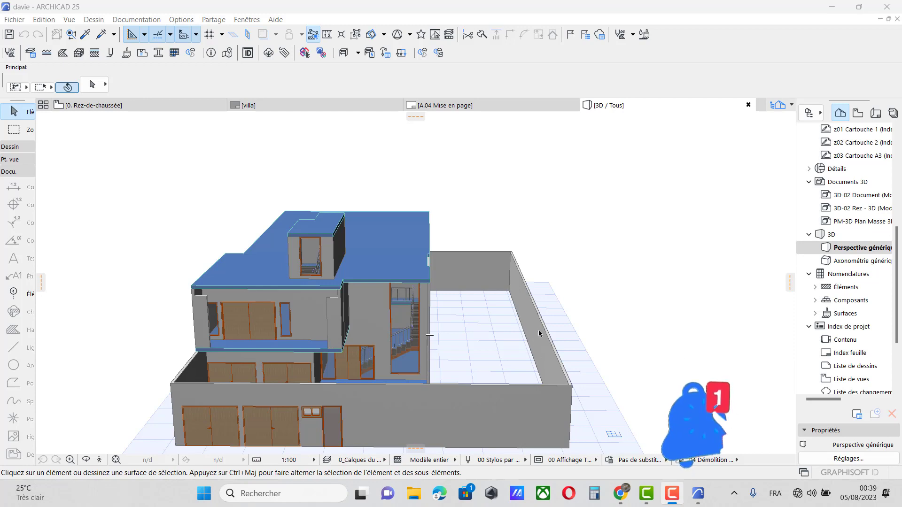
Shrink the ARCHICAD window to free the desktop, and open the render MOUB2_3 - Photo from the PSD VILL folder
{"action": "scroll", "coordinate": [538, 331], "scroll_direction": "down", "scroll_amount": 3}
{"action": "scroll", "coordinate": [396, 348], "scroll_direction": "up", "scroll_amount": 1}
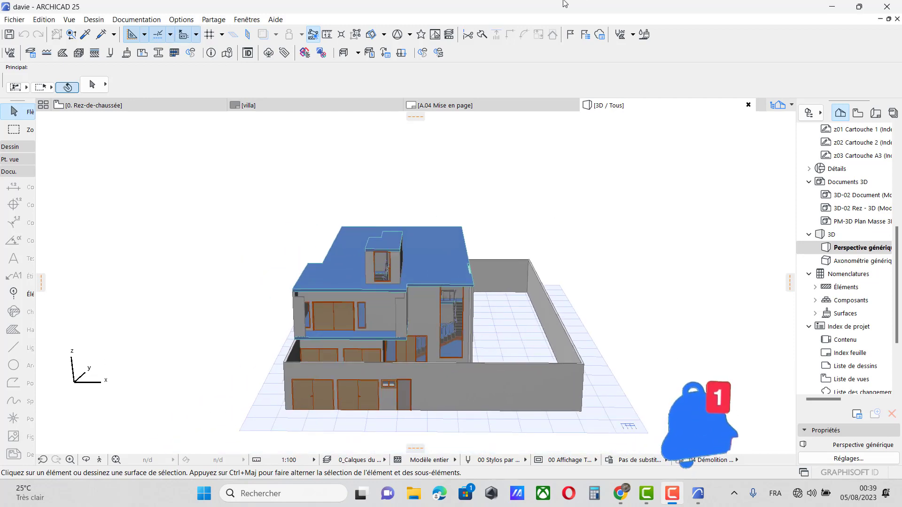
{"action": "left_click_drag", "start_coordinate": [563, 5], "coordinate": [677, 20]}
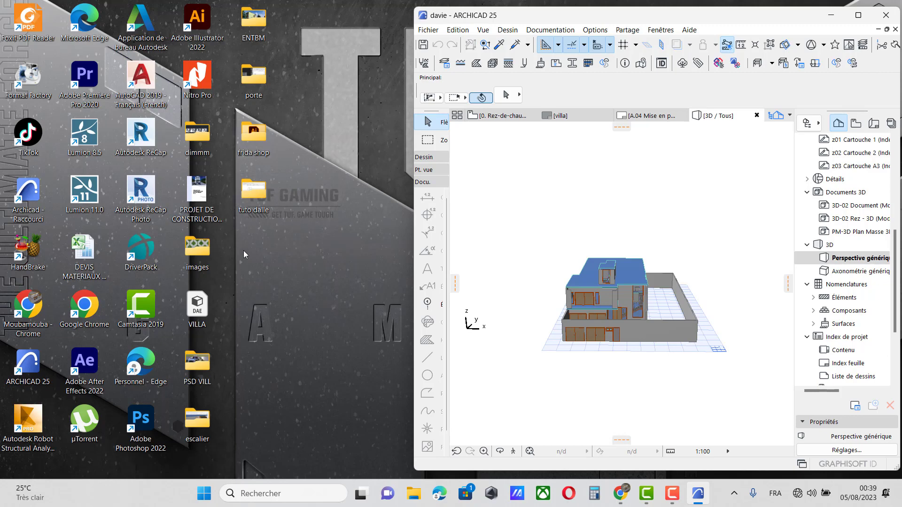
{"action": "left_click", "coordinate": [196, 371]}
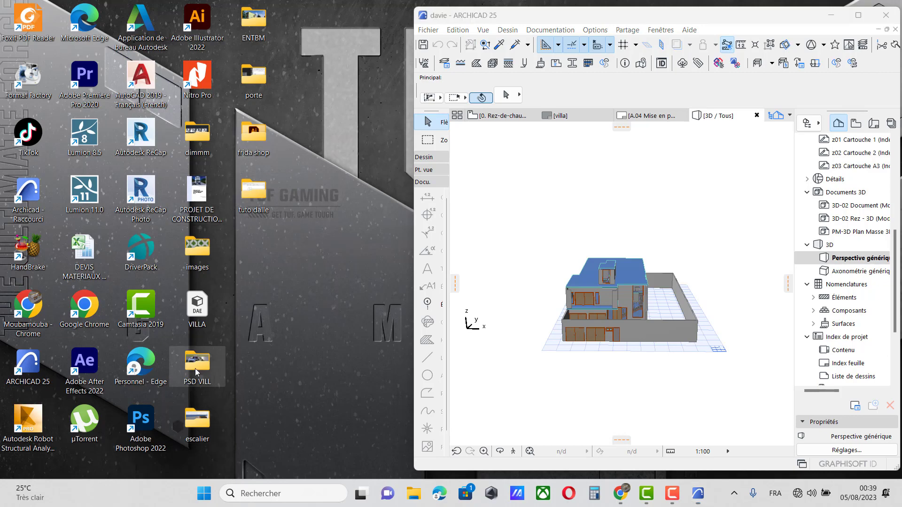
{"action": "double_click", "coordinate": [195, 368]}
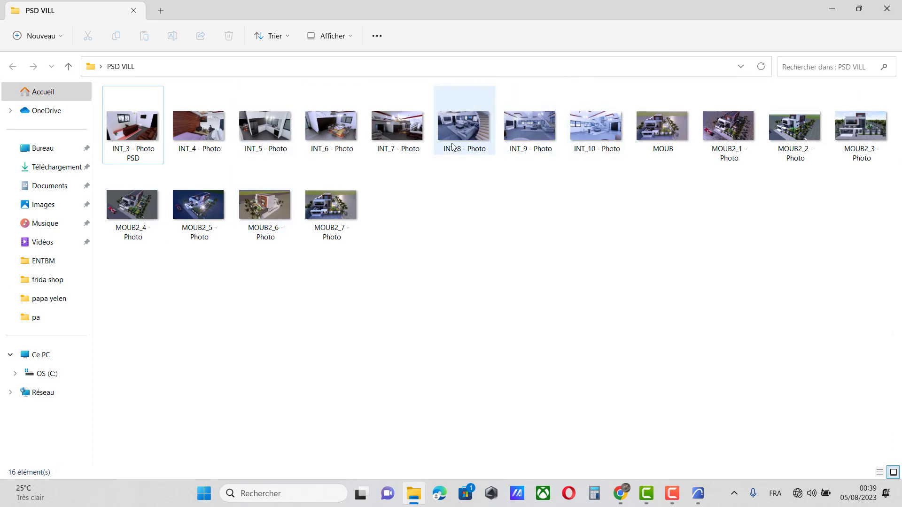
{"action": "left_click", "coordinate": [861, 131]}
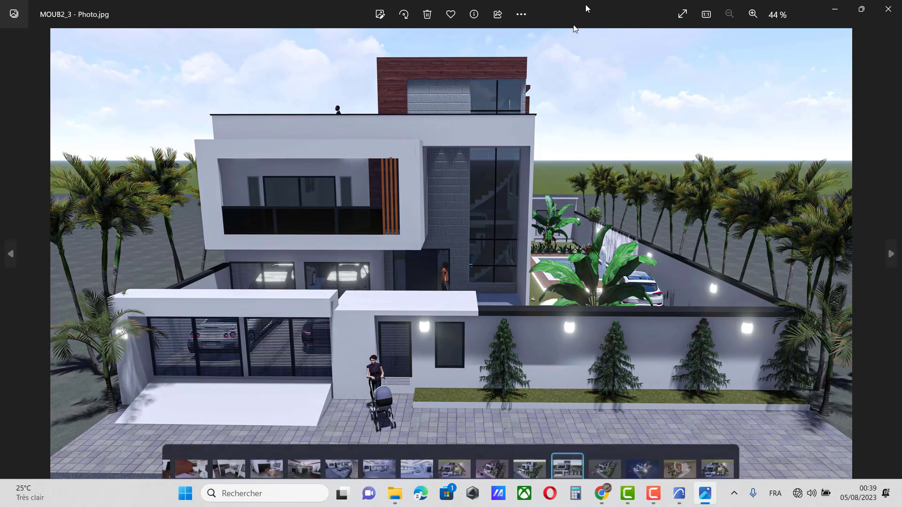
Minimize the folder window, place the render photo beside the ARCHICAD window, and enlarge the image on the villa
{"action": "left_click_drag", "start_coordinate": [586, 6], "coordinate": [254, 15]}
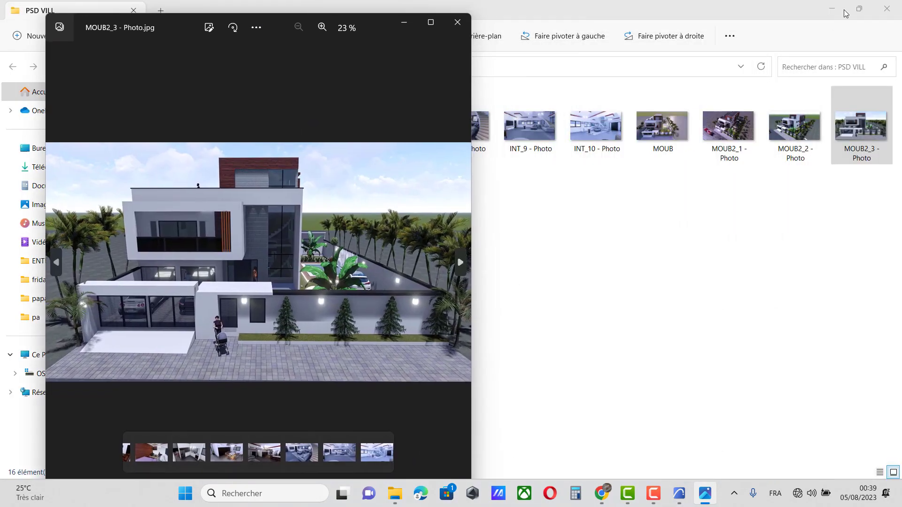
{"action": "left_click", "coordinate": [834, 10]}
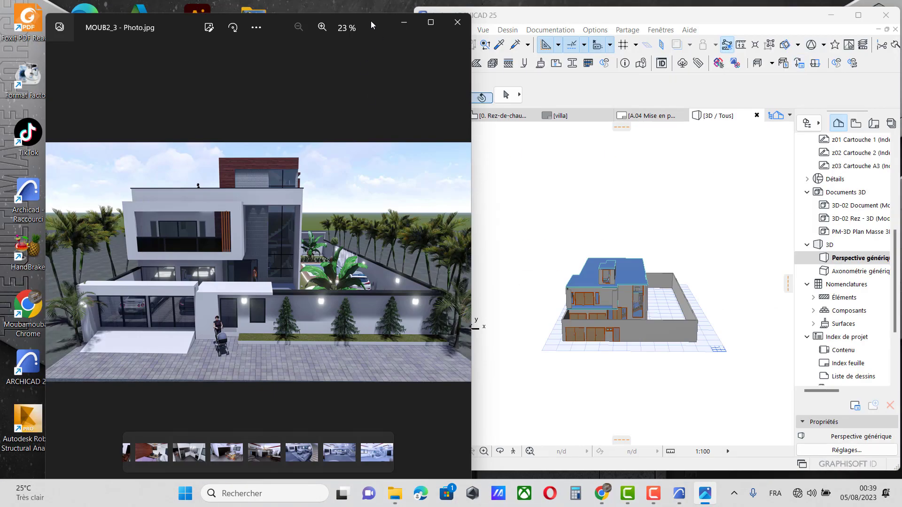
{"action": "left_click_drag", "start_coordinate": [370, 20], "coordinate": [317, 8]}
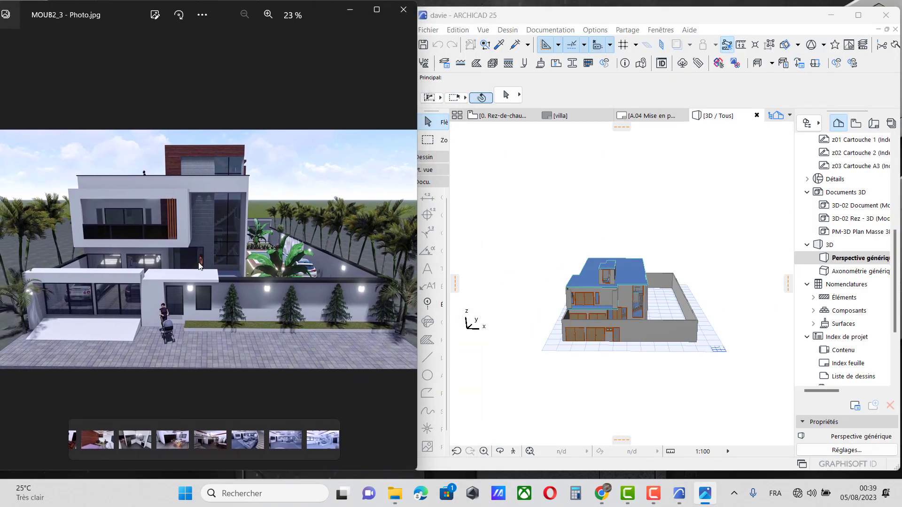
{"action": "scroll", "coordinate": [200, 266], "scroll_direction": "up", "scroll_amount": 3}
{"action": "scroll", "coordinate": [621, 328], "scroll_direction": "up", "scroll_amount": 3}
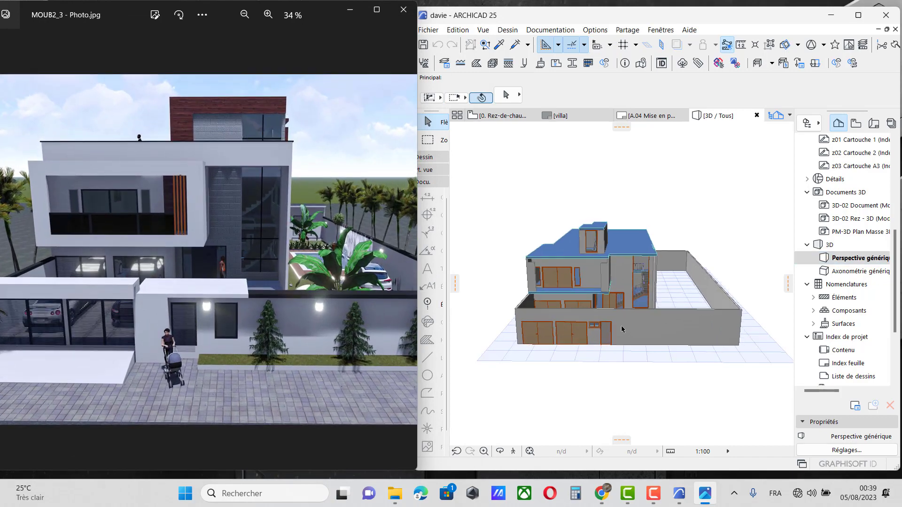
Examine the villa's 3D model from several angles, comparing its façade, balcony, roof and staircase window with the reference render
{"action": "scroll", "coordinate": [621, 329], "scroll_direction": "up", "scroll_amount": 1}
{"action": "left_click", "coordinate": [500, 451]}
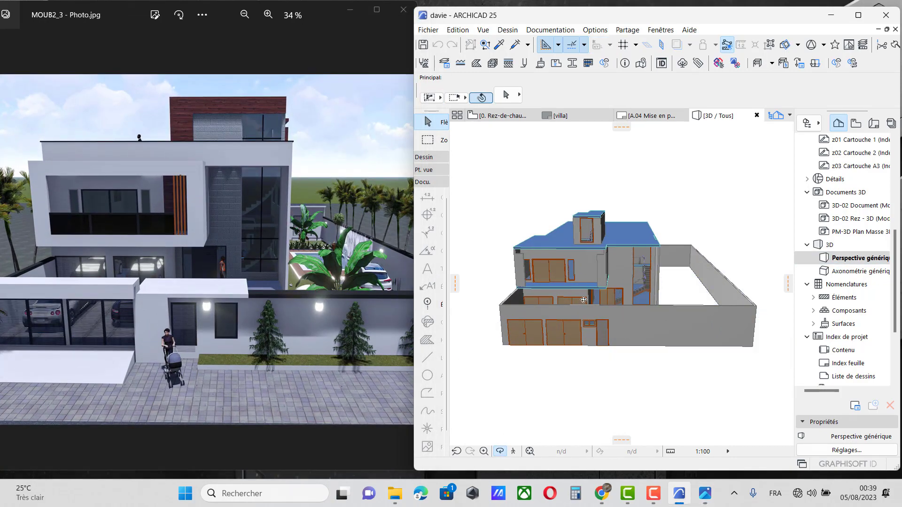
{"action": "left_click_drag", "start_coordinate": [582, 303], "coordinate": [591, 343]}
{"action": "scroll", "coordinate": [603, 321], "scroll_direction": "down", "scroll_amount": 2}
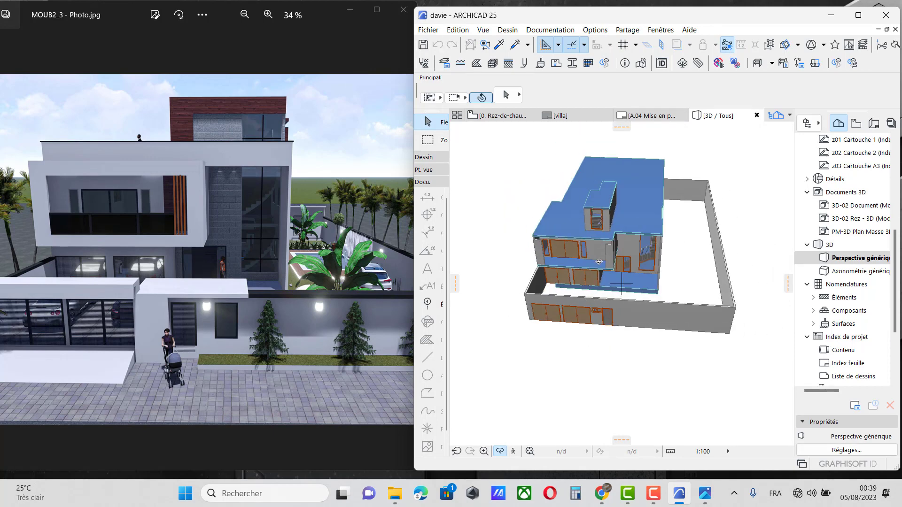
{"action": "left_click_drag", "start_coordinate": [599, 261], "coordinate": [632, 255]}
{"action": "scroll", "coordinate": [612, 235], "scroll_direction": "up", "scroll_amount": 3}
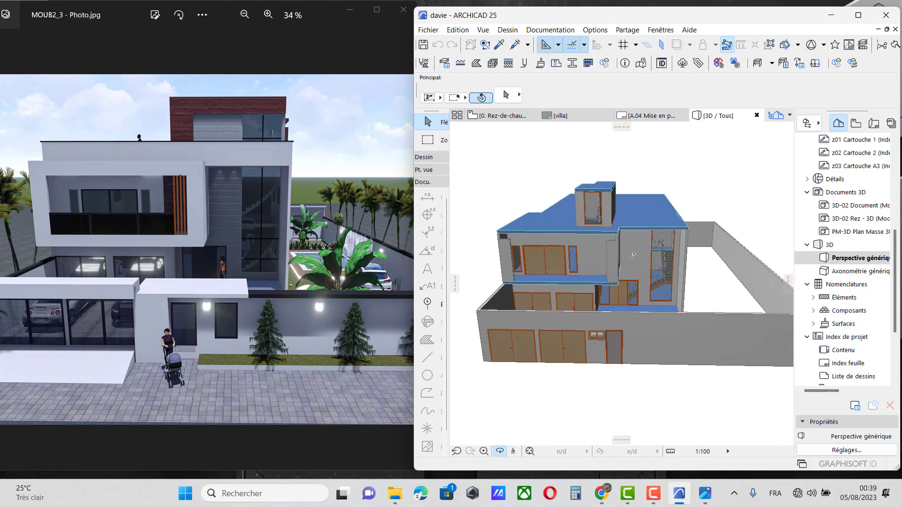
{"action": "left_click_drag", "start_coordinate": [515, 244], "coordinate": [737, 279]}
{"action": "left_click_drag", "start_coordinate": [637, 280], "coordinate": [696, 274]}
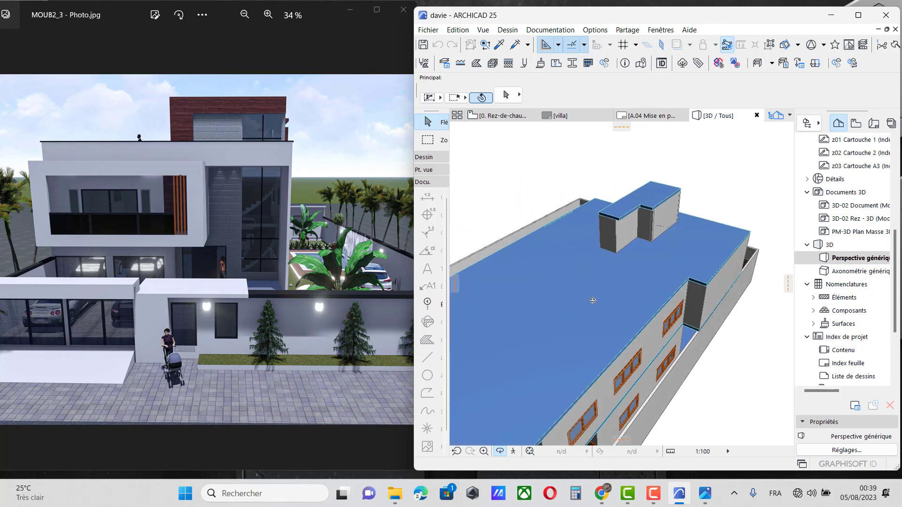
{"action": "left_click_drag", "start_coordinate": [593, 300], "coordinate": [605, 254]}
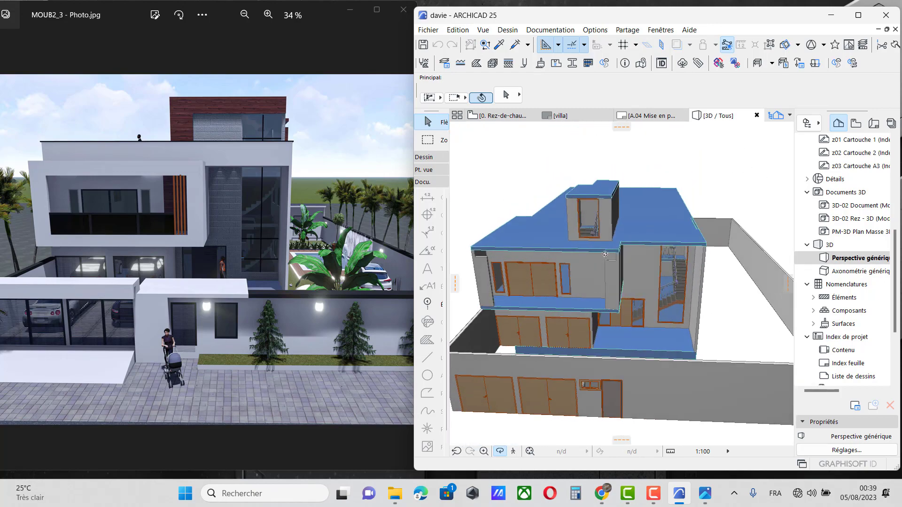
{"action": "scroll", "coordinate": [676, 301], "scroll_direction": "up", "scroll_amount": 8}
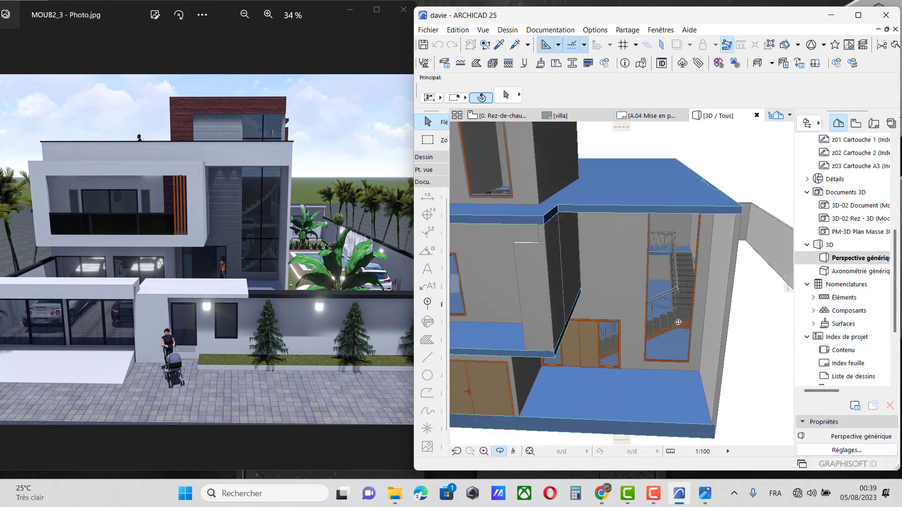
{"action": "scroll", "coordinate": [679, 322], "scroll_direction": "down", "scroll_amount": 6}
{"action": "scroll", "coordinate": [669, 325], "scroll_direction": "up", "scroll_amount": 5}
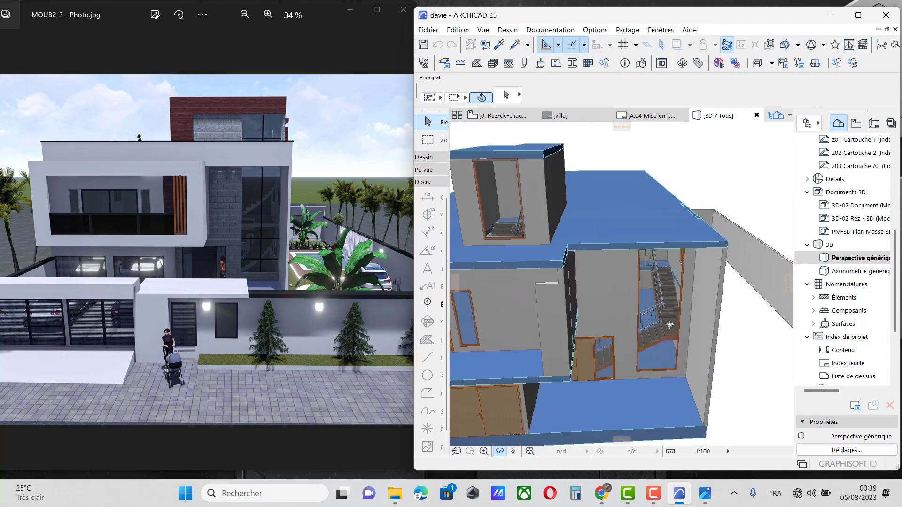
{"action": "scroll", "coordinate": [670, 325], "scroll_direction": "down", "scroll_amount": 6}
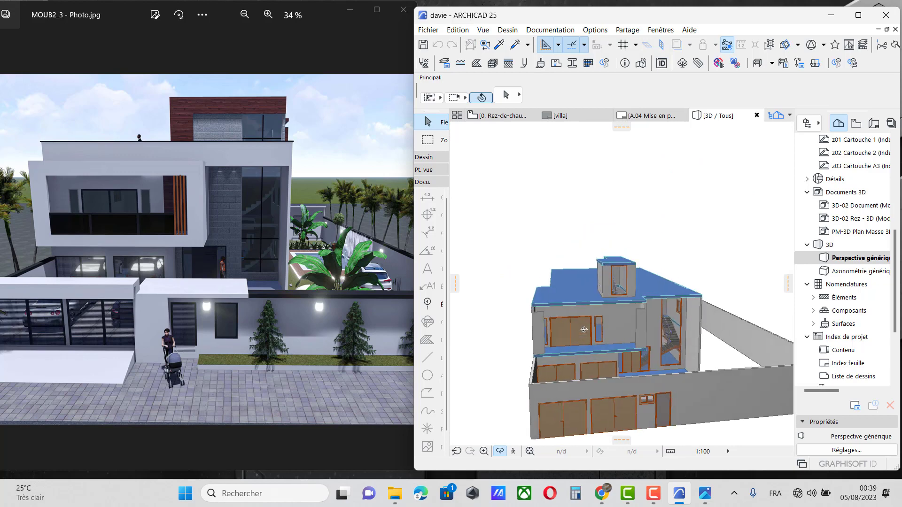
{"action": "middle_click_drag", "start_coordinate": [583, 329], "coordinate": [643, 360], "text": "shift"}
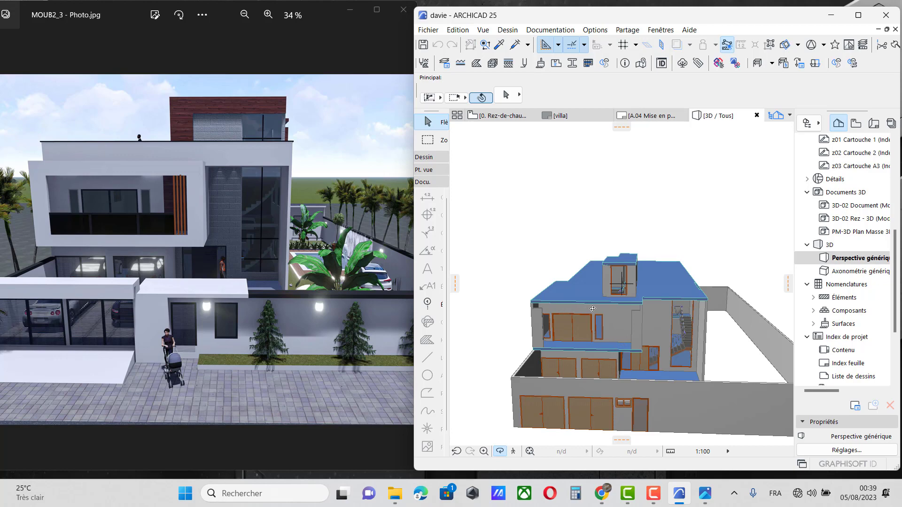
{"action": "middle_click_drag", "start_coordinate": [625, 321], "coordinate": [501, 179], "text": "shift"}
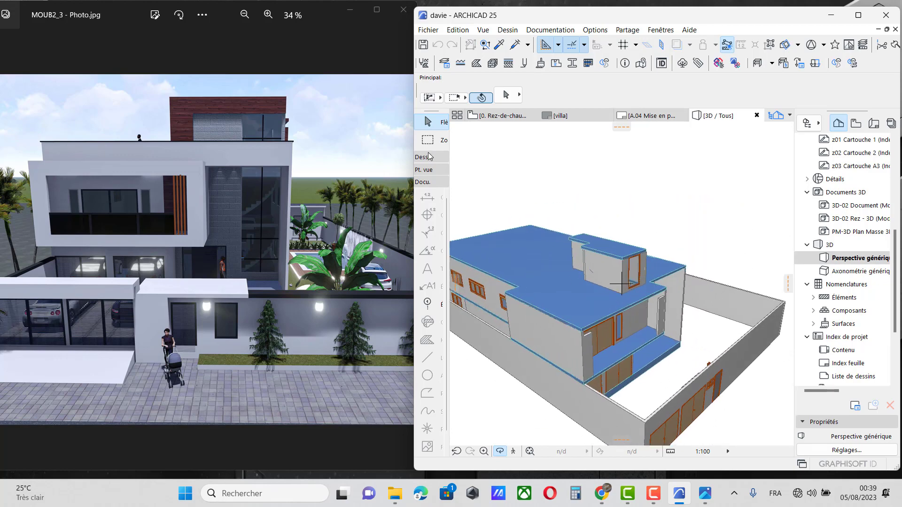
Select the two narrow walls at the ends of the upper-floor balcony and stretch their height up to the roof slab
{"action": "scroll", "coordinate": [619, 301], "scroll_direction": "up", "scroll_amount": 5}
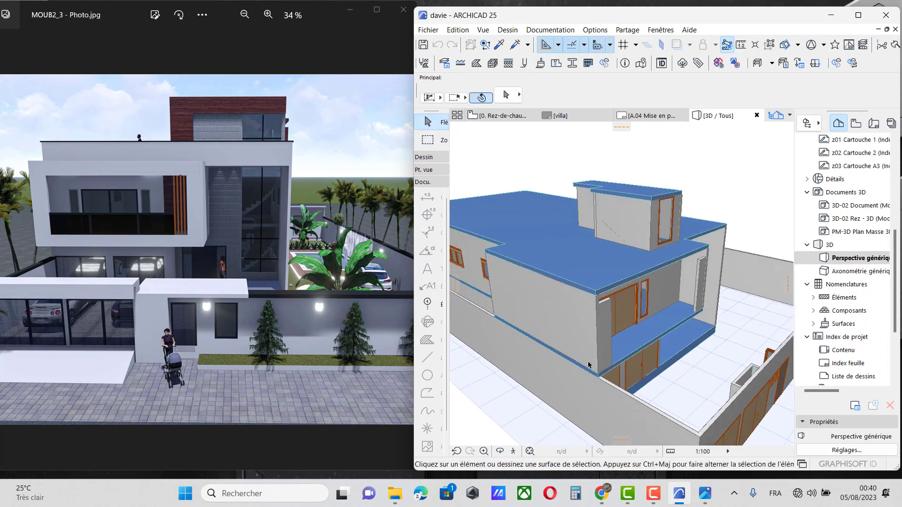
{"action": "scroll", "coordinate": [620, 300], "scroll_direction": "up", "scroll_amount": 4}
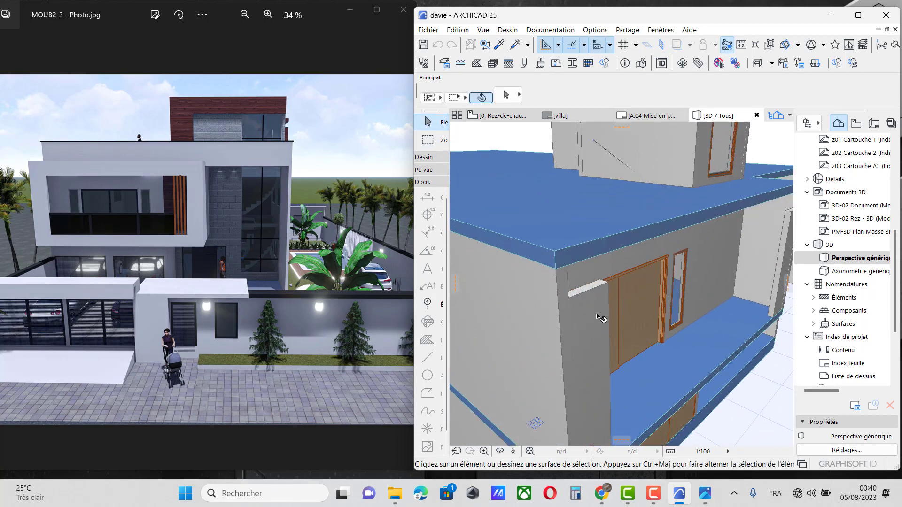
{"action": "left_click", "coordinate": [611, 292]}
{"action": "scroll", "coordinate": [611, 285], "scroll_direction": "up", "scroll_amount": 2}
{"action": "middle_click_drag", "start_coordinate": [614, 289], "coordinate": [581, 334], "text": "shift"}
{"action": "scroll", "coordinate": [571, 359], "scroll_direction": "down", "scroll_amount": 2}
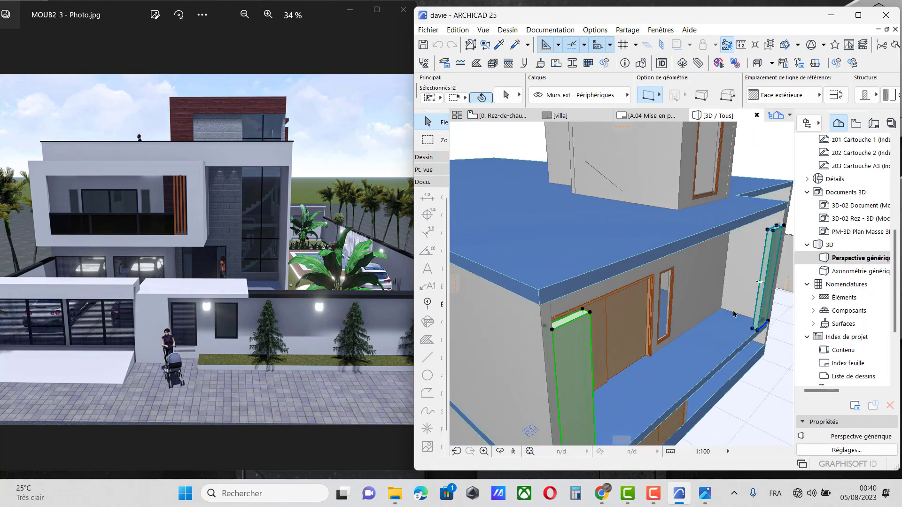
{"action": "scroll", "coordinate": [601, 328], "scroll_direction": "up", "scroll_amount": 2}
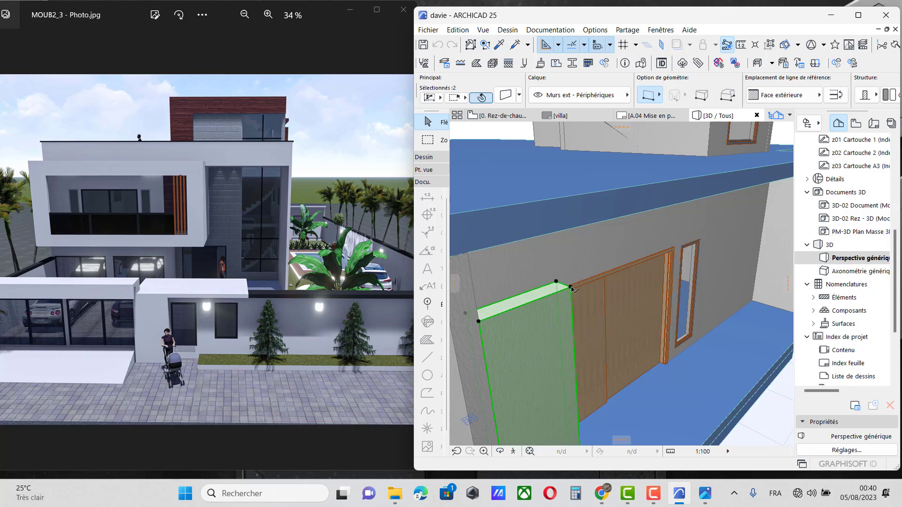
{"action": "left_click", "coordinate": [571, 288]}
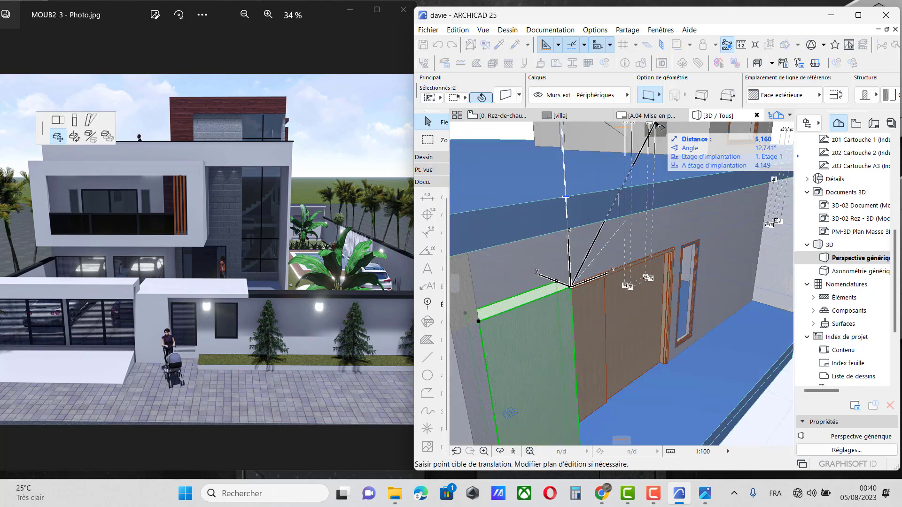
{"action": "left_click", "coordinate": [75, 122]}
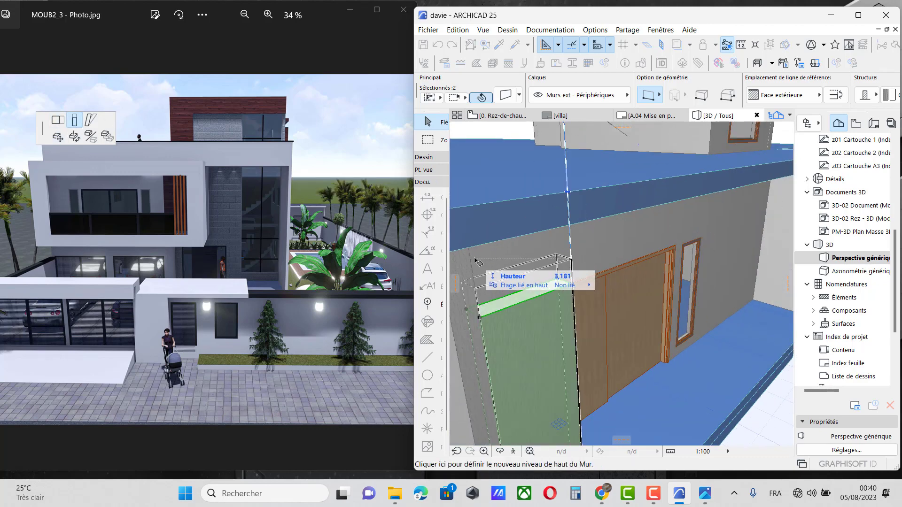
{"action": "left_click", "coordinate": [494, 268]}
{"action": "scroll", "coordinate": [494, 269], "scroll_direction": "down", "scroll_amount": 3}
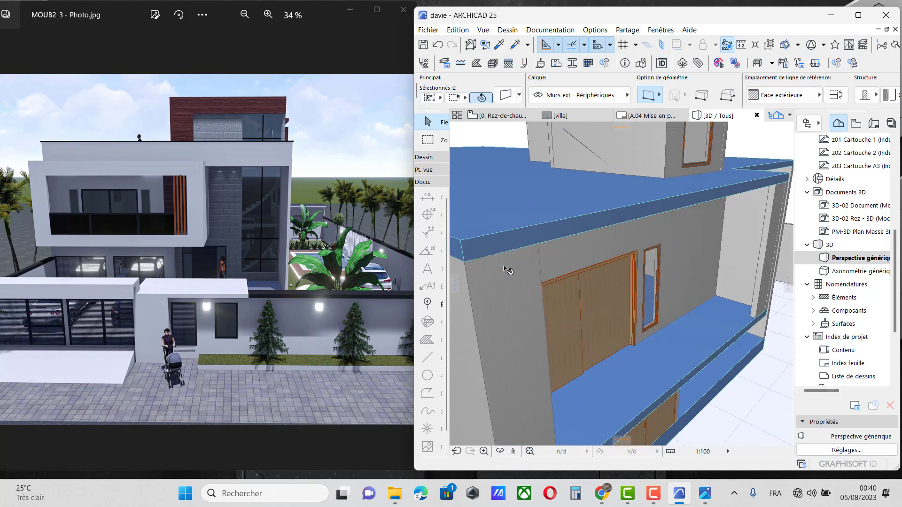
Inspect the front façade with the raised balcony walls, comparing the balcony frame and slats with the reference render
{"action": "left_click", "coordinate": [502, 450]}
{"action": "left_click_drag", "start_coordinate": [563, 381], "coordinate": [489, 362]}
{"action": "scroll", "coordinate": [576, 280], "scroll_direction": "down", "scroll_amount": 2}
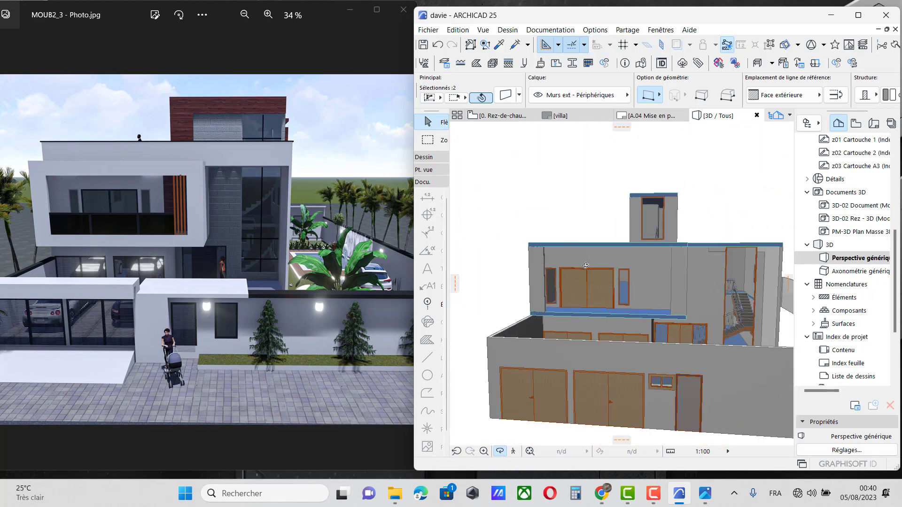
{"action": "scroll", "coordinate": [586, 265], "scroll_direction": "down", "scroll_amount": 2}
{"action": "left_click_drag", "start_coordinate": [585, 266], "coordinate": [656, 305]}
{"action": "scroll", "coordinate": [655, 305], "scroll_direction": "up", "scroll_amount": 3}
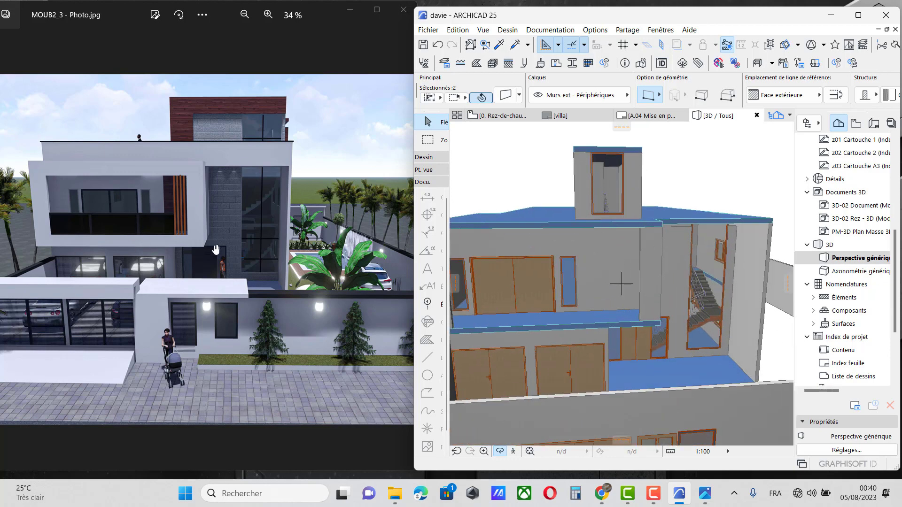
{"action": "mouse_move", "coordinate": [597, 350]}
{"action": "left_mouse_down"}
{"action": "mouse_move", "coordinate": [604, 326]}
{"action": "mouse_move", "coordinate": [522, 336]}
{"action": "mouse_move", "coordinate": [593, 343]}
{"action": "left_mouse_up"}
{"action": "scroll", "coordinate": [613, 323], "scroll_direction": "down", "scroll_amount": 2}
{"action": "scroll", "coordinate": [590, 333], "scroll_direction": "up", "scroll_amount": 2}
{"action": "scroll", "coordinate": [632, 355], "scroll_direction": "down", "scroll_amount": 2}
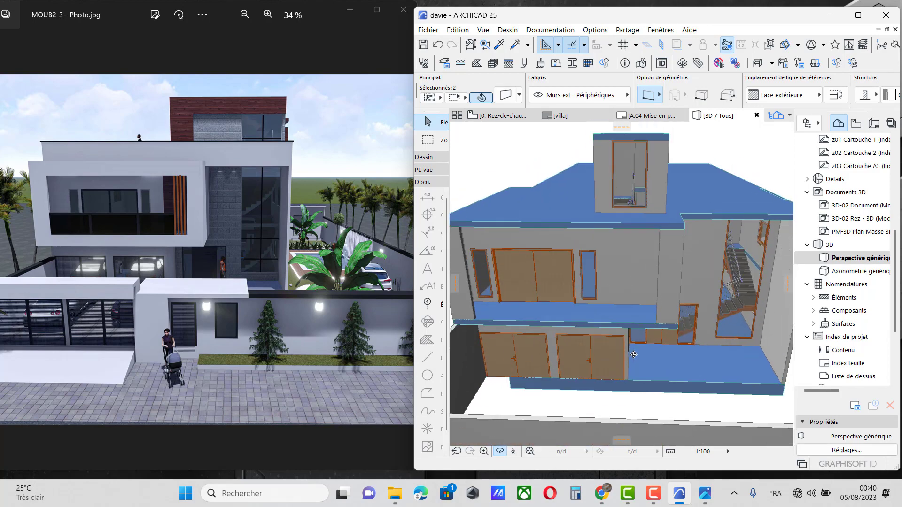
{"action": "scroll", "coordinate": [544, 281], "scroll_direction": "up", "scroll_amount": 2}
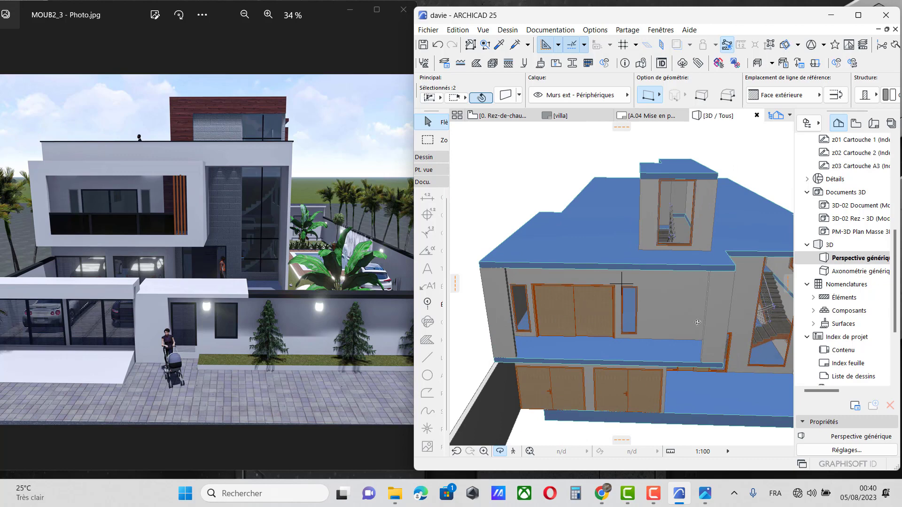
{"action": "left_click_drag", "start_coordinate": [697, 322], "coordinate": [683, 338]}
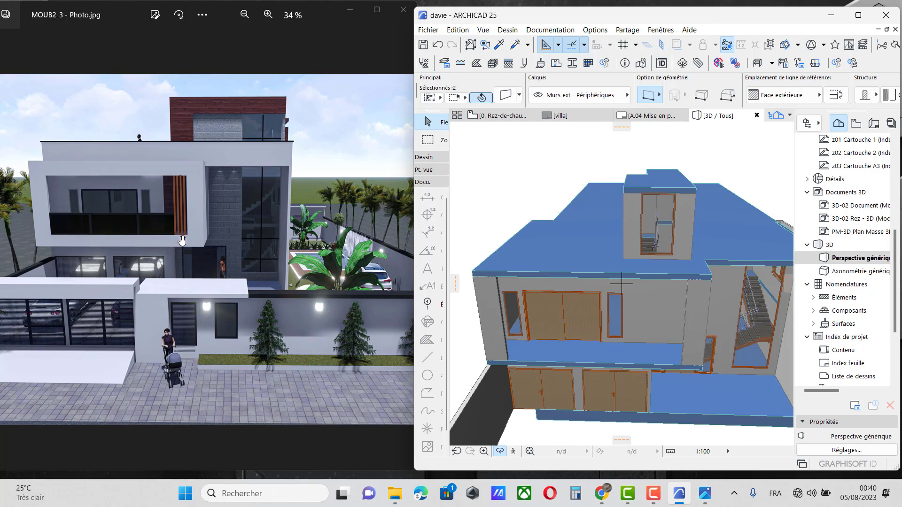
{"action": "left_click_drag", "start_coordinate": [622, 313], "coordinate": [629, 298]}
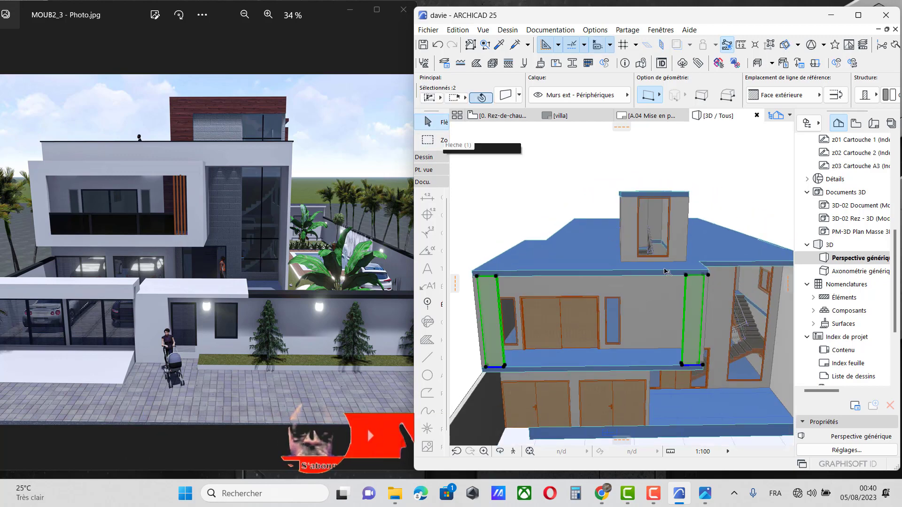
{"action": "left_click", "coordinate": [695, 324]}
{"action": "scroll", "coordinate": [687, 332], "scroll_direction": "up", "scroll_amount": 3}
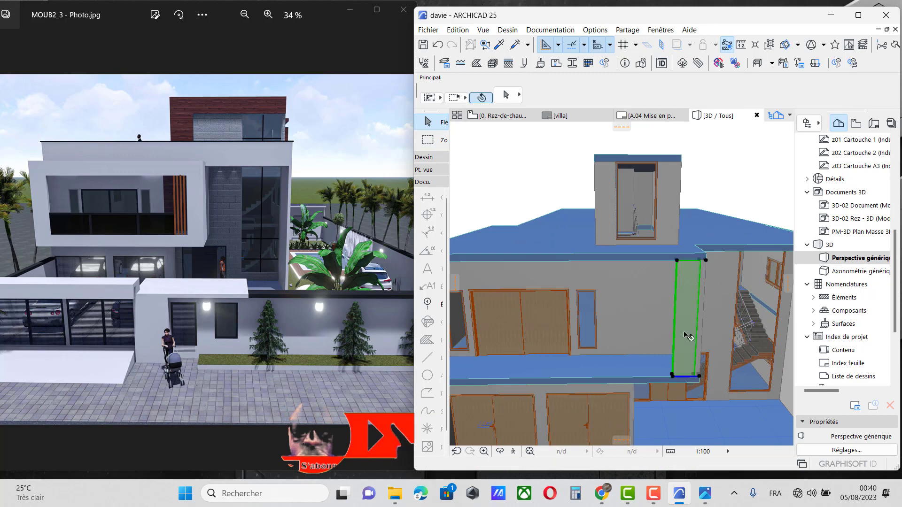
{"action": "right_click", "coordinate": [689, 337]}
{"action": "mouse_move", "coordinate": [765, 129]}
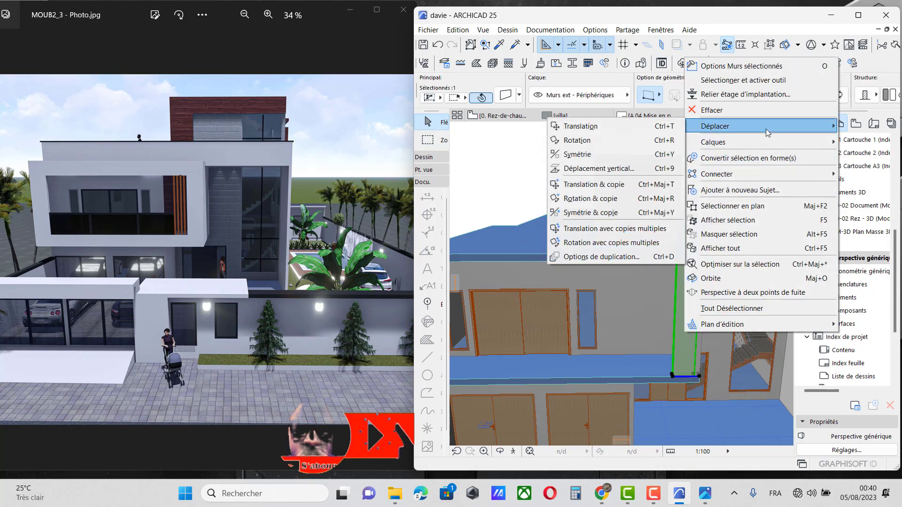
{"action": "left_click", "coordinate": [514, 160]}
{"action": "left_click", "coordinate": [514, 160]}
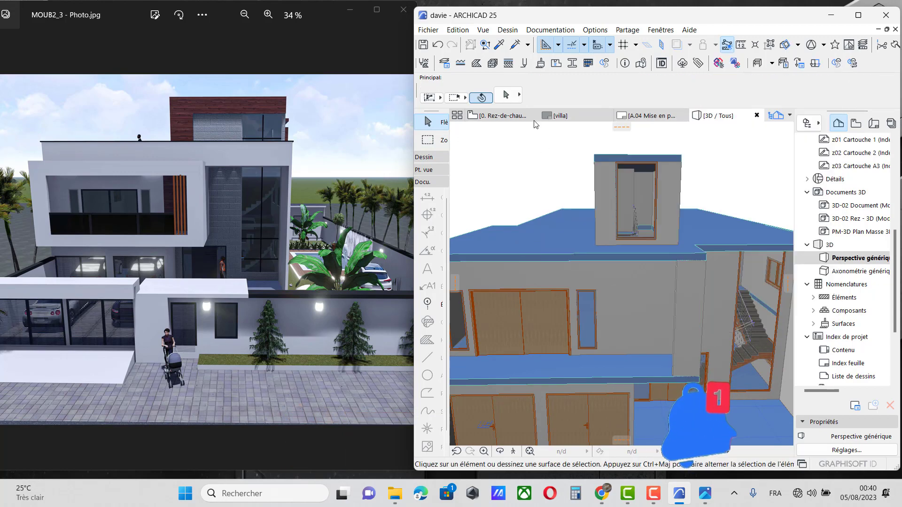
On the Etage 1 floor plan, copy the short front wall at the balcony corner end to end along the façade line
{"action": "left_click", "coordinate": [499, 115]}
{"action": "scroll", "coordinate": [873, 188], "scroll_direction": "up", "scroll_amount": 2}
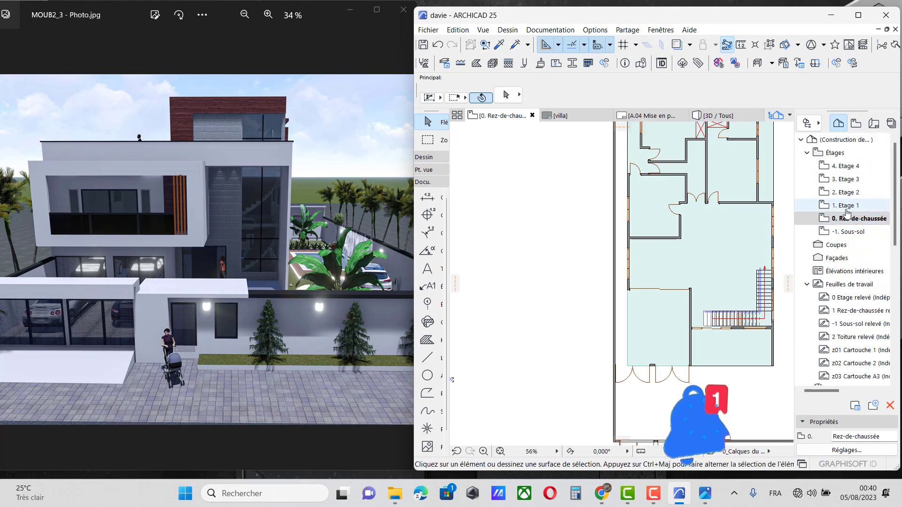
{"action": "double_click", "coordinate": [844, 208]}
{"action": "scroll", "coordinate": [689, 382], "scroll_direction": "up", "scroll_amount": 6}
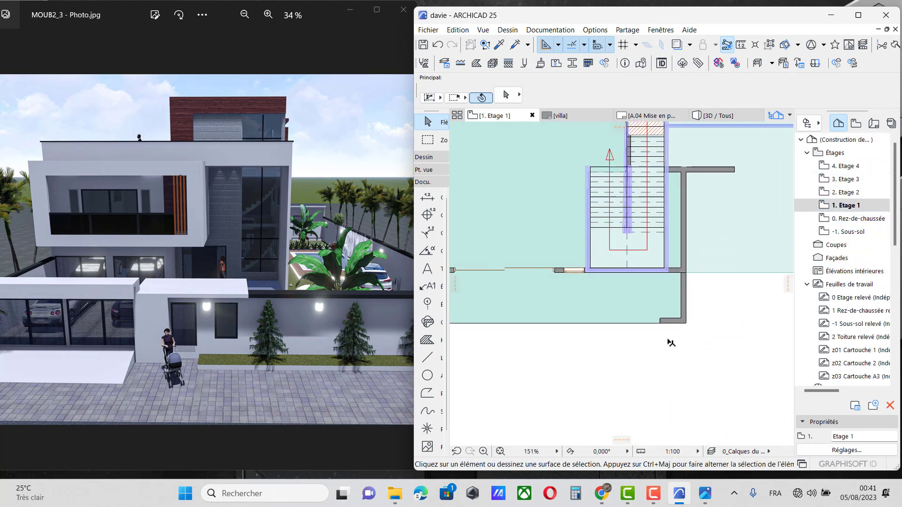
{"action": "left_click", "coordinate": [684, 308]}
{"action": "right_click", "coordinate": [683, 307]}
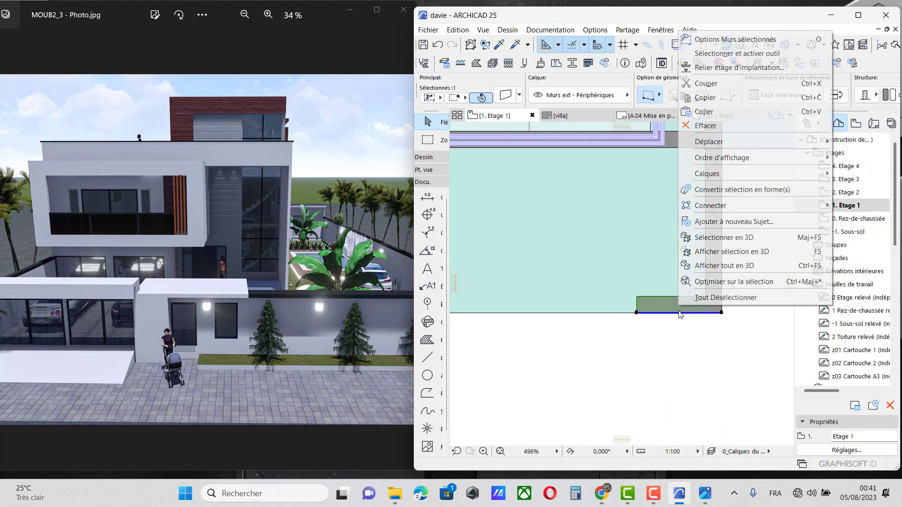
{"action": "mouse_move", "coordinate": [733, 142]}
{"action": "left_click", "coordinate": [598, 203]}
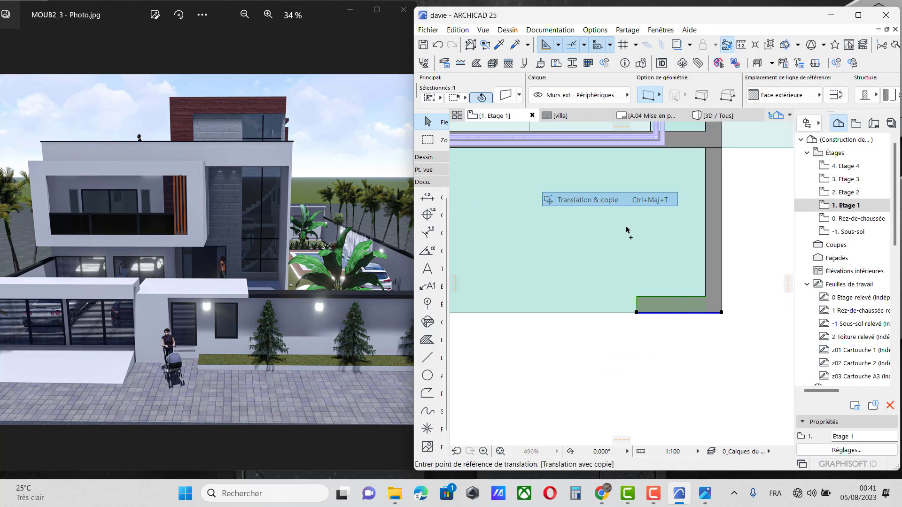
{"action": "left_click", "coordinate": [721, 313]}
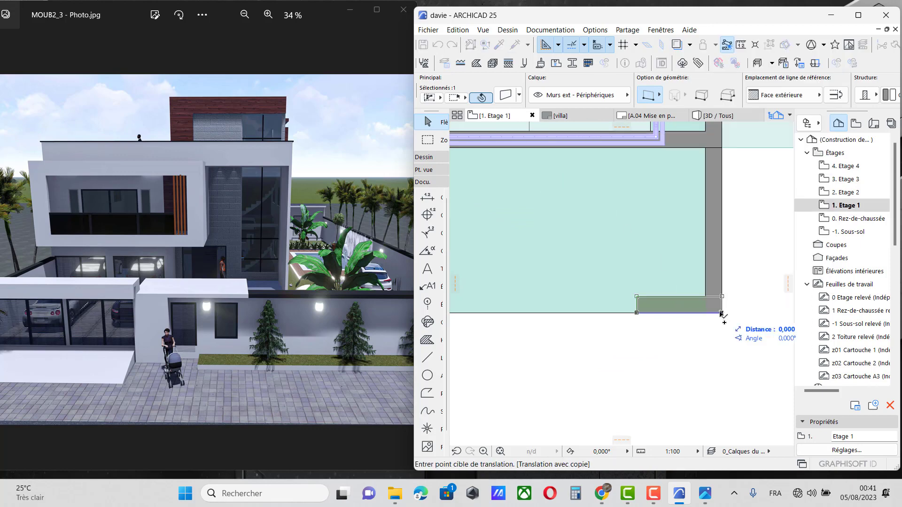
{"action": "left_click", "coordinate": [637, 313]}
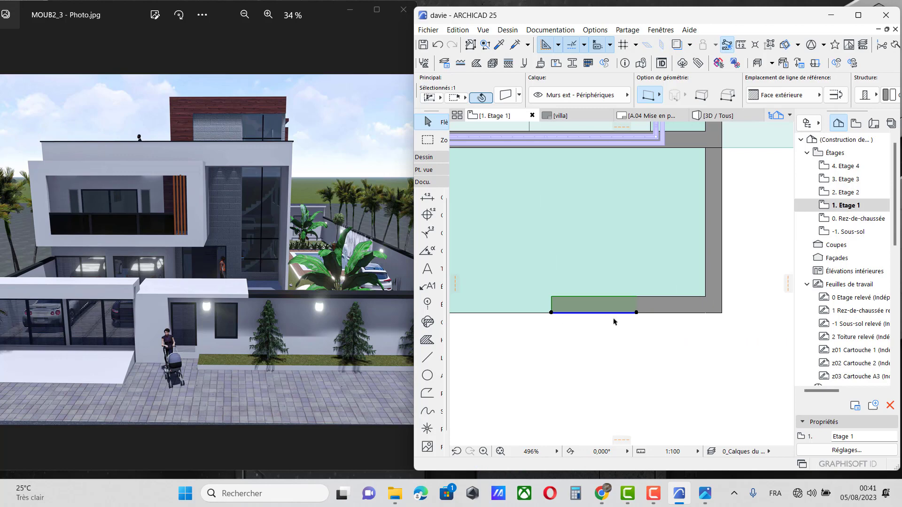
Shorten the copied wall to 0,1 m, keeping the end that touches the original short wall
{"action": "left_click", "coordinate": [637, 312]}
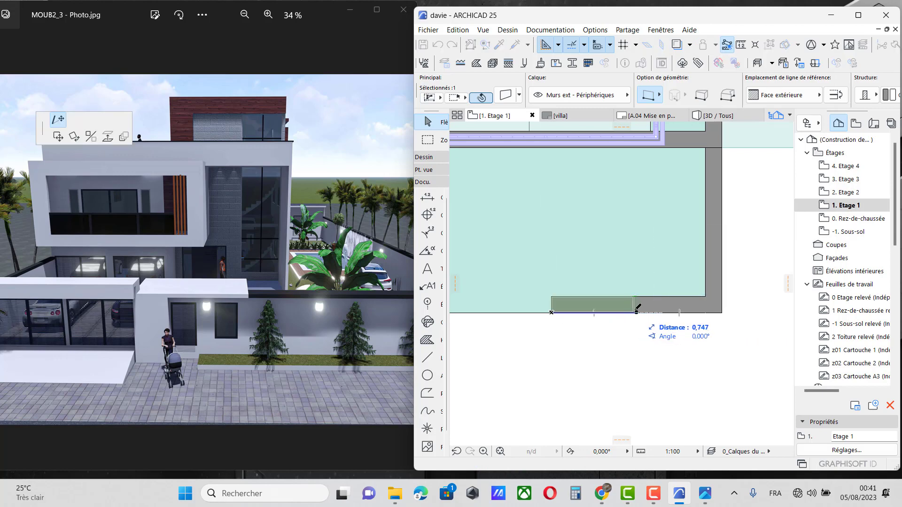
{"action": "left_click", "coordinate": [637, 312]}
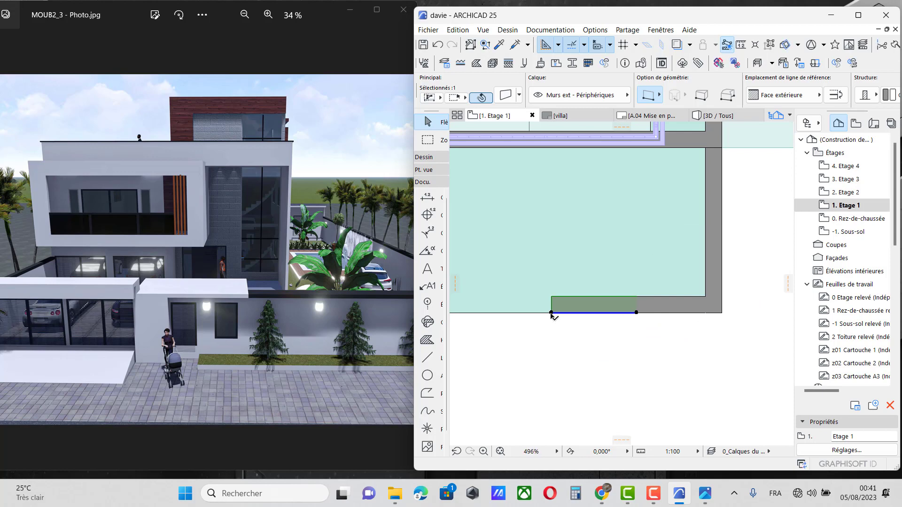
{"action": "left_click", "coordinate": [552, 313]}
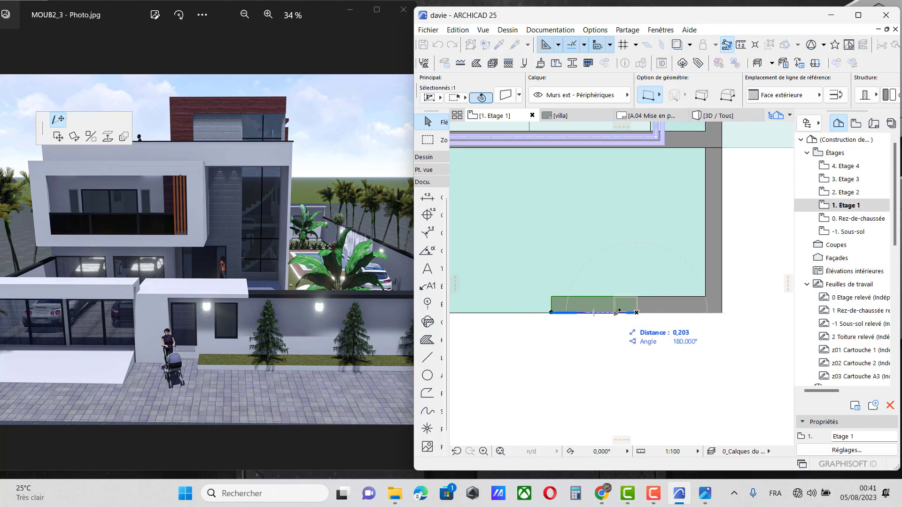
{"action": "type", "text": "0,1"}
{"action": "key", "text": "Return"}
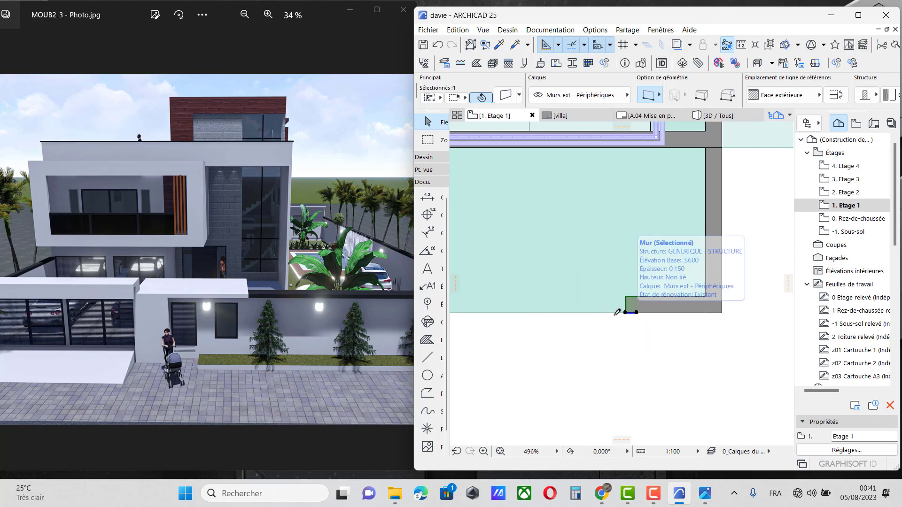
Move the 0,1 m wall piece away from the short wall by its own width, leaving a gap between them
{"action": "right_click", "coordinate": [624, 351]}
{"action": "mouse_move", "coordinate": [704, 185]}
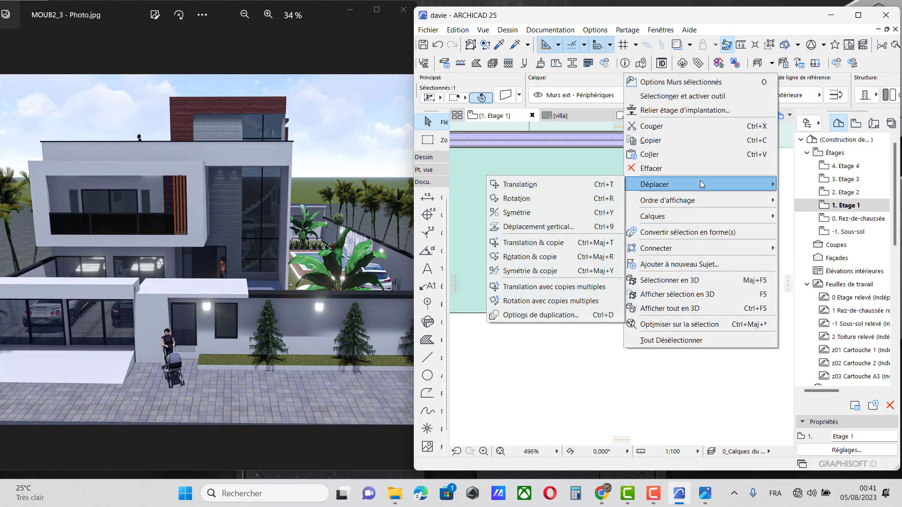
{"action": "left_click", "coordinate": [519, 184]}
{"action": "scroll", "coordinate": [634, 314], "scroll_direction": "up", "scroll_amount": 3}
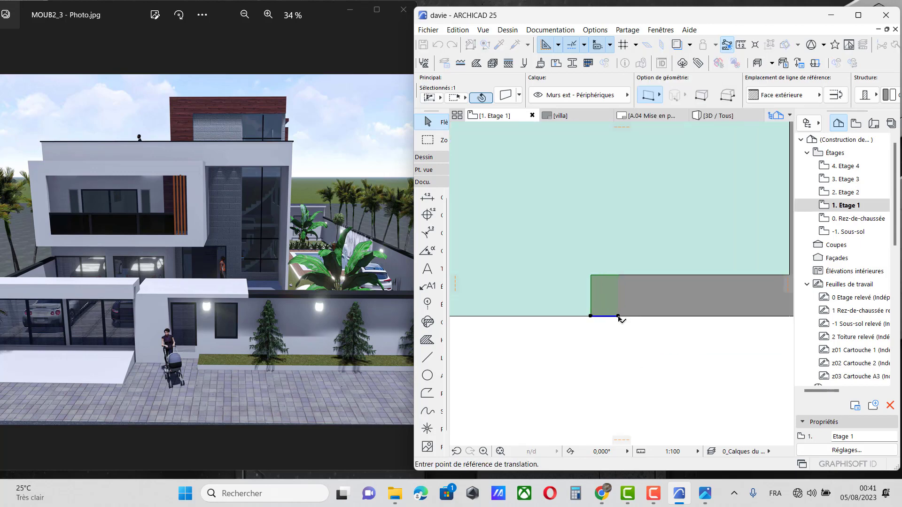
{"action": "left_click", "coordinate": [618, 315]}
{"action": "left_click", "coordinate": [592, 317]}
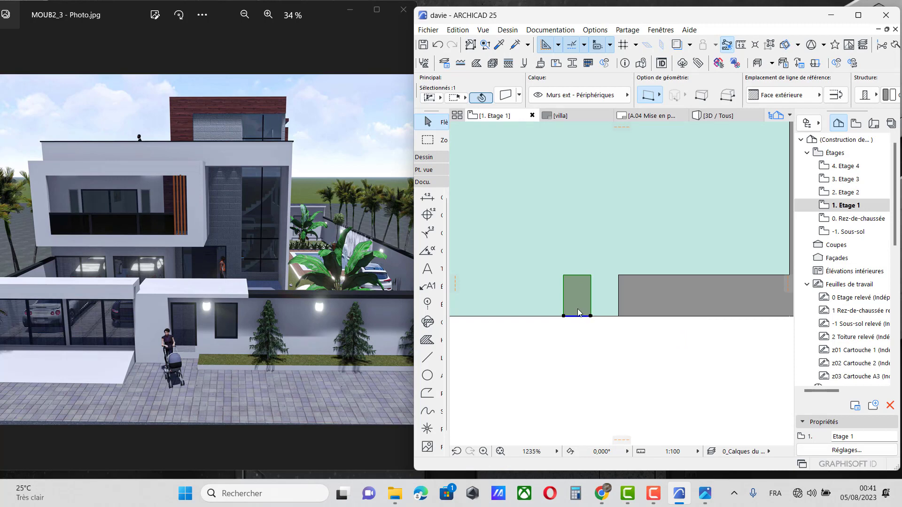
Copy the 0,1 m slat wall along the balcony edge and shift the copy to leave a gap of one slat width
{"action": "right_click", "coordinate": [577, 312]}
{"action": "mouse_move", "coordinate": [723, 143]}
{"action": "left_click", "coordinate": [752, 202]}
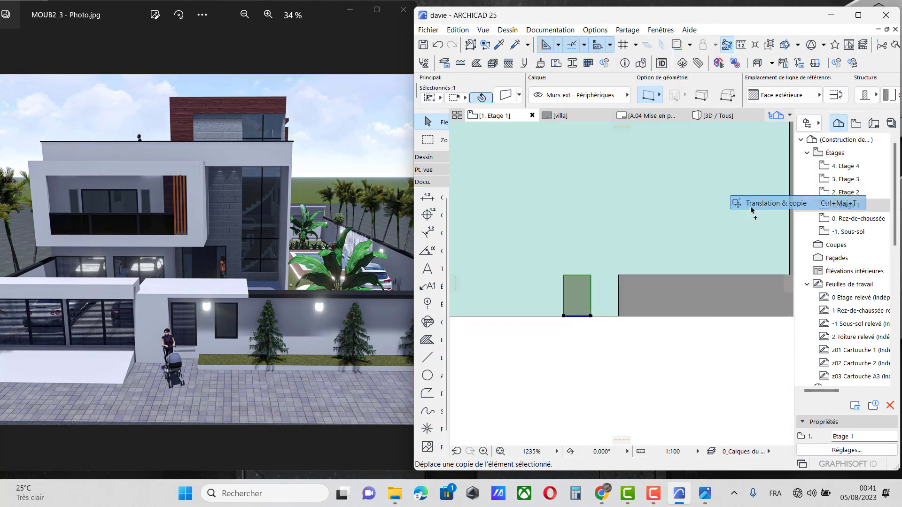
{"action": "left_click", "coordinate": [591, 316]}
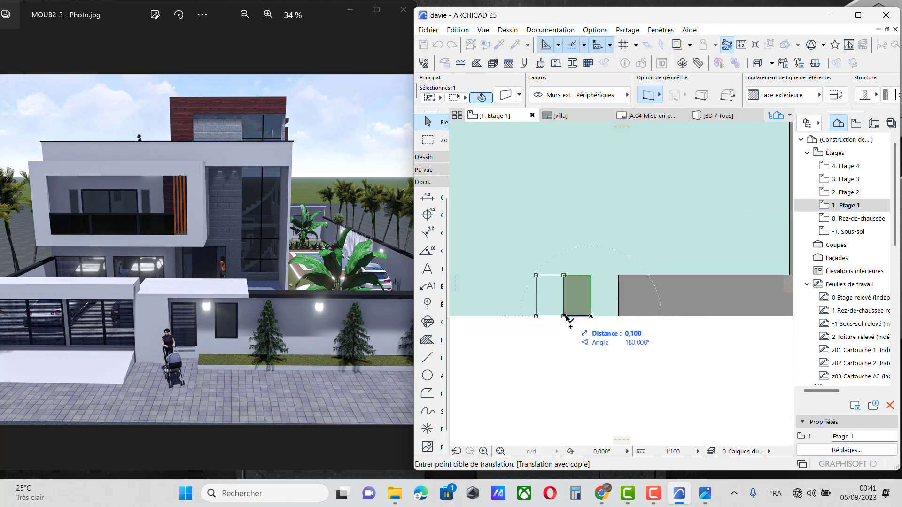
{"action": "left_click", "coordinate": [564, 317]}
{"action": "left_click", "coordinate": [565, 315]}
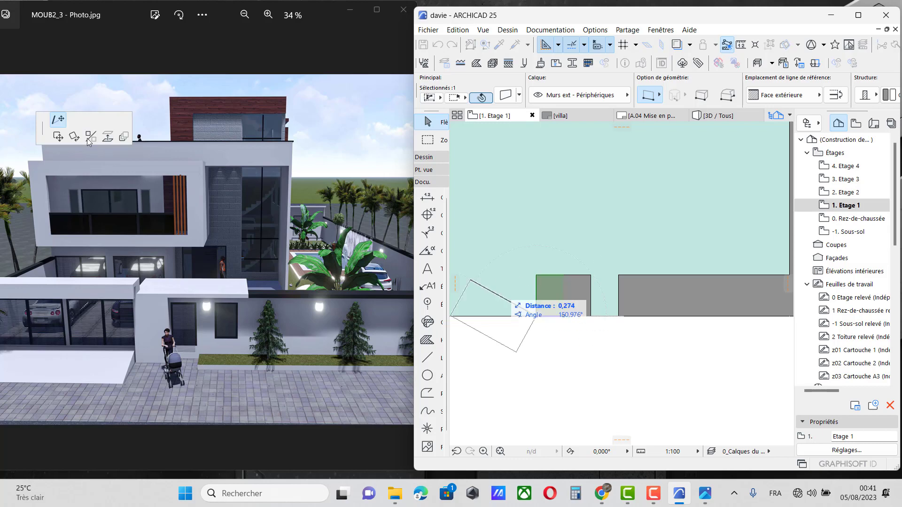
{"action": "left_click", "coordinate": [57, 137]}
{"action": "scroll", "coordinate": [545, 312], "scroll_direction": "up", "scroll_amount": 2}
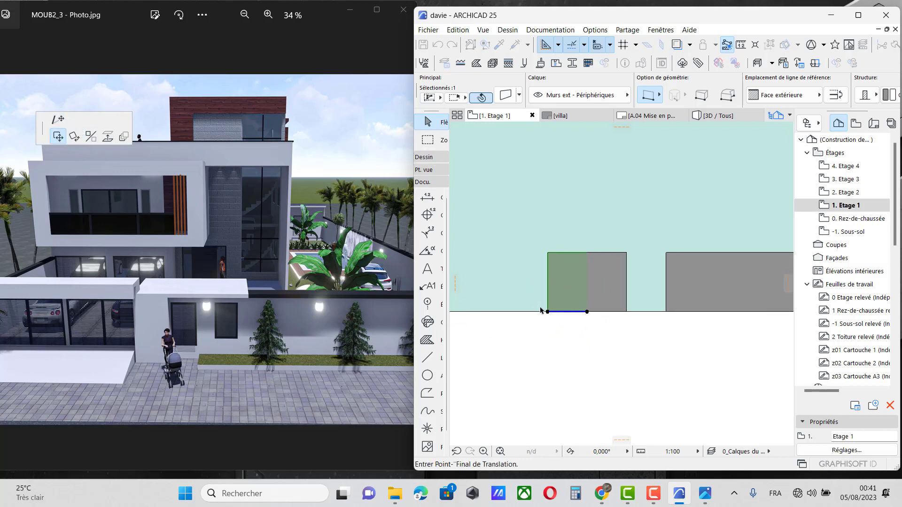
{"action": "left_click", "coordinate": [549, 312]}
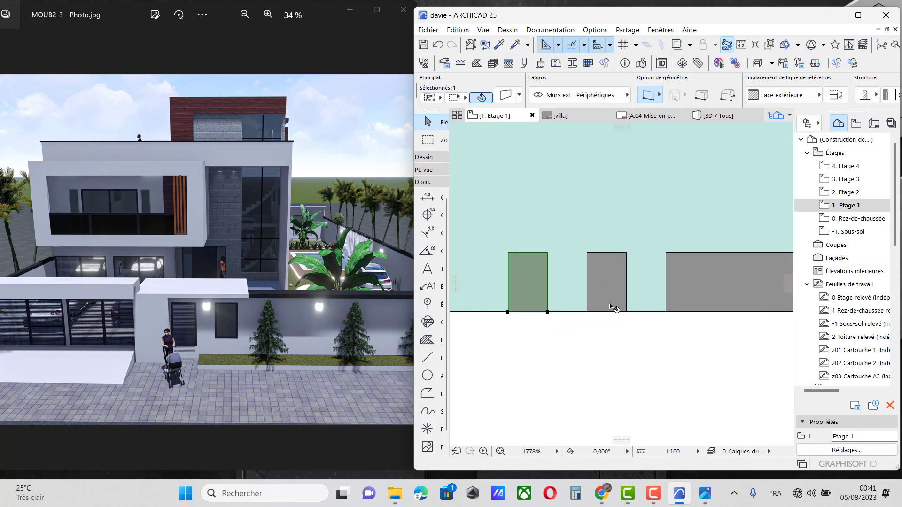
Select both slat walls, copy them together along the balcony edge, and offset the copies to keep the same one-slat spacing
{"action": "right_click", "coordinate": [614, 305]}
{"action": "mouse_move", "coordinate": [658, 135]}
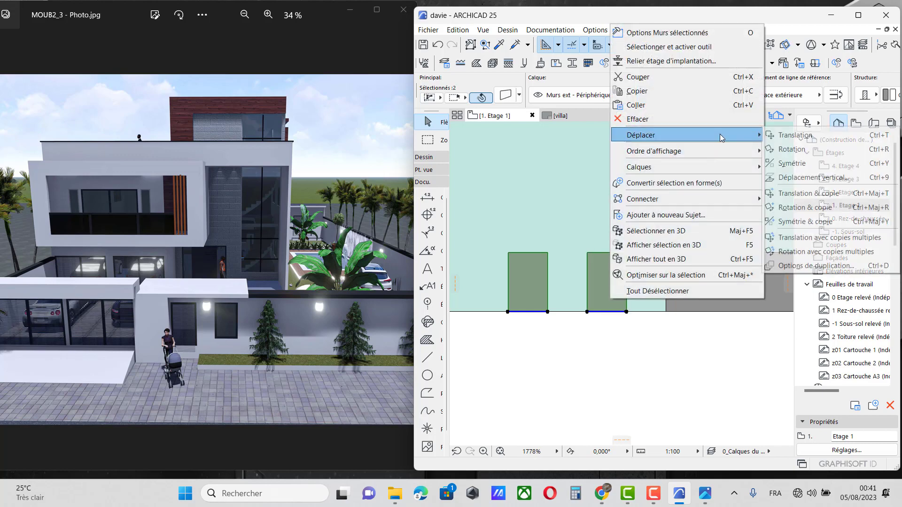
{"action": "left_click", "coordinate": [816, 196]}
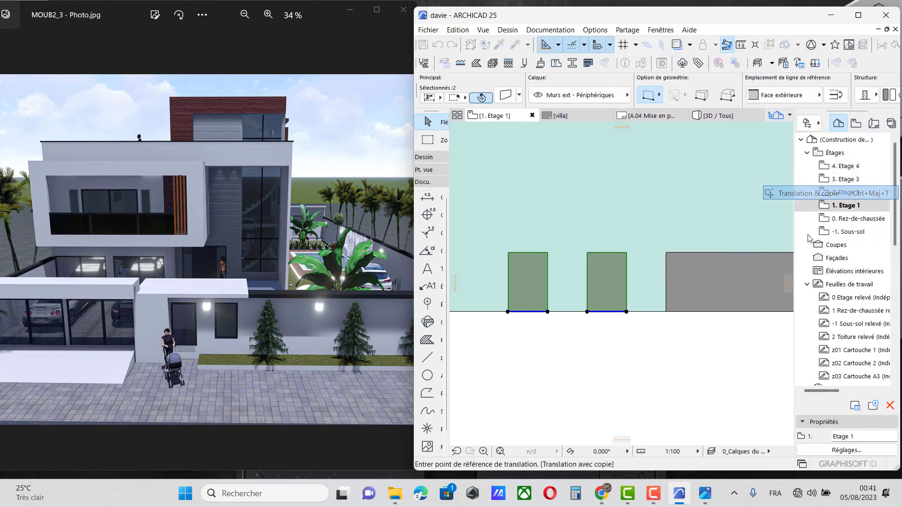
{"action": "left_click", "coordinate": [627, 312]}
{"action": "left_click", "coordinate": [505, 312]}
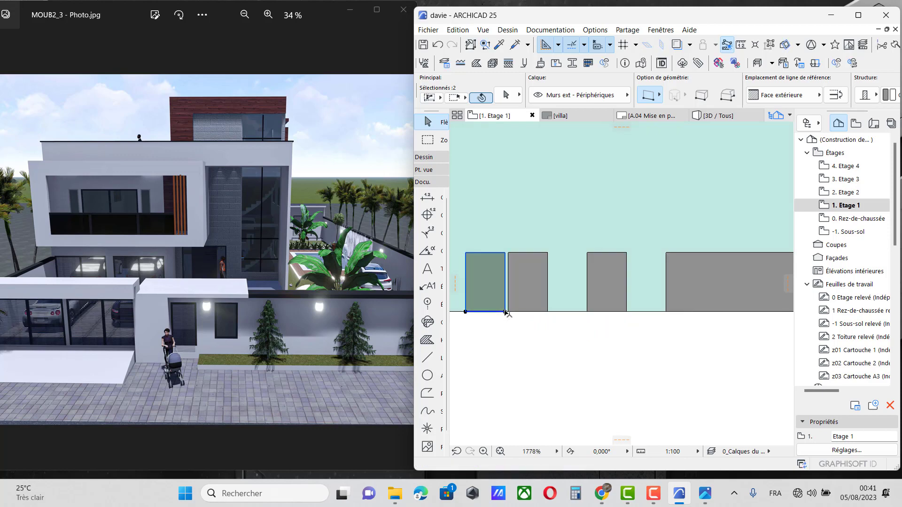
{"action": "left_click", "coordinate": [505, 311]}
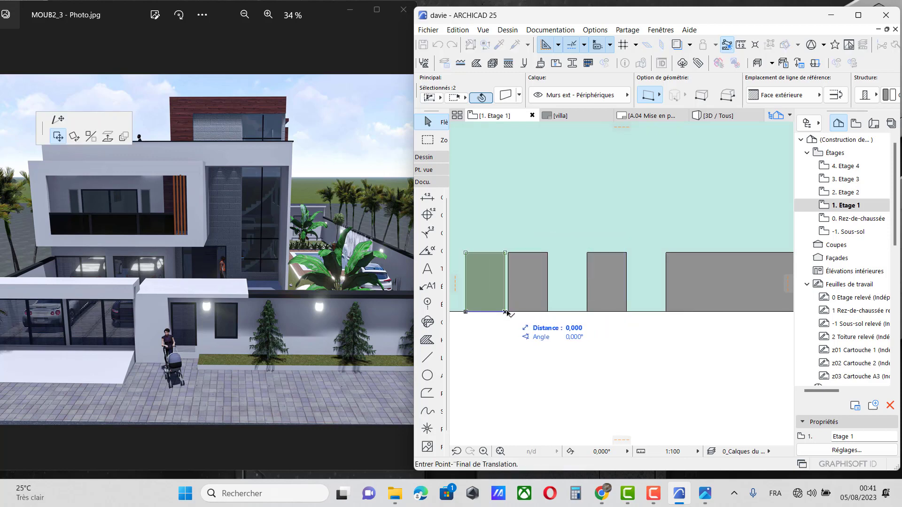
{"action": "scroll", "coordinate": [505, 312], "scroll_direction": "up", "scroll_amount": 2}
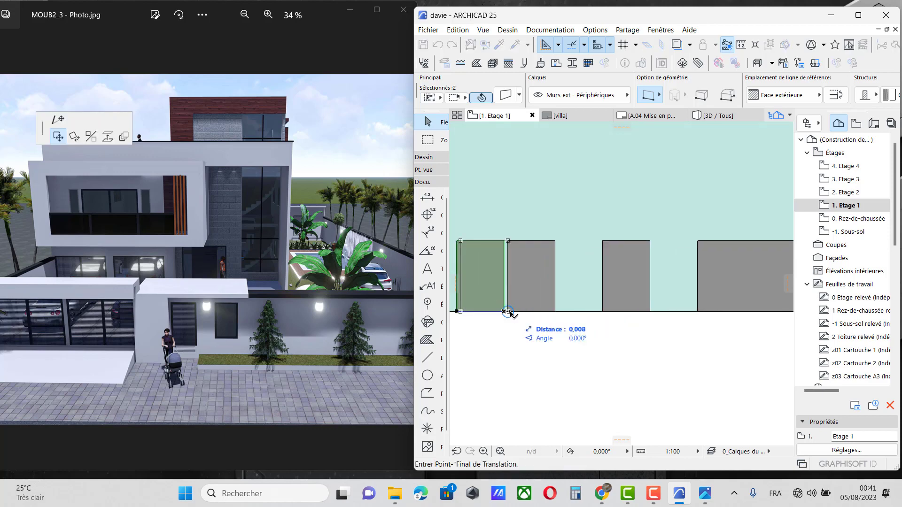
{"action": "scroll", "coordinate": [510, 313], "scroll_direction": "down", "scroll_amount": 2}
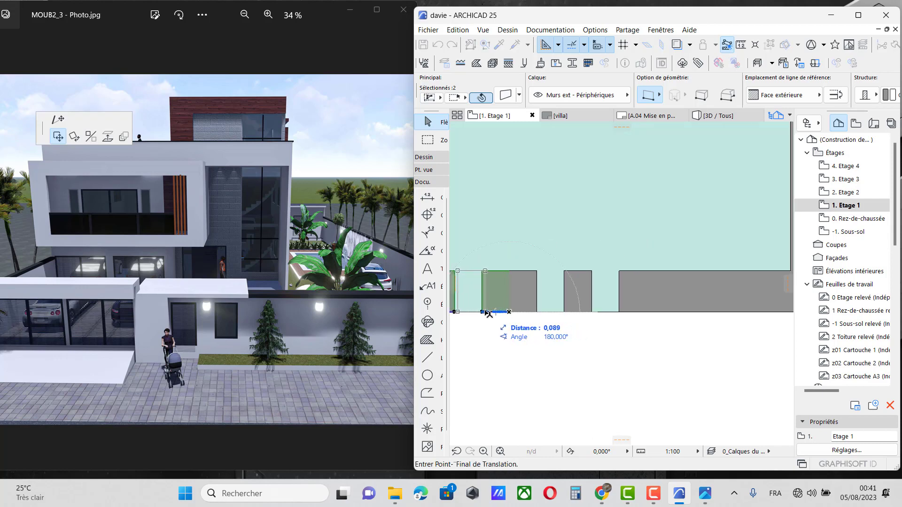
{"action": "left_click", "coordinate": [484, 314]}
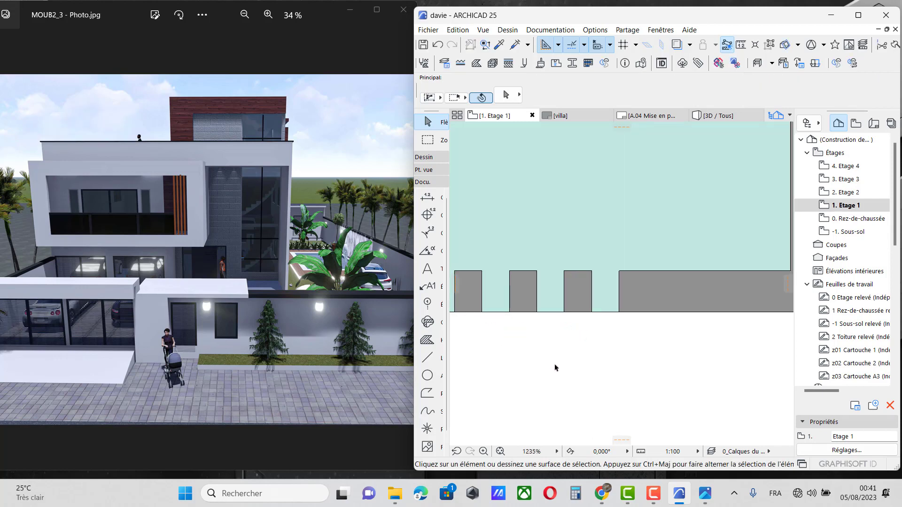
Examine the slat walls on the 3D balcony façade and compare the balcony frame, slats and railing with the reference render
{"action": "scroll", "coordinate": [600, 332], "scroll_direction": "down", "scroll_amount": 3}
{"action": "scroll", "coordinate": [601, 319], "scroll_direction": "down", "scroll_amount": 2}
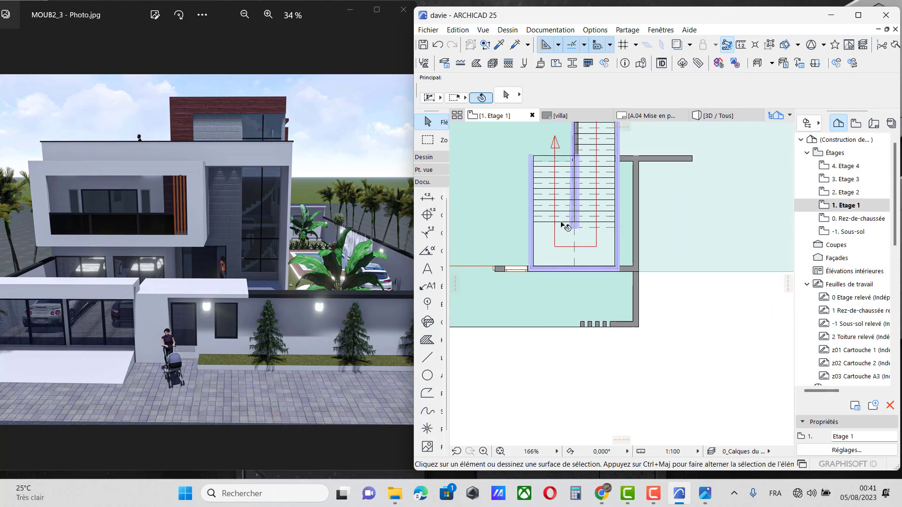
{"action": "left_click", "coordinate": [728, 121]}
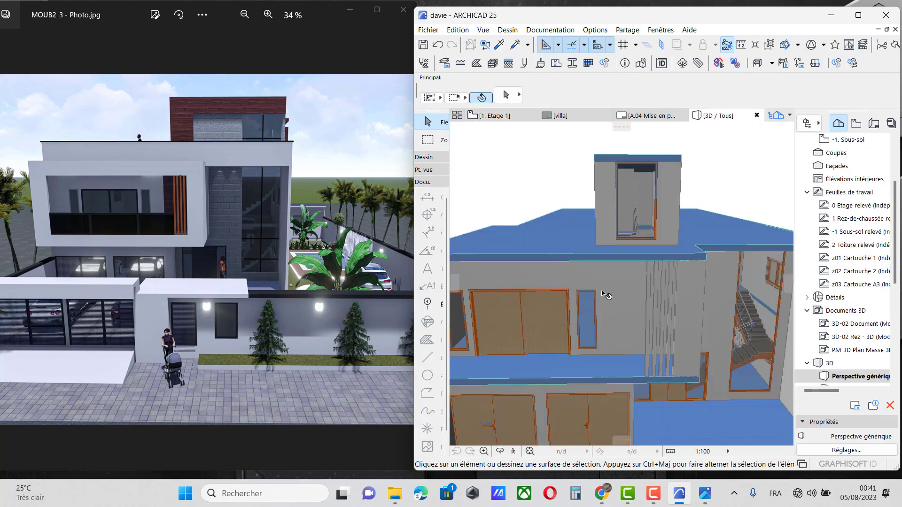
{"action": "left_click", "coordinate": [500, 452]}
{"action": "left_click_drag", "start_coordinate": [614, 275], "coordinate": [667, 299]}
{"action": "scroll", "coordinate": [158, 202], "scroll_direction": "up", "scroll_amount": 2}
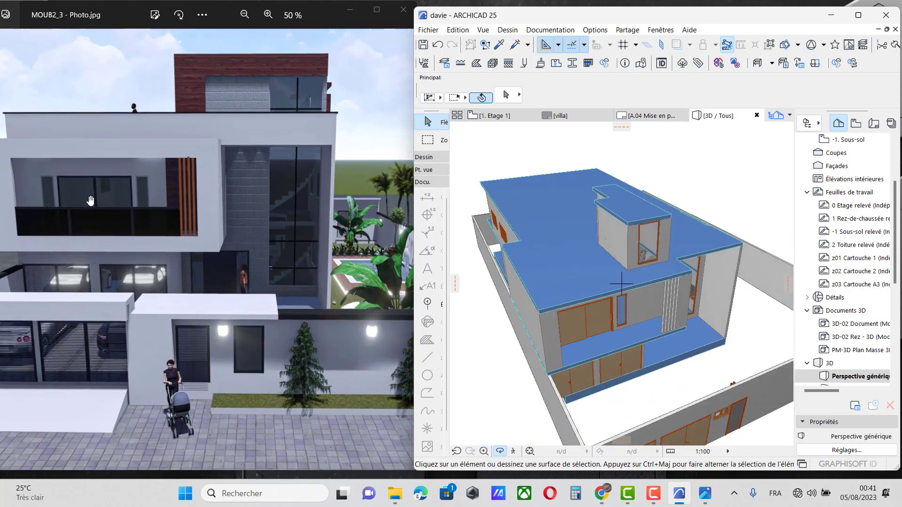
{"action": "scroll", "coordinate": [90, 201], "scroll_direction": "up", "scroll_amount": 3}
{"action": "scroll", "coordinate": [225, 243], "scroll_direction": "down", "scroll_amount": 3}
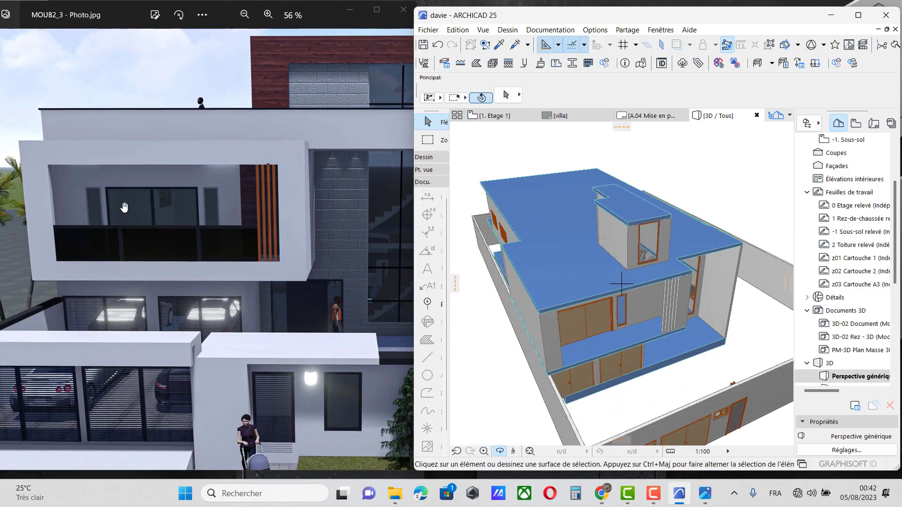
{"action": "scroll", "coordinate": [118, 188], "scroll_direction": "up", "scroll_amount": 4}
{"action": "scroll", "coordinate": [235, 197], "scroll_direction": "down", "scroll_amount": 4}
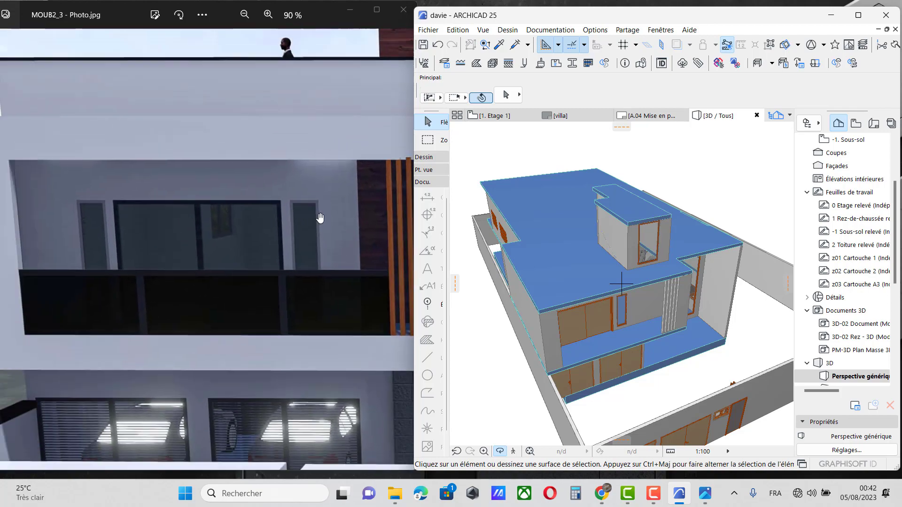
{"action": "scroll", "coordinate": [202, 228], "scroll_direction": "down", "scroll_amount": 2}
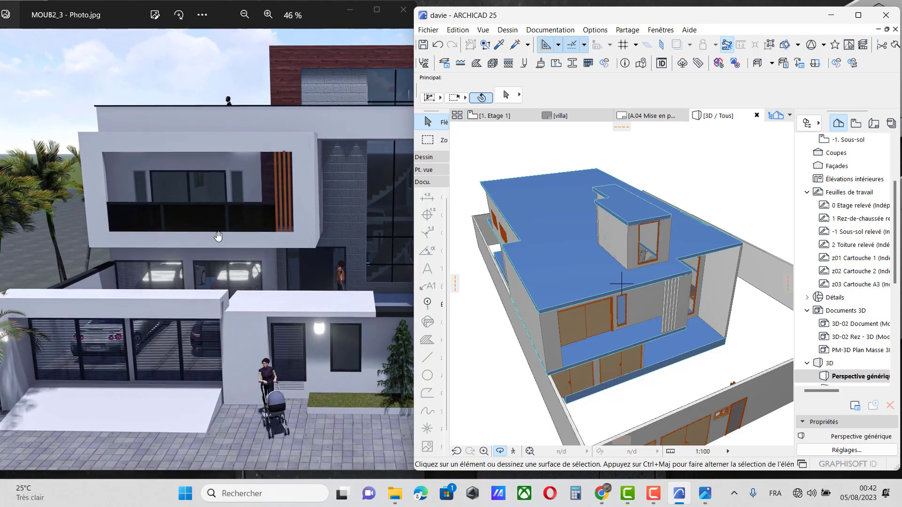
{"action": "scroll", "coordinate": [190, 295], "scroll_direction": "down", "scroll_amount": 1}
{"action": "middle_click_drag", "start_coordinate": [631, 376], "coordinate": [640, 334], "text": "shift"}
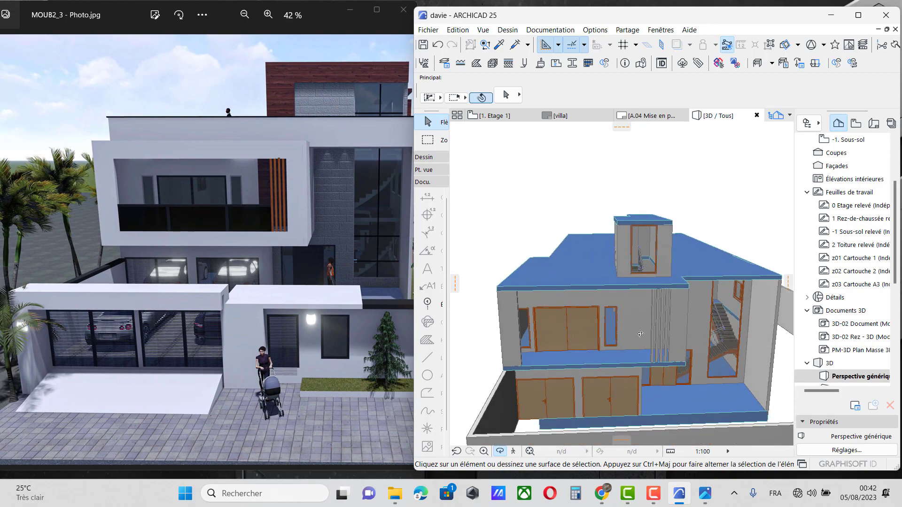
Activate the Wall tool for modelling on the upper-floor balcony façade
{"action": "left_click", "coordinate": [427, 158]}
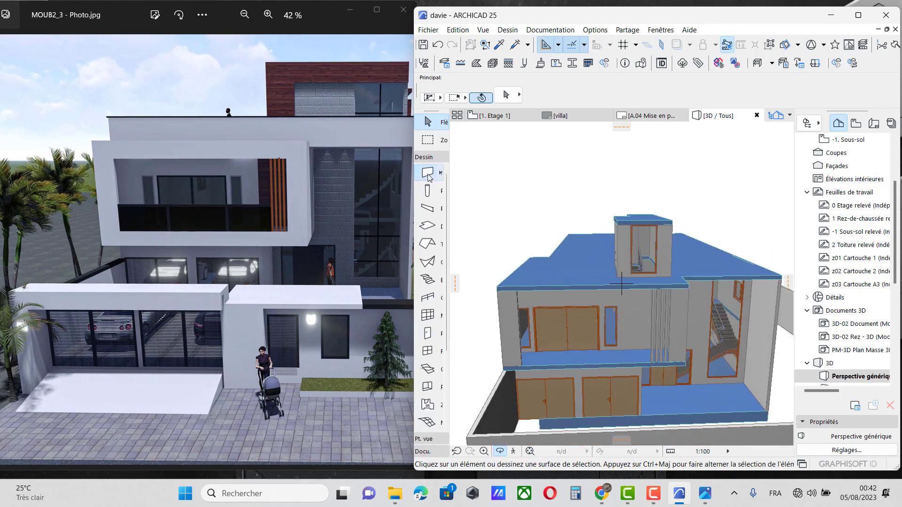
{"action": "left_click", "coordinate": [427, 174]}
{"action": "scroll", "coordinate": [501, 292], "scroll_direction": "up", "scroll_amount": 2}
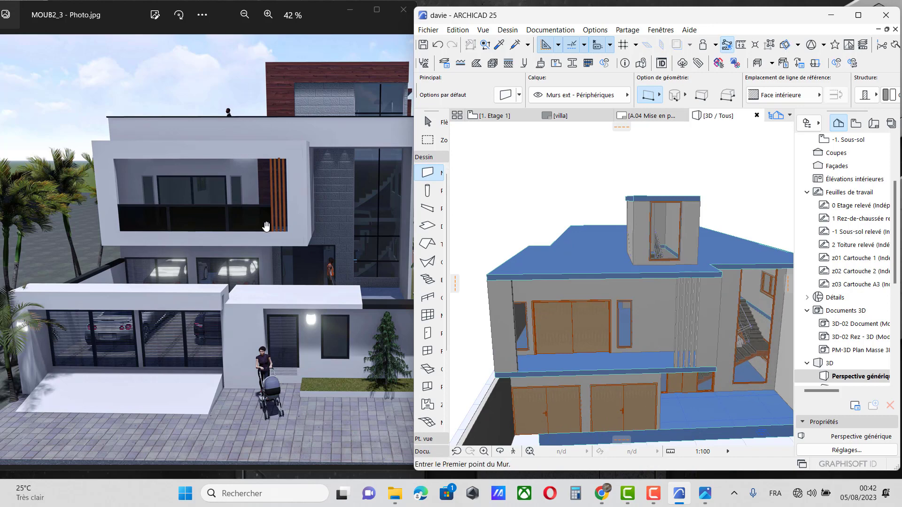
{"action": "scroll", "coordinate": [498, 277], "scroll_direction": "down", "scroll_amount": 2}
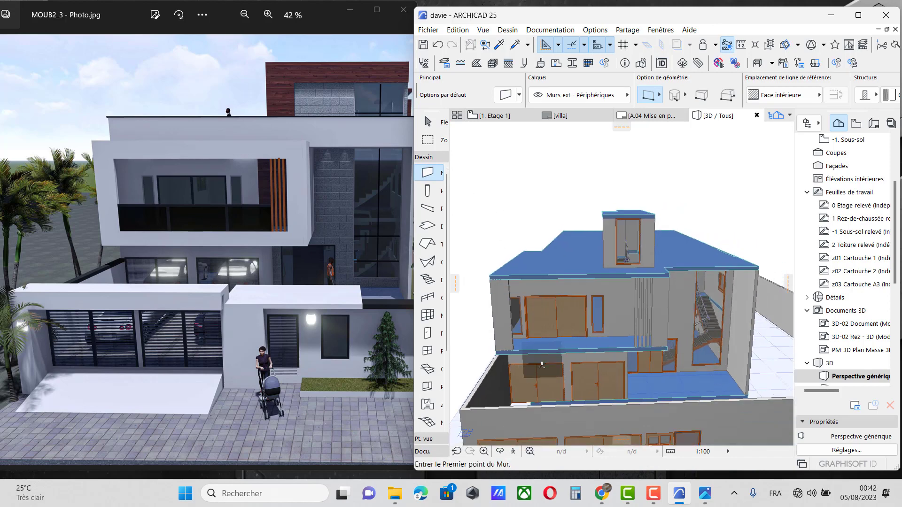
{"action": "scroll", "coordinate": [503, 357], "scroll_direction": "up", "scroll_amount": 3}
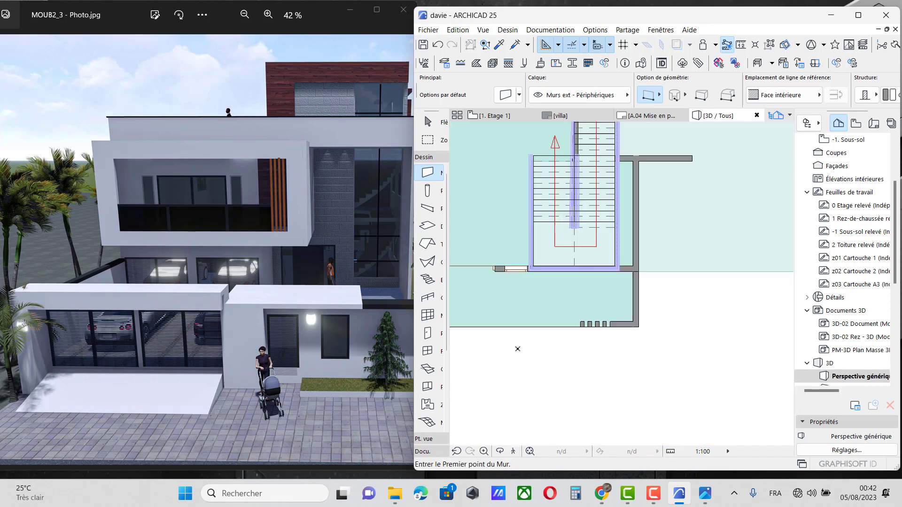
Try to stretch the short wall at the balcony's left end to about 0.82 m along the front edge
{"action": "left_click", "coordinate": [515, 350], "text": "shift"}
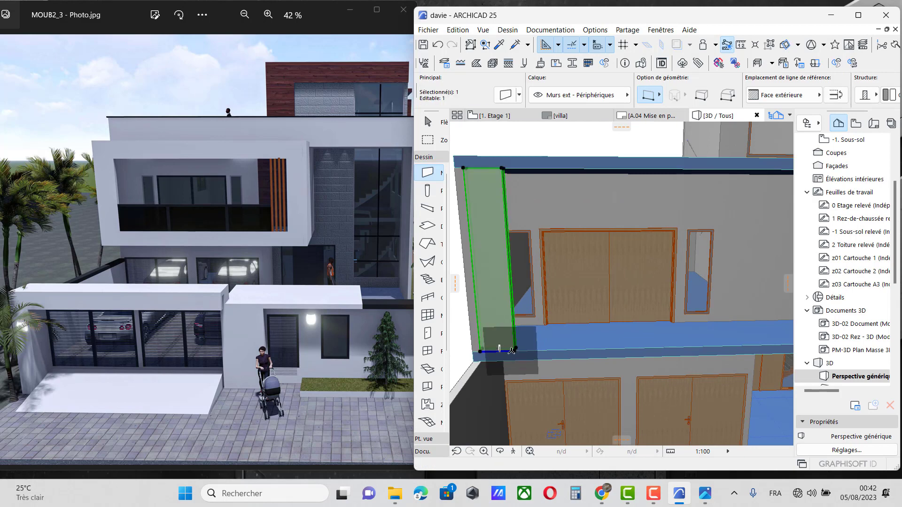
{"action": "scroll", "coordinate": [516, 350], "scroll_direction": "up", "scroll_amount": 1}
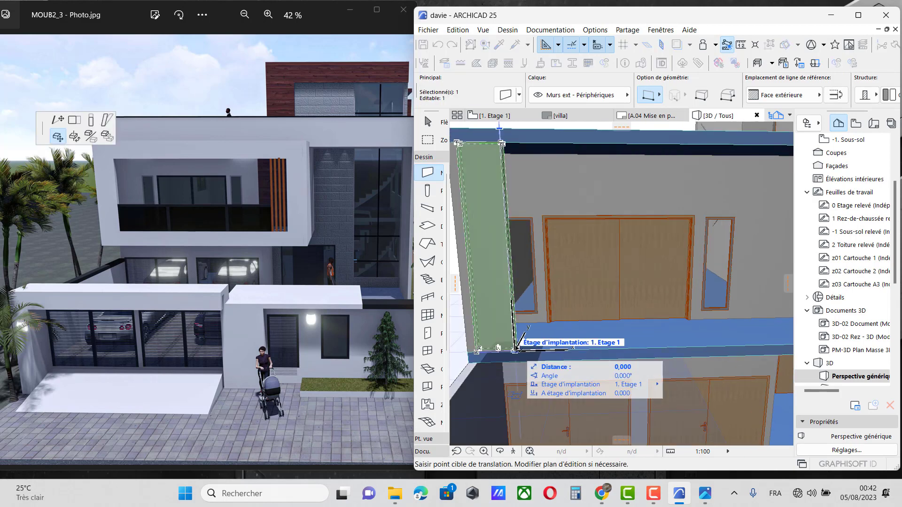
{"action": "left_click", "coordinate": [73, 120]}
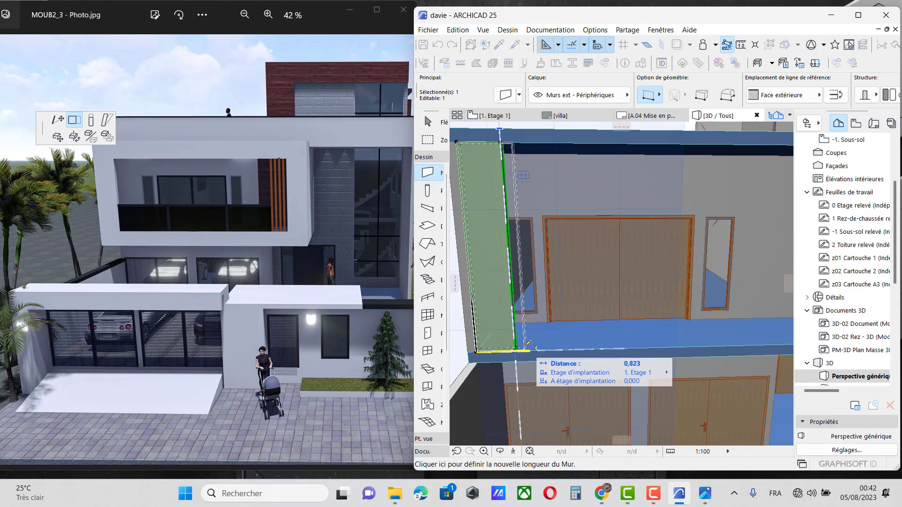
{"action": "left_click", "coordinate": [528, 344]}
{"action": "scroll", "coordinate": [526, 345], "scroll_direction": "down", "scroll_amount": 3}
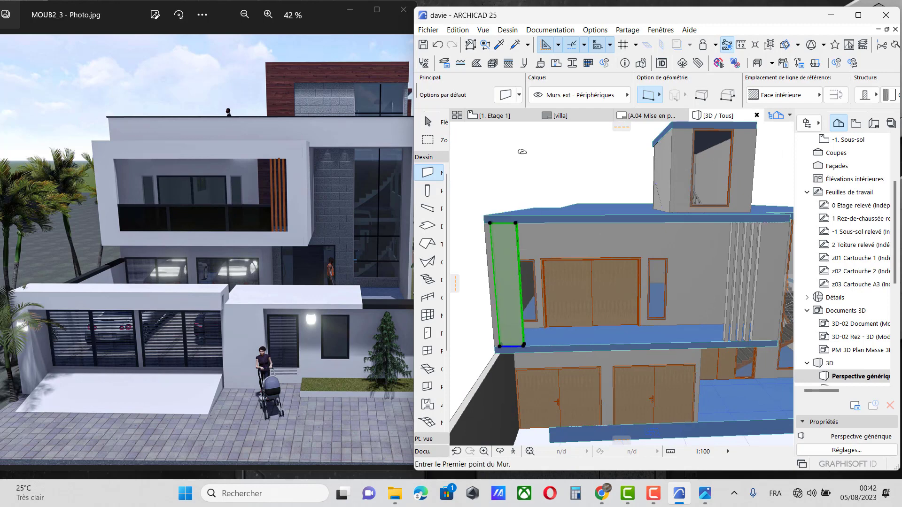
Draw a wall about 5.73 m long along the balcony's front edge, from the short left wall to the first slat
{"action": "scroll", "coordinate": [537, 347], "scroll_direction": "up", "scroll_amount": 3}
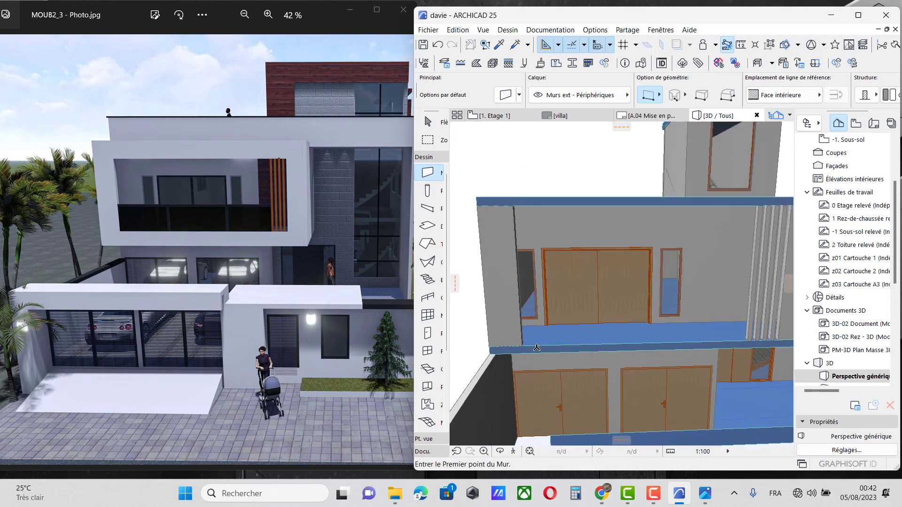
{"action": "scroll", "coordinate": [531, 347], "scroll_direction": "up", "scroll_amount": 2}
{"action": "left_click", "coordinate": [519, 344]}
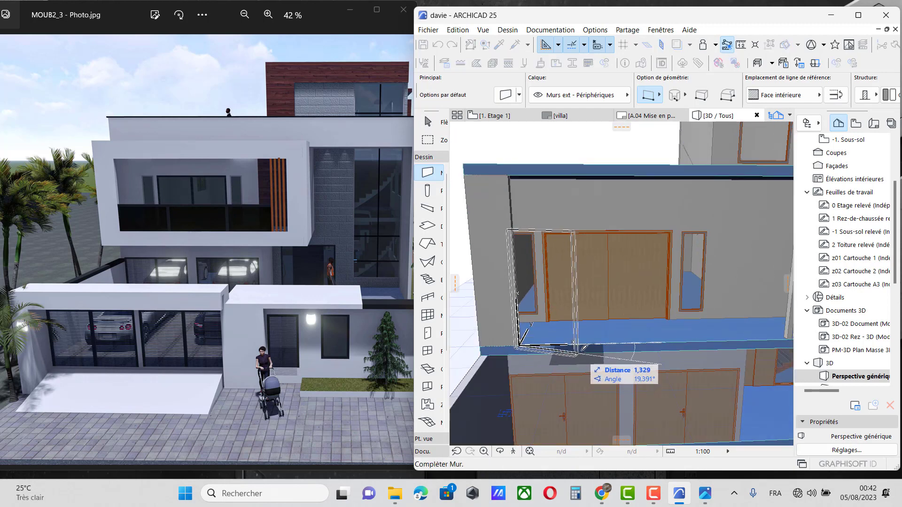
{"action": "left_click", "coordinate": [778, 99]}
{"action": "left_click", "coordinate": [845, 101]}
{"action": "scroll", "coordinate": [648, 296], "scroll_direction": "down", "scroll_amount": 3}
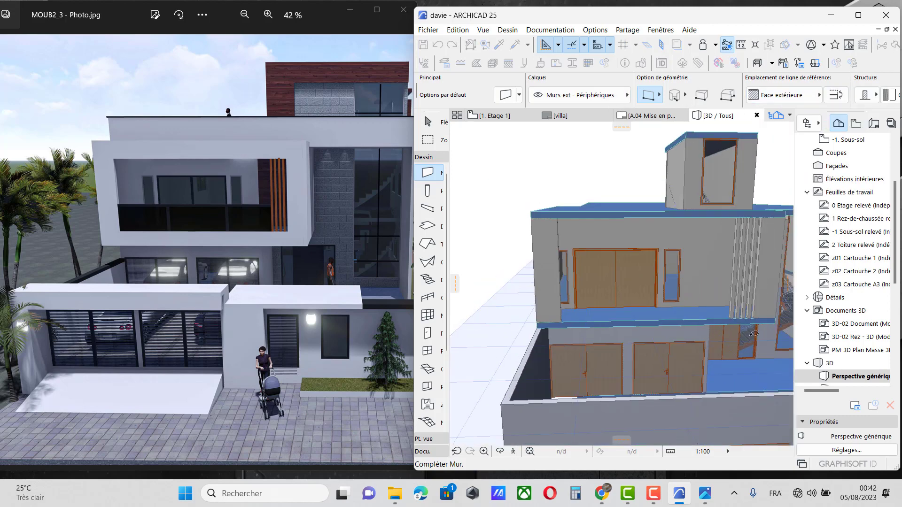
{"action": "scroll", "coordinate": [721, 325], "scroll_direction": "up", "scroll_amount": 3}
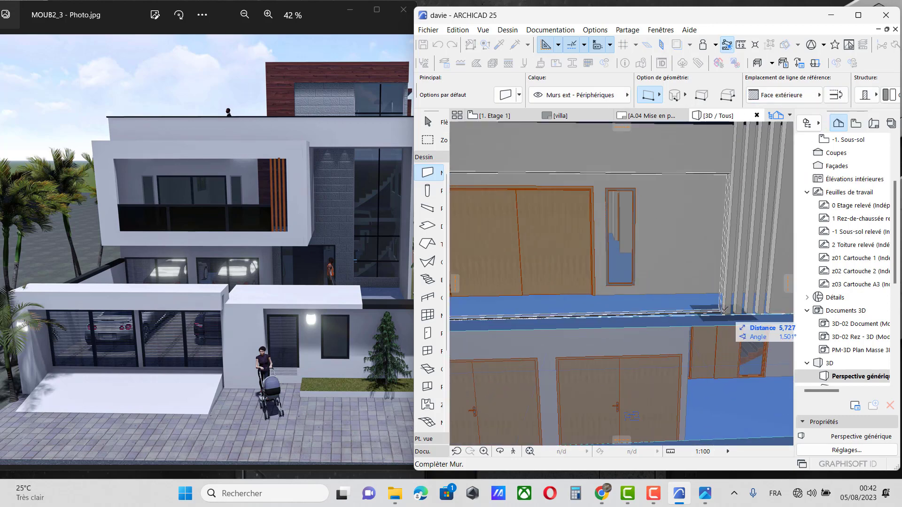
{"action": "left_click", "coordinate": [725, 312]}
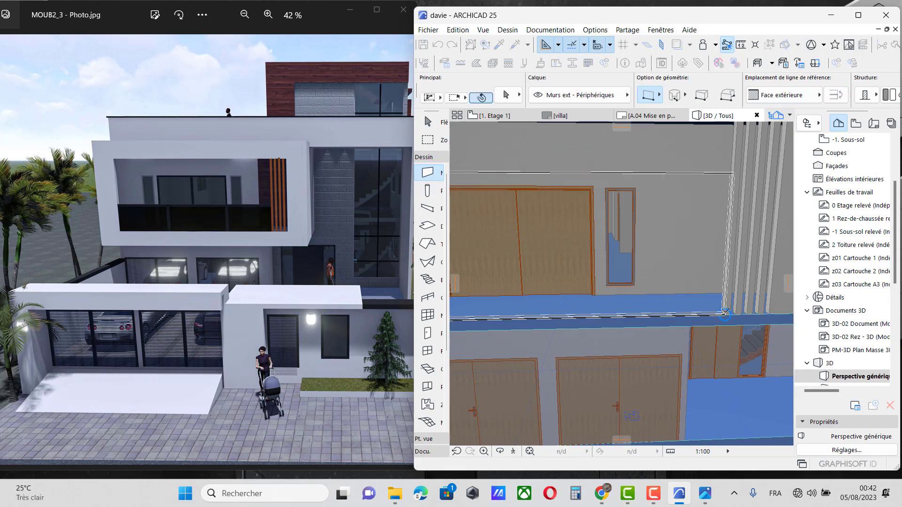
Set the height of the new balcony-edge wall to 0,3 m
{"action": "left_click", "coordinate": [691, 268], "text": "shift"}
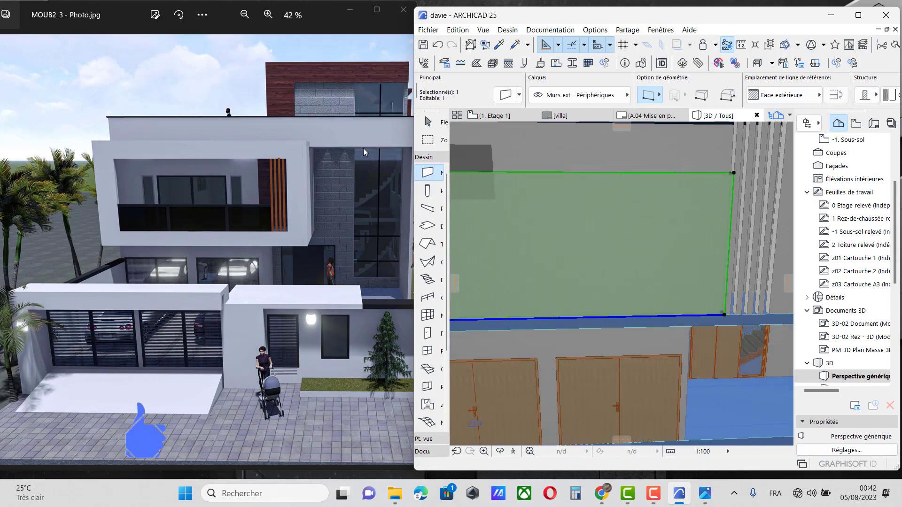
{"action": "double_click", "coordinate": [429, 174]}
{"action": "left_click", "coordinate": [452, 106]}
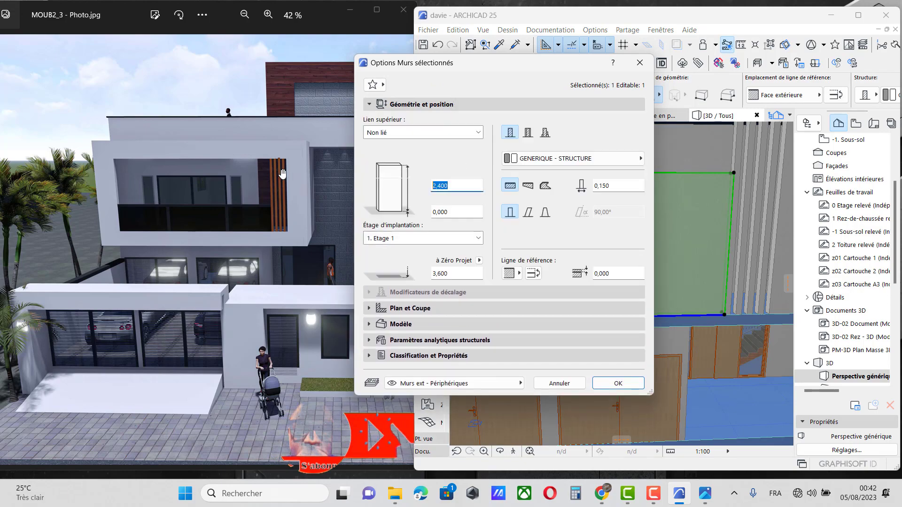
{"action": "type", "text": "0,3"}
{"action": "key", "text": "Return"}
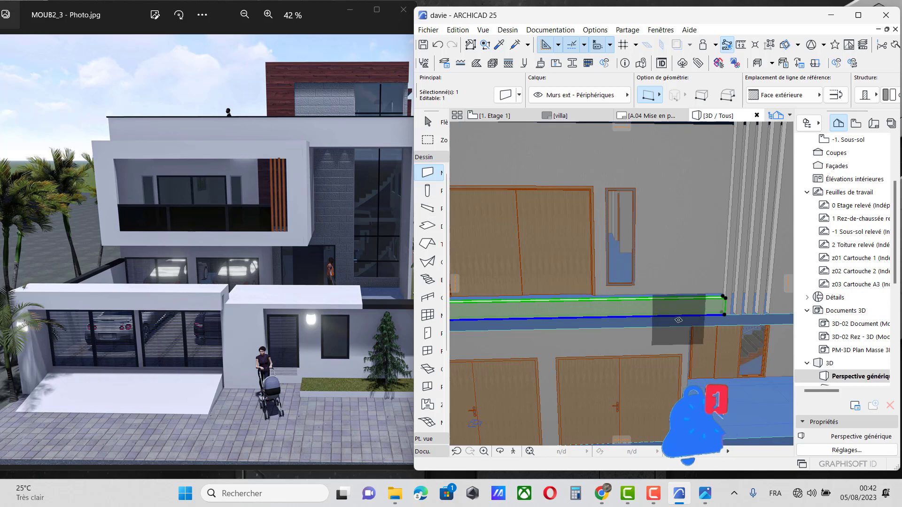
{"action": "key", "text": "ctrl+d"}
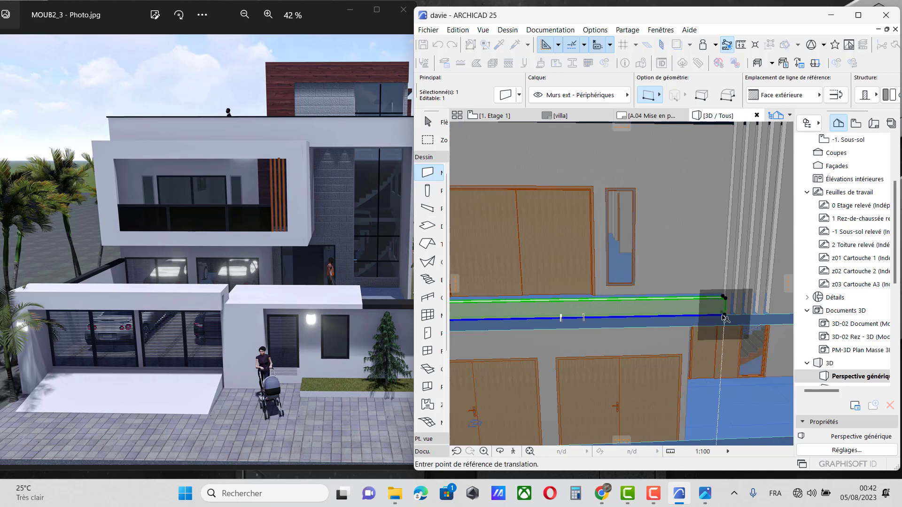
{"action": "scroll", "coordinate": [724, 319], "scroll_direction": "down", "scroll_amount": 2}
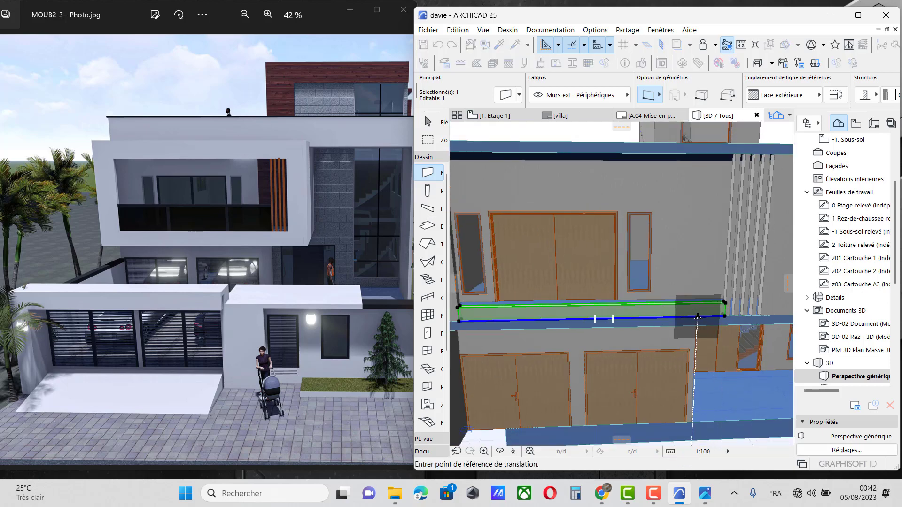
{"action": "right_click", "coordinate": [700, 318]}
{"action": "left_click", "coordinate": [726, 431]}
{"action": "scroll", "coordinate": [694, 299], "scroll_direction": "up", "scroll_amount": 3}
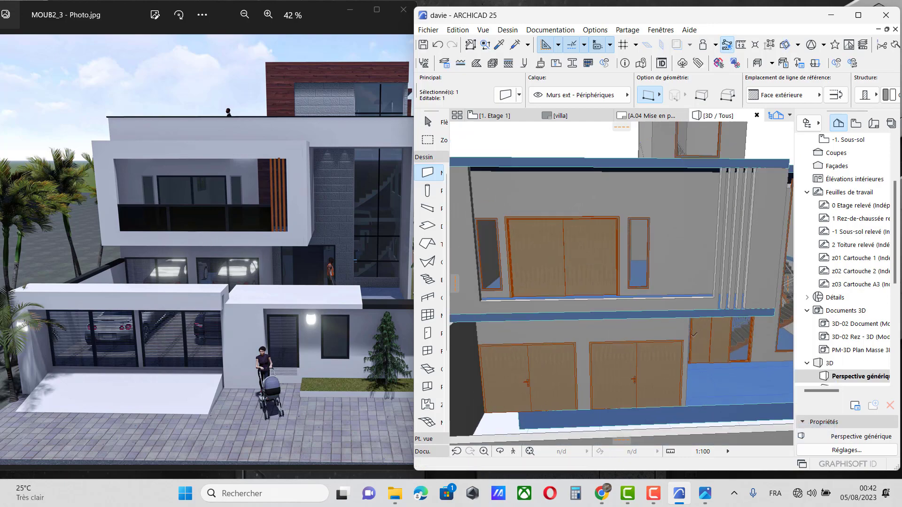
Copy the low balcony wall 3.1 m straight up so the copy closes the opening directly beneath the roof slab
{"action": "right_click", "coordinate": [694, 299]}
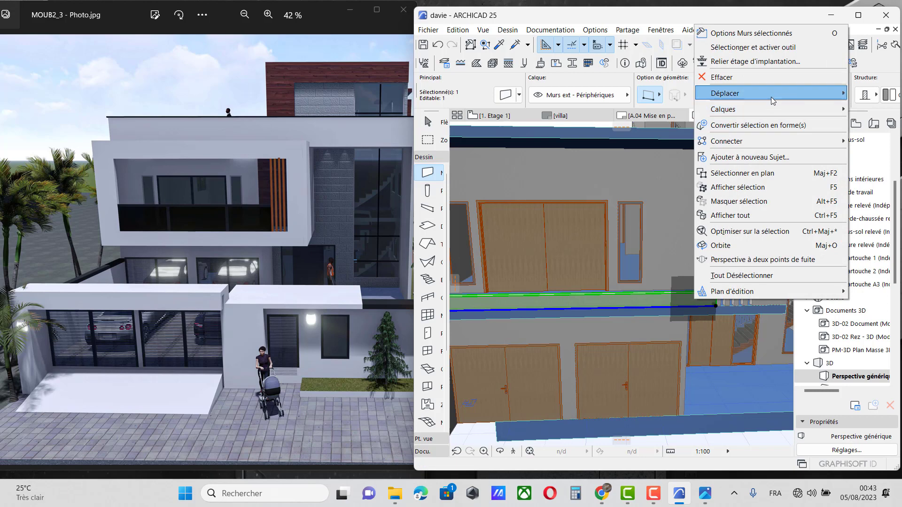
{"action": "mouse_move", "coordinate": [765, 94]}
{"action": "left_click", "coordinate": [621, 151]}
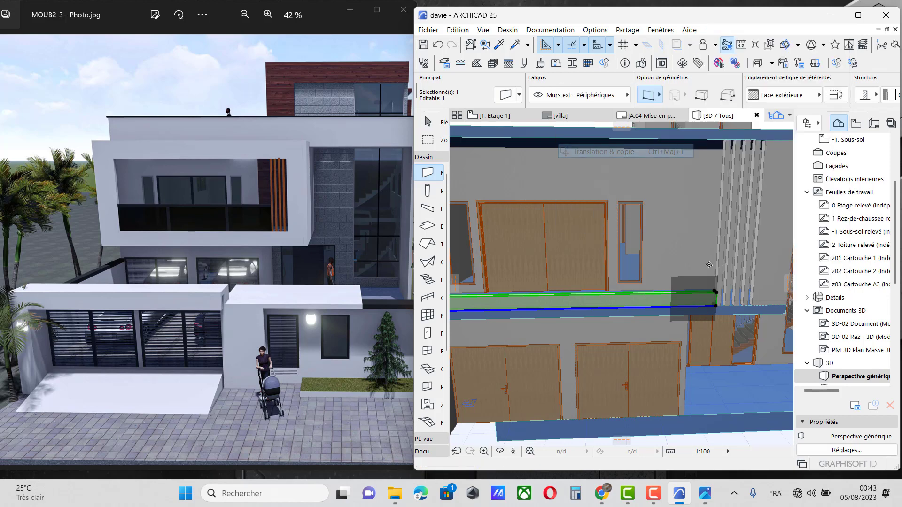
{"action": "left_click", "coordinate": [715, 292]}
{"action": "scroll", "coordinate": [727, 160], "scroll_direction": "up", "scroll_amount": 5}
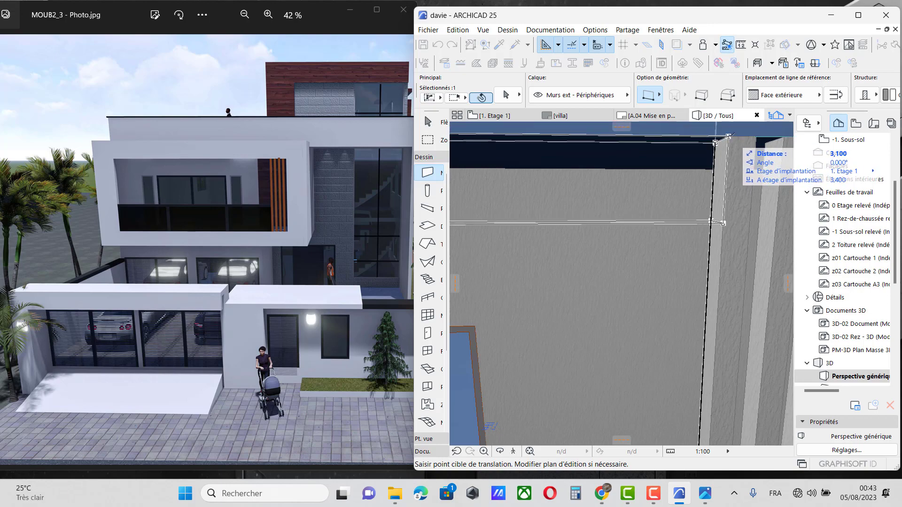
{"action": "left_click", "coordinate": [729, 136]}
{"action": "scroll", "coordinate": [583, 281], "scroll_direction": "down", "scroll_amount": 8}
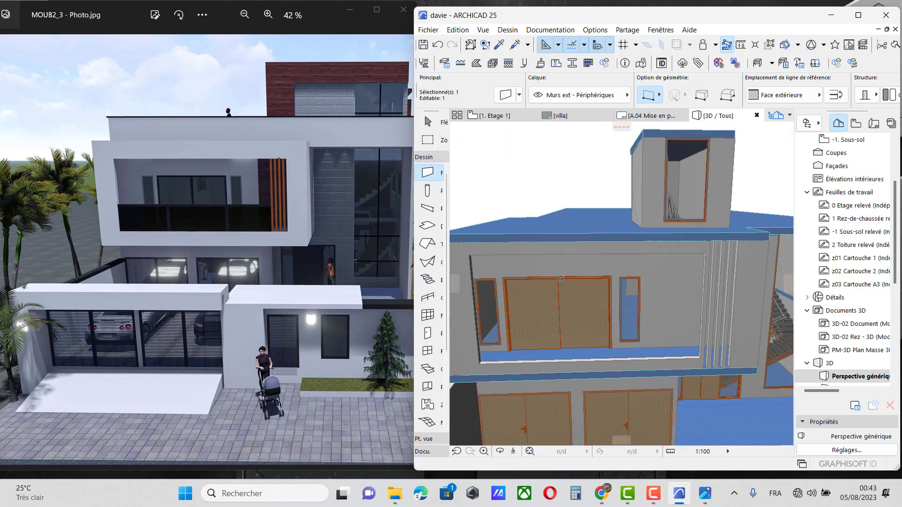
Copy the wall beneath the roof slab 0.5 m upwards so the copy stands on top of the slab's front edge
{"action": "scroll", "coordinate": [583, 281], "scroll_direction": "up", "scroll_amount": 3}
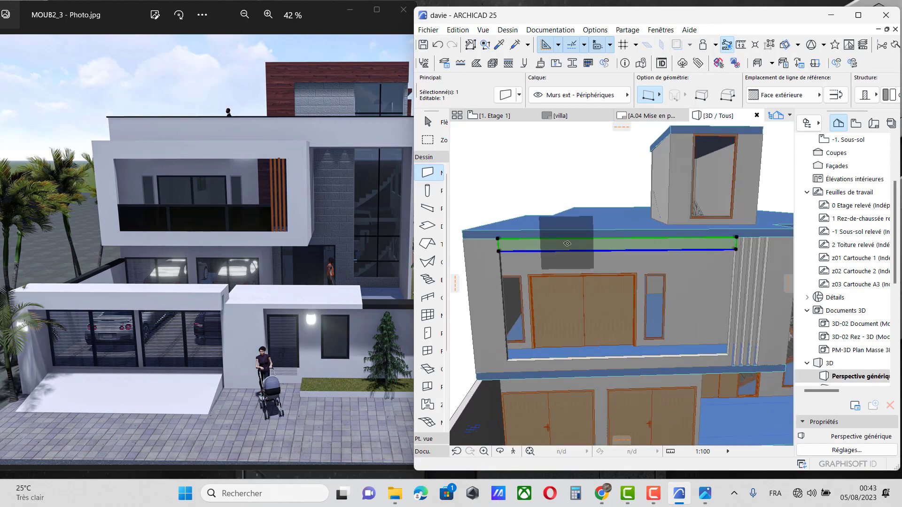
{"action": "right_click", "coordinate": [568, 271]}
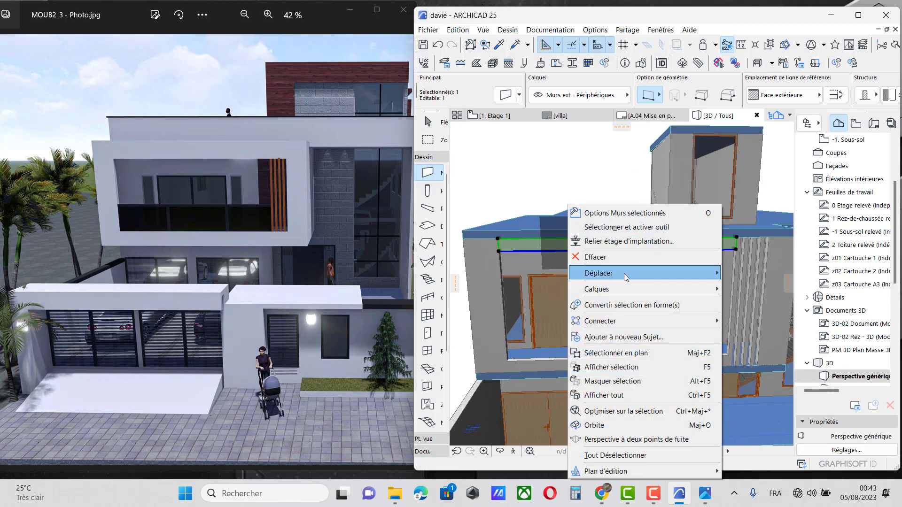
{"action": "mouse_move", "coordinate": [624, 274]}
{"action": "left_click", "coordinate": [762, 331]}
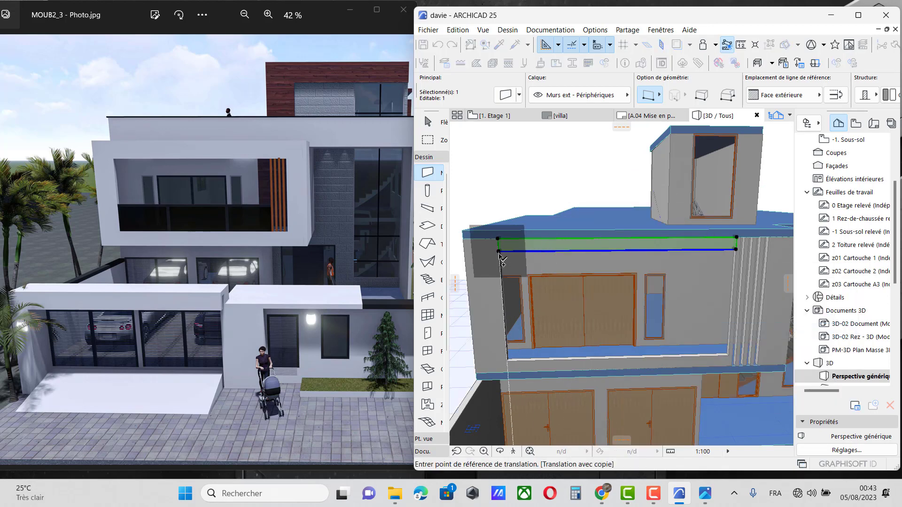
{"action": "left_click", "coordinate": [499, 253]}
{"action": "scroll", "coordinate": [499, 240], "scroll_direction": "up", "scroll_amount": 2}
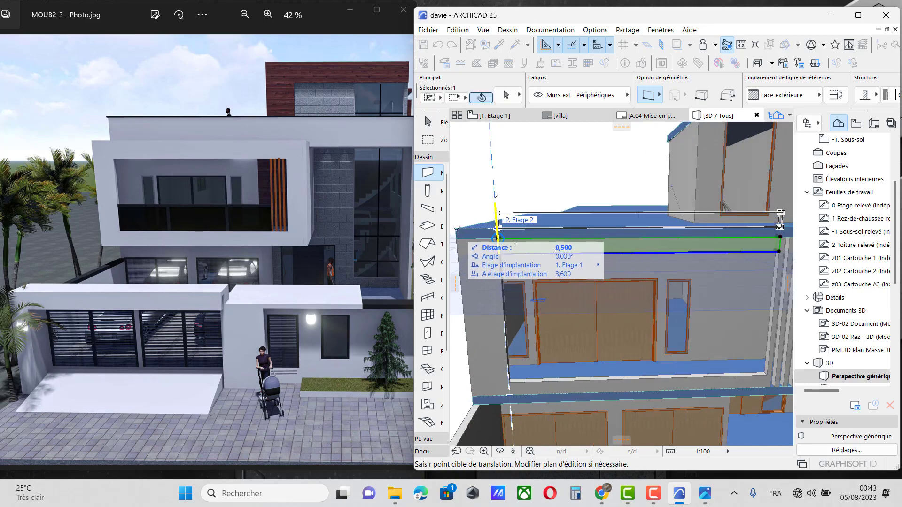
{"action": "left_click", "coordinate": [498, 238]}
{"action": "scroll", "coordinate": [503, 244], "scroll_direction": "down", "scroll_amount": 3}
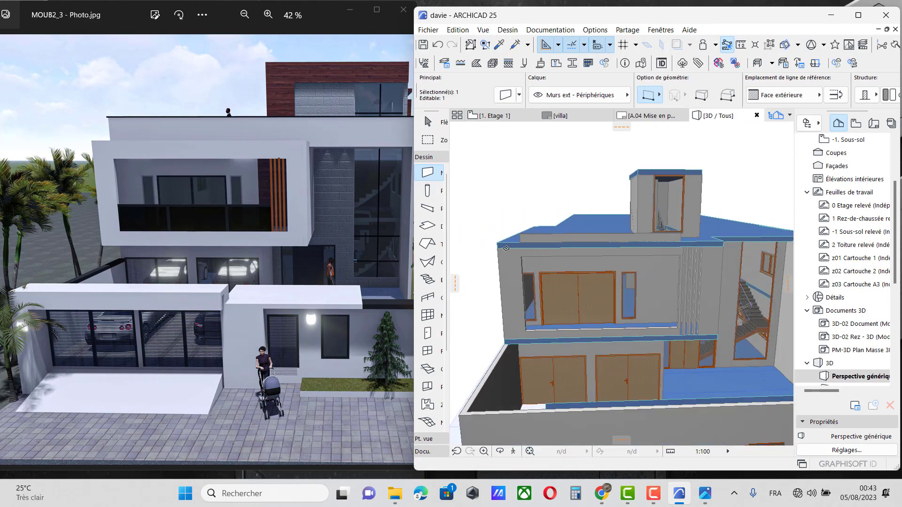
Stretch both ends of the wall on the roof to the corners of the balcony slab's front edge, making it 8.1 m long
{"action": "scroll", "coordinate": [506, 248], "scroll_direction": "up", "scroll_amount": 3}
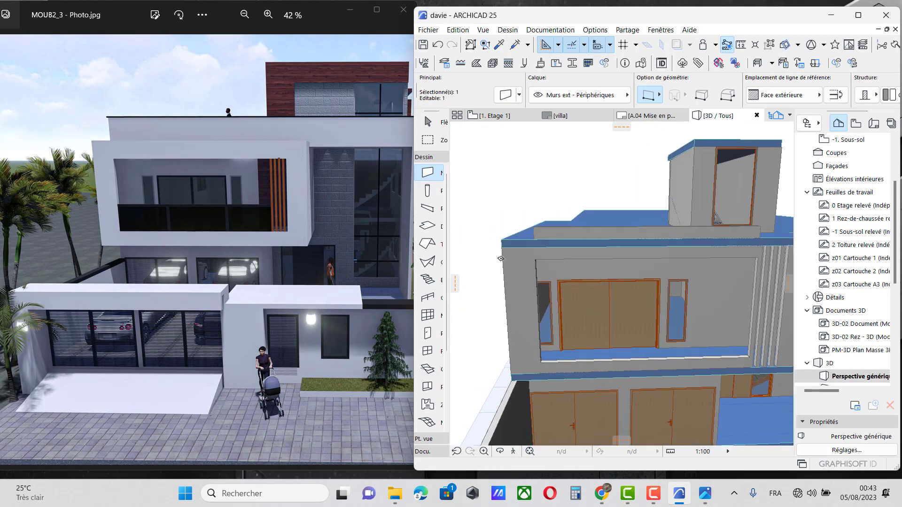
{"action": "left_click", "coordinate": [544, 235]}
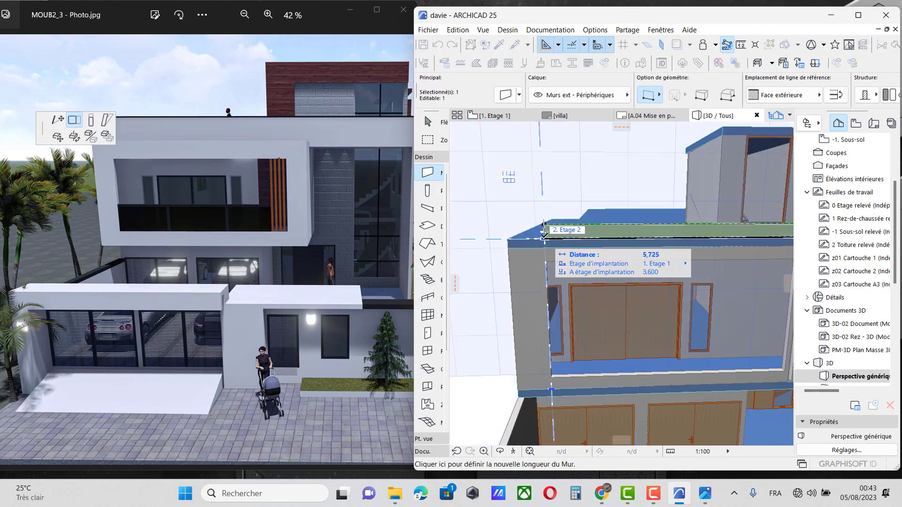
{"action": "left_click", "coordinate": [509, 238]}
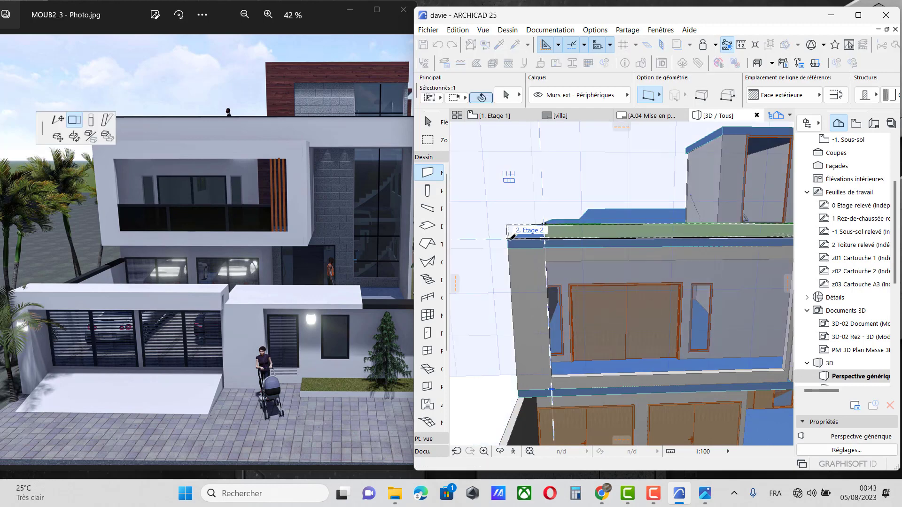
{"action": "scroll", "coordinate": [499, 242], "scroll_direction": "down", "scroll_amount": 4}
{"action": "scroll", "coordinate": [679, 233], "scroll_direction": "up", "scroll_amount": 3}
{"action": "scroll", "coordinate": [612, 244], "scroll_direction": "up", "scroll_amount": 2}
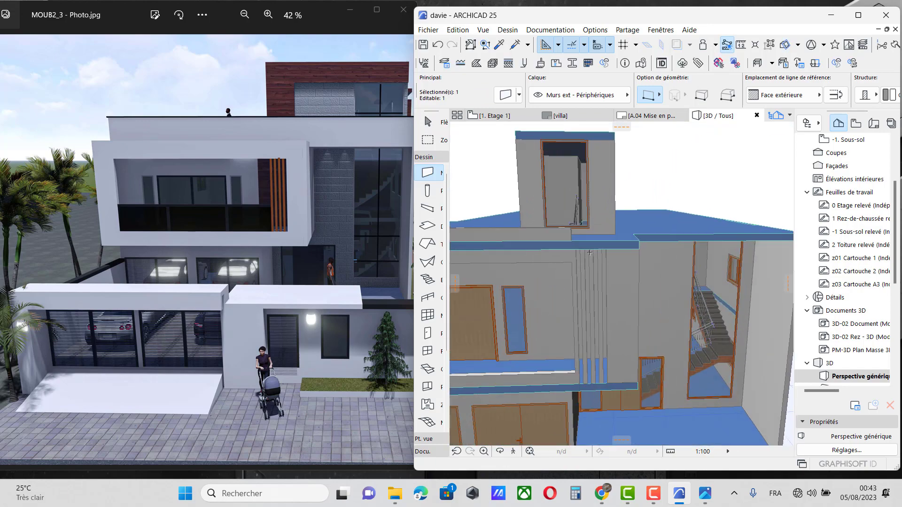
{"action": "left_click", "coordinate": [570, 239]}
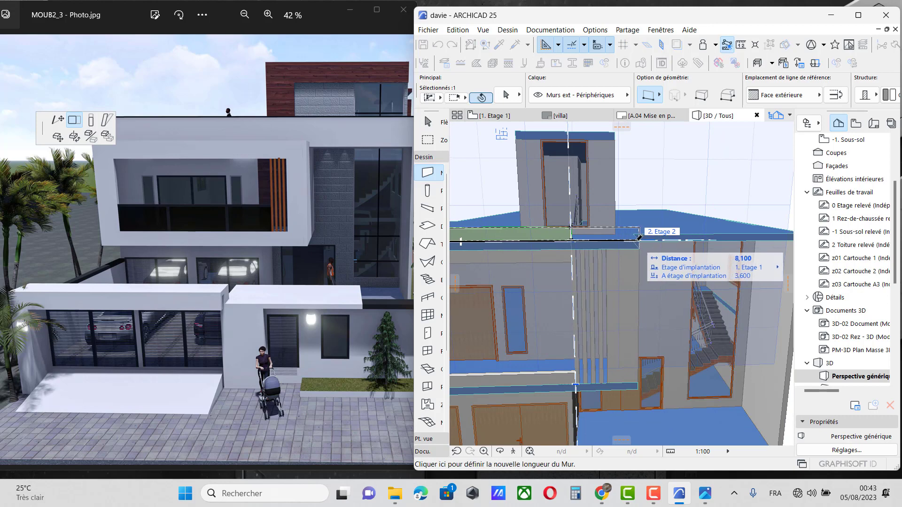
{"action": "left_click", "coordinate": [630, 241]}
{"action": "scroll", "coordinate": [574, 245], "scroll_direction": "down", "scroll_amount": 3}
{"action": "scroll", "coordinate": [574, 245], "scroll_direction": "down", "scroll_amount": 1}
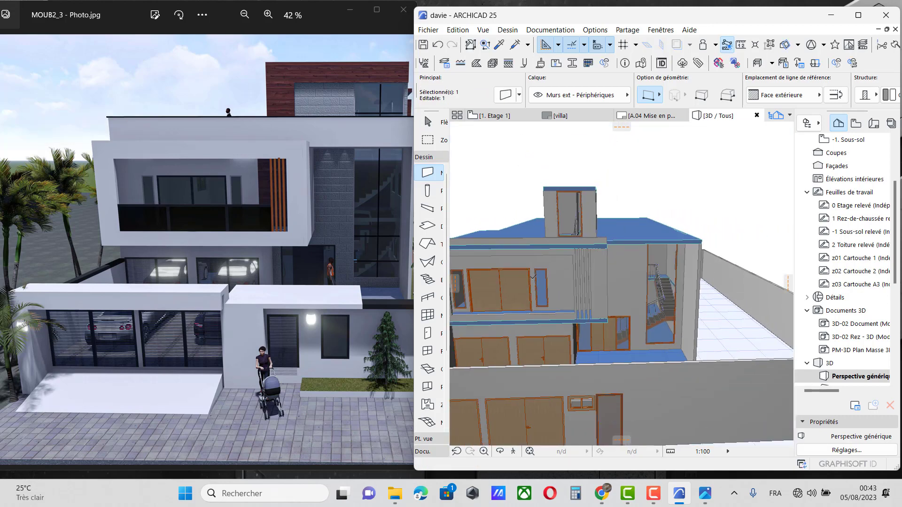
{"action": "left_click", "coordinate": [499, 452]}
{"action": "left_click_drag", "start_coordinate": [614, 316], "coordinate": [485, 291]}
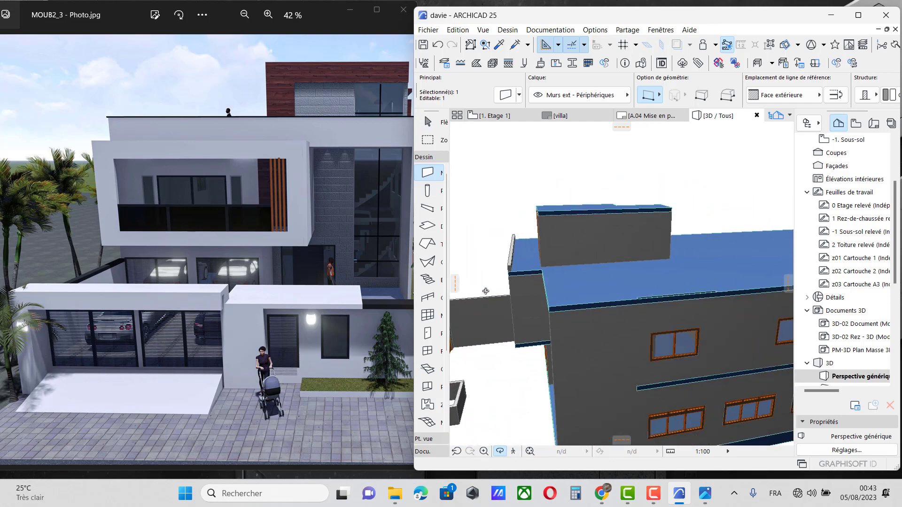
Change the building material of the roof slab and the balcony slab to GENERIQUE - STRUCTURE
{"action": "scroll", "coordinate": [485, 292], "scroll_direction": "down", "scroll_amount": 2}
{"action": "left_click_drag", "start_coordinate": [487, 326], "coordinate": [644, 314]}
{"action": "scroll", "coordinate": [526, 325], "scroll_direction": "down", "scroll_amount": 2}
{"action": "scroll", "coordinate": [582, 313], "scroll_direction": "down", "scroll_amount": 2}
{"action": "scroll", "coordinate": [499, 275], "scroll_direction": "up", "scroll_amount": 2}
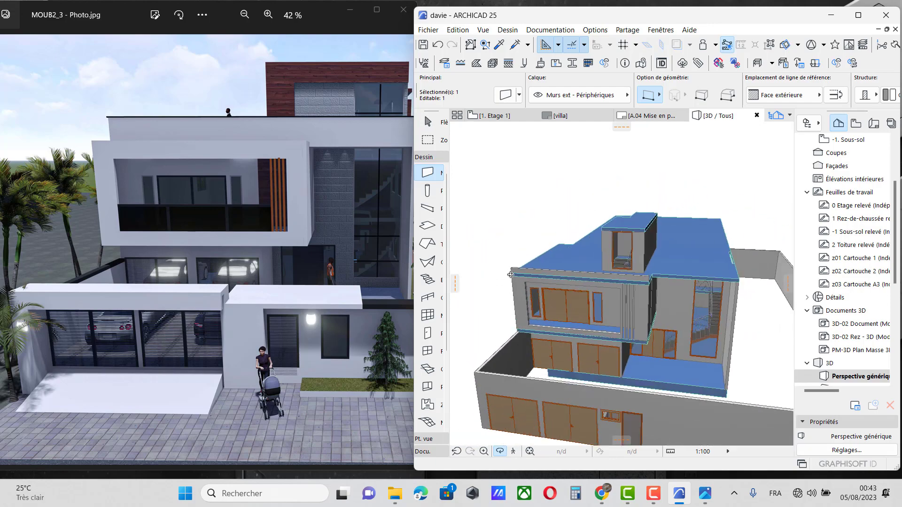
{"action": "scroll", "coordinate": [510, 275], "scroll_direction": "up", "scroll_amount": 2}
{"action": "left_click_drag", "start_coordinate": [543, 344], "coordinate": [551, 329]}
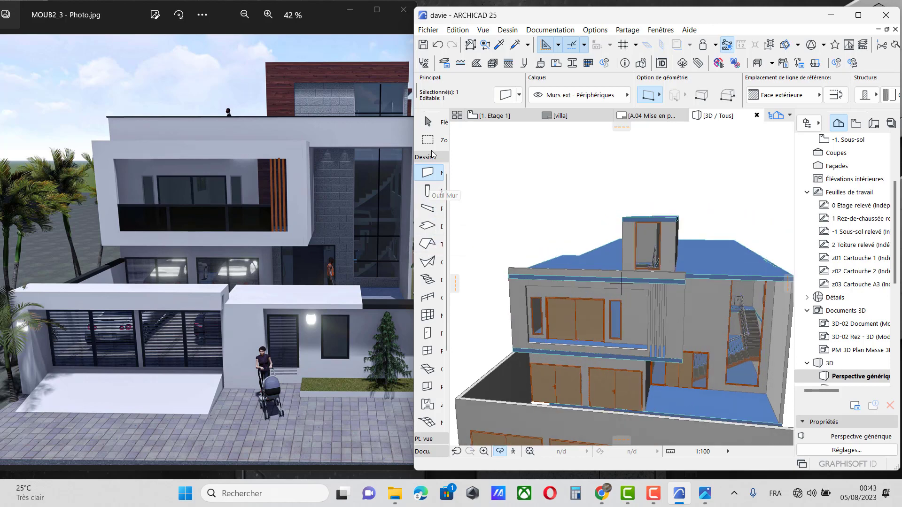
{"action": "left_click", "coordinate": [428, 122]}
{"action": "left_click", "coordinate": [726, 259]}
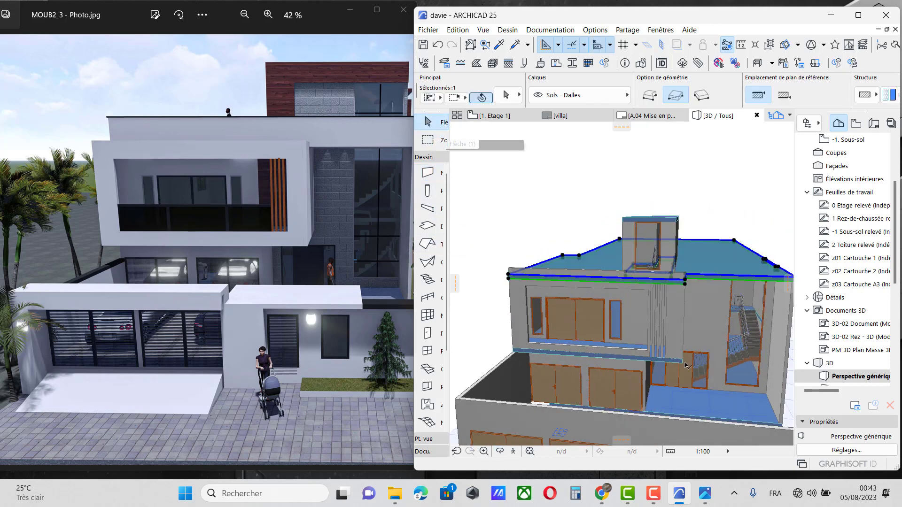
{"action": "double_click", "coordinate": [428, 227]}
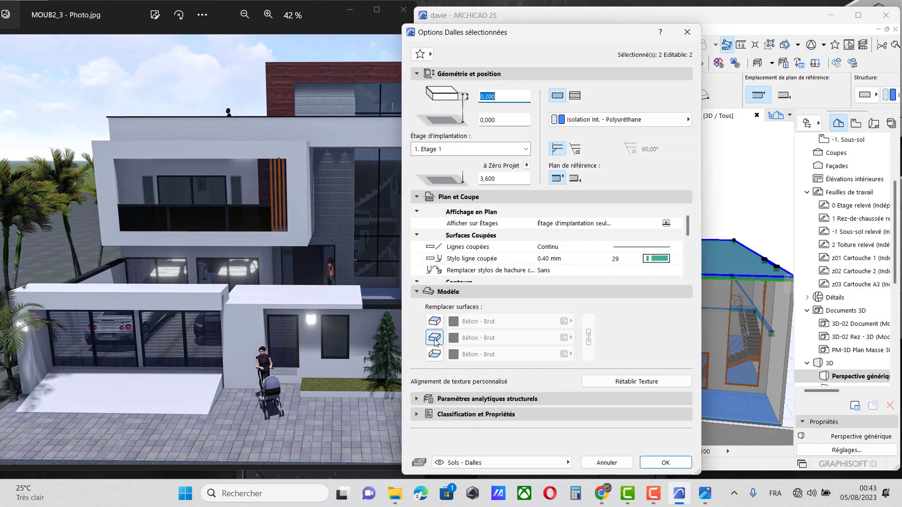
{"action": "left_click", "coordinate": [584, 122]}
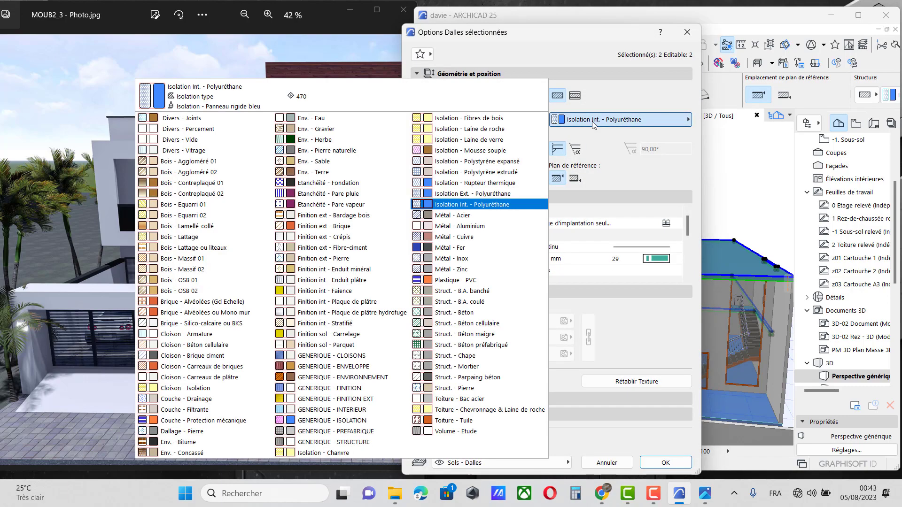
{"action": "left_click", "coordinate": [361, 442]}
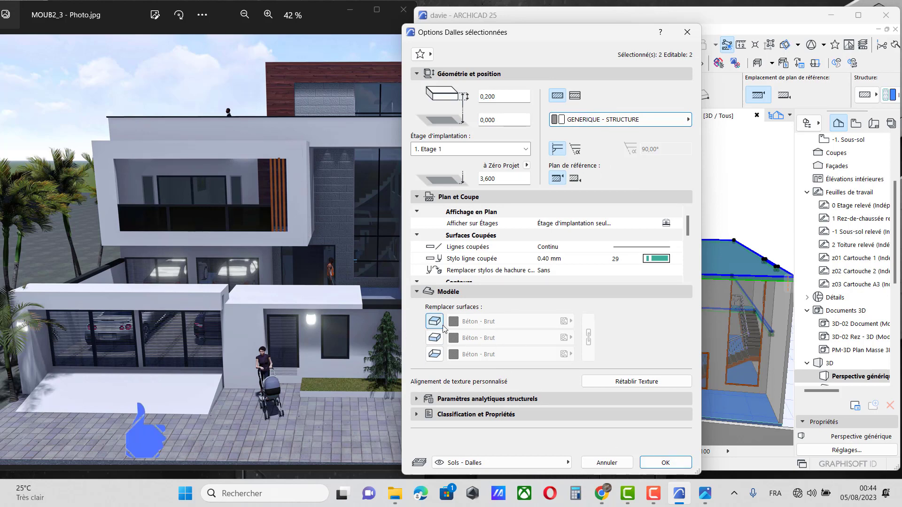
{"action": "left_click", "coordinate": [665, 462]}
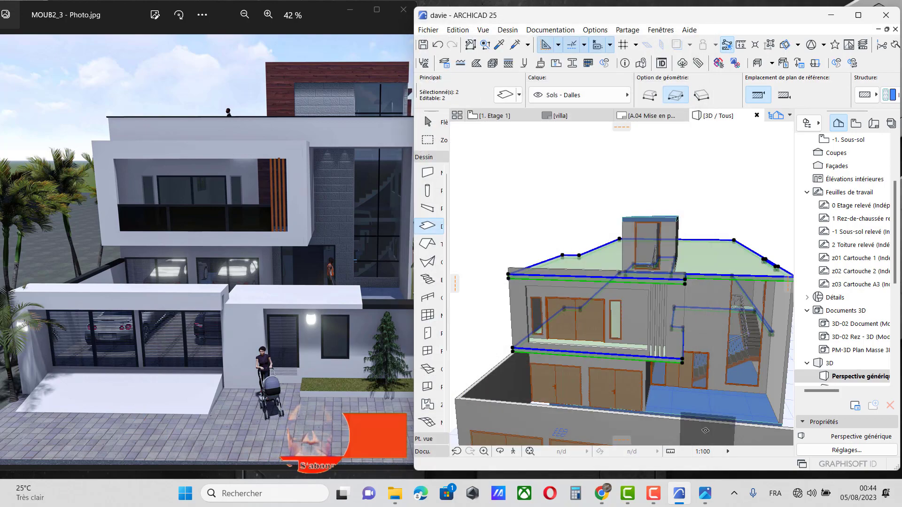
Examine the front façade, its balcony frame and the recoloured slabs against the reference render
{"action": "scroll", "coordinate": [642, 336], "scroll_direction": "up", "scroll_amount": 3}
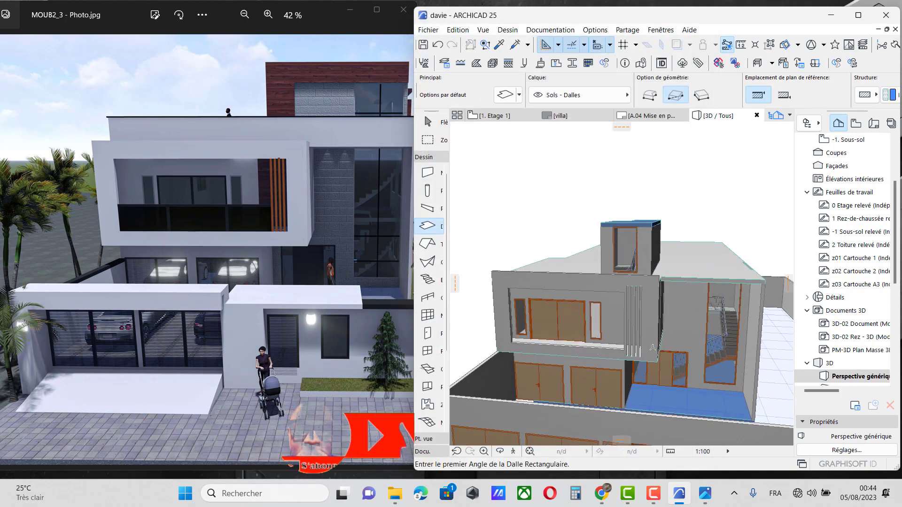
{"action": "scroll", "coordinate": [642, 336], "scroll_direction": "down", "scroll_amount": 2}
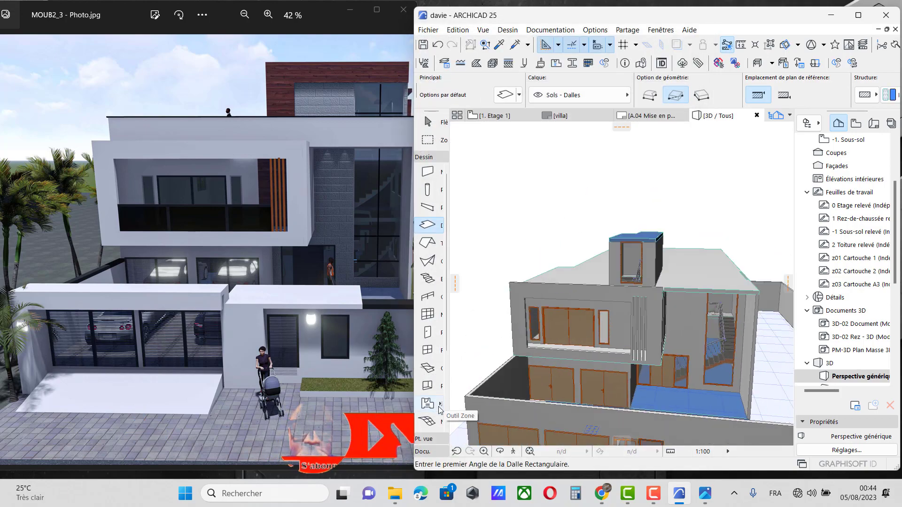
{"action": "scroll", "coordinate": [587, 366], "scroll_direction": "up", "scroll_amount": 2}
{"action": "scroll", "coordinate": [587, 366], "scroll_direction": "down", "scroll_amount": 1}
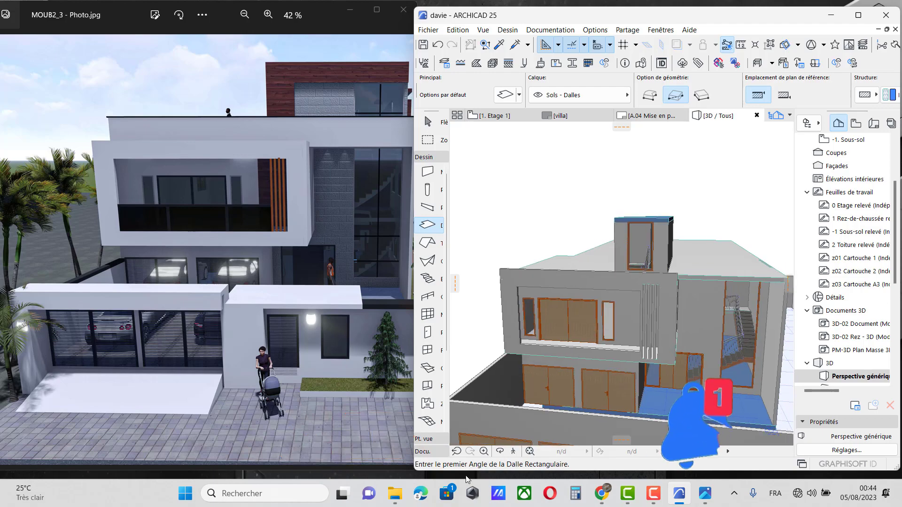
{"action": "left_click", "coordinate": [499, 451]}
{"action": "left_click_drag", "start_coordinate": [550, 324], "coordinate": [575, 343]}
{"action": "scroll", "coordinate": [695, 316], "scroll_direction": "down", "scroll_amount": 2}
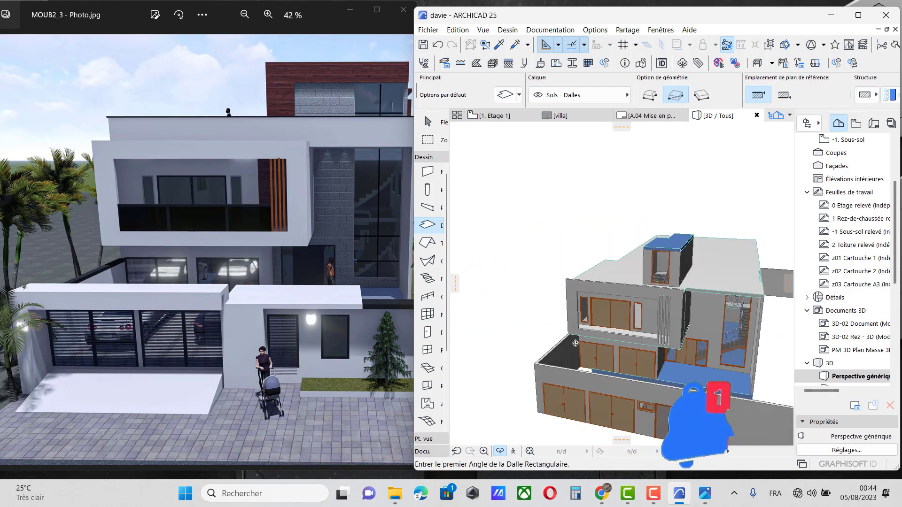
{"action": "scroll", "coordinate": [576, 342], "scroll_direction": "up", "scroll_amount": 2}
{"action": "scroll", "coordinate": [668, 364], "scroll_direction": "up", "scroll_amount": 2}
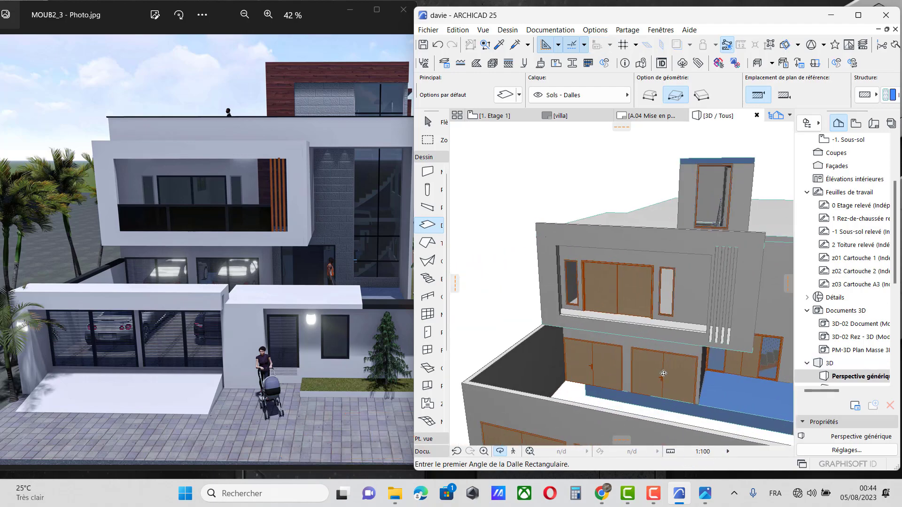
{"action": "left_click_drag", "start_coordinate": [664, 373], "coordinate": [699, 377]}
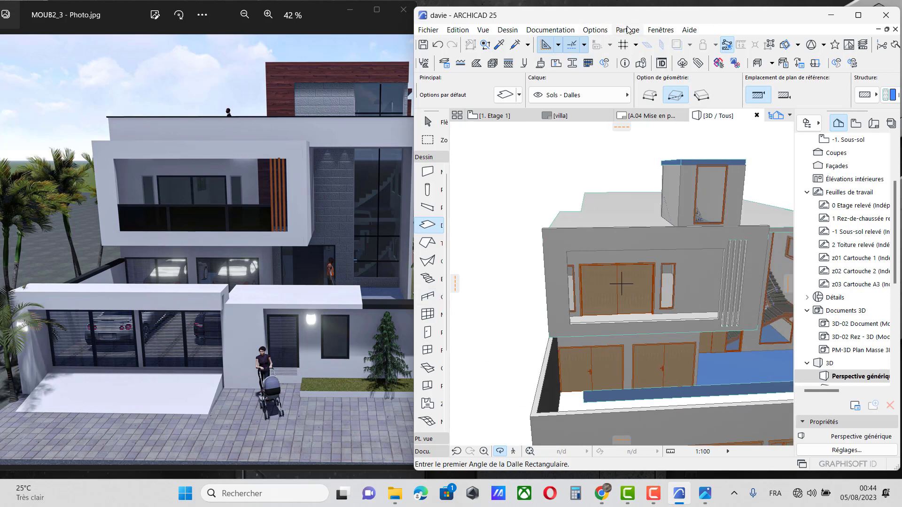
Place a railing about 5.7 m long on the low balcony wall, from the opening's corner to its end beside the vertical slats
{"action": "left_click_drag", "start_coordinate": [628, 15], "coordinate": [577, 9]}
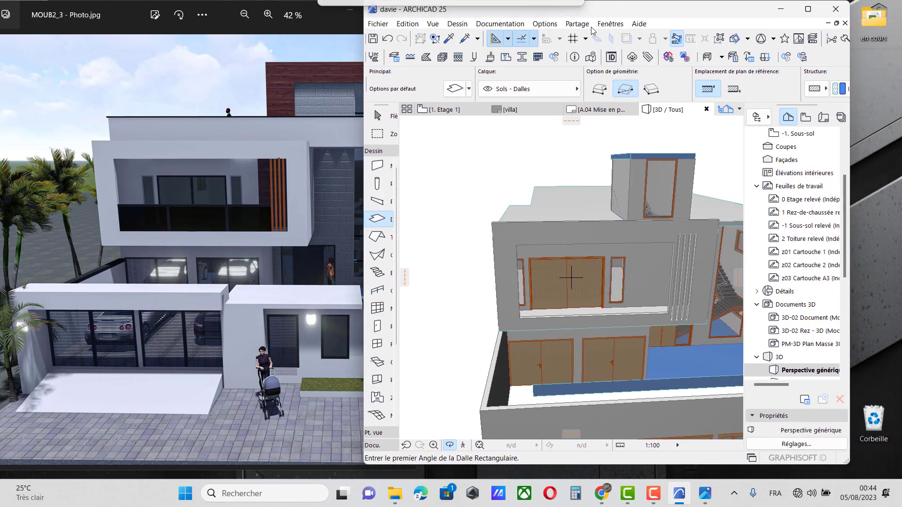
{"action": "left_click", "coordinate": [381, 292]}
{"action": "scroll", "coordinate": [519, 308], "scroll_direction": "up", "scroll_amount": 2}
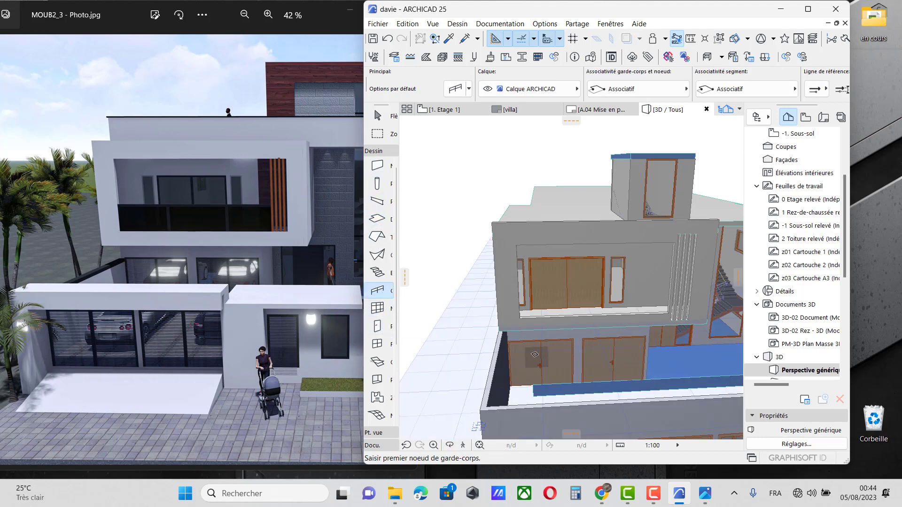
{"action": "scroll", "coordinate": [520, 306], "scroll_direction": "up", "scroll_amount": 2}
{"action": "scroll", "coordinate": [520, 307], "scroll_direction": "up", "scroll_amount": 3}
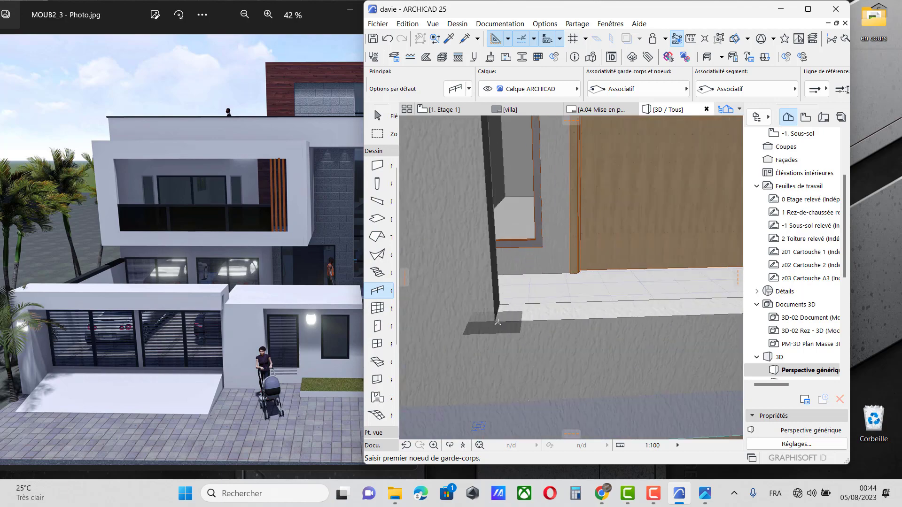
{"action": "left_click", "coordinate": [498, 322]}
{"action": "scroll", "coordinate": [460, 297], "scroll_direction": "down", "scroll_amount": 3}
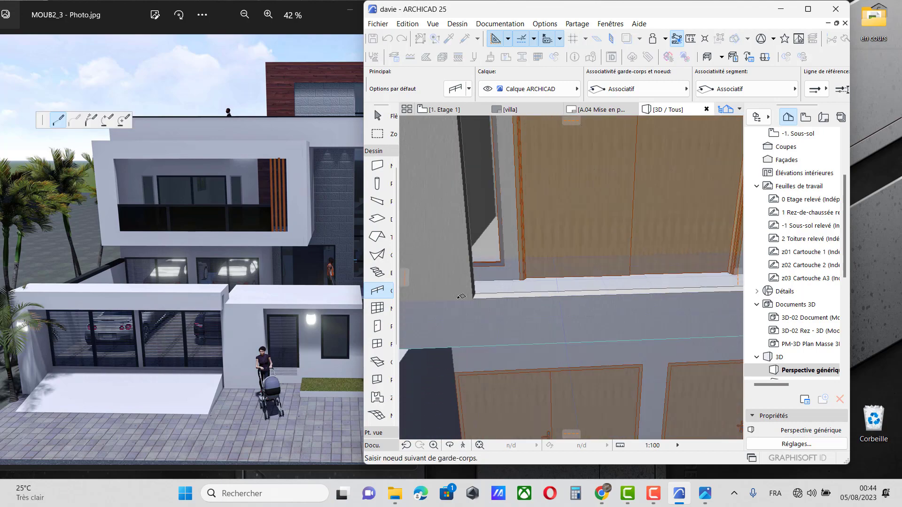
{"action": "scroll", "coordinate": [461, 296], "scroll_direction": "down", "scroll_amount": 4}
{"action": "scroll", "coordinate": [634, 301], "scroll_direction": "up", "scroll_amount": 4}
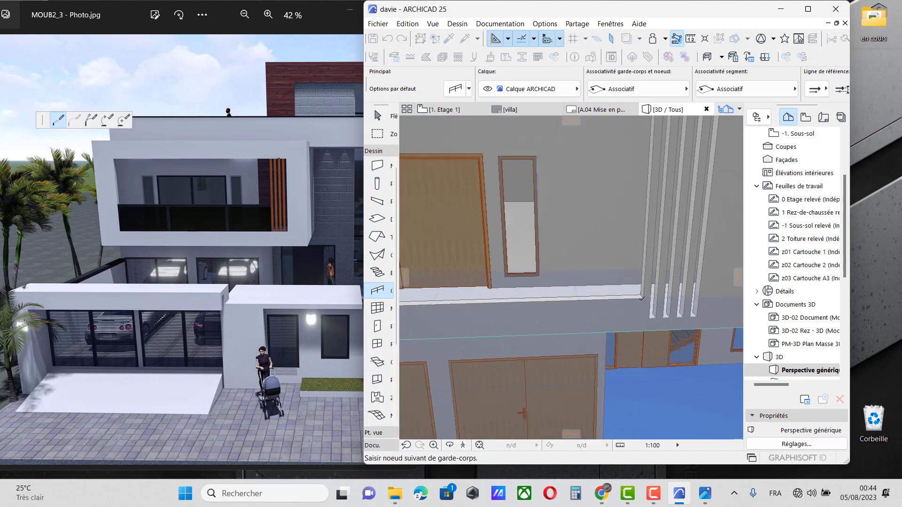
{"action": "scroll", "coordinate": [641, 298], "scroll_direction": "up", "scroll_amount": 3}
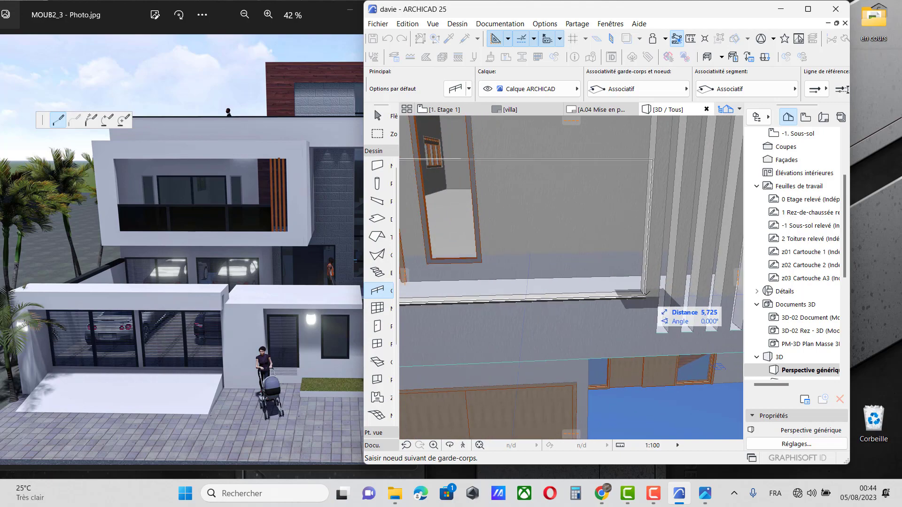
{"action": "double_click", "coordinate": [646, 297]}
{"action": "scroll", "coordinate": [617, 325], "scroll_direction": "down", "scroll_amount": 5}
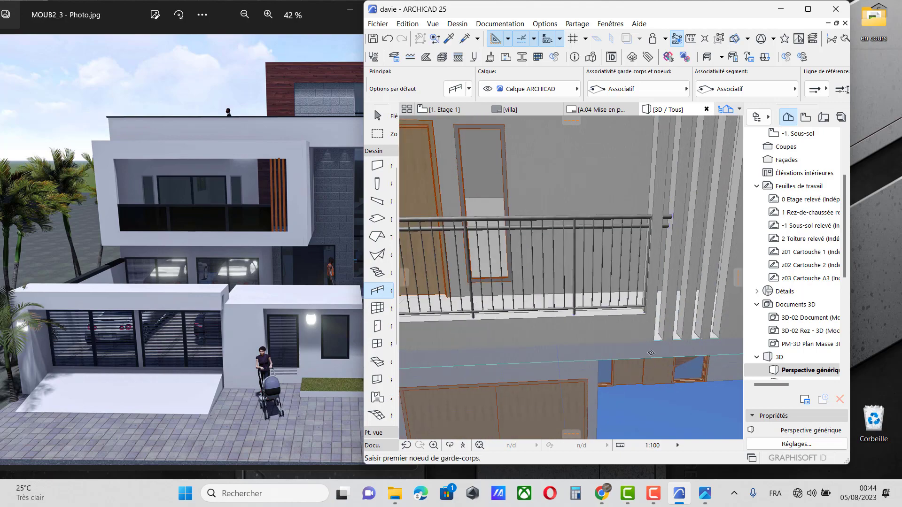
Remove the balusters from the segment pattern of the balcony railing
{"action": "left_click", "coordinate": [617, 325], "text": "shift"}
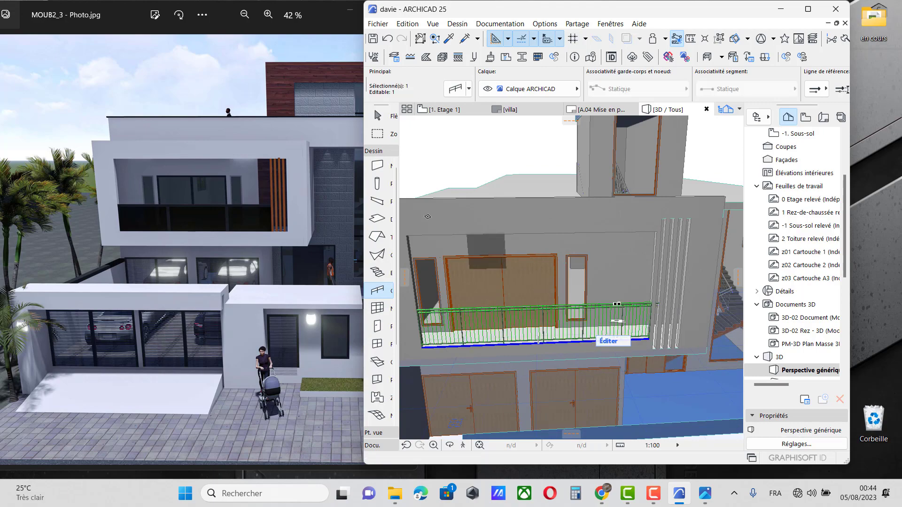
{"action": "double_click", "coordinate": [376, 292]}
{"action": "left_click", "coordinate": [276, 93]}
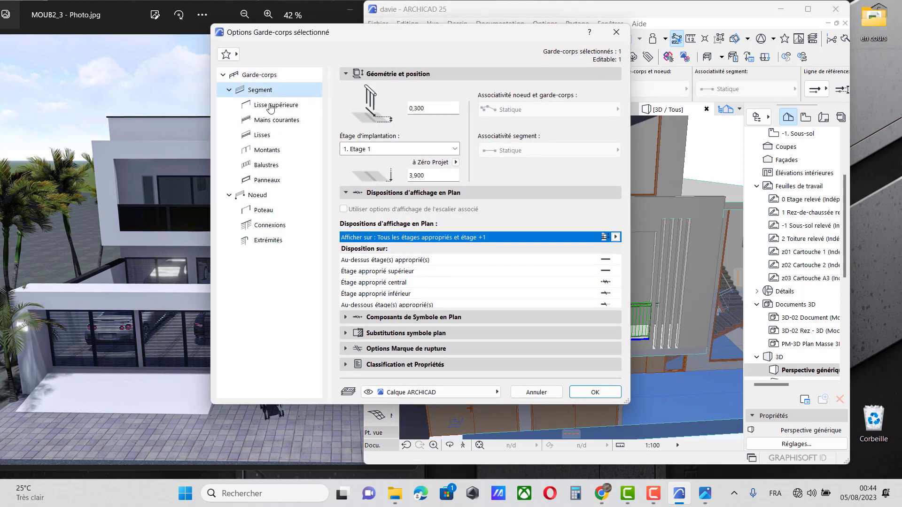
{"action": "left_click", "coordinate": [271, 165]}
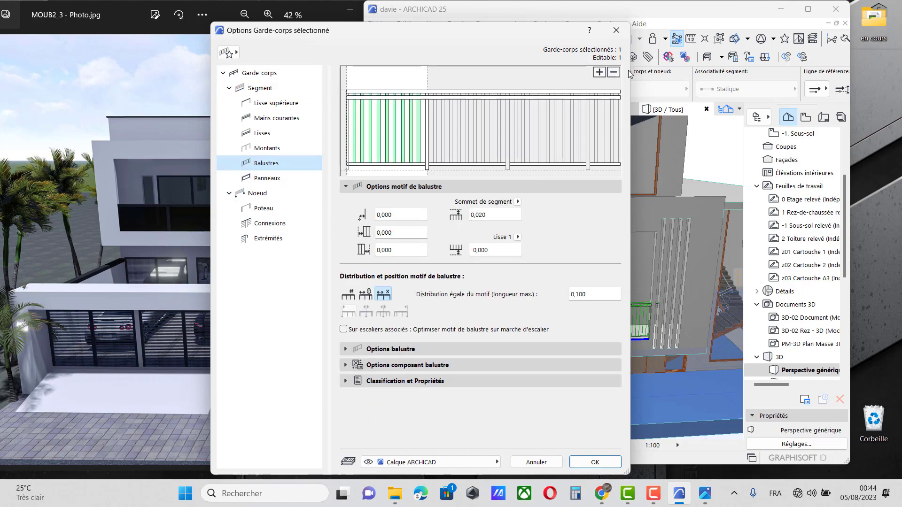
{"action": "left_click", "coordinate": [613, 73]}
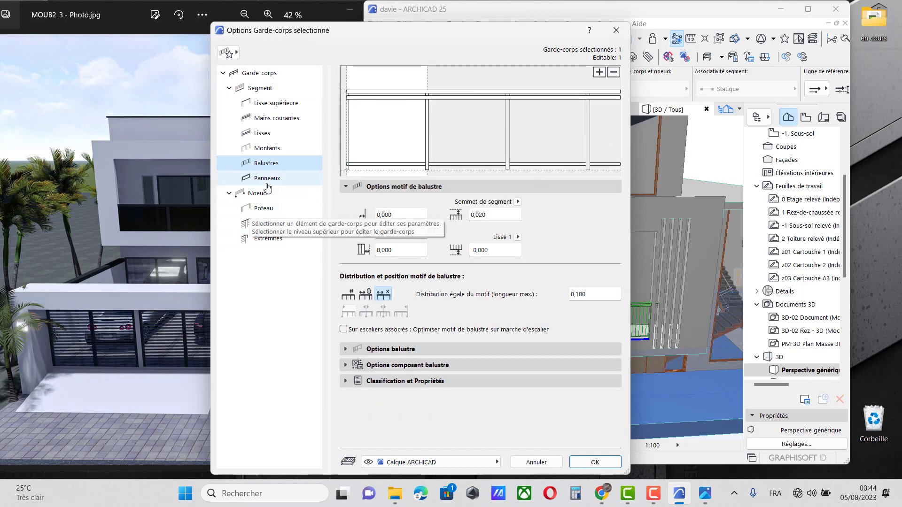
Add an integrated panel (Panneau intégré) to the balcony railing's segment pattern and apply the railing settings
{"action": "left_click", "coordinate": [267, 179]}
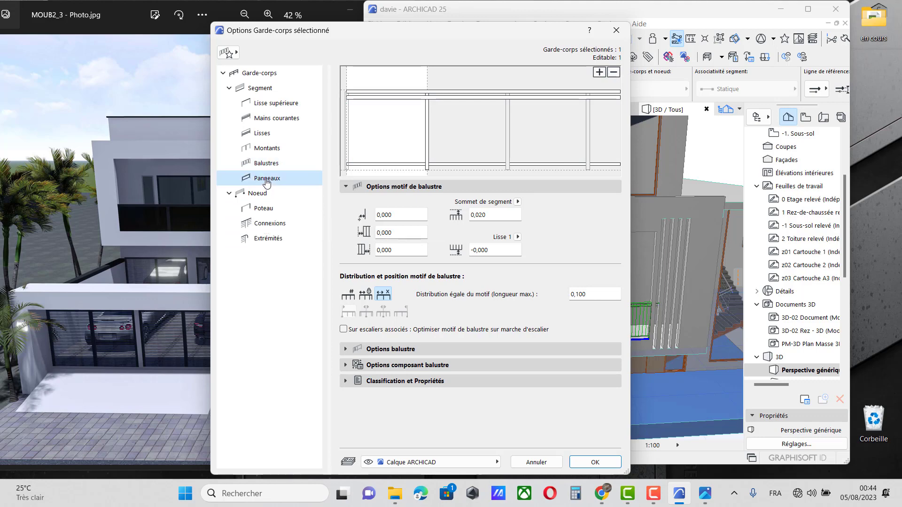
{"action": "left_click", "coordinate": [598, 73]}
{"action": "left_click", "coordinate": [393, 140]}
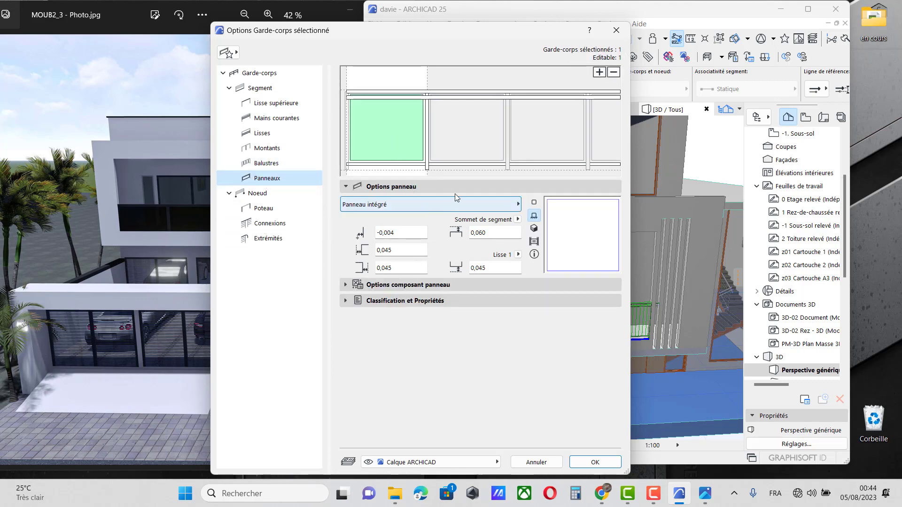
{"action": "left_click", "coordinate": [593, 462]}
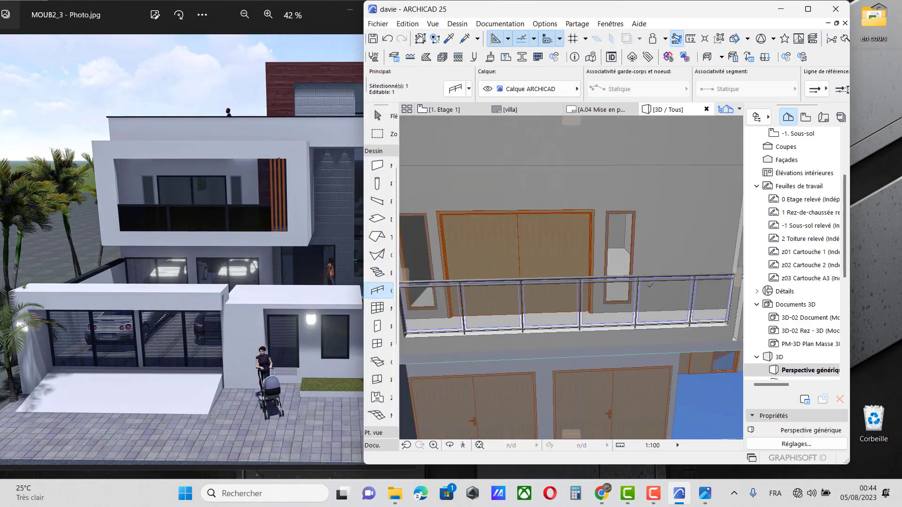
{"action": "scroll", "coordinate": [650, 285], "scroll_direction": "down", "scroll_amount": 2}
{"action": "scroll", "coordinate": [516, 316], "scroll_direction": "up", "scroll_amount": 5}
{"action": "scroll", "coordinate": [517, 316], "scroll_direction": "down", "scroll_amount": 2}
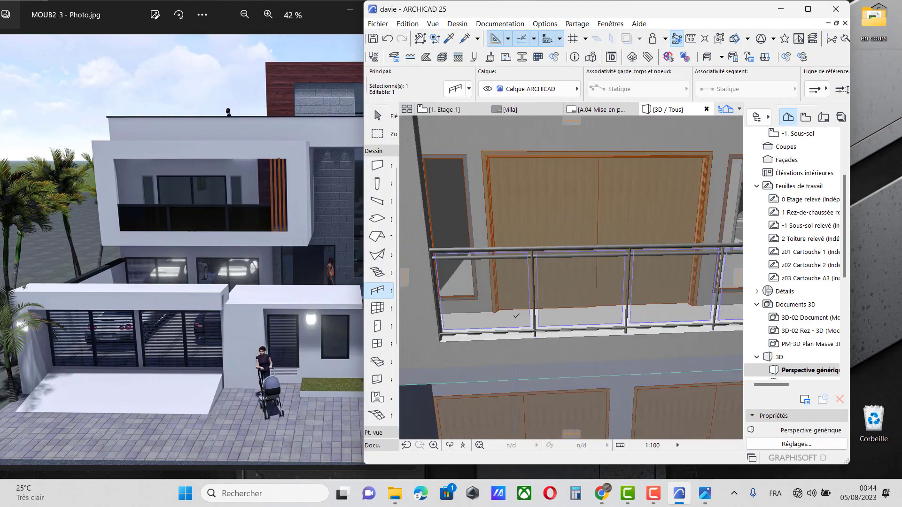
{"action": "scroll", "coordinate": [516, 316], "scroll_direction": "down", "scroll_amount": 3}
Draw a wall about 4.9 m long on the front roof edge above the open terrace, ending at the outer roof corner
{"action": "left_click", "coordinate": [449, 446]}
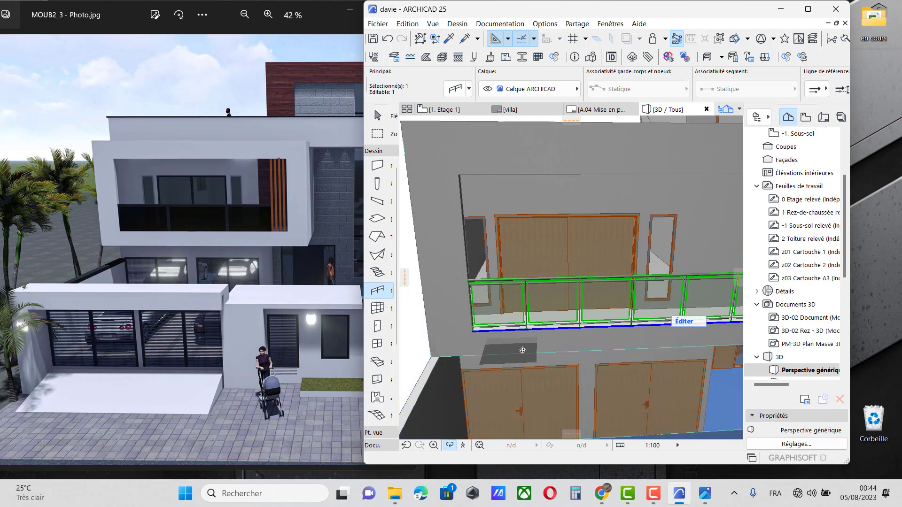
{"action": "scroll", "coordinate": [560, 281], "scroll_direction": "down", "scroll_amount": 6}
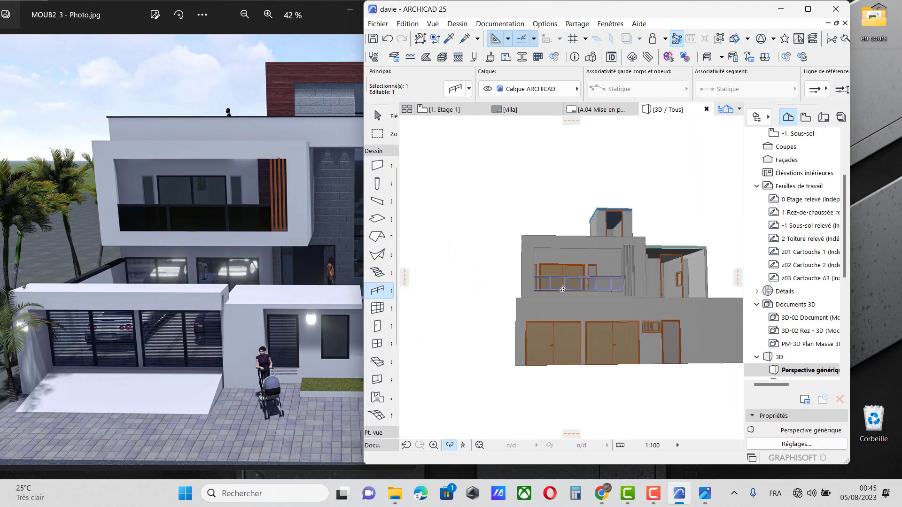
{"action": "left_click_drag", "start_coordinate": [560, 281], "coordinate": [544, 376]}
{"action": "scroll", "coordinate": [544, 310], "scroll_direction": "down", "scroll_amount": 2}
{"action": "scroll", "coordinate": [556, 342], "scroll_direction": "down", "scroll_amount": 2}
{"action": "left_click", "coordinate": [376, 166]}
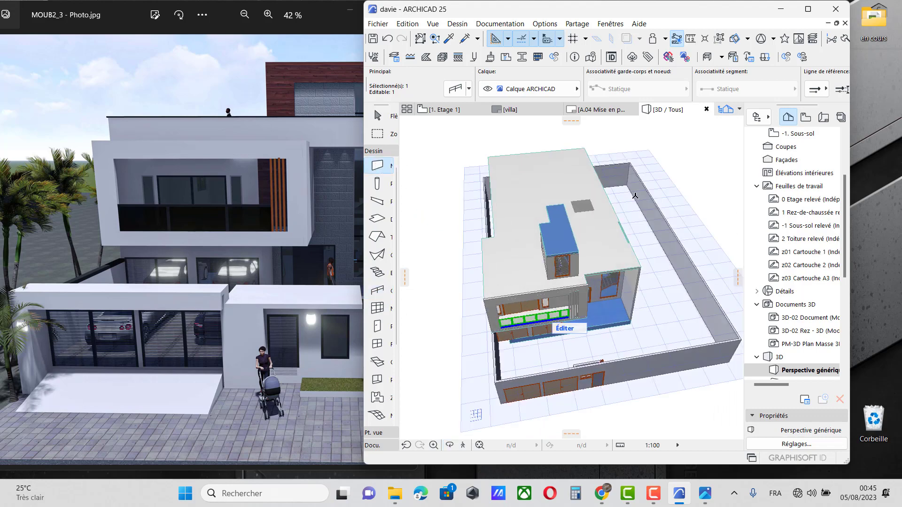
{"action": "scroll", "coordinate": [636, 270], "scroll_direction": "up", "scroll_amount": 6}
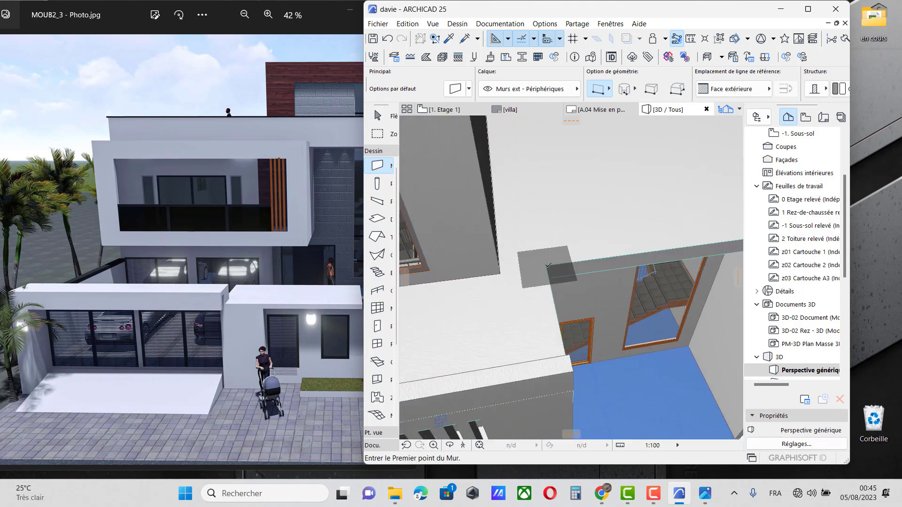
{"action": "left_click", "coordinate": [548, 266]}
{"action": "scroll", "coordinate": [548, 266], "scroll_direction": "down", "scroll_amount": 5}
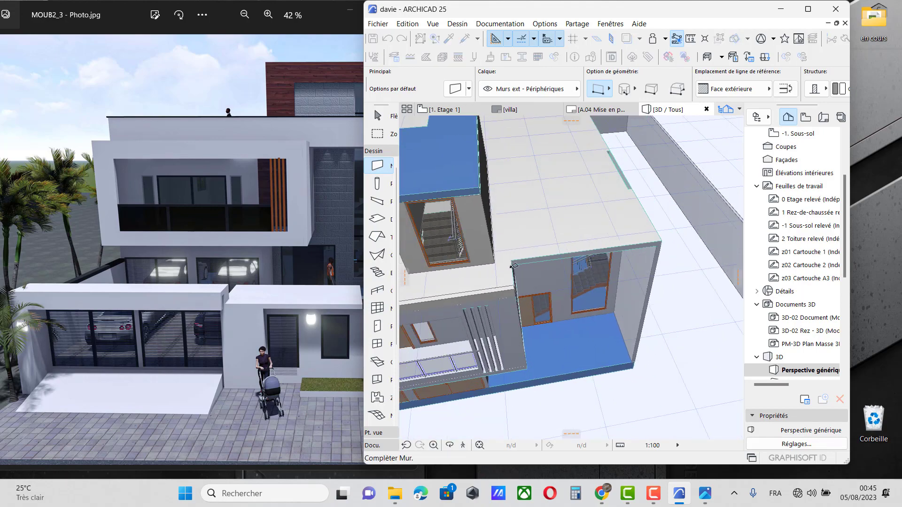
{"action": "scroll", "coordinate": [674, 258], "scroll_direction": "up", "scroll_amount": 5}
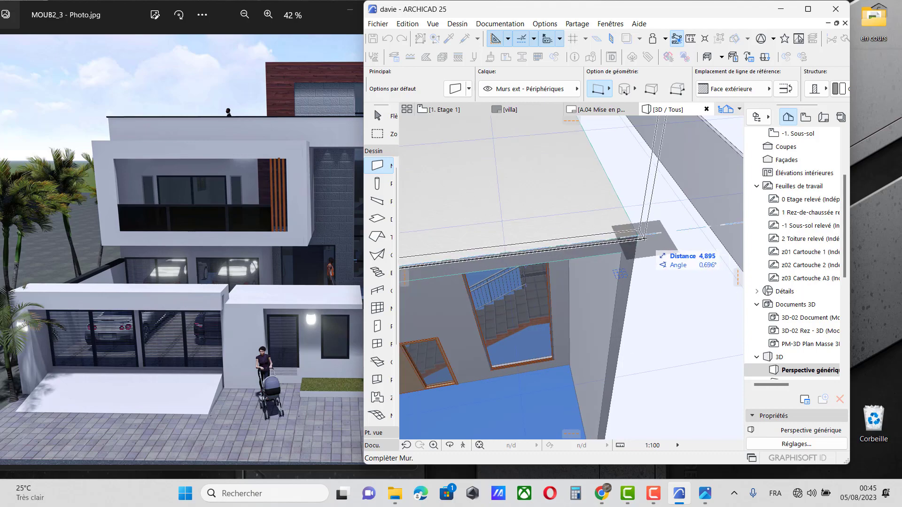
Draw a parapet wall about 21.6 m long along the long roof side, from the front terrace corner to the rear corner
{"action": "scroll", "coordinate": [637, 234], "scroll_direction": "down", "scroll_amount": 5}
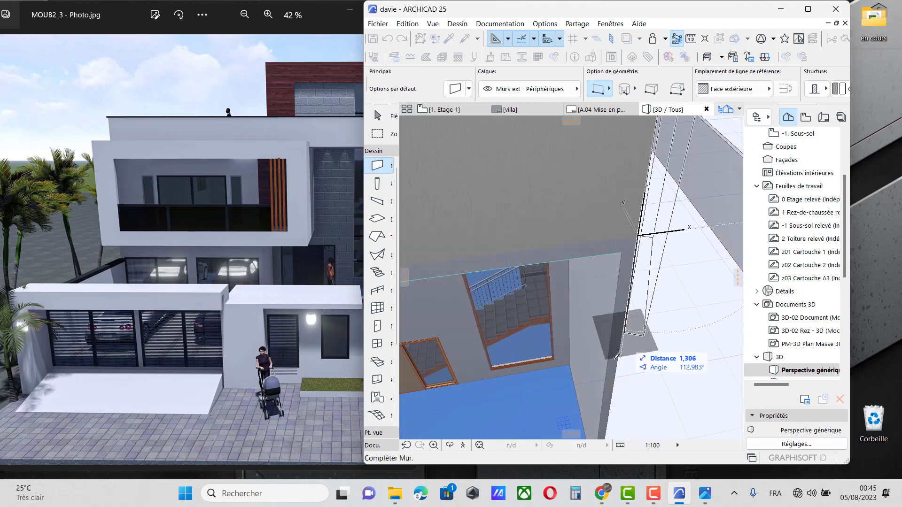
{"action": "scroll", "coordinate": [597, 353], "scroll_direction": "down", "scroll_amount": 3}
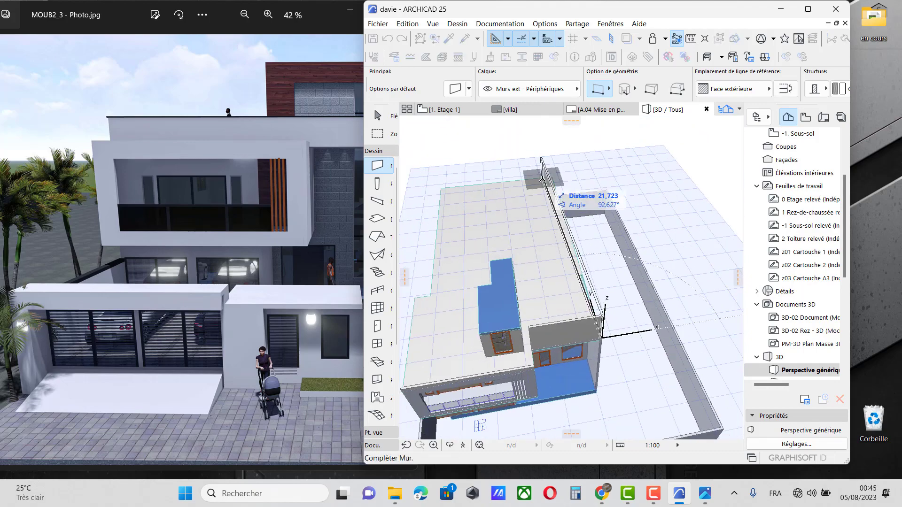
{"action": "scroll", "coordinate": [623, 306], "scroll_direction": "up", "scroll_amount": 5}
{"action": "scroll", "coordinate": [623, 306], "scroll_direction": "up", "scroll_amount": 4}
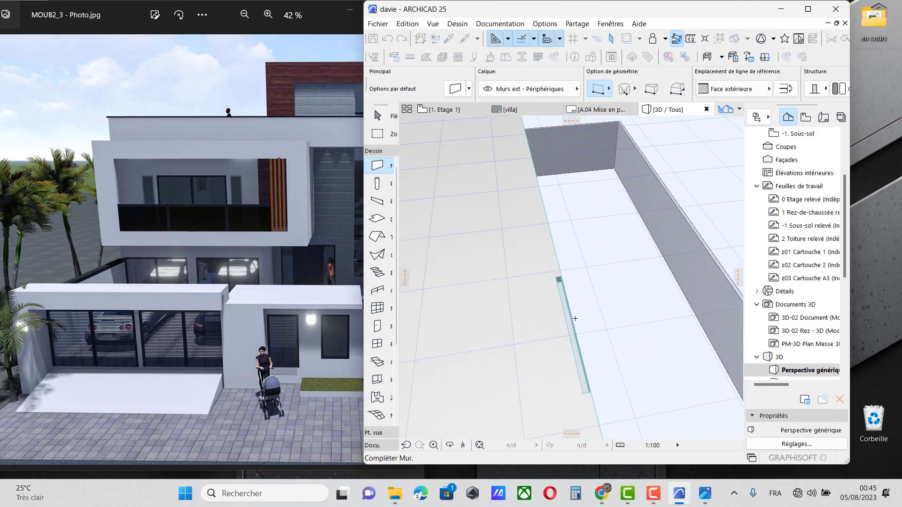
{"action": "scroll", "coordinate": [574, 348], "scroll_direction": "down", "scroll_amount": 4}
{"action": "scroll", "coordinate": [571, 343], "scroll_direction": "down", "scroll_amount": 3}
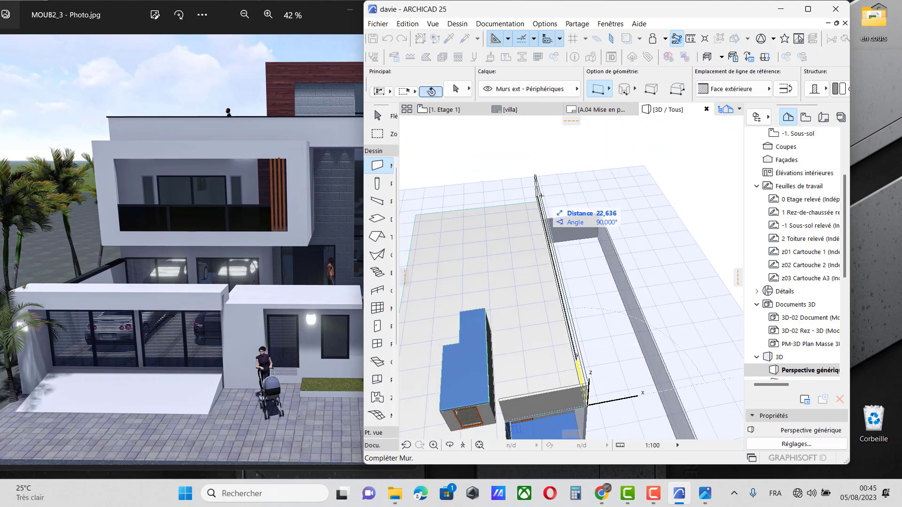
{"action": "scroll", "coordinate": [539, 214], "scroll_direction": "up", "scroll_amount": 6}
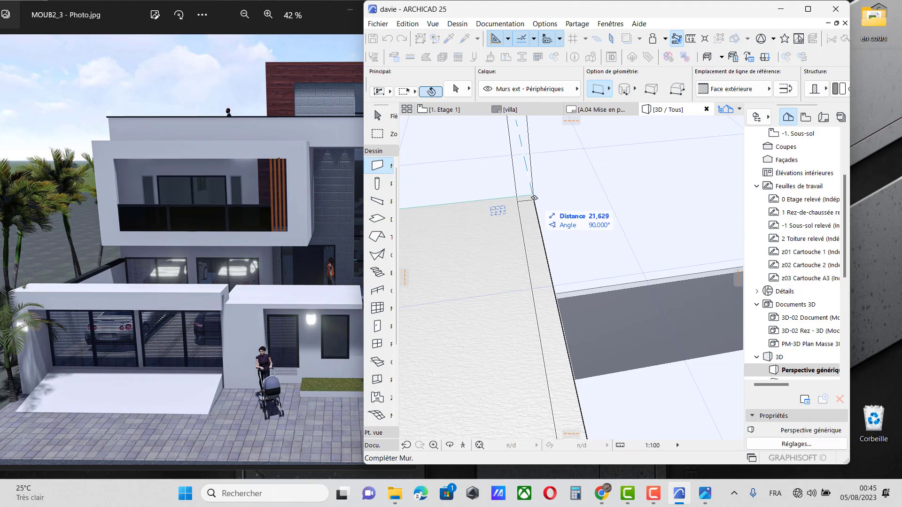
{"action": "left_click", "coordinate": [532, 193]}
Draw a parapet wall about 11.7 m long along the rear roof edge to the opposite rear corner
{"action": "left_click", "coordinate": [534, 195]}
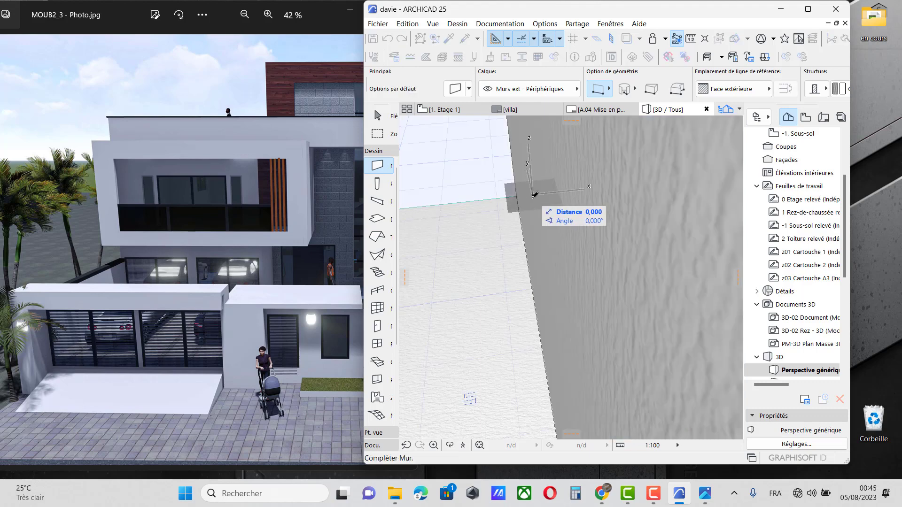
{"action": "scroll", "coordinate": [606, 260], "scroll_direction": "down", "scroll_amount": 3}
{"action": "scroll", "coordinate": [648, 256], "scroll_direction": "down", "scroll_amount": 5}
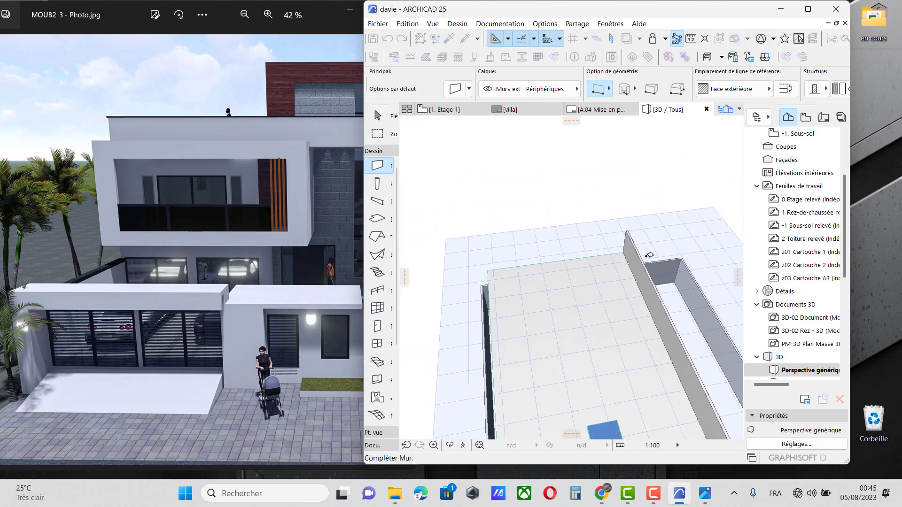
{"action": "scroll", "coordinate": [507, 267], "scroll_direction": "up", "scroll_amount": 2}
{"action": "scroll", "coordinate": [506, 267], "scroll_direction": "up", "scroll_amount": 3}
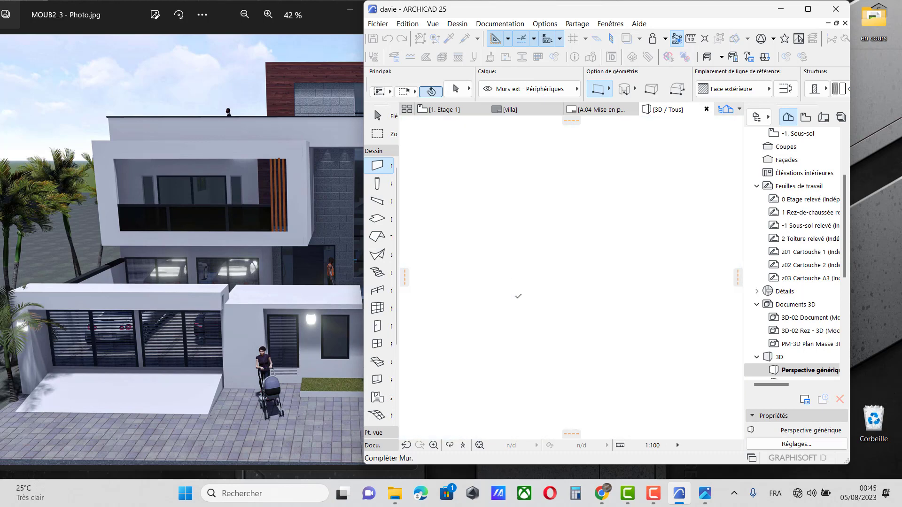
{"action": "scroll", "coordinate": [545, 351], "scroll_direction": "up", "scroll_amount": 2}
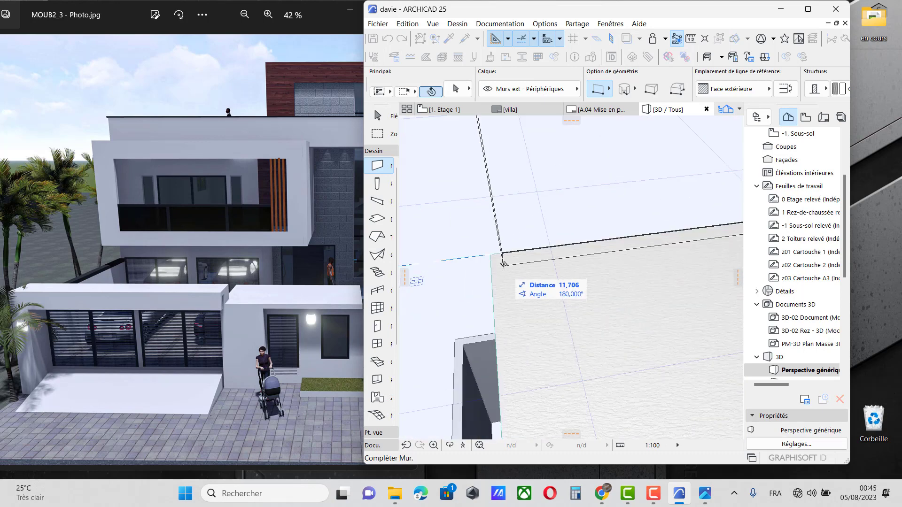
{"action": "left_click", "coordinate": [491, 255]}
Draw a parapet wall about 15.4 m long from that rear corner toward the front, ending at the roof recess
{"action": "left_click", "coordinate": [491, 257]}
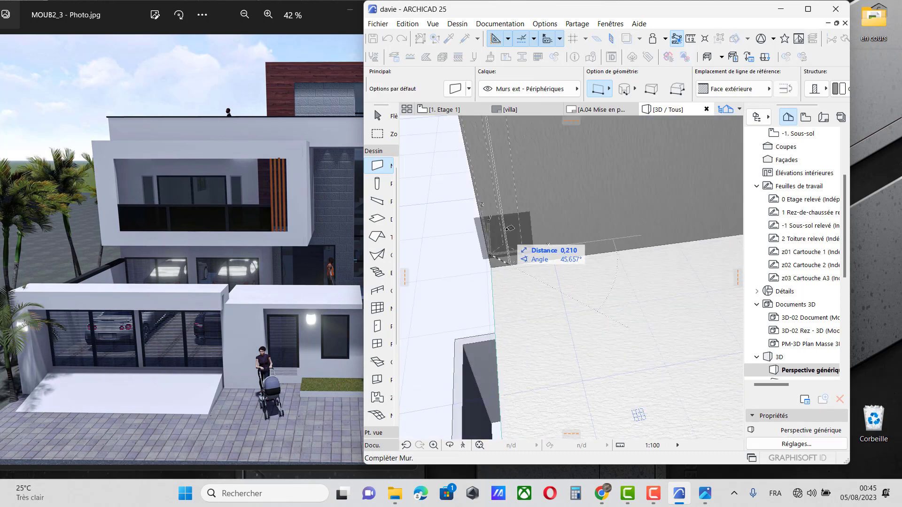
{"action": "scroll", "coordinate": [500, 240], "scroll_direction": "down", "scroll_amount": 3}
{"action": "scroll", "coordinate": [503, 241], "scroll_direction": "down", "scroll_amount": 6}
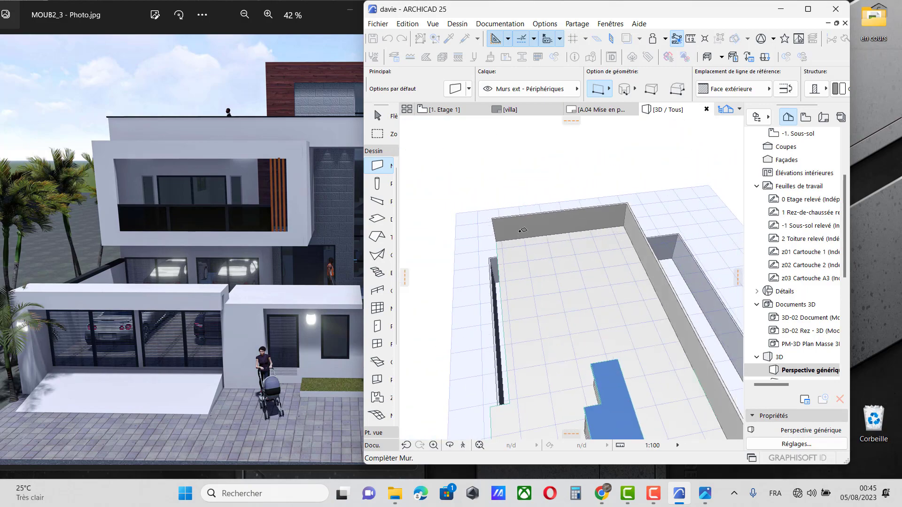
{"action": "scroll", "coordinate": [512, 327], "scroll_direction": "up", "scroll_amount": 8}
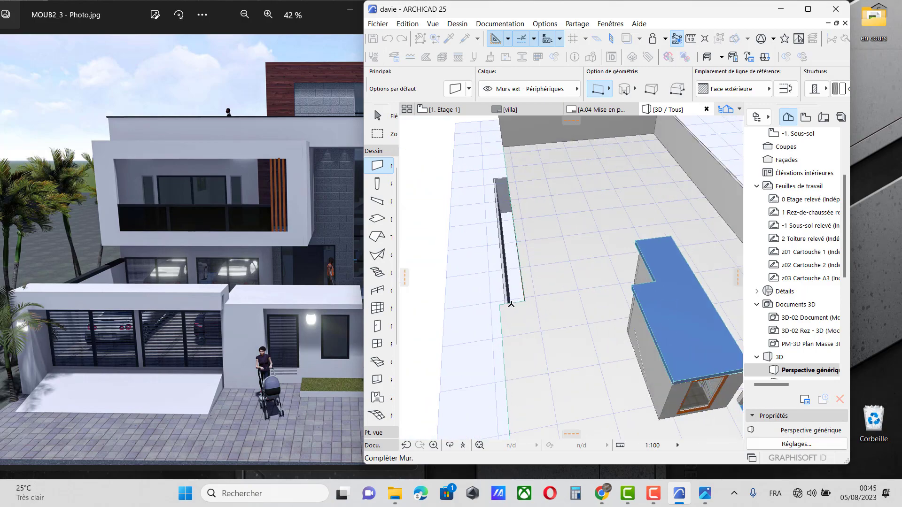
{"action": "scroll", "coordinate": [528, 298], "scroll_direction": "up", "scroll_amount": 4}
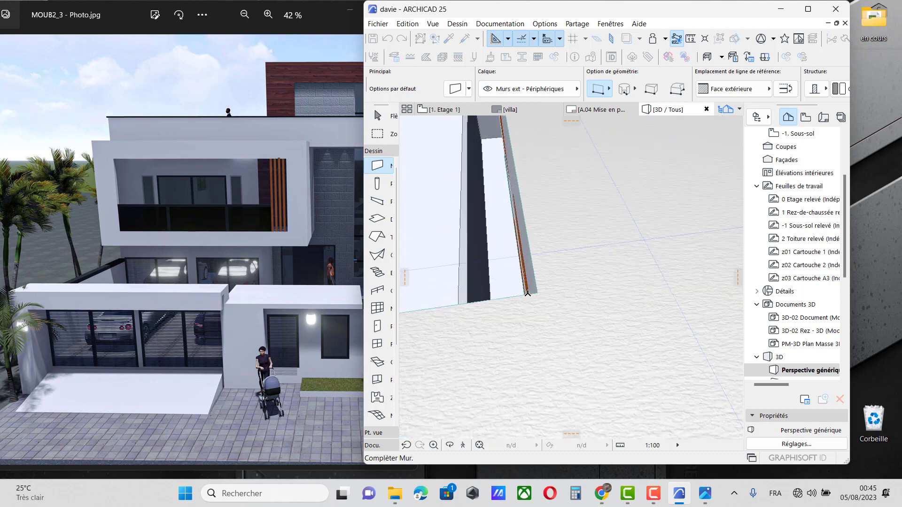
{"action": "left_click", "coordinate": [530, 299]}
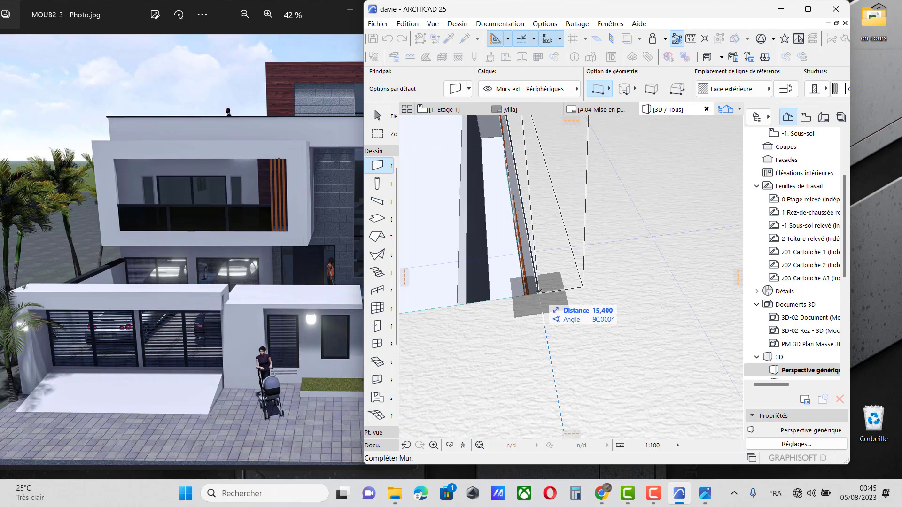
{"action": "left_click", "coordinate": [539, 292]}
Draw a short parapet wall along the step in the roof outline, from the long side wall's front end to the outer corner
{"action": "left_click", "coordinate": [582, 286]}
{"action": "middle_click_drag", "start_coordinate": [596, 275], "coordinate": [615, 277], "text": "shift"}
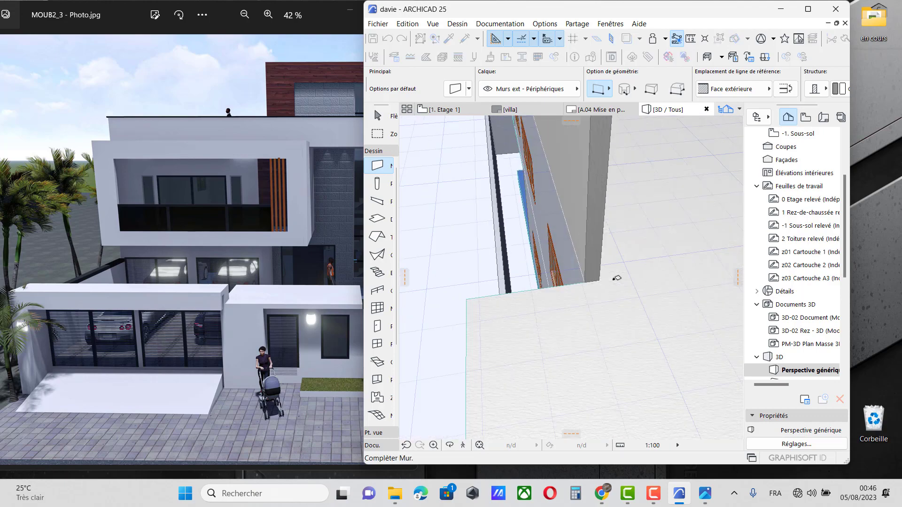
{"action": "scroll", "coordinate": [614, 278], "scroll_direction": "down", "scroll_amount": 2}
{"action": "left_click", "coordinate": [516, 291]}
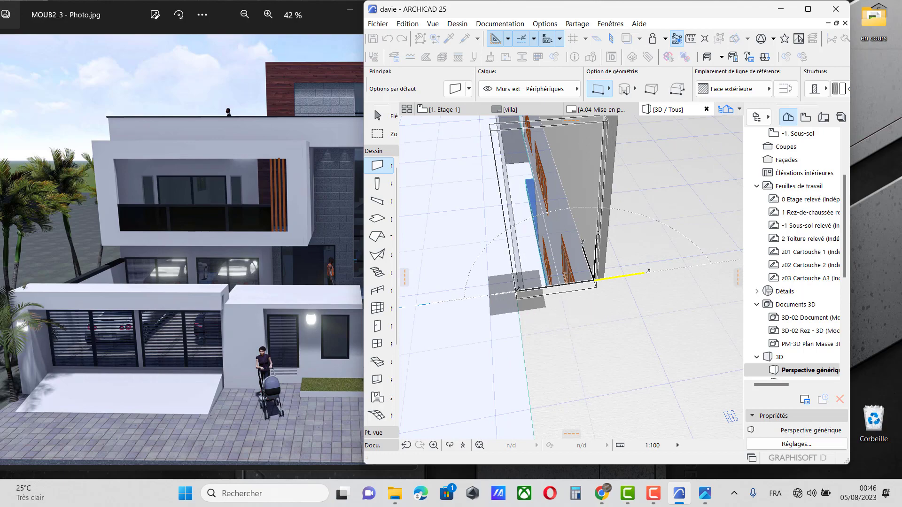
Draw a parapet wall about 6.15 m long from the roof step's outer corner toward the front façade
{"action": "scroll", "coordinate": [517, 290], "scroll_direction": "down", "scroll_amount": 5}
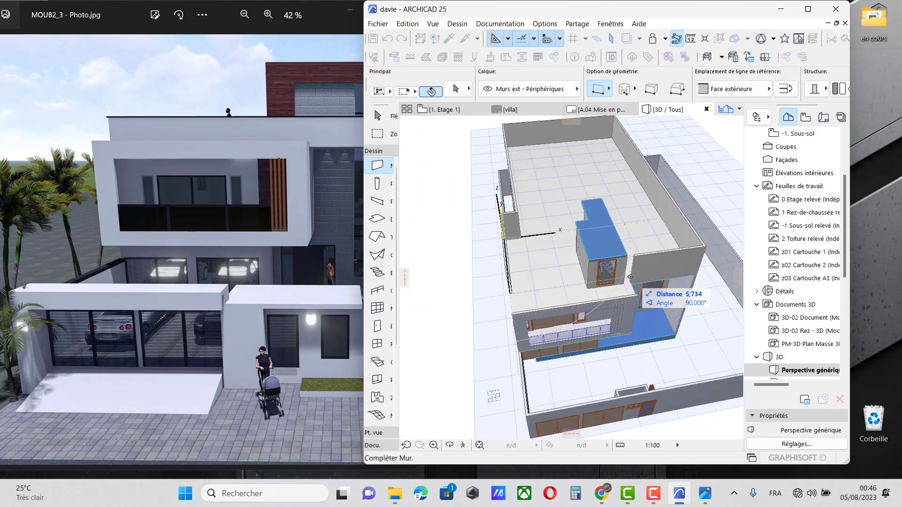
{"action": "scroll", "coordinate": [615, 291], "scroll_direction": "up", "scroll_amount": 5}
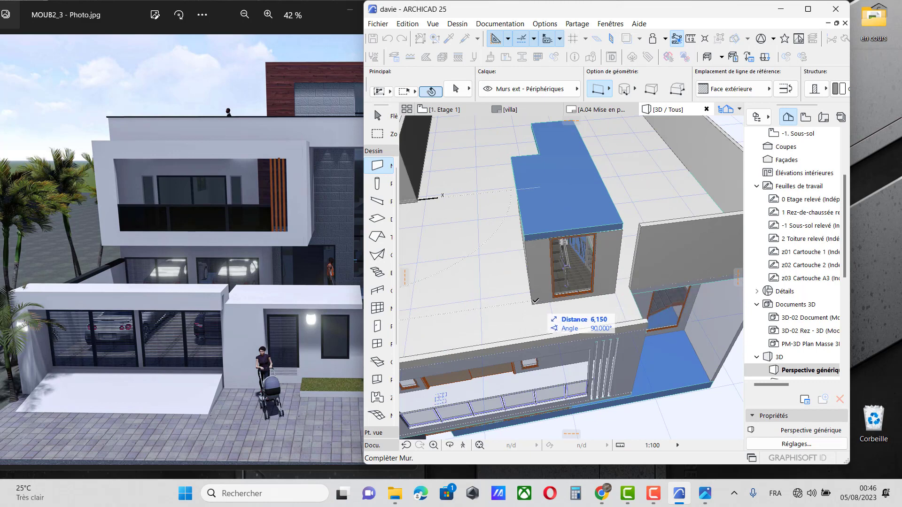
{"action": "left_click", "coordinate": [533, 301]}
Select all six roof parapet walls and set their height to 0.800 m
{"action": "scroll", "coordinate": [607, 287], "scroll_direction": "down", "scroll_amount": 3}
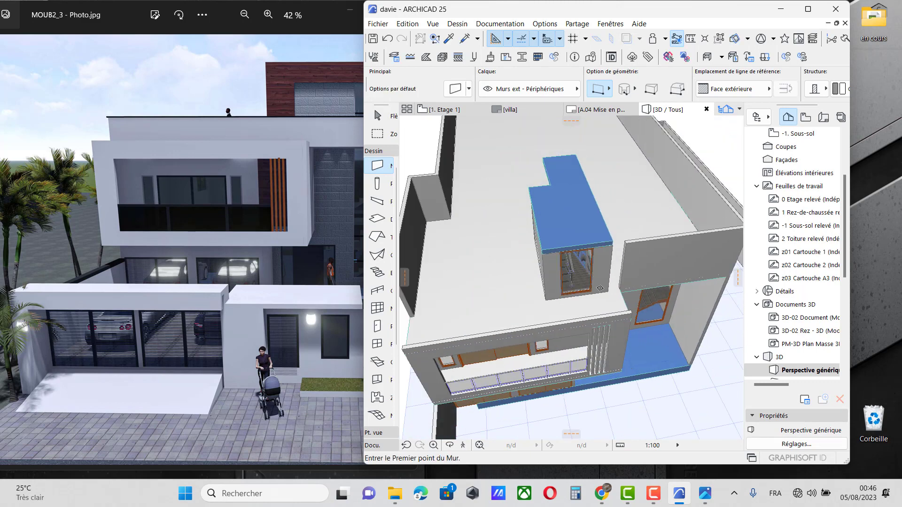
{"action": "scroll", "coordinate": [443, 323], "scroll_direction": "up", "scroll_amount": 2}
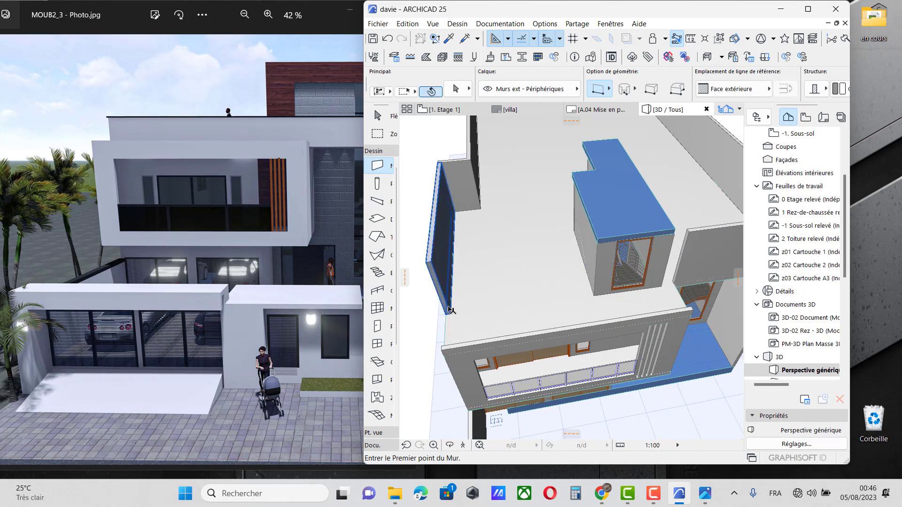
{"action": "left_click", "coordinate": [448, 244], "text": "shift"}
{"action": "left_click", "coordinate": [469, 186], "text": "shift"}
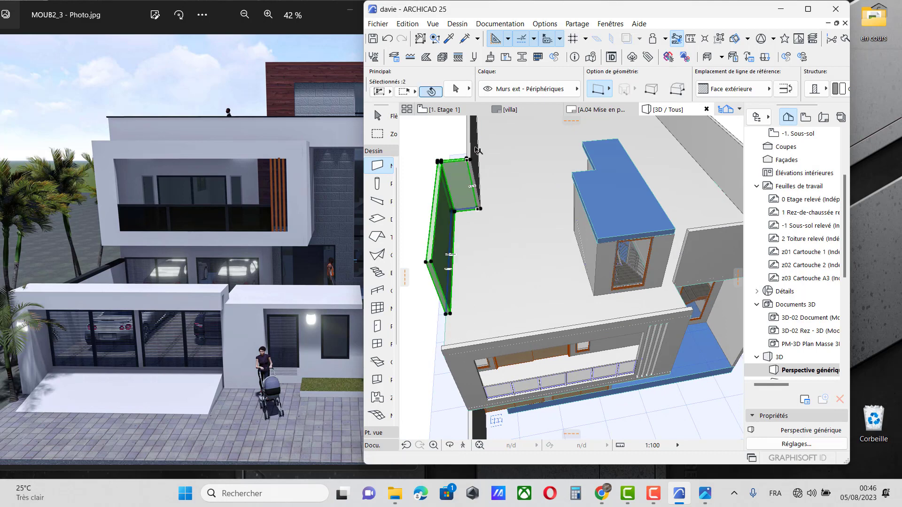
{"action": "left_click", "coordinate": [474, 147], "text": "shift"}
{"action": "scroll", "coordinate": [508, 270], "scroll_direction": "down", "scroll_amount": 3}
{"action": "left_click", "coordinate": [521, 135], "text": "shift"}
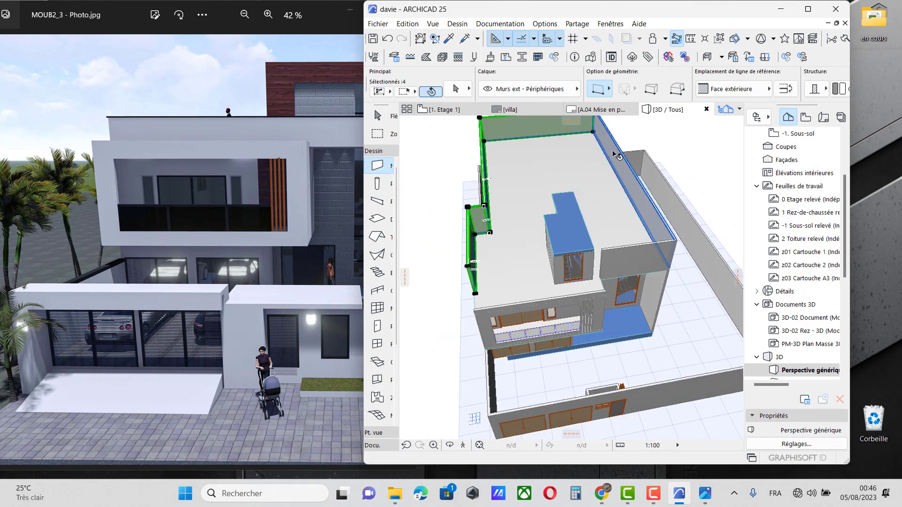
{"action": "left_click", "coordinate": [631, 185], "text": "shift"}
{"action": "left_click", "coordinate": [642, 269], "text": "shift"}
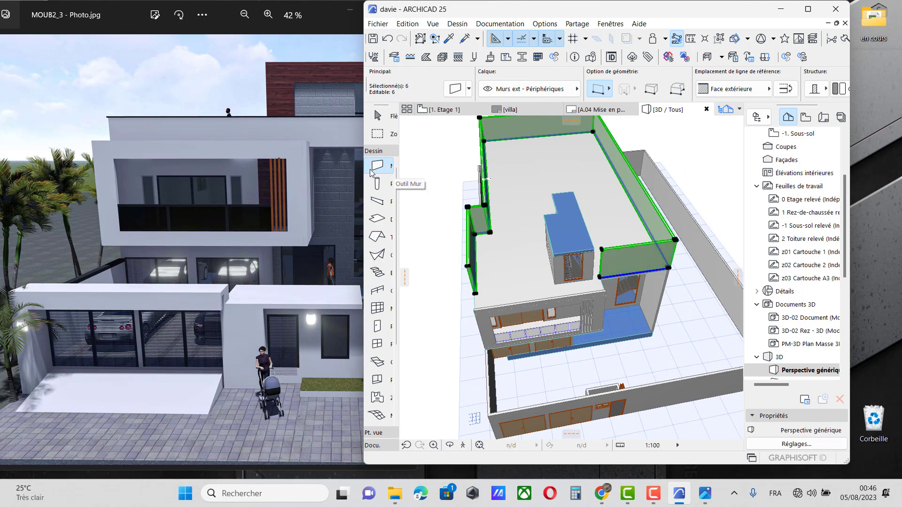
{"action": "key", "text": "ctrl+t"}
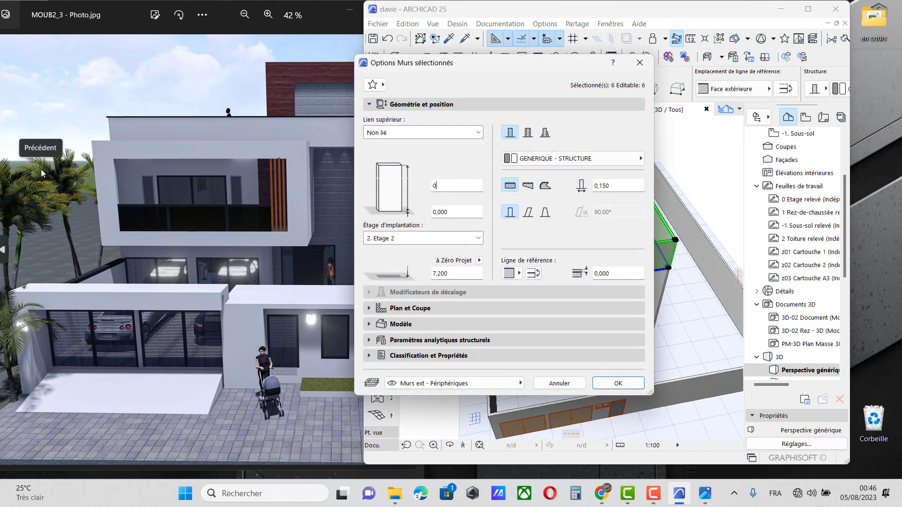
{"action": "type", "text": "0,8"}
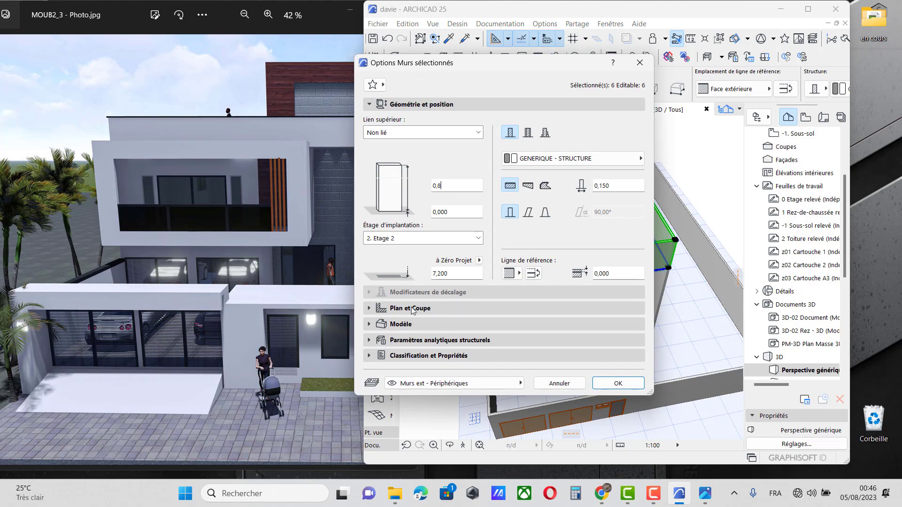
{"action": "type", "text": "00"}
{"action": "left_click", "coordinate": [618, 383]}
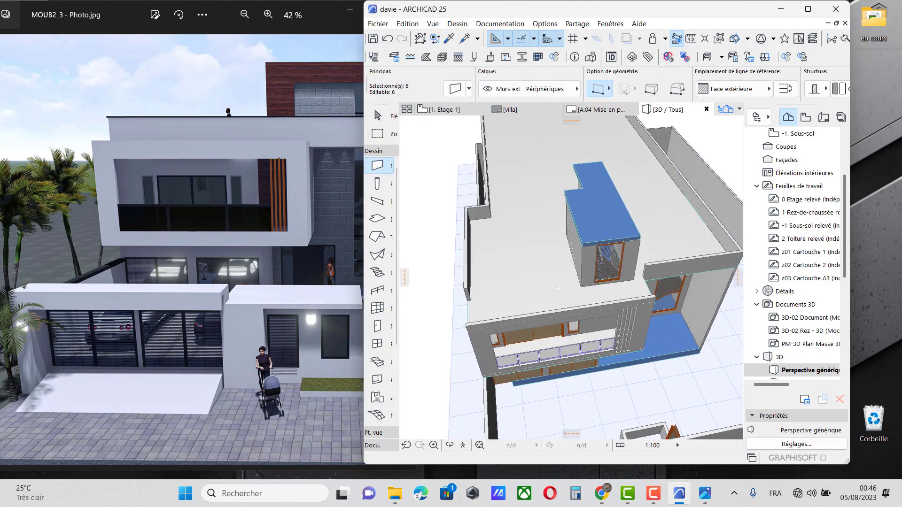
Copy the six selected parapet walls straight up so the copies stand on top of the originals
{"action": "scroll", "coordinate": [575, 264], "scroll_direction": "up", "scroll_amount": 6}
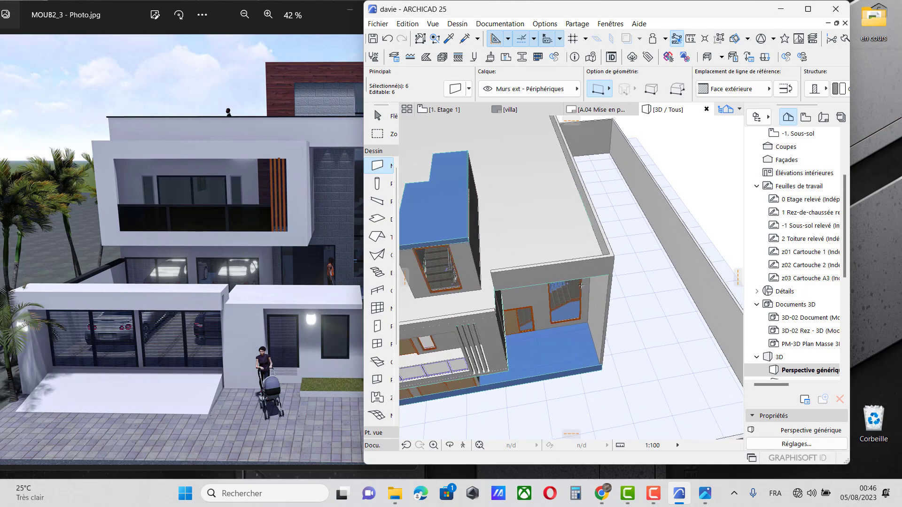
{"action": "right_click", "coordinate": [575, 264]}
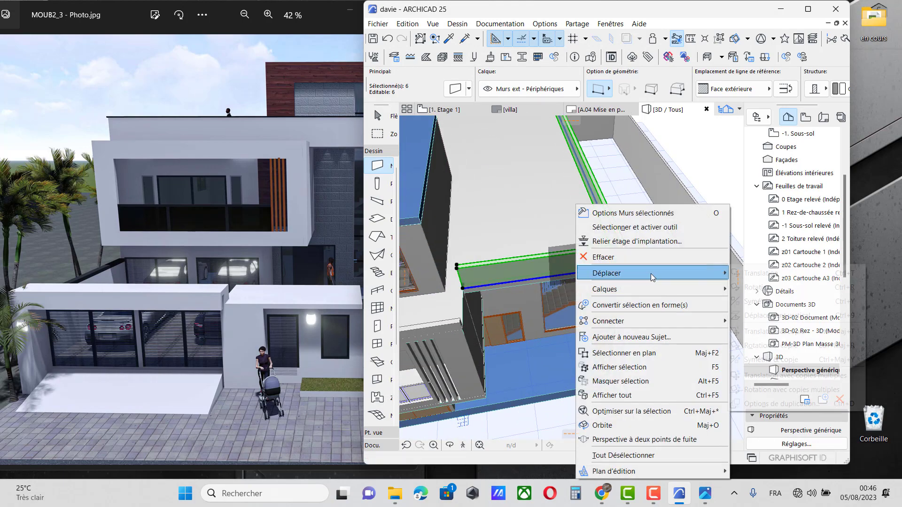
{"action": "mouse_move", "coordinate": [676, 273]}
{"action": "left_click", "coordinate": [789, 332]}
{"action": "scroll", "coordinate": [628, 285], "scroll_direction": "up", "scroll_amount": 5}
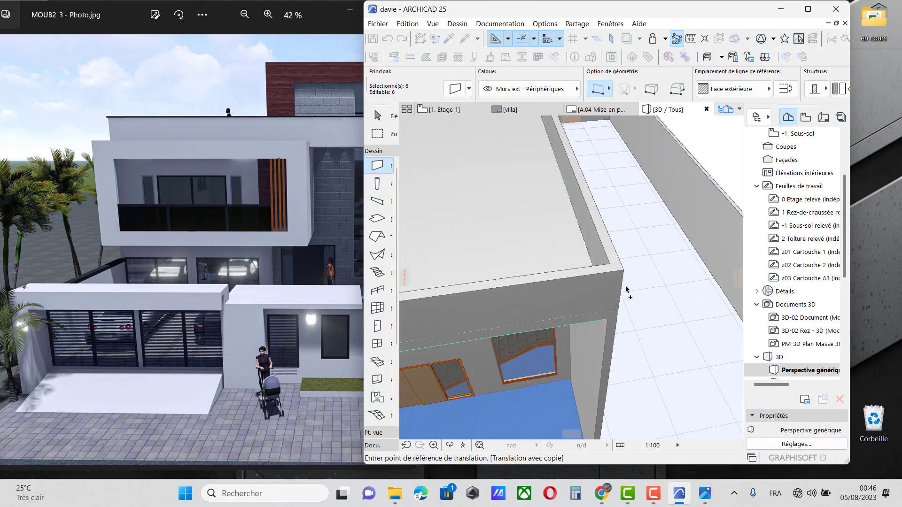
{"action": "left_click", "coordinate": [617, 314]}
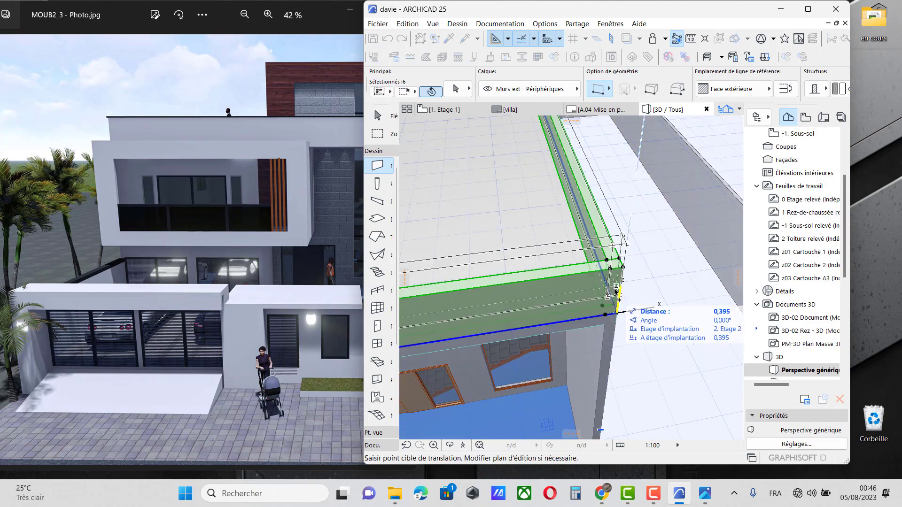
{"action": "left_click", "coordinate": [623, 271]}
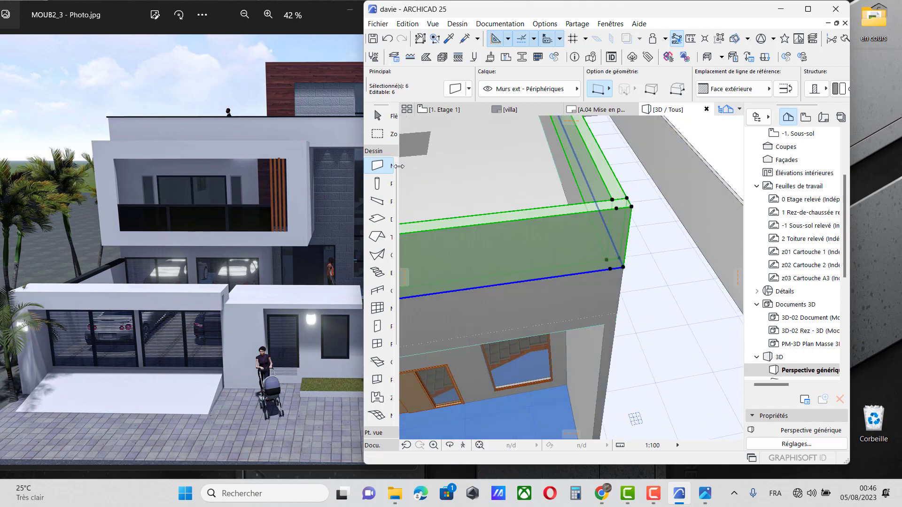
Try setting the thickness of the six copied parapet walls to 0.100 m, and undo the change
{"action": "double_click", "coordinate": [376, 166]}
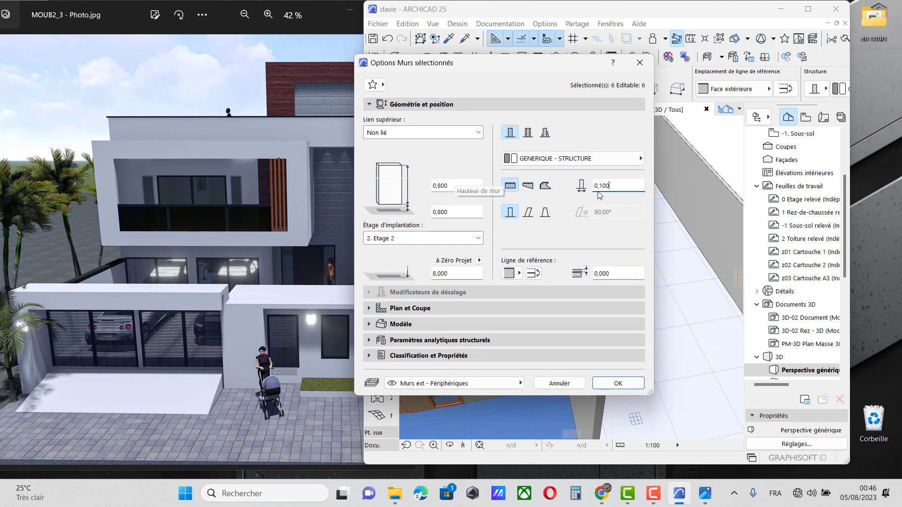
{"action": "key", "text": "Return"}
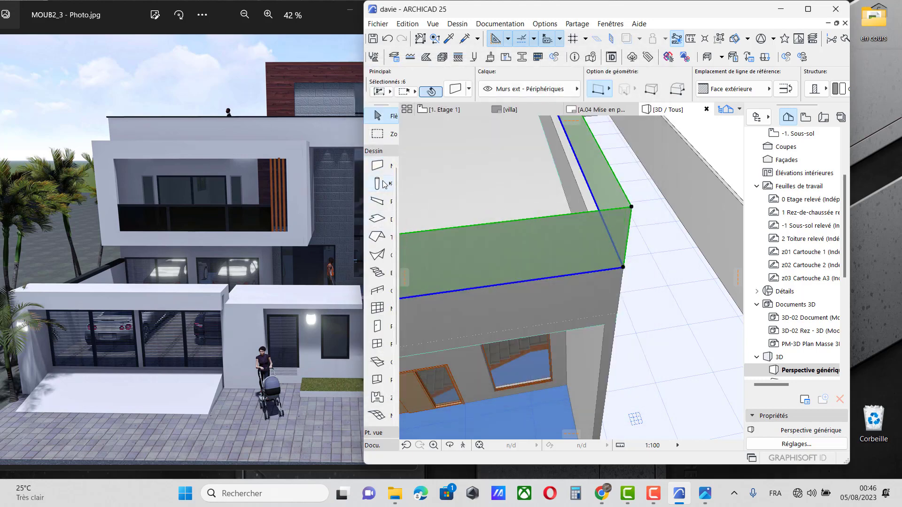
{"action": "key", "text": "ctrl+z"}
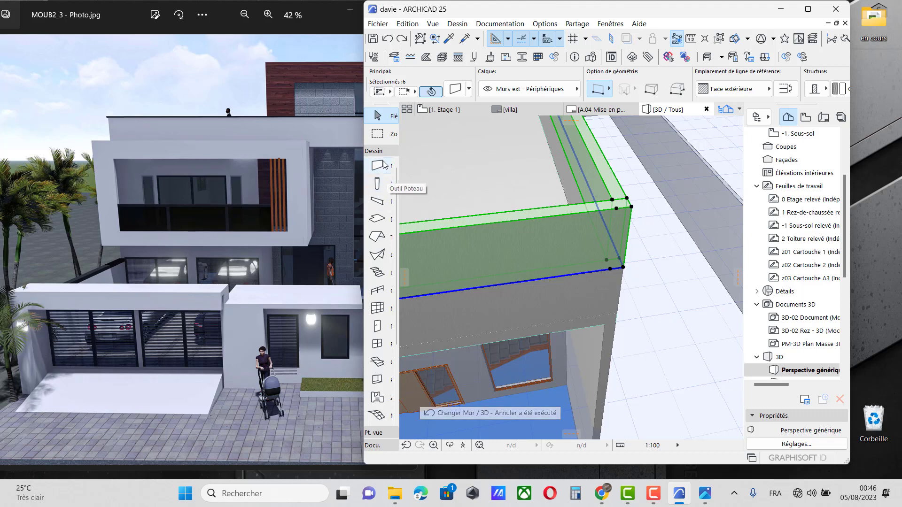
Set the six copied parapet walls to 0.100 m high and 0.200 m thick as a coping, and deselect them
{"action": "double_click", "coordinate": [376, 167]}
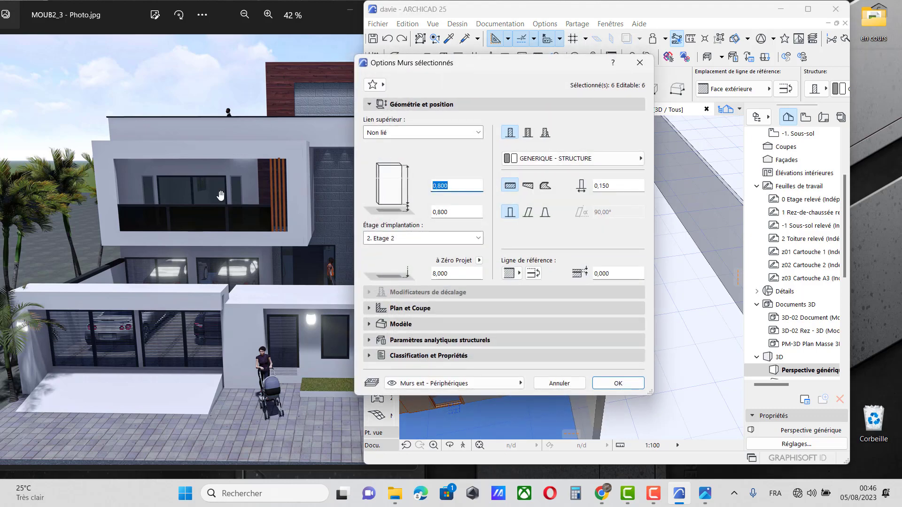
{"action": "key", "text": "Return"}
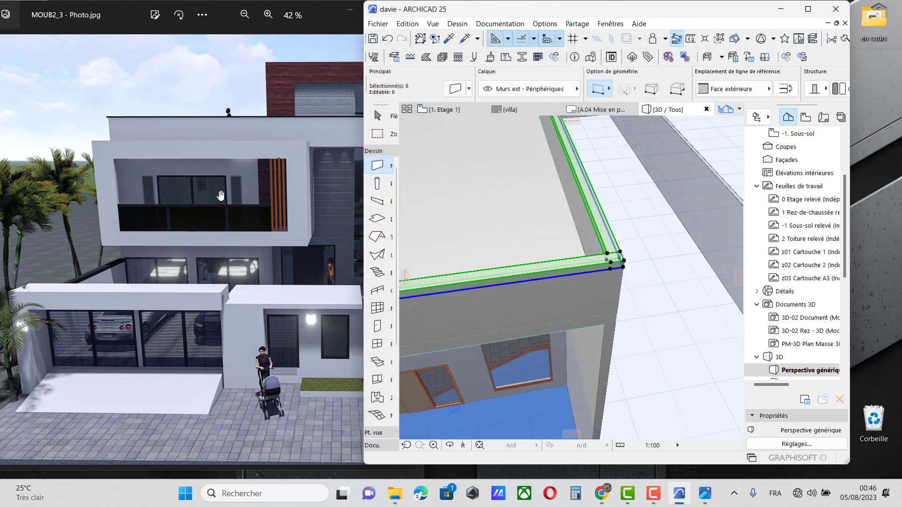
{"action": "scroll", "coordinate": [593, 260], "scroll_direction": "down", "scroll_amount": 3}
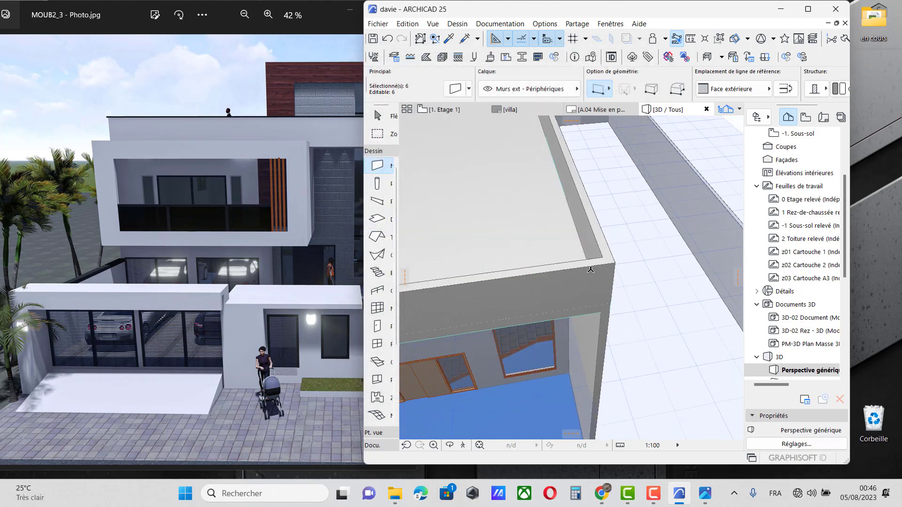
{"action": "double_click", "coordinate": [377, 167]}
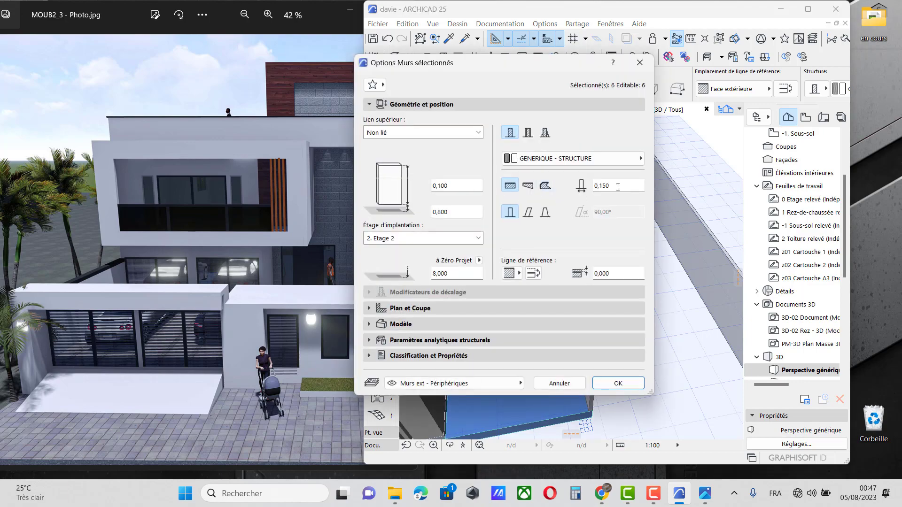
{"action": "key", "text": "Return"}
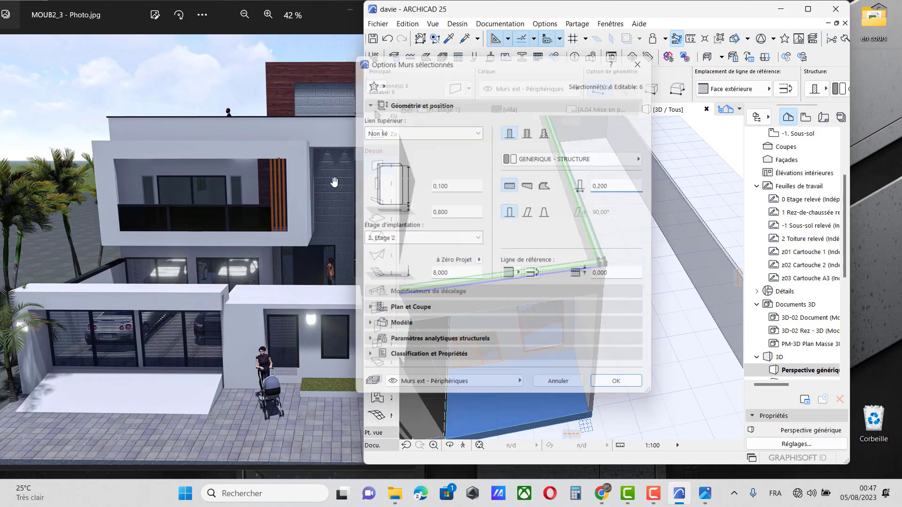
{"action": "scroll", "coordinate": [567, 229], "scroll_direction": "down", "scroll_amount": 4}
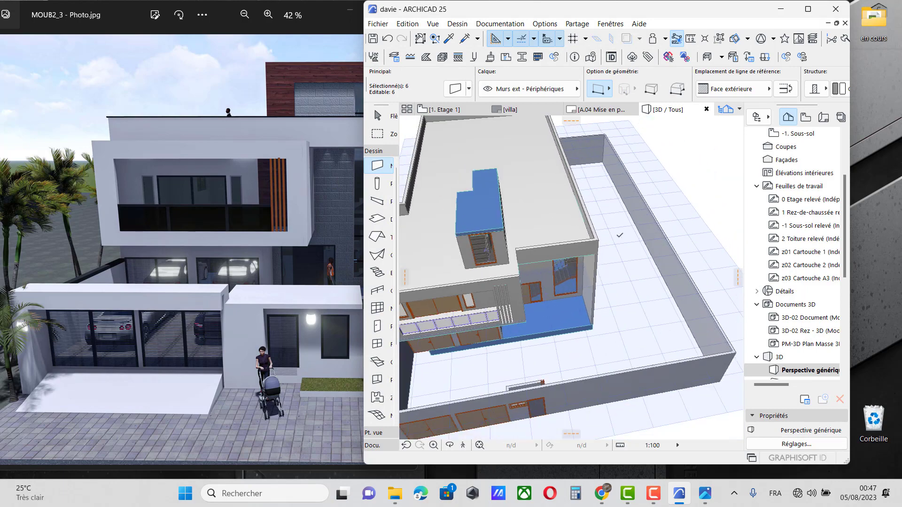
{"action": "scroll", "coordinate": [458, 273], "scroll_direction": "up", "scroll_amount": 2}
{"action": "scroll", "coordinate": [684, 221], "scroll_direction": "up", "scroll_amount": 2}
{"action": "key", "text": "Escape"}
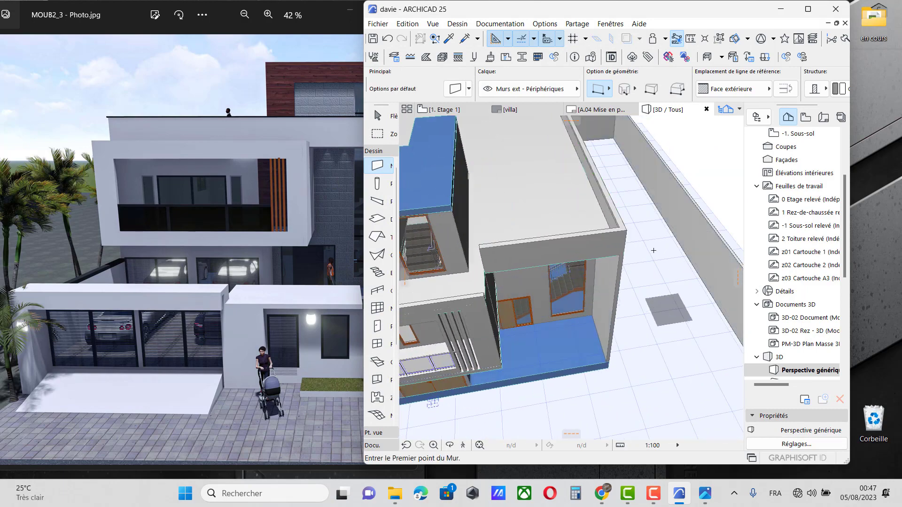
Move the coping on the front parapet above the terrace outward by 0.05 m, perpendicular to the wall
{"action": "scroll", "coordinate": [473, 249], "scroll_direction": "up", "scroll_amount": 3}
{"action": "scroll", "coordinate": [564, 234], "scroll_direction": "down", "scroll_amount": 1}
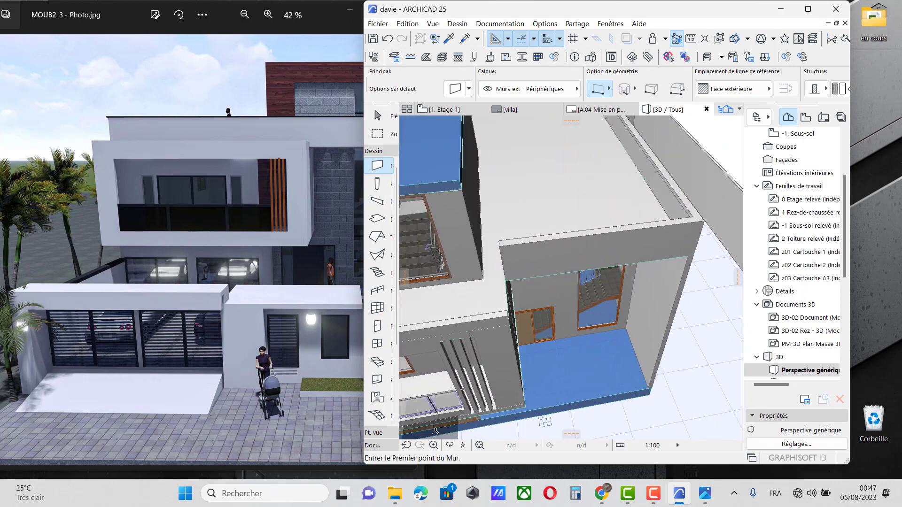
{"action": "left_click", "coordinate": [450, 446]}
{"action": "left_click_drag", "start_coordinate": [455, 324], "coordinate": [603, 249]}
{"action": "scroll", "coordinate": [603, 249], "scroll_direction": "up", "scroll_amount": 3}
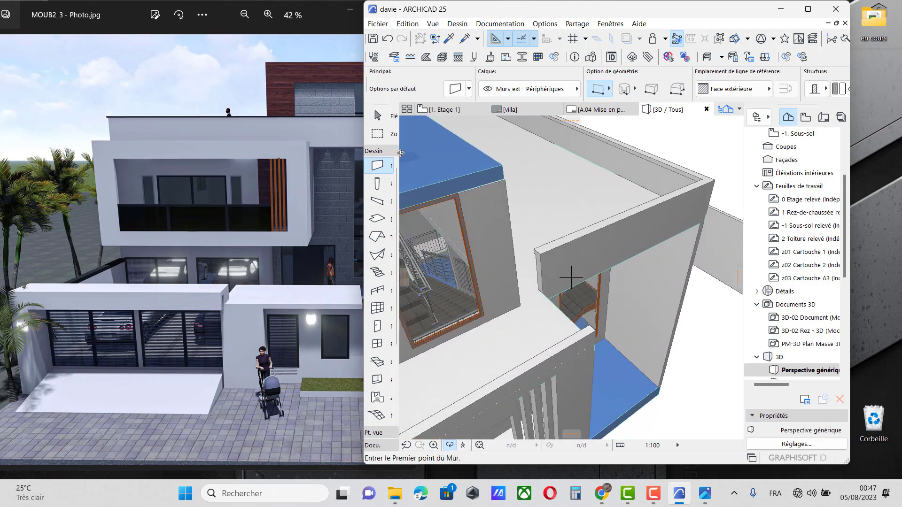
{"action": "left_click", "coordinate": [377, 134]}
{"action": "left_click", "coordinate": [377, 115]}
{"action": "scroll", "coordinate": [538, 262], "scroll_direction": "up", "scroll_amount": 3}
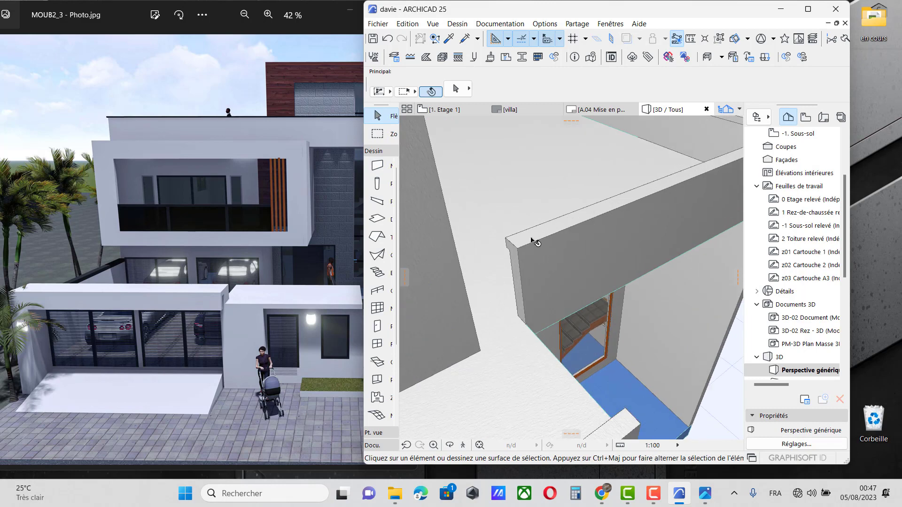
{"action": "left_click", "coordinate": [507, 264]}
{"action": "scroll", "coordinate": [506, 267], "scroll_direction": "up", "scroll_amount": 1}
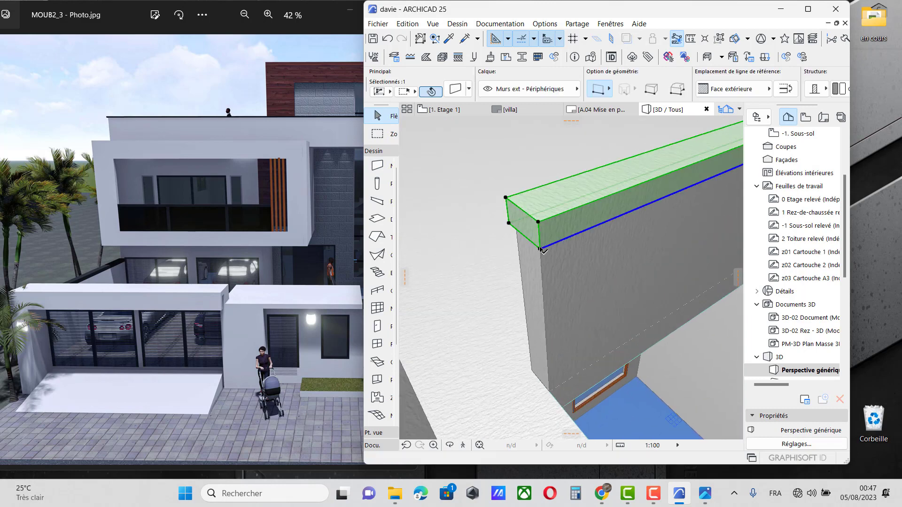
{"action": "left_click", "coordinate": [541, 248]}
{"action": "left_click", "coordinate": [58, 137]}
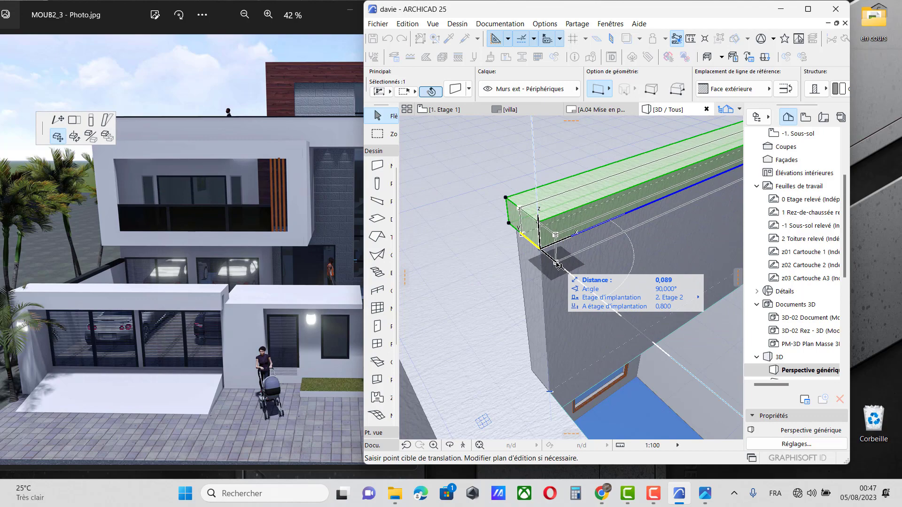
{"action": "type", "text": "0,05"}
{"action": "key", "text": "Return"}
Move the coping of the adjoining long side parapet outward so its end lines up with the front coping's corner
{"action": "scroll", "coordinate": [432, 332], "scroll_direction": "down", "scroll_amount": 4}
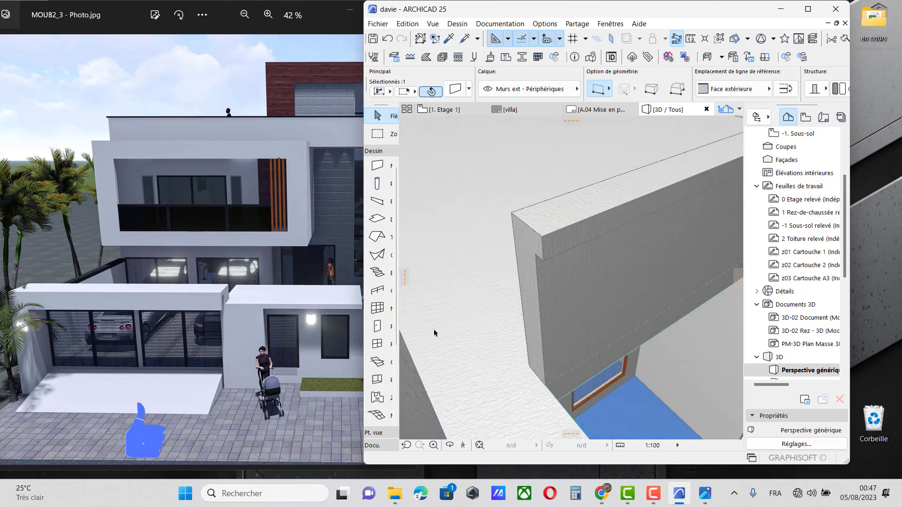
{"action": "scroll", "coordinate": [647, 260], "scroll_direction": "up", "scroll_amount": 4}
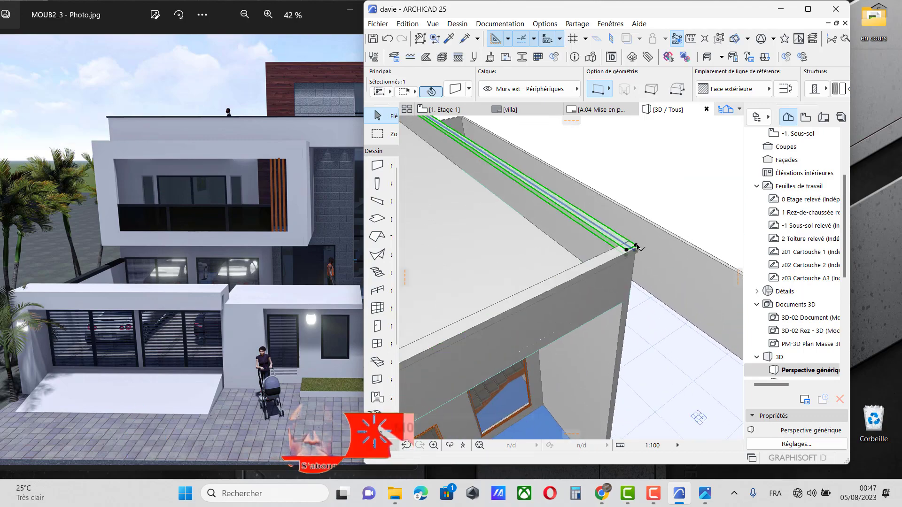
{"action": "scroll", "coordinate": [643, 257], "scroll_direction": "up", "scroll_amount": 2}
{"action": "left_click", "coordinate": [571, 285]}
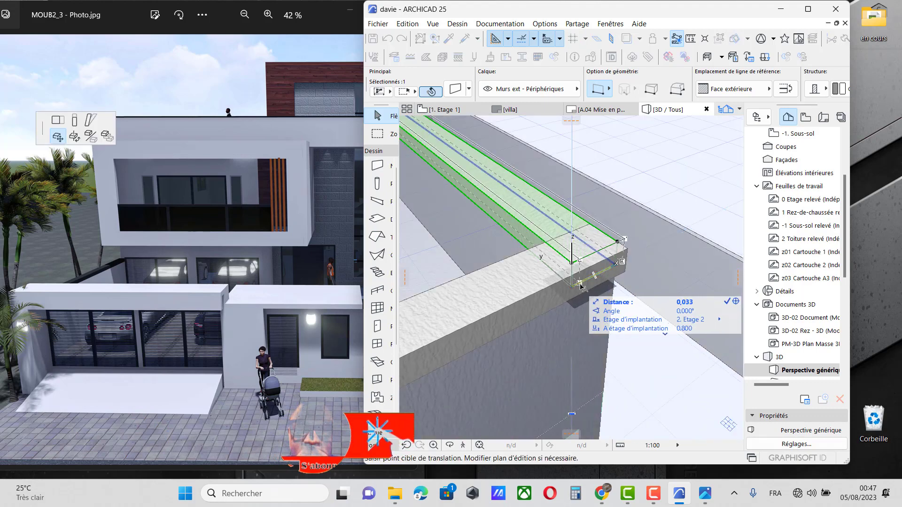
{"action": "left_click", "coordinate": [581, 287]}
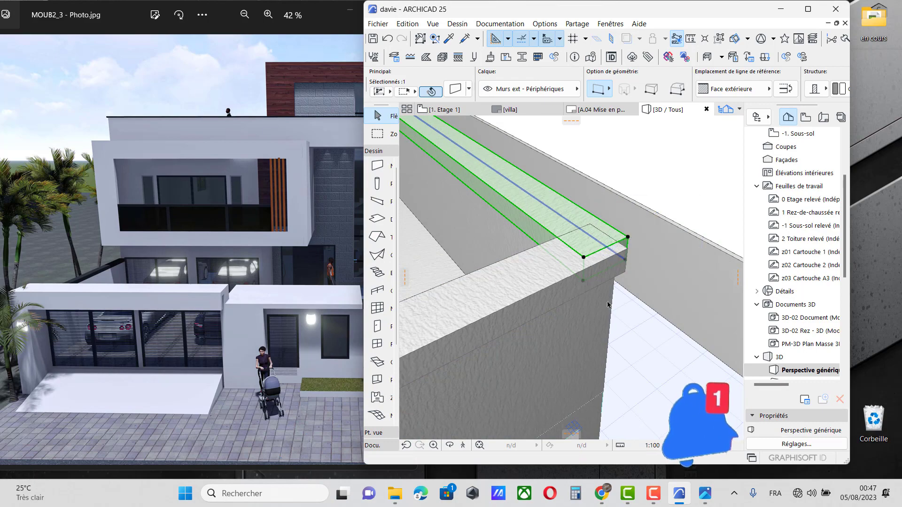
Try moving the rear parapet wall outward from its lower corner, and undo the move
{"action": "scroll", "coordinate": [677, 303], "scroll_direction": "down", "scroll_amount": 8}
{"action": "scroll", "coordinate": [516, 233], "scroll_direction": "up", "scroll_amount": 8}
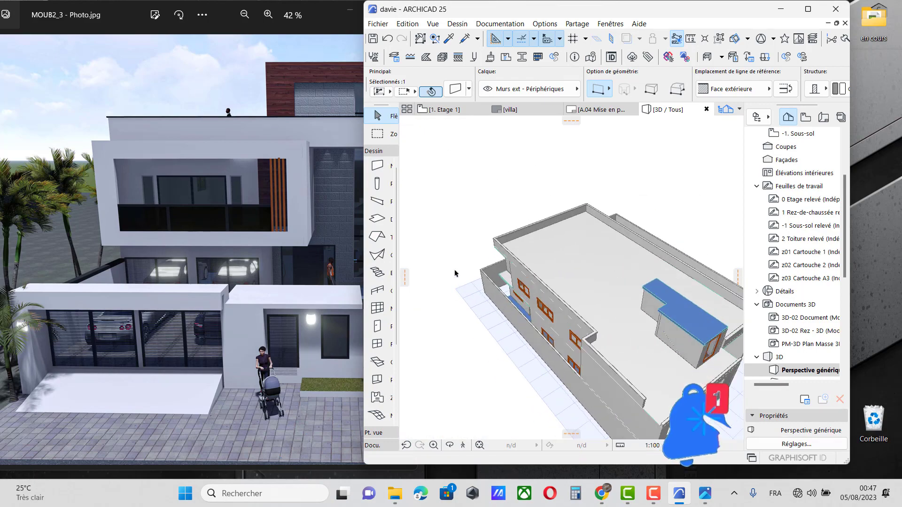
{"action": "scroll", "coordinate": [516, 234], "scroll_direction": "up", "scroll_amount": 2}
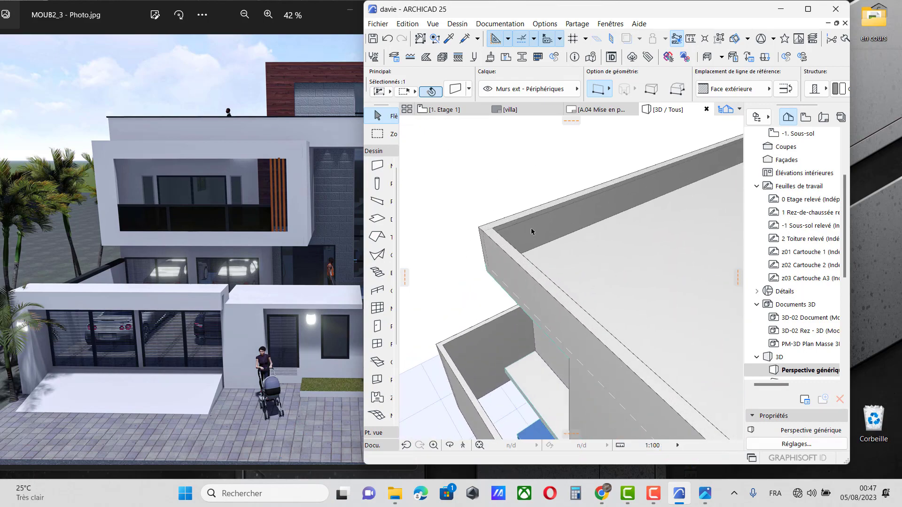
{"action": "scroll", "coordinate": [486, 251], "scroll_direction": "up", "scroll_amount": 2}
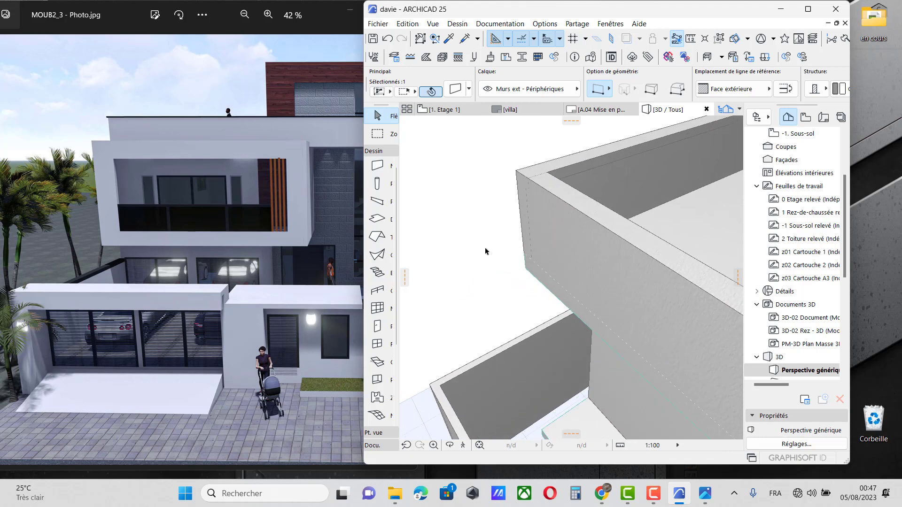
{"action": "left_click", "coordinate": [532, 260]}
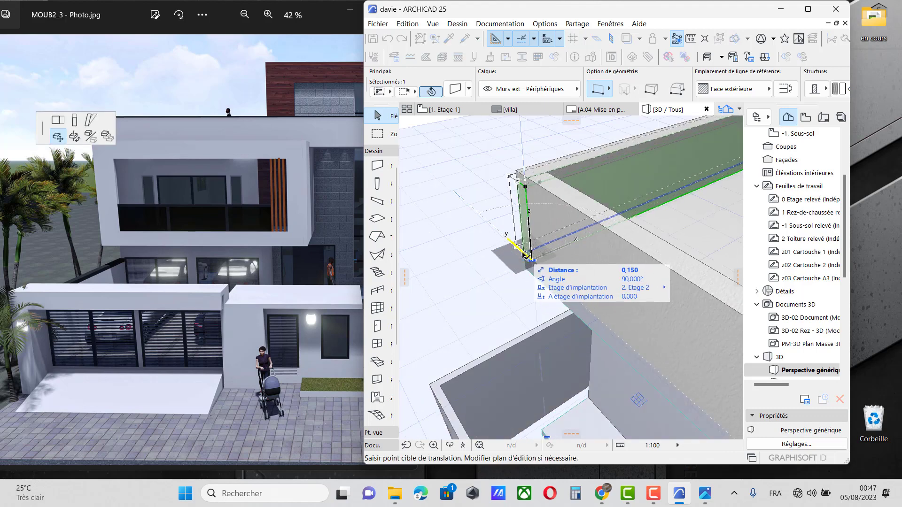
{"action": "key", "text": "Return"}
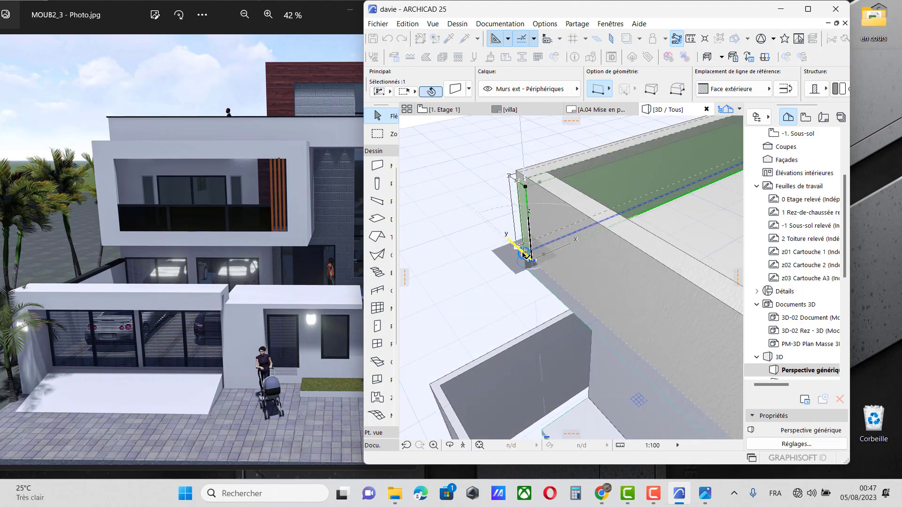
{"action": "scroll", "coordinate": [421, 176], "scroll_direction": "down", "scroll_amount": 4}
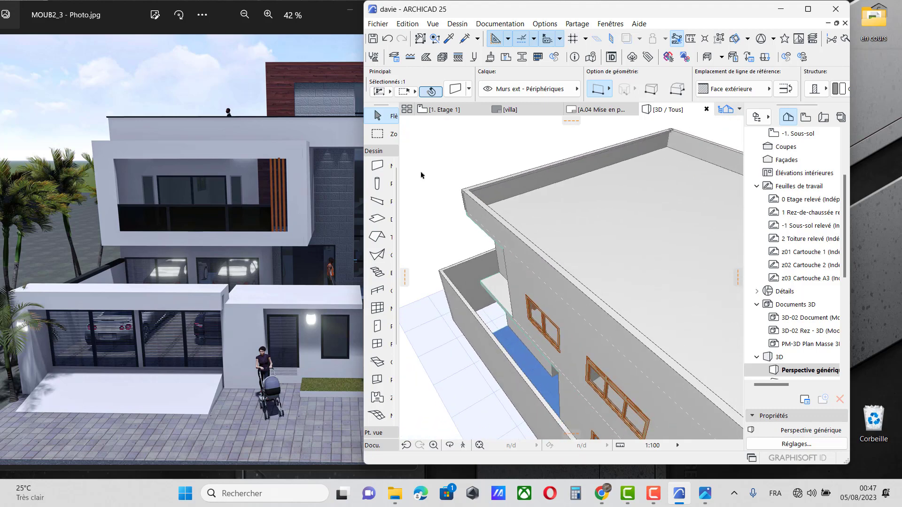
{"action": "key", "text": "ctrl+z"}
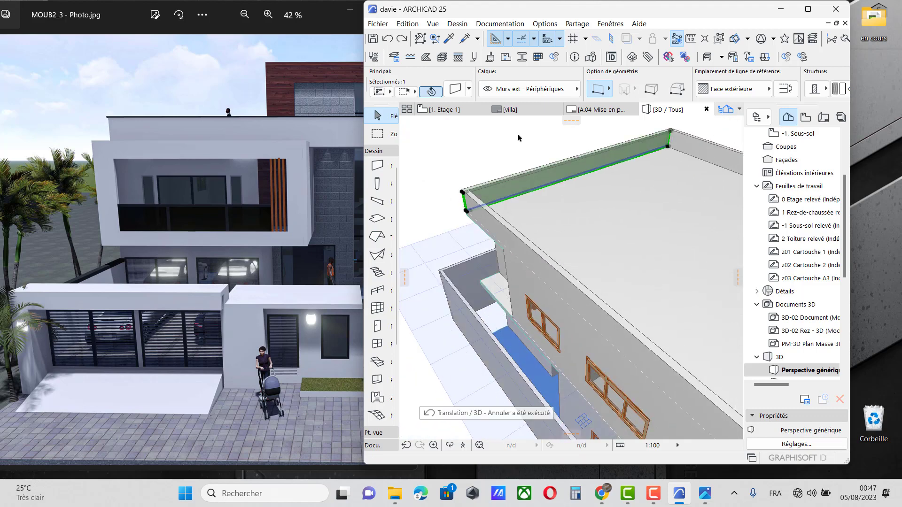
Select the coping on top of the rear parapet wall and move it outward, perpendicular to the wall
{"action": "scroll", "coordinate": [458, 212], "scroll_direction": "up", "scroll_amount": 5}
{"action": "scroll", "coordinate": [469, 221], "scroll_direction": "up", "scroll_amount": 2}
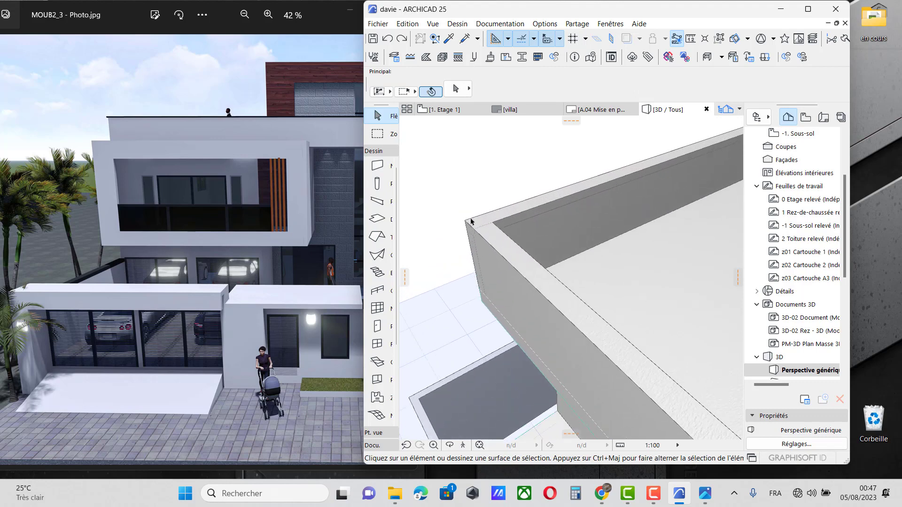
{"action": "left_click", "coordinate": [478, 234]}
{"action": "left_click", "coordinate": [475, 238]}
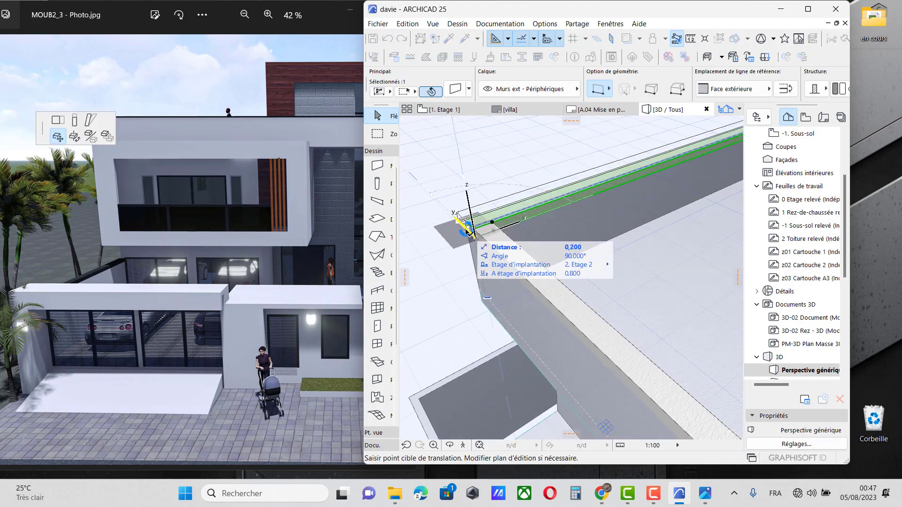
{"action": "key", "text": "Return"}
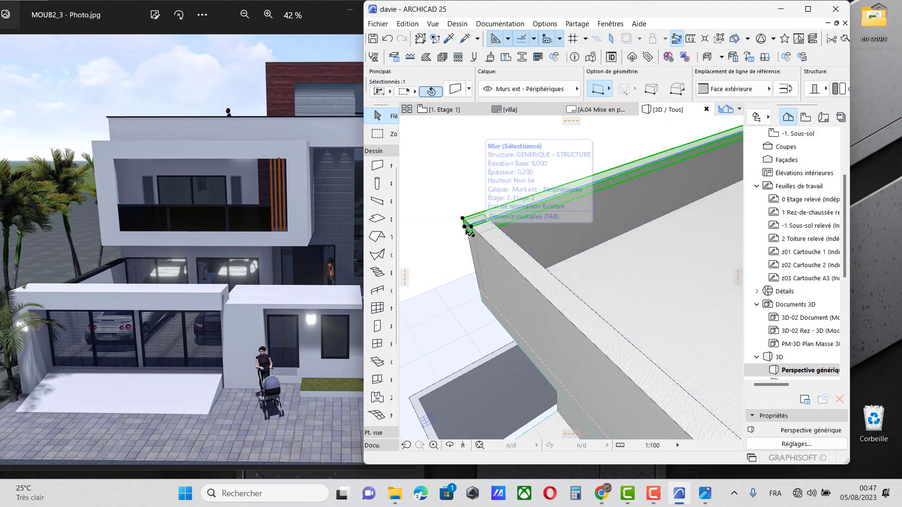
Select the coping on the long side parapet meeting the rear one and move it outward, perpendicular to its wall
{"action": "left_click", "coordinate": [483, 239]}
{"action": "scroll", "coordinate": [473, 228], "scroll_direction": "up", "scroll_amount": 4}
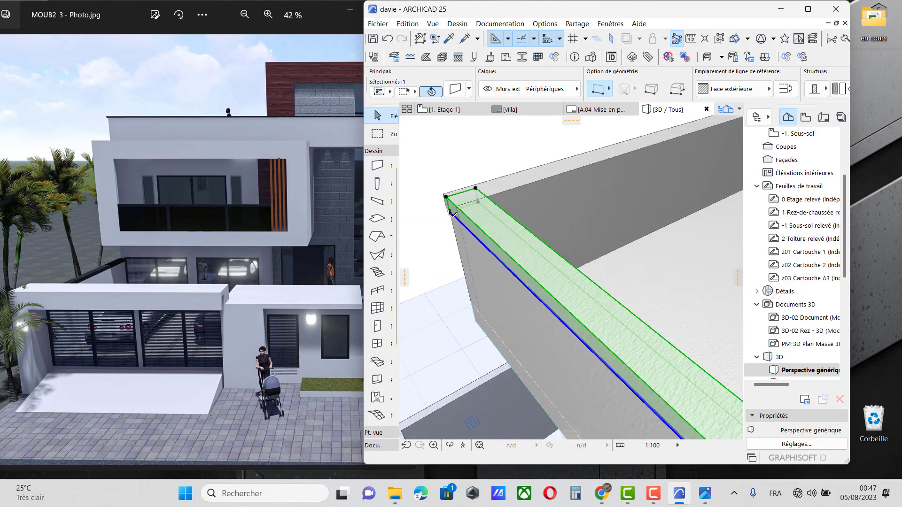
{"action": "left_click", "coordinate": [449, 211]}
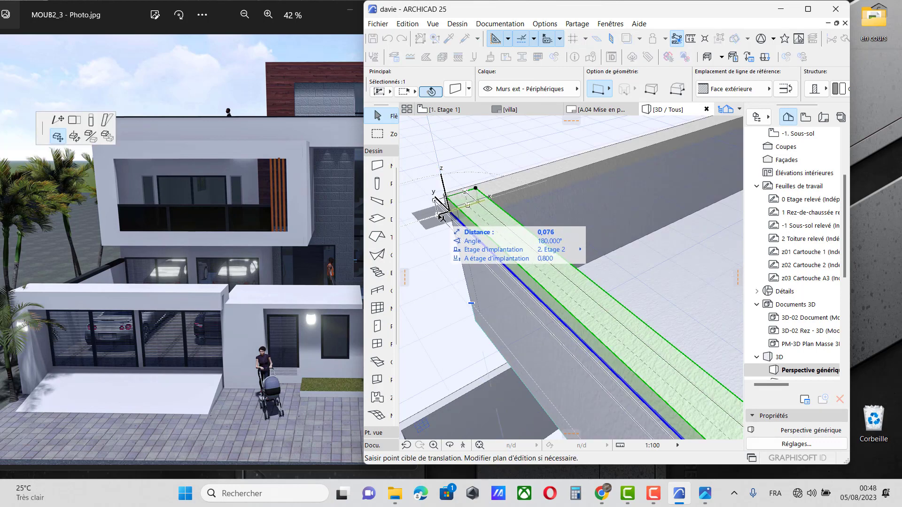
{"action": "key", "text": "Return"}
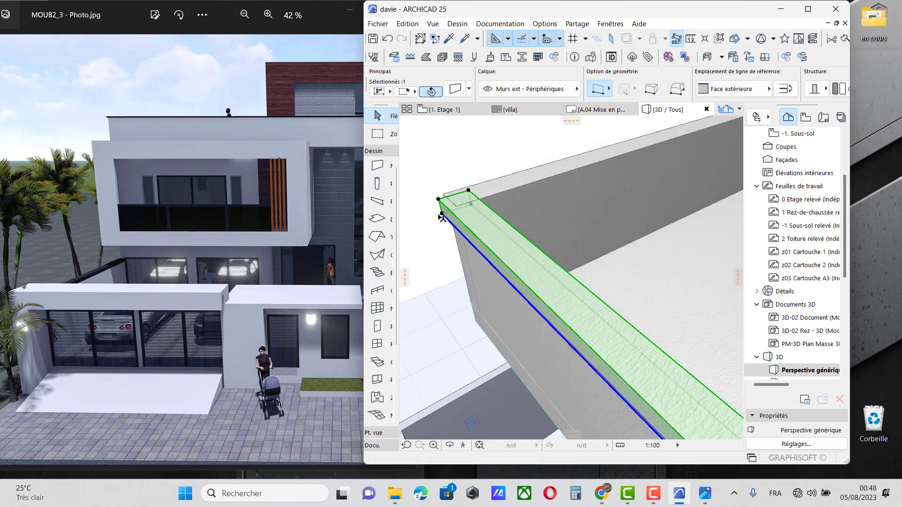
Add the rear parapet's coping to the selection and intersect the two copings at their shared corner, with the ARCHICAD window maximized
{"action": "left_click", "coordinate": [567, 174], "text": "shift"}
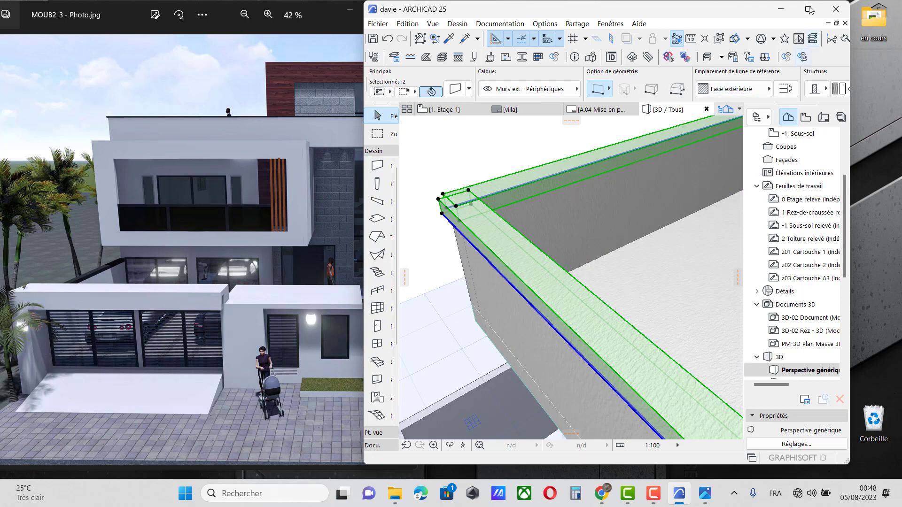
{"action": "left_click", "coordinate": [809, 9]}
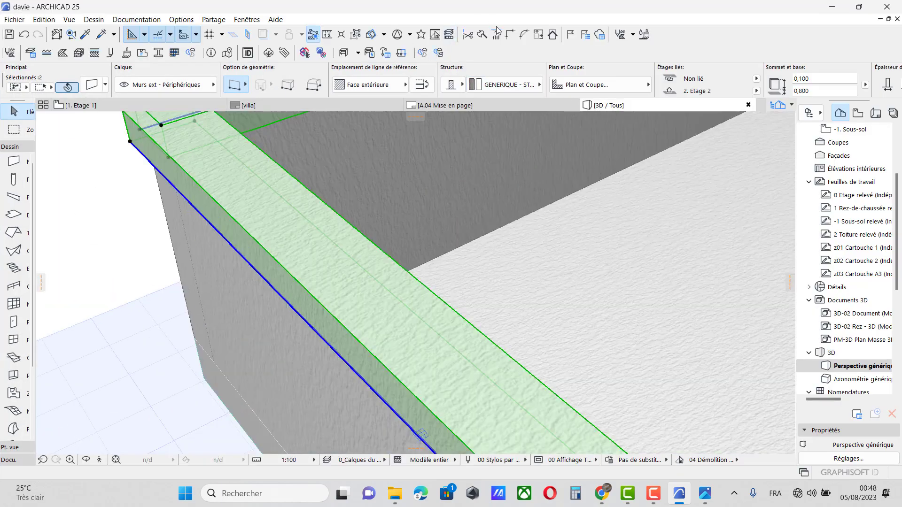
{"action": "scroll", "coordinate": [271, 292], "scroll_direction": "down", "scroll_amount": 10}
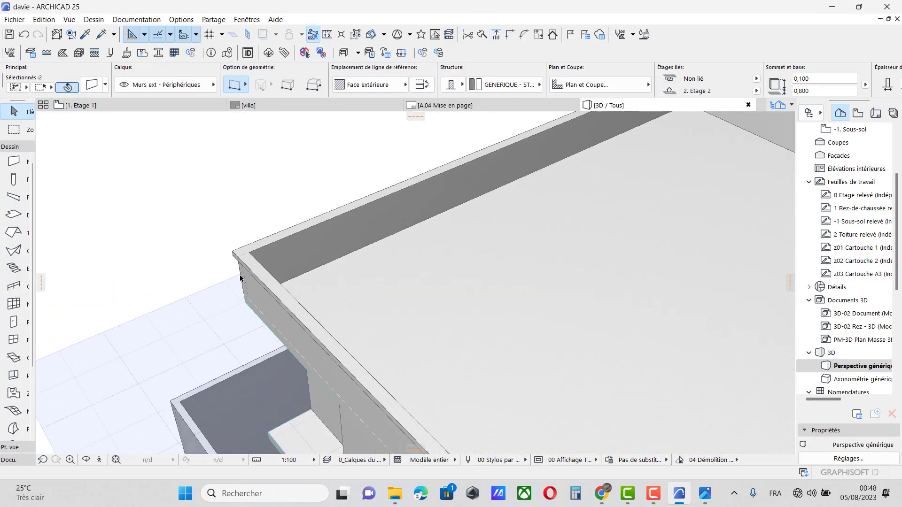
Intersect the rear coping with the opposite long side parapet's coping at the other rear corner of the roof
{"action": "left_click", "coordinate": [527, 141]}
{"action": "scroll", "coordinate": [519, 151], "scroll_direction": "up", "scroll_amount": 4}
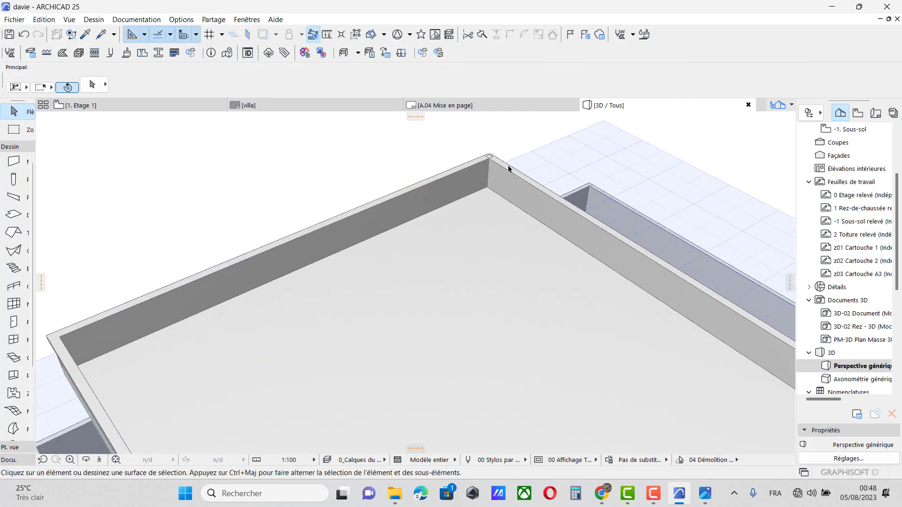
{"action": "left_click", "coordinate": [498, 160]}
{"action": "left_click", "coordinate": [483, 155], "text": "shift"}
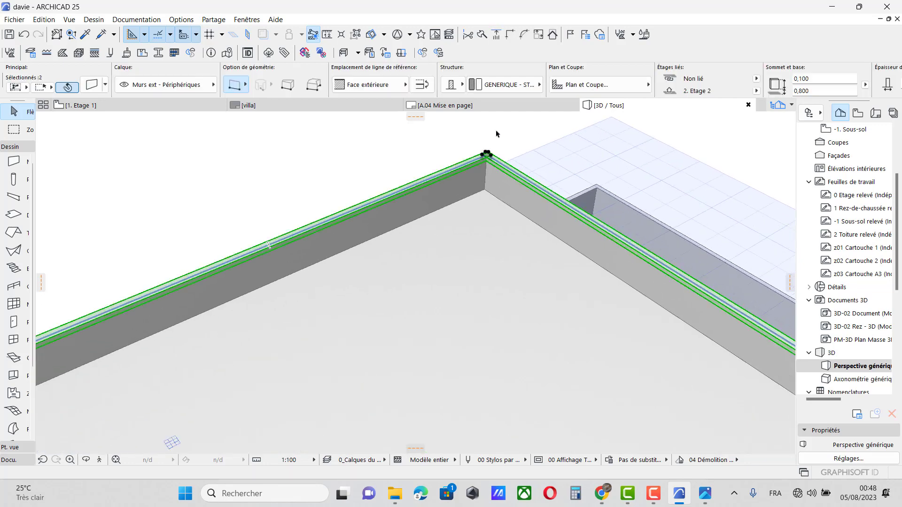
{"action": "left_click", "coordinate": [509, 37]}
{"action": "scroll", "coordinate": [373, 190], "scroll_direction": "down", "scroll_amount": 8}
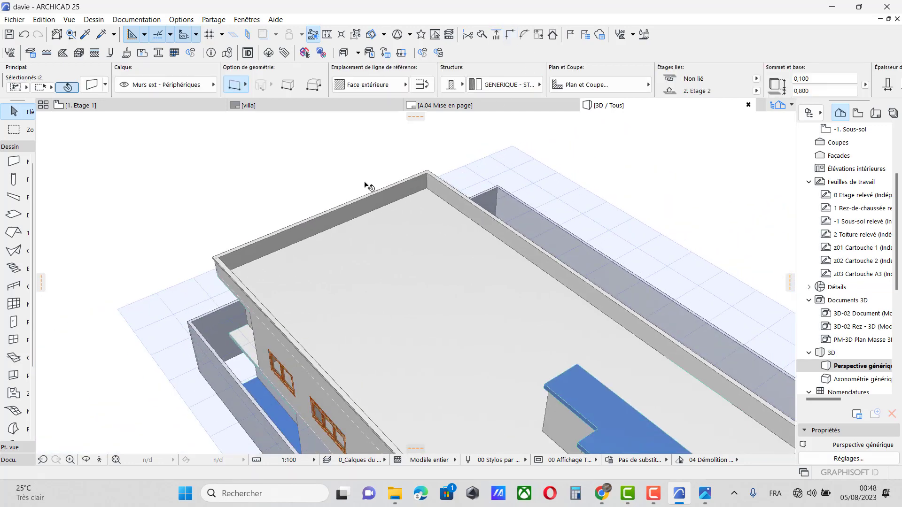
Intersect the front parapet's coping with the long side coping at the front roof corner above the glazed entrance, then clear the selection
{"action": "scroll", "coordinate": [523, 281], "scroll_direction": "up", "scroll_amount": 2}
{"action": "scroll", "coordinate": [528, 284], "scroll_direction": "up", "scroll_amount": 8}
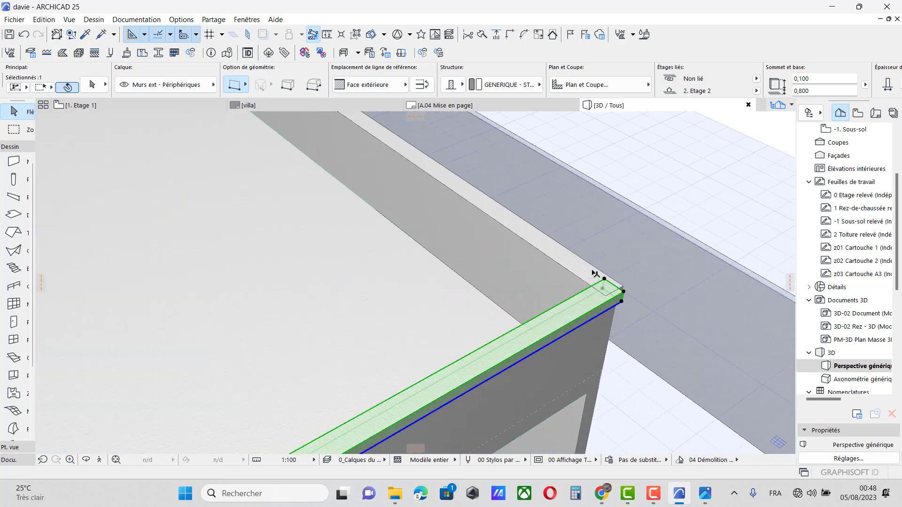
{"action": "left_click", "coordinate": [508, 37]}
{"action": "scroll", "coordinate": [601, 245], "scroll_direction": "down", "scroll_amount": 10}
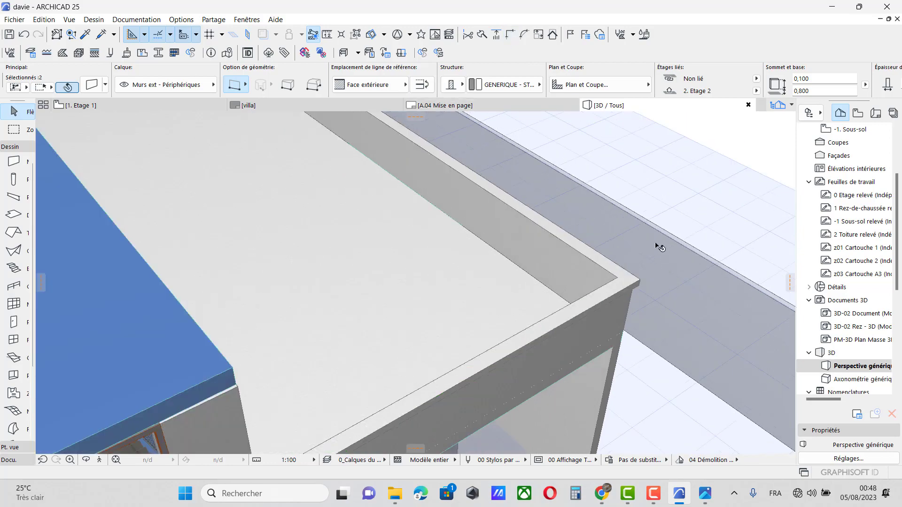
{"action": "left_click", "coordinate": [706, 242]}
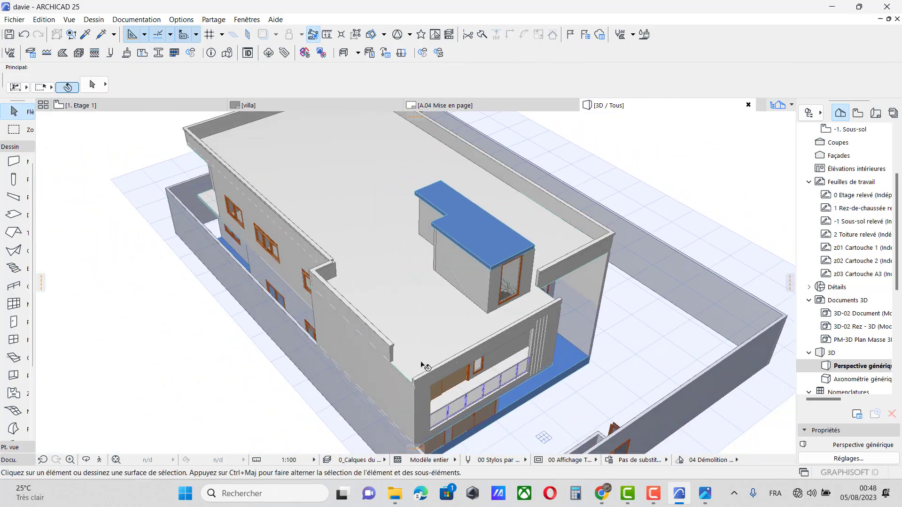
Copy the short front parapet wall with its coping, placing the copy's lower end at the base corner of the rooftop stairwell
{"action": "scroll", "coordinate": [653, 257], "scroll_direction": "up", "scroll_amount": 6}
{"action": "left_click", "coordinate": [565, 228]}
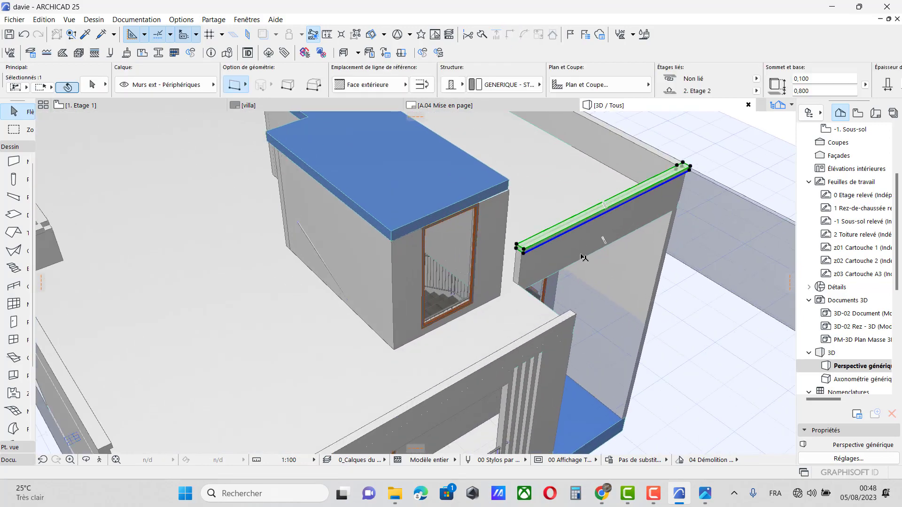
{"action": "right_click", "coordinate": [582, 254]}
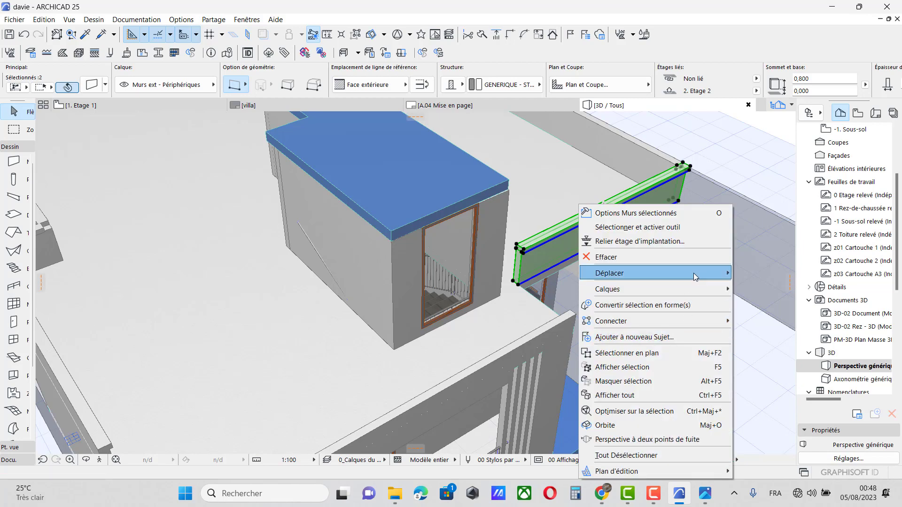
{"action": "mouse_move", "coordinate": [693, 272]}
{"action": "left_click", "coordinate": [777, 331]}
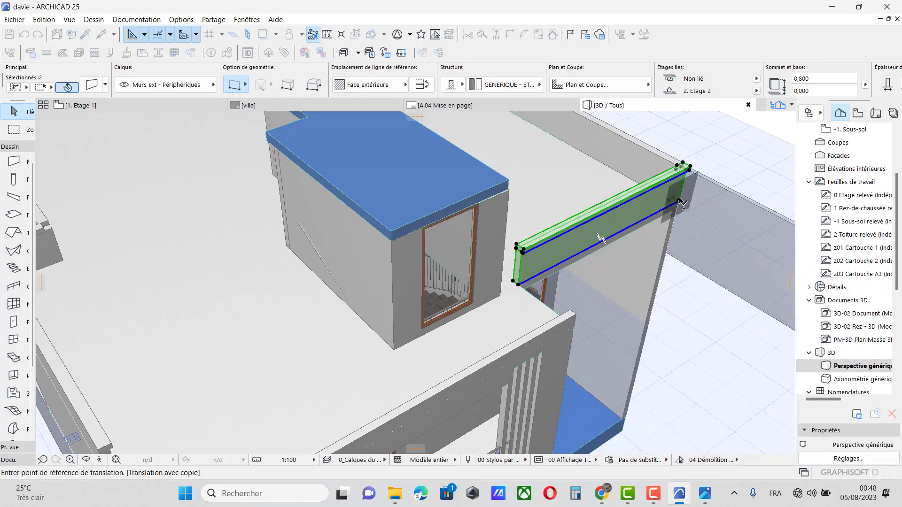
{"action": "left_click", "coordinate": [679, 204]}
{"action": "scroll", "coordinate": [368, 362], "scroll_direction": "up", "scroll_amount": 3}
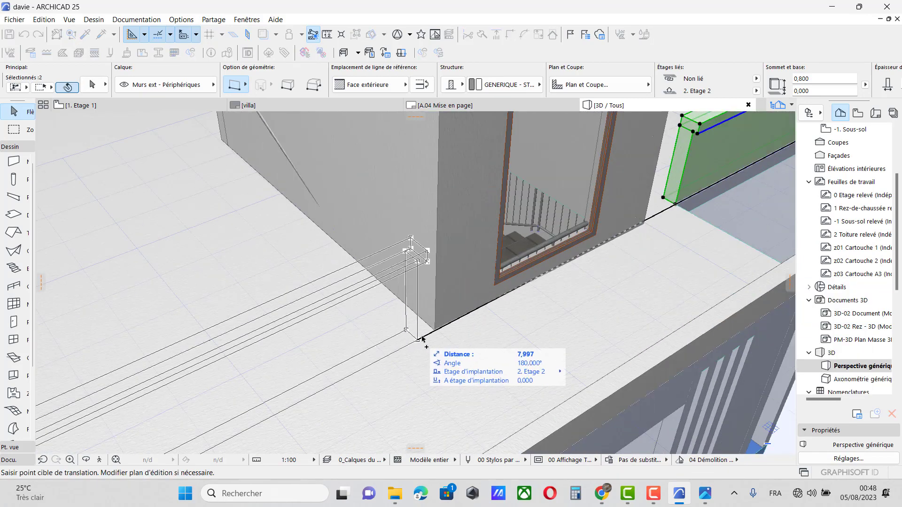
{"action": "left_click", "coordinate": [435, 331]}
{"action": "scroll", "coordinate": [544, 265], "scroll_direction": "down", "scroll_amount": 3}
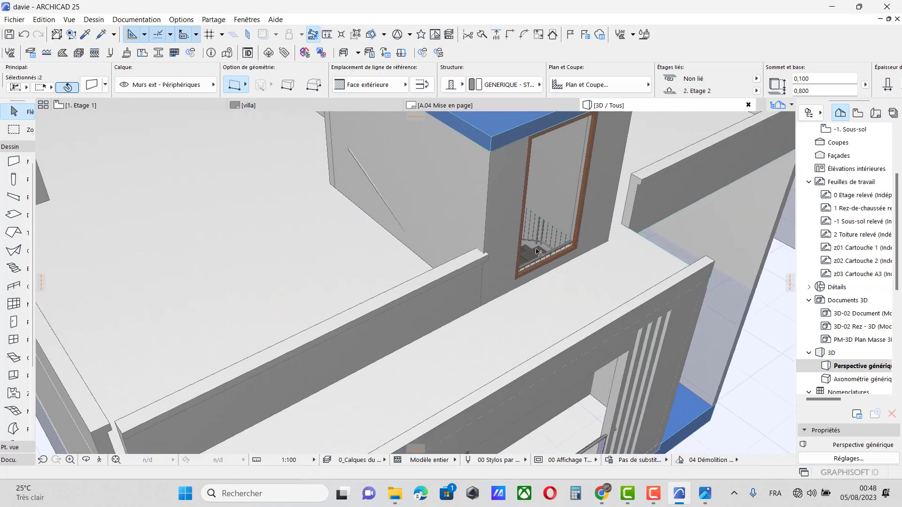
{"action": "scroll", "coordinate": [354, 268], "scroll_direction": "down", "scroll_amount": 5}
{"action": "key", "text": "Escape"}
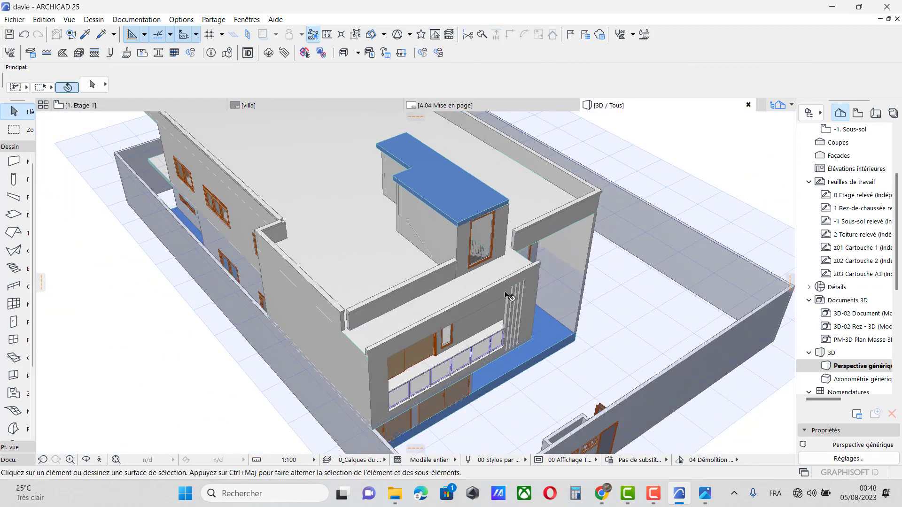
Intersect the copied parapet wall with the adjoining side parapet wall at the corner behind the balcony roof
{"action": "scroll", "coordinate": [321, 319], "scroll_direction": "up", "scroll_amount": 2}
{"action": "scroll", "coordinate": [321, 320], "scroll_direction": "up", "scroll_amount": 2}
{"action": "left_click", "coordinate": [350, 320]}
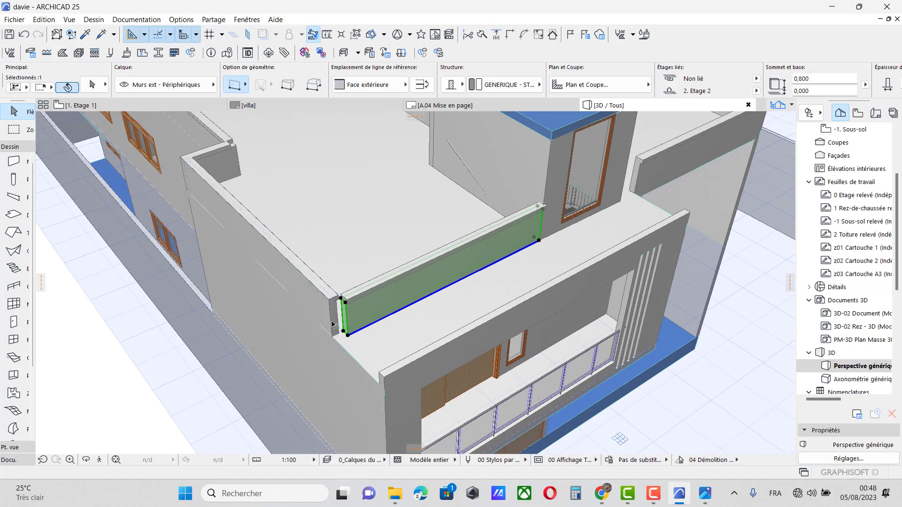
{"action": "left_click", "coordinate": [509, 36]}
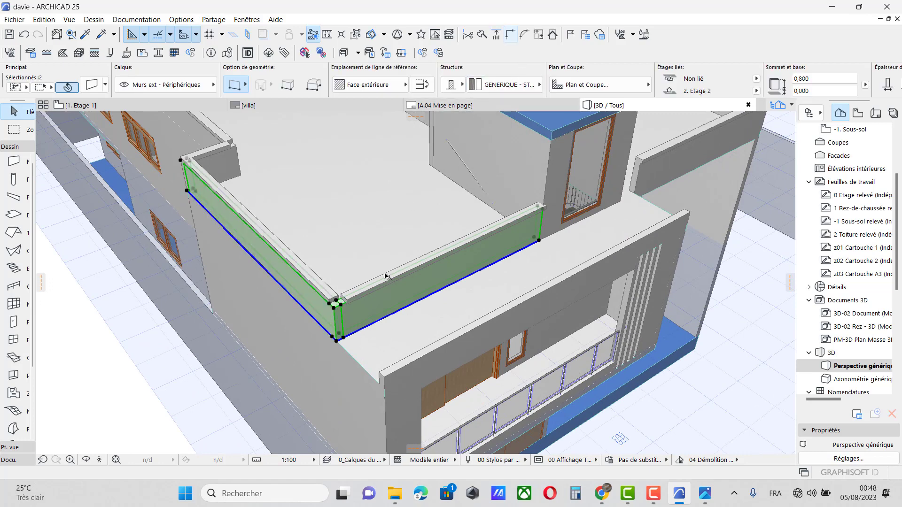
{"action": "left_click", "coordinate": [374, 285]}
{"action": "right_click", "coordinate": [375, 285]}
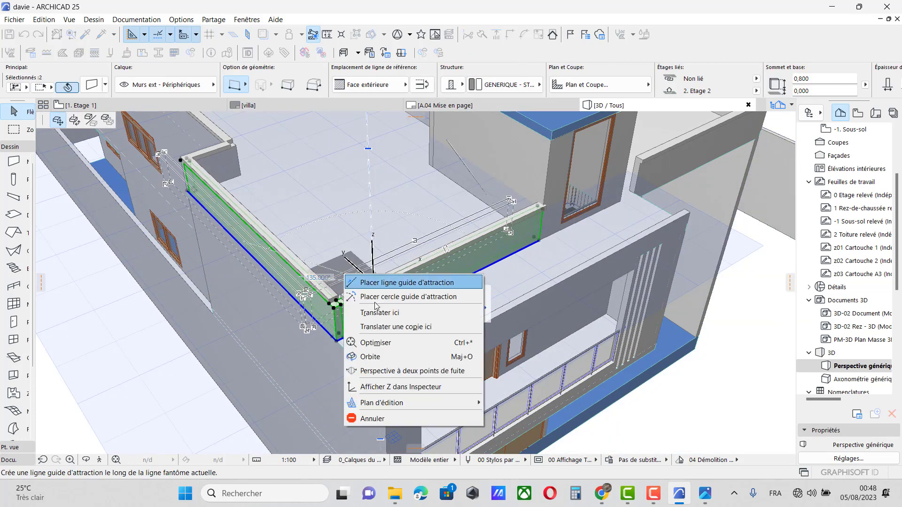
{"action": "left_click", "coordinate": [378, 420]}
{"action": "key", "text": "Escape"}
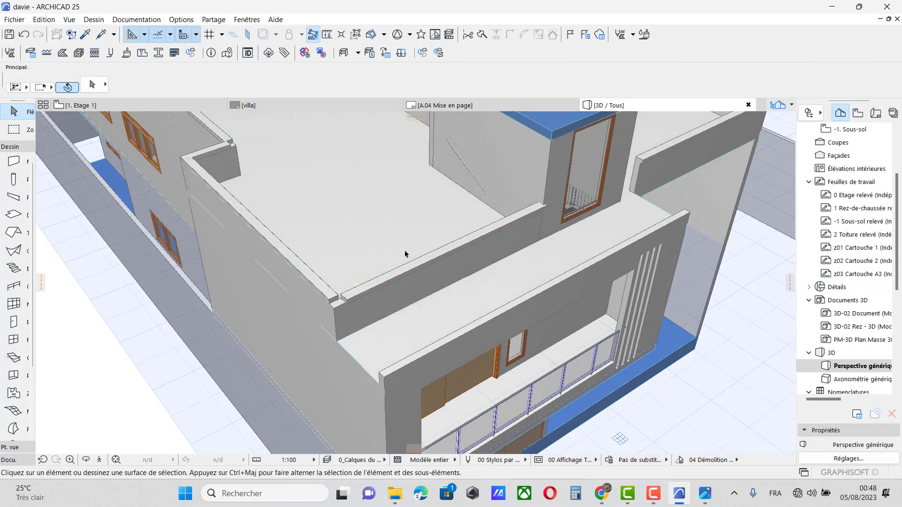
Select the copied parapet's coping and the adjoining side coping, and intersect them at the corner
{"action": "left_click", "coordinate": [419, 266]}
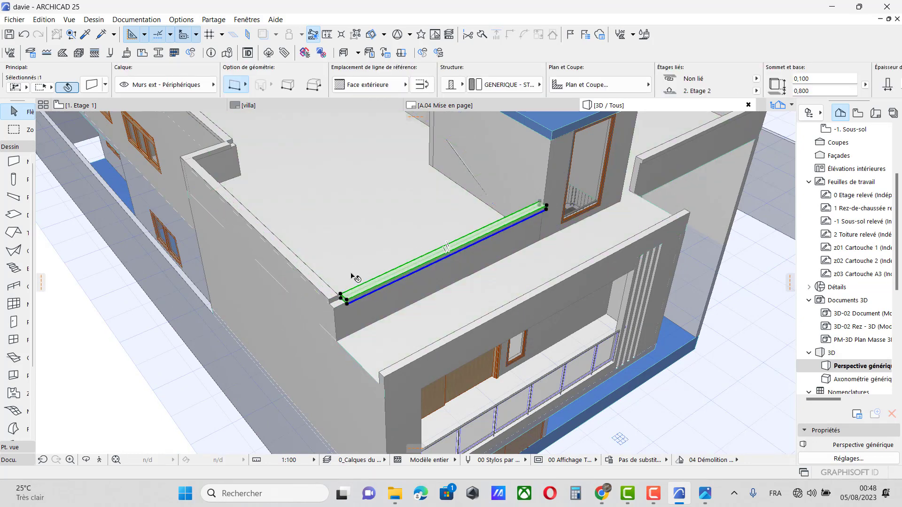
{"action": "left_click", "coordinate": [263, 230], "text": "shift"}
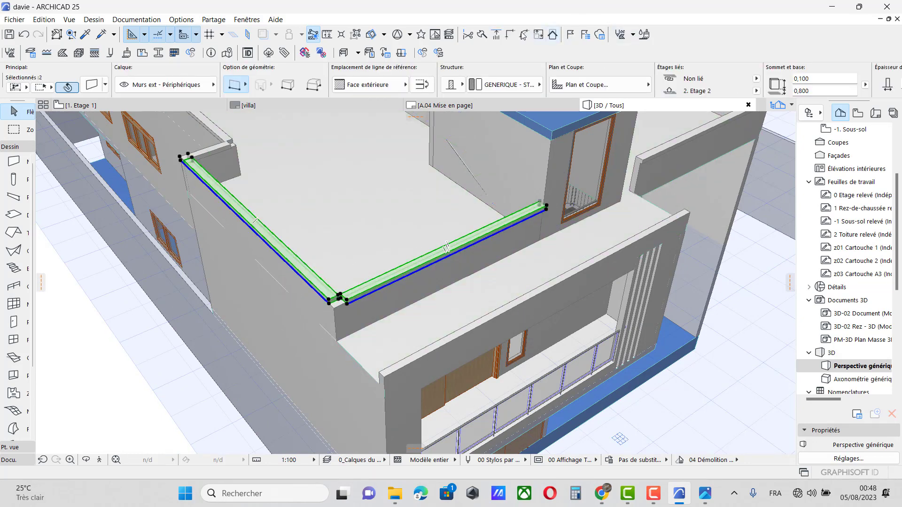
{"action": "scroll", "coordinate": [386, 275], "scroll_direction": "down", "scroll_amount": 3}
Stretch the front parapet wall above the glazed entrance from its free end until it meets the rooftop stairwell wall
{"action": "scroll", "coordinate": [563, 225], "scroll_direction": "up", "scroll_amount": 4}
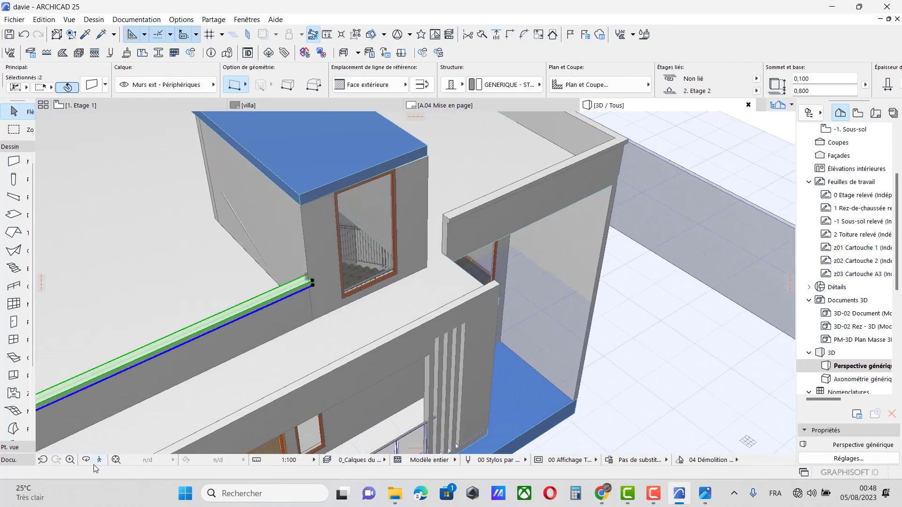
{"action": "left_click_drag", "start_coordinate": [451, 357], "coordinate": [380, 337]}
{"action": "scroll", "coordinate": [490, 303], "scroll_direction": "down", "scroll_amount": 3}
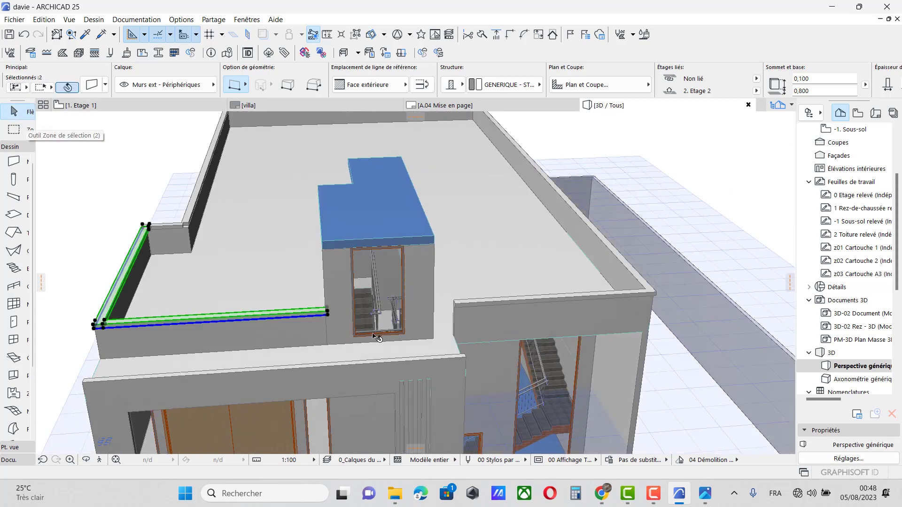
{"action": "scroll", "coordinate": [437, 334], "scroll_direction": "up", "scroll_amount": 4}
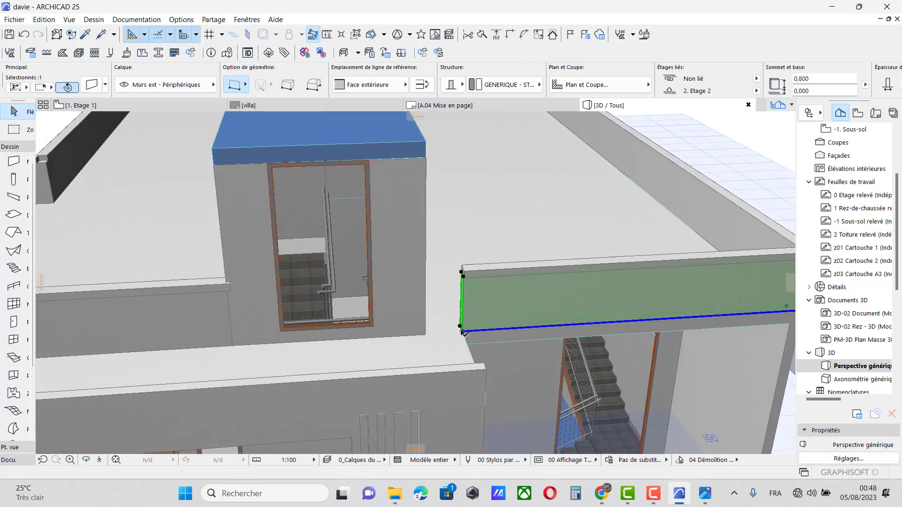
{"action": "left_click", "coordinate": [462, 331]}
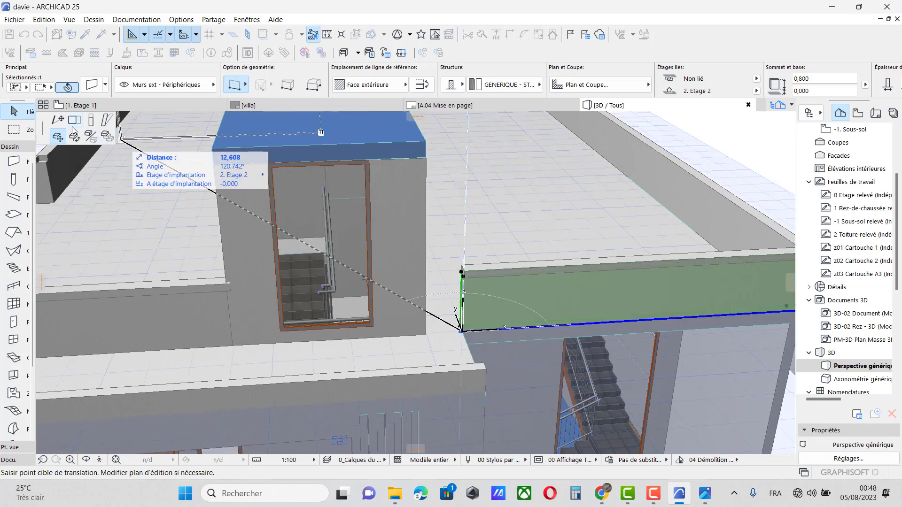
{"action": "left_click", "coordinate": [74, 120]}
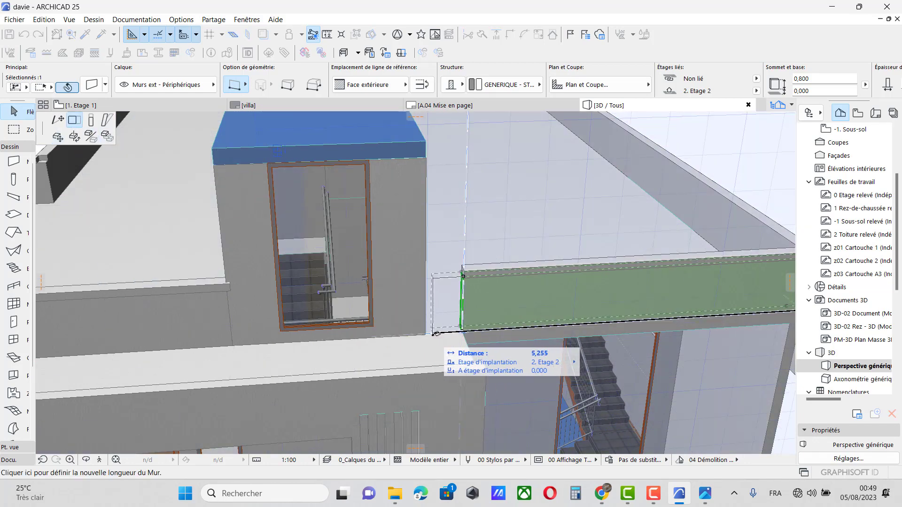
{"action": "middle_click_drag", "start_coordinate": [418, 332], "coordinate": [473, 287], "text": "shift"}
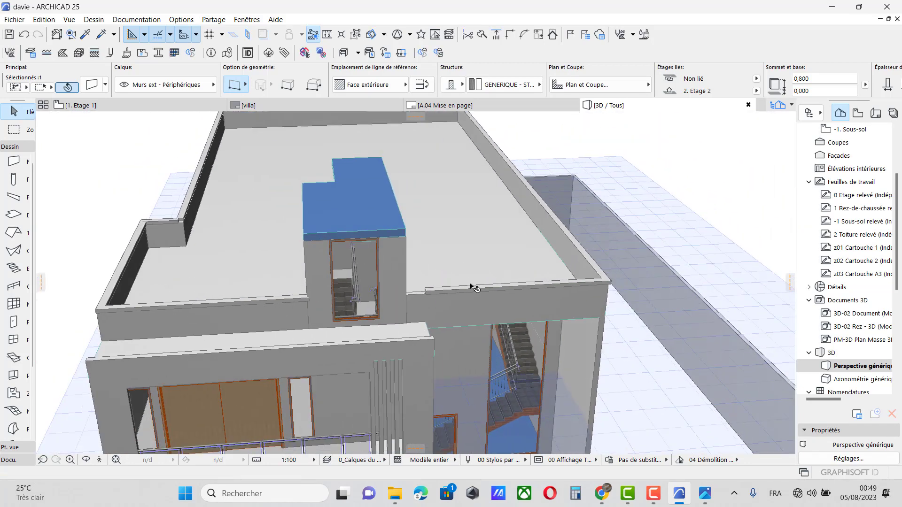
{"action": "key", "text": "Escape"}
Stretch the coping above the glazed entrance from its free end to the rooftop stairwell wall, matching the extended parapet
{"action": "scroll", "coordinate": [439, 227], "scroll_direction": "up", "scroll_amount": 10}
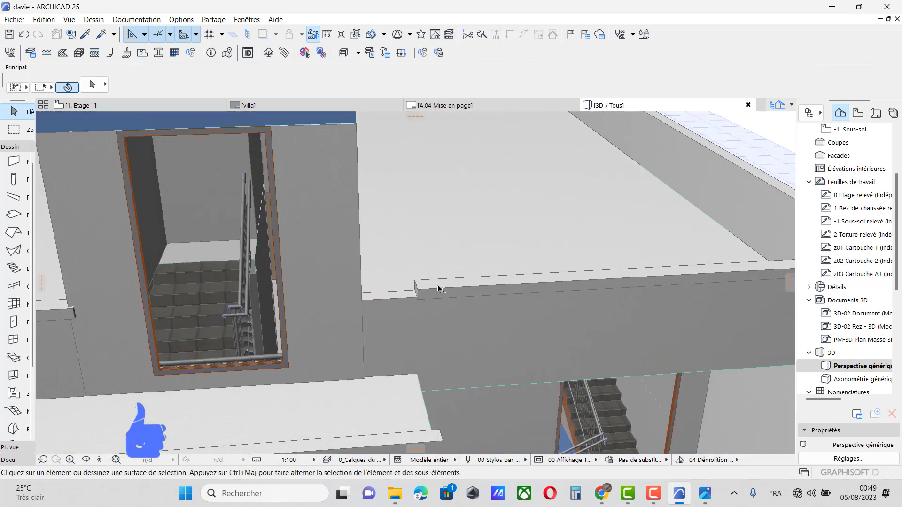
{"action": "left_click", "coordinate": [440, 288]}
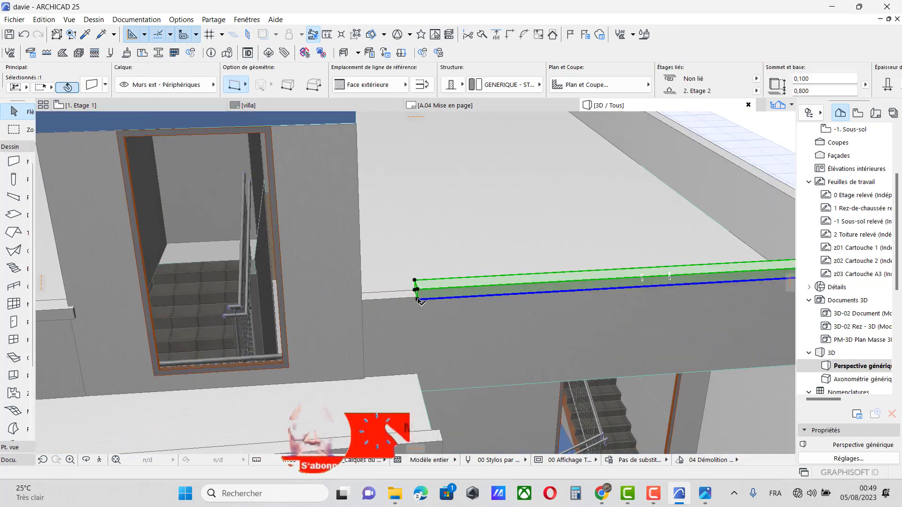
{"action": "left_click", "coordinate": [415, 297]}
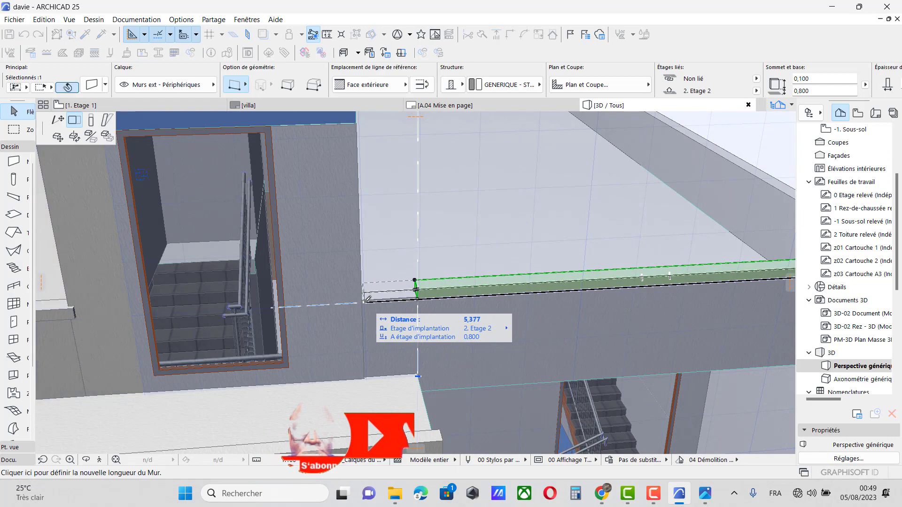
{"action": "left_click", "coordinate": [364, 301]}
{"action": "scroll", "coordinate": [401, 286], "scroll_direction": "down", "scroll_amount": 15}
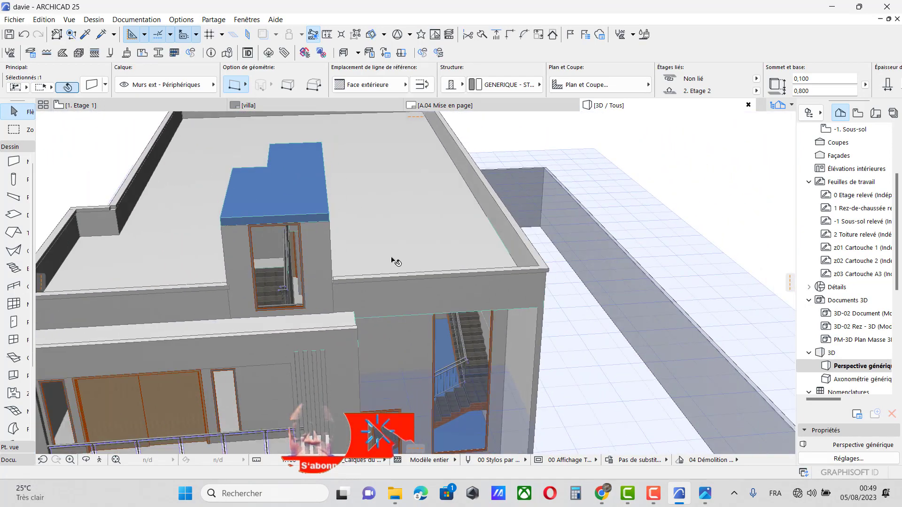
{"action": "scroll", "coordinate": [563, 230], "scroll_direction": "down", "scroll_amount": 3}
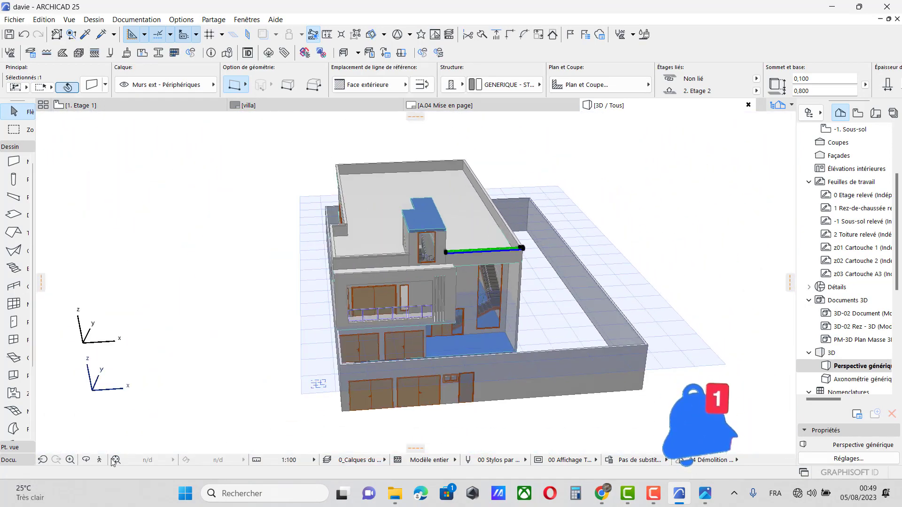
Examine the villa model's front facade, roof parapets and boundary wall from several angles beside the reference render
{"action": "left_click", "coordinate": [86, 459]}
{"action": "left_click_drag", "start_coordinate": [500, 362], "coordinate": [523, 354]}
{"action": "scroll", "coordinate": [432, 313], "scroll_direction": "up", "scroll_amount": 2}
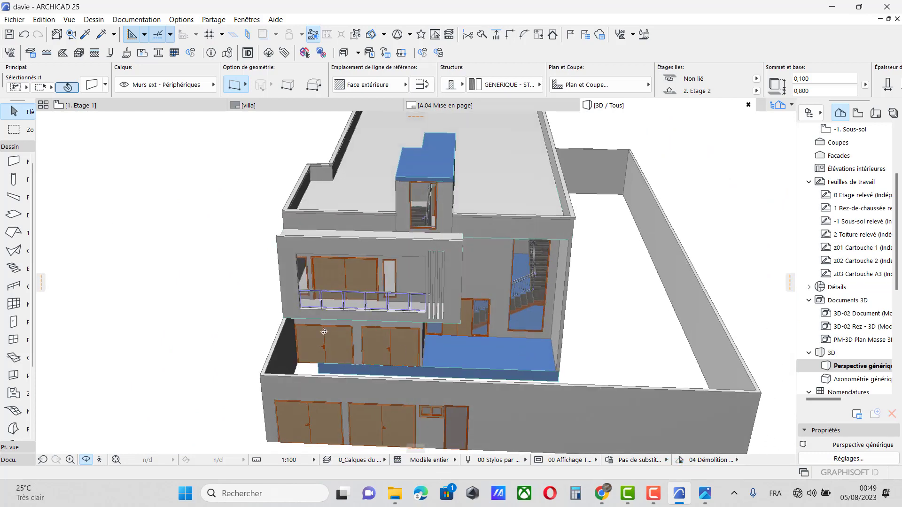
{"action": "left_click_drag", "start_coordinate": [324, 332], "coordinate": [423, 260]}
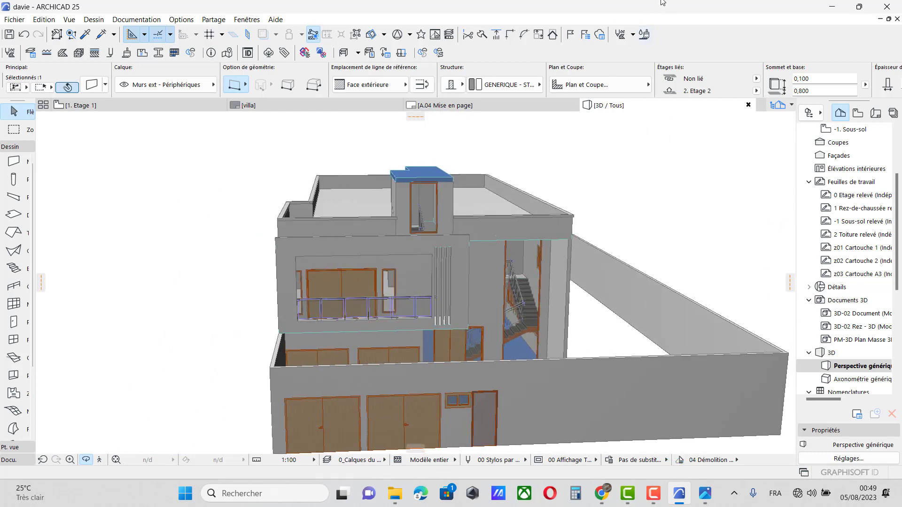
{"action": "left_click", "coordinate": [864, 8]}
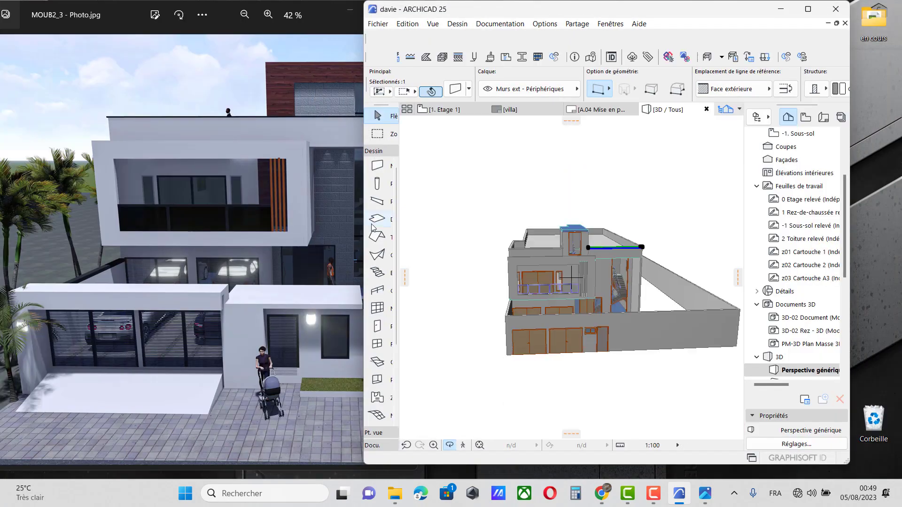
{"action": "left_click_drag", "start_coordinate": [616, 283], "coordinate": [705, 214]}
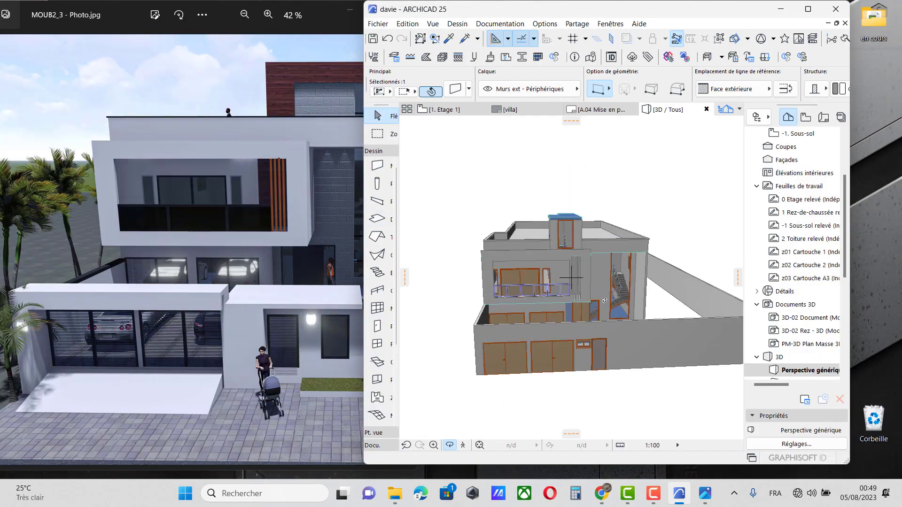
{"action": "left_click_drag", "start_coordinate": [604, 301], "coordinate": [558, 306]}
{"action": "scroll", "coordinate": [591, 226], "scroll_direction": "up", "scroll_amount": 2}
{"action": "left_click_drag", "start_coordinate": [554, 267], "coordinate": [581, 225]}
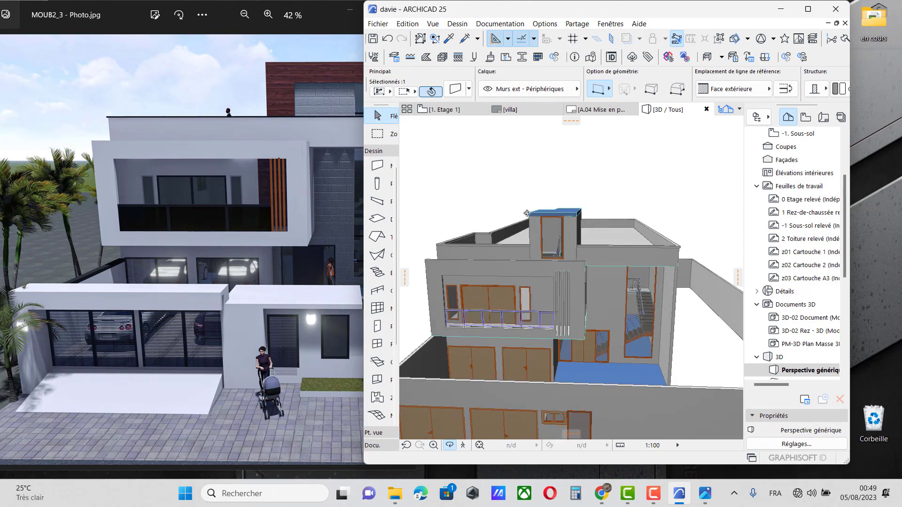
{"action": "scroll", "coordinate": [538, 262], "scroll_direction": "down", "scroll_amount": 5}
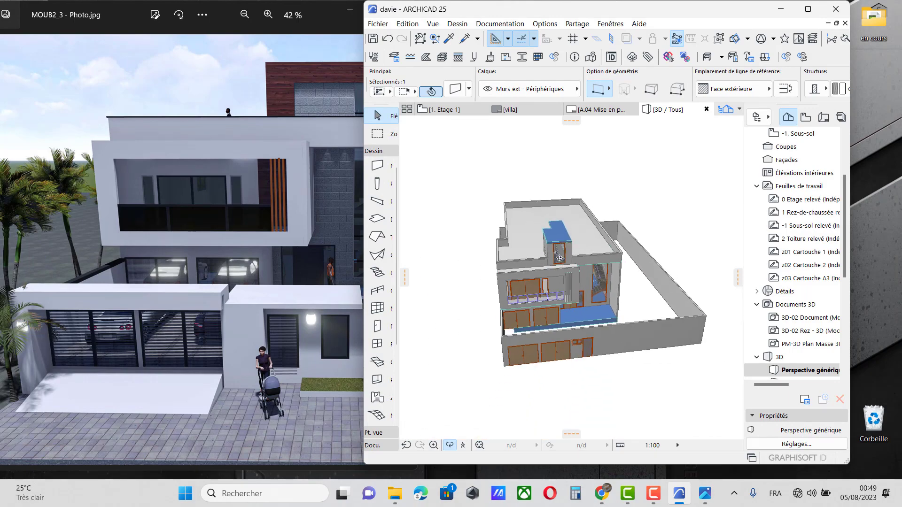
{"action": "left_click_drag", "start_coordinate": [512, 265], "coordinate": [472, 329]}
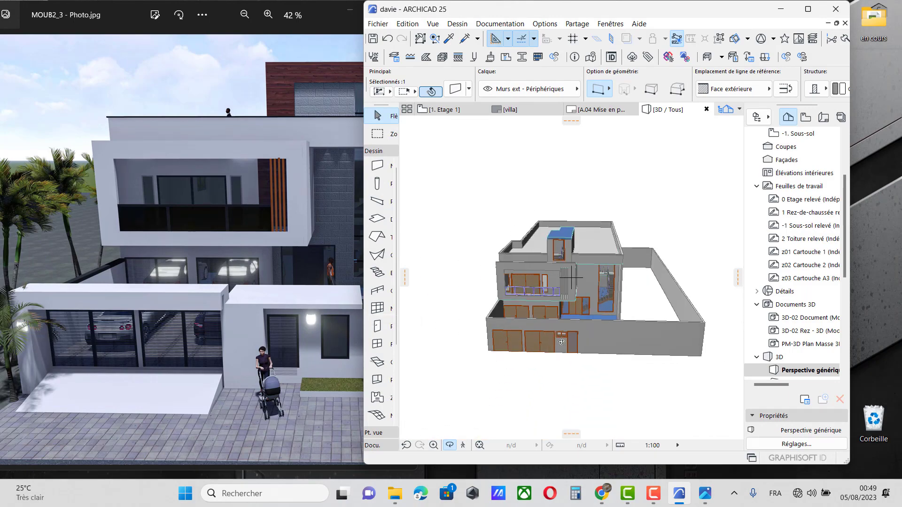
{"action": "scroll", "coordinate": [562, 342], "scroll_direction": "up", "scroll_amount": 2}
{"action": "left_click_drag", "start_coordinate": [501, 355], "coordinate": [498, 341]}
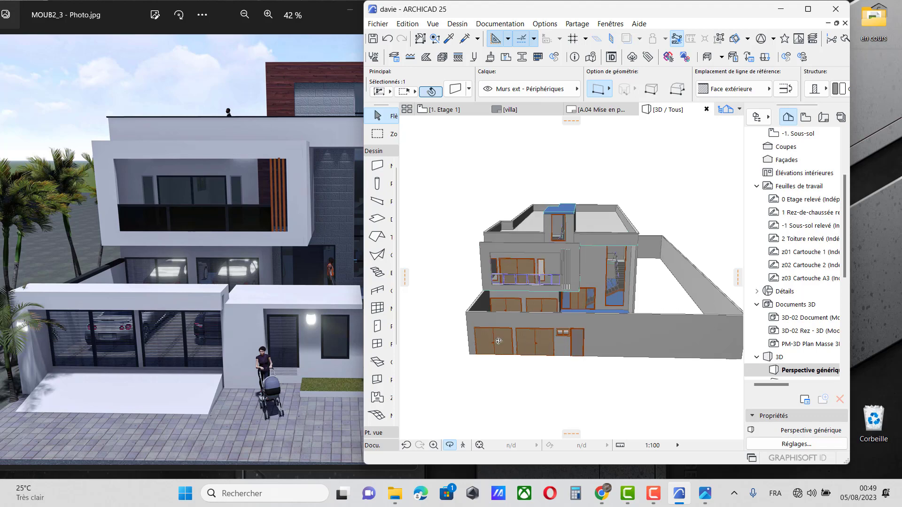
{"action": "scroll", "coordinate": [524, 286], "scroll_direction": "down", "scroll_amount": 2}
{"action": "left_click_drag", "start_coordinate": [525, 286], "coordinate": [600, 283]}
{"action": "scroll", "coordinate": [536, 325], "scroll_direction": "down", "scroll_amount": 3}
{"action": "left_click_drag", "start_coordinate": [486, 325], "coordinate": [551, 344]}
{"action": "scroll", "coordinate": [539, 328], "scroll_direction": "up", "scroll_amount": 4}
{"action": "scroll", "coordinate": [539, 328], "scroll_direction": "down", "scroll_amount": 2}
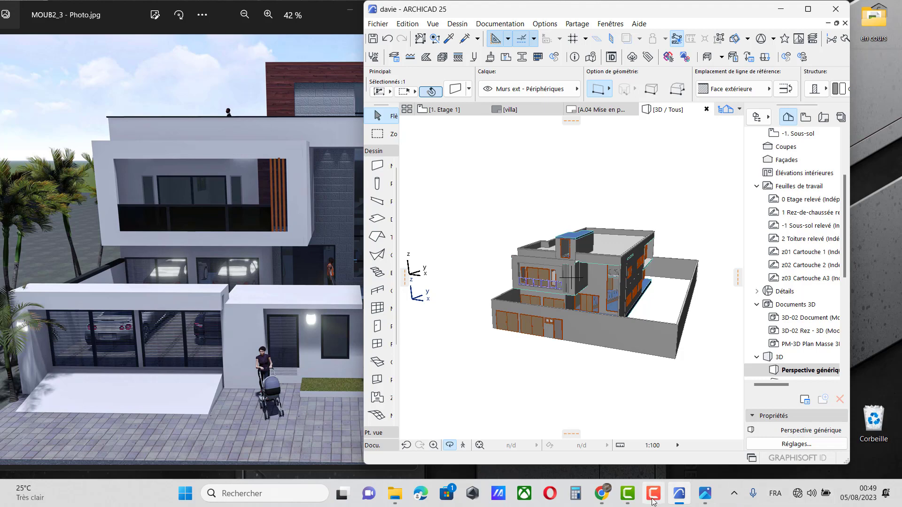
{"action": "mouse_move", "coordinate": [651, 490]}
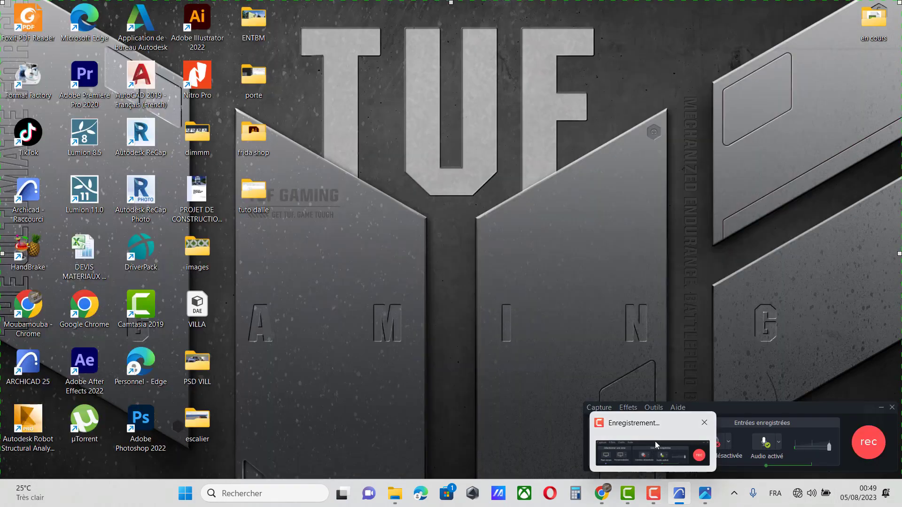
{"action": "left_click", "coordinate": [656, 445]}
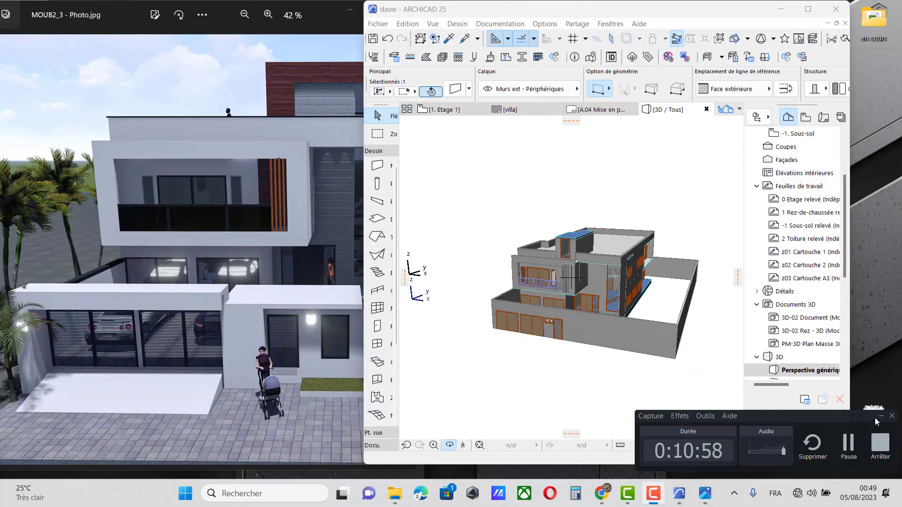
{"action": "left_click", "coordinate": [880, 417]}
On the 0. Rez-de-chaussée plan, draw three exterior walls around the small rectangular outline at the front corner beside the garage door
{"action": "scroll", "coordinate": [446, 303], "scroll_direction": "up", "scroll_amount": 5}
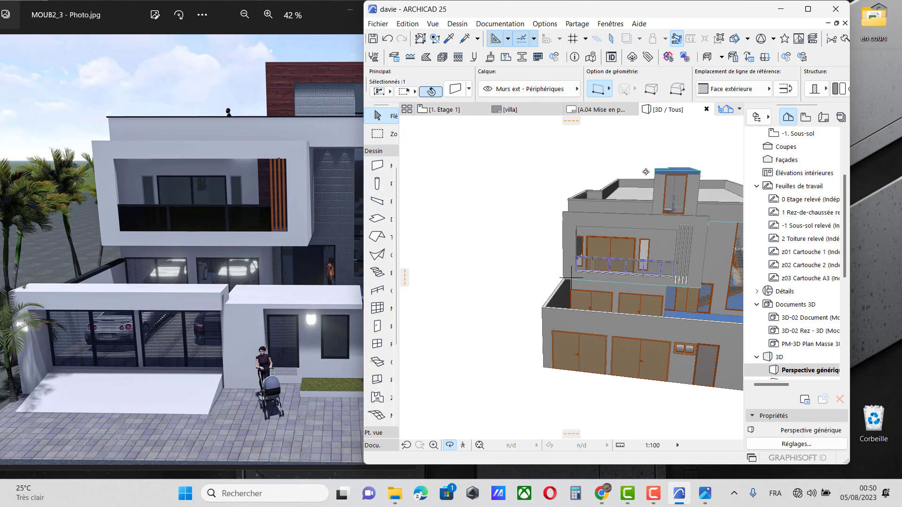
{"action": "left_click", "coordinate": [814, 10]}
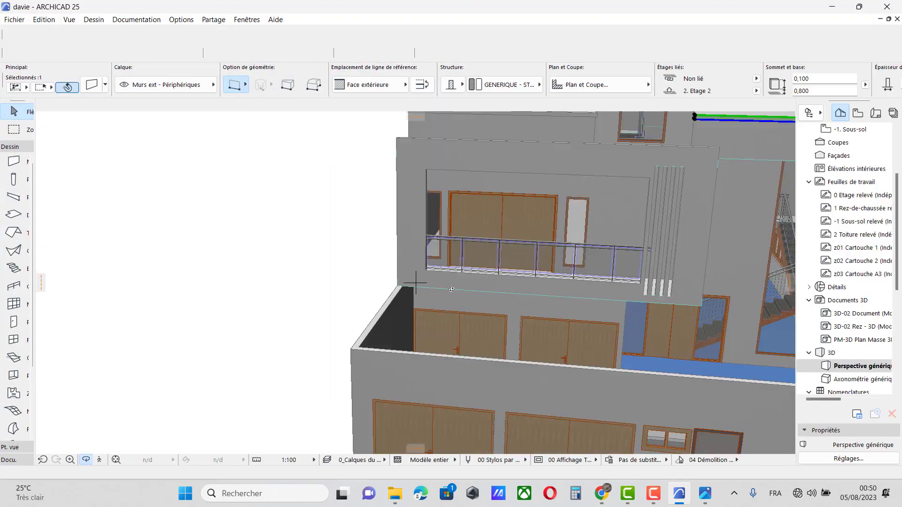
{"action": "left_click", "coordinate": [27, 167]}
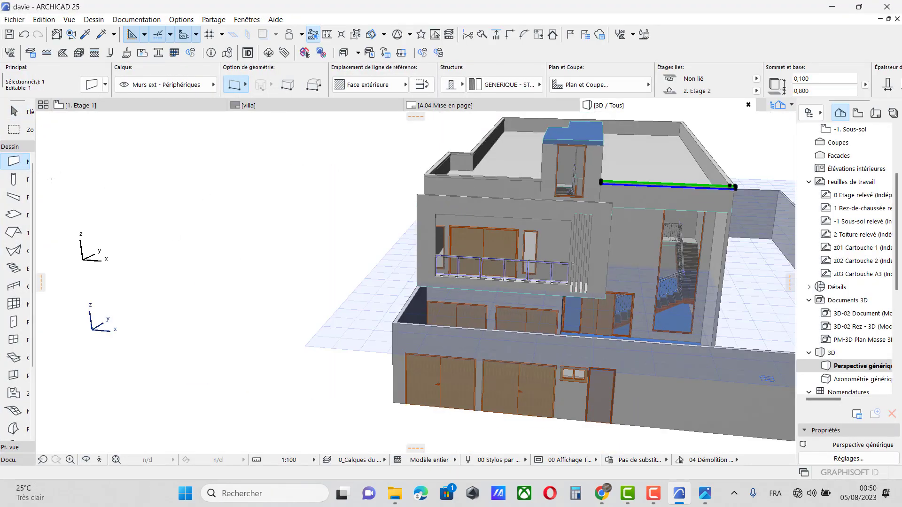
{"action": "scroll", "coordinate": [836, 198], "scroll_direction": "up", "scroll_amount": 3}
{"action": "double_click", "coordinate": [862, 209]}
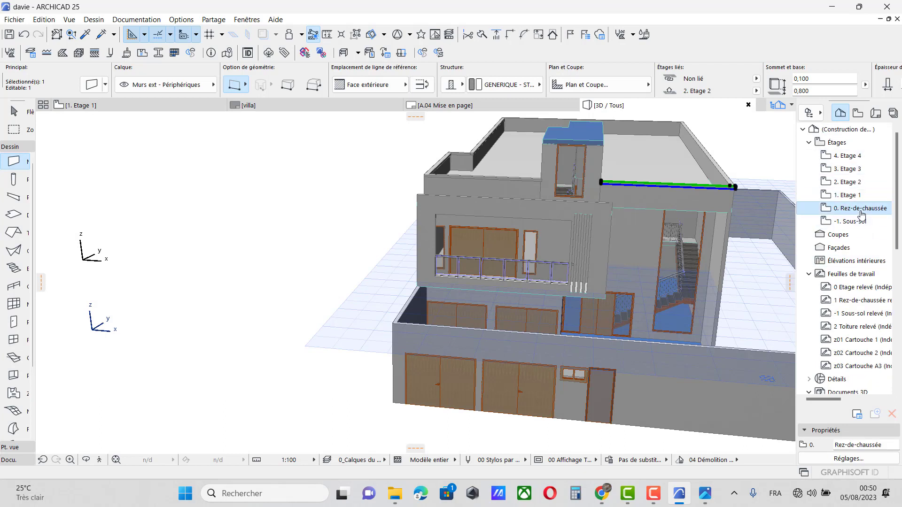
{"action": "scroll", "coordinate": [423, 282], "scroll_direction": "up", "scroll_amount": 5}
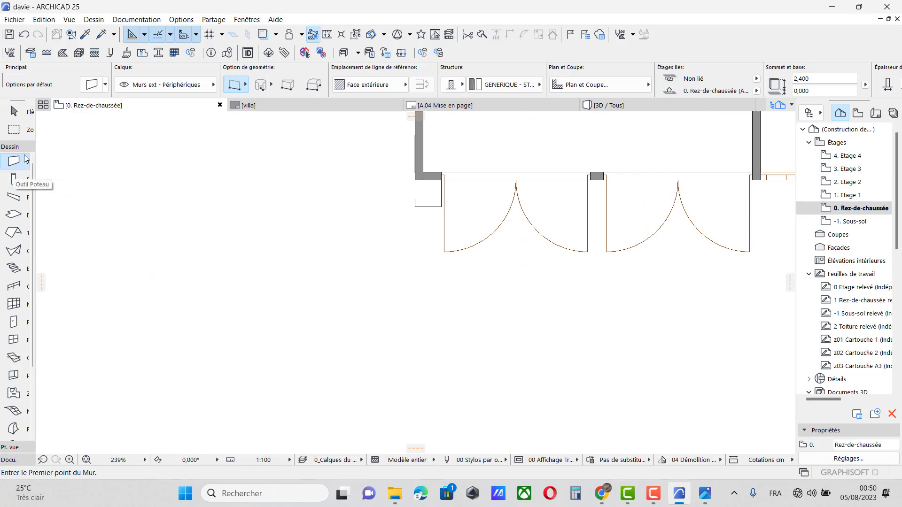
{"action": "scroll", "coordinate": [425, 190], "scroll_direction": "up", "scroll_amount": 6}
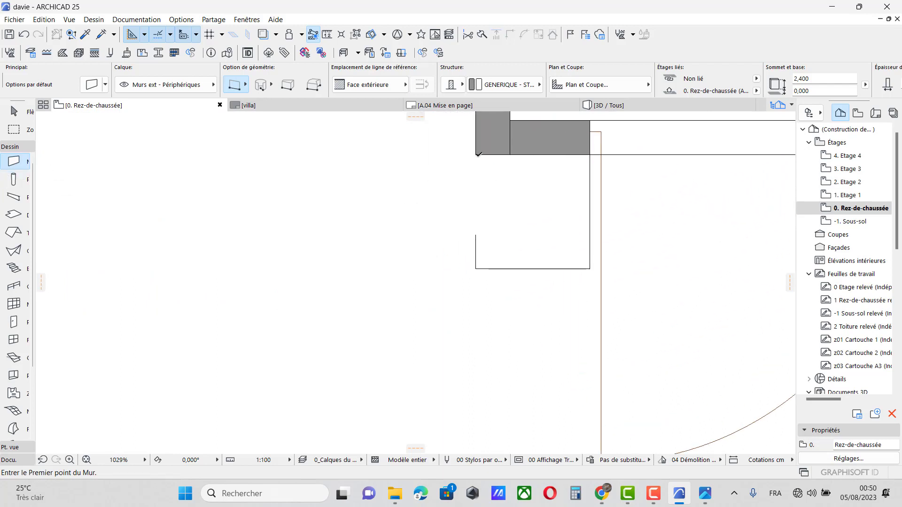
{"action": "left_click", "coordinate": [477, 155]}
{"action": "left_click", "coordinate": [477, 268]}
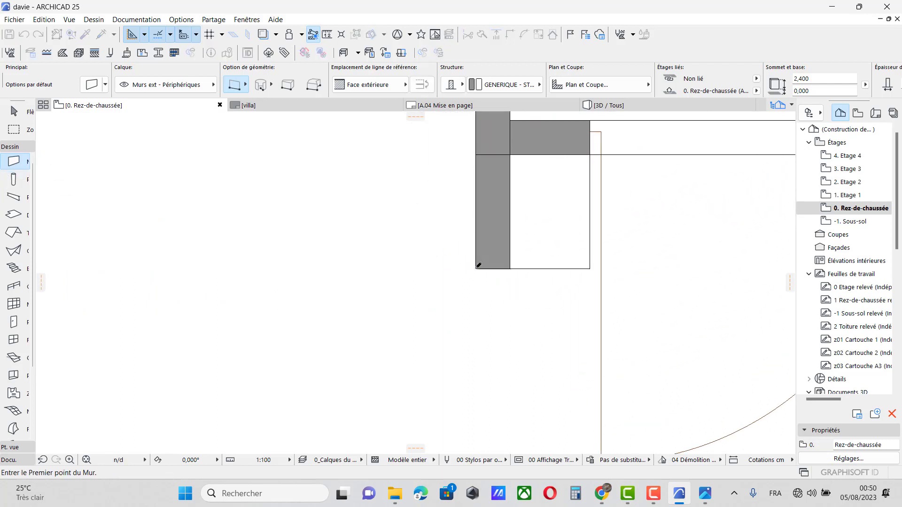
{"action": "left_click", "coordinate": [477, 268]}
{"action": "left_click", "coordinate": [590, 269]}
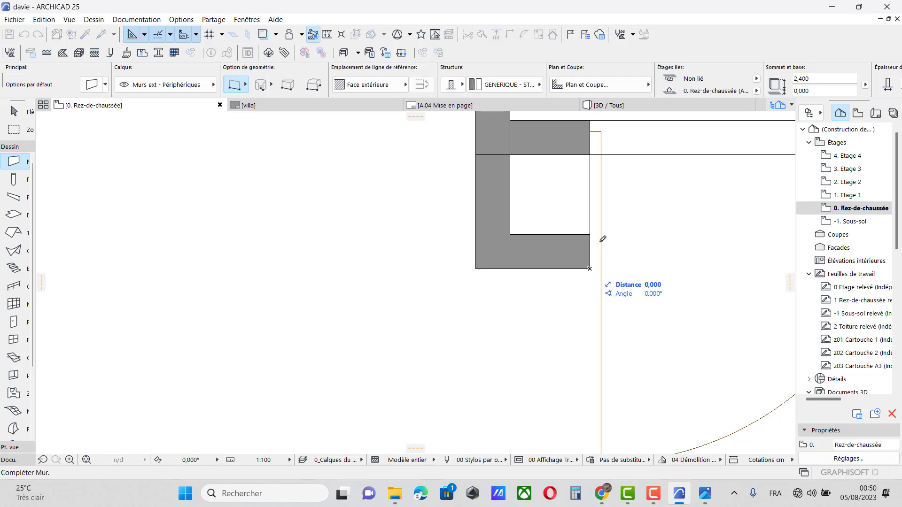
{"action": "left_click", "coordinate": [589, 155]}
{"action": "scroll", "coordinate": [284, 152], "scroll_direction": "down", "scroll_amount": 3}
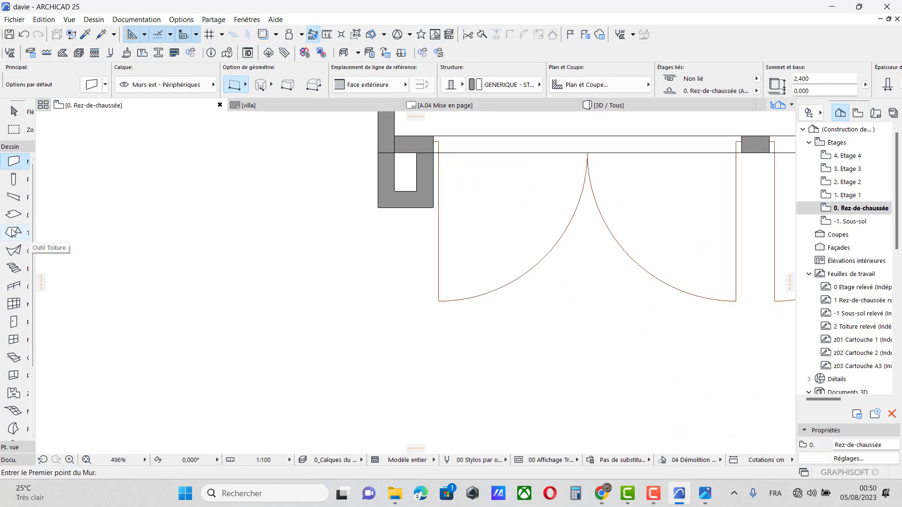
Draw a rectangular slab from the new pier's outer corner across both garage doors to the outer corner of the next side wall
{"action": "left_click", "coordinate": [13, 214]}
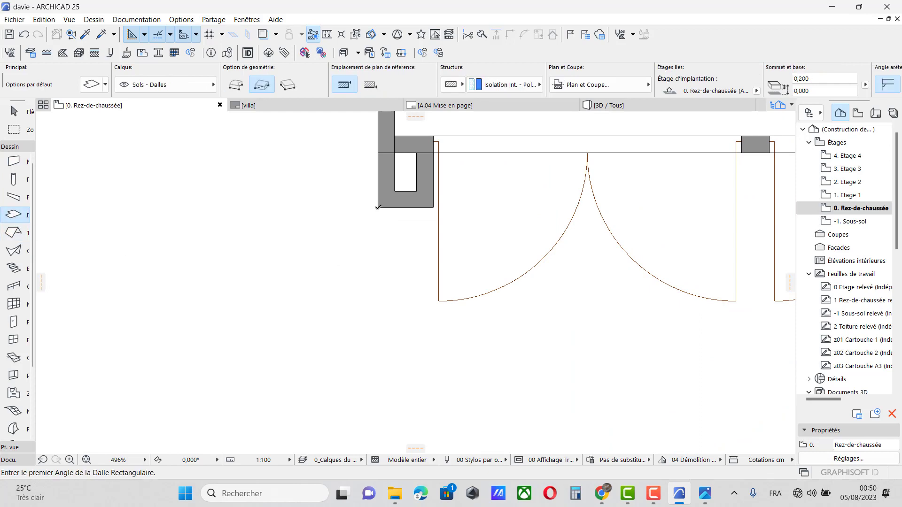
{"action": "left_click", "coordinate": [378, 207]}
{"action": "scroll", "coordinate": [584, 232], "scroll_direction": "down", "scroll_amount": 3}
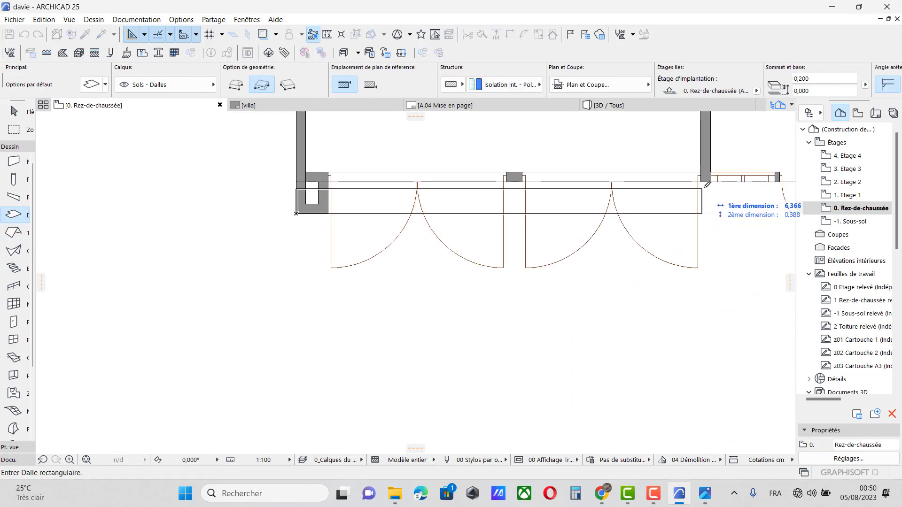
{"action": "left_click", "coordinate": [709, 183]}
Examine the new corner pier and the slab before the garage doors in 3D beside the reference render
{"action": "left_click", "coordinate": [606, 106]}
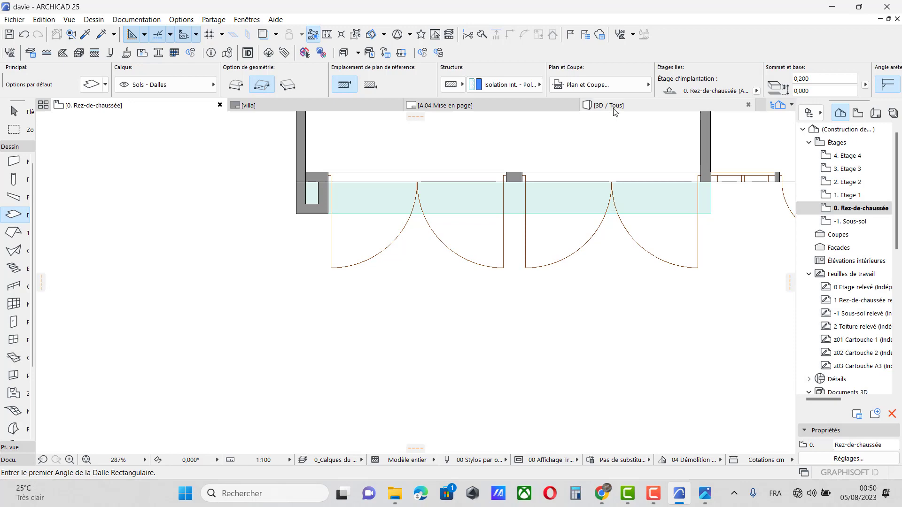
{"action": "scroll", "coordinate": [497, 324], "scroll_direction": "down", "scroll_amount": 2}
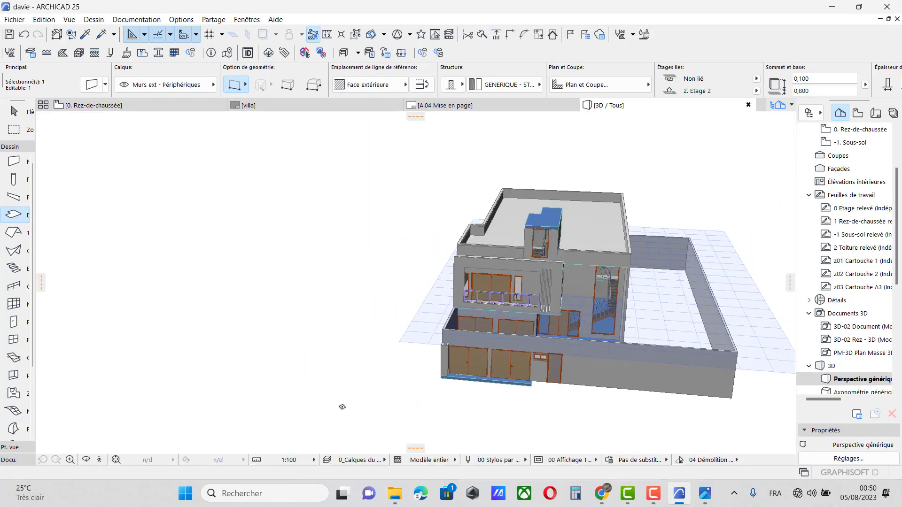
{"action": "left_click", "coordinate": [89, 460]}
{"action": "left_click_drag", "start_coordinate": [249, 363], "coordinate": [298, 362]}
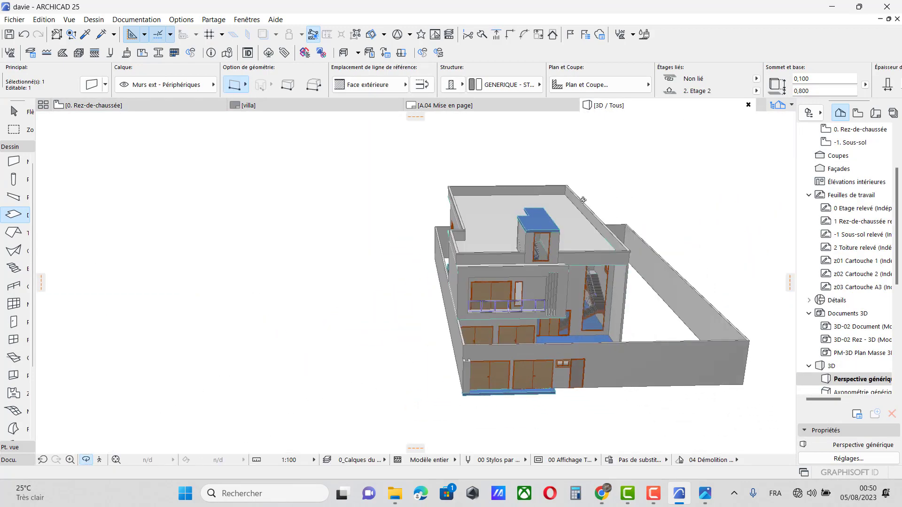
{"action": "left_click", "coordinate": [859, 7]}
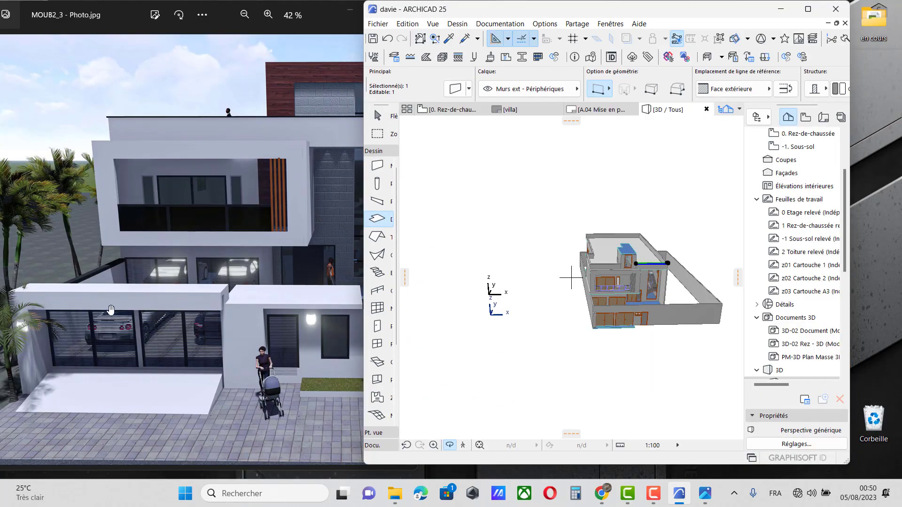
{"action": "scroll", "coordinate": [639, 322], "scroll_direction": "up", "scroll_amount": 7}
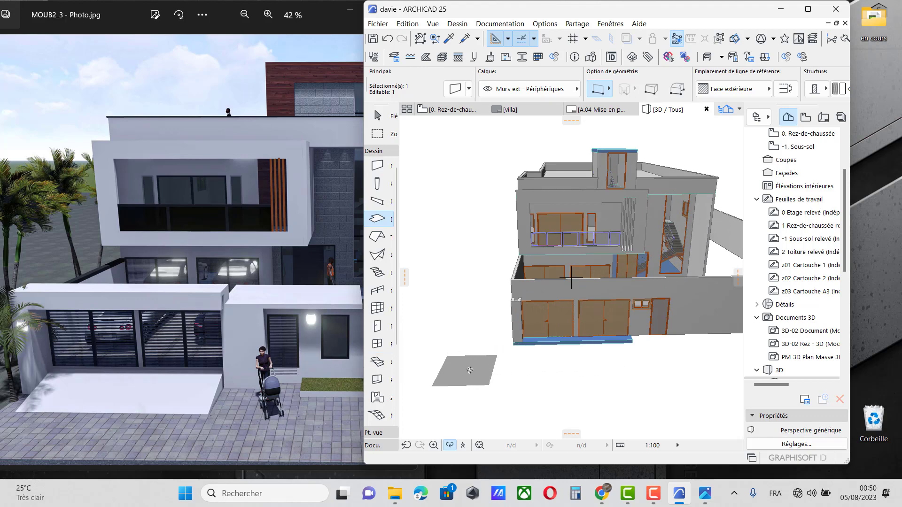
{"action": "left_click_drag", "start_coordinate": [491, 375], "coordinate": [618, 371]}
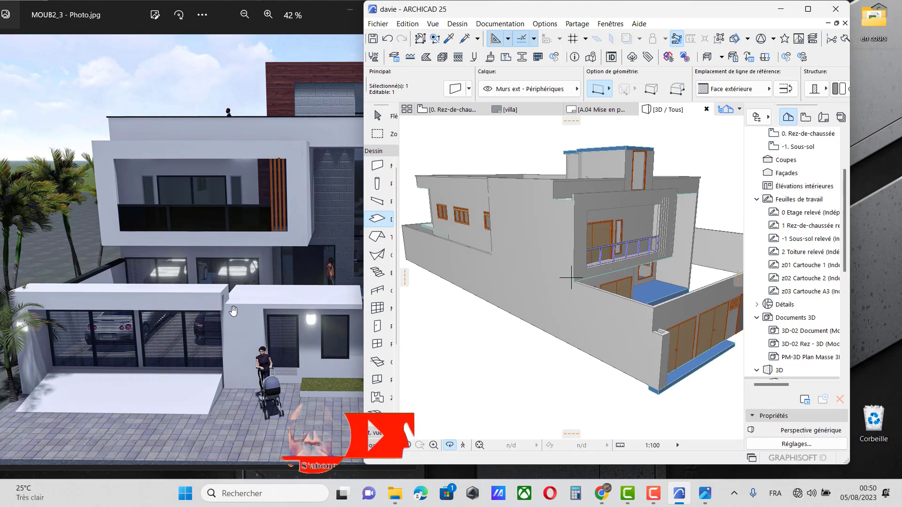
Study the garage entrance frame and boundary wall in the reference render and compare them with the model's street front
{"action": "left_click", "coordinate": [223, 322]}
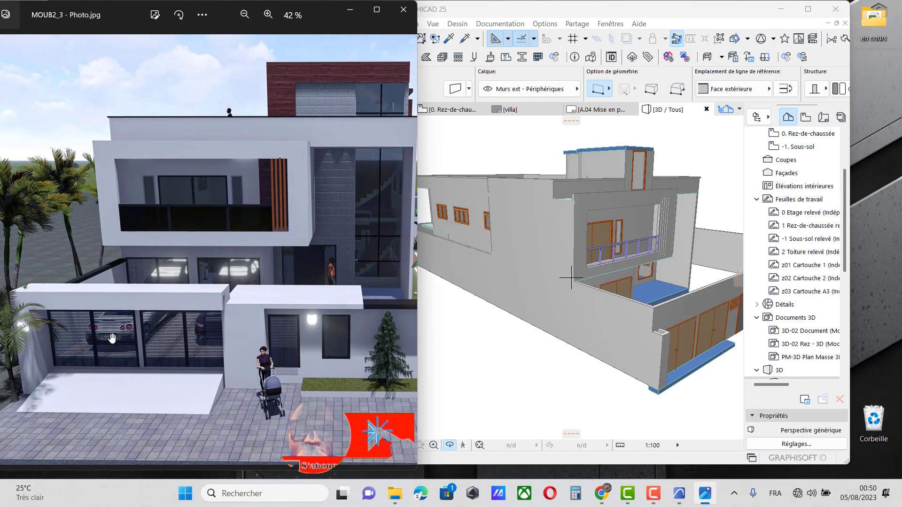
{"action": "scroll", "coordinate": [207, 329], "scroll_direction": "down", "scroll_amount": 3}
{"action": "scroll", "coordinate": [186, 334], "scroll_direction": "up", "scroll_amount": 1}
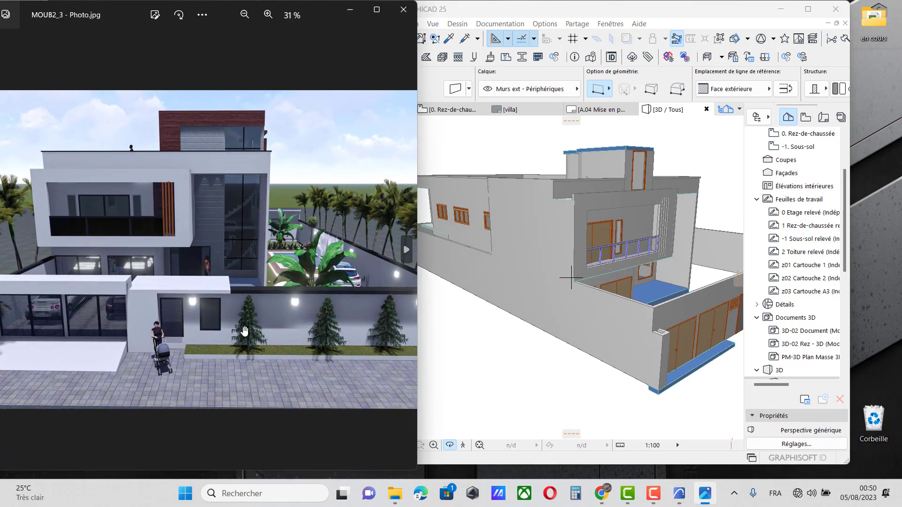
{"action": "scroll", "coordinate": [263, 325], "scroll_direction": "down", "scroll_amount": 2}
{"action": "scroll", "coordinate": [262, 323], "scroll_direction": "up", "scroll_amount": 2}
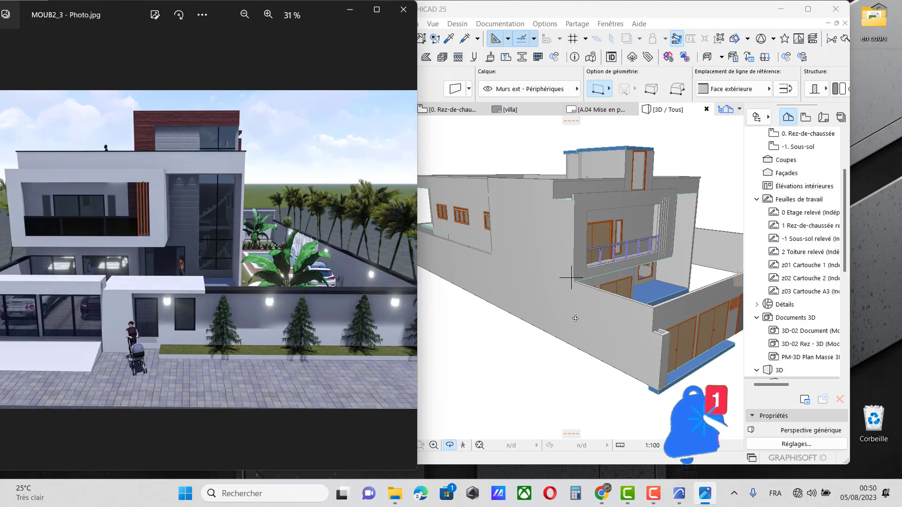
{"action": "left_click", "coordinate": [606, 340]}
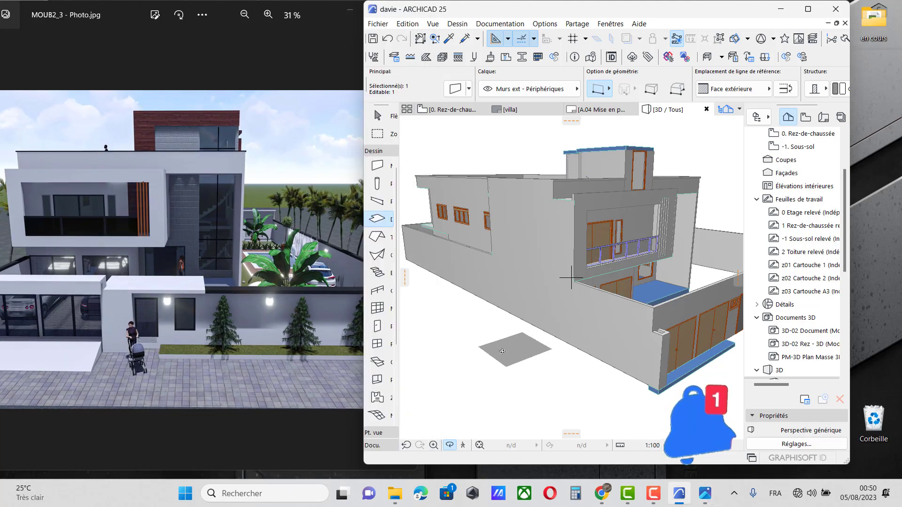
{"action": "scroll", "coordinate": [496, 349], "scroll_direction": "down", "scroll_amount": 2}
{"action": "left_click_drag", "start_coordinate": [613, 351], "coordinate": [592, 353]}
{"action": "left_click_drag", "start_coordinate": [63, 288], "coordinate": [178, 281]}
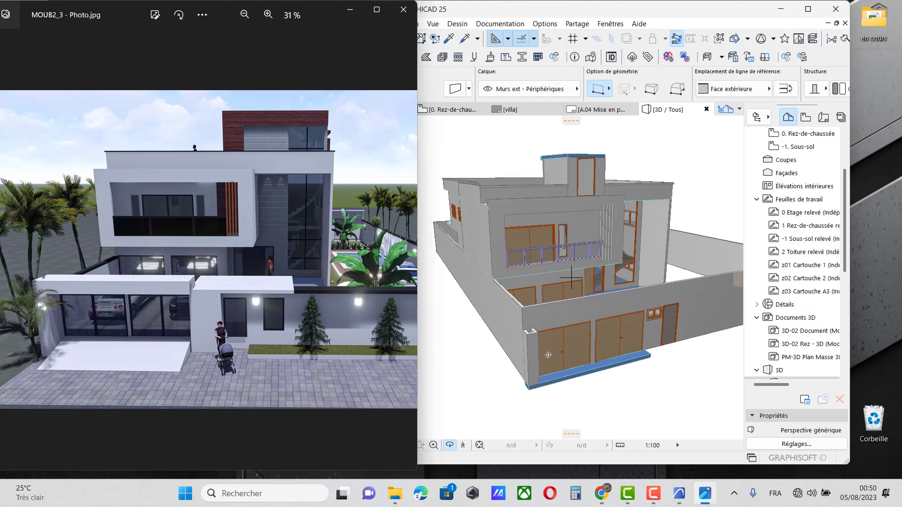
{"action": "scroll", "coordinate": [548, 355], "scroll_direction": "up", "scroll_amount": 1}
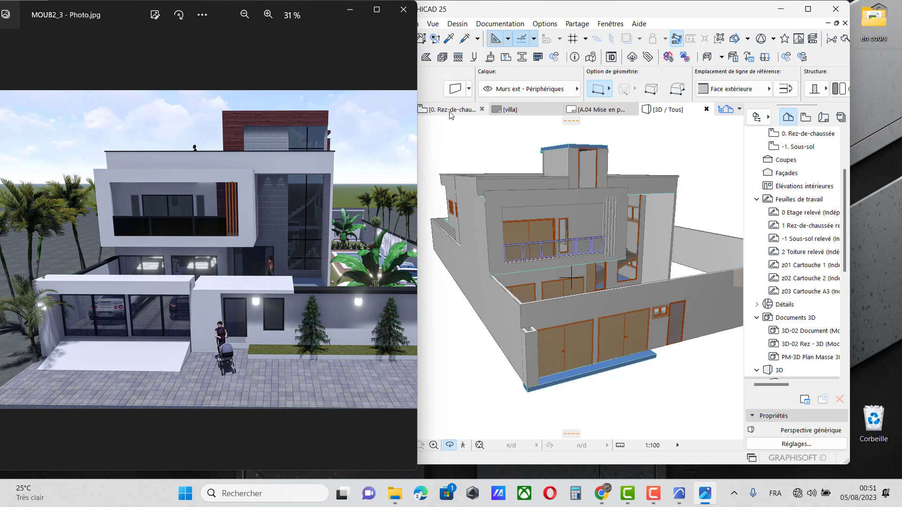
Copy the front wall of the corner pier 2.400 m straight up so the copy stands on top of the pier
{"action": "left_click", "coordinate": [809, 10]}
{"action": "left_click", "coordinate": [21, 113]}
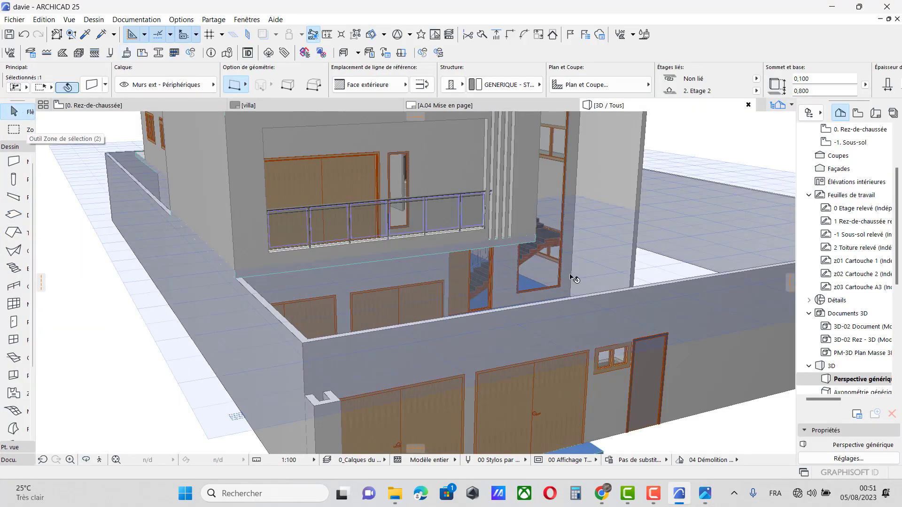
{"action": "scroll", "coordinate": [572, 276], "scroll_direction": "down", "scroll_amount": 3}
{"action": "scroll", "coordinate": [471, 413], "scroll_direction": "up", "scroll_amount": 4}
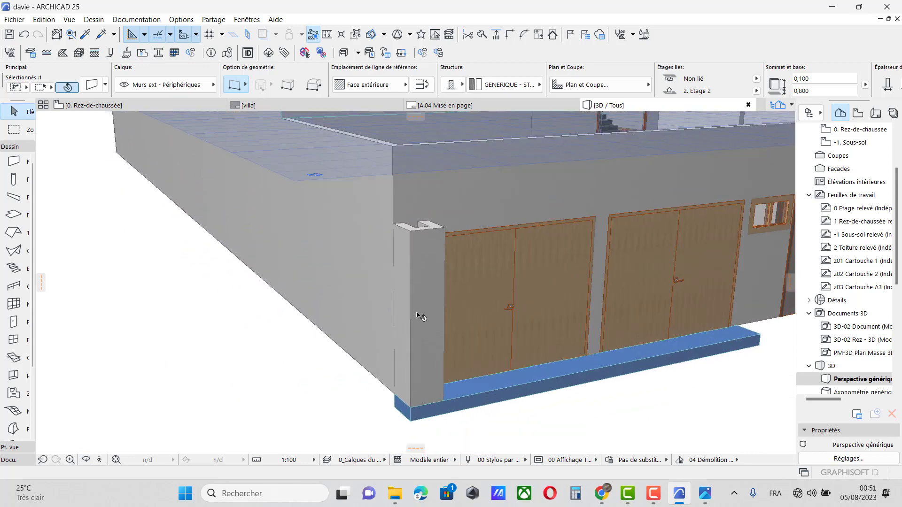
{"action": "left_click", "coordinate": [420, 315]}
{"action": "left_click", "coordinate": [429, 324]}
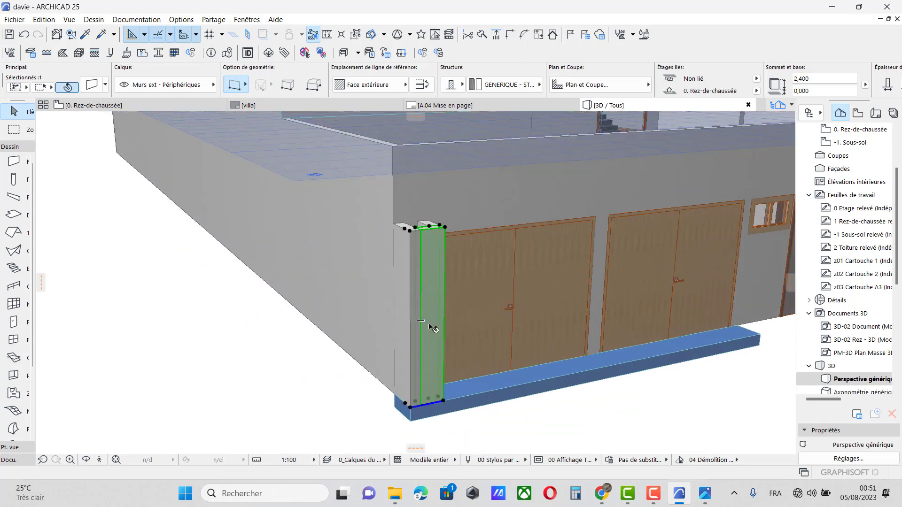
{"action": "right_click", "coordinate": [429, 324]}
{"action": "mouse_move", "coordinate": [581, 124]}
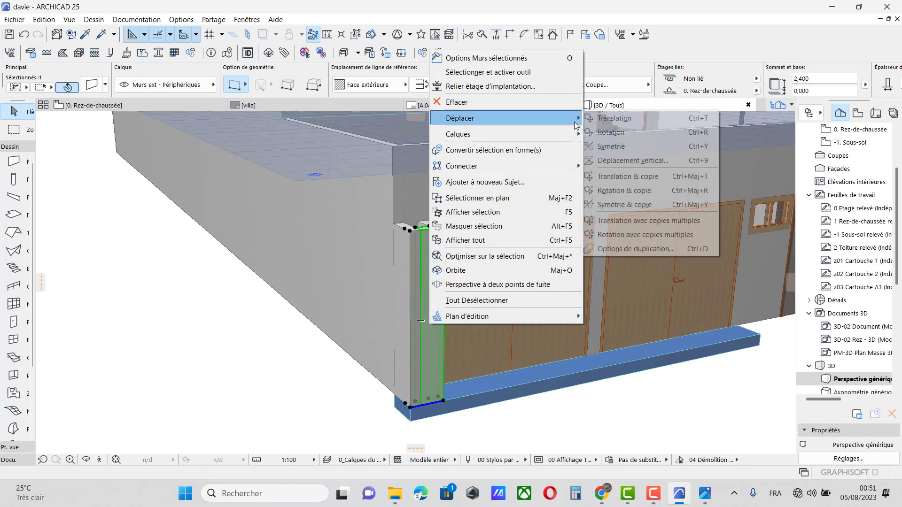
{"action": "left_click", "coordinate": [620, 176]}
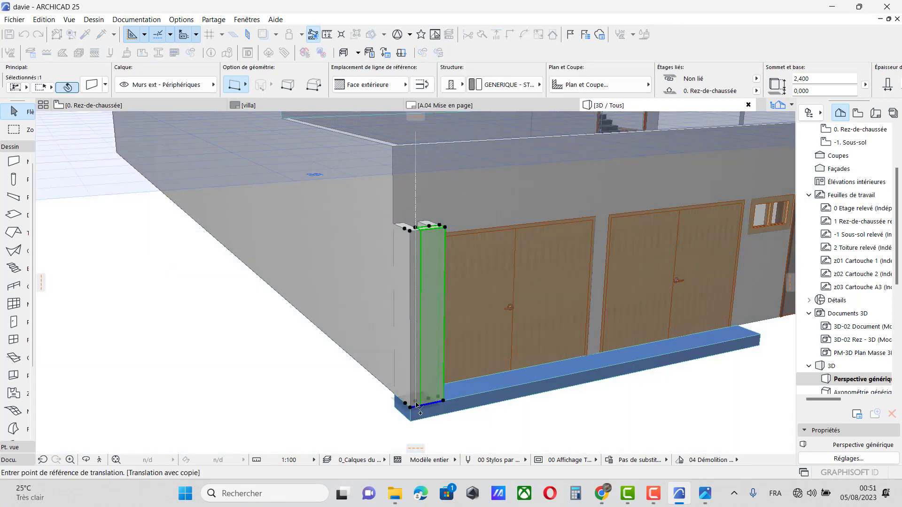
{"action": "left_click", "coordinate": [410, 406]}
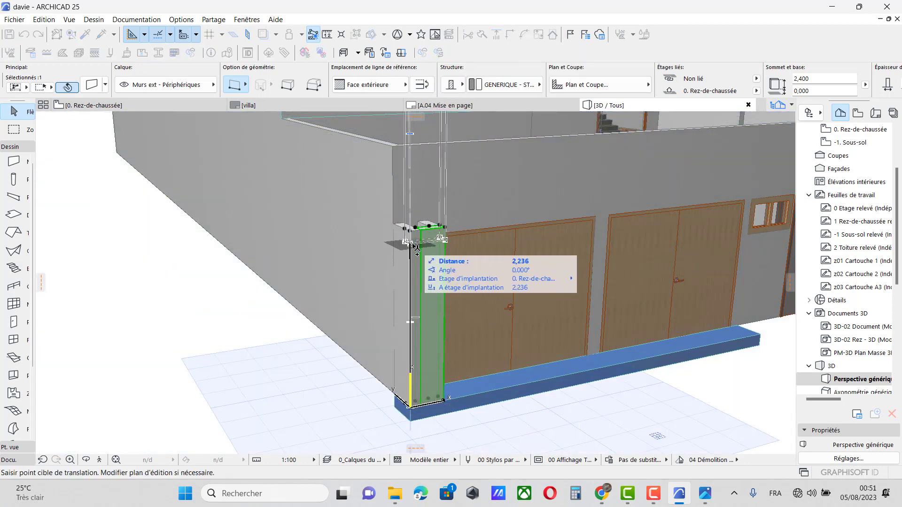
{"action": "scroll", "coordinate": [413, 237], "scroll_direction": "up", "scroll_amount": 2}
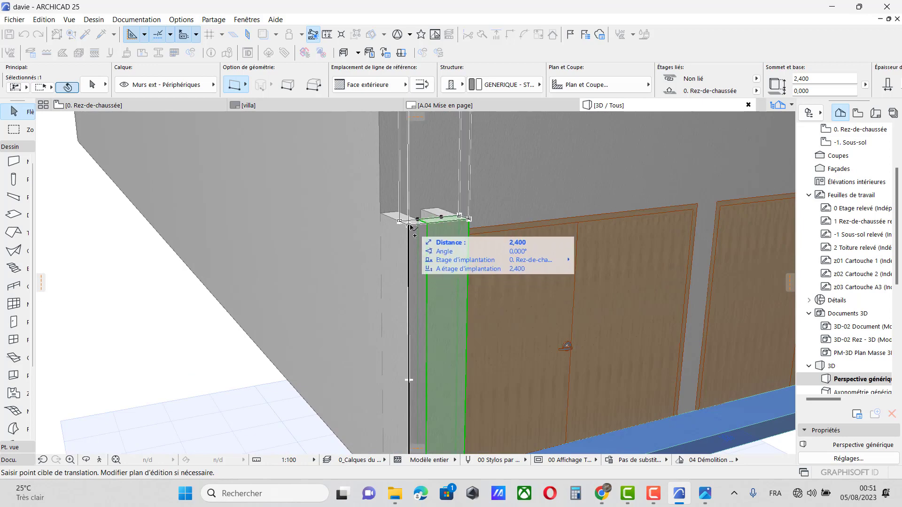
{"action": "left_click", "coordinate": [410, 226]}
{"action": "scroll", "coordinate": [389, 366], "scroll_direction": "down", "scroll_amount": 5}
{"action": "scroll", "coordinate": [343, 318], "scroll_direction": "down", "scroll_amount": 2}
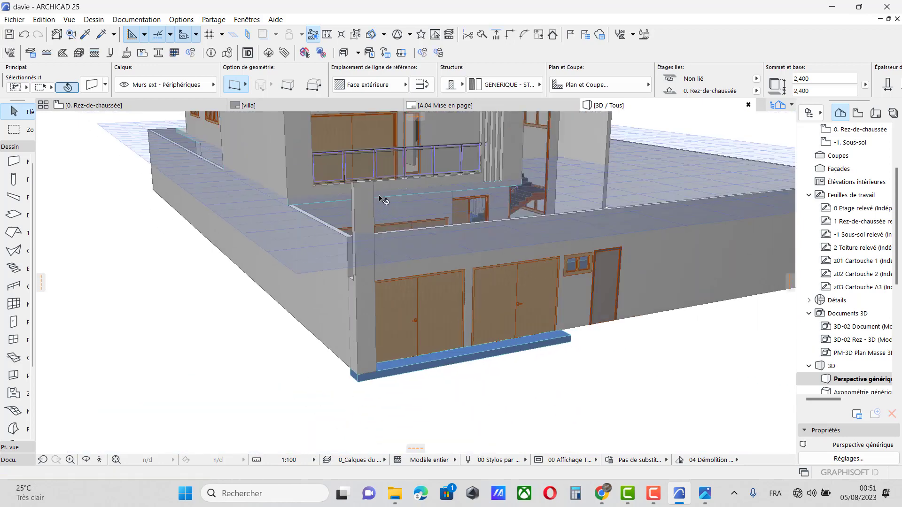
Lower the top of the copied wall above the pier to a height of about 0.459 m
{"action": "left_click", "coordinate": [375, 182]}
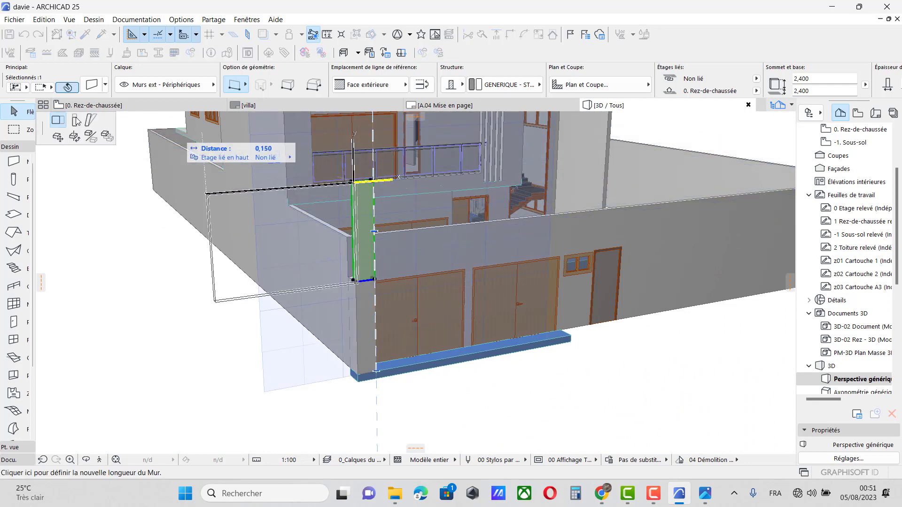
{"action": "scroll", "coordinate": [372, 233], "scroll_direction": "up", "scroll_amount": 3}
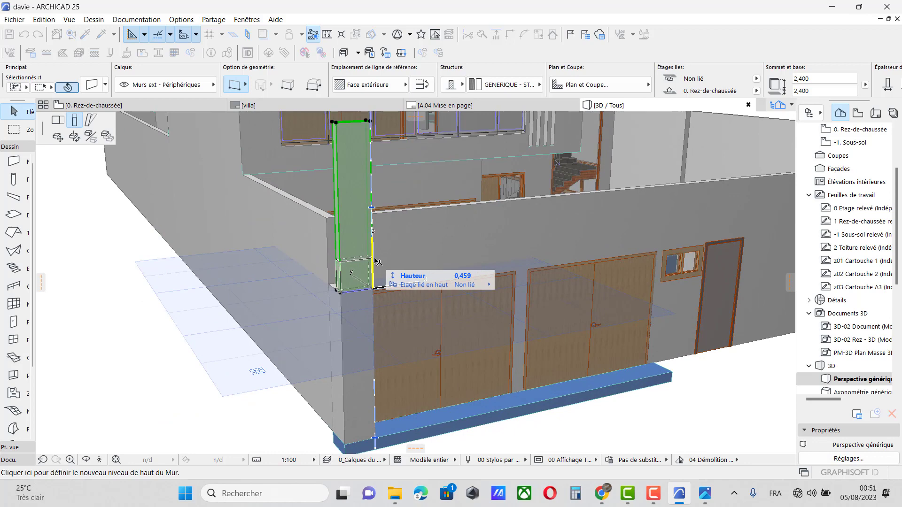
{"action": "left_click", "coordinate": [374, 260]}
{"action": "scroll", "coordinate": [388, 313], "scroll_direction": "down", "scroll_amount": 1}
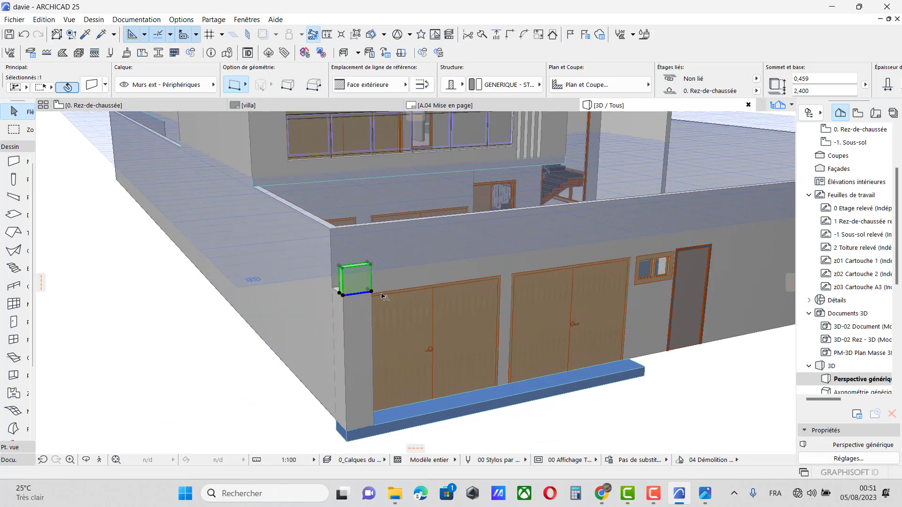
Lengthen the short wall above the pier across both garage doors, ending at the small window, following the reference render
{"action": "left_click", "coordinate": [706, 498]}
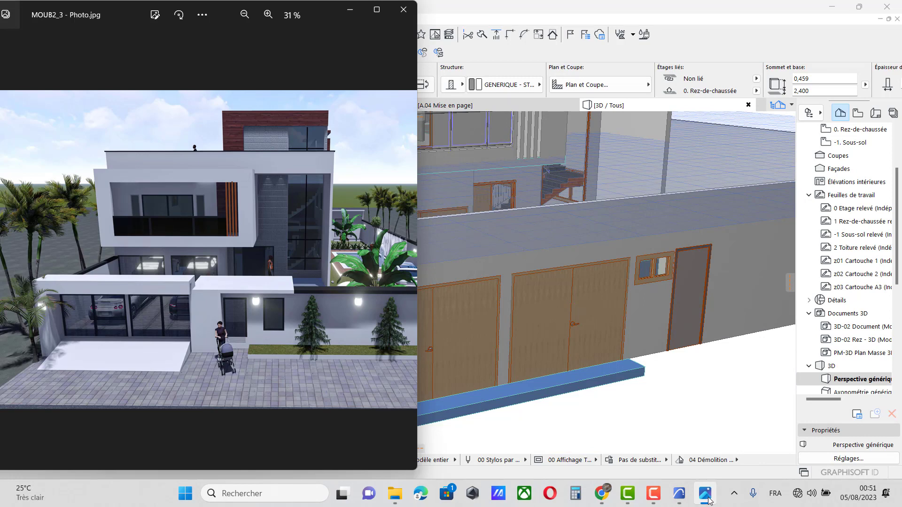
{"action": "left_click", "coordinate": [706, 498]}
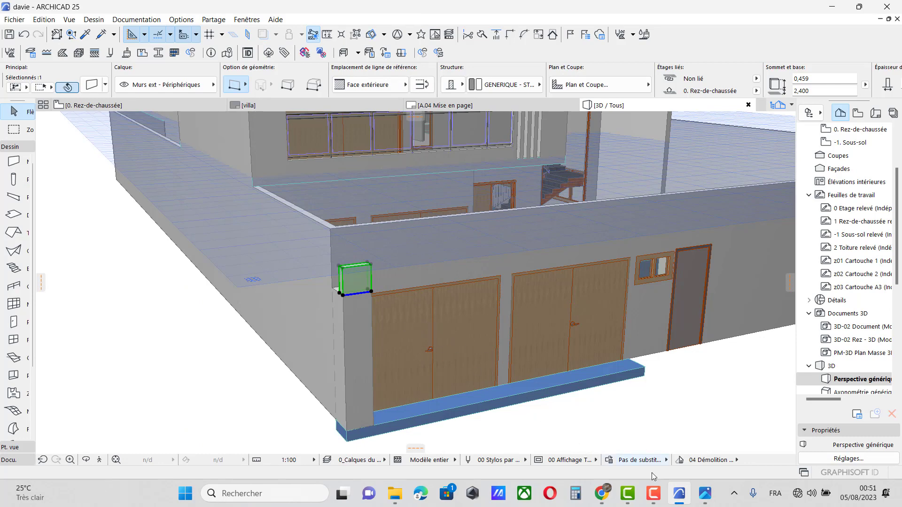
{"action": "left_click", "coordinate": [706, 495]}
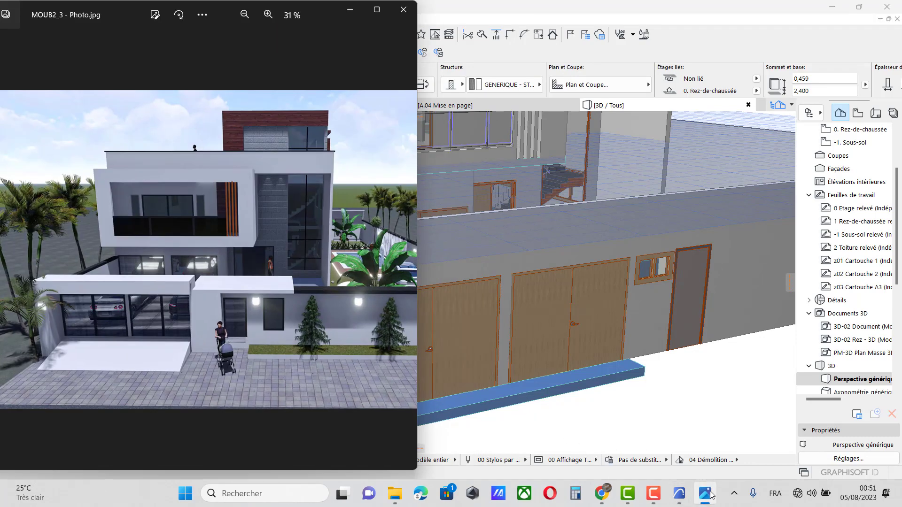
{"action": "left_click", "coordinate": [710, 495]}
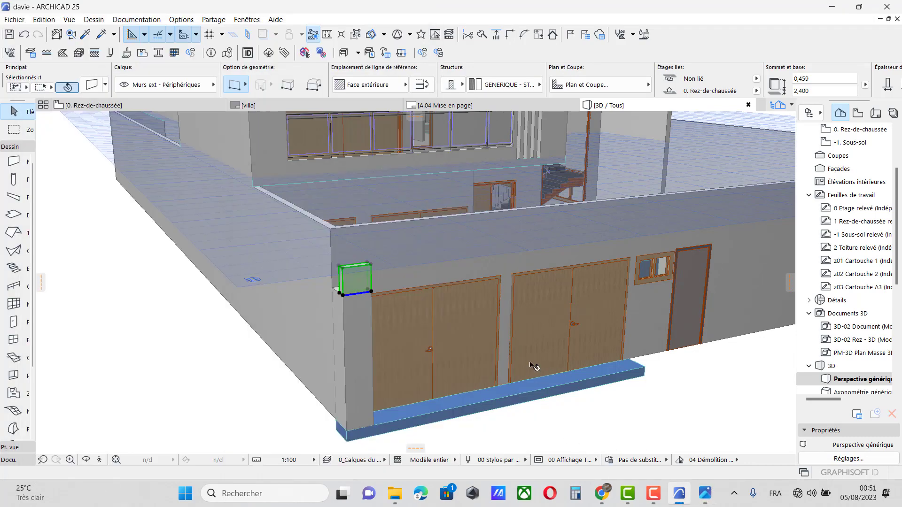
{"action": "left_click", "coordinate": [372, 293]}
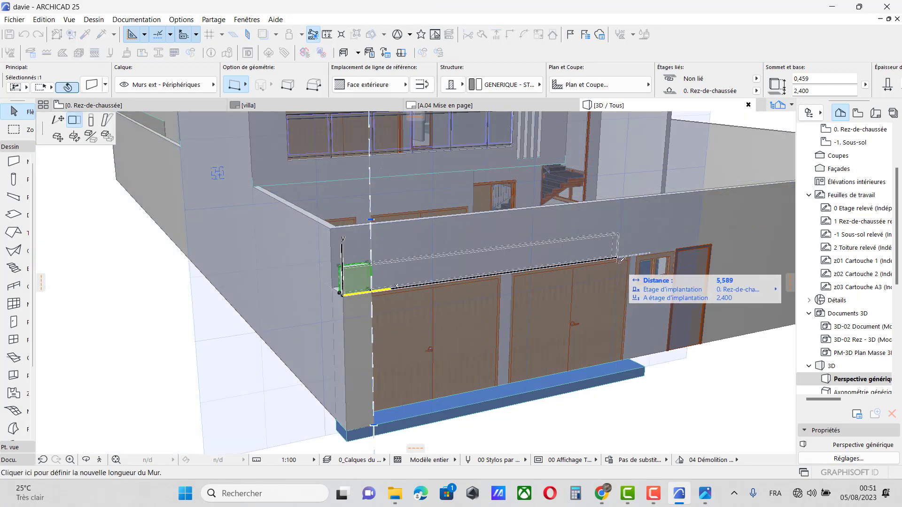
{"action": "left_click", "coordinate": [648, 253]}
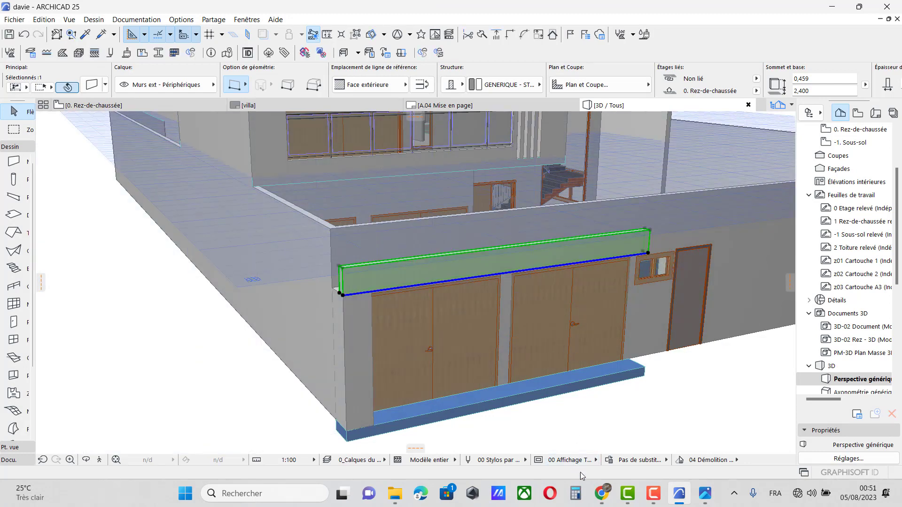
Examine the garage frame's top in the reference render and compare it with the model's new lintel from the front and side
{"action": "left_click", "coordinate": [705, 494]}
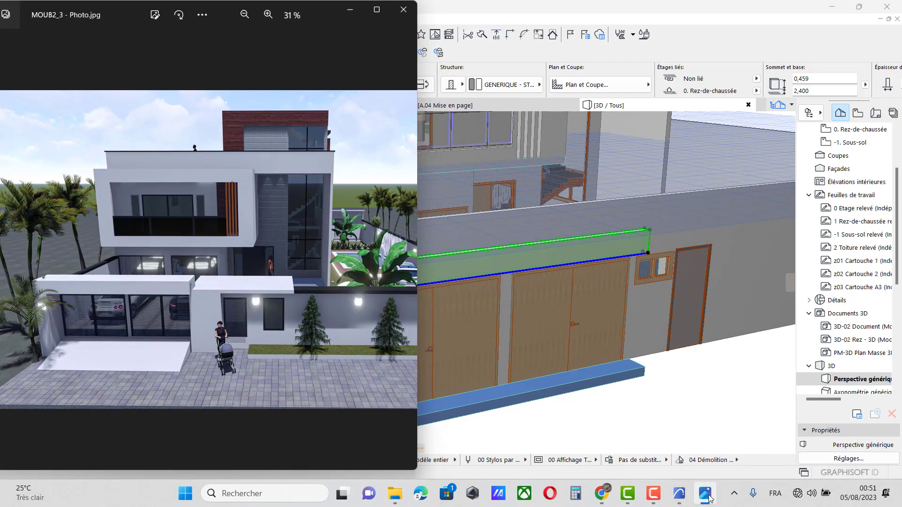
{"action": "left_click", "coordinate": [706, 493]}
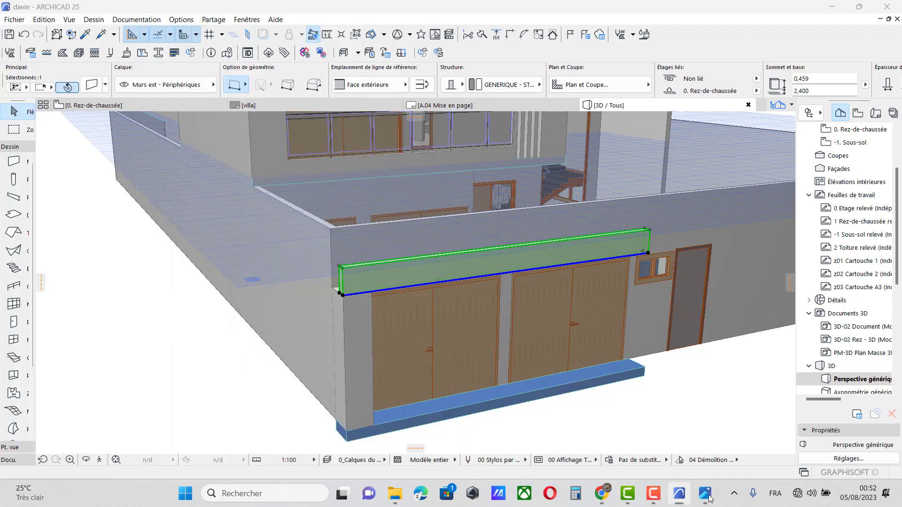
{"action": "left_click", "coordinate": [705, 493]}
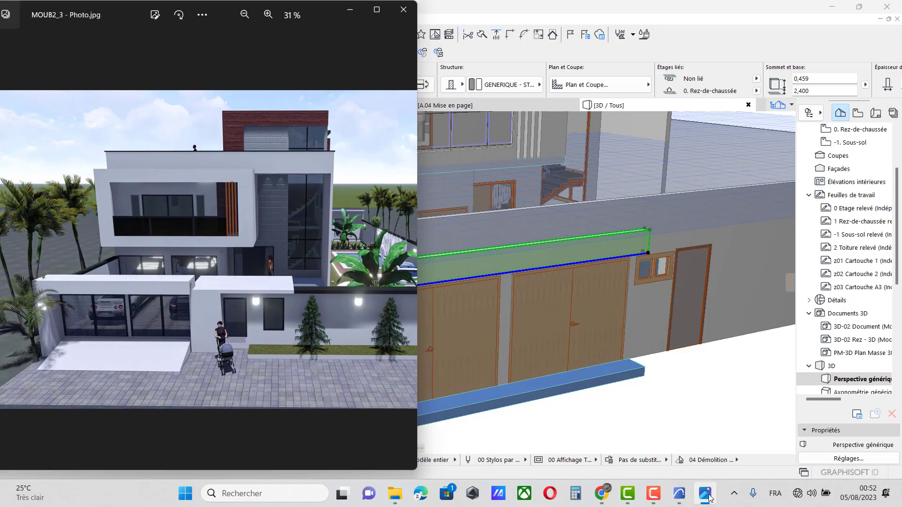
{"action": "scroll", "coordinate": [236, 348], "scroll_direction": "up", "scroll_amount": 5}
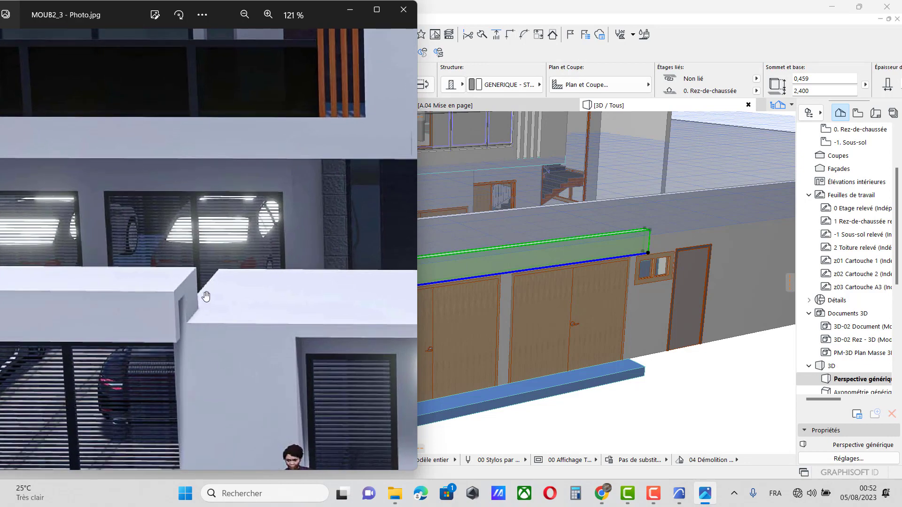
{"action": "scroll", "coordinate": [221, 304], "scroll_direction": "down", "scroll_amount": 5}
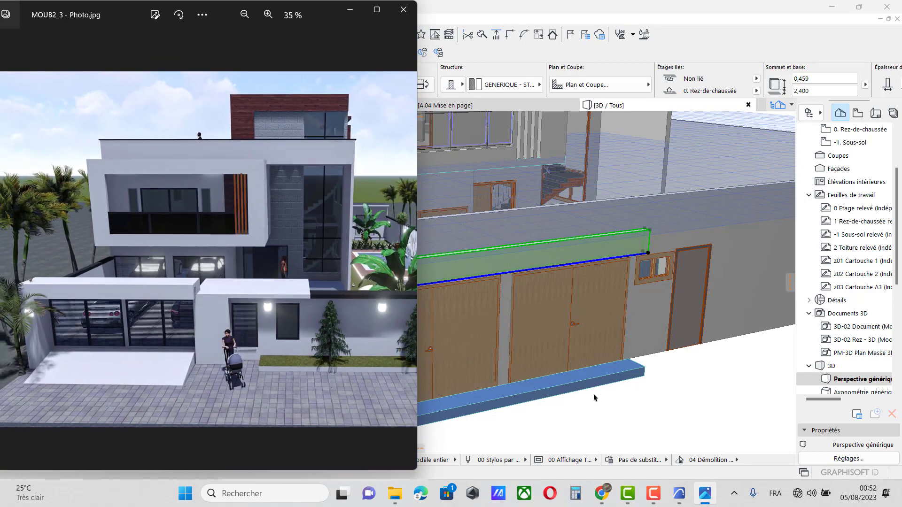
{"action": "left_click", "coordinate": [674, 412]}
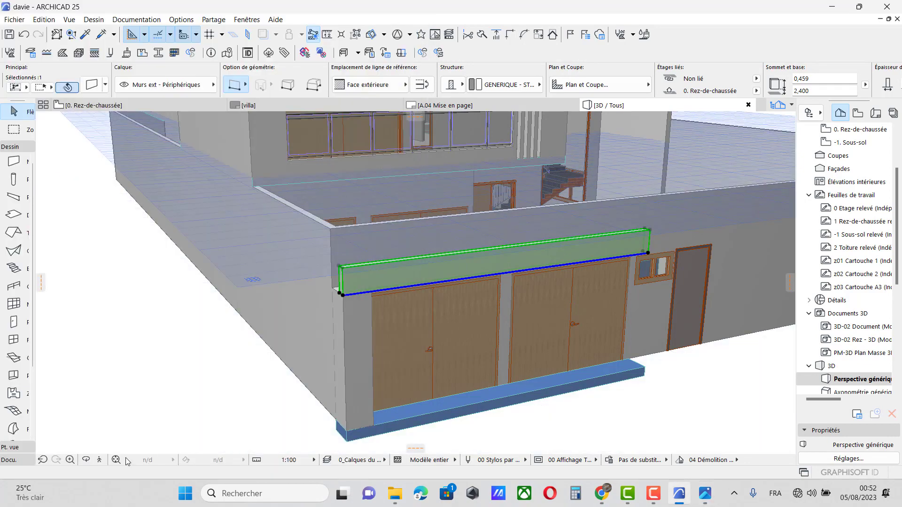
{"action": "left_click", "coordinate": [88, 458]}
{"action": "left_click_drag", "start_coordinate": [493, 371], "coordinate": [331, 375]}
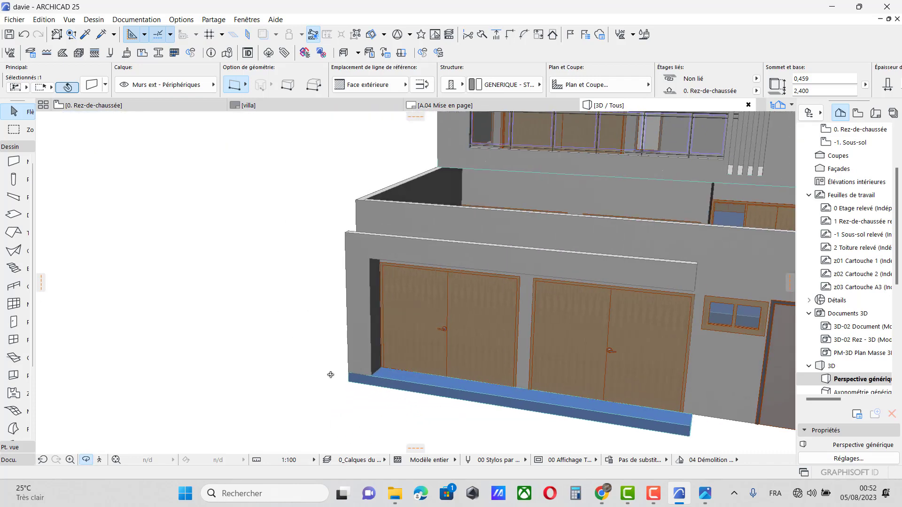
{"action": "scroll", "coordinate": [349, 234], "scroll_direction": "down", "scroll_amount": 3}
{"action": "left_click_drag", "start_coordinate": [255, 230], "coordinate": [479, 274]}
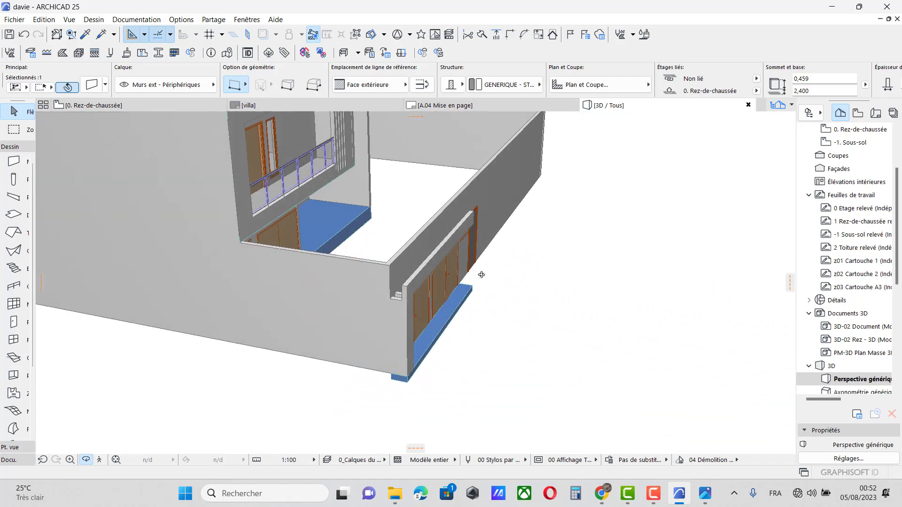
{"action": "left_click", "coordinate": [13, 215]}
{"action": "scroll", "coordinate": [368, 300], "scroll_direction": "up", "scroll_amount": 5}
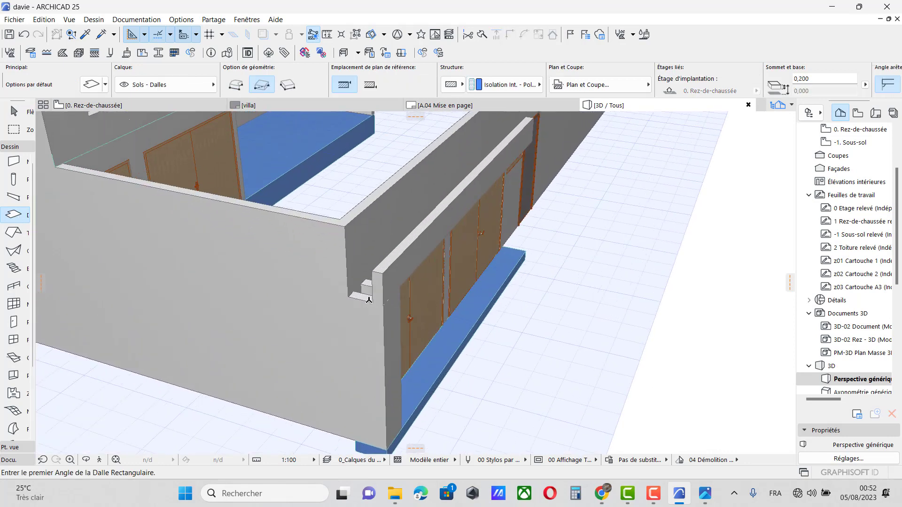
{"action": "scroll", "coordinate": [369, 299], "scroll_direction": "up", "scroll_amount": 1}
{"action": "left_click", "coordinate": [368, 298]}
{"action": "scroll", "coordinate": [374, 355], "scroll_direction": "down", "scroll_amount": 3}
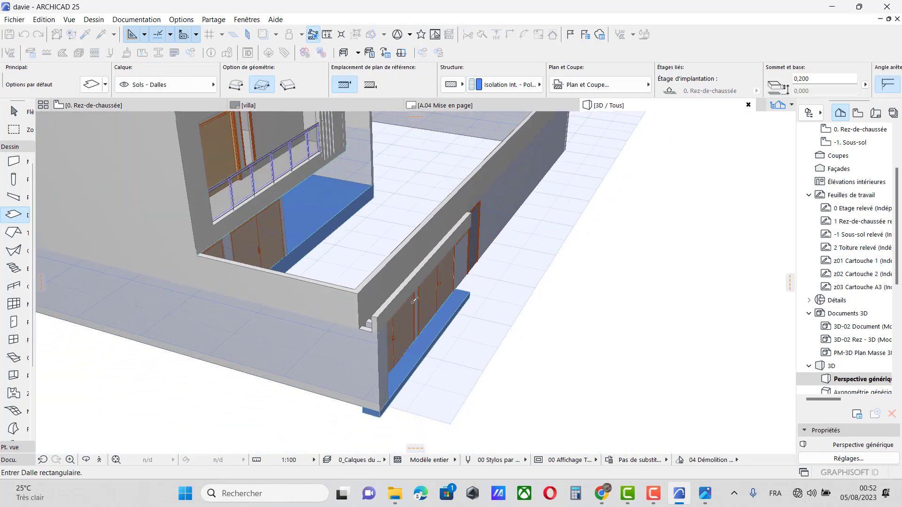
{"action": "right_click", "coordinate": [540, 254]}
{"action": "left_click", "coordinate": [590, 385]}
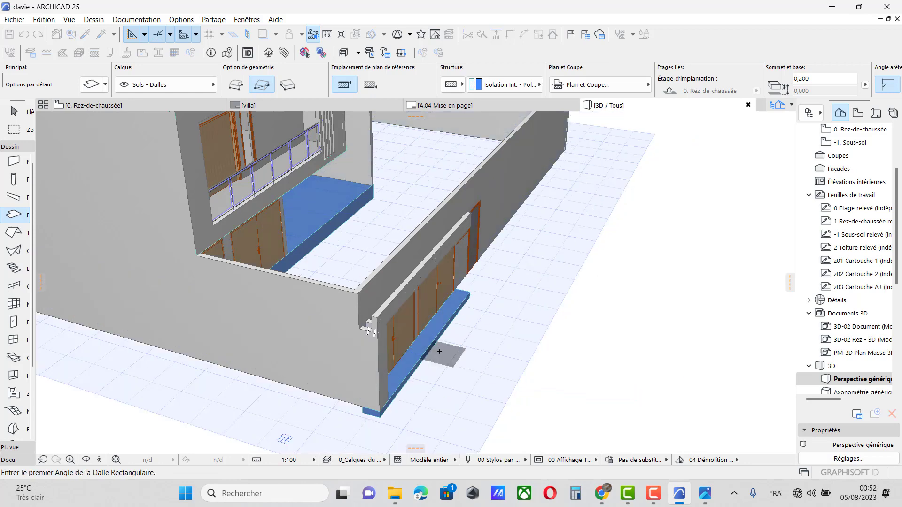
Move the slab at the foot of the garage doors 2.859 m straight up to the top of the lintel wall
{"action": "left_click", "coordinate": [429, 347]}
{"action": "left_click", "coordinate": [470, 291]}
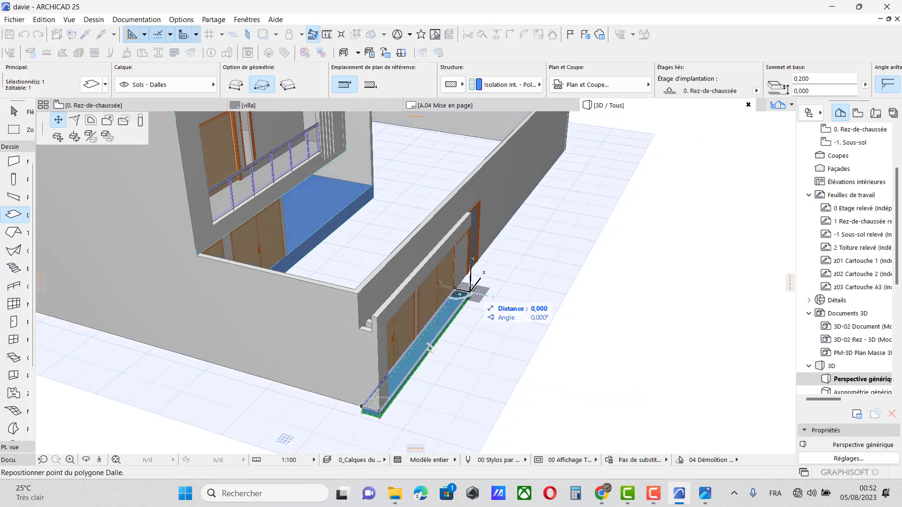
{"action": "left_click", "coordinate": [58, 137]}
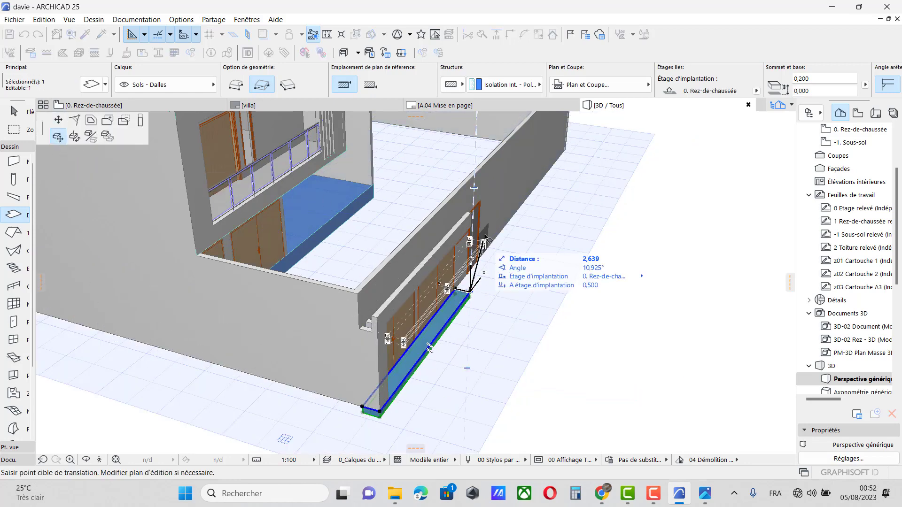
{"action": "scroll", "coordinate": [478, 219], "scroll_direction": "up", "scroll_amount": 4}
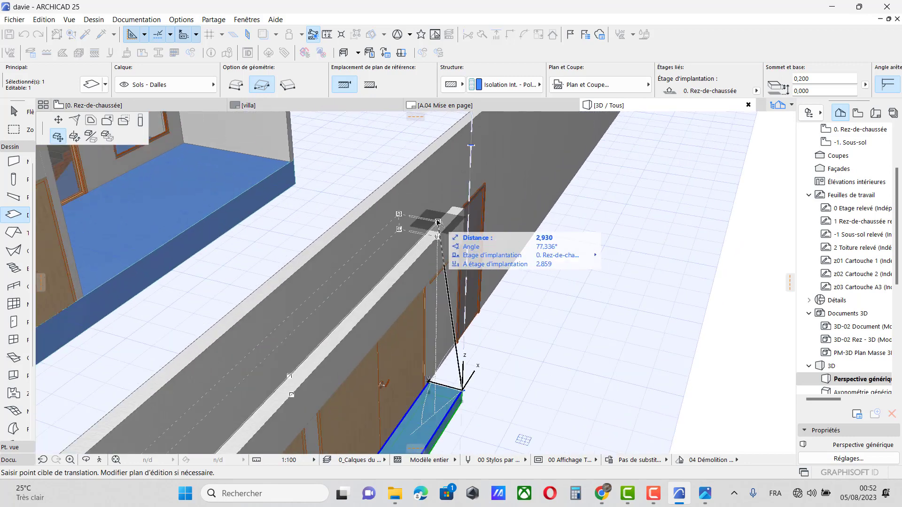
{"action": "scroll", "coordinate": [445, 215], "scroll_direction": "down", "scroll_amount": 1}
{"action": "scroll", "coordinate": [446, 214], "scroll_direction": "down", "scroll_amount": 2}
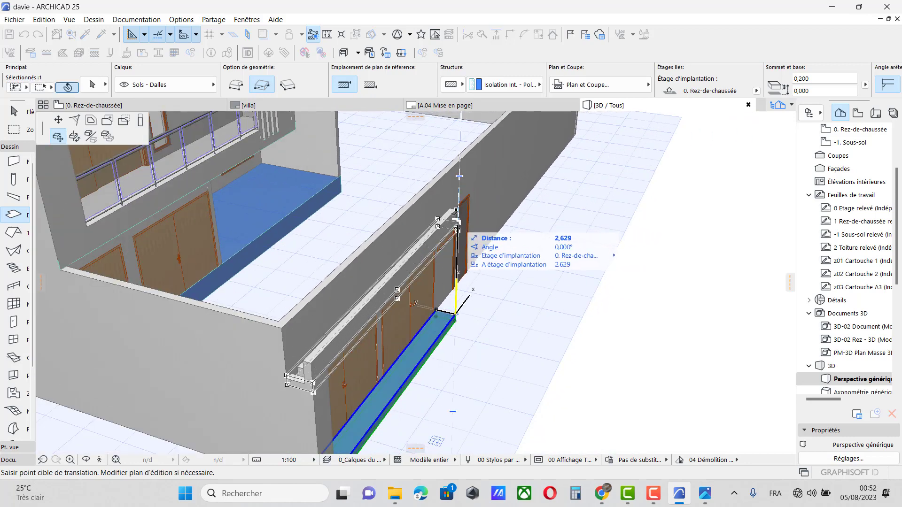
{"action": "scroll", "coordinate": [453, 215], "scroll_direction": "up", "scroll_amount": 3}
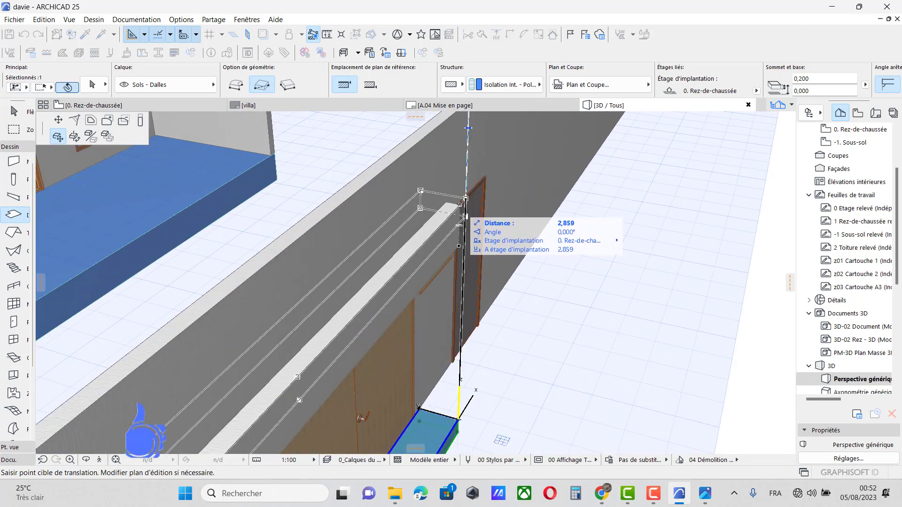
{"action": "left_click", "coordinate": [460, 205]}
{"action": "scroll", "coordinate": [446, 234], "scroll_direction": "down", "scroll_amount": 6}
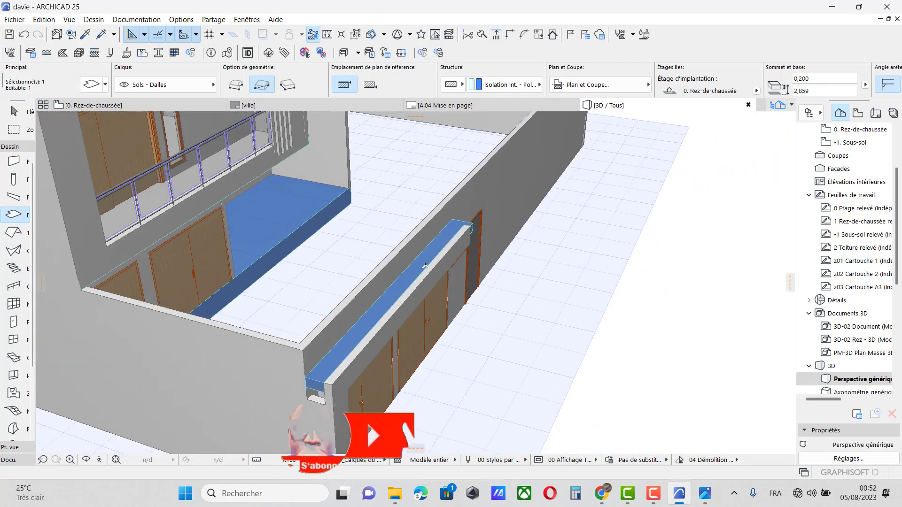
{"action": "scroll", "coordinate": [375, 385], "scroll_direction": "up", "scroll_amount": 3}
{"action": "key", "text": "Escape"}
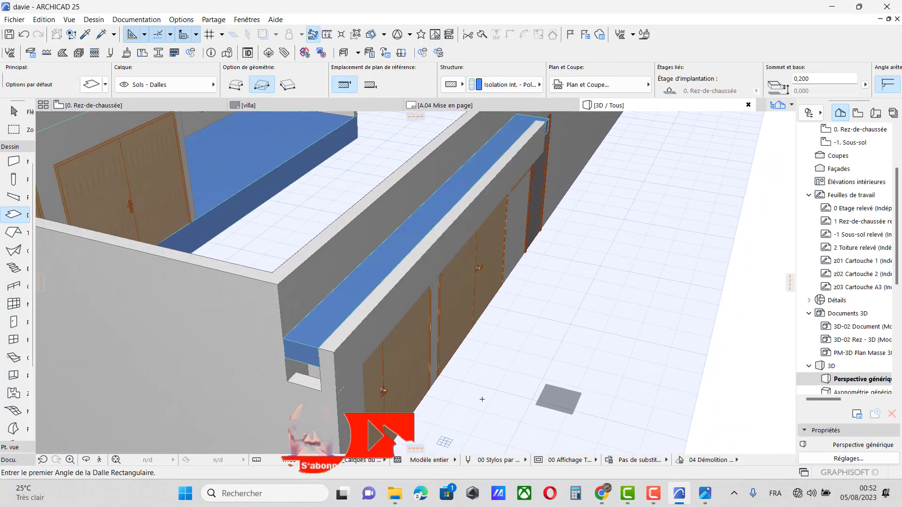
Raise the top of the short pier wall at the garage frame's corner to 2.859 m, level with the roof slab
{"action": "left_click", "coordinate": [310, 406], "text": "shift"}
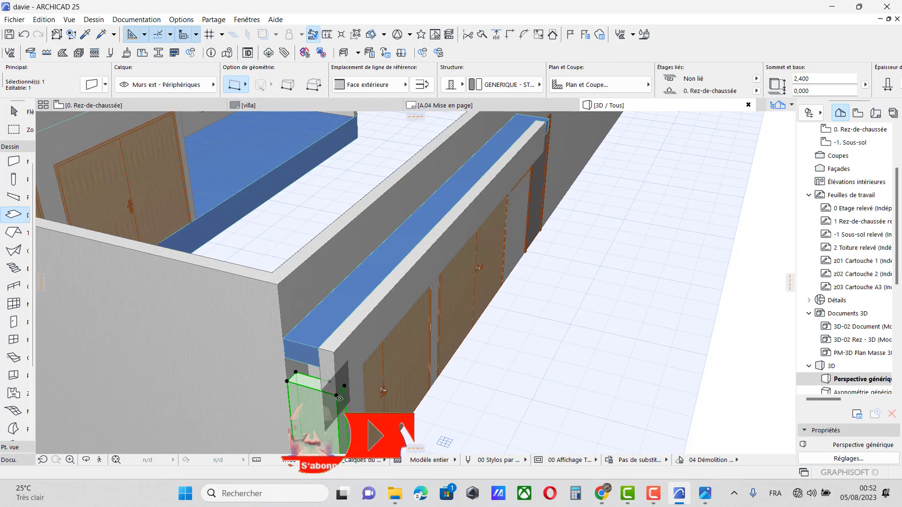
{"action": "left_click", "coordinate": [337, 393]}
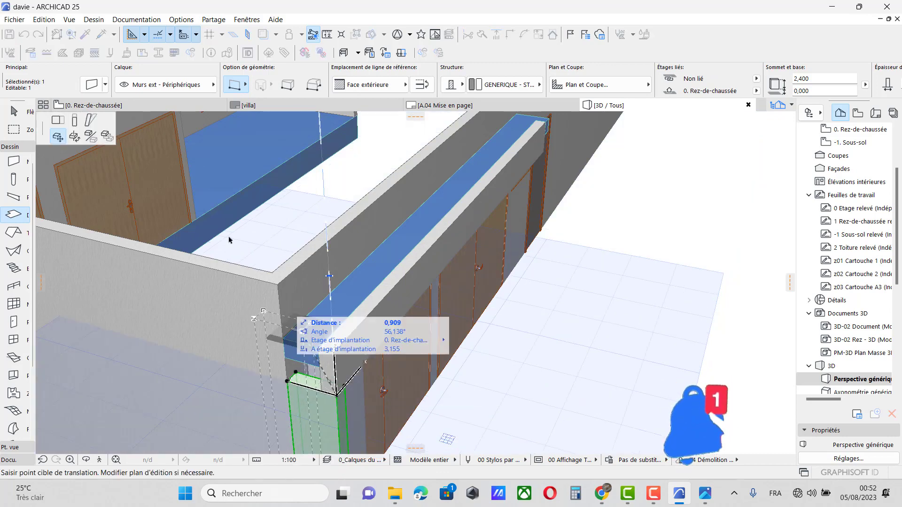
{"action": "left_click", "coordinate": [75, 122]}
{"action": "scroll", "coordinate": [336, 337], "scroll_direction": "up", "scroll_amount": 4}
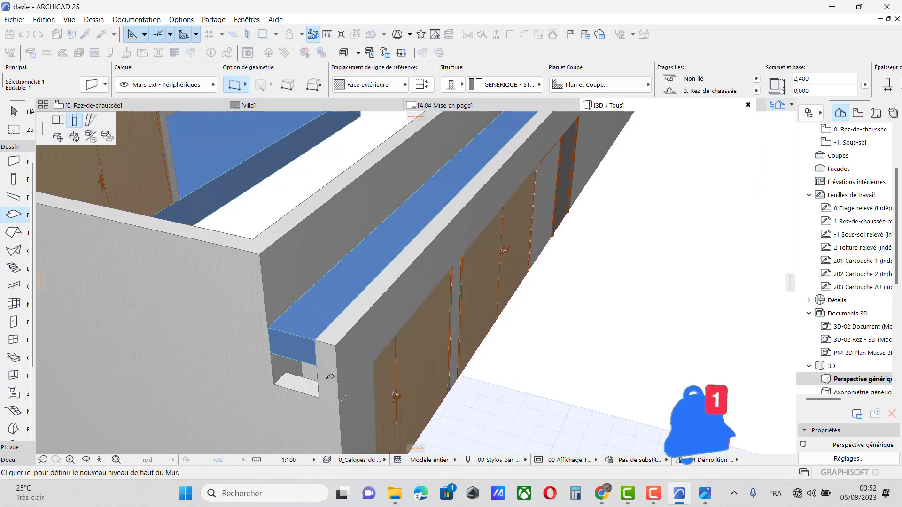
{"action": "left_click", "coordinate": [330, 220]}
{"action": "scroll", "coordinate": [329, 219], "scroll_direction": "down", "scroll_amount": 5}
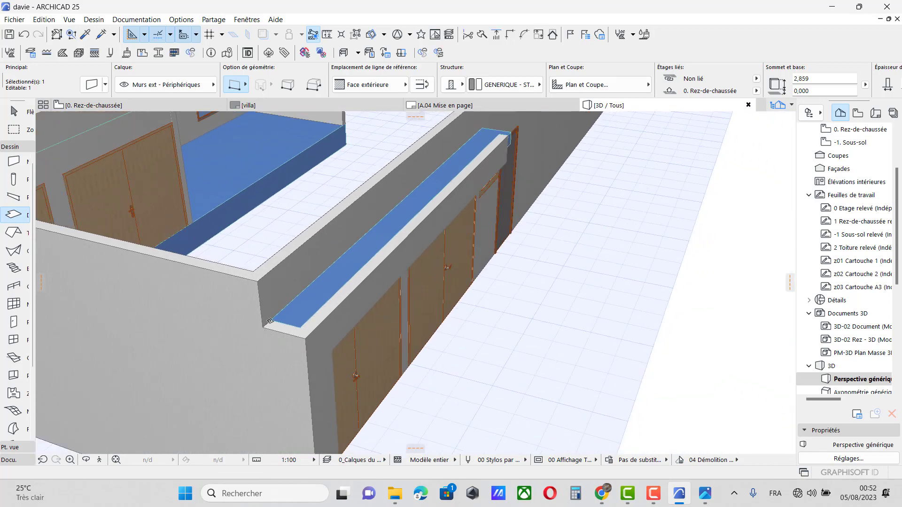
Offset the end edge of the garage frame's roof slab near the small window so it aligns with the lintel wall's end
{"action": "left_click_drag", "start_coordinate": [121, 430], "coordinate": [287, 342]}
{"action": "scroll", "coordinate": [286, 305], "scroll_direction": "down", "scroll_amount": 3}
{"action": "left_click_drag", "start_coordinate": [631, 418], "coordinate": [218, 267]}
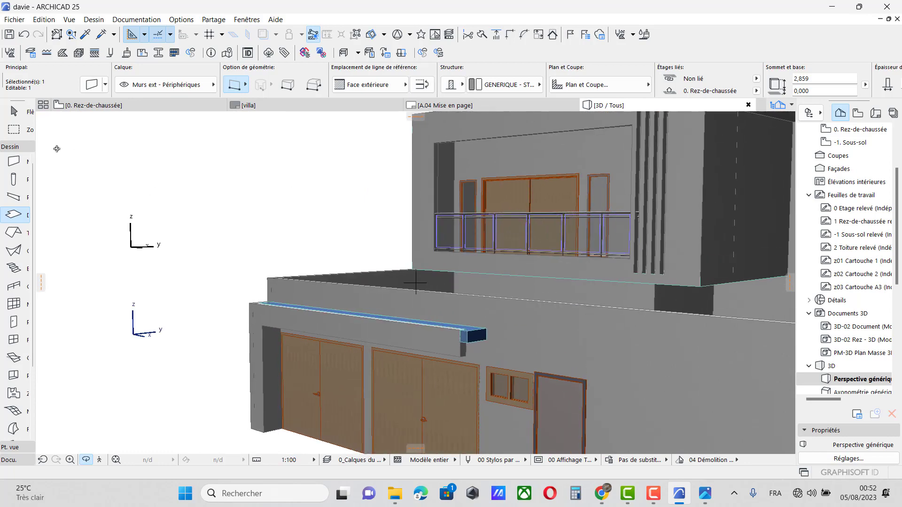
{"action": "left_click", "coordinate": [15, 128]}
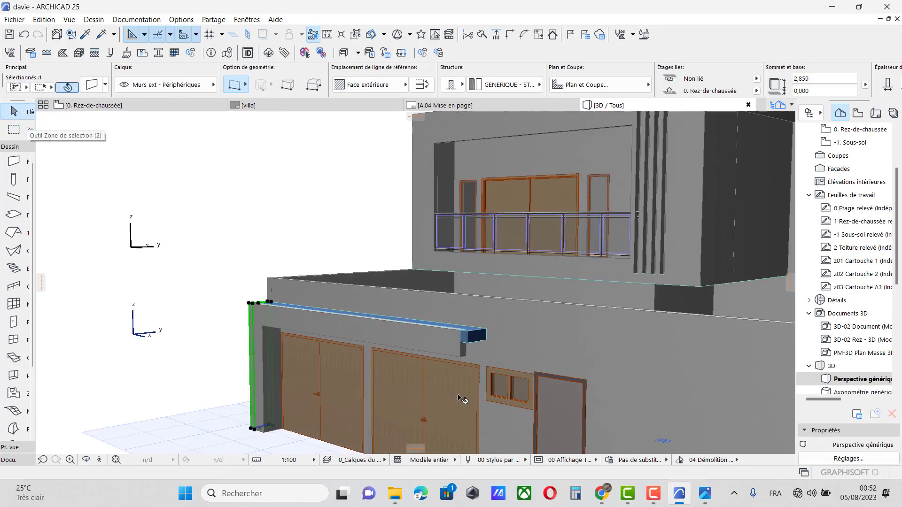
{"action": "scroll", "coordinate": [462, 400], "scroll_direction": "up", "scroll_amount": 6}
{"action": "left_click", "coordinate": [463, 281]}
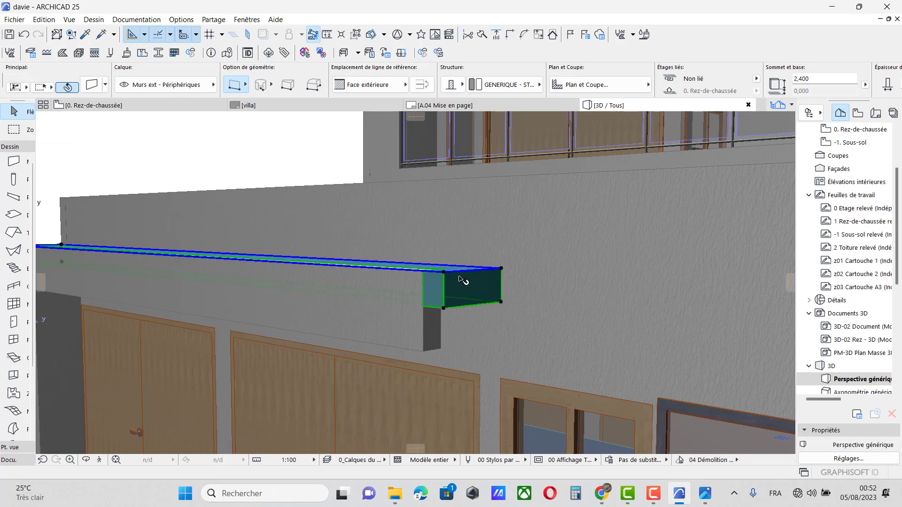
{"action": "left_click", "coordinate": [459, 271]}
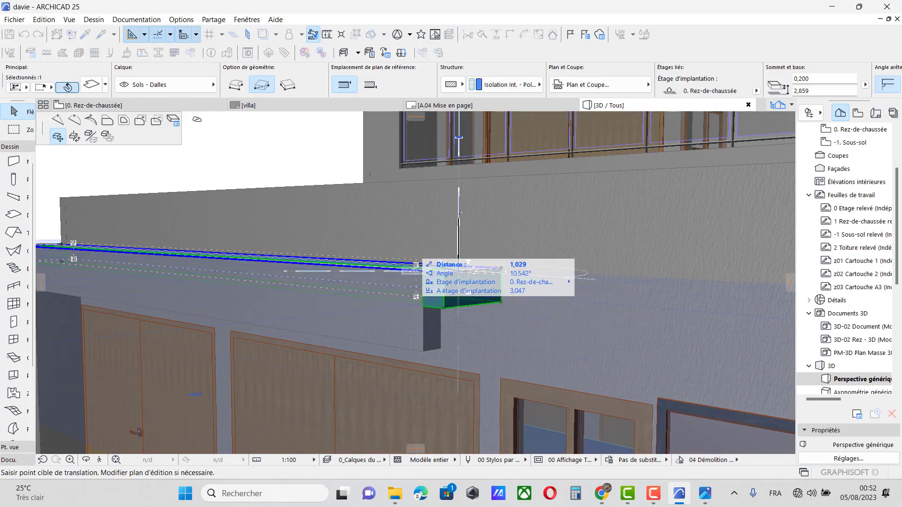
{"action": "left_click", "coordinate": [107, 120]}
{"action": "scroll", "coordinate": [424, 296], "scroll_direction": "up", "scroll_amount": 3}
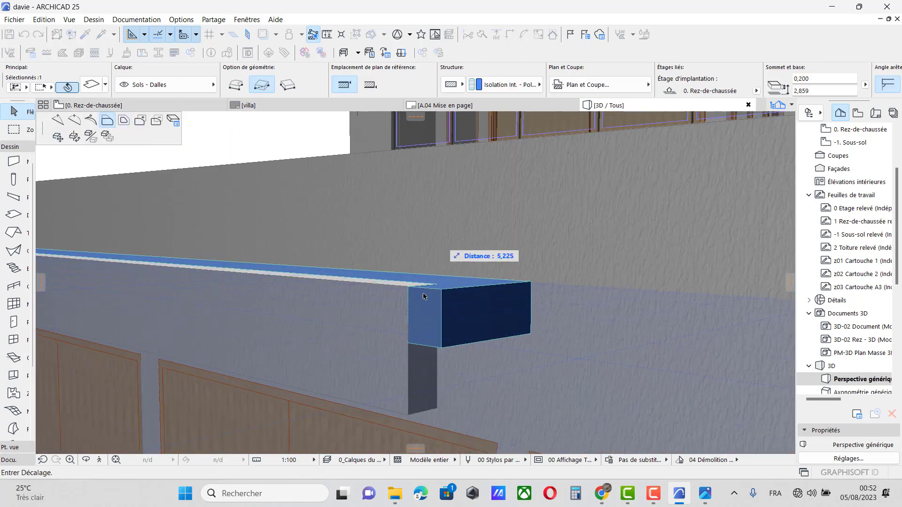
{"action": "left_click", "coordinate": [411, 289]}
{"action": "scroll", "coordinate": [436, 272], "scroll_direction": "down", "scroll_amount": 8}
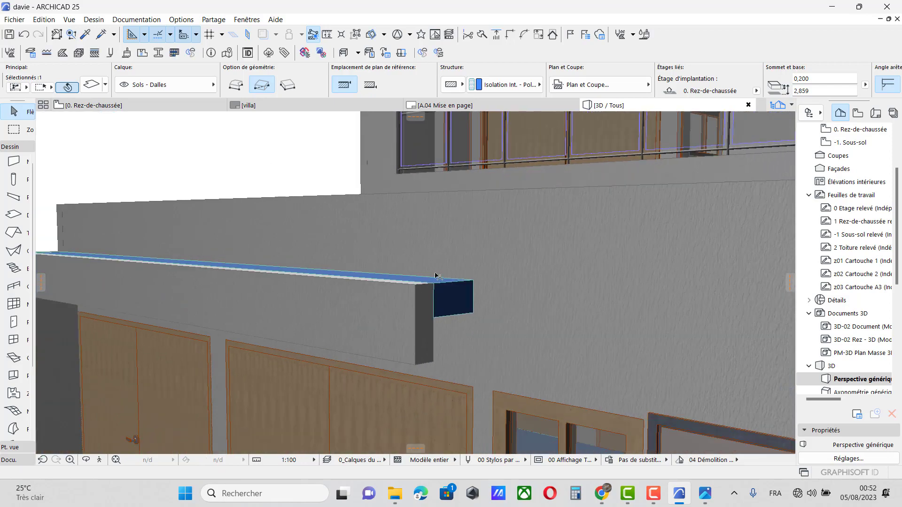
Lower the tops of all four perimeter walls around the villa to a height of 2.859 m, level with the garage frame's roof slab
{"action": "scroll", "coordinate": [446, 260], "scroll_direction": "down", "scroll_amount": 1}
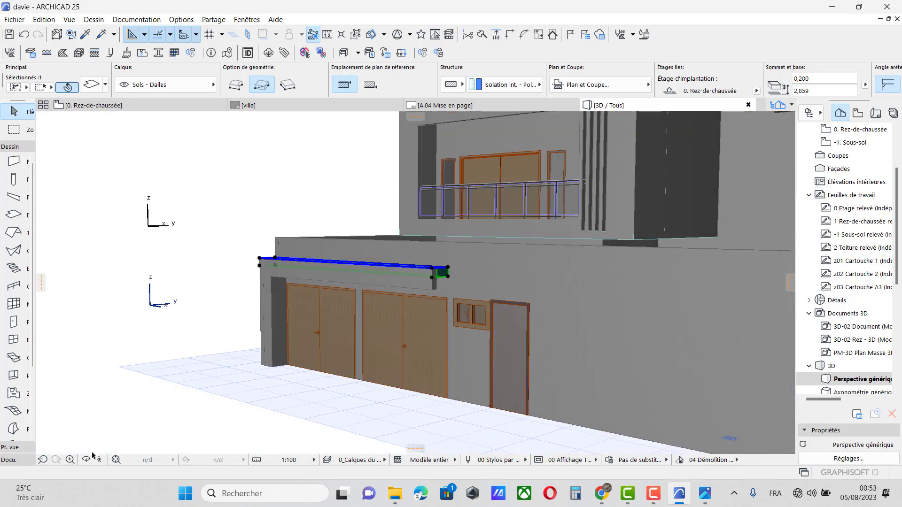
{"action": "middle_click_drag", "start_coordinate": [97, 433], "coordinate": [453, 330], "text": "shift"}
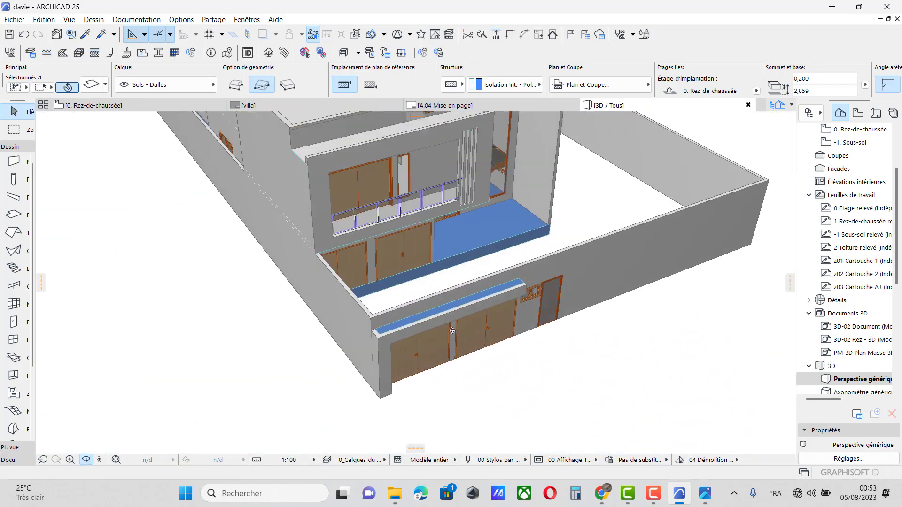
{"action": "left_click", "coordinate": [15, 112]}
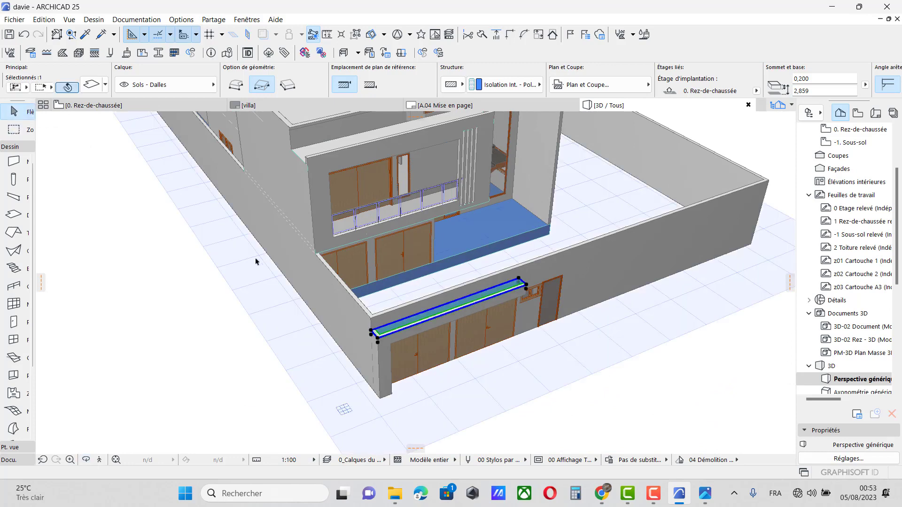
{"action": "left_click", "coordinate": [327, 289]}
{"action": "left_click", "coordinate": [675, 183], "text": "shift"}
{"action": "left_click", "coordinate": [665, 264], "text": "shift"}
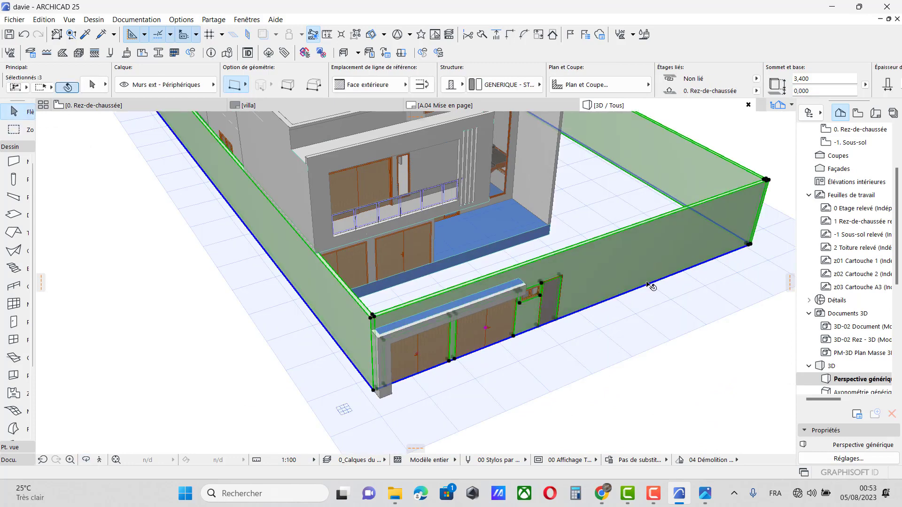
{"action": "scroll", "coordinate": [606, 348], "scroll_direction": "down", "scroll_amount": 2}
{"action": "scroll", "coordinate": [606, 348], "scroll_direction": "down", "scroll_amount": 2}
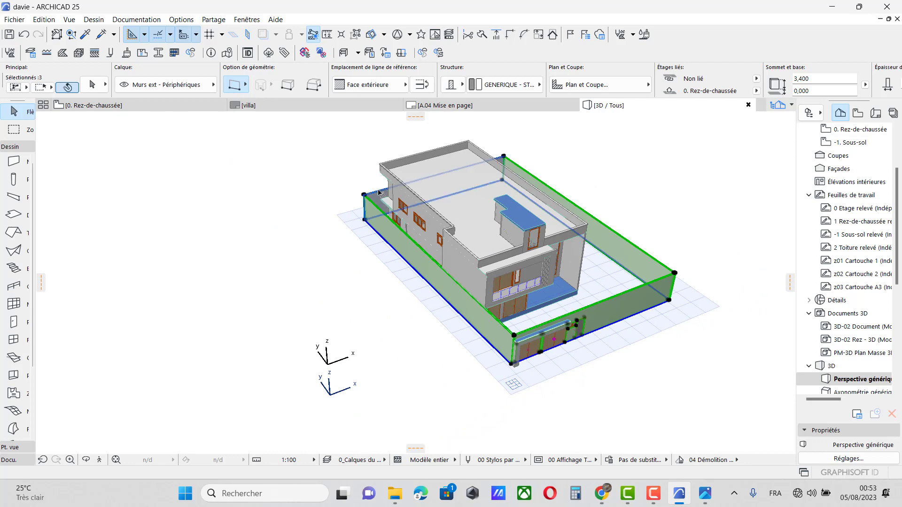
{"action": "scroll", "coordinate": [571, 324], "scroll_direction": "up", "scroll_amount": 6}
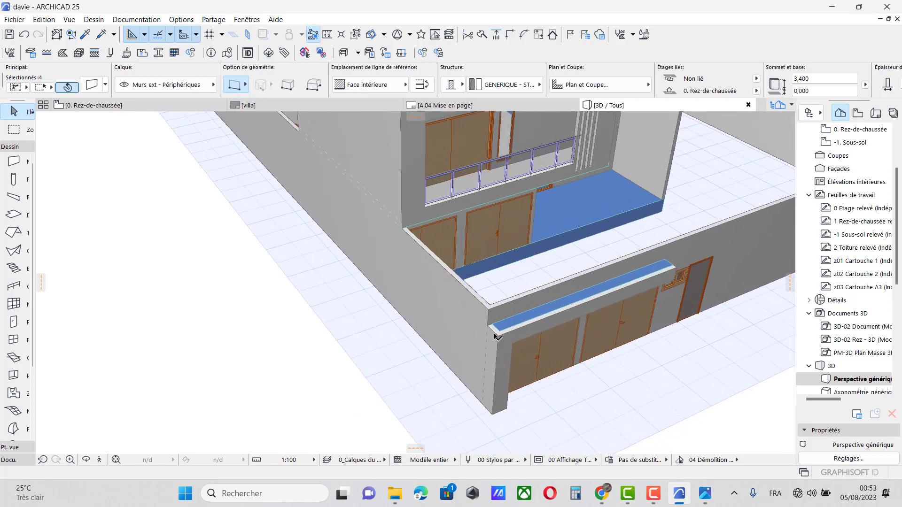
{"action": "left_click", "coordinate": [485, 302]}
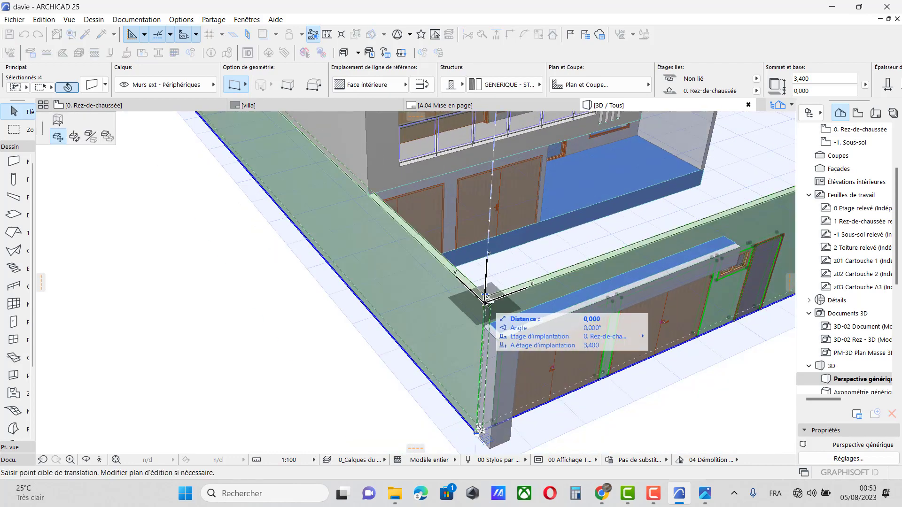
{"action": "left_click", "coordinate": [58, 119]}
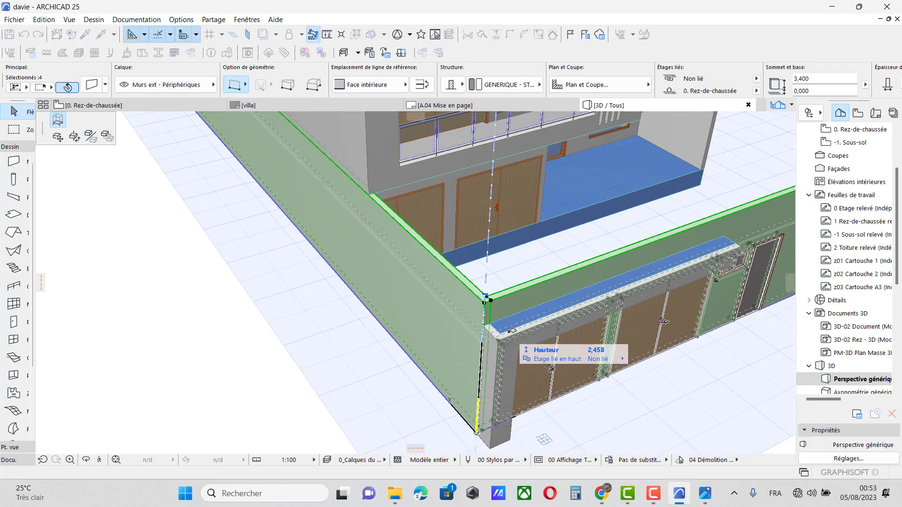
{"action": "left_click", "coordinate": [509, 330]}
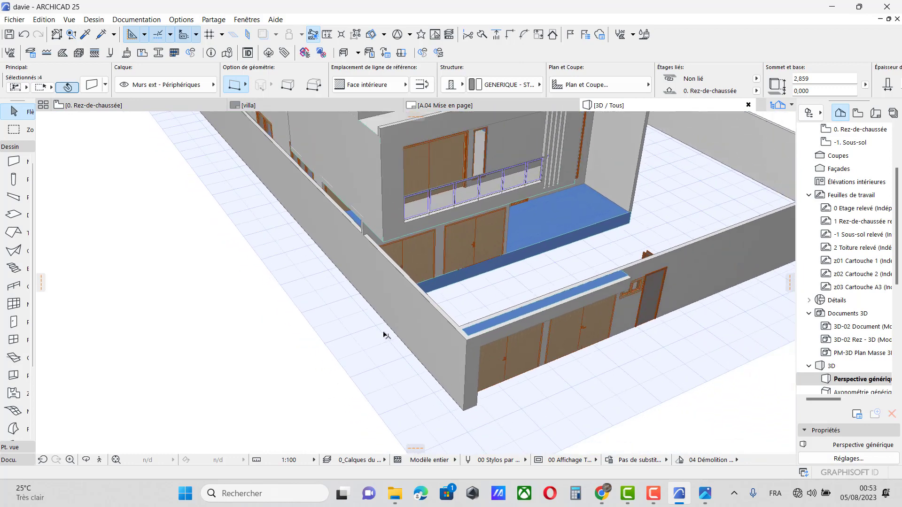
{"action": "scroll", "coordinate": [385, 335], "scroll_direction": "down", "scroll_amount": 2}
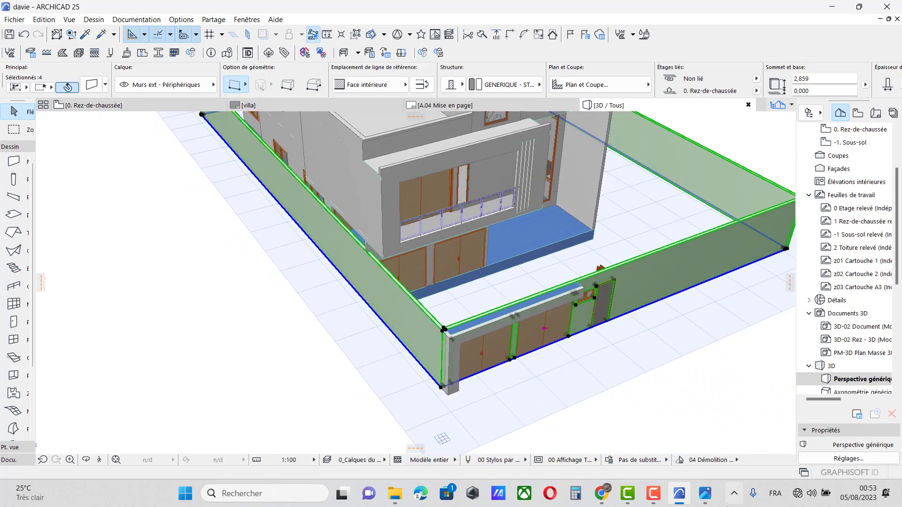
Check the reference render and change the garage frame roof slab's building material to GENERIQUE - STRUCTURE
{"action": "left_click", "coordinate": [706, 502]}
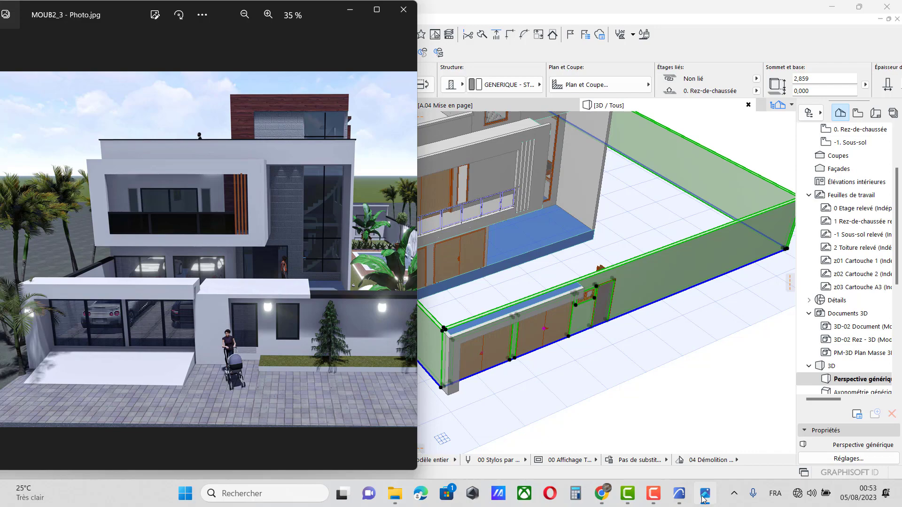
{"action": "left_click", "coordinate": [703, 499]}
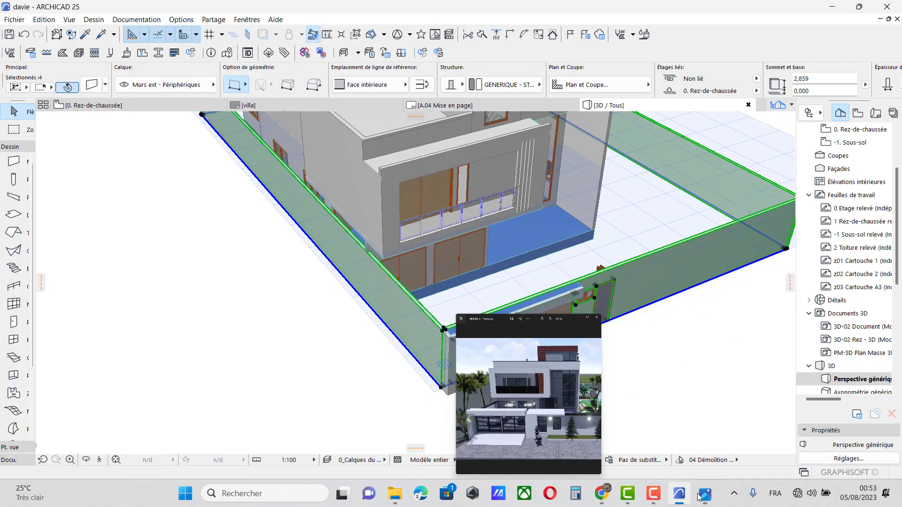
{"action": "left_click", "coordinate": [701, 408]}
{"action": "scroll", "coordinate": [764, 343], "scroll_direction": "up", "scroll_amount": 3}
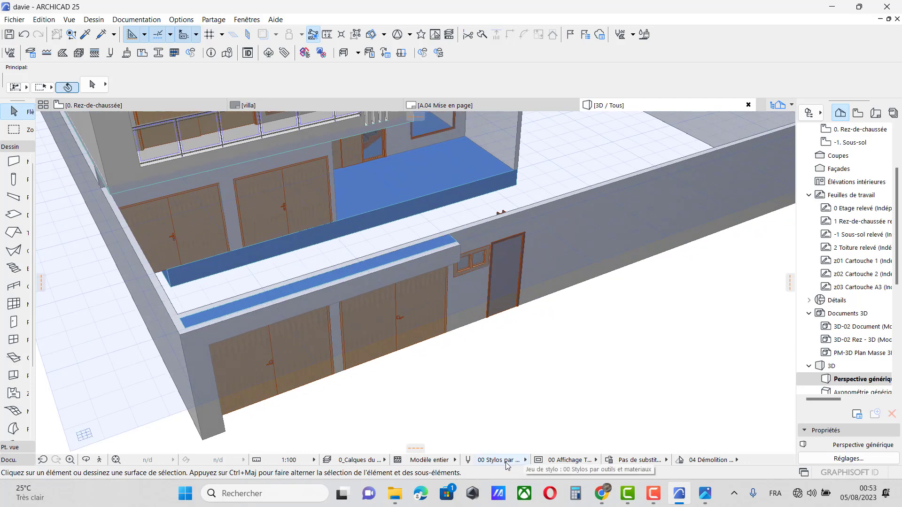
{"action": "left_click", "coordinate": [290, 293]}
{"action": "double_click", "coordinate": [19, 214]}
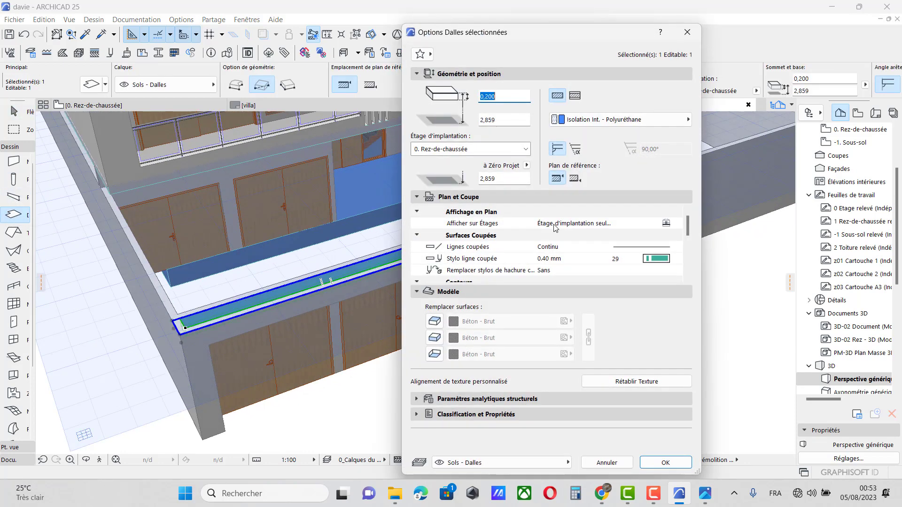
{"action": "left_click", "coordinate": [604, 121]}
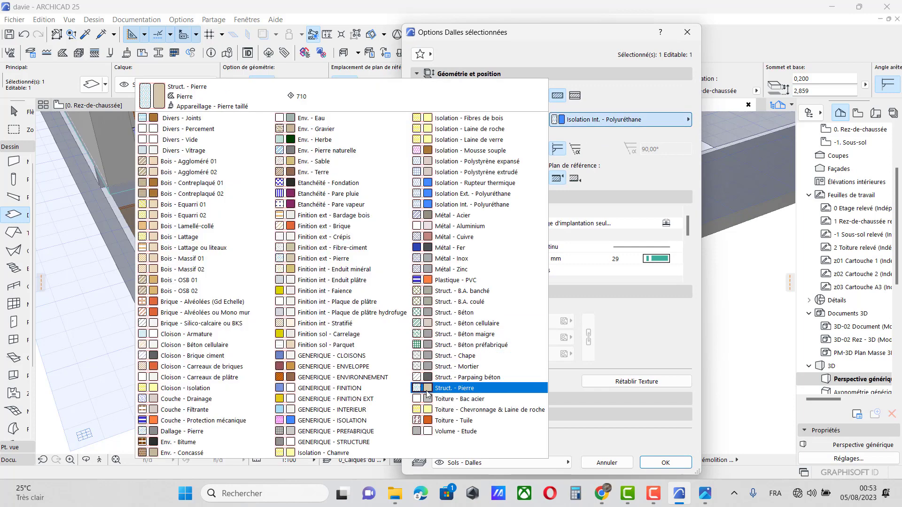
{"action": "left_click", "coordinate": [354, 443]}
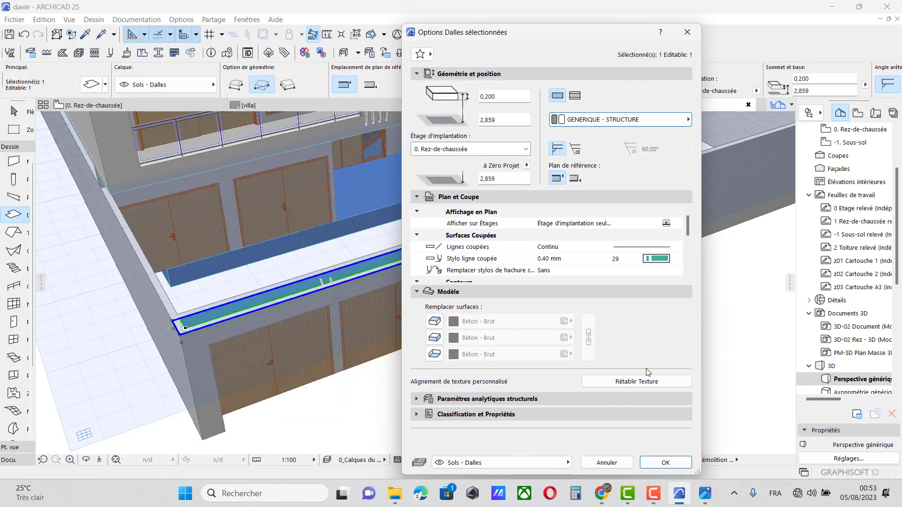
{"action": "left_click", "coordinate": [661, 461]}
{"action": "key", "text": "Escape"}
Examine the garage frame, small window and entrance door from the street side and compare them with the reference render
{"action": "scroll", "coordinate": [453, 336], "scroll_direction": "down", "scroll_amount": 3}
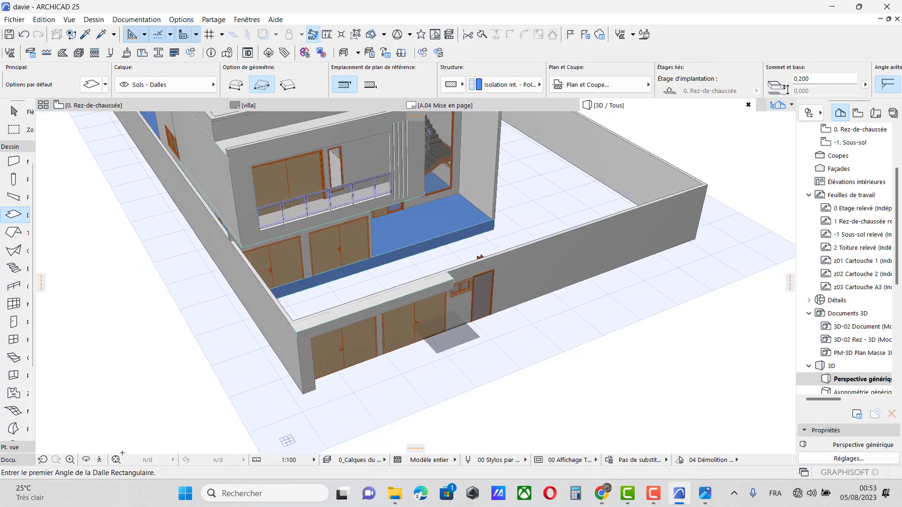
{"action": "left_click", "coordinate": [86, 459]}
{"action": "left_click_drag", "start_coordinate": [487, 374], "coordinate": [437, 295]}
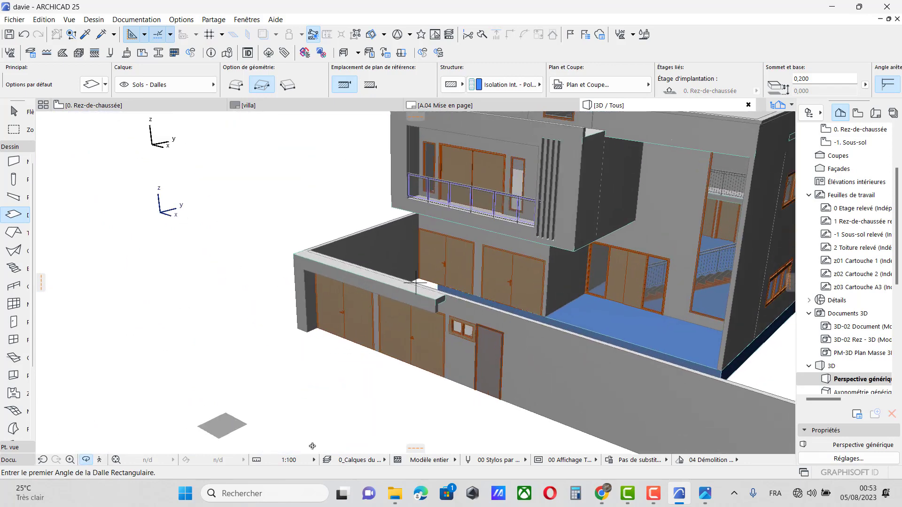
{"action": "left_click", "coordinate": [696, 497]}
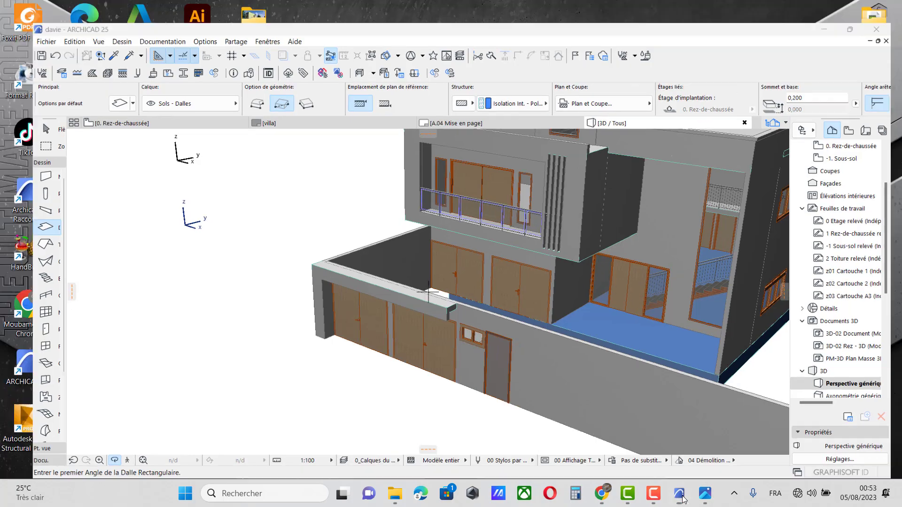
{"action": "left_click", "coordinate": [681, 497]}
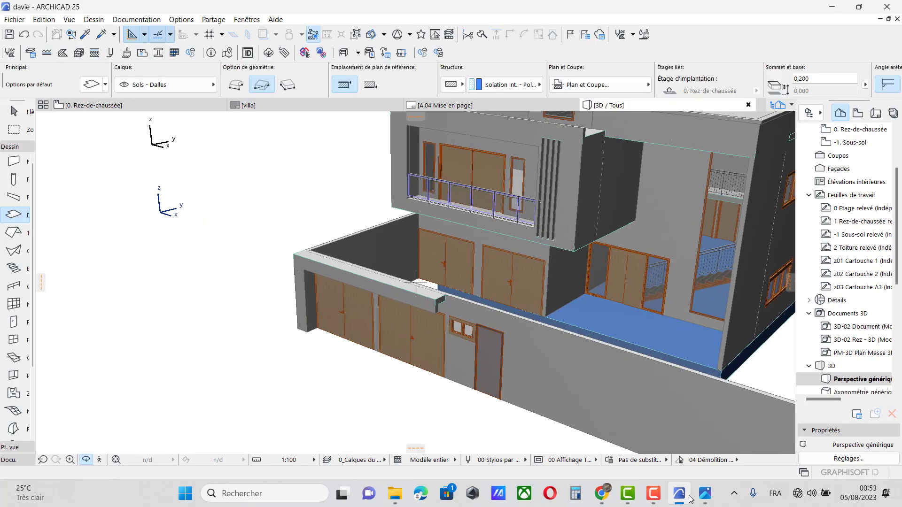
{"action": "left_click", "coordinate": [705, 493]}
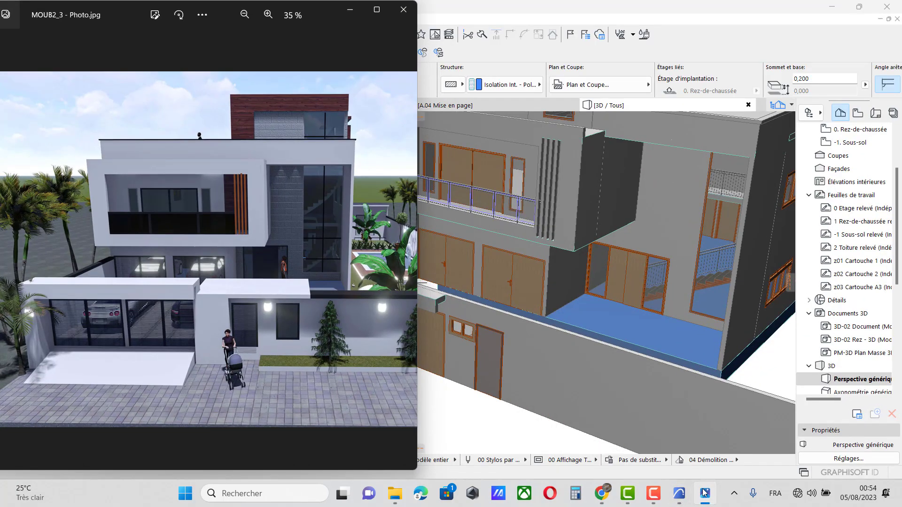
{"action": "left_click", "coordinate": [703, 492]}
{"action": "scroll", "coordinate": [435, 323], "scroll_direction": "up", "scroll_amount": 4}
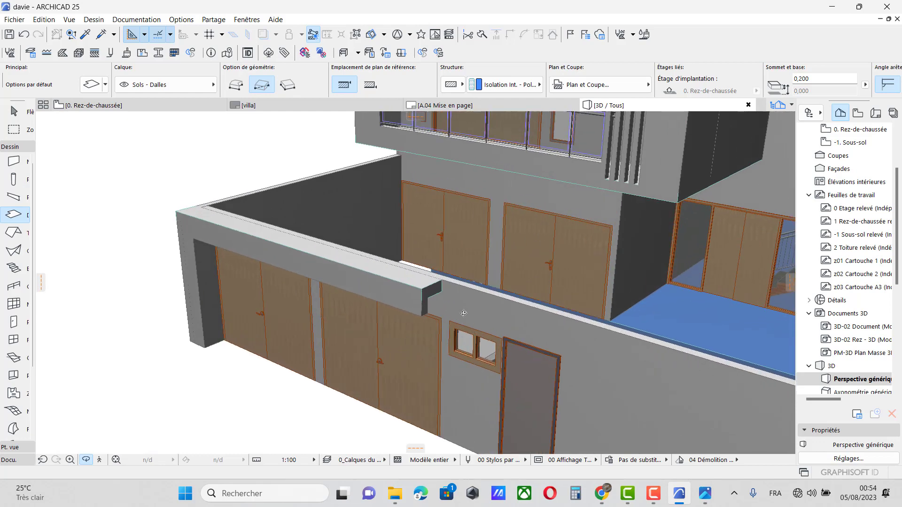
{"action": "scroll", "coordinate": [463, 313], "scroll_direction": "down", "scroll_amount": 4}
{"action": "scroll", "coordinate": [479, 314], "scroll_direction": "up", "scroll_amount": 4}
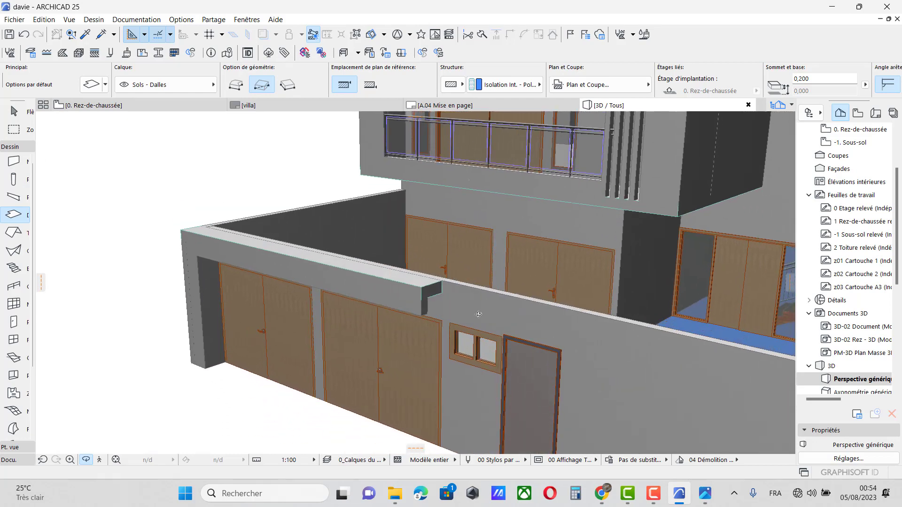
{"action": "middle_click_drag", "start_coordinate": [478, 315], "coordinate": [558, 406], "text": "shift"}
{"action": "left_click", "coordinate": [705, 493]}
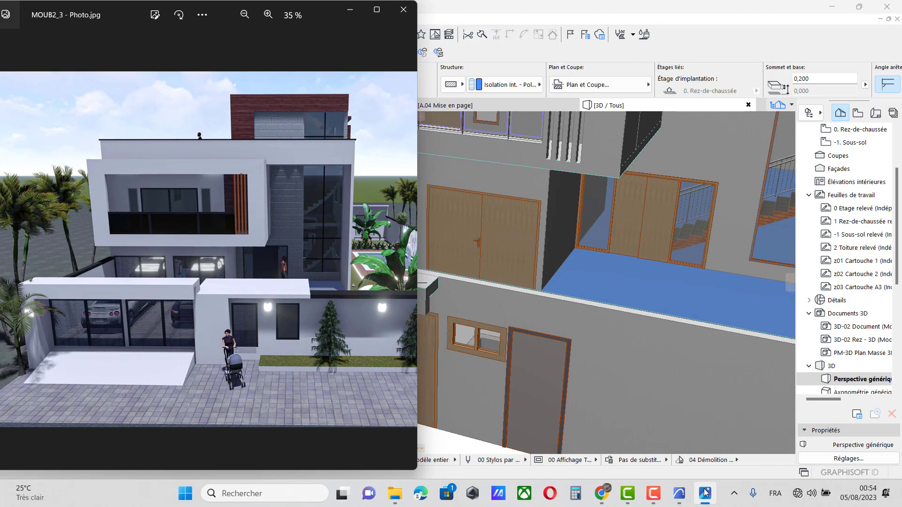
{"action": "left_click", "coordinate": [705, 492]}
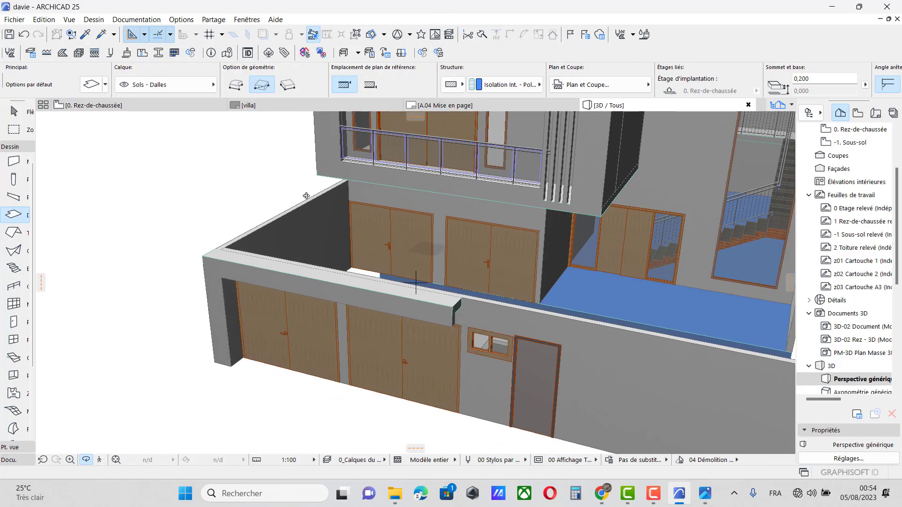
In the ground-floor plan, move the small sliding window along the street wall, away from the garage's side wall and towards the entrance door
{"action": "left_click", "coordinate": [94, 105]}
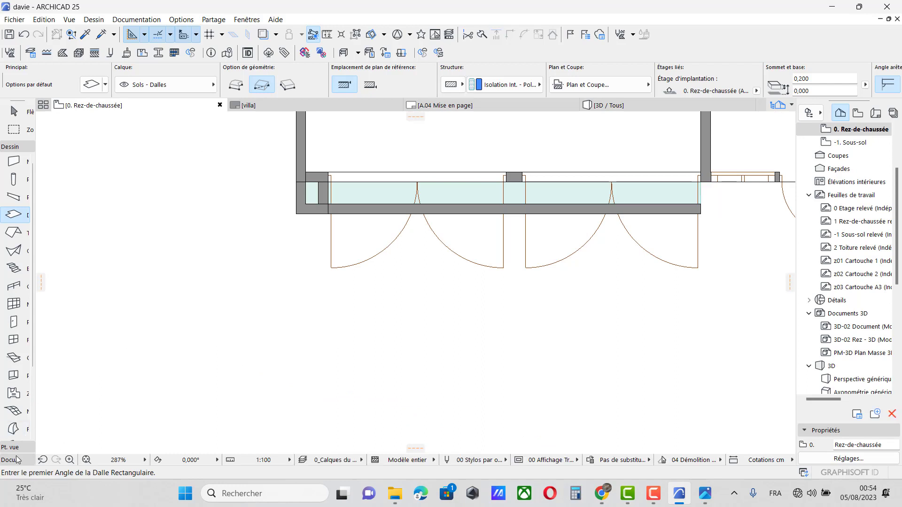
{"action": "scroll", "coordinate": [411, 327], "scroll_direction": "up", "scroll_amount": 6}
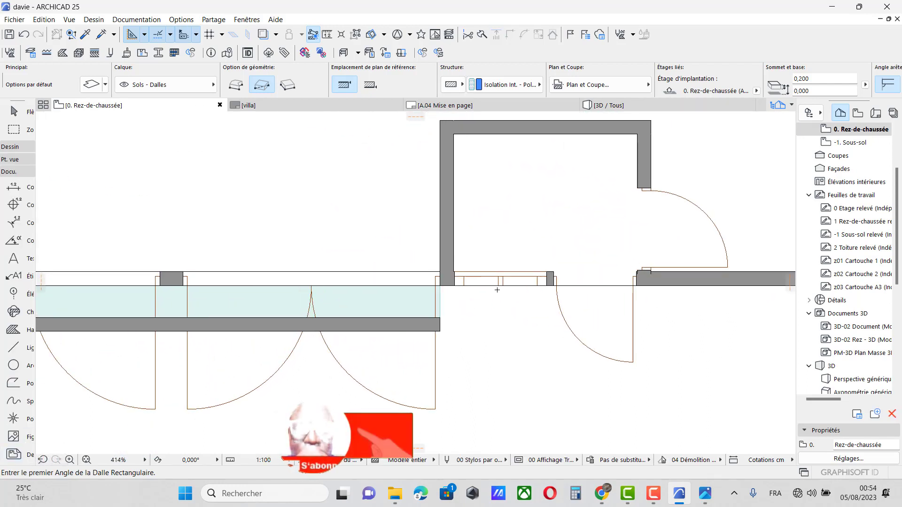
{"action": "scroll", "coordinate": [514, 296], "scroll_direction": "down", "scroll_amount": 3}
{"action": "scroll", "coordinate": [480, 293], "scroll_direction": "up", "scroll_amount": 8}
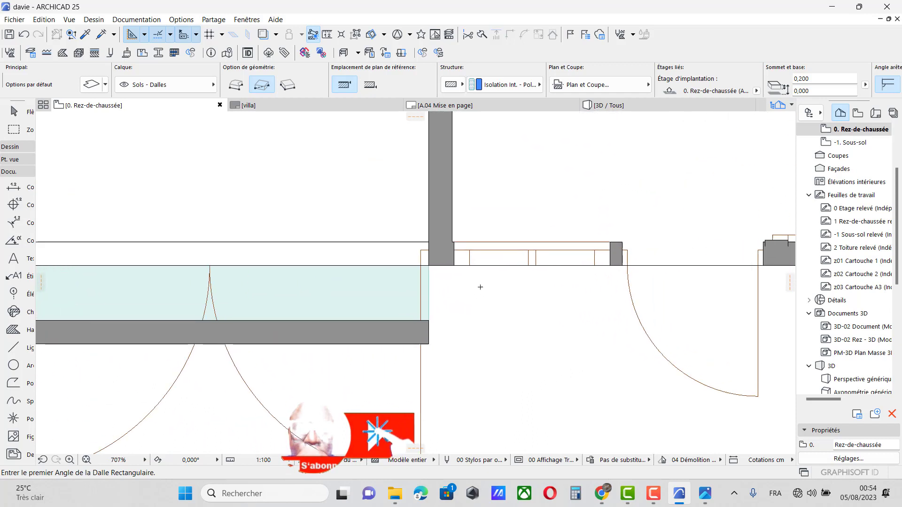
{"action": "left_click", "coordinate": [441, 255]}
{"action": "left_click", "coordinate": [441, 255]}
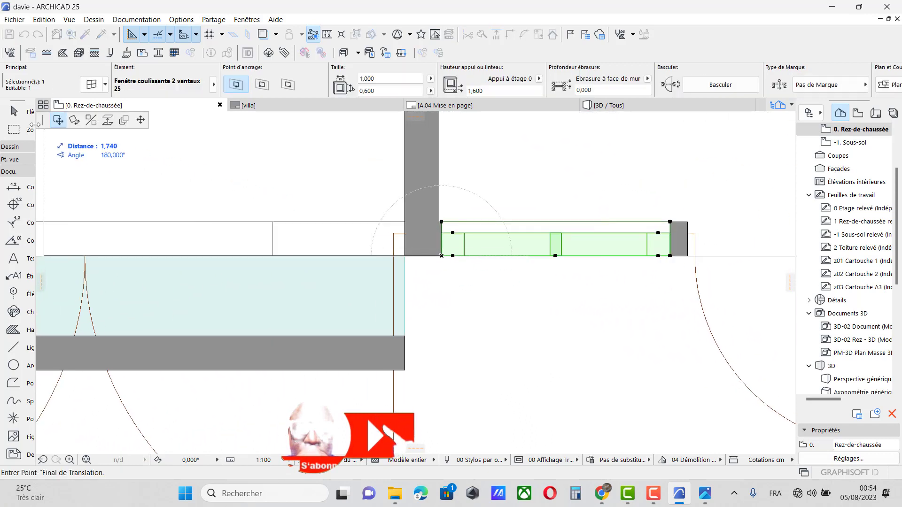
{"action": "left_click", "coordinate": [525, 266]}
{"action": "key", "text": "Escape"}
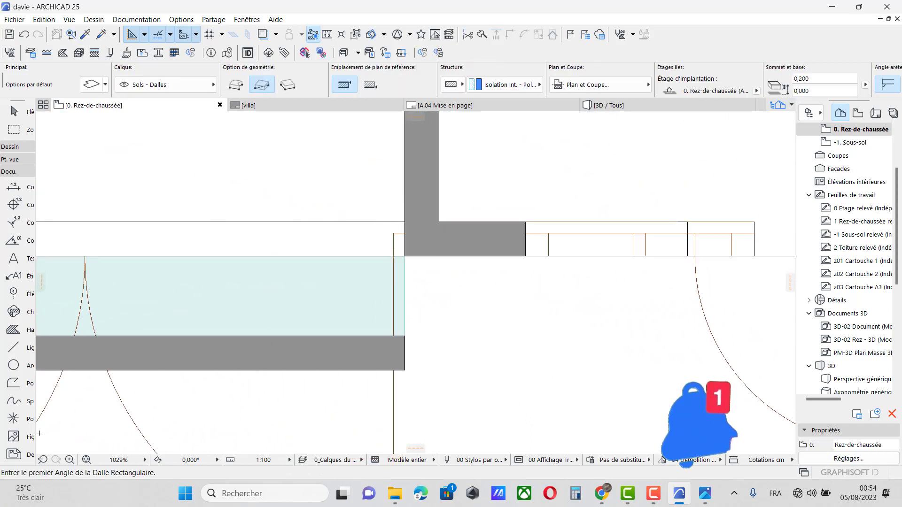
Draw a cutting line about 0.38 m long across the street wall and trim away the wall piece between it and the garage's side wall
{"action": "left_click", "coordinate": [13, 351]}
{"action": "left_click", "coordinate": [489, 202]}
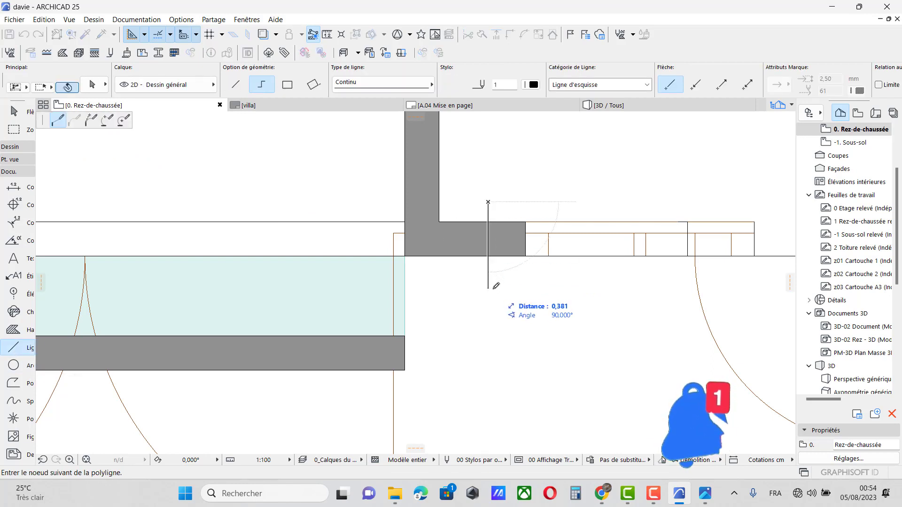
{"action": "double_click", "coordinate": [490, 290]}
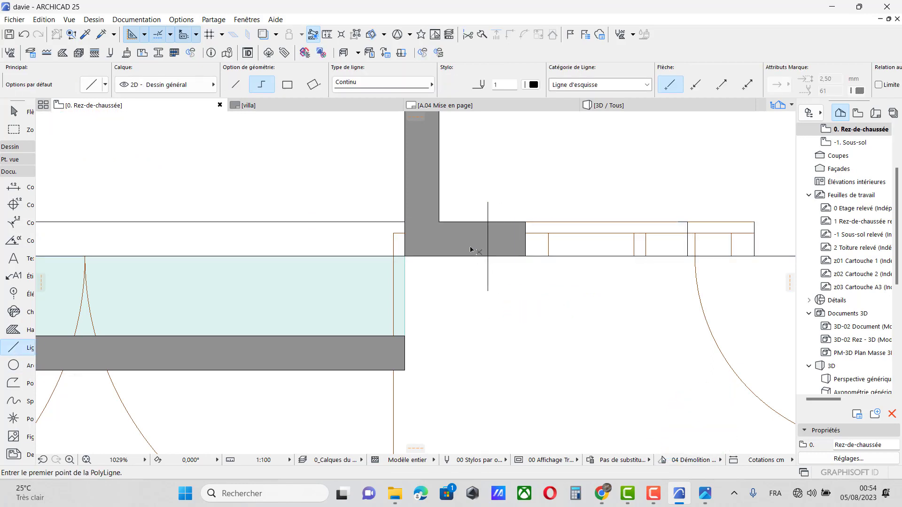
{"action": "left_click", "coordinate": [505, 246], "text": "shift"}
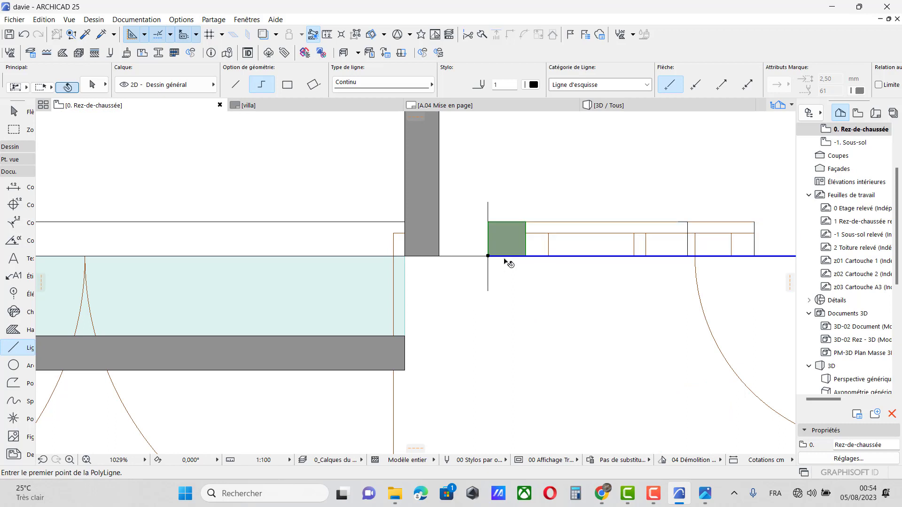
Stretch the trimmed end of the street wall back to the face of the garage's side wall
{"action": "left_click", "coordinate": [488, 256]}
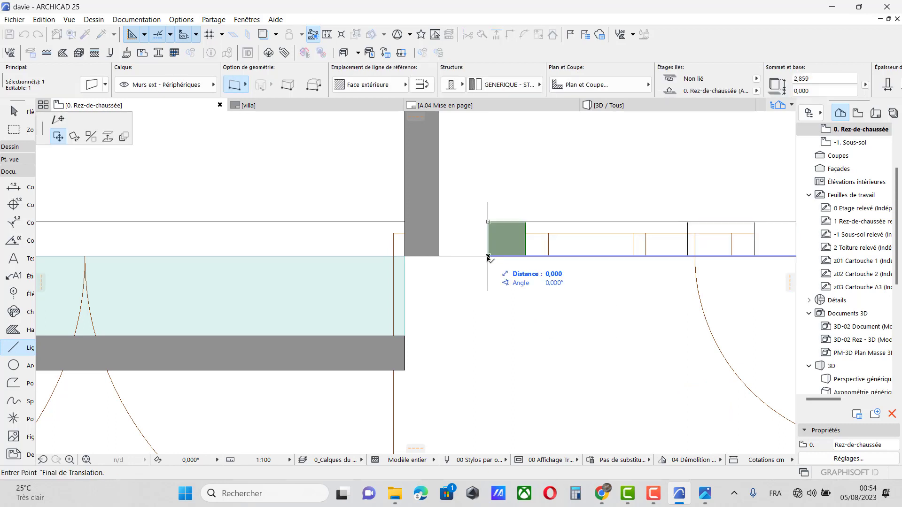
{"action": "left_click", "coordinate": [57, 118]}
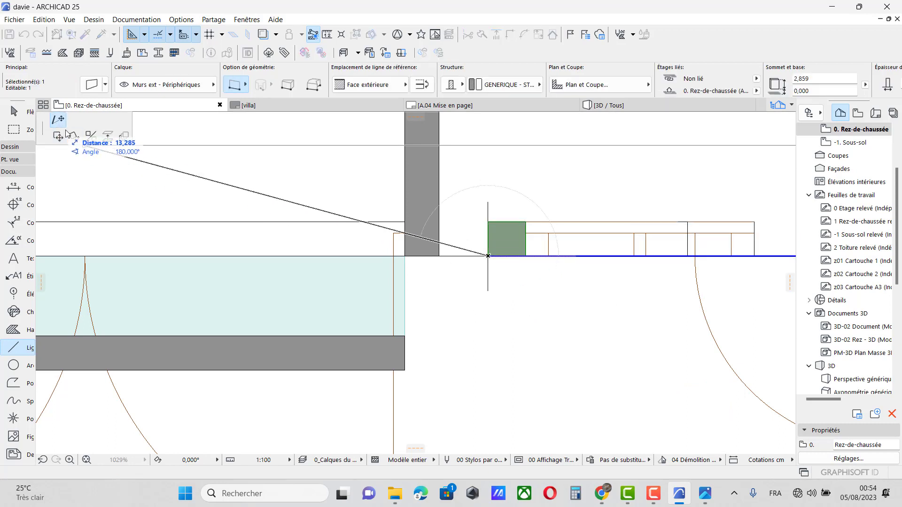
{"action": "left_click", "coordinate": [441, 254]}
{"action": "key", "text": "Escape"}
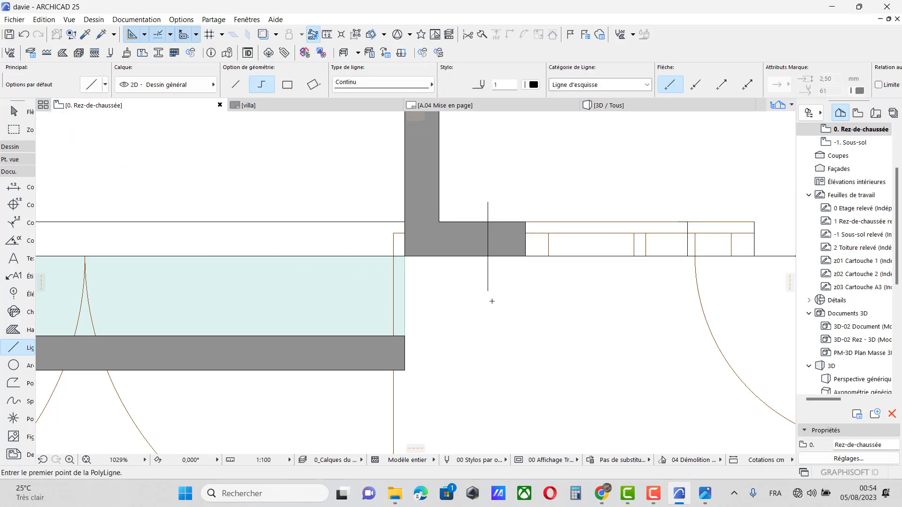
In the 3D view, lower the tops of all four perimeter walls to 2.400 m, level with the underside of the garage frame's lintel
{"action": "left_click", "coordinate": [643, 109]}
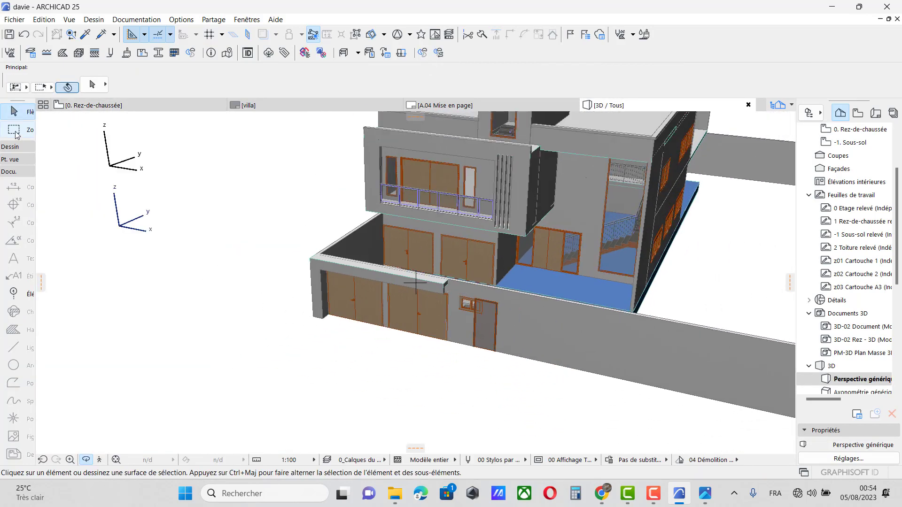
{"action": "scroll", "coordinate": [456, 329], "scroll_direction": "up", "scroll_amount": 3}
{"action": "left_click", "coordinate": [476, 331]}
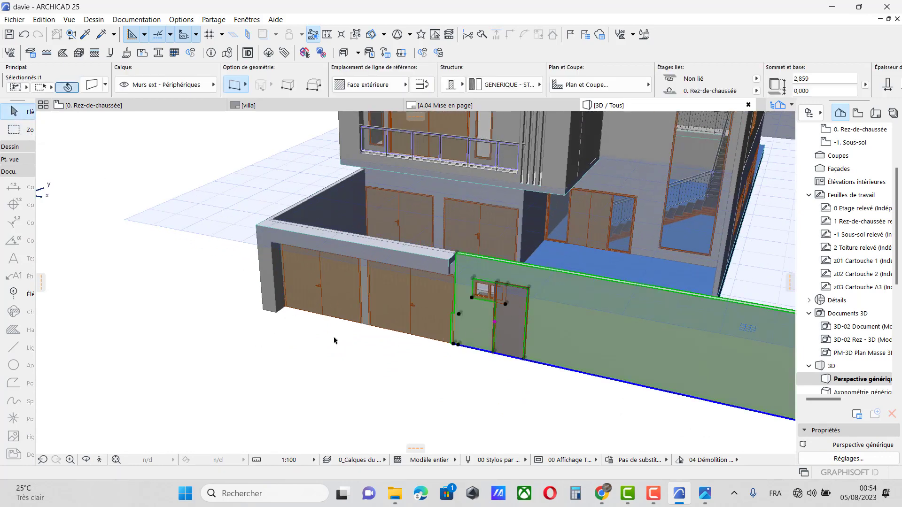
{"action": "left_click", "coordinate": [337, 200], "text": "shift"}
{"action": "scroll", "coordinate": [200, 314], "scroll_direction": "down", "scroll_amount": 3}
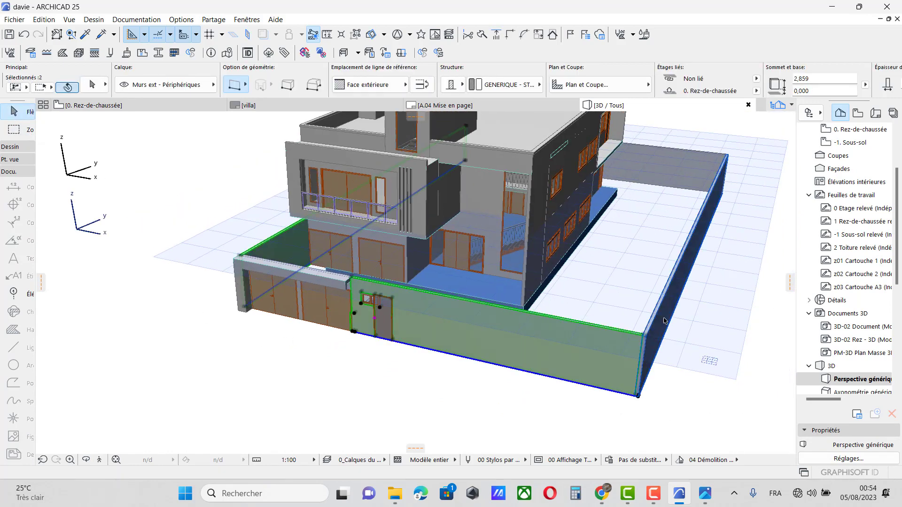
{"action": "left_click", "coordinate": [668, 319], "text": "shift"}
{"action": "scroll", "coordinate": [465, 359], "scroll_direction": "up", "scroll_amount": 2}
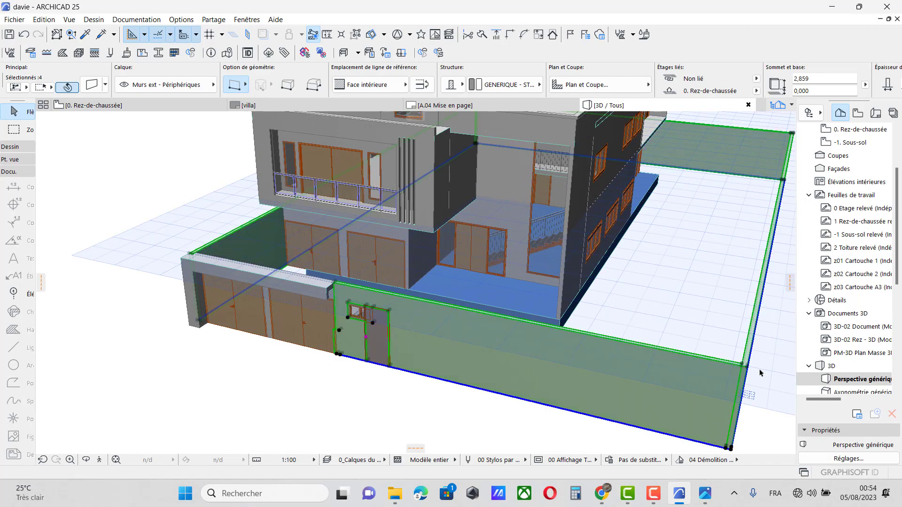
{"action": "scroll", "coordinate": [747, 368], "scroll_direction": "up", "scroll_amount": 4}
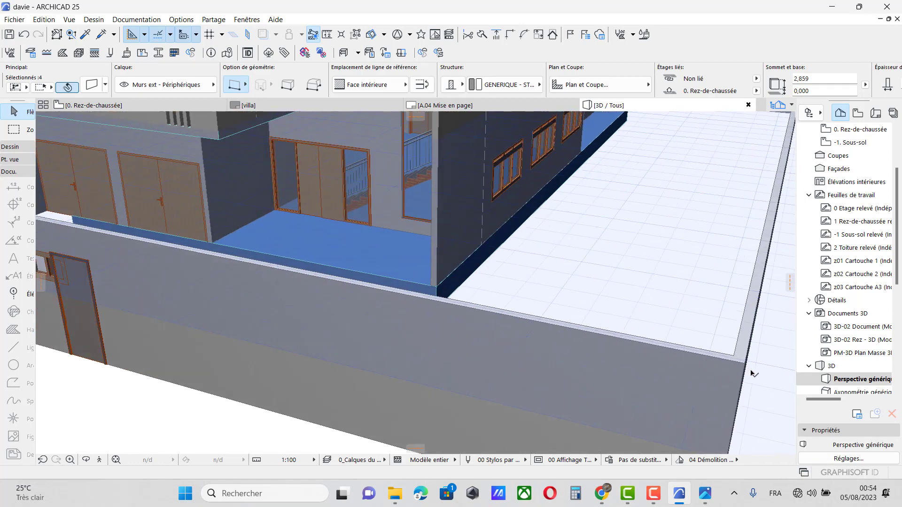
{"action": "left_click", "coordinate": [746, 368]}
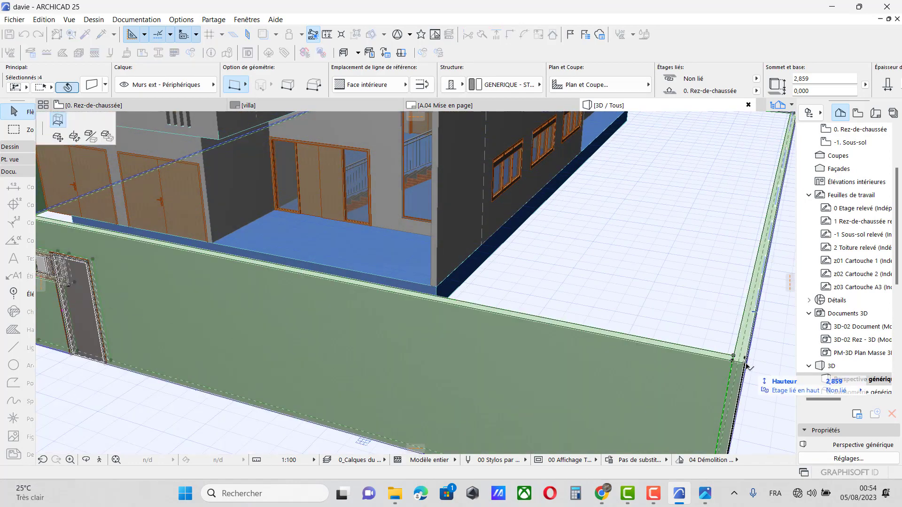
{"action": "scroll", "coordinate": [747, 371], "scroll_direction": "down", "scroll_amount": 3}
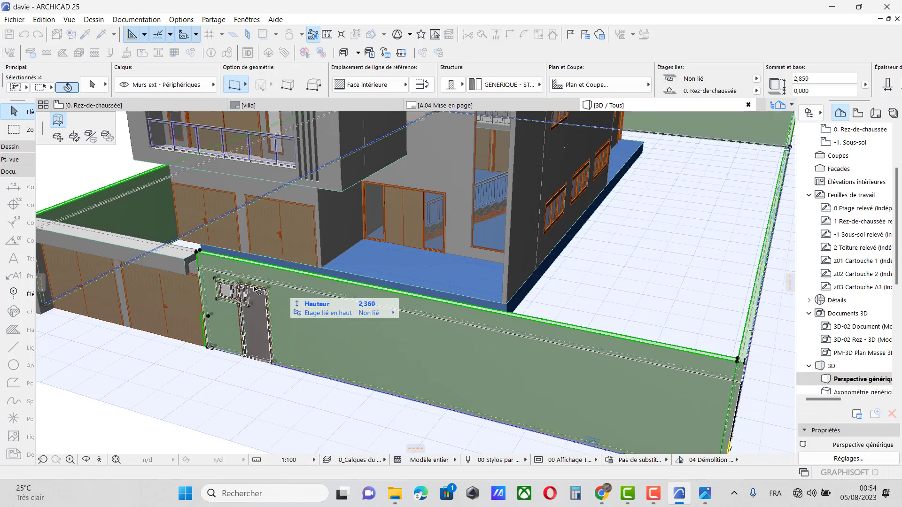
{"action": "scroll", "coordinate": [282, 293], "scroll_direction": "up", "scroll_amount": 3}
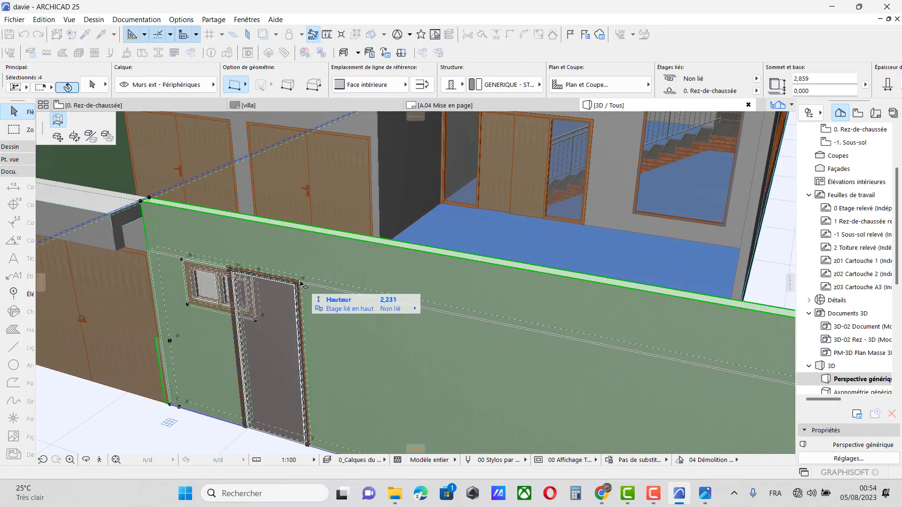
{"action": "left_click", "coordinate": [121, 253]}
{"action": "scroll", "coordinate": [252, 276], "scroll_direction": "down", "scroll_amount": 10}
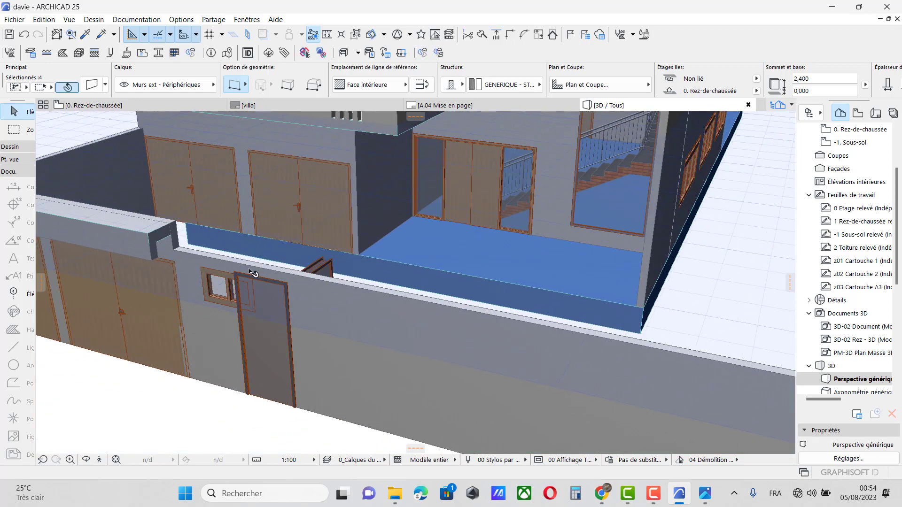
Deselect the boundary walls and check the villa's reference photo
{"action": "left_click", "coordinate": [710, 351]}
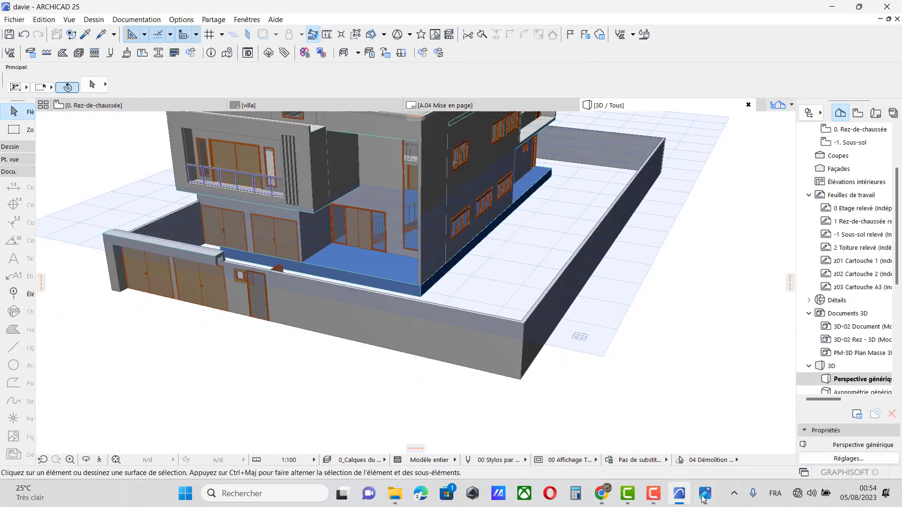
{"action": "left_click", "coordinate": [704, 494]}
{"action": "left_click", "coordinate": [657, 405]}
Raise the three low walls of the small booth behind the entrance door to the boundary wall's height of 2.4 m
{"action": "left_click", "coordinate": [86, 462]}
{"action": "left_click_drag", "start_coordinate": [250, 342], "coordinate": [59, 380]}
{"action": "scroll", "coordinate": [300, 289], "scroll_direction": "up", "scroll_amount": 3}
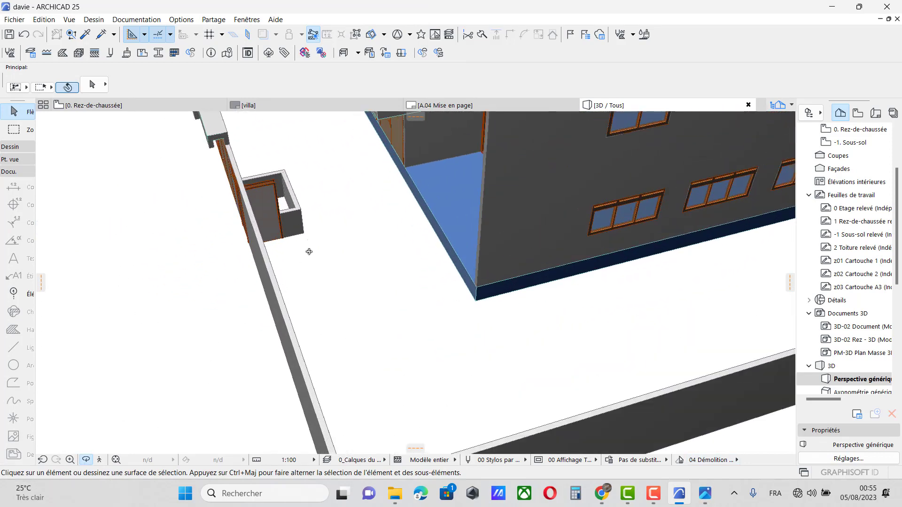
{"action": "scroll", "coordinate": [309, 252], "scroll_direction": "up", "scroll_amount": 2}
{"action": "left_click", "coordinate": [13, 129]}
{"action": "left_click", "coordinate": [14, 111]}
{"action": "scroll", "coordinate": [283, 167], "scroll_direction": "up", "scroll_amount": 1}
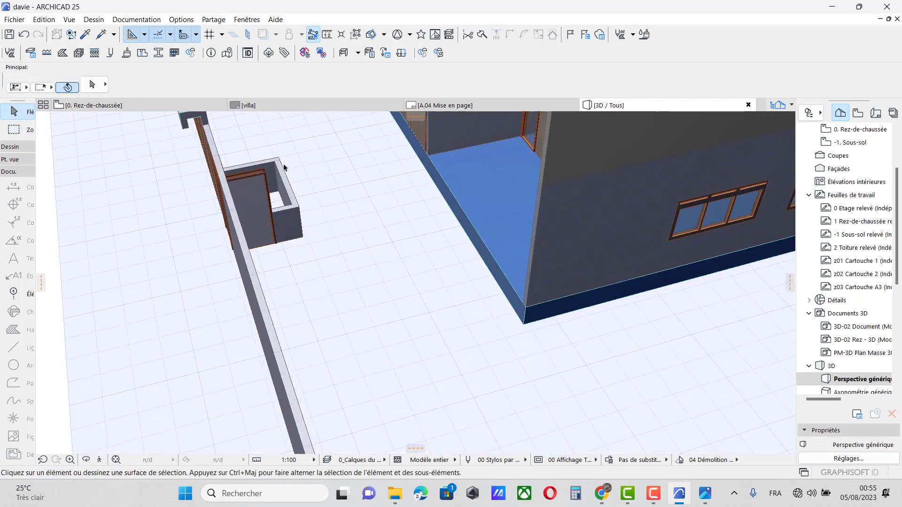
{"action": "scroll", "coordinate": [284, 168], "scroll_direction": "up", "scroll_amount": 2}
{"action": "left_click", "coordinate": [268, 165]}
{"action": "key", "text": "Escape"}
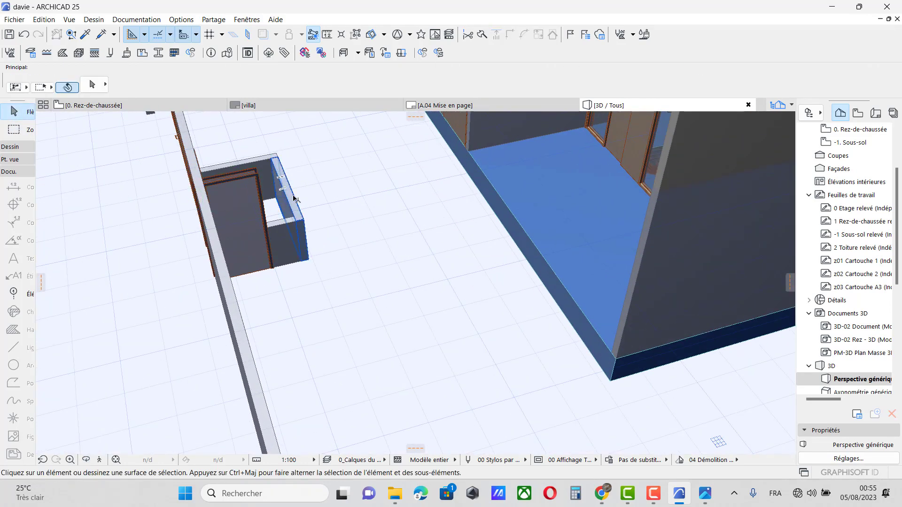
{"action": "left_click", "coordinate": [278, 184]}
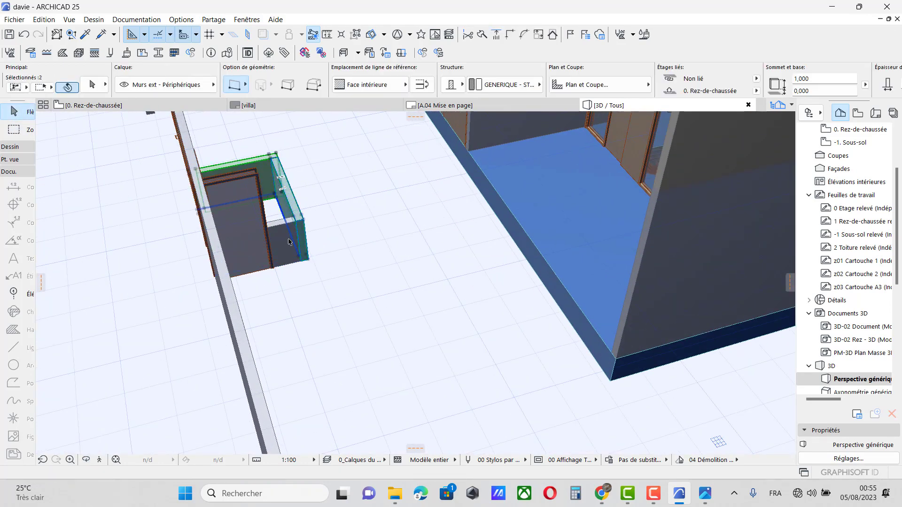
{"action": "left_click", "coordinate": [302, 220]}
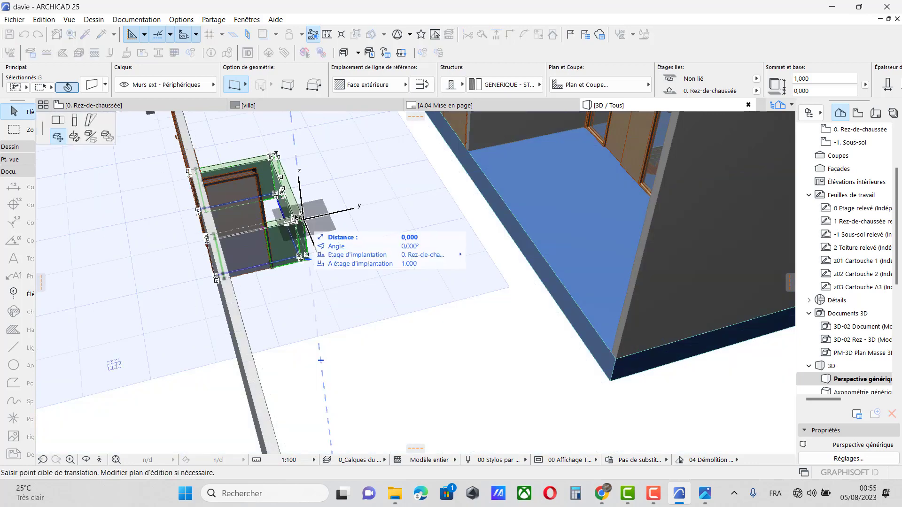
{"action": "left_click", "coordinate": [74, 120]}
{"action": "scroll", "coordinate": [280, 290], "scroll_direction": "down", "scroll_amount": 3}
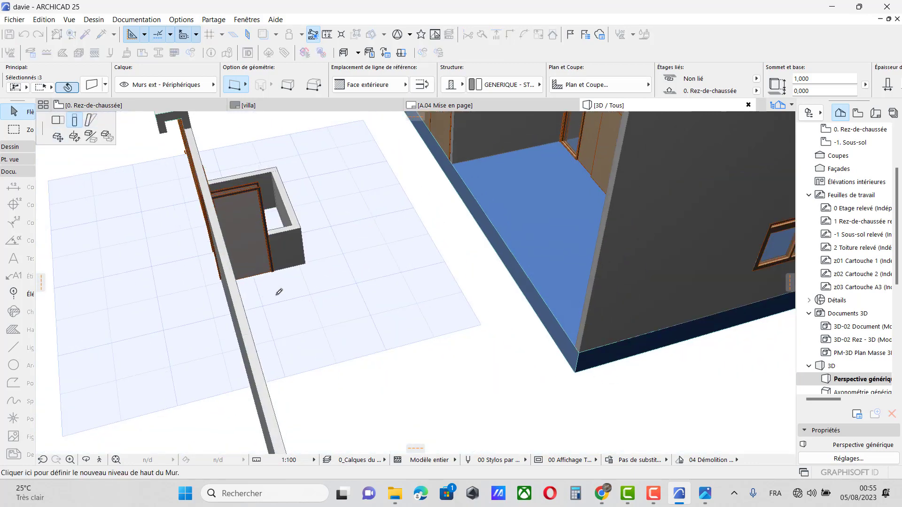
{"action": "scroll", "coordinate": [218, 190], "scroll_direction": "up", "scroll_amount": 2}
{"action": "scroll", "coordinate": [219, 191], "scroll_direction": "up", "scroll_amount": 5}
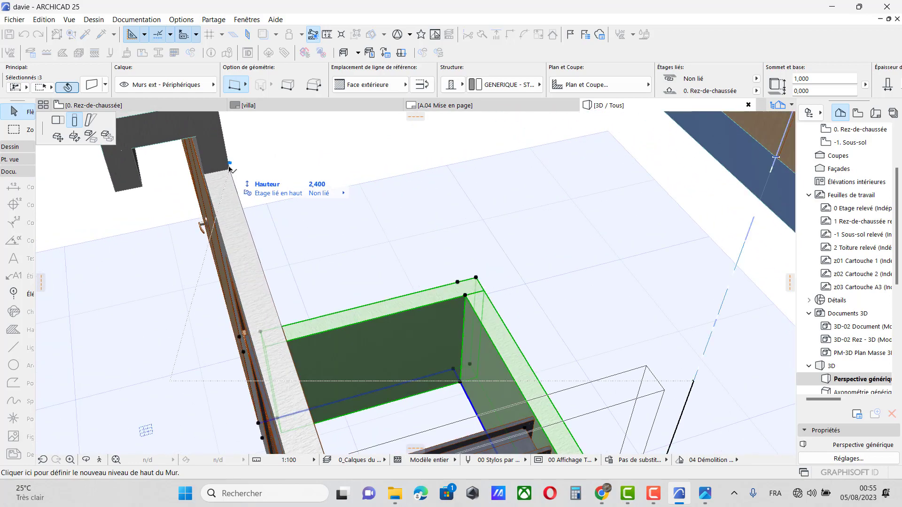
{"action": "left_click", "coordinate": [229, 169]}
{"action": "scroll", "coordinate": [282, 210], "scroll_direction": "down", "scroll_amount": 5}
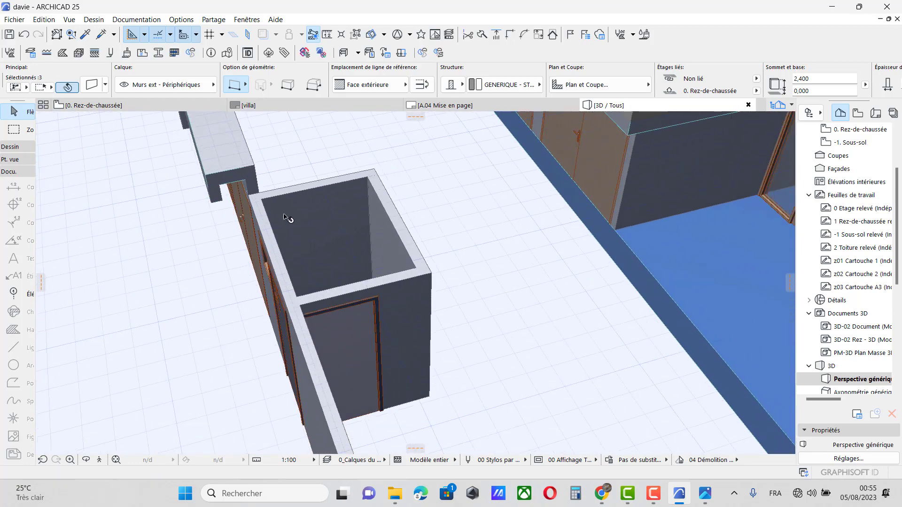
{"action": "left_click", "coordinate": [505, 332]}
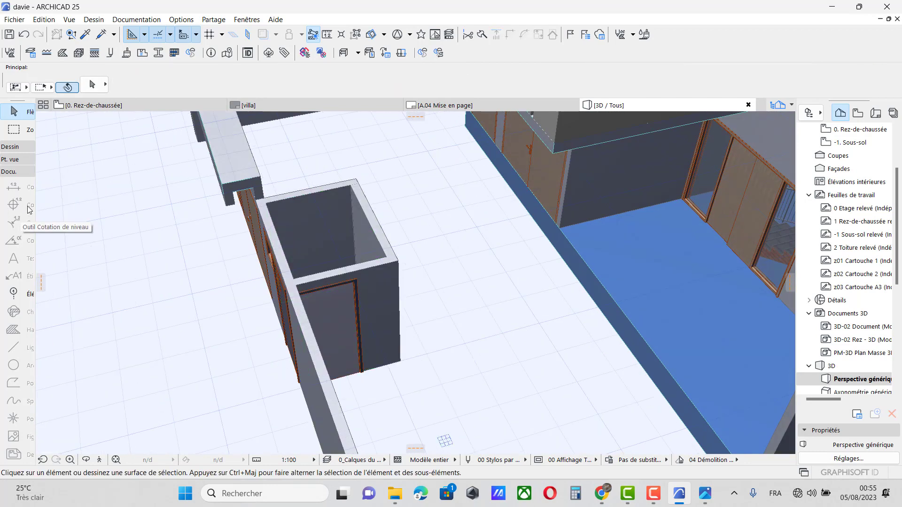
Draw a rectangular slab 0.2 m thick over the outer corners of the booth walls
{"action": "left_click", "coordinate": [19, 148]}
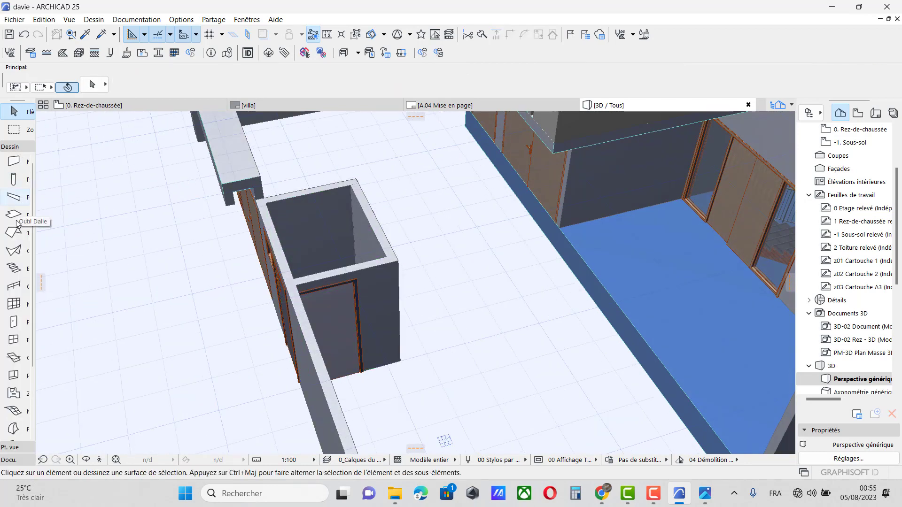
{"action": "left_click", "coordinate": [14, 215]}
{"action": "scroll", "coordinate": [358, 177], "scroll_direction": "up", "scroll_amount": 3}
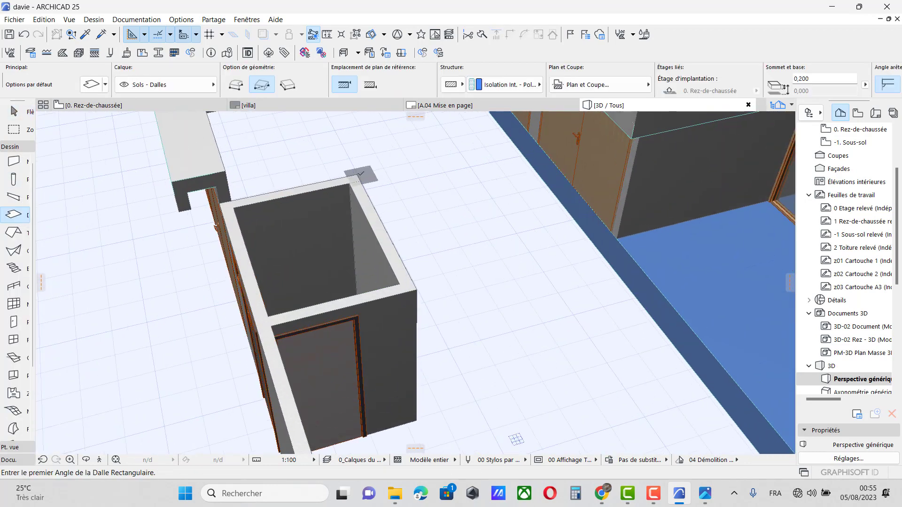
{"action": "left_click", "coordinate": [261, 325]}
{"action": "scroll", "coordinate": [262, 326], "scroll_direction": "down", "scroll_amount": 4}
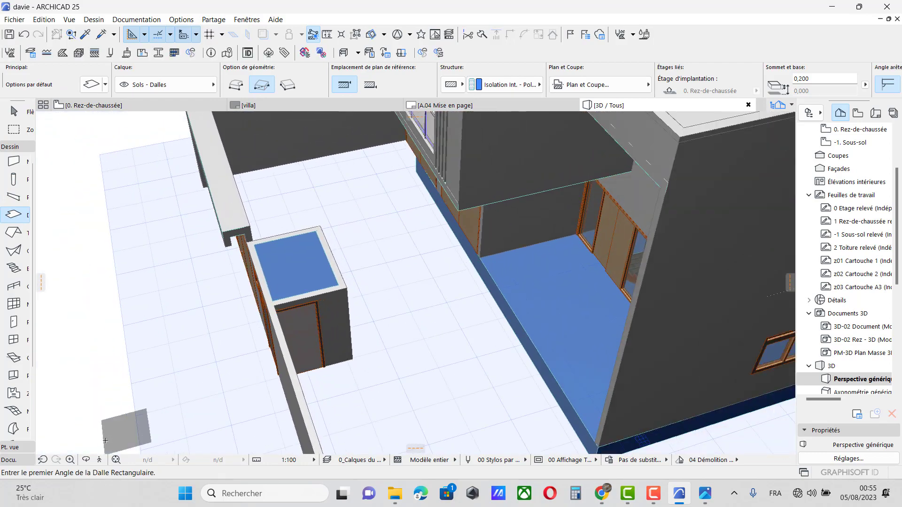
Raise the booth slab to an elevation of 2.6 m so it rests on top of the walls
{"action": "scroll", "coordinate": [303, 271], "scroll_direction": "up", "scroll_amount": 5}
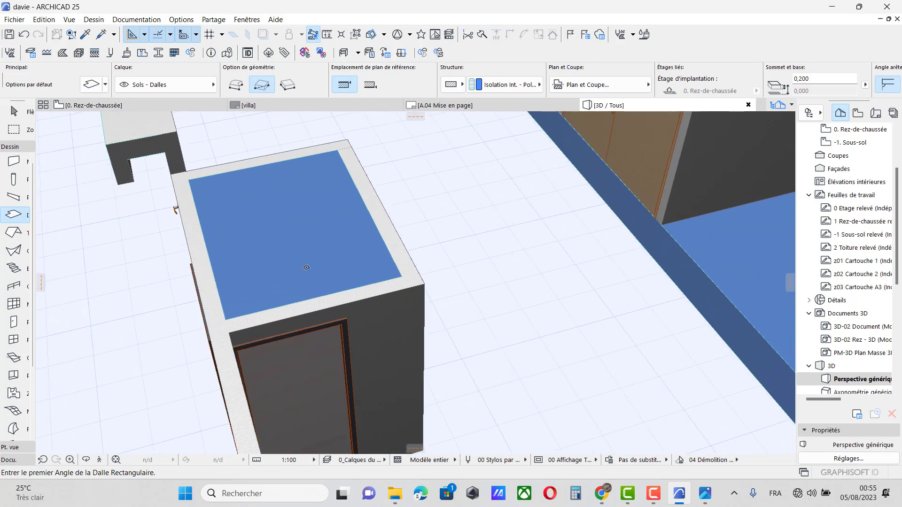
{"action": "left_click", "coordinate": [306, 268], "text": "shift"}
{"action": "scroll", "coordinate": [419, 303], "scroll_direction": "up", "scroll_amount": 5}
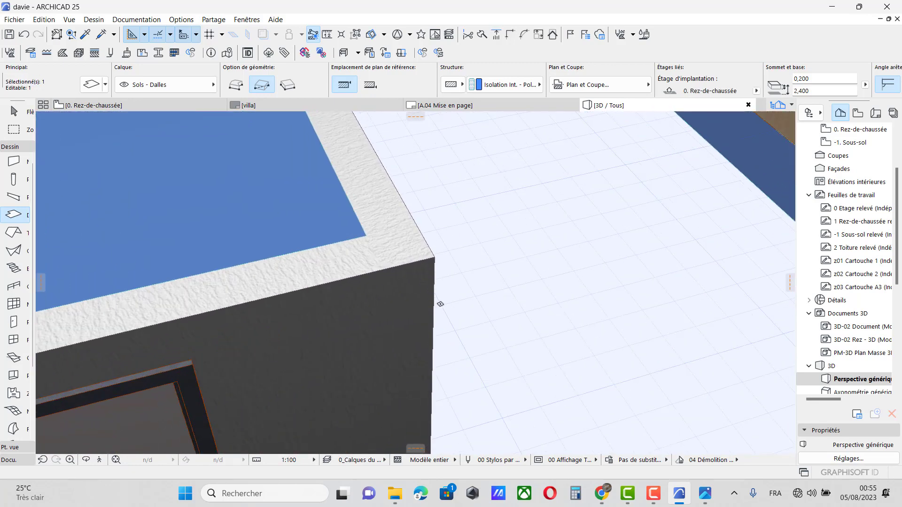
{"action": "left_click", "coordinate": [433, 260]}
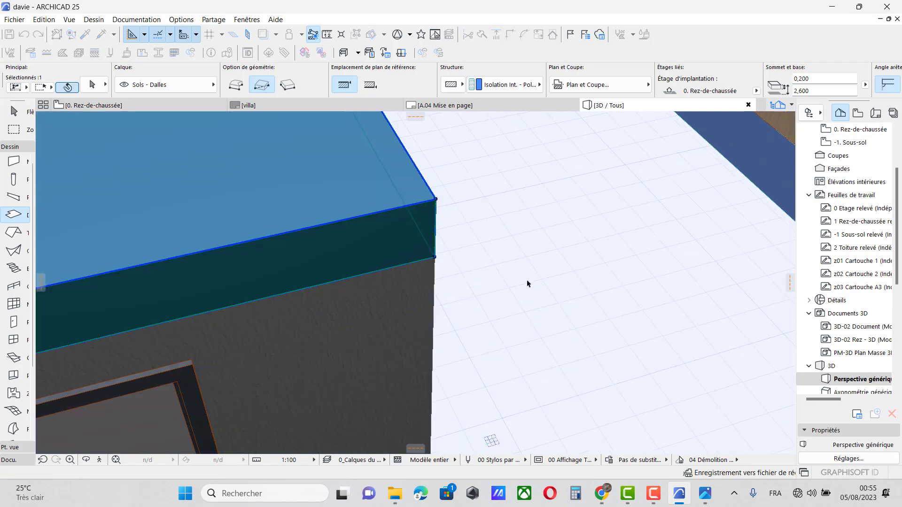
Set the booth slab's thickness to 0.1 m
{"action": "scroll", "coordinate": [469, 270], "scroll_direction": "down", "scroll_amount": 5}
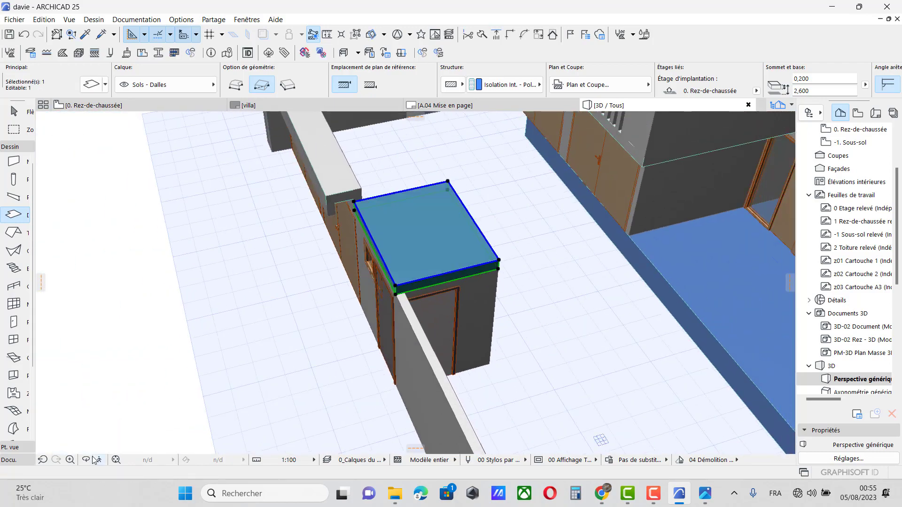
{"action": "left_click_drag", "start_coordinate": [115, 426], "coordinate": [80, 144]}
{"action": "left_click", "coordinate": [15, 113]}
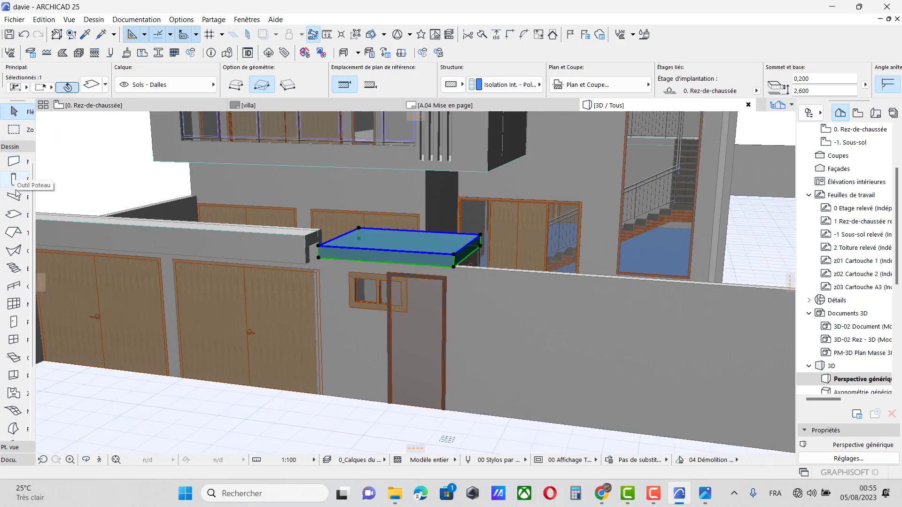
{"action": "double_click", "coordinate": [13, 215]}
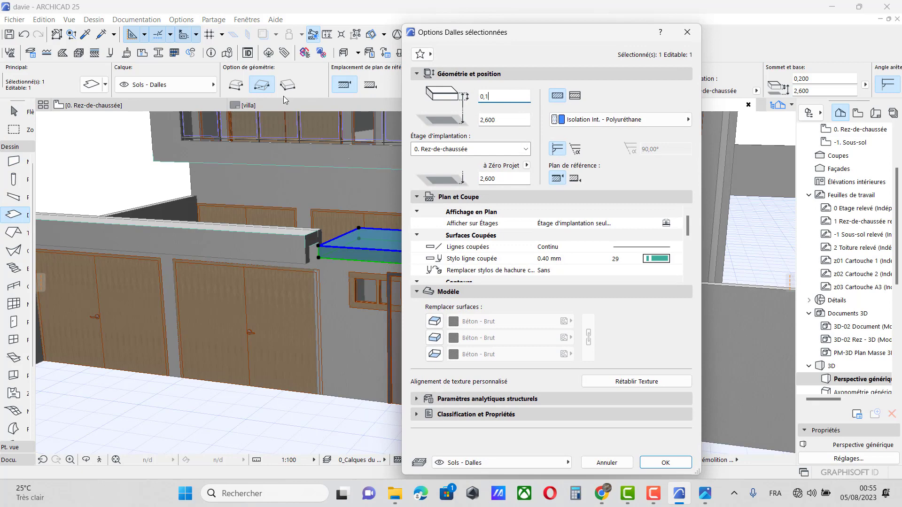
{"action": "type", "text": "0,1"}
{"action": "key", "text": "Return"}
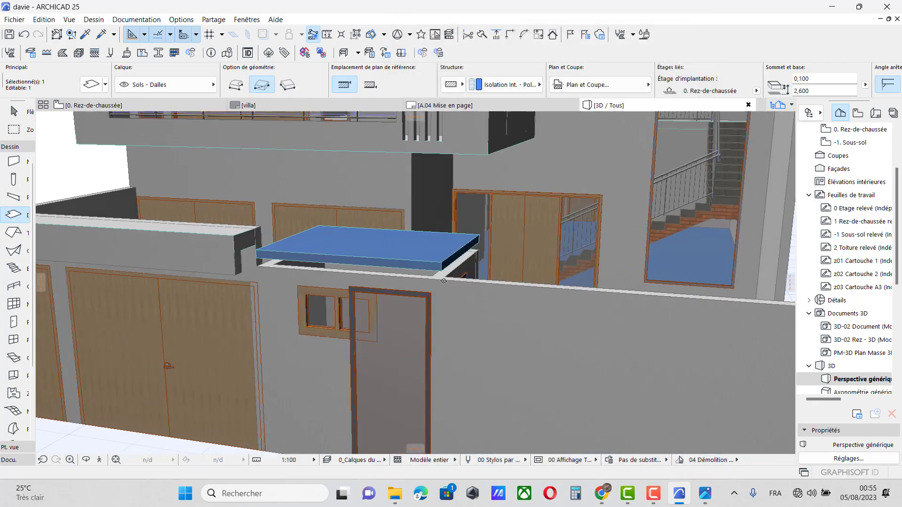
{"action": "scroll", "coordinate": [443, 280], "scroll_direction": "up", "scroll_amount": 3}
{"action": "left_click", "coordinate": [443, 223]}
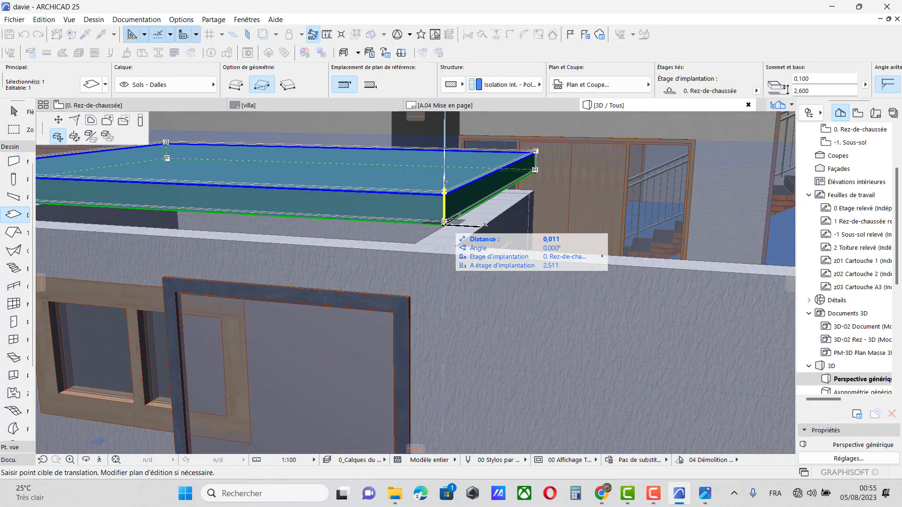
{"action": "right_click", "coordinate": [443, 222]}
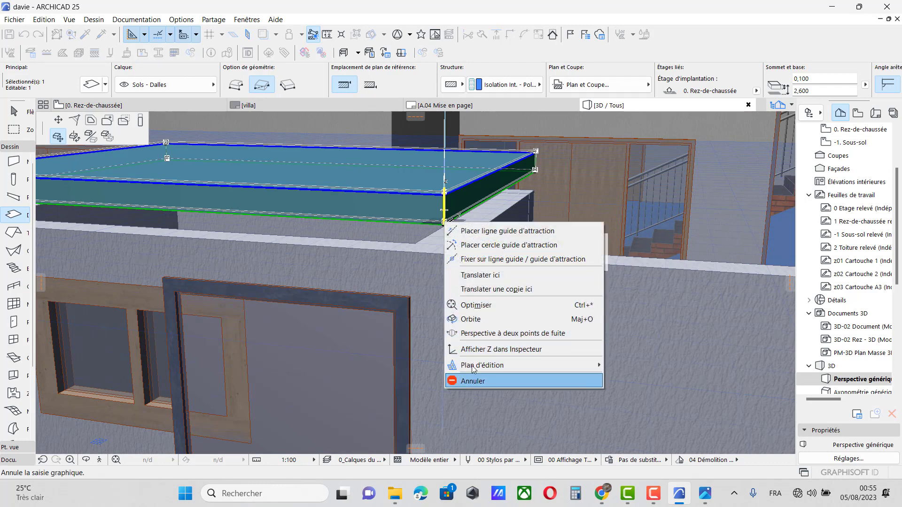
{"action": "left_click", "coordinate": [472, 381]}
Move the booth slab down 0.1 m so its underside sits on the walls
{"action": "left_click", "coordinate": [443, 223]}
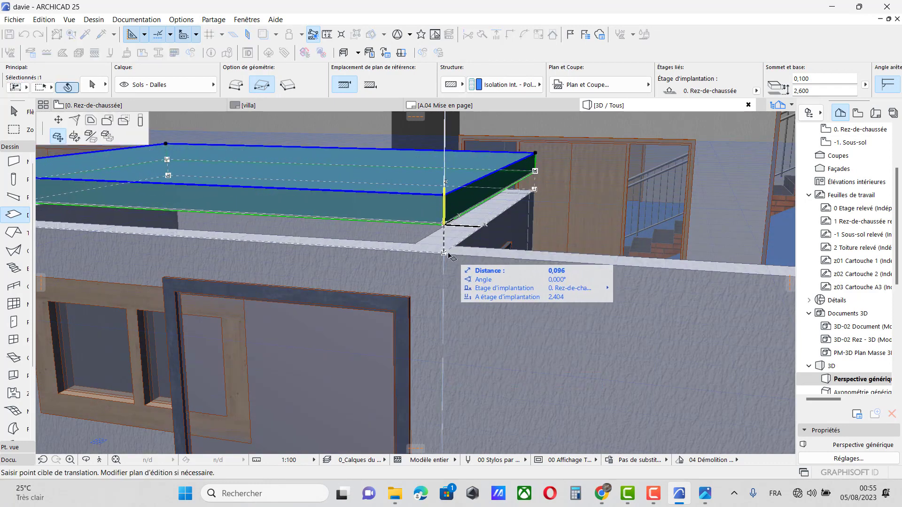
{"action": "type", "text": "0,1"}
{"action": "key", "text": "Return"}
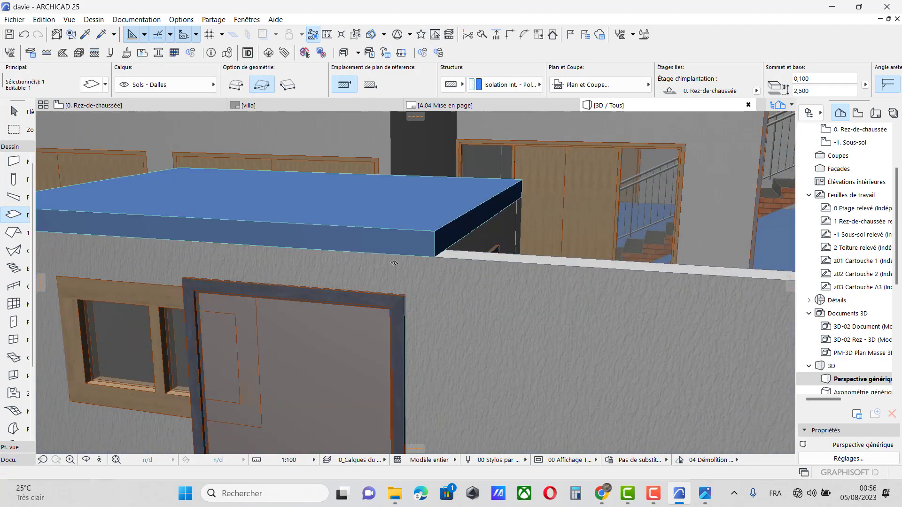
{"action": "scroll", "coordinate": [394, 263], "scroll_direction": "down", "scroll_amount": 3}
Offset the booth slab's street-side edge outward as a small overhang, comparing it with the reference photo
{"action": "left_click", "coordinate": [706, 494]}
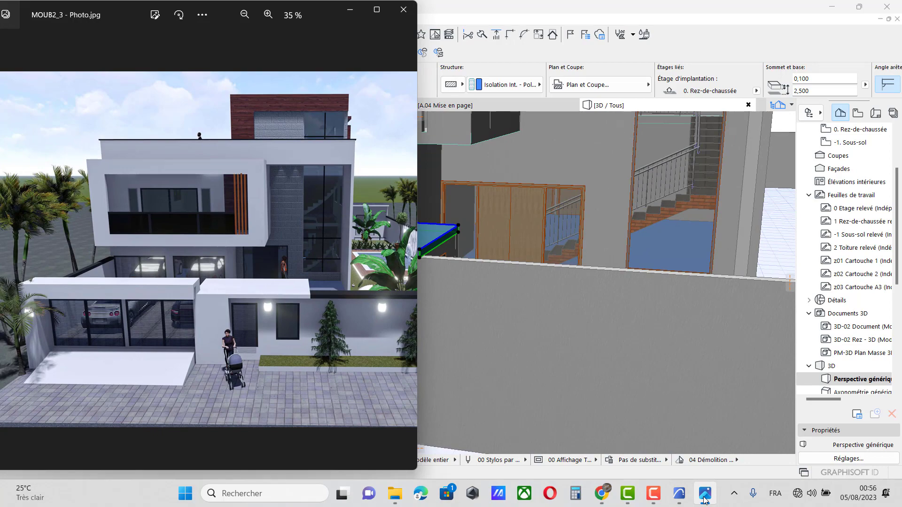
{"action": "left_click", "coordinate": [706, 494]}
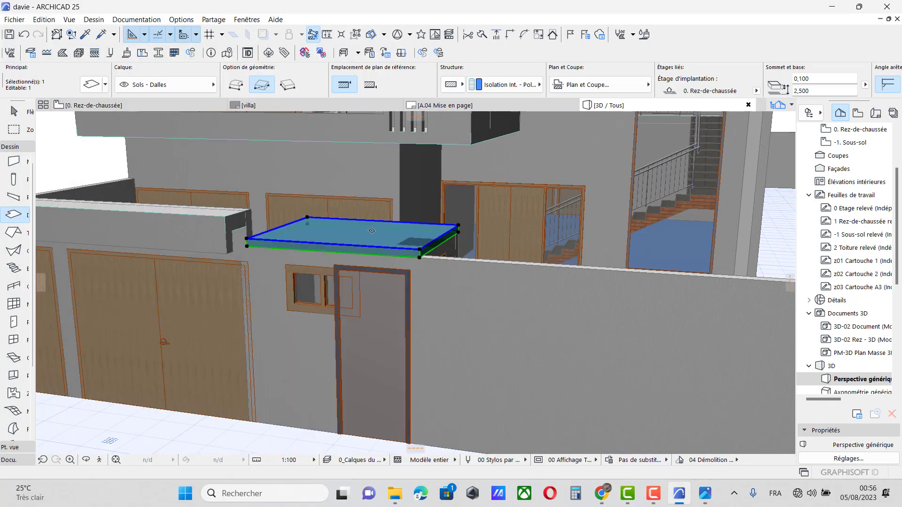
{"action": "left_click", "coordinate": [346, 247]}
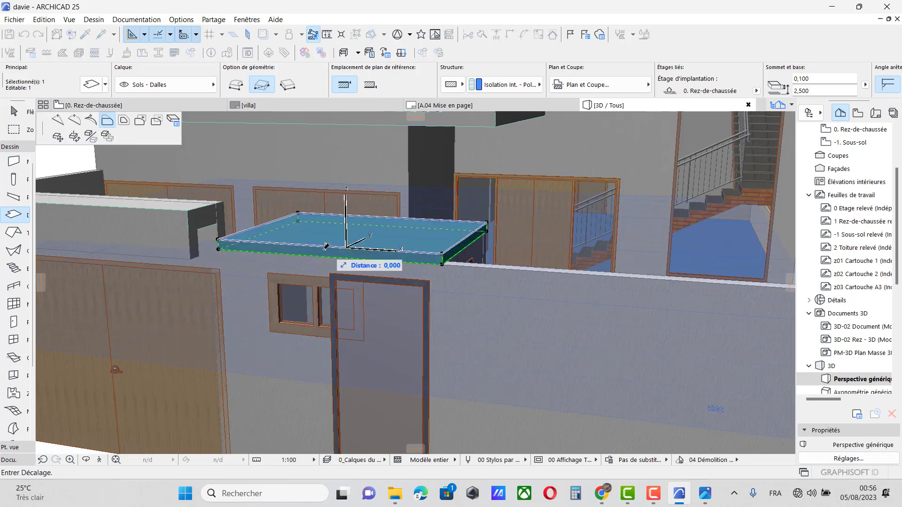
{"action": "left_click", "coordinate": [323, 248]}
{"action": "scroll", "coordinate": [368, 255], "scroll_direction": "down", "scroll_amount": 5}
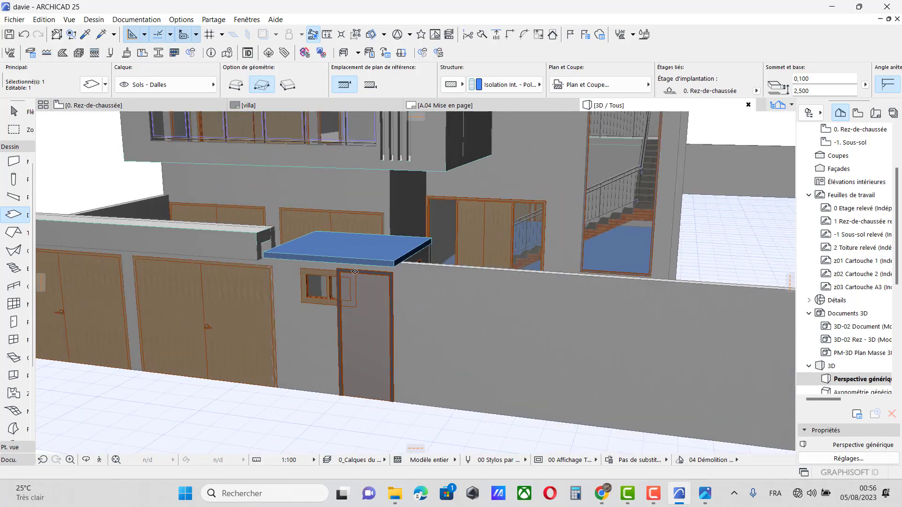
{"action": "left_click", "coordinate": [707, 493]}
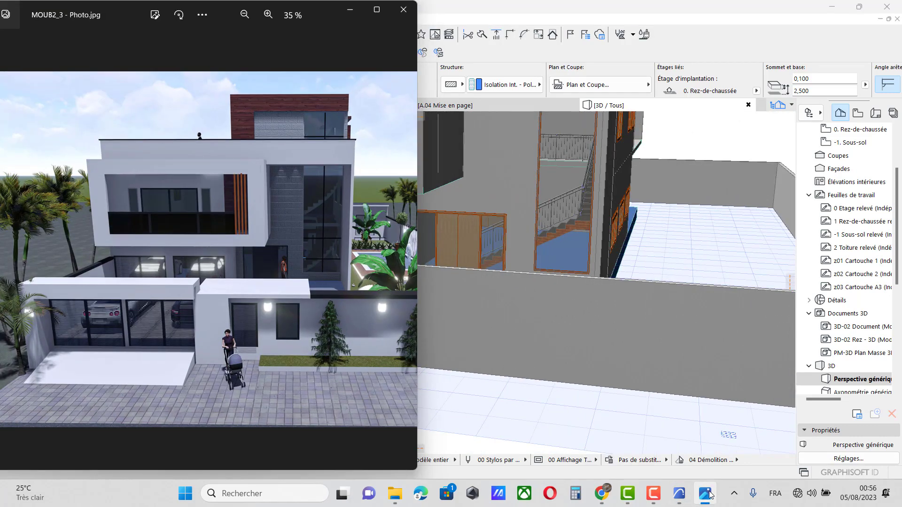
{"action": "left_click", "coordinate": [706, 493]}
{"action": "scroll", "coordinate": [270, 399], "scroll_direction": "down", "scroll_amount": 3}
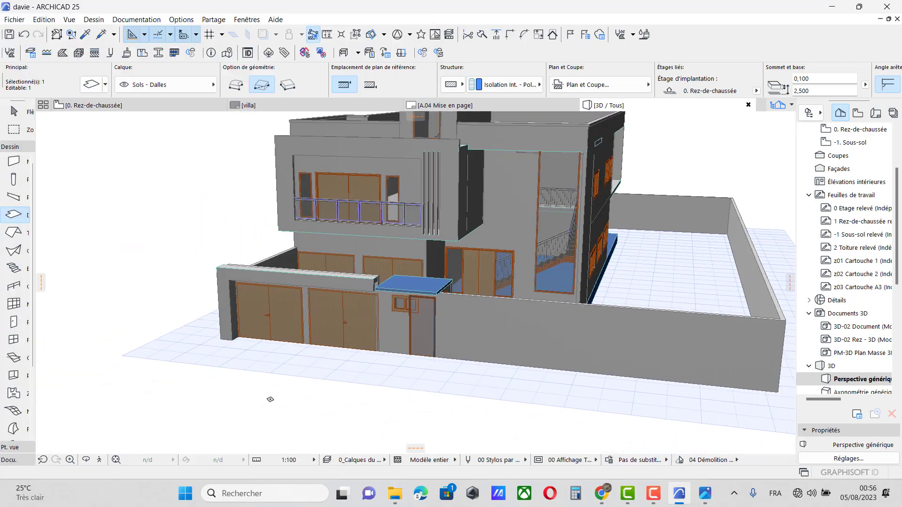
Change the booth slab's building material to GENERIQUE - STRUCTURE
{"action": "left_click", "coordinate": [87, 461]}
{"action": "left_click_drag", "start_coordinate": [177, 404], "coordinate": [440, 303]}
{"action": "scroll", "coordinate": [440, 303], "scroll_direction": "up", "scroll_amount": 2}
{"action": "scroll", "coordinate": [440, 303], "scroll_direction": "up", "scroll_amount": 2}
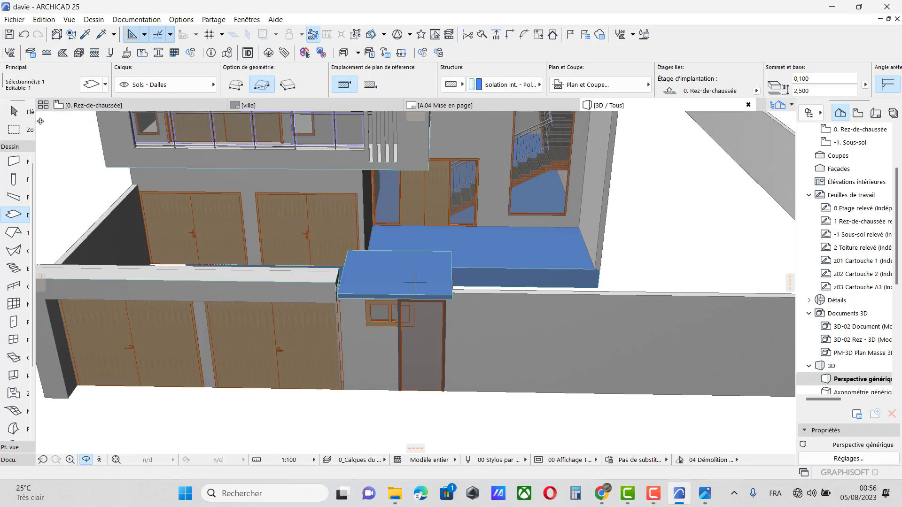
{"action": "key", "text": "Escape"}
{"action": "left_click", "coordinate": [14, 115]}
{"action": "left_click", "coordinate": [15, 213]}
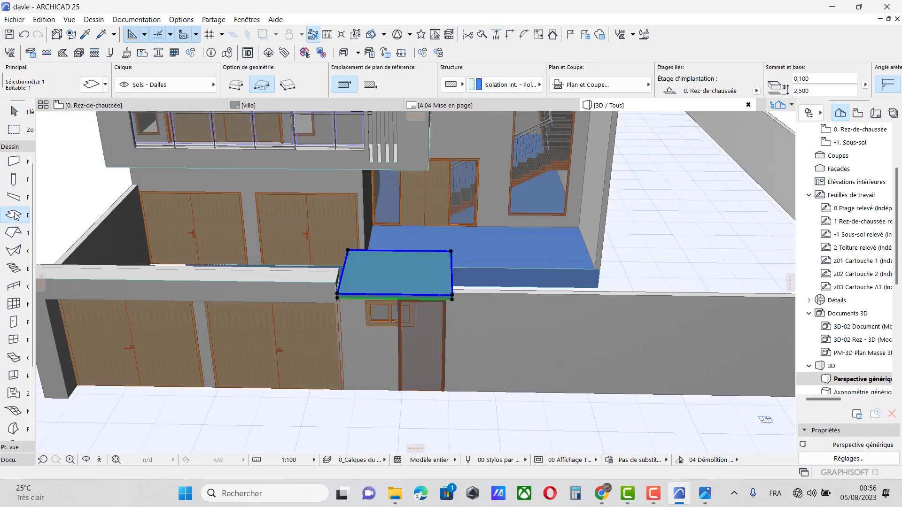
{"action": "double_click", "coordinate": [14, 215]}
{"action": "left_click", "coordinate": [588, 123]}
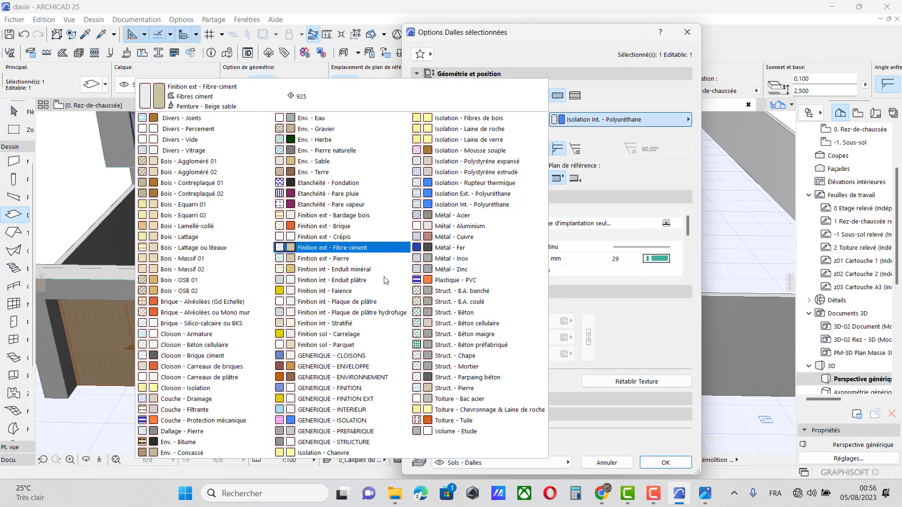
{"action": "left_click", "coordinate": [350, 444]}
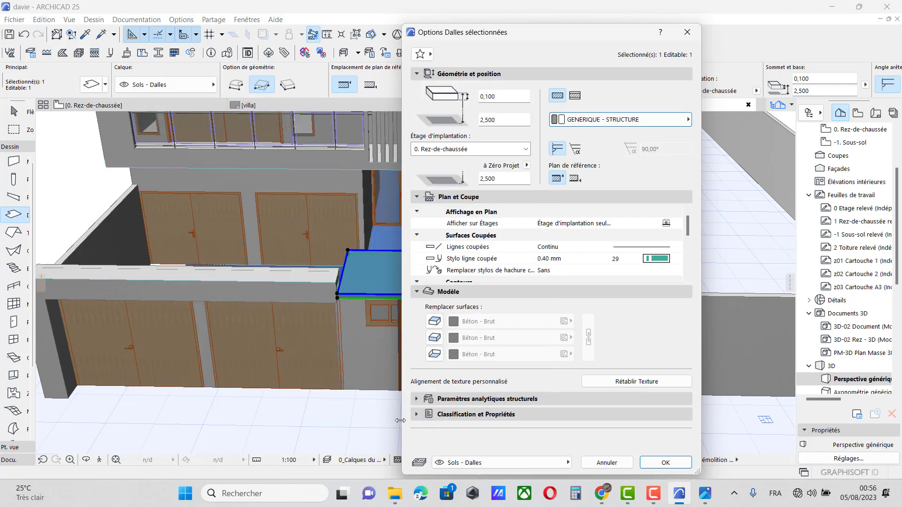
{"action": "left_click", "coordinate": [666, 463]}
{"action": "scroll", "coordinate": [439, 310], "scroll_direction": "down", "scroll_amount": 5}
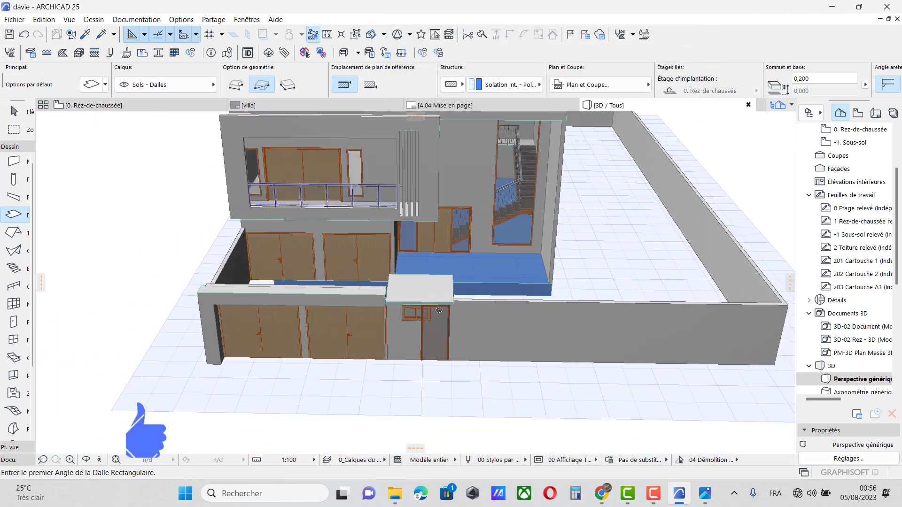
Move the booth's sliding window along the street wall so it clears the entrance door, and compare it with the reference photo
{"action": "scroll", "coordinate": [439, 310], "scroll_direction": "up", "scroll_amount": 3}
{"action": "scroll", "coordinate": [439, 310], "scroll_direction": "up", "scroll_amount": 3}
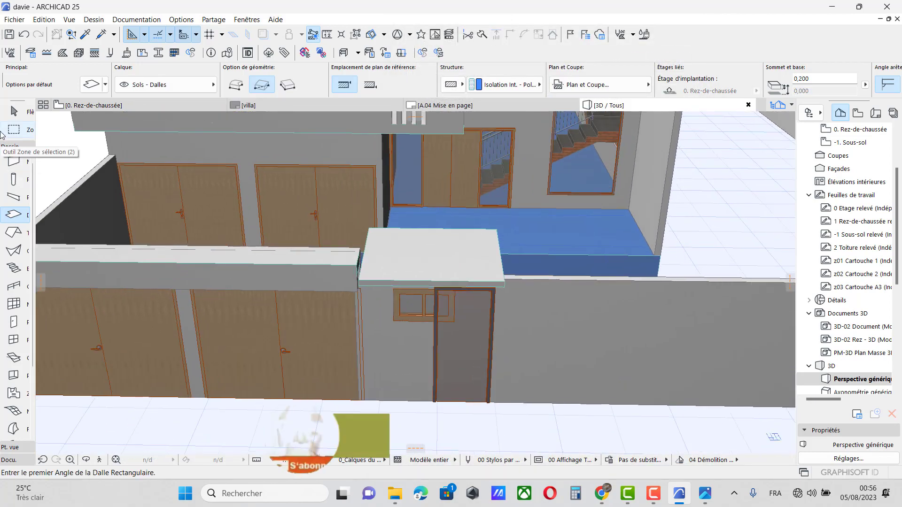
{"action": "left_click", "coordinate": [3, 131]}
{"action": "left_click", "coordinate": [14, 114]}
{"action": "scroll", "coordinate": [407, 313], "scroll_direction": "up", "scroll_amount": 3}
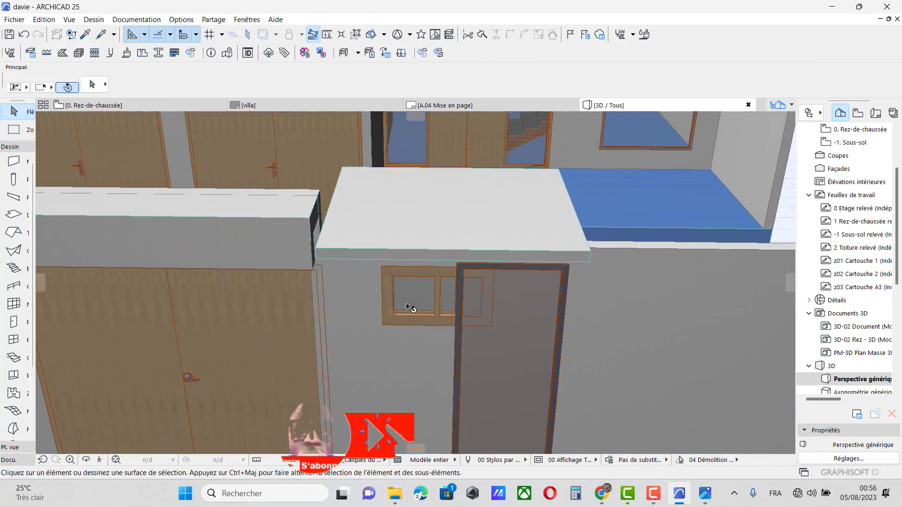
{"action": "left_click", "coordinate": [409, 308]}
{"action": "left_click", "coordinate": [383, 296]}
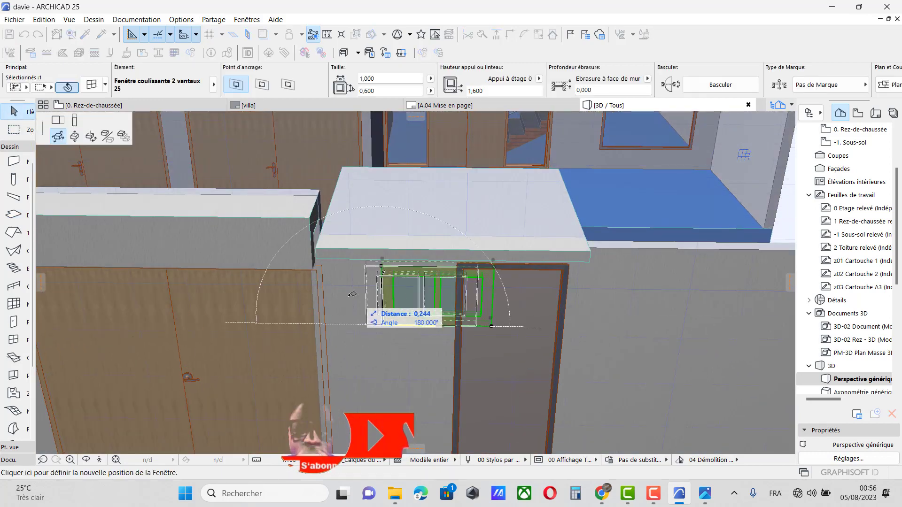
{"action": "left_click", "coordinate": [333, 325]}
{"action": "left_click", "coordinate": [706, 494]}
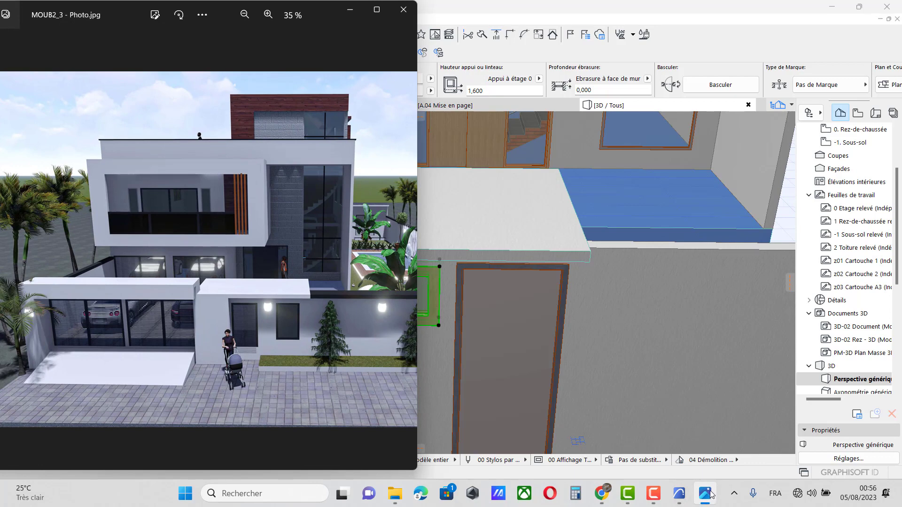
{"action": "left_click", "coordinate": [710, 494]}
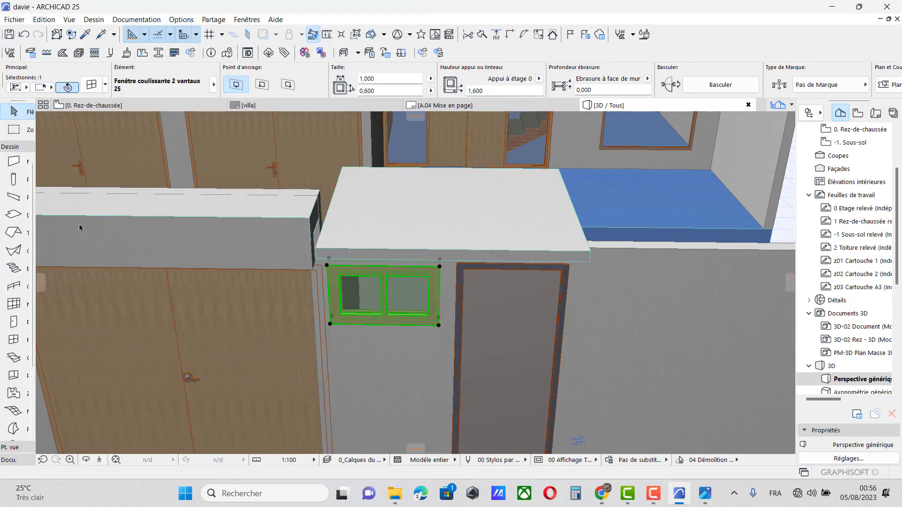
Replace the booth's sliding window with the Fenêtre courbe 25 type from the Fenêtres spéciales 25 library folder
{"action": "scroll", "coordinate": [464, 369], "scroll_direction": "down", "scroll_amount": 5}
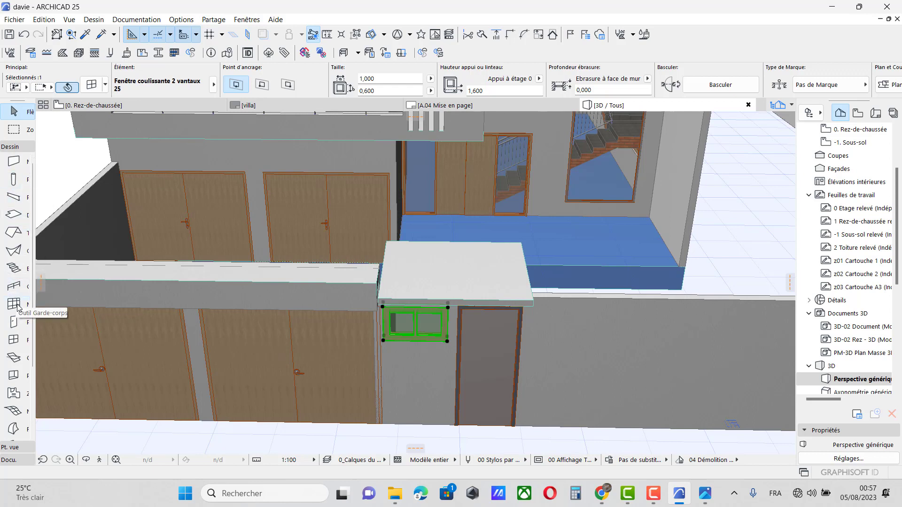
{"action": "left_click", "coordinate": [13, 340]}
{"action": "double_click", "coordinate": [13, 340]}
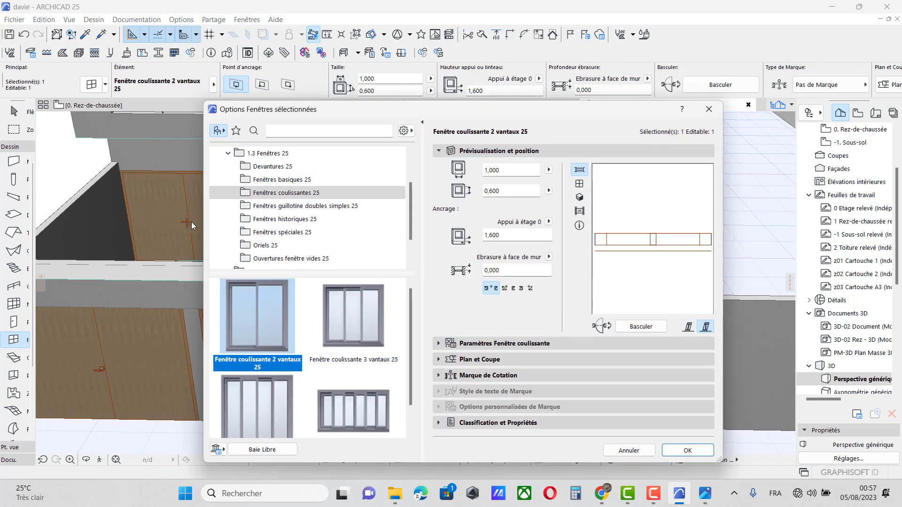
{"action": "left_click", "coordinate": [282, 219]}
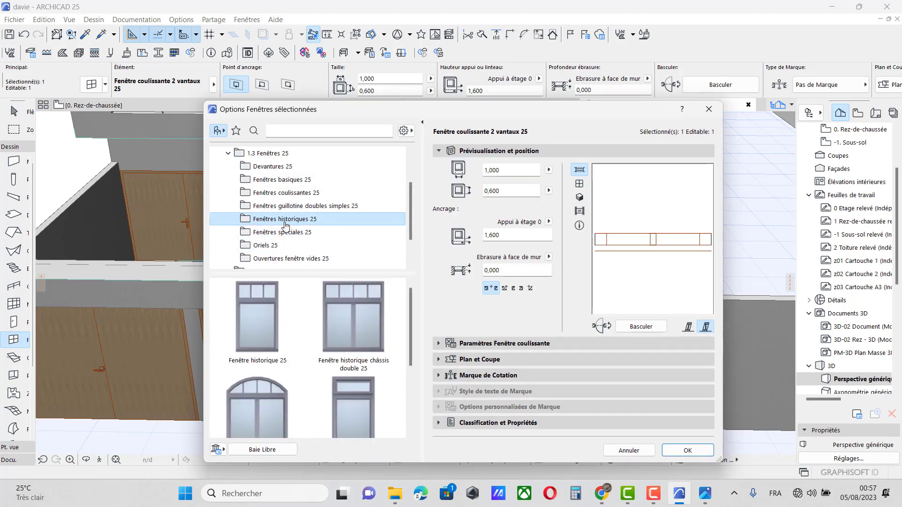
{"action": "scroll", "coordinate": [295, 230], "scroll_direction": "down", "scroll_amount": 1}
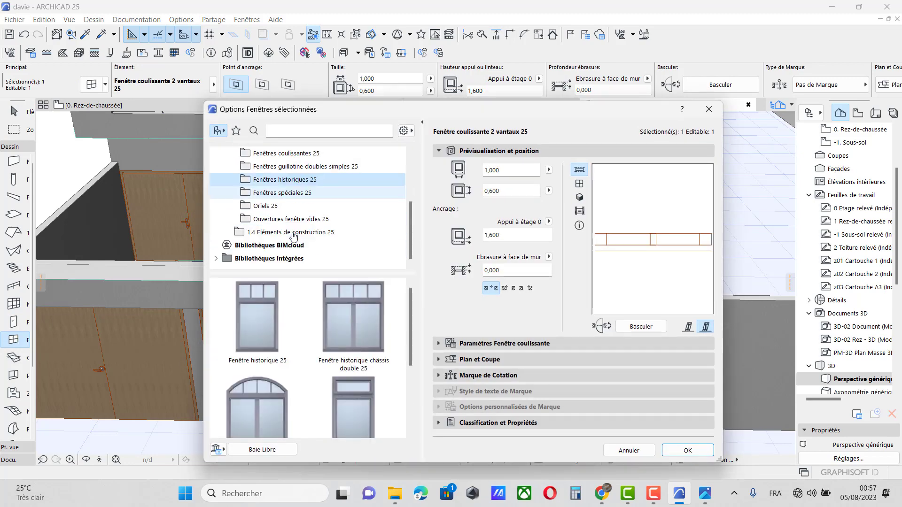
{"action": "scroll", "coordinate": [297, 231], "scroll_direction": "up", "scroll_amount": 1}
{"action": "left_click", "coordinate": [297, 231]}
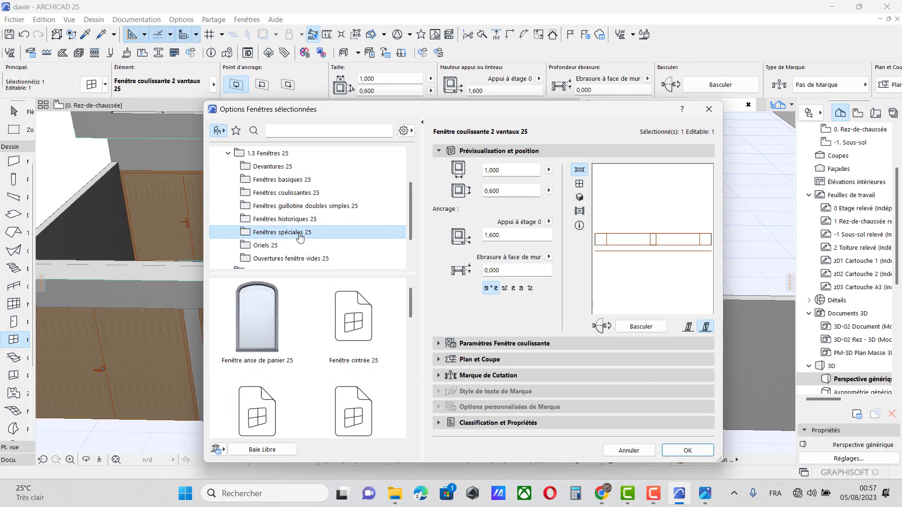
{"action": "left_click", "coordinate": [280, 396]}
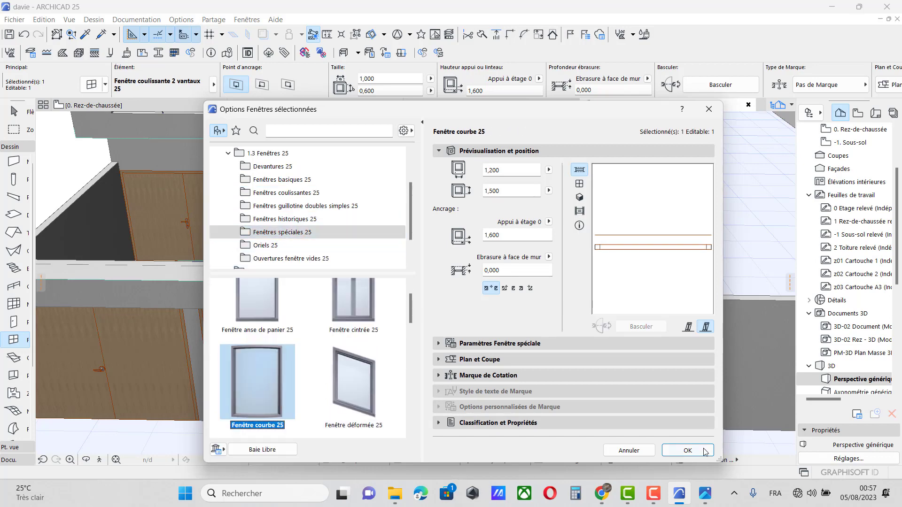
{"action": "left_click", "coordinate": [688, 450]}
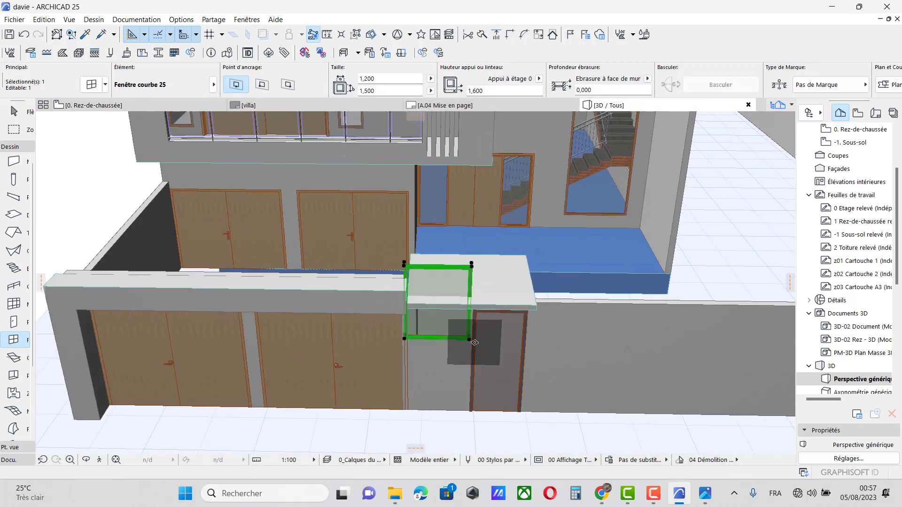
Lower the booth window vertically until its sill height is about 0.6 m
{"action": "left_click", "coordinate": [470, 338]}
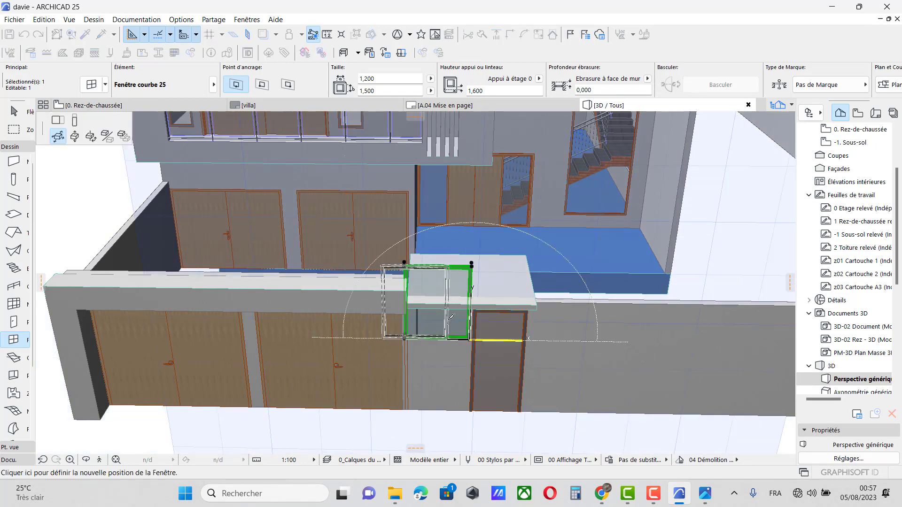
{"action": "scroll", "coordinate": [447, 322], "scroll_direction": "down", "scroll_amount": 2}
{"action": "left_click", "coordinate": [74, 136]}
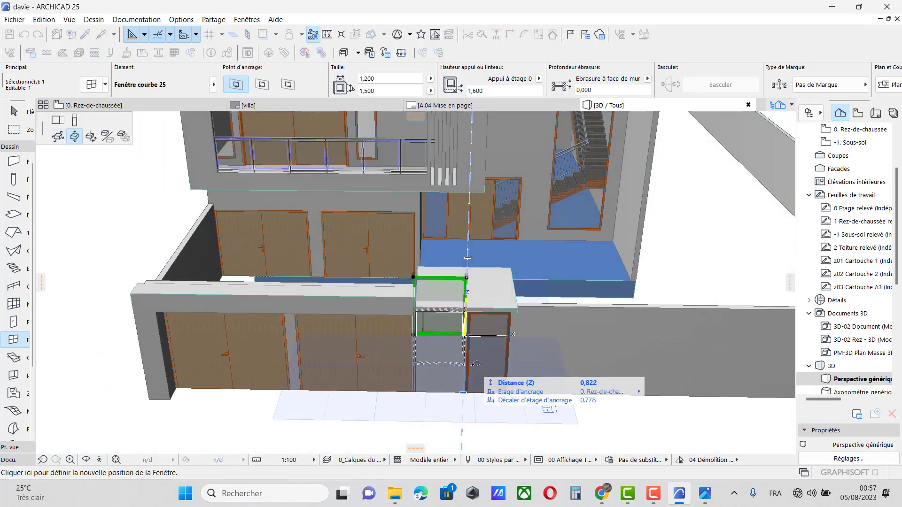
{"action": "scroll", "coordinate": [468, 358], "scroll_direction": "up", "scroll_amount": 3}
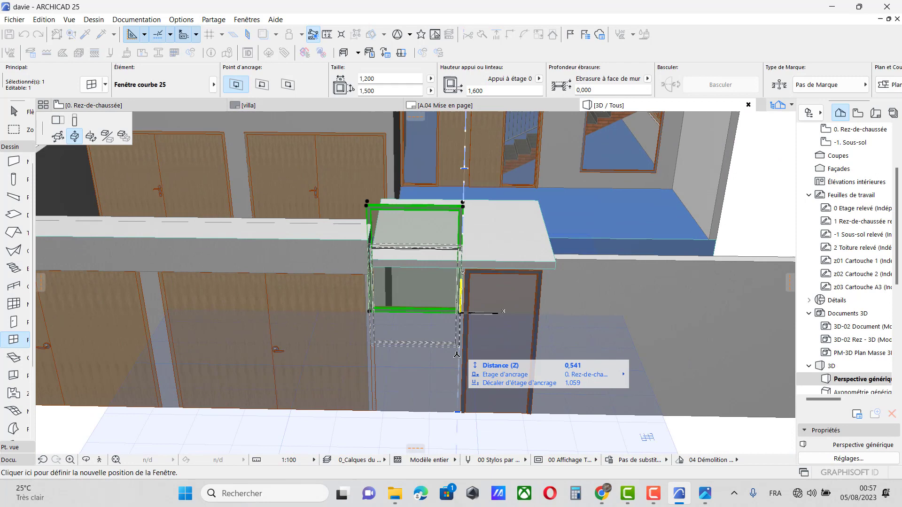
{"action": "left_click", "coordinate": [457, 381]}
Raise the booth window's lower edge to shorten the window to a height of about 1.37 m
{"action": "scroll", "coordinate": [468, 237], "scroll_direction": "down", "scroll_amount": 2}
{"action": "scroll", "coordinate": [473, 282], "scroll_direction": "up", "scroll_amount": 4}
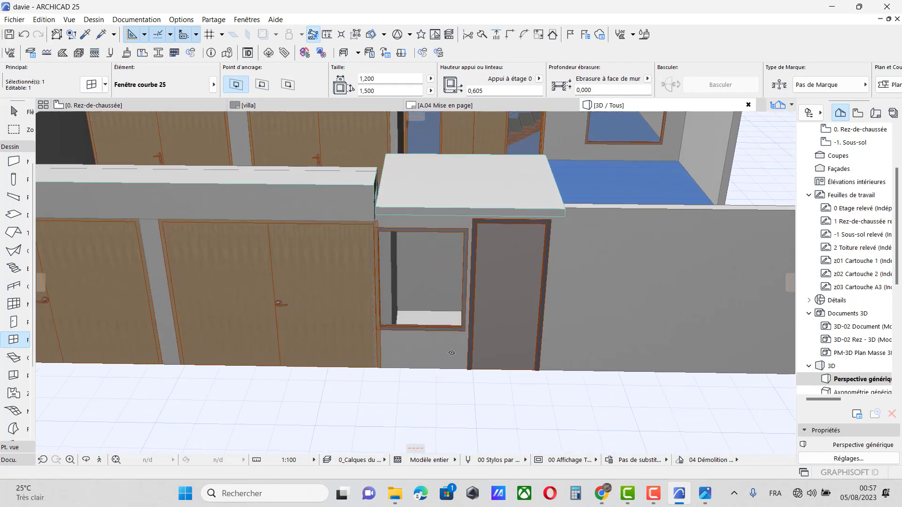
{"action": "left_click", "coordinate": [471, 325]}
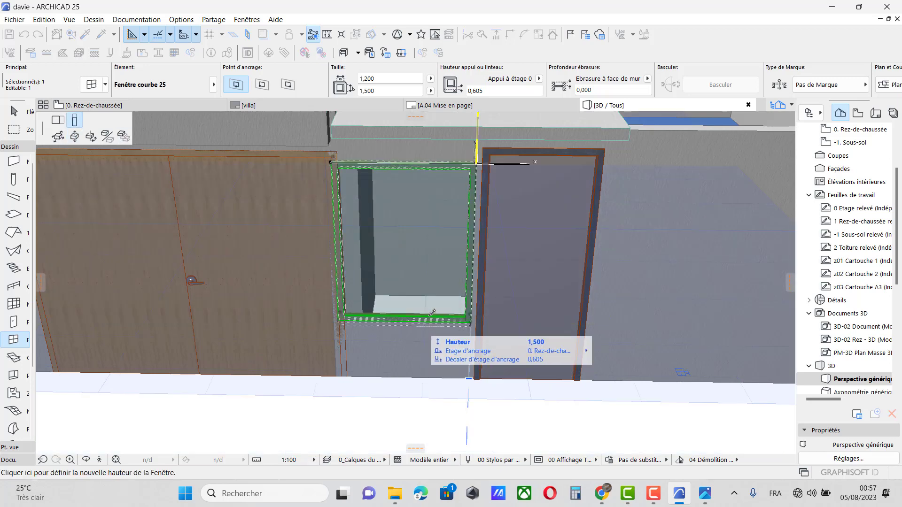
{"action": "left_click", "coordinate": [438, 308]}
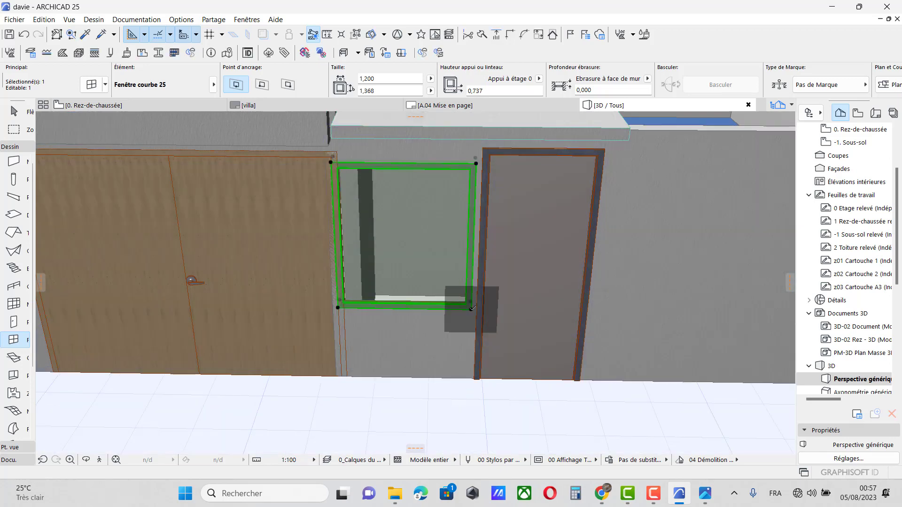
Pull both side edges of the booth window inward to narrow it to a width of about 0.96 m
{"action": "left_click", "coordinate": [476, 163]}
{"action": "left_click", "coordinate": [61, 119]}
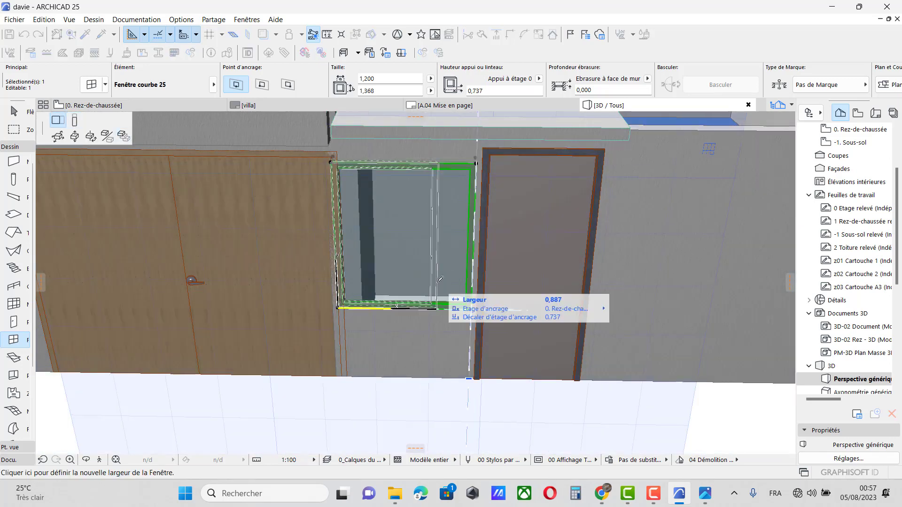
{"action": "scroll", "coordinate": [469, 308], "scroll_direction": "up", "scroll_amount": 6}
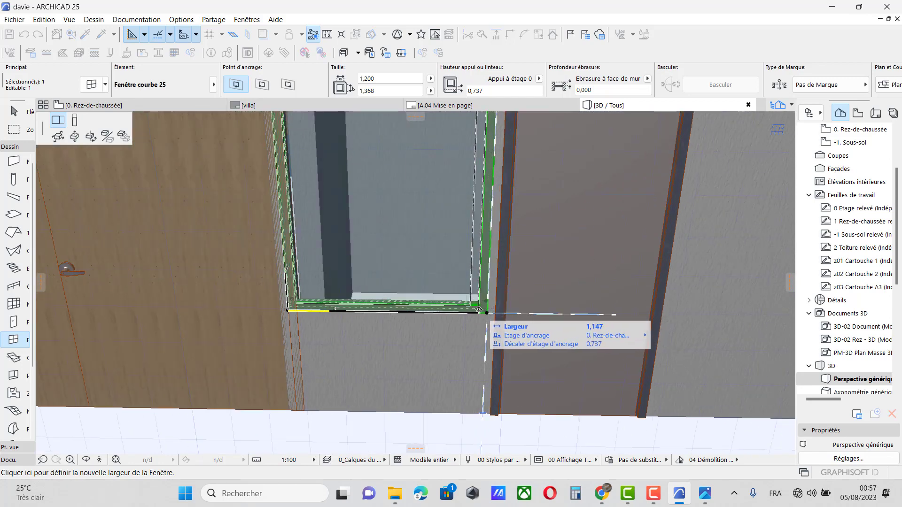
{"action": "left_click", "coordinate": [477, 311]}
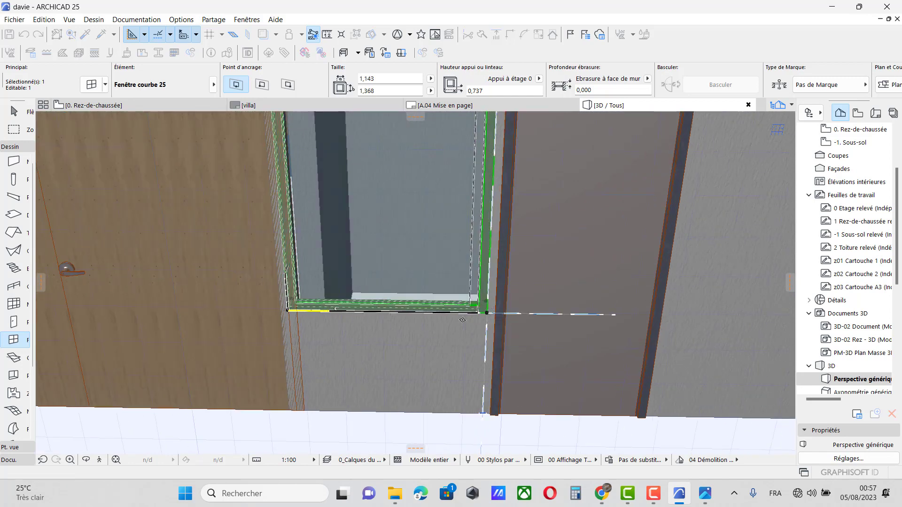
{"action": "left_click", "coordinate": [289, 310]}
{"action": "left_click", "coordinate": [319, 311]}
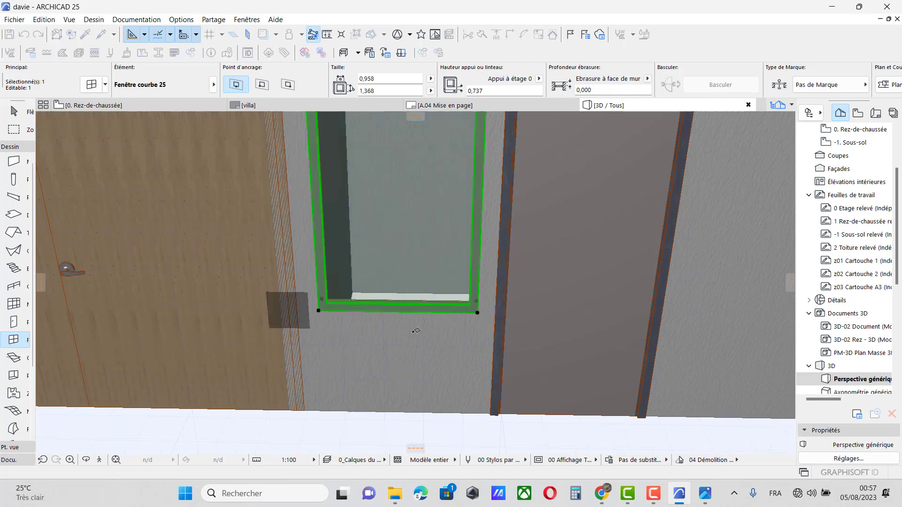
{"action": "scroll", "coordinate": [416, 330], "scroll_direction": "down", "scroll_amount": 10}
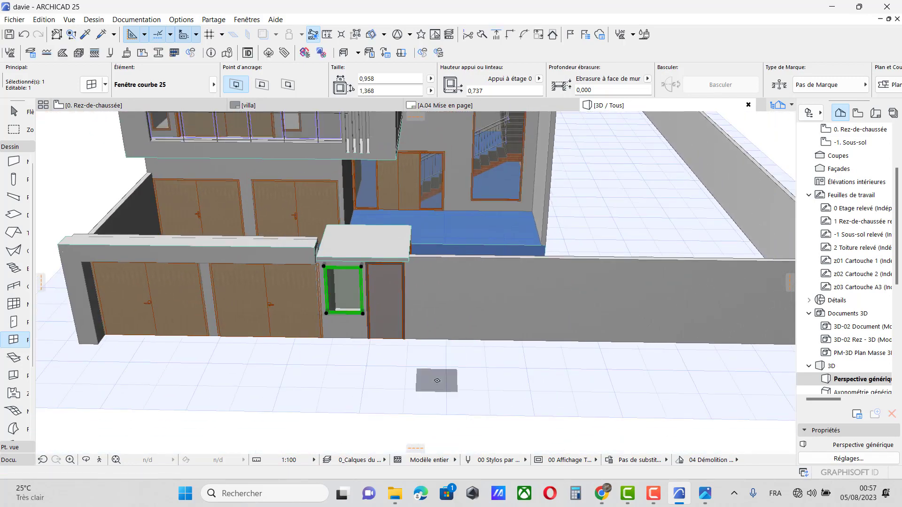
{"action": "key", "text": "Escape"}
{"action": "scroll", "coordinate": [437, 381], "scroll_direction": "down", "scroll_amount": 3}
Orbit to the back of the villa and examine the rear facade with its open first-floor terrace
{"action": "left_click", "coordinate": [87, 461]}
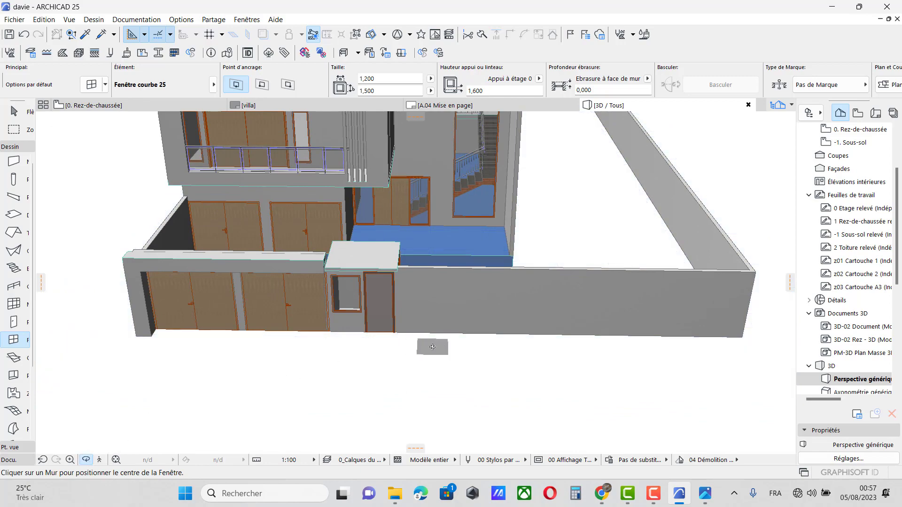
{"action": "left_click_drag", "start_coordinate": [420, 347], "coordinate": [510, 347]}
{"action": "scroll", "coordinate": [511, 347], "scroll_direction": "up", "scroll_amount": 8}
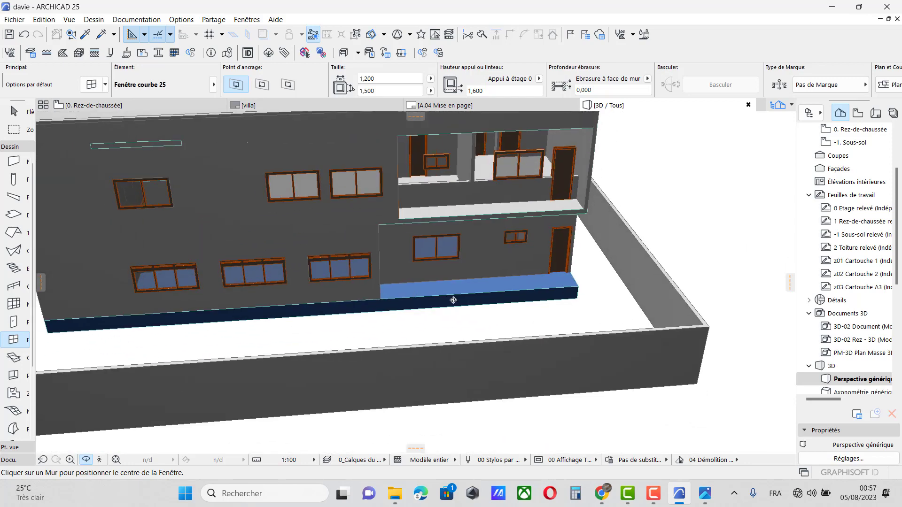
{"action": "scroll", "coordinate": [202, 326], "scroll_direction": "down", "scroll_amount": 4}
{"action": "left_click_drag", "start_coordinate": [482, 367], "coordinate": [241, 334]}
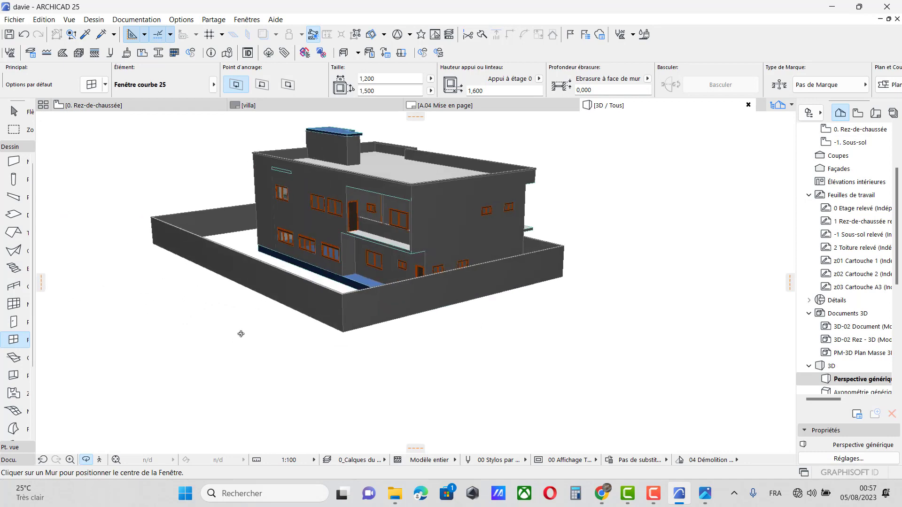
{"action": "scroll", "coordinate": [445, 210], "scroll_direction": "up", "scroll_amount": 6}
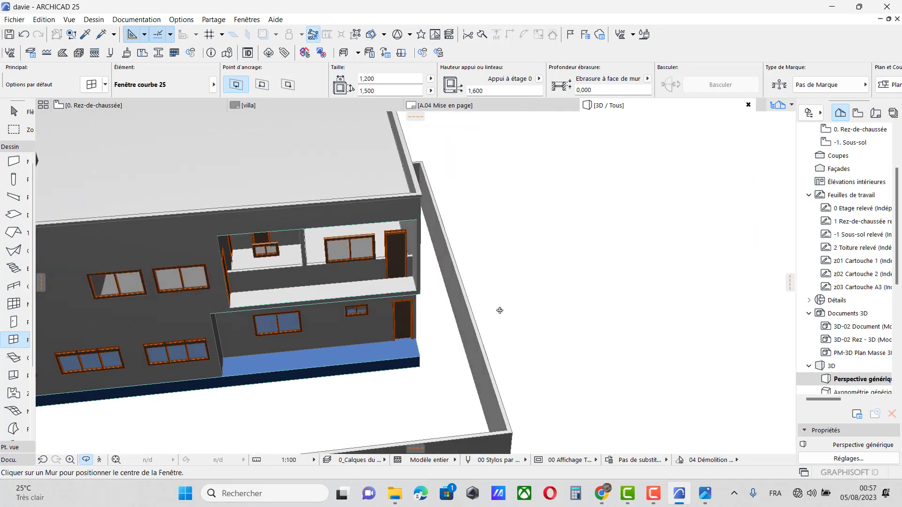
{"action": "scroll", "coordinate": [374, 335], "scroll_direction": "up", "scroll_amount": 2}
{"action": "middle_click_drag", "start_coordinate": [374, 334], "coordinate": [394, 313], "text": "shift"}
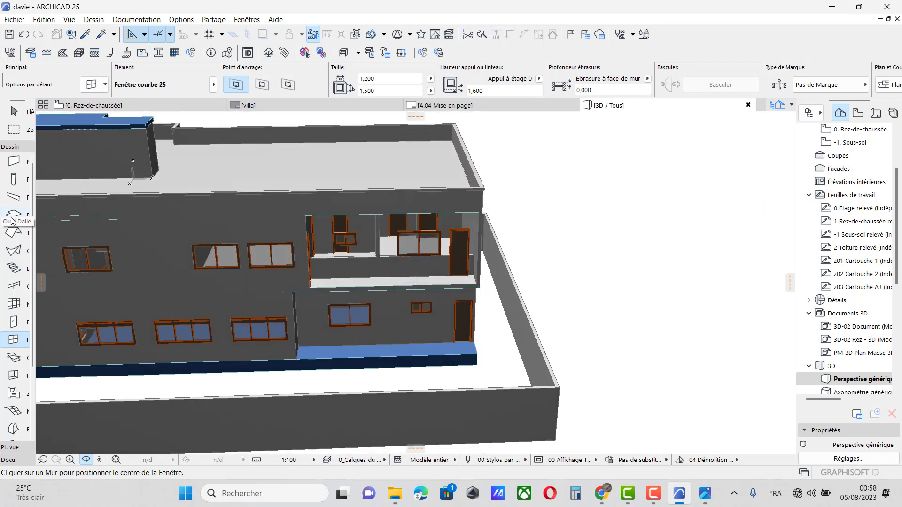
Add a railing about 7.46 m long along the outer edge of the rear first-floor terrace, between its two corners
{"action": "left_click", "coordinate": [11, 292]}
{"action": "scroll", "coordinate": [326, 292], "scroll_direction": "up", "scroll_amount": 5}
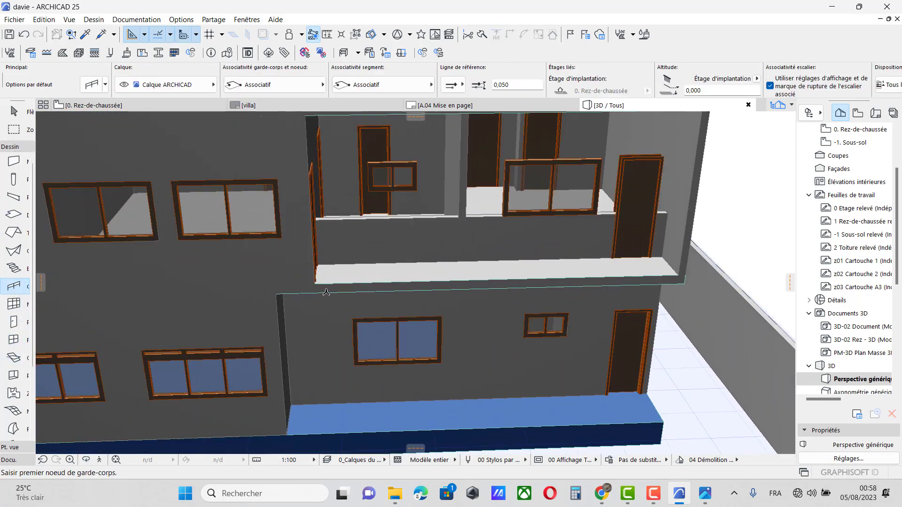
{"action": "scroll", "coordinate": [326, 292], "scroll_direction": "up", "scroll_amount": 3}
{"action": "left_click", "coordinate": [310, 276]}
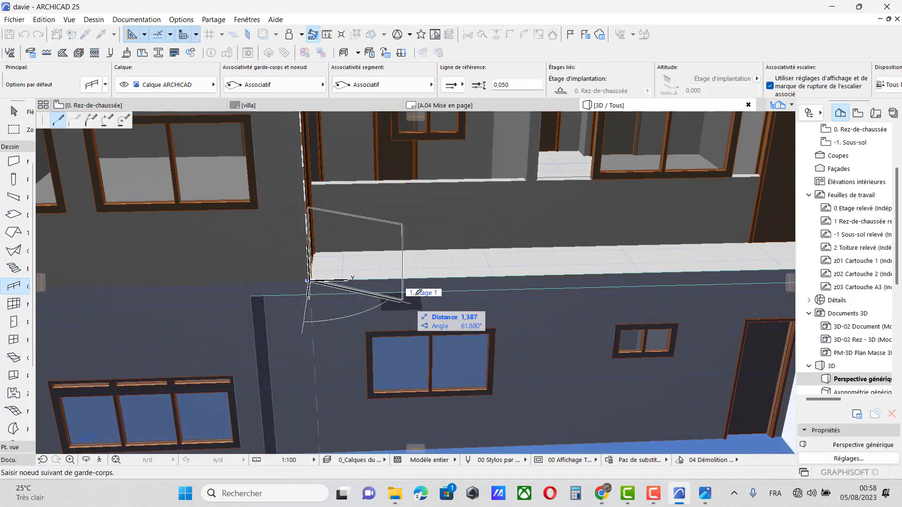
{"action": "scroll", "coordinate": [517, 286], "scroll_direction": "down", "scroll_amount": 6}
{"action": "scroll", "coordinate": [517, 286], "scroll_direction": "up", "scroll_amount": 8}
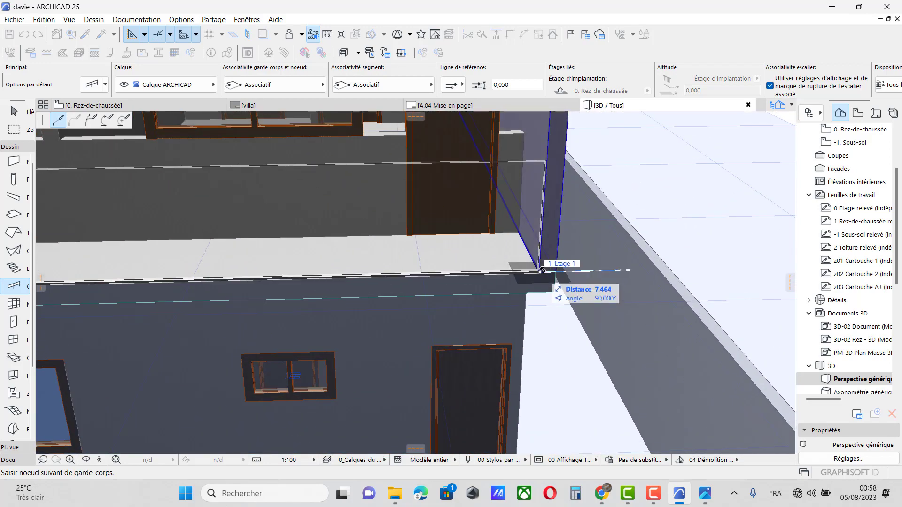
{"action": "double_click", "coordinate": [545, 271]}
{"action": "scroll", "coordinate": [517, 276], "scroll_direction": "down", "scroll_amount": 2}
{"action": "scroll", "coordinate": [517, 276], "scroll_direction": "down", "scroll_amount": 2}
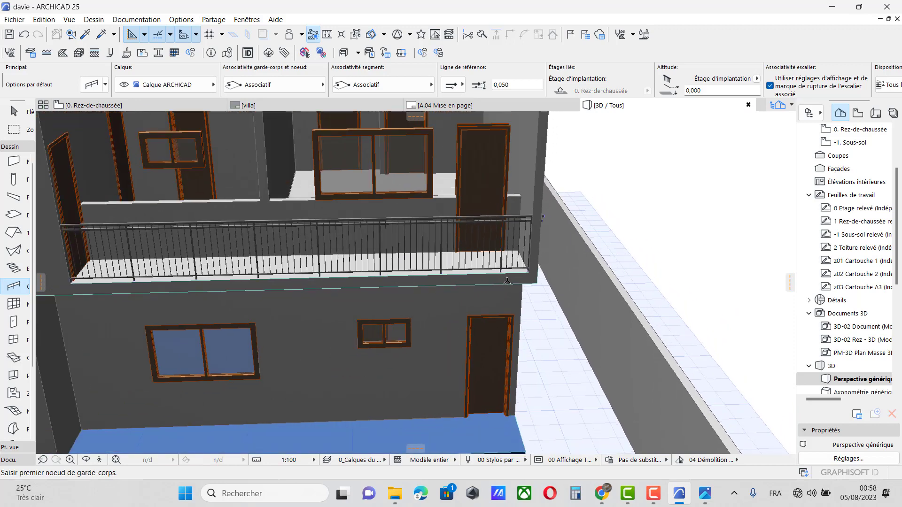
Replace the balusters of the rear first-floor terrace railing with integrated panels (Panneau intégré)
{"action": "left_click", "coordinate": [447, 244], "text": "shift"}
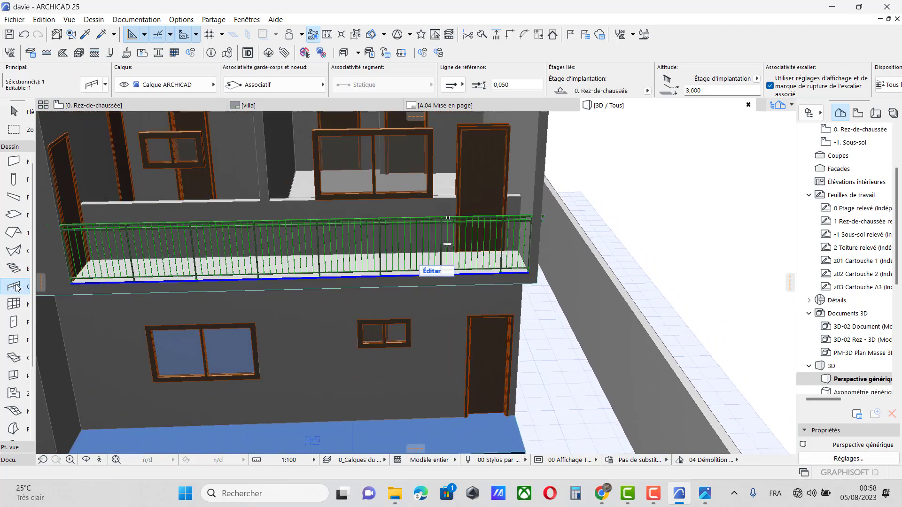
{"action": "double_click", "coordinate": [525, 248]}
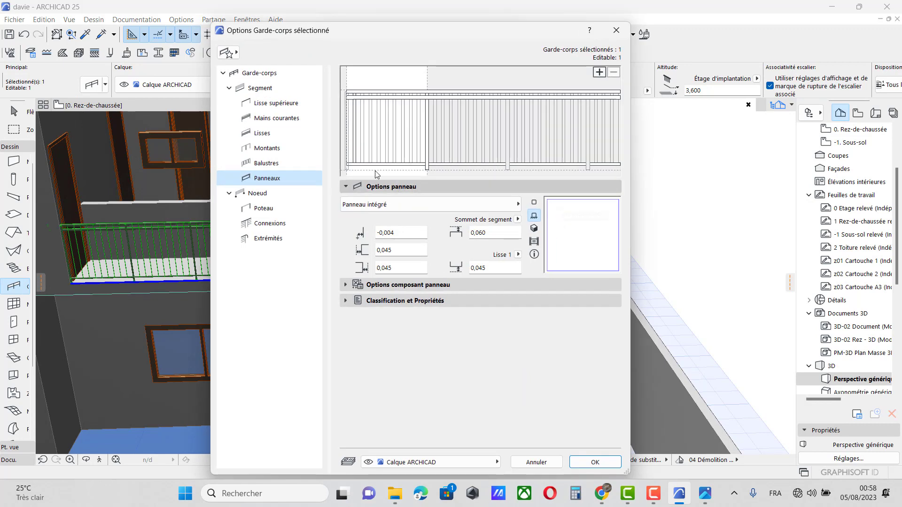
{"action": "left_click", "coordinate": [277, 165]}
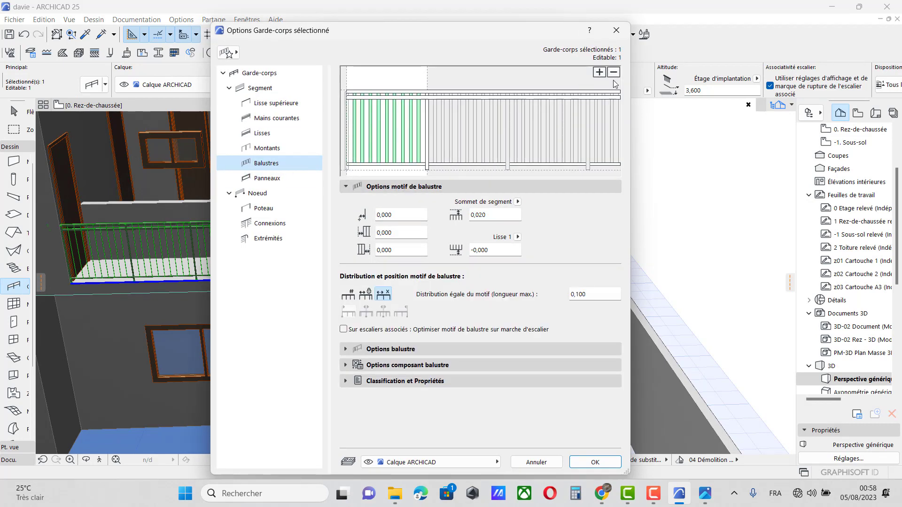
{"action": "left_click", "coordinate": [268, 178]}
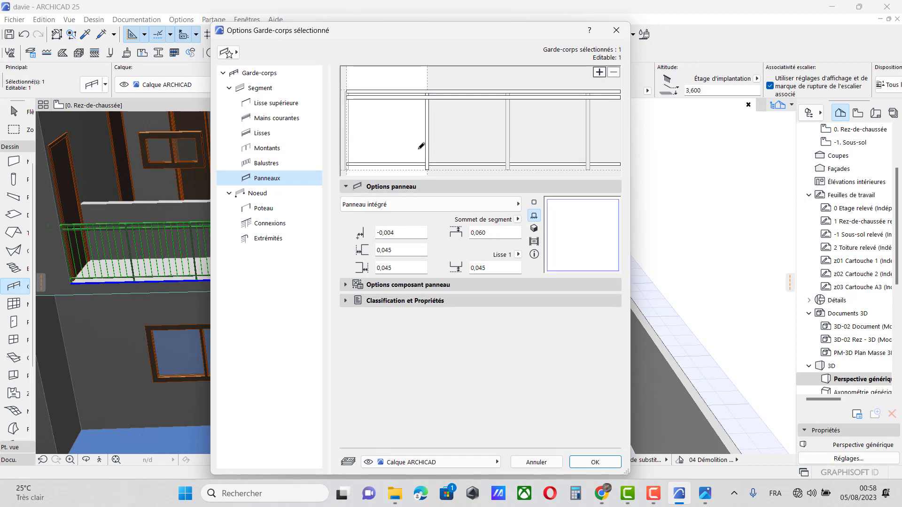
{"action": "left_click", "coordinate": [402, 130]}
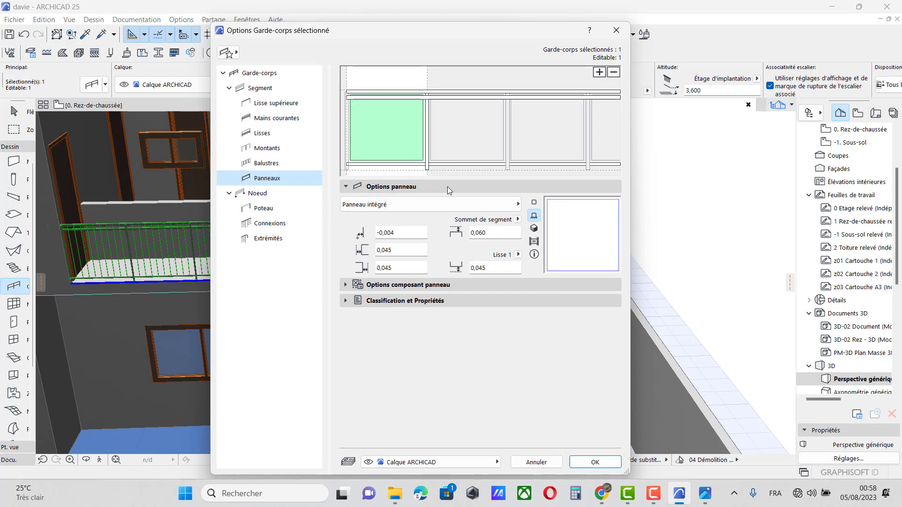
{"action": "left_click", "coordinate": [581, 463]}
Add a railing along the two open edges of the small first-floor side balcony, from the wall corner around to the door side
{"action": "scroll", "coordinate": [372, 336], "scroll_direction": "down", "scroll_amount": 6}
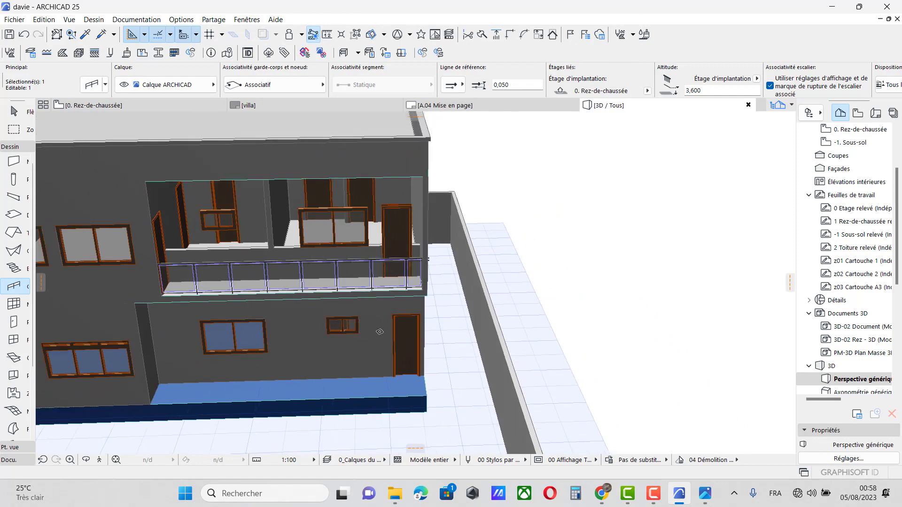
{"action": "left_click", "coordinate": [86, 460]}
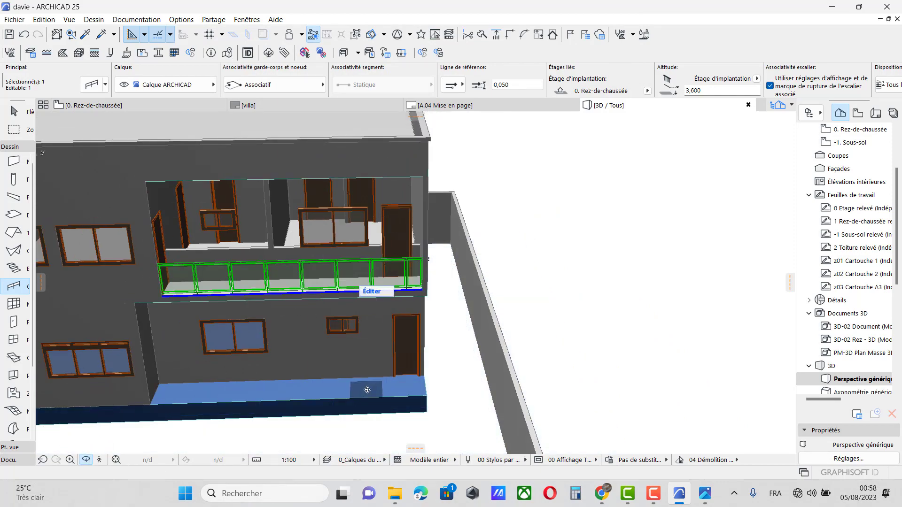
{"action": "left_click_drag", "start_coordinate": [366, 390], "coordinate": [61, 376]}
{"action": "left_click_drag", "start_coordinate": [365, 333], "coordinate": [281, 330]}
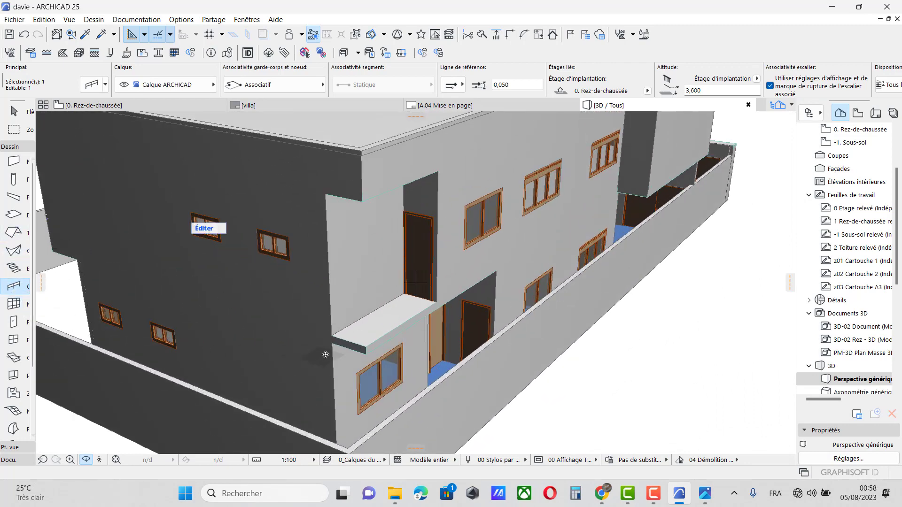
{"action": "left_click", "coordinate": [15, 292]}
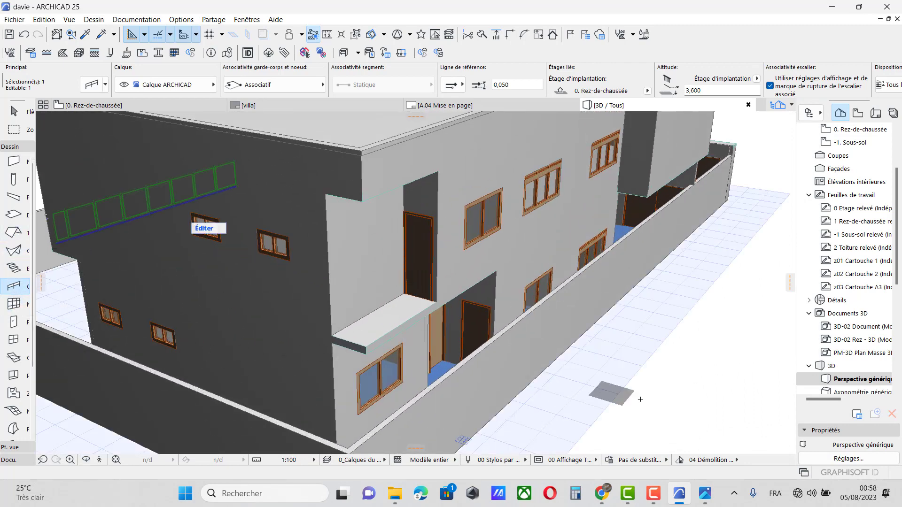
{"action": "key", "text": "Escape"}
{"action": "scroll", "coordinate": [342, 359], "scroll_direction": "up", "scroll_amount": 6}
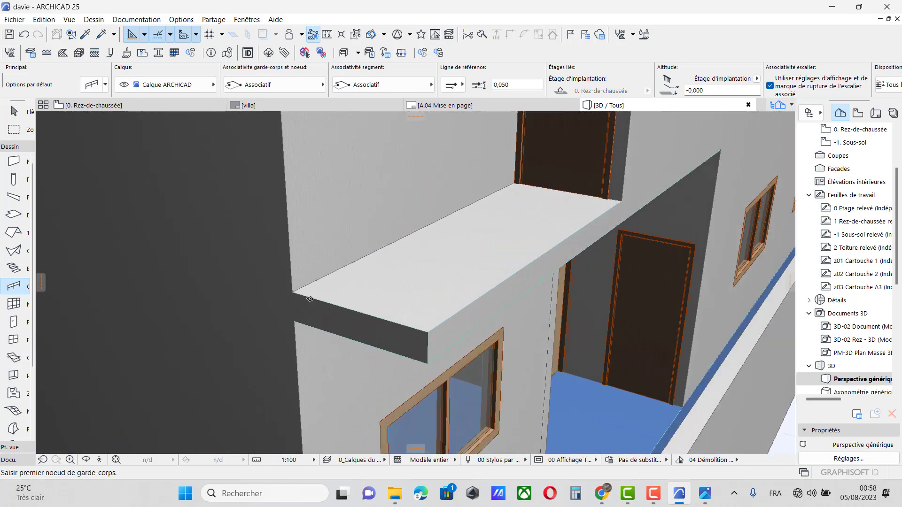
{"action": "left_click", "coordinate": [294, 291]}
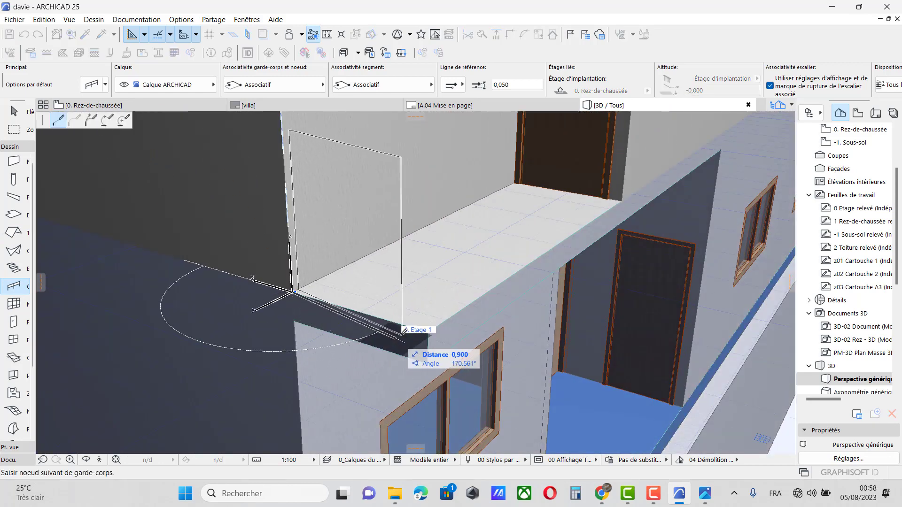
{"action": "left_click", "coordinate": [430, 328]}
{"action": "scroll", "coordinate": [324, 363], "scroll_direction": "down", "scroll_amount": 4}
{"action": "scroll", "coordinate": [510, 280], "scroll_direction": "up", "scroll_amount": 4}
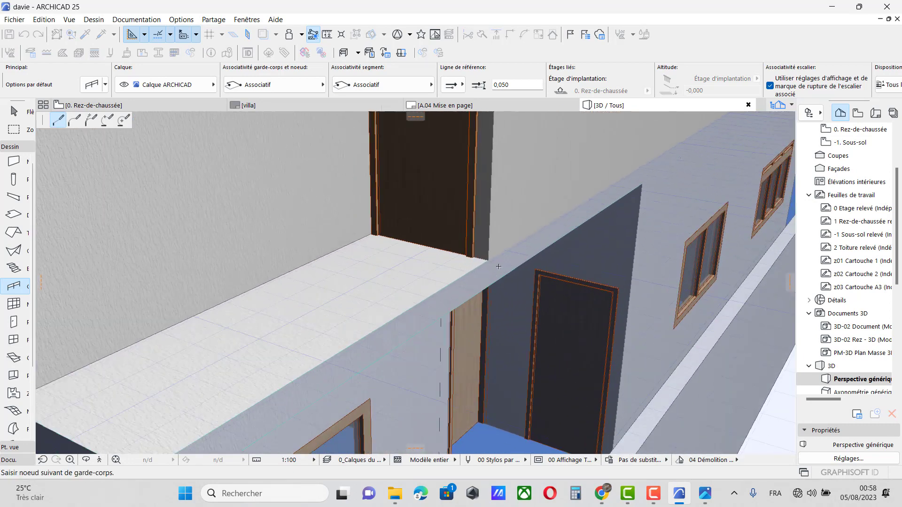
{"action": "scroll", "coordinate": [499, 266], "scroll_direction": "up", "scroll_amount": 3}
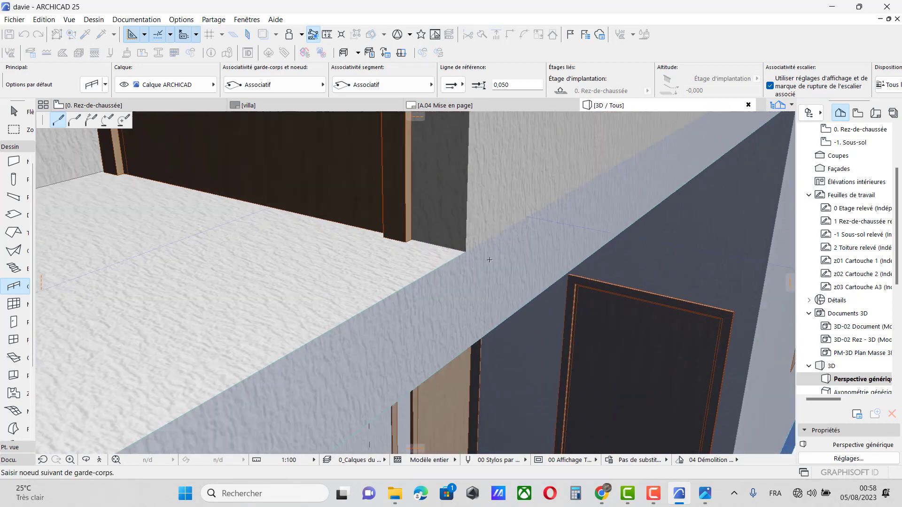
{"action": "double_click", "coordinate": [467, 249]}
{"action": "scroll", "coordinate": [559, 354], "scroll_direction": "down", "scroll_amount": 4}
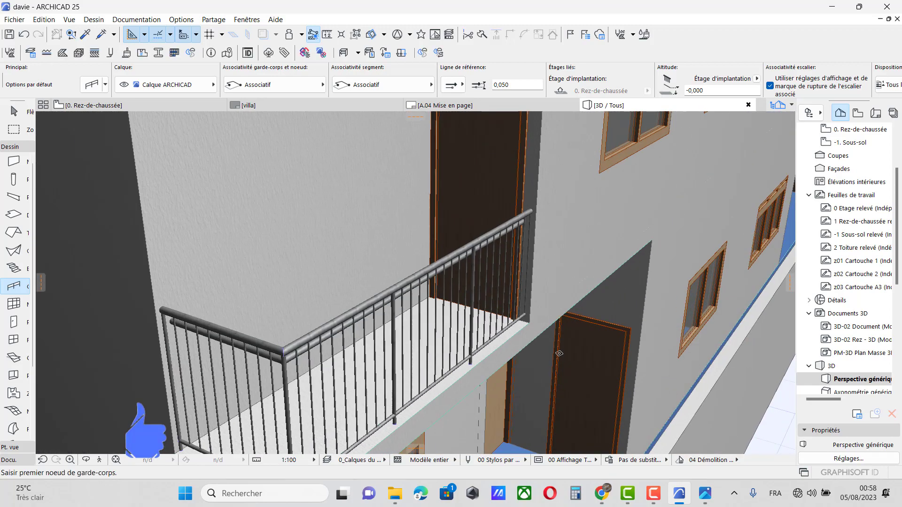
Remove the balusters from the small side balcony's railing and fill its segments with integrated panels (Panneau intégré)
{"action": "scroll", "coordinate": [559, 353], "scroll_direction": "down", "scroll_amount": 4}
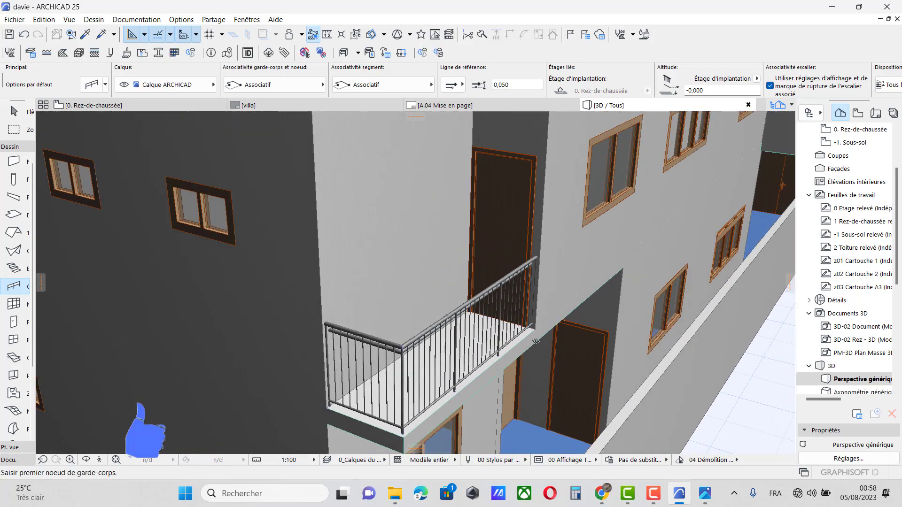
{"action": "left_click", "coordinate": [442, 344], "text": "shift"}
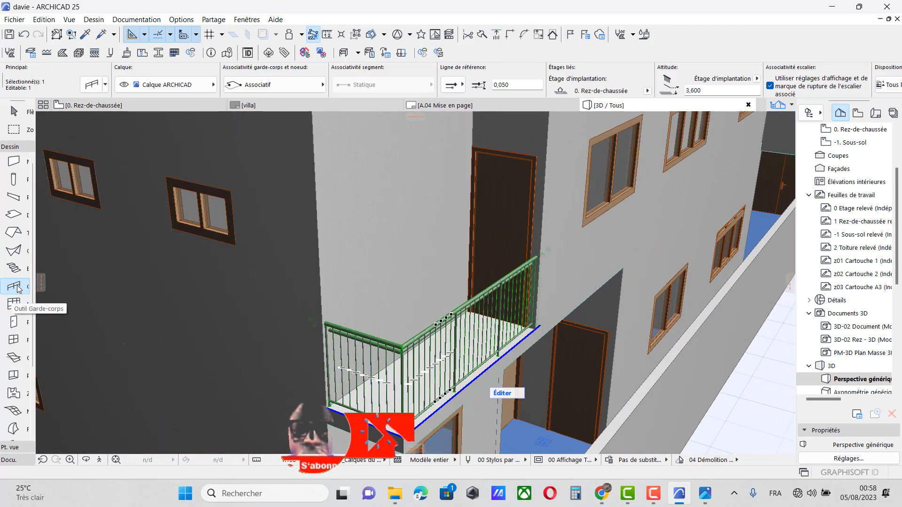
{"action": "key", "text": "ctrl+t"}
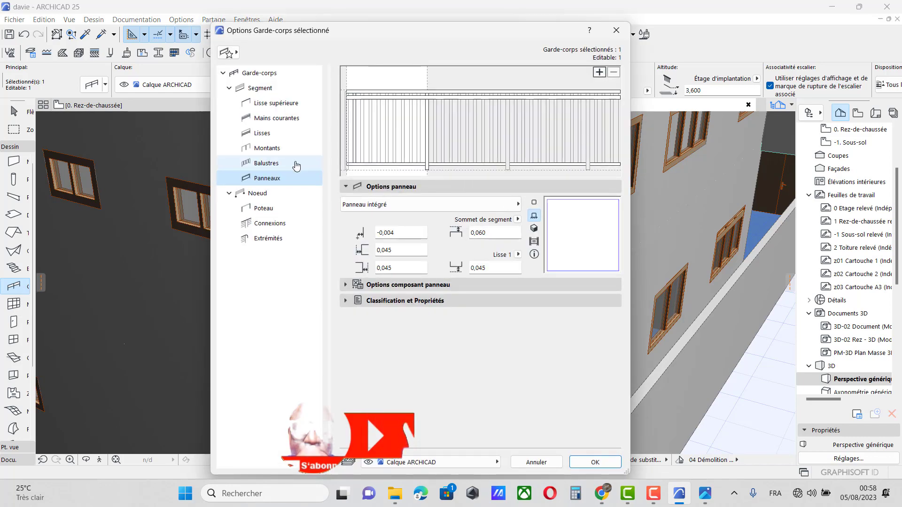
{"action": "left_click", "coordinate": [275, 166]}
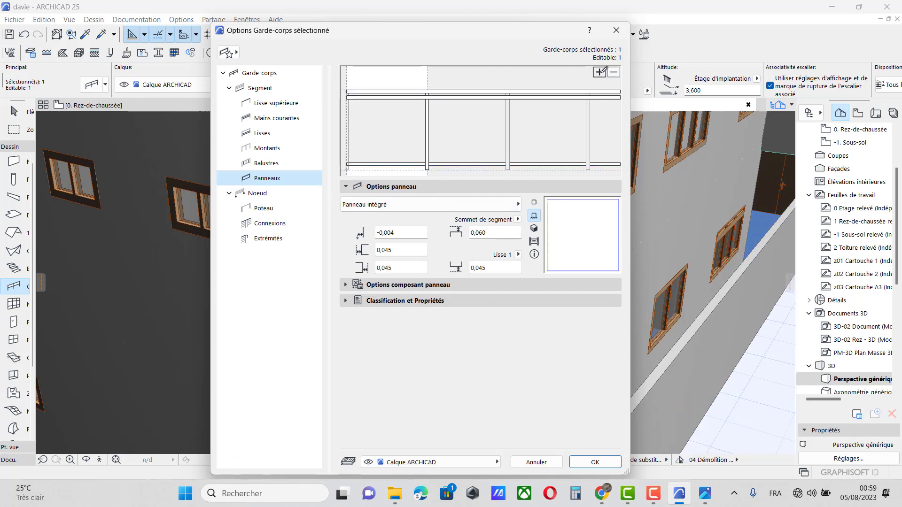
{"action": "left_click", "coordinate": [389, 127]}
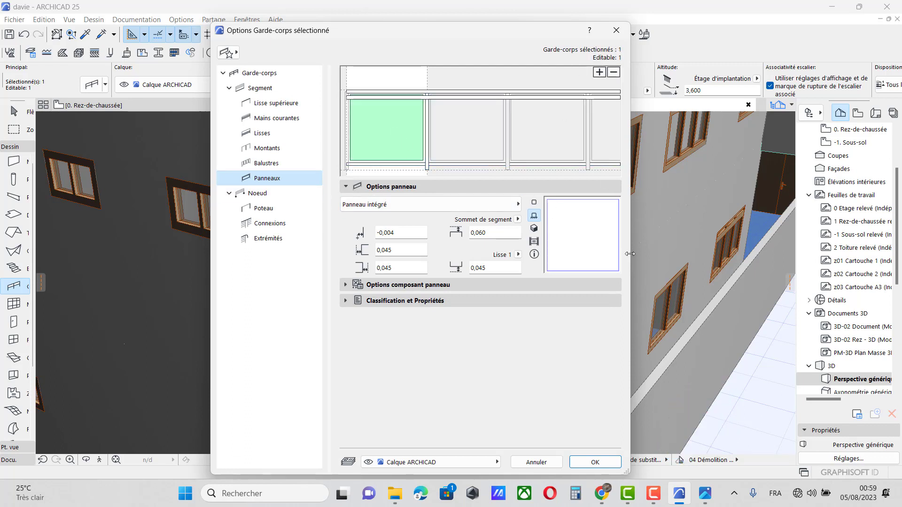
{"action": "left_click", "coordinate": [602, 462]}
Orbit to the front of the villa and compare the model with the reference photo MOUB2_3 - Photo.jpg
{"action": "scroll", "coordinate": [306, 322], "scroll_direction": "down", "scroll_amount": 4}
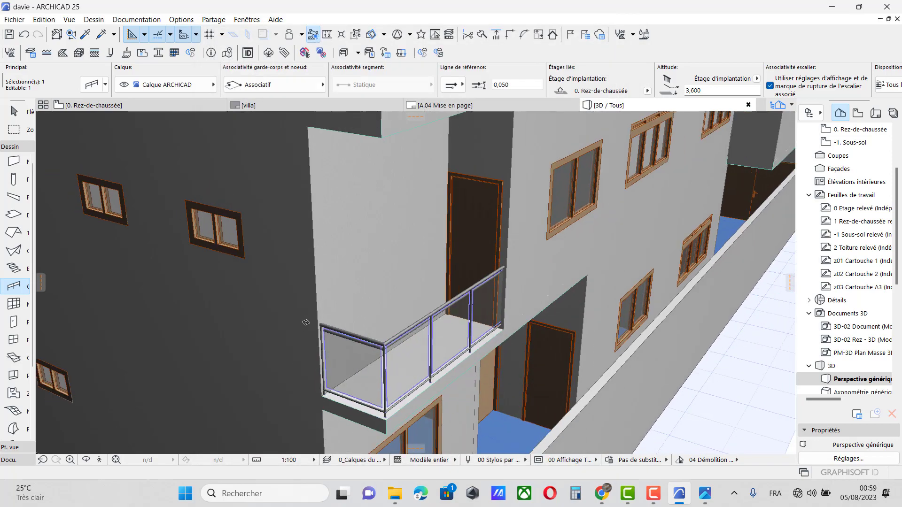
{"action": "left_click", "coordinate": [89, 459]}
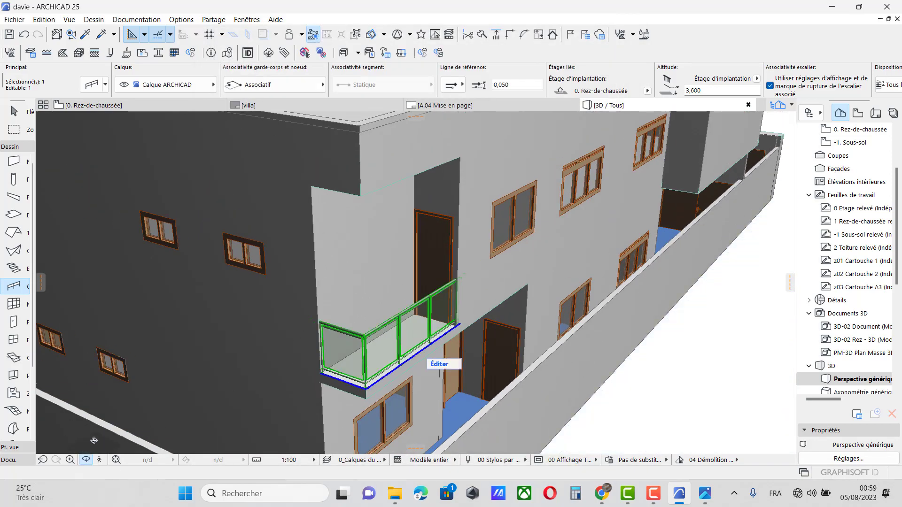
{"action": "left_click_drag", "start_coordinate": [93, 441], "coordinate": [533, 443]}
{"action": "scroll", "coordinate": [253, 308], "scroll_direction": "down", "scroll_amount": 10}
{"action": "left_click", "coordinate": [704, 501]}
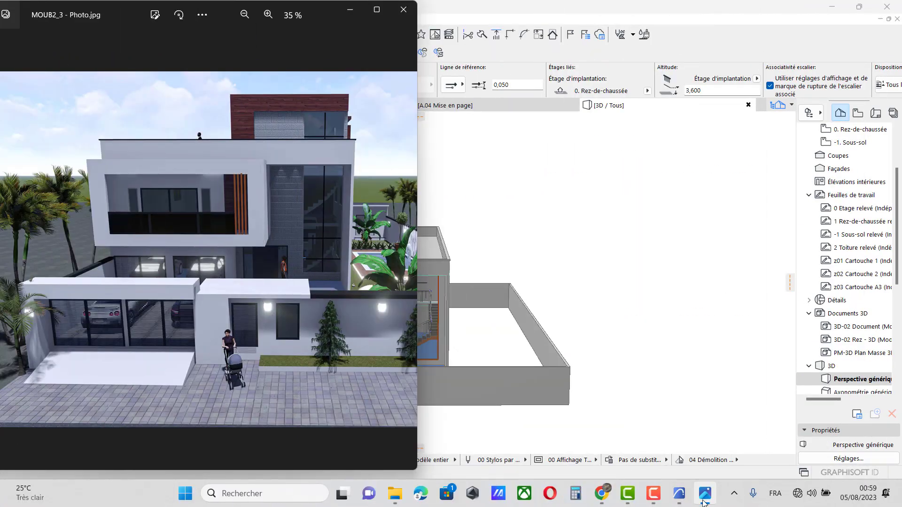
{"action": "left_click", "coordinate": [704, 501]}
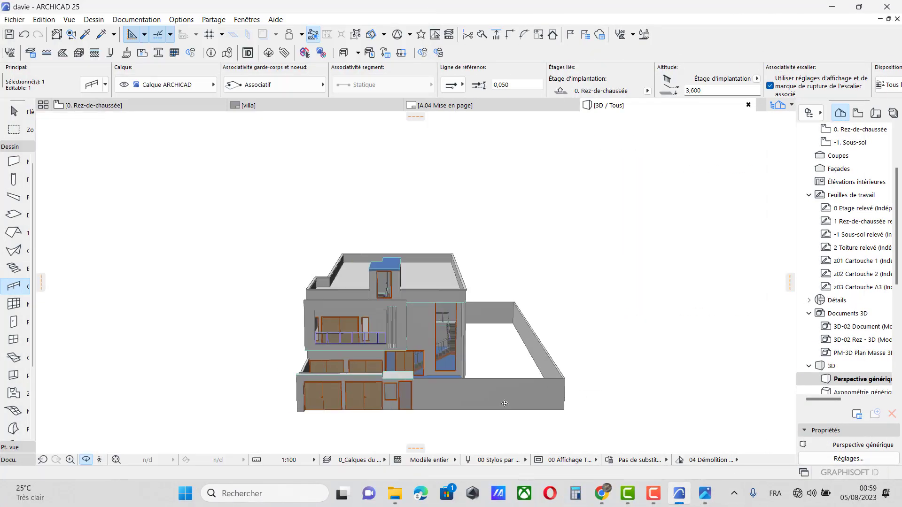
On the ground-floor plan, add a rectangular slab at elevation -0.400 covering the whole plot between opposite outer corners of the boundary wall
{"action": "left_click", "coordinate": [105, 111]}
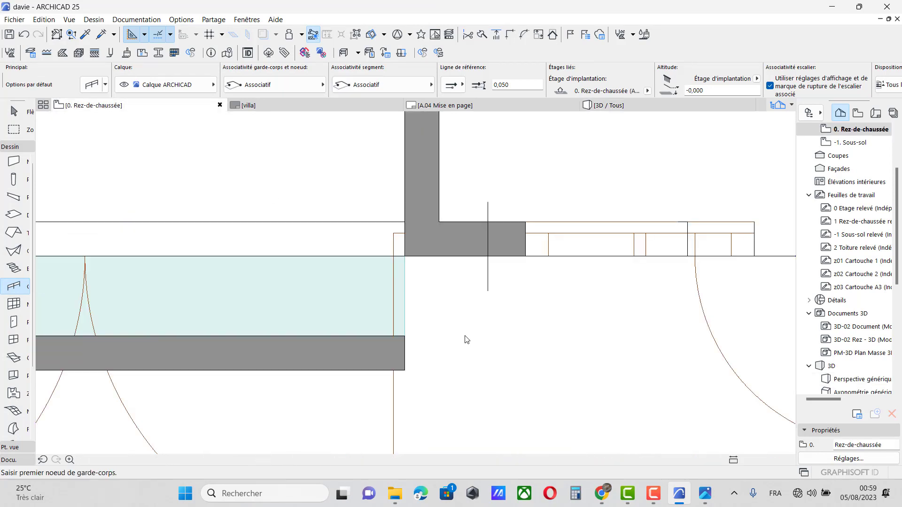
{"action": "scroll", "coordinate": [463, 338], "scroll_direction": "down", "scroll_amount": 10}
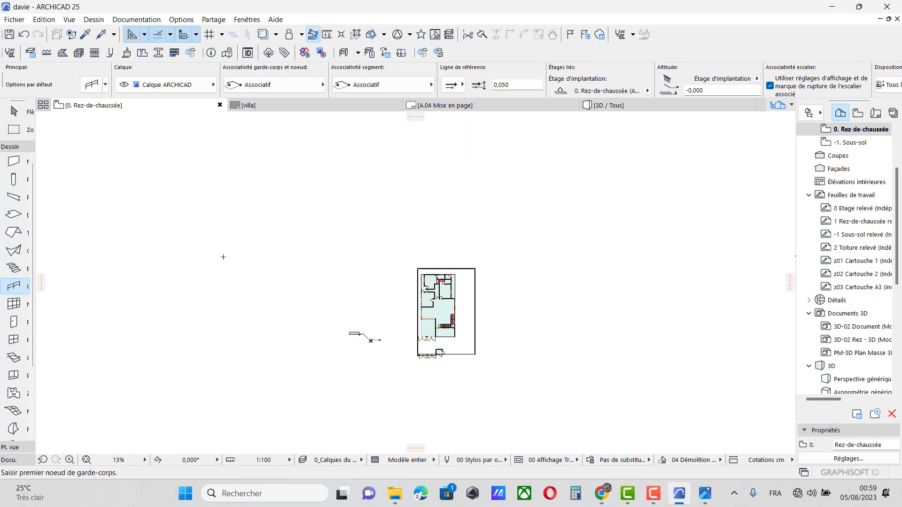
{"action": "double_click", "coordinate": [16, 215]}
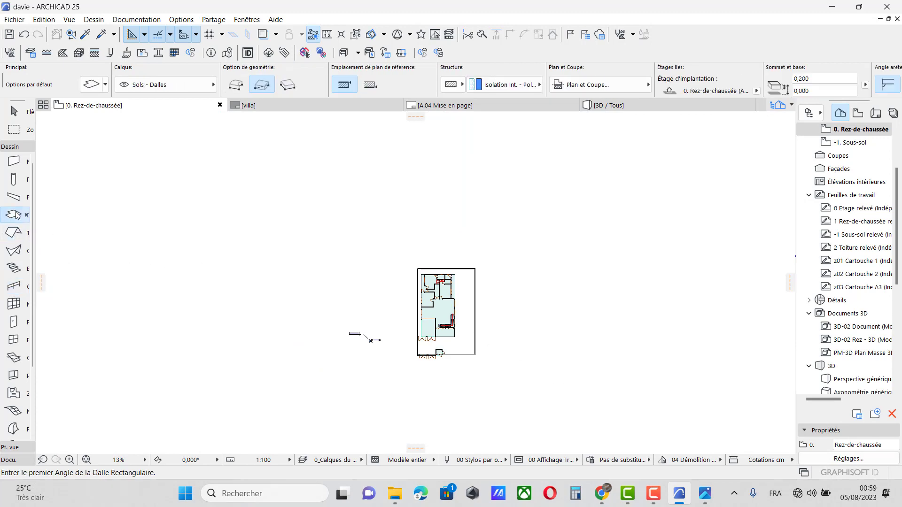
{"action": "left_click", "coordinate": [495, 120]}
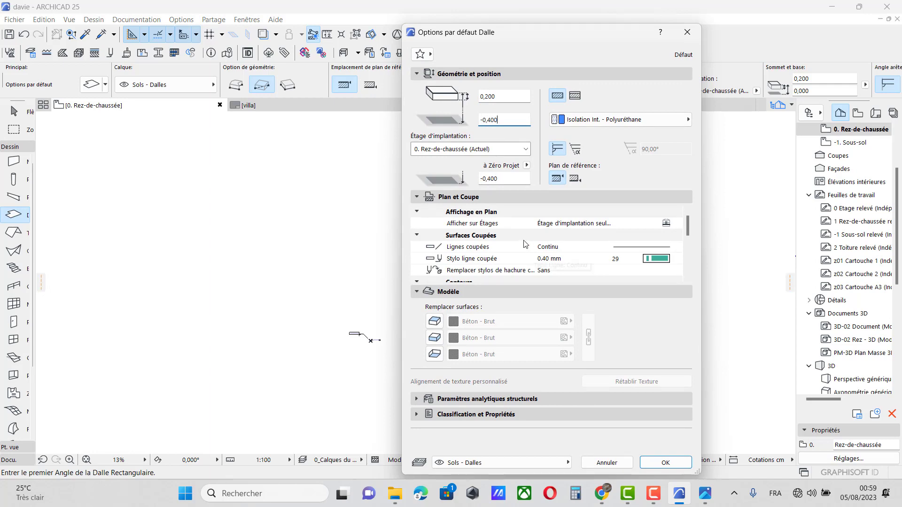
{"action": "left_click", "coordinate": [666, 463]}
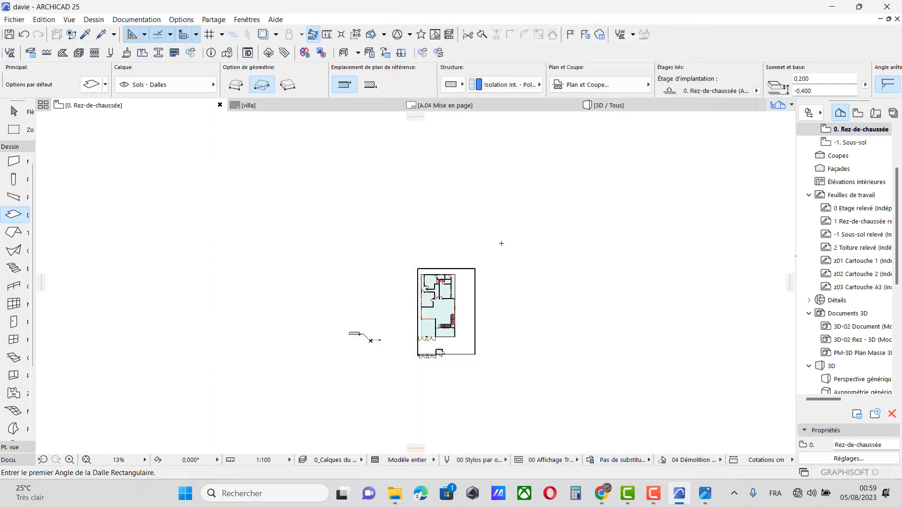
{"action": "scroll", "coordinate": [426, 268], "scroll_direction": "up", "scroll_amount": 10}
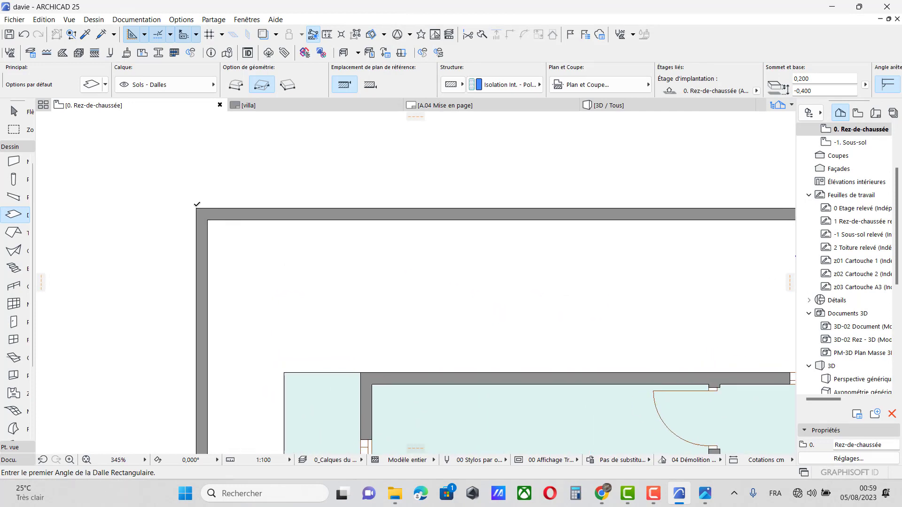
{"action": "left_click", "coordinate": [198, 208]}
{"action": "scroll", "coordinate": [342, 262], "scroll_direction": "down", "scroll_amount": 6}
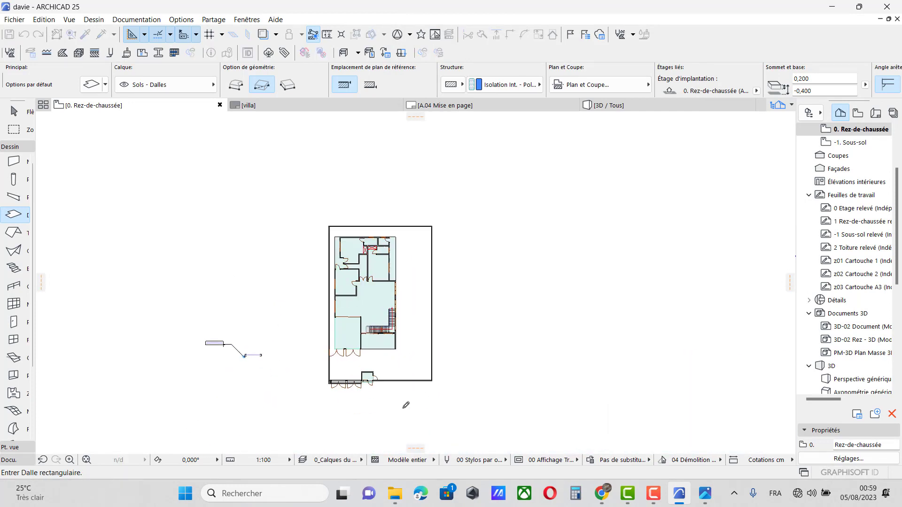
{"action": "scroll", "coordinate": [483, 354], "scroll_direction": "up", "scroll_amount": 6}
{"action": "left_click", "coordinate": [503, 323]}
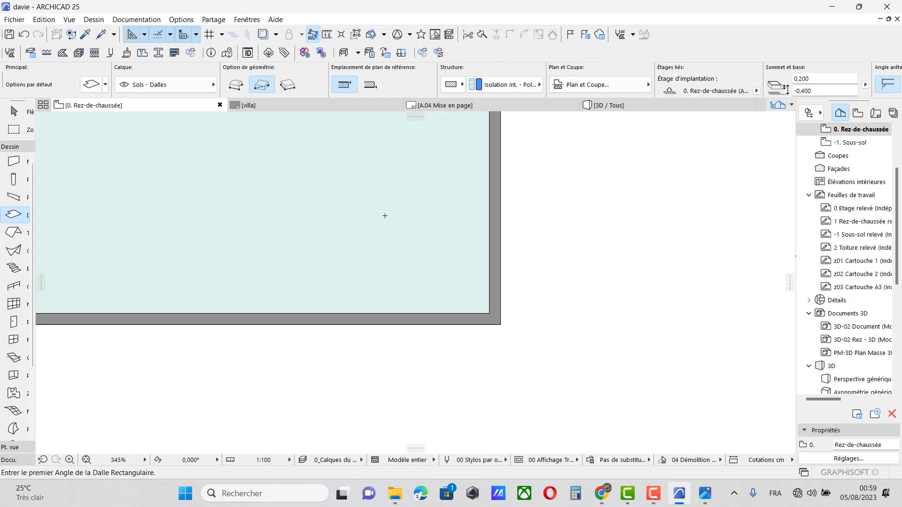
In the 3D view, extend the plot's boundary walls and front gate wall together down to the ground slab's top edge, setting their base at -0.404
{"action": "left_click", "coordinate": [622, 111]}
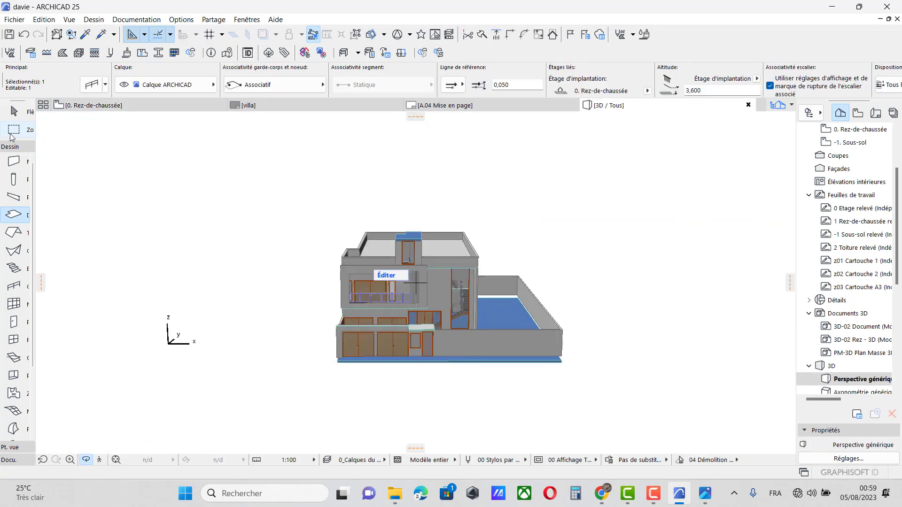
{"action": "left_click", "coordinate": [14, 111]}
{"action": "left_click", "coordinate": [525, 351]}
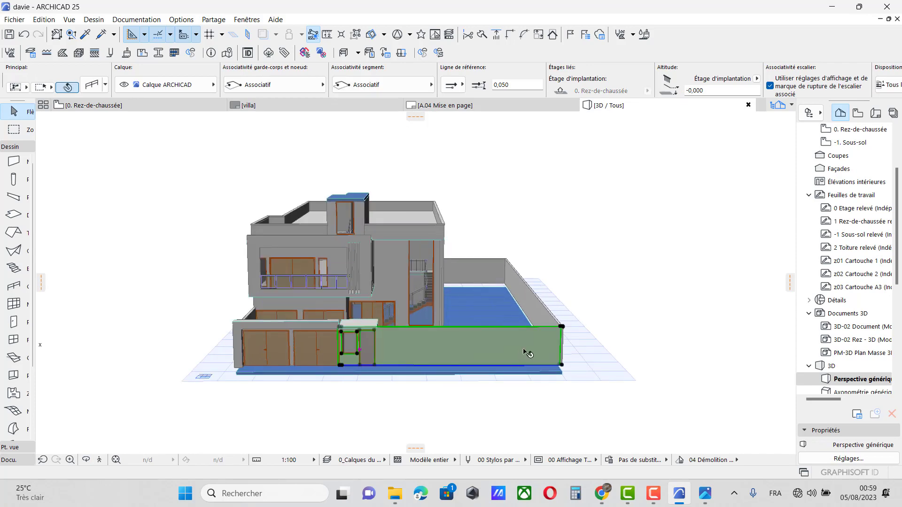
{"action": "left_click", "coordinate": [540, 295], "text": "shift"}
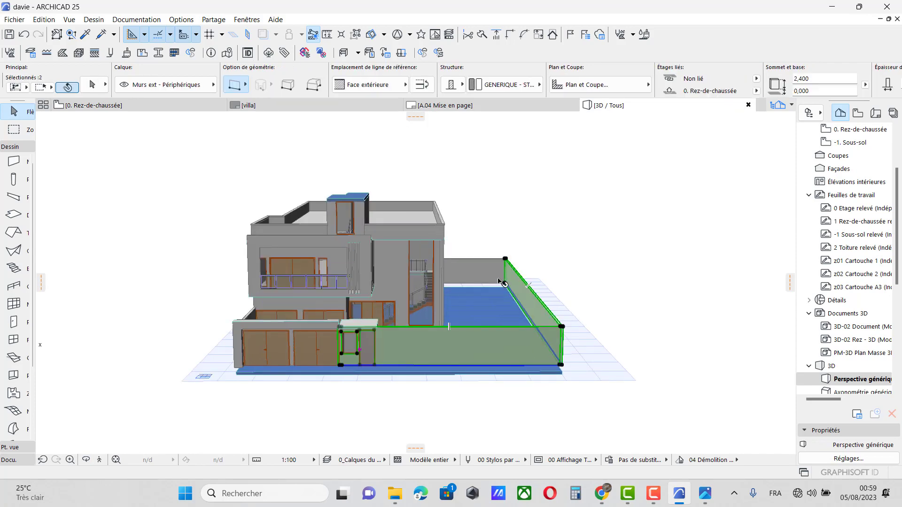
{"action": "scroll", "coordinate": [237, 316], "scroll_direction": "up", "scroll_amount": 5}
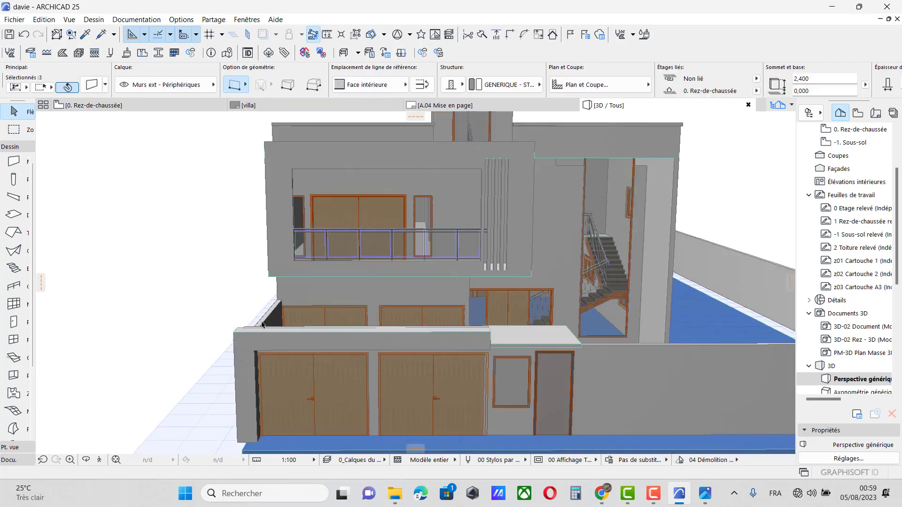
{"action": "scroll", "coordinate": [362, 361], "scroll_direction": "up", "scroll_amount": 5}
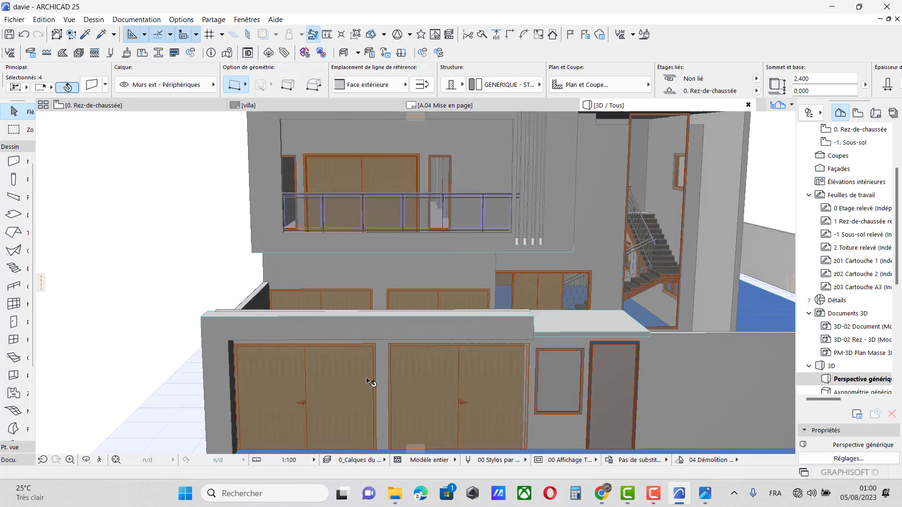
{"action": "left_click", "coordinate": [394, 346], "text": "shift"}
{"action": "scroll", "coordinate": [393, 343], "scroll_direction": "down", "scroll_amount": 10}
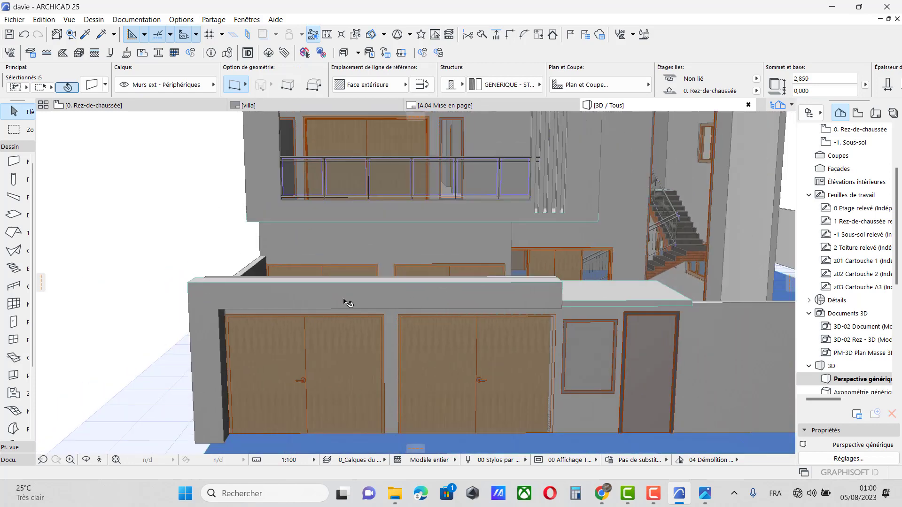
{"action": "scroll", "coordinate": [667, 343], "scroll_direction": "up", "scroll_amount": 8}
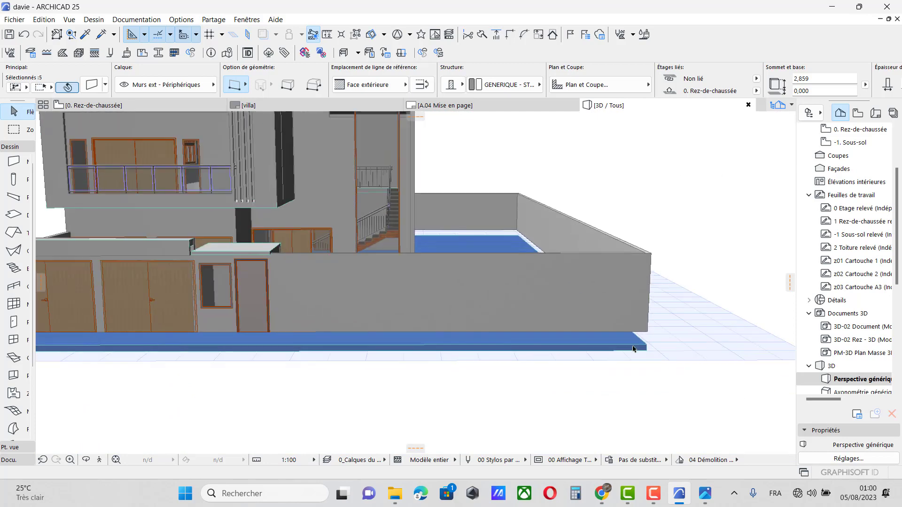
{"action": "left_click", "coordinate": [650, 325]}
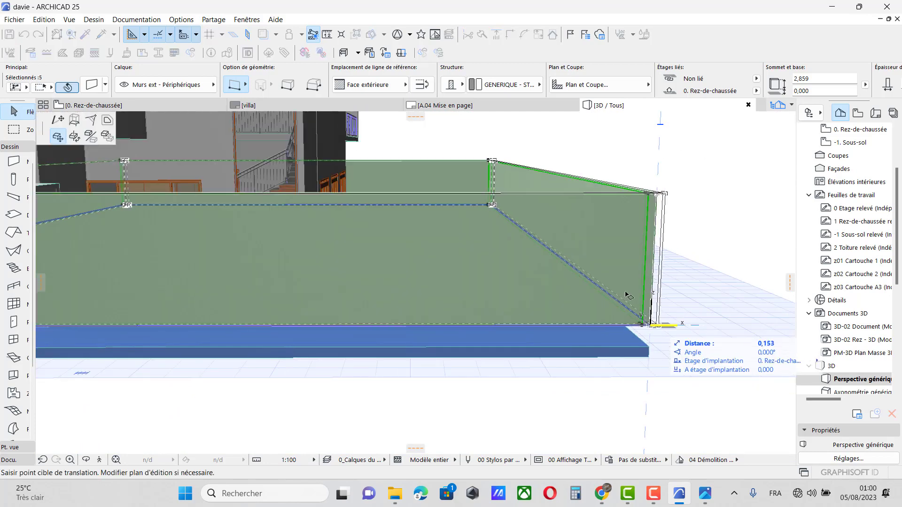
{"action": "left_click", "coordinate": [73, 121]}
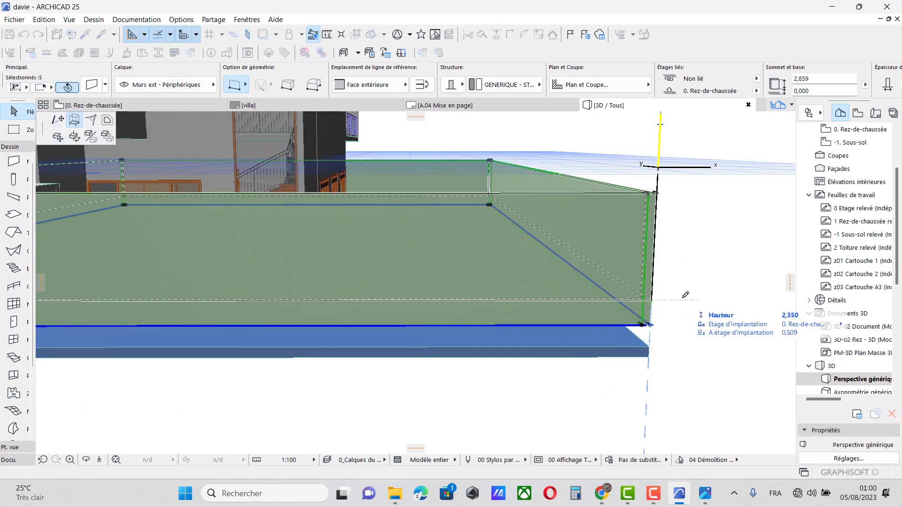
{"action": "scroll", "coordinate": [630, 365], "scroll_direction": "up", "scroll_amount": 4}
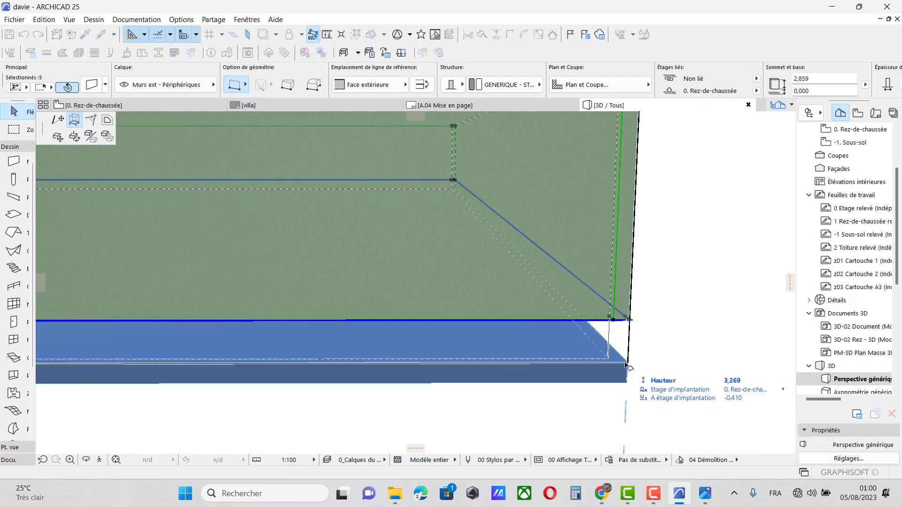
{"action": "left_click", "coordinate": [627, 366]}
{"action": "scroll", "coordinate": [614, 348], "scroll_direction": "down", "scroll_amount": 10}
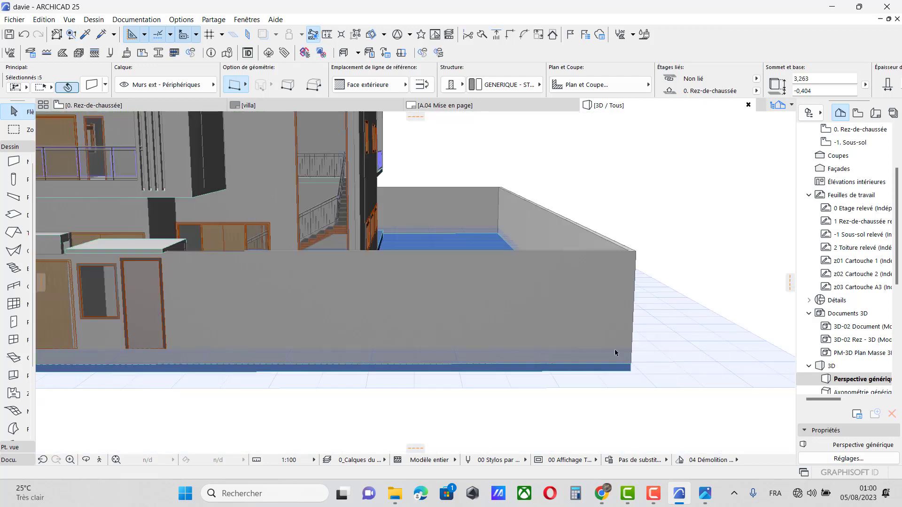
Extend only the outer side wall of the projecting garage corner pier down to the slab's underside, with its base at -0.600
{"action": "left_click", "coordinate": [88, 462]}
{"action": "left_click_drag", "start_coordinate": [286, 369], "coordinate": [6, 131]}
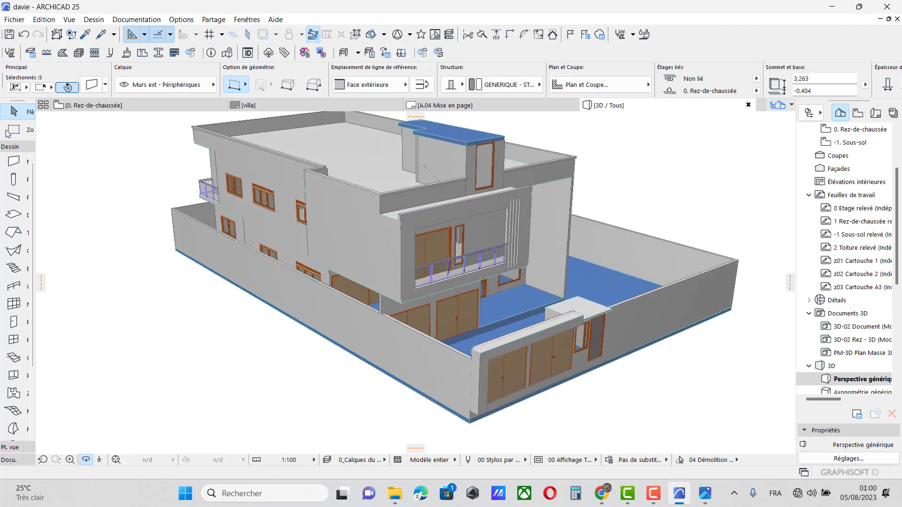
{"action": "left_click", "coordinate": [14, 113]}
{"action": "key", "text": "Escape"}
{"action": "scroll", "coordinate": [476, 413], "scroll_direction": "up", "scroll_amount": 6}
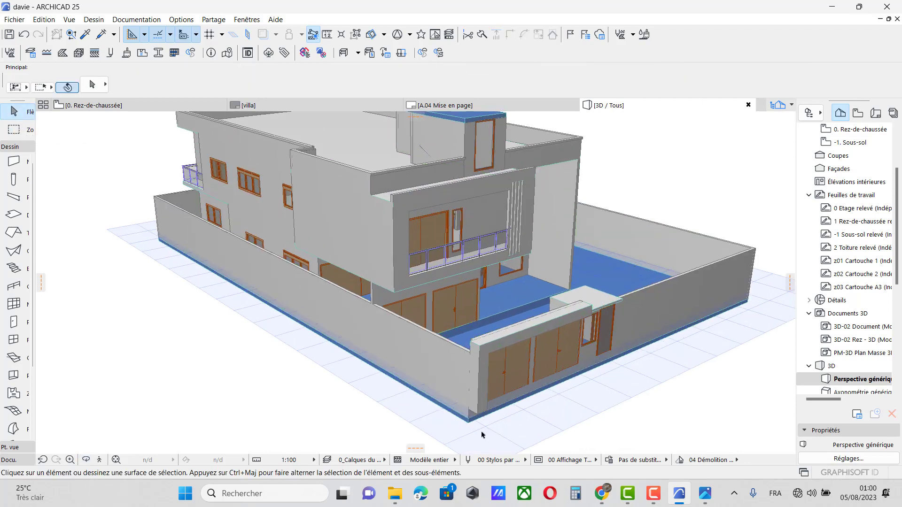
{"action": "left_click", "coordinate": [478, 392]}
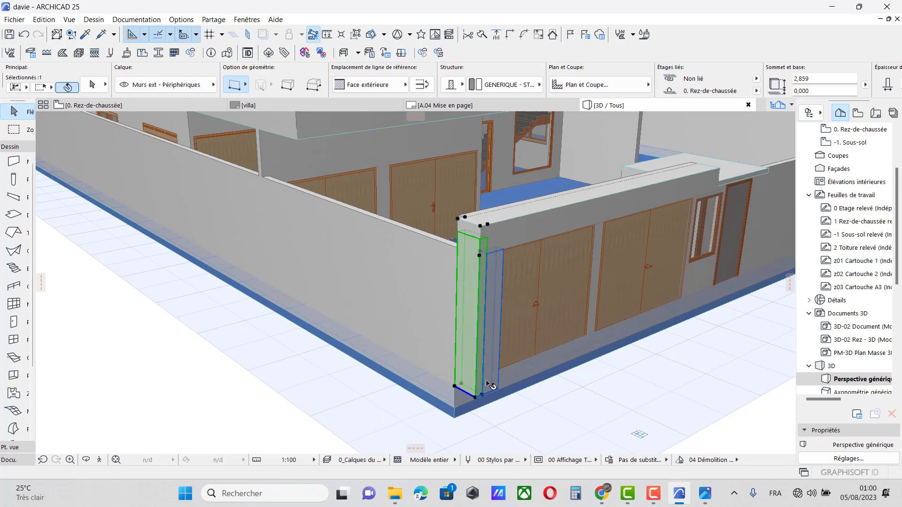
{"action": "scroll", "coordinate": [532, 389], "scroll_direction": "up", "scroll_amount": 6}
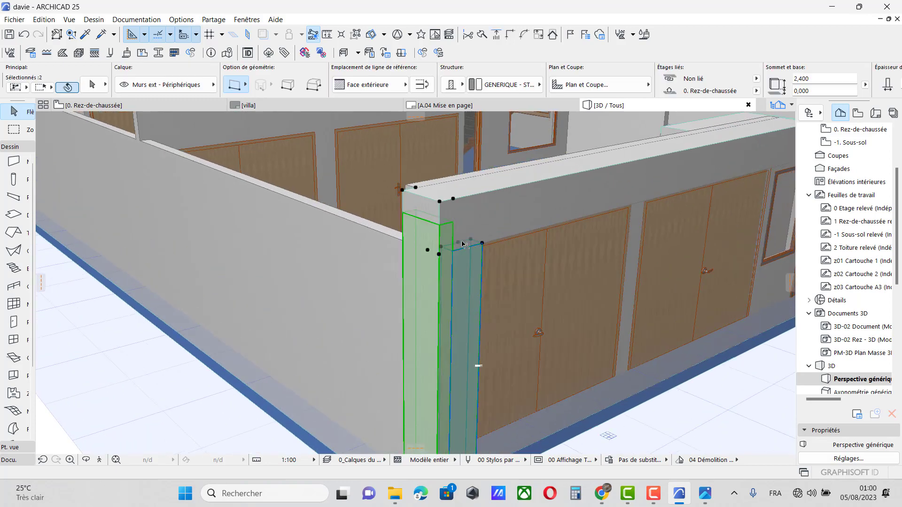
{"action": "scroll", "coordinate": [463, 237], "scroll_direction": "down", "scroll_amount": 4}
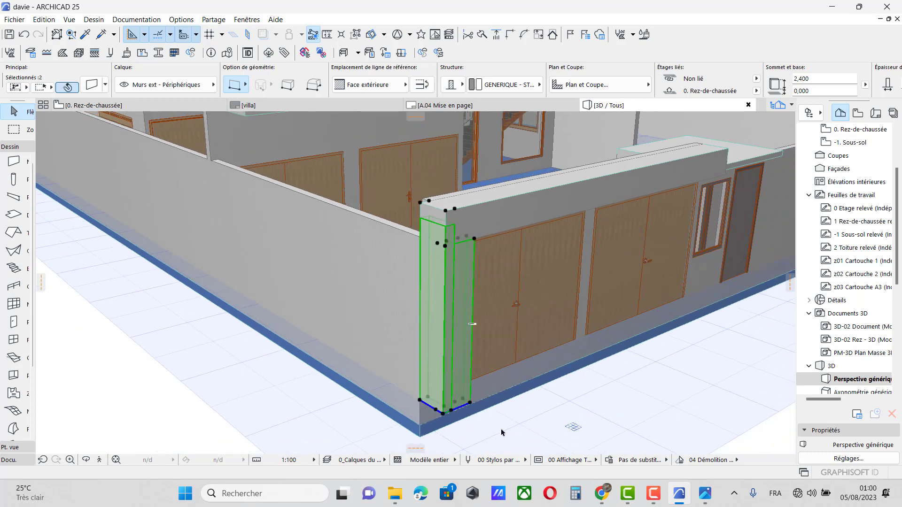
{"action": "left_click", "coordinate": [599, 423]}
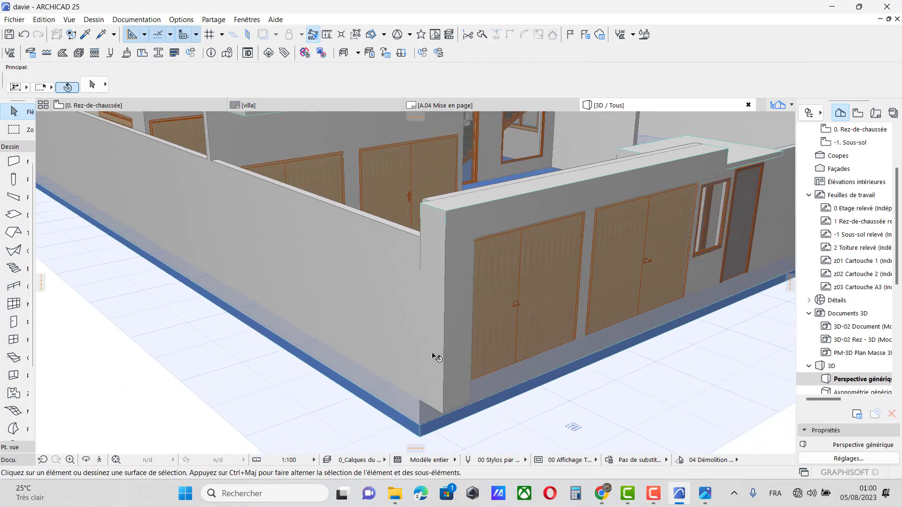
{"action": "left_click", "coordinate": [447, 403]}
{"action": "left_click", "coordinate": [445, 414]}
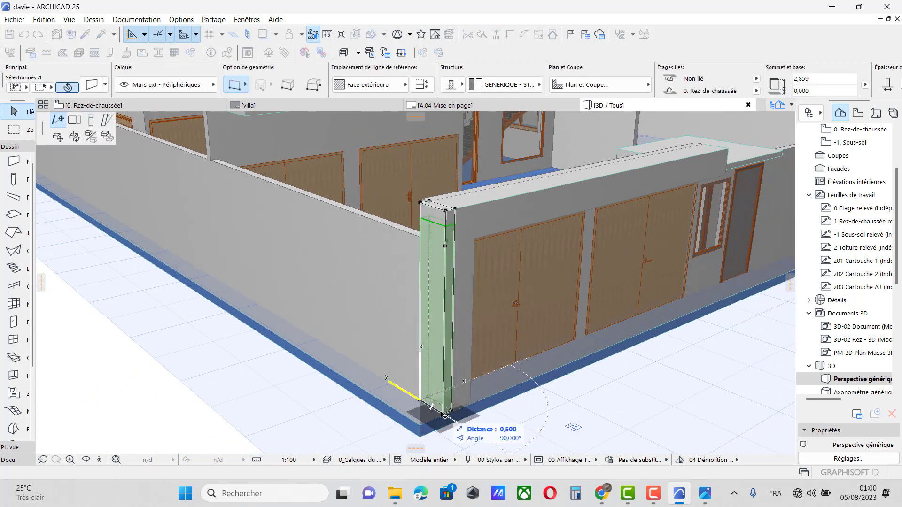
{"action": "left_click", "coordinate": [91, 120]}
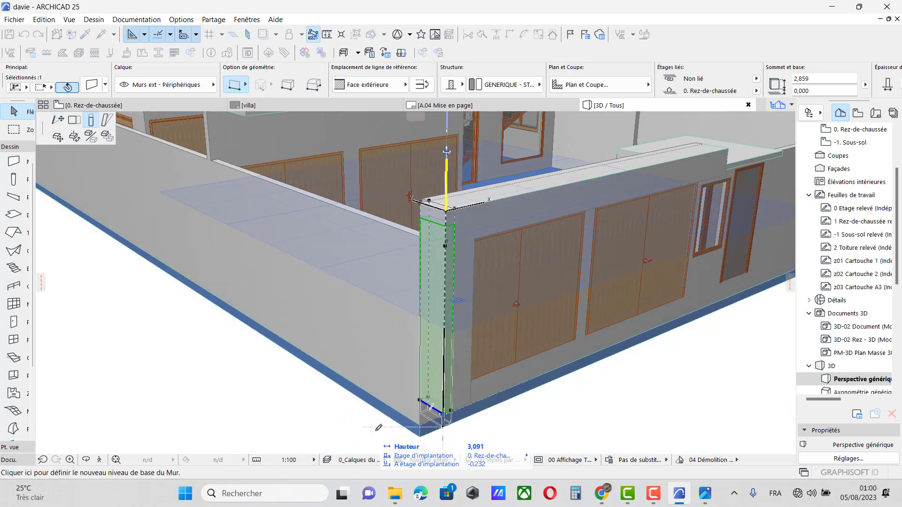
{"action": "left_click", "coordinate": [421, 436]}
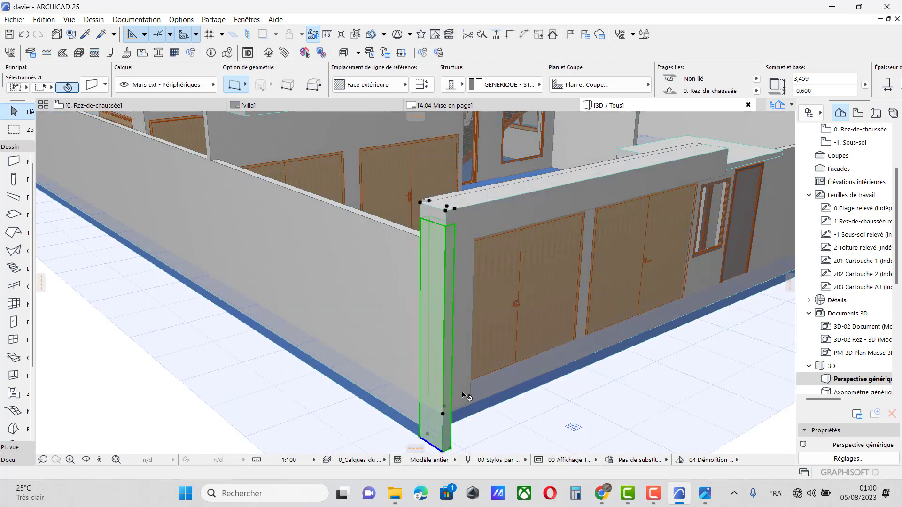
Extend the front wall of the garage corner pier down to the same base level, -0.600
{"action": "left_click", "coordinate": [467, 401]}
{"action": "left_click", "coordinate": [471, 403]}
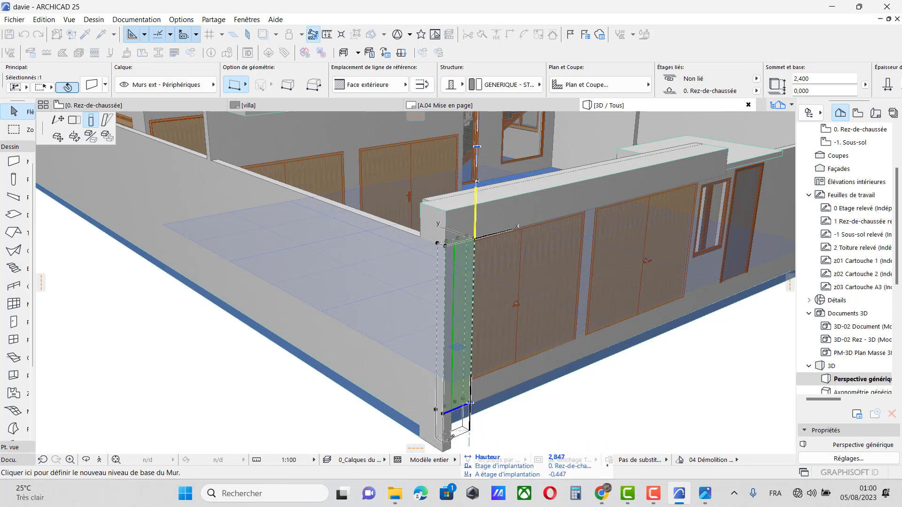
{"action": "left_click", "coordinate": [450, 448]}
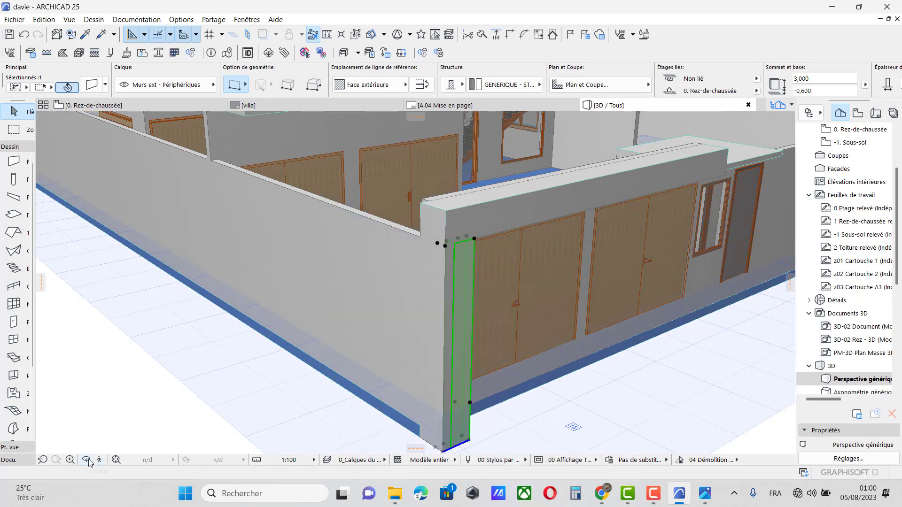
Extend the pier's inner return wall beside the first garage door down to a base of -0.600, leaving nothing selected
{"action": "left_click", "coordinate": [87, 461]}
{"action": "left_click_drag", "start_coordinate": [595, 328], "coordinate": [272, 240]}
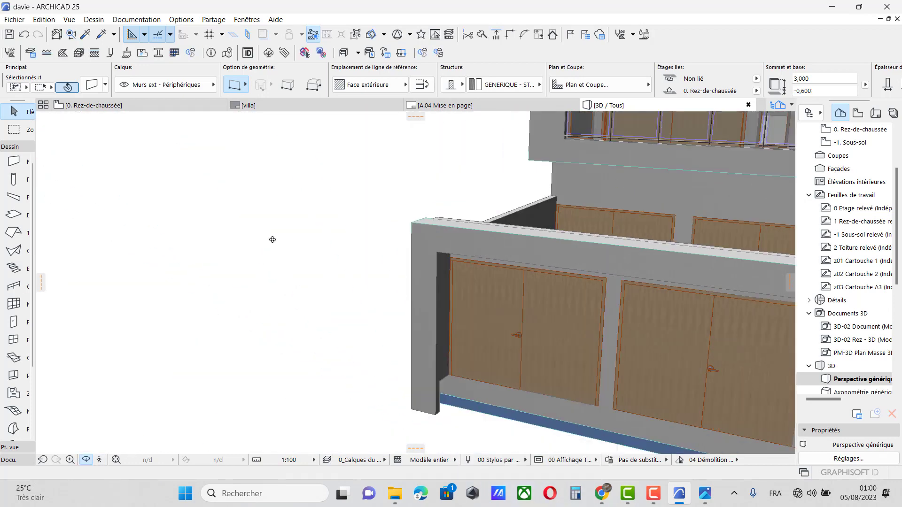
{"action": "left_click", "coordinate": [17, 115]}
{"action": "scroll", "coordinate": [452, 380], "scroll_direction": "up", "scroll_amount": 3}
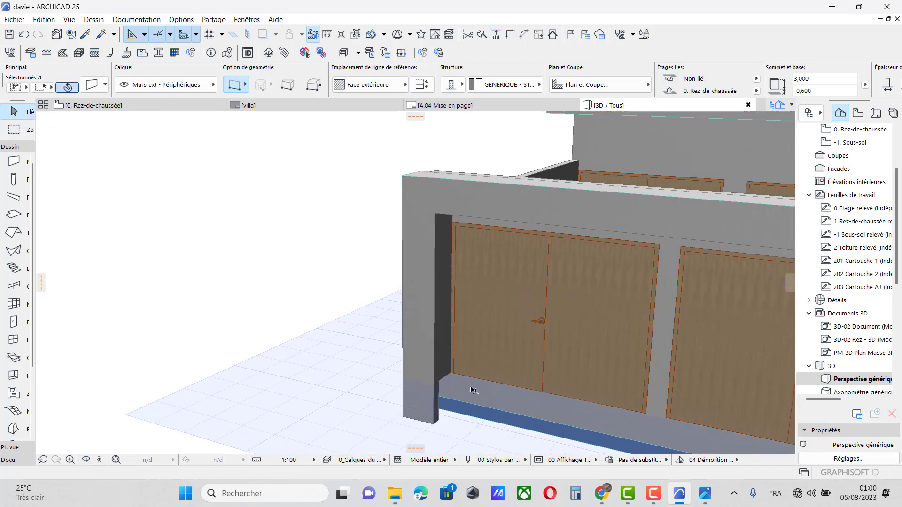
{"action": "left_click", "coordinate": [451, 374]}
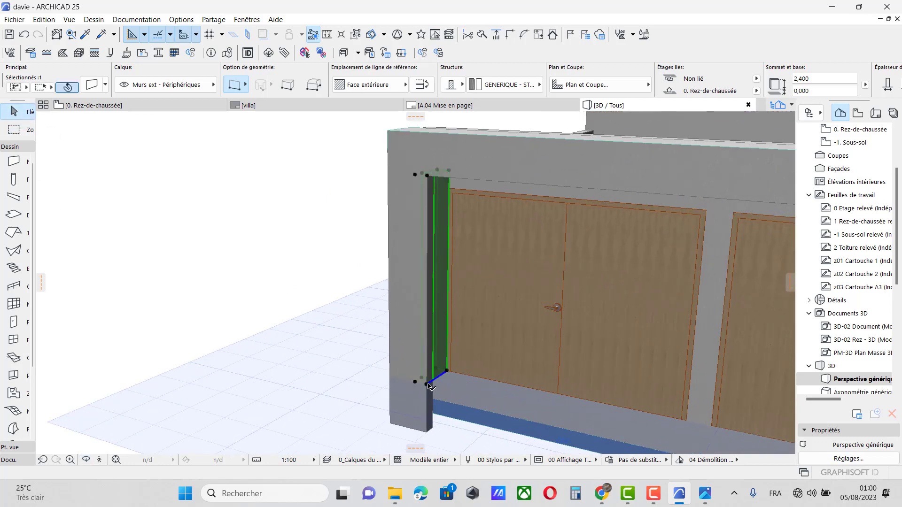
{"action": "left_click", "coordinate": [428, 385]}
{"action": "left_click", "coordinate": [430, 429]}
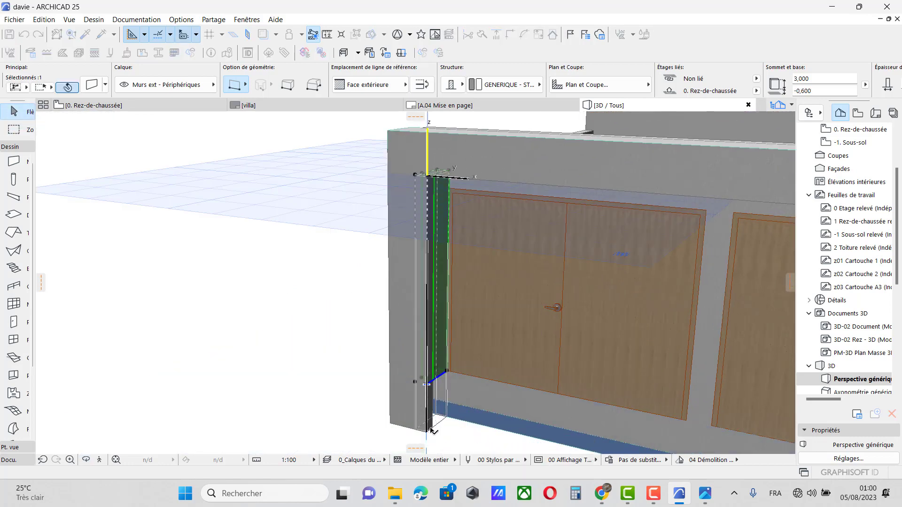
{"action": "left_click", "coordinate": [230, 342]}
Orbit around the front of the villa to examine the extended pier and boundary walls against the ground slab
{"action": "scroll", "coordinate": [237, 306], "scroll_direction": "down", "scroll_amount": 5}
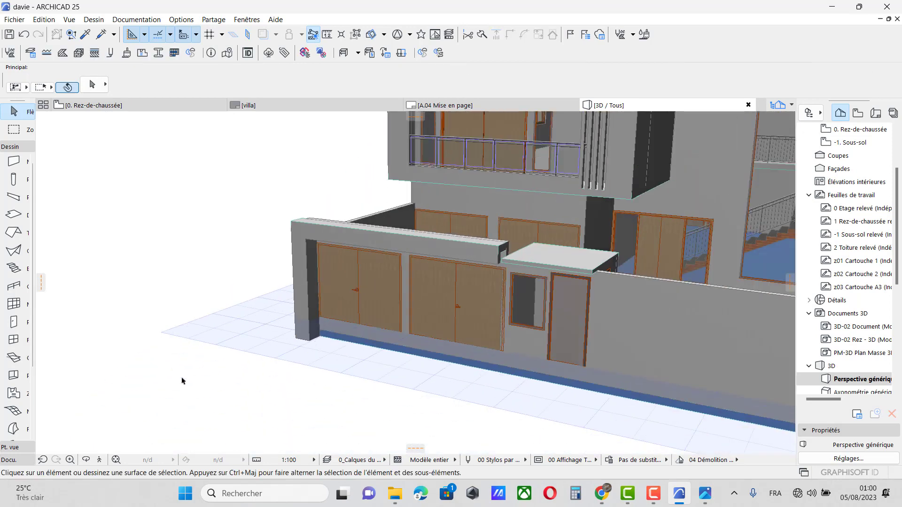
{"action": "left_click", "coordinate": [86, 460]}
{"action": "left_click_drag", "start_coordinate": [211, 343], "coordinate": [461, 295]}
{"action": "scroll", "coordinate": [342, 305], "scroll_direction": "down", "scroll_amount": 5}
{"action": "scroll", "coordinate": [429, 234], "scroll_direction": "up", "scroll_amount": 5}
{"action": "scroll", "coordinate": [314, 316], "scroll_direction": "down", "scroll_amount": 2}
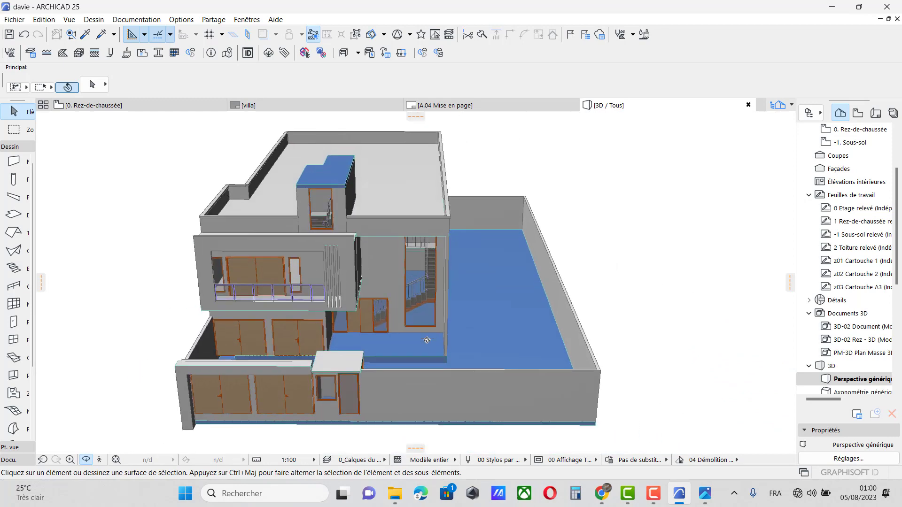
{"action": "left_click_drag", "start_coordinate": [427, 338], "coordinate": [535, 300]}
On the ground floor plan, draw a 2 m by 2 m square outline with lines at the boundary walls' inner rear corner beside the villa
{"action": "left_click", "coordinate": [200, 104]}
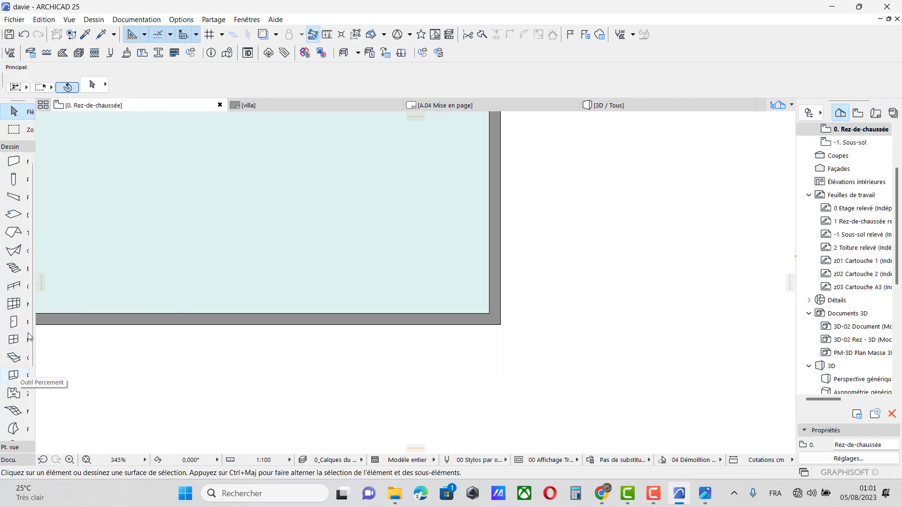
{"action": "left_click", "coordinate": [20, 164]}
{"action": "scroll", "coordinate": [369, 395], "scroll_direction": "down", "scroll_amount": 10}
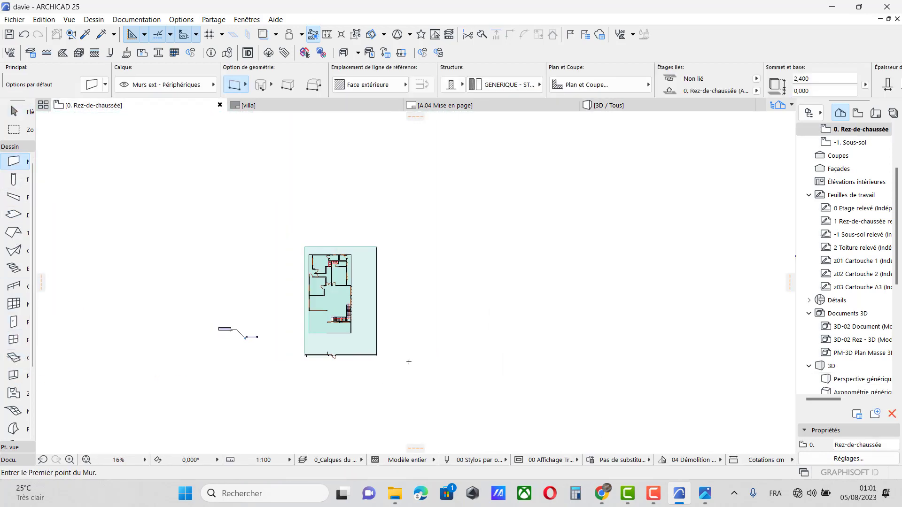
{"action": "scroll", "coordinate": [346, 281], "scroll_direction": "up", "scroll_amount": 5}
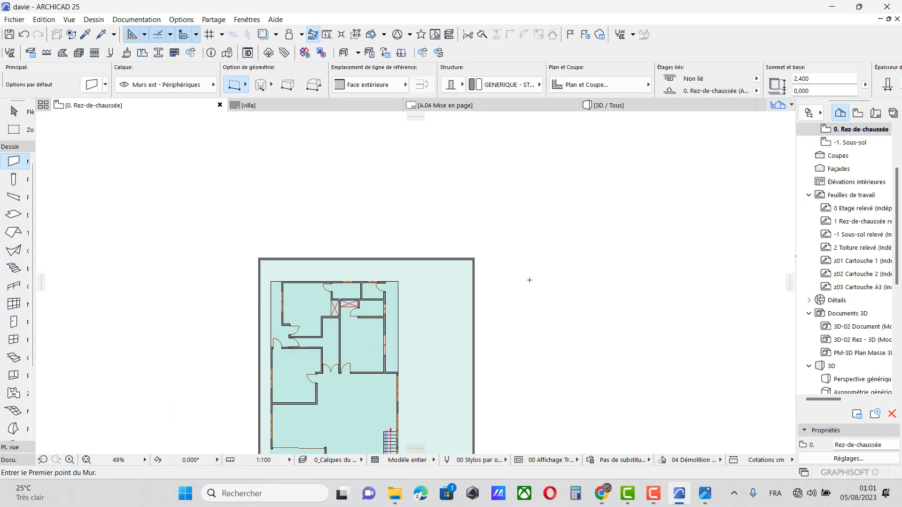
{"action": "left_click", "coordinate": [10, 459]}
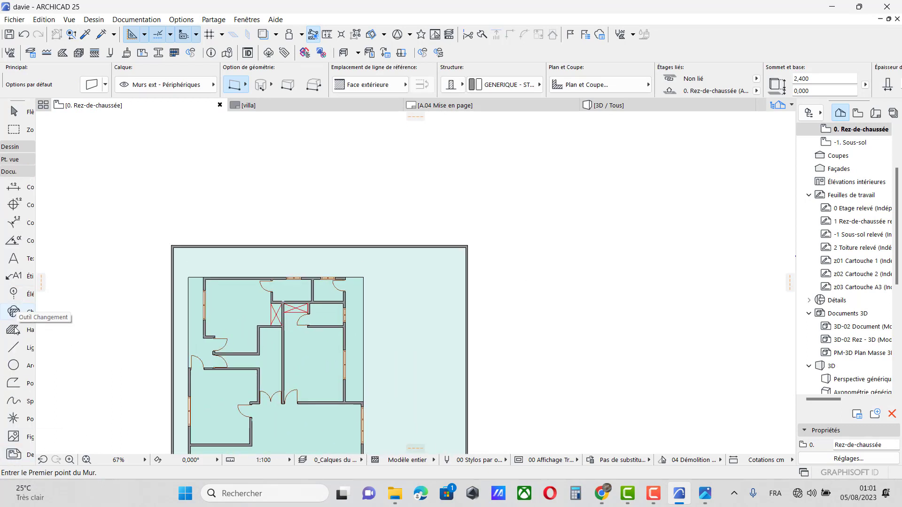
{"action": "left_click", "coordinate": [13, 349]}
{"action": "scroll", "coordinate": [454, 258], "scroll_direction": "up", "scroll_amount": 5}
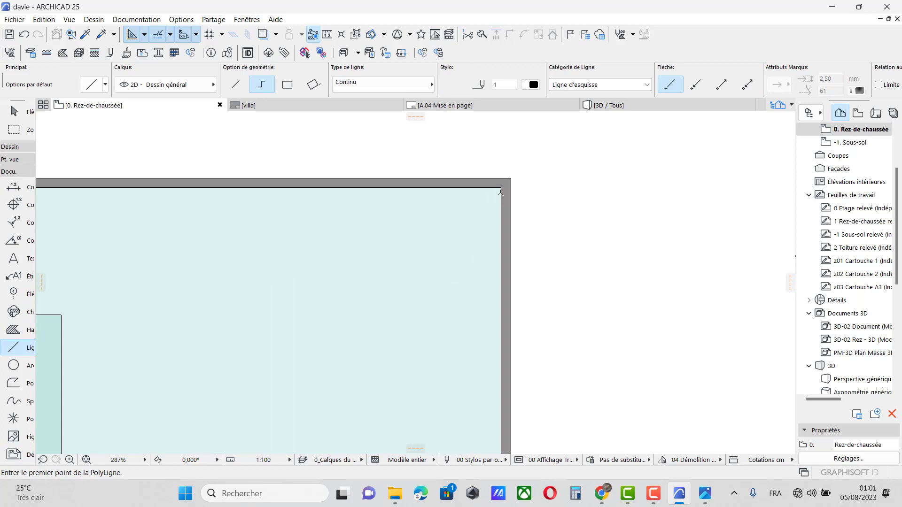
{"action": "left_click", "coordinate": [500, 187]}
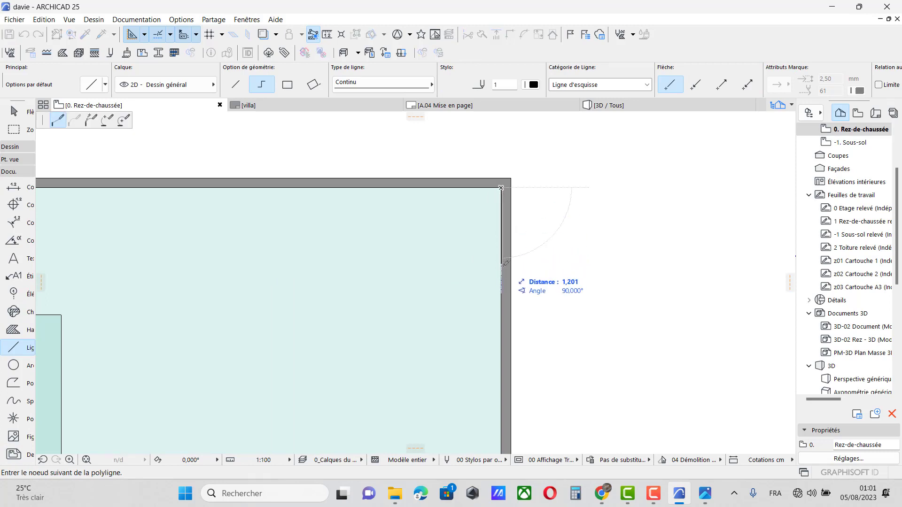
{"action": "key", "text": "Return"}
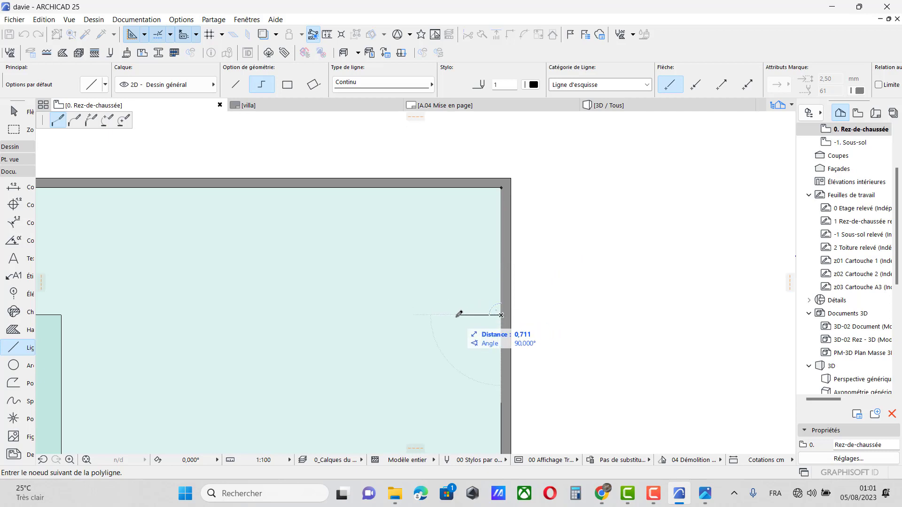
{"action": "type", "text": "2"}
{"action": "key", "text": "Return"}
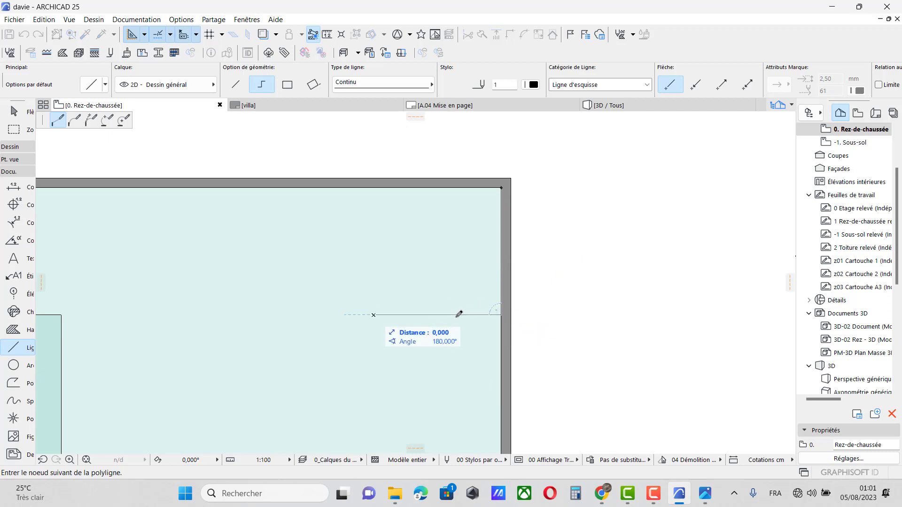
{"action": "double_click", "coordinate": [373, 188]}
Build two walls along the outline's open sides, using the inner face as reference line, to enclose a small corner room
{"action": "left_click", "coordinate": [14, 149]}
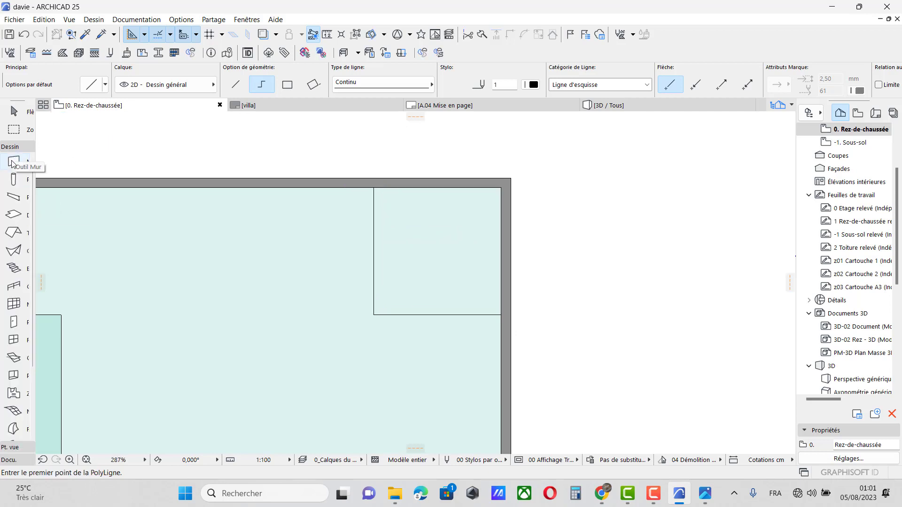
{"action": "left_click", "coordinate": [14, 161]}
{"action": "scroll", "coordinate": [296, 188], "scroll_direction": "up", "scroll_amount": 2}
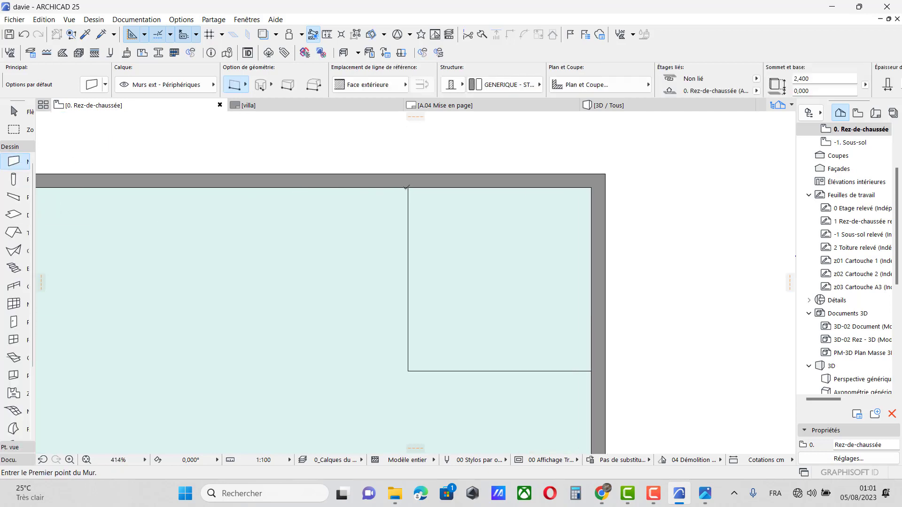
{"action": "left_click", "coordinate": [408, 187]}
{"action": "left_click", "coordinate": [370, 87]}
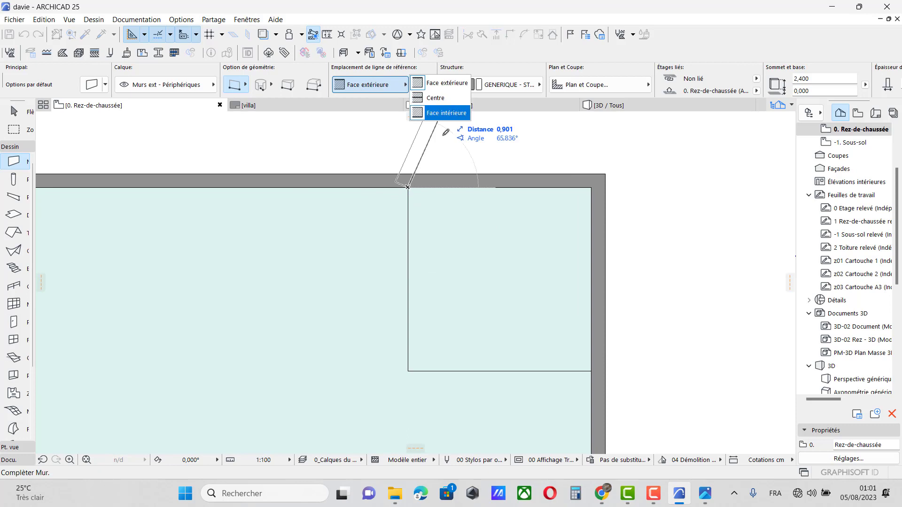
{"action": "left_click", "coordinate": [446, 113]}
{"action": "left_click", "coordinate": [407, 371]}
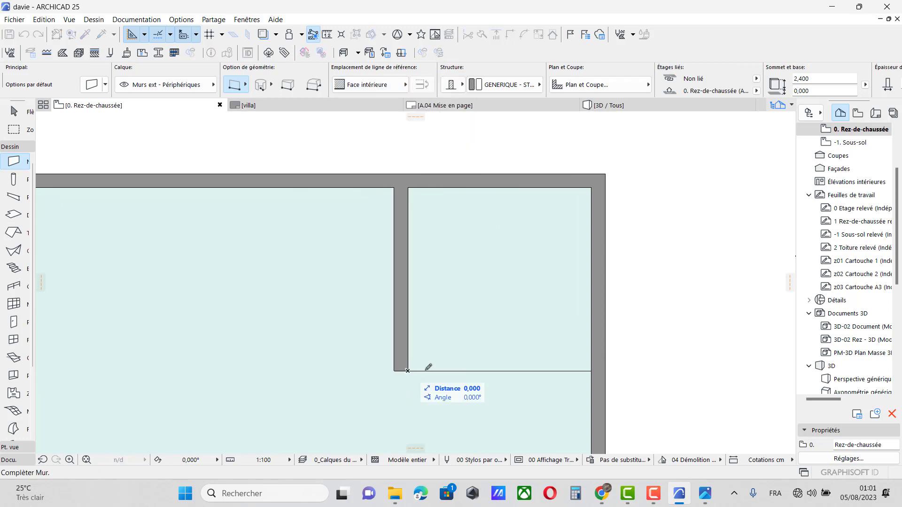
{"action": "double_click", "coordinate": [592, 371]}
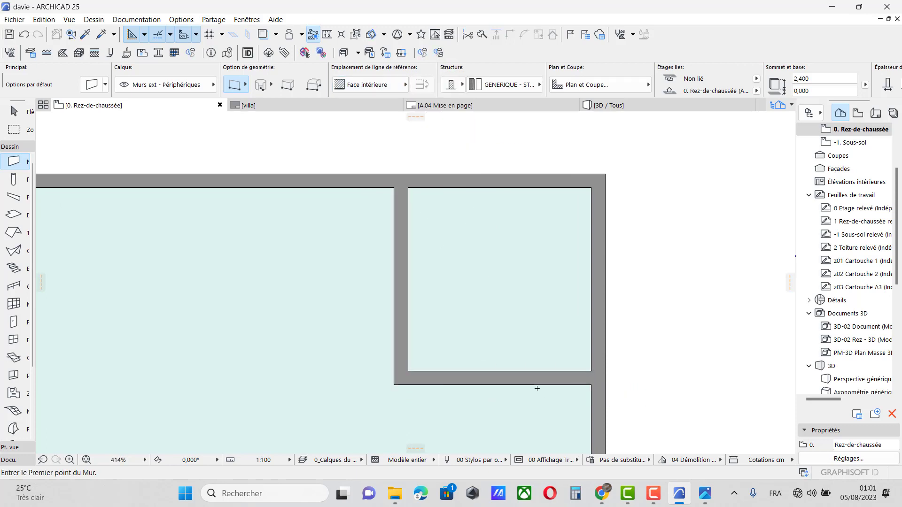
Copy the corner room's two new walls about 2.3 m along the rear boundary wall to form an adjoining second room
{"action": "left_click", "coordinate": [520, 383], "text": "shift"}
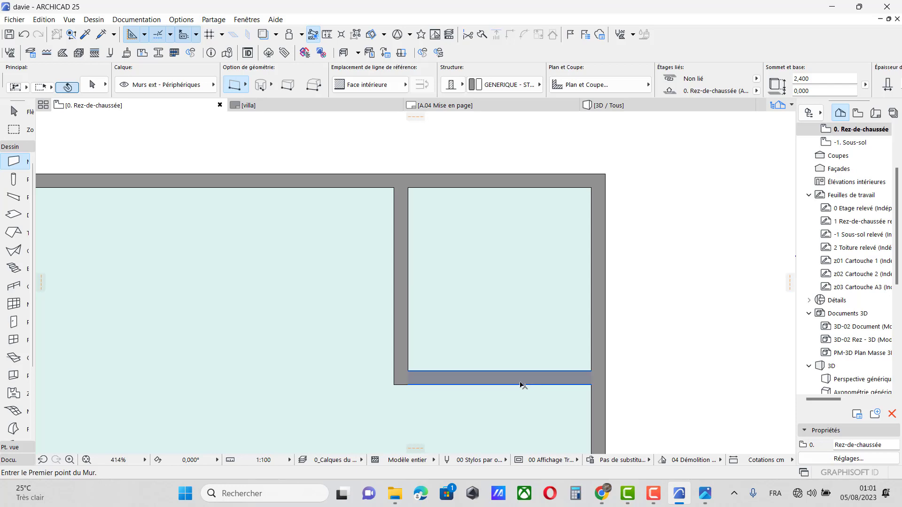
{"action": "left_click", "coordinate": [403, 319], "text": "shift"}
{"action": "right_click", "coordinate": [401, 317]}
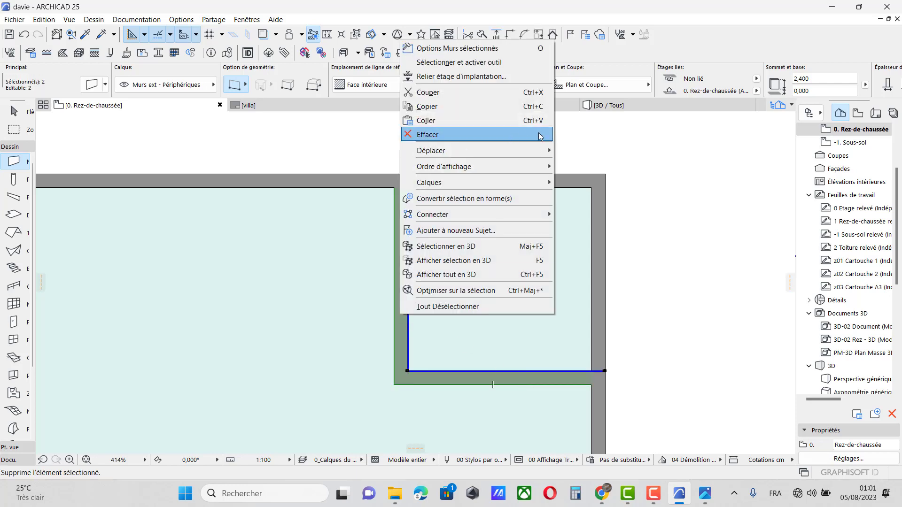
{"action": "mouse_move", "coordinate": [540, 151]}
{"action": "left_click", "coordinate": [596, 209]}
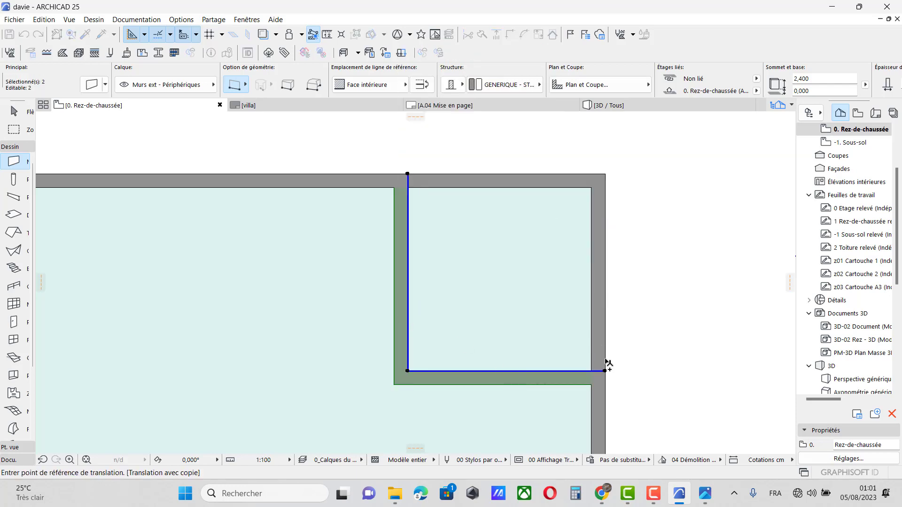
{"action": "left_click", "coordinate": [605, 371]}
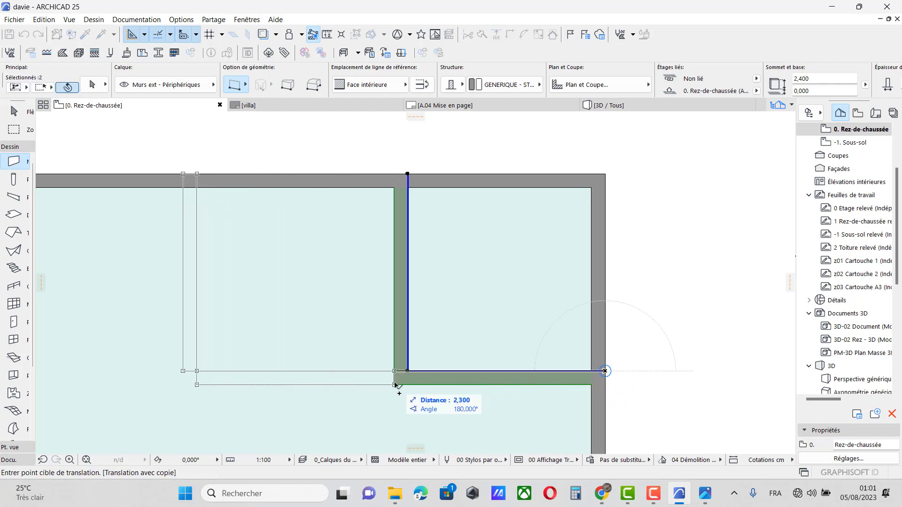
{"action": "left_click", "coordinate": [395, 385]}
{"action": "scroll", "coordinate": [455, 316], "scroll_direction": "down", "scroll_amount": 3}
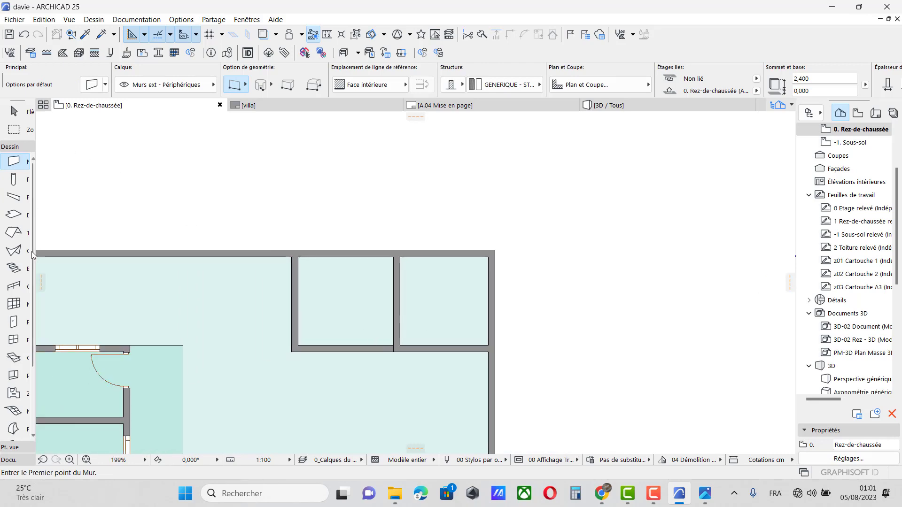
Set the default door to the hinged Porte métallique 25 with the Poignée 5 handle
{"action": "left_click", "coordinate": [17, 322]}
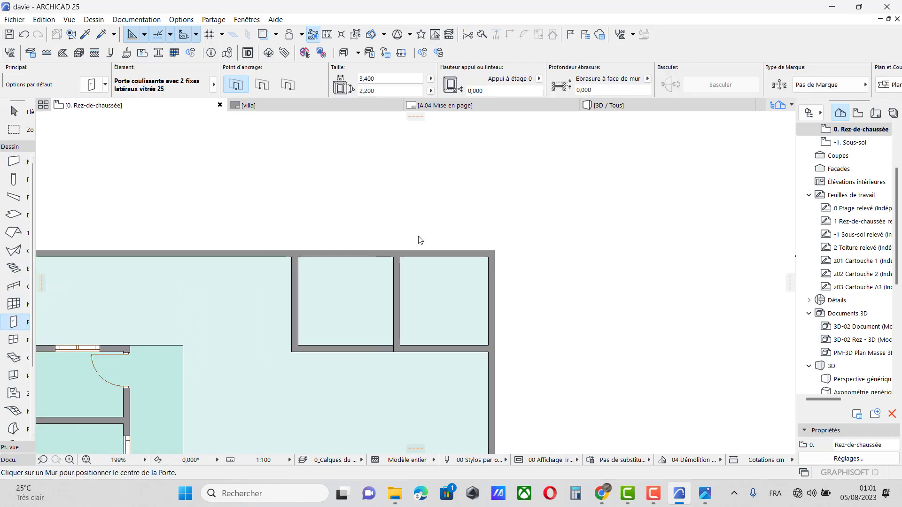
{"action": "key", "text": "ctrl+t"}
{"action": "scroll", "coordinate": [209, 250], "scroll_direction": "up", "scroll_amount": 2}
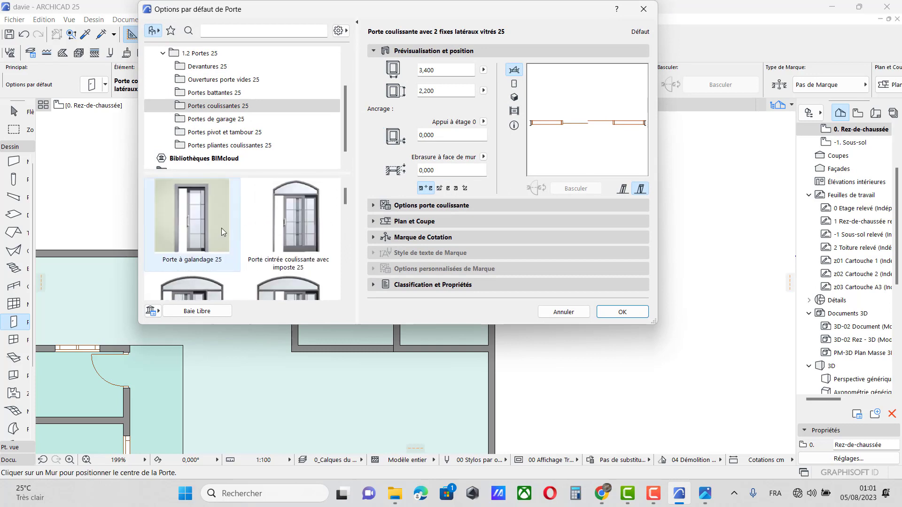
{"action": "left_click", "coordinate": [214, 93]}
{"action": "left_click", "coordinate": [190, 217]}
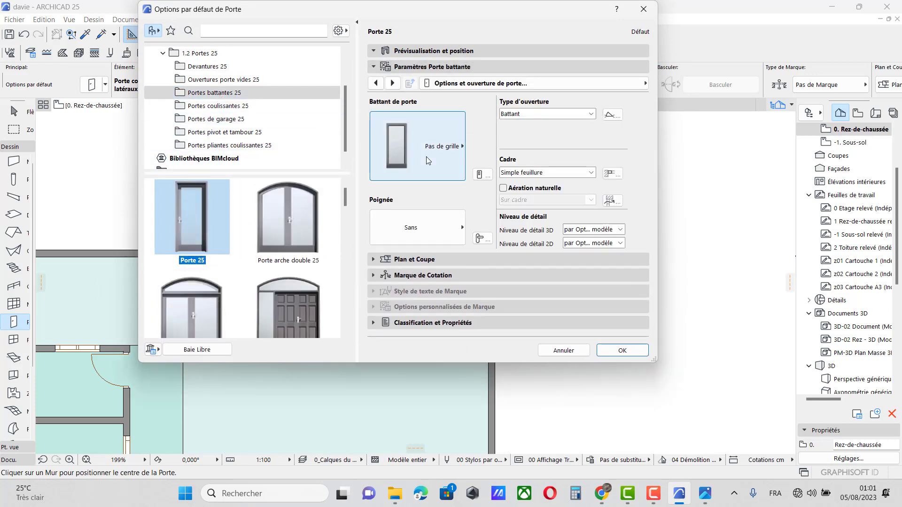
{"action": "scroll", "coordinate": [280, 287], "scroll_direction": "down", "scroll_amount": 5}
{"action": "scroll", "coordinate": [279, 284], "scroll_direction": "down", "scroll_amount": 5}
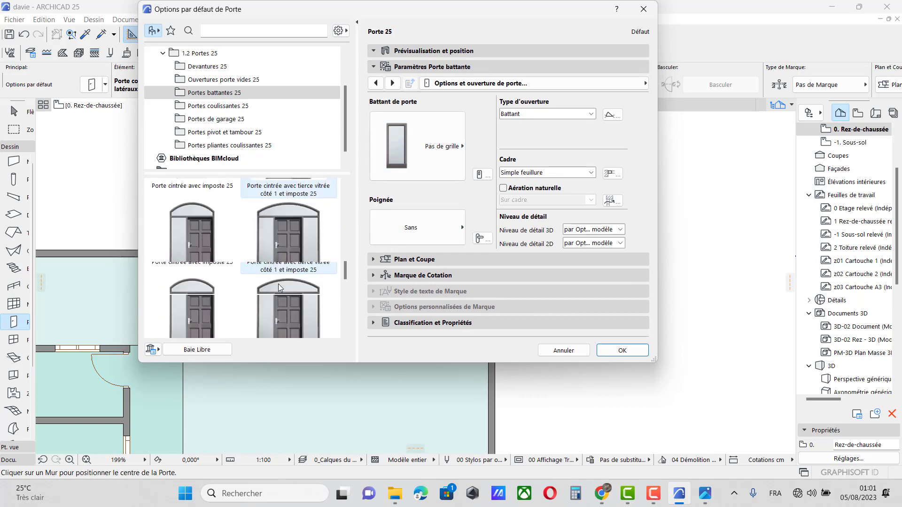
{"action": "left_click", "coordinate": [286, 284]}
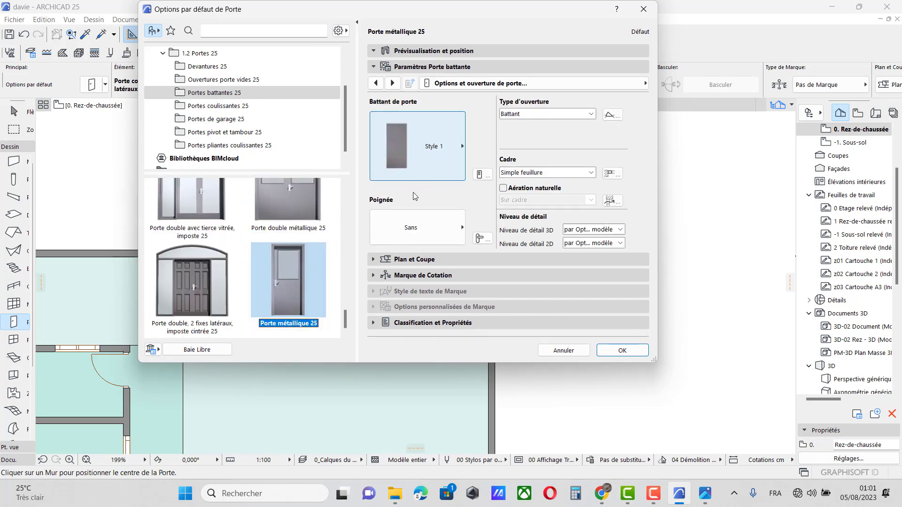
{"action": "left_click", "coordinate": [414, 227]}
{"action": "left_click", "coordinate": [486, 191]}
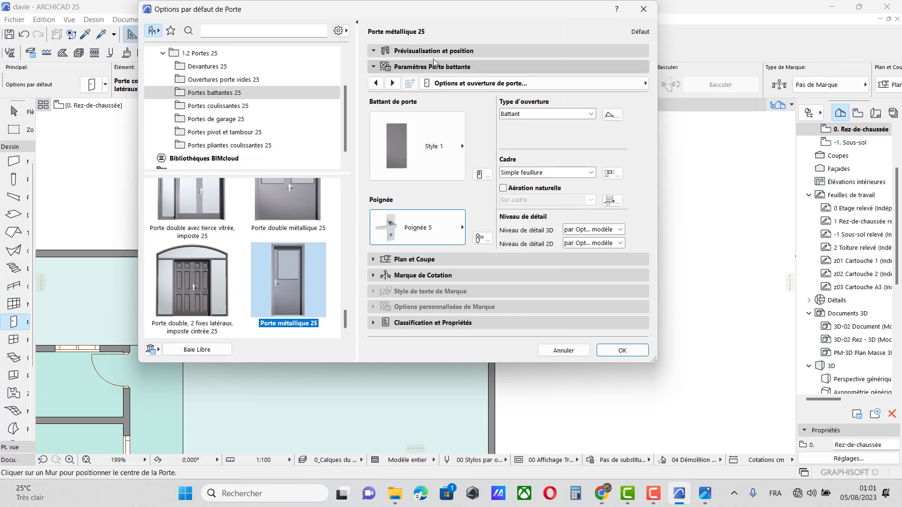
Set the metal door's default size to 0.900 wide by 2.200 high and accept the settings
{"action": "left_click", "coordinate": [434, 67]}
{"action": "left_click", "coordinate": [434, 50]}
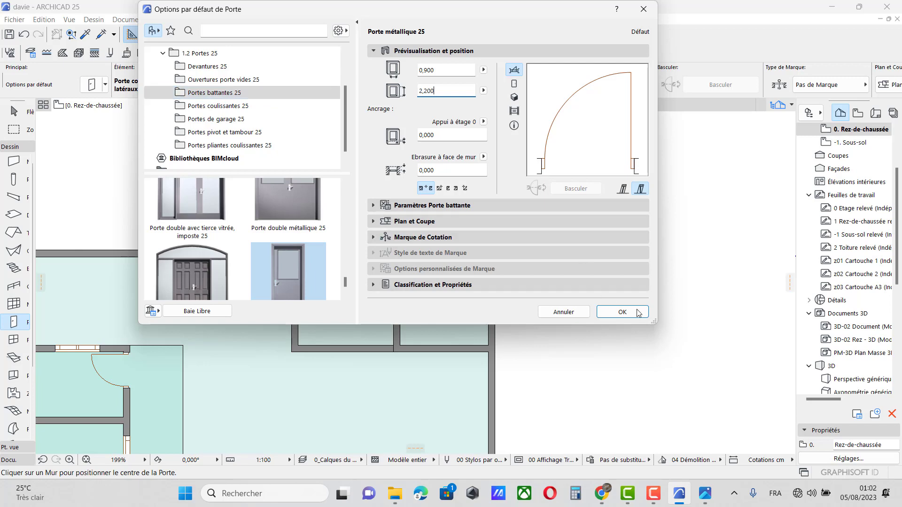
{"action": "left_click", "coordinate": [622, 312]}
Place a metal door in each small room's front wall, on either side of the shared partition, both opening outward into the yard
{"action": "scroll", "coordinate": [377, 341], "scroll_direction": "up", "scroll_amount": 5}
{"action": "scroll", "coordinate": [377, 342], "scroll_direction": "up", "scroll_amount": 1}
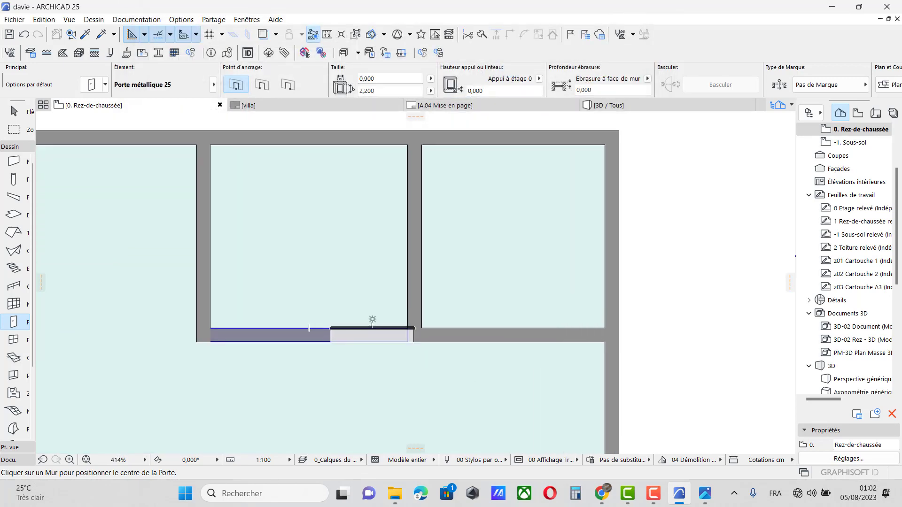
{"action": "left_click", "coordinate": [366, 344]}
{"action": "left_click", "coordinate": [313, 354]}
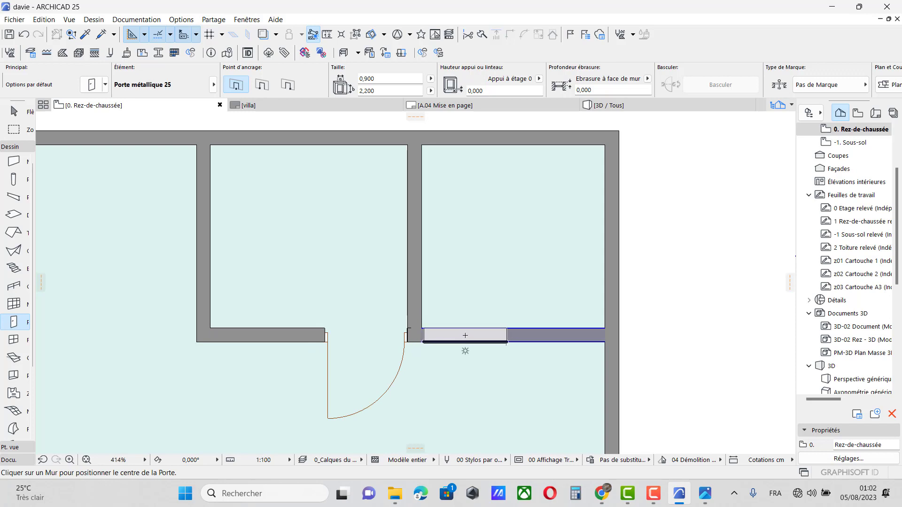
{"action": "left_click", "coordinate": [464, 343]}
{"action": "left_click", "coordinate": [461, 353]}
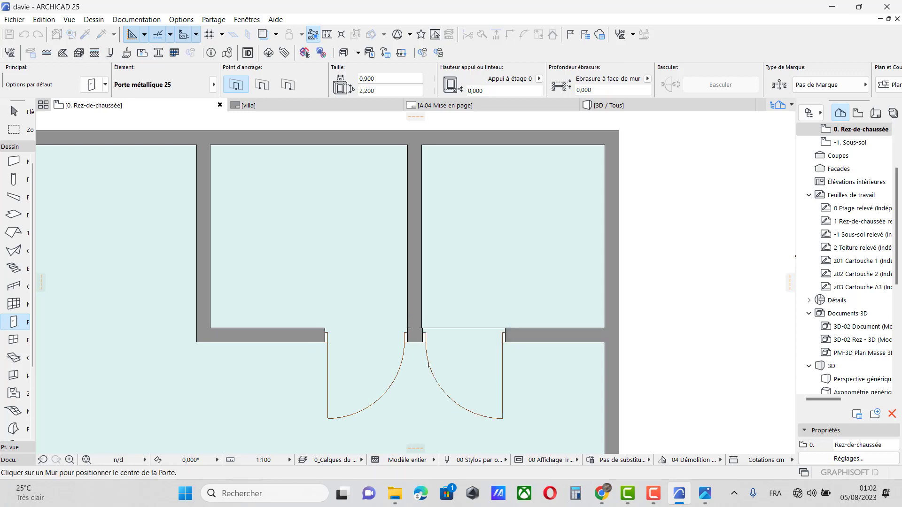
Set the default slab's offset from the ground floor story to 0, keeping its thickness at 0.200
{"action": "scroll", "coordinate": [394, 328], "scroll_direction": "down", "scroll_amount": 10}
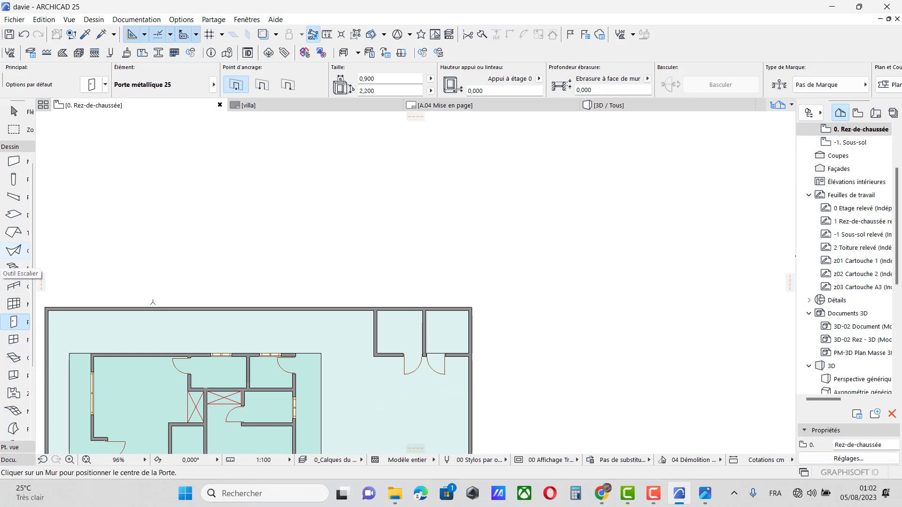
{"action": "scroll", "coordinate": [306, 399], "scroll_direction": "down", "scroll_amount": 6}
{"action": "scroll", "coordinate": [306, 398], "scroll_direction": "up", "scroll_amount": 2}
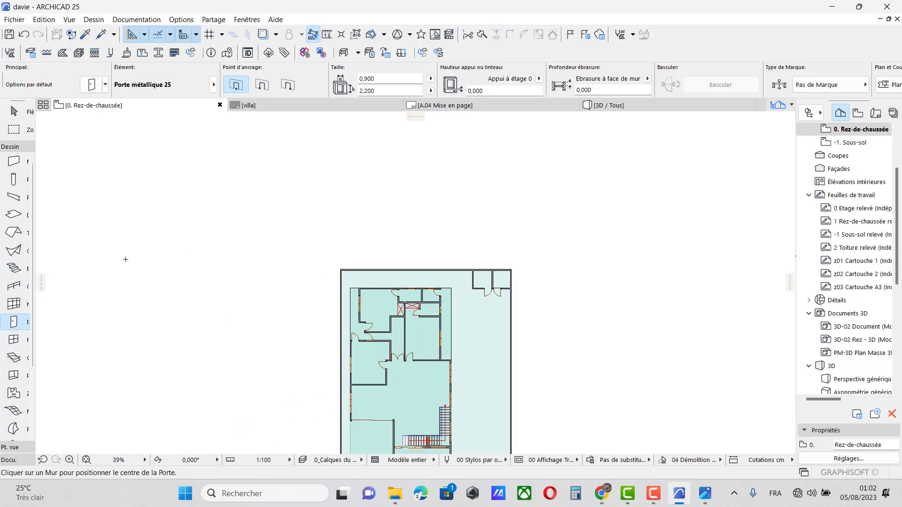
{"action": "double_click", "coordinate": [13, 215]}
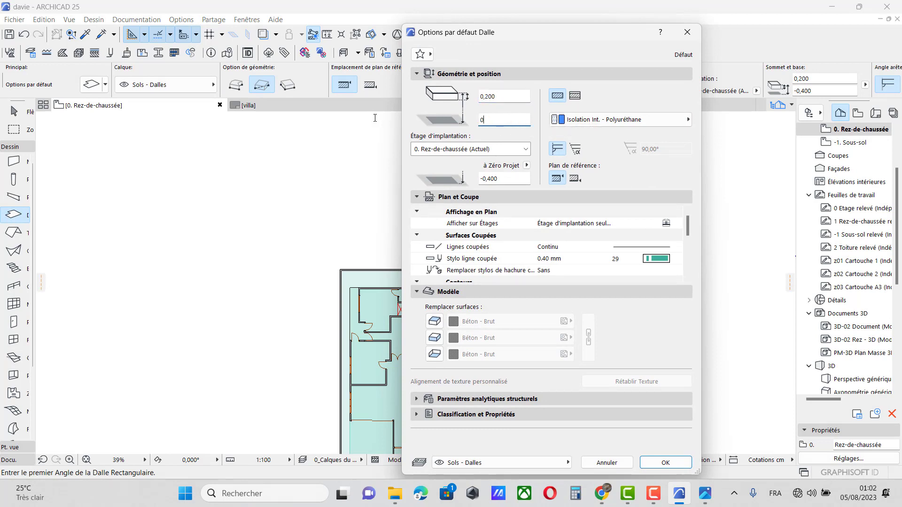
{"action": "left_click", "coordinate": [665, 462]}
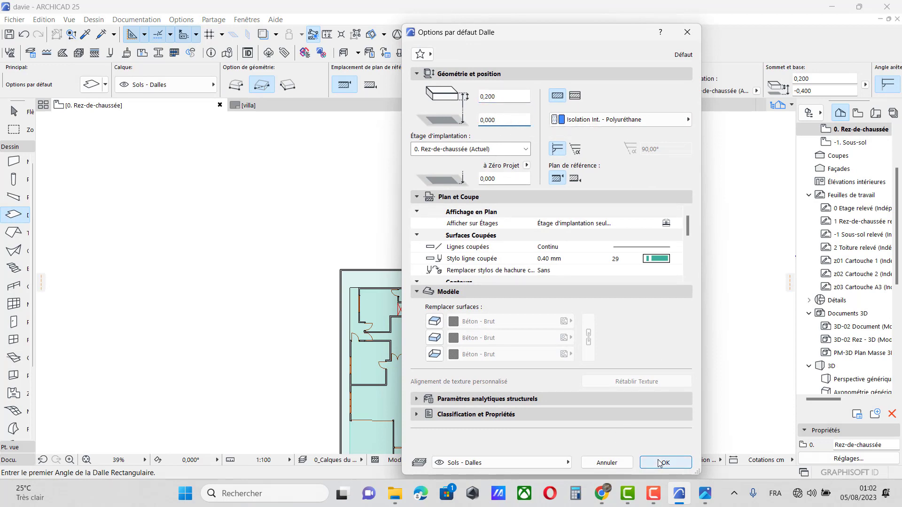
Draw a rectangular floor slab under both small rooms, from the outer front corner of their walls to the opposite boundary wall corner
{"action": "scroll", "coordinate": [559, 347], "scroll_direction": "up", "scroll_amount": 5}
{"action": "scroll", "coordinate": [559, 346], "scroll_direction": "up", "scroll_amount": 5}
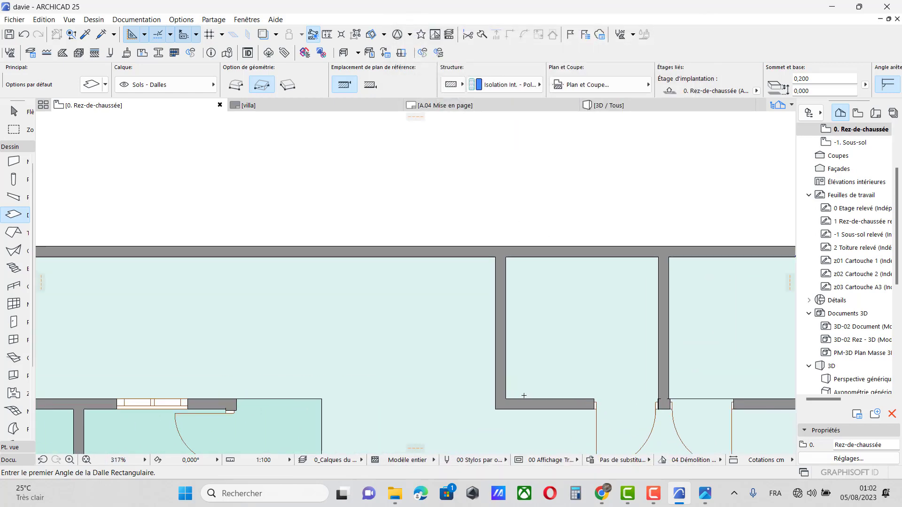
{"action": "left_click", "coordinate": [493, 411]}
{"action": "scroll", "coordinate": [458, 393], "scroll_direction": "down", "scroll_amount": 4}
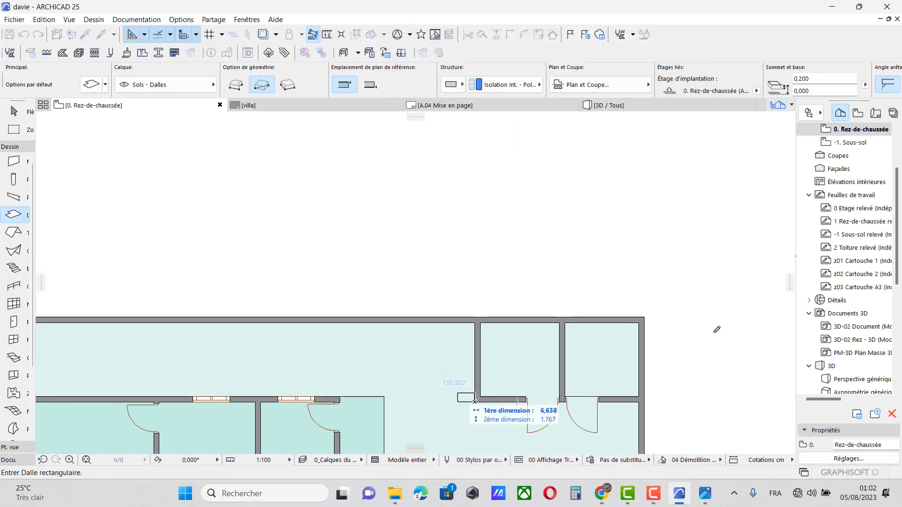
{"action": "scroll", "coordinate": [674, 336], "scroll_direction": "up", "scroll_amount": 4}
{"action": "left_click", "coordinate": [614, 292]}
{"action": "scroll", "coordinate": [569, 251], "scroll_direction": "down", "scroll_amount": 5}
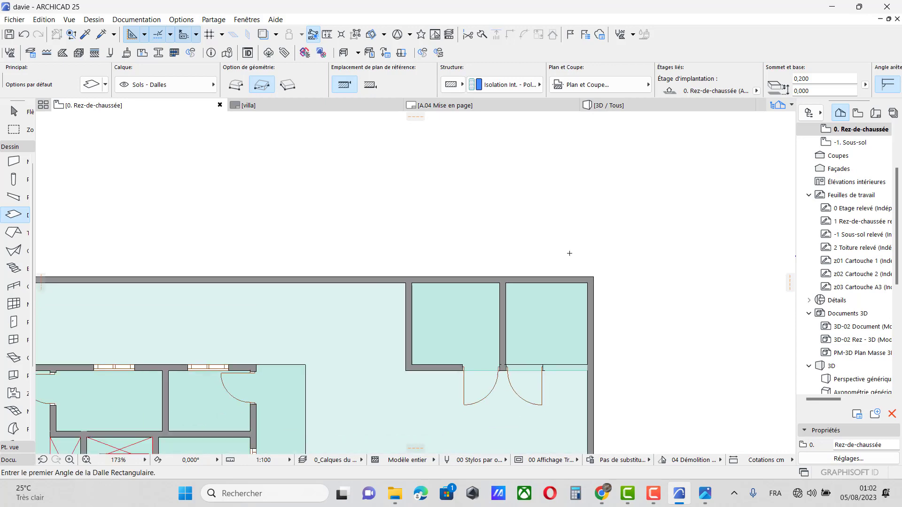
Set the default slab's offset to 3.600 and draw a rectangular roof slab over both small rooms, from outer front corner to opposite boundary corner
{"action": "double_click", "coordinate": [13, 216]}
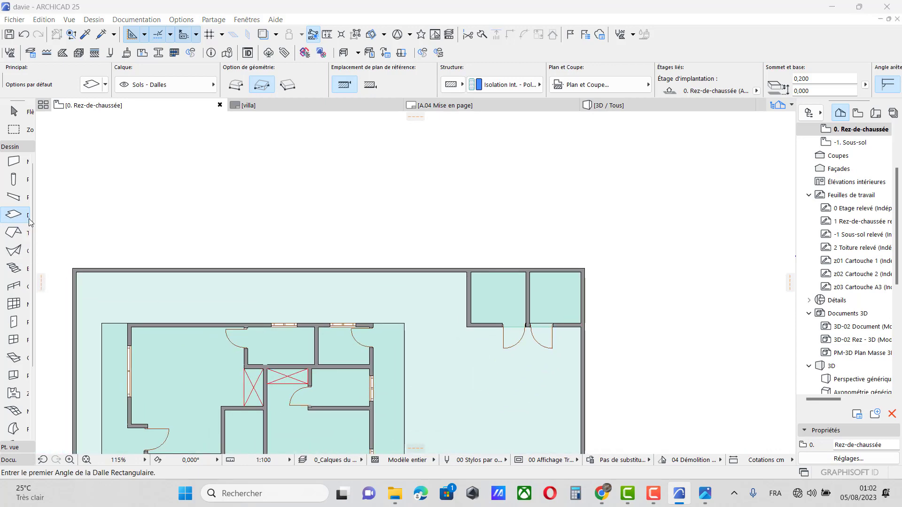
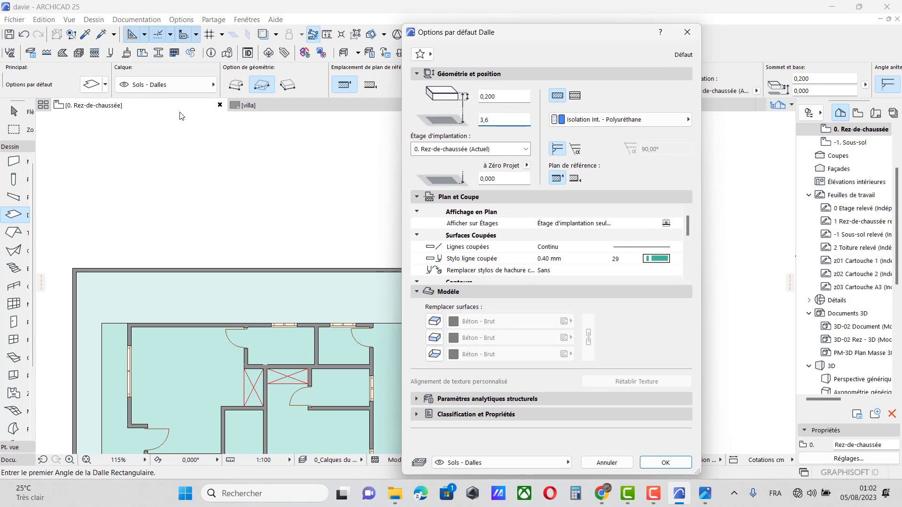
{"action": "left_click", "coordinate": [665, 463]}
{"action": "scroll", "coordinate": [471, 283], "scroll_direction": "up", "scroll_amount": 3}
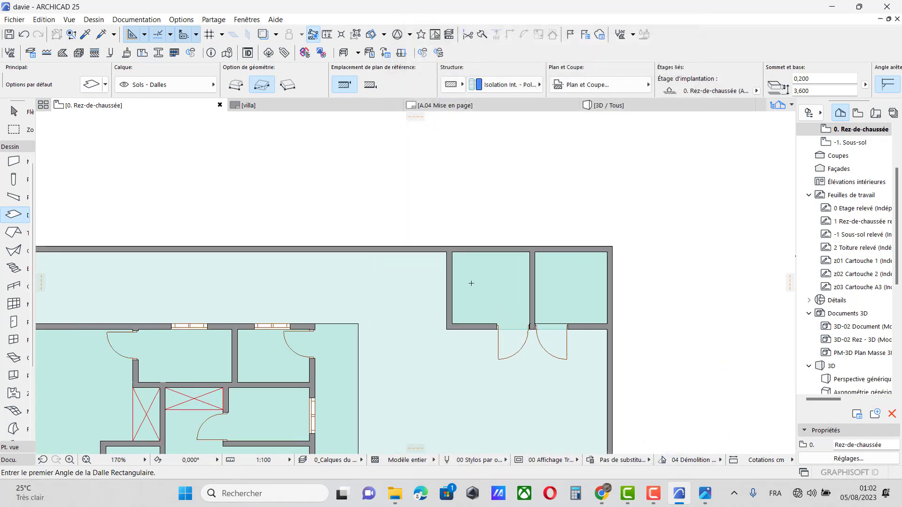
{"action": "scroll", "coordinate": [475, 292], "scroll_direction": "up", "scroll_amount": 8}
{"action": "left_click", "coordinate": [386, 382]}
{"action": "scroll", "coordinate": [252, 384], "scroll_direction": "down", "scroll_amount": 10}
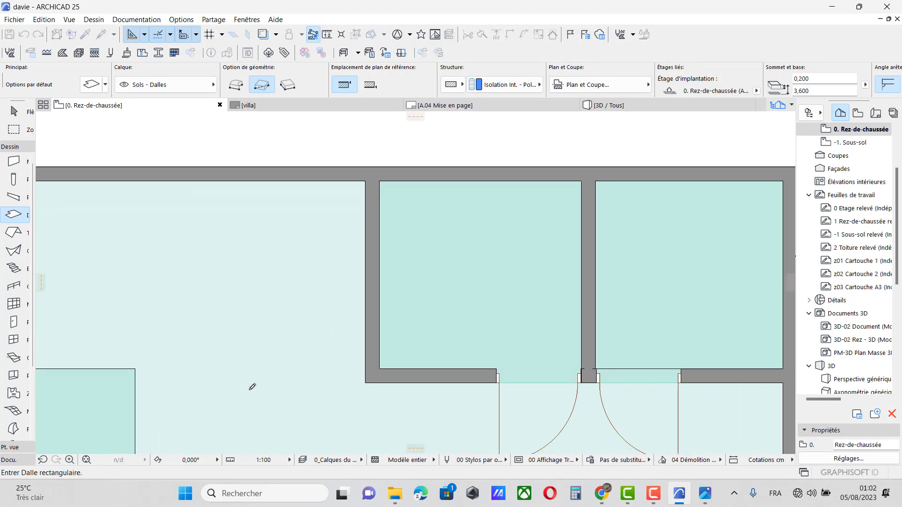
{"action": "scroll", "coordinate": [481, 318], "scroll_direction": "up", "scroll_amount": 6}
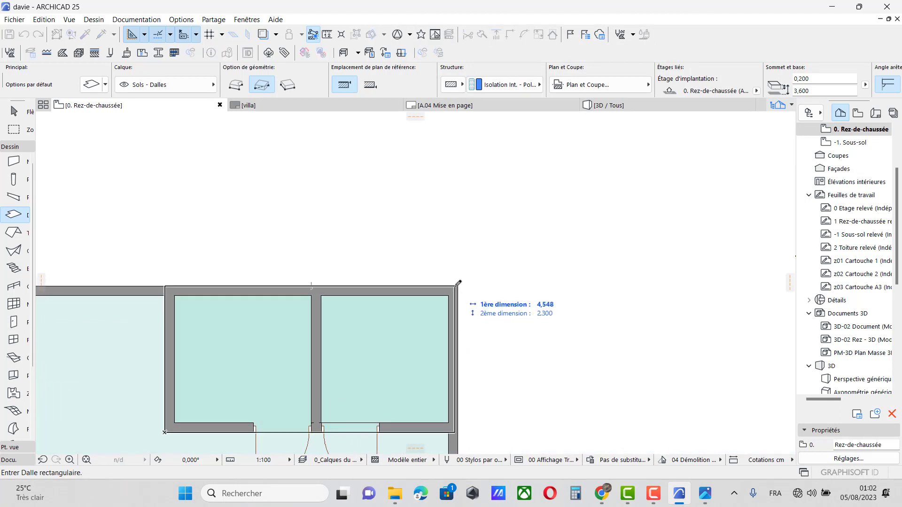
{"action": "left_click", "coordinate": [457, 284]}
Set the height of the small rooms' side wall, two front walls and shared partition to 3.4
{"action": "left_click", "coordinate": [13, 111]}
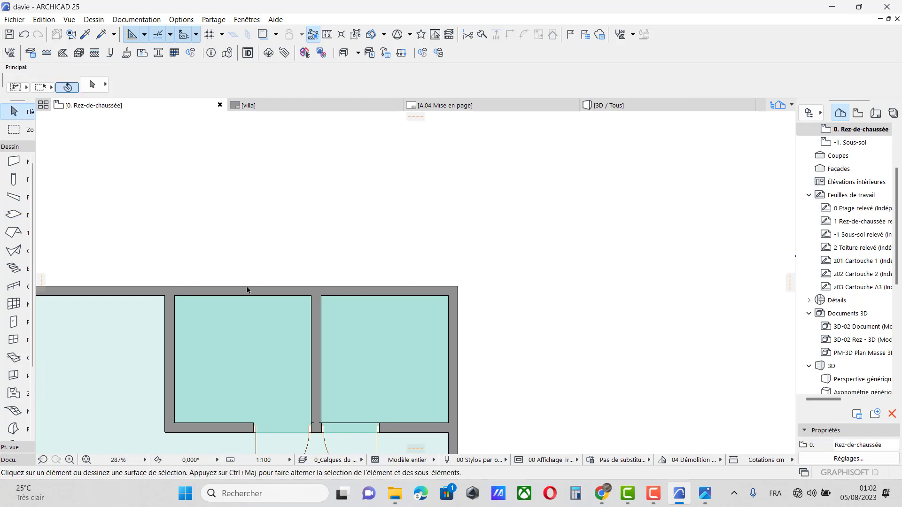
{"action": "left_click", "coordinate": [166, 386]}
{"action": "left_click", "coordinate": [182, 427], "text": "shift"}
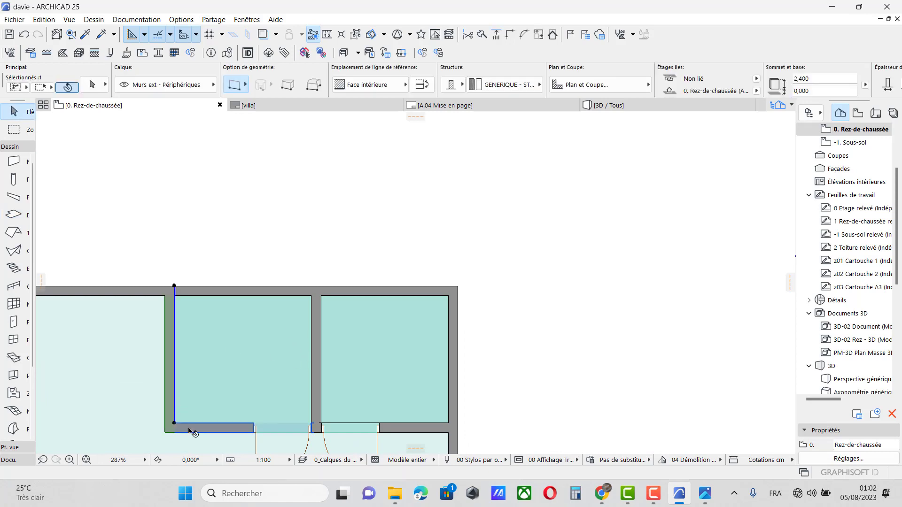
{"action": "left_click", "coordinate": [323, 387], "text": "shift"}
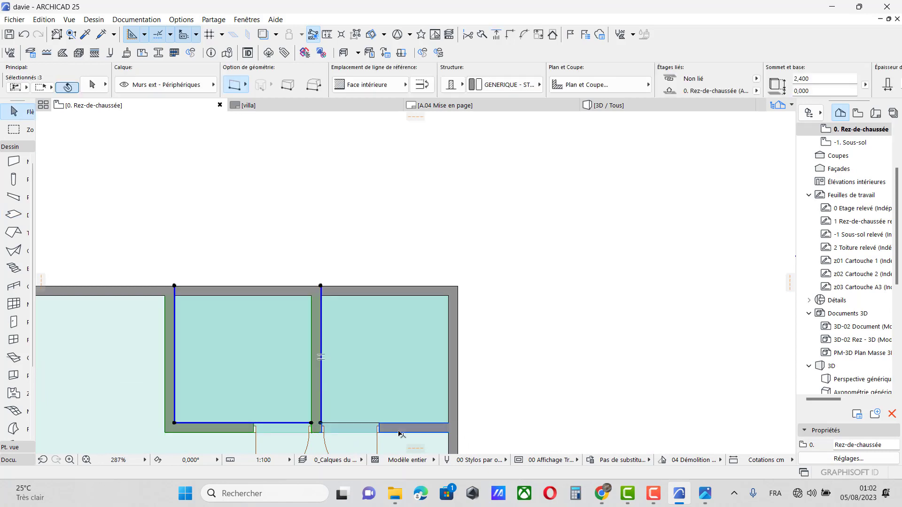
{"action": "left_click", "coordinate": [396, 429], "text": "shift"}
{"action": "double_click", "coordinate": [19, 163]}
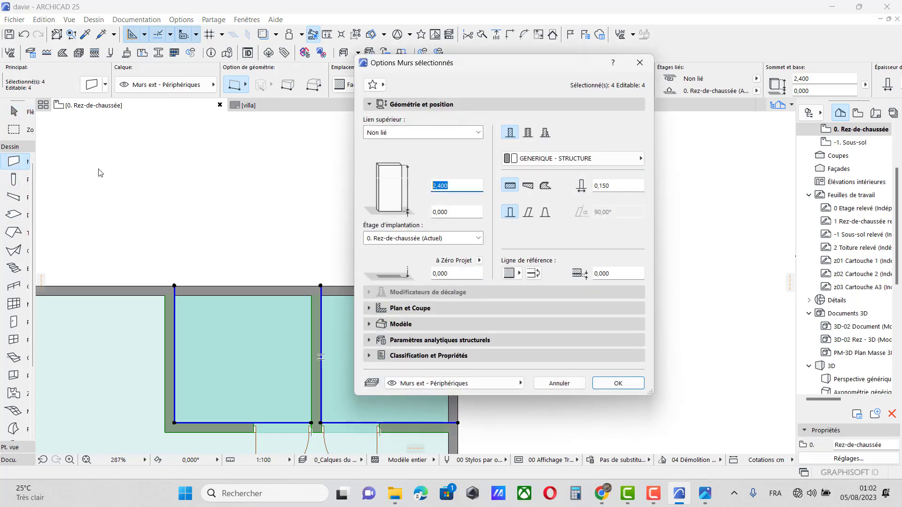
{"action": "type", "text": "3,4"}
{"action": "key", "text": "Return"}
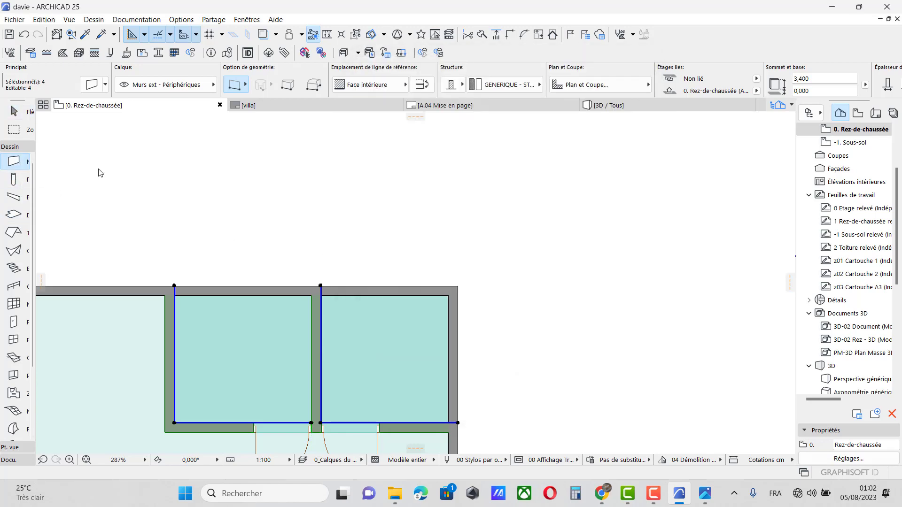
{"action": "key", "text": "Escape"}
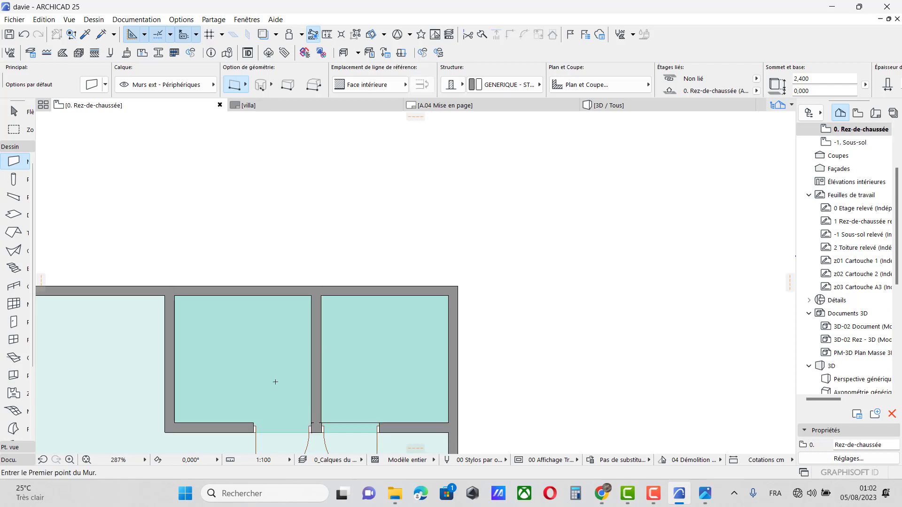
Draw a short line across the side boundary wall just in front of the small rooms and trim the wall piece between the line and the rooms
{"action": "left_click", "coordinate": [13, 465]}
{"action": "scroll", "coordinate": [494, 357], "scroll_direction": "up", "scroll_amount": 4}
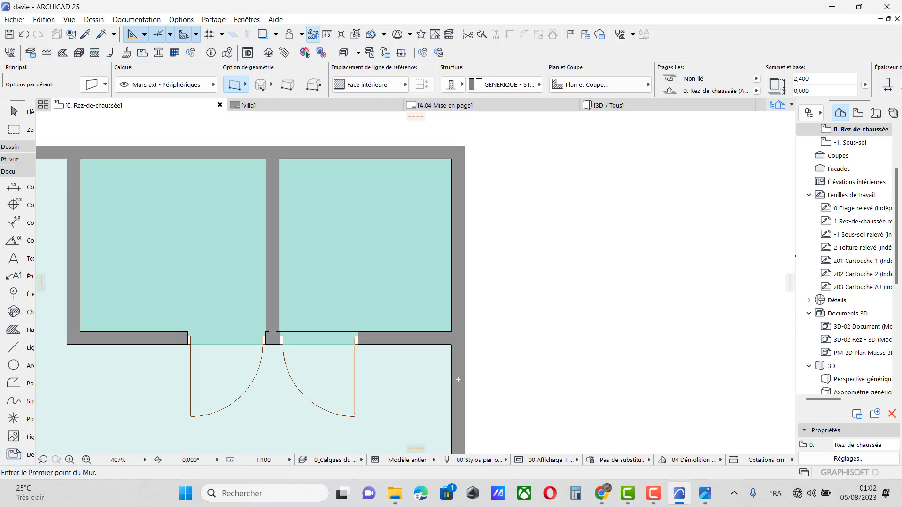
{"action": "scroll", "coordinate": [458, 379], "scroll_direction": "up", "scroll_amount": 2}
{"action": "left_click", "coordinate": [420, 341]}
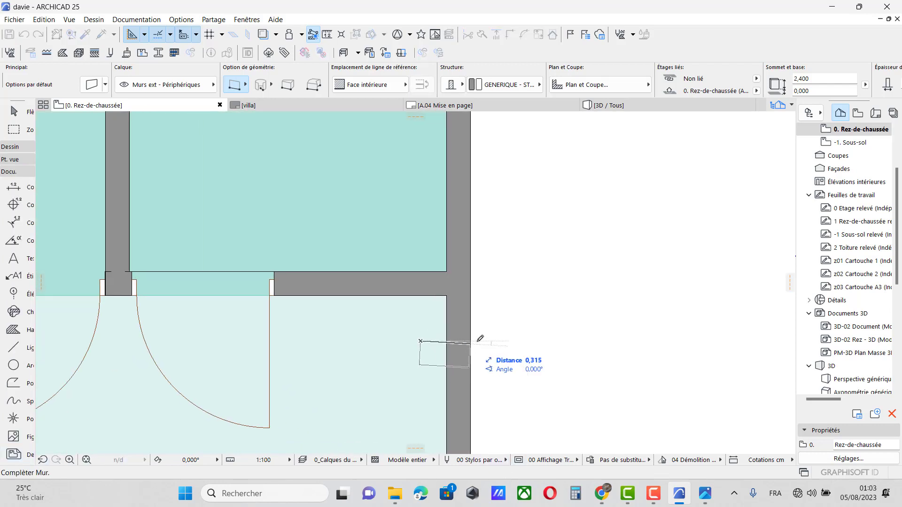
{"action": "left_click", "coordinate": [14, 348]}
{"action": "left_click", "coordinate": [393, 363]}
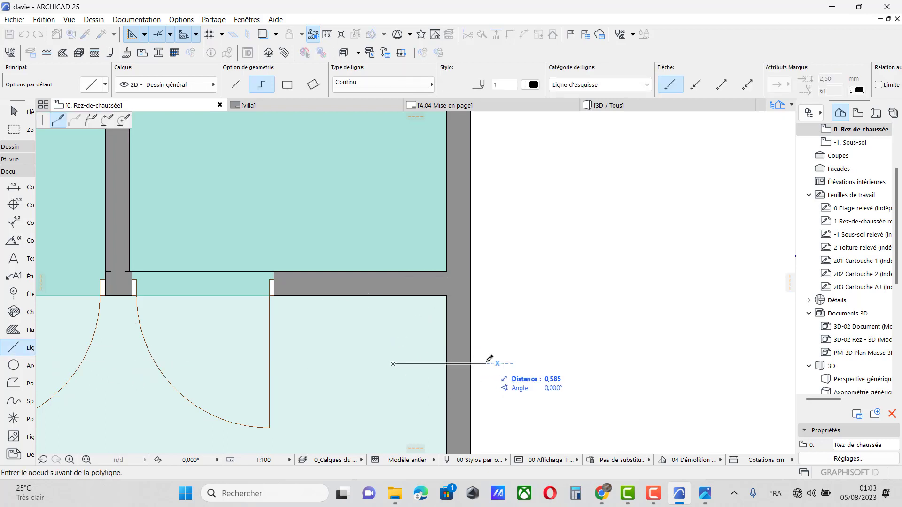
{"action": "double_click", "coordinate": [487, 363]}
{"action": "scroll", "coordinate": [564, 348], "scroll_direction": "down", "scroll_amount": 2}
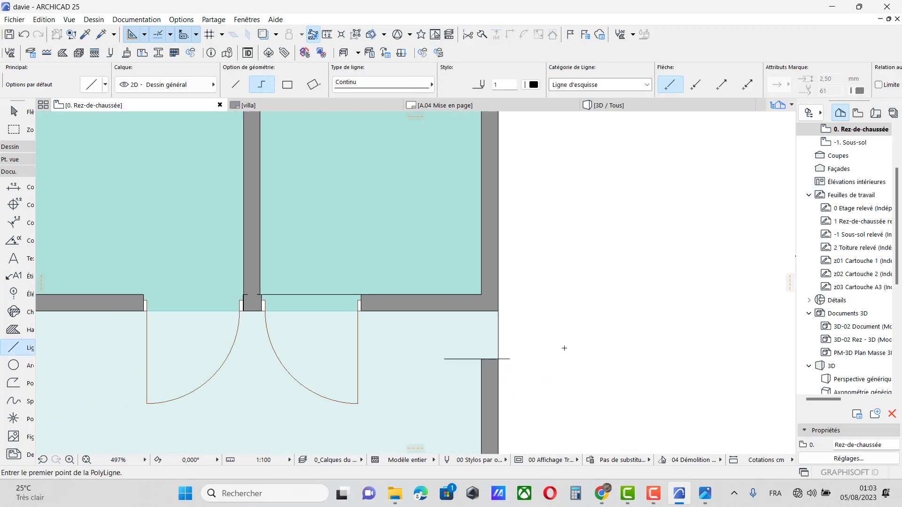
Draw a short line across the rear boundary wall beside the small rooms and trim the wall piece between the line and the rooms
{"action": "scroll", "coordinate": [564, 348], "scroll_direction": "down", "scroll_amount": 3}
{"action": "left_click", "coordinate": [206, 242]}
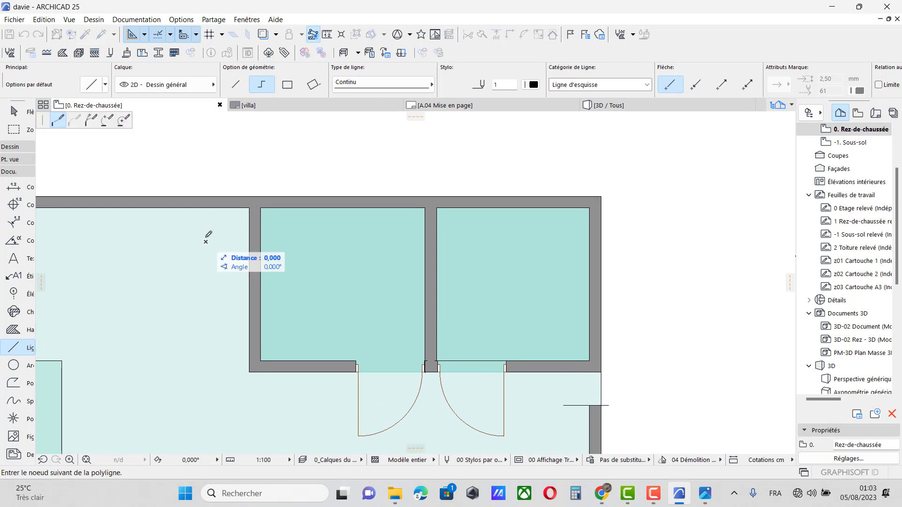
{"action": "double_click", "coordinate": [205, 166]}
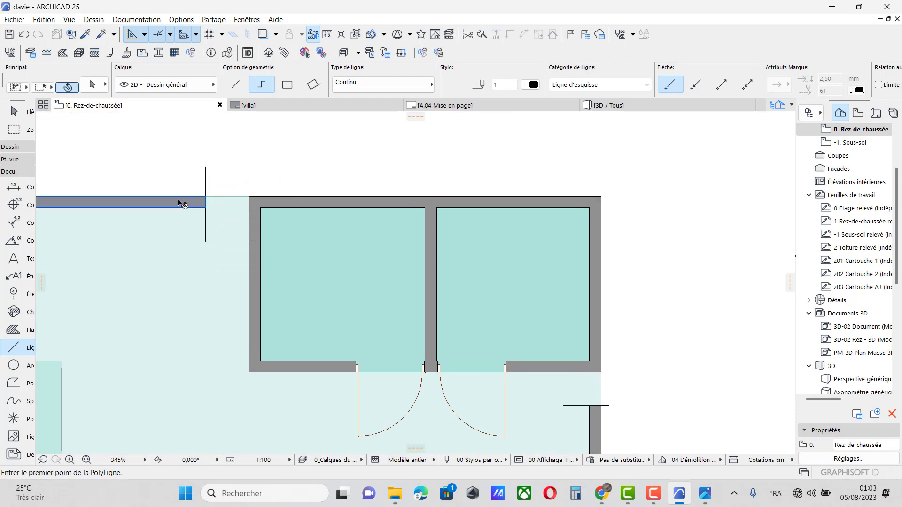
Stretch the rear boundary wall's cut end back to the outer face of the small rooms' side wall
{"action": "left_click", "coordinate": [180, 204]}
{"action": "left_click", "coordinate": [206, 196]}
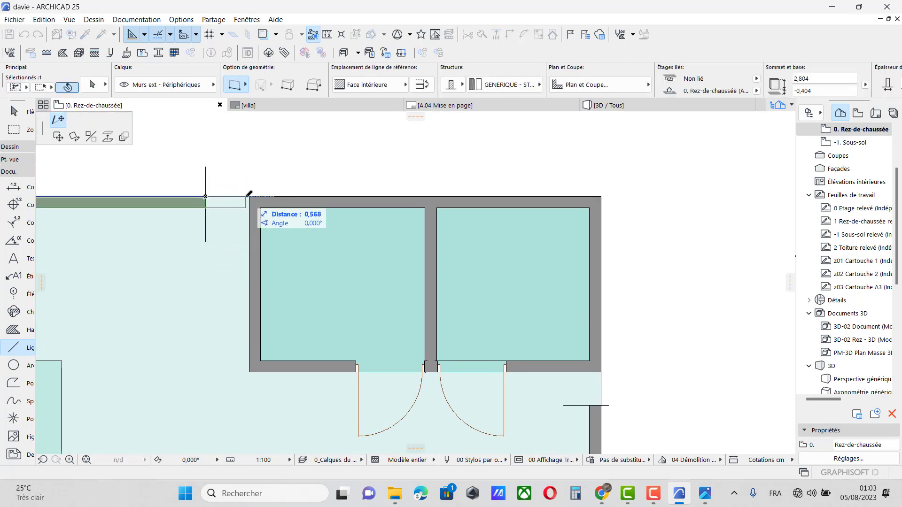
{"action": "left_click", "coordinate": [249, 195]}
{"action": "scroll", "coordinate": [261, 198], "scroll_direction": "down", "scroll_amount": 3}
{"action": "key", "text": "Escape"}
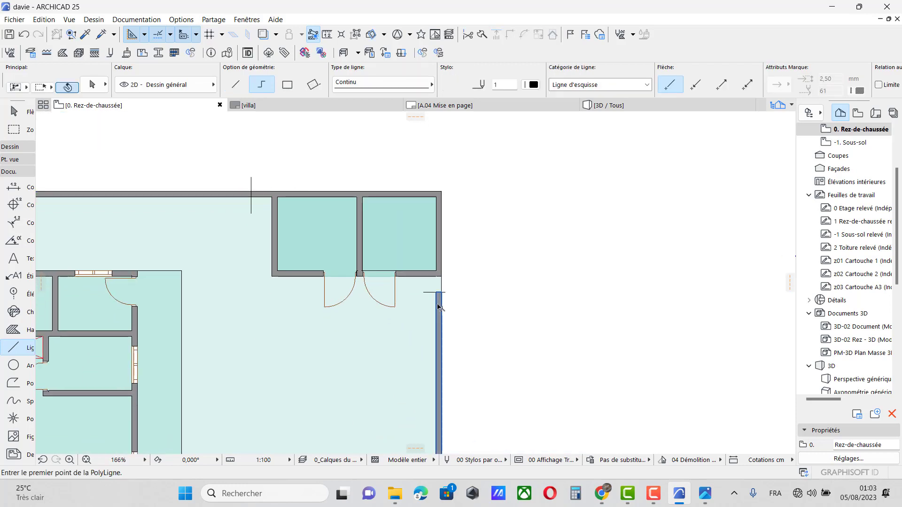
Stretch the side boundary wall's cut end back to the small rooms' outer front corner
{"action": "left_click", "coordinate": [439, 307]}
{"action": "left_click", "coordinate": [439, 292]}
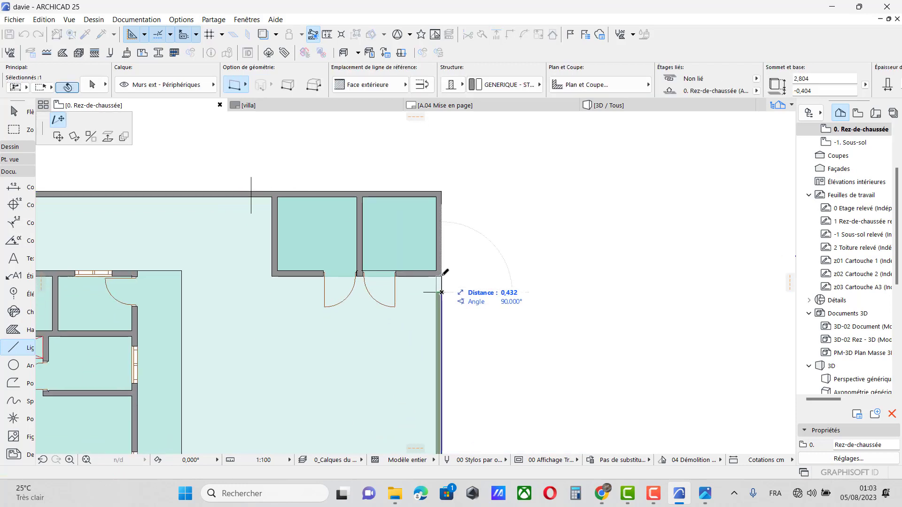
{"action": "left_click", "coordinate": [441, 292]}
{"action": "key", "text": "Escape"}
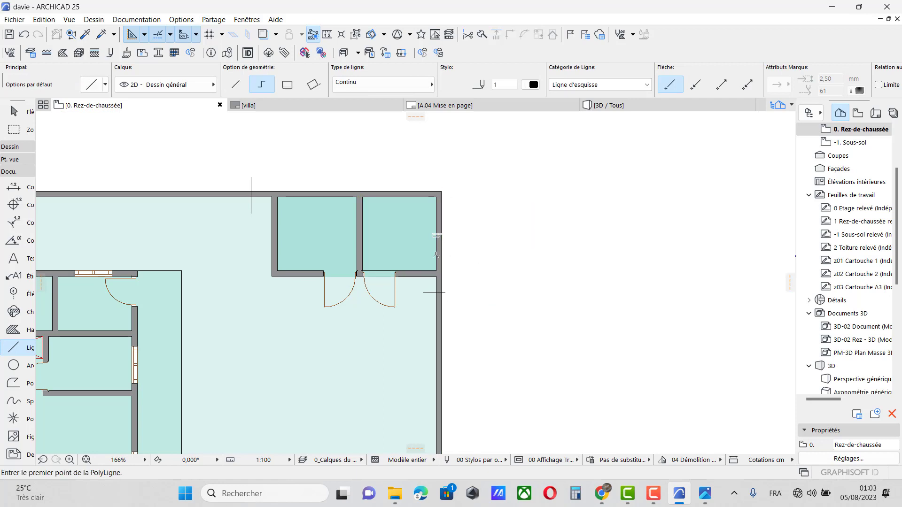
Set the two boundary wall pieces enclosing the small rooms to a height of 3.4 and a base offset of 0
{"action": "scroll", "coordinate": [435, 256], "scroll_direction": "up", "scroll_amount": 3}
{"action": "left_click", "coordinate": [446, 262], "text": "shift"}
{"action": "scroll", "coordinate": [508, 313], "scroll_direction": "down", "scroll_amount": 3}
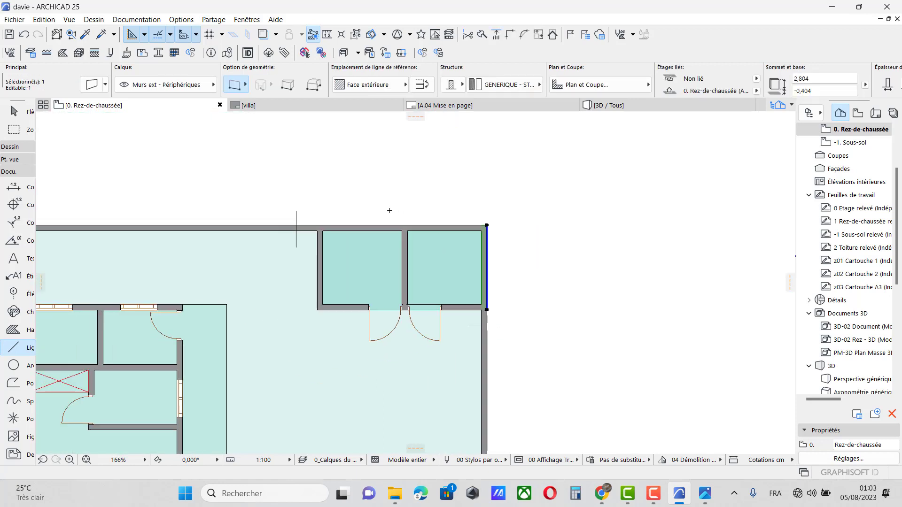
{"action": "left_click", "coordinate": [384, 228], "text": "shift"}
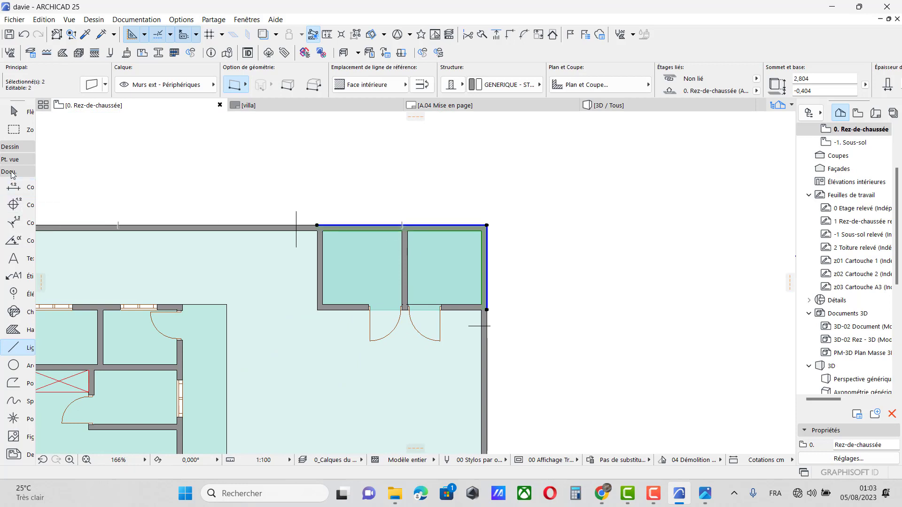
{"action": "left_click", "coordinate": [14, 149]}
{"action": "double_click", "coordinate": [15, 164]}
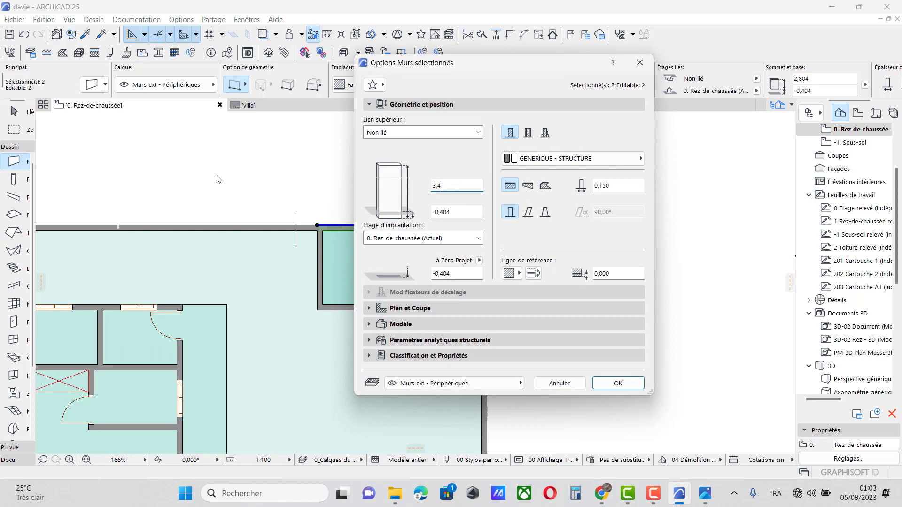
{"action": "key", "text": "Tab"}
{"action": "type", "text": "0"}
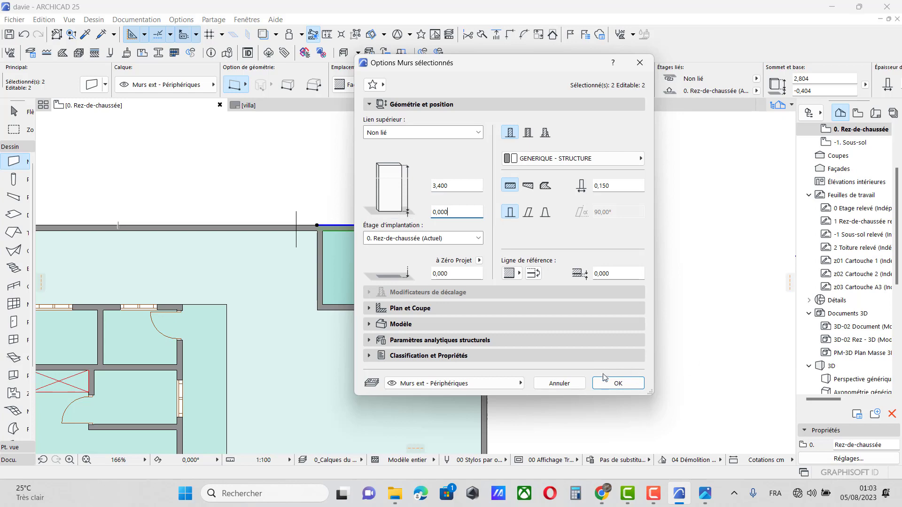
{"action": "left_click", "coordinate": [618, 384]}
{"action": "key", "text": "Escape"}
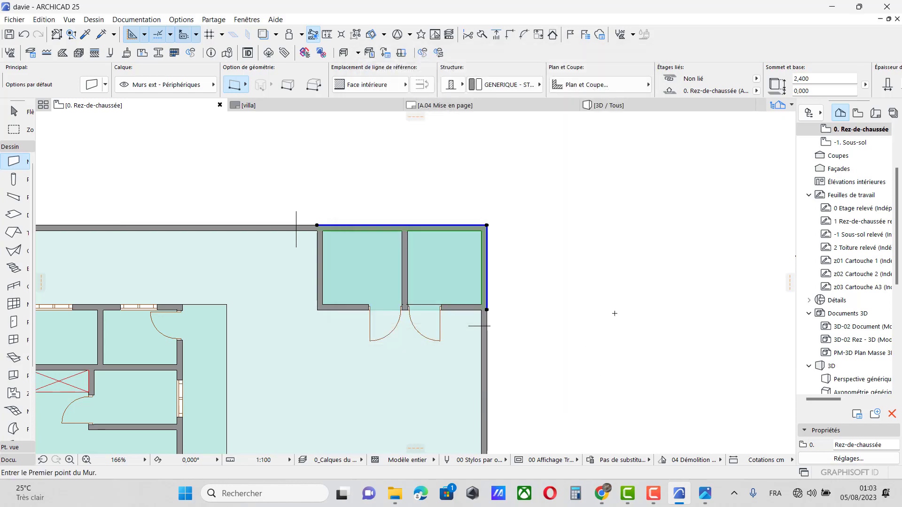
In the 3D view, stretch the floor slab under the small rooms vertically to a thickness of about 1.03
{"action": "left_click", "coordinate": [648, 108]}
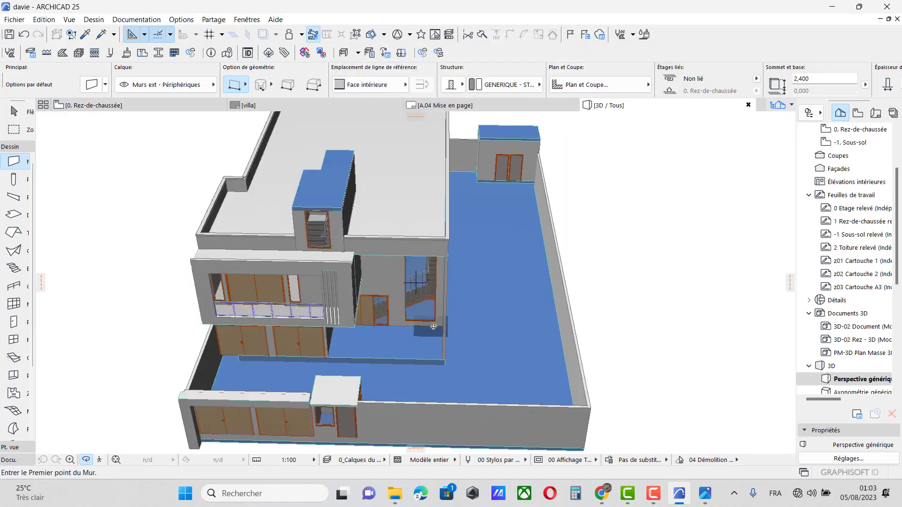
{"action": "scroll", "coordinate": [512, 219], "scroll_direction": "up", "scroll_amount": 3}
{"action": "scroll", "coordinate": [512, 219], "scroll_direction": "up", "scroll_amount": 5}
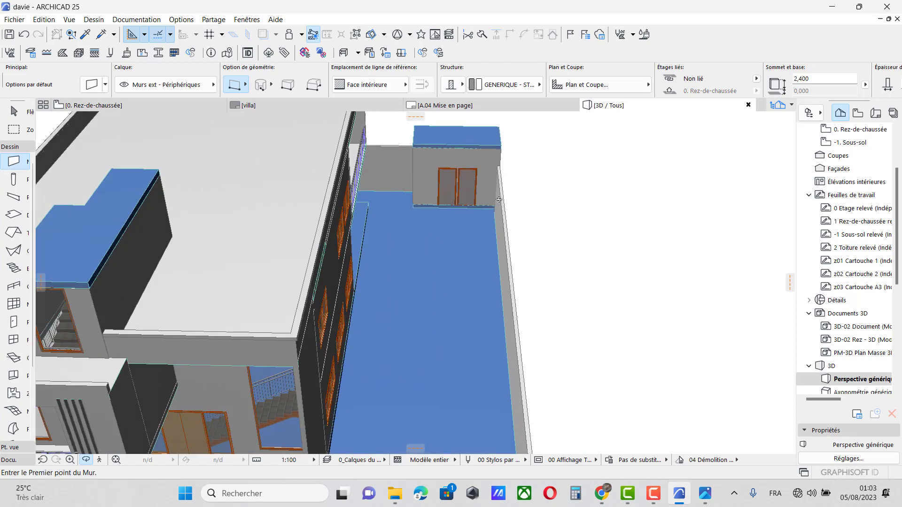
{"action": "left_click", "coordinate": [14, 111]}
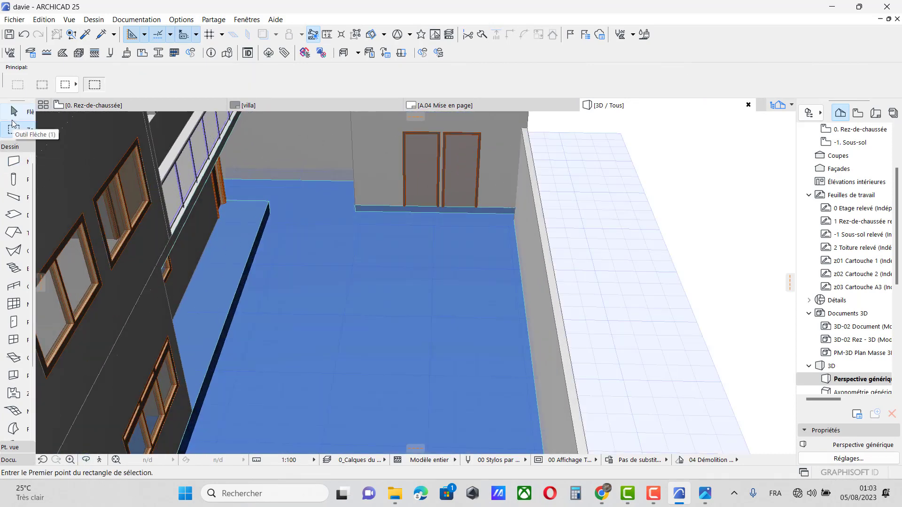
{"action": "scroll", "coordinate": [451, 277], "scroll_direction": "up", "scroll_amount": 5}
{"action": "left_click", "coordinate": [387, 191]}
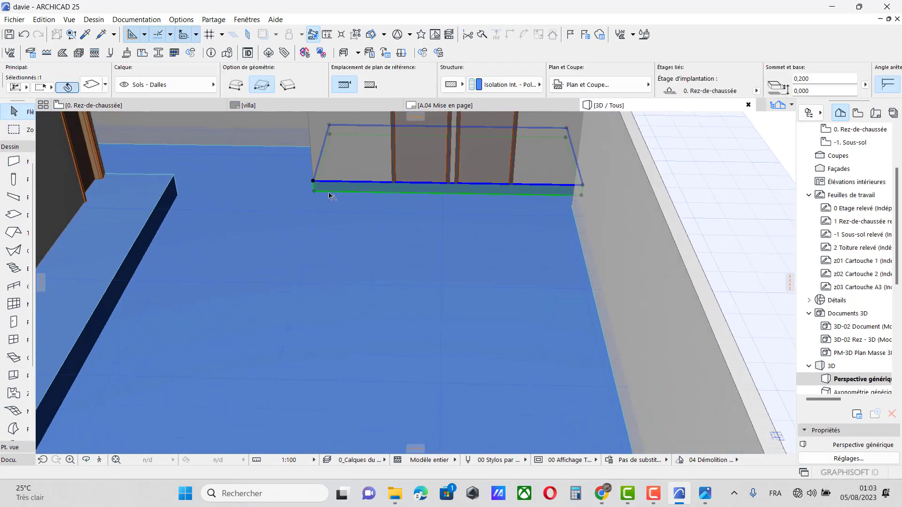
{"action": "left_click", "coordinate": [313, 190]}
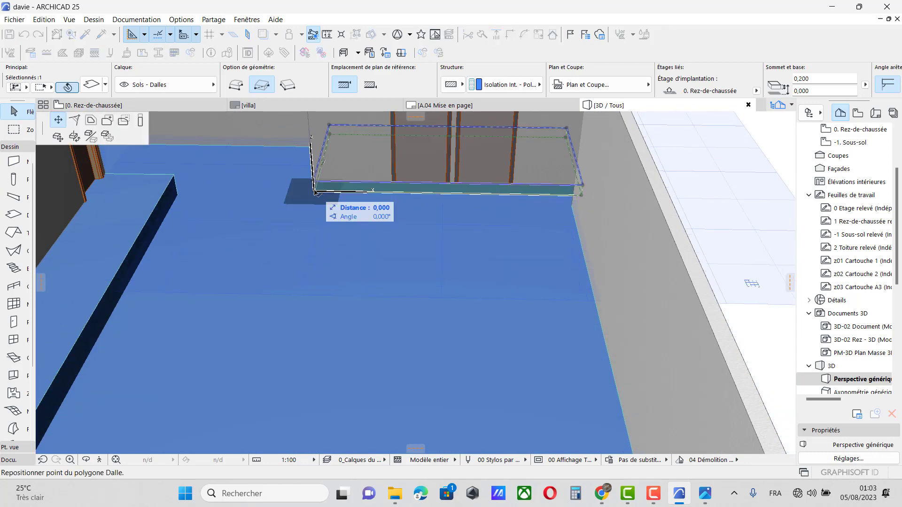
{"action": "left_click", "coordinate": [140, 120]}
{"action": "left_click", "coordinate": [243, 267]}
{"action": "scroll", "coordinate": [337, 217], "scroll_direction": "down", "scroll_amount": 5}
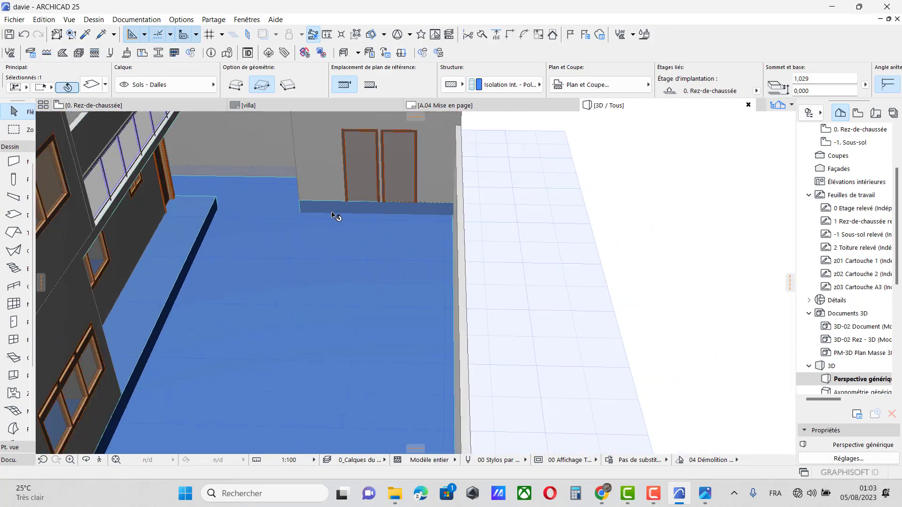
{"action": "left_click", "coordinate": [671, 273]}
{"action": "scroll", "coordinate": [474, 228], "scroll_direction": "down", "scroll_amount": 5}
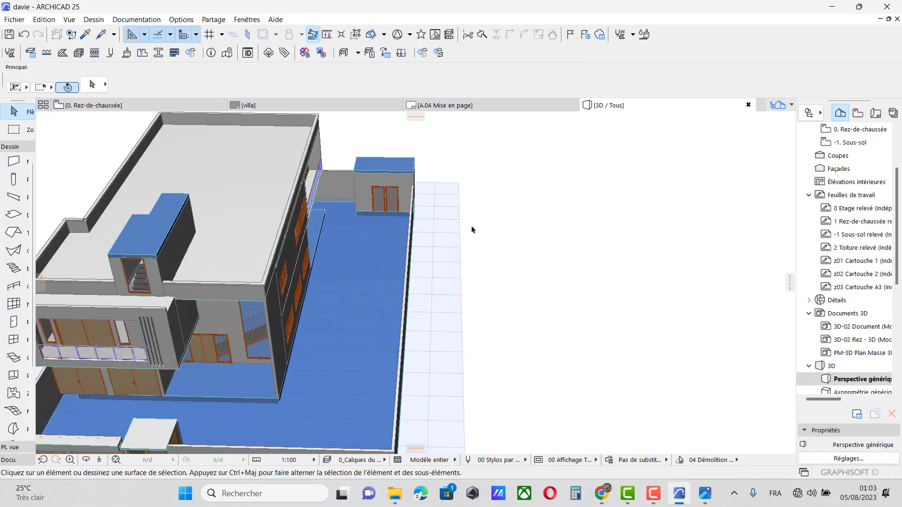
{"action": "left_click", "coordinate": [86, 460]}
{"action": "left_click_drag", "start_coordinate": [218, 381], "coordinate": [543, 303]}
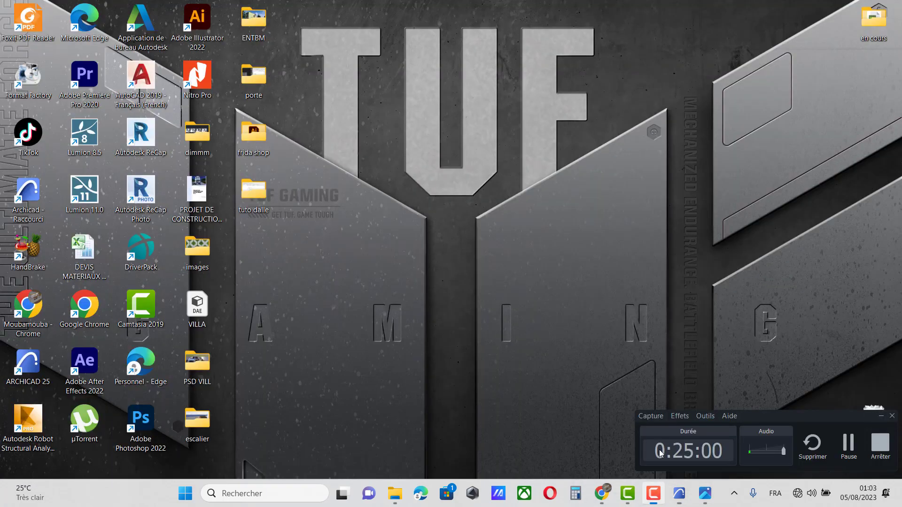
{"action": "left_click", "coordinate": [667, 452]}
{"action": "left_click", "coordinate": [882, 417]}
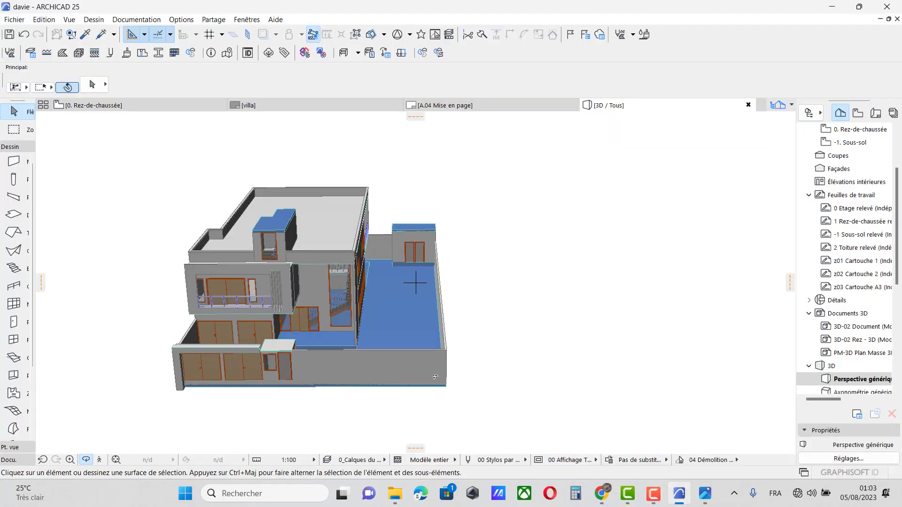
{"action": "left_click", "coordinate": [835, 8]}
{"action": "mouse_move", "coordinate": [662, 485]}
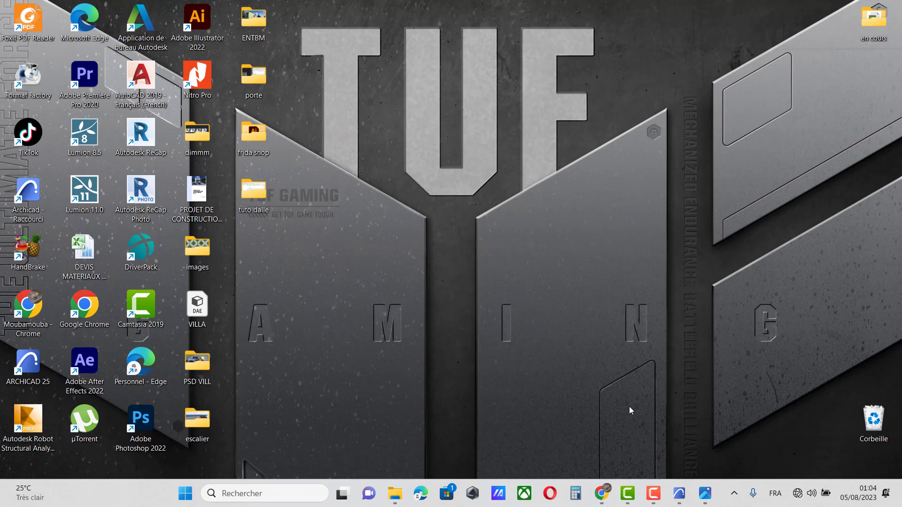
{"action": "left_click", "coordinate": [680, 492]}
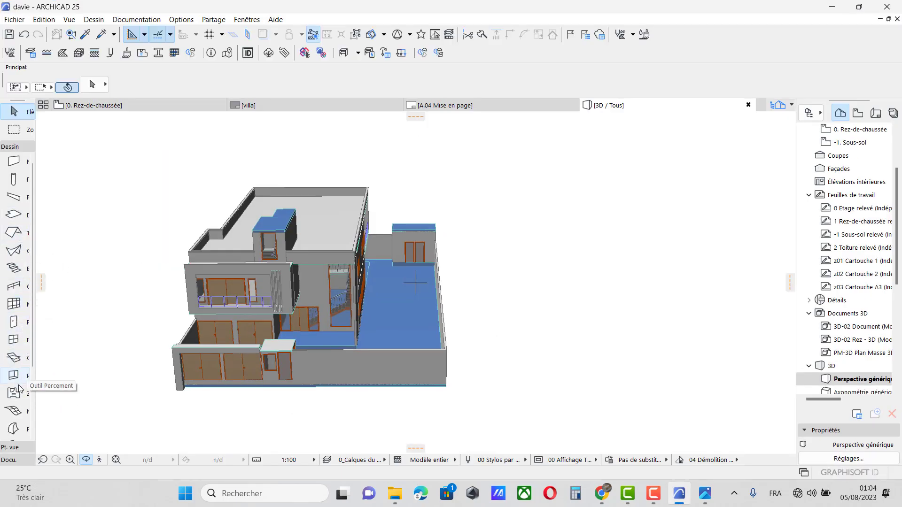
Search the Object tool's library for pool objects using "pisc", then close the object settings without placing anything
{"action": "scroll", "coordinate": [19, 388], "scroll_direction": "down", "scroll_amount": 3}
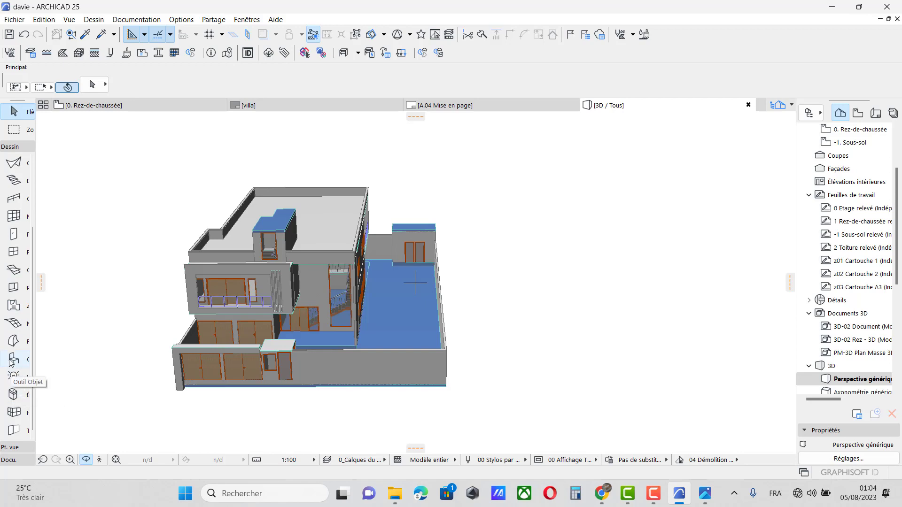
{"action": "double_click", "coordinate": [13, 360]}
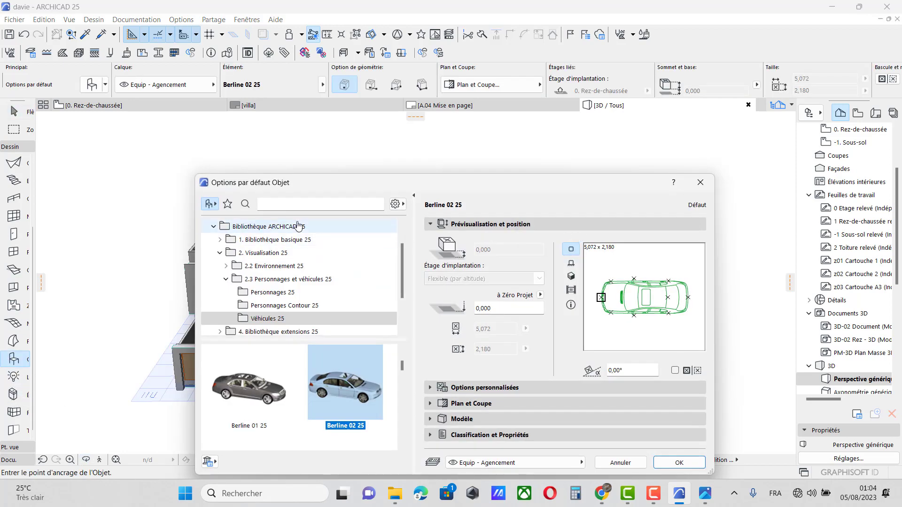
{"action": "left_click", "coordinate": [300, 205]}
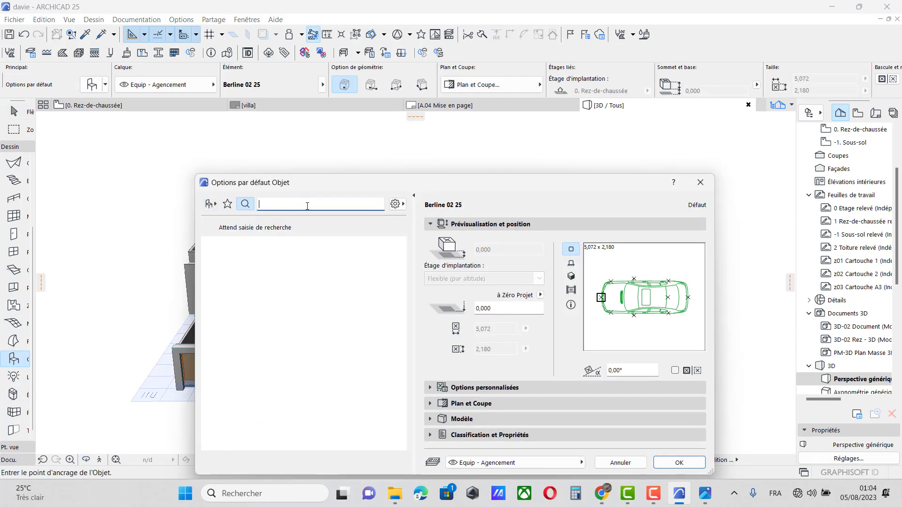
{"action": "type", "text": "pis"}
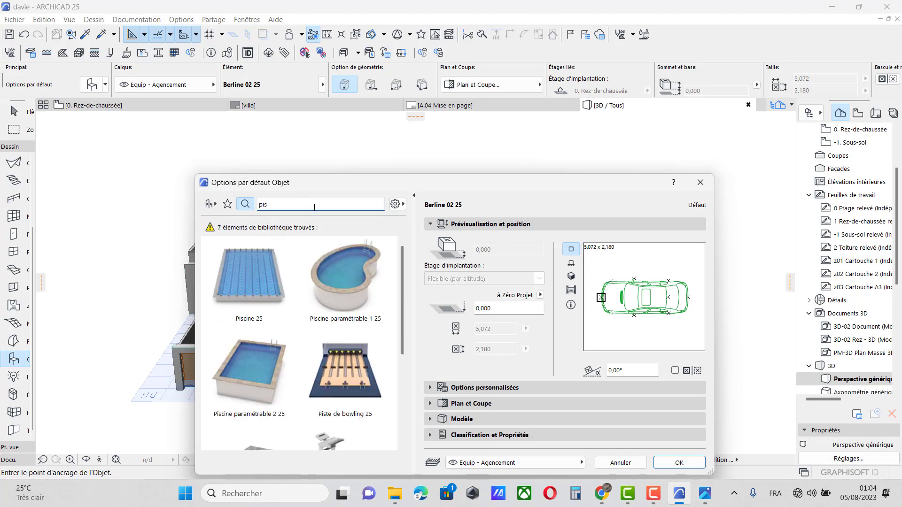
{"action": "type", "text": "c"}
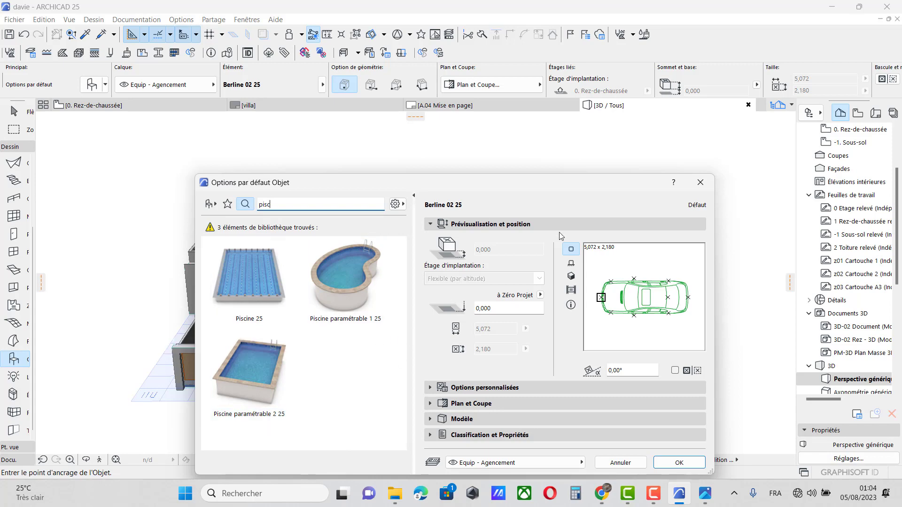
{"action": "left_click", "coordinate": [700, 182]}
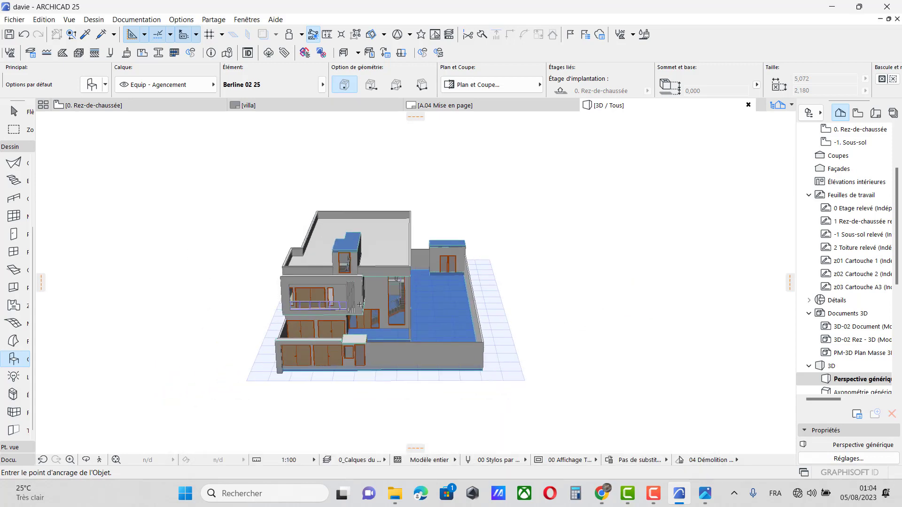
Open the ground floor plan, then switch to the reference image MOUB2_4 and examine the swimming pool, its deck and their position in the side yard
{"action": "left_click", "coordinate": [95, 107]}
{"action": "scroll", "coordinate": [405, 265], "scroll_direction": "down", "scroll_amount": 6}
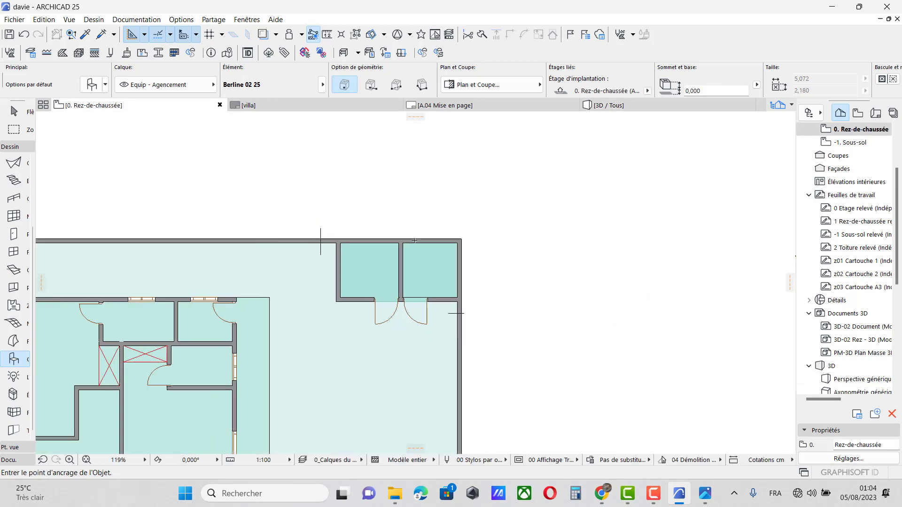
{"action": "left_click", "coordinate": [702, 497]}
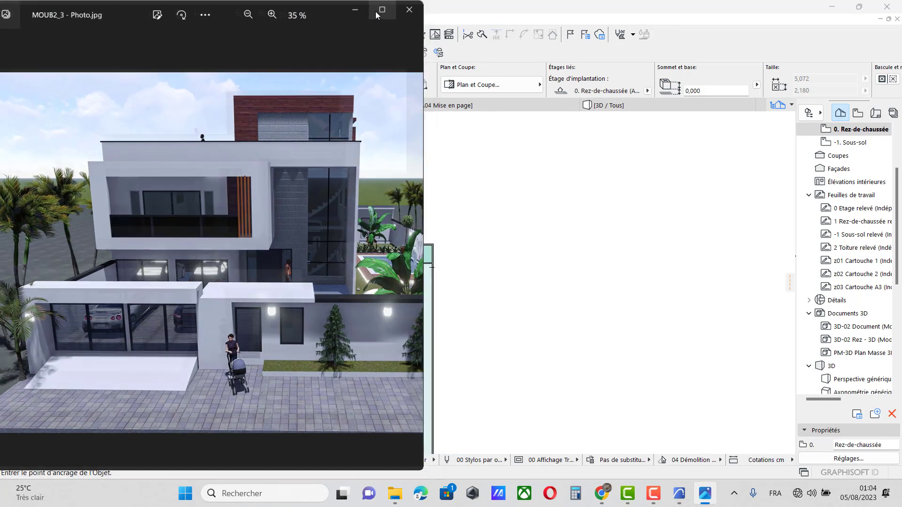
{"action": "left_click", "coordinate": [381, 10]}
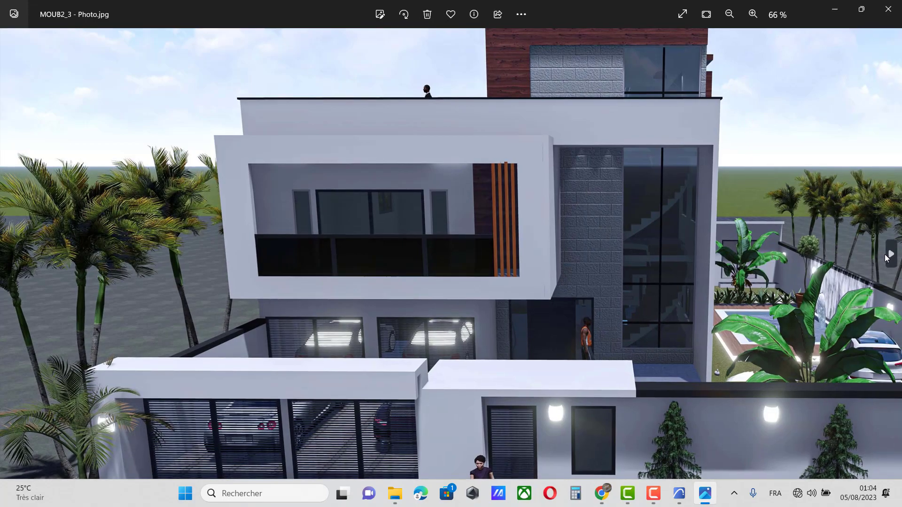
{"action": "left_click", "coordinate": [890, 254]}
{"action": "scroll", "coordinate": [625, 241], "scroll_direction": "up", "scroll_amount": 5}
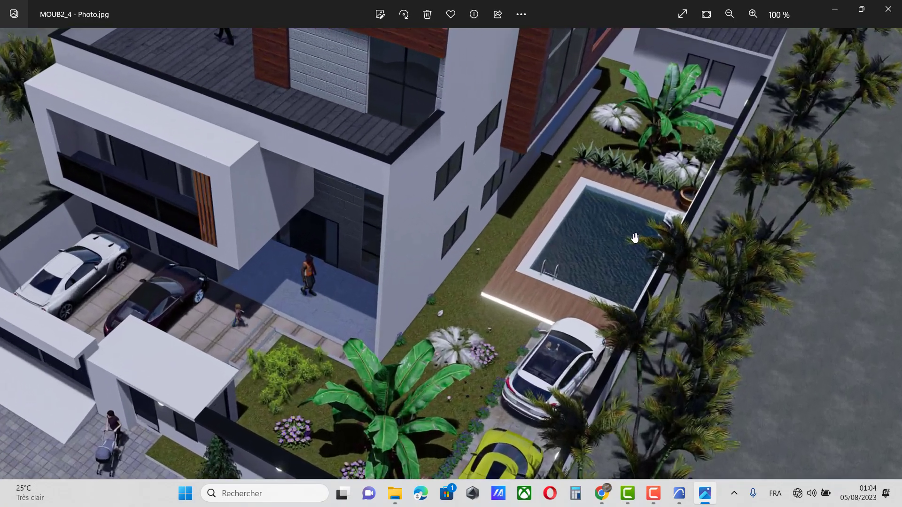
{"action": "scroll", "coordinate": [499, 267], "scroll_direction": "down", "scroll_amount": 2}
{"action": "scroll", "coordinate": [499, 267], "scroll_direction": "down", "scroll_amount": 2}
{"action": "scroll", "coordinate": [500, 322], "scroll_direction": "up", "scroll_amount": 1}
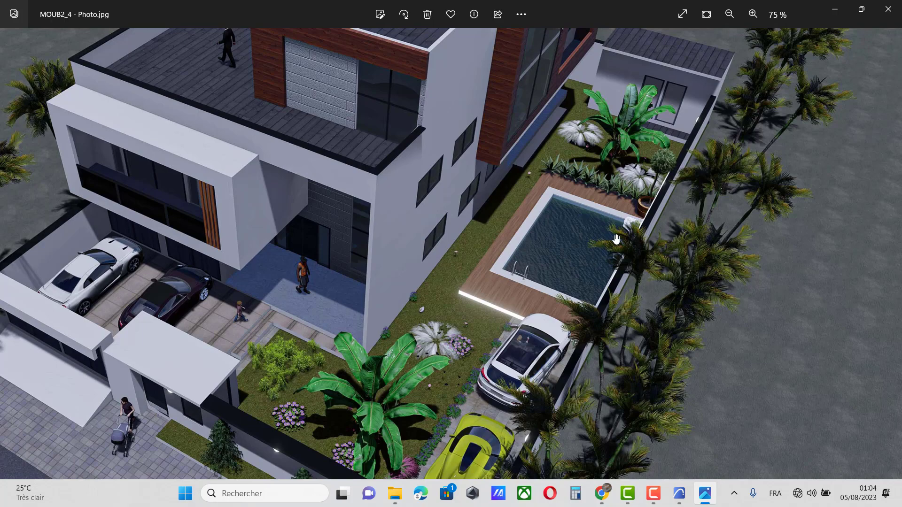
{"action": "scroll", "coordinate": [619, 258], "scroll_direction": "up", "scroll_amount": 5}
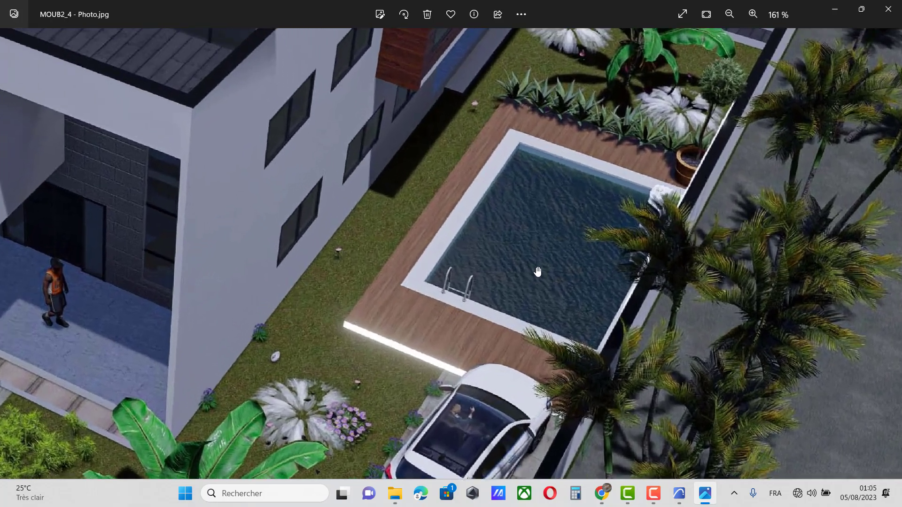
{"action": "scroll", "coordinate": [548, 279], "scroll_direction": "down", "scroll_amount": 3}
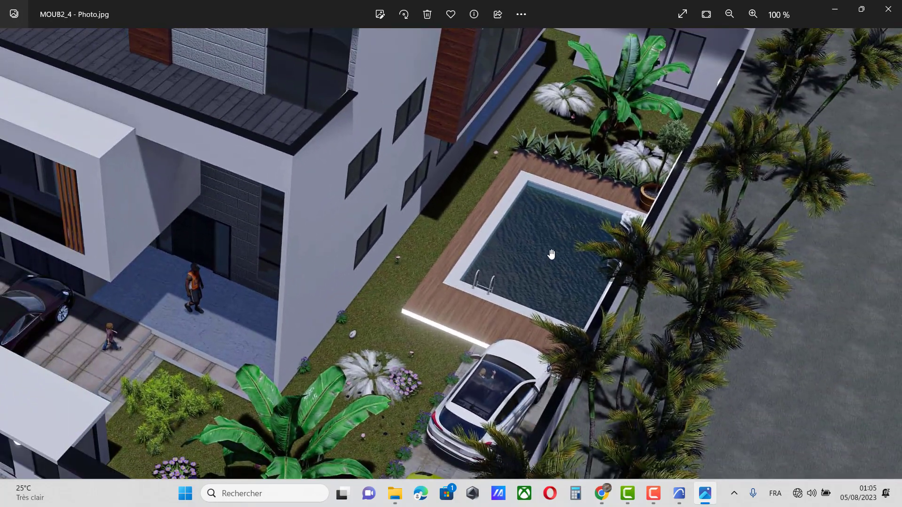
{"action": "scroll", "coordinate": [545, 254], "scroll_direction": "down", "scroll_amount": 1}
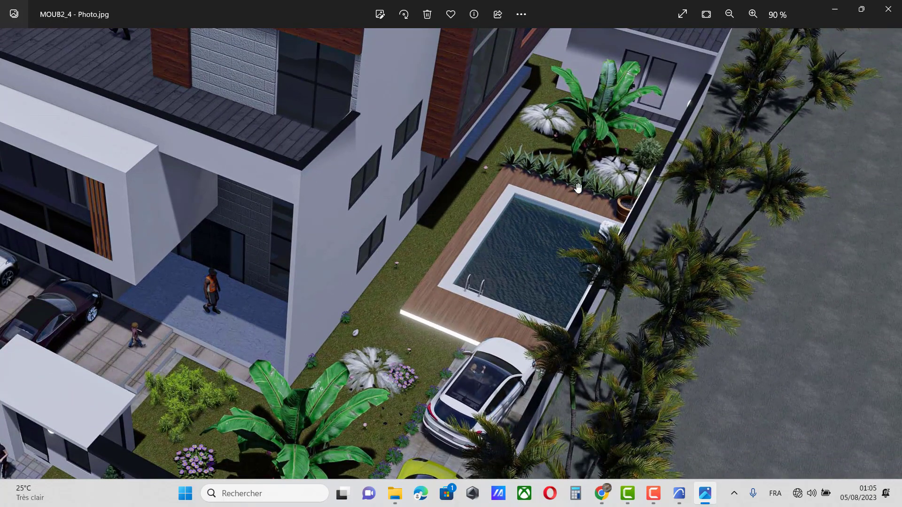
{"action": "scroll", "coordinate": [545, 252], "scroll_direction": "down", "scroll_amount": 2}
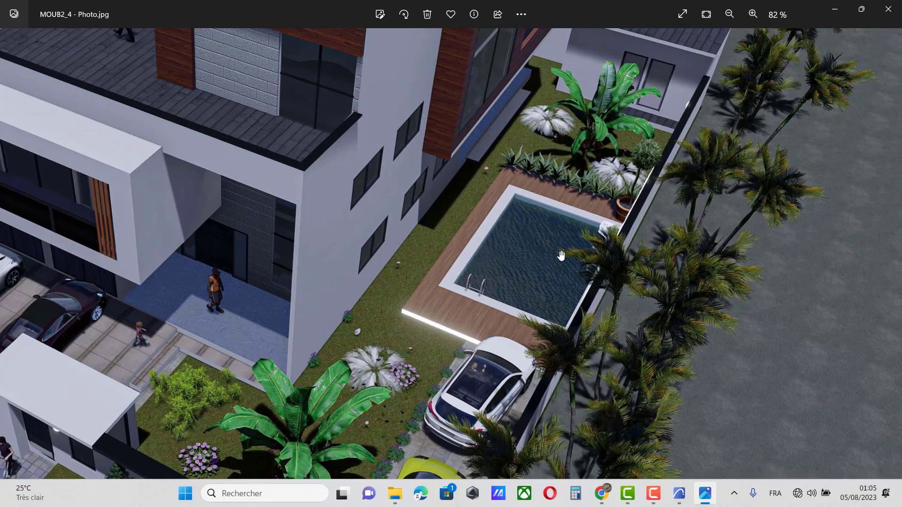
{"action": "scroll", "coordinate": [563, 254], "scroll_direction": "up", "scroll_amount": 2}
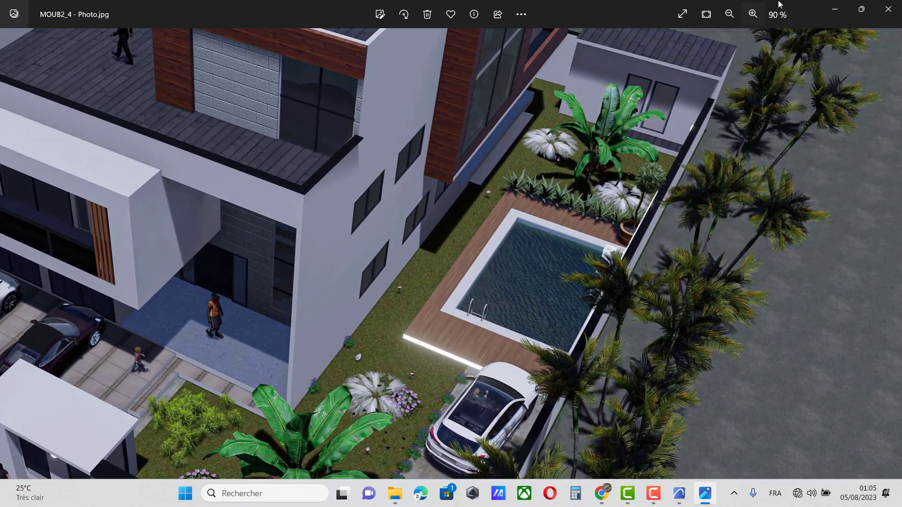
{"action": "left_click", "coordinate": [834, 9]}
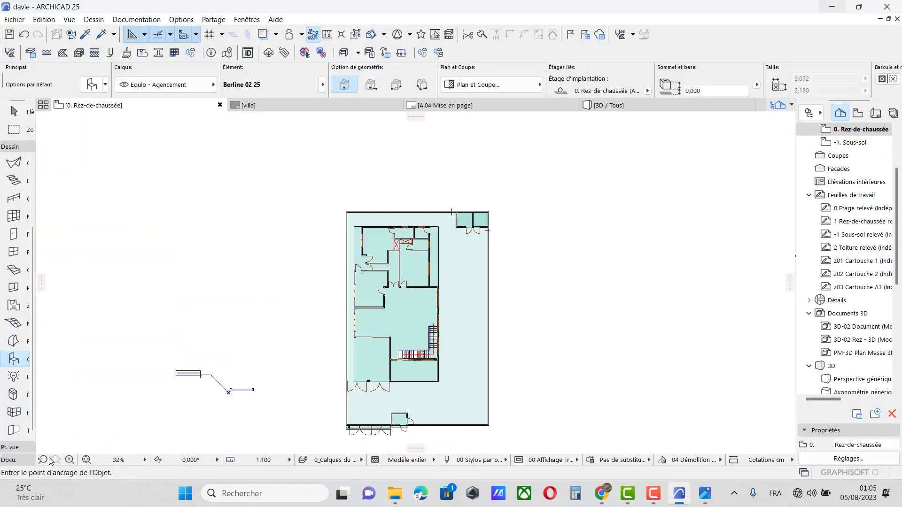
On the ground floor plan, start a polyline with a straight segment across the side yard from the house slab's edge to the side boundary wall
{"action": "left_click", "coordinate": [18, 462]}
{"action": "left_click", "coordinate": [13, 347]}
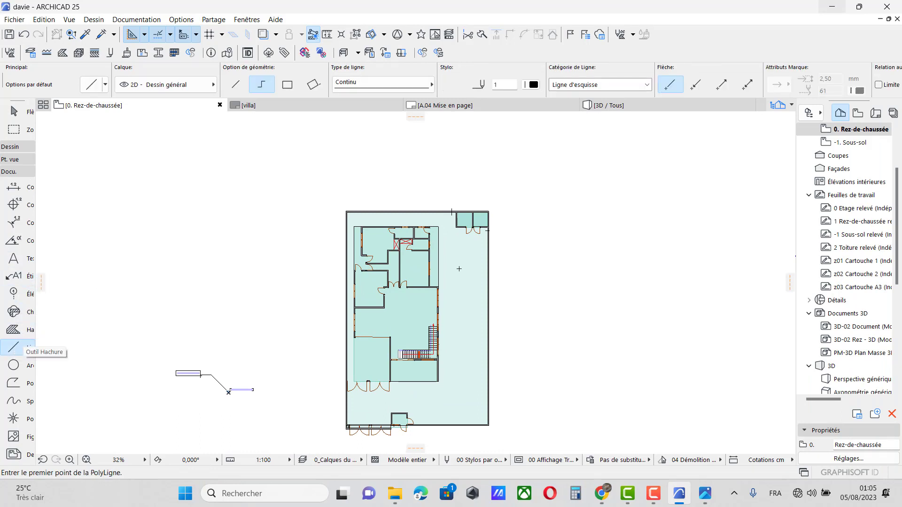
{"action": "scroll", "coordinate": [459, 269], "scroll_direction": "up", "scroll_amount": 4}
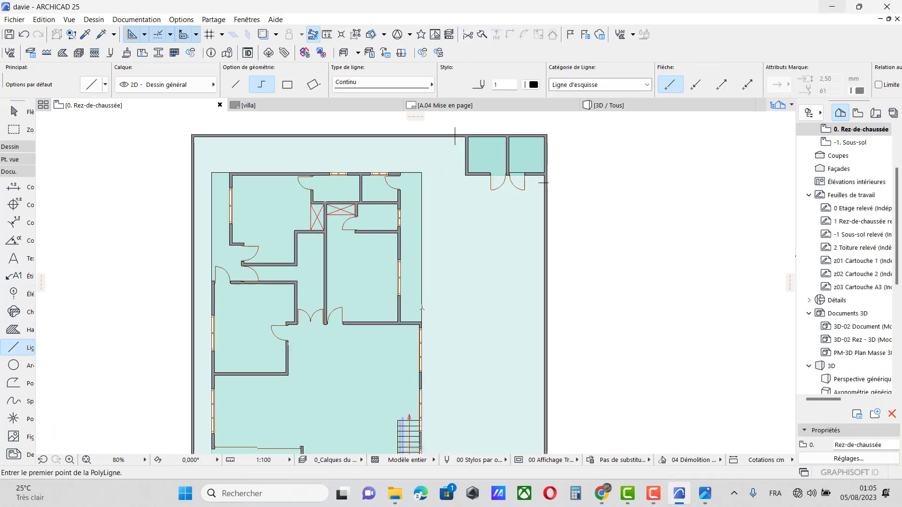
{"action": "left_click", "coordinate": [422, 297]}
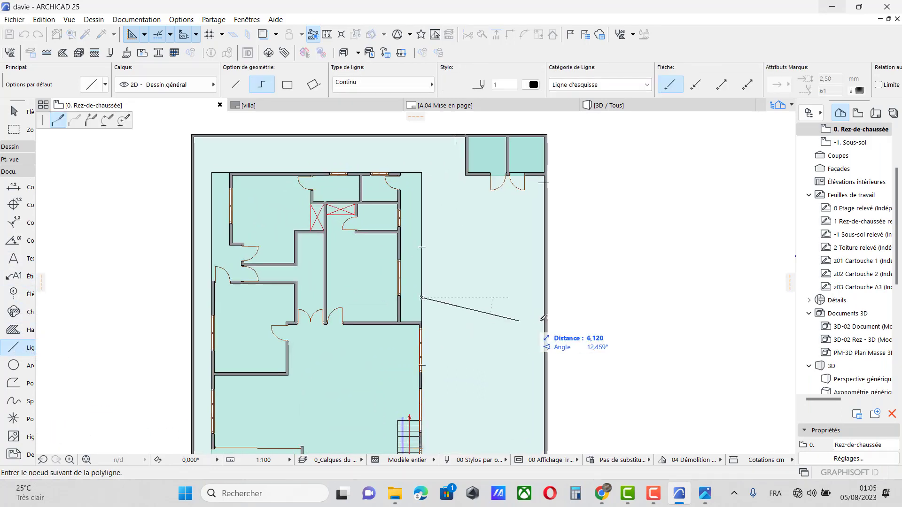
{"action": "left_click", "coordinate": [546, 297]}
Continue the polyline along the boundary wall, 5 m back toward the house and up to the first segment to complete the pool deck outline
{"action": "scroll", "coordinate": [547, 295], "scroll_direction": "up", "scroll_amount": 2}
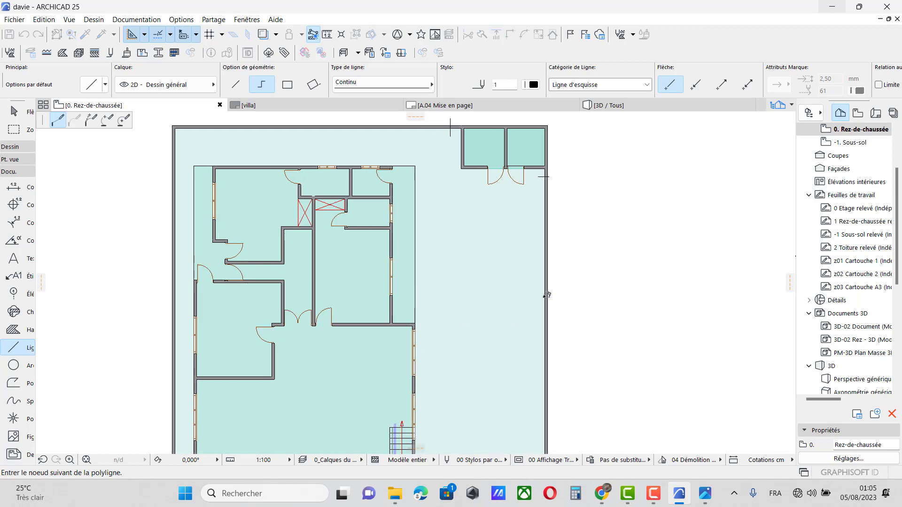
{"action": "scroll", "coordinate": [555, 287], "scroll_direction": "down", "scroll_amount": 4}
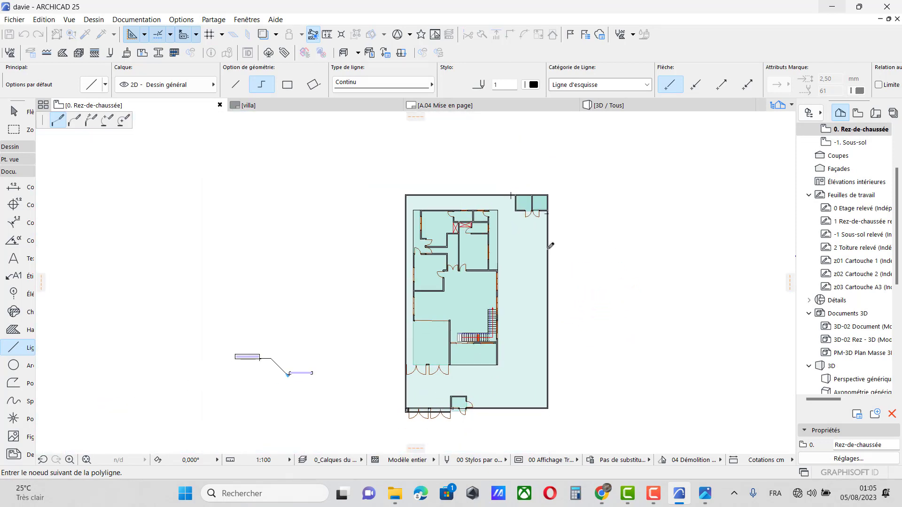
{"action": "scroll", "coordinate": [552, 284], "scroll_direction": "up", "scroll_amount": 3}
{"action": "scroll", "coordinate": [552, 284], "scroll_direction": "up", "scroll_amount": 2}
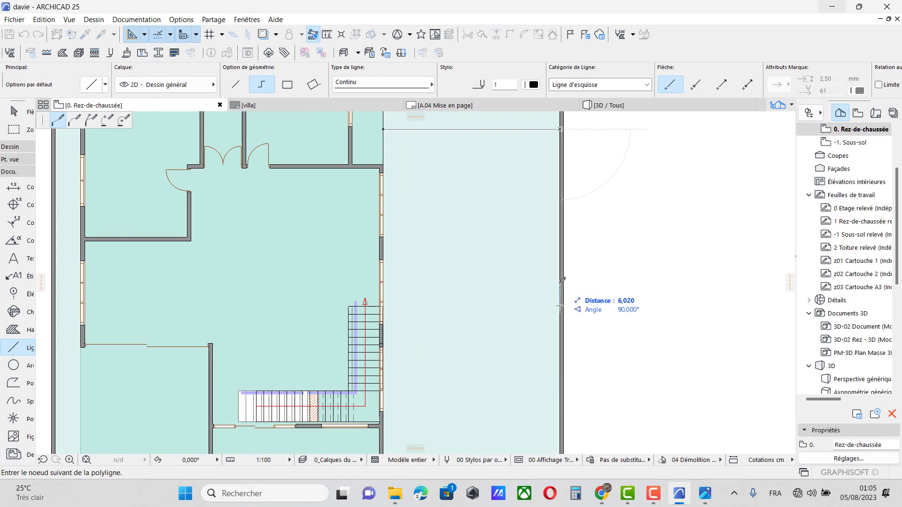
{"action": "scroll", "coordinate": [561, 274], "scroll_direction": "down", "scroll_amount": 5}
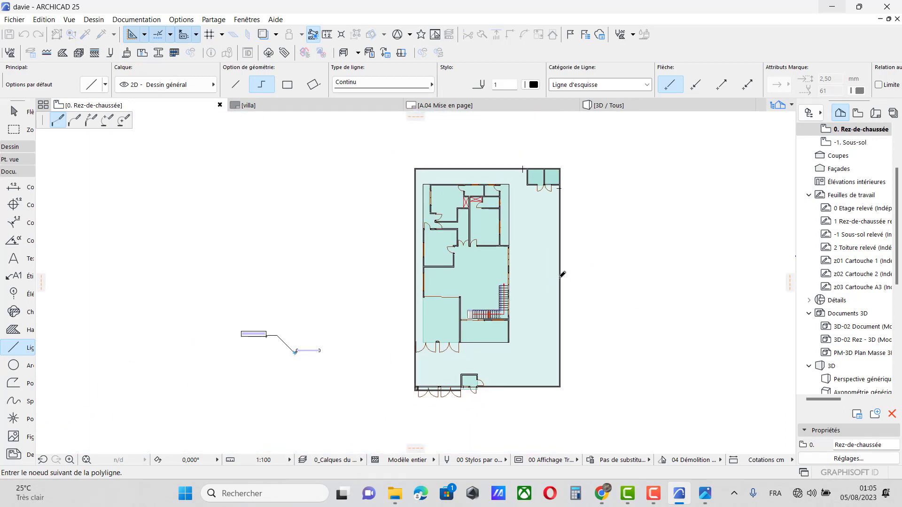
{"action": "scroll", "coordinate": [562, 275], "scroll_direction": "up", "scroll_amount": 2}
{"action": "scroll", "coordinate": [562, 274], "scroll_direction": "up", "scroll_amount": 2}
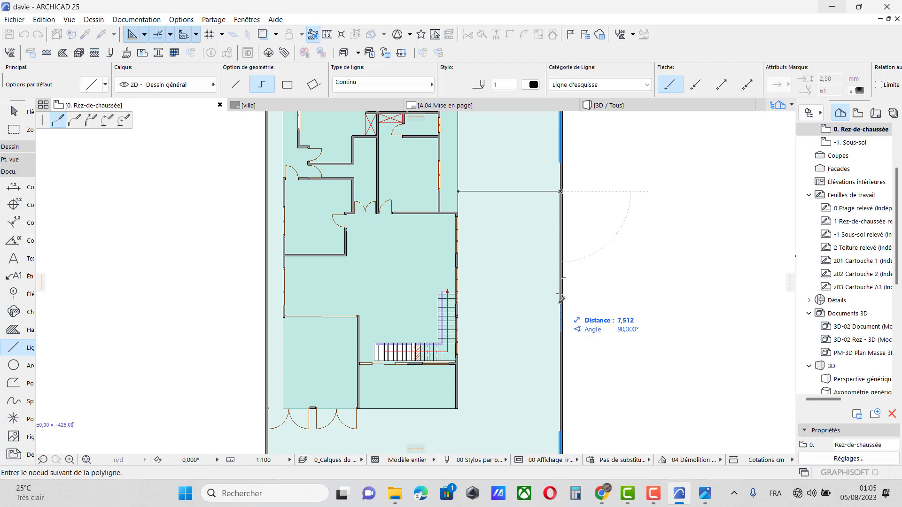
{"action": "left_click", "coordinate": [561, 300]}
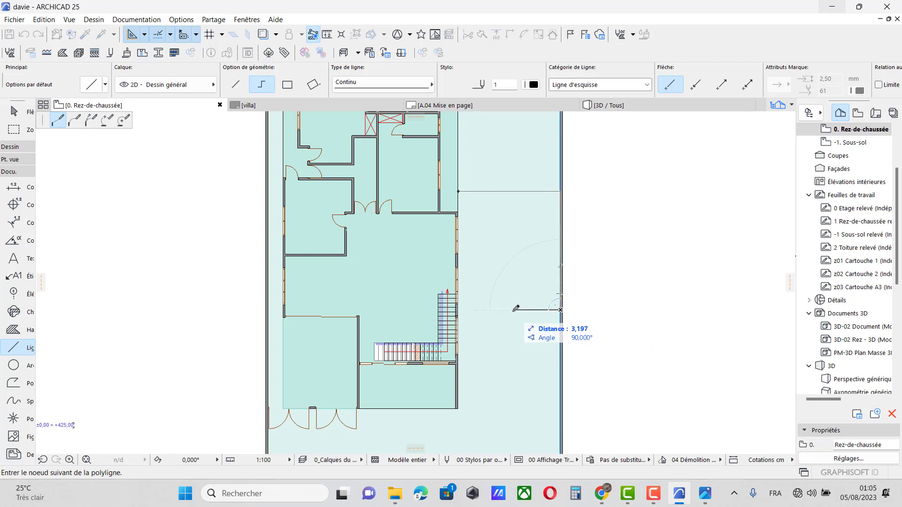
{"action": "type", "text": "5"}
{"action": "key", "text": "Return"}
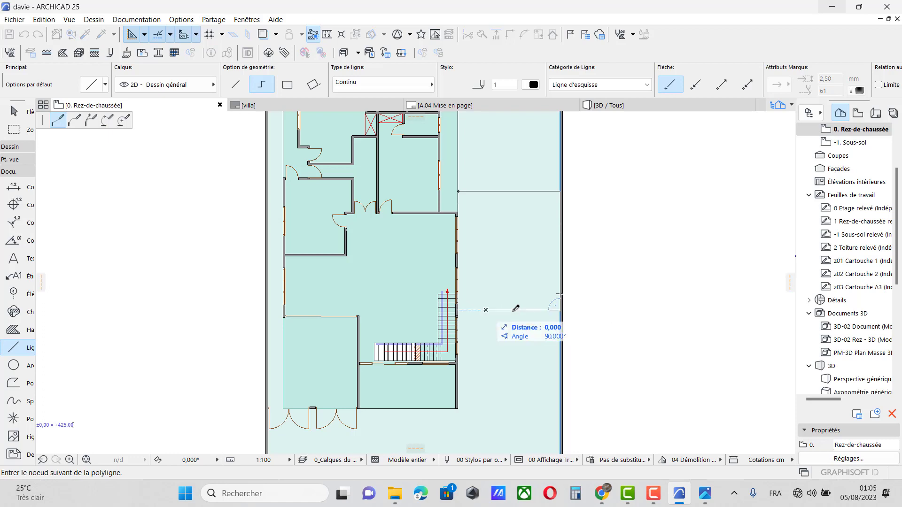
{"action": "left_click", "coordinate": [486, 191]}
{"action": "scroll", "coordinate": [465, 182], "scroll_direction": "up", "scroll_amount": 3}
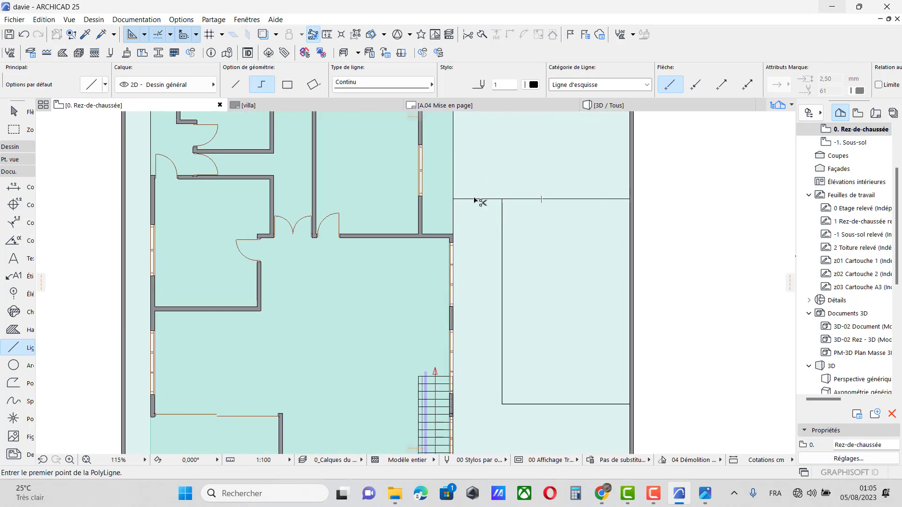
{"action": "scroll", "coordinate": [482, 198], "scroll_direction": "up", "scroll_amount": 5}
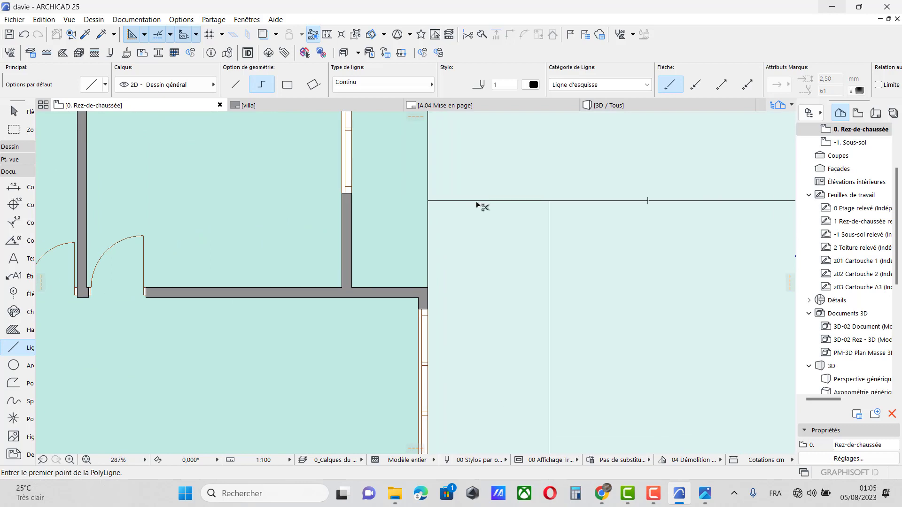
{"action": "key", "text": "ctrl+a"}
{"action": "left_click", "coordinate": [427, 200]}
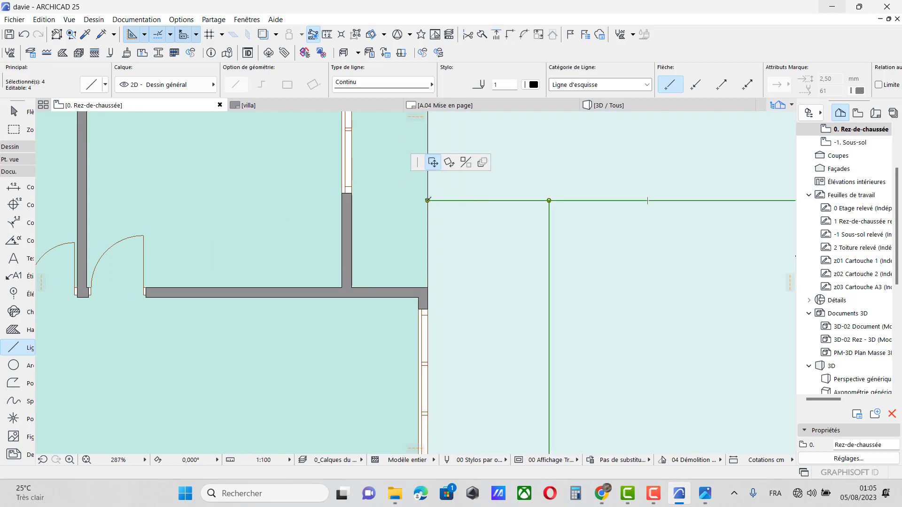
{"action": "right_click", "coordinate": [473, 188]}
{"action": "left_click", "coordinate": [503, 289]}
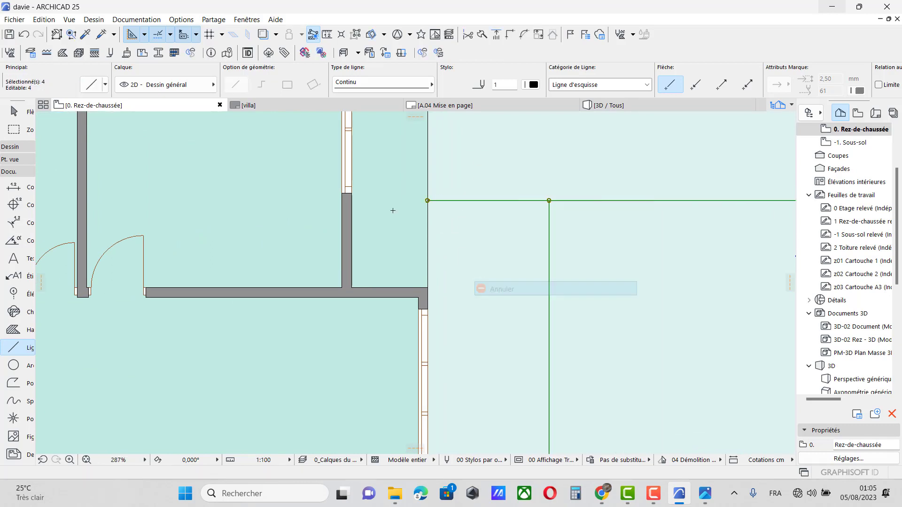
Cut a rectangular pool opening in the side-yard slab, matching the outlined area against the boundary wall
{"action": "scroll", "coordinate": [470, 287], "scroll_direction": "down", "scroll_amount": 7}
{"action": "left_click", "coordinate": [497, 287], "text": "shift"}
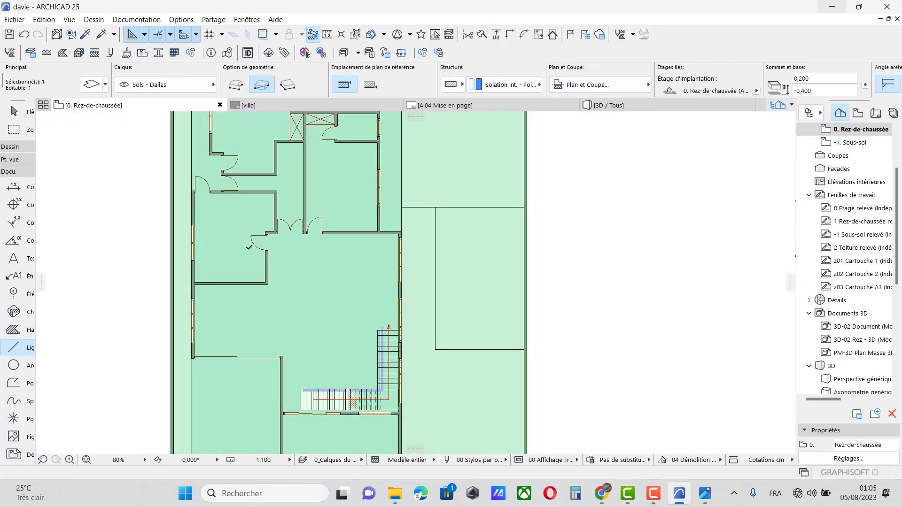
{"action": "left_click", "coordinate": [18, 147]}
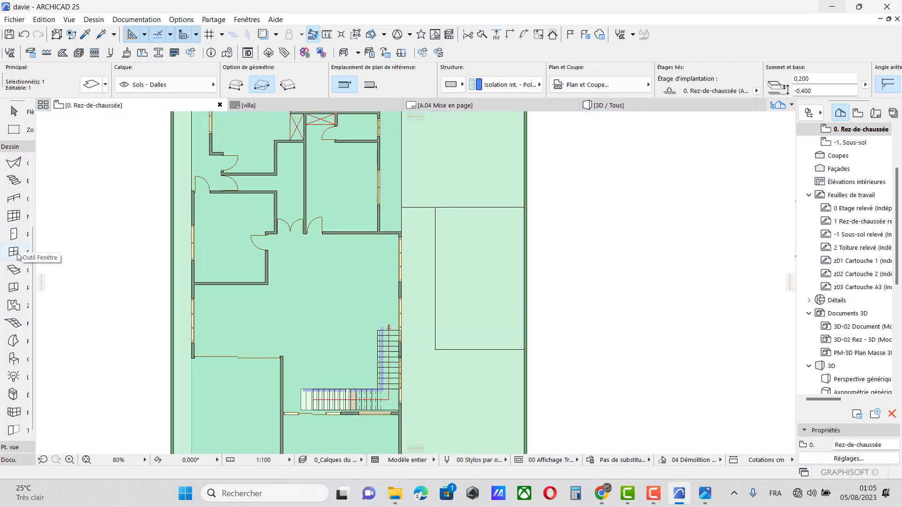
{"action": "scroll", "coordinate": [14, 362], "scroll_direction": "up", "scroll_amount": 3}
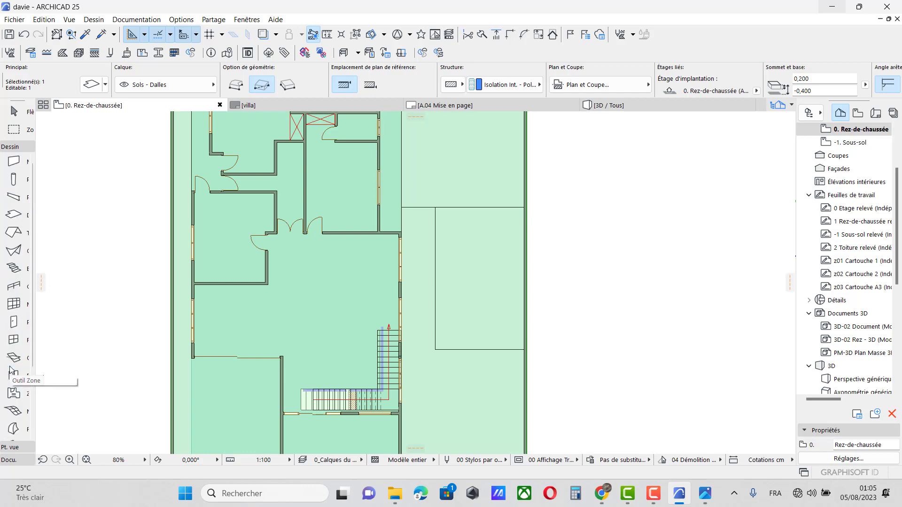
{"action": "left_click", "coordinate": [13, 215]}
{"action": "scroll", "coordinate": [450, 217], "scroll_direction": "up", "scroll_amount": 3}
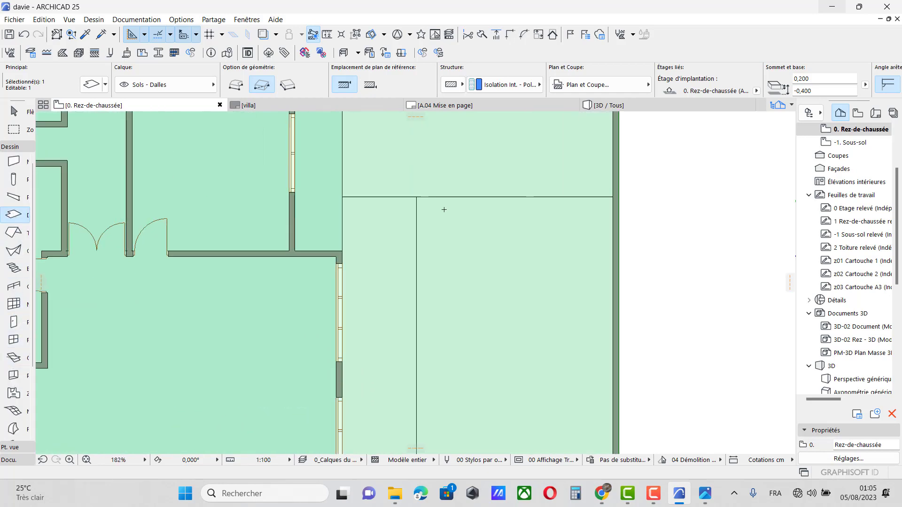
{"action": "left_click", "coordinate": [413, 195]}
{"action": "scroll", "coordinate": [488, 230], "scroll_direction": "down", "scroll_amount": 3}
{"action": "scroll", "coordinate": [563, 351], "scroll_direction": "up", "scroll_amount": 3}
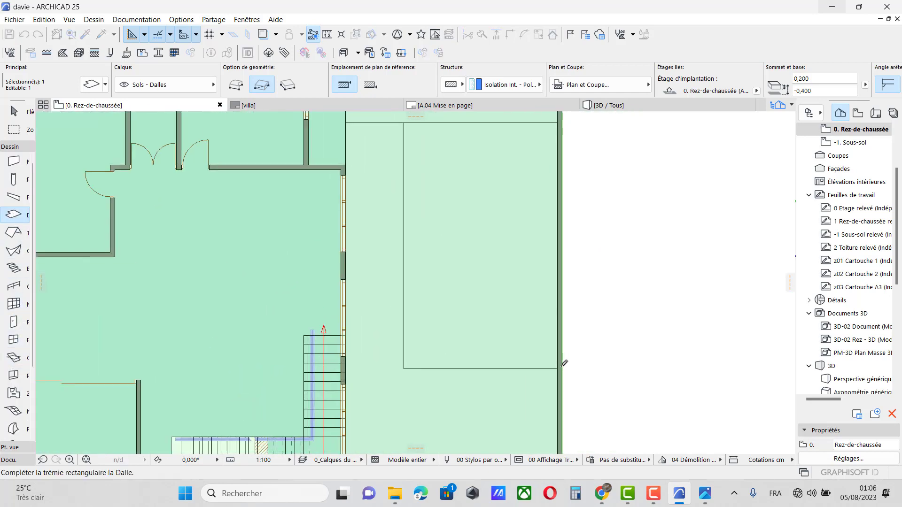
{"action": "left_click", "coordinate": [558, 369]}
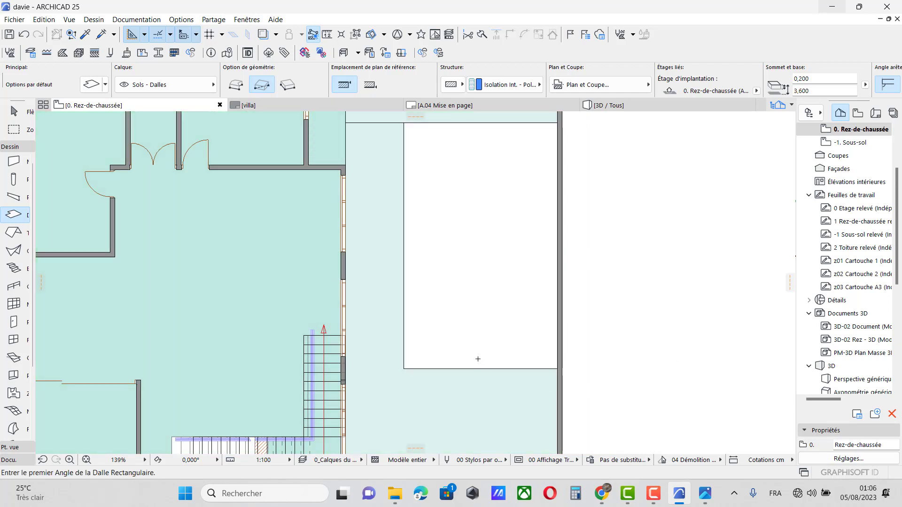
{"action": "scroll", "coordinate": [414, 340], "scroll_direction": "down", "scroll_amount": 3}
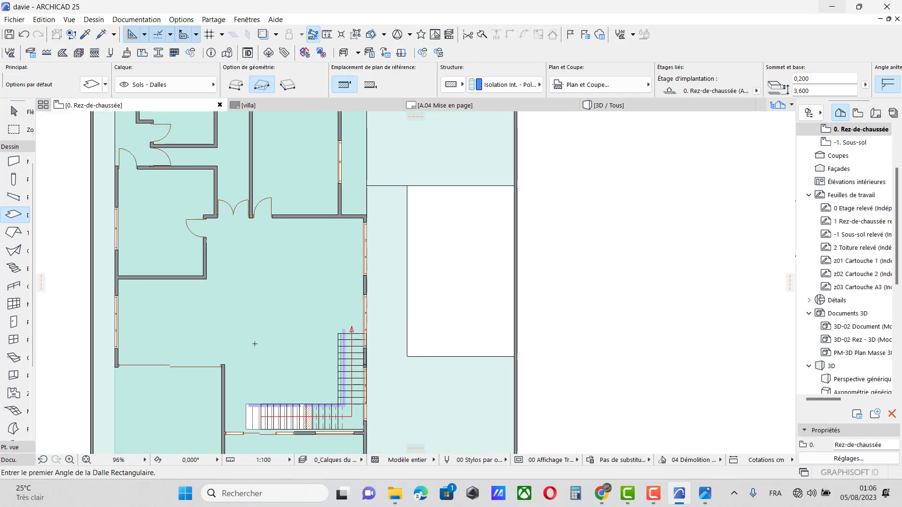
{"action": "left_click", "coordinate": [9, 460]}
{"action": "scroll", "coordinate": [382, 314], "scroll_direction": "up", "scroll_amount": 3}
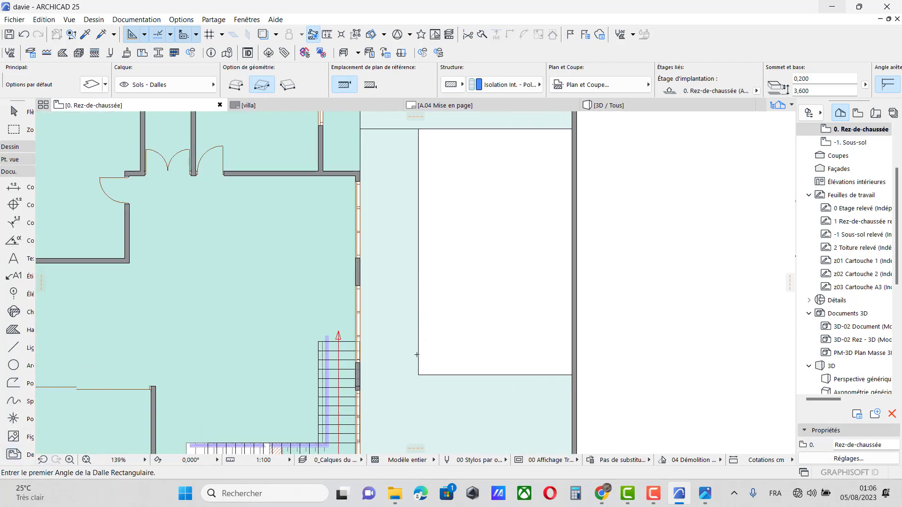
{"action": "left_click", "coordinate": [419, 374]}
{"action": "scroll", "coordinate": [418, 375], "scroll_direction": "down", "scroll_amount": 3}
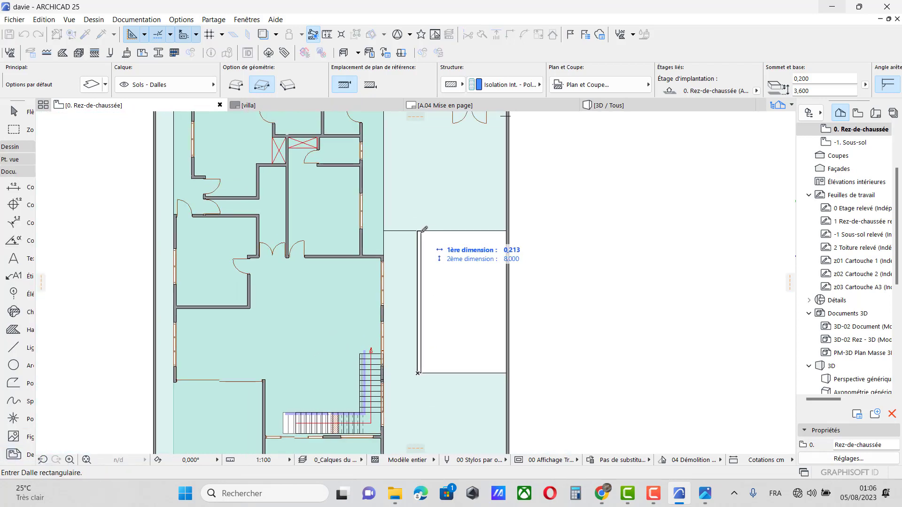
{"action": "right_click", "coordinate": [506, 228]}
{"action": "left_click", "coordinate": [523, 302]}
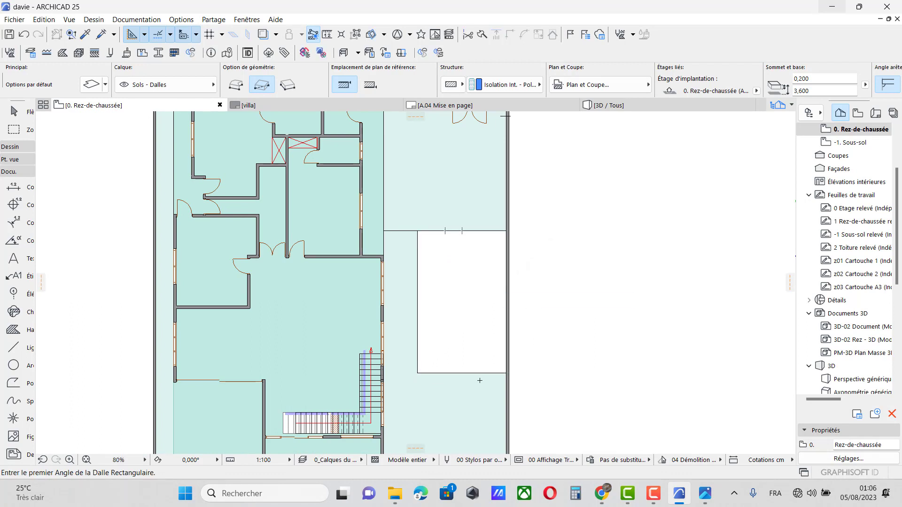
Create a new complex profile named "piscine" in the profile manager
{"action": "scroll", "coordinate": [389, 305], "scroll_direction": "down", "scroll_amount": 3}
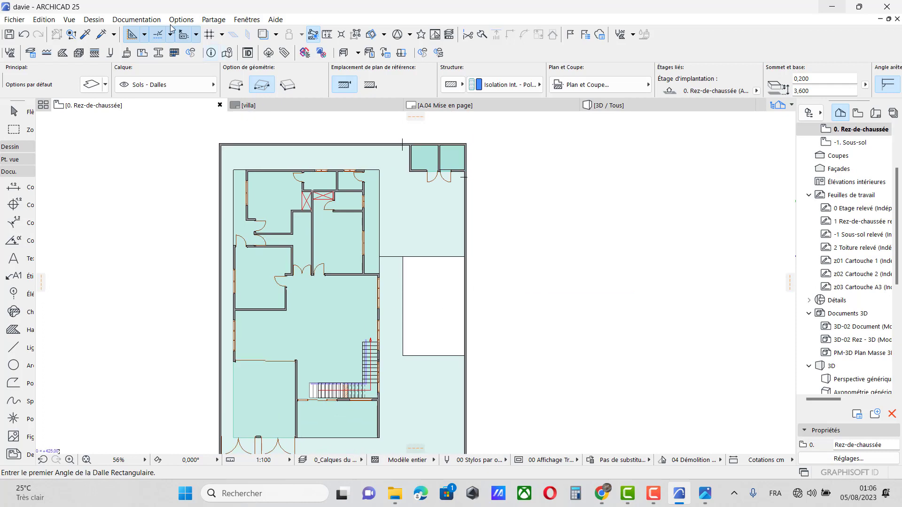
{"action": "left_click", "coordinate": [158, 54]}
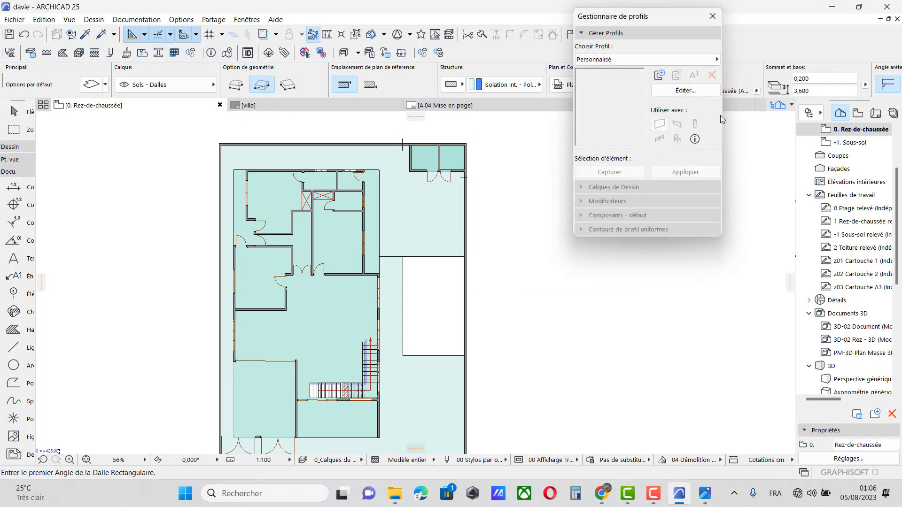
{"action": "left_click", "coordinate": [659, 75]}
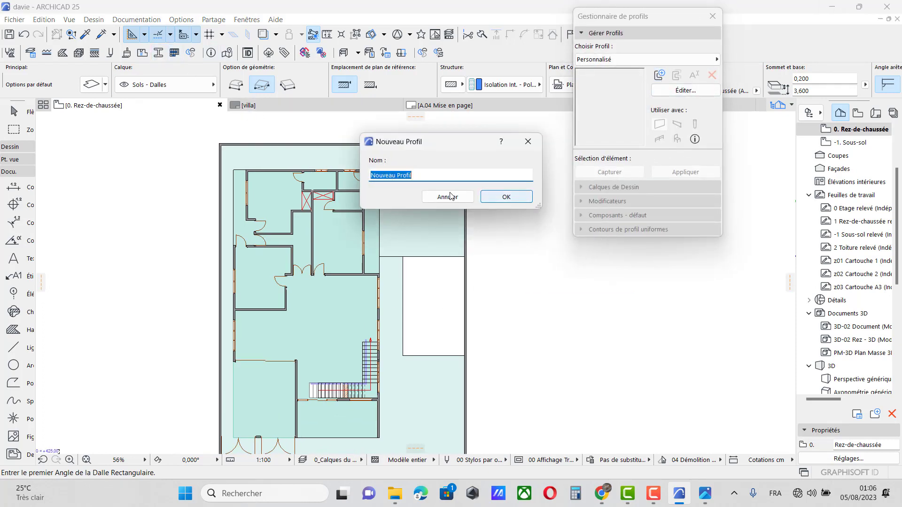
{"action": "type", "text": "pi"}
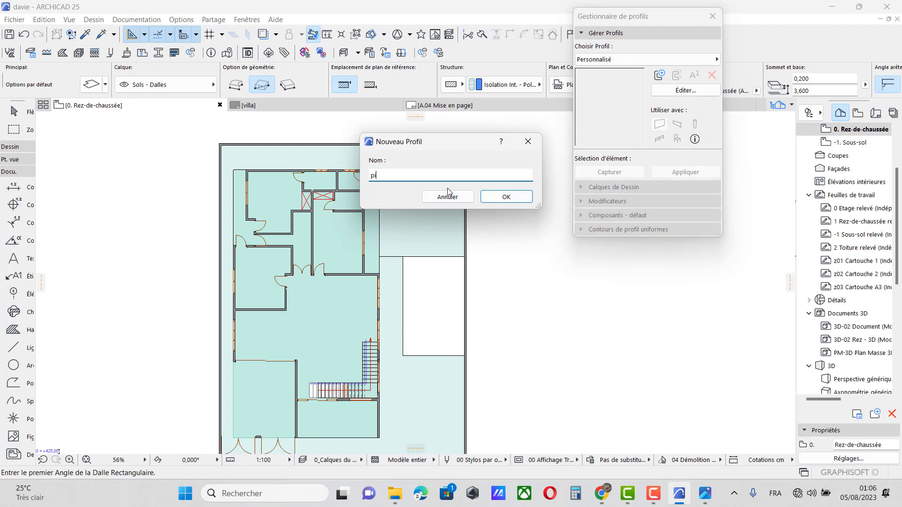
{"action": "type", "text": "scine"}
{"action": "left_click", "coordinate": [507, 196]}
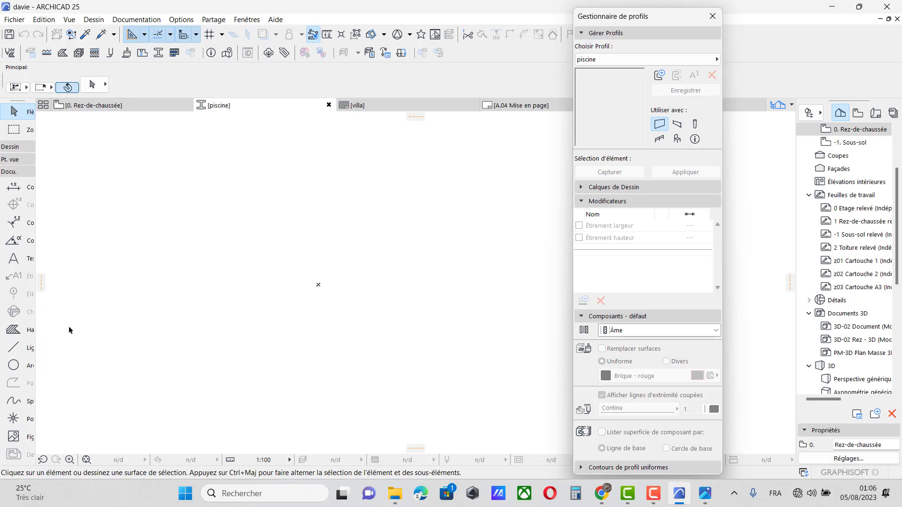
Draw an 8 m horizontal line from the profile origin as the top edge of the pool section
{"action": "left_click", "coordinate": [13, 348]}
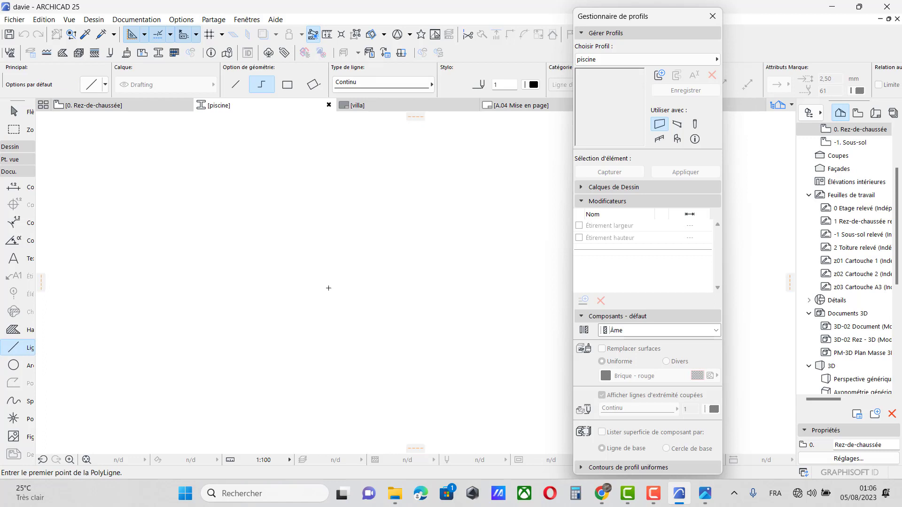
{"action": "left_click", "coordinate": [315, 286]}
{"action": "scroll", "coordinate": [231, 251], "scroll_direction": "down", "scroll_amount": 2}
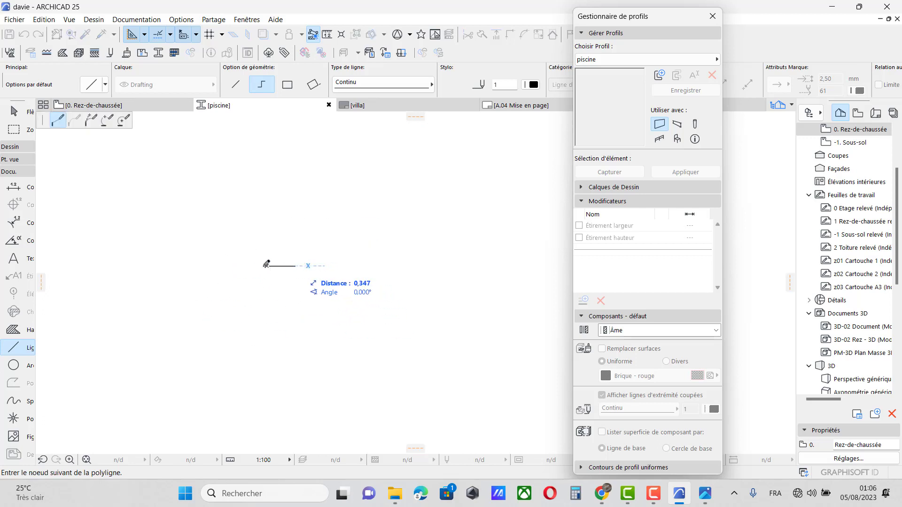
{"action": "scroll", "coordinate": [233, 264], "scroll_direction": "down", "scroll_amount": 1}
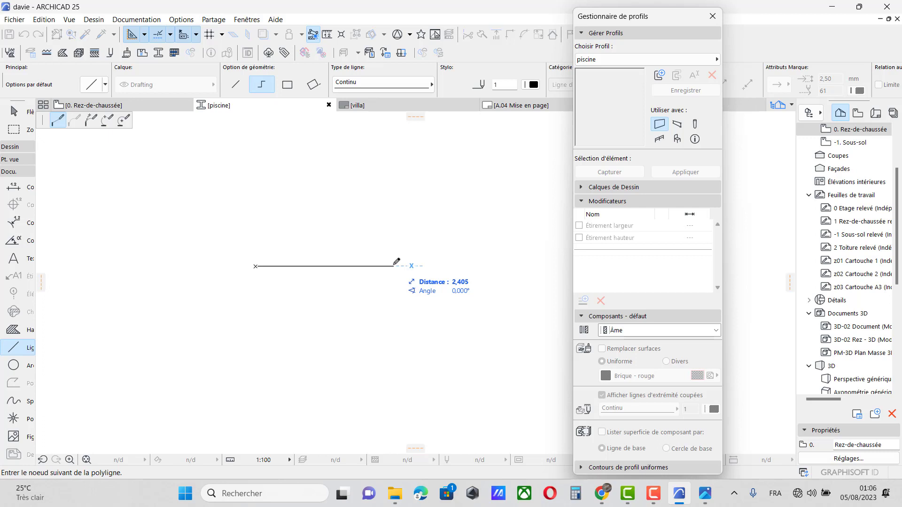
{"action": "type", "text": "8"}
{"action": "key", "text": "Return"}
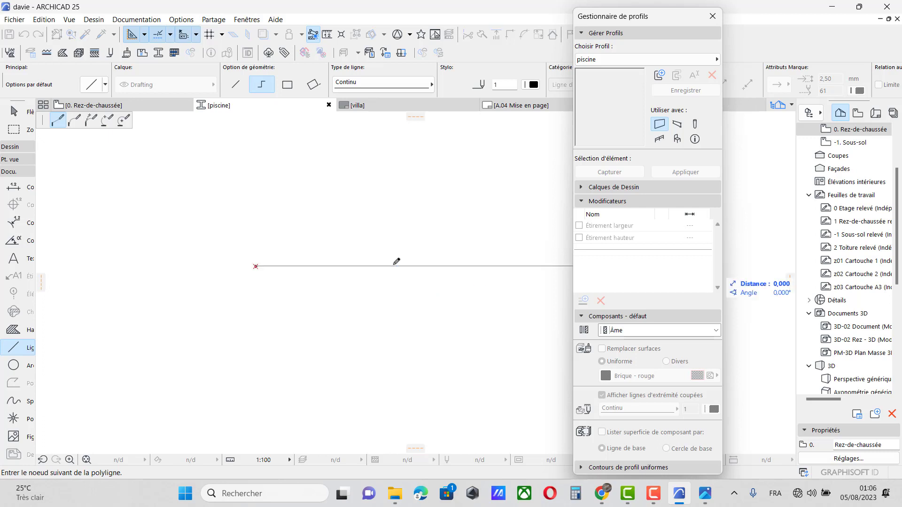
{"action": "key", "text": "Return"}
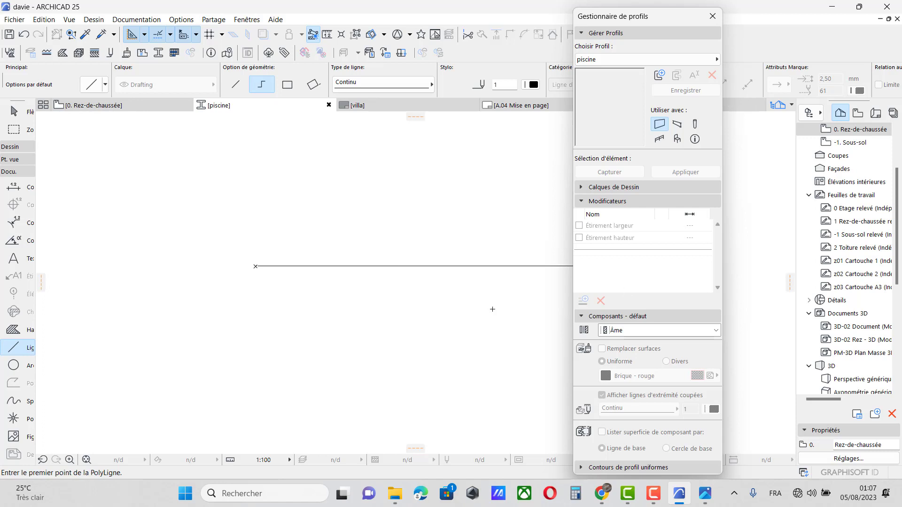
Draw the shallow end from the profile origin: 1.5 m straight down, a gently sloping floor, and a vertical segment back up to the top line
{"action": "scroll", "coordinate": [226, 269], "scroll_direction": "down", "scroll_amount": 2}
{"action": "scroll", "coordinate": [158, 251], "scroll_direction": "down", "scroll_amount": 2}
{"action": "scroll", "coordinate": [216, 260], "scroll_direction": "up", "scroll_amount": 3}
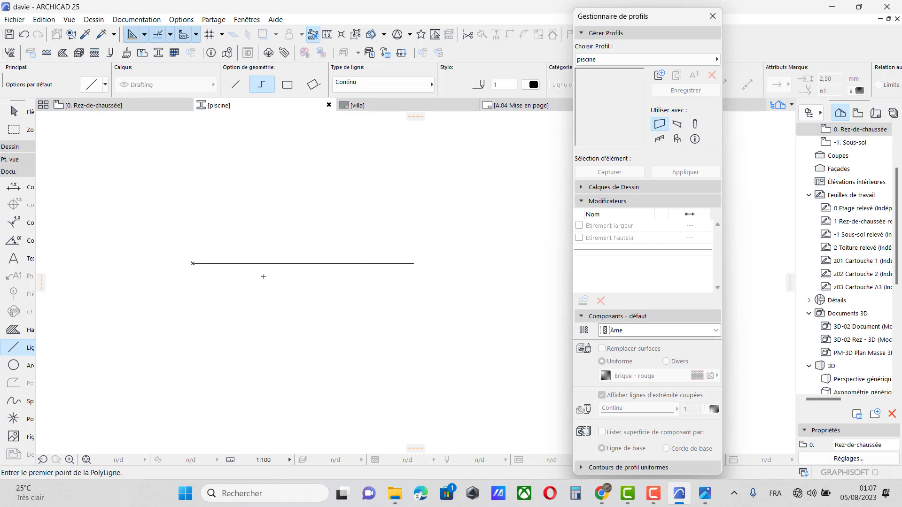
{"action": "left_click", "coordinate": [193, 263]}
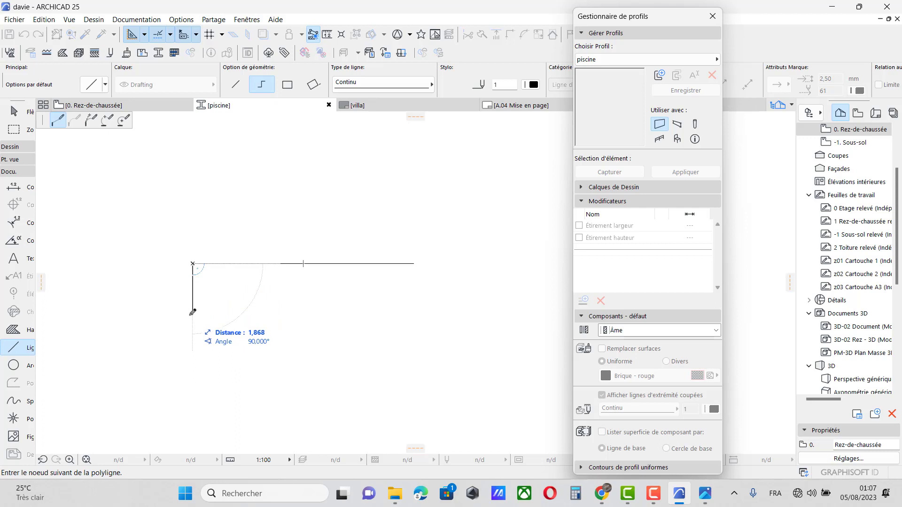
{"action": "type", "text": "1,5"}
{"action": "key", "text": "Return"}
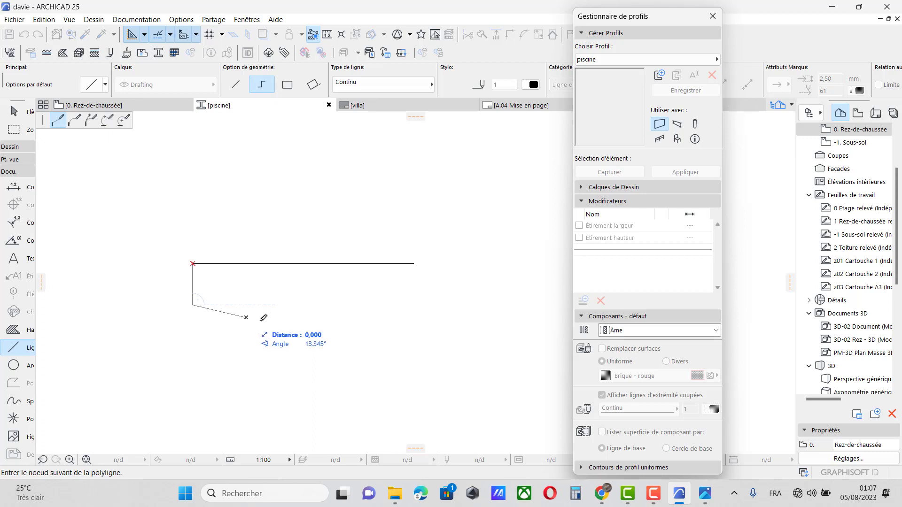
{"action": "left_click", "coordinate": [246, 318]}
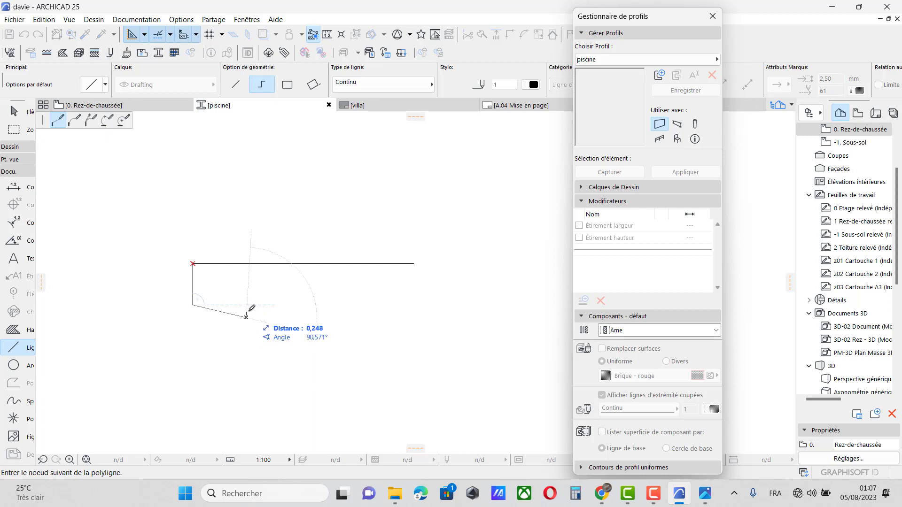
{"action": "left_click", "coordinate": [247, 263]}
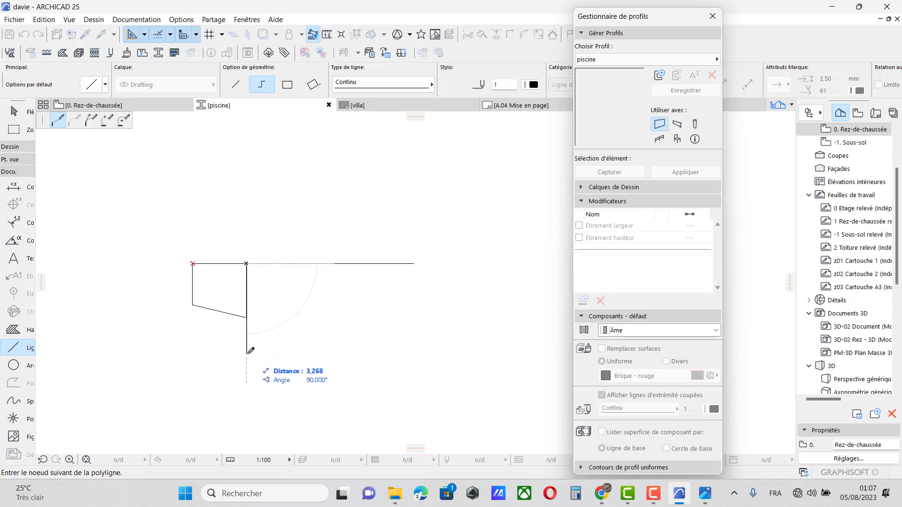
Continue the polyline with the deep end: 2.6 m down, horizontally to below the top line's end, and vertically up to that end
{"action": "type", "text": "2,6"}
{"action": "key", "text": "Return"}
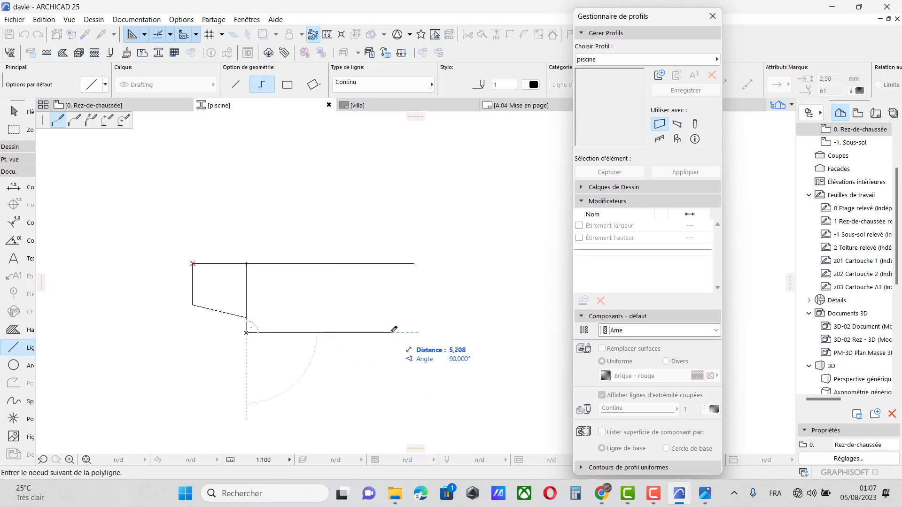
{"action": "left_click", "coordinate": [414, 332]}
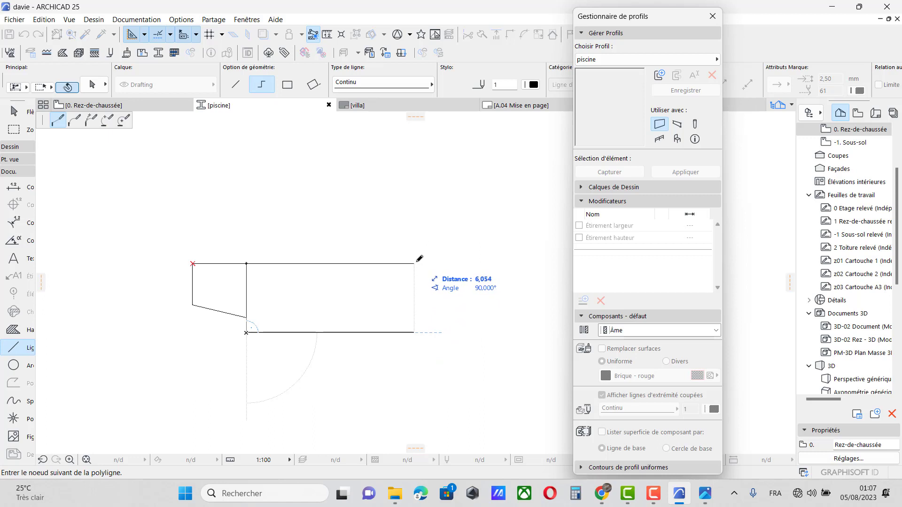
{"action": "double_click", "coordinate": [414, 263]}
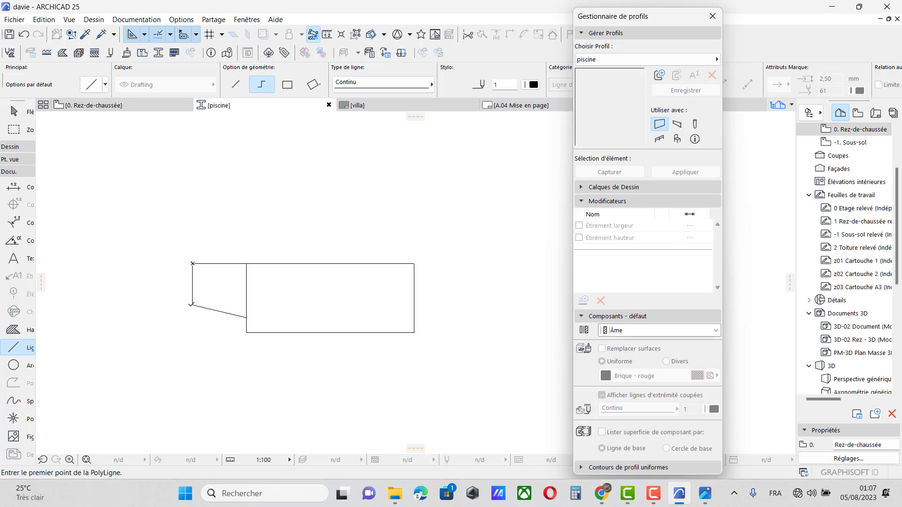
{"action": "left_click", "coordinate": [192, 306]}
{"action": "right_click", "coordinate": [416, 304]}
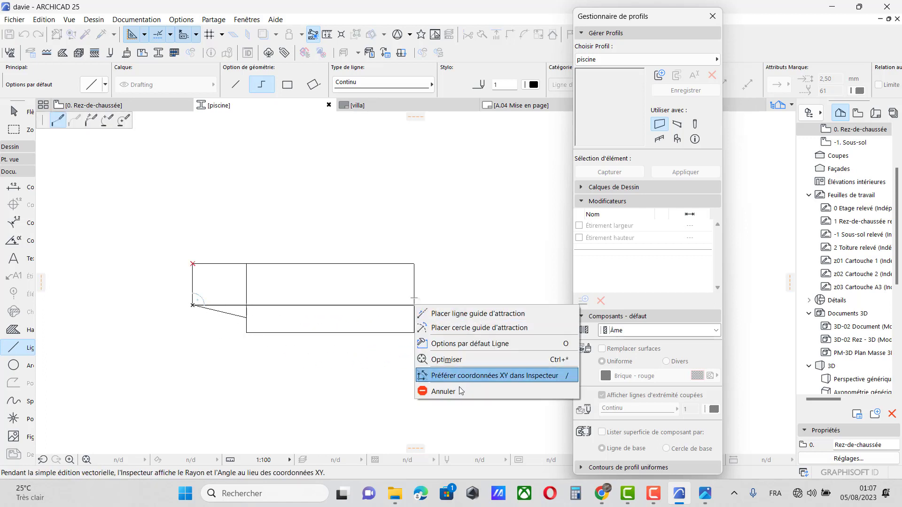
{"action": "left_click", "coordinate": [458, 394]}
Trace a polyline from the sloping floor's lower end down to the deep floor, along it and up to the far end of the top line
{"action": "scroll", "coordinate": [239, 311], "scroll_direction": "up", "scroll_amount": 1}
{"action": "scroll", "coordinate": [249, 313], "scroll_direction": "up", "scroll_amount": 2}
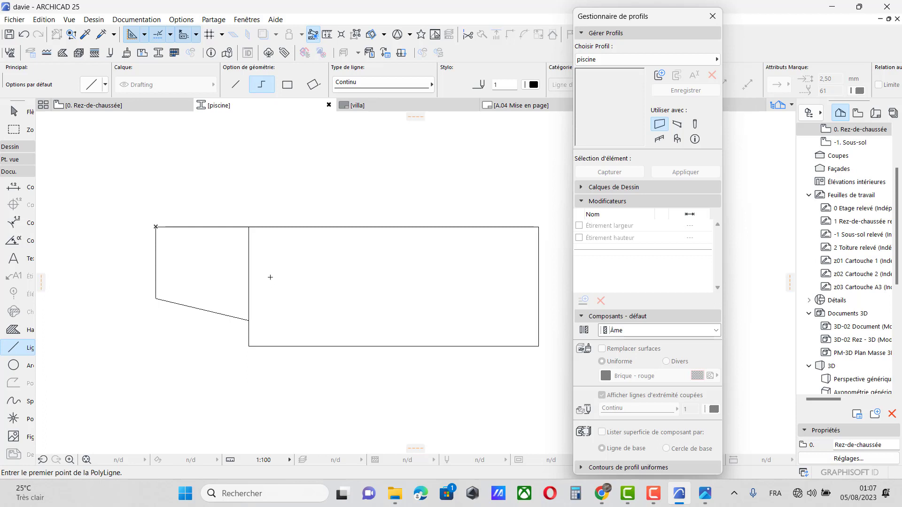
{"action": "left_click", "coordinate": [249, 299], "text": "shift"}
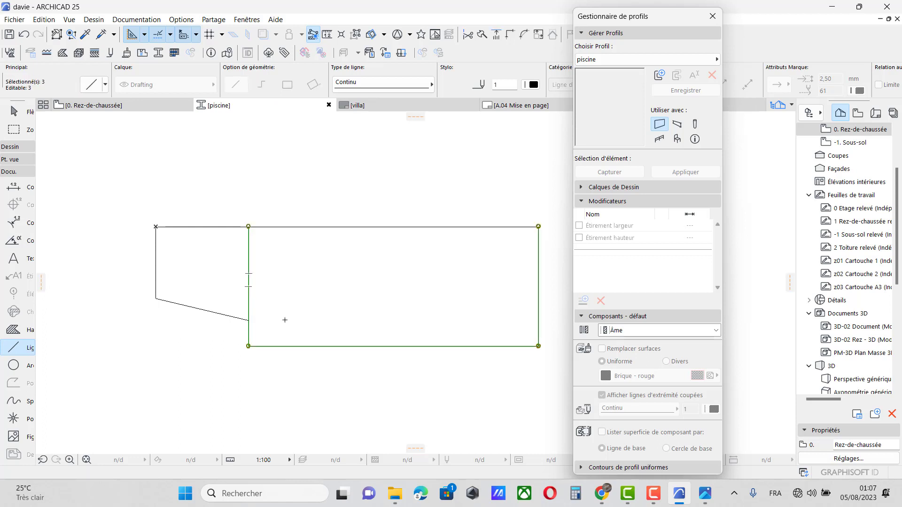
{"action": "key", "text": "Escape"}
{"action": "left_click", "coordinate": [249, 320]}
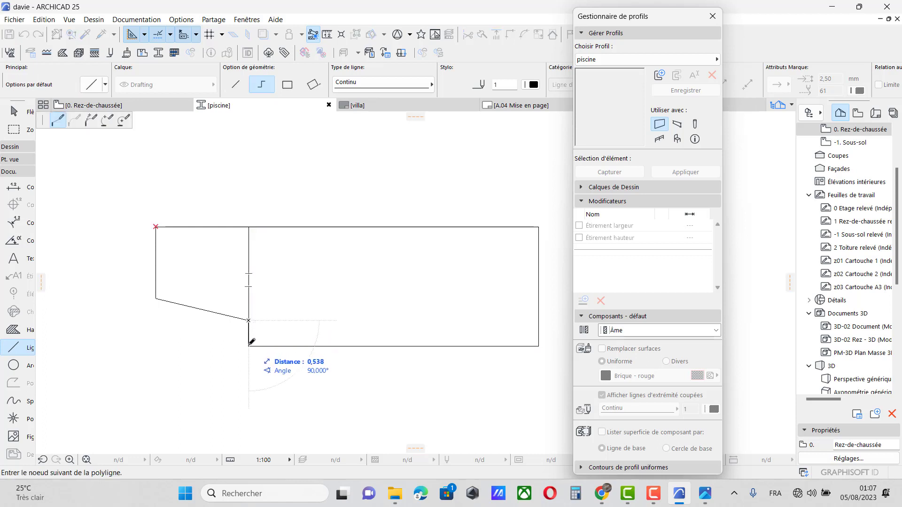
{"action": "left_click", "coordinate": [249, 346]}
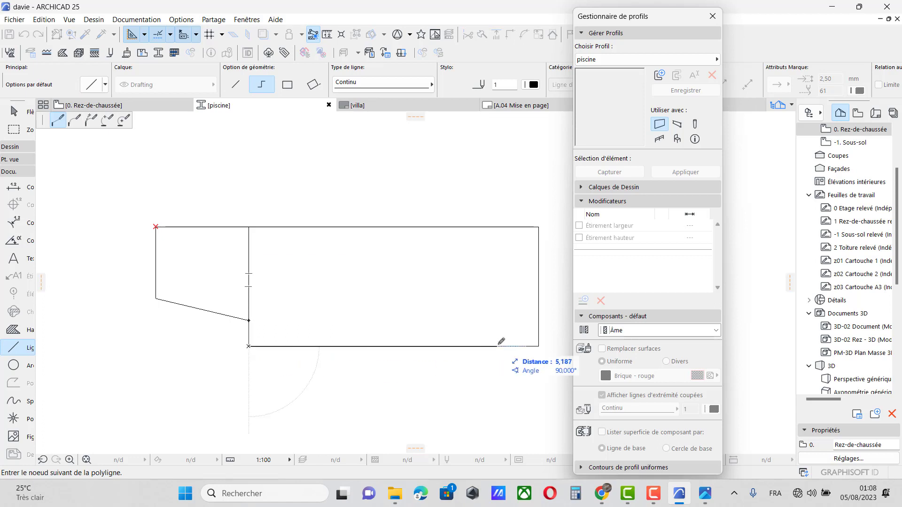
{"action": "left_click", "coordinate": [538, 346]}
{"action": "double_click", "coordinate": [539, 227]}
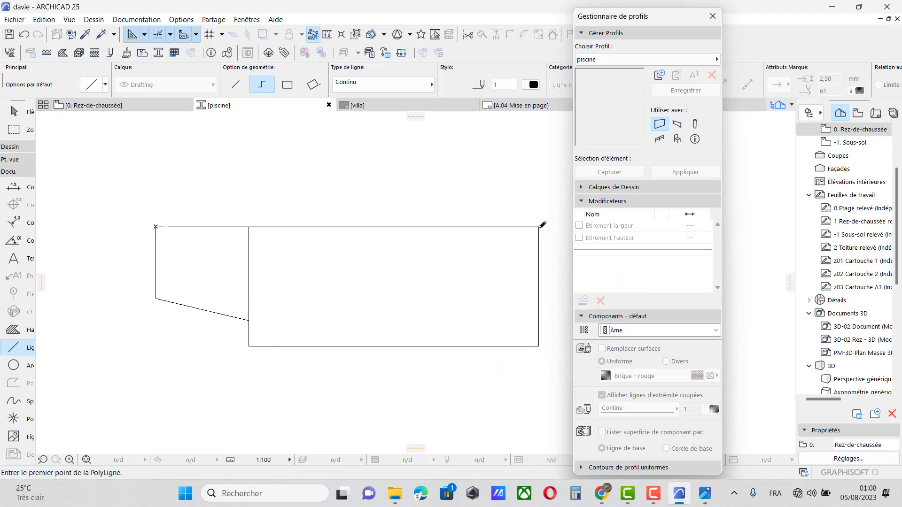
Trace a polyline from the sloping floor's lower end along the floor and straight up to the profile origin
{"action": "left_click", "coordinate": [249, 284], "text": "shift"}
{"action": "key", "text": "Escape"}
{"action": "left_click", "coordinate": [248, 288], "text": "shift"}
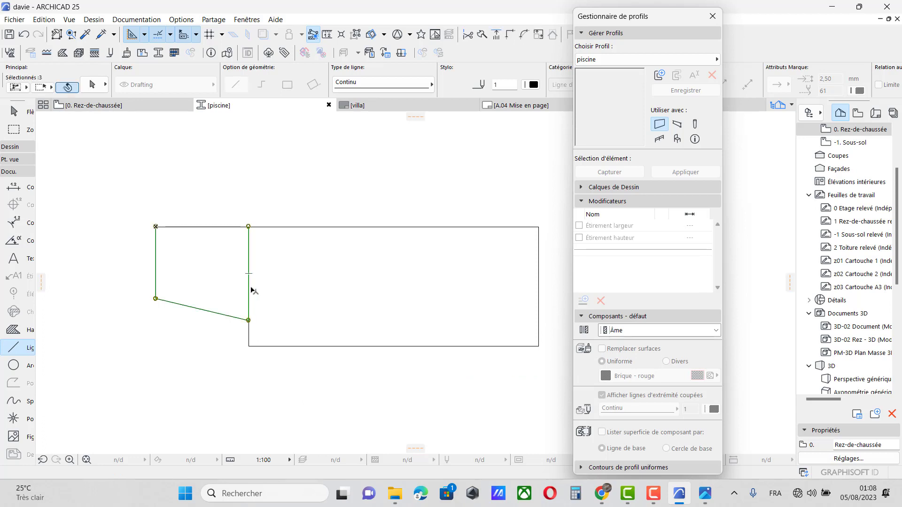
{"action": "key", "text": "Escape"}
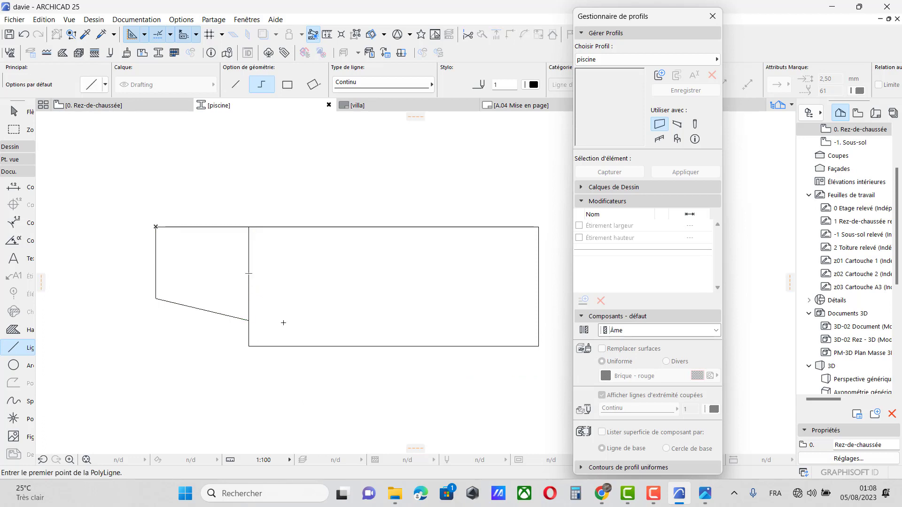
{"action": "left_click", "coordinate": [248, 321]}
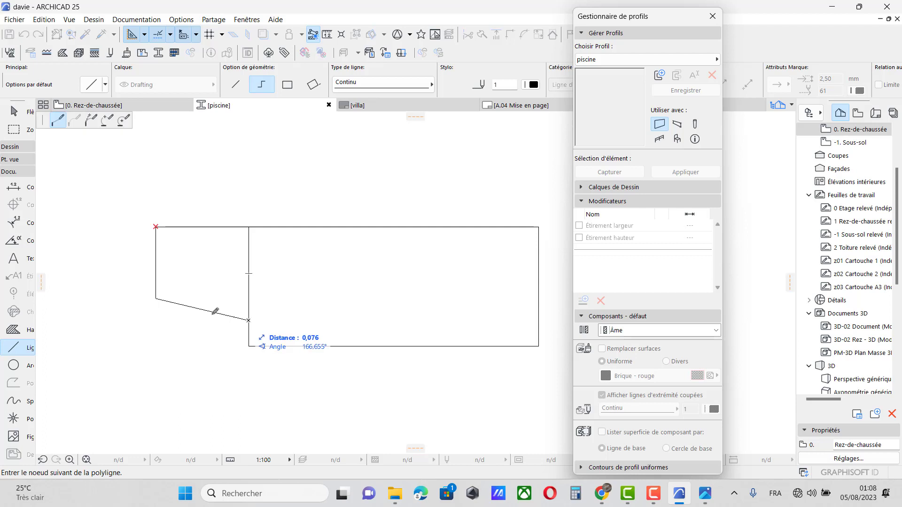
{"action": "left_click", "coordinate": [155, 298]}
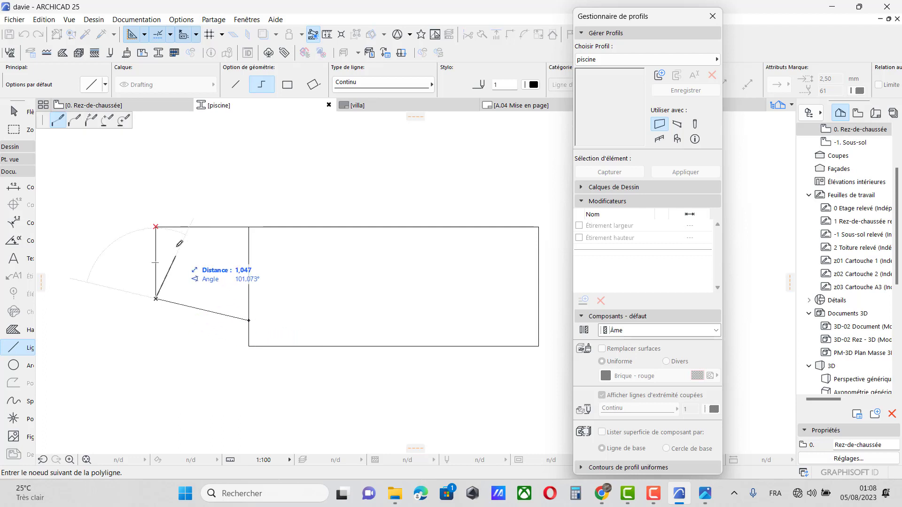
{"action": "double_click", "coordinate": [156, 227]}
Remove the vertical dividing line between the shallow and deep ends of the pool outline
{"action": "left_click_drag", "start_coordinate": [254, 281], "coordinate": [220, 266], "text": "shift"}
{"action": "key", "text": "Escape"}
{"action": "left_click", "coordinate": [248, 303], "text": "ctrl"}
{"action": "scroll", "coordinate": [228, 306], "scroll_direction": "down", "scroll_amount": 3}
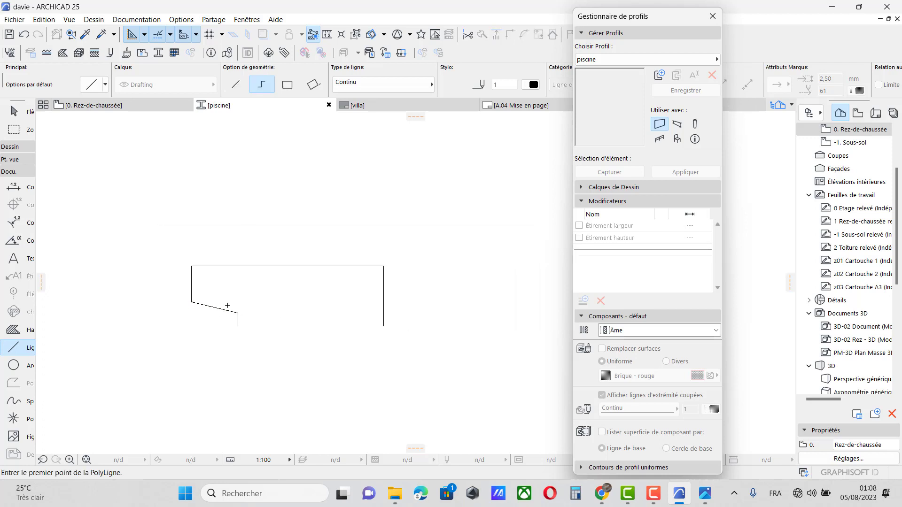
Inspect the pool section's outline and its corners for a clean closed shape
{"action": "scroll", "coordinate": [376, 310], "scroll_direction": "up", "scroll_amount": 2}
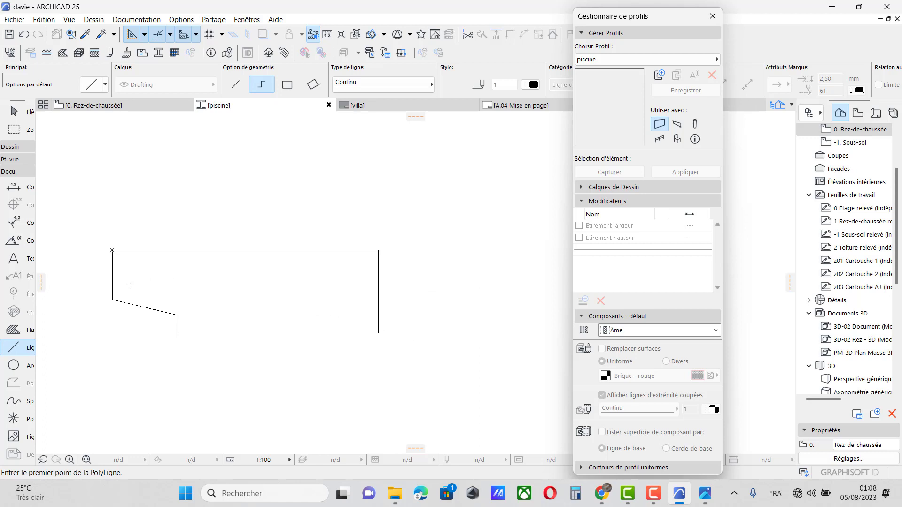
{"action": "scroll", "coordinate": [129, 285], "scroll_direction": "up", "scroll_amount": 3}
{"action": "scroll", "coordinate": [237, 302], "scroll_direction": "down", "scroll_amount": 3}
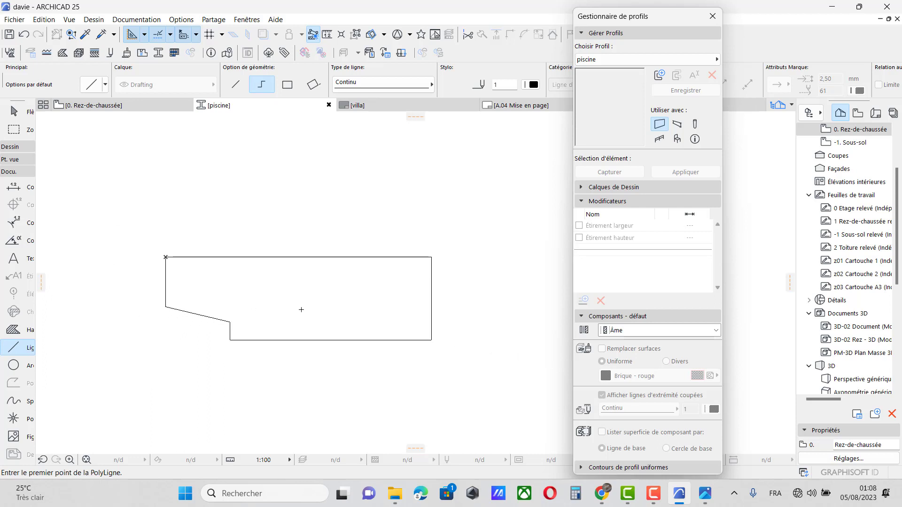
{"action": "scroll", "coordinate": [172, 265], "scroll_direction": "up", "scroll_amount": 3}
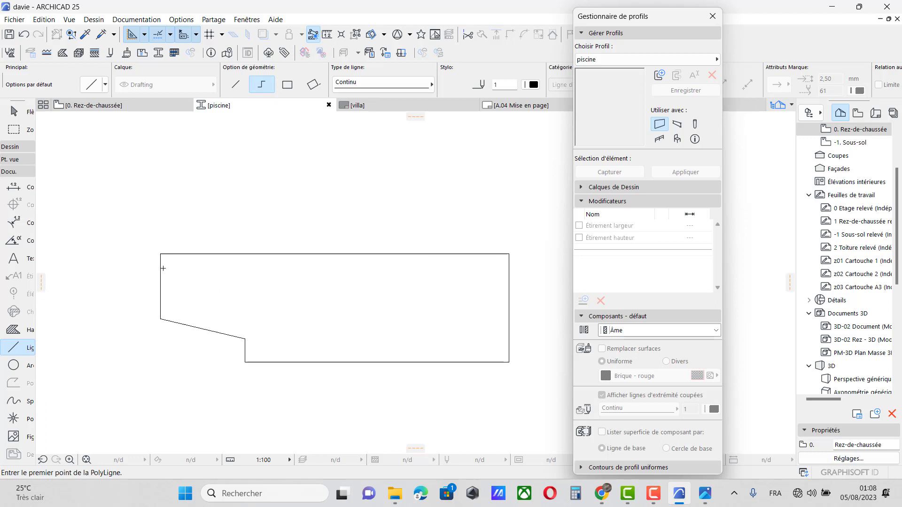
{"action": "scroll", "coordinate": [160, 251], "scroll_direction": "up", "scroll_amount": 1}
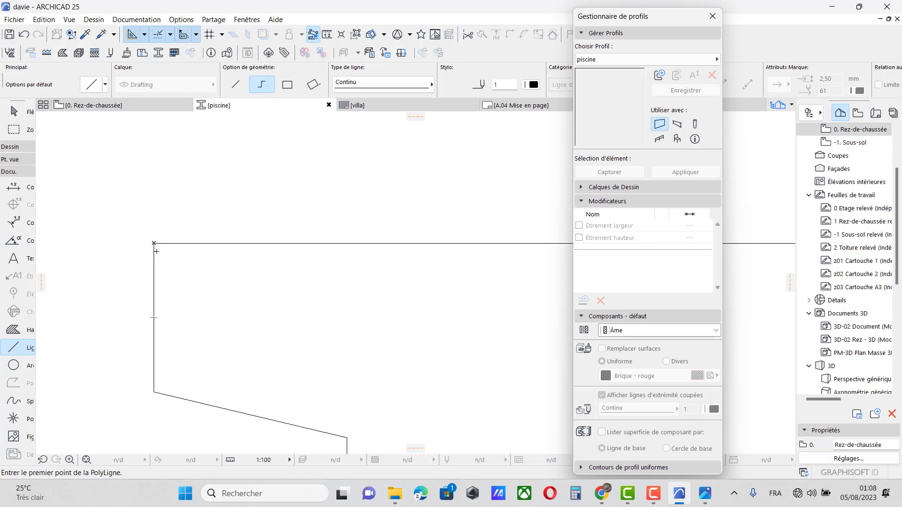
{"action": "scroll", "coordinate": [162, 245], "scroll_direction": "down", "scroll_amount": 3}
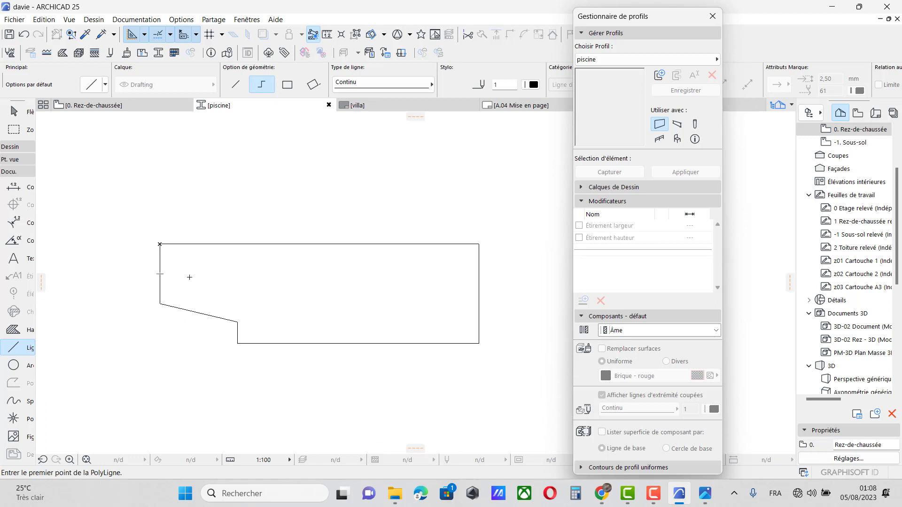
{"action": "scroll", "coordinate": [249, 350], "scroll_direction": "up", "scroll_amount": 5}
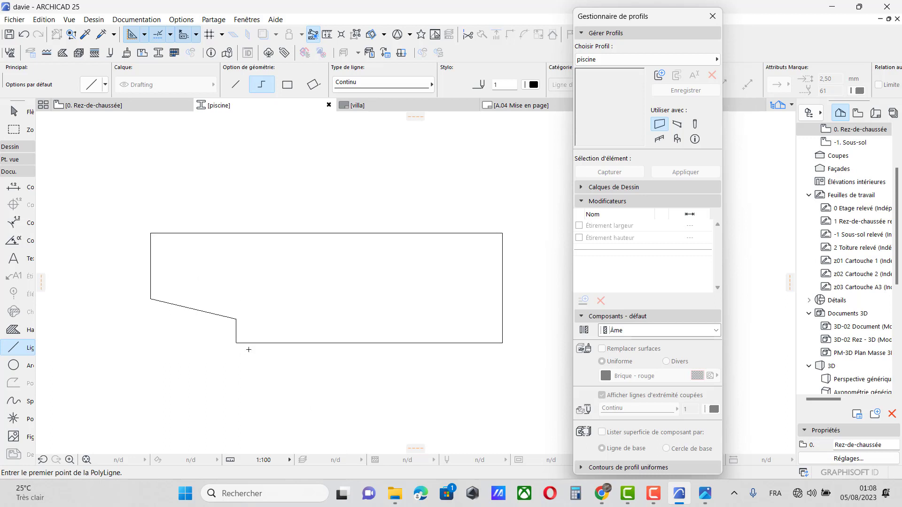
{"action": "scroll", "coordinate": [231, 340], "scroll_direction": "down", "scroll_amount": 4}
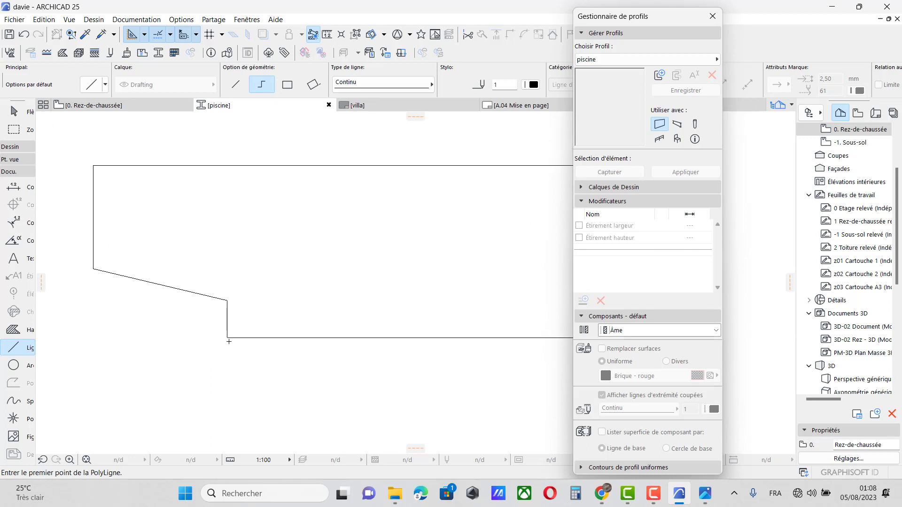
{"action": "scroll", "coordinate": [151, 240], "scroll_direction": "up", "scroll_amount": 3}
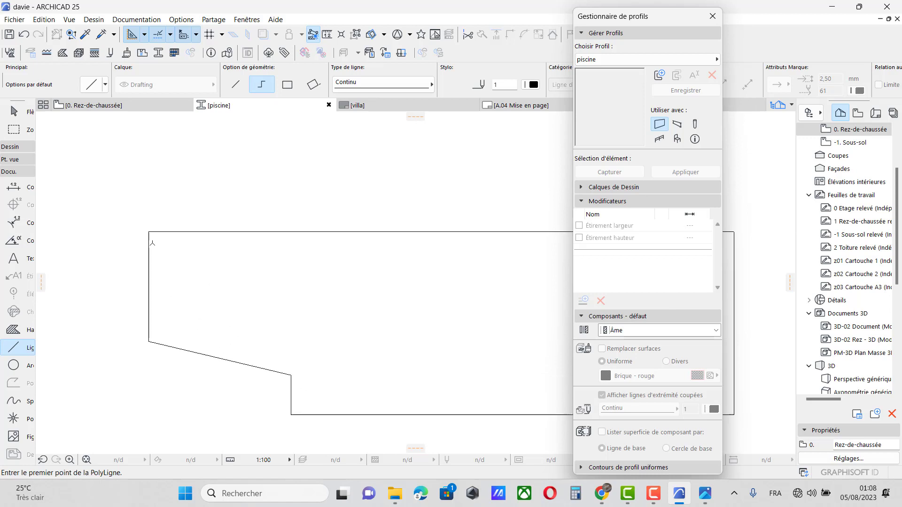
{"action": "left_click", "coordinate": [148, 230]}
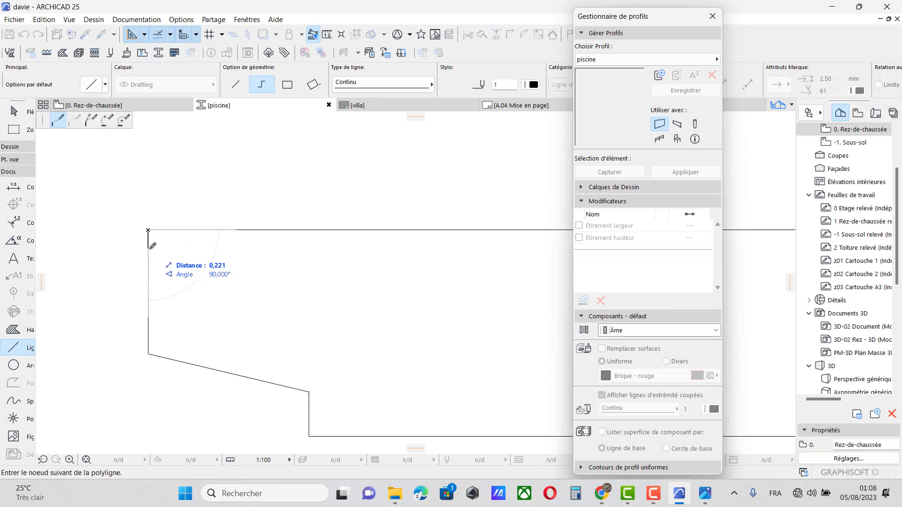
{"action": "type", "text": "0"}
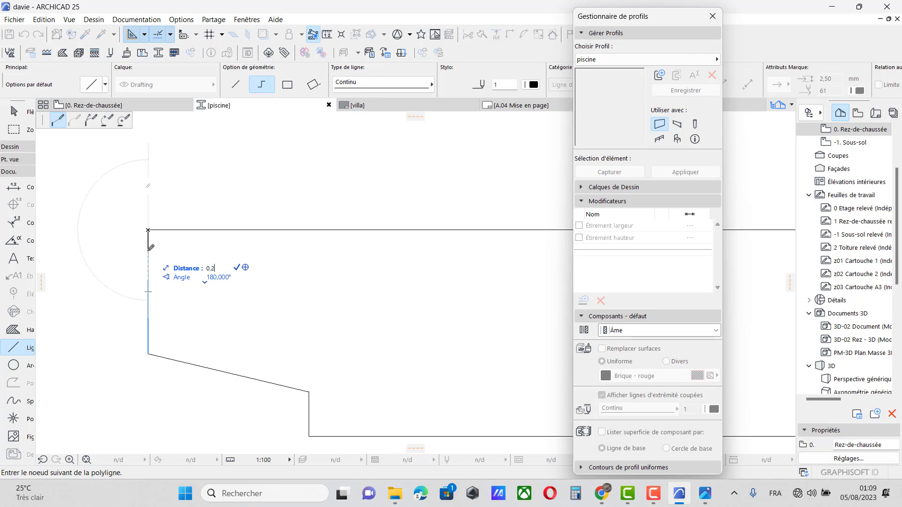
{"action": "key", "text": "Return"}
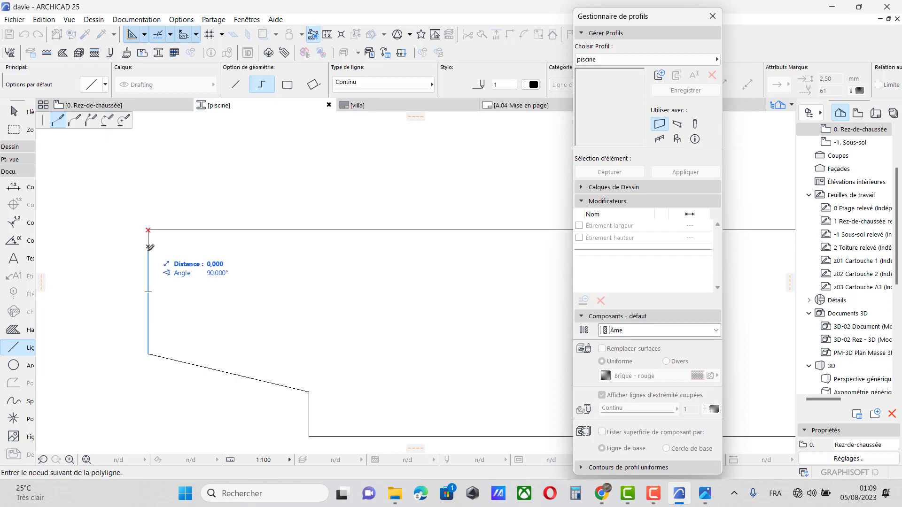
{"action": "scroll", "coordinate": [115, 193], "scroll_direction": "down", "scroll_amount": 5}
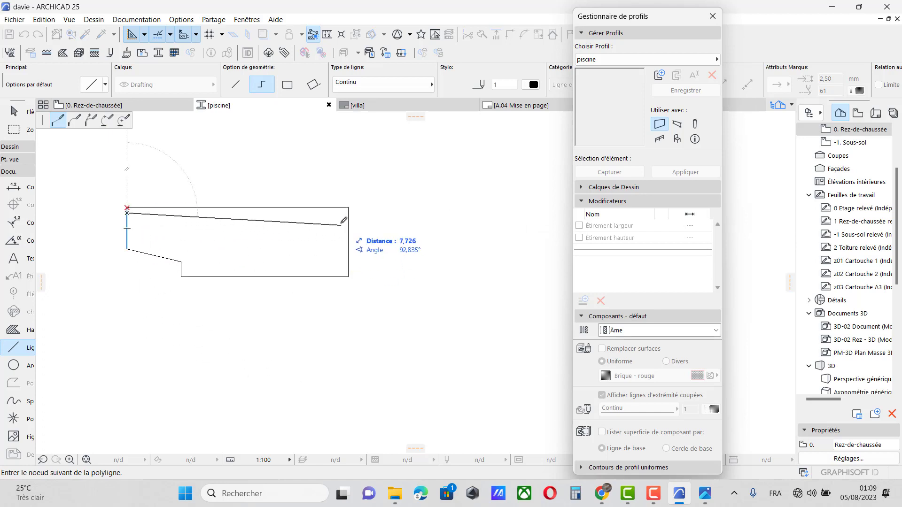
{"action": "scroll", "coordinate": [343, 221], "scroll_direction": "up", "scroll_amount": 4}
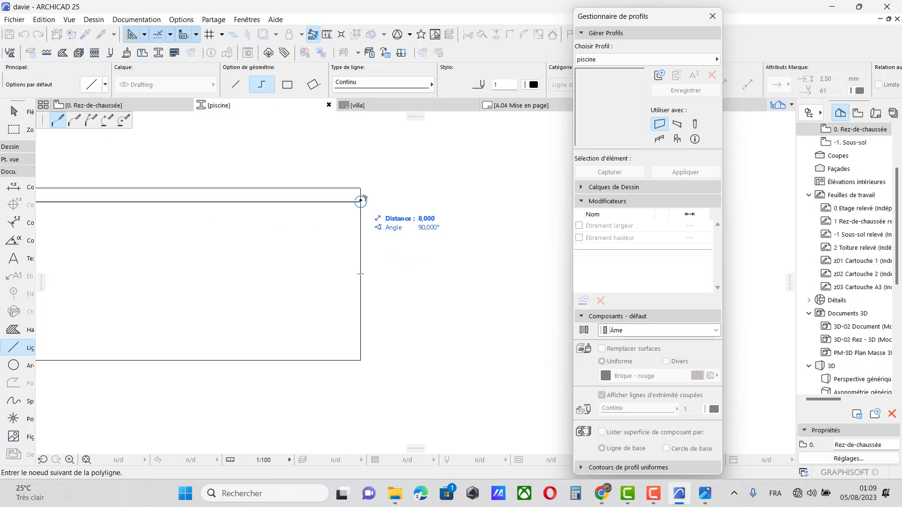
{"action": "right_click", "coordinate": [360, 199]}
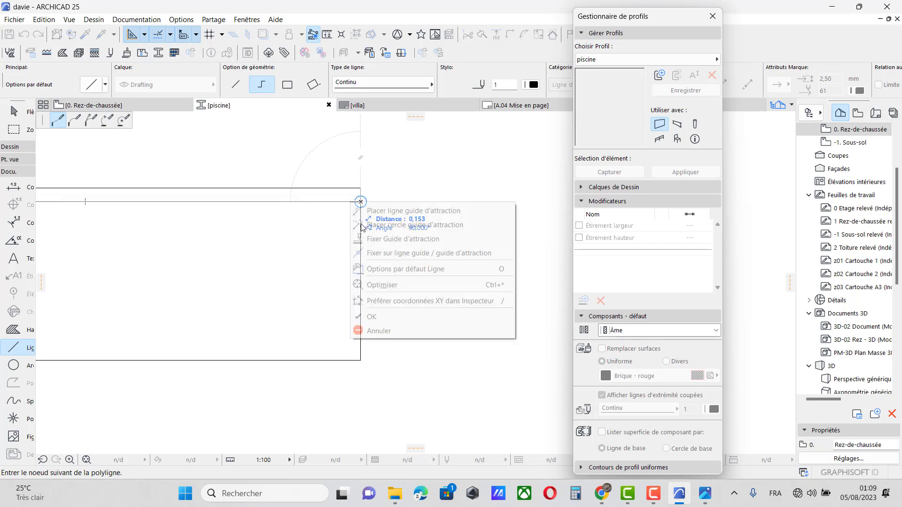
{"action": "left_click", "coordinate": [401, 331]}
Draw the shallow wall's inner face: 0.1 m along the top line from the profile origin, then straight down to the sloping floor
{"action": "scroll", "coordinate": [416, 261], "scroll_direction": "down", "scroll_amount": 2}
{"action": "scroll", "coordinate": [80, 215], "scroll_direction": "up", "scroll_amount": 3}
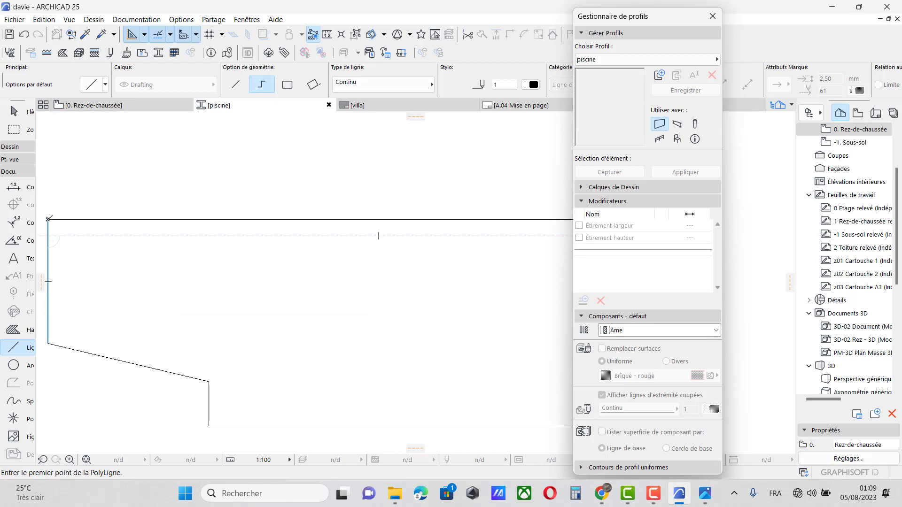
{"action": "left_click", "coordinate": [48, 220]}
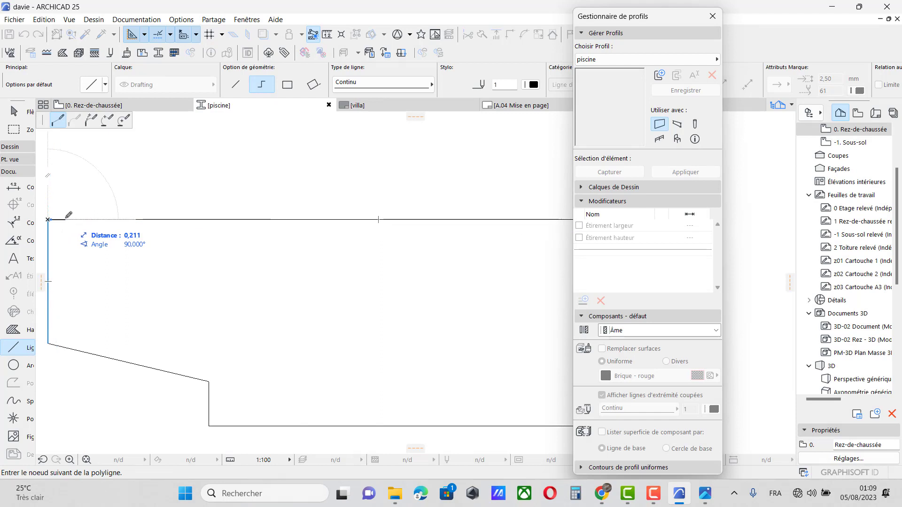
{"action": "type", "text": "0,1"}
{"action": "key", "text": "Return"}
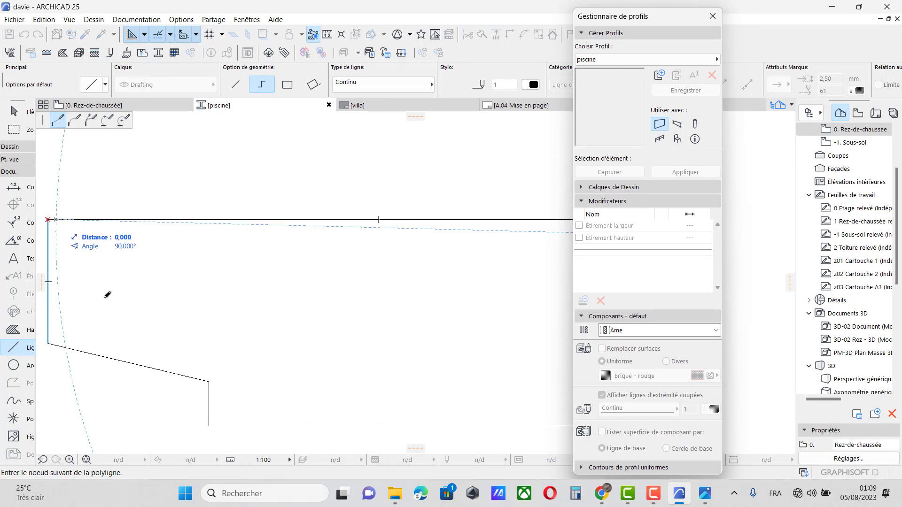
{"action": "scroll", "coordinate": [61, 340], "scroll_direction": "up", "scroll_amount": 2}
{"action": "left_click", "coordinate": [58, 344]}
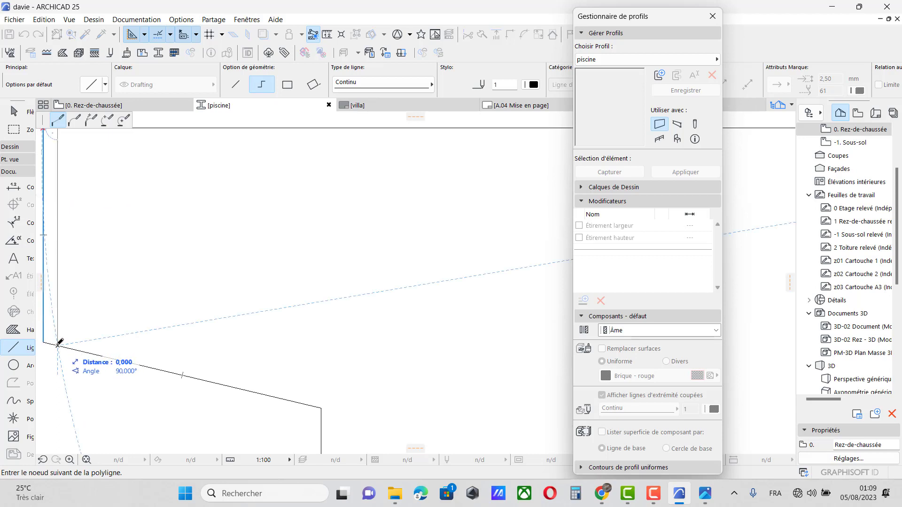
{"action": "left_click", "coordinate": [59, 343]}
Draw a 0.1 m line straight up from the foot of the shallow wall's inner face, ending in a short horizontal stub
{"action": "left_click", "coordinate": [58, 345]}
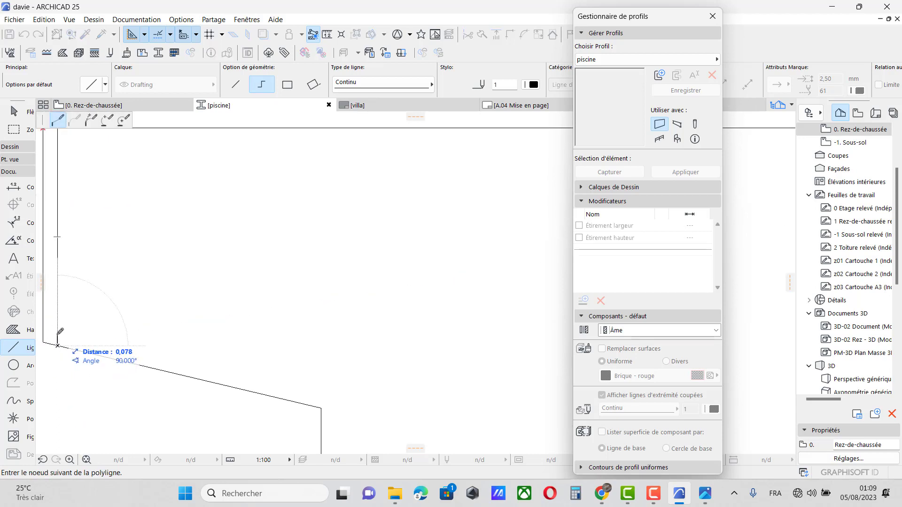
{"action": "type", "text": "0,1"}
{"action": "key", "text": "Return"}
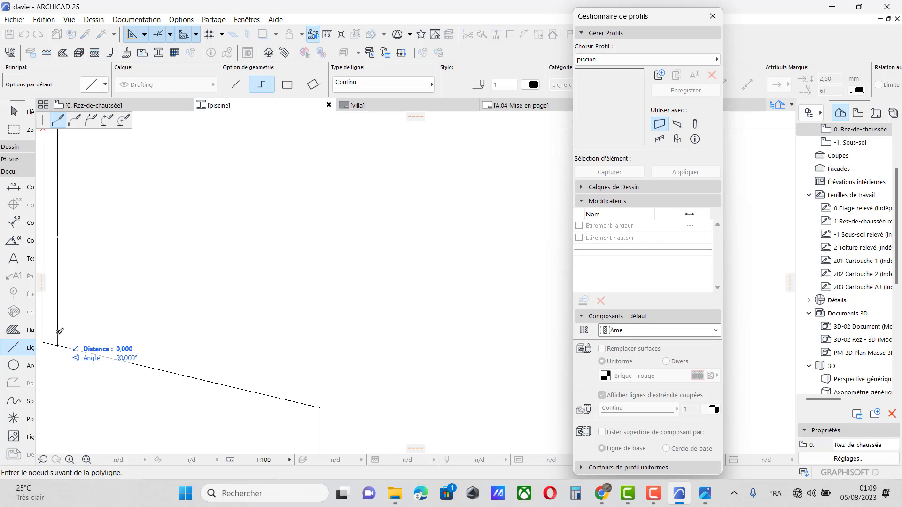
{"action": "double_click", "coordinate": [71, 331]}
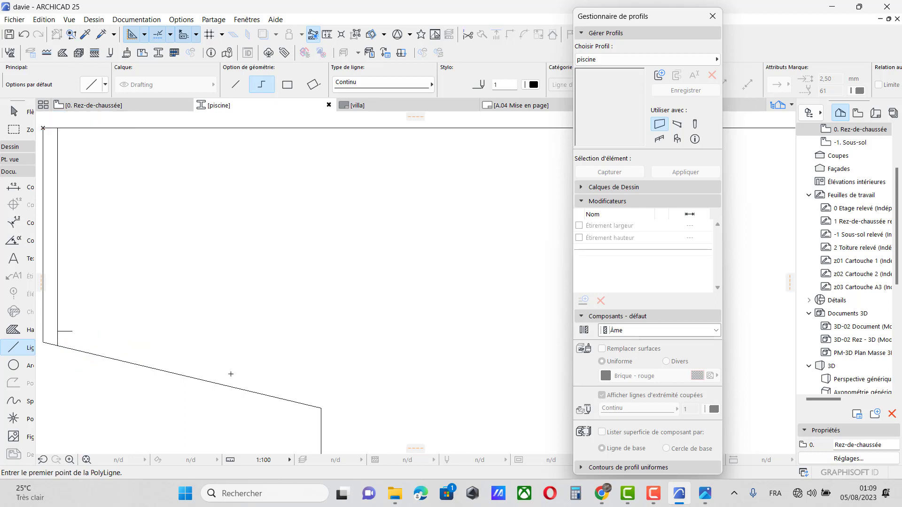
Draw the inner sloping floor line from 0.1 m above the slope's lower end to the 0.1 m mark on the shallow wall's inner face
{"action": "left_click", "coordinate": [321, 407]}
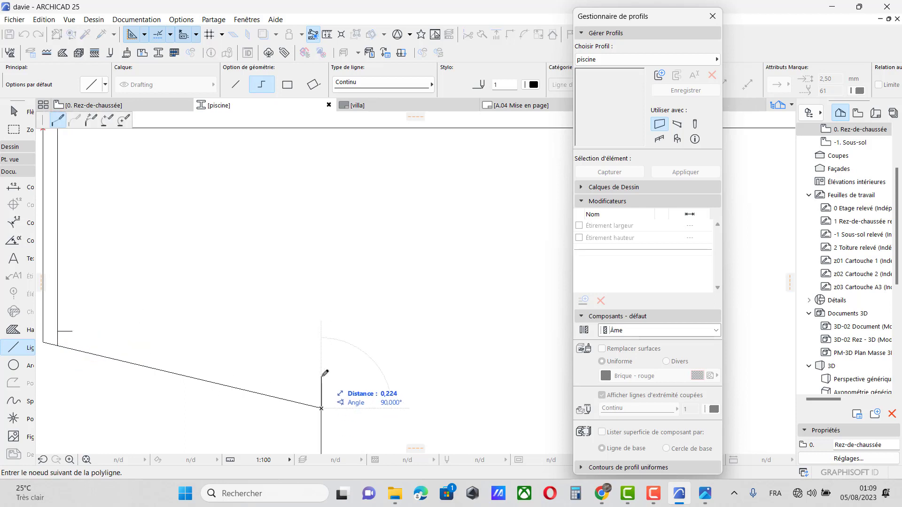
{"action": "type", "text": "0,1"}
{"action": "key", "text": "Return"}
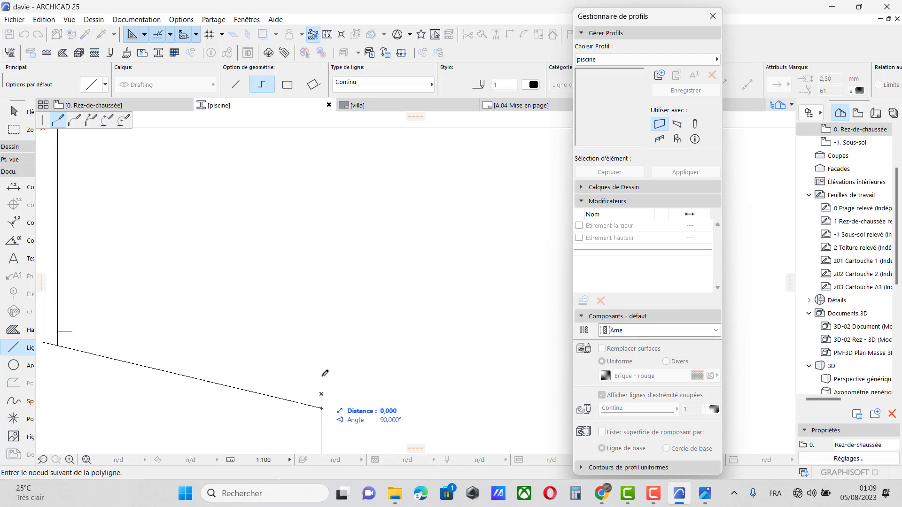
{"action": "double_click", "coordinate": [59, 331]}
{"action": "scroll", "coordinate": [93, 298], "scroll_direction": "down", "scroll_amount": 3}
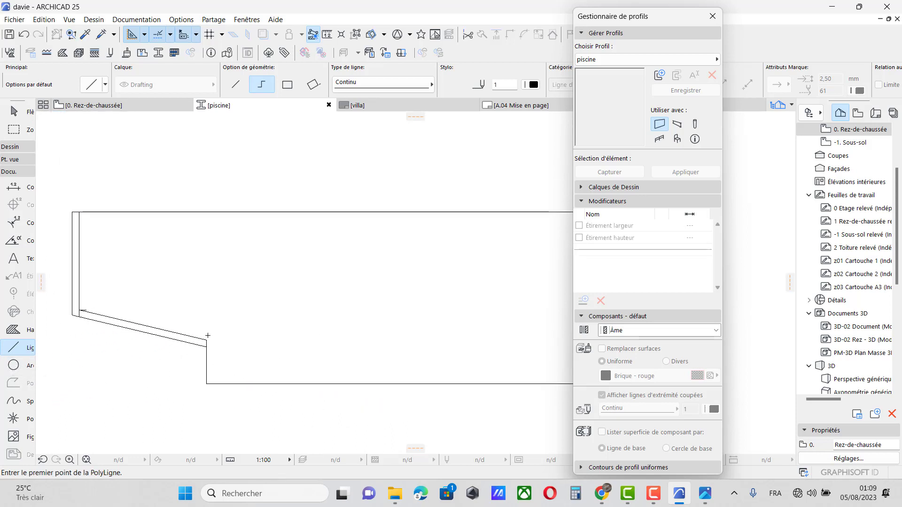
{"action": "scroll", "coordinate": [216, 386], "scroll_direction": "up", "scroll_amount": 1}
{"action": "scroll", "coordinate": [216, 385], "scroll_direction": "up", "scroll_amount": 1}
{"action": "left_click", "coordinate": [198, 380]}
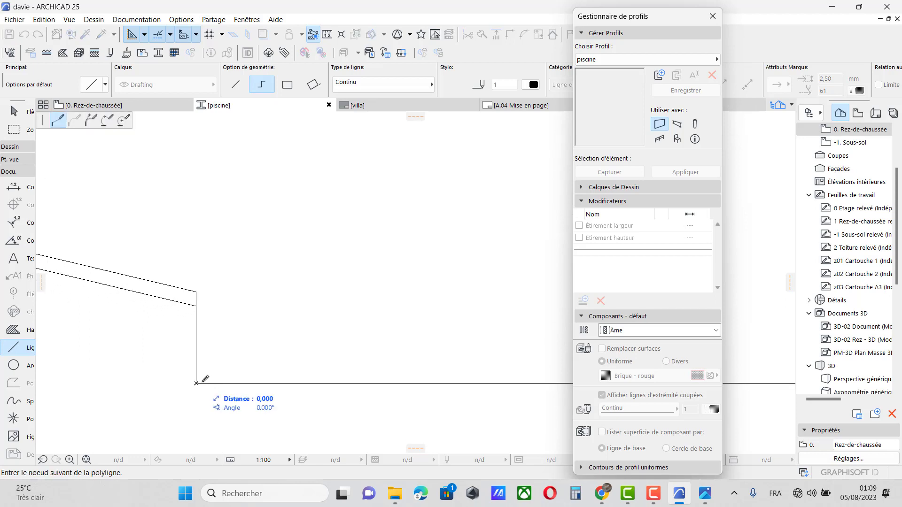
{"action": "right_click", "coordinate": [210, 383]}
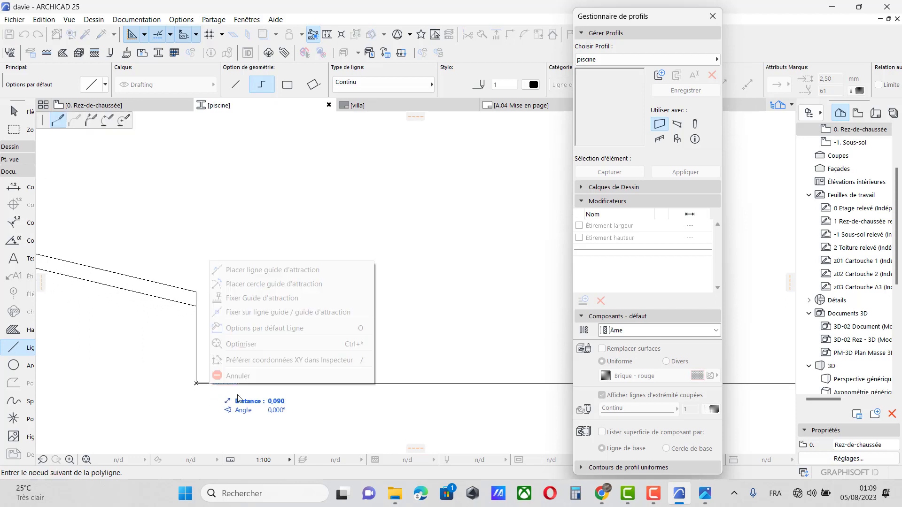
{"action": "left_click", "coordinate": [254, 373]}
Draw the step's inner face: 0.1 m along the floor from the step's foot, straight up, then 0.1 m back to the inner slope's lower end
{"action": "scroll", "coordinate": [207, 390], "scroll_direction": "up", "scroll_amount": 2}
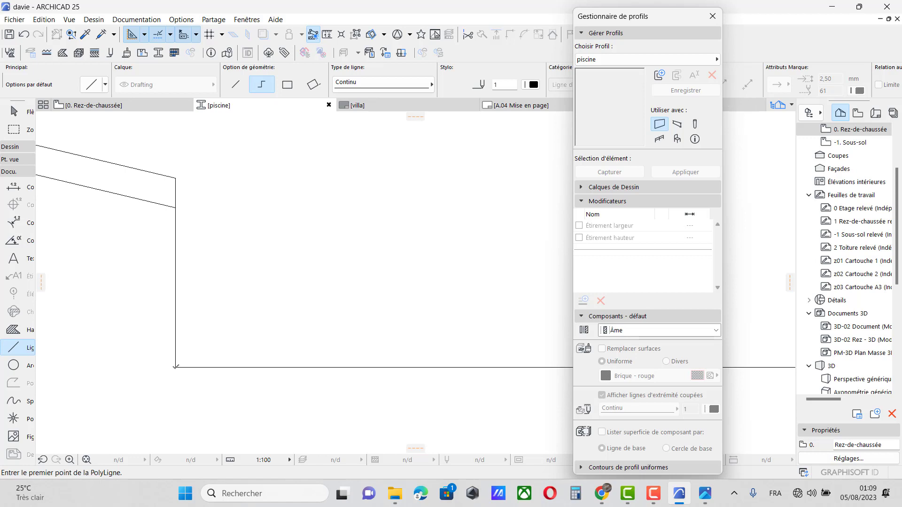
{"action": "left_click", "coordinate": [176, 367]}
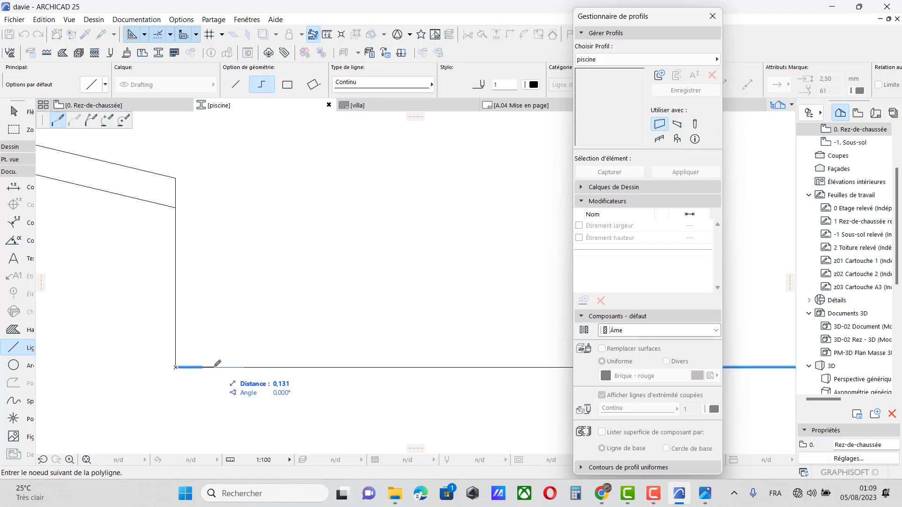
{"action": "type", "text": "0,1"}
{"action": "key", "text": "Return"}
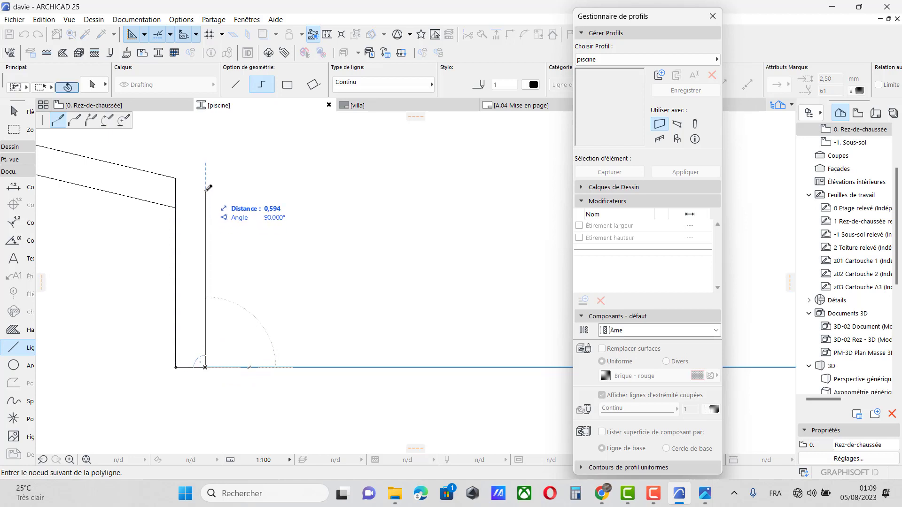
{"action": "left_click", "coordinate": [176, 178], "text": "shift"}
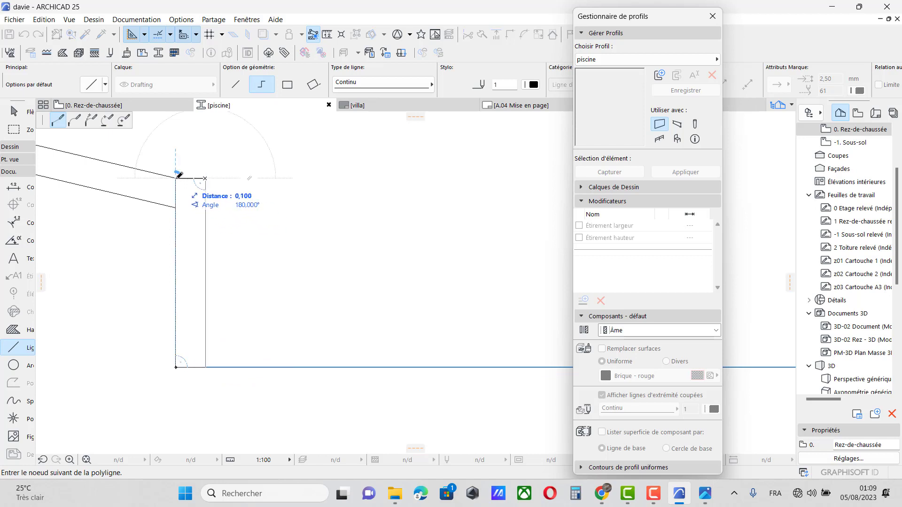
{"action": "double_click", "coordinate": [175, 178]}
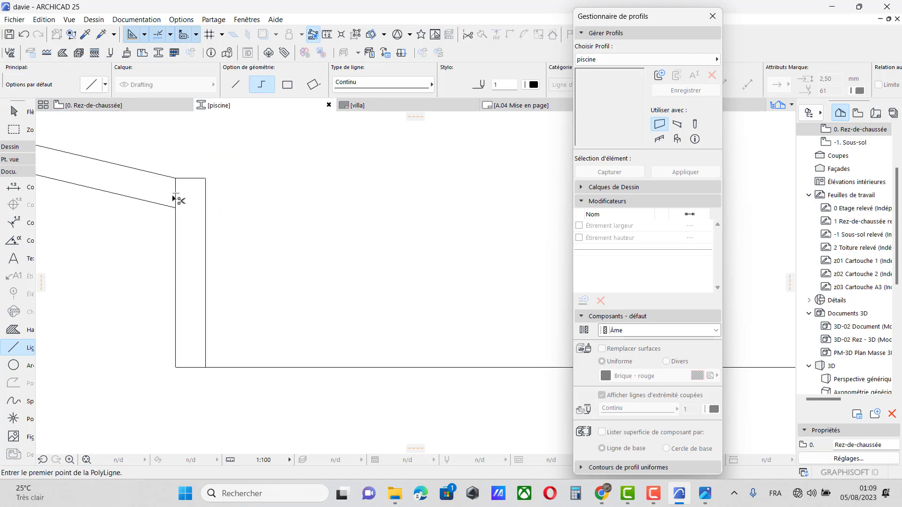
Draw a line 0.1 m up from the foot of the step's inner face, then horizontally across to the deep end's outer wall
{"action": "scroll", "coordinate": [179, 198], "scroll_direction": "down", "scroll_amount": 5}
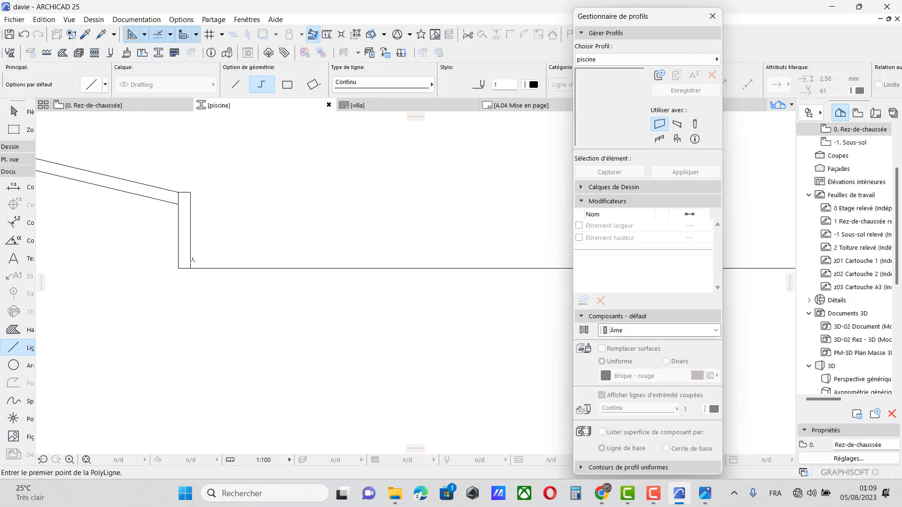
{"action": "scroll", "coordinate": [192, 261], "scroll_direction": "up", "scroll_amount": 2}
{"action": "left_click", "coordinate": [189, 270]}
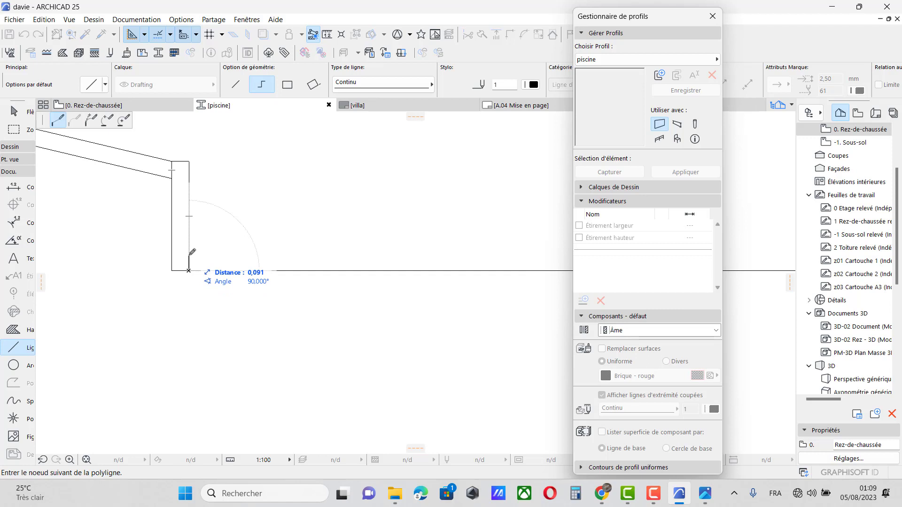
{"action": "type", "text": "0,1"}
{"action": "key", "text": "Return"}
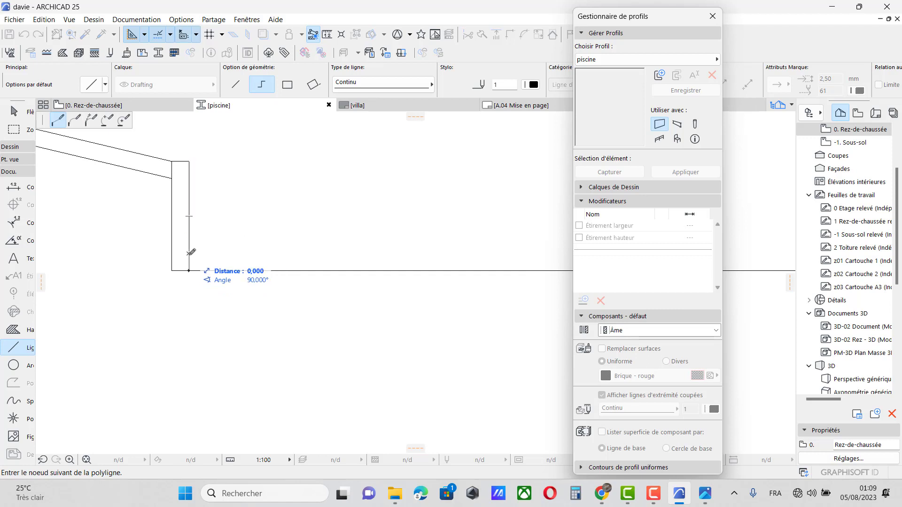
{"action": "scroll", "coordinate": [131, 300], "scroll_direction": "down", "scroll_amount": 8}
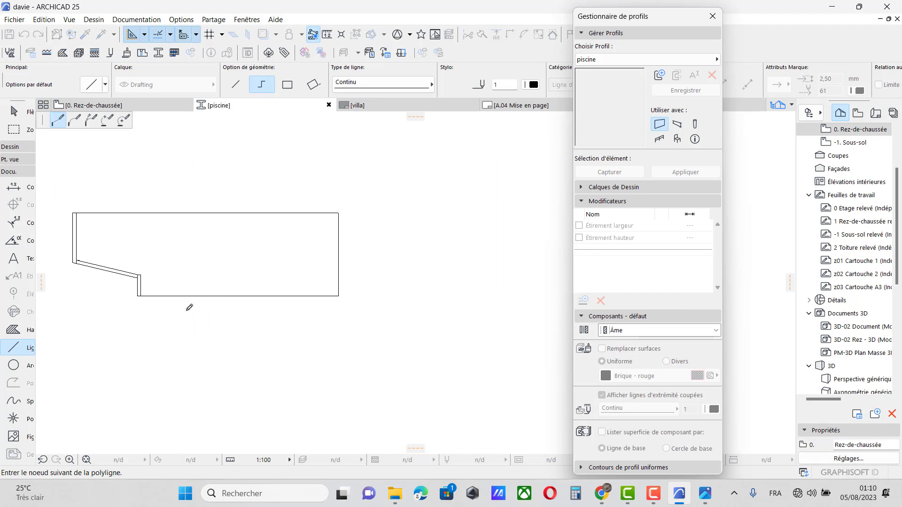
{"action": "scroll", "coordinate": [329, 300], "scroll_direction": "up", "scroll_amount": 1}
{"action": "scroll", "coordinate": [336, 301], "scroll_direction": "up", "scroll_amount": 3}
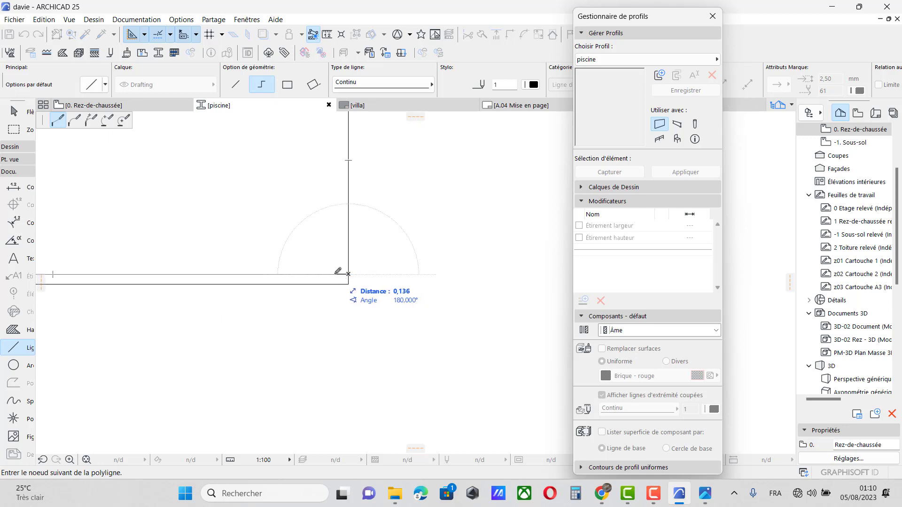
Draw the deep end wall's inner face: 0.1 m back from the outer wall, then 2.4 m straight up to the top line
{"action": "type", "text": "0,1"}
{"action": "key", "text": "Return"}
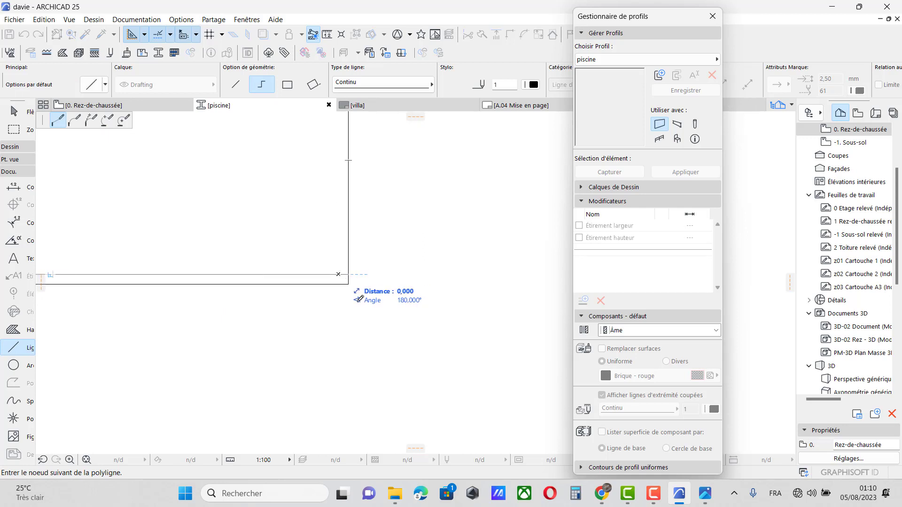
{"action": "scroll", "coordinate": [359, 306], "scroll_direction": "down", "scroll_amount": 5}
{"action": "scroll", "coordinate": [348, 202], "scroll_direction": "up", "scroll_amount": 2}
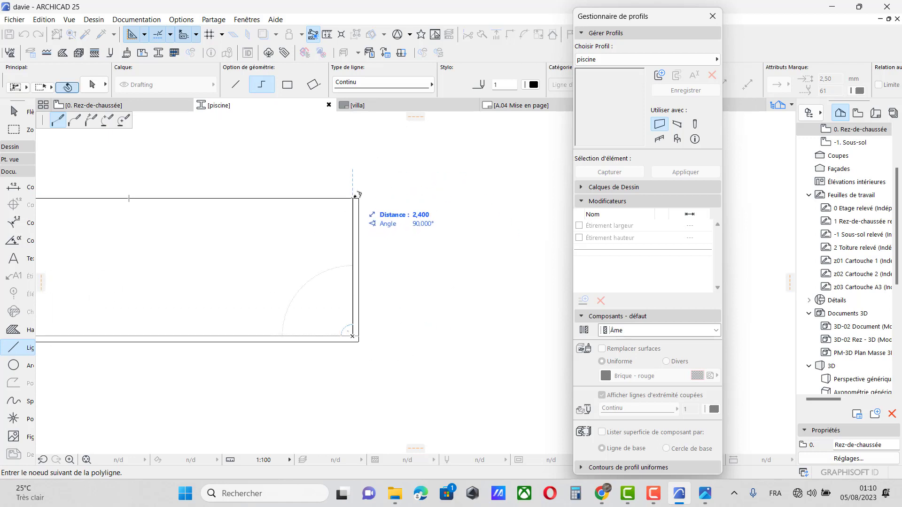
{"action": "left_click", "coordinate": [356, 196]}
Start a polyline over the pool's inner outline, from the top of the deep wall's inner face down and along the inner floor to the step
{"action": "scroll", "coordinate": [356, 320], "scroll_direction": "up", "scroll_amount": 3}
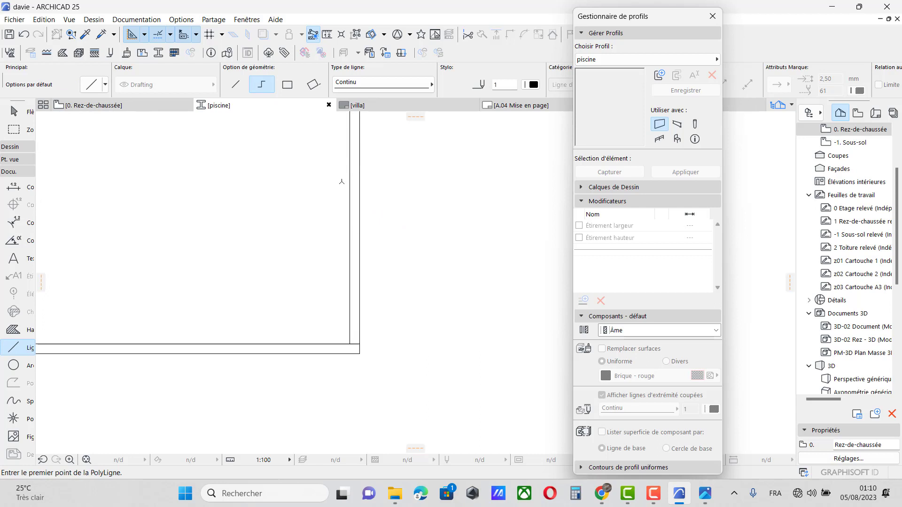
{"action": "scroll", "coordinate": [314, 245], "scroll_direction": "down", "scroll_amount": 2}
{"action": "left_click", "coordinate": [339, 149]}
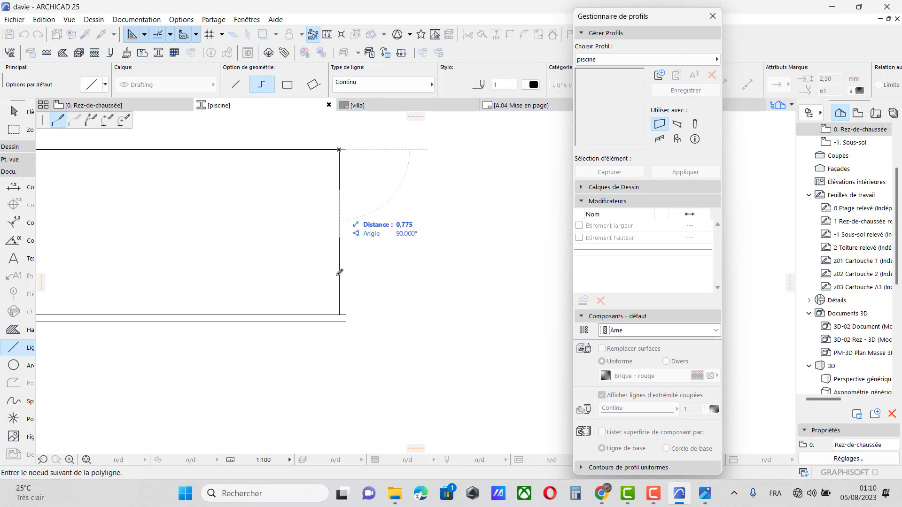
{"action": "scroll", "coordinate": [343, 301], "scroll_direction": "up", "scroll_amount": 3}
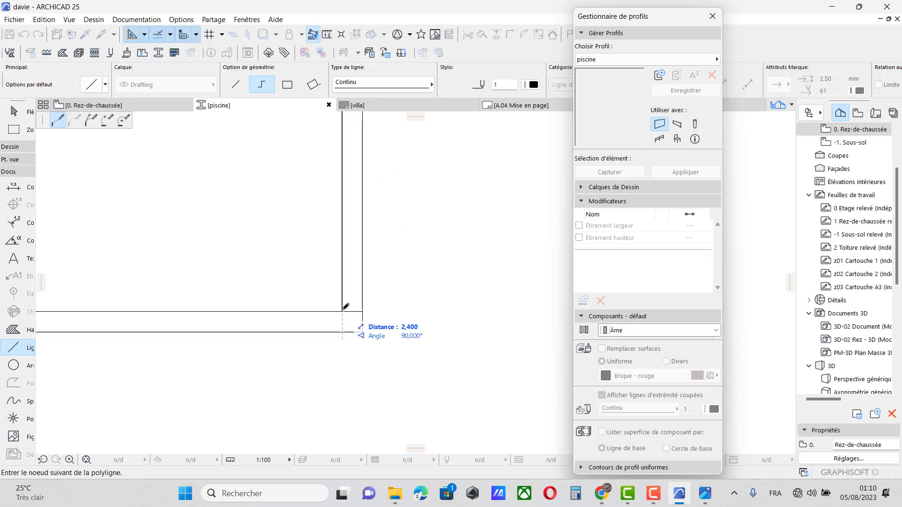
{"action": "left_click", "coordinate": [342, 311]}
{"action": "scroll", "coordinate": [463, 280], "scroll_direction": "down", "scroll_amount": 4}
{"action": "scroll", "coordinate": [82, 300], "scroll_direction": "up", "scroll_amount": 2}
{"action": "scroll", "coordinate": [88, 297], "scroll_direction": "up", "scroll_amount": 3}
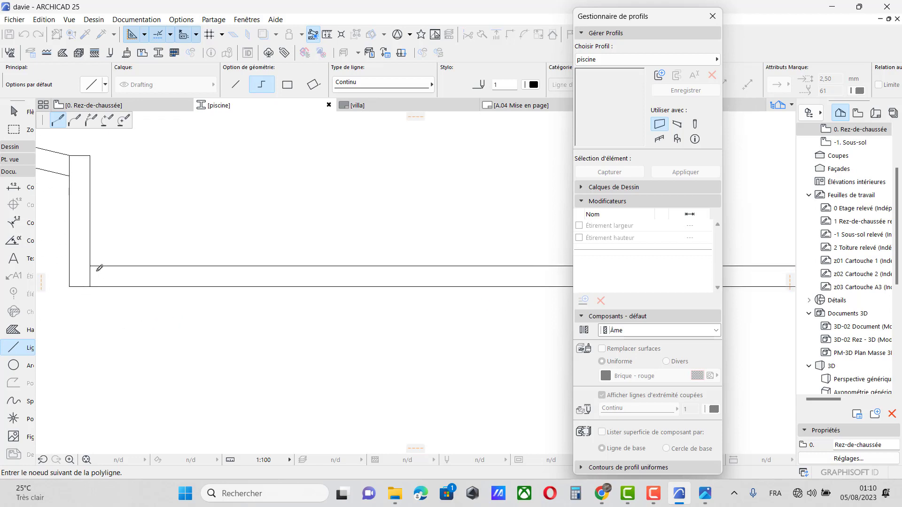
{"action": "left_click", "coordinate": [89, 265]}
Continue the inner outline polyline up the step, along the inner slope and up the shallow wall's inner face, ending it on the top line
{"action": "scroll", "coordinate": [151, 343], "scroll_direction": "down", "scroll_amount": 1}
{"action": "scroll", "coordinate": [179, 347], "scroll_direction": "down", "scroll_amount": 3}
{"action": "scroll", "coordinate": [123, 254], "scroll_direction": "up", "scroll_amount": 5}
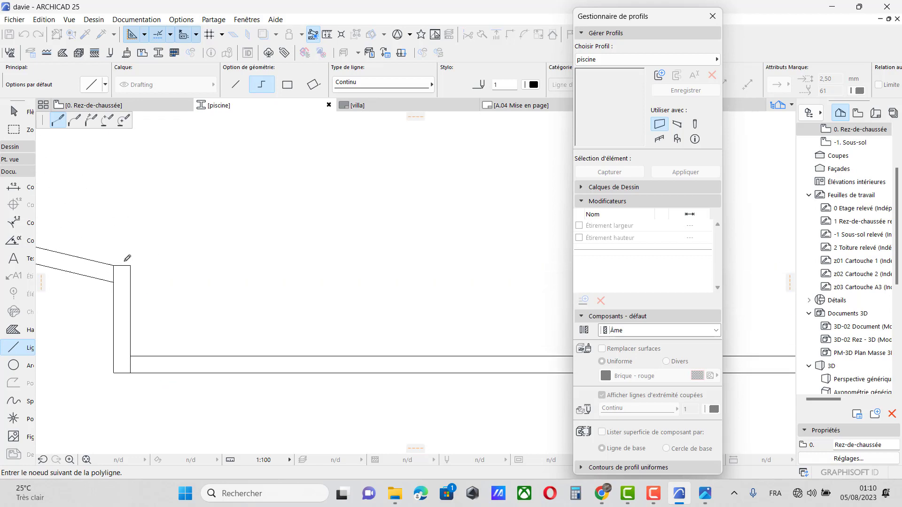
{"action": "left_click", "coordinate": [137, 271]}
{"action": "scroll", "coordinate": [312, 324], "scroll_direction": "down", "scroll_amount": 1}
{"action": "scroll", "coordinate": [166, 284], "scroll_direction": "up", "scroll_amount": 3}
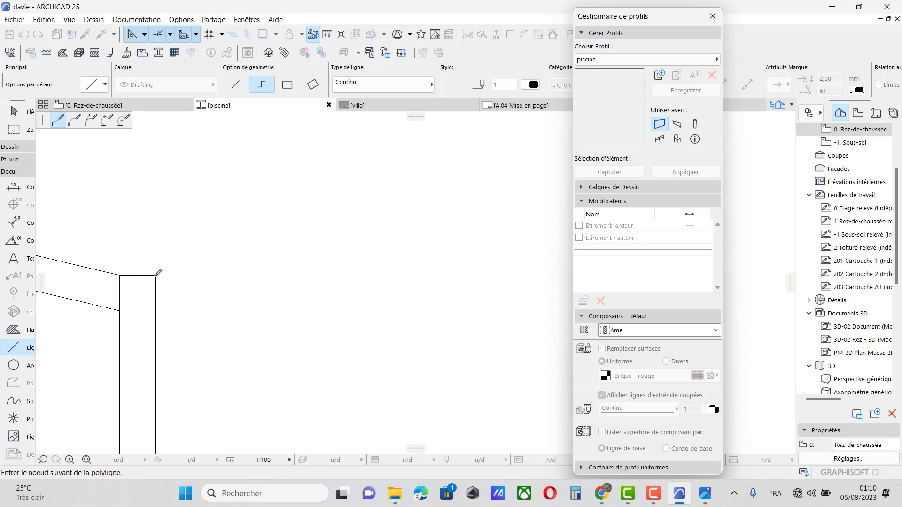
{"action": "left_click", "coordinate": [121, 273]}
{"action": "scroll", "coordinate": [336, 356], "scroll_direction": "down", "scroll_amount": 5}
{"action": "scroll", "coordinate": [339, 352], "scroll_direction": "down", "scroll_amount": 3}
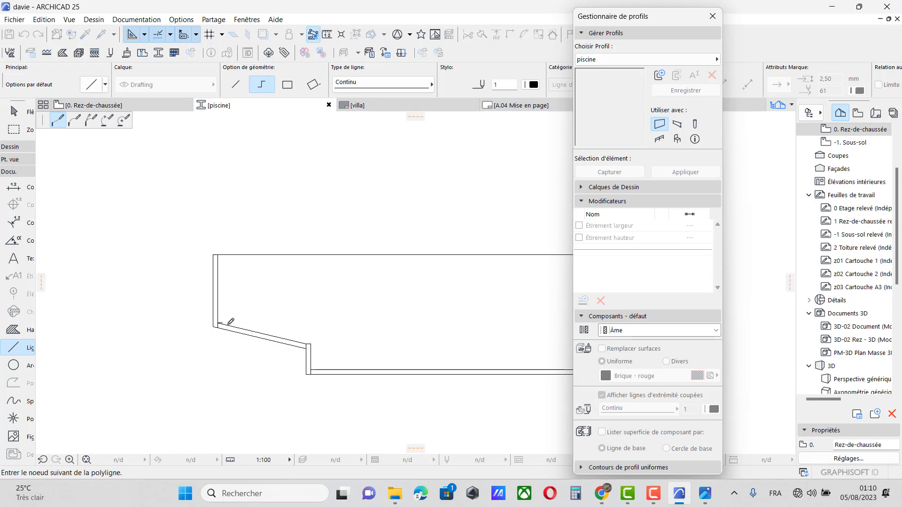
{"action": "scroll", "coordinate": [225, 322], "scroll_direction": "up", "scroll_amount": 5}
{"action": "left_click", "coordinate": [212, 317]}
{"action": "scroll", "coordinate": [235, 246], "scroll_direction": "down", "scroll_amount": 2}
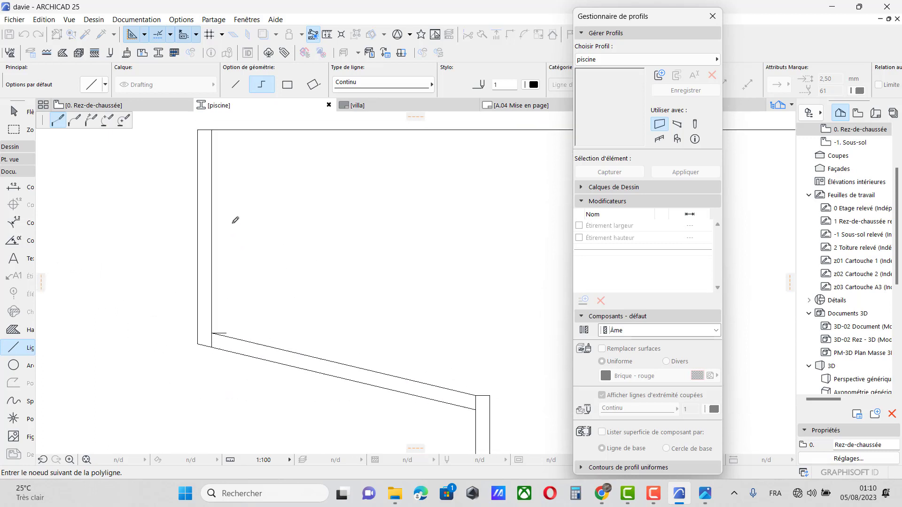
{"action": "scroll", "coordinate": [207, 125], "scroll_direction": "up", "scroll_amount": 2}
{"action": "left_click", "coordinate": [213, 120]}
{"action": "left_click", "coordinate": [211, 121]}
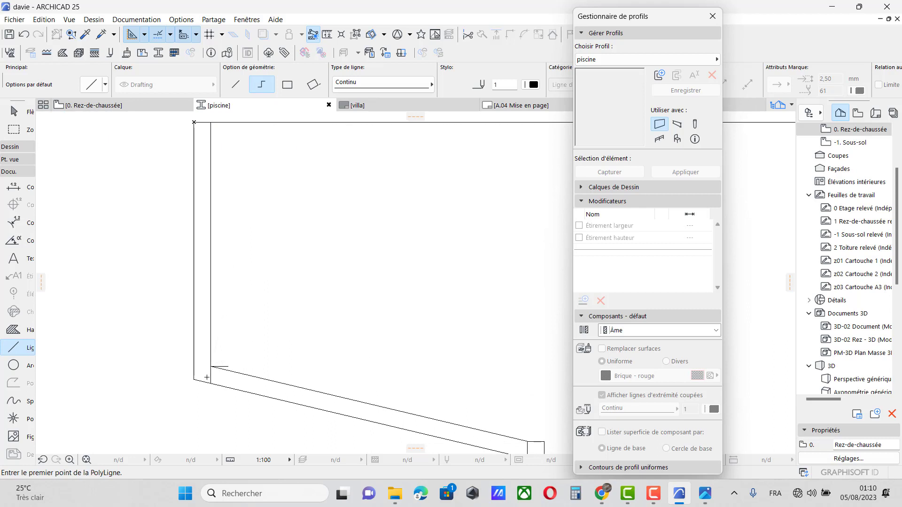
Delete the leftover construction lines around the foot of the shallow wall's inner face
{"action": "scroll", "coordinate": [211, 372], "scroll_direction": "up", "scroll_amount": 3}
{"action": "left_click", "coordinate": [214, 377], "text": "shift"}
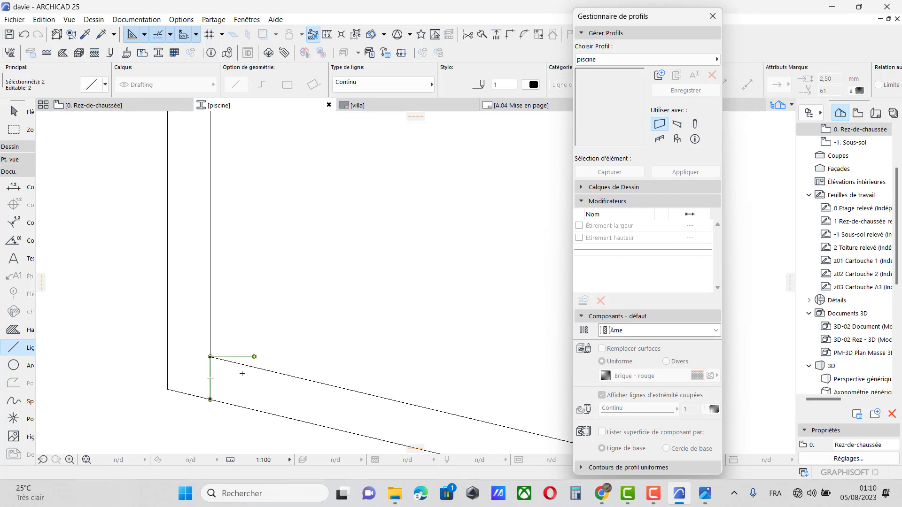
{"action": "key", "text": "Delete"}
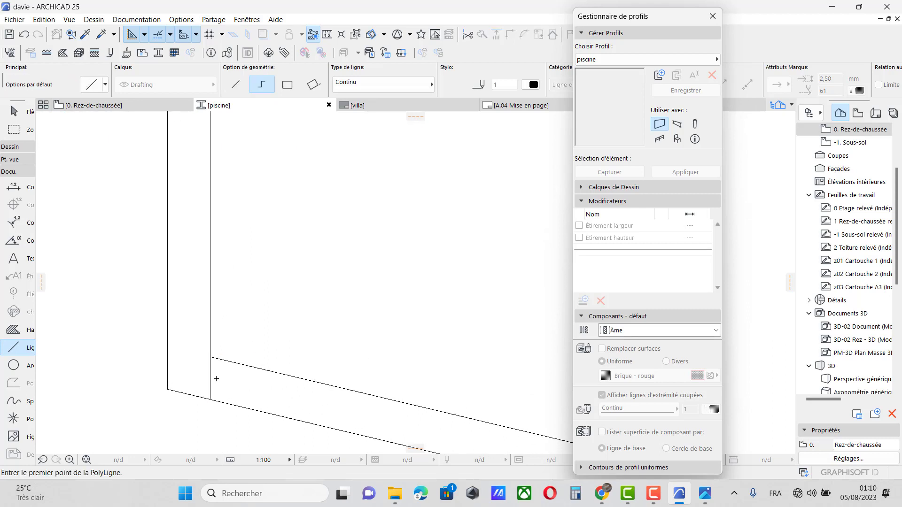
{"action": "left_click", "coordinate": [210, 375]}
{"action": "key", "text": "Delete"}
Remove the leftover line segments crossing the wall thickness at the step's top and foot and at the deep end's lower corner
{"action": "scroll", "coordinate": [182, 318], "scroll_direction": "down", "scroll_amount": 6}
{"action": "scroll", "coordinate": [303, 358], "scroll_direction": "up", "scroll_amount": 2}
{"action": "scroll", "coordinate": [303, 350], "scroll_direction": "up", "scroll_amount": 3}
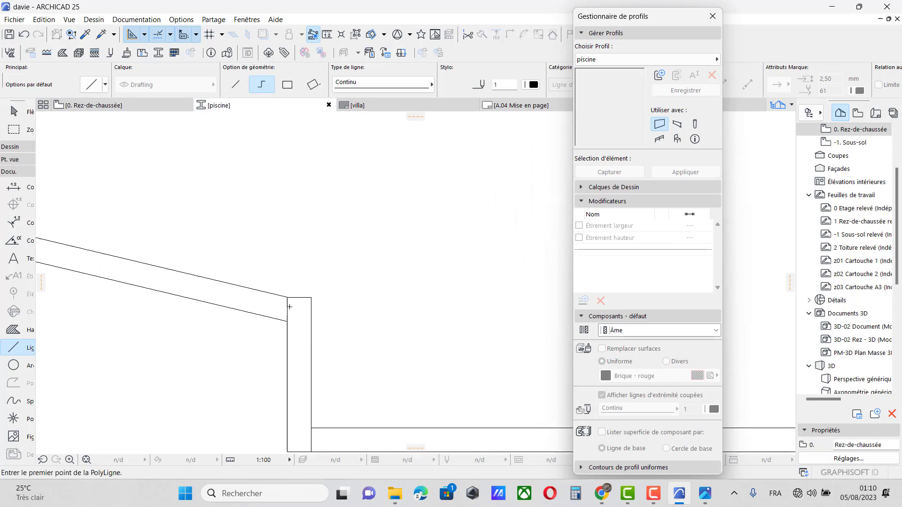
{"action": "left_click", "coordinate": [288, 305]}
{"action": "key", "text": "Escape"}
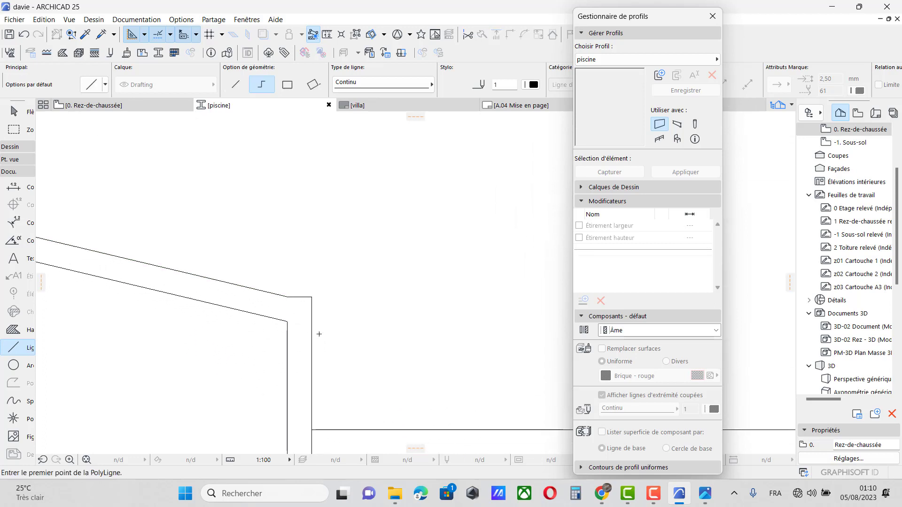
{"action": "scroll", "coordinate": [283, 274], "scroll_direction": "down", "scroll_amount": 4}
{"action": "scroll", "coordinate": [296, 347], "scroll_direction": "up", "scroll_amount": 4}
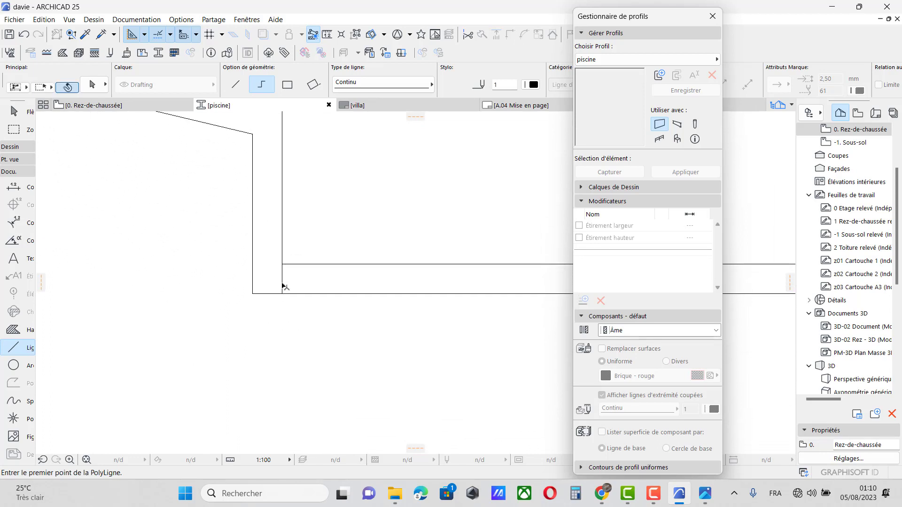
{"action": "left_click", "coordinate": [282, 283], "text": "shift"}
{"action": "key", "text": "Escape"}
{"action": "scroll", "coordinate": [258, 283], "scroll_direction": "down", "scroll_amount": 2}
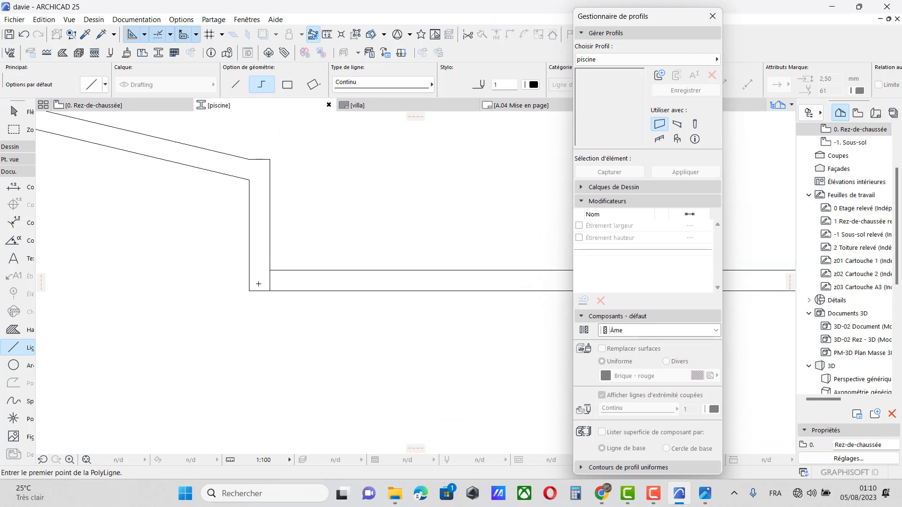
{"action": "left_click", "coordinate": [270, 285], "text": "shift"}
{"action": "key", "text": "Escape"}
{"action": "scroll", "coordinate": [329, 287], "scroll_direction": "down", "scroll_amount": 3}
{"action": "scroll", "coordinate": [423, 290], "scroll_direction": "up", "scroll_amount": 2}
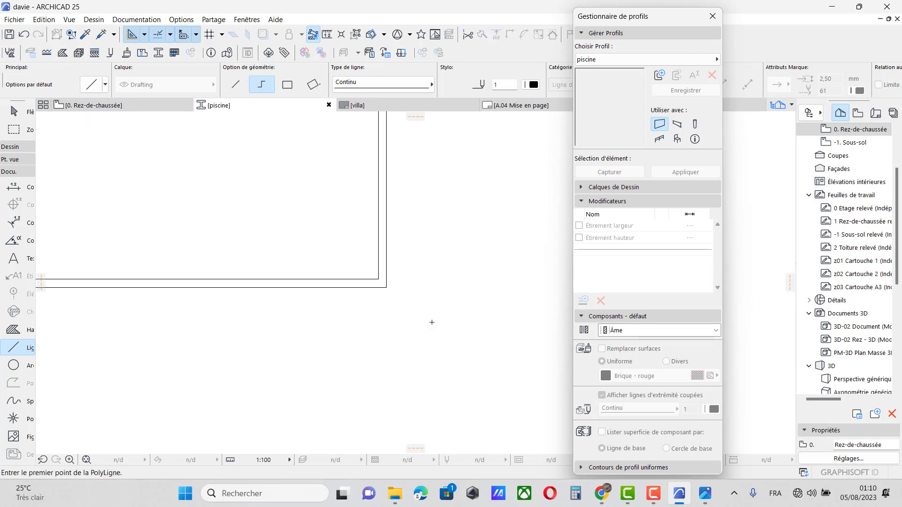
Draw an 8 m horizontal line across the whole pool section just below its top edge, starting from the profile origin's corner
{"action": "scroll", "coordinate": [432, 322], "scroll_direction": "down", "scroll_amount": 3}
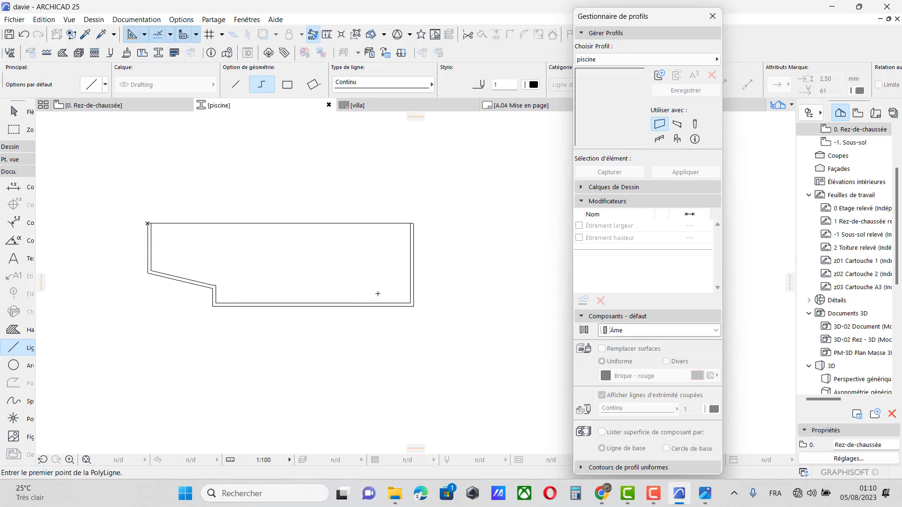
{"action": "scroll", "coordinate": [155, 241], "scroll_direction": "up", "scroll_amount": 2}
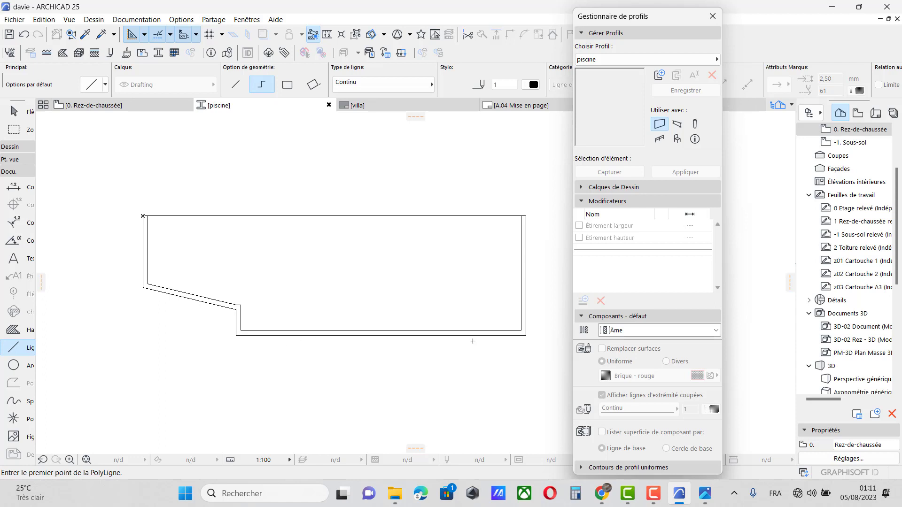
{"action": "scroll", "coordinate": [150, 214], "scroll_direction": "up", "scroll_amount": 3}
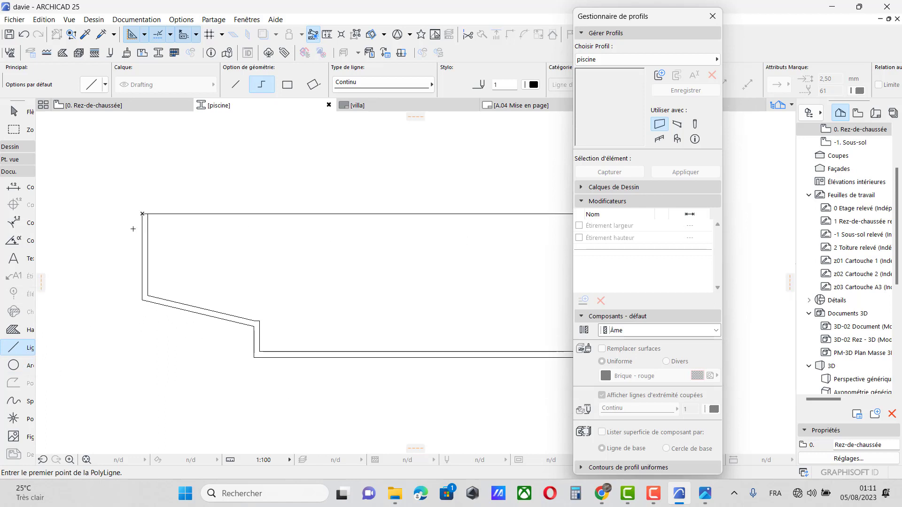
{"action": "scroll", "coordinate": [142, 207], "scroll_direction": "up", "scroll_amount": 5}
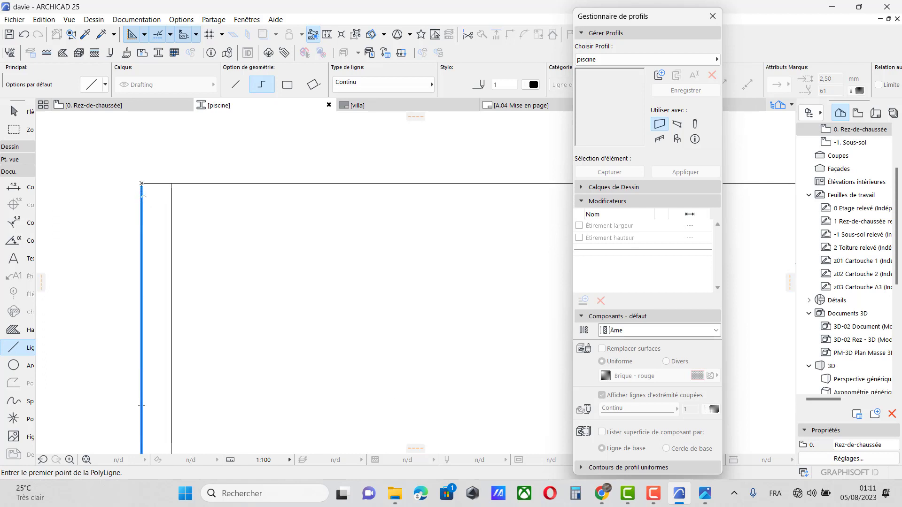
{"action": "left_click", "coordinate": [141, 183]}
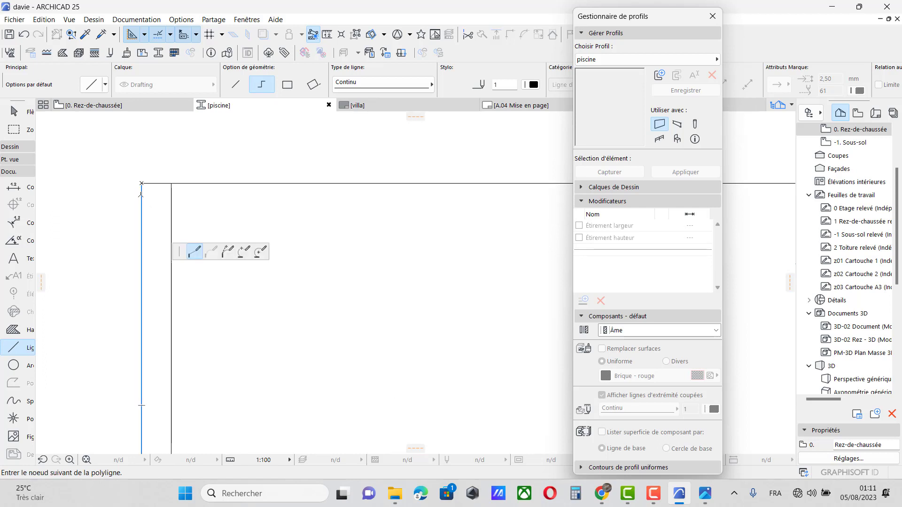
{"action": "scroll", "coordinate": [160, 197], "scroll_direction": "down", "scroll_amount": 5}
{"action": "scroll", "coordinate": [340, 214], "scroll_direction": "up", "scroll_amount": 10}
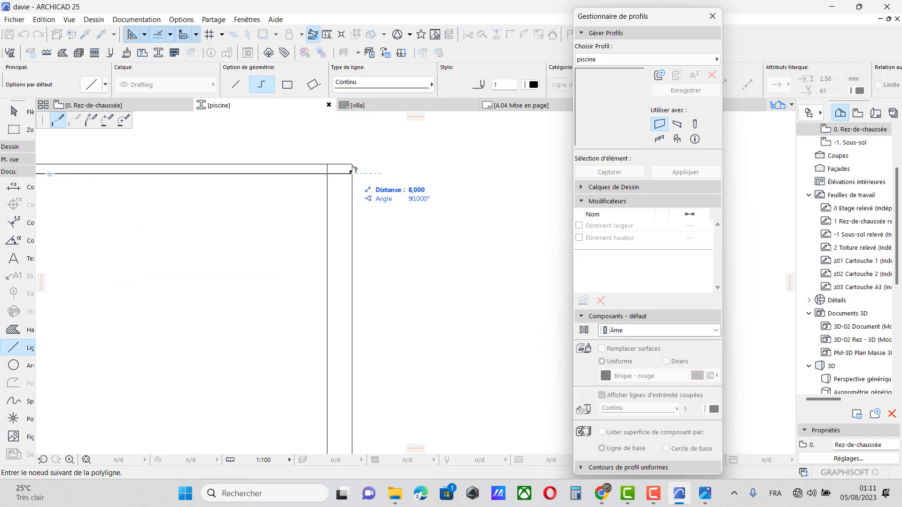
{"action": "double_click", "coordinate": [351, 177]}
{"action": "scroll", "coordinate": [396, 182], "scroll_direction": "down", "scroll_amount": 2}
{"action": "scroll", "coordinate": [396, 182], "scroll_direction": "down", "scroll_amount": 3}
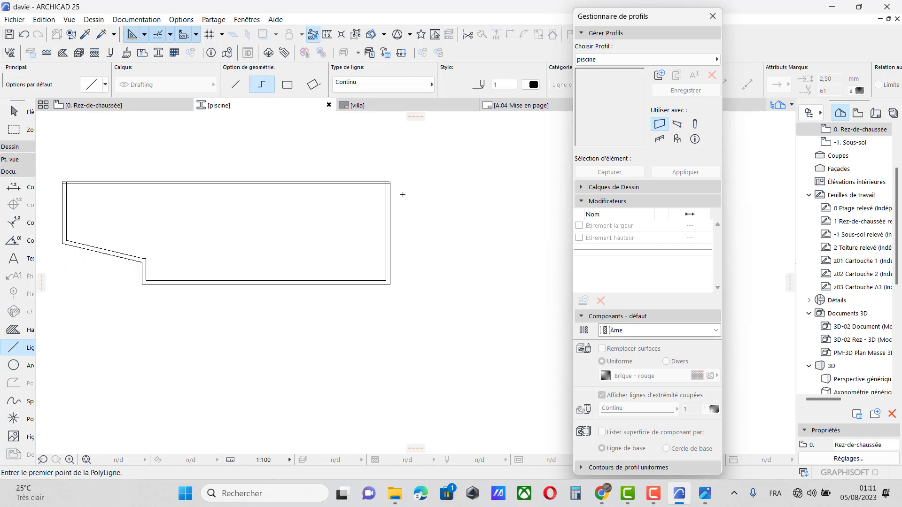
Shorten the horizontal line below the pool's top edge at both ends so it spans only between the walls' inner faces
{"action": "scroll", "coordinate": [395, 181], "scroll_direction": "up", "scroll_amount": 5}
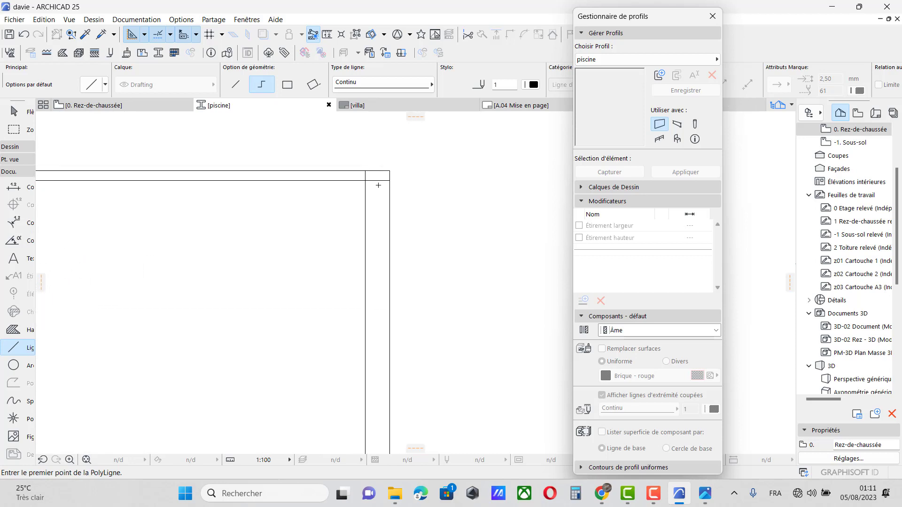
{"action": "left_click", "coordinate": [391, 180], "text": "shift"}
{"action": "left_click", "coordinate": [390, 180]}
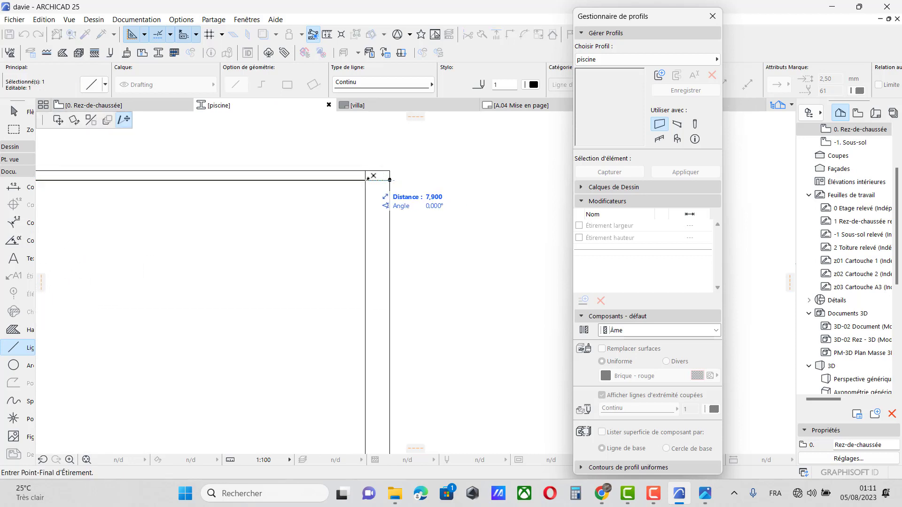
{"action": "left_click", "coordinate": [392, 178]}
{"action": "scroll", "coordinate": [420, 194], "scroll_direction": "down", "scroll_amount": 4}
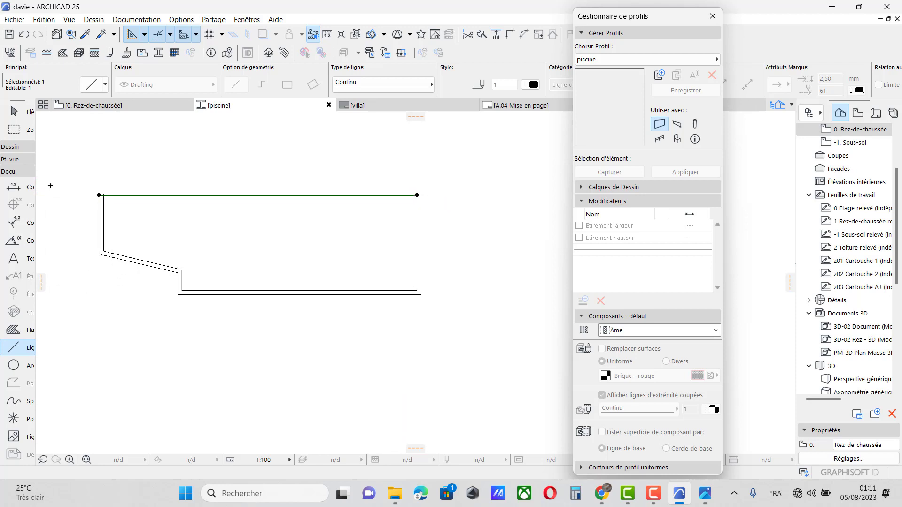
{"action": "scroll", "coordinate": [85, 195], "scroll_direction": "up", "scroll_amount": 5}
{"action": "left_click", "coordinate": [125, 199]}
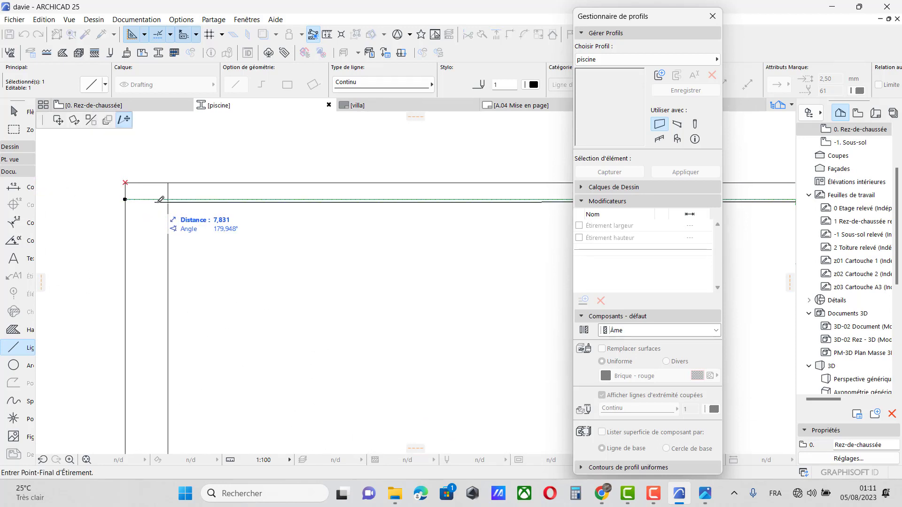
{"action": "left_click", "coordinate": [168, 199]}
{"action": "scroll", "coordinate": [169, 190], "scroll_direction": "down", "scroll_amount": 2}
{"action": "scroll", "coordinate": [169, 190], "scroll_direction": "down", "scroll_amount": 3}
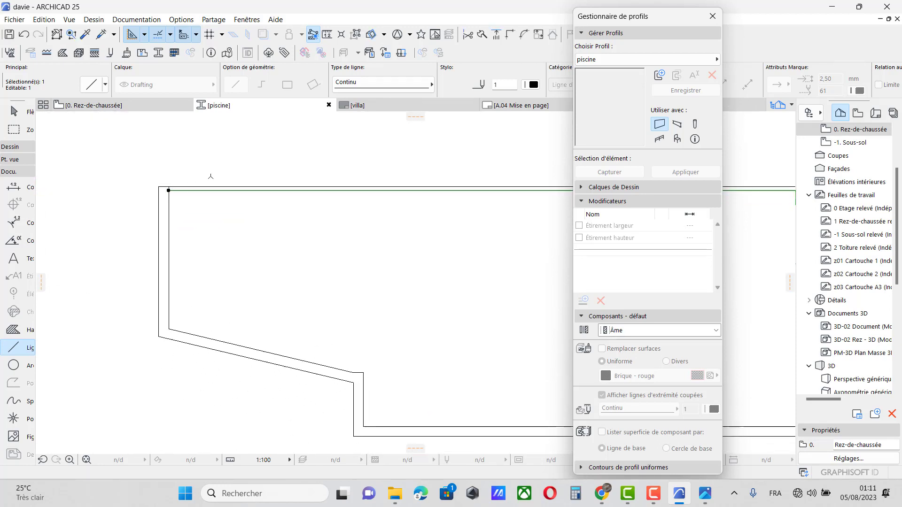
{"action": "key", "text": "Escape"}
Try to fill the pool section with a hatch picked from its outer bottom edge, and undo it
{"action": "scroll", "coordinate": [135, 254], "scroll_direction": "down", "scroll_amount": 2}
{"action": "left_click", "coordinate": [14, 329]}
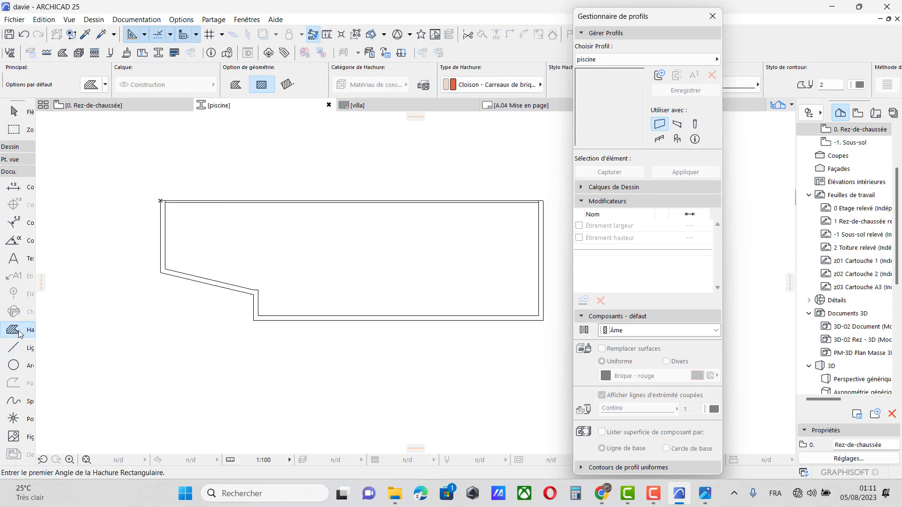
{"action": "left_click", "coordinate": [398, 320]}
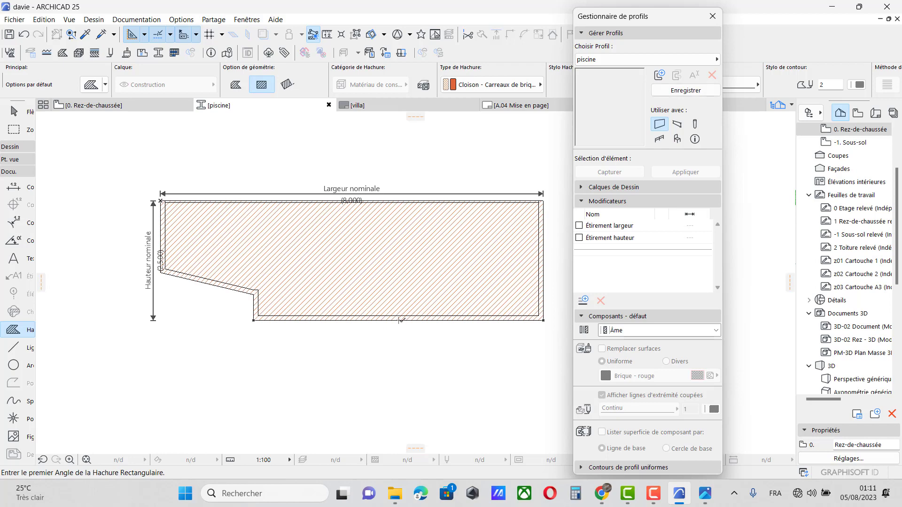
{"action": "key", "text": "ctrl+z"}
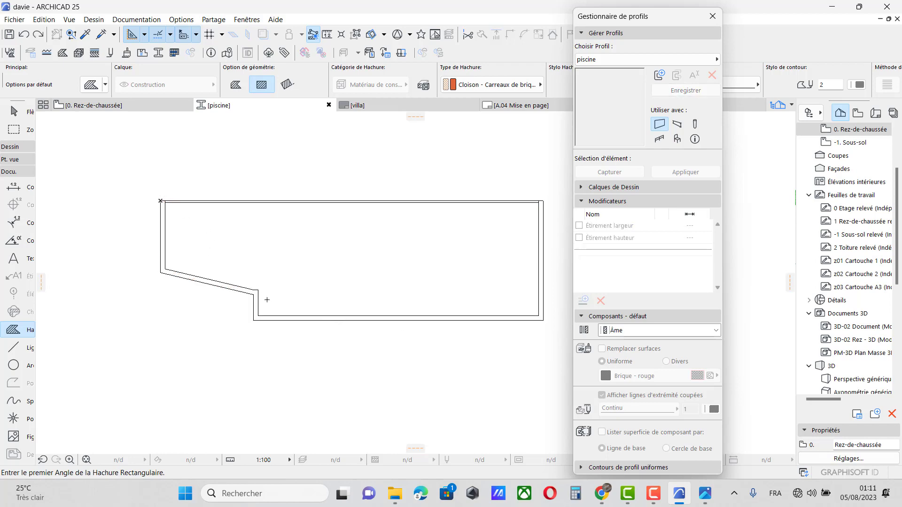
Fill the pool's wall and floor band with one hatch and the enclosed water area with a separate one
{"action": "scroll", "coordinate": [232, 285], "scroll_direction": "up", "scroll_amount": 1}
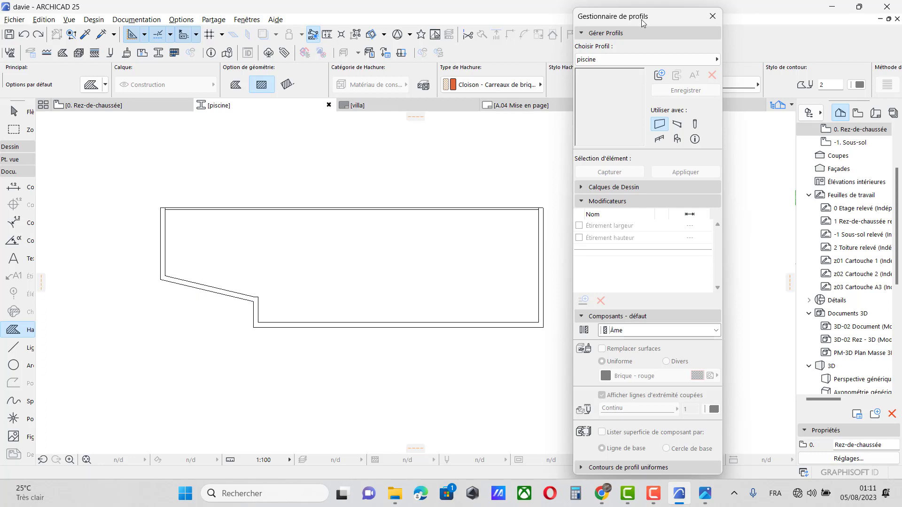
{"action": "scroll", "coordinate": [308, 267], "scroll_direction": "up", "scroll_amount": 2}
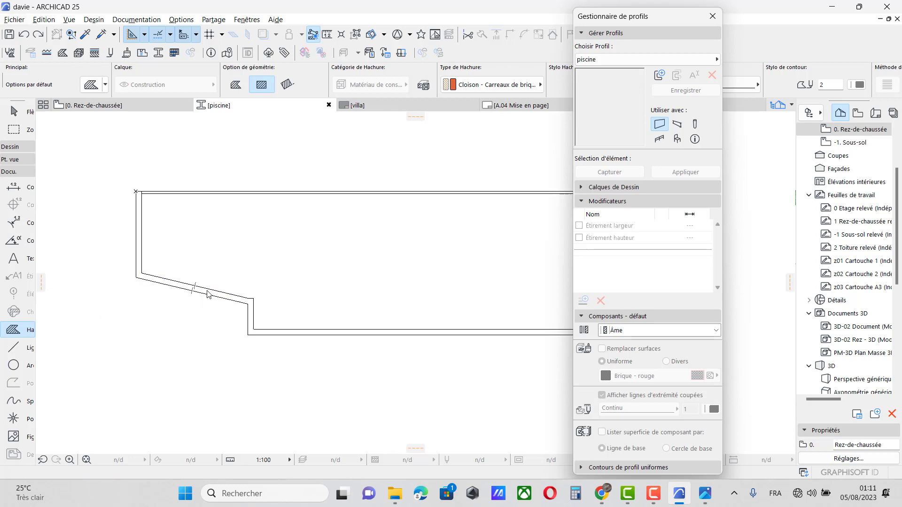
{"action": "scroll", "coordinate": [216, 299], "scroll_direction": "up", "scroll_amount": 3}
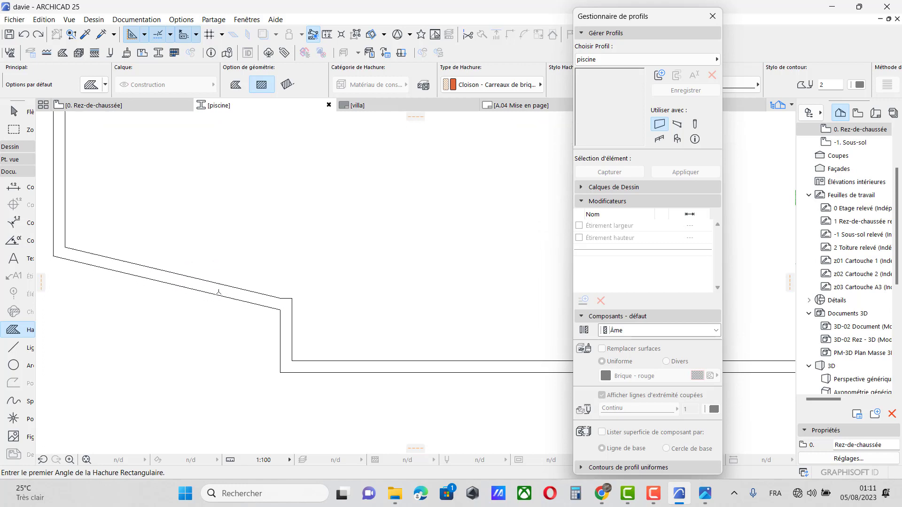
{"action": "scroll", "coordinate": [223, 288], "scroll_direction": "down", "scroll_amount": 5}
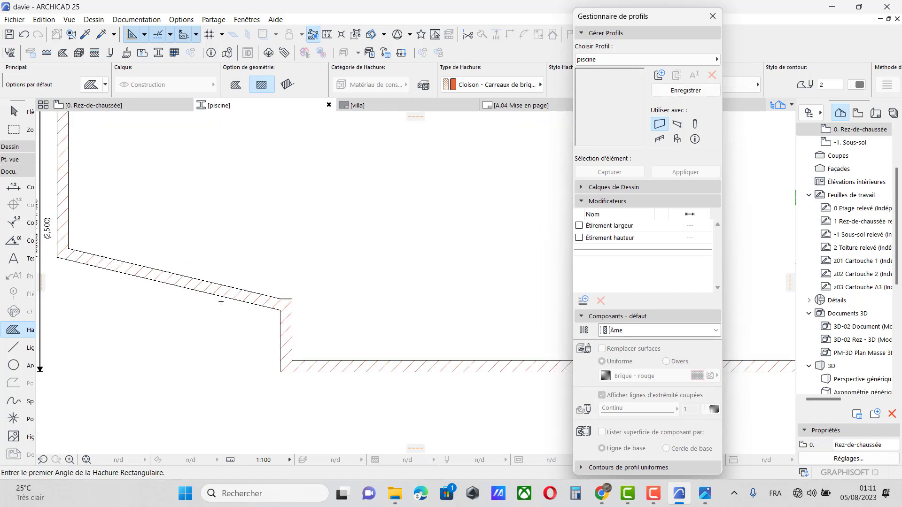
{"action": "scroll", "coordinate": [461, 225], "scroll_direction": "up", "scroll_amount": 5}
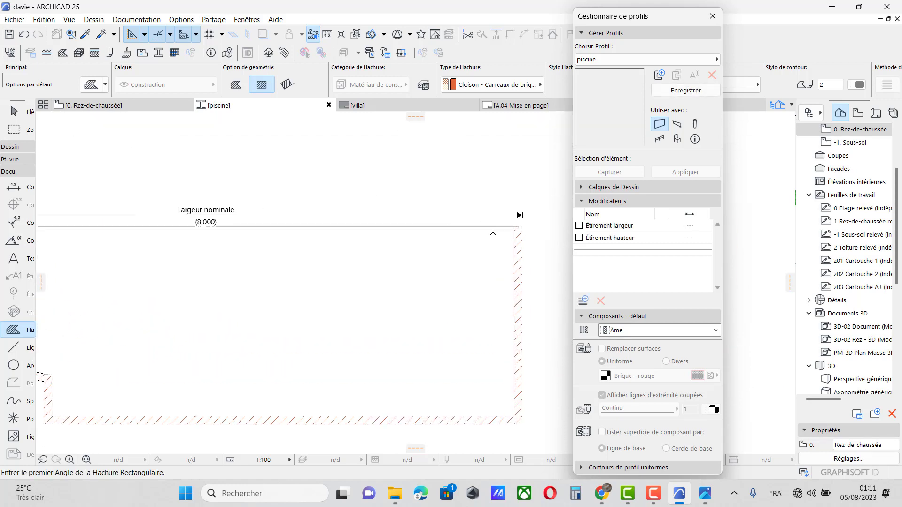
{"action": "scroll", "coordinate": [540, 226], "scroll_direction": "down", "scroll_amount": 5}
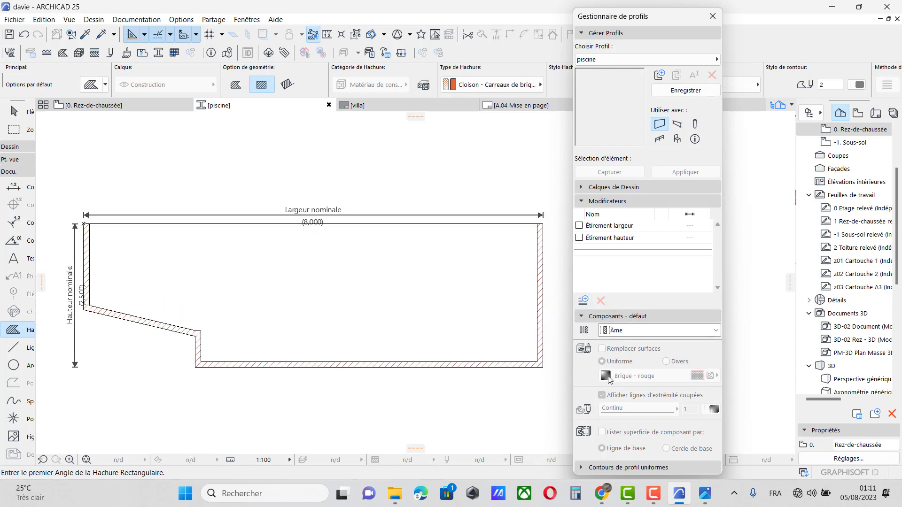
{"action": "left_click", "coordinate": [393, 304]}
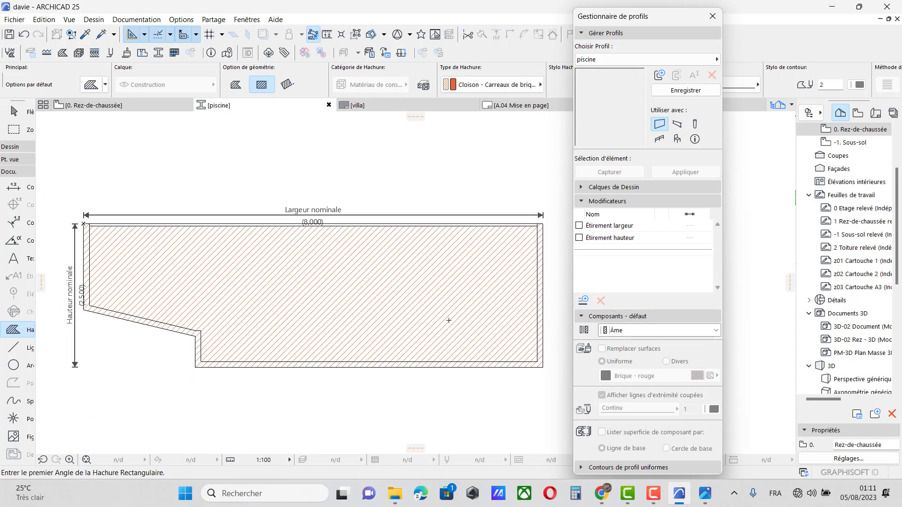
Override the surfaces of the wall and floor hatch uniformly with Peinture - Bleu pâle
{"action": "left_click", "coordinate": [14, 111]}
{"action": "scroll", "coordinate": [150, 324], "scroll_direction": "up", "scroll_amount": 5}
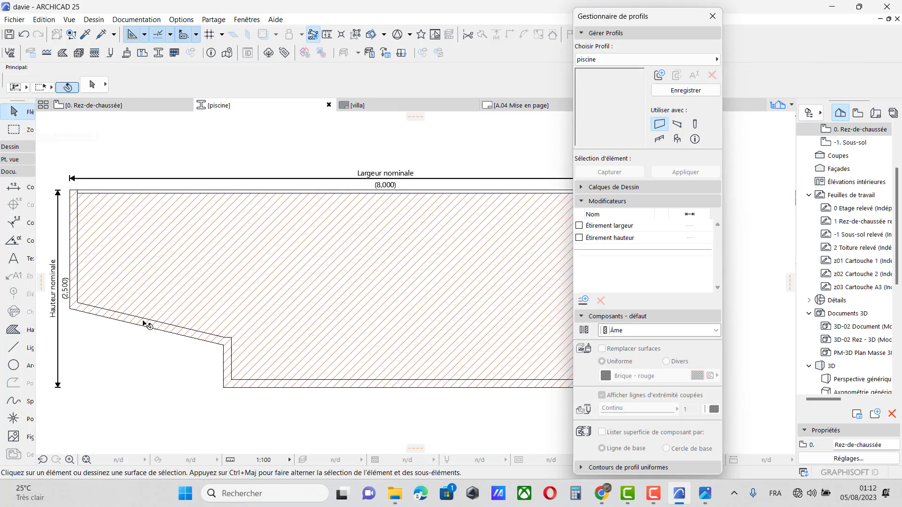
{"action": "left_click", "coordinate": [149, 326]}
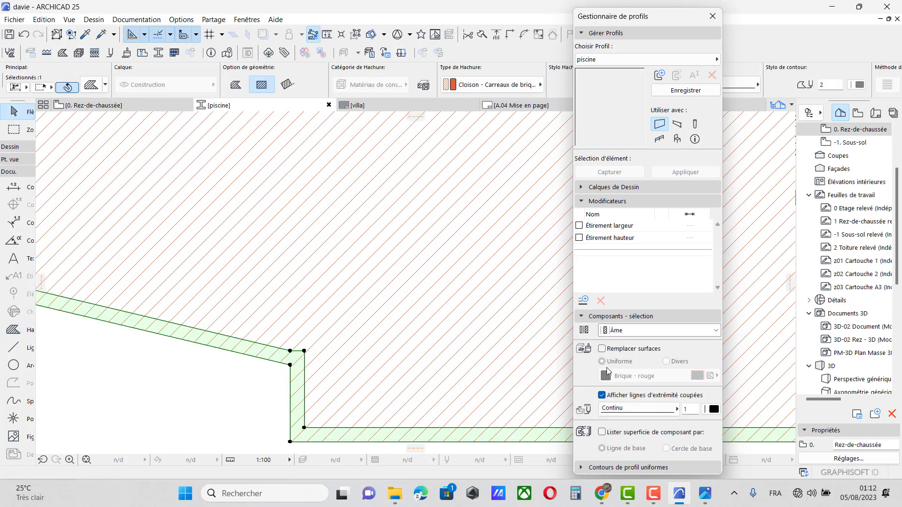
{"action": "left_click", "coordinate": [601, 349]}
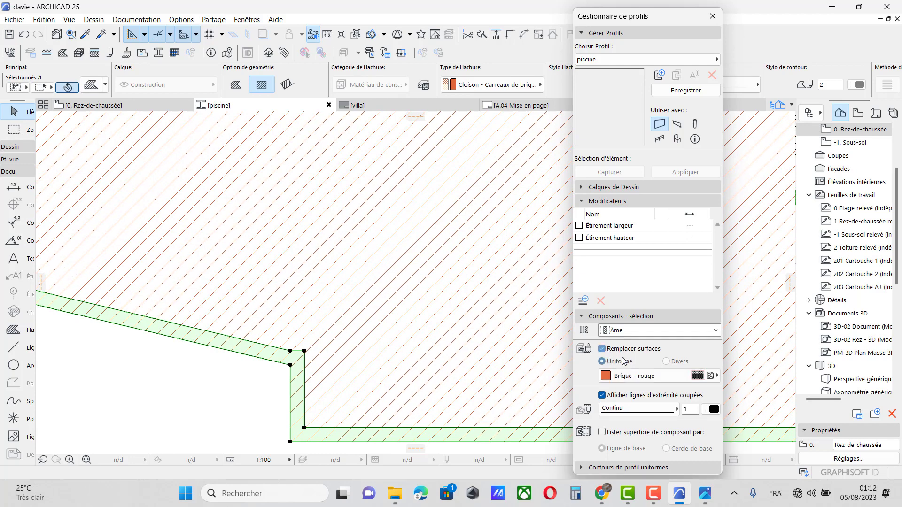
{"action": "left_click", "coordinate": [621, 376]}
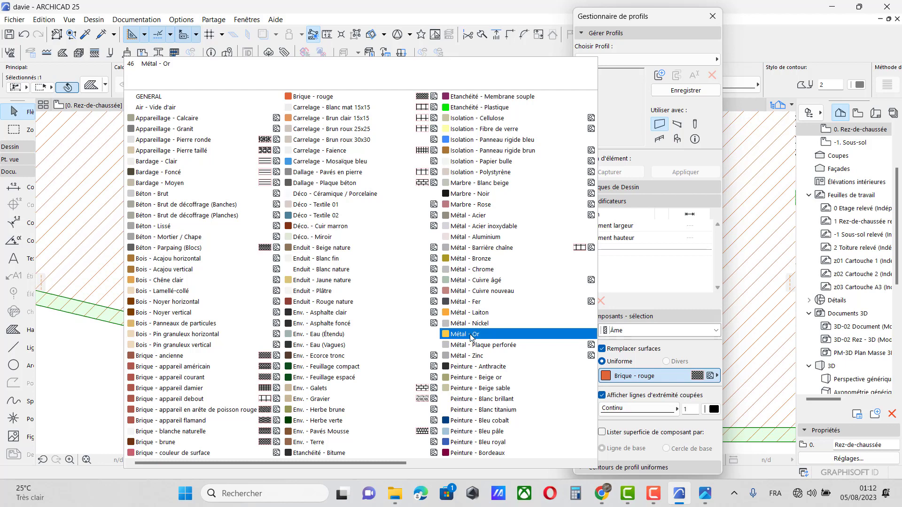
{"action": "left_click", "coordinate": [507, 431]}
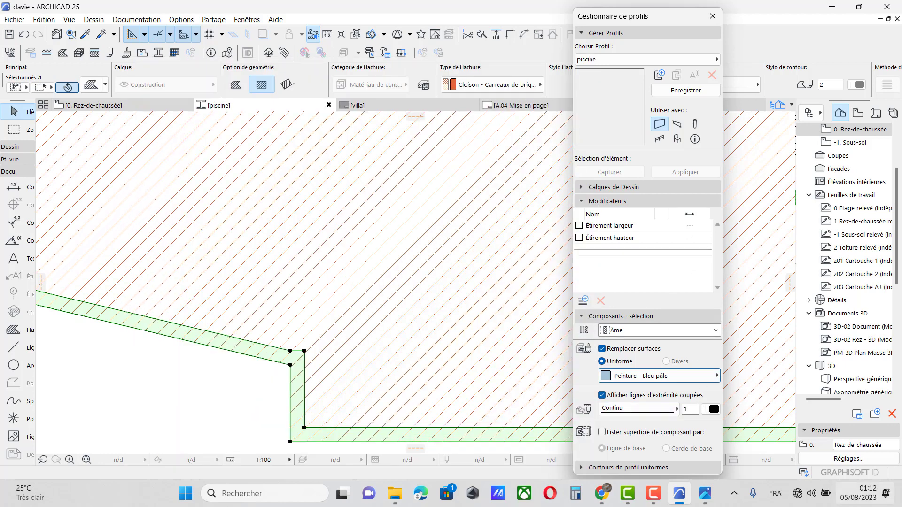
Override the surfaces of the inner water area's hatch uniformly with Rénovation - A démolir
{"action": "left_click", "coordinate": [471, 252]}
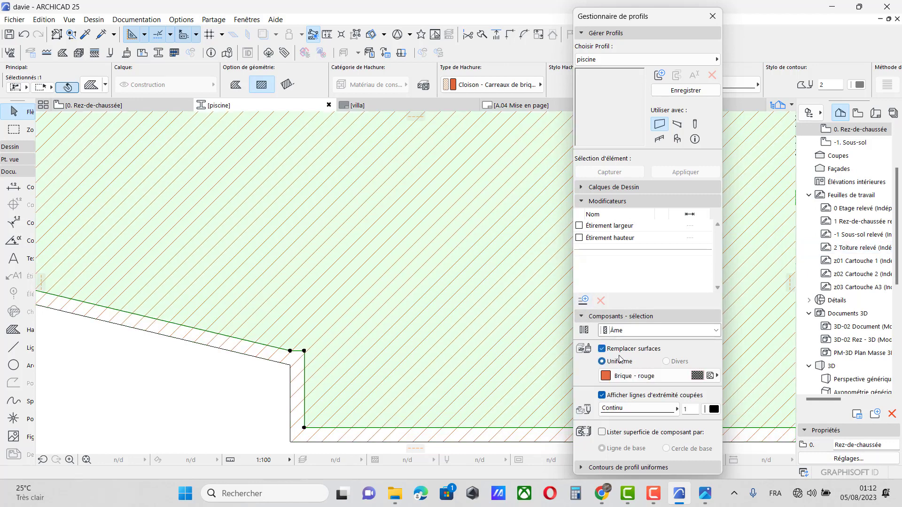
{"action": "left_click", "coordinate": [639, 381]}
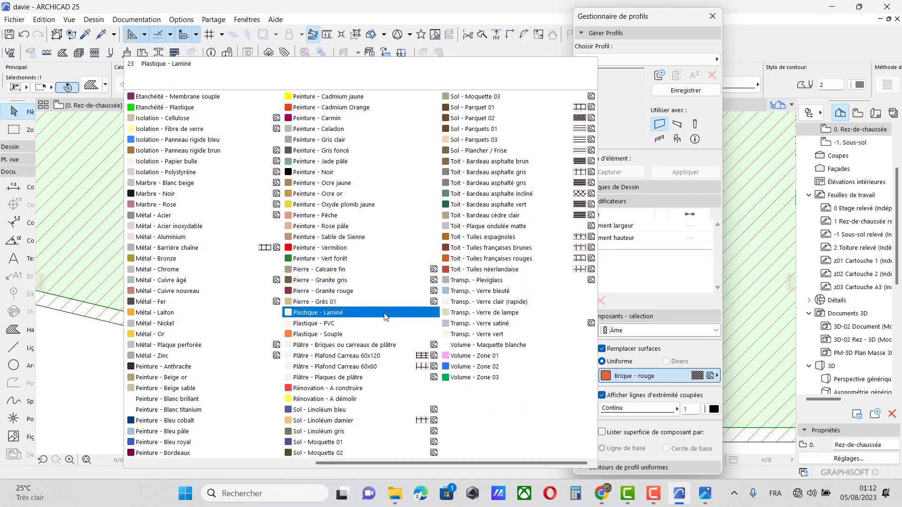
{"action": "left_click", "coordinate": [322, 400]}
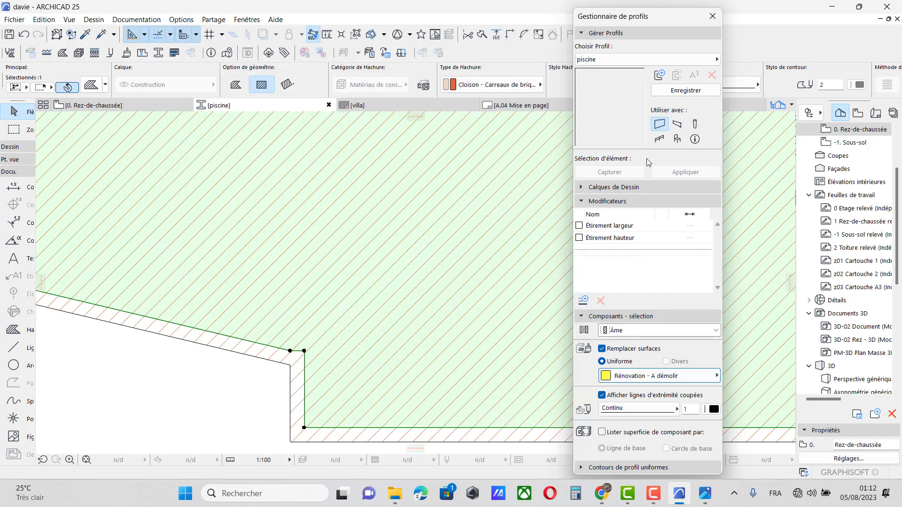
Save the finished pool section in the piscine profile
{"action": "scroll", "coordinate": [62, 352], "scroll_direction": "down", "scroll_amount": 5}
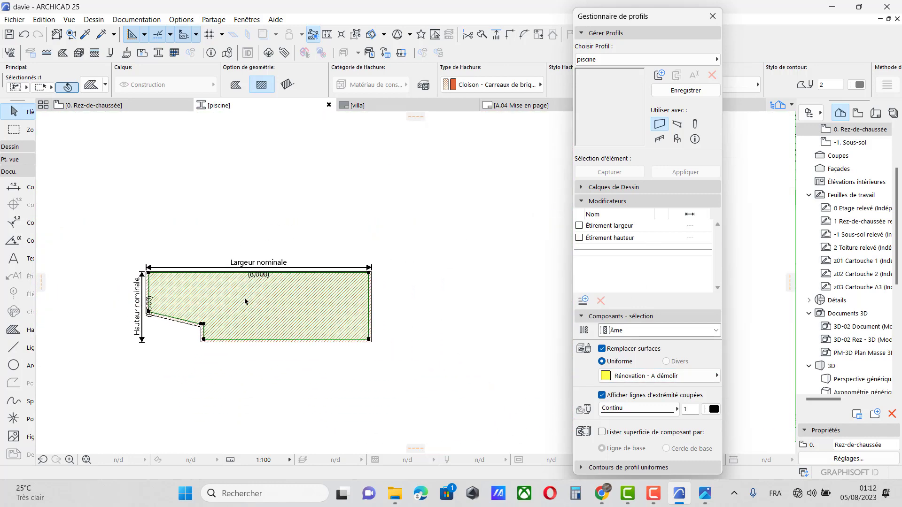
{"action": "scroll", "coordinate": [371, 290], "scroll_direction": "up", "scroll_amount": 2}
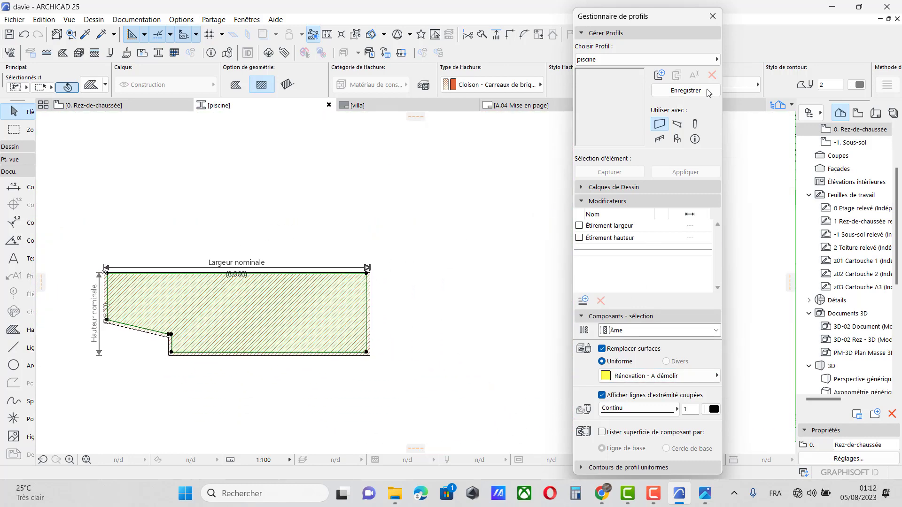
{"action": "left_click", "coordinate": [691, 91]}
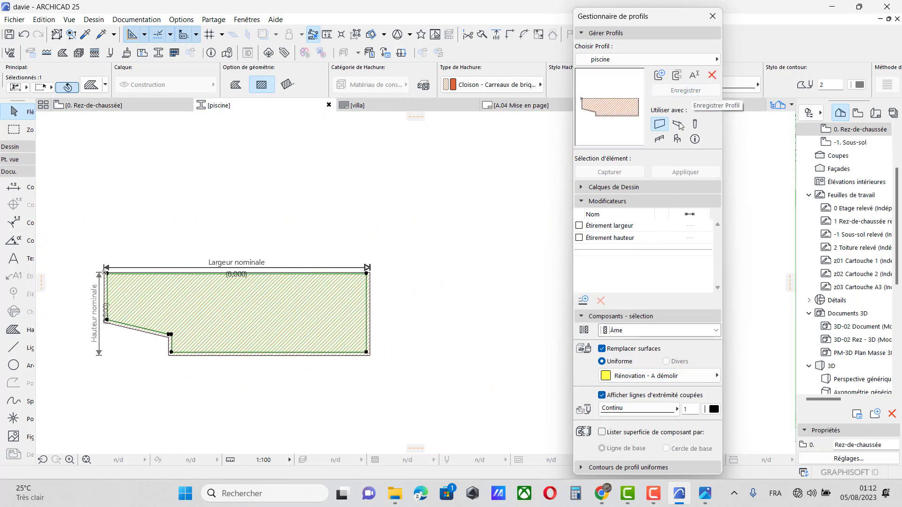
Close the profile manager and set the Wall tool defaults to a complex profile using "piscine"
{"action": "left_click", "coordinate": [713, 17]}
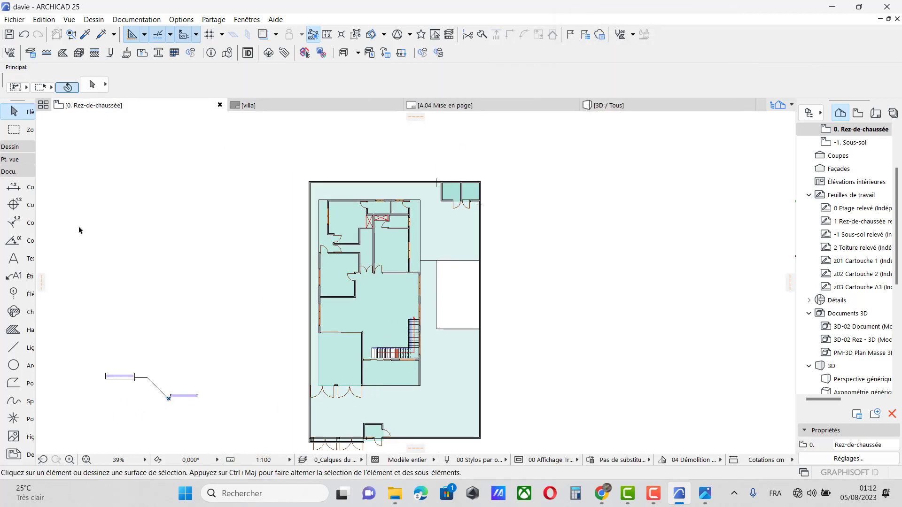
{"action": "left_click", "coordinate": [19, 147]}
{"action": "left_click", "coordinate": [14, 163]}
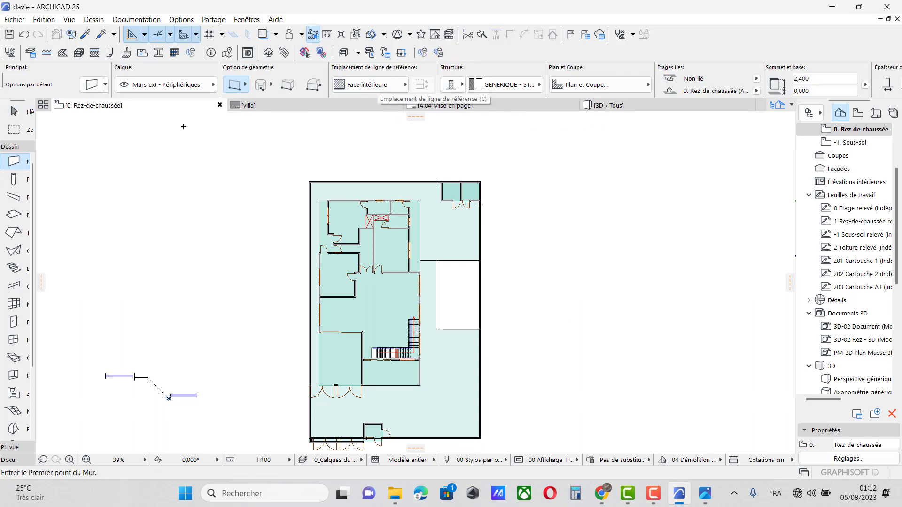
{"action": "double_click", "coordinate": [14, 163]}
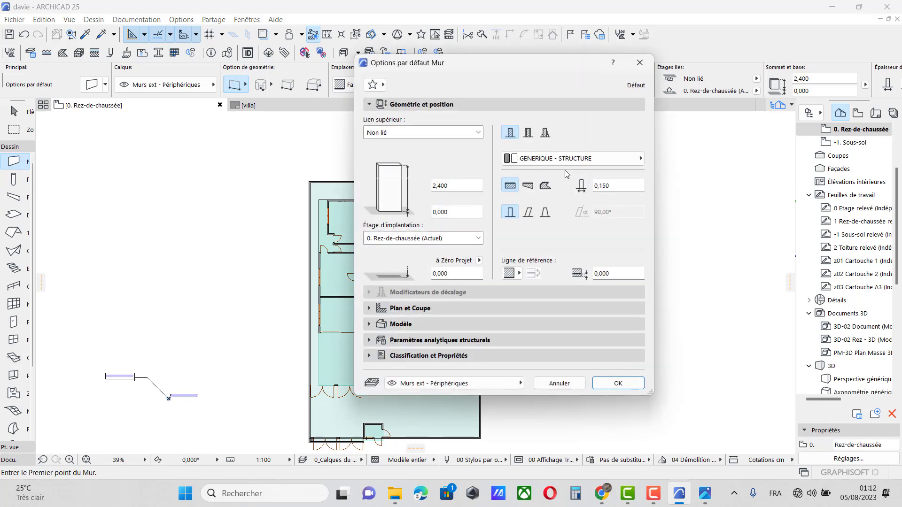
{"action": "left_click", "coordinate": [545, 134]}
{"action": "left_click", "coordinate": [589, 159]}
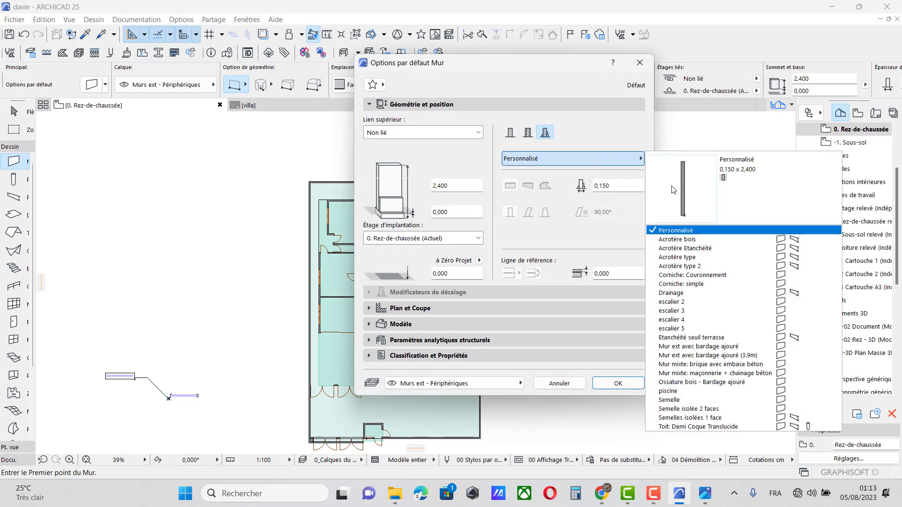
{"action": "left_click", "coordinate": [692, 391]}
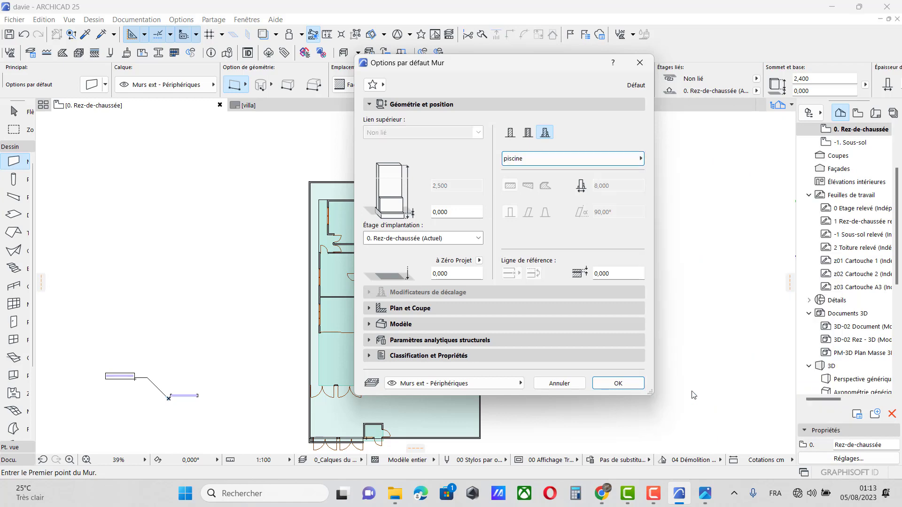
{"action": "left_click", "coordinate": [619, 383]}
Draw a piscine-profile wall along the lower edge of the pool opening, from its left corner to the boundary wall
{"action": "scroll", "coordinate": [426, 319], "scroll_direction": "up", "scroll_amount": 3}
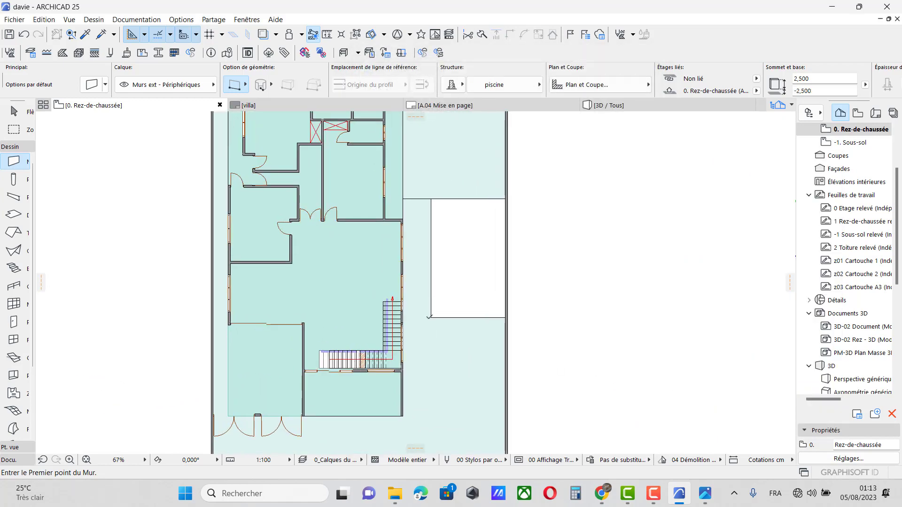
{"action": "left_click", "coordinate": [430, 318]}
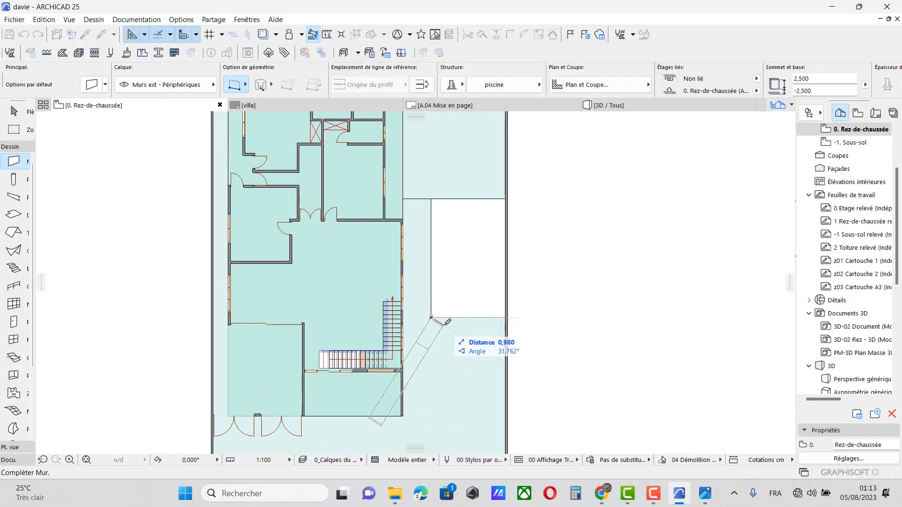
{"action": "left_click", "coordinate": [507, 317]}
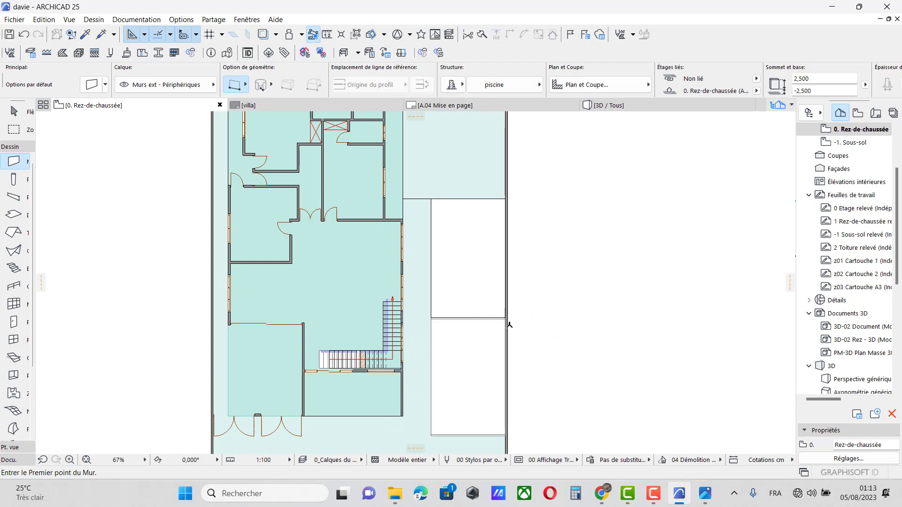
Move the pool wall up so its reference line lies on the opening's upper edge and its profile fills the opening
{"action": "left_click", "coordinate": [15, 112]}
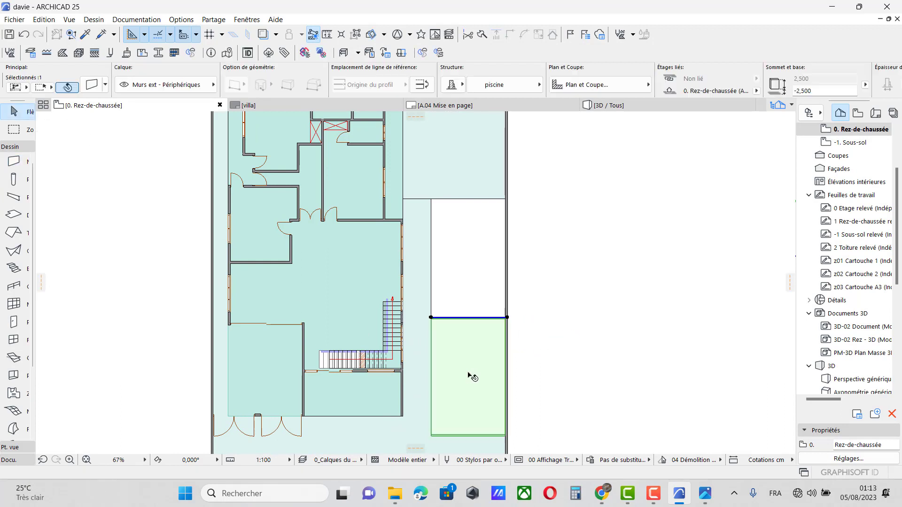
{"action": "left_click", "coordinate": [508, 317]}
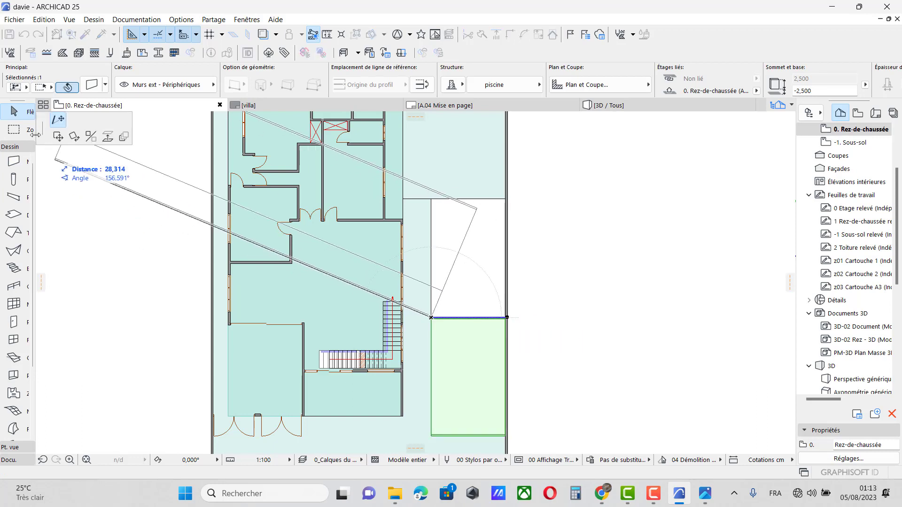
{"action": "left_click", "coordinate": [505, 200]}
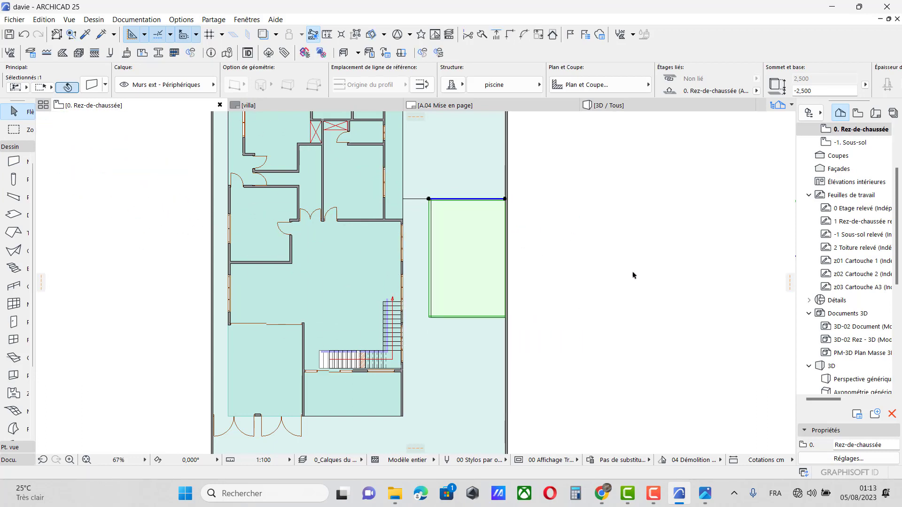
{"action": "left_click", "coordinate": [642, 311]}
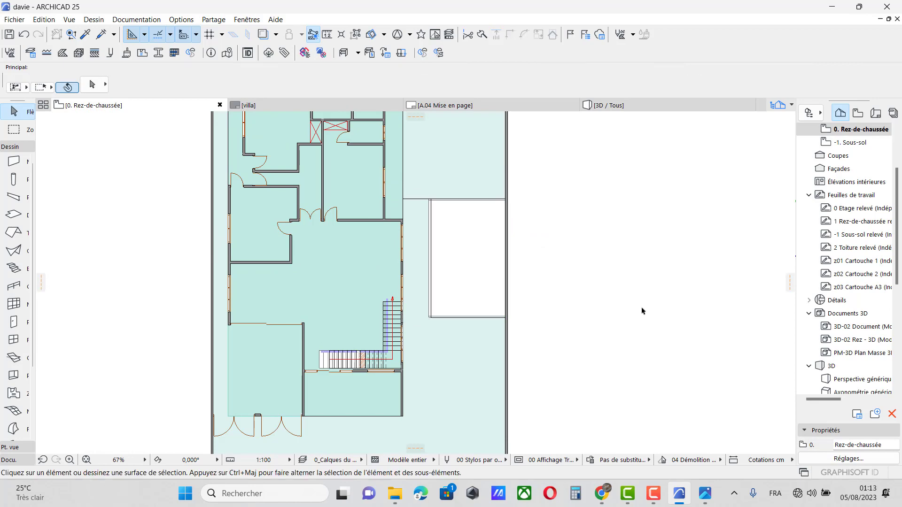
In the 3D view, lower the pool wall vertically to a base level of about -2.765 m, closer to the surrounding slab
{"action": "left_click", "coordinate": [610, 107]}
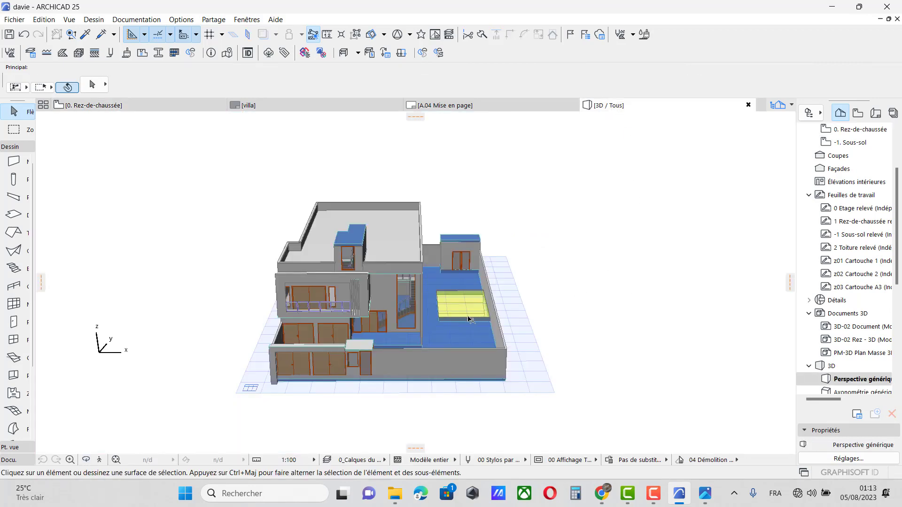
{"action": "scroll", "coordinate": [471, 320], "scroll_direction": "up", "scroll_amount": 6}
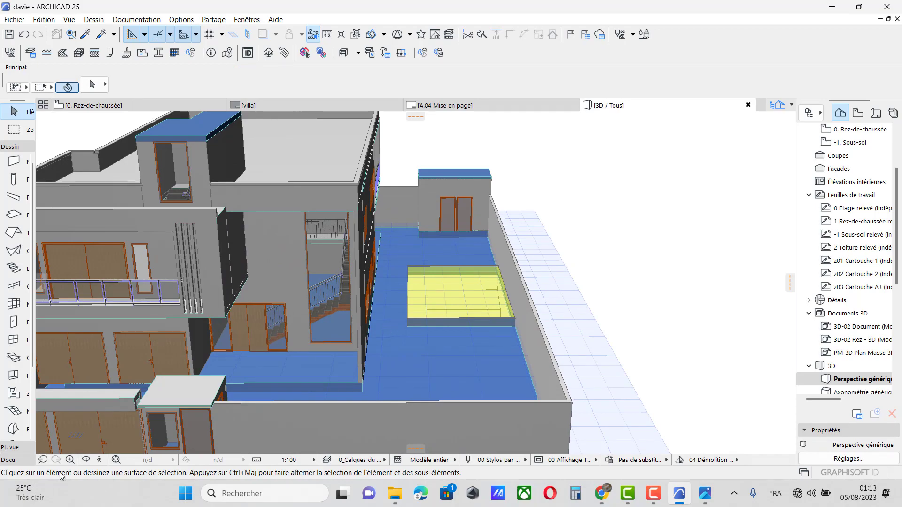
{"action": "left_click", "coordinate": [86, 460]}
{"action": "left_click_drag", "start_coordinate": [424, 344], "coordinate": [462, 356]}
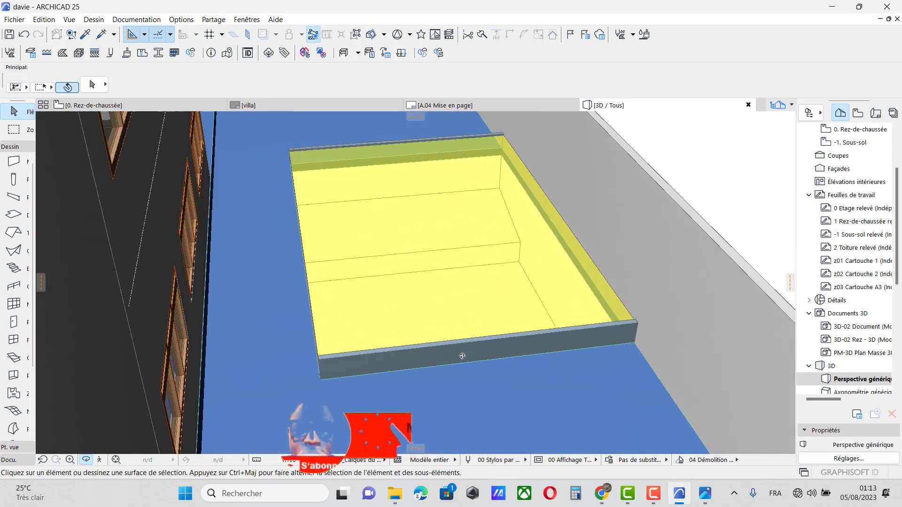
{"action": "left_click_drag", "start_coordinate": [312, 276], "coordinate": [413, 282]}
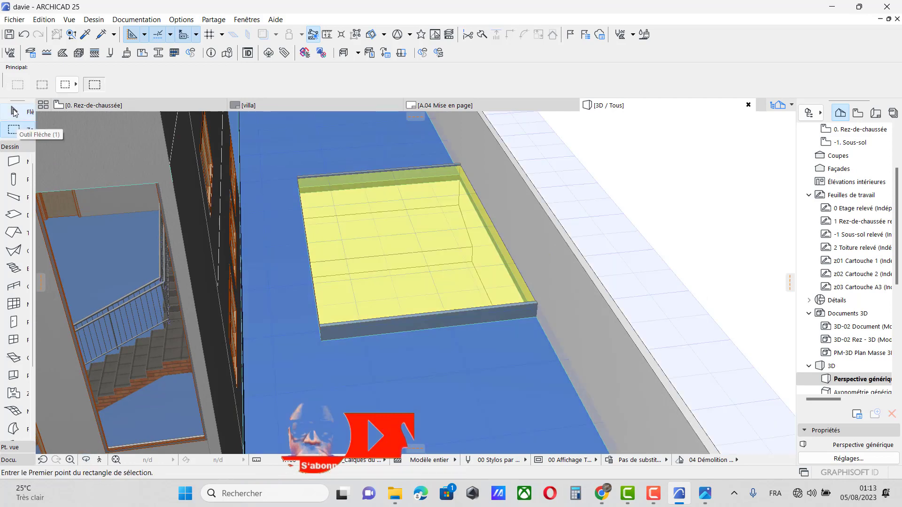
{"action": "left_click_drag", "start_coordinate": [400, 224], "coordinate": [350, 317]}
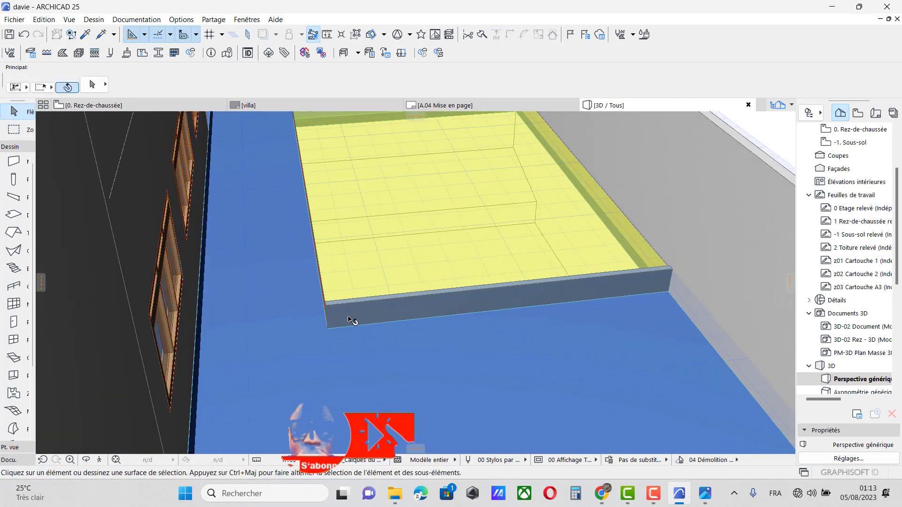
{"action": "left_click", "coordinate": [335, 321]}
{"action": "left_click", "coordinate": [327, 306]}
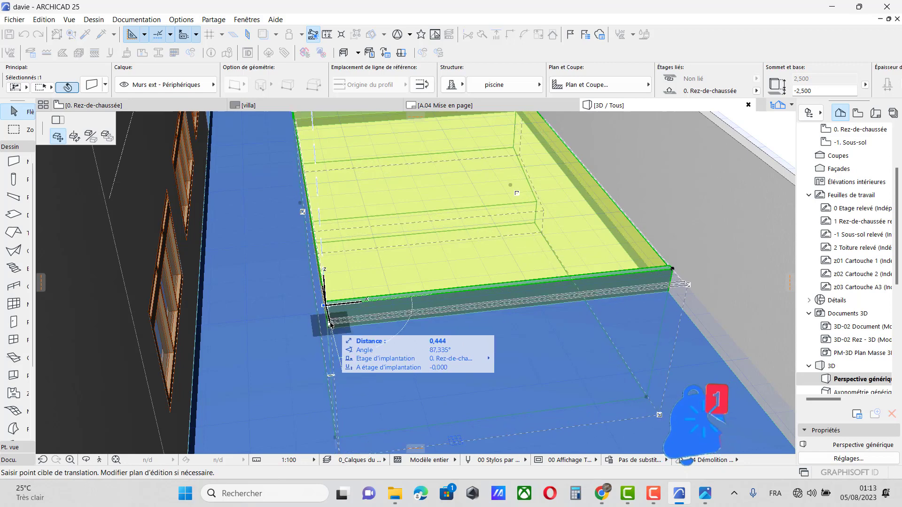
{"action": "left_click", "coordinate": [327, 319]}
{"action": "scroll", "coordinate": [379, 263], "scroll_direction": "down", "scroll_amount": 2}
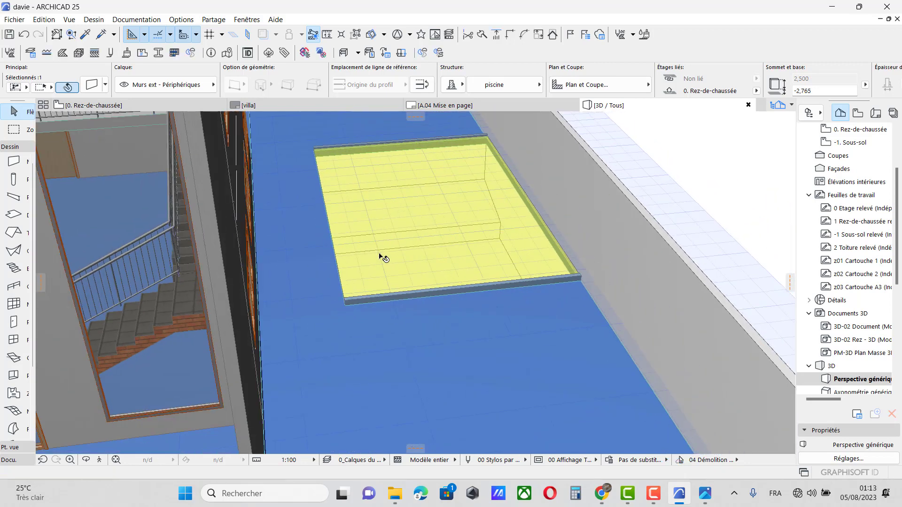
{"action": "scroll", "coordinate": [379, 258], "scroll_direction": "down", "scroll_amount": 2}
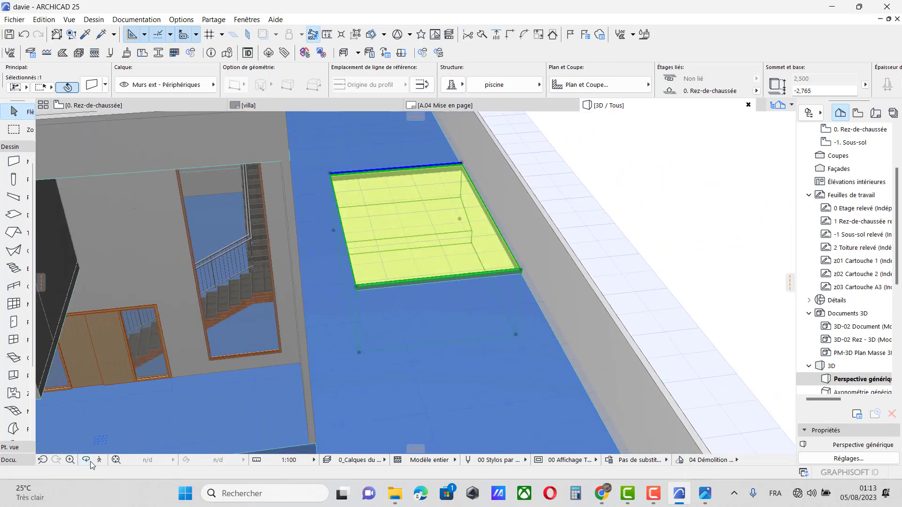
Compare the pool with the reference render in Photos and examine its rim and basin from several sides in 3D
{"action": "left_click", "coordinate": [704, 494]}
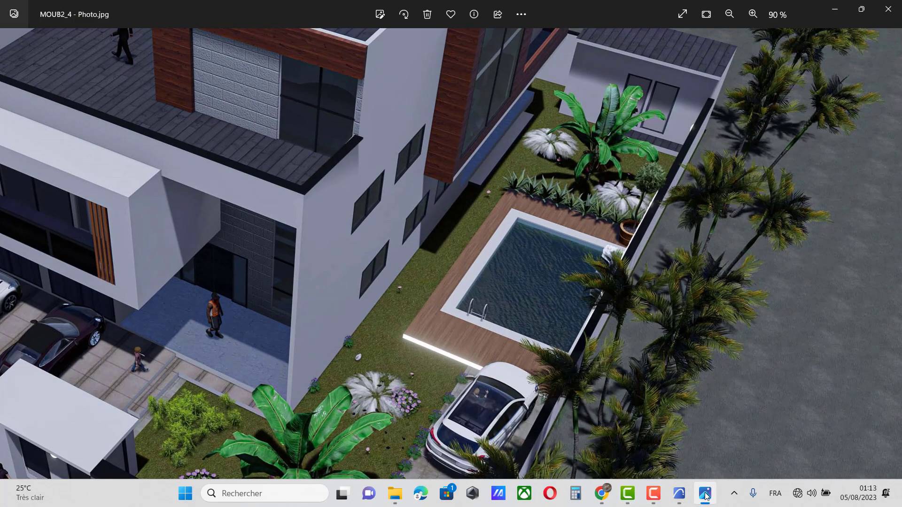
{"action": "left_click", "coordinate": [705, 494]}
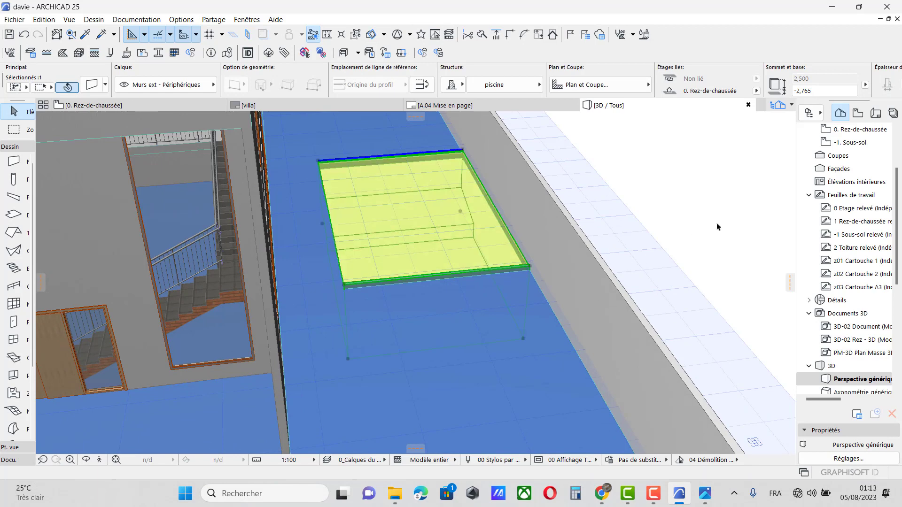
{"action": "key", "text": "Escape"}
{"action": "left_click", "coordinate": [86, 461]}
{"action": "left_click_drag", "start_coordinate": [395, 353], "coordinate": [435, 254]}
{"action": "scroll", "coordinate": [435, 254], "scroll_direction": "up", "scroll_amount": 3}
{"action": "left_click_drag", "start_coordinate": [416, 294], "coordinate": [317, 307]}
{"action": "scroll", "coordinate": [315, 306], "scroll_direction": "down", "scroll_amount": 3}
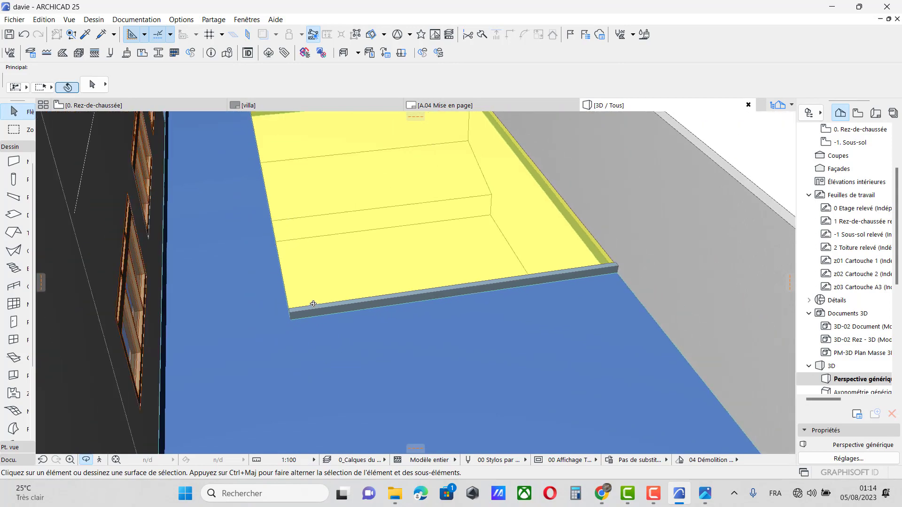
{"action": "middle_click_drag", "start_coordinate": [382, 310], "coordinate": [0, 262], "text": "shift"}
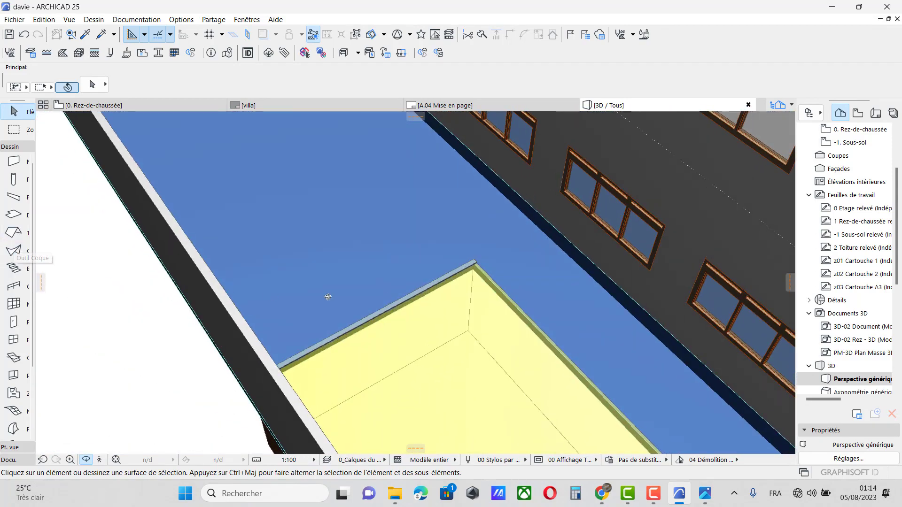
{"action": "middle_click_drag", "start_coordinate": [328, 297], "coordinate": [142, 134], "text": "shift"}
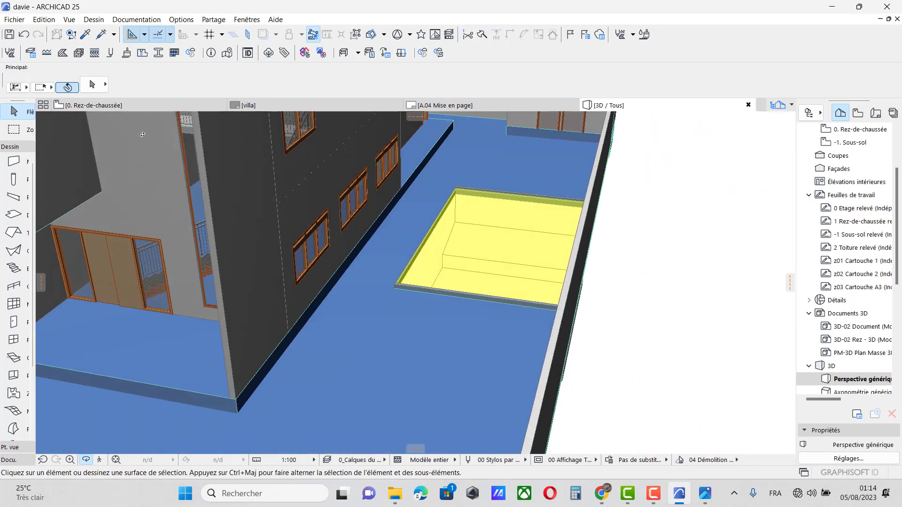
On the Rez-de-chaussée plan, draw a rectangular slab about 6.3 by 13.8 m around the pool up to the boundary wall, consulting the reference render
{"action": "left_click", "coordinate": [103, 106]}
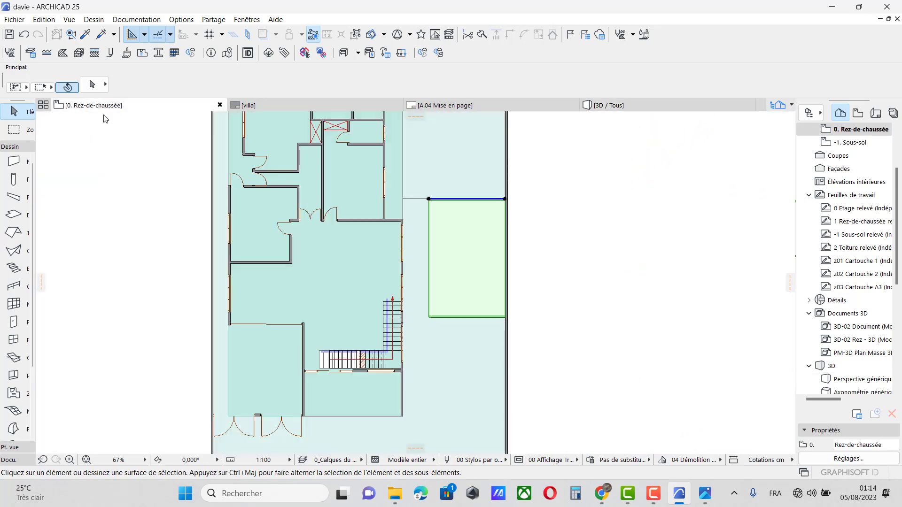
{"action": "left_click", "coordinate": [13, 216]}
{"action": "scroll", "coordinate": [462, 339], "scroll_direction": "down", "scroll_amount": 2}
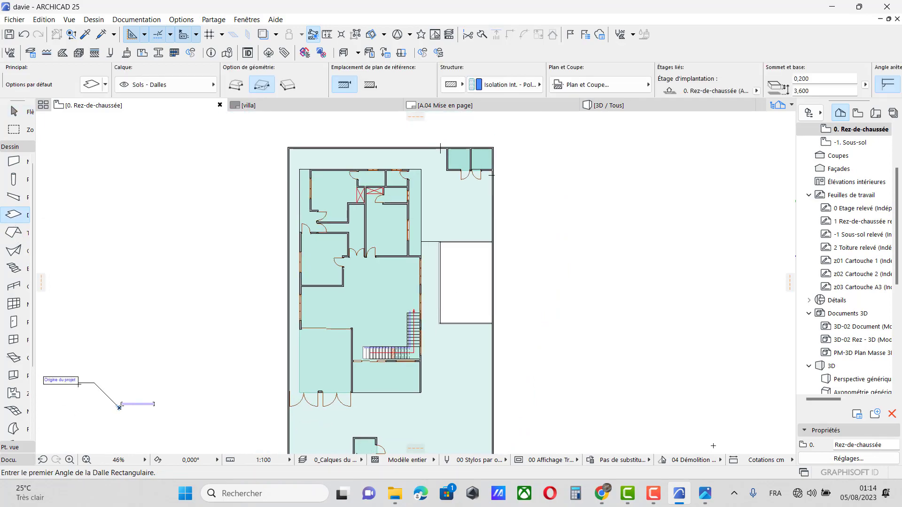
{"action": "left_click", "coordinate": [707, 501]}
{"action": "left_click", "coordinate": [707, 501]}
{"action": "scroll", "coordinate": [421, 223], "scroll_direction": "up", "scroll_amount": 5}
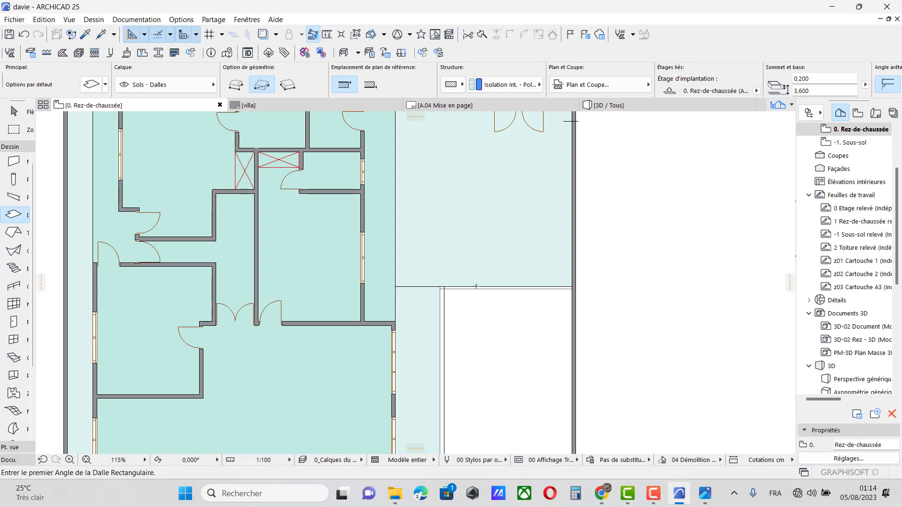
{"action": "left_click", "coordinate": [707, 501]}
{"action": "left_click", "coordinate": [706, 501]}
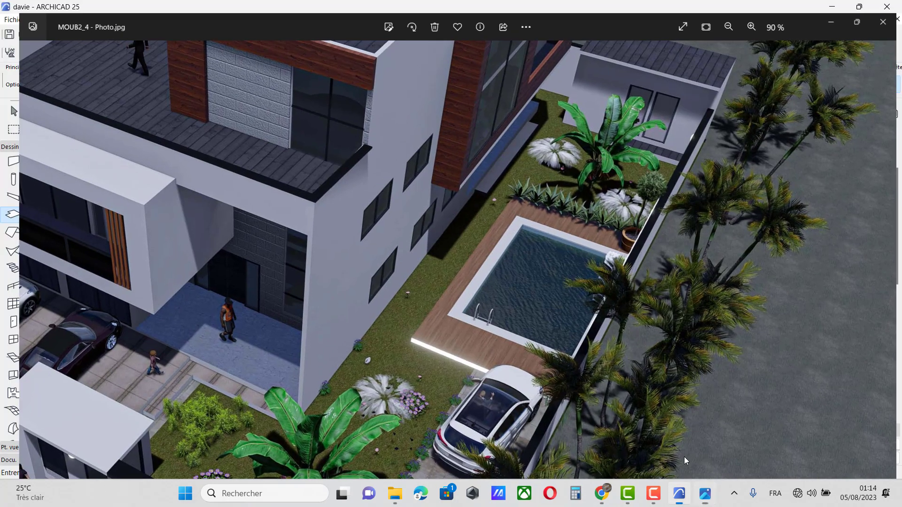
{"action": "left_click", "coordinate": [416, 211]}
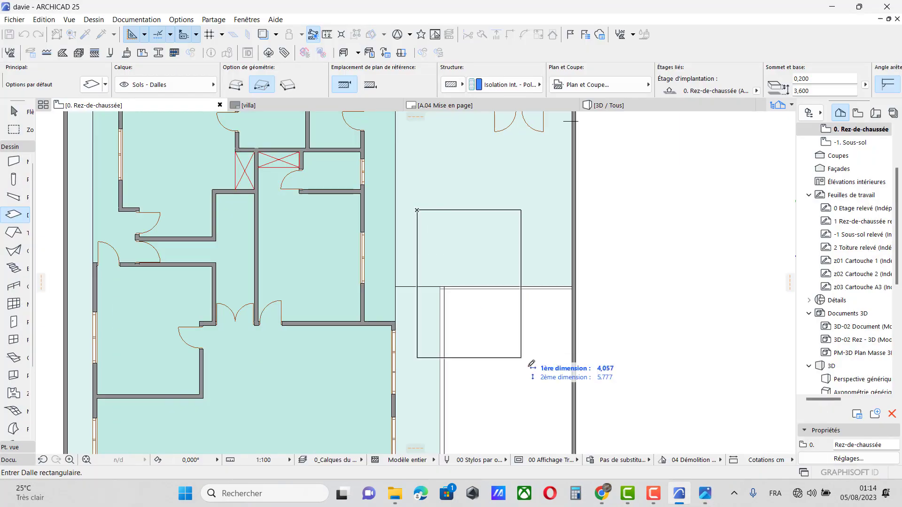
{"action": "scroll", "coordinate": [527, 354], "scroll_direction": "down", "scroll_amount": 5}
{"action": "scroll", "coordinate": [541, 413], "scroll_direction": "up", "scroll_amount": 6}
{"action": "scroll", "coordinate": [543, 414], "scroll_direction": "up", "scroll_amount": 3}
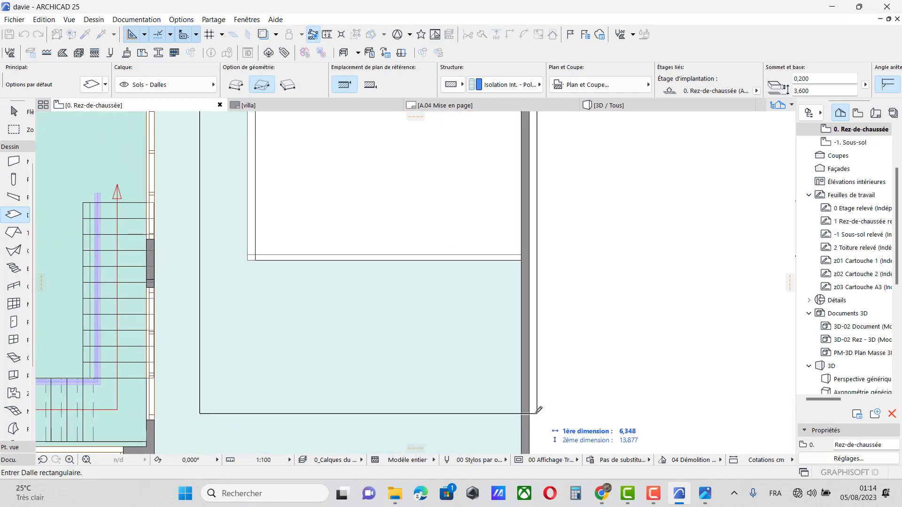
{"action": "left_click", "coordinate": [532, 407]}
{"action": "scroll", "coordinate": [545, 404], "scroll_direction": "down", "scroll_amount": 6}
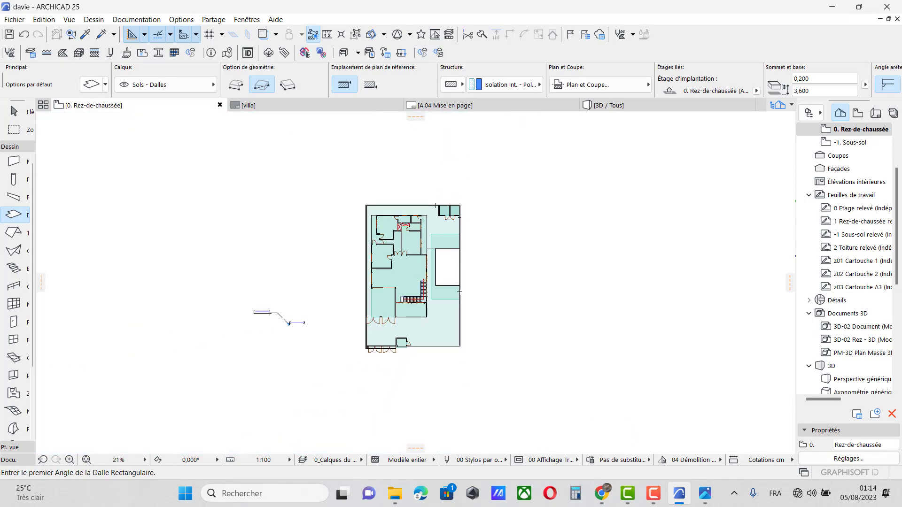
Examine the pool deck and the surrounding garden in the reference image MOUB2_4 - Photo.jpg
{"action": "left_click", "coordinate": [708, 492]}
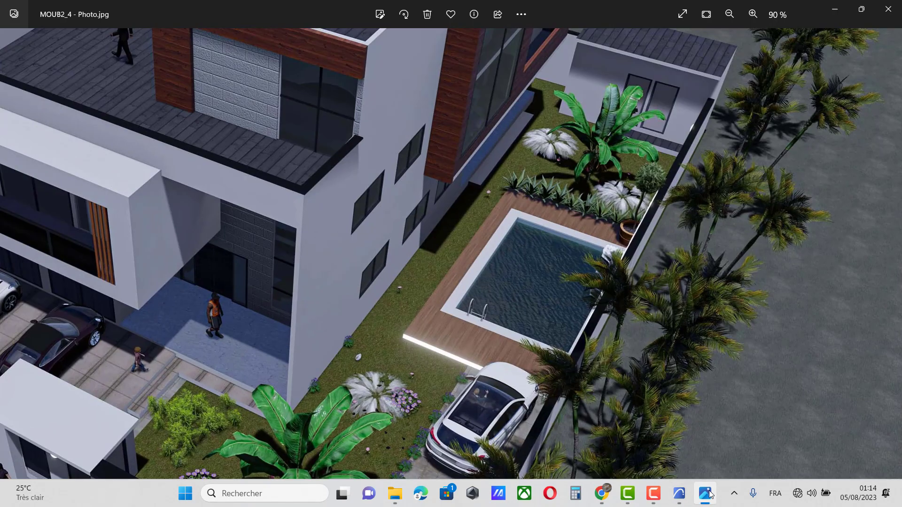
{"action": "scroll", "coordinate": [522, 338], "scroll_direction": "down", "scroll_amount": 3}
{"action": "scroll", "coordinate": [475, 399], "scroll_direction": "up", "scroll_amount": 3}
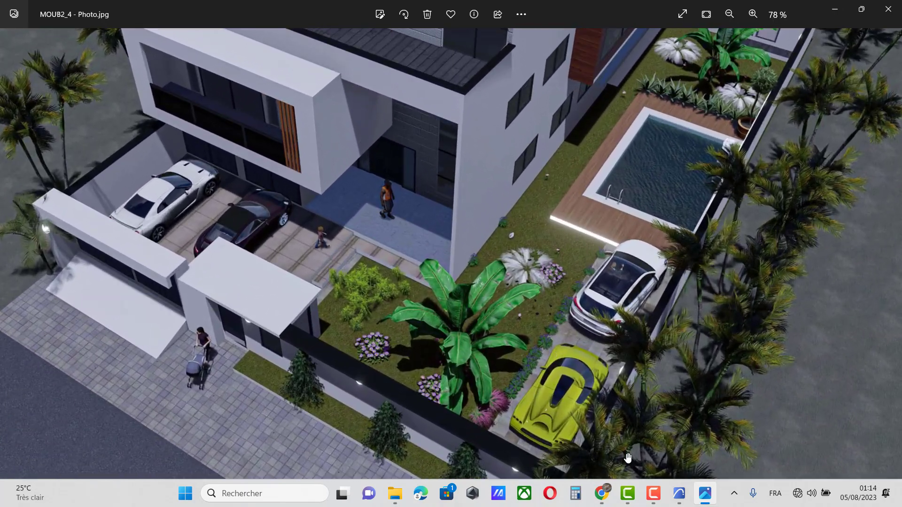
{"action": "left_click", "coordinate": [706, 493]}
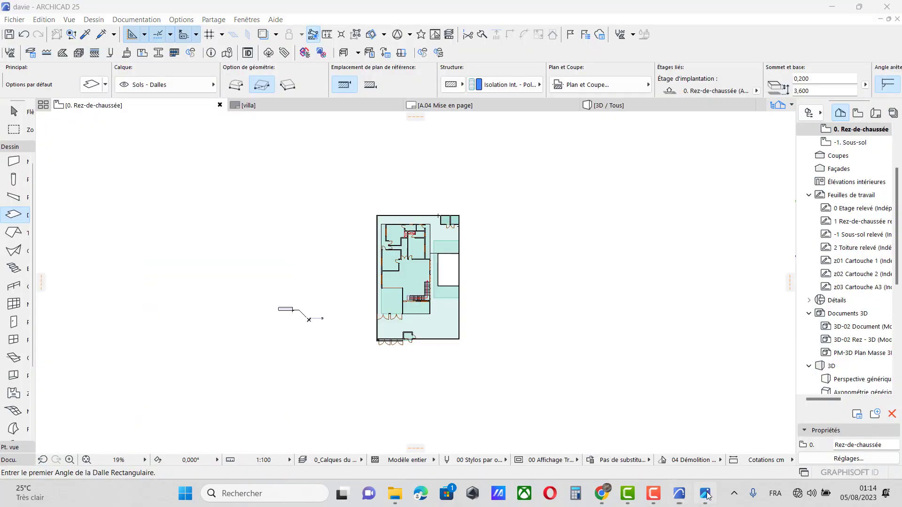
Cut a rectangular opening about 8 m long in the deck slab along the pool's outline, extending across the boundary wall
{"action": "left_click", "coordinate": [708, 495]}
{"action": "left_click", "coordinate": [707, 494]}
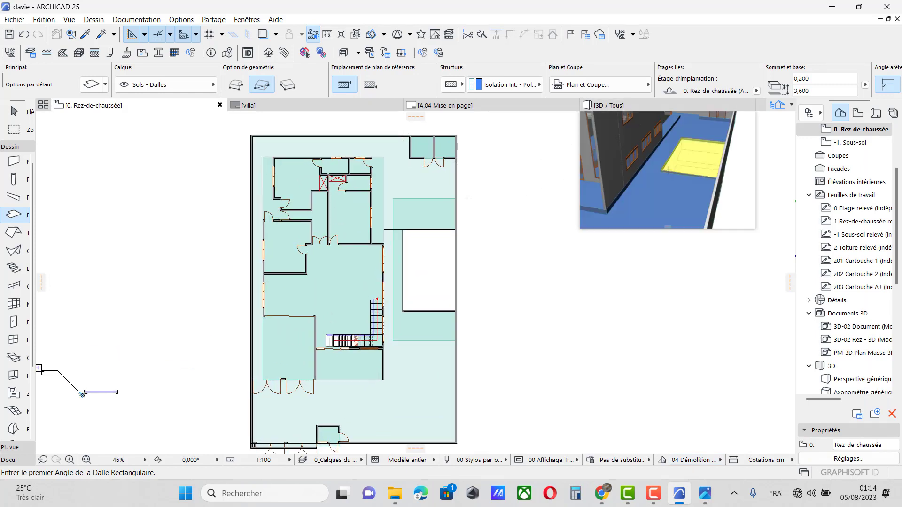
{"action": "scroll", "coordinate": [439, 274], "scroll_direction": "up", "scroll_amount": 5}
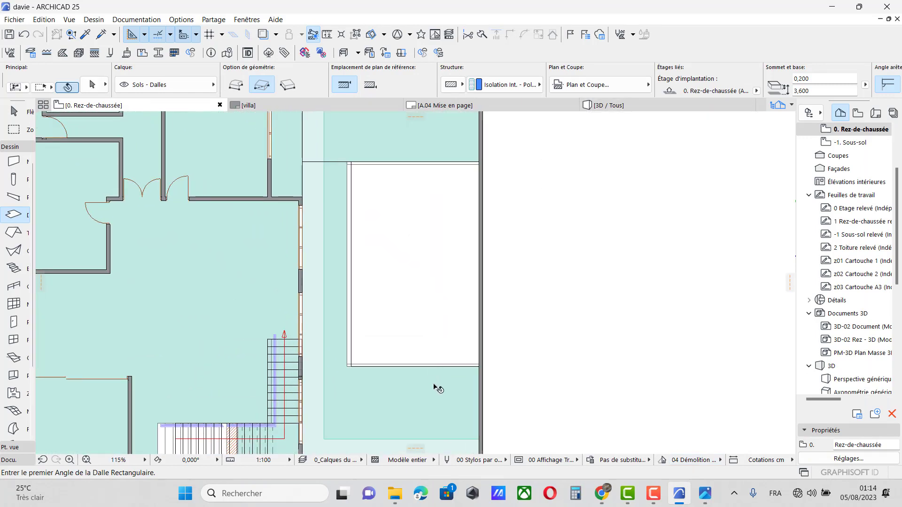
{"action": "left_click", "coordinate": [435, 392], "text": "shift"}
{"action": "scroll", "coordinate": [378, 144], "scroll_direction": "up", "scroll_amount": 2}
{"action": "scroll", "coordinate": [364, 168], "scroll_direction": "up", "scroll_amount": 4}
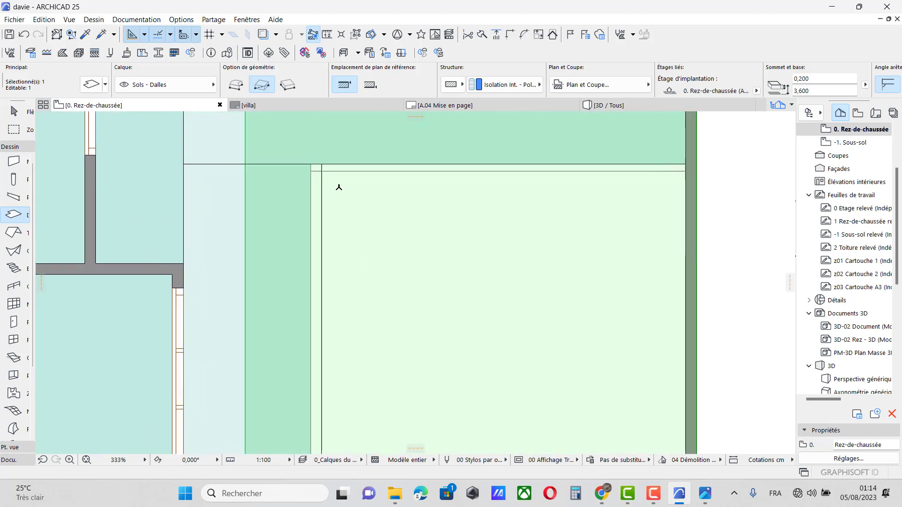
{"action": "left_click", "coordinate": [308, 162]}
{"action": "scroll", "coordinate": [443, 257], "scroll_direction": "down", "scroll_amount": 4}
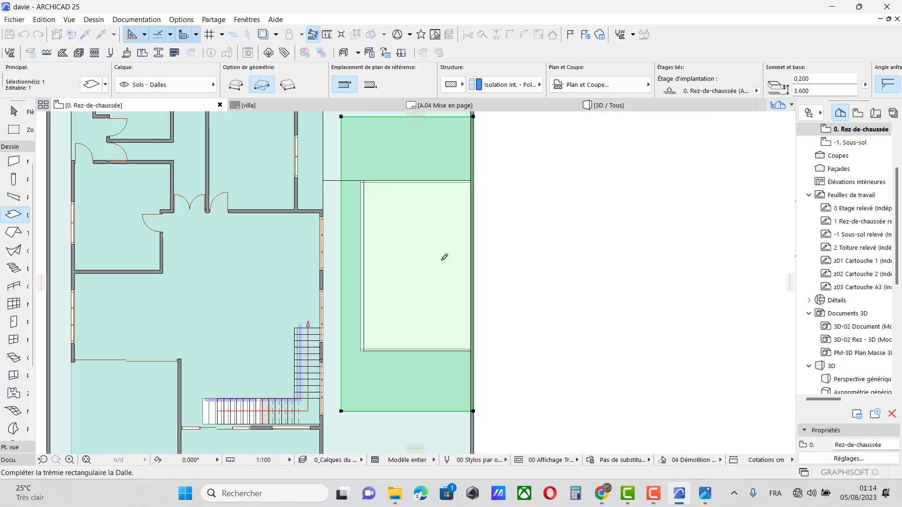
{"action": "scroll", "coordinate": [482, 370], "scroll_direction": "up", "scroll_amount": 4}
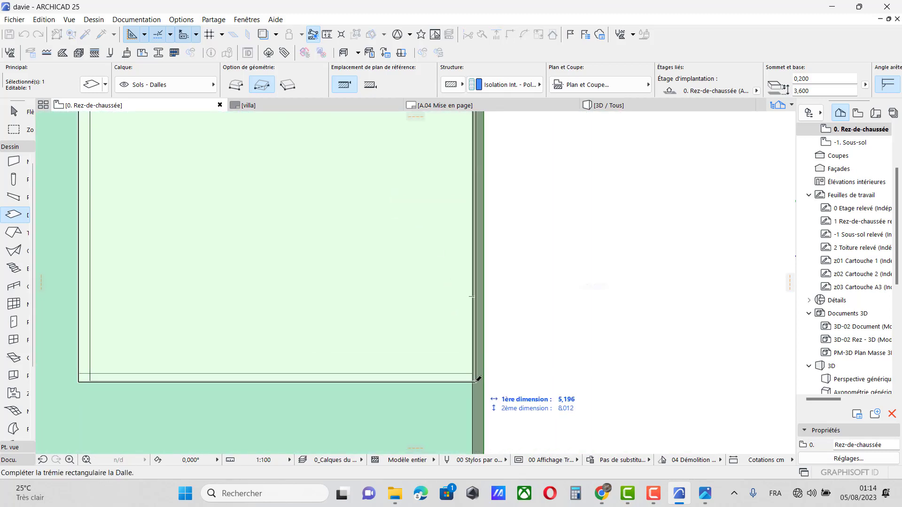
{"action": "left_click", "coordinate": [484, 380]}
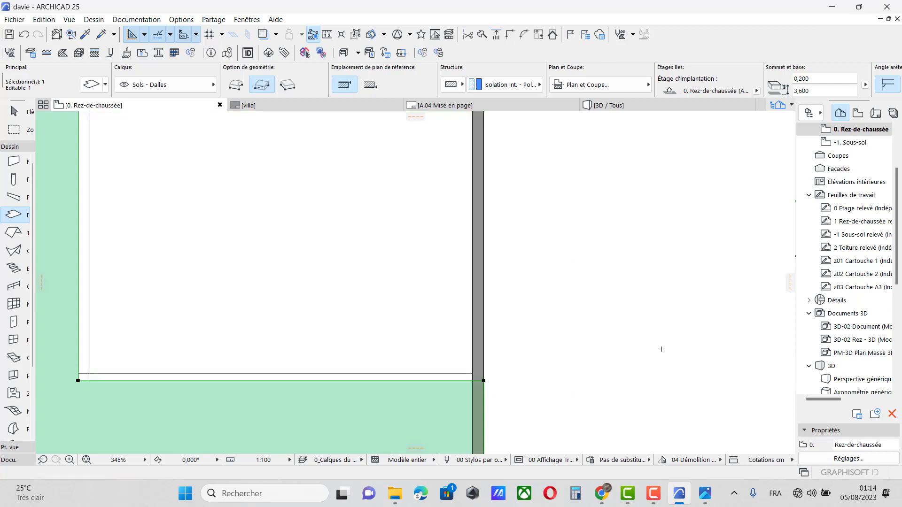
In the 3D view, move the deck slab vertically down by about 3.665 m to the pool's rim
{"action": "left_click", "coordinate": [614, 105]}
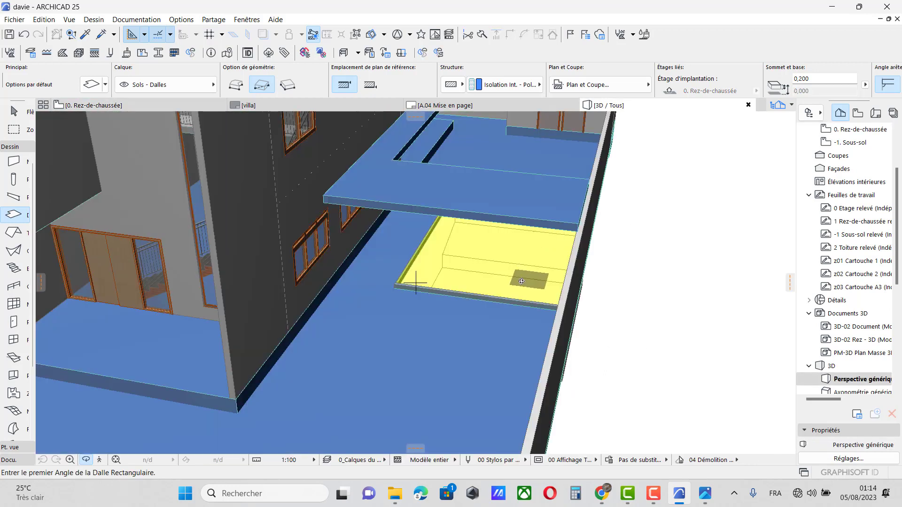
{"action": "left_click", "coordinate": [13, 112]}
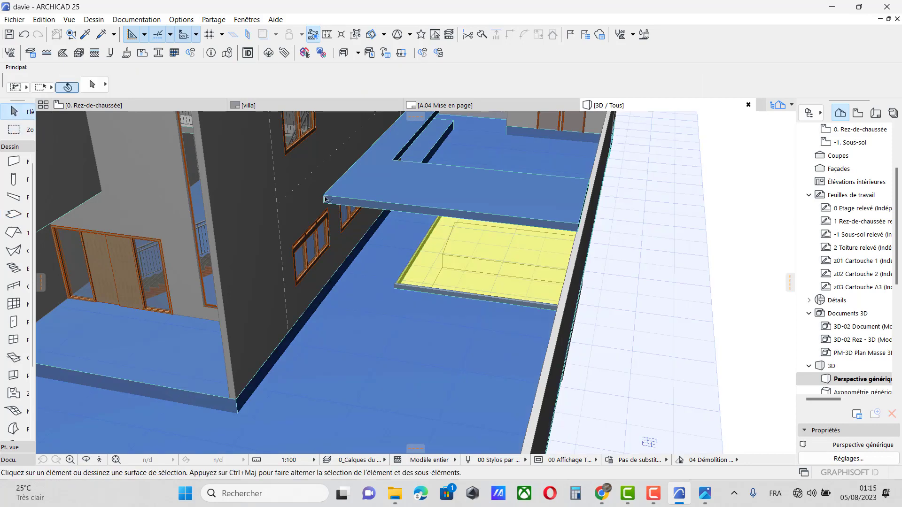
{"action": "left_click", "coordinate": [369, 197]}
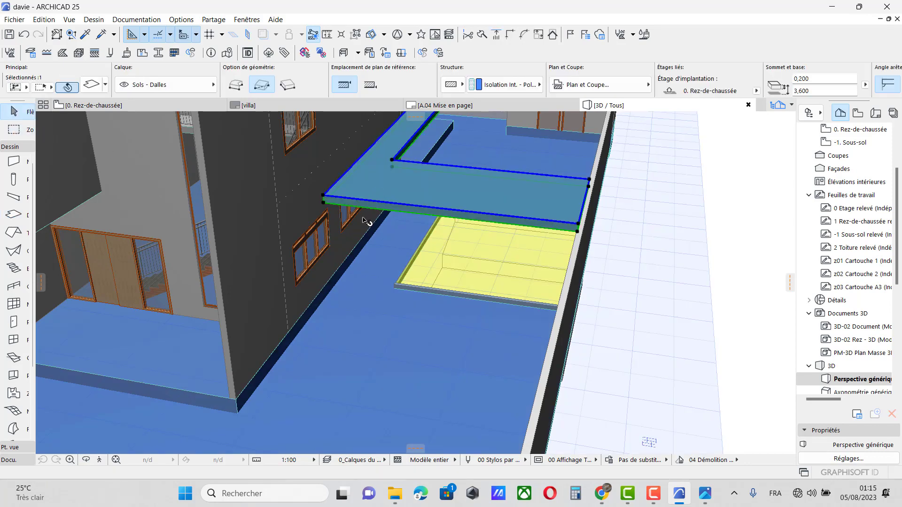
{"action": "key", "text": "ctrl+d"}
{"action": "left_click", "coordinate": [323, 204]}
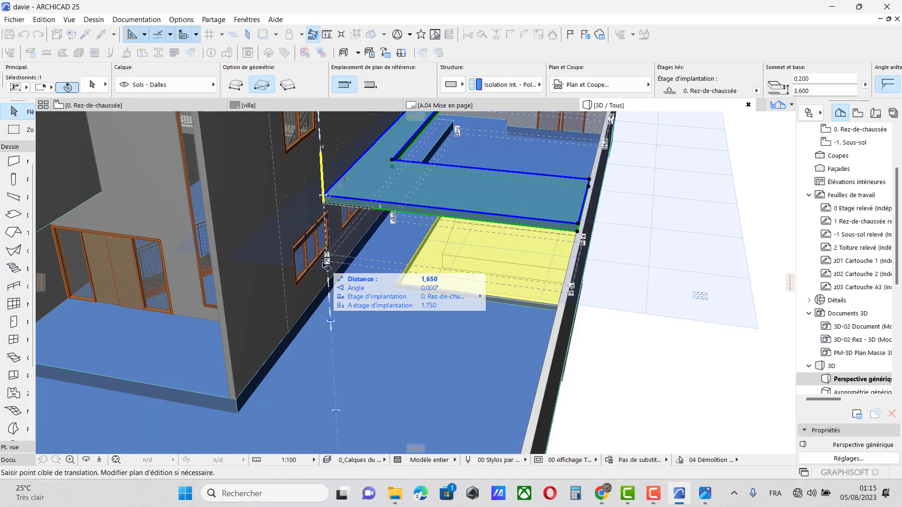
{"action": "scroll", "coordinate": [371, 286], "scroll_direction": "up", "scroll_amount": 5}
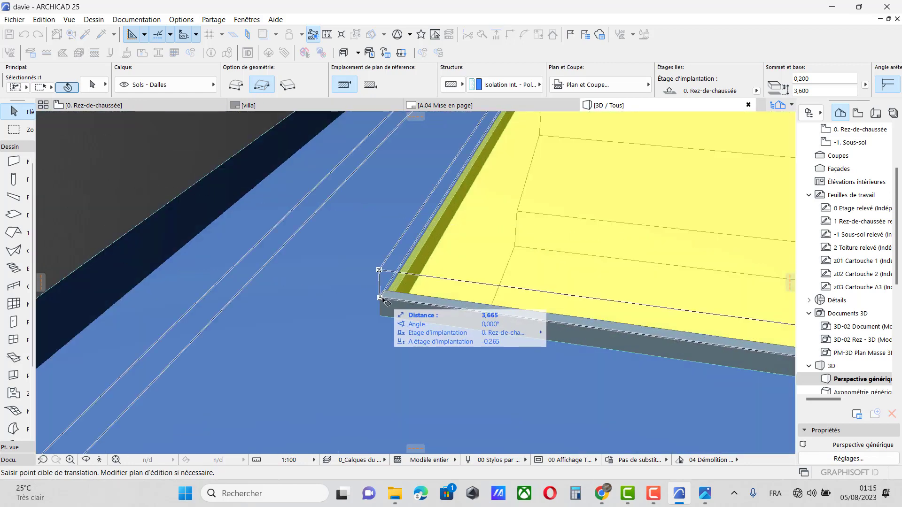
{"action": "left_click", "coordinate": [382, 298]}
{"action": "scroll", "coordinate": [435, 270], "scroll_direction": "down", "scroll_amount": 3}
{"action": "scroll", "coordinate": [413, 284], "scroll_direction": "up", "scroll_amount": 3}
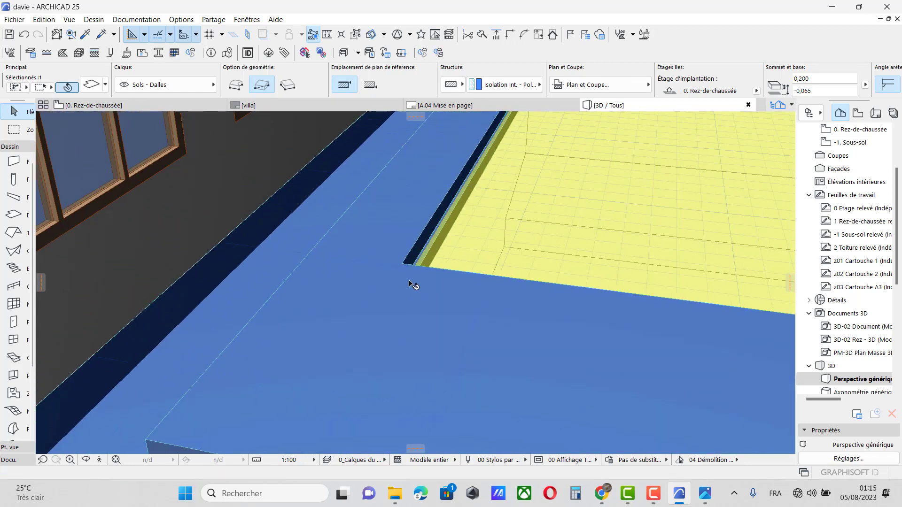
{"action": "scroll", "coordinate": [368, 257], "scroll_direction": "down", "scroll_amount": 1}
{"action": "scroll", "coordinate": [371, 261], "scroll_direction": "down", "scroll_amount": 5}
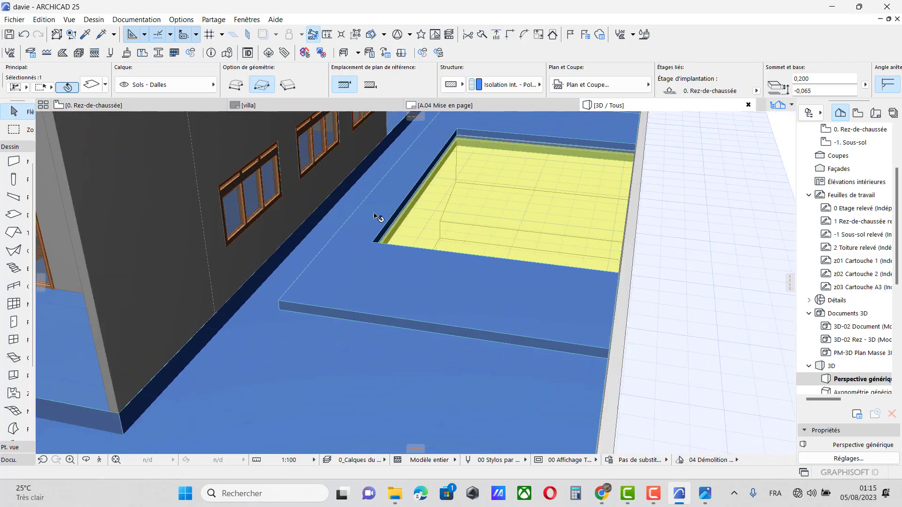
Stretch the deck slab's underside down into the surrounding ground slab, giving it a thickness of about 1.118 m
{"action": "scroll", "coordinate": [310, 296], "scroll_direction": "up", "scroll_amount": 5}
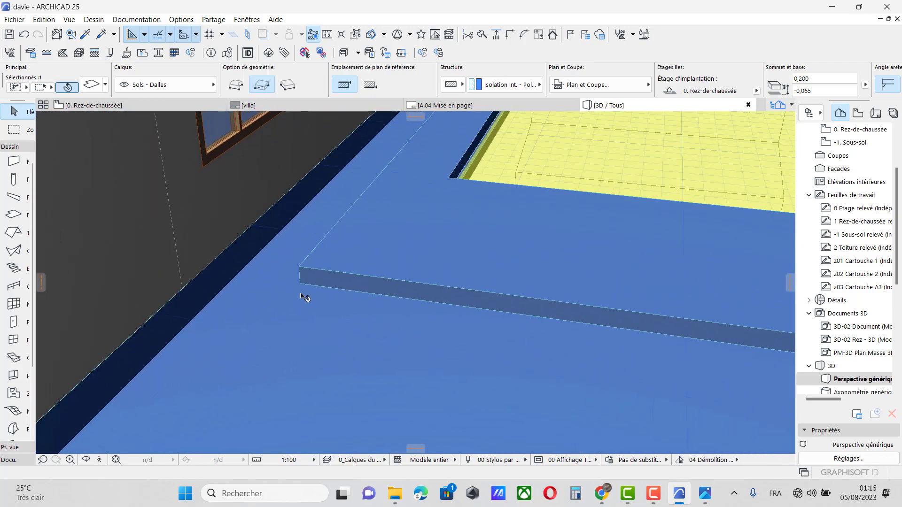
{"action": "left_click", "coordinate": [301, 285]}
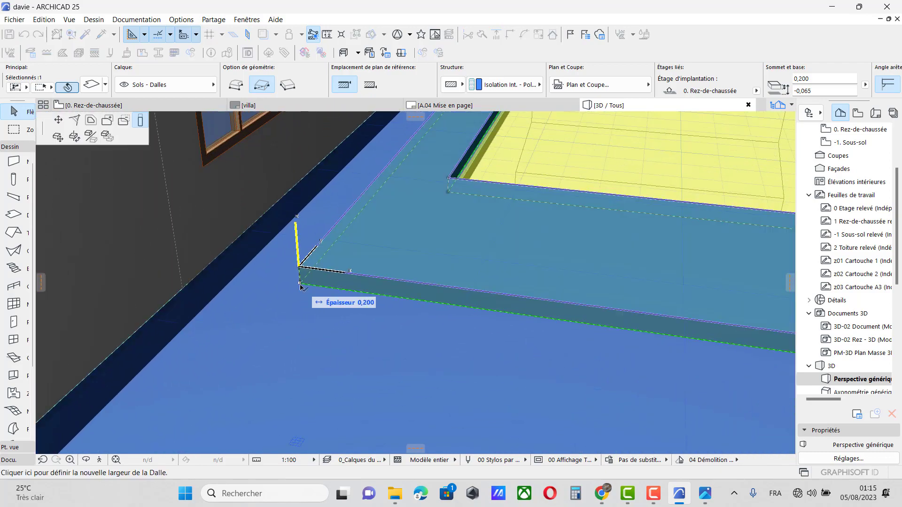
{"action": "left_click", "coordinate": [313, 357]}
{"action": "scroll", "coordinate": [369, 358], "scroll_direction": "up", "scroll_amount": 3}
{"action": "scroll", "coordinate": [298, 304], "scroll_direction": "up", "scroll_amount": 3}
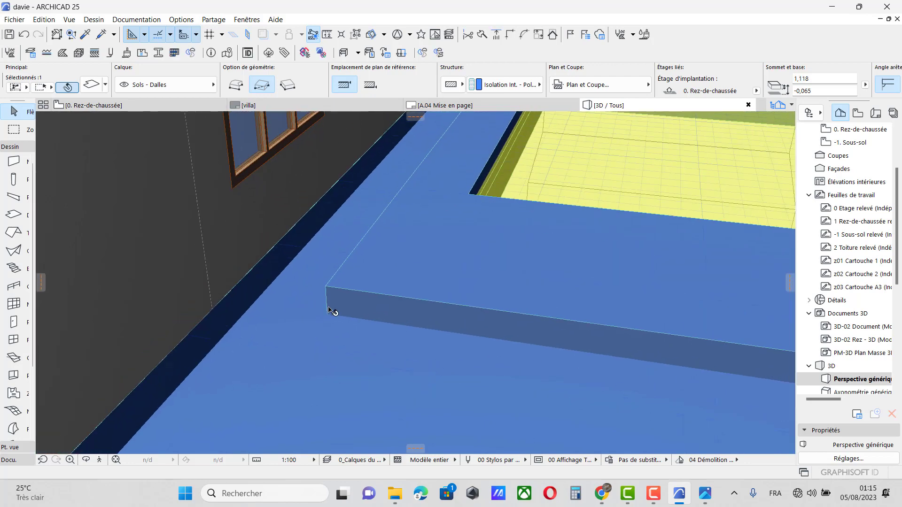
Lower the deck slab's top surface to about -0.222 m, giving the slab a thickness of about 0.961 m
{"action": "left_click", "coordinate": [327, 287]}
{"action": "left_click", "coordinate": [461, 347]}
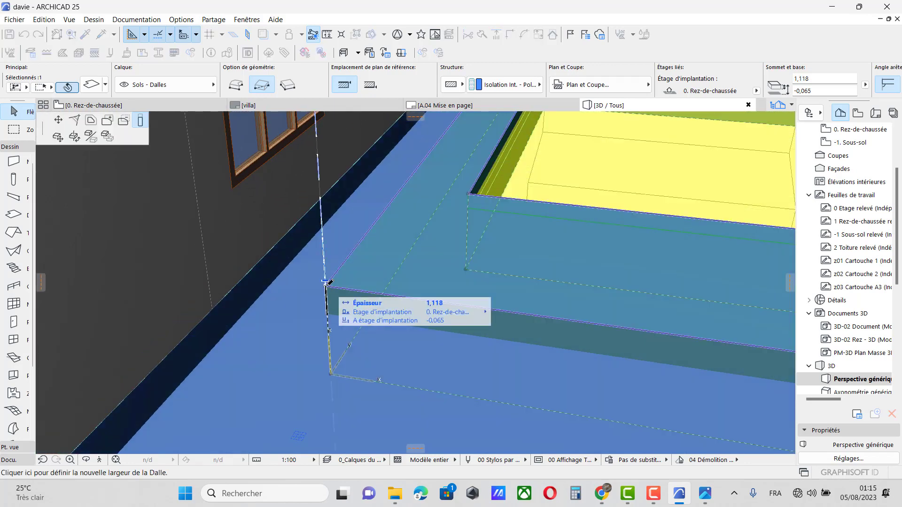
{"action": "left_click", "coordinate": [334, 299]}
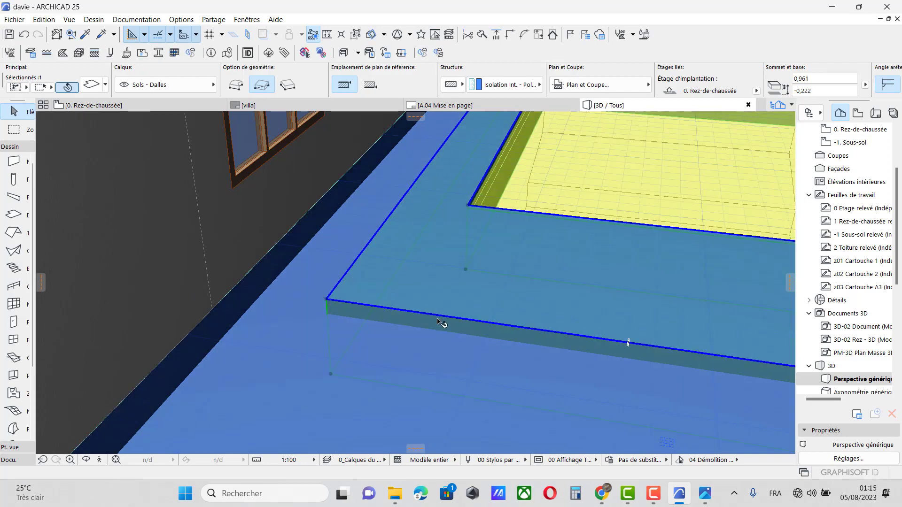
{"action": "scroll", "coordinate": [441, 323], "scroll_direction": "down", "scroll_amount": 6}
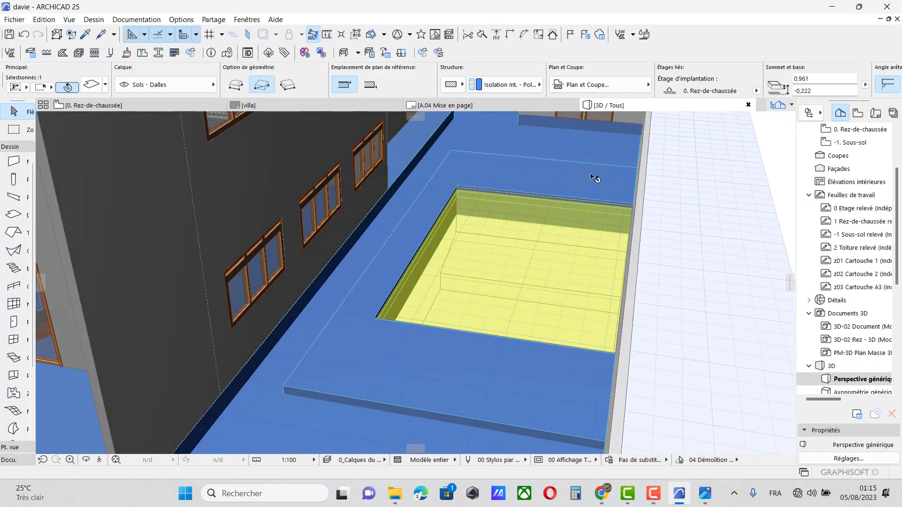
Offset the far short edge of the deck slab's opening inward so the slab covers the pool's rim, and deselect the slab
{"action": "scroll", "coordinate": [457, 189], "scroll_direction": "up", "scroll_amount": 8}
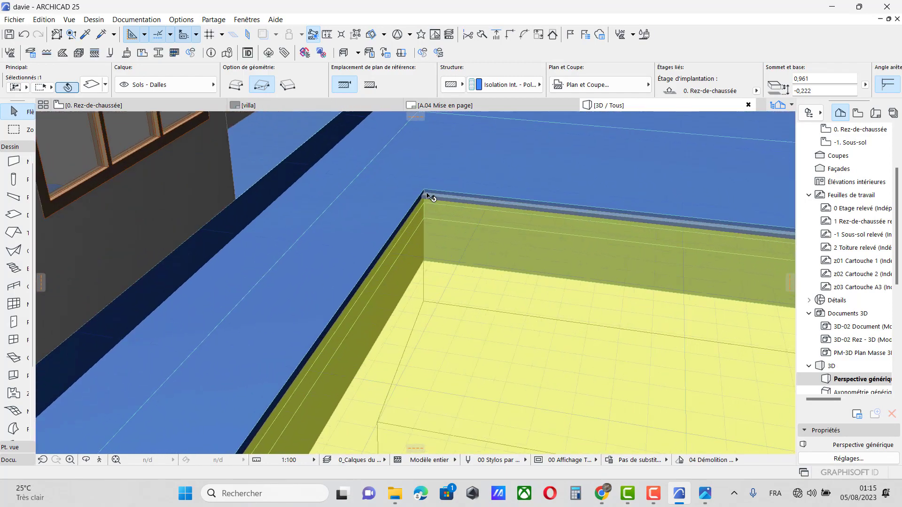
{"action": "scroll", "coordinate": [429, 197], "scroll_direction": "up", "scroll_amount": 2}
{"action": "scroll", "coordinate": [474, 203], "scroll_direction": "up", "scroll_amount": 1}
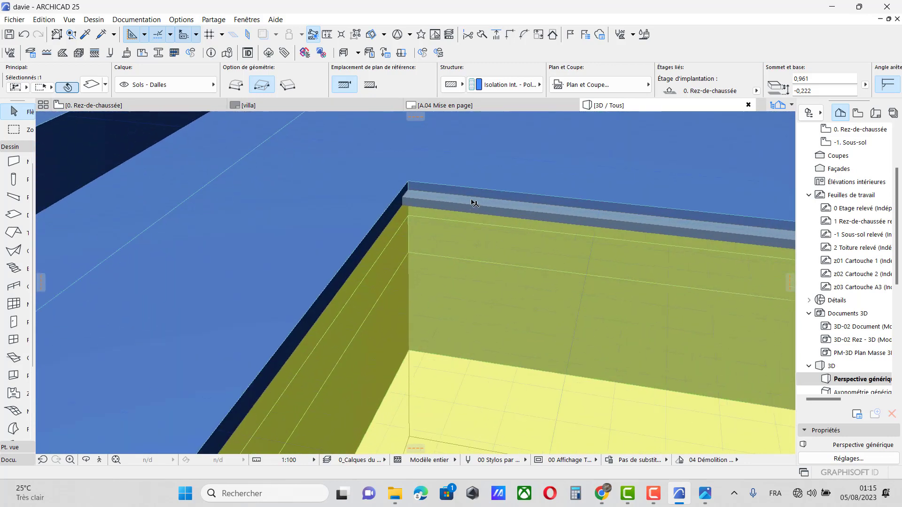
{"action": "left_click", "coordinate": [517, 193]}
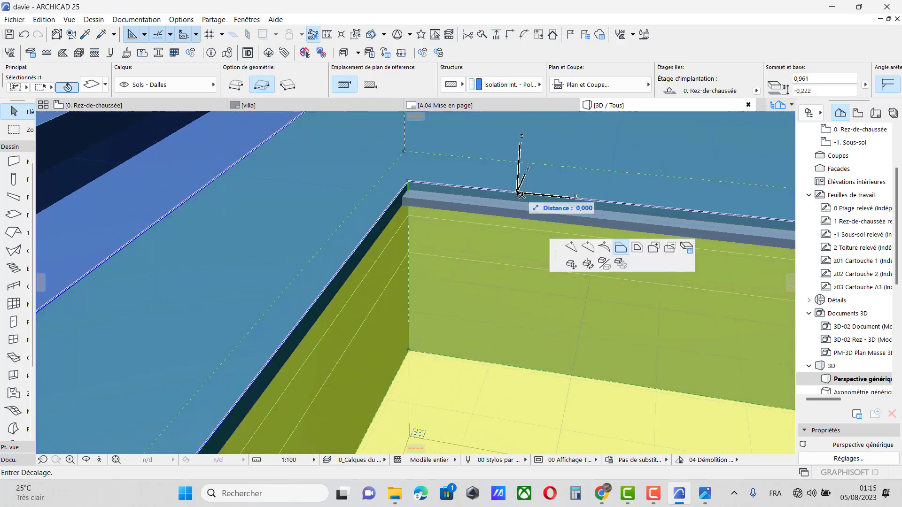
{"action": "left_click", "coordinate": [410, 193]}
{"action": "scroll", "coordinate": [396, 190], "scroll_direction": "down", "scroll_amount": 5}
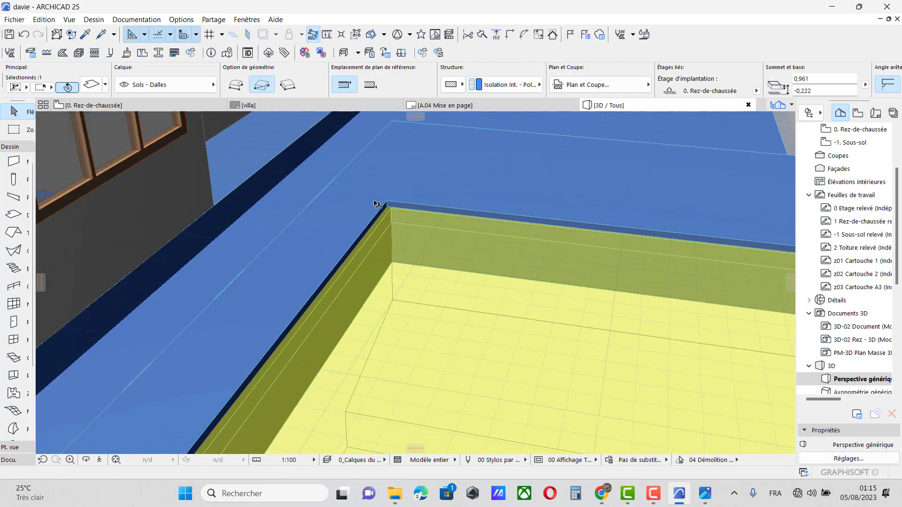
{"action": "scroll", "coordinate": [488, 190], "scroll_direction": "down", "scroll_amount": 3}
{"action": "left_click", "coordinate": [698, 286]}
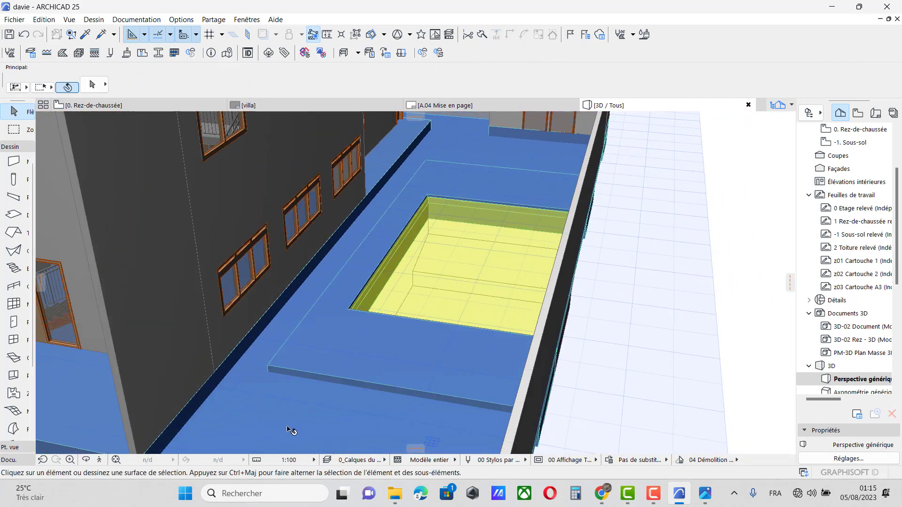
Examine the pool, its deck slab and the whole villa from several sides in 3D
{"action": "left_click", "coordinate": [86, 460]}
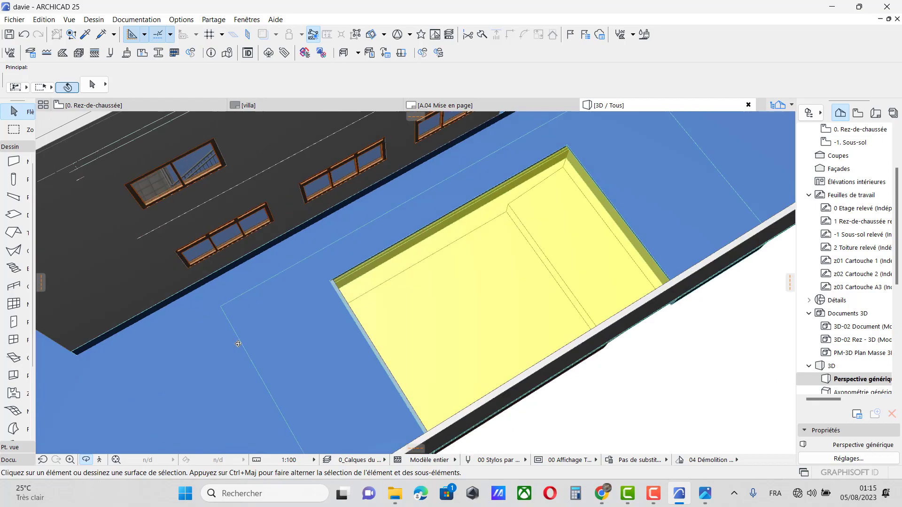
{"action": "left_click_drag", "start_coordinate": [238, 344], "coordinate": [400, 356]}
{"action": "middle_click_drag", "start_coordinate": [468, 396], "coordinate": [580, 371], "text": "shift"}
{"action": "scroll", "coordinate": [540, 312], "scroll_direction": "up", "scroll_amount": 5}
{"action": "middle_click_drag", "start_coordinate": [588, 302], "coordinate": [501, 249], "text": "shift"}
{"action": "middle_click_drag", "start_coordinate": [493, 293], "coordinate": [448, 322], "text": "shift"}
{"action": "scroll", "coordinate": [449, 321], "scroll_direction": "down", "scroll_amount": 4}
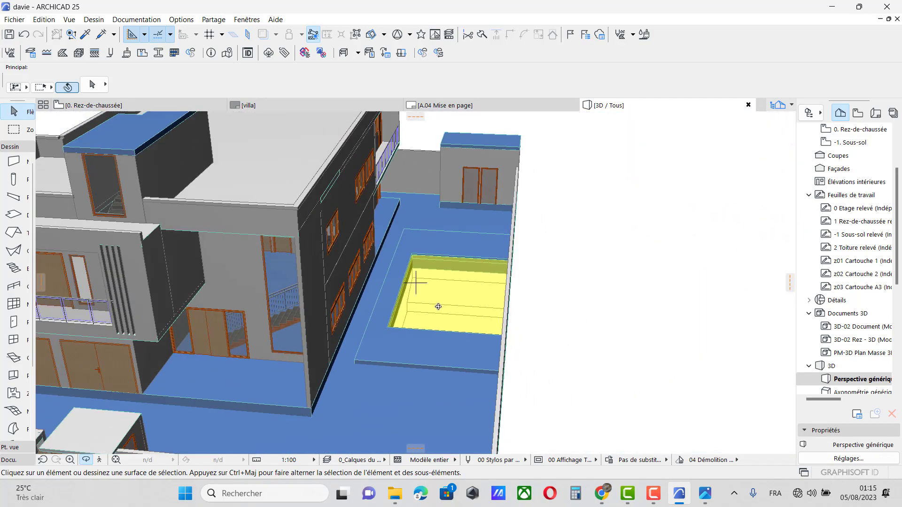
{"action": "scroll", "coordinate": [529, 339], "scroll_direction": "down", "scroll_amount": 3}
{"action": "middle_click_drag", "start_coordinate": [539, 335], "coordinate": [459, 314], "text": "shift"}
{"action": "scroll", "coordinate": [425, 350], "scroll_direction": "up", "scroll_amount": 5}
{"action": "scroll", "coordinate": [459, 314], "scroll_direction": "down", "scroll_amount": 8}
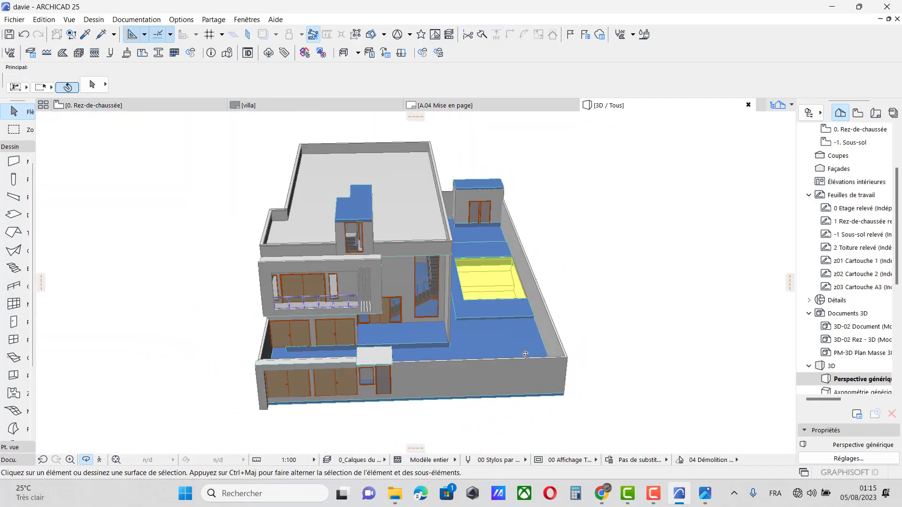
{"action": "scroll", "coordinate": [529, 306], "scroll_direction": "up", "scroll_amount": 2}
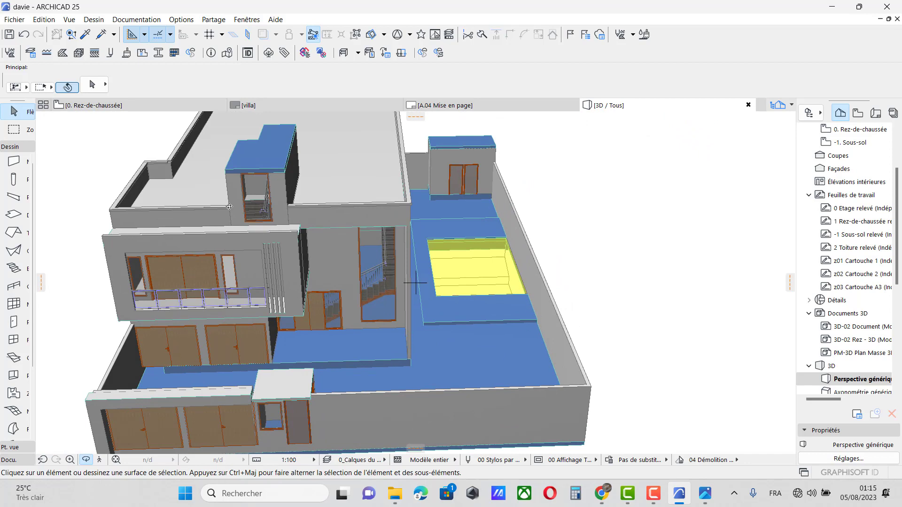
In the ground-floor plan, search the object library for "ech" and set Echelle bateau 25 as the object to place
{"action": "left_click", "coordinate": [94, 105]}
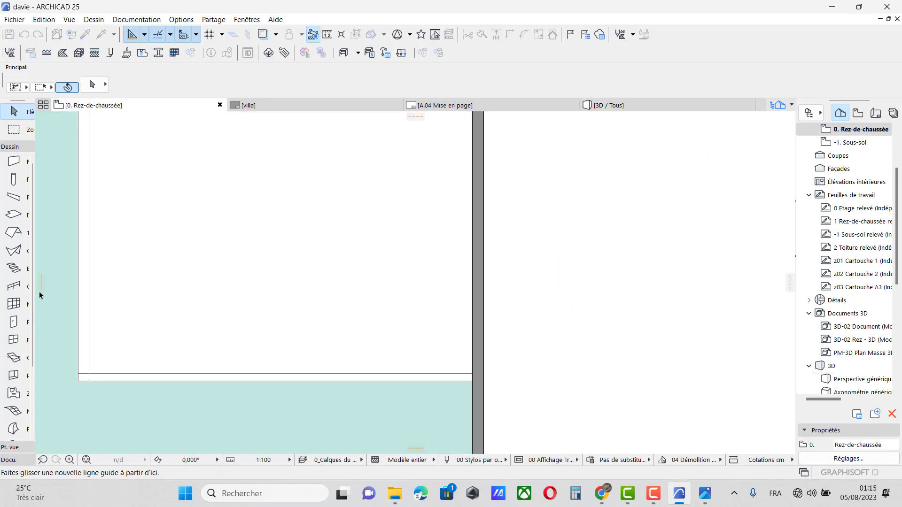
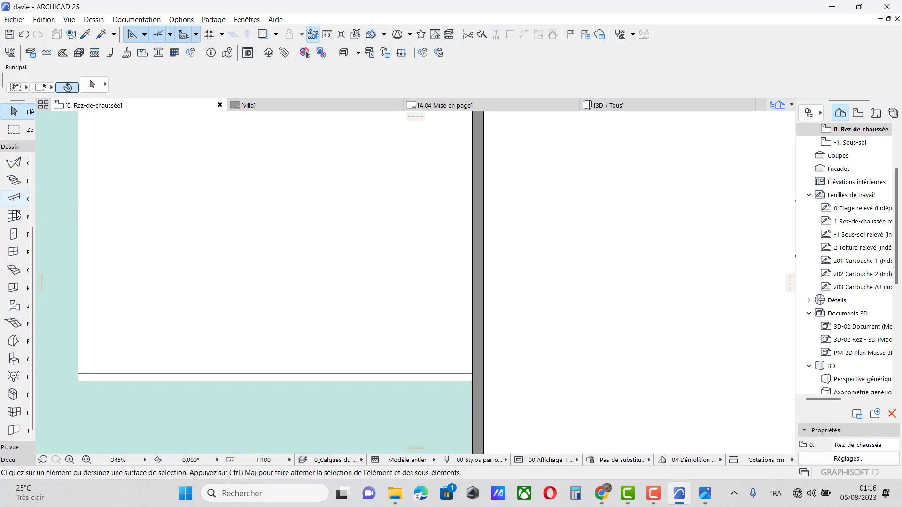
{"action": "double_click", "coordinate": [13, 360]}
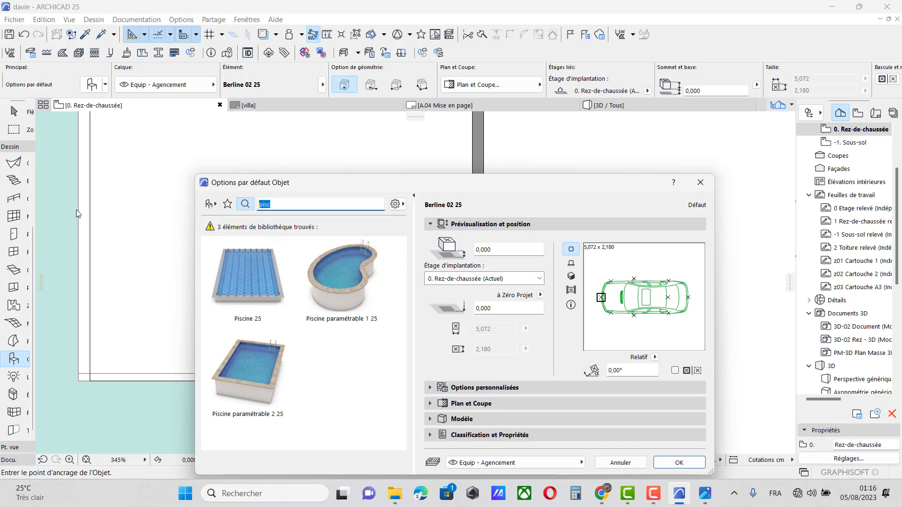
{"action": "type", "text": "obj"}
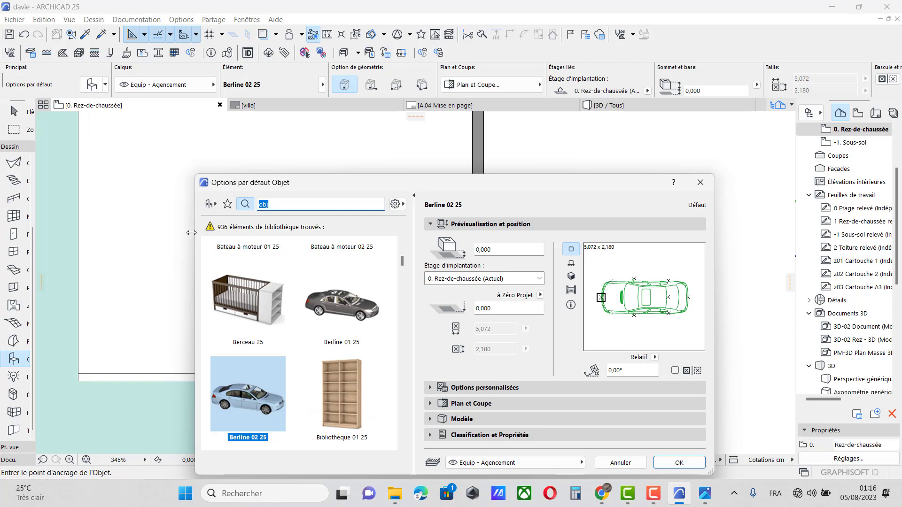
{"action": "type", "text": "ech"}
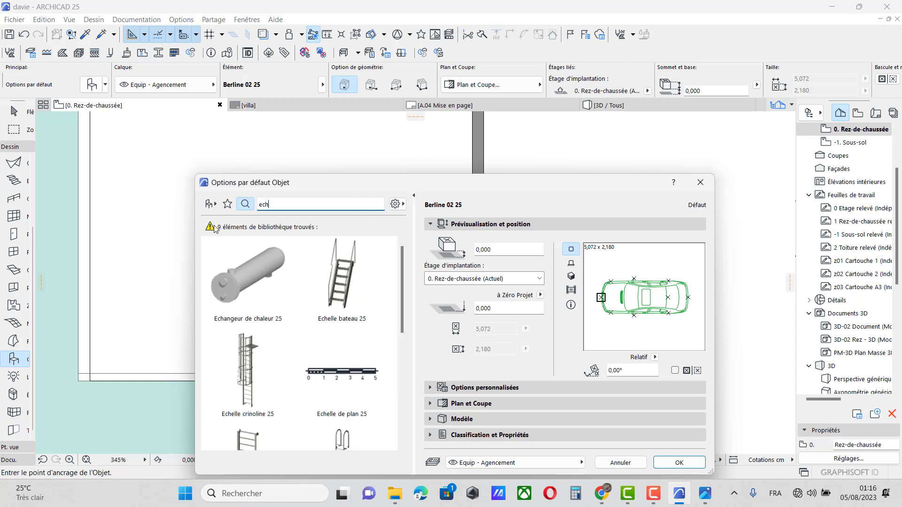
{"action": "scroll", "coordinate": [351, 321], "scroll_direction": "down", "scroll_amount": 2}
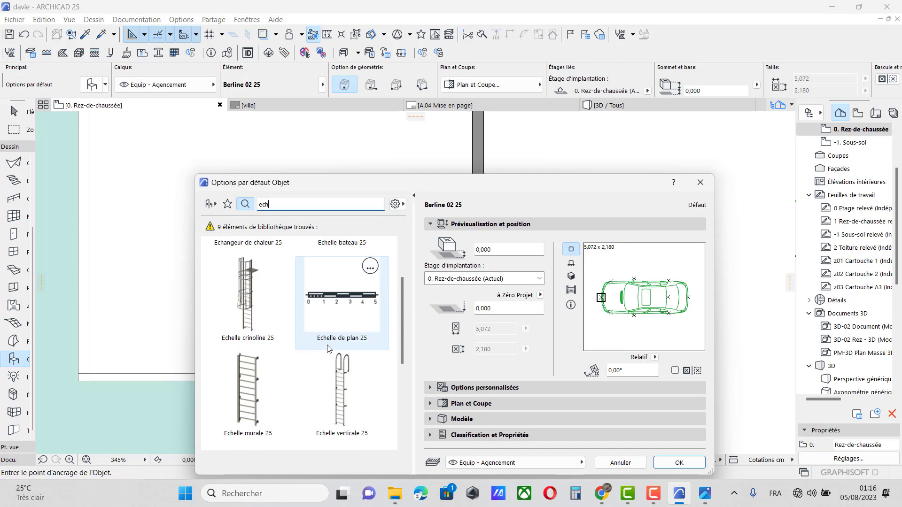
{"action": "scroll", "coordinate": [329, 349], "scroll_direction": "down", "scroll_amount": 5}
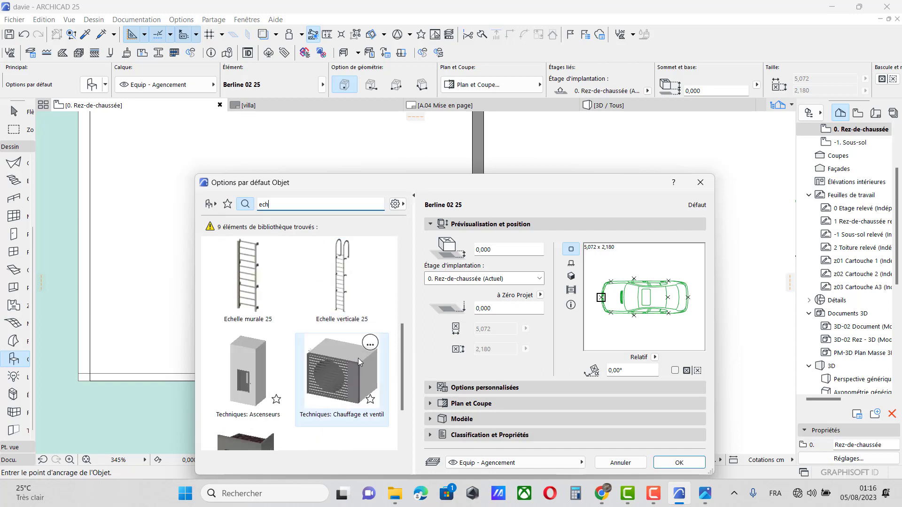
{"action": "scroll", "coordinate": [357, 356], "scroll_direction": "up", "scroll_amount": 7}
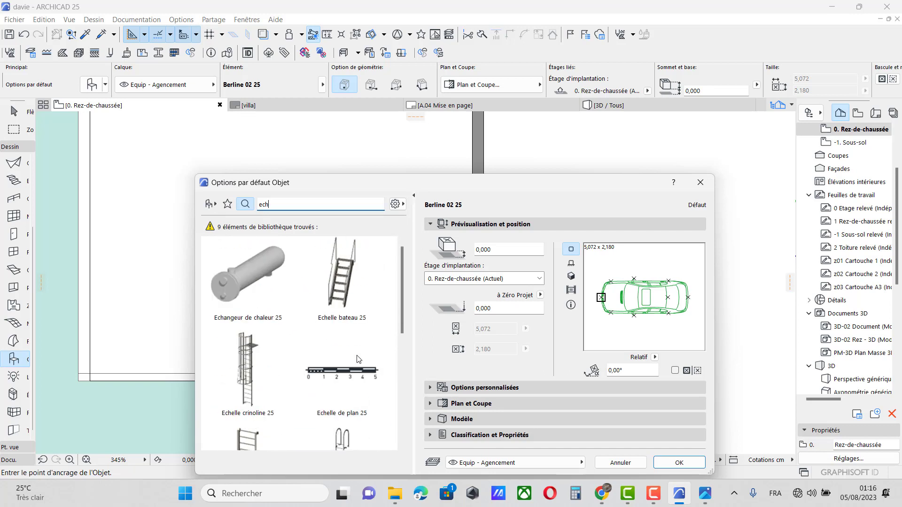
{"action": "left_click", "coordinate": [342, 279]}
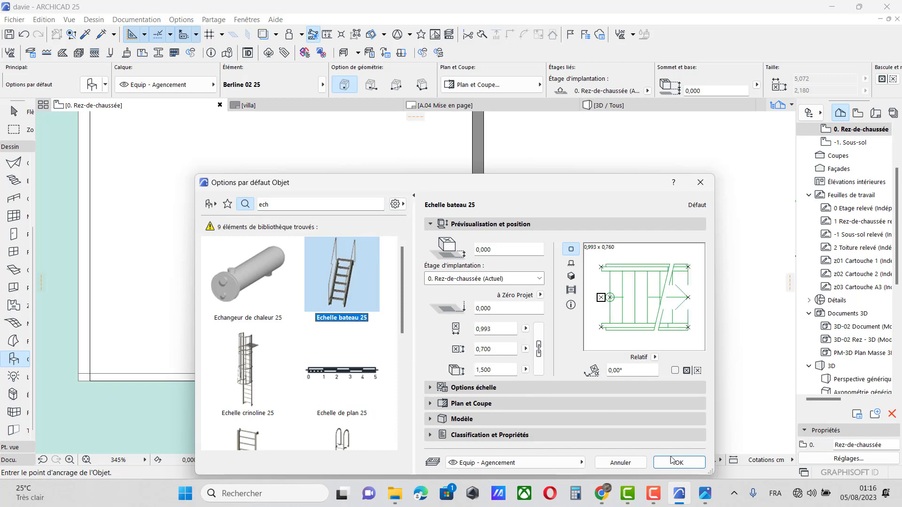
{"action": "left_click", "coordinate": [678, 462]}
Place the ladder on the pool's short edge nearest the small outbuilding, near the middle of that edge
{"action": "scroll", "coordinate": [459, 316], "scroll_direction": "down", "scroll_amount": 10}
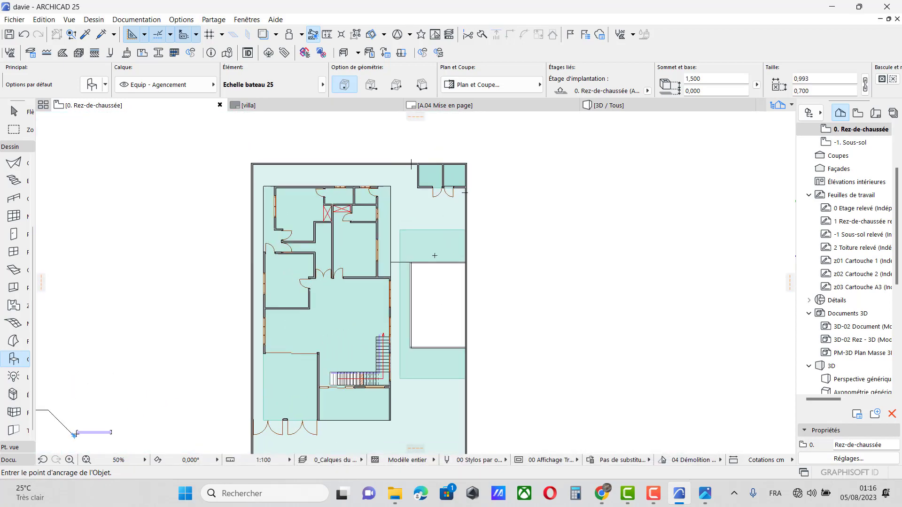
{"action": "scroll", "coordinate": [434, 256], "scroll_direction": "up", "scroll_amount": 8}
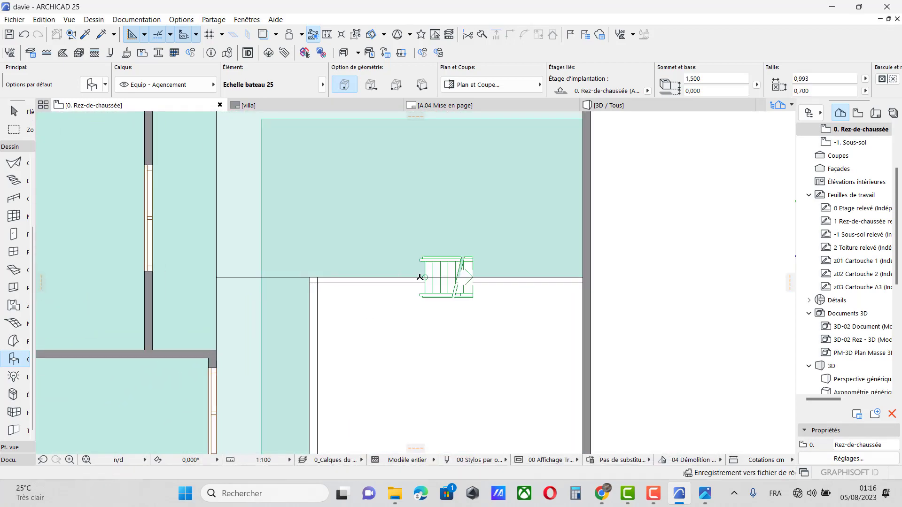
{"action": "scroll", "coordinate": [449, 271], "scroll_direction": "up", "scroll_amount": 3}
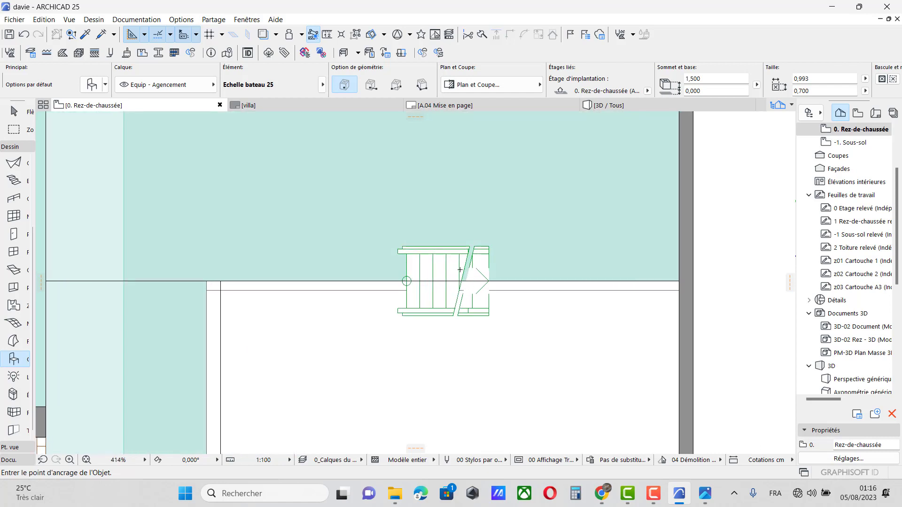
{"action": "left_click", "coordinate": [453, 272]}
Rotate the ladder a quarter turn clockwise about its centre so it runs across the pool's short edge
{"action": "key", "text": "ctrl+e"}
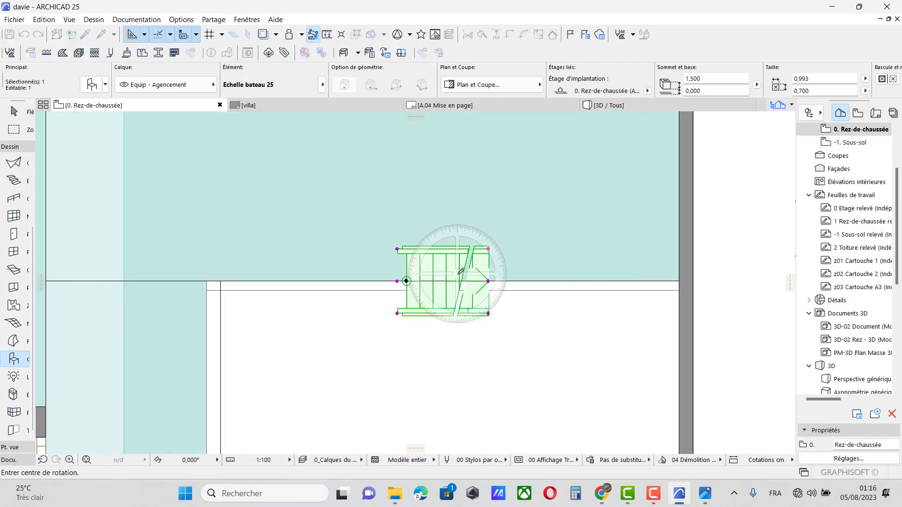
{"action": "left_click", "coordinate": [453, 281]}
{"action": "left_click", "coordinate": [506, 281]}
{"action": "left_click", "coordinate": [451, 341]}
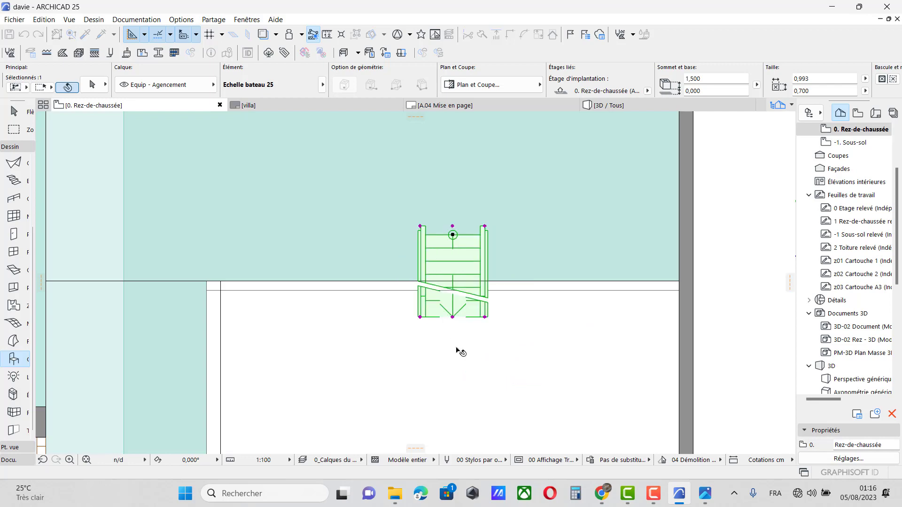
In the 3D view, rotate the ladder about half a turn so its lower end faces the pool
{"action": "left_click", "coordinate": [621, 106]}
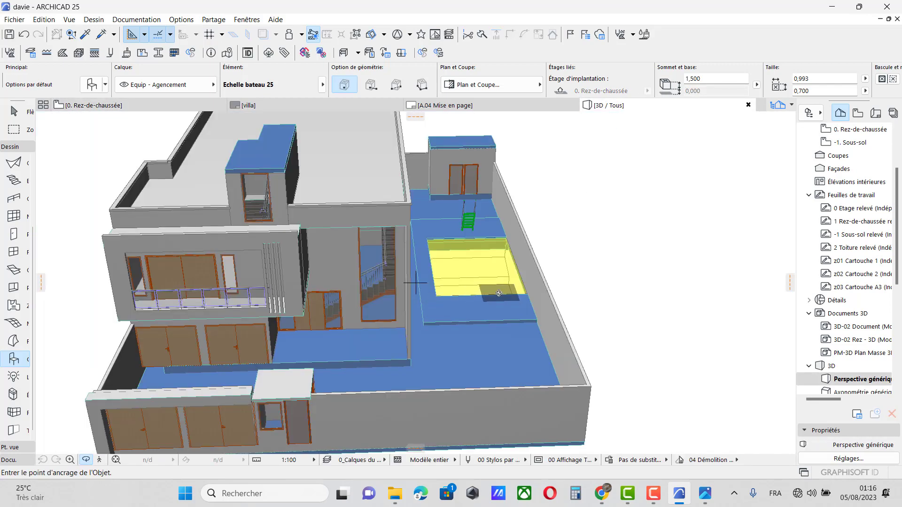
{"action": "middle_click_drag", "start_coordinate": [499, 293], "coordinate": [483, 234], "text": "shift"}
{"action": "scroll", "coordinate": [503, 287], "scroll_direction": "up", "scroll_amount": 3}
{"action": "scroll", "coordinate": [493, 224], "scroll_direction": "up", "scroll_amount": 3}
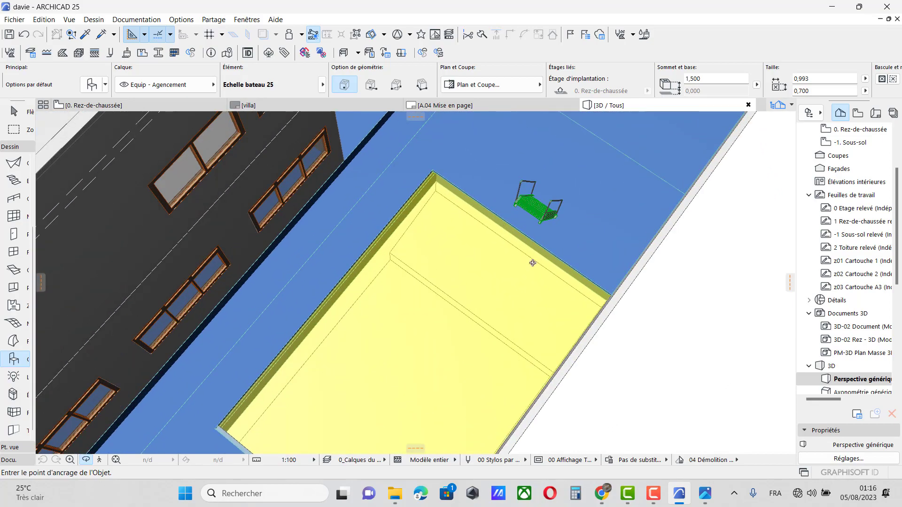
{"action": "middle_click_drag", "start_coordinate": [532, 263], "coordinate": [378, 238], "text": "shift"}
{"action": "middle_click_drag", "start_coordinate": [586, 272], "coordinate": [178, 141], "text": "shift"}
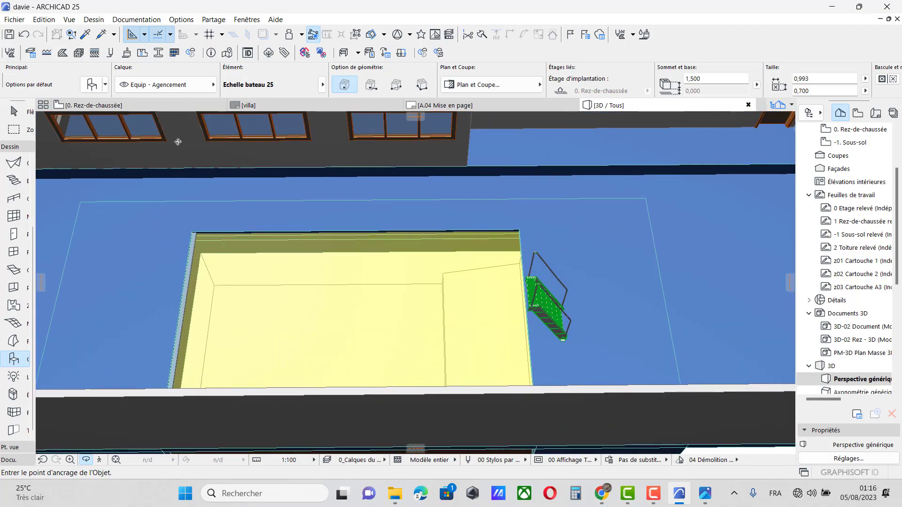
{"action": "left_click", "coordinate": [13, 112]}
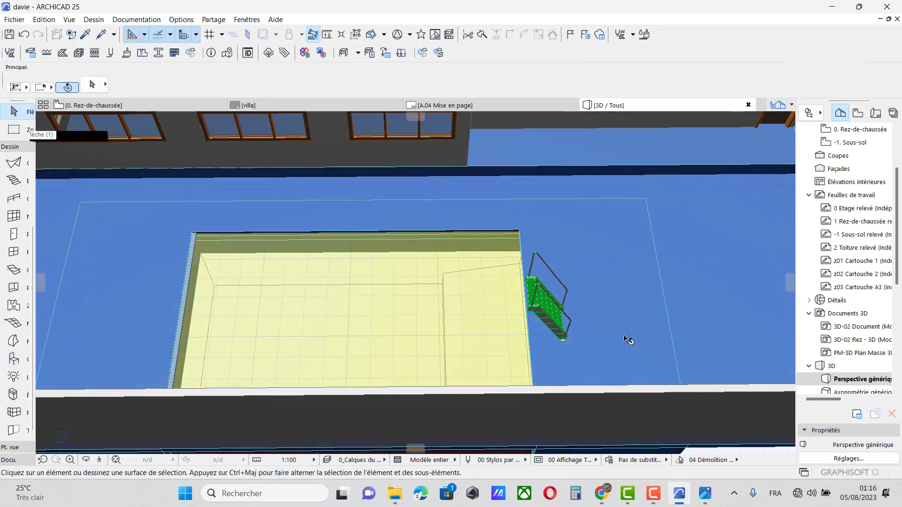
{"action": "left_click", "coordinate": [550, 320]}
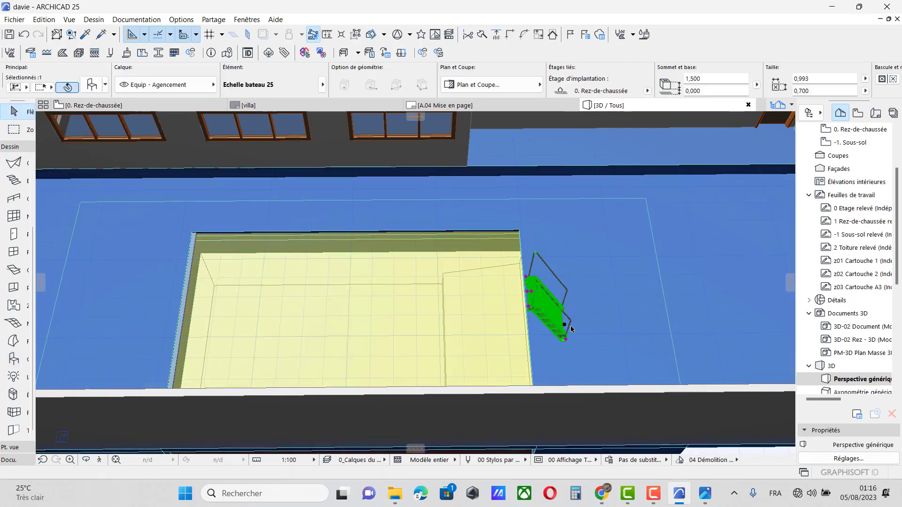
{"action": "key", "text": "ctrl+e"}
{"action": "left_click", "coordinate": [555, 303]}
{"action": "left_click", "coordinate": [558, 342]}
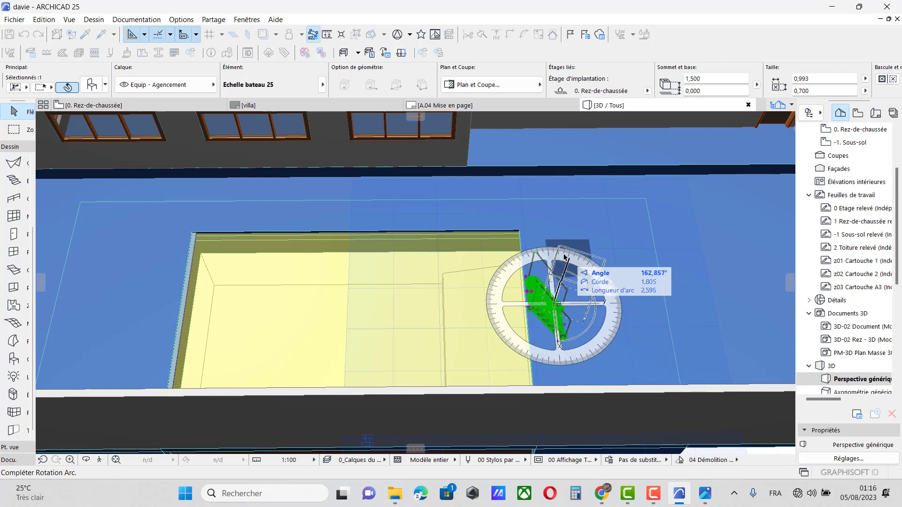
{"action": "left_click", "coordinate": [560, 236]}
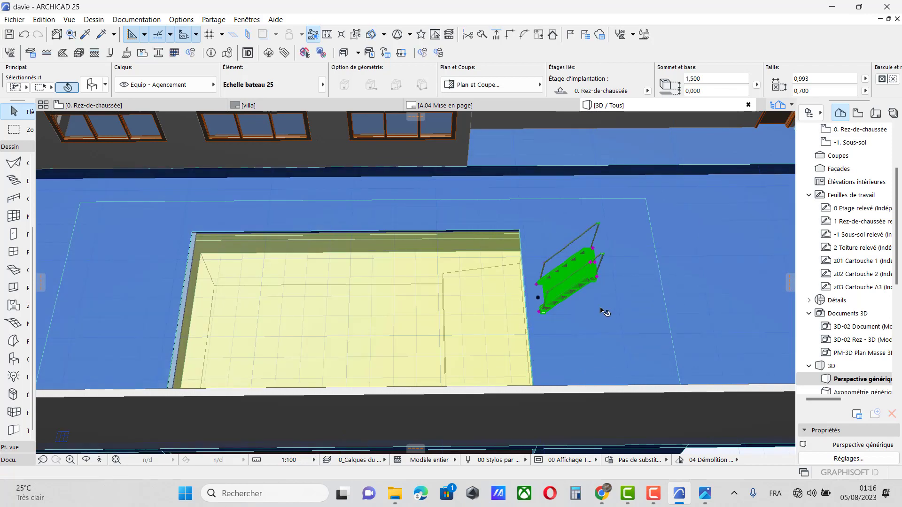
Move the ladder horizontally over the pool's short edge, finishing with a further shift of about 0.2 m towards the basin
{"action": "key", "text": "ctrl+d"}
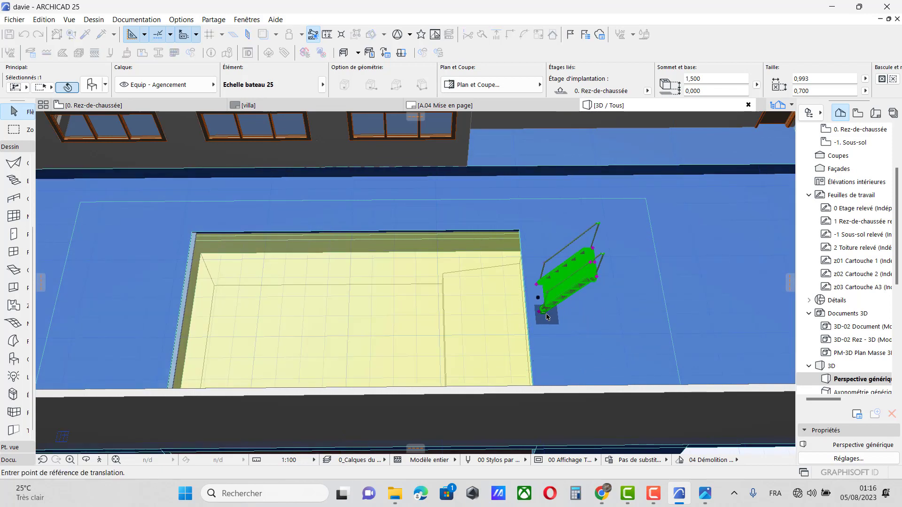
{"action": "left_click", "coordinate": [547, 317]}
{"action": "left_click", "coordinate": [509, 316]}
{"action": "scroll", "coordinate": [527, 292], "scroll_direction": "down", "scroll_amount": 1}
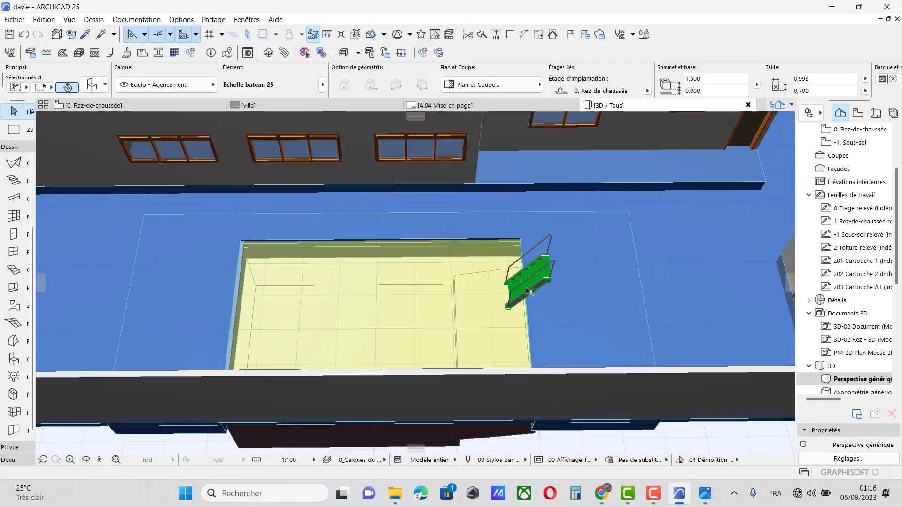
{"action": "scroll", "coordinate": [527, 292], "scroll_direction": "up", "scroll_amount": 5}
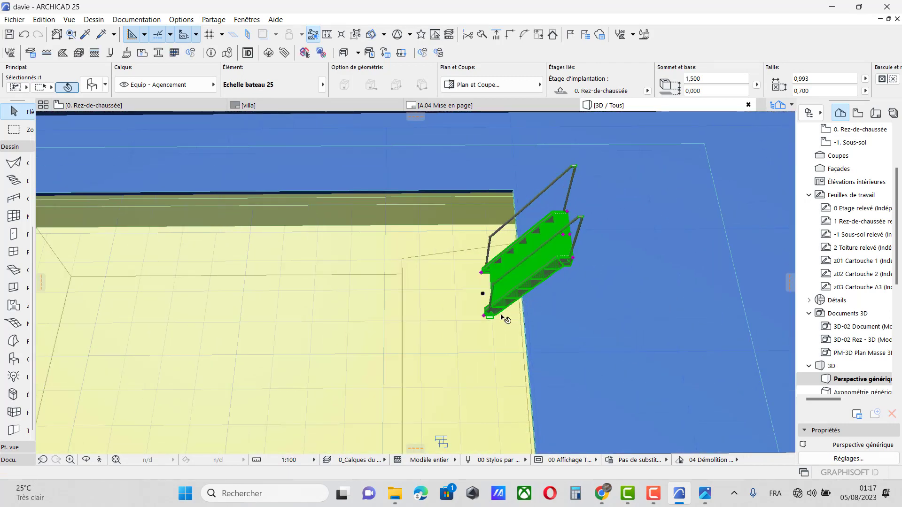
{"action": "left_click", "coordinate": [489, 316]}
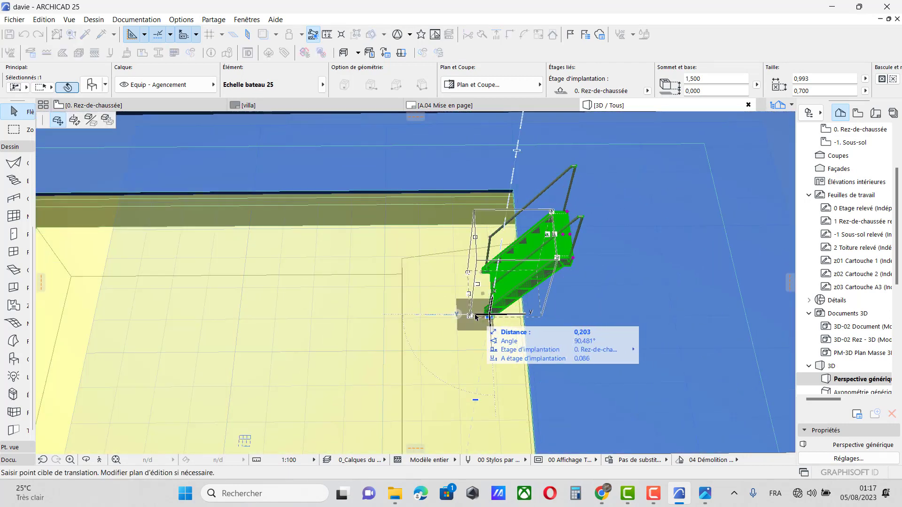
{"action": "left_click", "coordinate": [474, 317]}
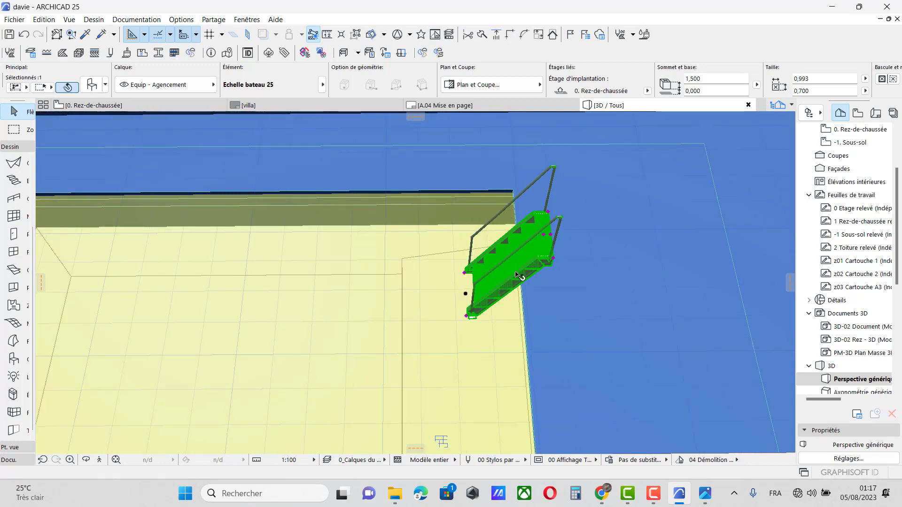
Lower the ladder into the pool to a base elevation of about -0.822 m
{"action": "left_click", "coordinate": [518, 276]}
{"action": "left_click", "coordinate": [516, 306]}
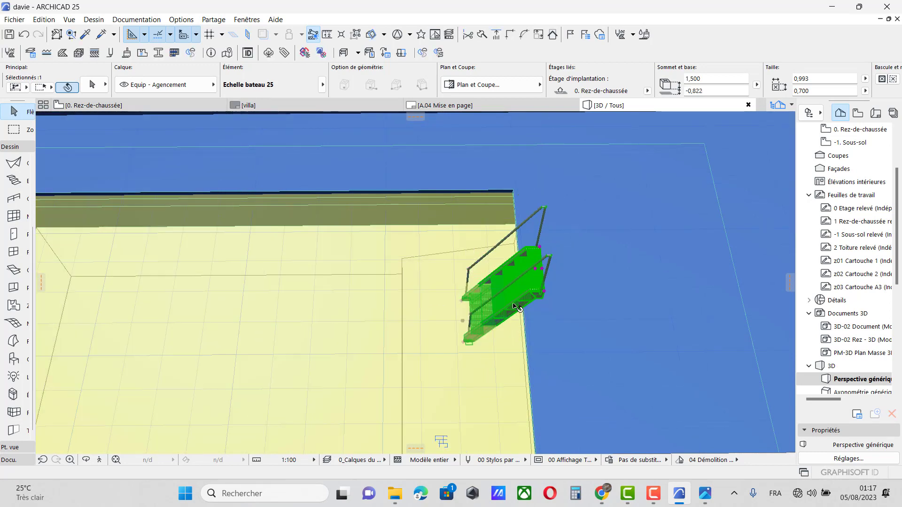
{"action": "scroll", "coordinate": [526, 332], "scroll_direction": "down", "scroll_amount": 3}
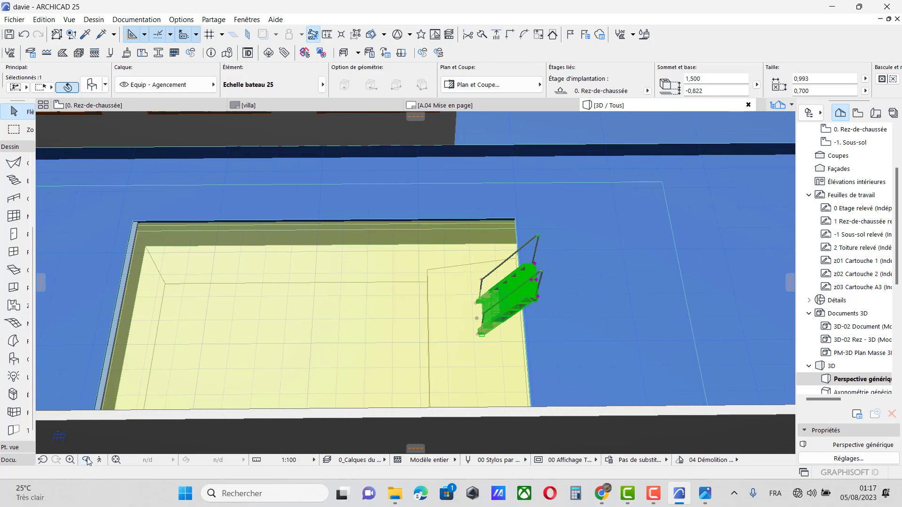
Lower the ladder further down the pool wall in two moves, to a base elevation of about -1.677 m
{"action": "left_click", "coordinate": [86, 460]}
{"action": "left_click_drag", "start_coordinate": [274, 338], "coordinate": [353, 234]}
{"action": "left_click", "coordinate": [13, 132]}
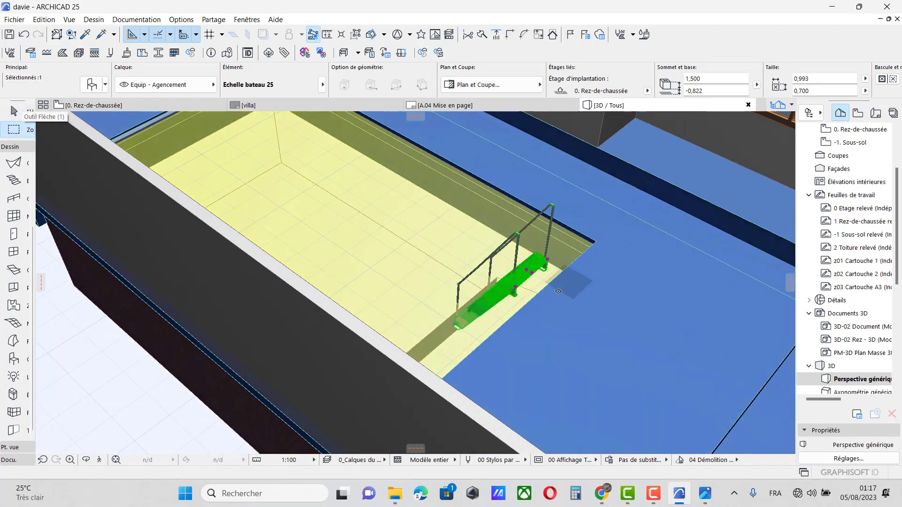
{"action": "scroll", "coordinate": [544, 314], "scroll_direction": "up", "scroll_amount": 2}
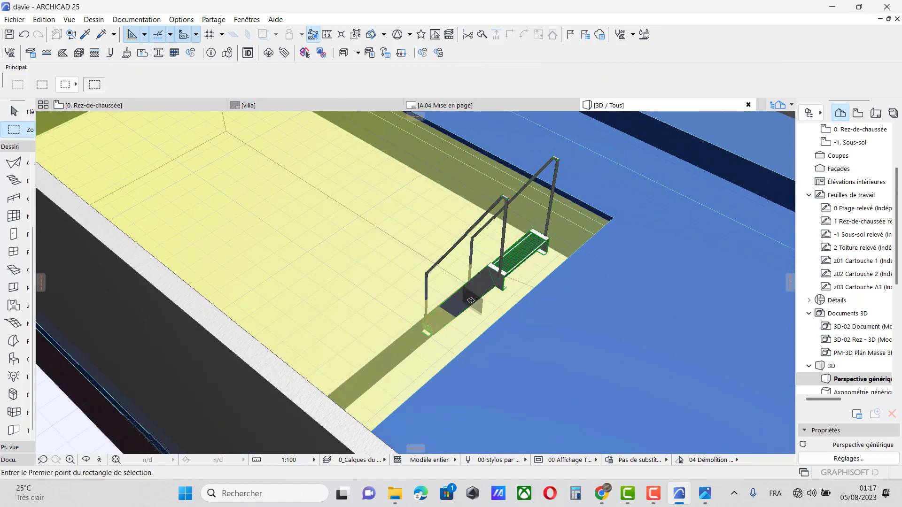
{"action": "left_click", "coordinate": [500, 282]}
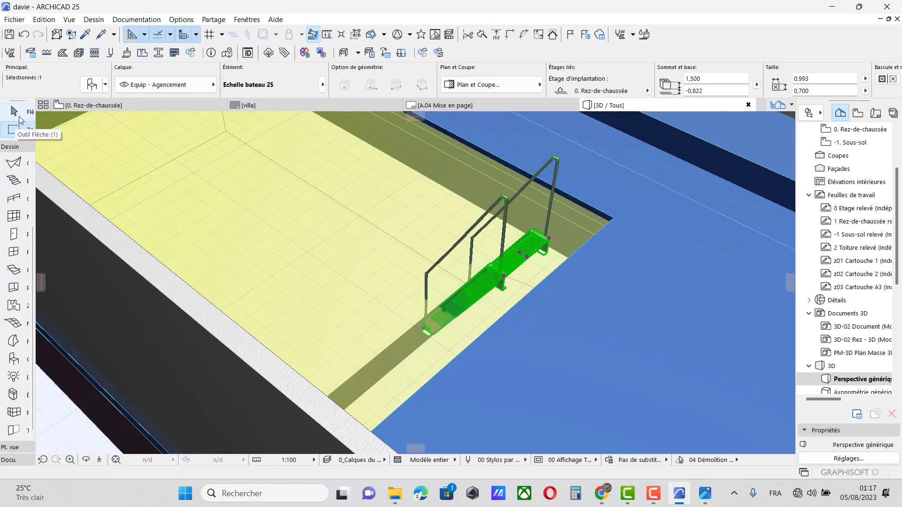
{"action": "scroll", "coordinate": [464, 326], "scroll_direction": "up", "scroll_amount": 2}
{"action": "left_click", "coordinate": [452, 287]}
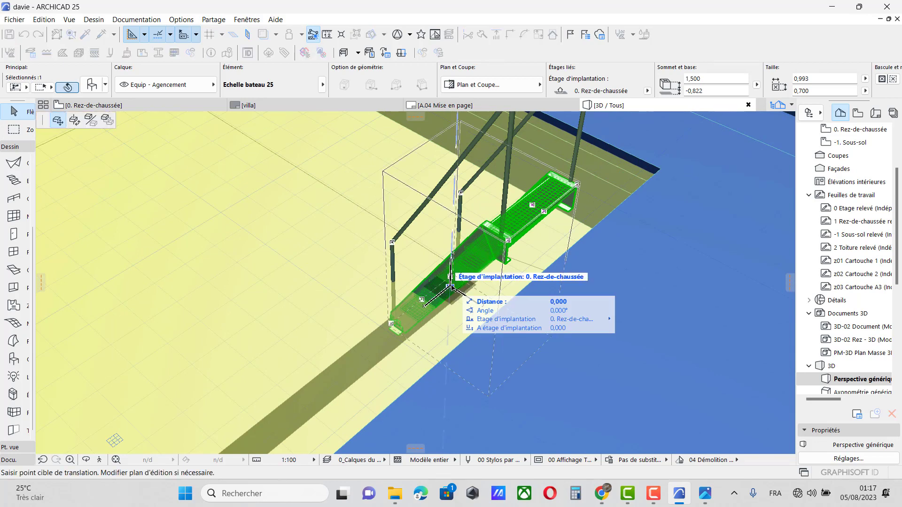
{"action": "left_click", "coordinate": [453, 335]}
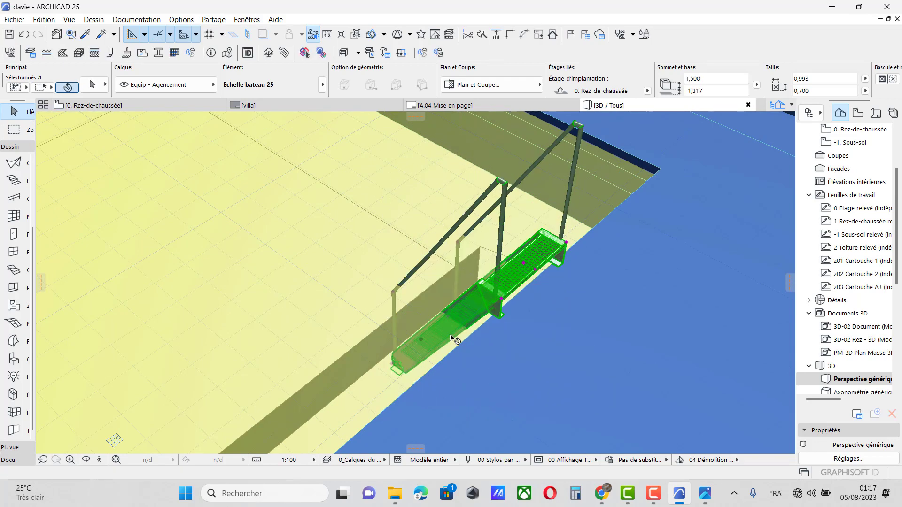
{"action": "left_click", "coordinate": [464, 324]}
{"action": "left_click", "coordinate": [465, 358]}
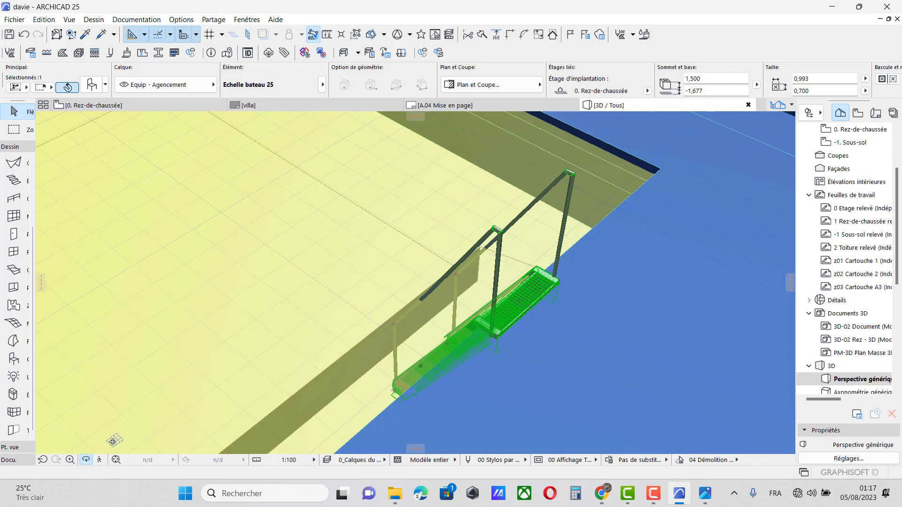
Examine the ladder's fit in the pool and the overall villa model in 3D from several angles
{"action": "left_click_drag", "start_coordinate": [114, 440], "coordinate": [505, 352]}
{"action": "scroll", "coordinate": [535, 334], "scroll_direction": "down", "scroll_amount": 4}
{"action": "left_click_drag", "start_coordinate": [403, 350], "coordinate": [366, 297]}
{"action": "scroll", "coordinate": [366, 298], "scroll_direction": "down", "scroll_amount": 2}
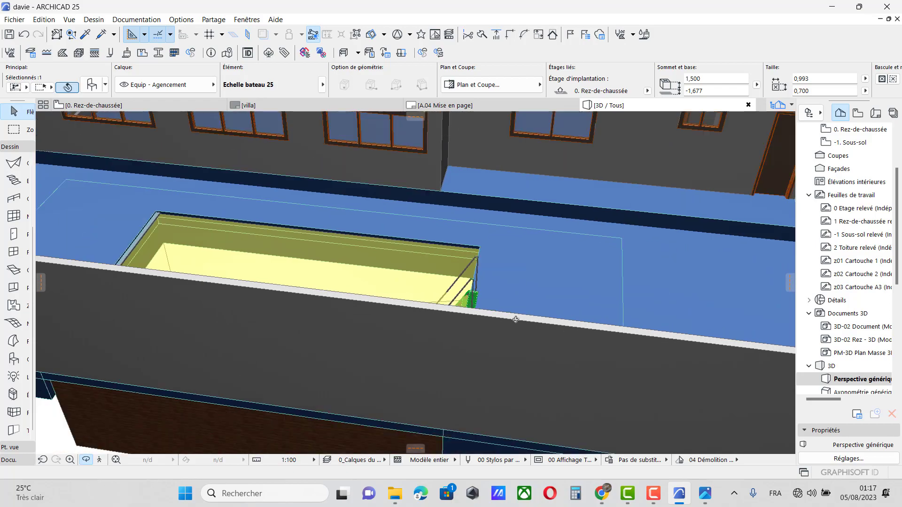
{"action": "left_click_drag", "start_coordinate": [516, 320], "coordinate": [286, 312]}
{"action": "scroll", "coordinate": [258, 329], "scroll_direction": "down", "scroll_amount": 3}
{"action": "left_click_drag", "start_coordinate": [217, 348], "coordinate": [656, 352]}
{"action": "scroll", "coordinate": [641, 298], "scroll_direction": "down", "scroll_amount": 5}
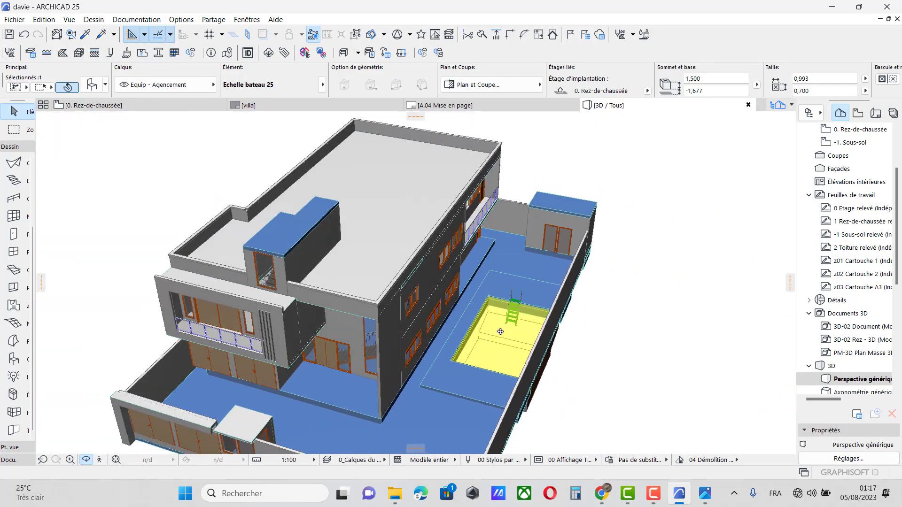
{"action": "scroll", "coordinate": [500, 331], "scroll_direction": "down", "scroll_amount": 1}
{"action": "left_click_drag", "start_coordinate": [432, 384], "coordinate": [601, 321]}
{"action": "scroll", "coordinate": [601, 320], "scroll_direction": "down", "scroll_amount": 4}
{"action": "left_click_drag", "start_coordinate": [464, 366], "coordinate": [411, 417]}
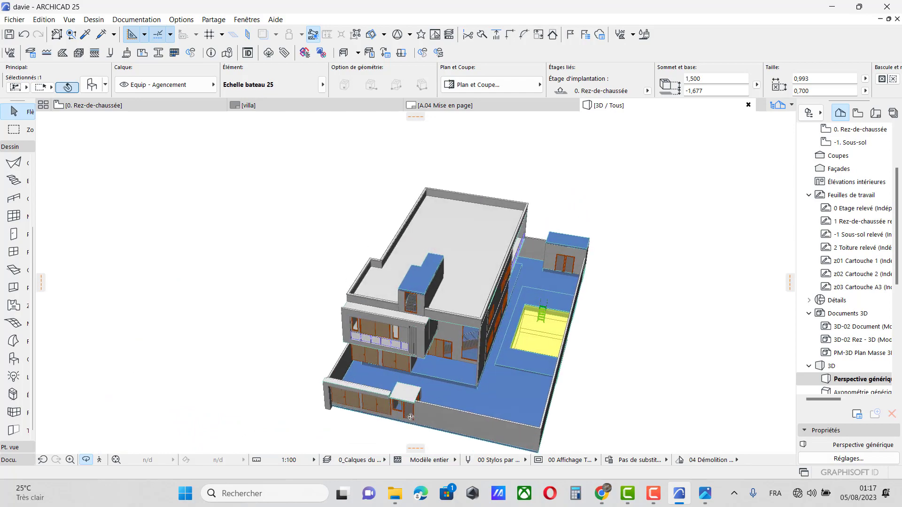
{"action": "scroll", "coordinate": [411, 417], "scroll_direction": "up", "scroll_amount": 6}
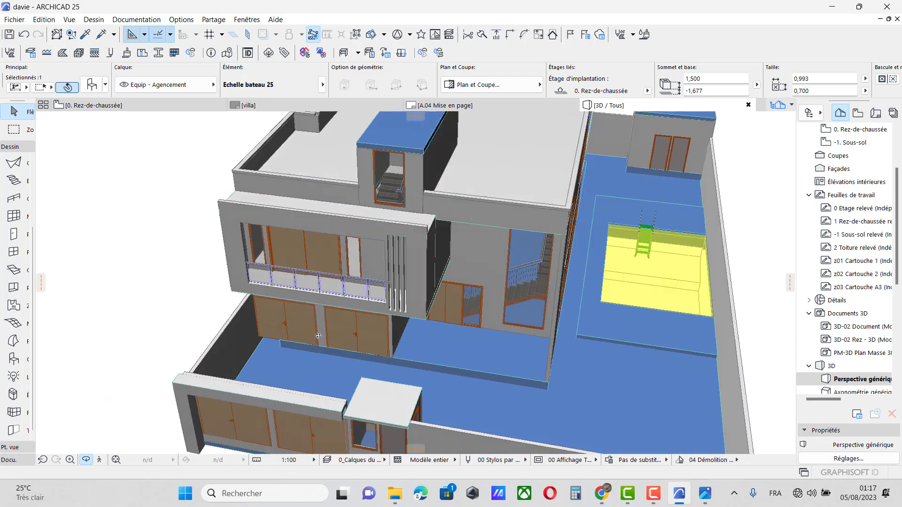
{"action": "scroll", "coordinate": [319, 335], "scroll_direction": "down", "scroll_amount": 6}
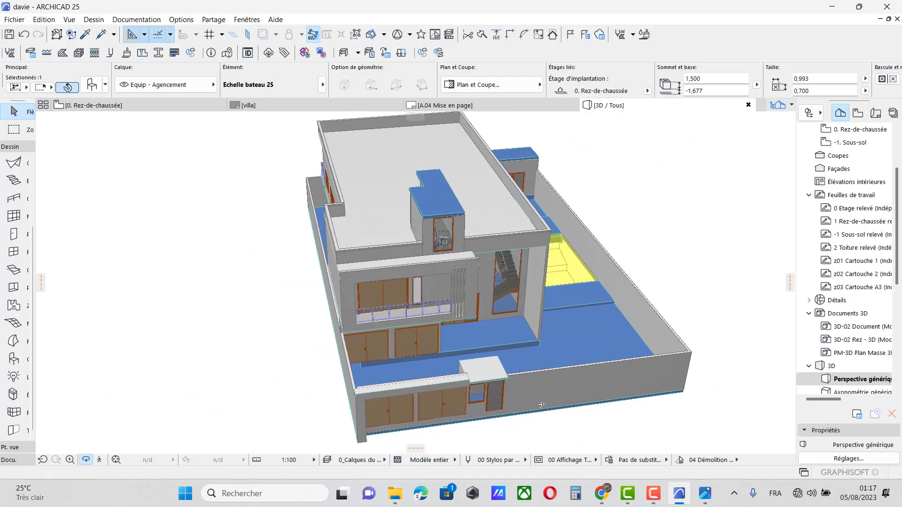
On the ground-floor plan, draw a 0.2 m thick rectangular slab with base elevation -0.4 m along the outside of the front boundary wall
{"action": "left_click", "coordinate": [93, 106]}
{"action": "scroll", "coordinate": [396, 247], "scroll_direction": "down", "scroll_amount": 8}
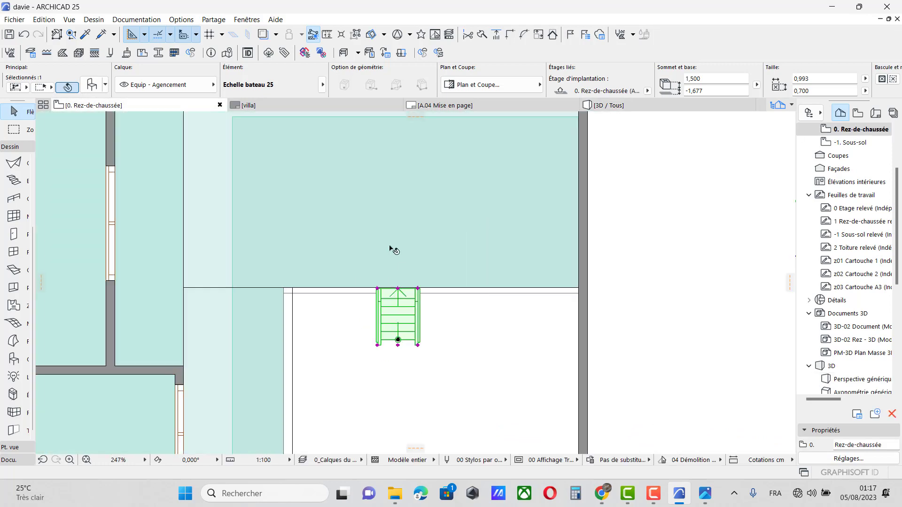
{"action": "scroll", "coordinate": [348, 356], "scroll_direction": "up", "scroll_amount": 5}
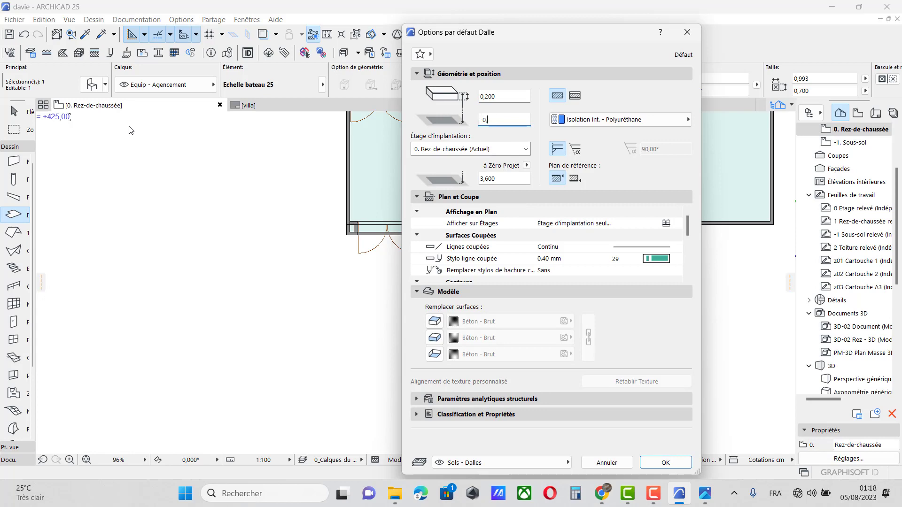
{"action": "key", "text": "Return"}
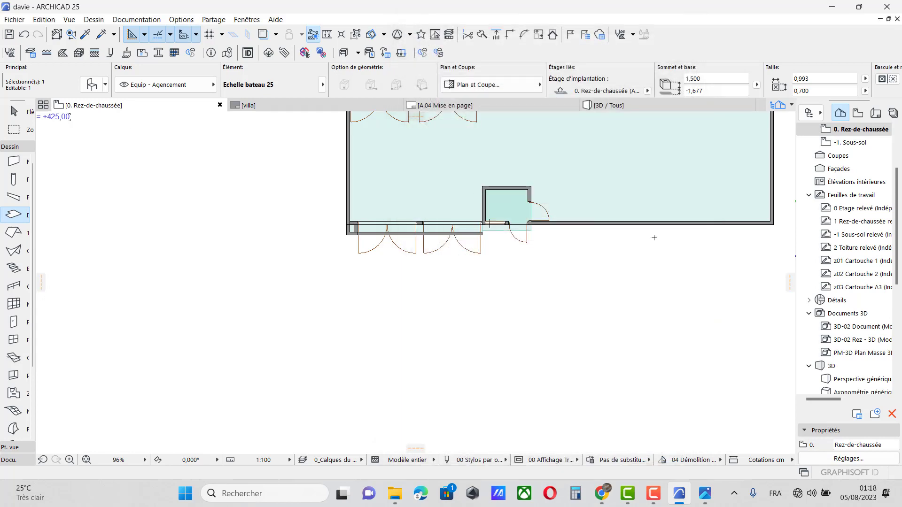
{"action": "scroll", "coordinate": [765, 224], "scroll_direction": "up", "scroll_amount": 6}
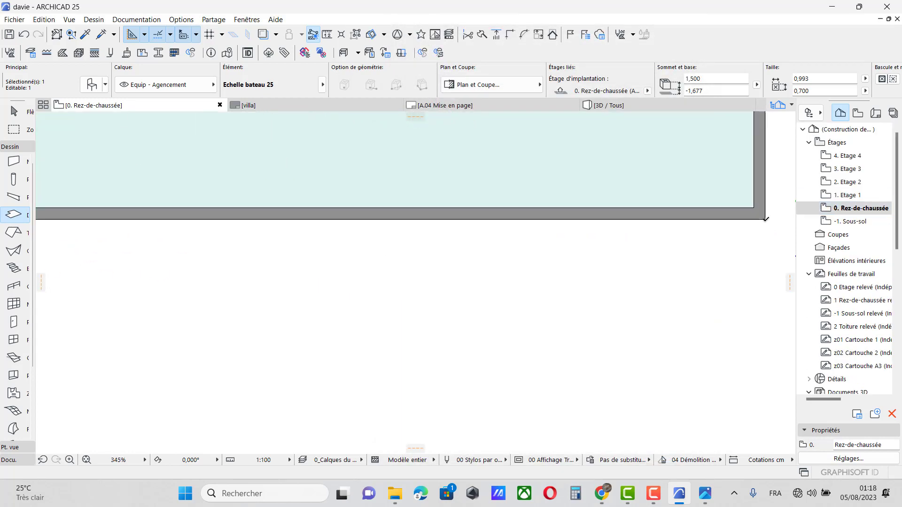
{"action": "key", "text": "Escape"}
{"action": "scroll", "coordinate": [765, 218], "scroll_direction": "down", "scroll_amount": 5}
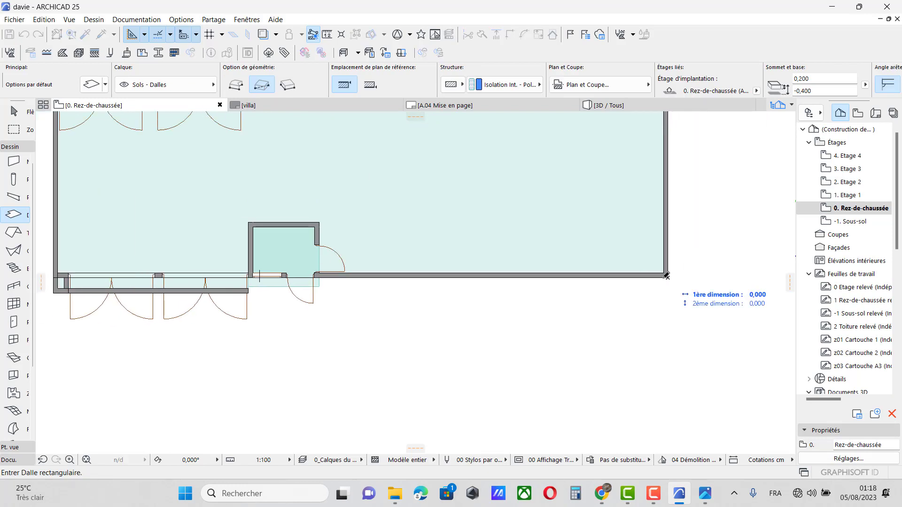
{"action": "scroll", "coordinate": [667, 277], "scroll_direction": "down", "scroll_amount": 6}
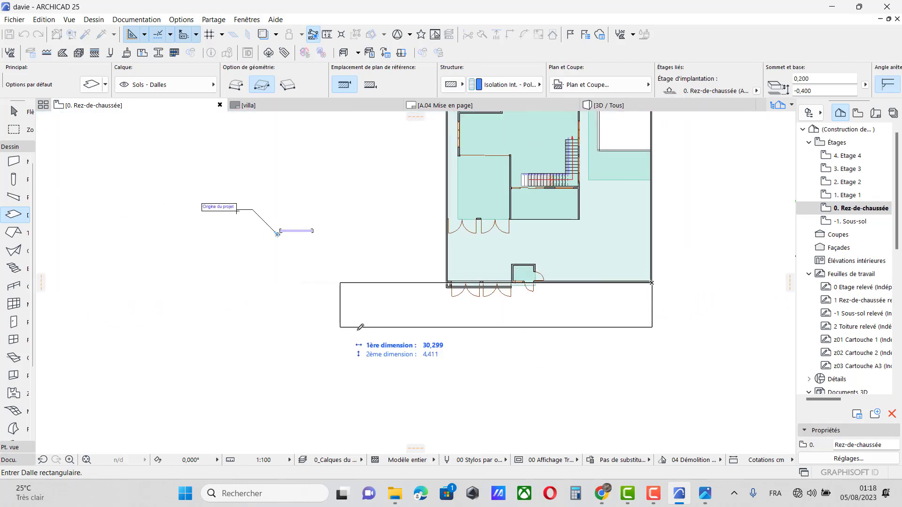
{"action": "scroll", "coordinate": [474, 310], "scroll_direction": "up", "scroll_amount": 4}
{"action": "left_click", "coordinate": [406, 344]}
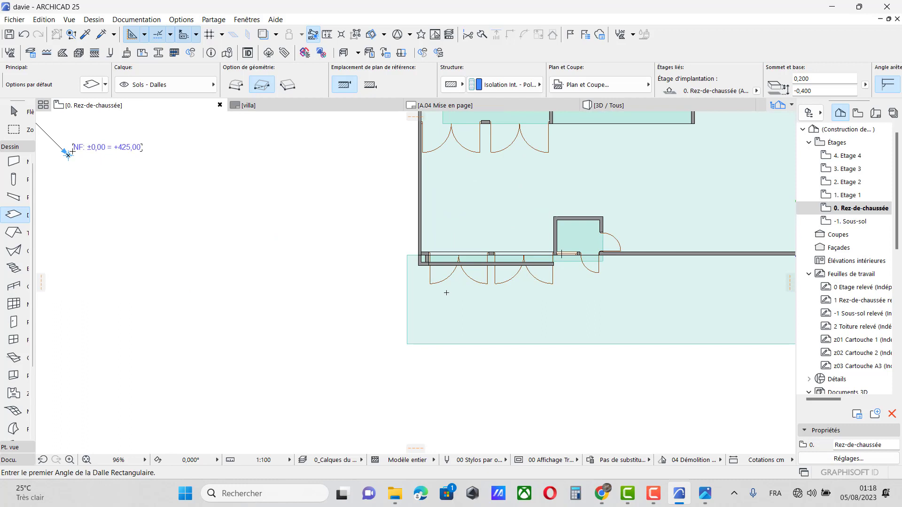
Offset the new front slab's overhanging short edge back to the outer corner of the front boundary wall, by about 0.518 m
{"action": "scroll", "coordinate": [446, 292], "scroll_direction": "up", "scroll_amount": 3}
{"action": "left_click", "coordinate": [457, 323], "text": "shift"}
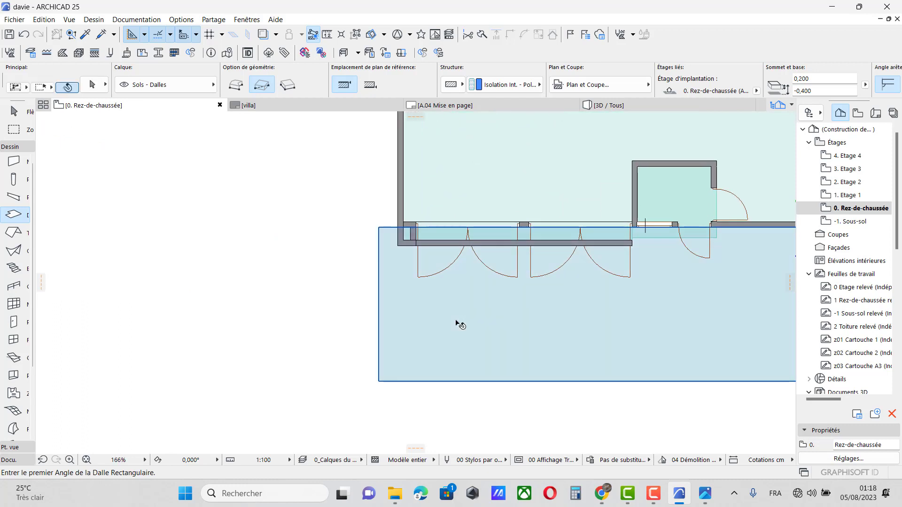
{"action": "left_click", "coordinate": [379, 311]}
{"action": "left_click", "coordinate": [107, 121]}
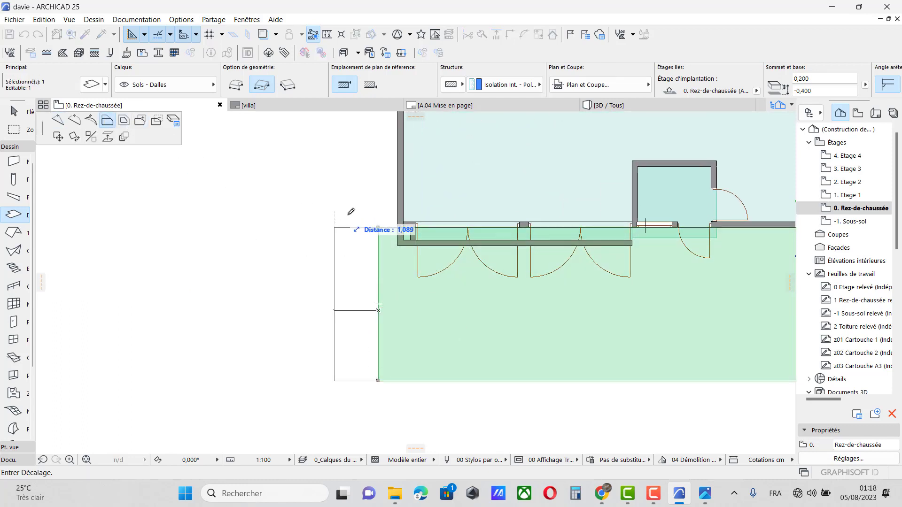
{"action": "scroll", "coordinate": [454, 291], "scroll_direction": "up", "scroll_amount": 4}
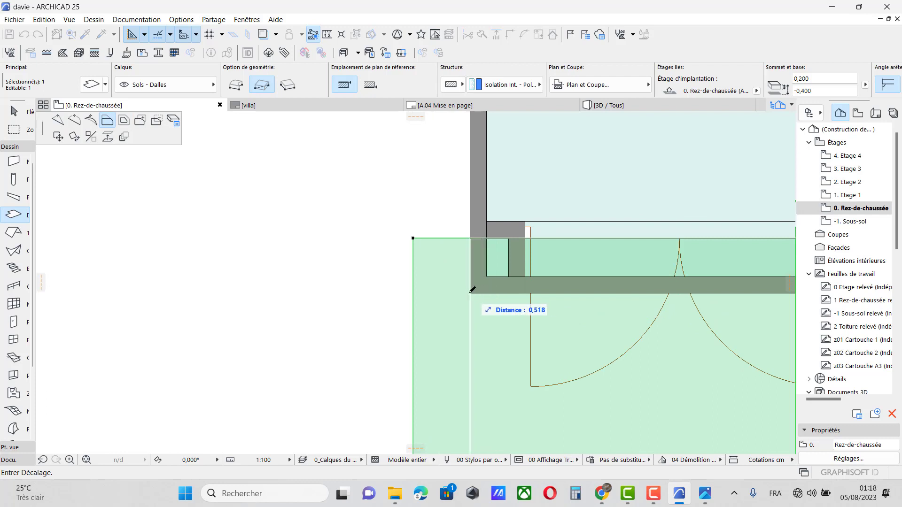
{"action": "left_click", "coordinate": [473, 290]}
{"action": "scroll", "coordinate": [371, 225], "scroll_direction": "down", "scroll_amount": 8}
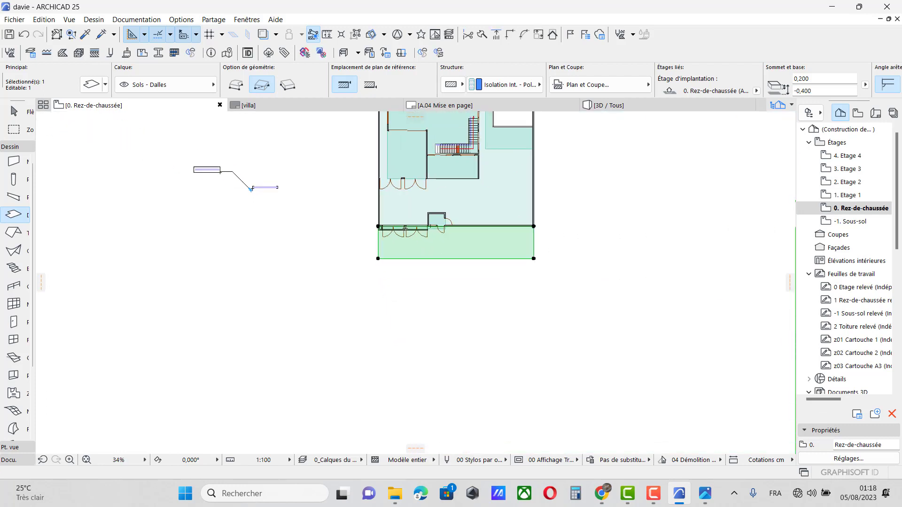
{"action": "scroll", "coordinate": [517, 212], "scroll_direction": "up", "scroll_amount": 5}
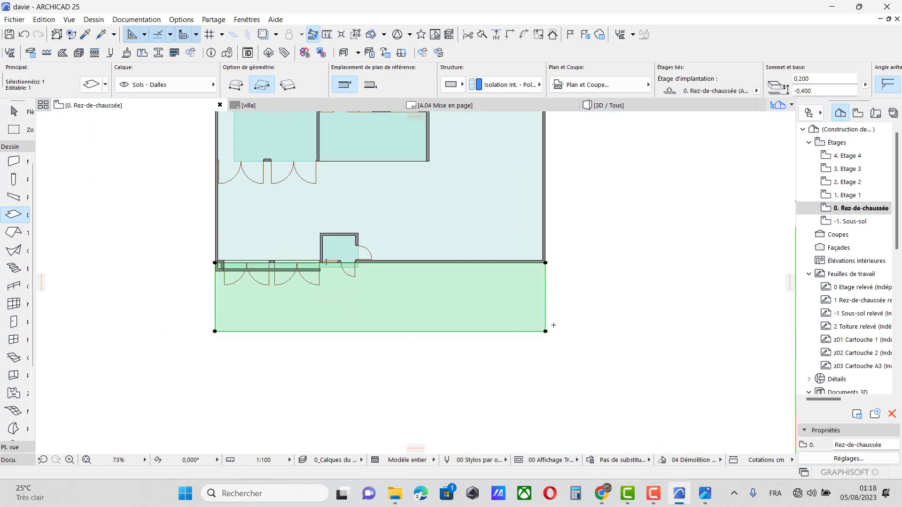
{"action": "scroll", "coordinate": [553, 325], "scroll_direction": "down", "scroll_amount": 1}
{"action": "key", "text": "Escape"}
{"action": "scroll", "coordinate": [266, 305], "scroll_direction": "up", "scroll_amount": 5}
{"action": "scroll", "coordinate": [403, 354], "scroll_direction": "down", "scroll_amount": 5}
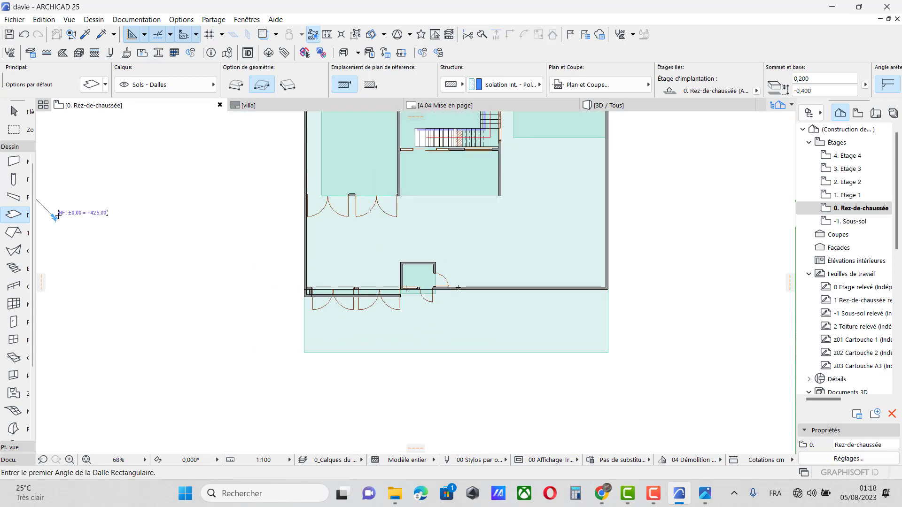
Inspect the new front slab against the entrance facade and boundary wall in the 3D view
{"action": "left_click", "coordinate": [639, 104]}
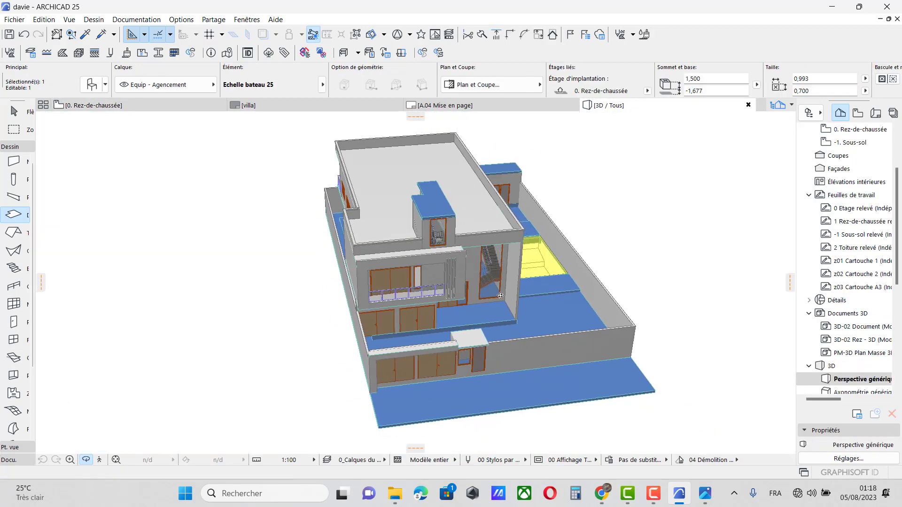
{"action": "left_click_drag", "start_coordinate": [500, 296], "coordinate": [389, 328]}
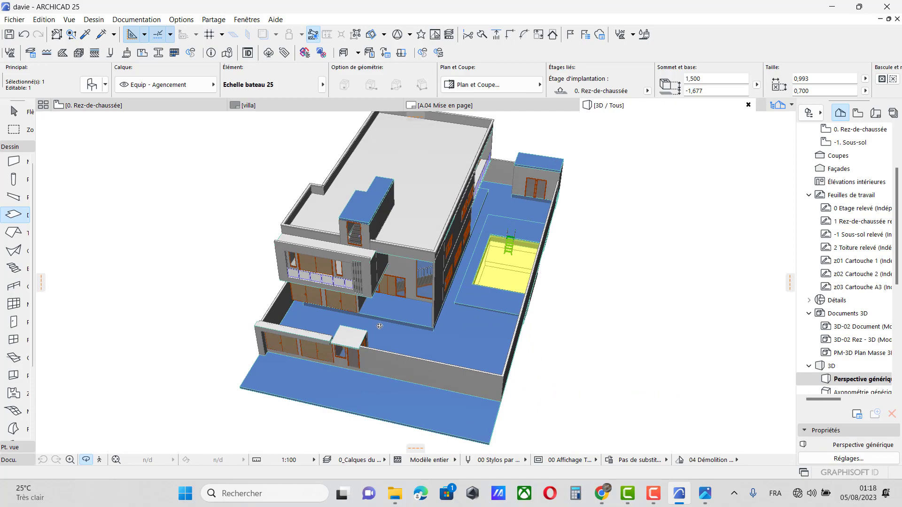
{"action": "scroll", "coordinate": [380, 326], "scroll_direction": "up", "scroll_amount": 3}
{"action": "left_click_drag", "start_coordinate": [185, 312], "coordinate": [329, 295]}
{"action": "scroll", "coordinate": [340, 288], "scroll_direction": "down", "scroll_amount": 2}
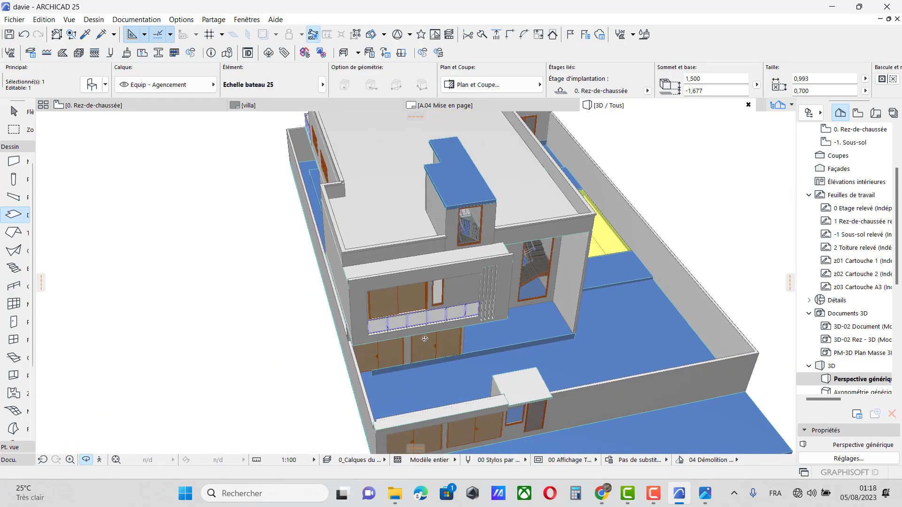
{"action": "left_click_drag", "start_coordinate": [482, 370], "coordinate": [396, 372]}
{"action": "scroll", "coordinate": [439, 306], "scroll_direction": "down", "scroll_amount": 1}
{"action": "scroll", "coordinate": [439, 307], "scroll_direction": "down", "scroll_amount": 1}
{"action": "left_click_drag", "start_coordinate": [327, 372], "coordinate": [382, 364]}
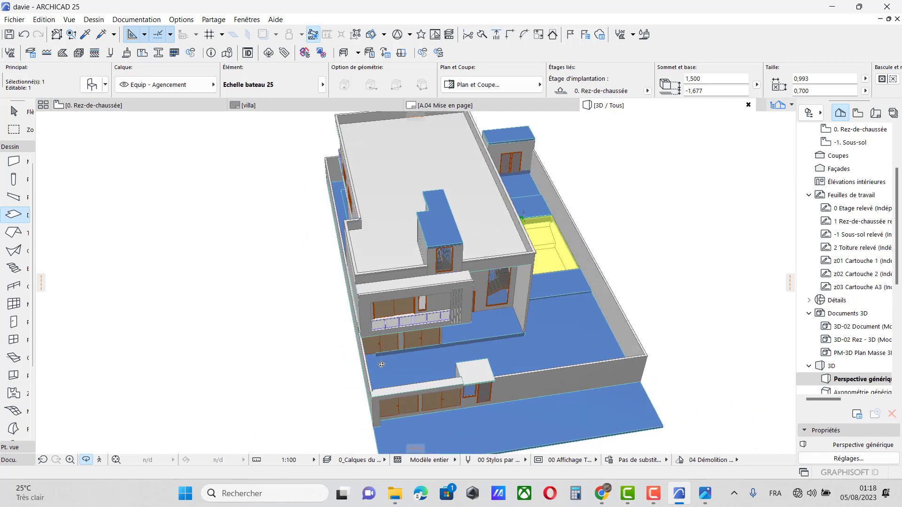
{"action": "scroll", "coordinate": [381, 365], "scroll_direction": "up", "scroll_amount": 5}
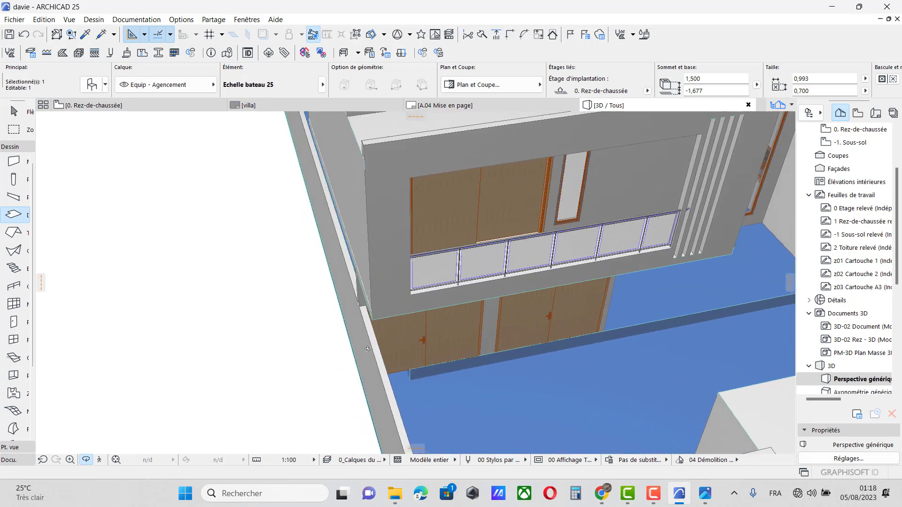
{"action": "middle_click_drag", "start_coordinate": [367, 349], "coordinate": [376, 352]}
Examine the side passage and the long side boundary wall from the front end to the rear in 3D
{"action": "left_click", "coordinate": [14, 128]}
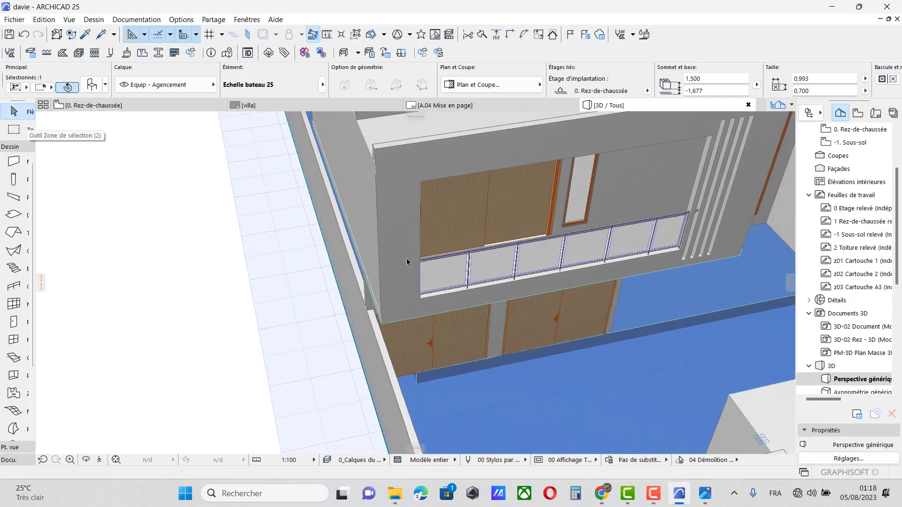
{"action": "left_click", "coordinate": [592, 352]}
{"action": "scroll", "coordinate": [360, 371], "scroll_direction": "up", "scroll_amount": 1}
{"action": "scroll", "coordinate": [530, 331], "scroll_direction": "down", "scroll_amount": 3}
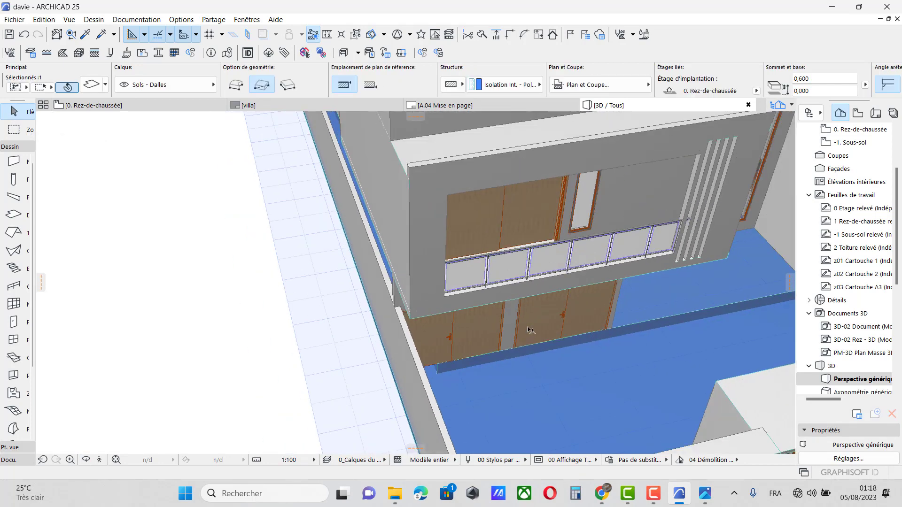
{"action": "scroll", "coordinate": [315, 319], "scroll_direction": "up", "scroll_amount": 1}
{"action": "scroll", "coordinate": [316, 319], "scroll_direction": "up", "scroll_amount": 5}
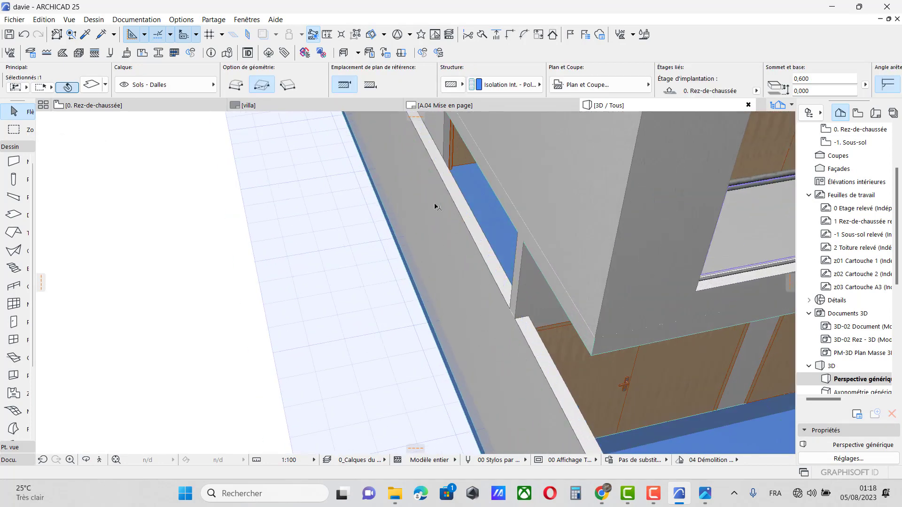
{"action": "scroll", "coordinate": [463, 235], "scroll_direction": "up", "scroll_amount": 1}
{"action": "left_click", "coordinate": [86, 459]}
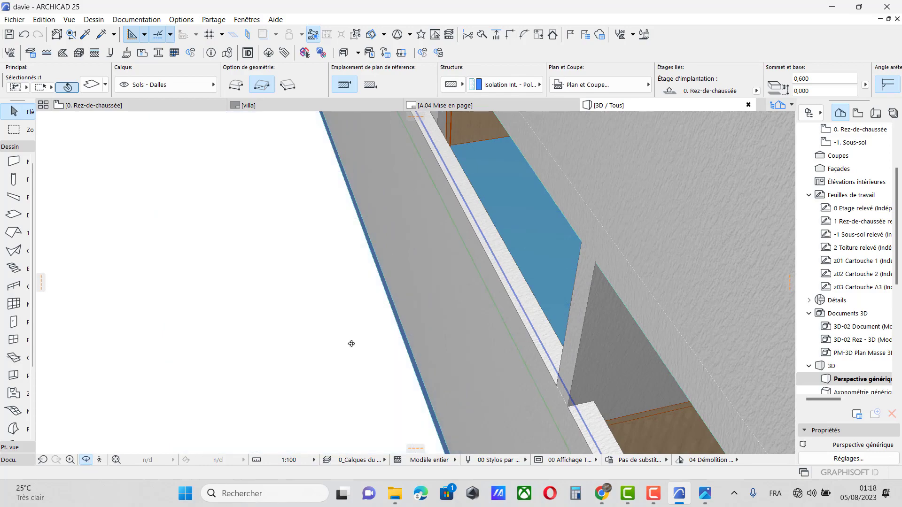
{"action": "left_click_drag", "start_coordinate": [352, 343], "coordinate": [385, 353]}
{"action": "scroll", "coordinate": [385, 354], "scroll_direction": "down", "scroll_amount": 10}
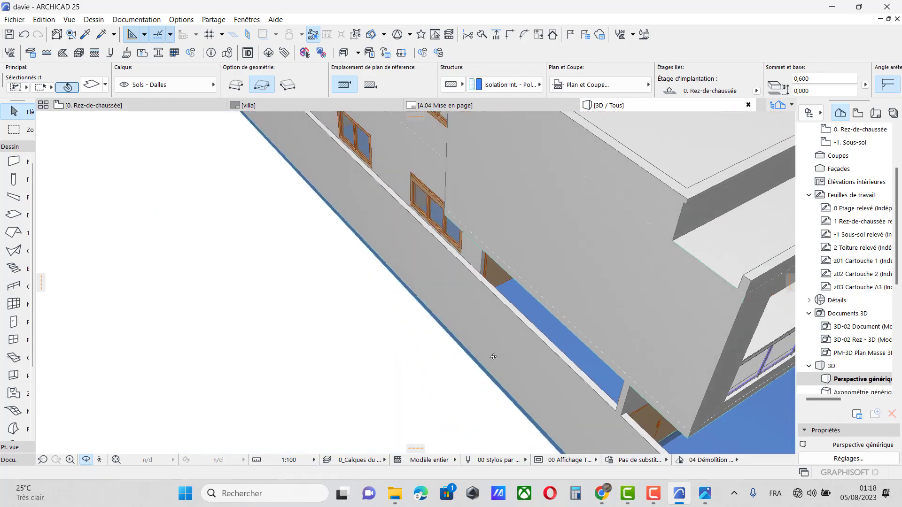
{"action": "left_click_drag", "start_coordinate": [517, 348], "coordinate": [616, 330]}
{"action": "scroll", "coordinate": [664, 232], "scroll_direction": "up", "scroll_amount": 3}
{"action": "scroll", "coordinate": [669, 266], "scroll_direction": "down", "scroll_amount": 4}
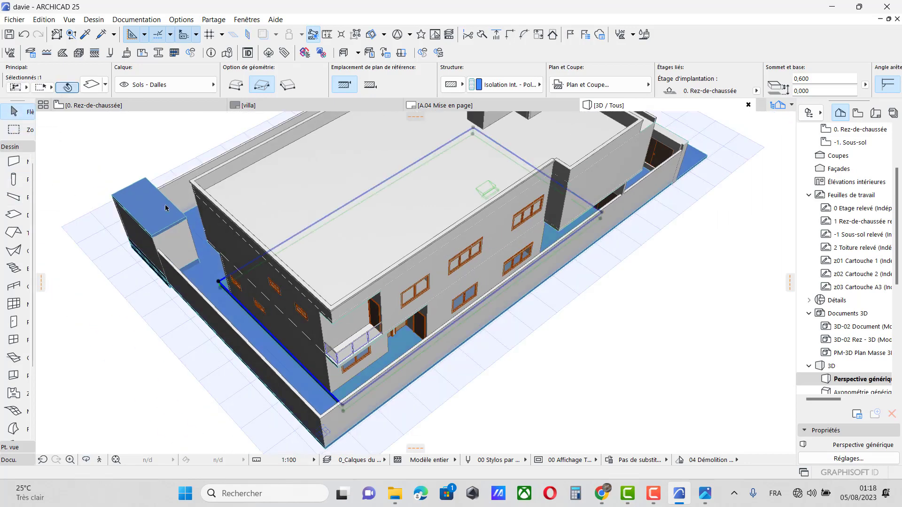
Stretch the rear end of the long side boundary wall back to the cross wall, leaving only the front section
{"action": "left_click", "coordinate": [542, 274]}
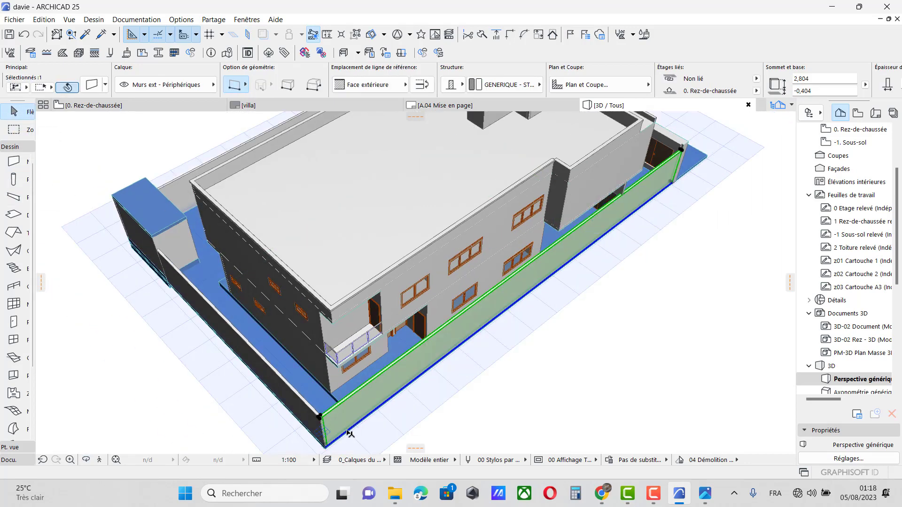
{"action": "left_click", "coordinate": [324, 443]}
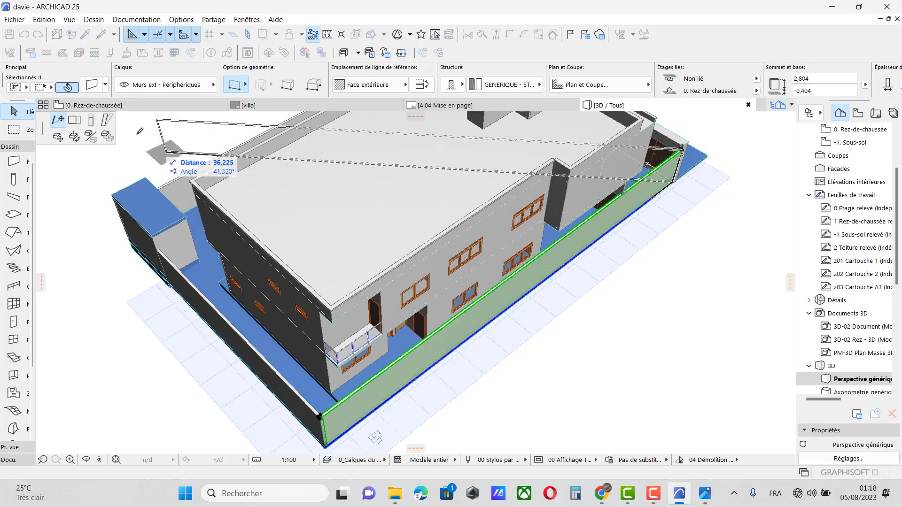
{"action": "left_click", "coordinate": [74, 121]}
{"action": "scroll", "coordinate": [563, 195], "scroll_direction": "up", "scroll_amount": 5}
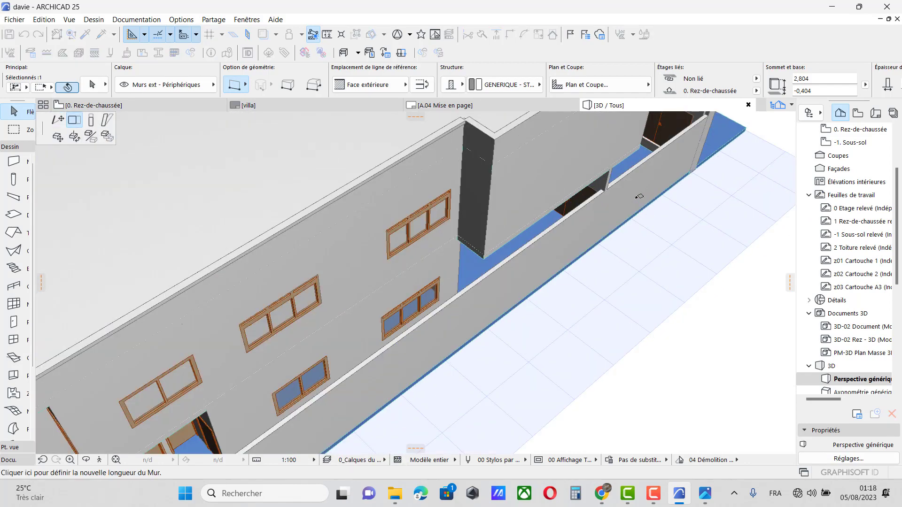
{"action": "scroll", "coordinate": [565, 195], "scroll_direction": "down", "scroll_amount": 3}
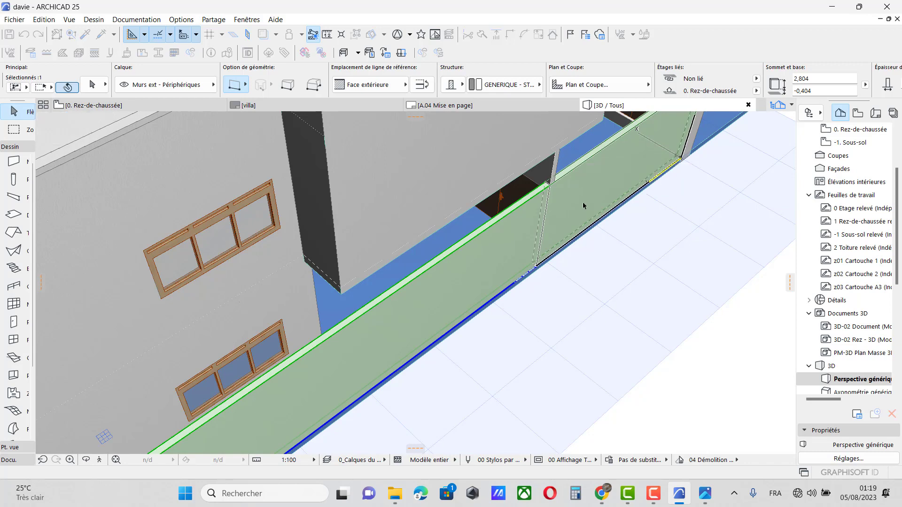
{"action": "left_click", "coordinate": [584, 202]}
Translate a copy of the front section of the side boundary wall end to end behind the original, starting at the cross wall
{"action": "right_click", "coordinate": [584, 201]}
{"action": "mouse_move", "coordinate": [655, 270]}
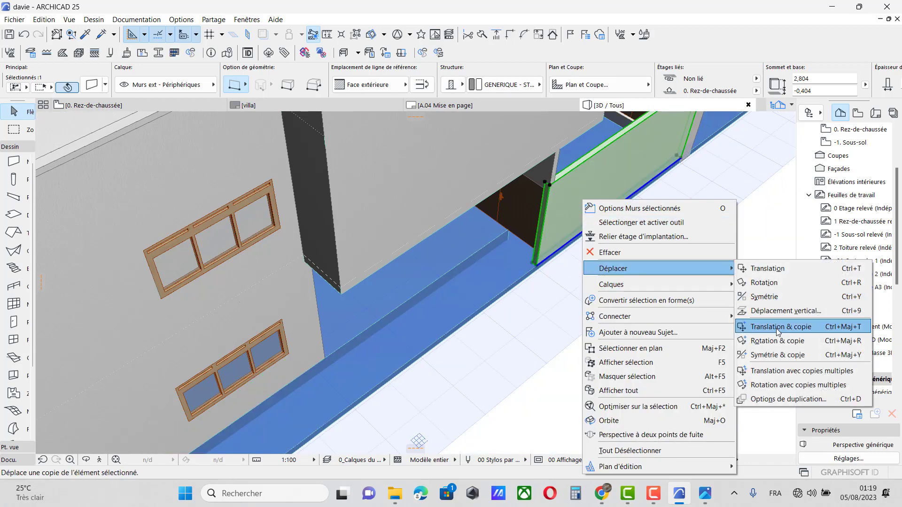
{"action": "left_click", "coordinate": [779, 326]}
{"action": "left_click", "coordinate": [655, 173]}
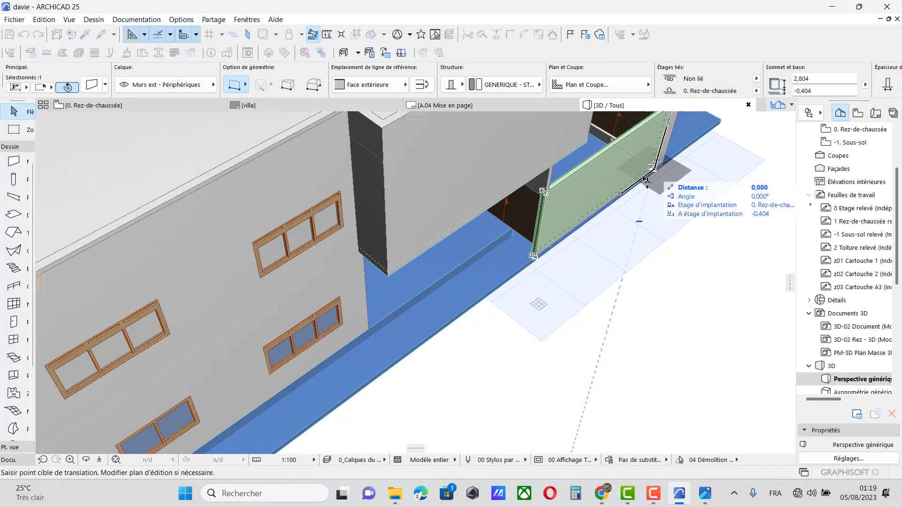
{"action": "left_click", "coordinate": [534, 259]}
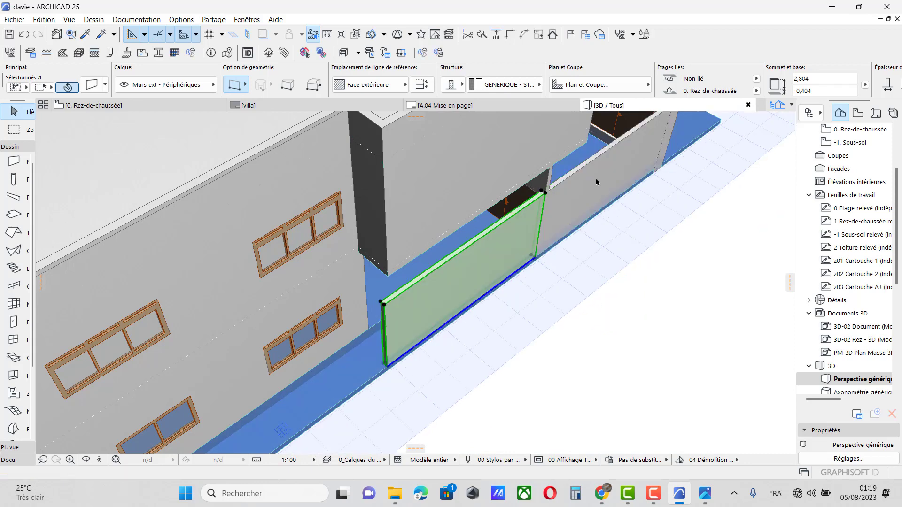
Extend the copied side wall section to intersect the rear boundary wall, closing the rear corner
{"action": "scroll", "coordinate": [595, 180], "scroll_direction": "down", "scroll_amount": 4}
{"action": "left_click", "coordinate": [310, 371], "text": "shift"}
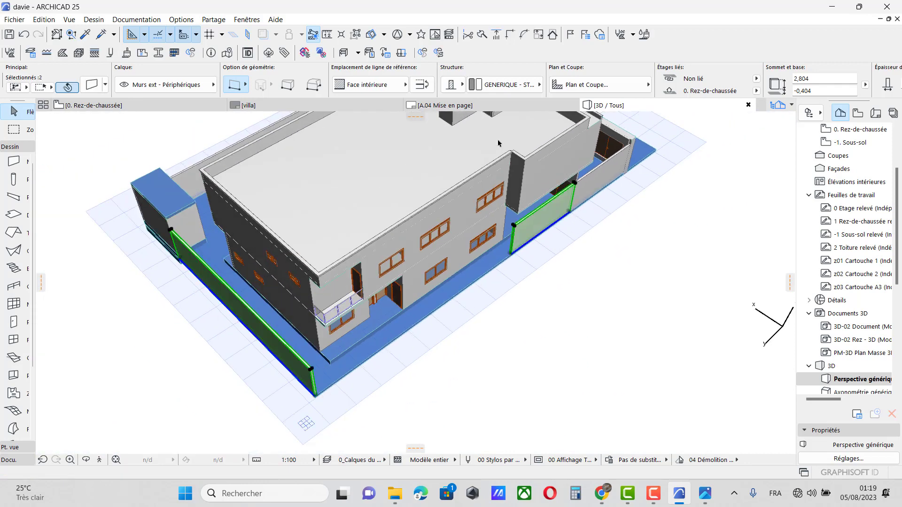
{"action": "left_click", "coordinate": [622, 189]}
{"action": "scroll", "coordinate": [622, 173], "scroll_direction": "up", "scroll_amount": 3}
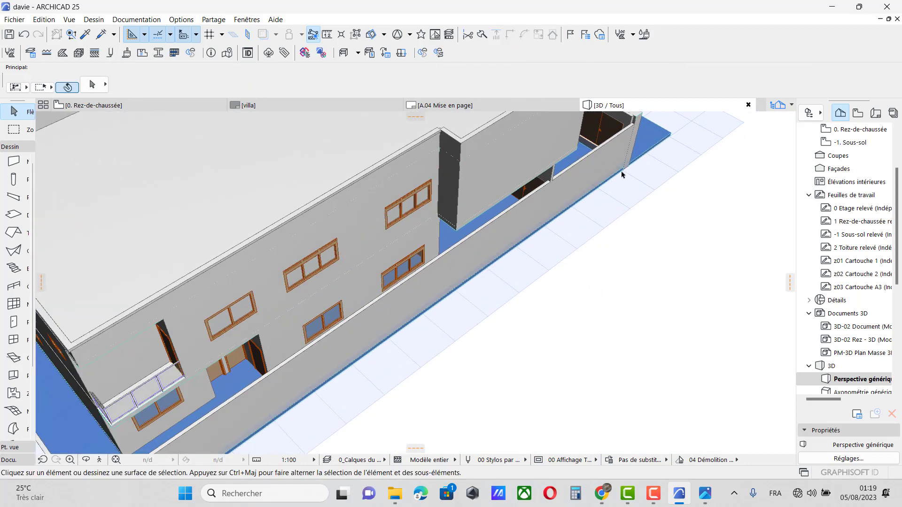
Shorten the front end of the rear side wall section back to the rear corner of the projecting upper volume
{"action": "scroll", "coordinate": [624, 140], "scroll_direction": "down", "scroll_amount": 2}
{"action": "scroll", "coordinate": [625, 138], "scroll_direction": "up", "scroll_amount": 3}
{"action": "scroll", "coordinate": [624, 148], "scroll_direction": "up", "scroll_amount": 2}
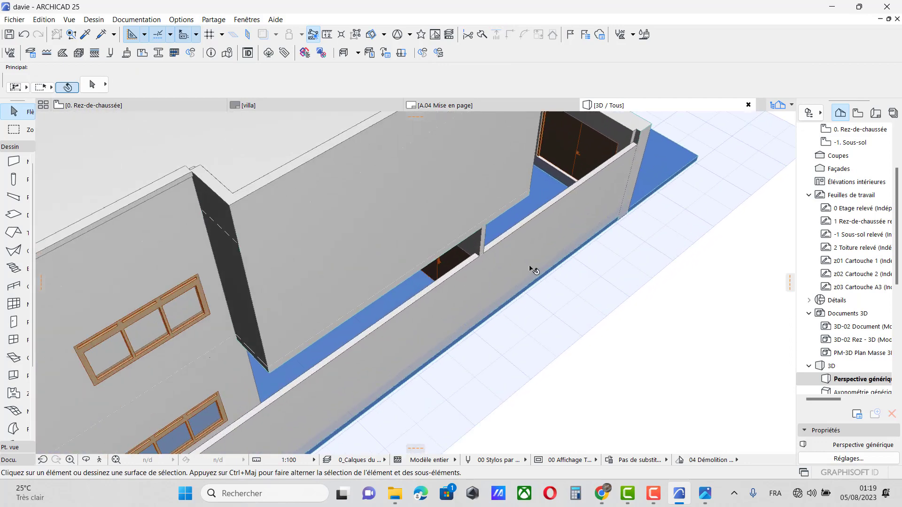
{"action": "scroll", "coordinate": [488, 237], "scroll_direction": "down", "scroll_amount": 2}
{"action": "left_click", "coordinate": [441, 304]}
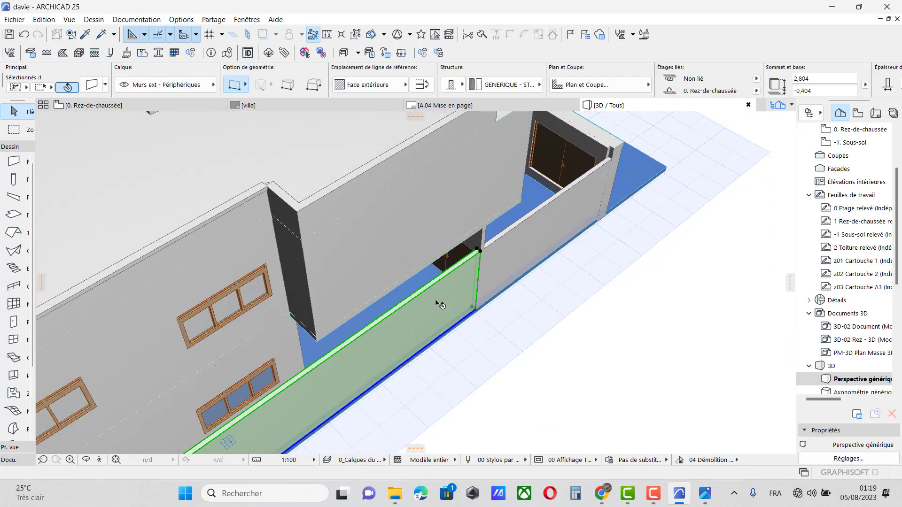
{"action": "scroll", "coordinate": [522, 253], "scroll_direction": "down", "scroll_amount": 2}
{"action": "scroll", "coordinate": [519, 278], "scroll_direction": "up", "scroll_amount": 2}
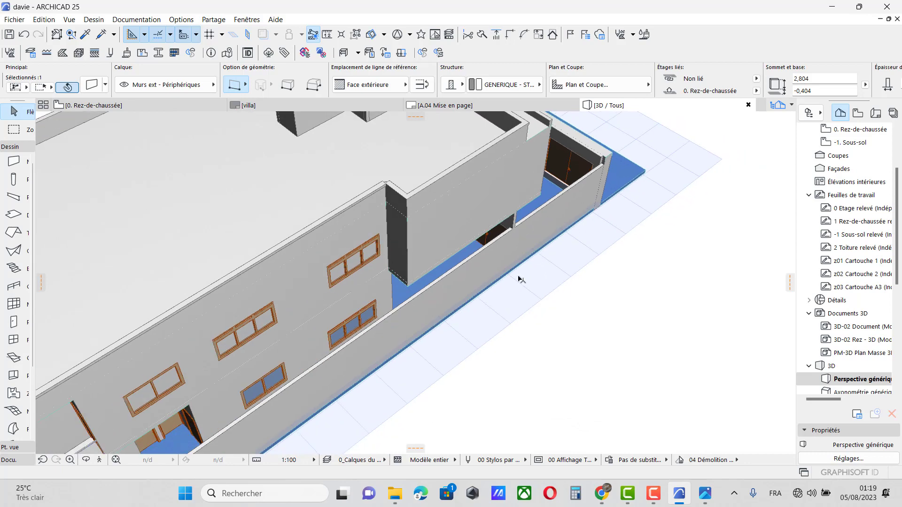
{"action": "scroll", "coordinate": [498, 290], "scroll_direction": "down", "scroll_amount": 2}
{"action": "scroll", "coordinate": [548, 218], "scroll_direction": "up", "scroll_amount": 2}
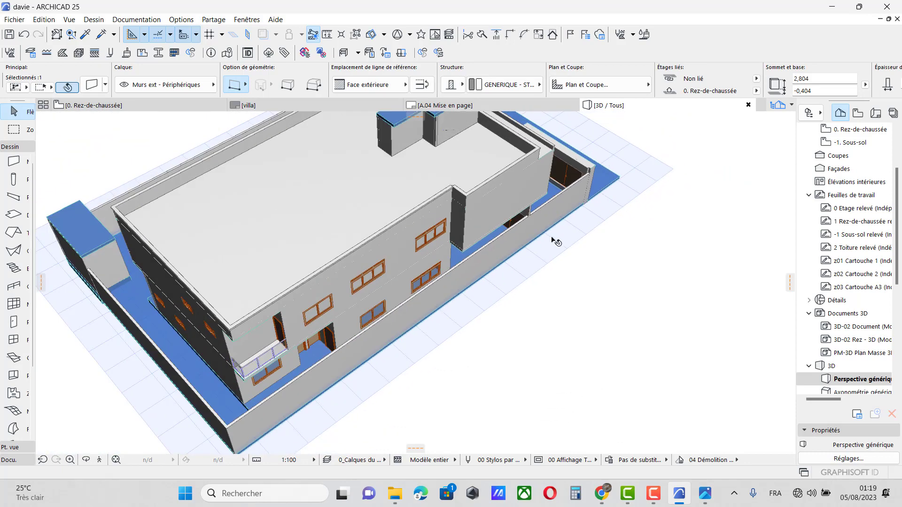
{"action": "left_click", "coordinate": [525, 245]}
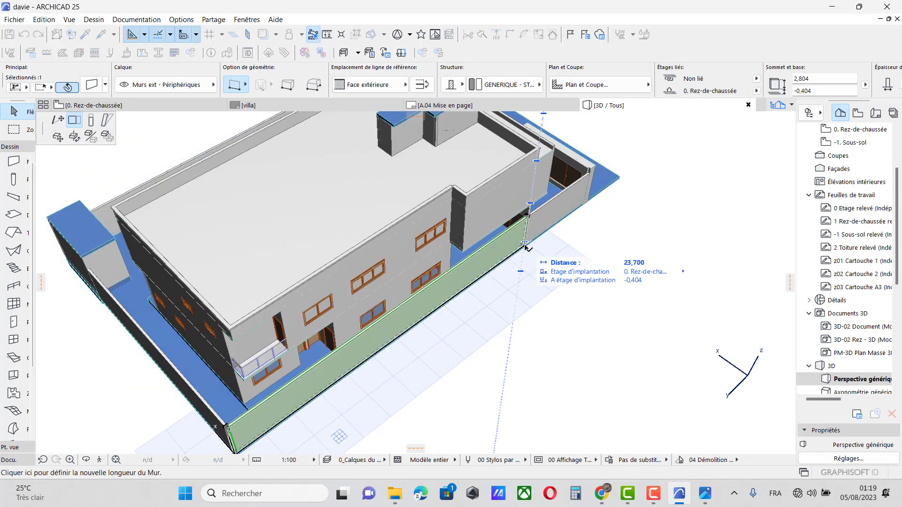
{"action": "scroll", "coordinate": [464, 249], "scroll_direction": "up", "scroll_amount": 5}
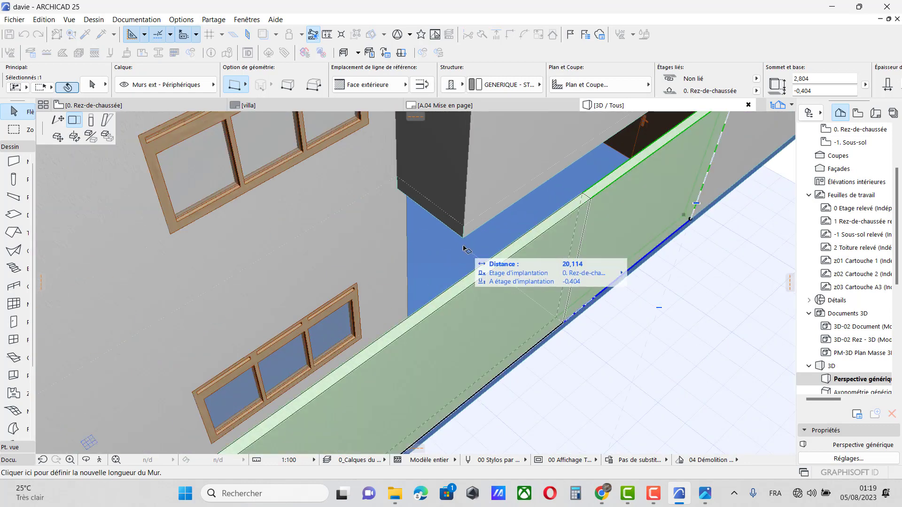
{"action": "left_click", "coordinate": [402, 244]}
{"action": "scroll", "coordinate": [584, 192], "scroll_direction": "down", "scroll_amount": 3}
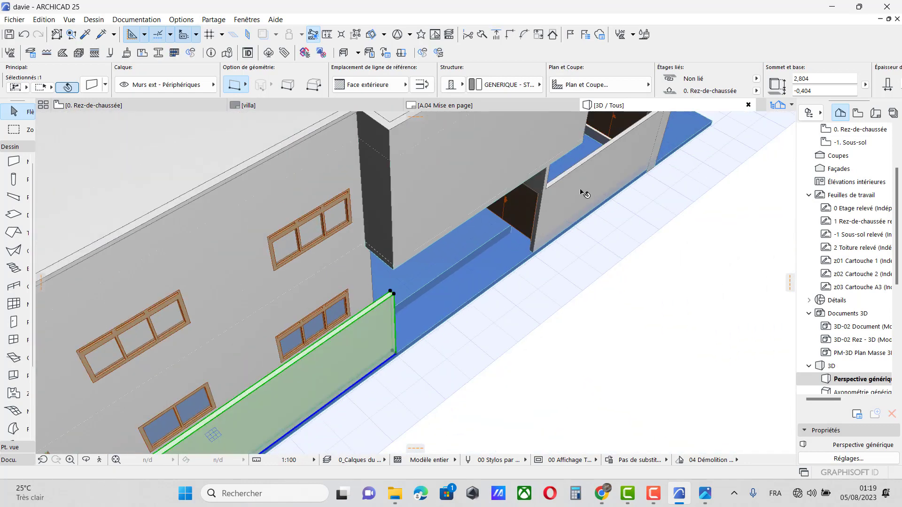
Translate a copy of the front side wall section about 6.228 m toward the rear to fill the gap in the boundary wall
{"action": "left_click", "coordinate": [585, 192]}
{"action": "right_click", "coordinate": [589, 187]}
{"action": "mouse_move", "coordinate": [641, 254]}
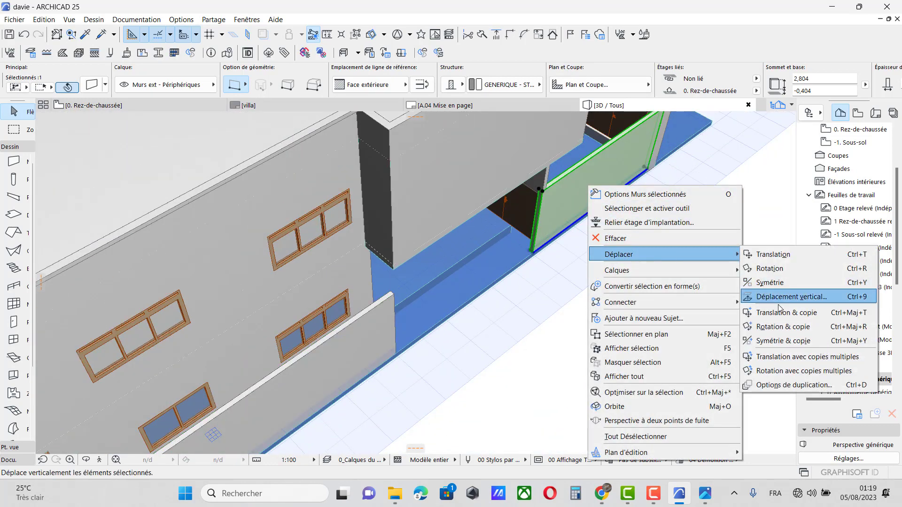
{"action": "left_click", "coordinate": [775, 312]}
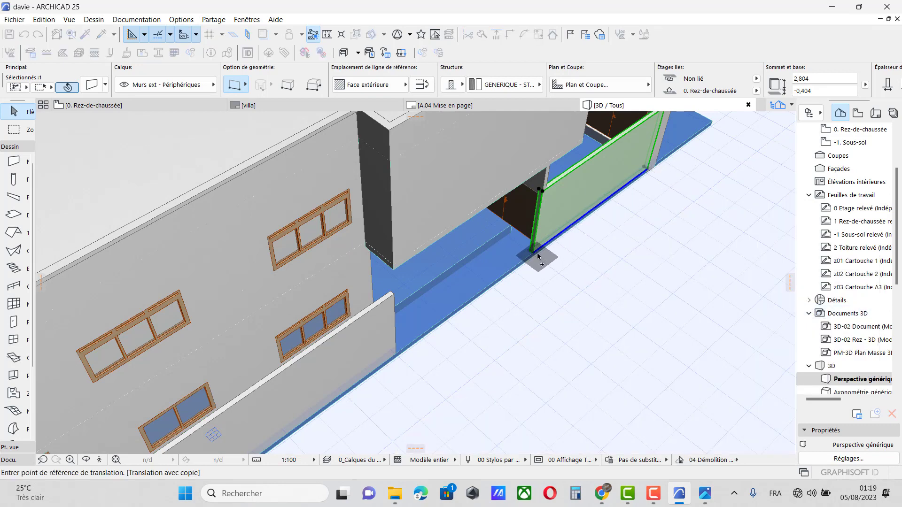
{"action": "left_click", "coordinate": [534, 251]}
{"action": "scroll", "coordinate": [399, 367], "scroll_direction": "up", "scroll_amount": 3}
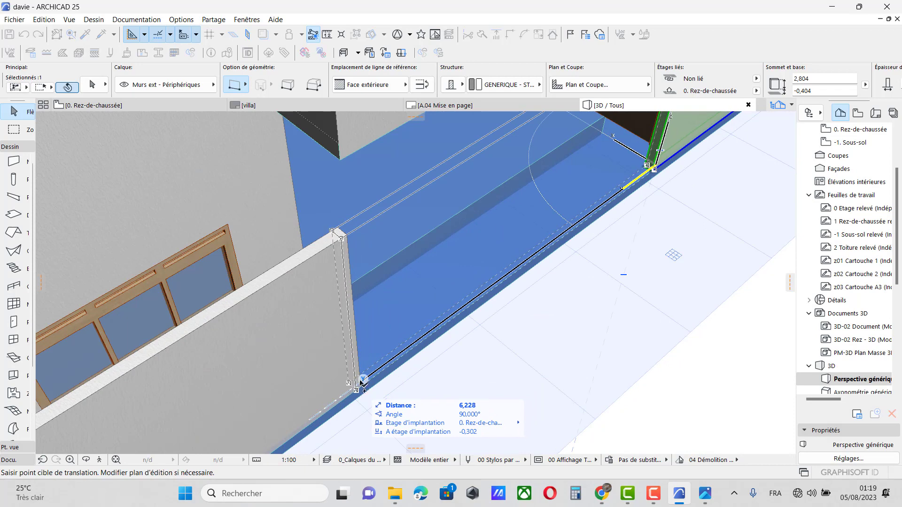
{"action": "left_click", "coordinate": [328, 306]}
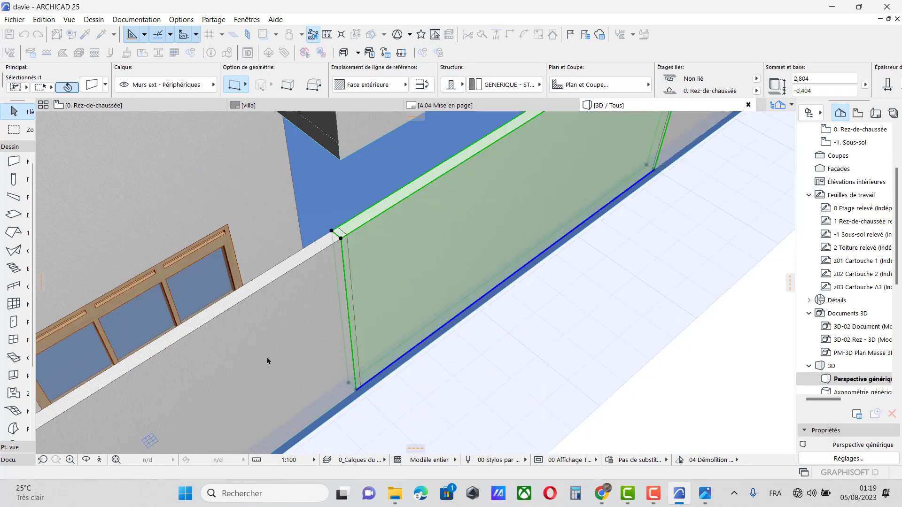
Raise the middle side wall section's top to meet the projecting upper volume, for a wall height of 3.804 m
{"action": "middle_click_drag", "start_coordinate": [267, 357], "coordinate": [281, 346], "text": "shift"}
{"action": "scroll", "coordinate": [277, 343], "scroll_direction": "down", "scroll_amount": 2}
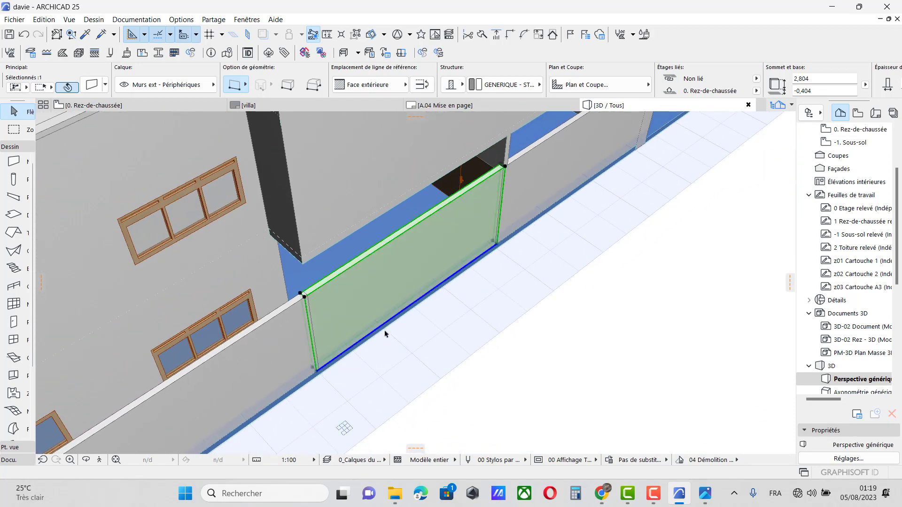
{"action": "middle_click_drag", "start_coordinate": [384, 333], "coordinate": [369, 314], "text": "shift"}
{"action": "scroll", "coordinate": [472, 226], "scroll_direction": "up", "scroll_amount": 4}
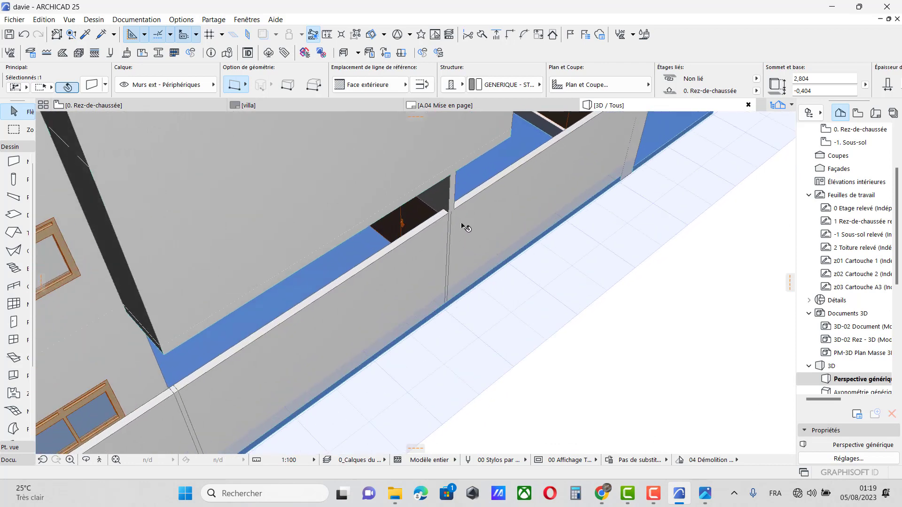
{"action": "left_click", "coordinate": [451, 211]}
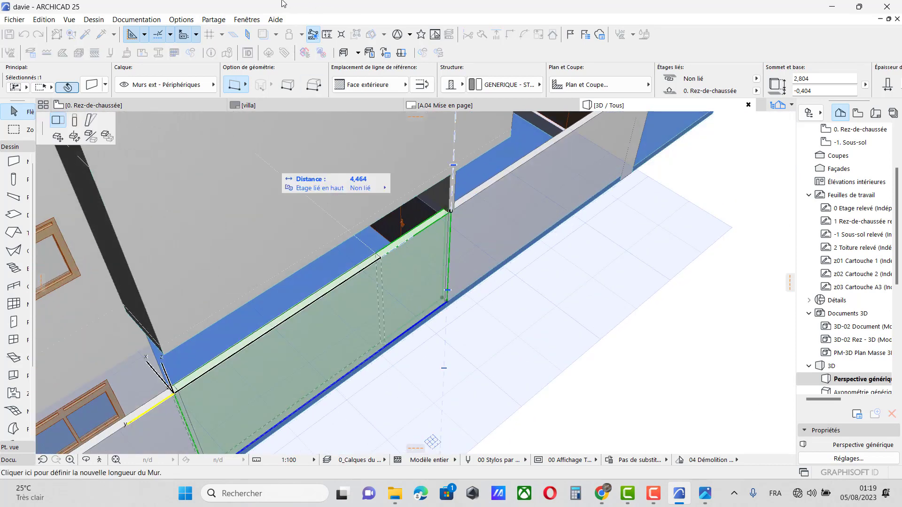
{"action": "left_click", "coordinate": [73, 125]}
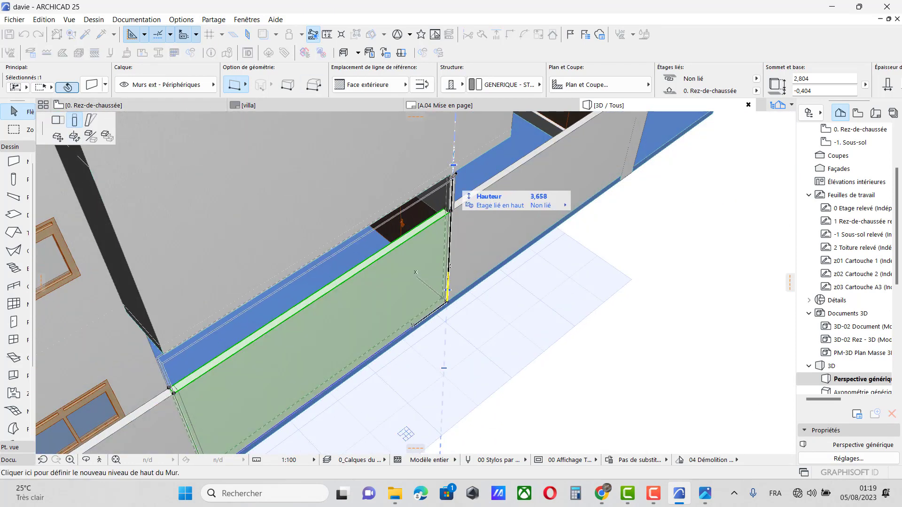
{"action": "left_click", "coordinate": [451, 173]}
{"action": "scroll", "coordinate": [366, 193], "scroll_direction": "down", "scroll_amount": 3}
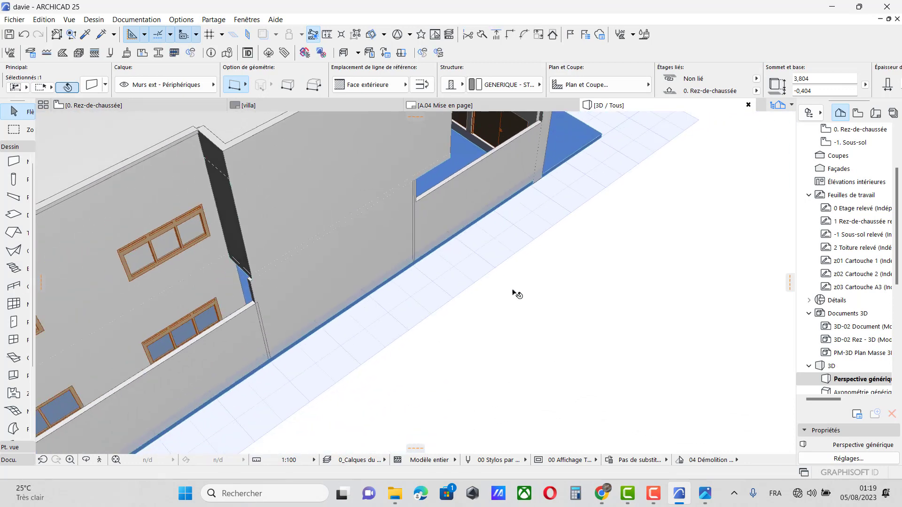
{"action": "left_click", "coordinate": [518, 294]}
Offset the short edge of the 0.600 m entrance slab outward to the side boundary wall, below the garage doors
{"action": "scroll", "coordinate": [245, 287], "scroll_direction": "up", "scroll_amount": 3}
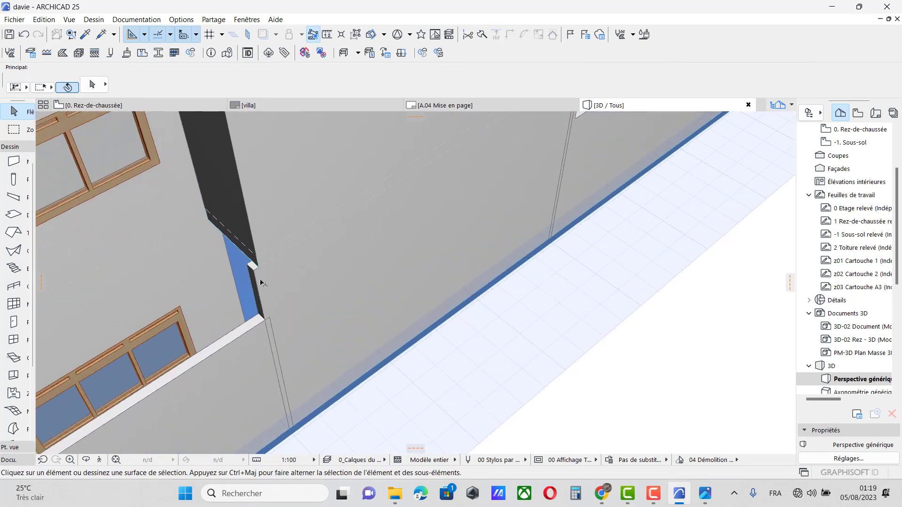
{"action": "scroll", "coordinate": [266, 267], "scroll_direction": "down", "scroll_amount": 5}
{"action": "scroll", "coordinate": [302, 371], "scroll_direction": "down", "scroll_amount": 2}
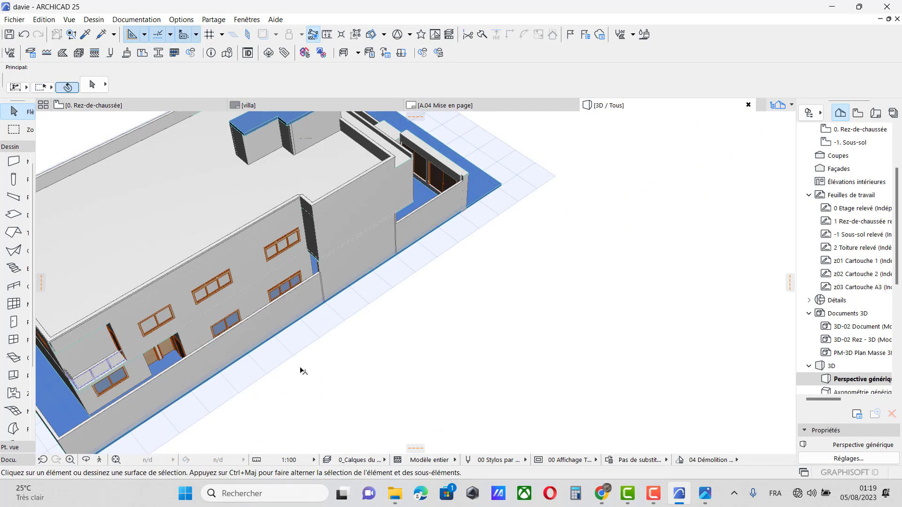
{"action": "left_click", "coordinate": [86, 459]}
{"action": "left_click_drag", "start_coordinate": [495, 341], "coordinate": [221, 342]}
{"action": "scroll", "coordinate": [236, 287], "scroll_direction": "up", "scroll_amount": 5}
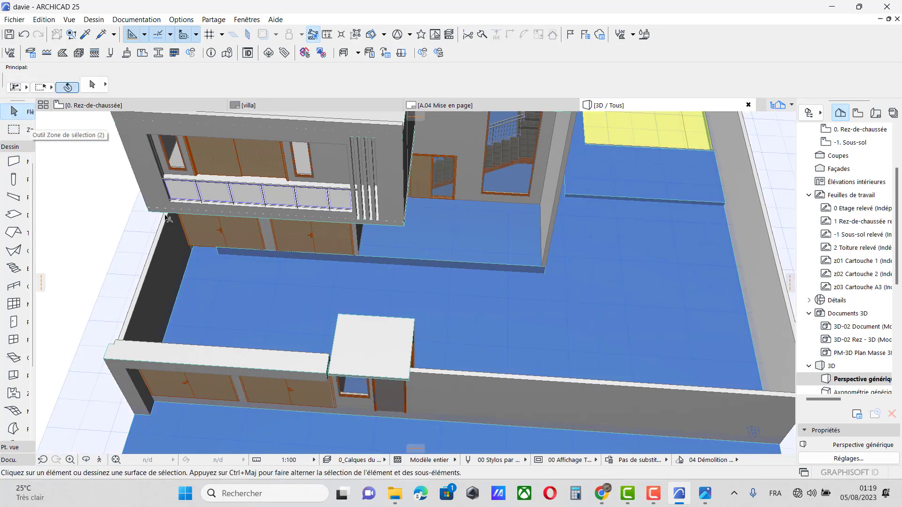
{"action": "scroll", "coordinate": [169, 248], "scroll_direction": "up", "scroll_amount": 4}
{"action": "left_click", "coordinate": [242, 248]}
{"action": "scroll", "coordinate": [423, 258], "scroll_direction": "down", "scroll_amount": 3}
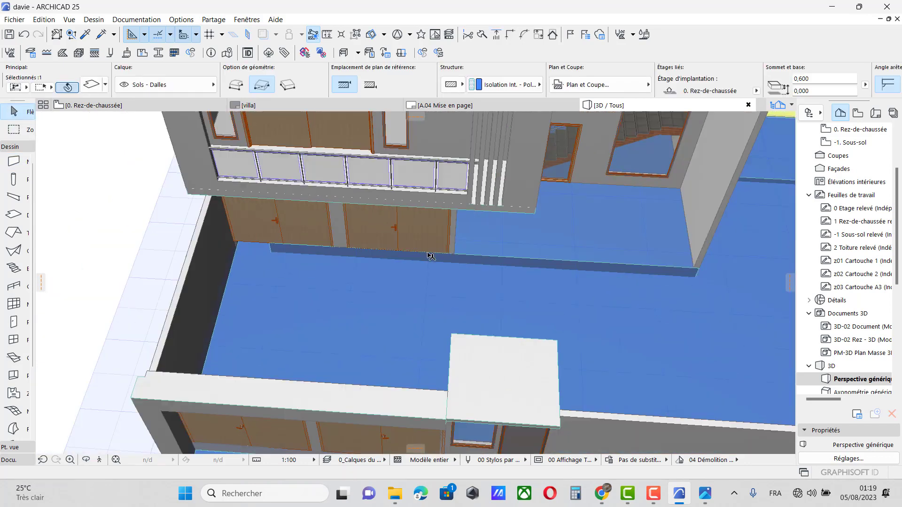
{"action": "scroll", "coordinate": [291, 245], "scroll_direction": "up", "scroll_amount": 2}
{"action": "left_click", "coordinate": [289, 239]}
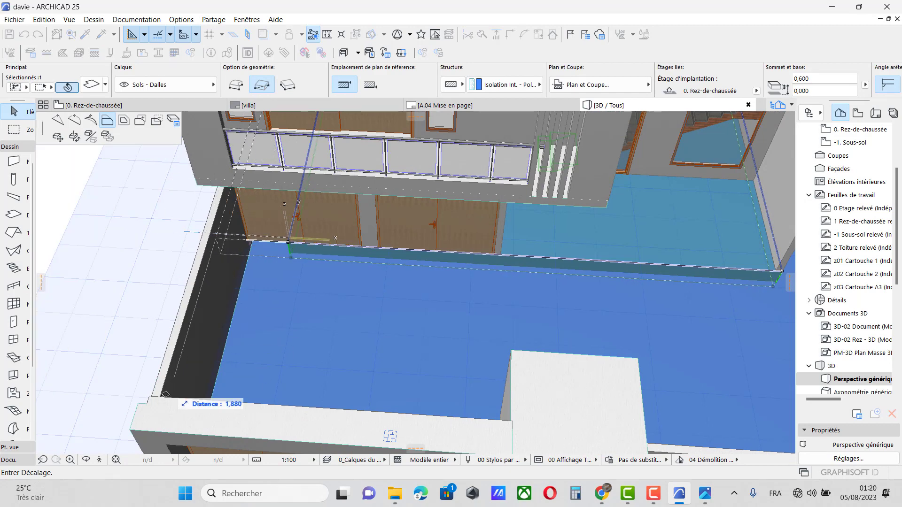
{"action": "left_click", "coordinate": [131, 430]}
Draw a rectangular slab 0.200 m thick and about 6.150 by 1.251 m in front of the house's garage doors
{"action": "scroll", "coordinate": [420, 328], "scroll_direction": "down", "scroll_amount": 3}
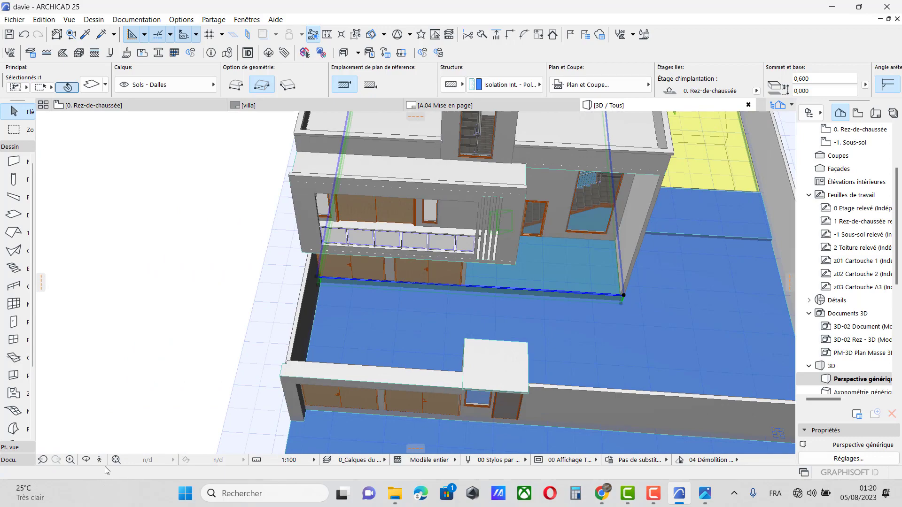
{"action": "left_click", "coordinate": [86, 460]}
{"action": "left_click_drag", "start_coordinate": [185, 376], "coordinate": [328, 331]}
{"action": "left_click_drag", "start_coordinate": [219, 327], "coordinate": [545, 272]}
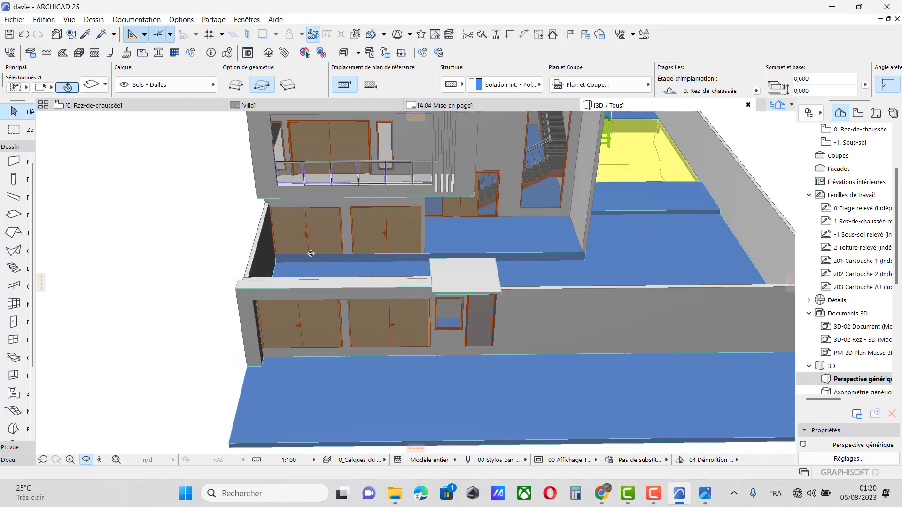
{"action": "left_click_drag", "start_coordinate": [486, 249], "coordinate": [69, 229]}
{"action": "left_click", "coordinate": [14, 215]}
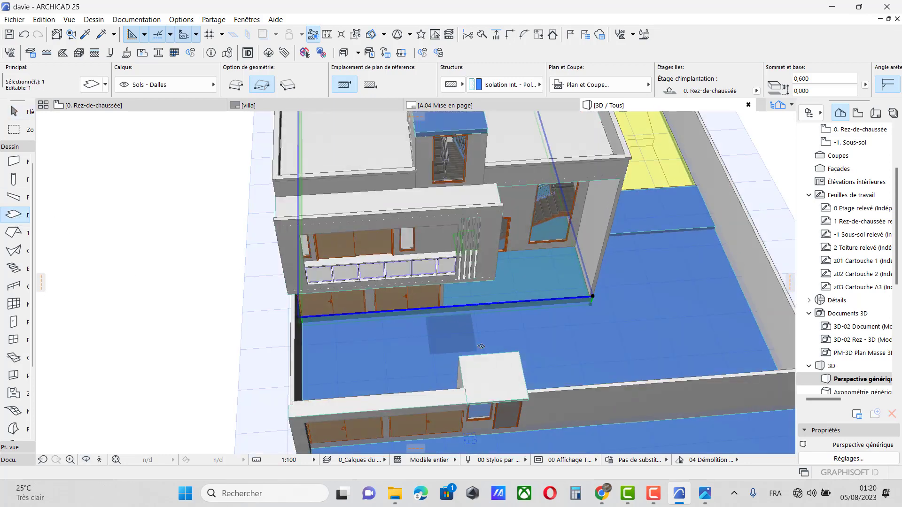
{"action": "scroll", "coordinate": [455, 315], "scroll_direction": "up", "scroll_amount": 5}
{"action": "scroll", "coordinate": [419, 285], "scroll_direction": "up", "scroll_amount": 3}
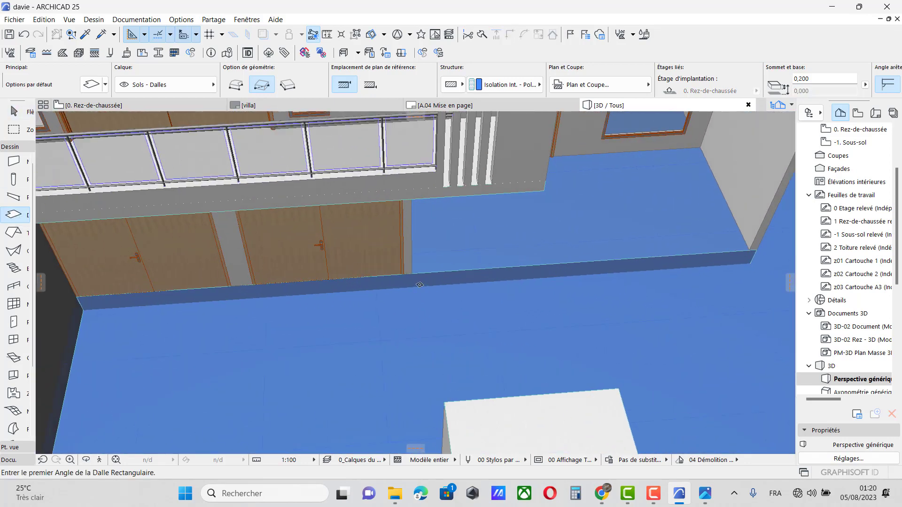
{"action": "left_click", "coordinate": [413, 273]}
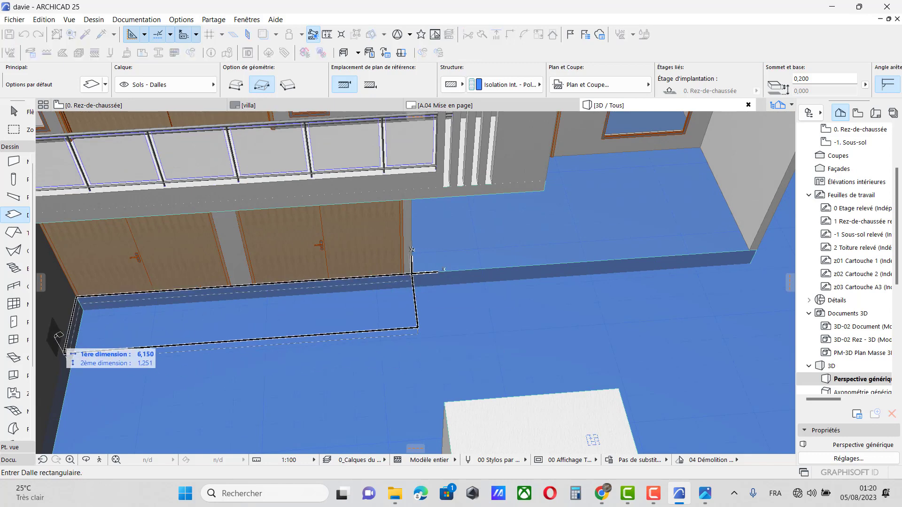
{"action": "left_click", "coordinate": [58, 336]}
Offset the front edge of the new garage slab forward to the base of the front boundary wall's garage doors
{"action": "scroll", "coordinate": [396, 326], "scroll_direction": "down", "scroll_amount": 5}
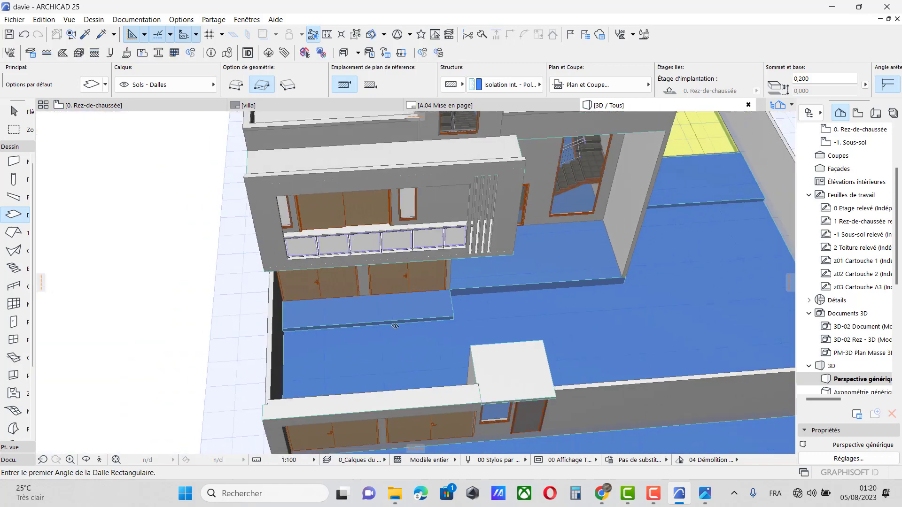
{"action": "left_click", "coordinate": [395, 323], "text": "shift"}
{"action": "left_click", "coordinate": [395, 322]}
{"action": "scroll", "coordinate": [394, 324], "scroll_direction": "down", "scroll_amount": 4}
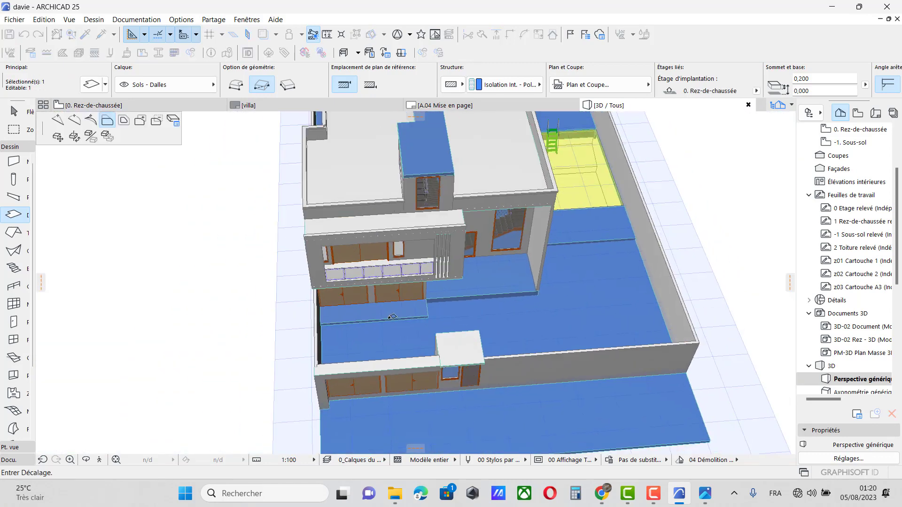
{"action": "scroll", "coordinate": [346, 423], "scroll_direction": "up", "scroll_amount": 1}
{"action": "scroll", "coordinate": [348, 423], "scroll_direction": "up", "scroll_amount": 6}
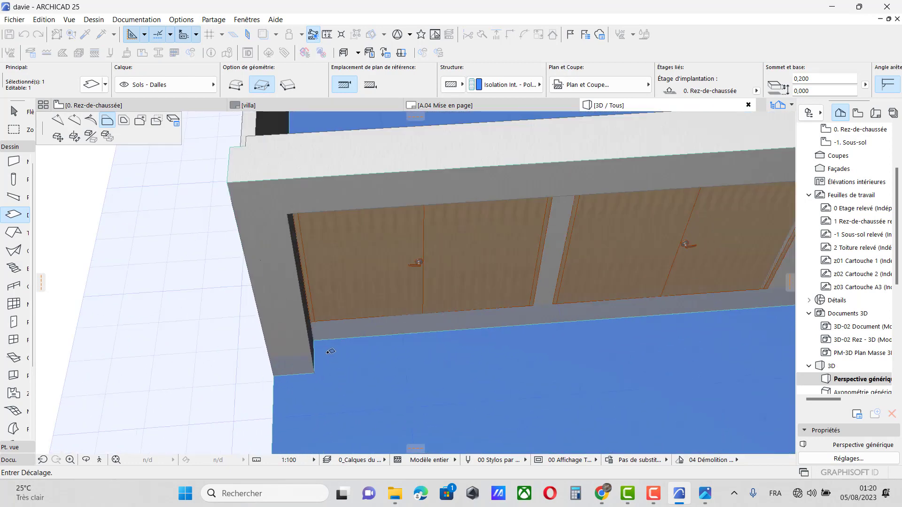
{"action": "left_click", "coordinate": [315, 337]}
{"action": "scroll", "coordinate": [449, 269], "scroll_direction": "down", "scroll_amount": 5}
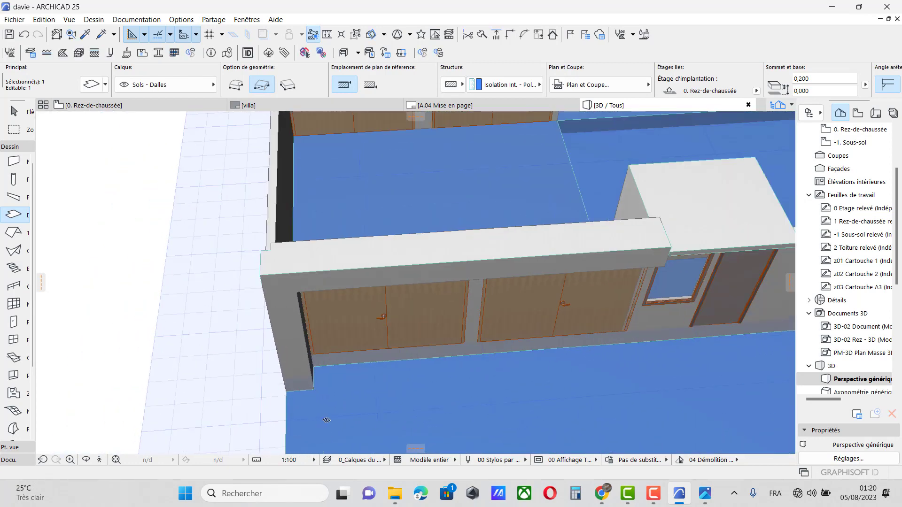
Examine the front garage entrance and its ground slabs from several angles and compare them with the reference render
{"action": "scroll", "coordinate": [450, 269], "scroll_direction": "up", "scroll_amount": 5}
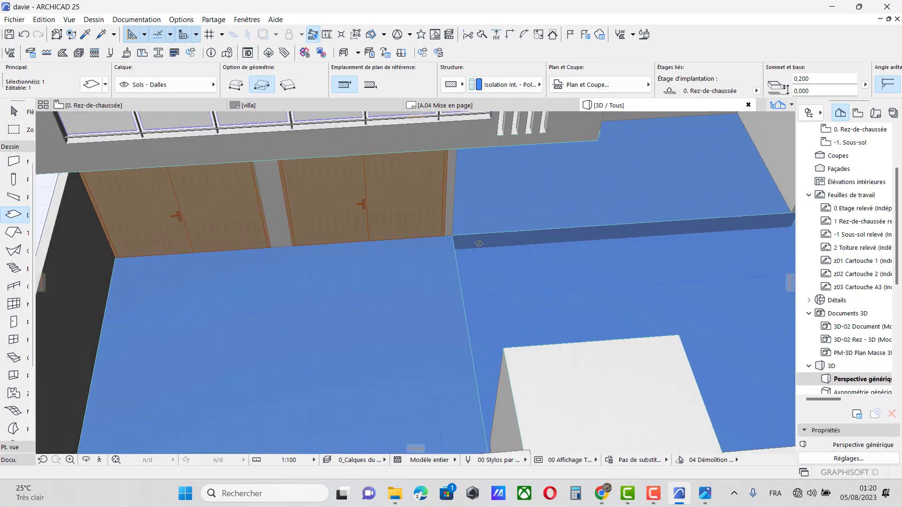
{"action": "scroll", "coordinate": [455, 256], "scroll_direction": "down", "scroll_amount": 1}
{"action": "scroll", "coordinate": [455, 256], "scroll_direction": "down", "scroll_amount": 3}
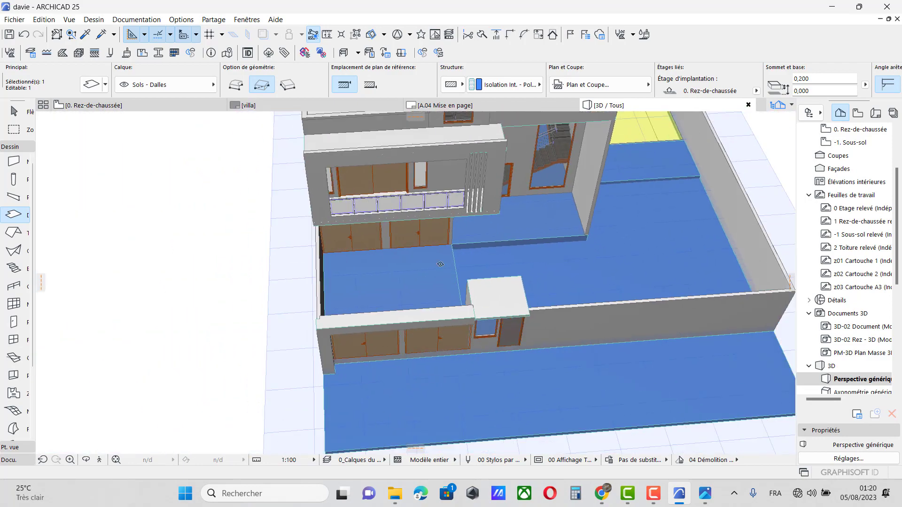
{"action": "left_click", "coordinate": [86, 460]}
{"action": "left_click_drag", "start_coordinate": [413, 282], "coordinate": [282, 325]}
{"action": "scroll", "coordinate": [445, 319], "scroll_direction": "up", "scroll_amount": 3}
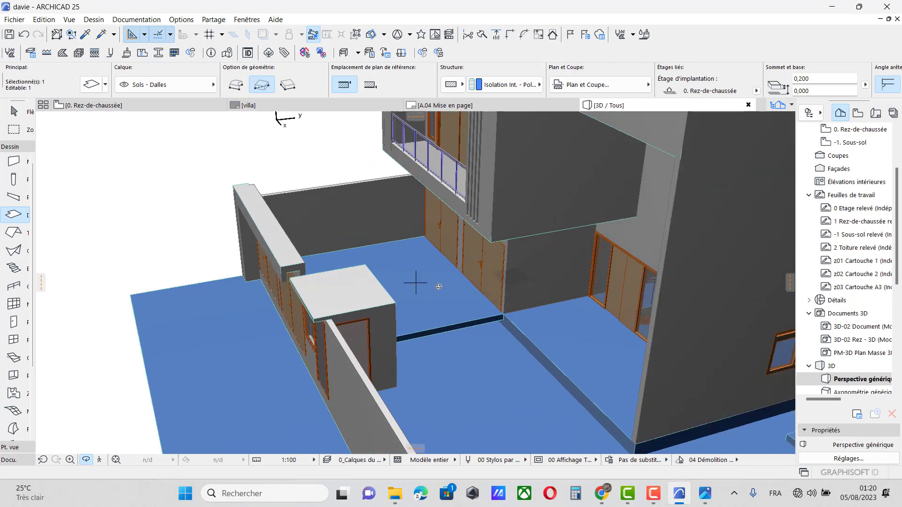
{"action": "left_click_drag", "start_coordinate": [246, 374], "coordinate": [451, 392]}
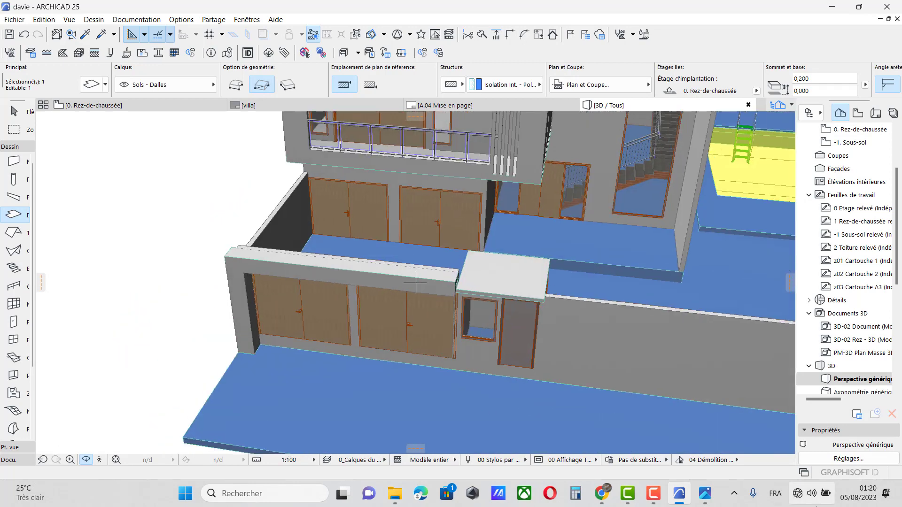
{"action": "left_click", "coordinate": [705, 493]}
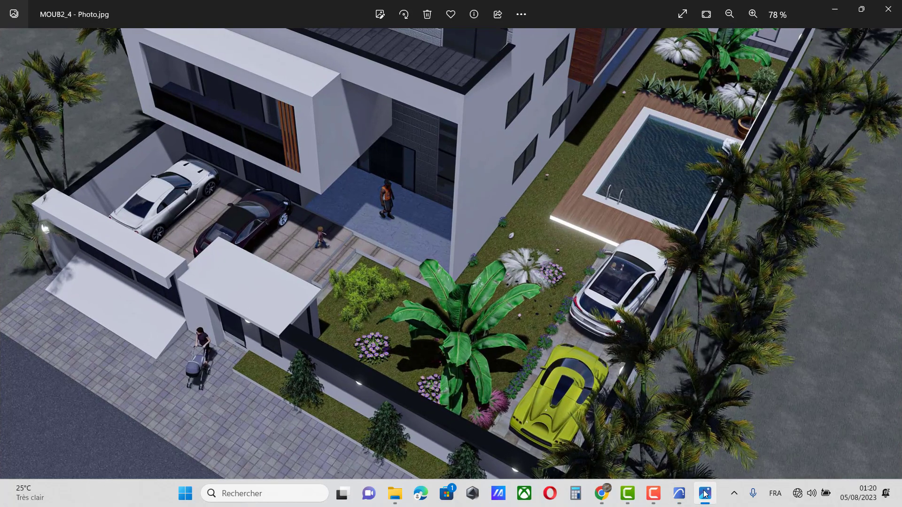
{"action": "left_click", "coordinate": [704, 494]}
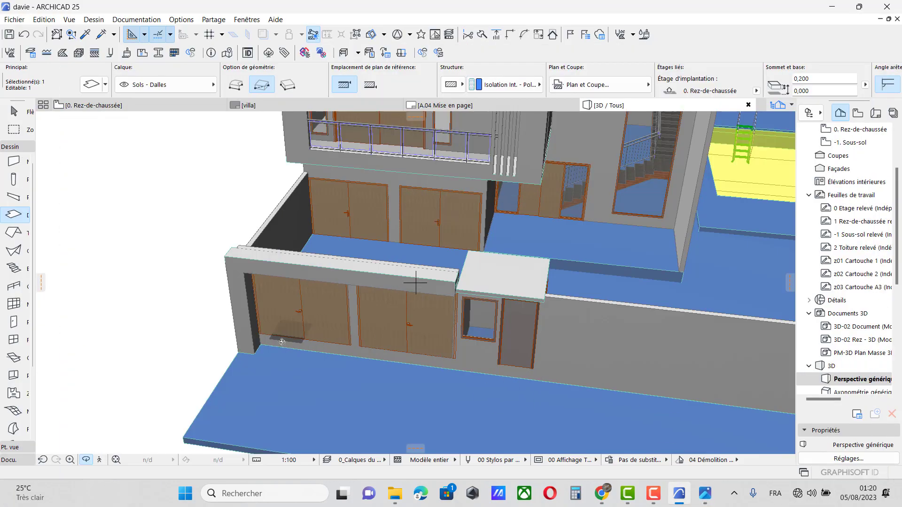
{"action": "left_click_drag", "start_coordinate": [282, 342], "coordinate": [375, 324]}
{"action": "scroll", "coordinate": [431, 365], "scroll_direction": "down", "scroll_amount": 1}
{"action": "left_click_drag", "start_coordinate": [431, 364], "coordinate": [460, 353]}
{"action": "scroll", "coordinate": [366, 362], "scroll_direction": "up", "scroll_amount": 1}
Draw a 0.200 m thick rectangular slab on the ground-floor plan, in front of the entrance hut's window and pedestrian door
{"action": "left_click", "coordinate": [93, 105]}
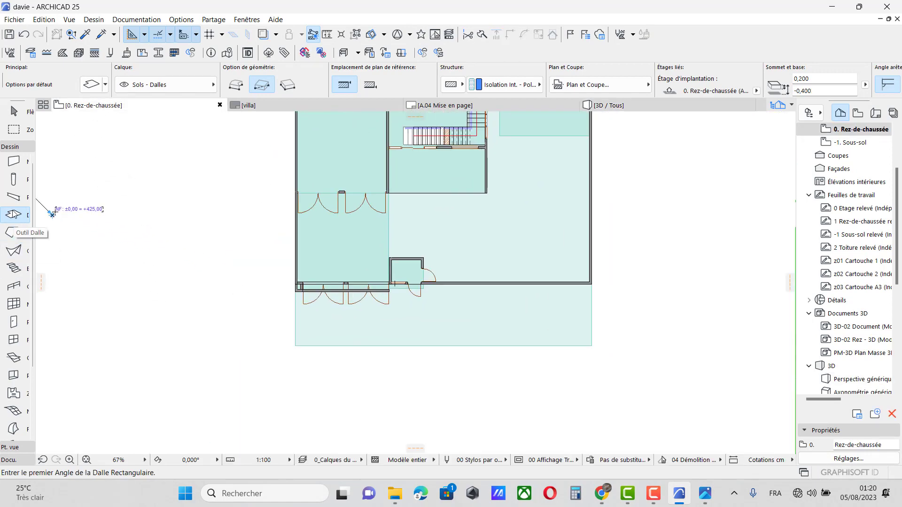
{"action": "scroll", "coordinate": [435, 310], "scroll_direction": "up", "scroll_amount": 5}
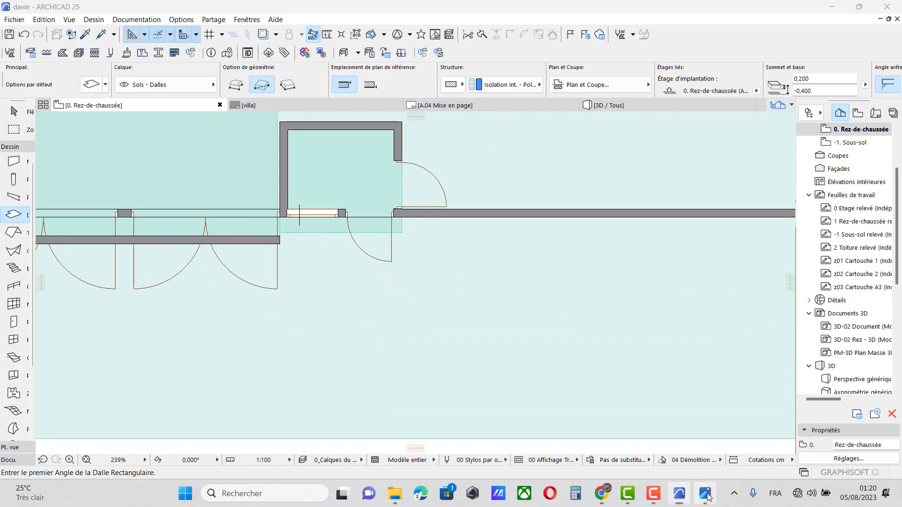
{"action": "left_click", "coordinate": [706, 494]}
{"action": "left_click", "coordinate": [705, 494]}
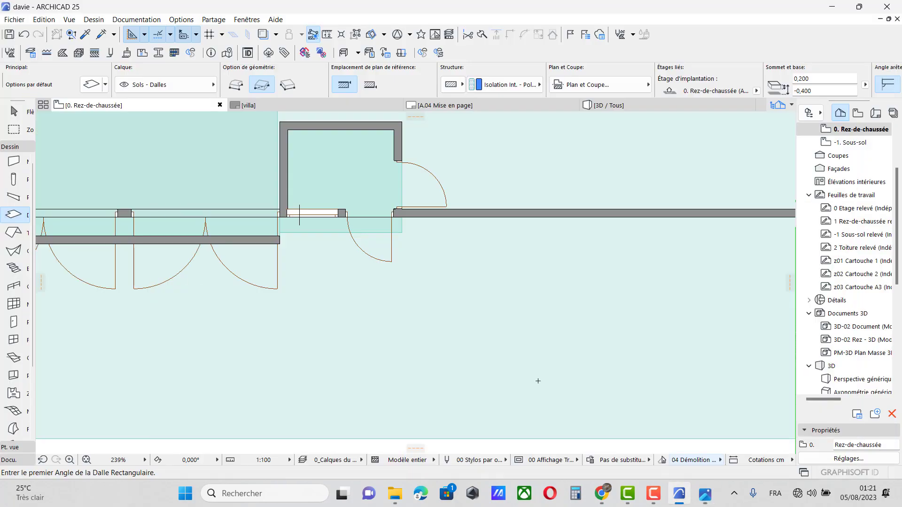
{"action": "scroll", "coordinate": [337, 223], "scroll_direction": "up", "scroll_amount": 2}
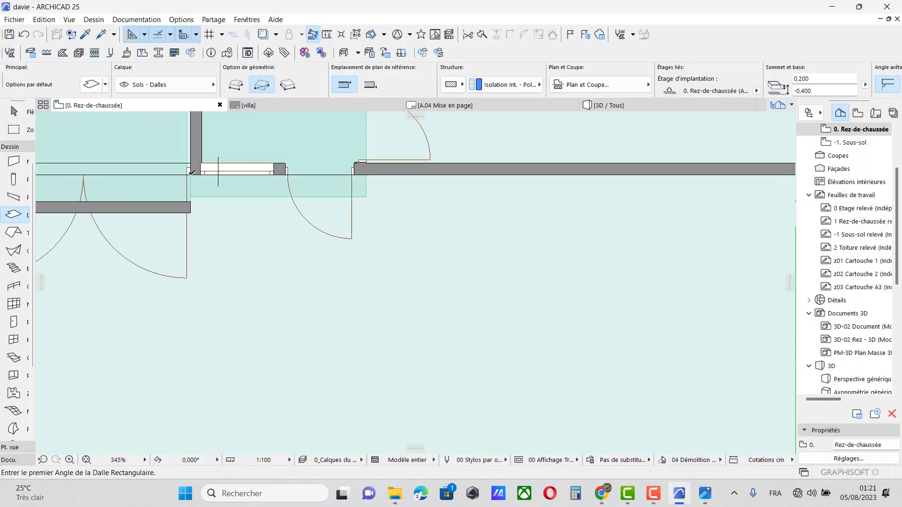
{"action": "left_click", "coordinate": [190, 174]}
{"action": "left_click", "coordinate": [376, 228]}
{"action": "scroll", "coordinate": [461, 273], "scroll_direction": "down", "scroll_amount": 4}
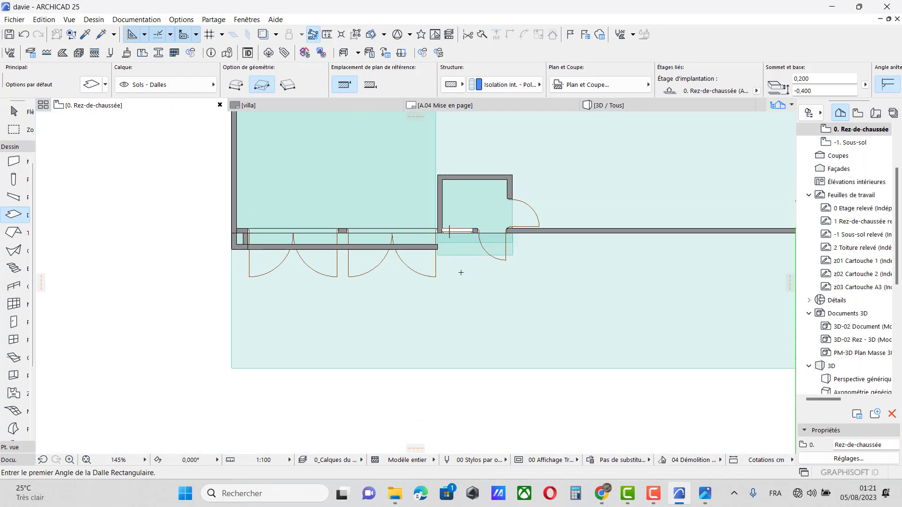
Set the default beam to a 3.000 by 3.000 m section with a slope of -16°
{"action": "left_click", "coordinate": [14, 197]}
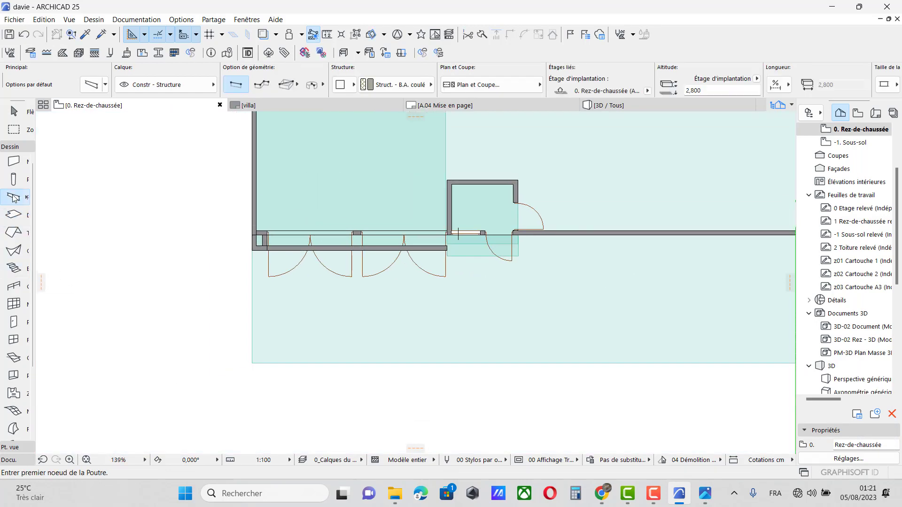
{"action": "double_click", "coordinate": [14, 198]}
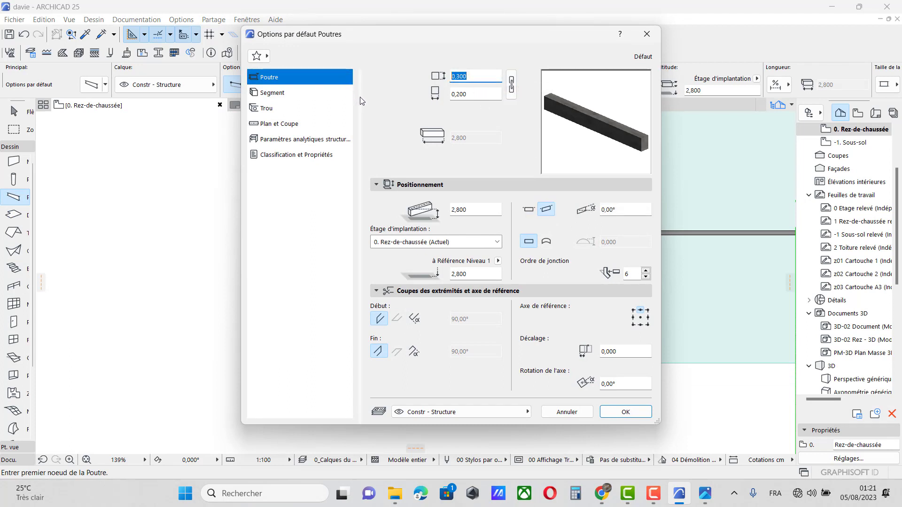
{"action": "key", "text": "Tab"}
{"action": "type", "text": "3"}
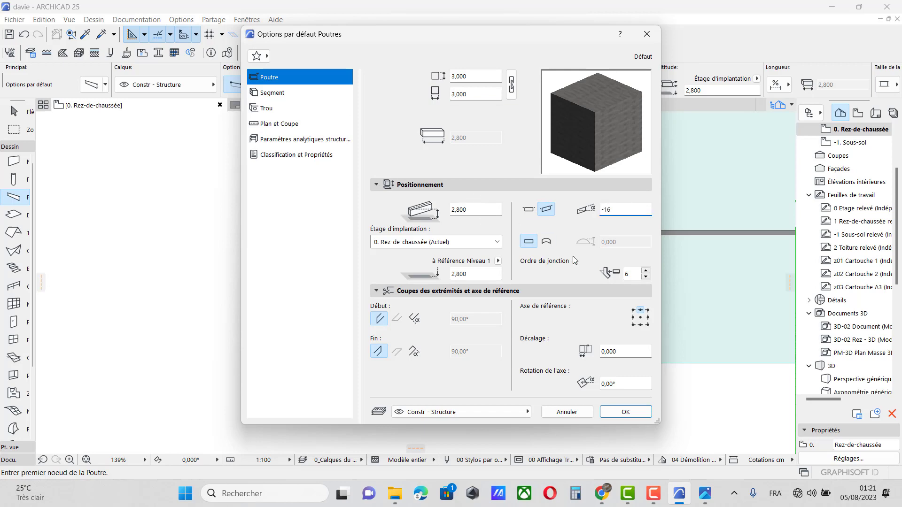
{"action": "key", "text": "Return"}
Draw a beam about 5.5 m long outward from the midpoint of the first street-side garage door, perpendicular to the front wall
{"action": "scroll", "coordinate": [339, 248], "scroll_direction": "up", "scroll_amount": 2}
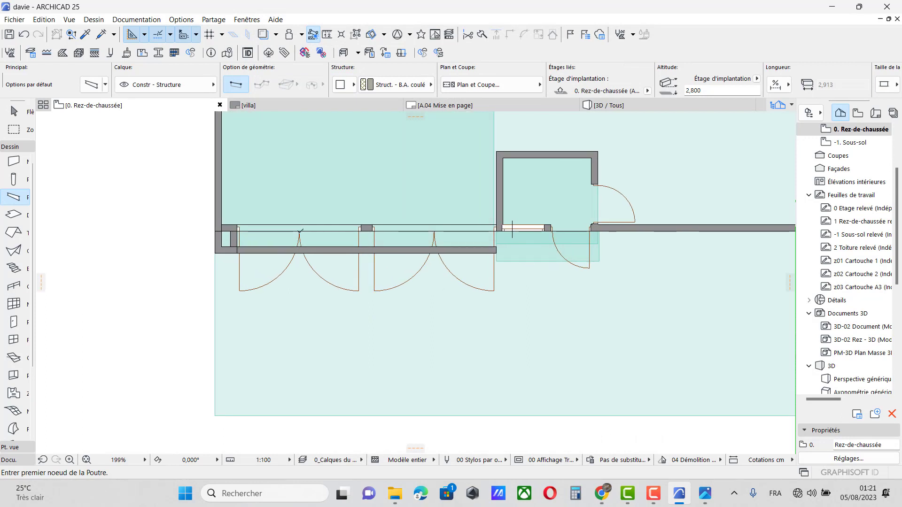
{"action": "left_click", "coordinate": [299, 231]}
{"action": "scroll", "coordinate": [308, 287], "scroll_direction": "down", "scroll_amount": 5}
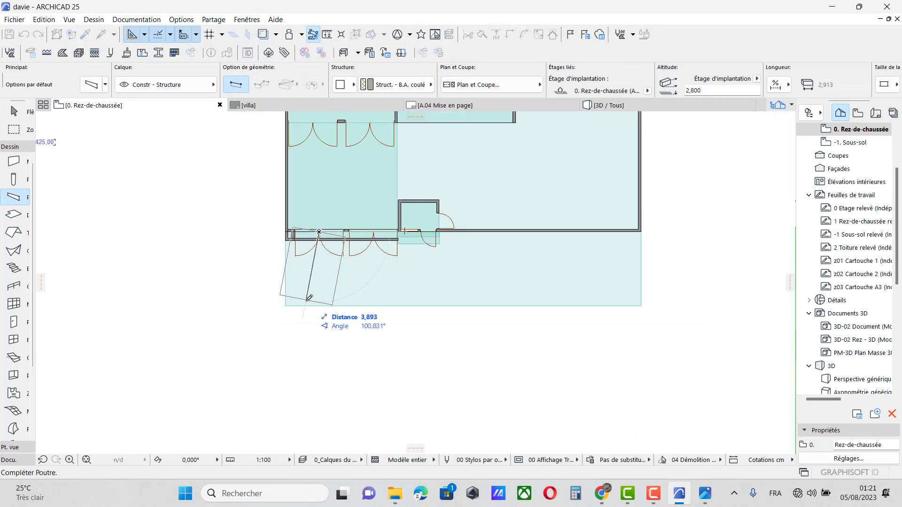
{"action": "left_click", "coordinate": [313, 325]}
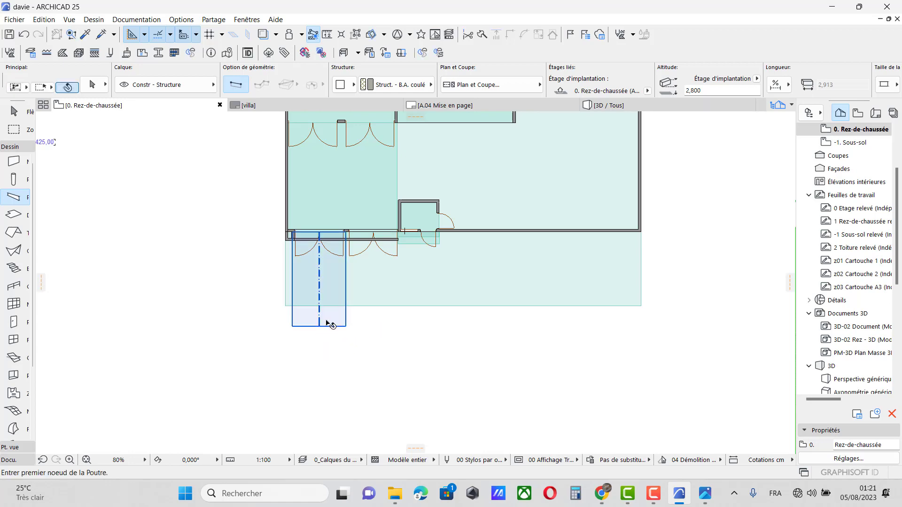
Copy the sloped beam along the front wall by its full width, placing it in front of the second garage door
{"action": "right_click", "coordinate": [328, 323]}
{"action": "mouse_move", "coordinate": [404, 159]}
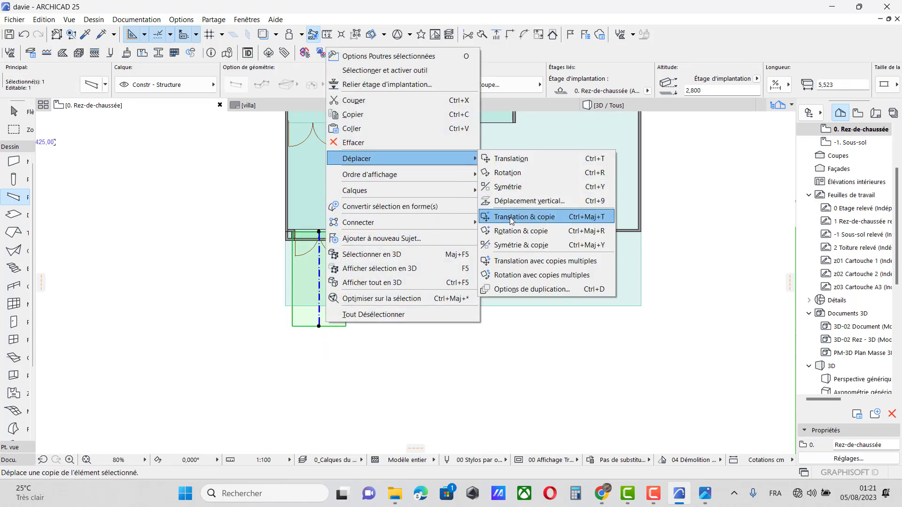
{"action": "left_click", "coordinate": [521, 202]}
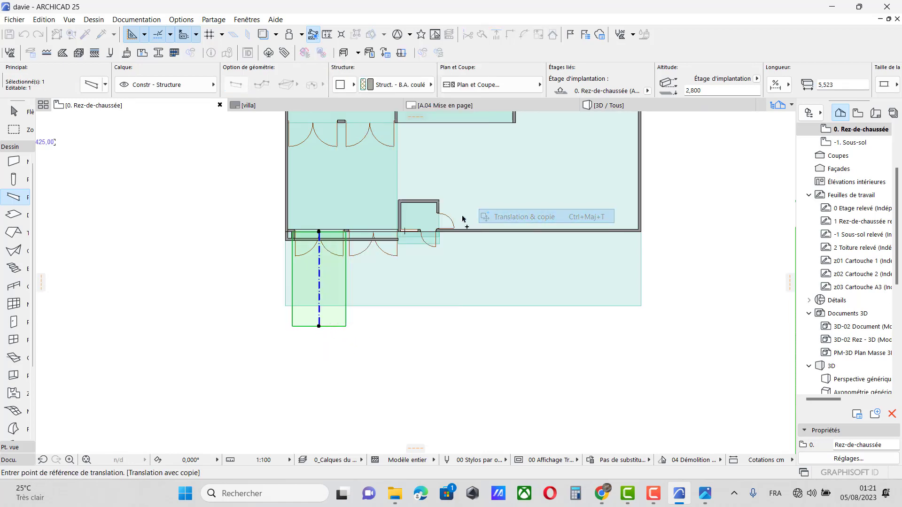
{"action": "left_click", "coordinate": [293, 232]}
{"action": "scroll", "coordinate": [350, 232], "scroll_direction": "up", "scroll_amount": 4}
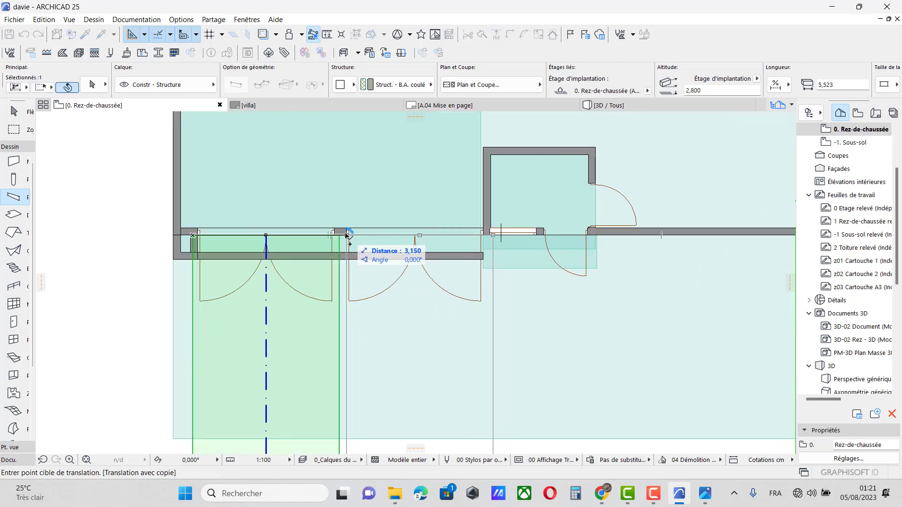
{"action": "left_click", "coordinate": [340, 234]}
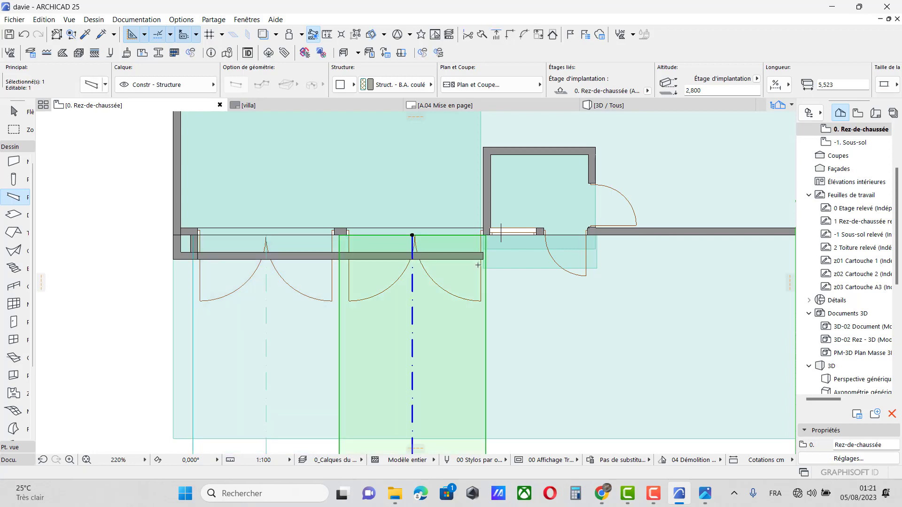
{"action": "scroll", "coordinate": [341, 235], "scroll_direction": "down", "scroll_amount": 5}
{"action": "key", "text": "Escape"}
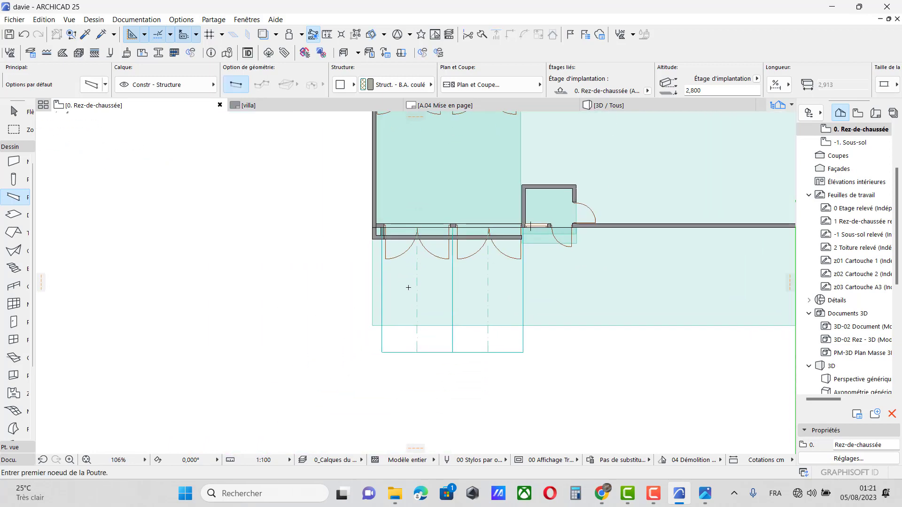
Move both sloped beams vertically down in 3D to the base of the street-side garage doors
{"action": "left_click", "coordinate": [636, 106]}
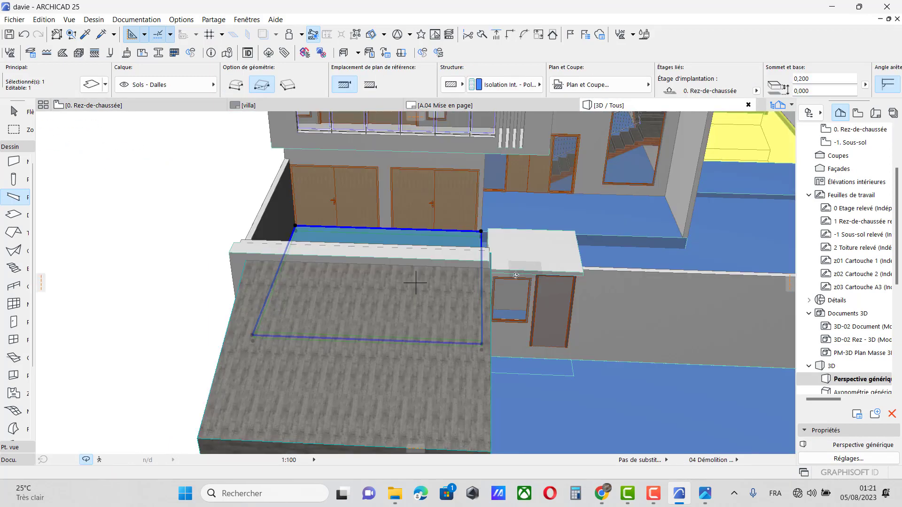
{"action": "middle_click_drag", "start_coordinate": [399, 308], "coordinate": [584, 281], "text": "shift"}
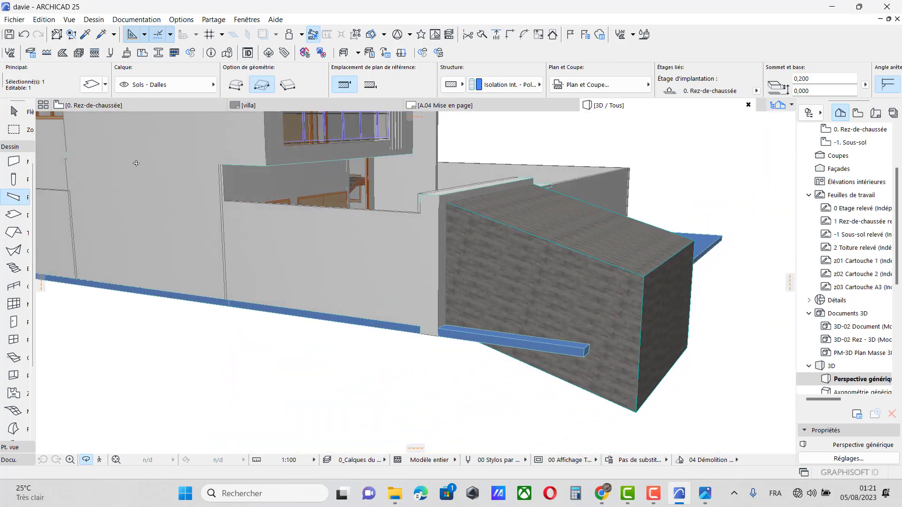
{"action": "left_click", "coordinate": [14, 112]}
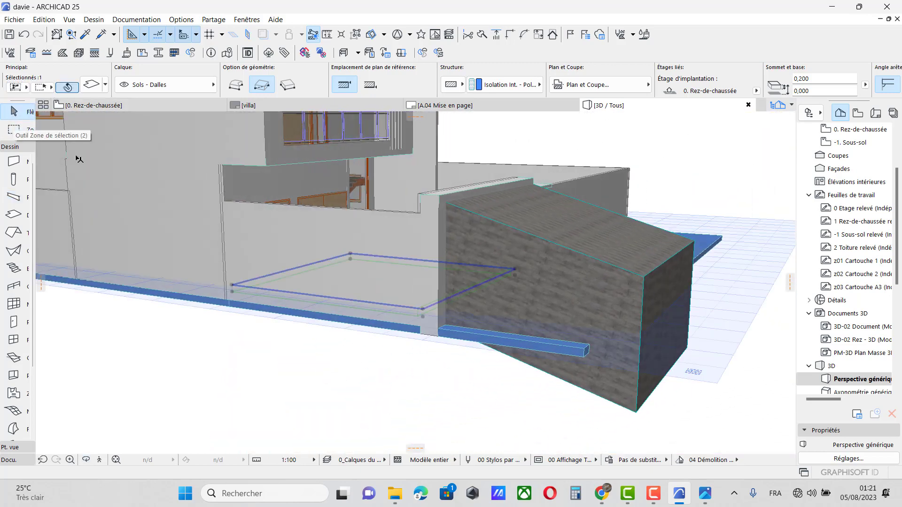
{"action": "left_click", "coordinate": [647, 234]}
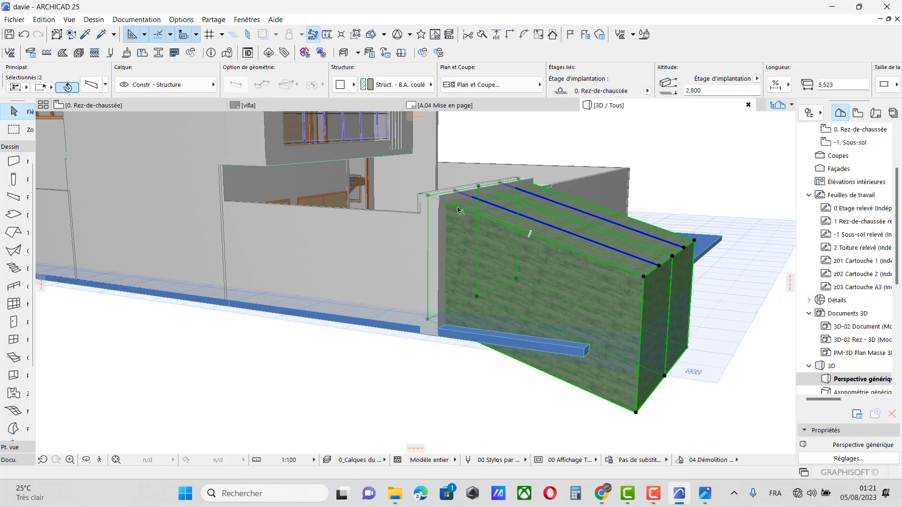
{"action": "key", "text": "ctrl+d"}
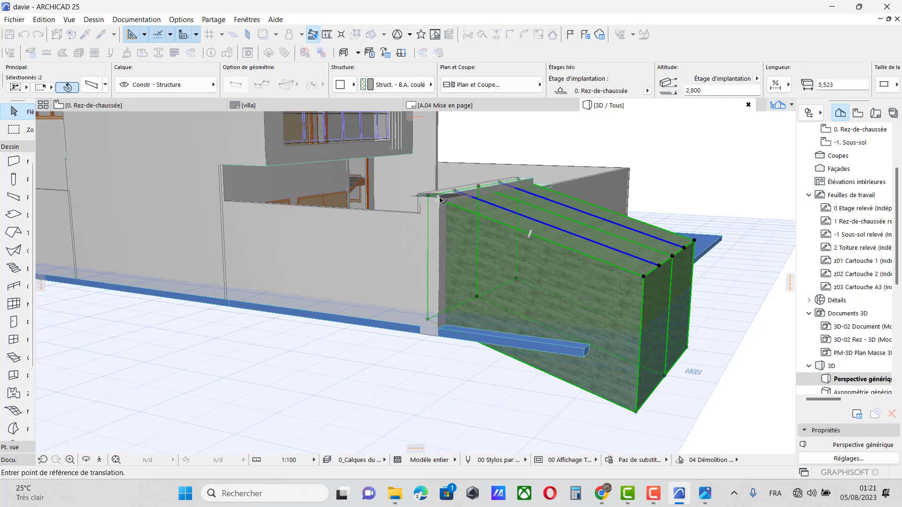
{"action": "left_click", "coordinate": [437, 196]}
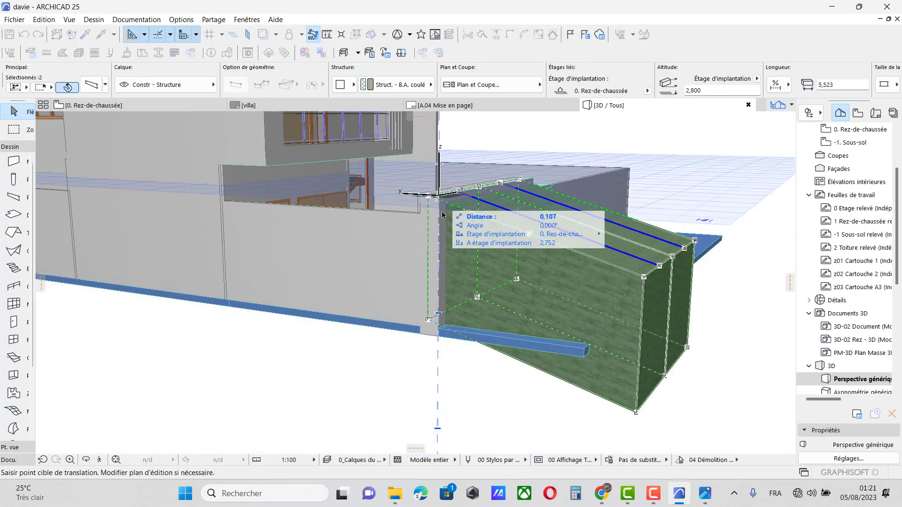
{"action": "left_click", "coordinate": [439, 313]}
Reduce the downward slope angle of both garage ramp beams
{"action": "scroll", "coordinate": [605, 299], "scroll_direction": "up", "scroll_amount": 3}
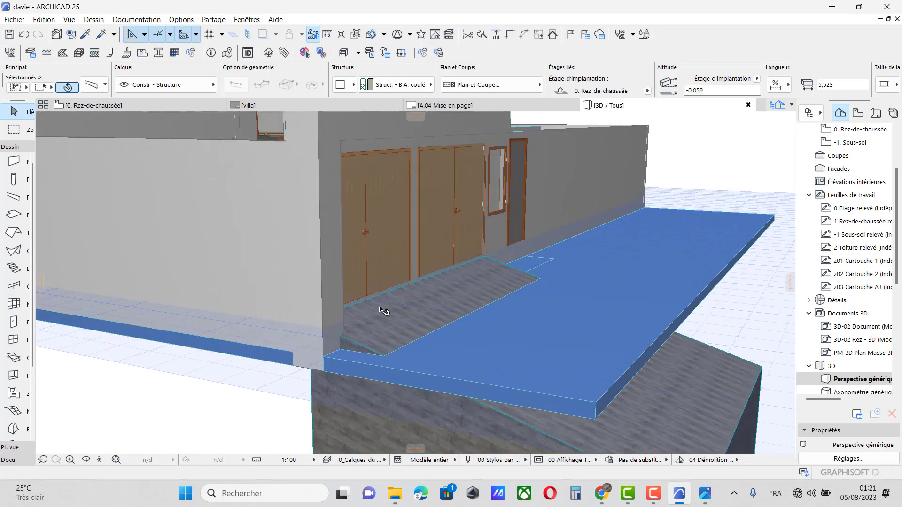
{"action": "scroll", "coordinate": [334, 322], "scroll_direction": "down", "scroll_amount": 2}
{"action": "left_click", "coordinate": [87, 459]}
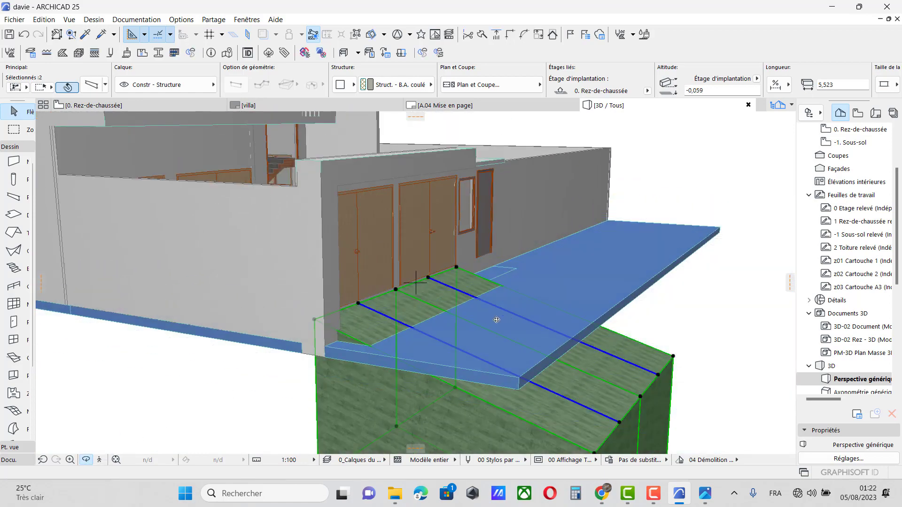
{"action": "left_click_drag", "start_coordinate": [495, 320], "coordinate": [263, 331]}
{"action": "left_click_drag", "start_coordinate": [455, 292], "coordinate": [511, 334]}
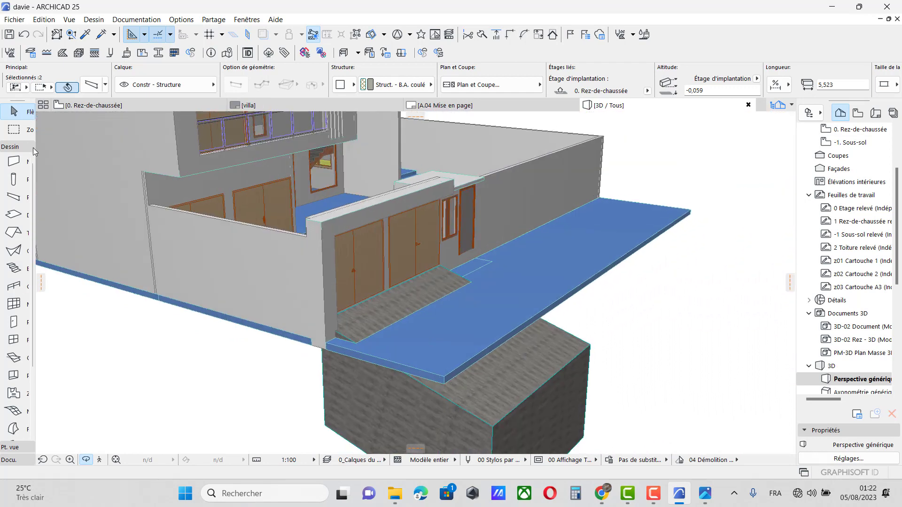
{"action": "left_click", "coordinate": [15, 113]}
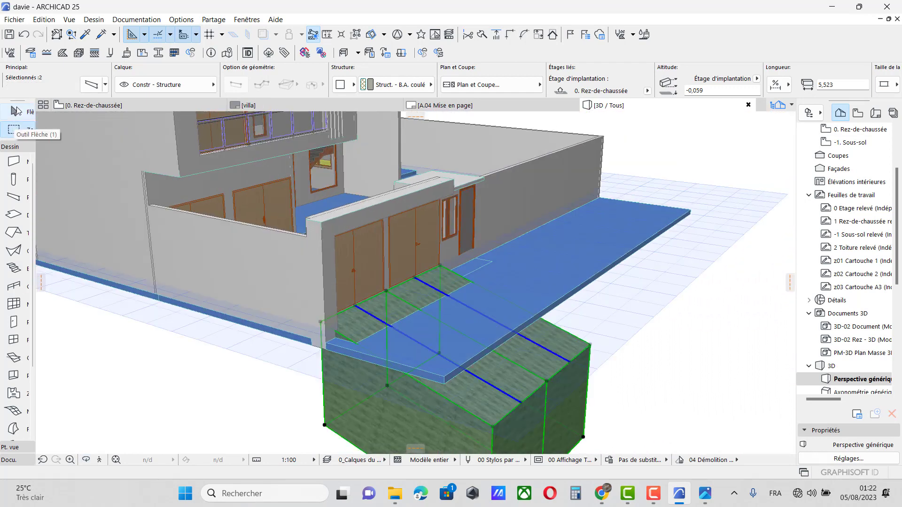
{"action": "double_click", "coordinate": [25, 196]}
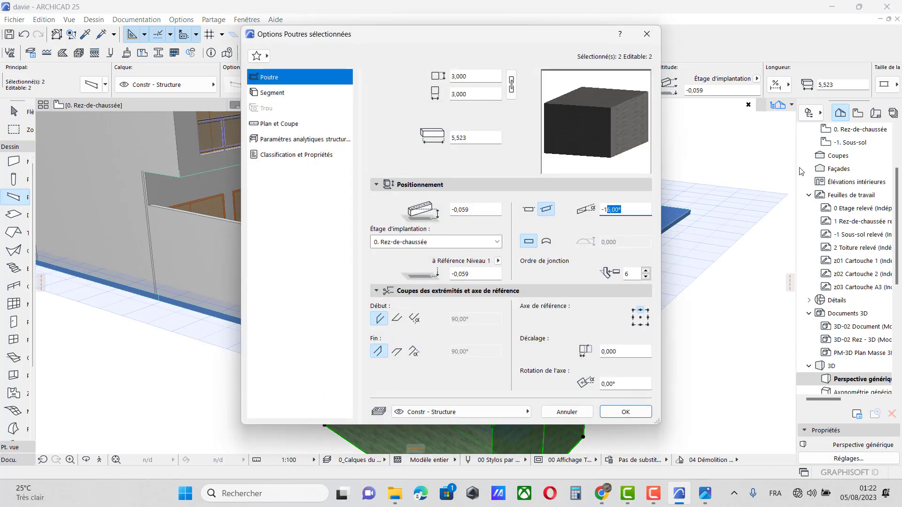
{"action": "key", "text": "Return"}
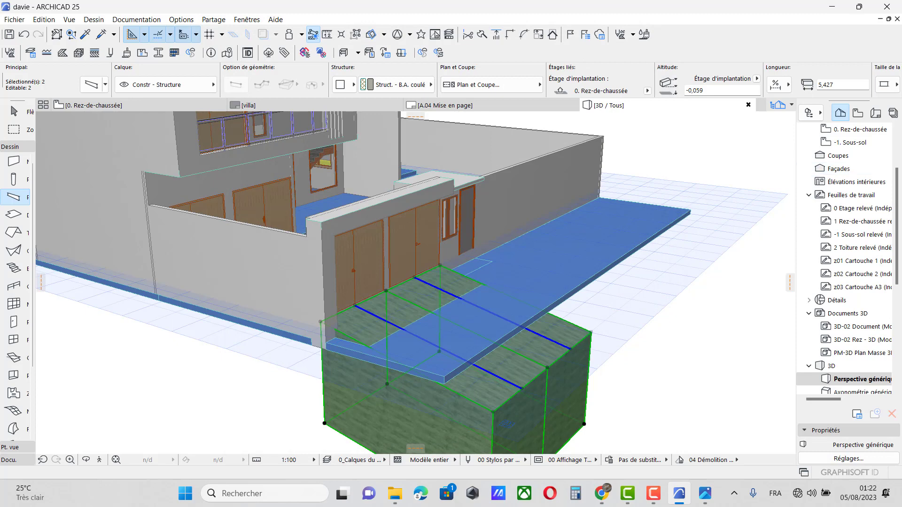
{"action": "key", "text": "Escape"}
{"action": "scroll", "coordinate": [516, 247], "scroll_direction": "up", "scroll_amount": 5}
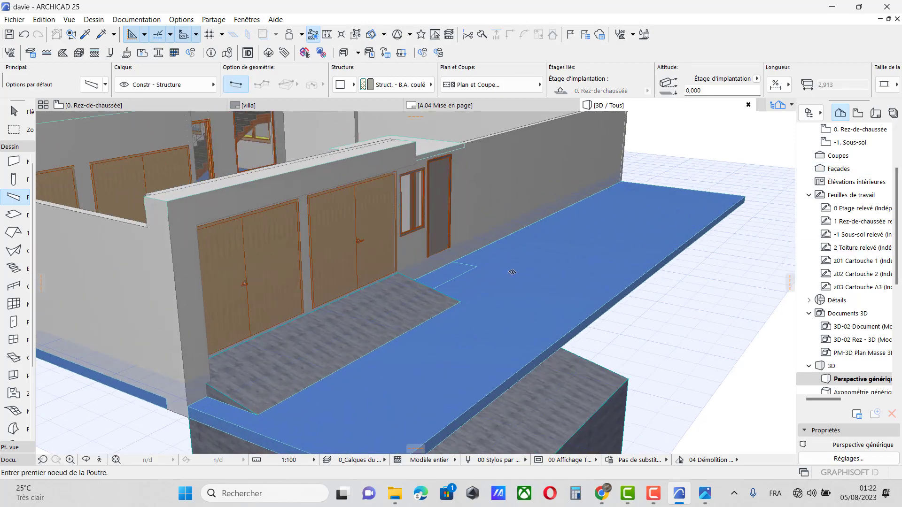
Thicken the small entrance slab outside the street-side pedestrian door upward to 0.411 m
{"action": "left_click", "coordinate": [460, 278], "text": "shift"}
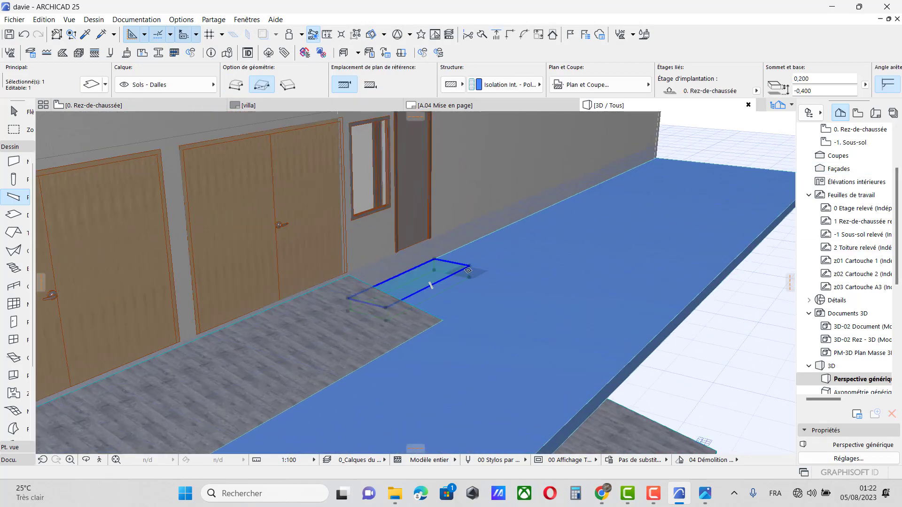
{"action": "left_click", "coordinate": [430, 285]}
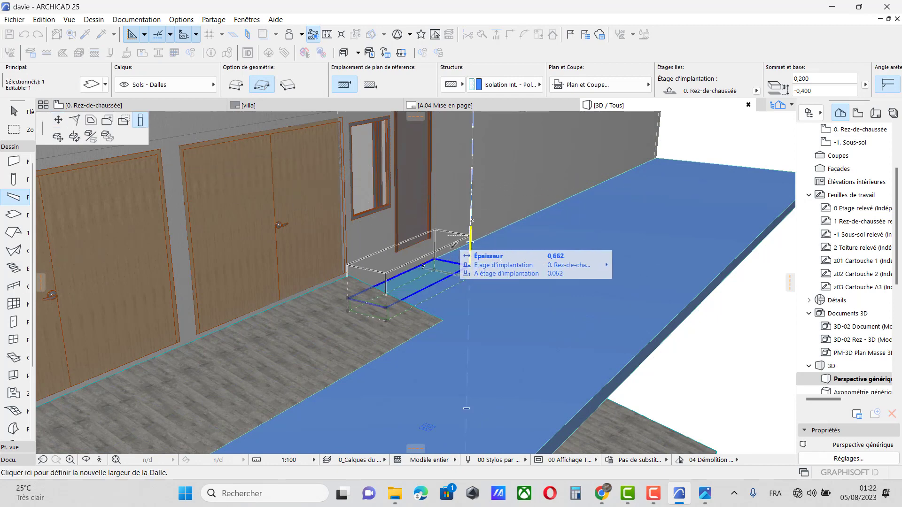
{"action": "scroll", "coordinate": [457, 246], "scroll_direction": "up", "scroll_amount": 2}
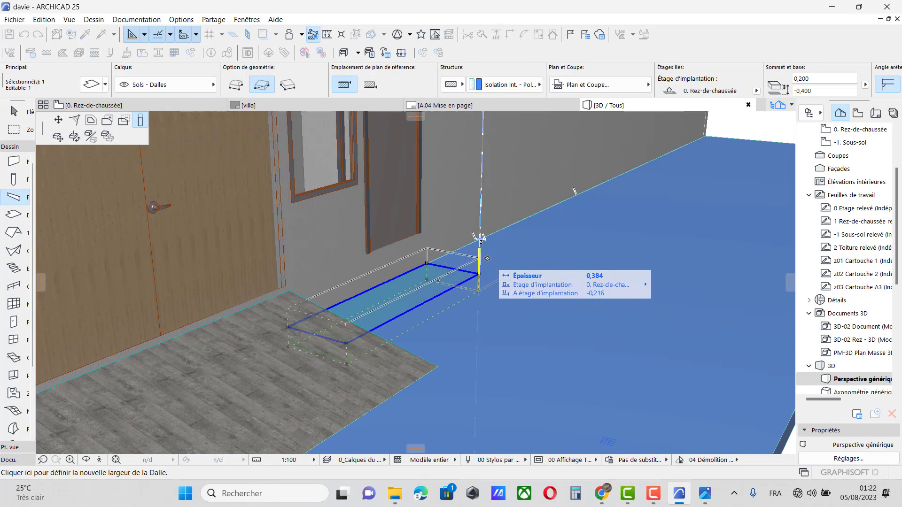
{"action": "left_click", "coordinate": [480, 239]}
{"action": "scroll", "coordinate": [404, 273], "scroll_direction": "down", "scroll_amount": 3}
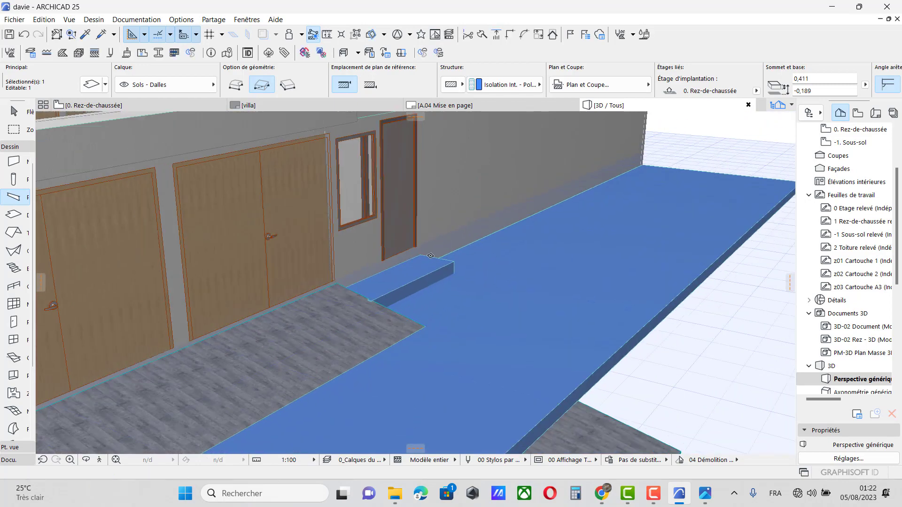
{"action": "scroll", "coordinate": [454, 269], "scroll_direction": "down", "scroll_amount": 3}
{"action": "middle_click_drag", "start_coordinate": [483, 272], "coordinate": [545, 280], "text": "shift"}
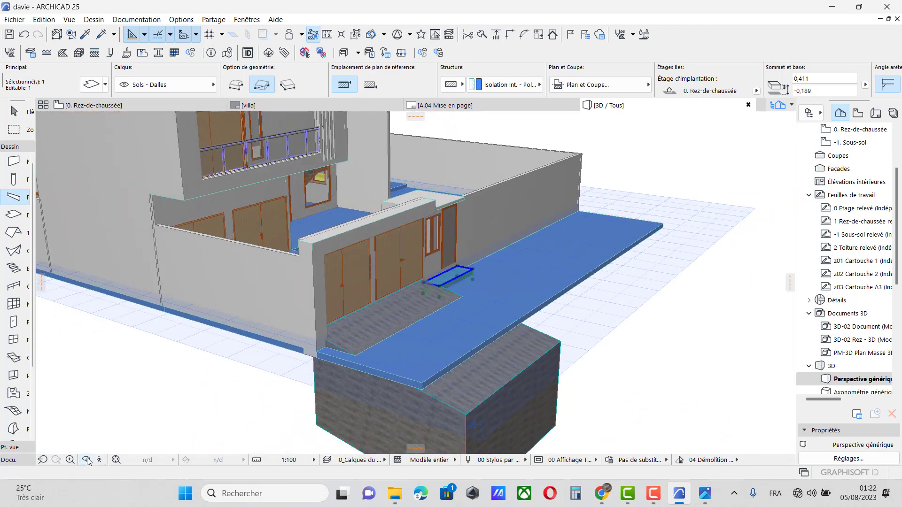
Copy the entrance slab in the ground-floor plan to the front edge of the house's entrance terrace
{"action": "left_click", "coordinate": [104, 106]}
{"action": "left_click", "coordinate": [547, 234]}
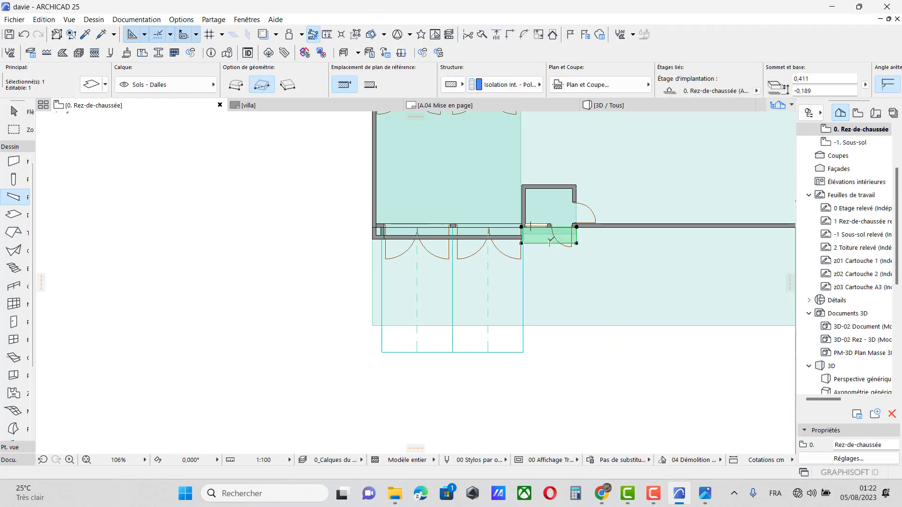
{"action": "right_click", "coordinate": [549, 235]}
{"action": "mouse_move", "coordinate": [628, 320]}
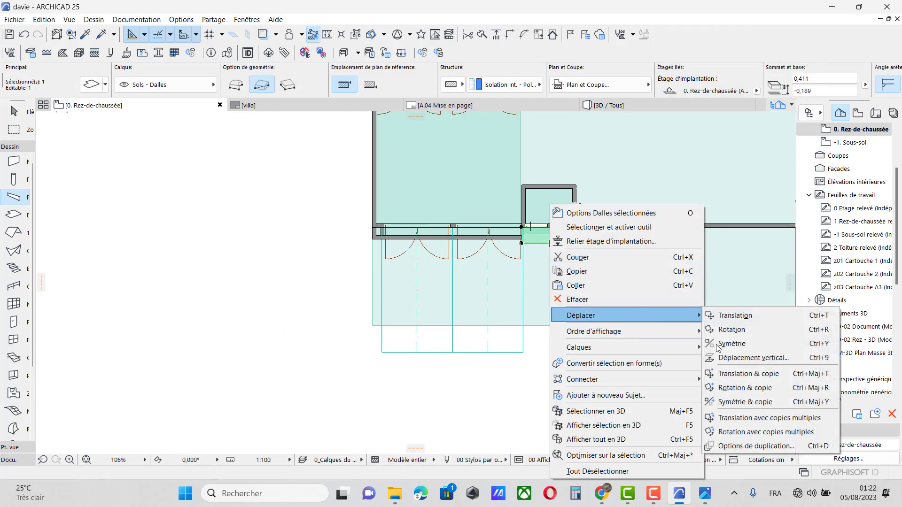
{"action": "left_click", "coordinate": [731, 374]}
{"action": "scroll", "coordinate": [618, 356], "scroll_direction": "down", "scroll_amount": 3}
{"action": "left_click", "coordinate": [605, 313]}
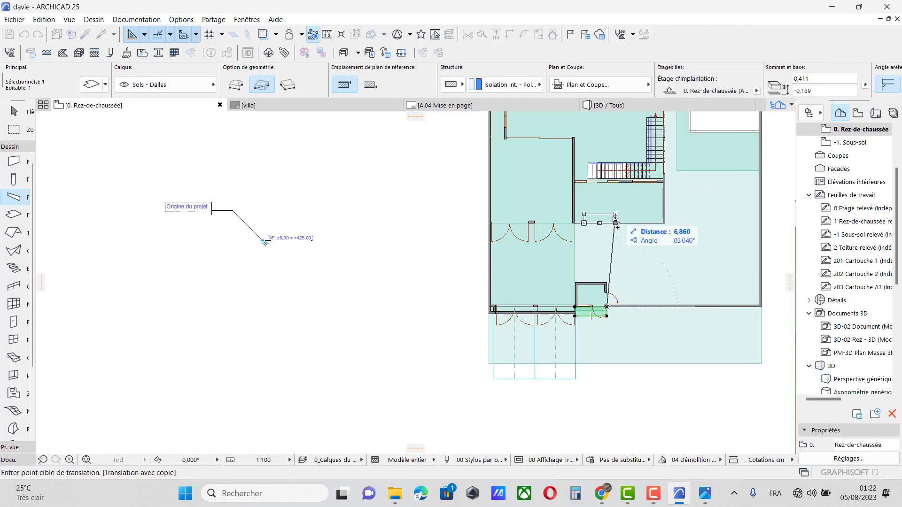
{"action": "scroll", "coordinate": [603, 235], "scroll_direction": "up", "scroll_amount": 3}
{"action": "scroll", "coordinate": [603, 235], "scroll_direction": "up", "scroll_amount": 1}
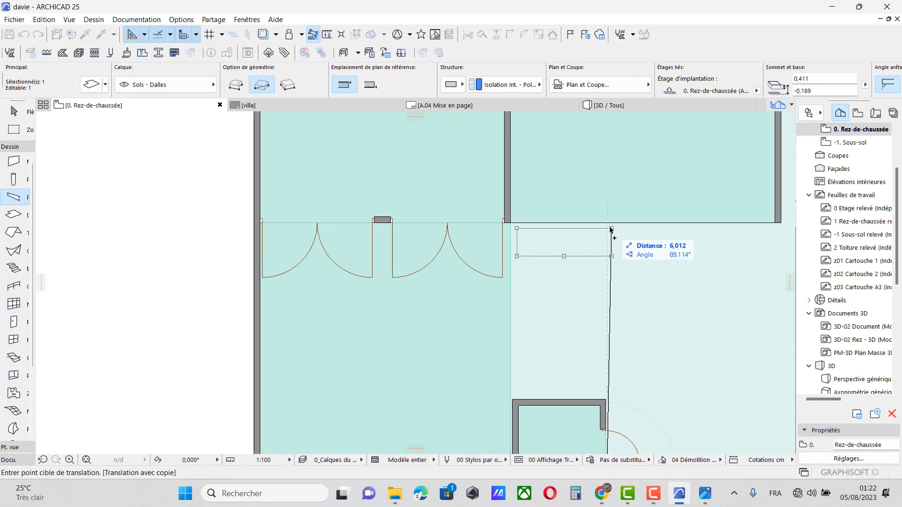
{"action": "left_click", "coordinate": [607, 224]}
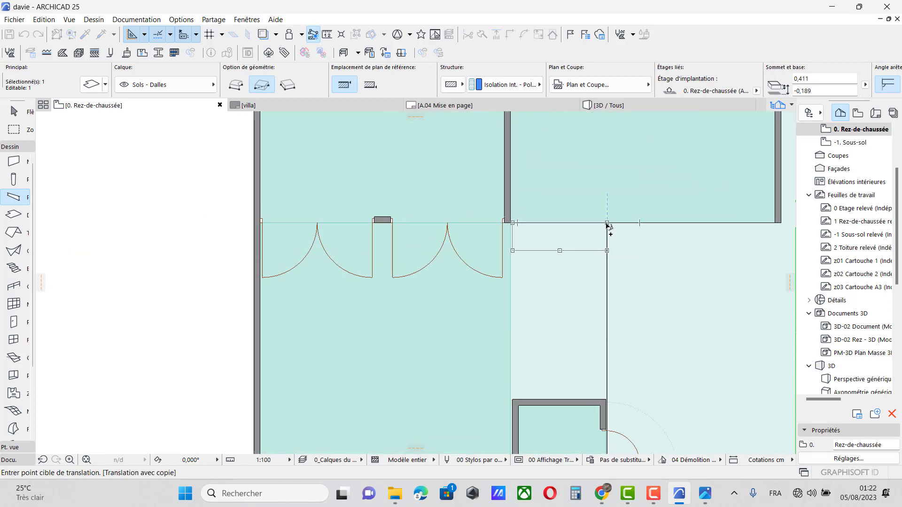
Offset the copied slab's garage-side edge so it meets the end of the house wall
{"action": "scroll", "coordinate": [498, 227], "scroll_direction": "up", "scroll_amount": 8}
{"action": "left_click", "coordinate": [547, 250]}
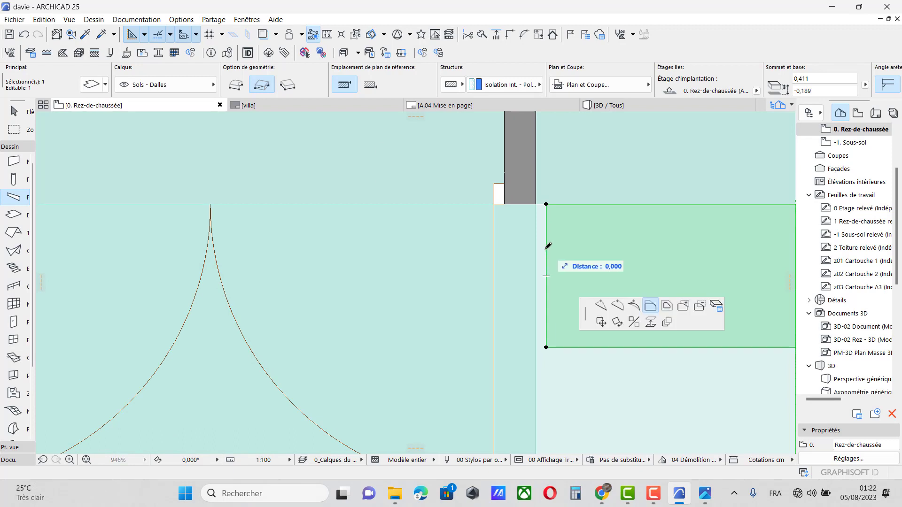
{"action": "left_click", "coordinate": [651, 305]}
{"action": "left_click", "coordinate": [545, 249]}
{"action": "scroll", "coordinate": [496, 238], "scroll_direction": "down", "scroll_amount": 8}
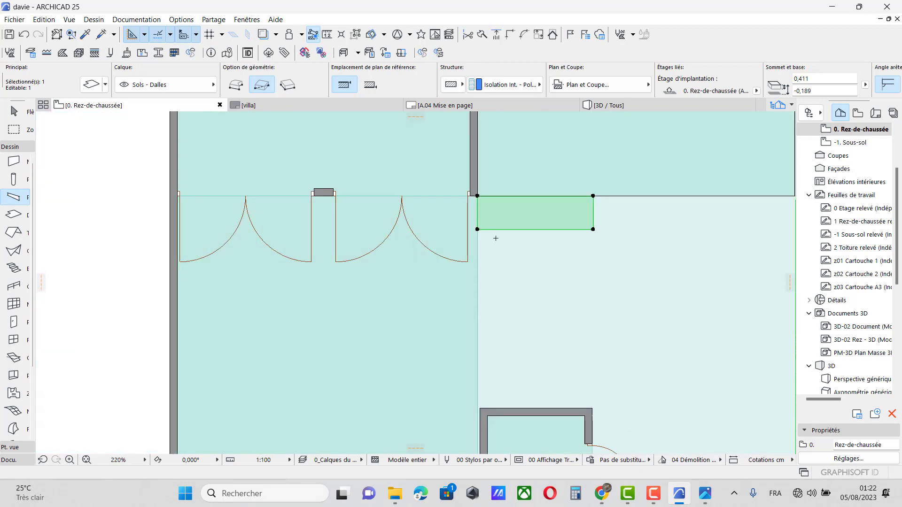
Add a node on the copied slab's front edge and extend the short garage-side segment to the small entrance block
{"action": "left_click", "coordinate": [499, 229]}
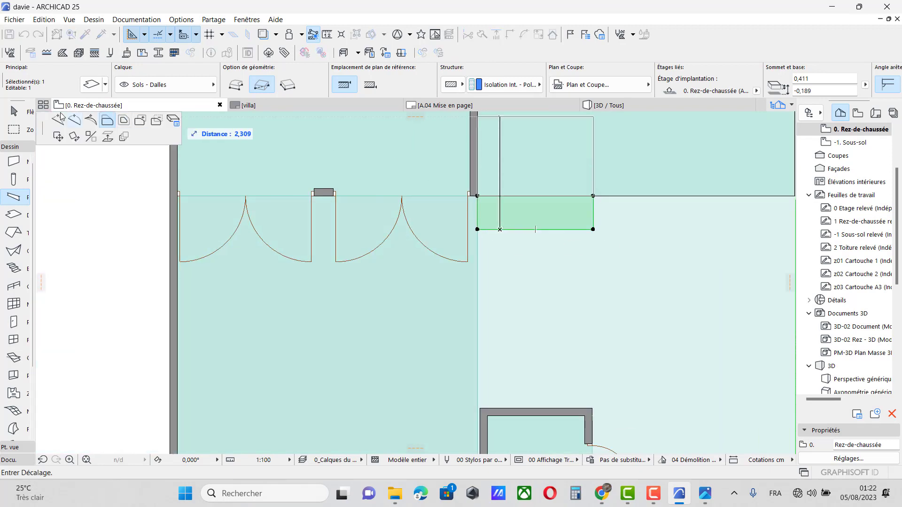
{"action": "scroll", "coordinate": [472, 227], "scroll_direction": "up", "scroll_amount": 5}
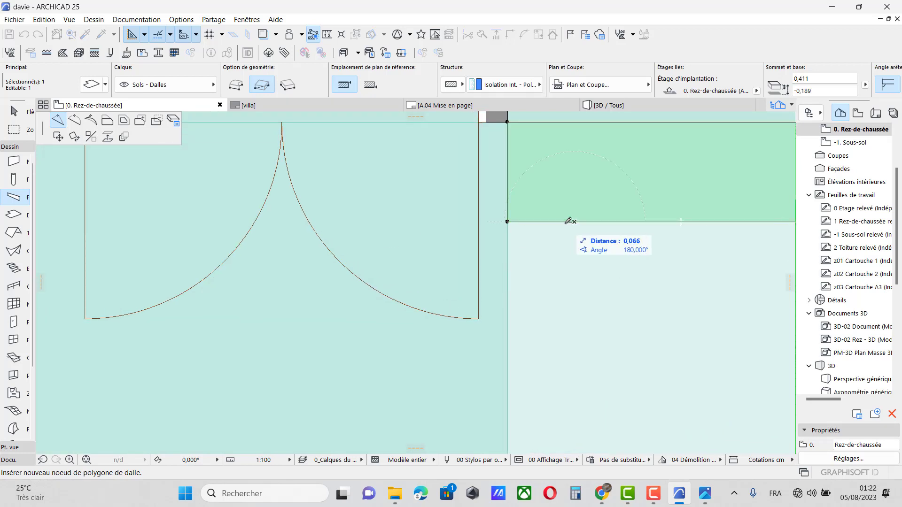
{"action": "left_click", "coordinate": [546, 221]}
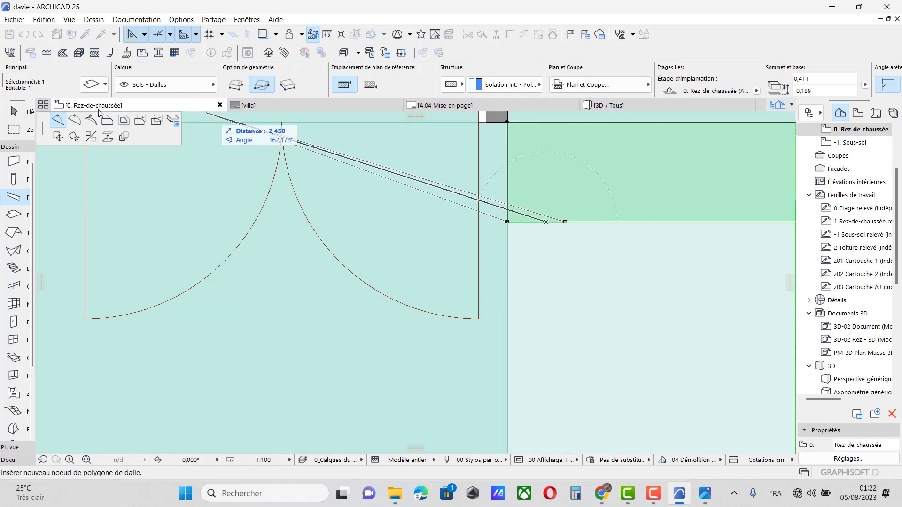
{"action": "left_click", "coordinate": [107, 120]}
{"action": "scroll", "coordinate": [562, 211], "scroll_direction": "down", "scroll_amount": 5}
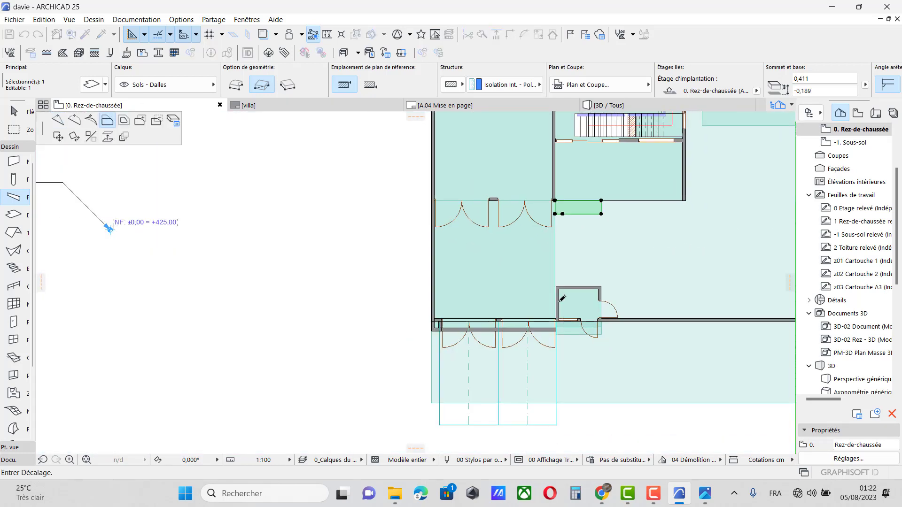
{"action": "left_click", "coordinate": [569, 292]}
Extend the L-shaped slab's outer end along the terrace front to the far corner of the house wall
{"action": "scroll", "coordinate": [571, 211], "scroll_direction": "up", "scroll_amount": 3}
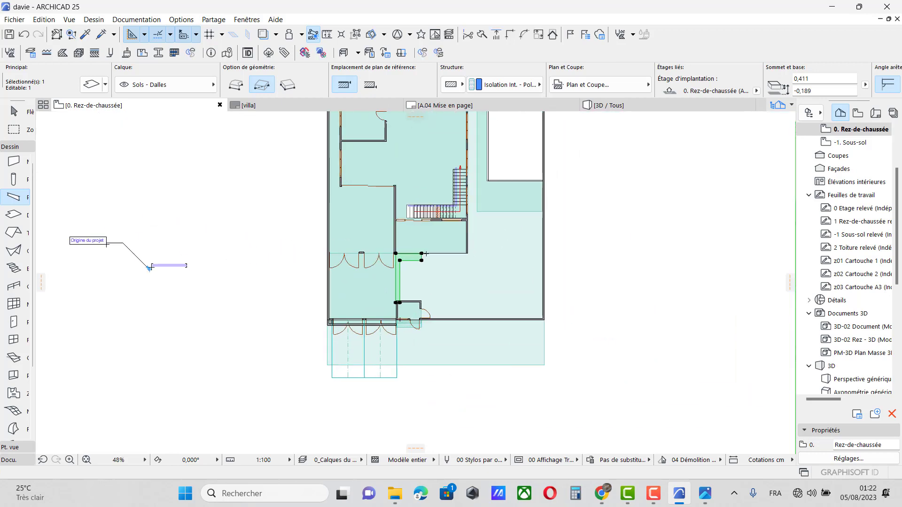
{"action": "scroll", "coordinate": [379, 258], "scroll_direction": "up", "scroll_amount": 2}
{"action": "left_click", "coordinate": [474, 246]}
{"action": "scroll", "coordinate": [474, 246], "scroll_direction": "down", "scroll_amount": 2}
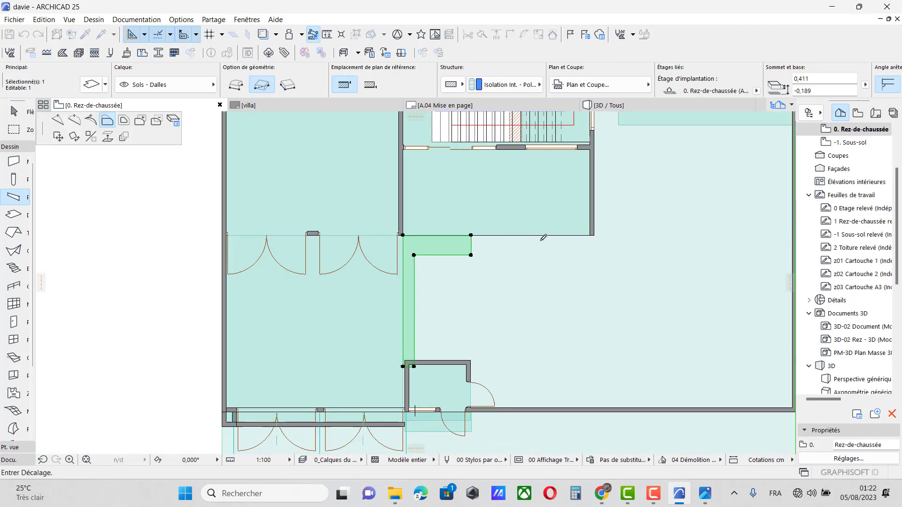
{"action": "left_click", "coordinate": [593, 233]}
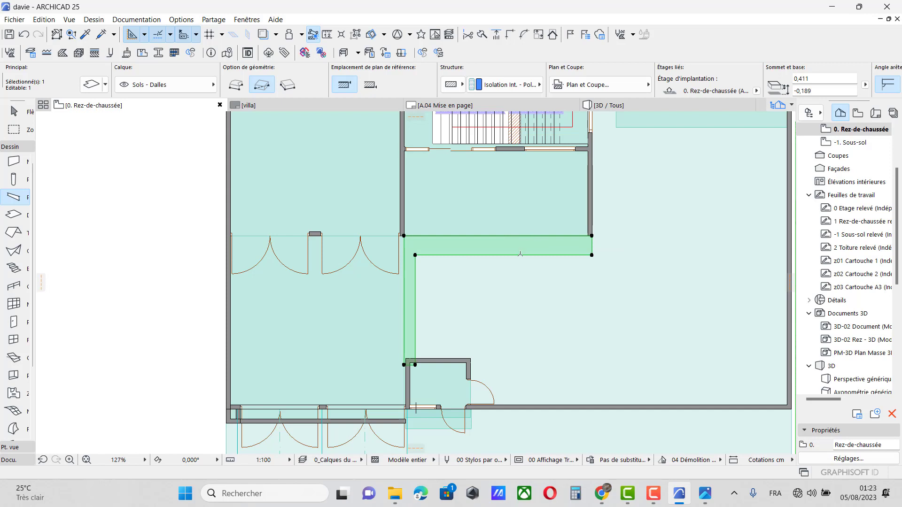
Offset the front edge of the slab's terrace-side arm inward by about 0.234 m to narrow it
{"action": "left_click", "coordinate": [520, 254]}
{"action": "scroll", "coordinate": [522, 246], "scroll_direction": "up", "scroll_amount": 4}
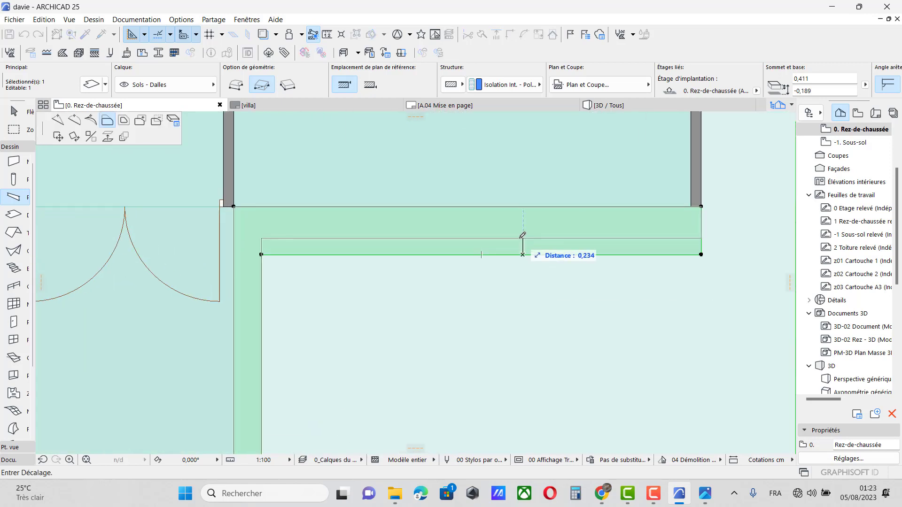
{"action": "left_click", "coordinate": [523, 235]}
{"action": "scroll", "coordinate": [403, 248], "scroll_direction": "down", "scroll_amount": 6}
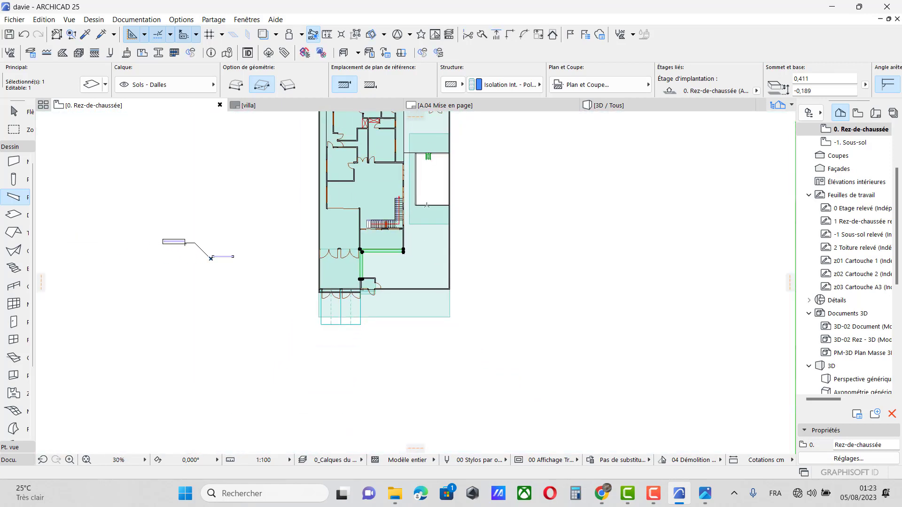
{"action": "scroll", "coordinate": [426, 205], "scroll_direction": "up", "scroll_amount": 3}
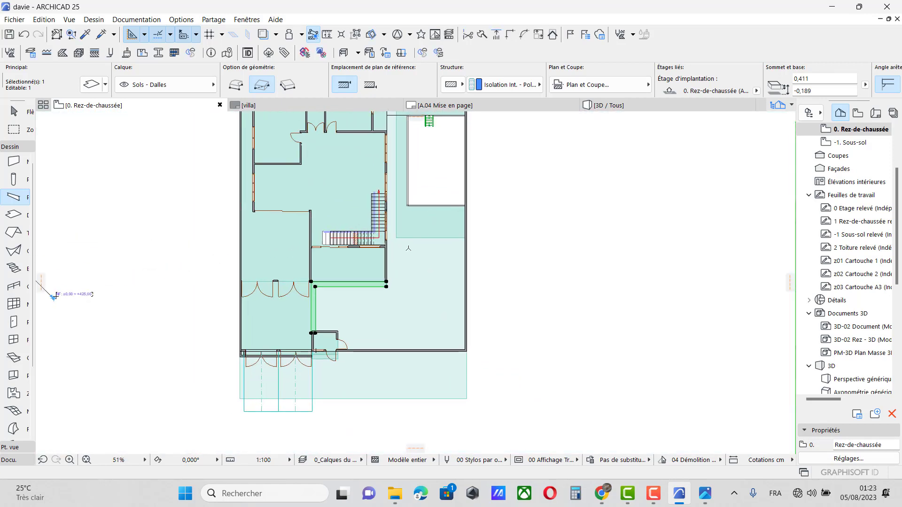
Examine the L-shaped terrace step, entrance slab and garage ramps in 3D from several angles around the street front
{"action": "left_click", "coordinate": [646, 107]}
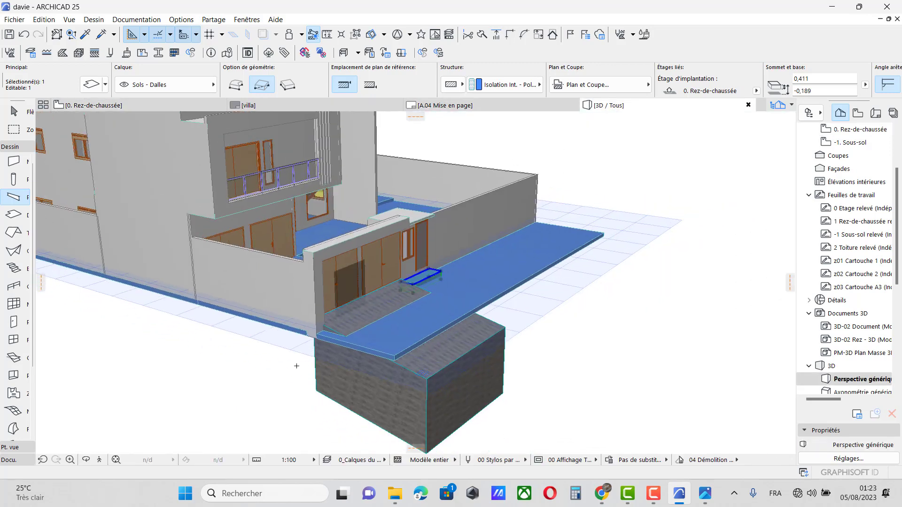
{"action": "mouse_move", "coordinate": [323, 279]}
{"action": "middle_mouse_down", "text": "shift"}
{"action": "mouse_move", "coordinate": [302, 383]}
{"action": "mouse_move", "coordinate": [310, 282]}
{"action": "mouse_move", "coordinate": [333, 299]}
{"action": "mouse_move", "coordinate": [320, 289]}
{"action": "middle_mouse_up", "text": "shift"}
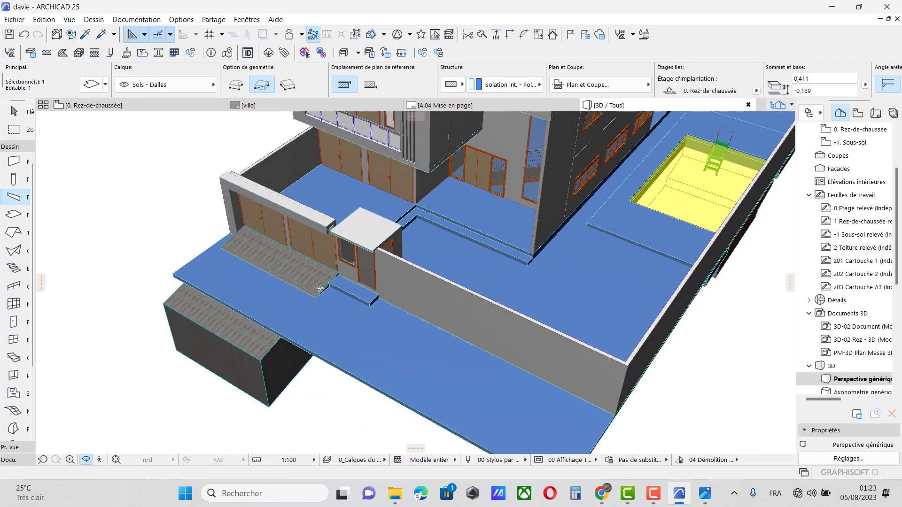
{"action": "middle_click_drag", "start_coordinate": [364, 346], "coordinate": [547, 358], "text": "shift"}
{"action": "scroll", "coordinate": [379, 372], "scroll_direction": "down", "scroll_amount": 2}
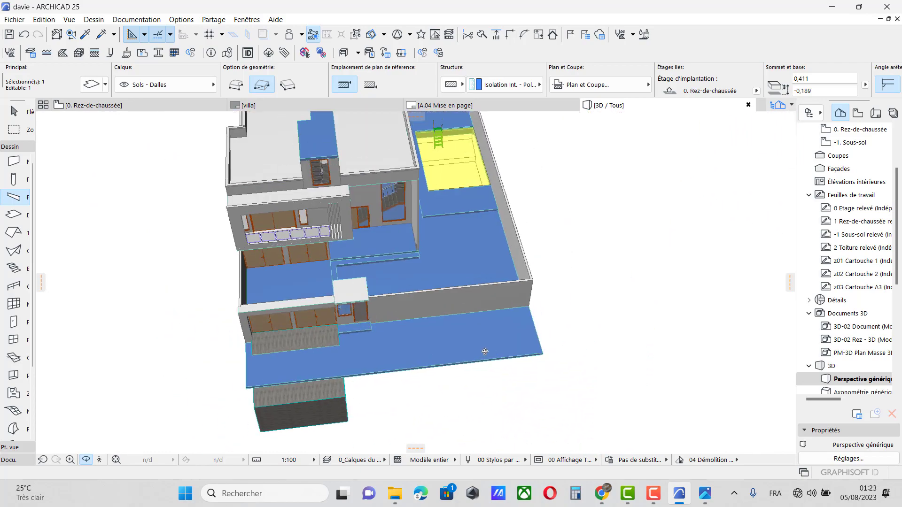
{"action": "middle_click_drag", "start_coordinate": [484, 352], "coordinate": [322, 324], "text": "shift"}
{"action": "scroll", "coordinate": [323, 324], "scroll_direction": "up", "scroll_amount": 5}
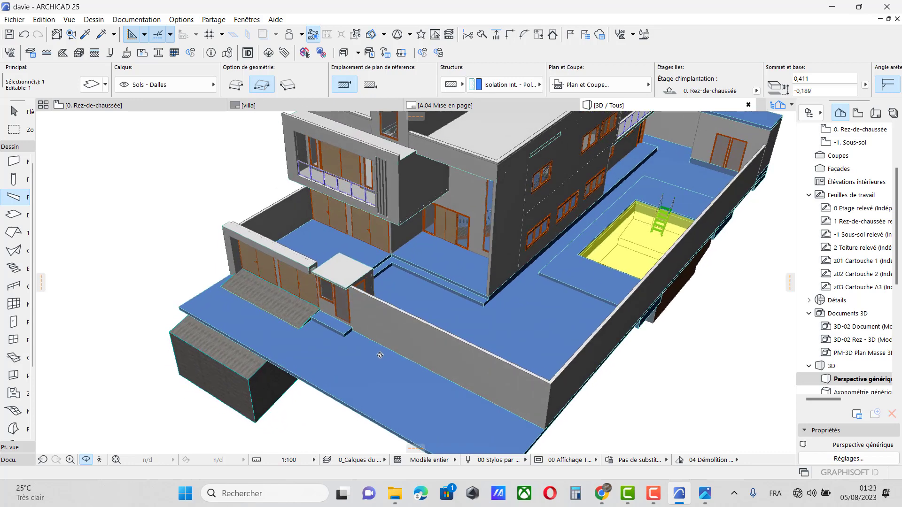
{"action": "scroll", "coordinate": [404, 282], "scroll_direction": "down", "scroll_amount": 2}
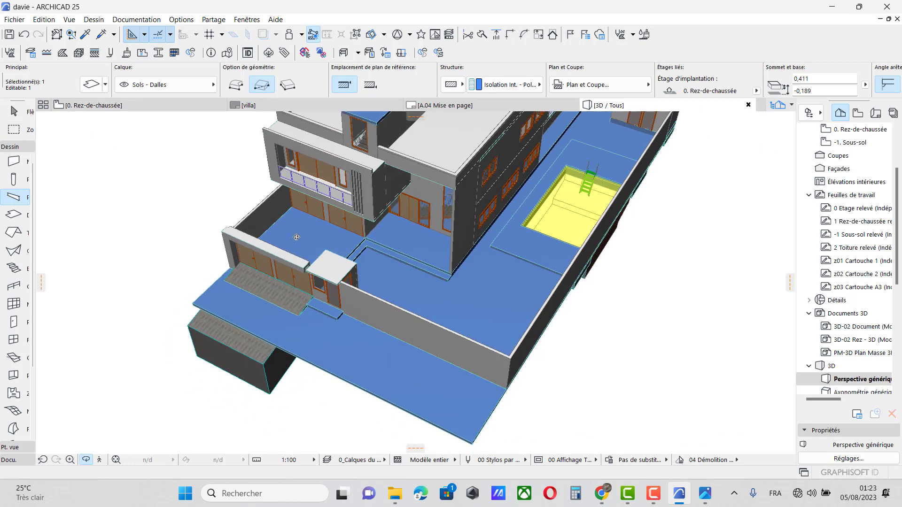
{"action": "scroll", "coordinate": [415, 330], "scroll_direction": "down", "scroll_amount": 2}
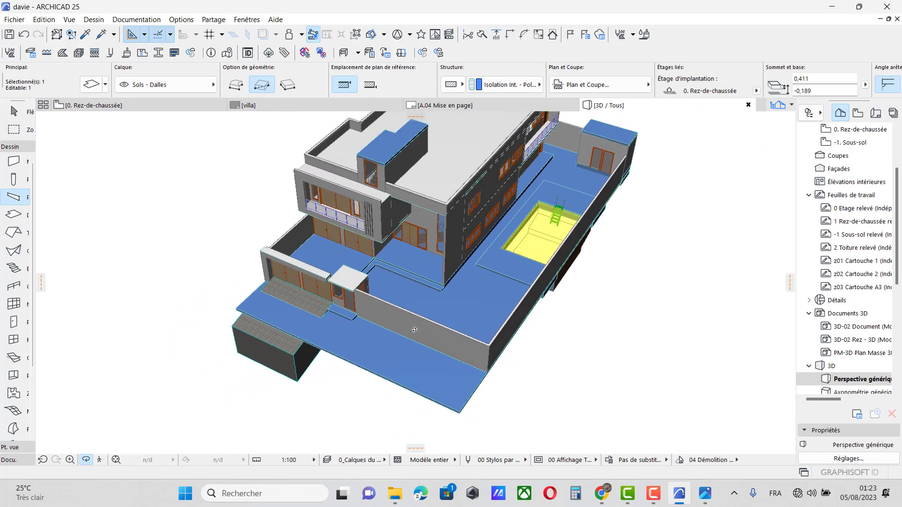
{"action": "left_click", "coordinate": [653, 494]}
{"action": "left_click", "coordinate": [655, 496]}
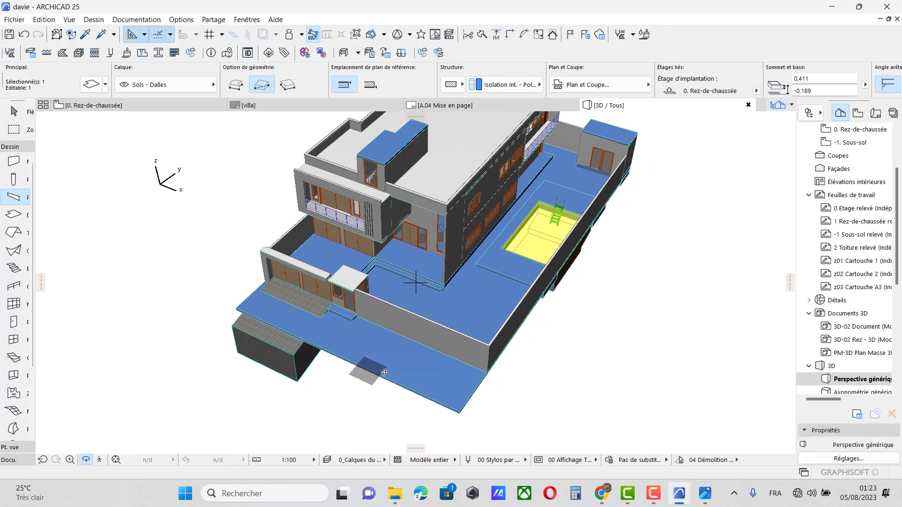
{"action": "middle_click_drag", "start_coordinate": [479, 400], "coordinate": [499, 381], "text": "shift"}
Select the rooftop stair tower's roof slab and switch to Photos to compare the roof with the MOUB2_4 render
{"action": "left_click", "coordinate": [14, 113]}
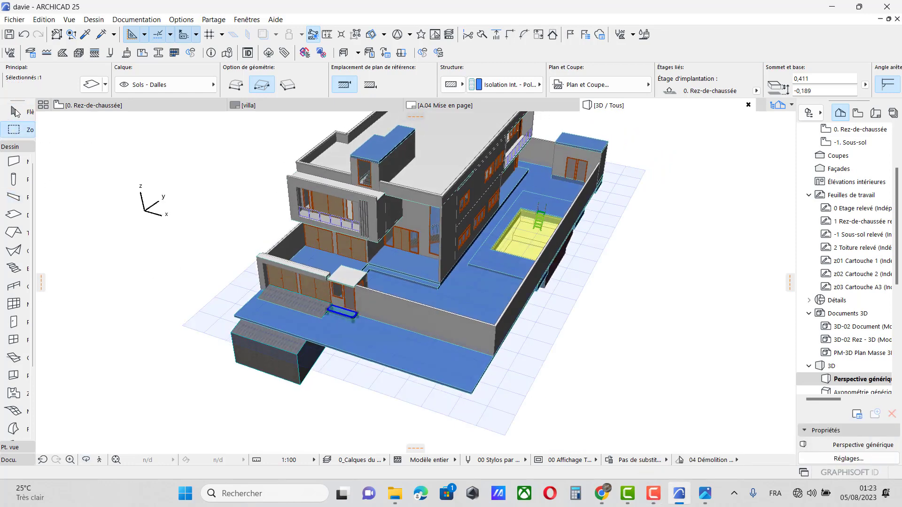
{"action": "scroll", "coordinate": [462, 278], "scroll_direction": "up", "scroll_amount": 2}
{"action": "scroll", "coordinate": [481, 294], "scroll_direction": "down", "scroll_amount": 3}
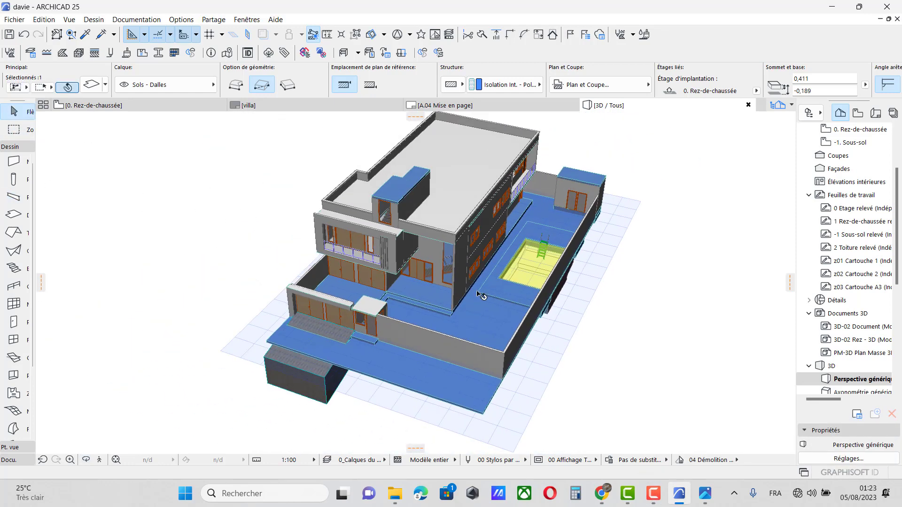
{"action": "scroll", "coordinate": [329, 164], "scroll_direction": "up", "scroll_amount": 4}
{"action": "scroll", "coordinate": [362, 235], "scroll_direction": "up", "scroll_amount": 1}
{"action": "left_click", "coordinate": [486, 230]}
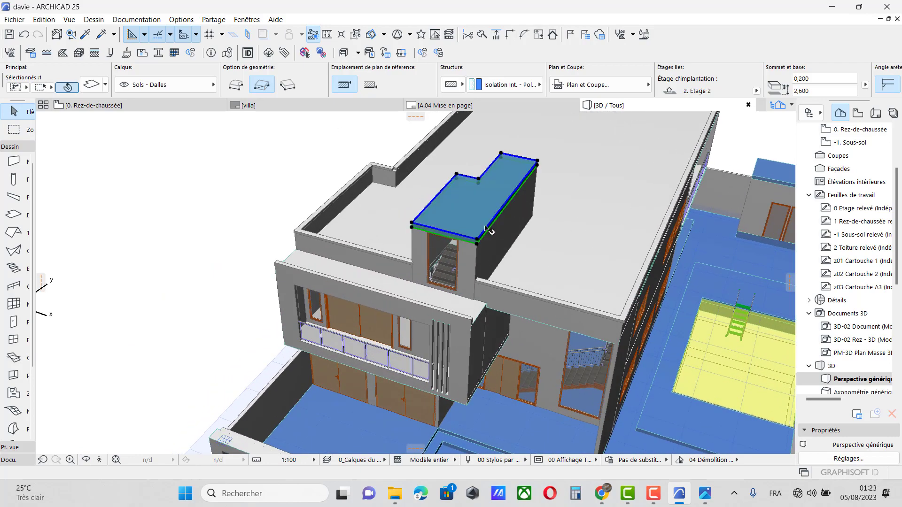
{"action": "left_click", "coordinate": [706, 494]}
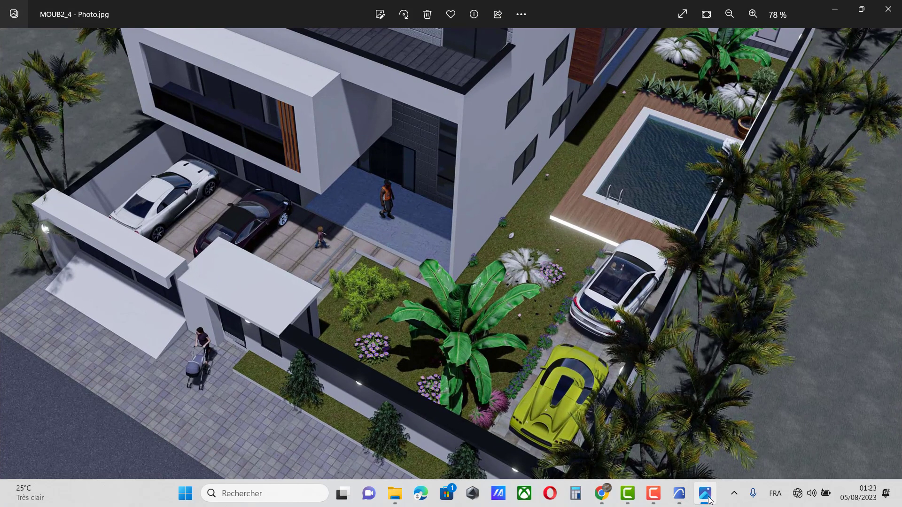
{"action": "scroll", "coordinate": [464, 342], "scroll_direction": "down", "scroll_amount": 3}
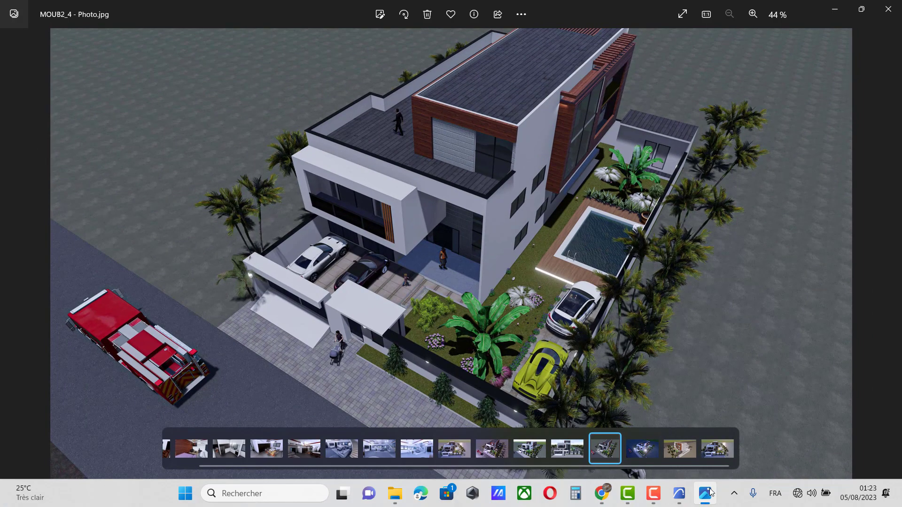
{"action": "mouse_move", "coordinate": [707, 494]}
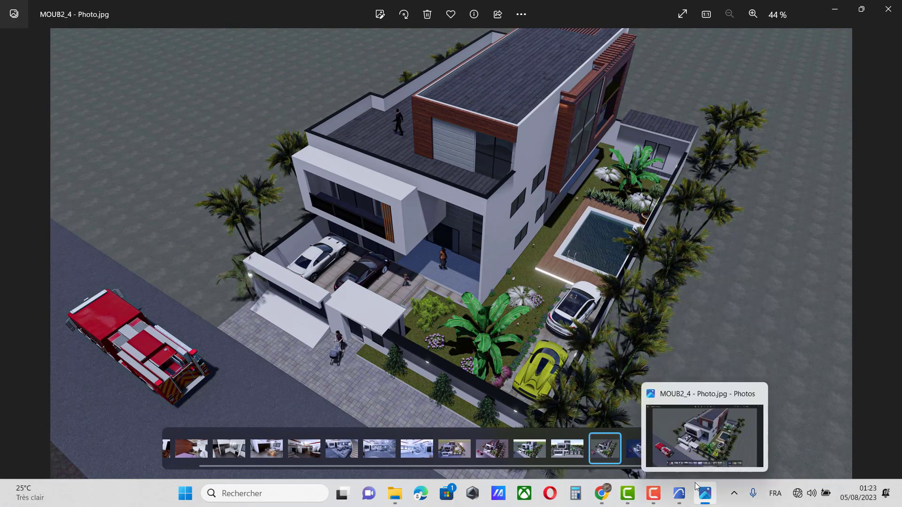
Compare the rooftop stair tower's roof slab in ARCHICAD with the MOUB2_4 render in Photos, finishing in ARCHICAD
{"action": "left_click", "coordinate": [682, 495]}
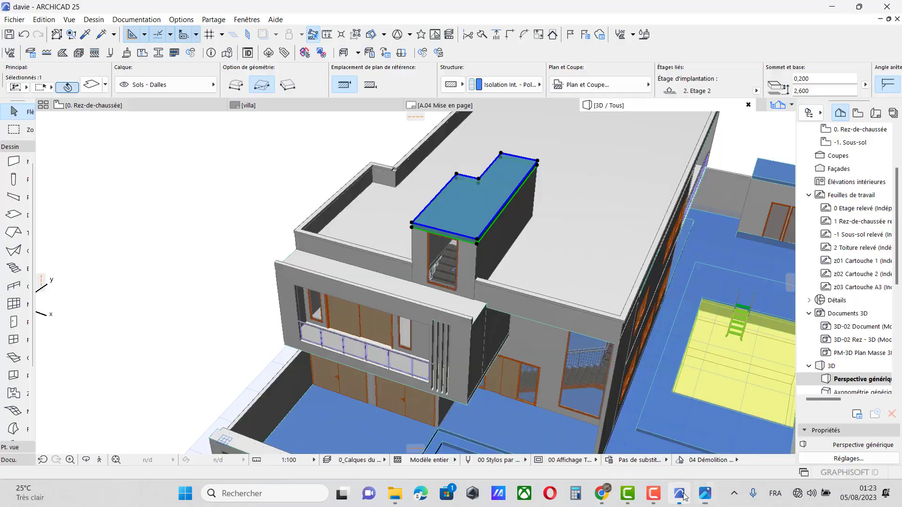
{"action": "scroll", "coordinate": [472, 244], "scroll_direction": "up", "scroll_amount": 2}
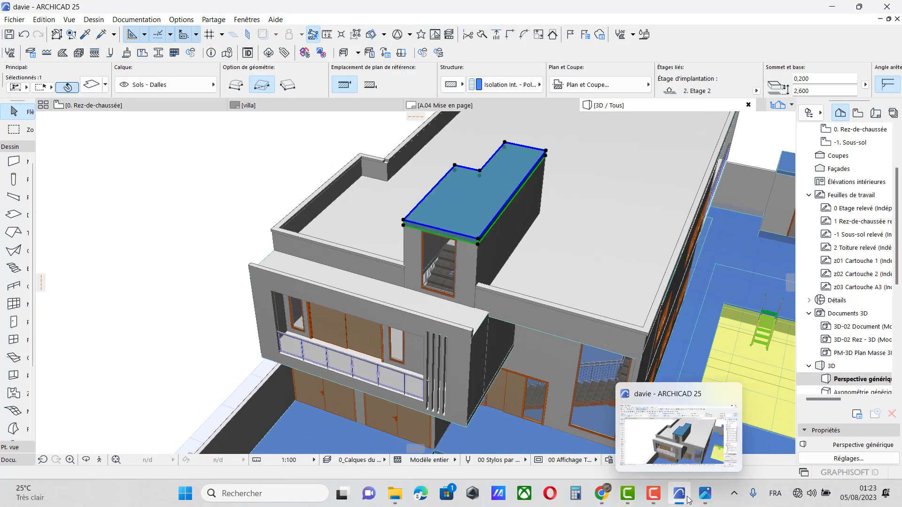
{"action": "left_click", "coordinate": [708, 496]}
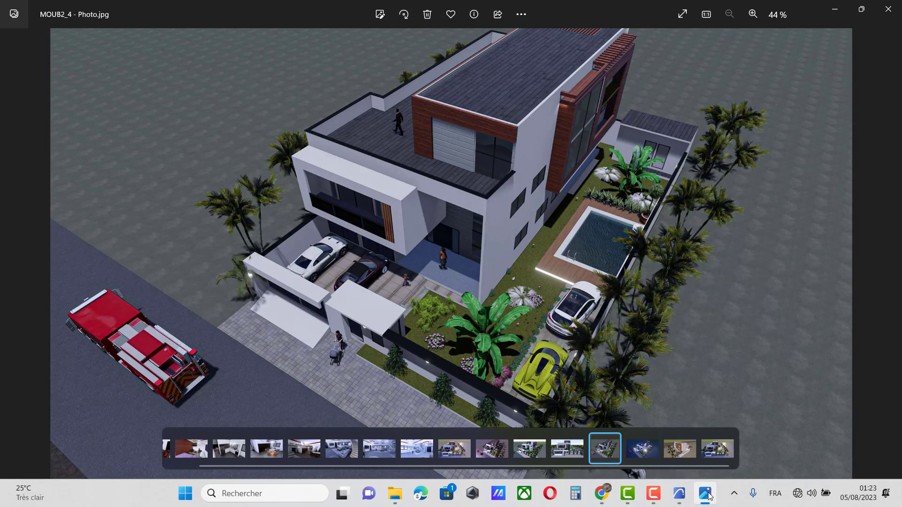
{"action": "left_click", "coordinate": [709, 496]}
{"action": "scroll", "coordinate": [454, 271], "scroll_direction": "up", "scroll_amount": 2}
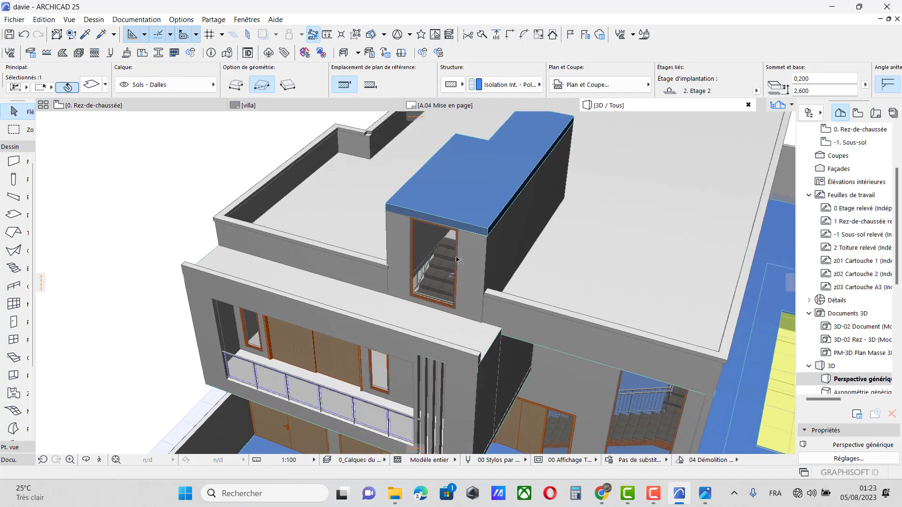
Override all three surfaces of the stair tower's roof slab with Sol - Parquet 02 and clear the selection
{"action": "double_click", "coordinate": [14, 217]}
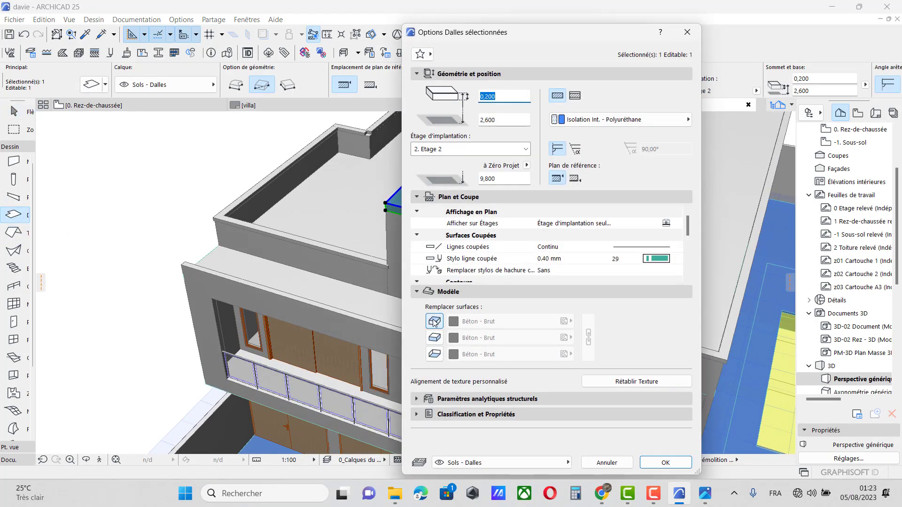
{"action": "left_click", "coordinate": [435, 354]}
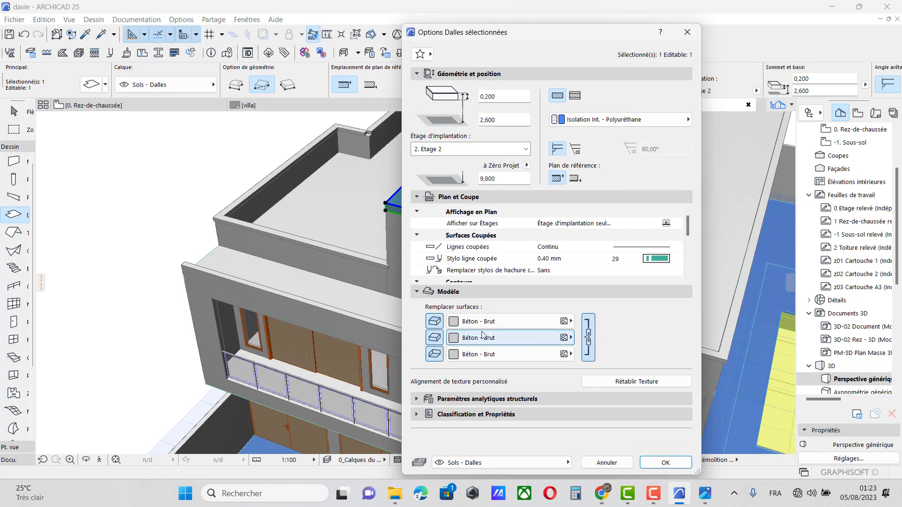
{"action": "left_click", "coordinate": [506, 338]}
{"action": "scroll", "coordinate": [677, 305], "scroll_direction": "right", "scroll_amount": 10}
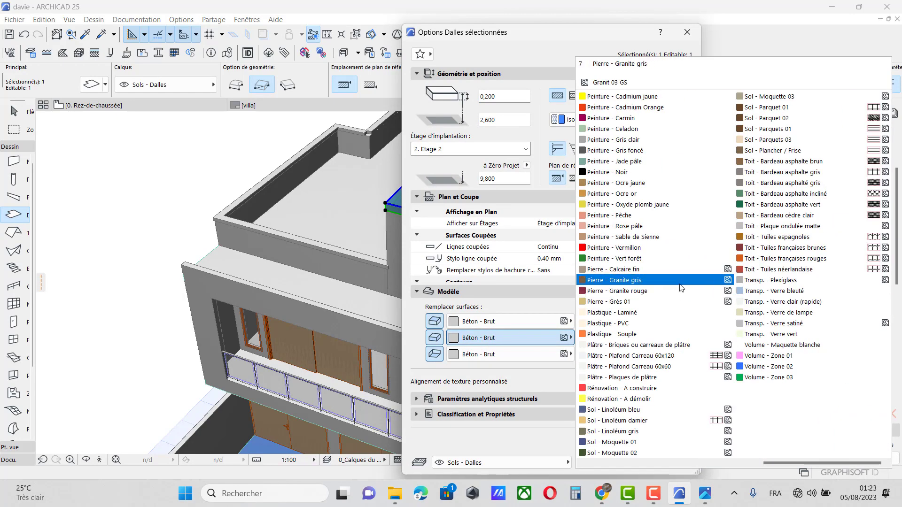
{"action": "scroll", "coordinate": [681, 289], "scroll_direction": "left", "scroll_amount": 10}
{"action": "scroll", "coordinate": [682, 288], "scroll_direction": "right", "scroll_amount": 6}
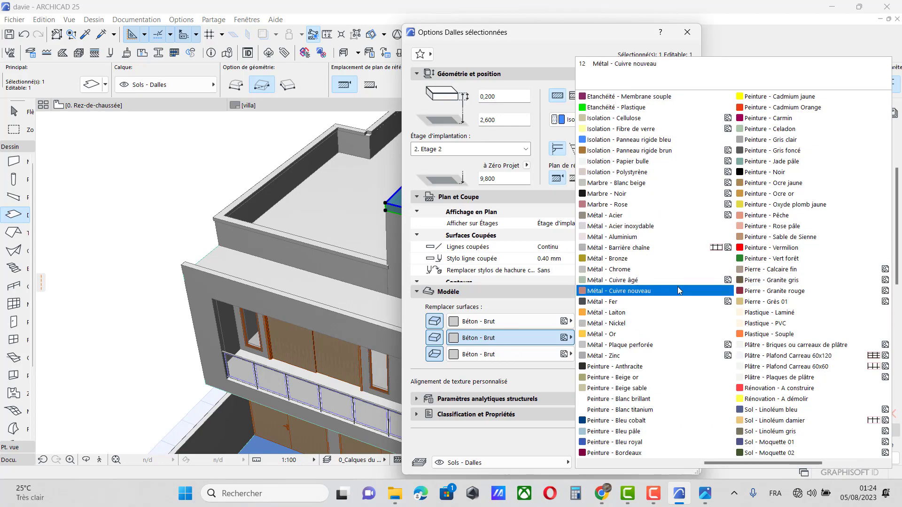
{"action": "scroll", "coordinate": [676, 295], "scroll_direction": "left", "scroll_amount": 6}
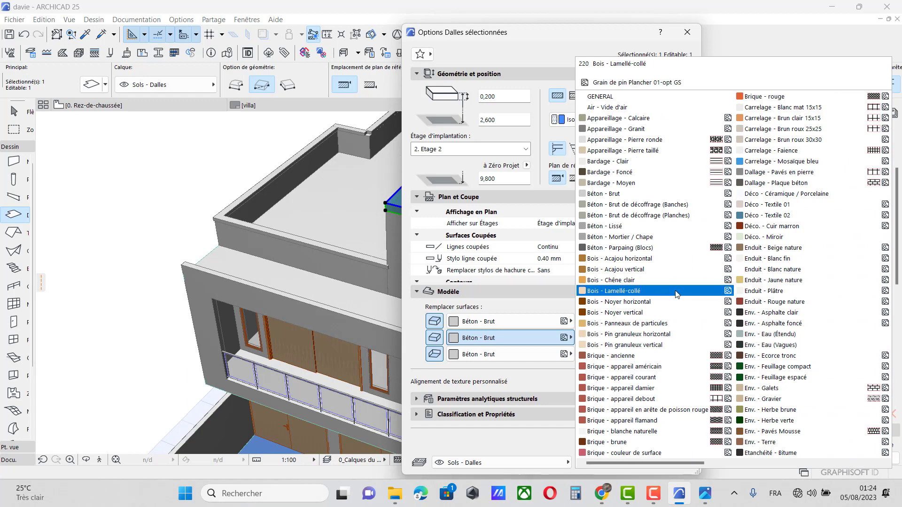
{"action": "scroll", "coordinate": [677, 294], "scroll_direction": "right", "scroll_amount": 6}
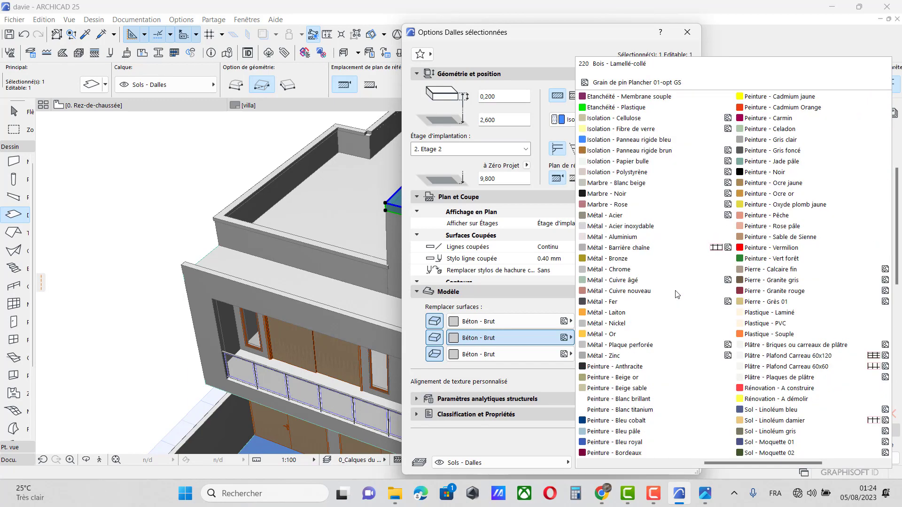
{"action": "scroll", "coordinate": [676, 294], "scroll_direction": "right", "scroll_amount": 3}
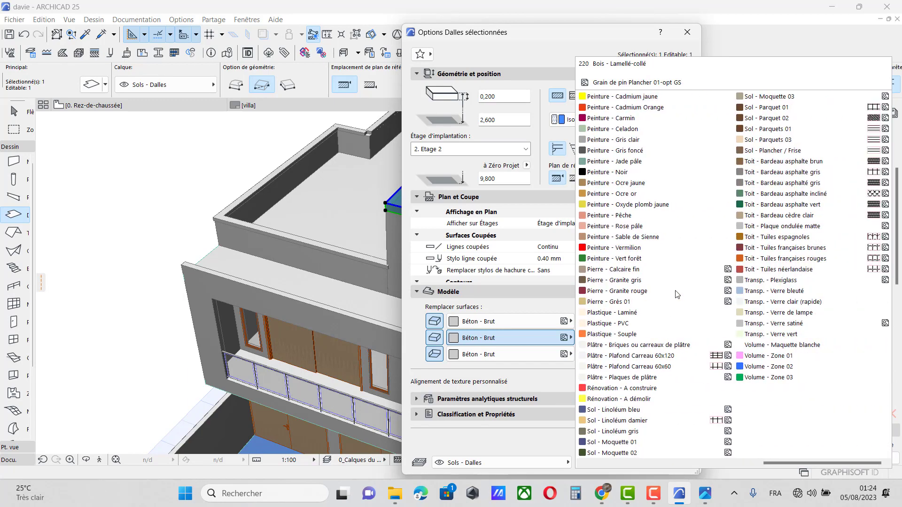
{"action": "scroll", "coordinate": [676, 294], "scroll_direction": "left", "scroll_amount": 5}
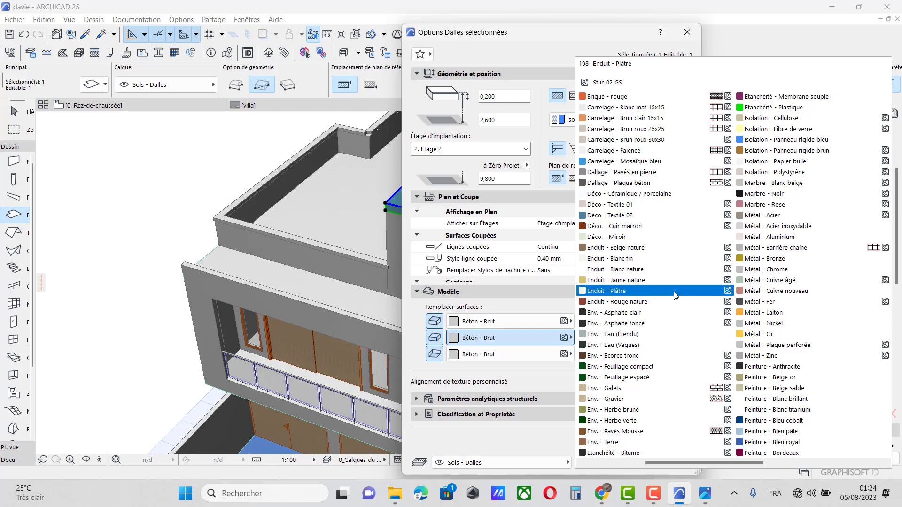
{"action": "scroll", "coordinate": [676, 295], "scroll_direction": "left", "scroll_amount": 3}
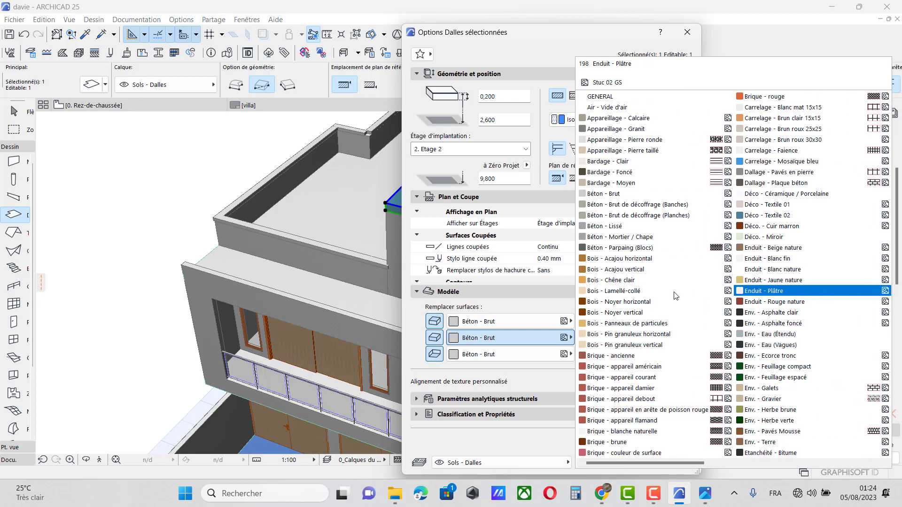
{"action": "scroll", "coordinate": [675, 294], "scroll_direction": "right", "scroll_amount": 5}
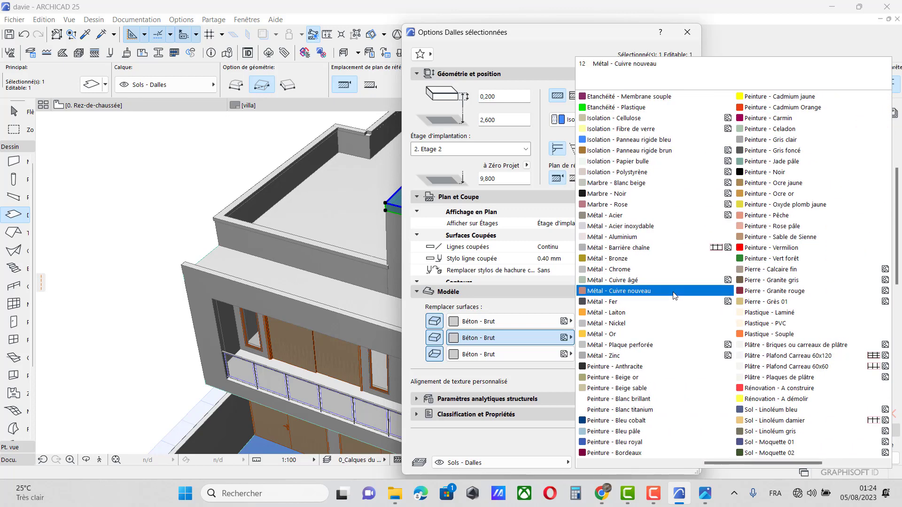
{"action": "scroll", "coordinate": [675, 295], "scroll_direction": "right", "scroll_amount": 3}
{"action": "scroll", "coordinate": [673, 294], "scroll_direction": "left", "scroll_amount": 6}
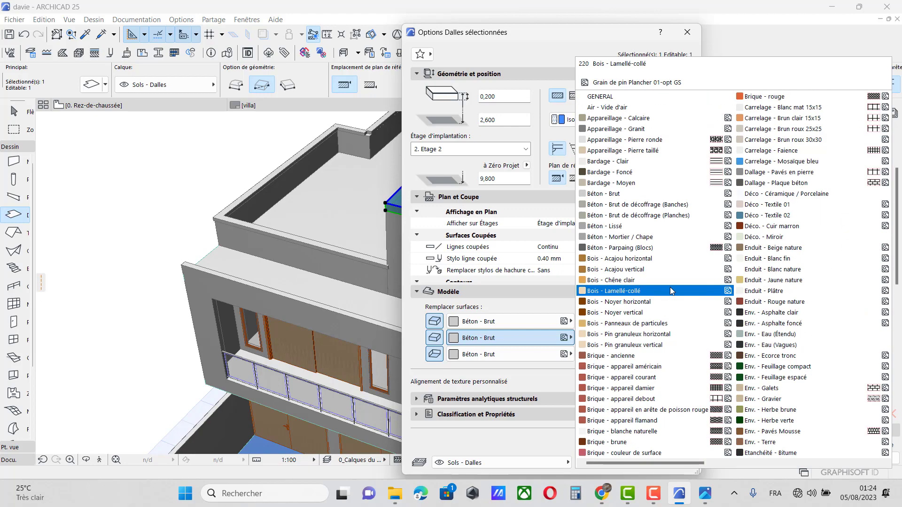
{"action": "scroll", "coordinate": [673, 293], "scroll_direction": "right", "scroll_amount": 6}
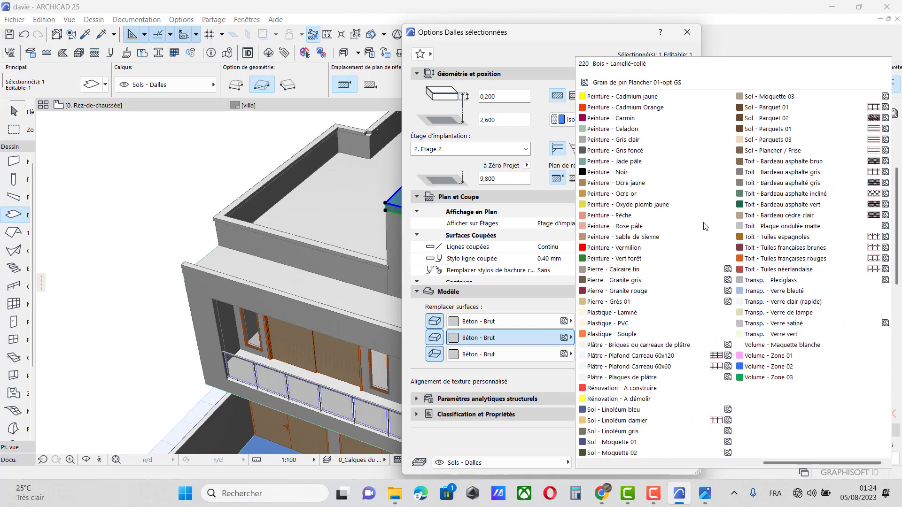
{"action": "left_click", "coordinate": [789, 125]}
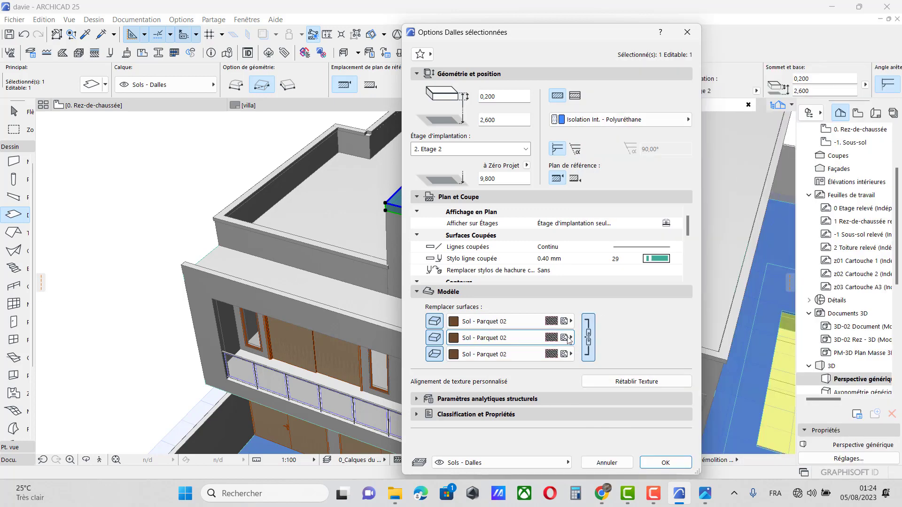
{"action": "left_click", "coordinate": [661, 463]}
{"action": "scroll", "coordinate": [489, 245], "scroll_direction": "down", "scroll_amount": 3}
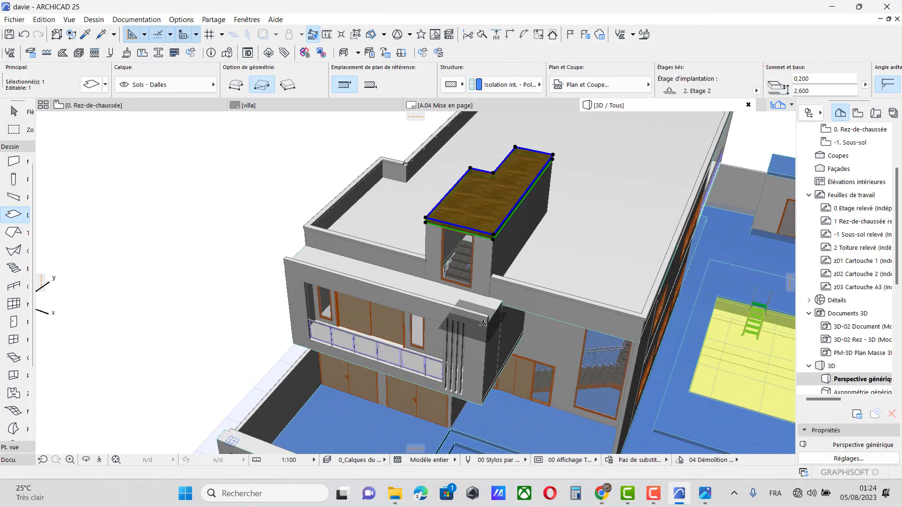
{"action": "key", "text": "Escape"}
{"action": "scroll", "coordinate": [483, 323], "scroll_direction": "down", "scroll_amount": 2}
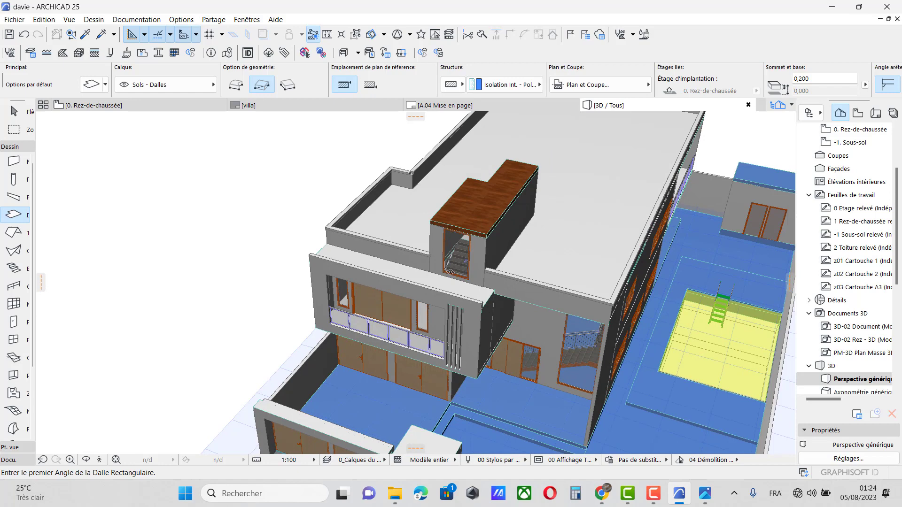
Examine the front facade's balcony and vertical fins from eye level and check them against the reference render in Photos
{"action": "left_click", "coordinate": [86, 460]}
{"action": "left_click_drag", "start_coordinate": [141, 415], "coordinate": [63, 160]}
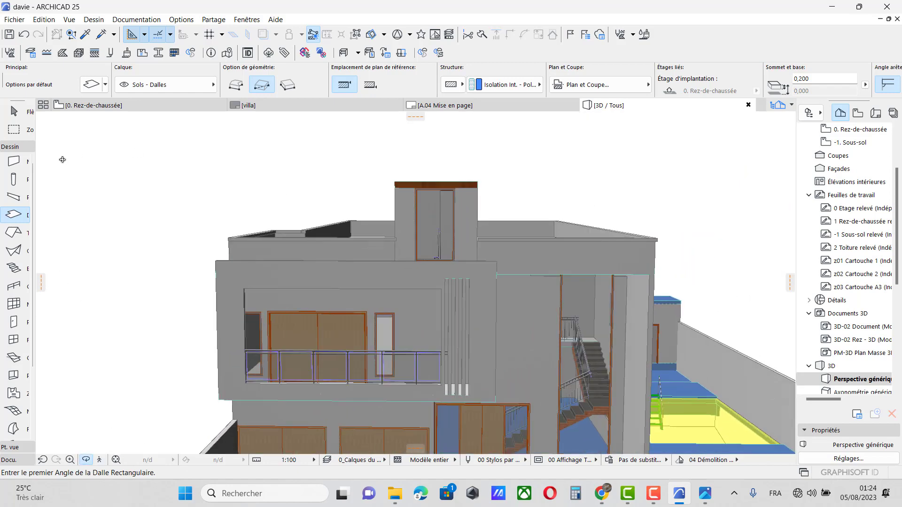
{"action": "left_click", "coordinate": [14, 112]}
{"action": "scroll", "coordinate": [456, 270], "scroll_direction": "up", "scroll_amount": 5}
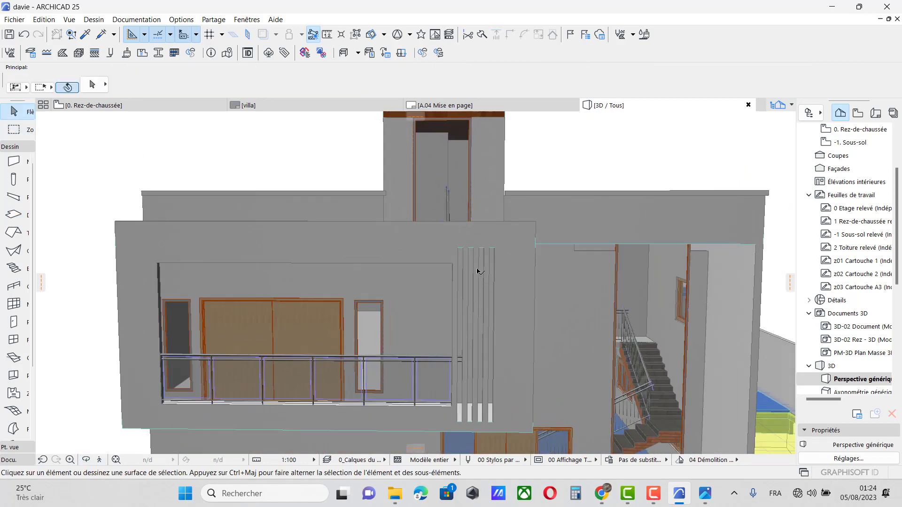
{"action": "scroll", "coordinate": [456, 270], "scroll_direction": "up", "scroll_amount": 1}
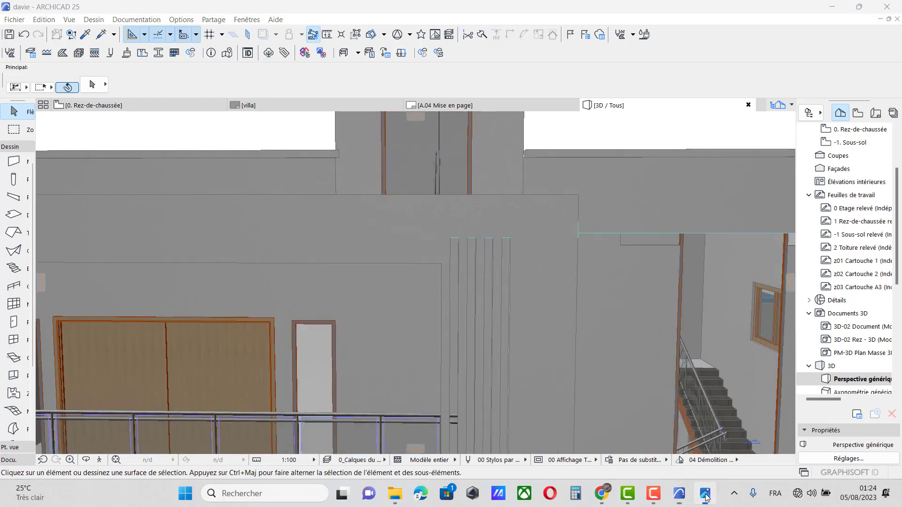
{"action": "left_click", "coordinate": [706, 495]}
{"action": "left_click", "coordinate": [700, 488]}
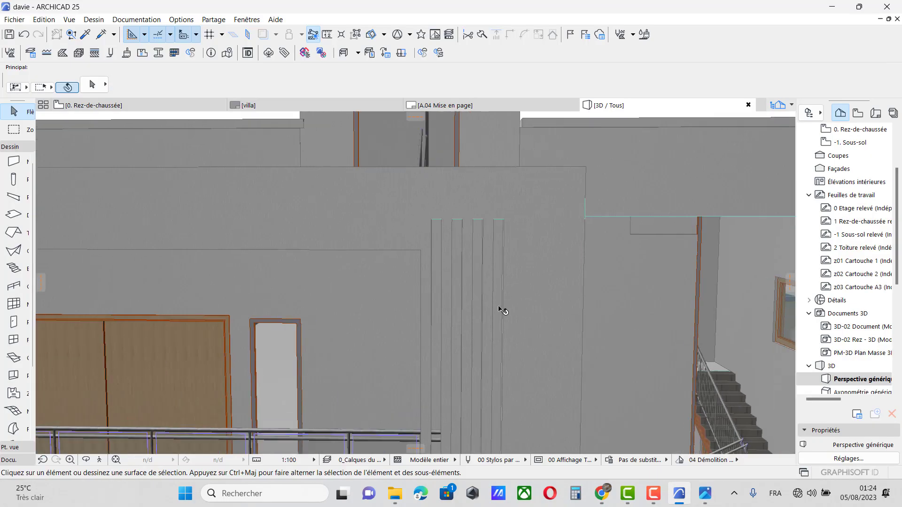
Shorten the four vertical fins beside the balcony to 3.100 m high, aligning their tops with the balcony opening's upper edge
{"action": "left_click", "coordinate": [434, 284]}
{"action": "left_click", "coordinate": [446, 288], "text": "shift"}
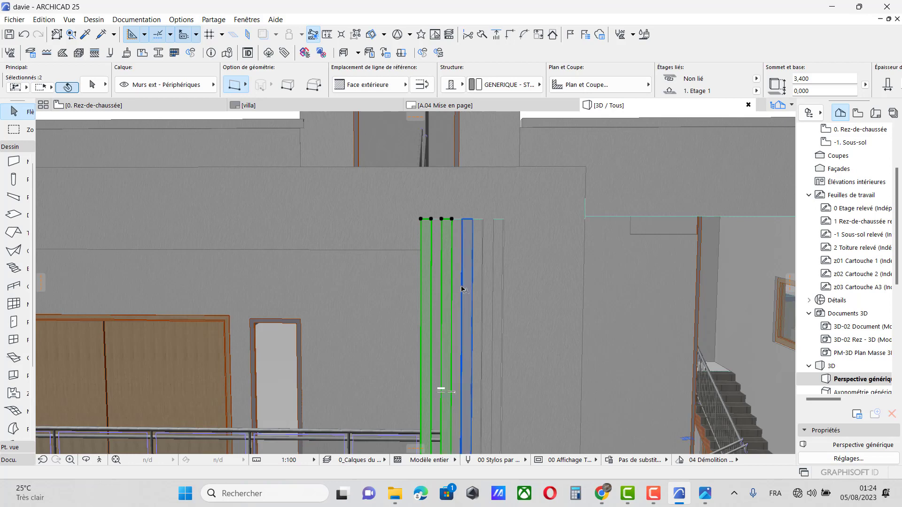
{"action": "left_click", "coordinate": [462, 294], "text": "shift"}
{"action": "left_click", "coordinate": [484, 304], "text": "shift"}
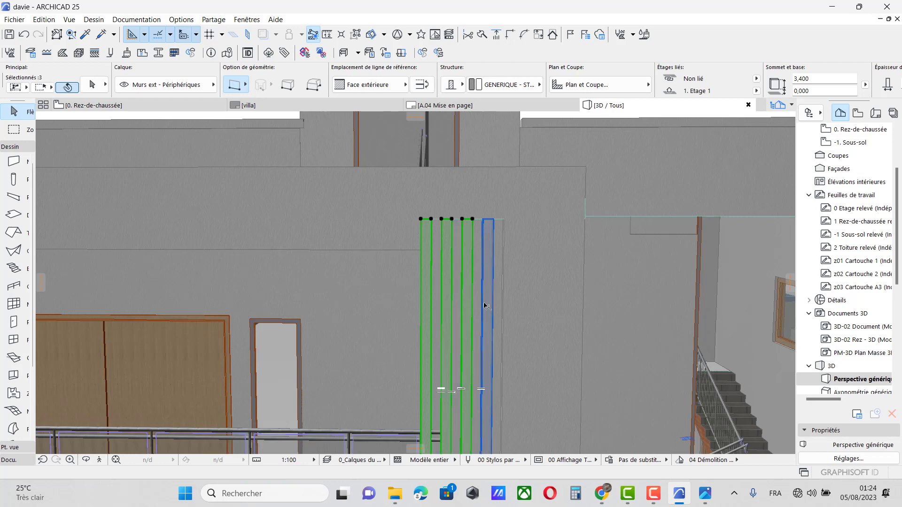
{"action": "left_click", "coordinate": [493, 219]}
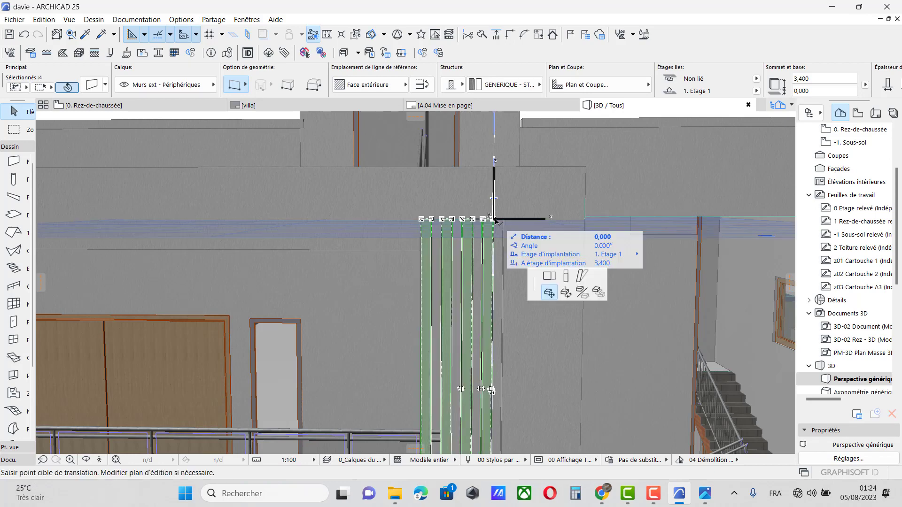
{"action": "left_click", "coordinate": [58, 136]}
{"action": "left_click", "coordinate": [74, 120]}
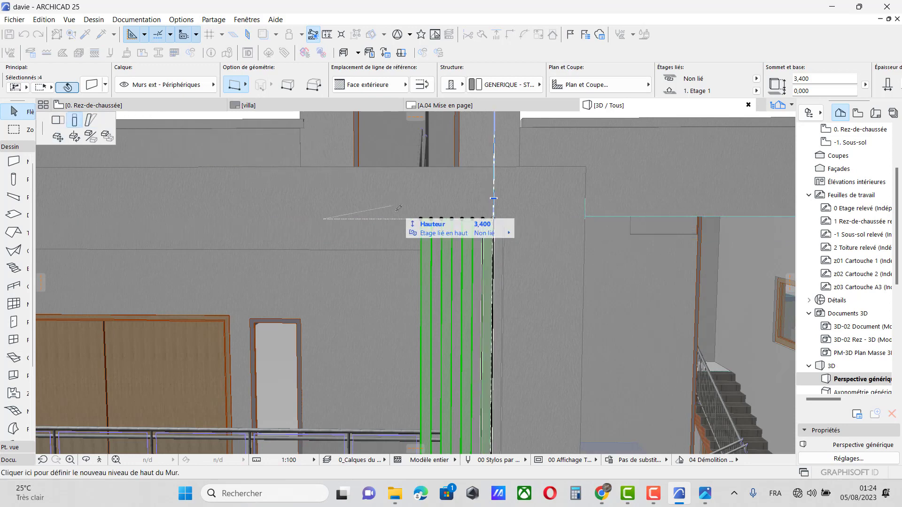
{"action": "left_click", "coordinate": [422, 250]}
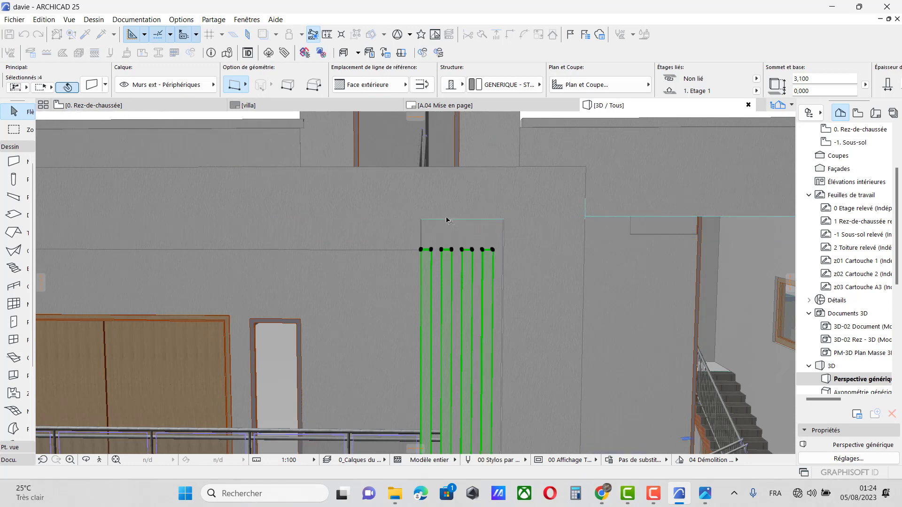
{"action": "left_click", "coordinate": [447, 216]}
{"action": "scroll", "coordinate": [358, 278], "scroll_direction": "down", "scroll_amount": 5}
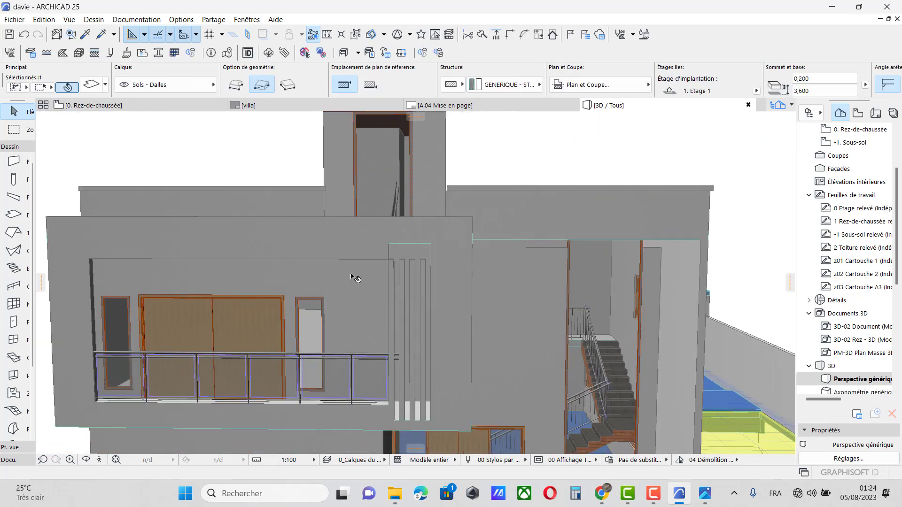
{"action": "left_click", "coordinate": [529, 162]}
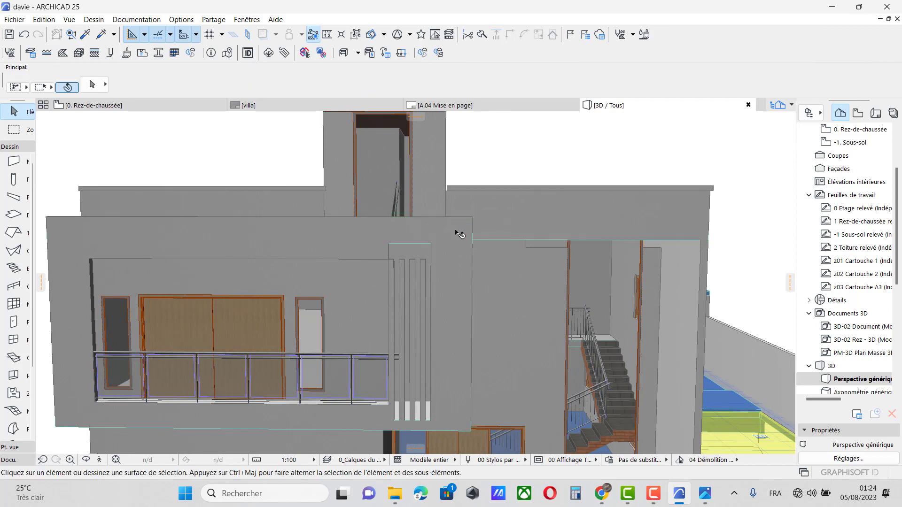
Extend the base of the band wall above the balcony down to the opening's upper edge, giving a 0.800 m height and 3.100 m base
{"action": "left_click", "coordinate": [465, 232]}
{"action": "left_click", "coordinate": [473, 234]}
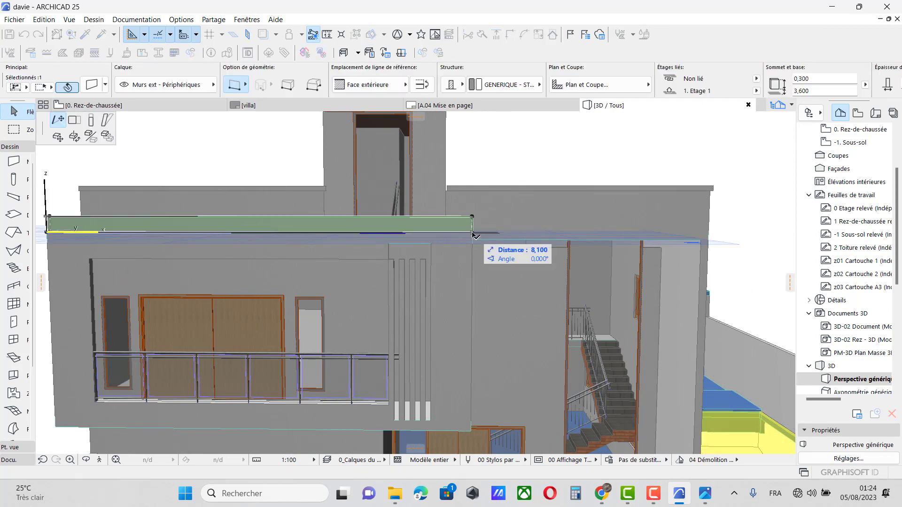
{"action": "left_click", "coordinate": [92, 121]}
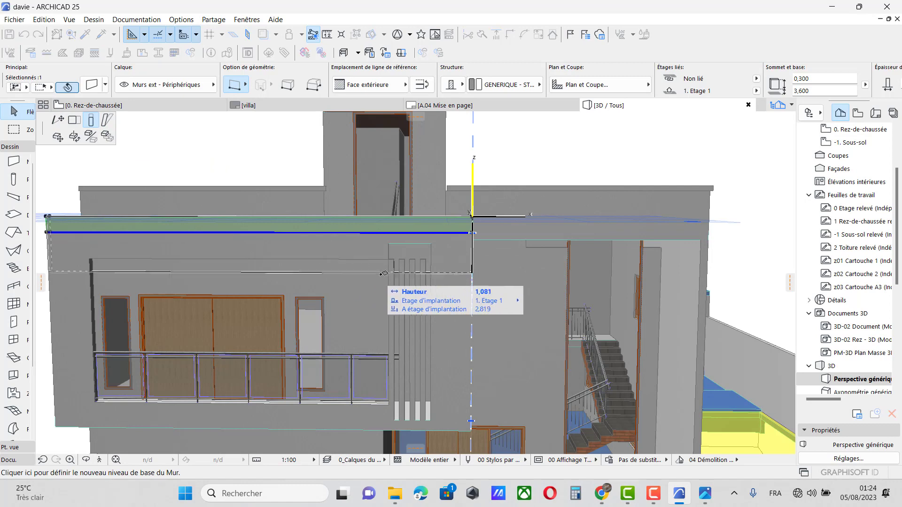
{"action": "left_click", "coordinate": [389, 256]}
{"action": "scroll", "coordinate": [404, 249], "scroll_direction": "down", "scroll_amount": 2}
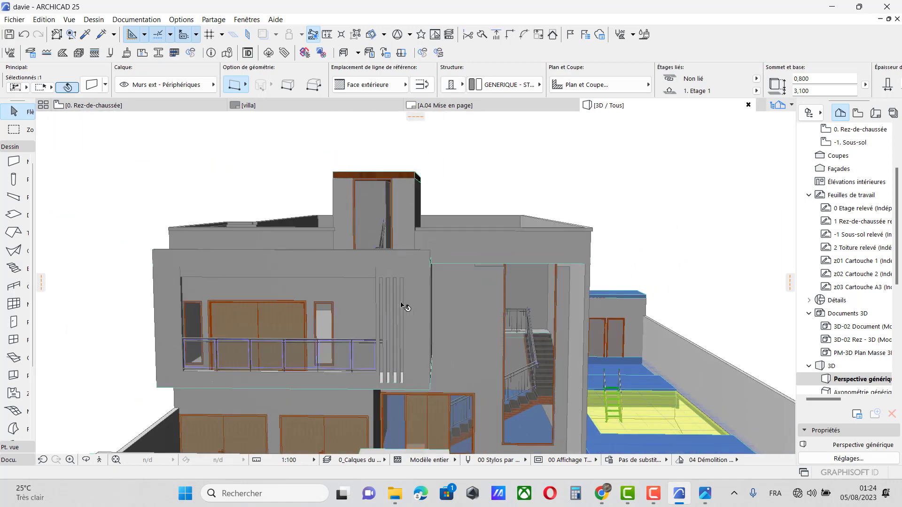
{"action": "key", "text": "Escape"}
Override all three surfaces of the four vertical fins beside the balcony with Sol - Parquet 02
{"action": "scroll", "coordinate": [386, 310], "scroll_direction": "up", "scroll_amount": 2}
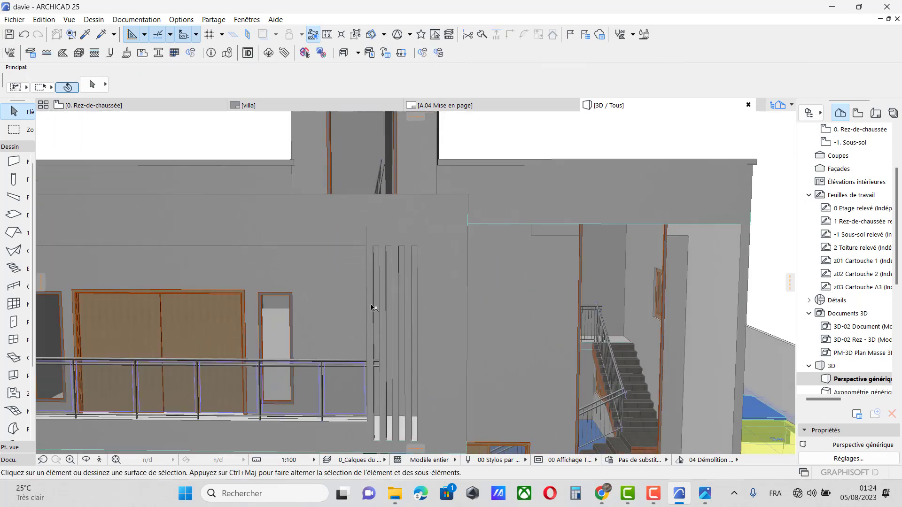
{"action": "left_click", "coordinate": [373, 308]}
{"action": "left_click", "coordinate": [382, 310], "text": "shift"}
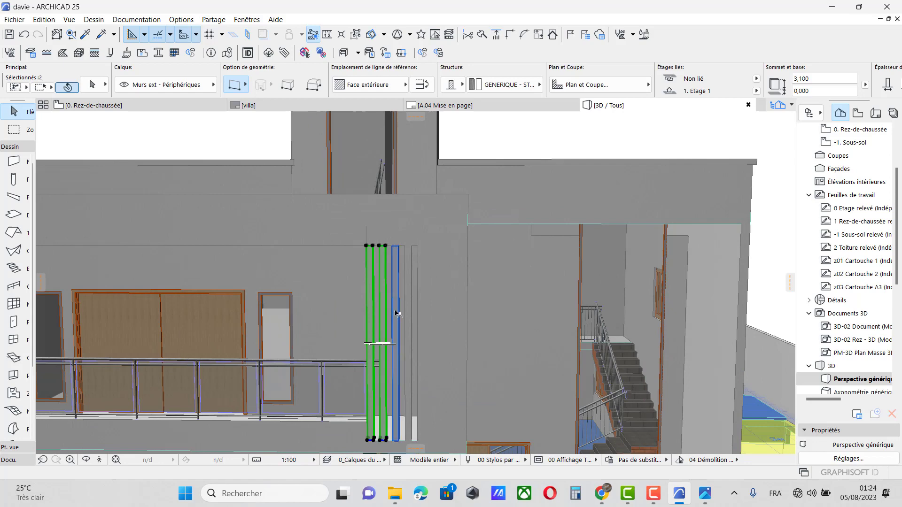
{"action": "left_click", "coordinate": [396, 314], "text": "shift"}
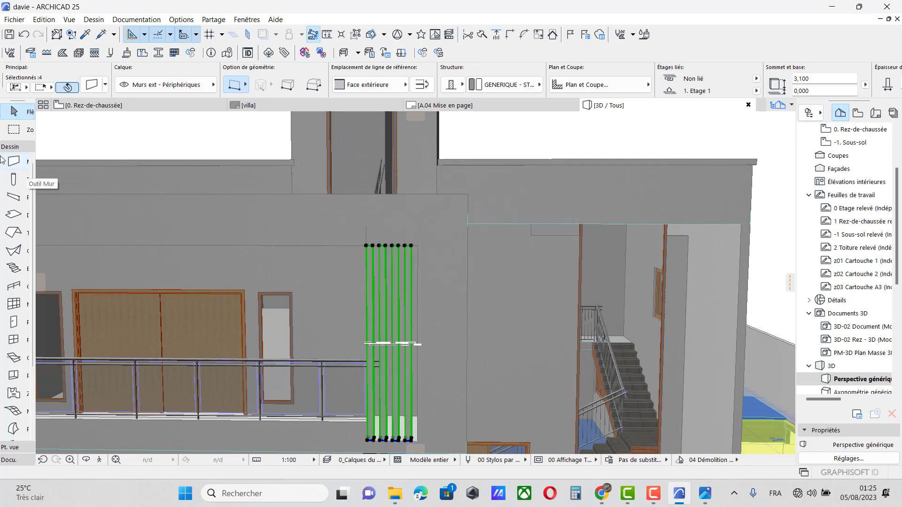
{"action": "double_click", "coordinate": [15, 162]}
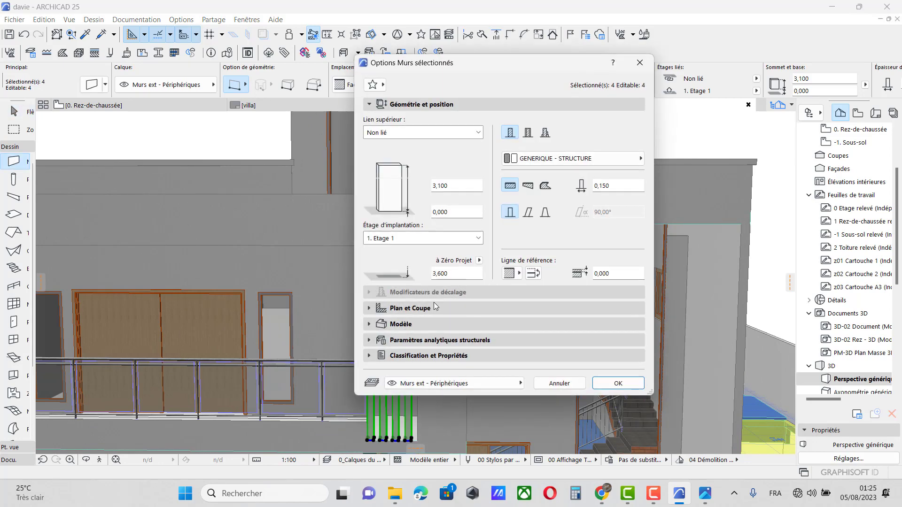
{"action": "left_click", "coordinate": [402, 323]}
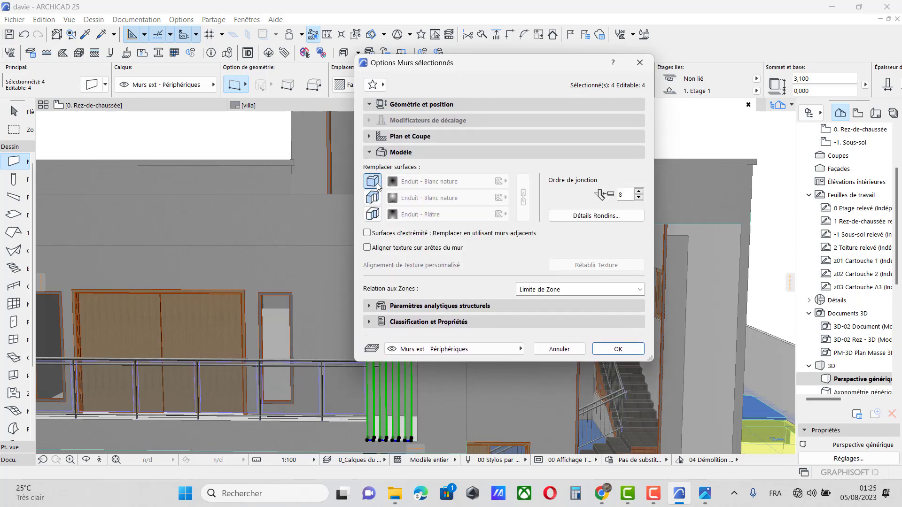
{"action": "left_click", "coordinate": [378, 217]}
{"action": "left_click", "coordinate": [523, 197]}
{"action": "left_click", "coordinate": [475, 202]}
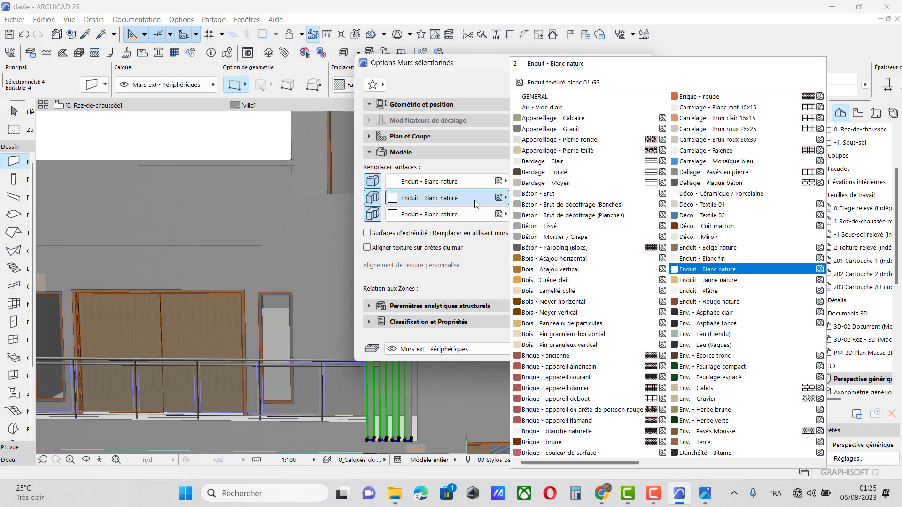
{"action": "scroll", "coordinate": [635, 254], "scroll_direction": "down", "scroll_amount": 3}
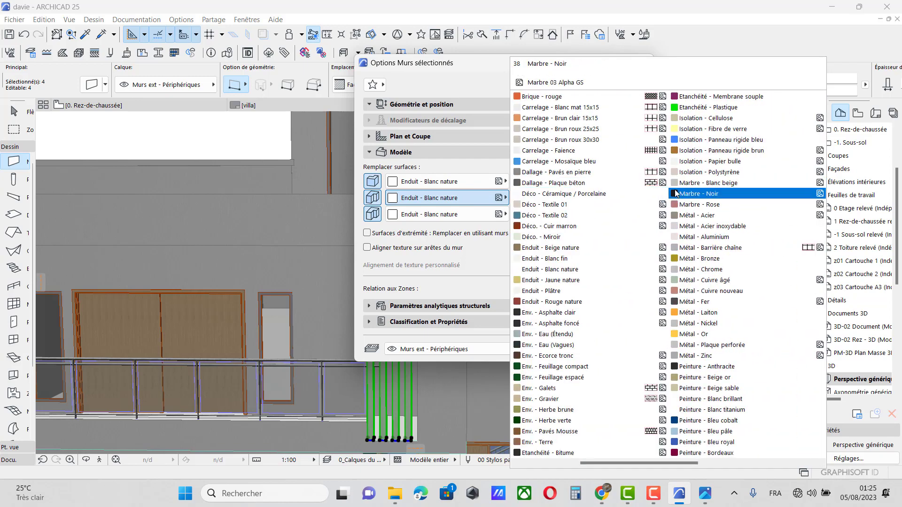
{"action": "scroll", "coordinate": [657, 190], "scroll_direction": "down", "scroll_amount": 5}
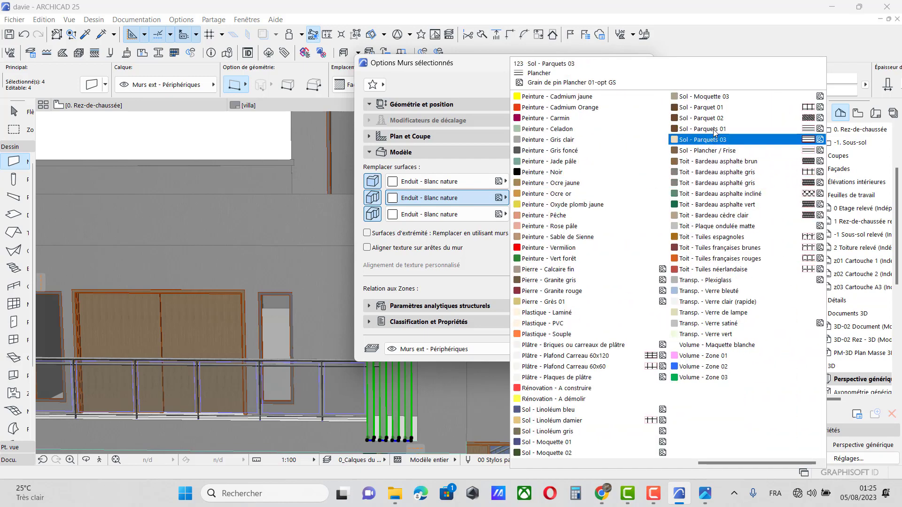
{"action": "left_click", "coordinate": [707, 118]}
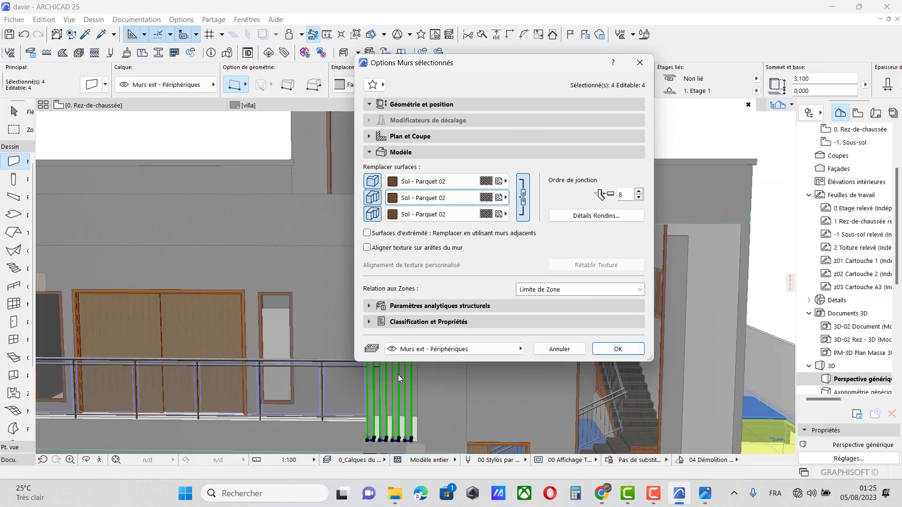
{"action": "left_click", "coordinate": [618, 349]}
Override all three surfaces of the exterior wall framing the tall stair window with Sol - Parquet 02
{"action": "scroll", "coordinate": [428, 337], "scroll_direction": "down", "scroll_amount": 3}
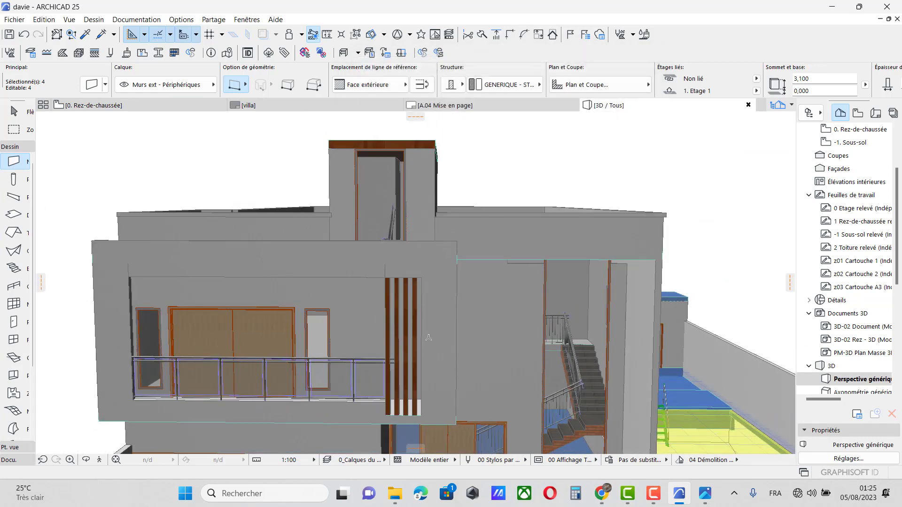
{"action": "scroll", "coordinate": [428, 337], "scroll_direction": "down", "scroll_amount": 4}
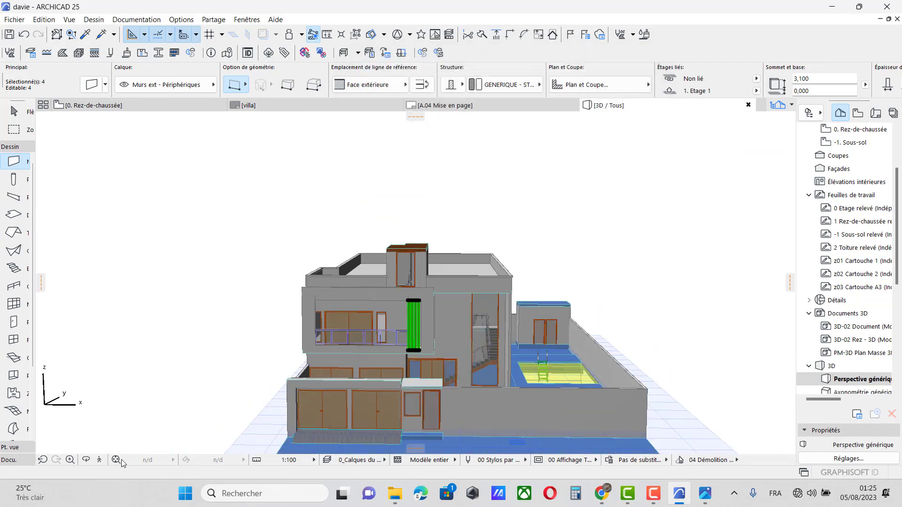
{"action": "left_click", "coordinate": [86, 460]}
{"action": "left_click_drag", "start_coordinate": [530, 301], "coordinate": [532, 344]}
{"action": "scroll", "coordinate": [532, 344], "scroll_direction": "up", "scroll_amount": 3}
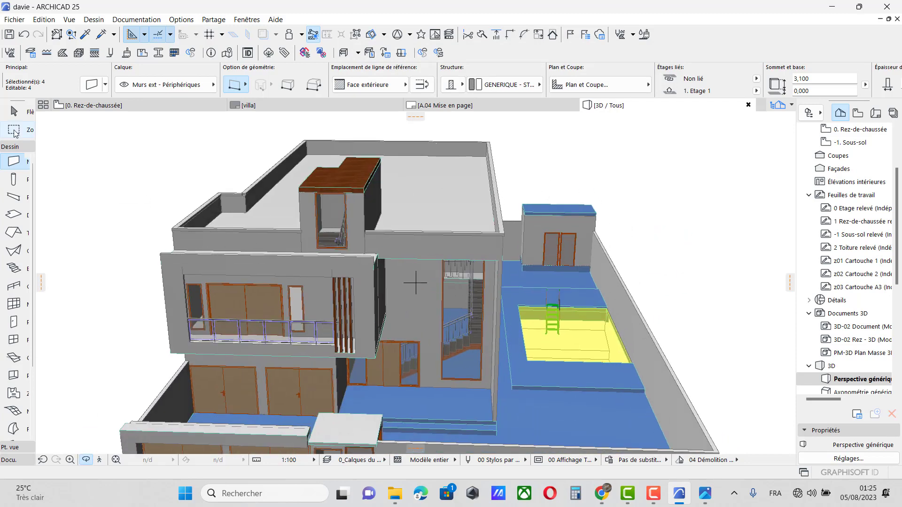
{"action": "left_click", "coordinate": [14, 111]}
{"action": "left_click", "coordinate": [431, 334]}
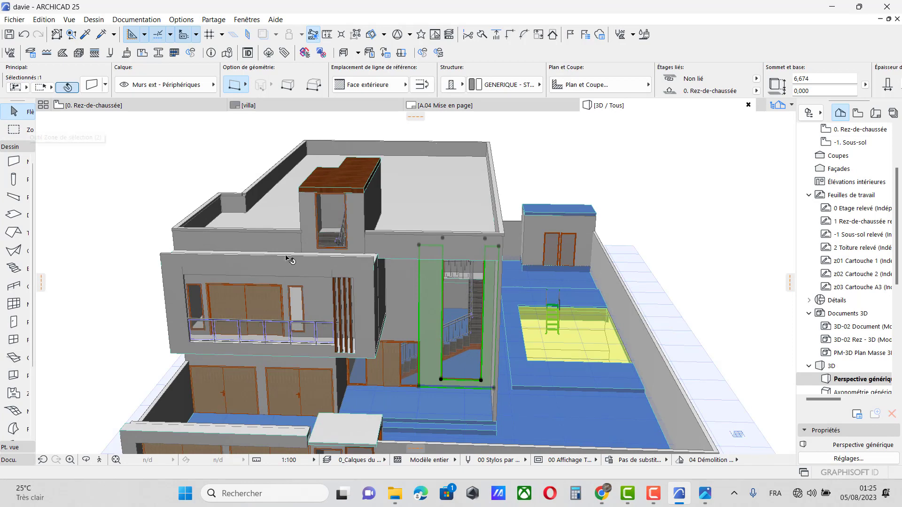
{"action": "left_click", "coordinate": [14, 162]}
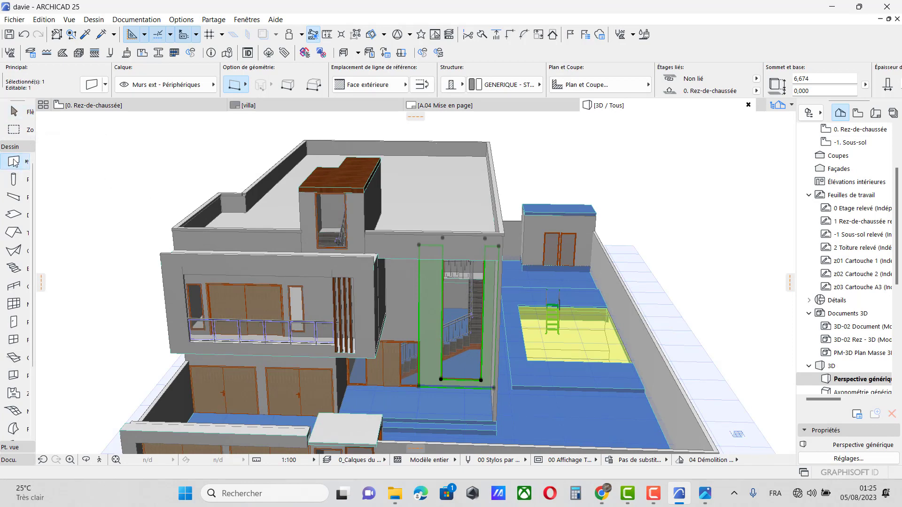
{"action": "double_click", "coordinate": [15, 162]}
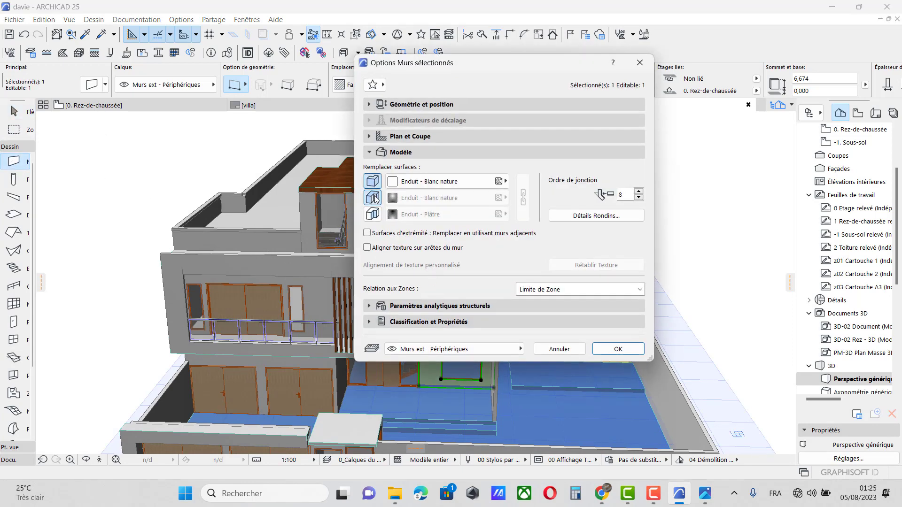
{"action": "left_click", "coordinate": [374, 198]}
{"action": "left_click", "coordinate": [373, 214]}
{"action": "left_click", "coordinate": [522, 200]}
{"action": "left_click", "coordinate": [500, 198]}
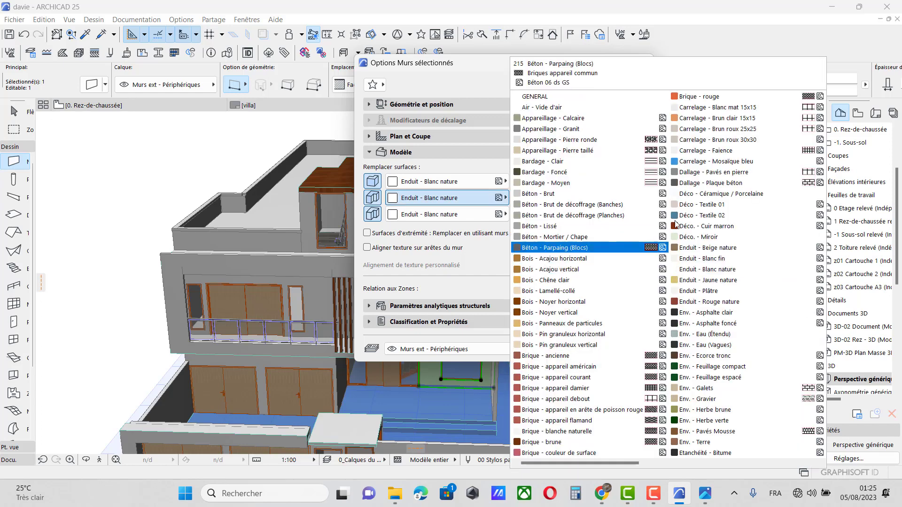
{"action": "scroll", "coordinate": [677, 221], "scroll_direction": "down", "scroll_amount": 2}
{"action": "scroll", "coordinate": [679, 195], "scroll_direction": "down", "scroll_amount": 1}
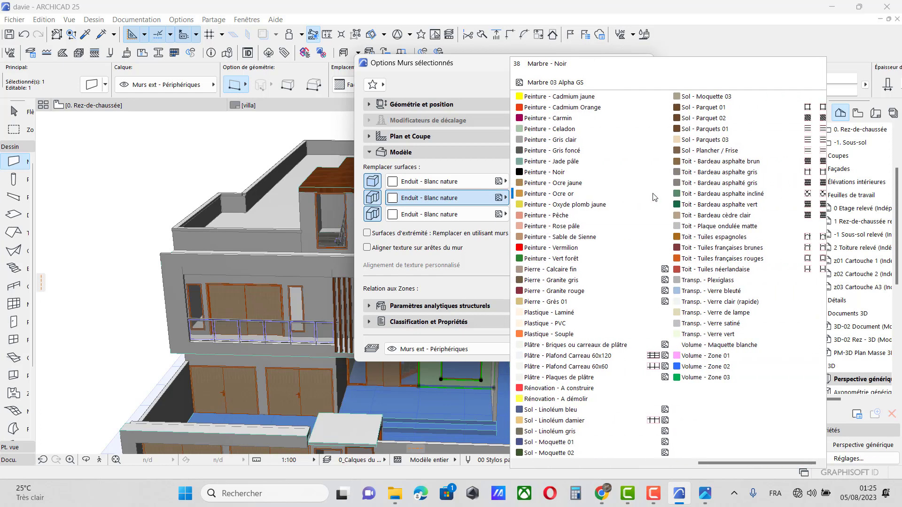
{"action": "left_click", "coordinate": [716, 119]}
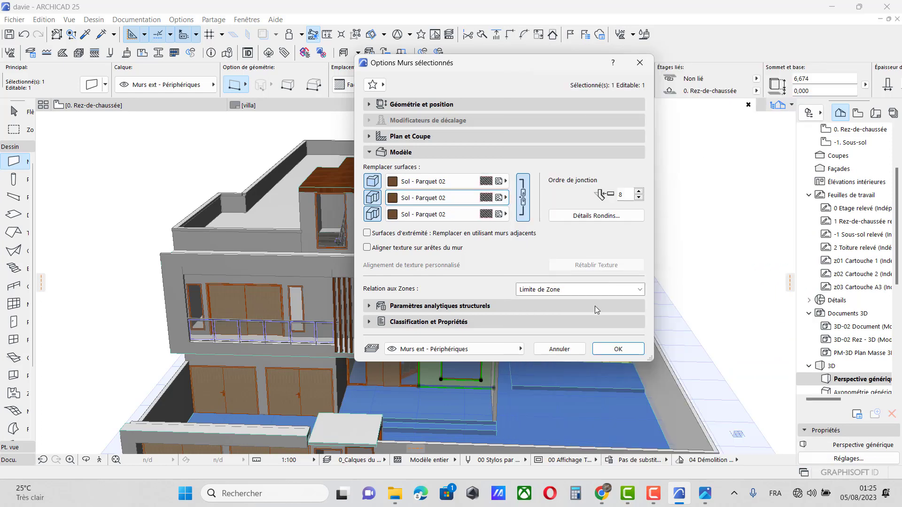
{"action": "left_click", "coordinate": [618, 349]}
Check the reference render in Photos and override all three surfaces of the pool deck slab with Sol - Parquet 02
{"action": "scroll", "coordinate": [464, 298], "scroll_direction": "down", "scroll_amount": 5}
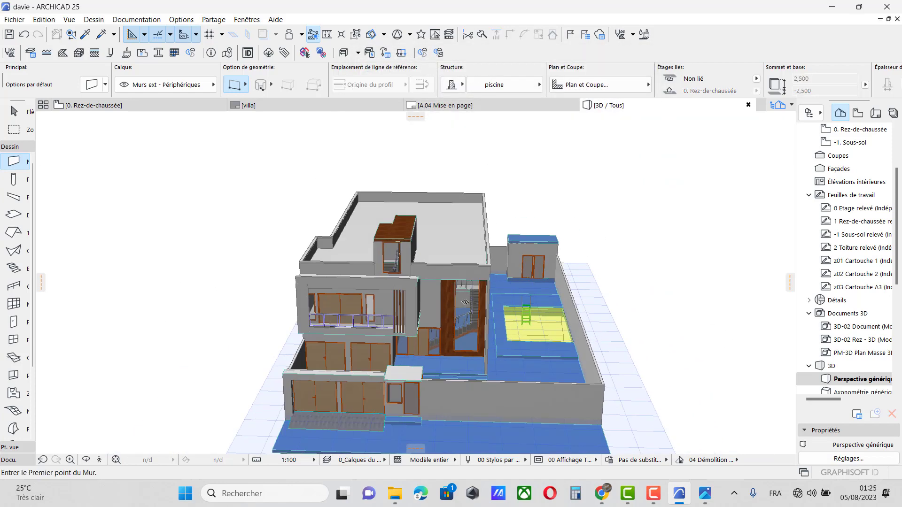
{"action": "scroll", "coordinate": [705, 314], "scroll_direction": "up", "scroll_amount": 4}
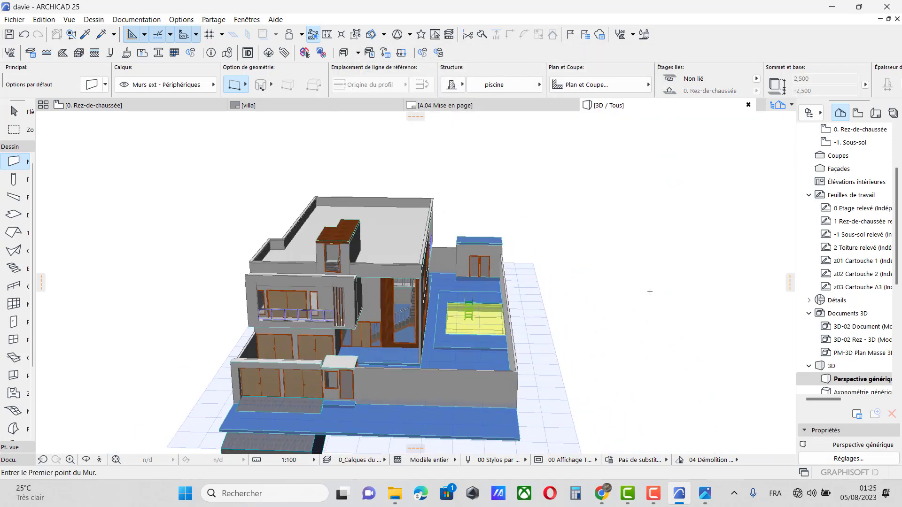
{"action": "left_click", "coordinate": [705, 494]}
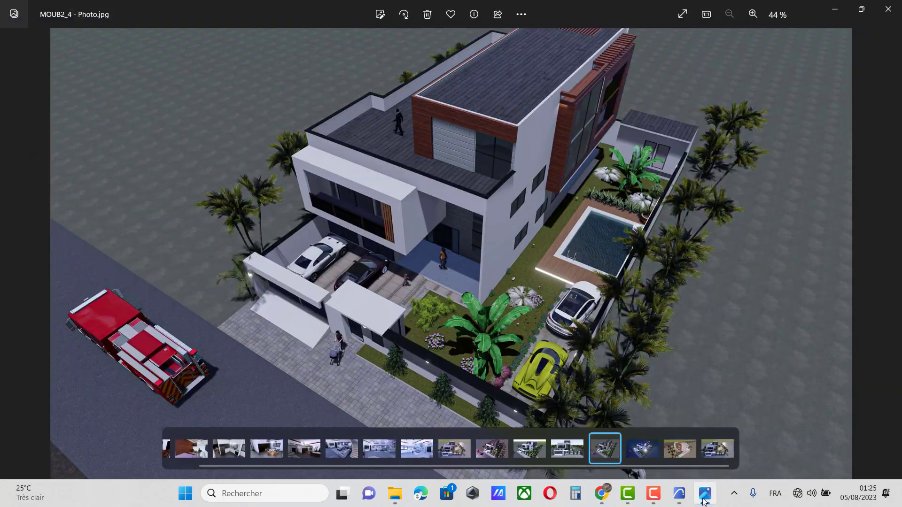
{"action": "left_click", "coordinate": [704, 498]}
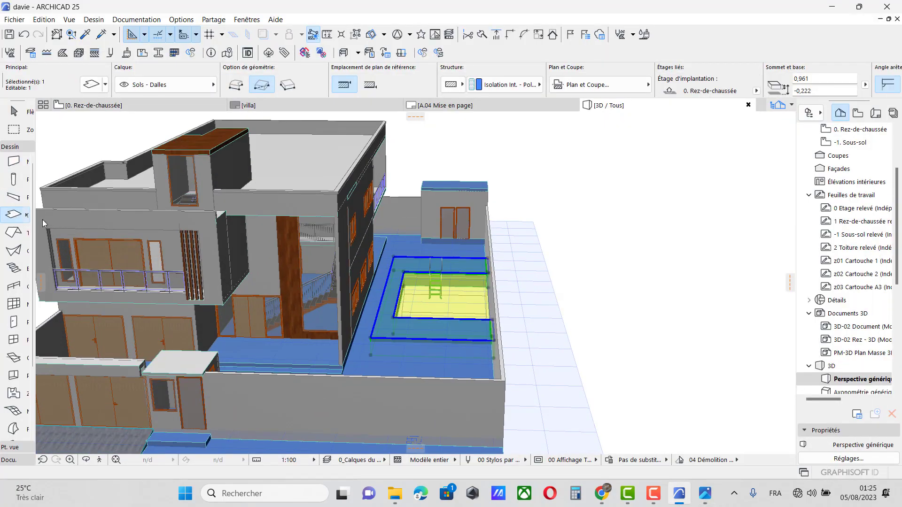
{"action": "key", "text": "ctrl+t"}
{"action": "left_click", "coordinate": [434, 336]}
{"action": "left_click", "coordinate": [434, 353]}
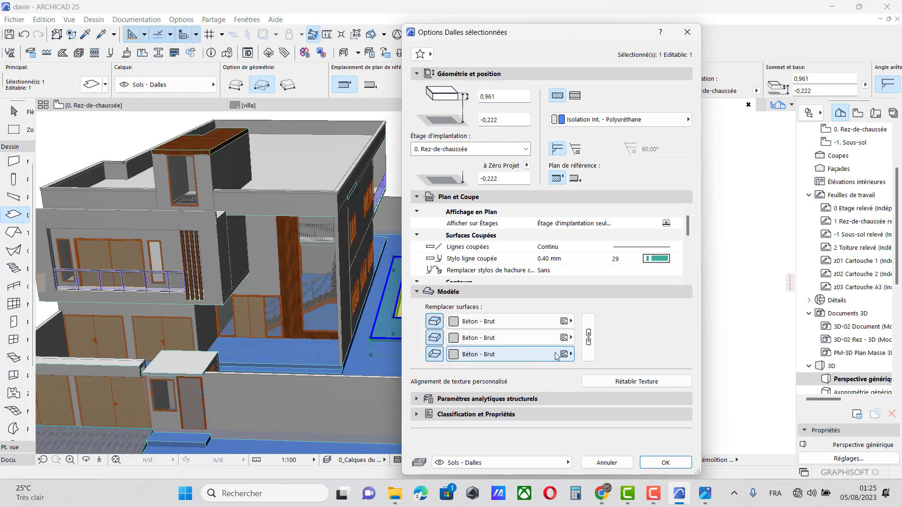
{"action": "left_click", "coordinate": [588, 348]}
{"action": "left_click", "coordinate": [547, 350]}
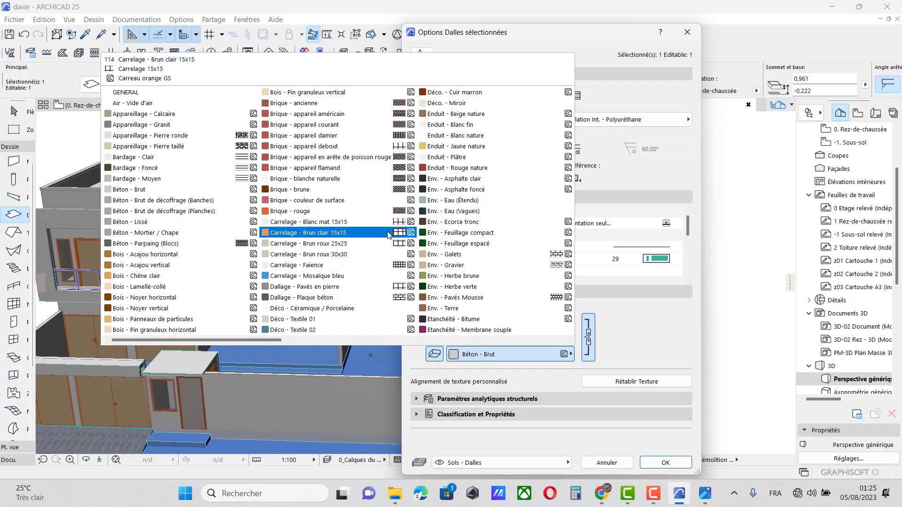
{"action": "scroll", "coordinate": [388, 235], "scroll_direction": "down", "scroll_amount": 5}
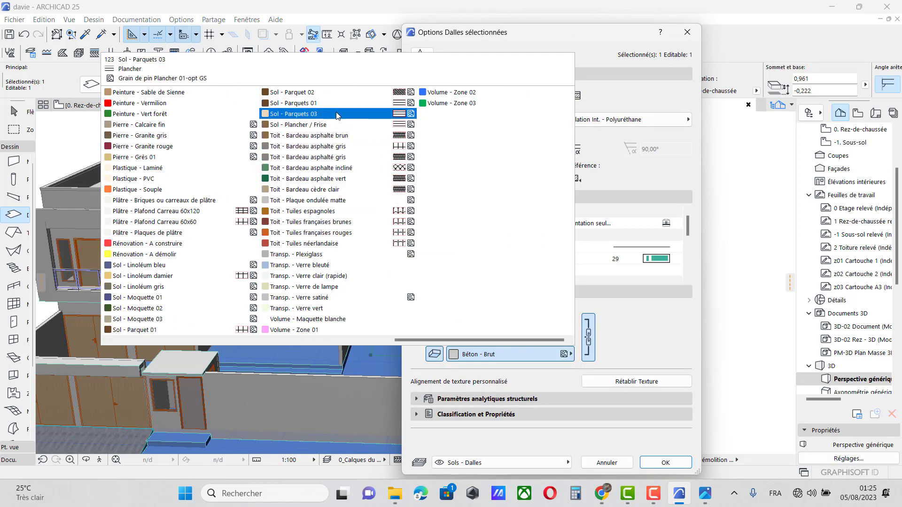
{"action": "left_click", "coordinate": [335, 92]}
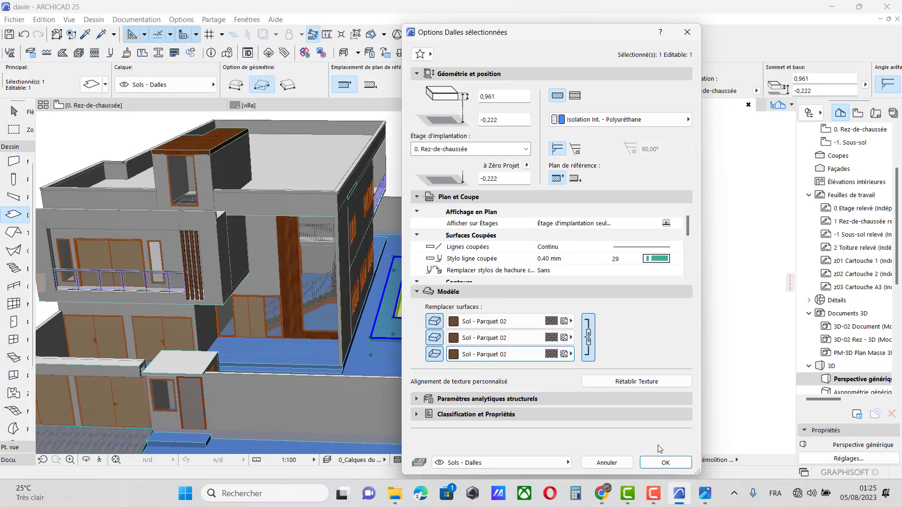
{"action": "left_click", "coordinate": [665, 463]}
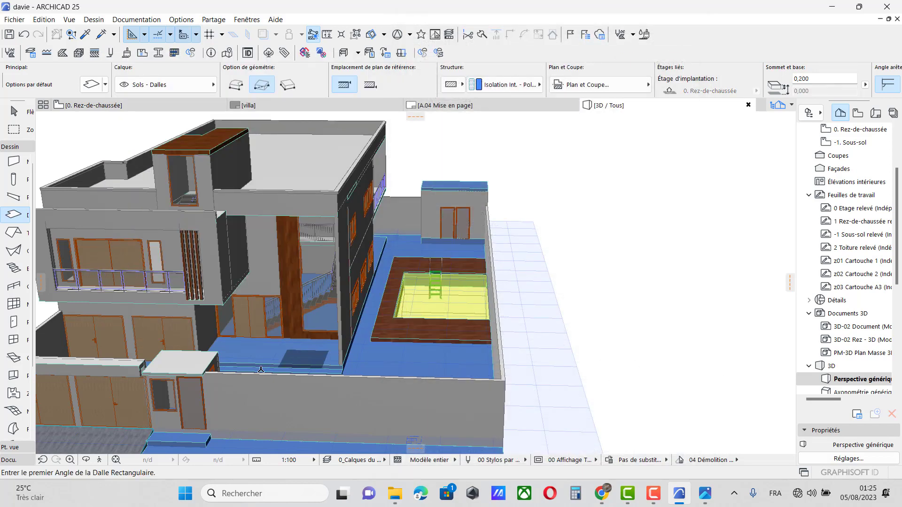
Override the top surface of the entrance terrace slab with Carrelage - Blanc mat 15x15
{"action": "scroll", "coordinate": [234, 351], "scroll_direction": "up", "scroll_amount": 3}
{"action": "scroll", "coordinate": [235, 351], "scroll_direction": "up", "scroll_amount": 1}
{"action": "left_click", "coordinate": [273, 343], "text": "shift"}
{"action": "scroll", "coordinate": [274, 343], "scroll_direction": "down", "scroll_amount": 3}
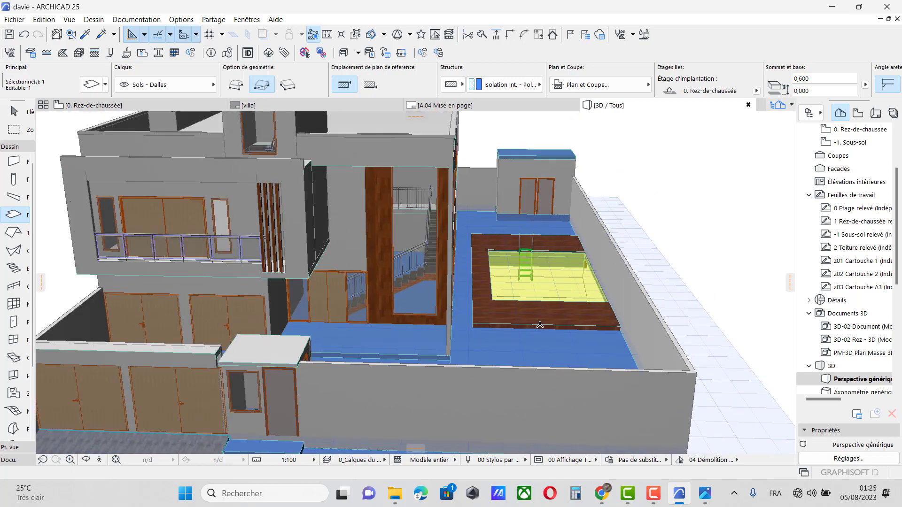
{"action": "scroll", "coordinate": [396, 303], "scroll_direction": "up", "scroll_amount": 1}
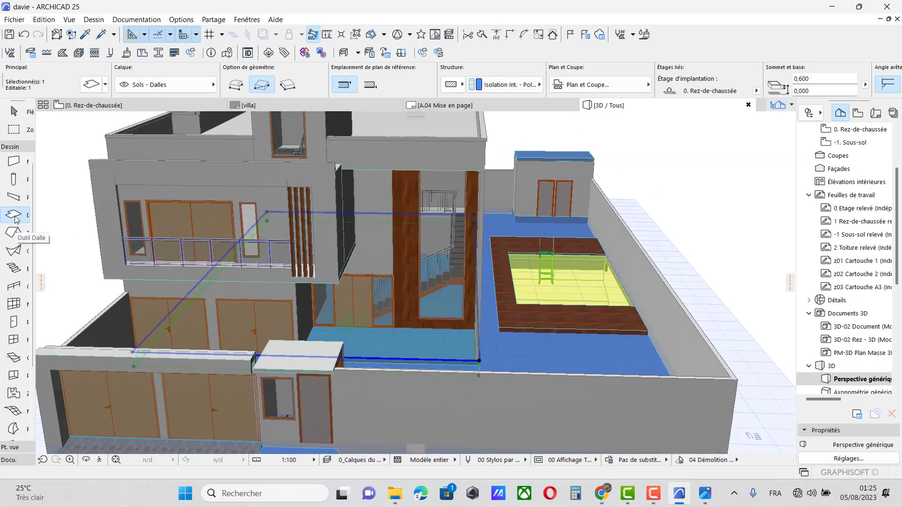
{"action": "double_click", "coordinate": [13, 215]}
{"action": "left_click", "coordinate": [438, 323]}
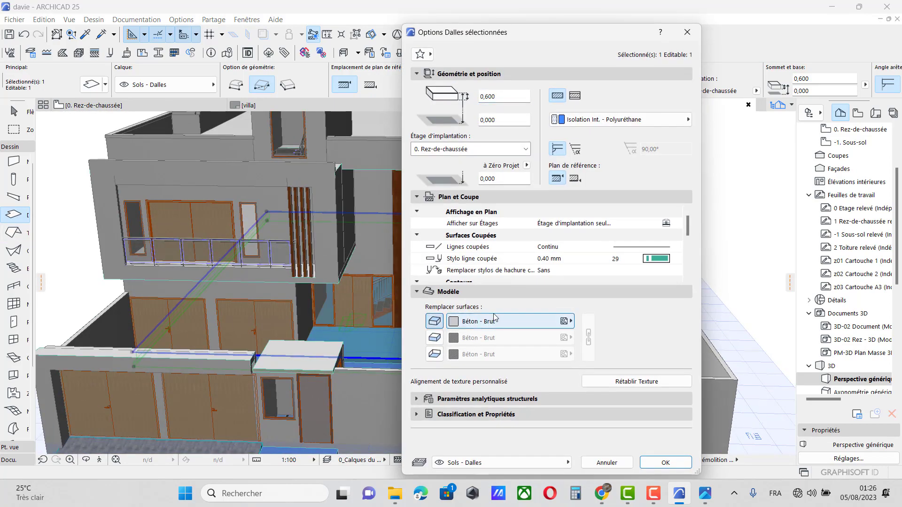
{"action": "left_click", "coordinate": [512, 321]}
{"action": "scroll", "coordinate": [688, 304], "scroll_direction": "down", "scroll_amount": 3}
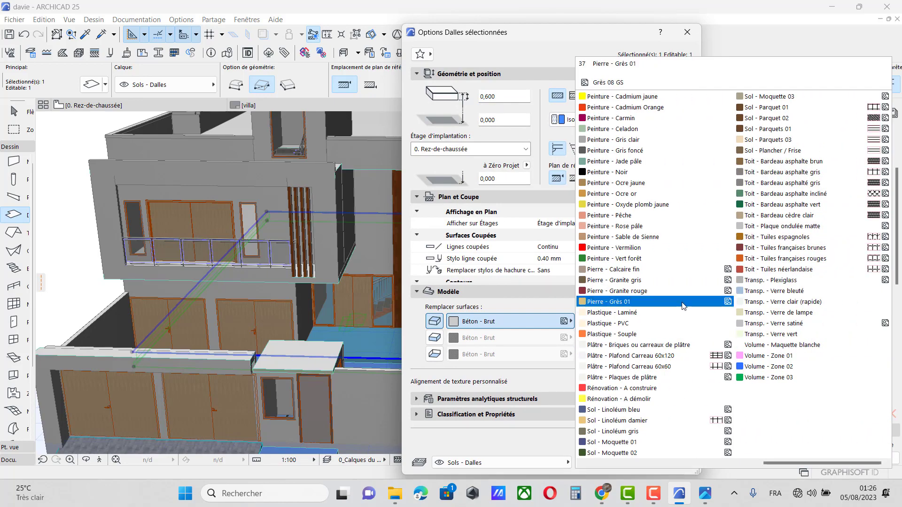
{"action": "scroll", "coordinate": [682, 306], "scroll_direction": "up", "scroll_amount": 3}
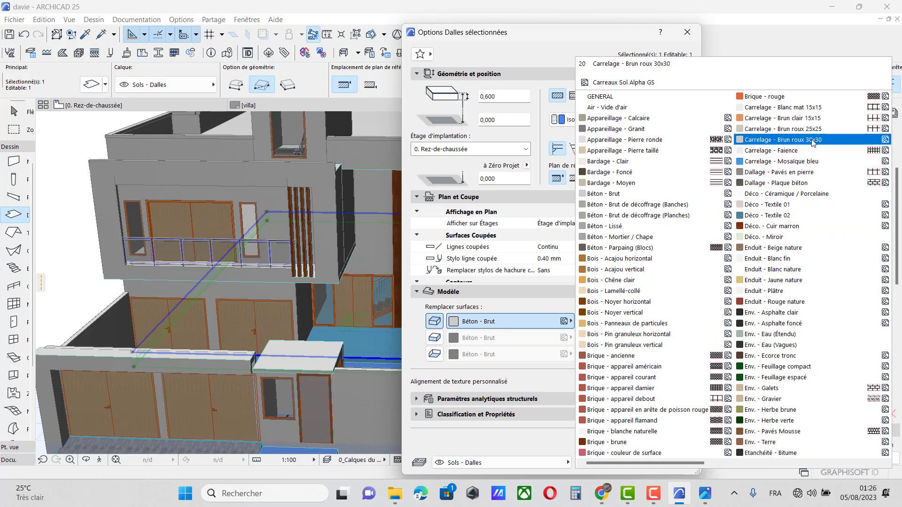
{"action": "left_click", "coordinate": [810, 110]}
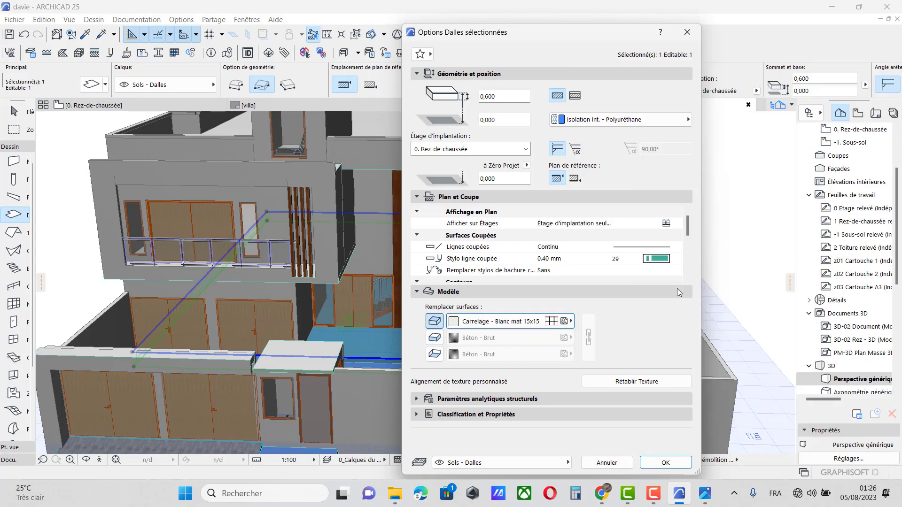
Set the entrance terrace slab's building material to GENERIQUE - STRUCTURE and apply the slab settings
{"action": "left_click", "coordinate": [619, 121]}
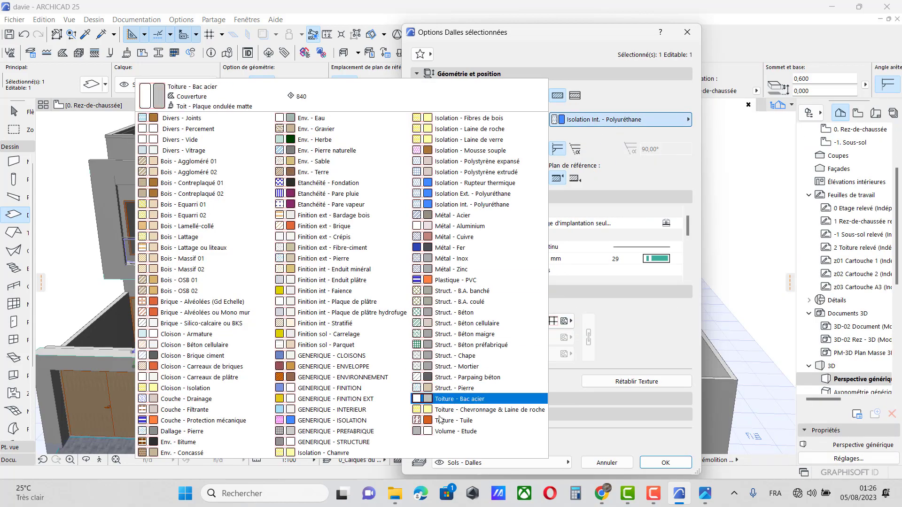
{"action": "left_click", "coordinate": [331, 442]}
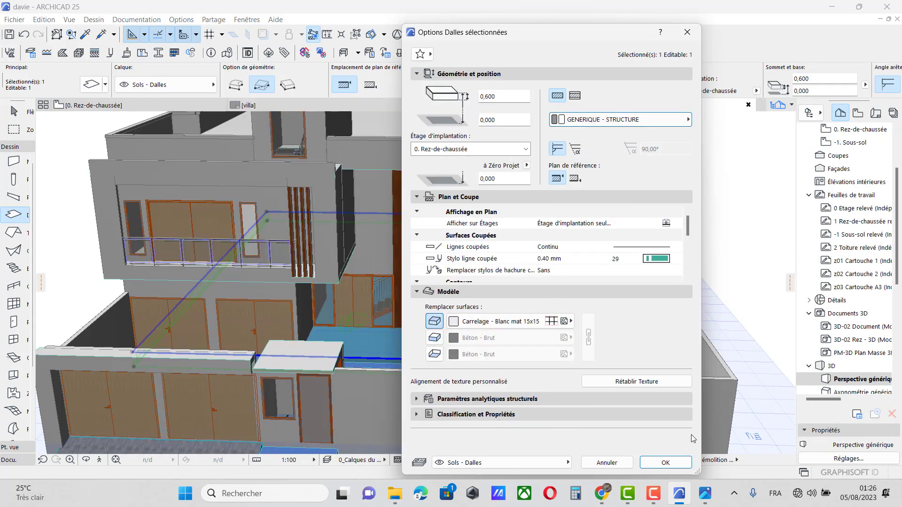
{"action": "left_click", "coordinate": [665, 462]}
{"action": "scroll", "coordinate": [373, 410], "scroll_direction": "down", "scroll_amount": 2}
{"action": "key", "text": "Escape"}
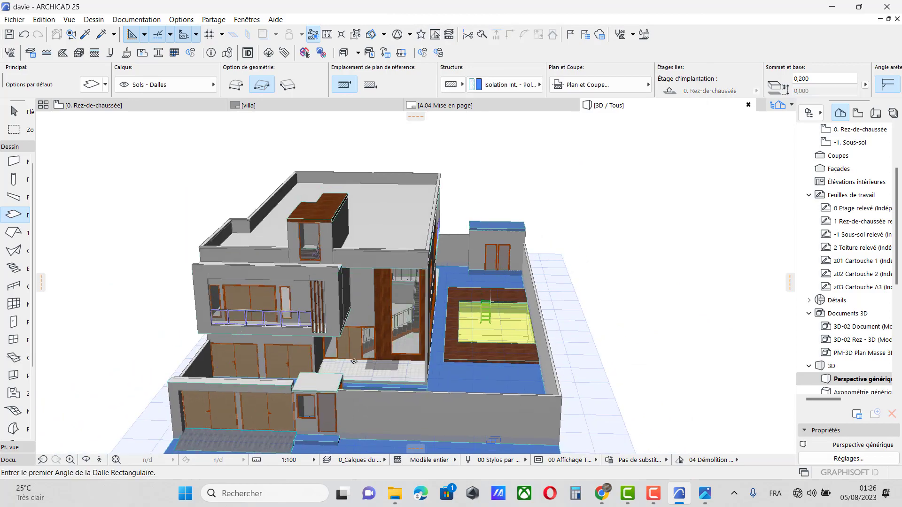
Override all three surfaces of the seven coping walls on top of the roof parapet with Marbre - Noir
{"action": "scroll", "coordinate": [378, 359], "scroll_direction": "up", "scroll_amount": 2}
{"action": "scroll", "coordinate": [278, 338], "scroll_direction": "up", "scroll_amount": 2}
{"action": "scroll", "coordinate": [263, 319], "scroll_direction": "down", "scroll_amount": 4}
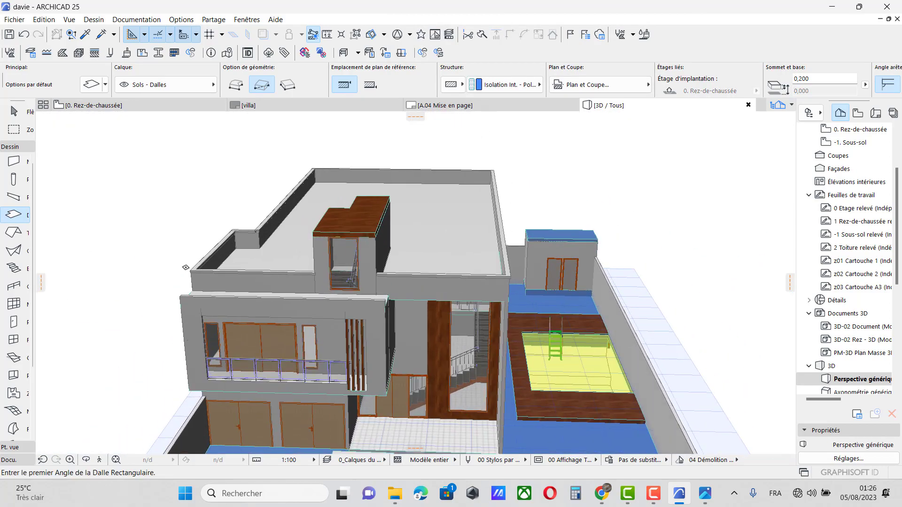
{"action": "scroll", "coordinate": [221, 272], "scroll_direction": "up", "scroll_amount": 4}
{"action": "left_click", "coordinate": [249, 272], "text": "shift"}
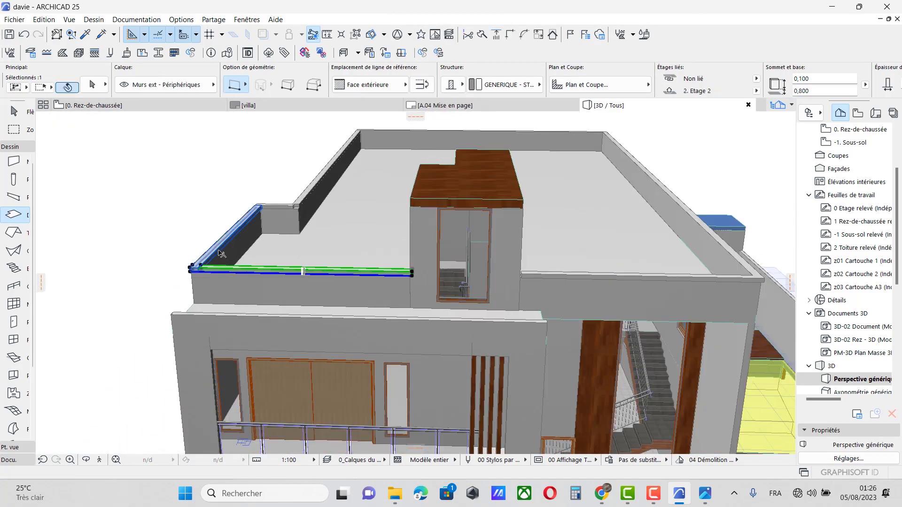
{"action": "left_click", "coordinate": [281, 203]}
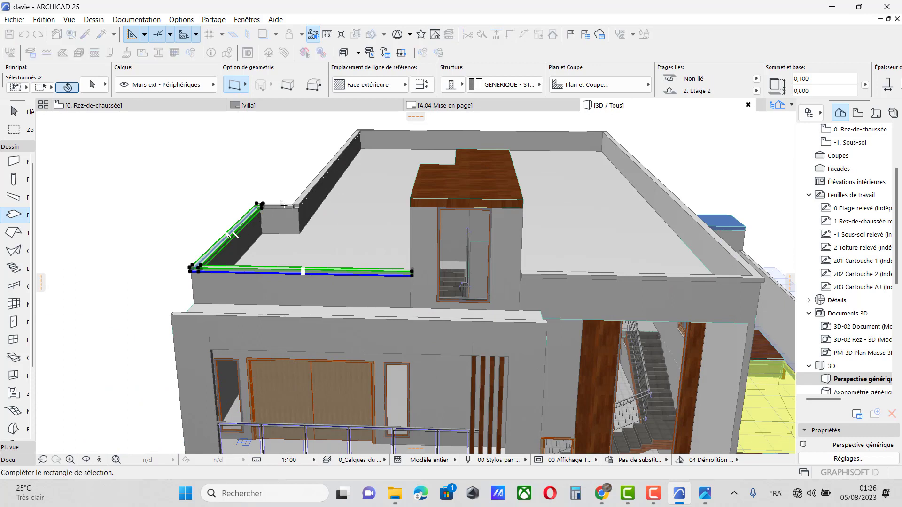
{"action": "left_click", "coordinate": [284, 205], "text": "shift"}
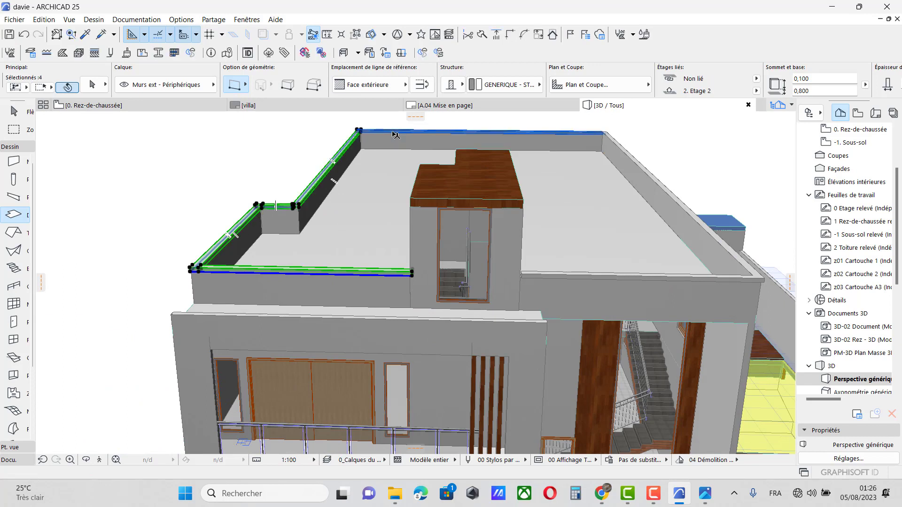
{"action": "left_click", "coordinate": [572, 144], "text": "shift"}
{"action": "left_click", "coordinate": [632, 158], "text": "shift"}
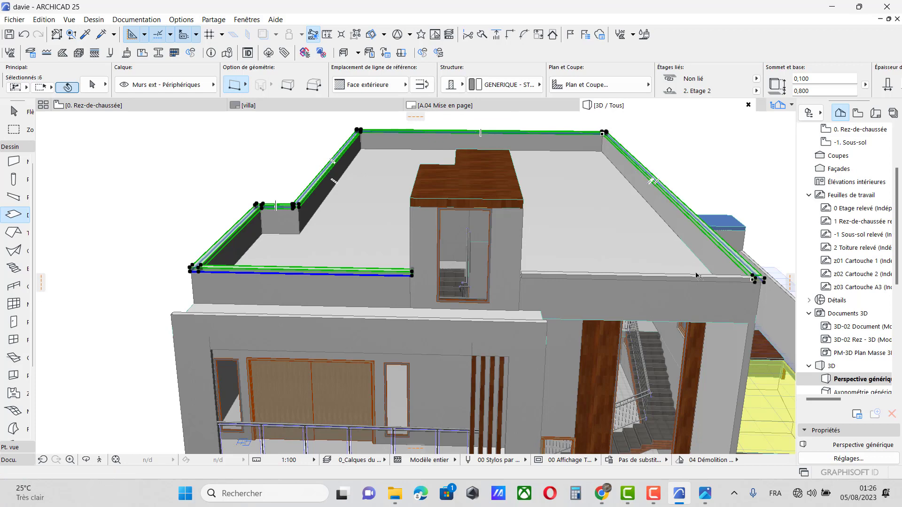
{"action": "left_click", "coordinate": [684, 280], "text": "shift"}
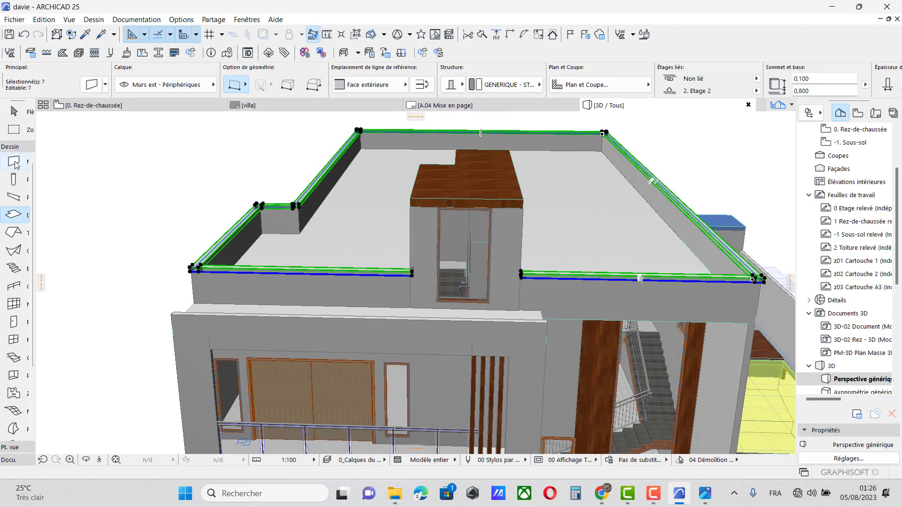
{"action": "key", "text": "ctrl+t"}
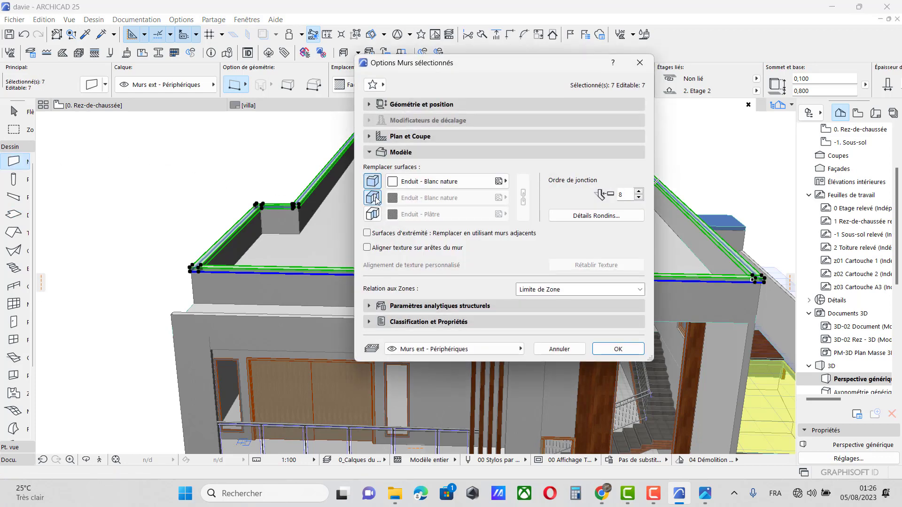
{"action": "left_click", "coordinate": [373, 215]}
{"action": "left_click", "coordinate": [442, 198]}
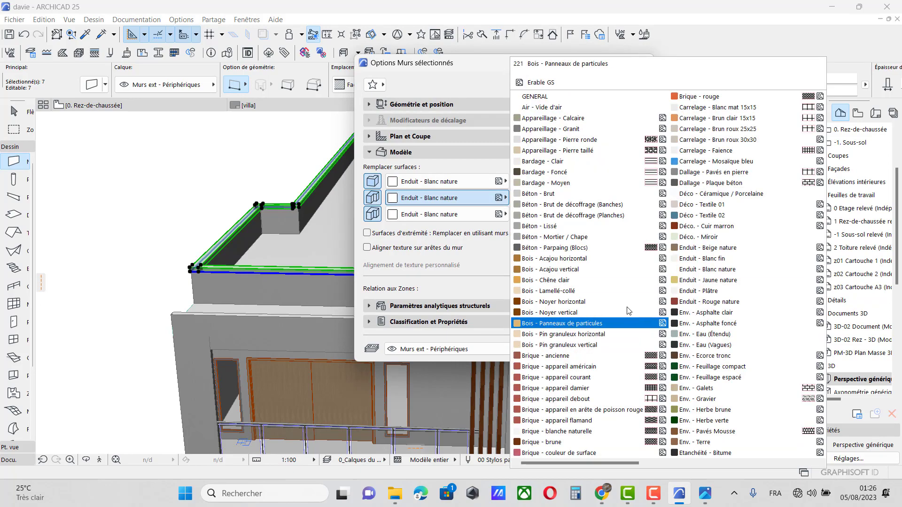
{"action": "scroll", "coordinate": [632, 302], "scroll_direction": "down", "scroll_amount": 1}
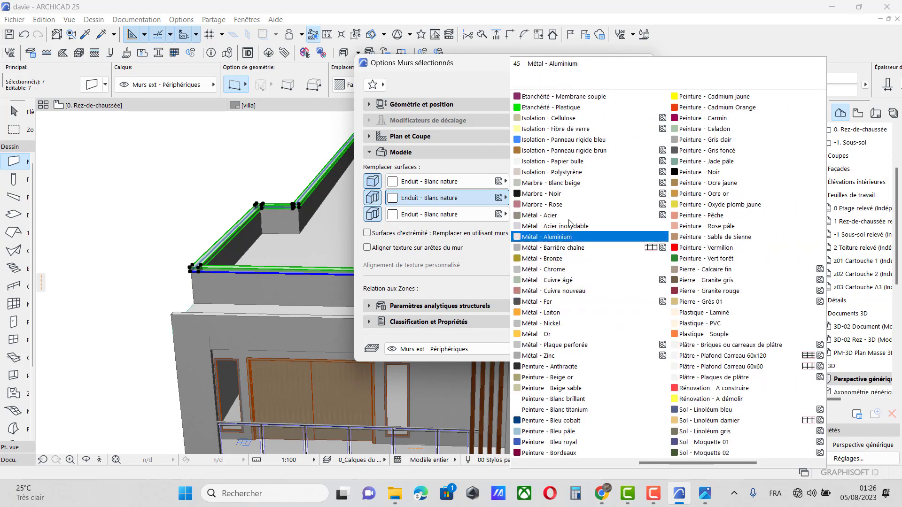
{"action": "left_click", "coordinate": [556, 194]}
{"action": "left_click", "coordinate": [611, 346]}
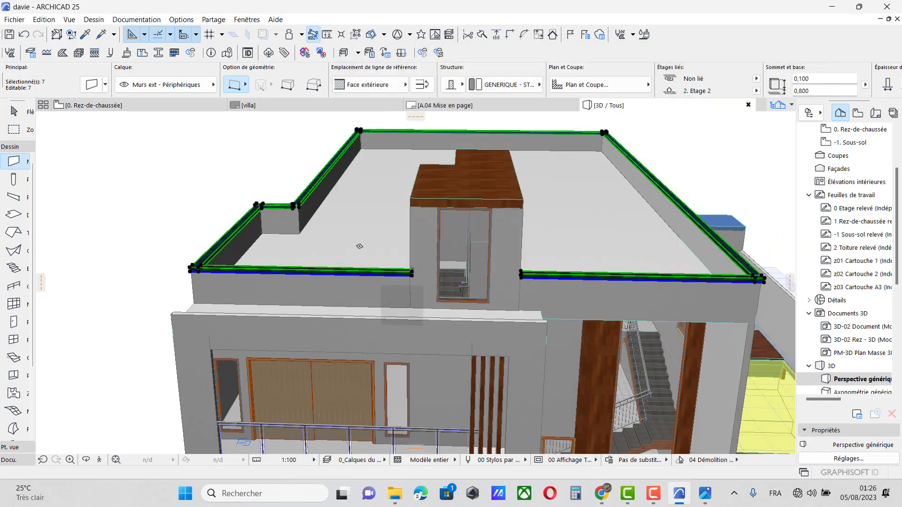
{"action": "scroll", "coordinate": [378, 206], "scroll_direction": "down", "scroll_amount": 3}
{"action": "key", "text": "Escape"}
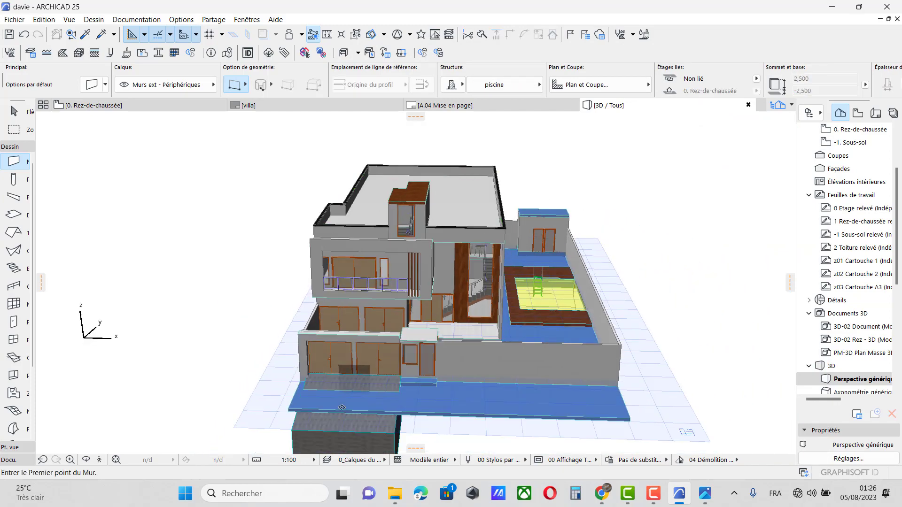
Set the building material of the courtyard slab in front of the garage doors to GENERIQUE - STRUCTURE
{"action": "scroll", "coordinate": [392, 386], "scroll_direction": "up", "scroll_amount": 2}
{"action": "scroll", "coordinate": [391, 387], "scroll_direction": "up", "scroll_amount": 1}
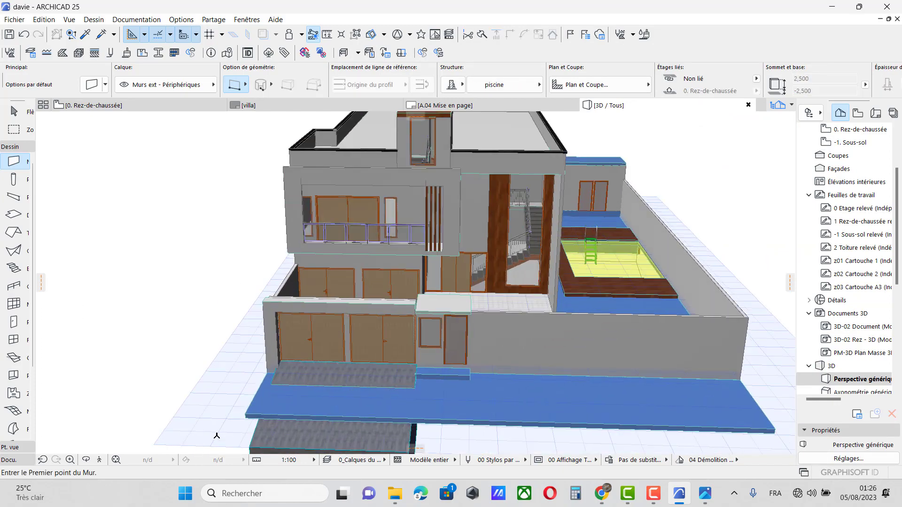
{"action": "left_click", "coordinate": [86, 460]}
{"action": "left_click_drag", "start_coordinate": [500, 318], "coordinate": [428, 345]}
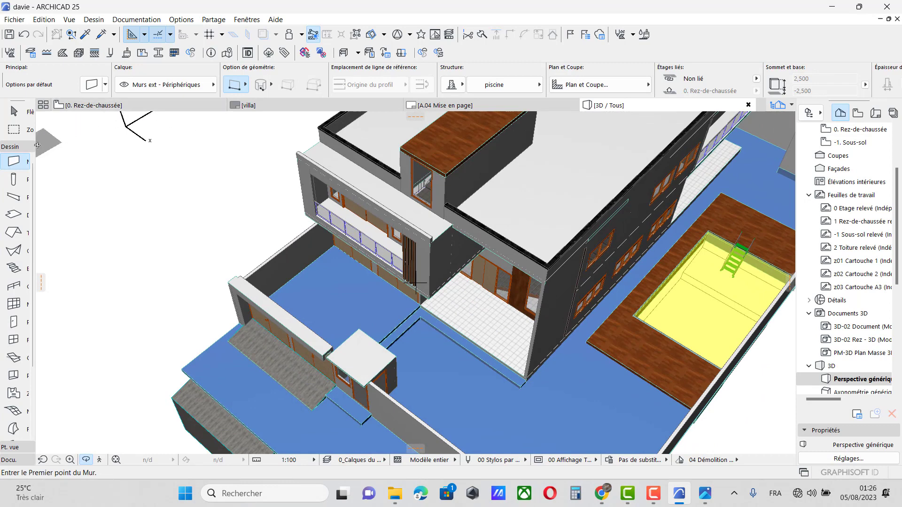
{"action": "left_click", "coordinate": [14, 130]}
{"action": "left_click", "coordinate": [14, 111]}
{"action": "left_click", "coordinate": [358, 292]}
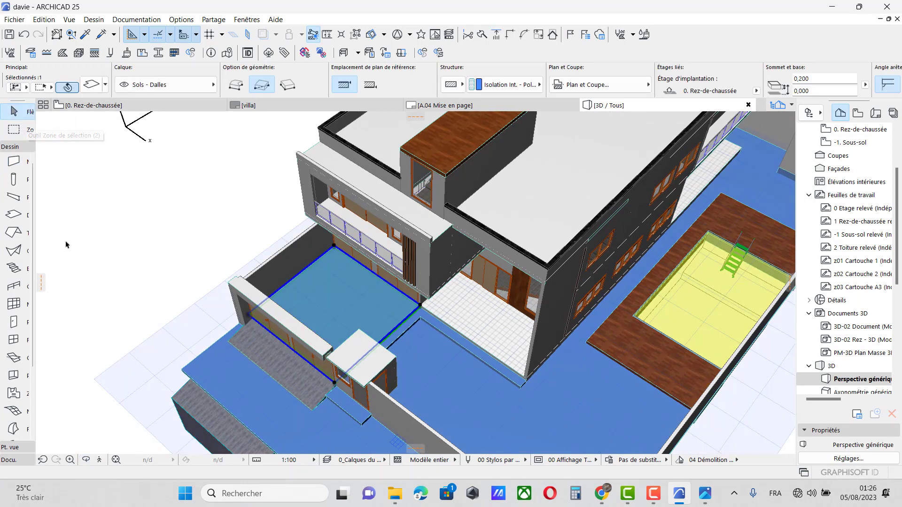
{"action": "double_click", "coordinate": [8, 211]}
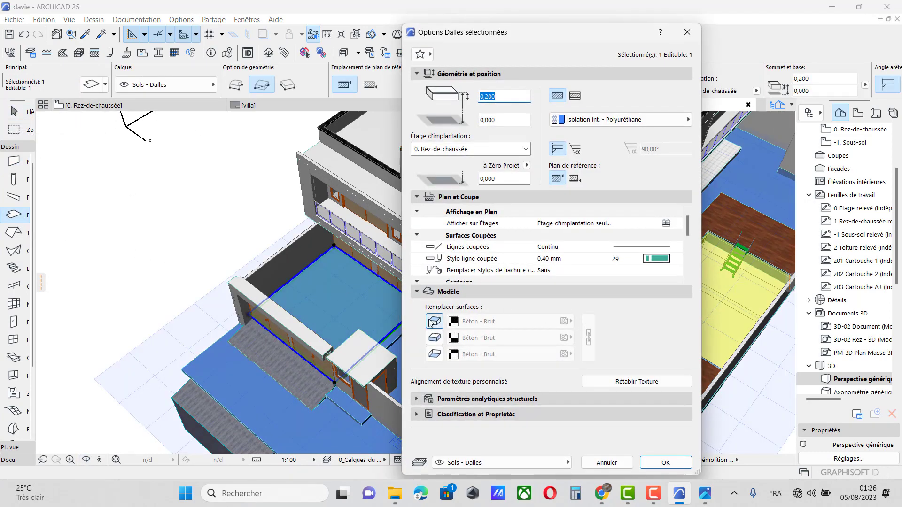
{"action": "left_click", "coordinate": [620, 120]}
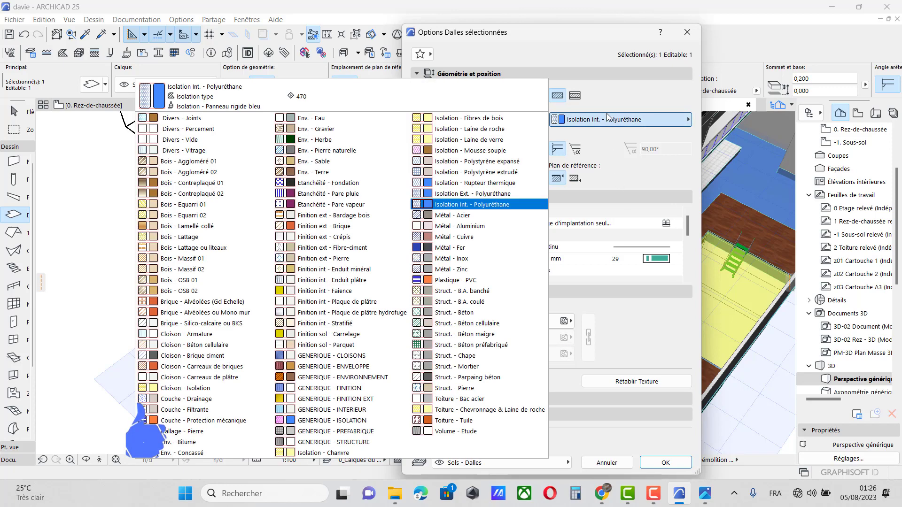
{"action": "left_click", "coordinate": [356, 443]}
Override the top surface of the garage courtyard slab with Peinture - Ocre jaune and apply the settings
{"action": "left_click", "coordinate": [540, 322]}
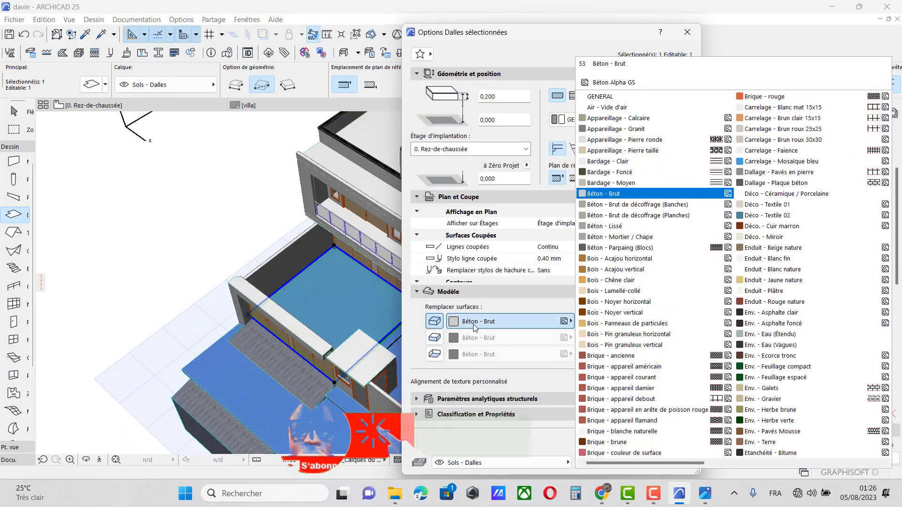
{"action": "scroll", "coordinate": [715, 346], "scroll_direction": "right", "scroll_amount": 2}
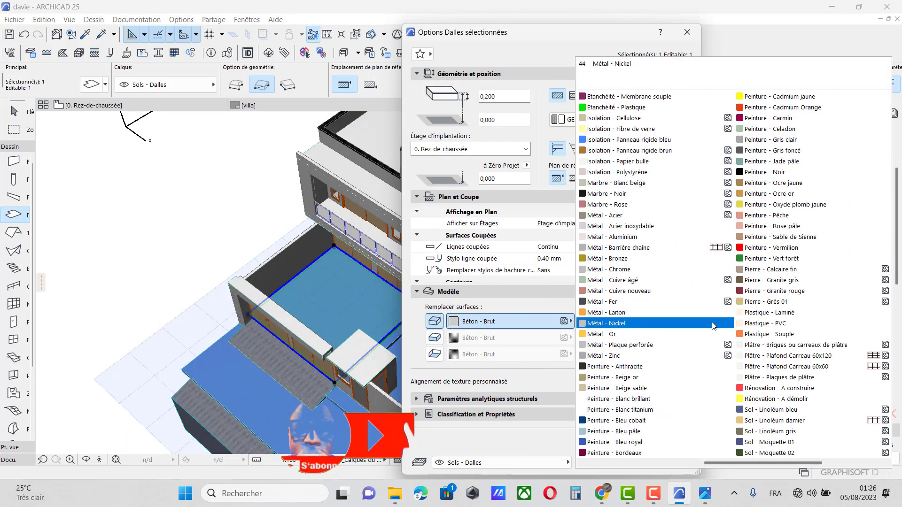
{"action": "scroll", "coordinate": [747, 175], "scroll_direction": "right", "scroll_amount": 1}
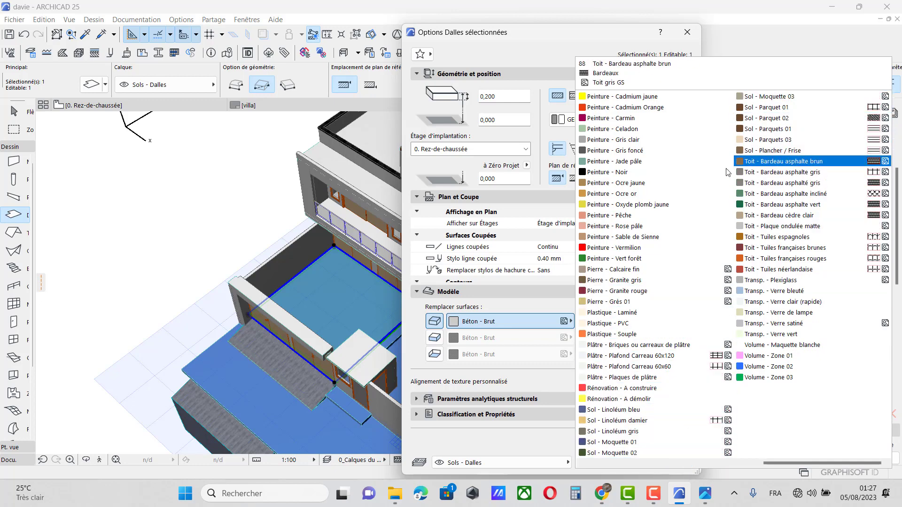
{"action": "left_click", "coordinate": [642, 185]}
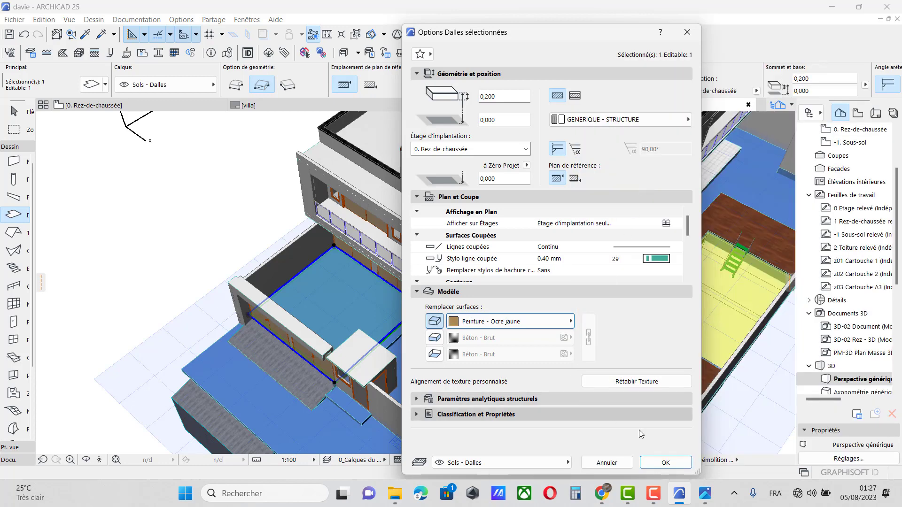
{"action": "left_click", "coordinate": [675, 466]}
{"action": "key", "text": "Escape"}
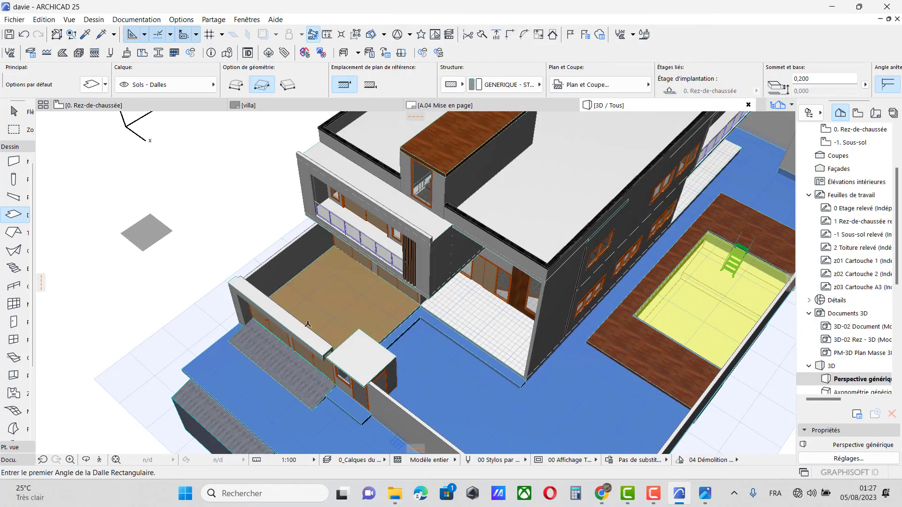
Set the L-shaped step slab bordering the entrance terrace to GENERIQUE - STRUCTURE and override its top surface with Carrelage - Blanc mat 15x15
{"action": "scroll", "coordinate": [400, 277], "scroll_direction": "up", "scroll_amount": 6}
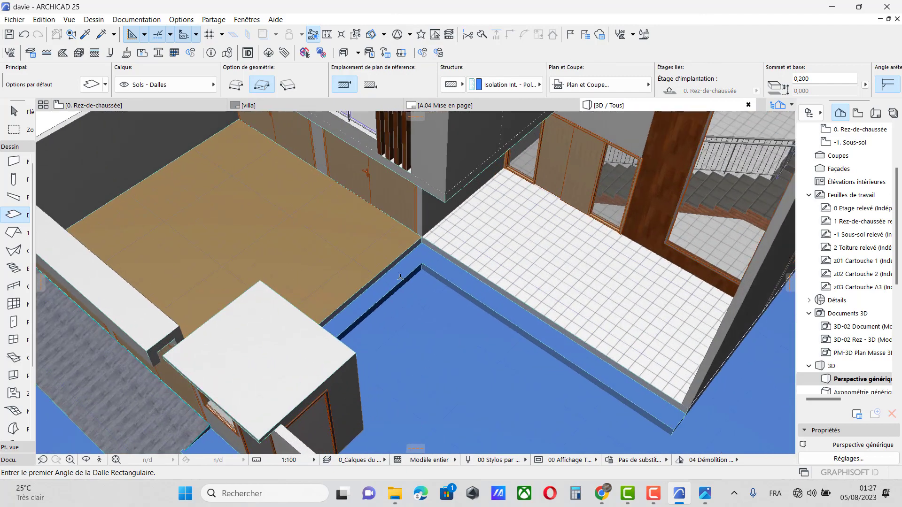
{"action": "left_click", "coordinate": [355, 318], "text": "shift"}
{"action": "double_click", "coordinate": [13, 215]}
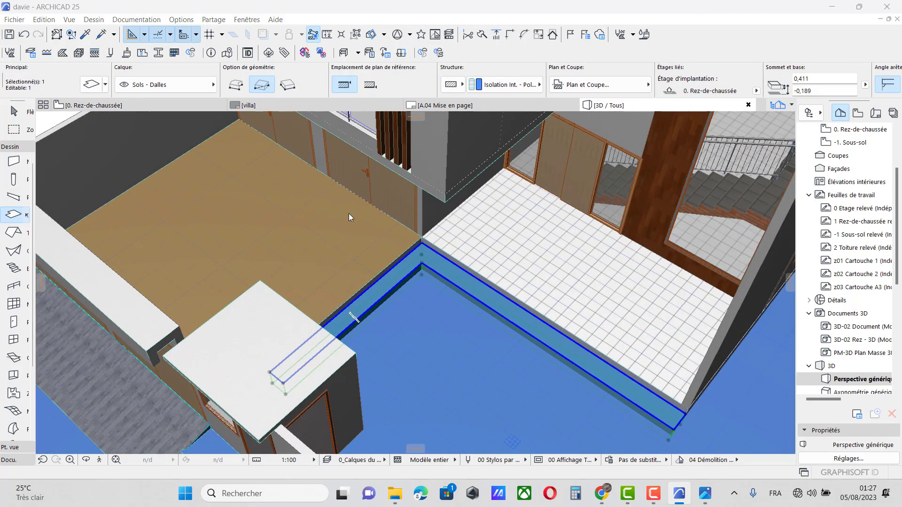
{"action": "left_click", "coordinate": [620, 119]}
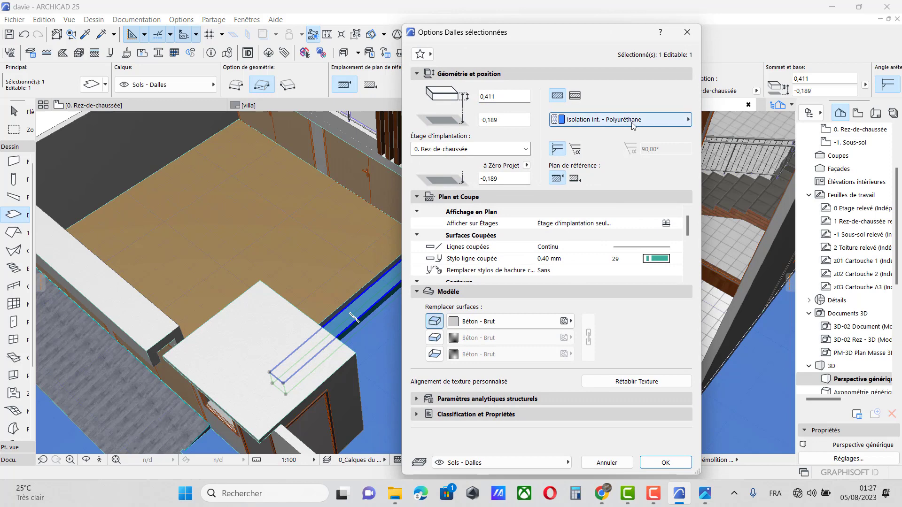
{"action": "left_click", "coordinate": [348, 443]}
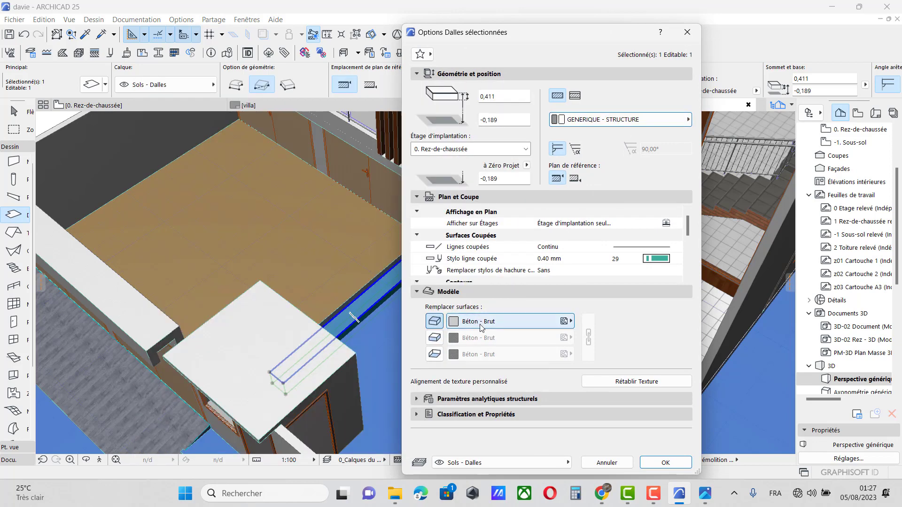
{"action": "left_click", "coordinate": [512, 322]}
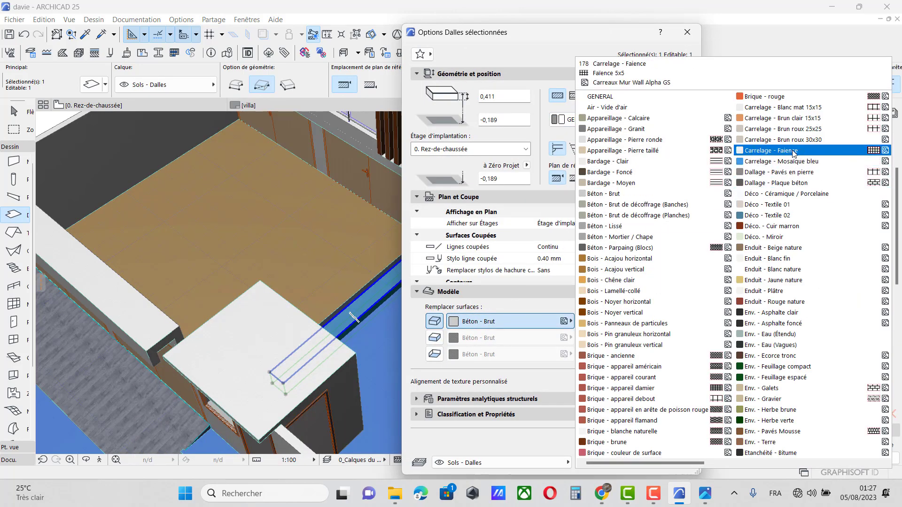
{"action": "left_click", "coordinate": [812, 120]}
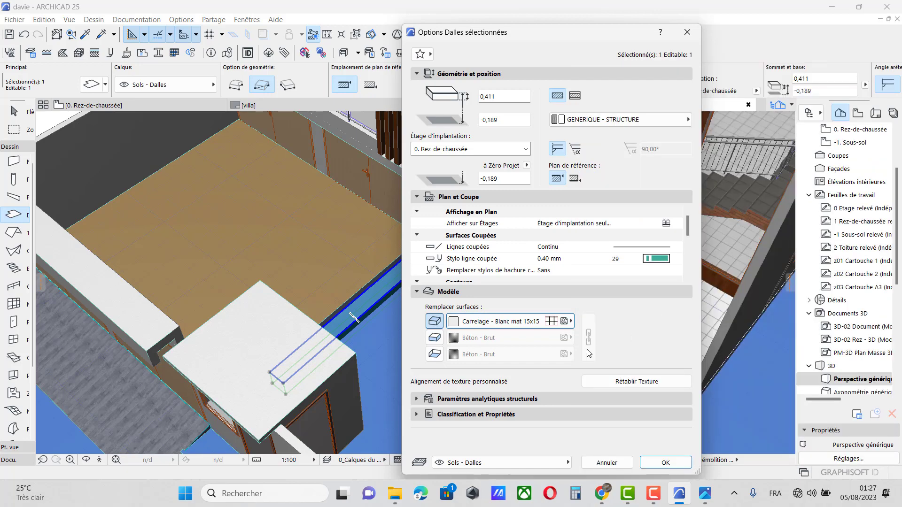
{"action": "left_click", "coordinate": [665, 462]}
{"action": "key", "text": "Escape"}
Set the large garden slab around the house to GENERIQUE - STRUCTURE and override its top surface with Peinture - Vert forêt
{"action": "scroll", "coordinate": [481, 335], "scroll_direction": "down", "scroll_amount": 5}
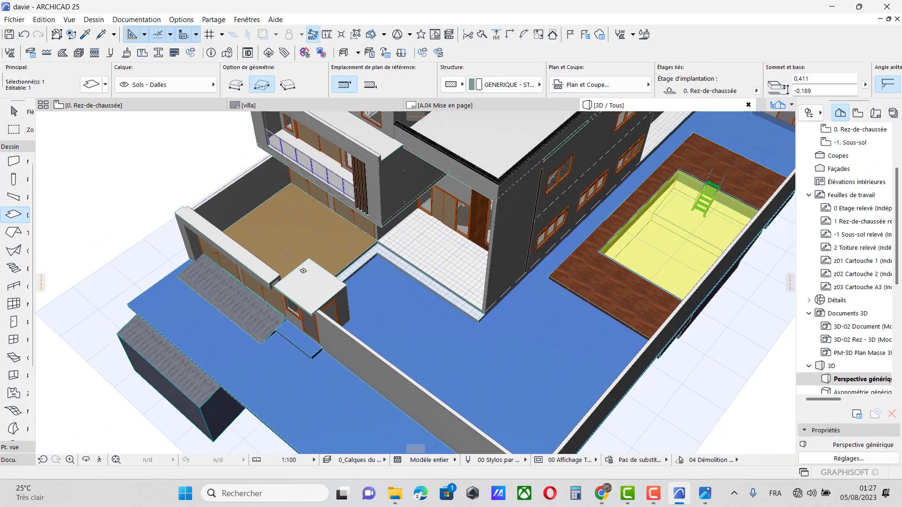
{"action": "left_click", "coordinate": [434, 354], "text": "shift"}
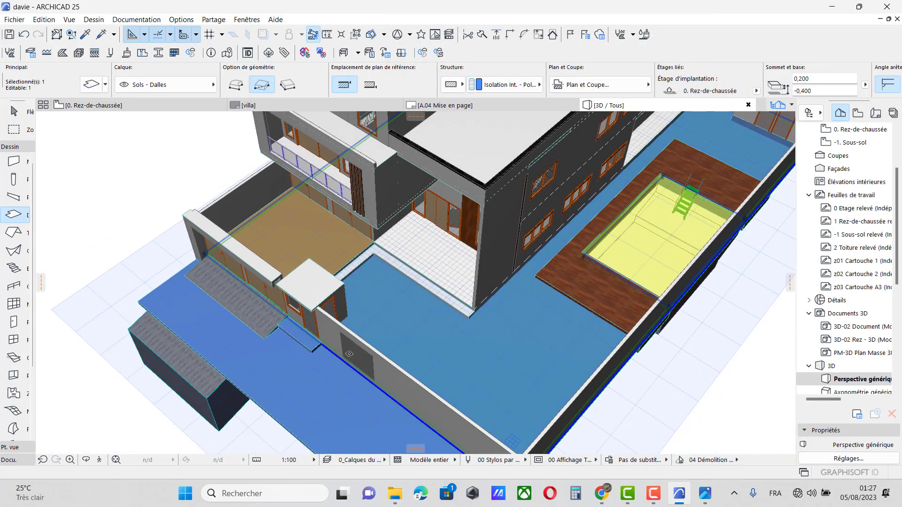
{"action": "scroll", "coordinate": [362, 349], "scroll_direction": "down", "scroll_amount": 1}
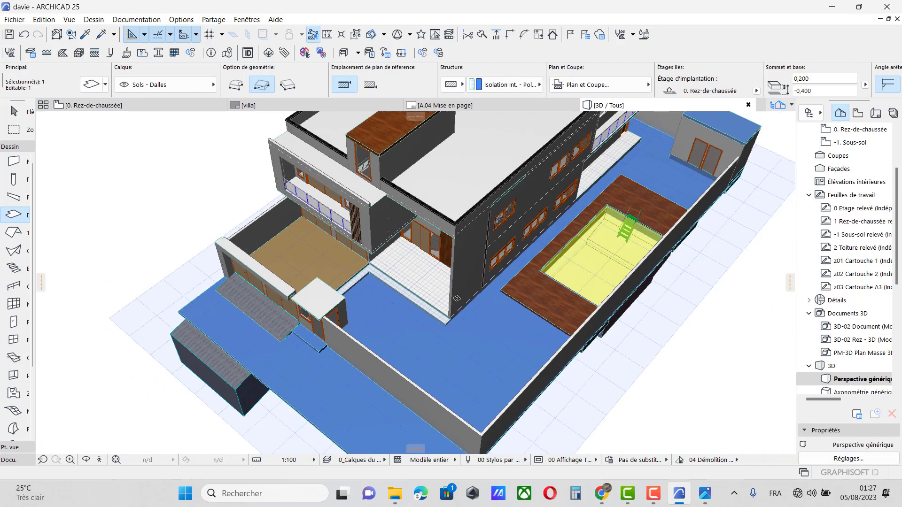
{"action": "double_click", "coordinate": [13, 216]}
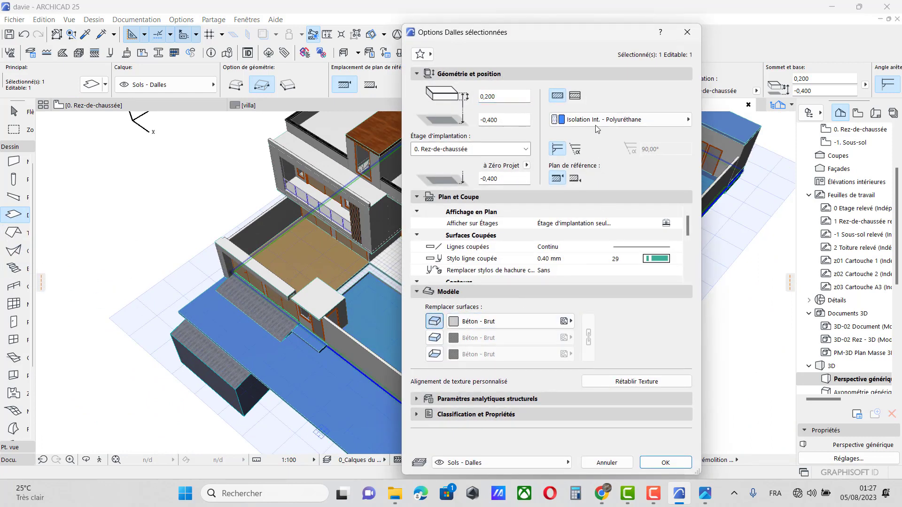
{"action": "left_click", "coordinate": [596, 123]}
{"action": "left_click", "coordinate": [366, 449]}
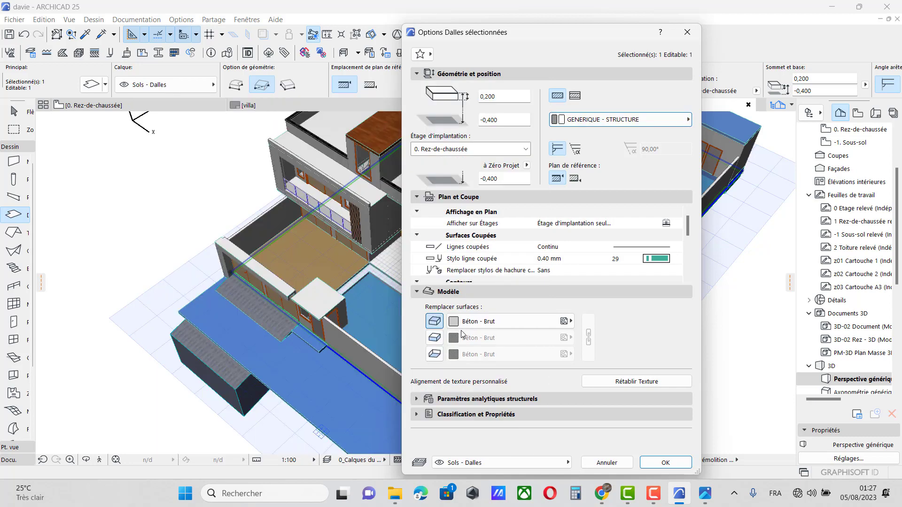
{"action": "left_click", "coordinate": [470, 322]}
{"action": "scroll", "coordinate": [692, 292], "scroll_direction": "down", "scroll_amount": 5}
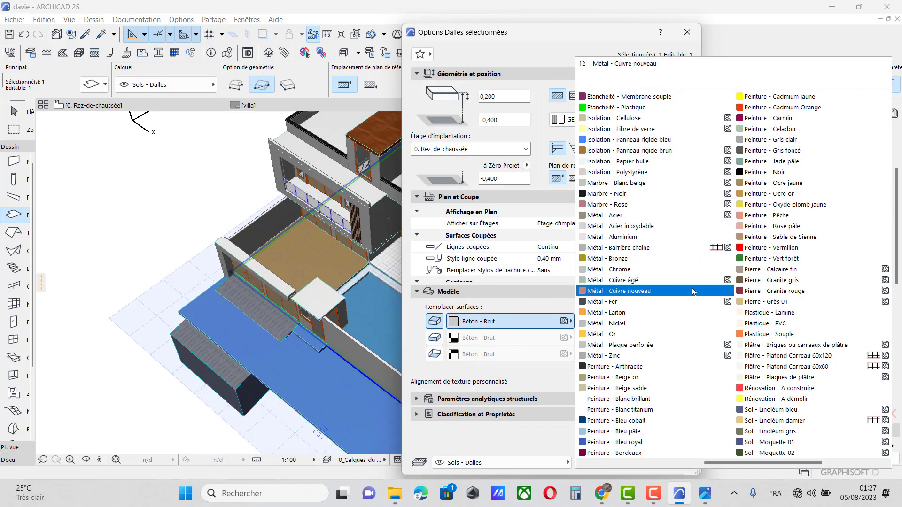
{"action": "left_click", "coordinate": [770, 259]}
{"action": "left_click", "coordinate": [666, 463]}
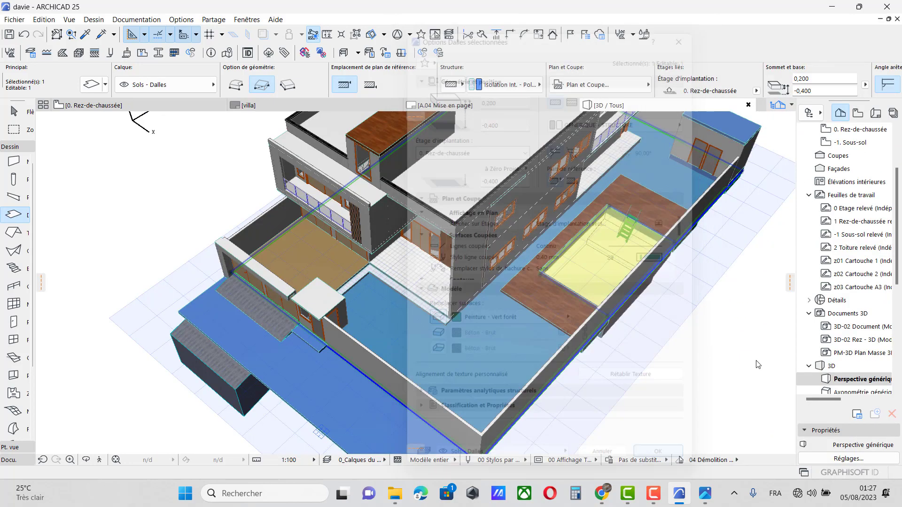
Override the top surface of the long street-side slab outside the boundary wall with Peinture - Carmin
{"action": "scroll", "coordinate": [719, 338], "scroll_direction": "down", "scroll_amount": 2}
{"action": "scroll", "coordinate": [410, 318], "scroll_direction": "up", "scroll_amount": 5}
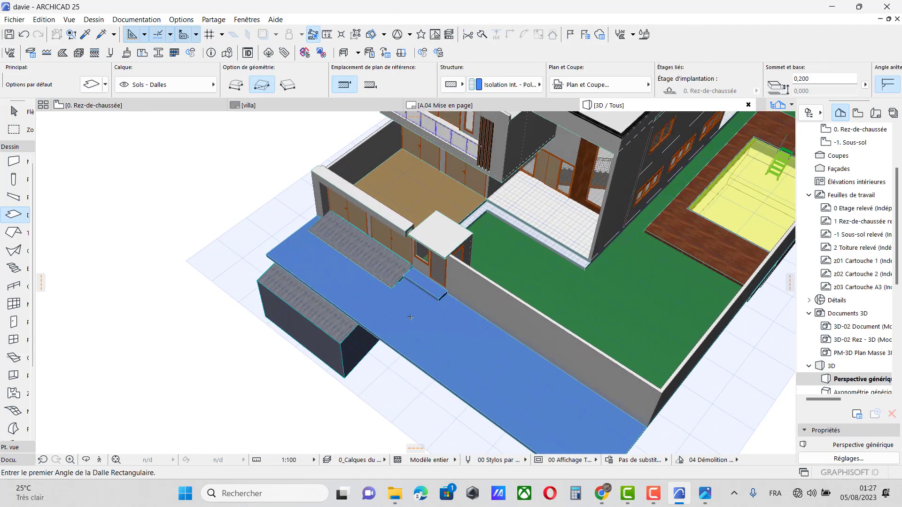
{"action": "scroll", "coordinate": [410, 317], "scroll_direction": "up", "scroll_amount": 2}
{"action": "left_click", "coordinate": [393, 317], "text": "shift"}
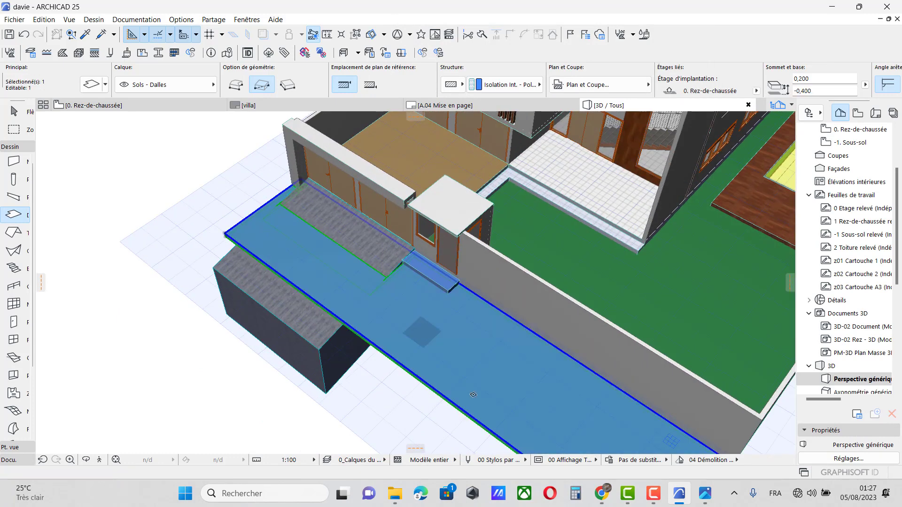
{"action": "double_click", "coordinate": [17, 217]}
{"action": "left_click", "coordinate": [435, 321]}
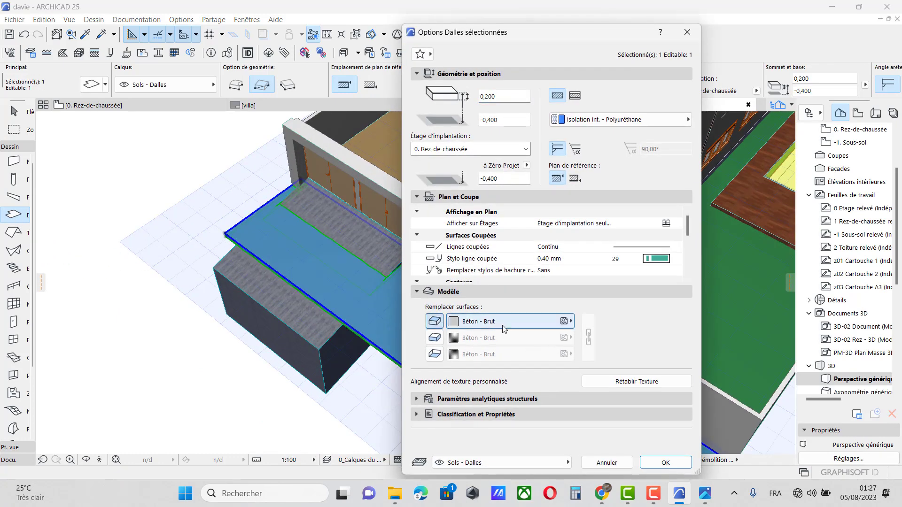
{"action": "left_click", "coordinate": [483, 322]}
{"action": "scroll", "coordinate": [665, 329], "scroll_direction": "down", "scroll_amount": 4}
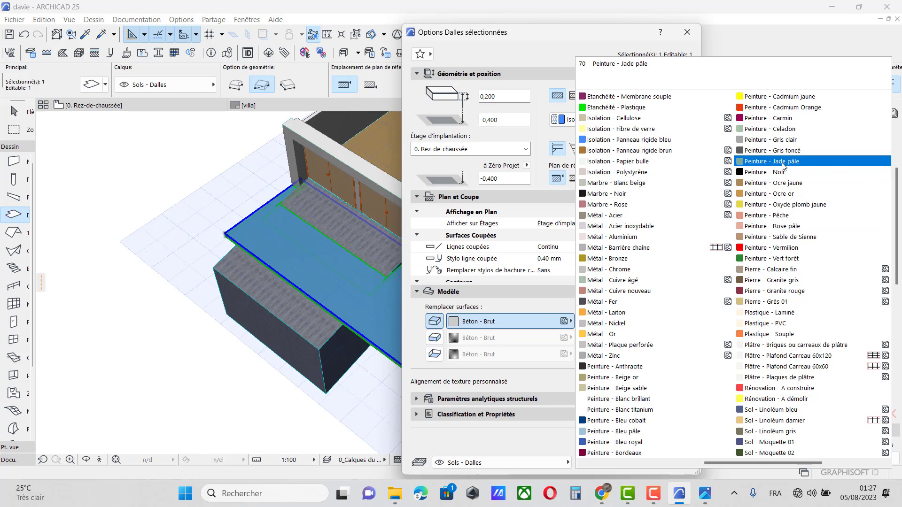
{"action": "left_click", "coordinate": [783, 120]}
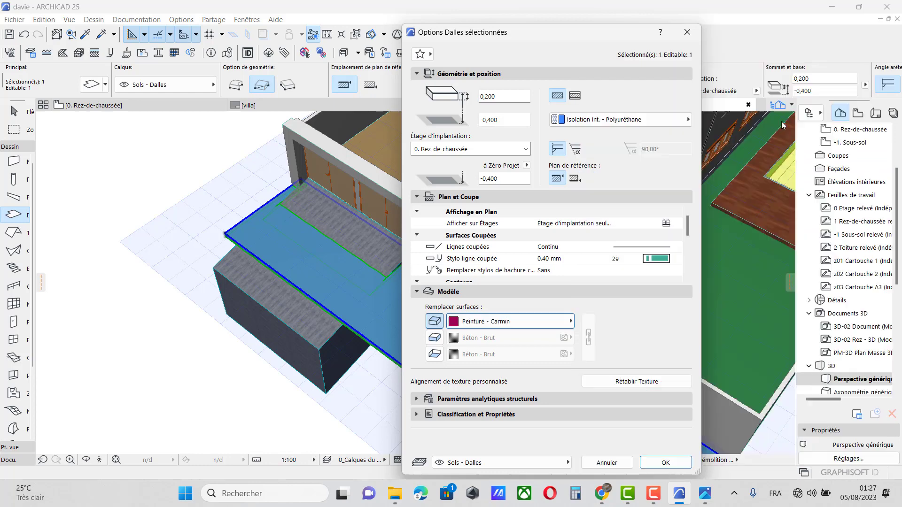
{"action": "left_click", "coordinate": [665, 463]}
{"action": "key", "text": "Escape"}
Set the small step slab at the pedestrian gate to GENERIQUE - STRUCTURE and override its top surface with Carrelage - Blanc mat 15x15
{"action": "scroll", "coordinate": [450, 275], "scroll_direction": "up", "scroll_amount": 4}
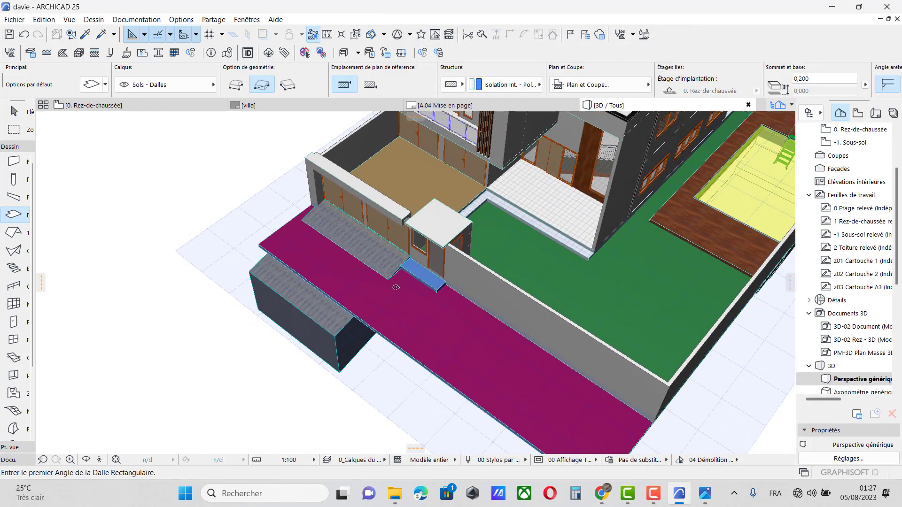
{"action": "left_click", "coordinate": [424, 281], "text": "shift"}
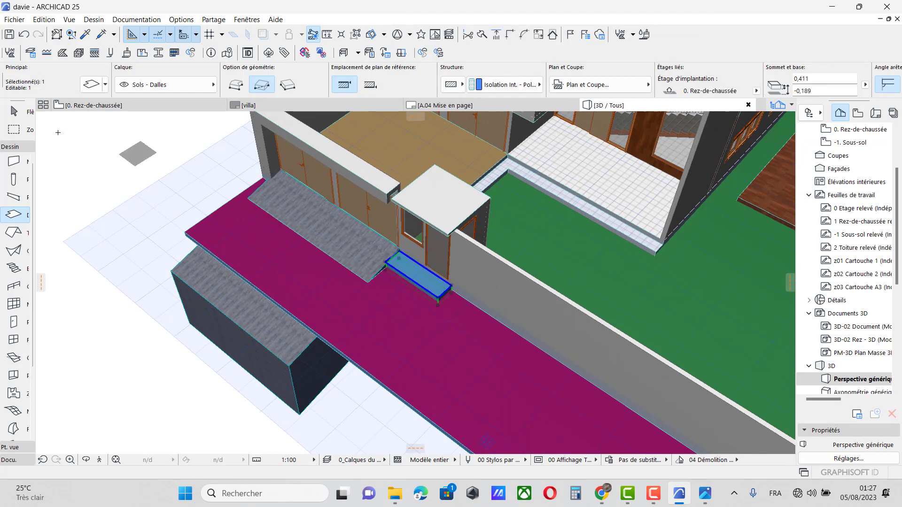
{"action": "key", "text": "ctrl+t"}
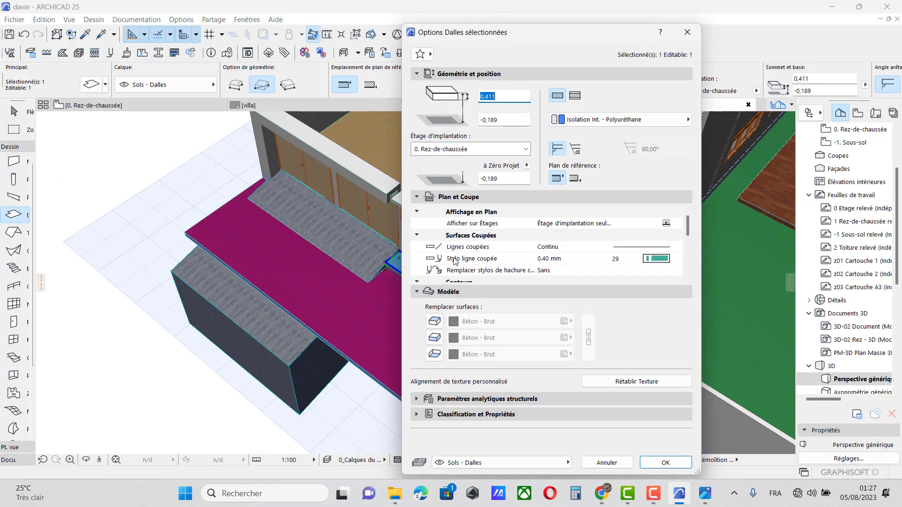
{"action": "left_click", "coordinate": [615, 119]}
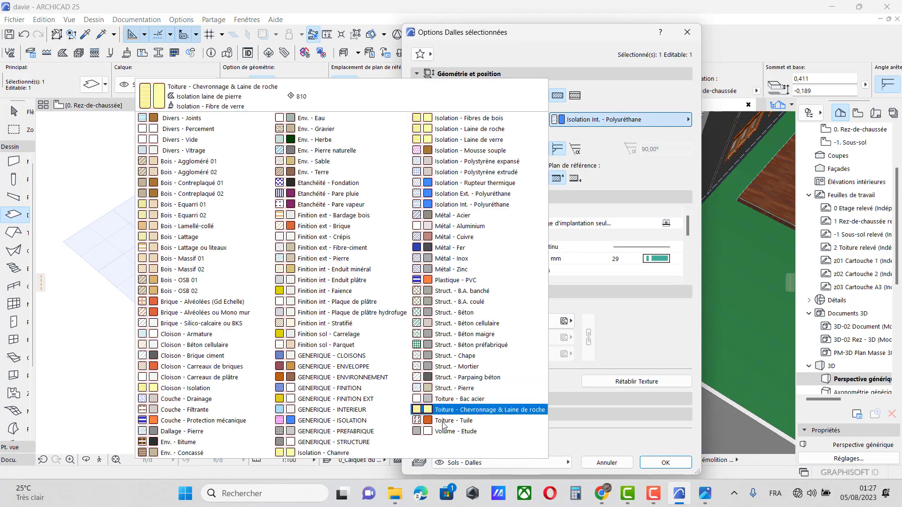
{"action": "left_click", "coordinate": [348, 442]}
{"action": "left_click", "coordinate": [474, 321]}
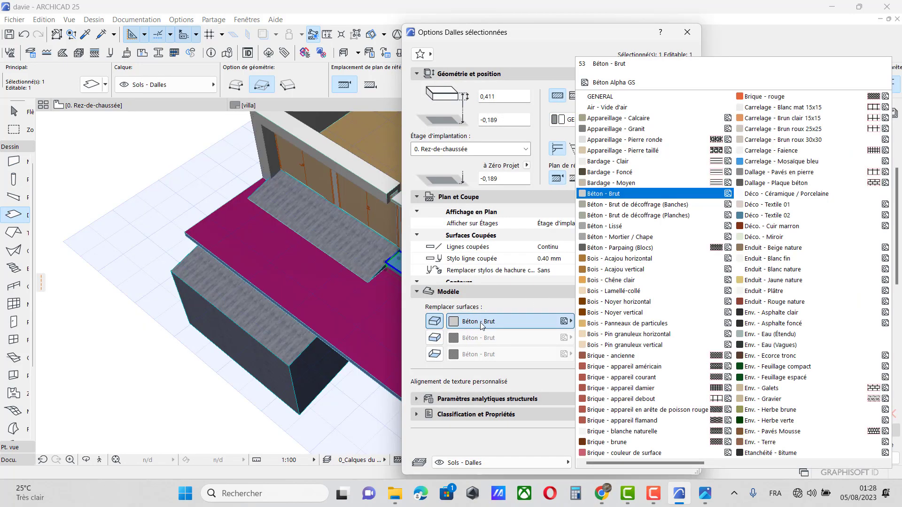
{"action": "scroll", "coordinate": [666, 274], "scroll_direction": "down", "scroll_amount": 2}
{"action": "scroll", "coordinate": [657, 266], "scroll_direction": "up", "scroll_amount": 2}
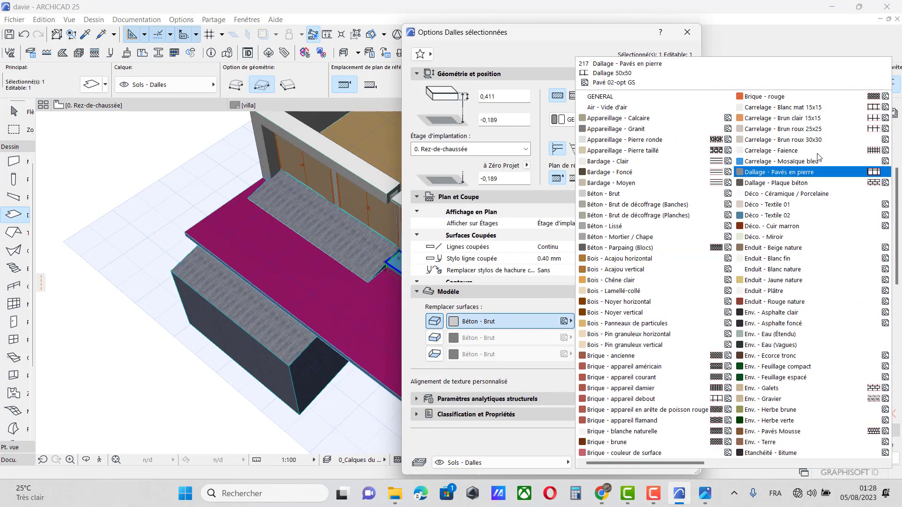
{"action": "left_click", "coordinate": [799, 107]}
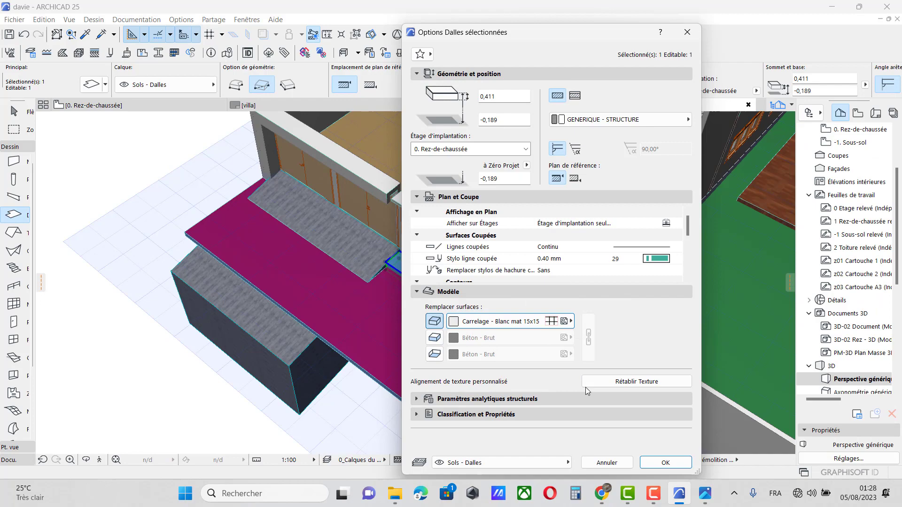
{"action": "left_click", "coordinate": [666, 463]}
{"action": "key", "text": "Escape"}
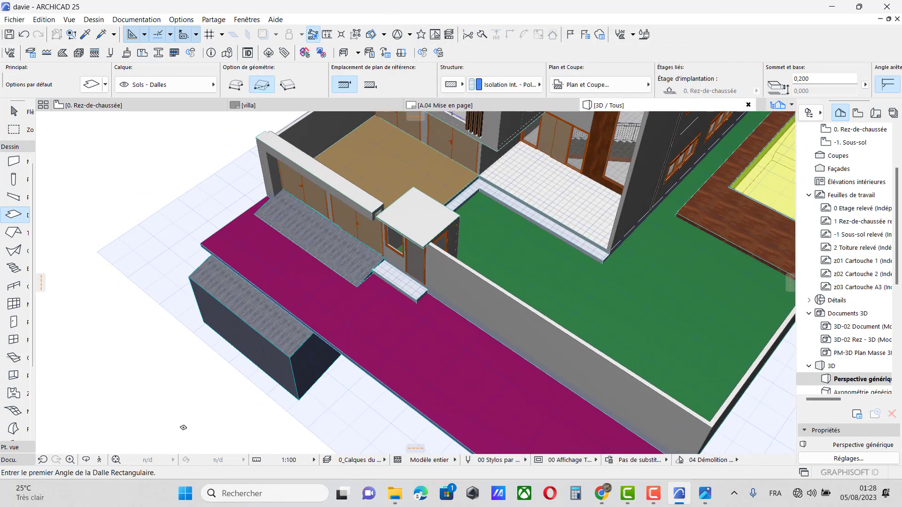
Offset the outer long edge of the carmine street-side slab inward to narrow it, and clear the selection
{"action": "left_click", "coordinate": [88, 461]}
{"action": "left_click_drag", "start_coordinate": [228, 376], "coordinate": [652, 328]}
{"action": "scroll", "coordinate": [652, 328], "scroll_direction": "down", "scroll_amount": 3}
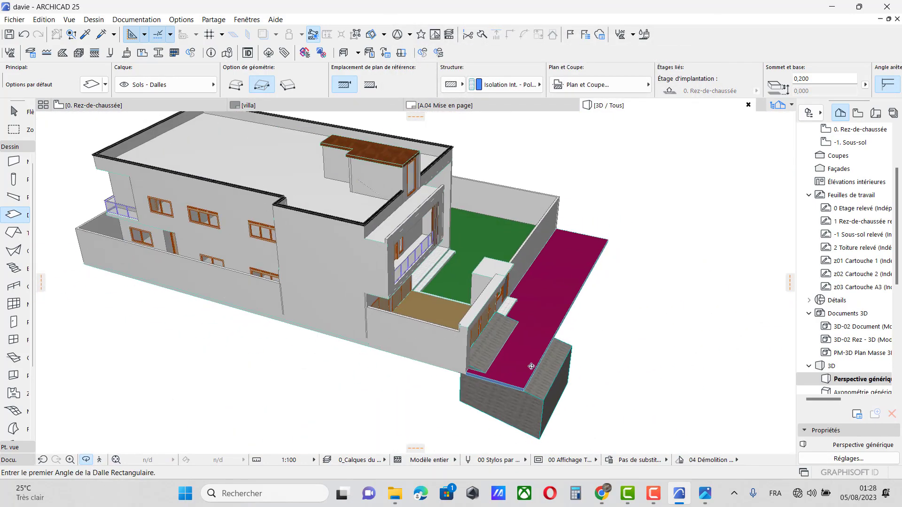
{"action": "left_click", "coordinate": [14, 111]}
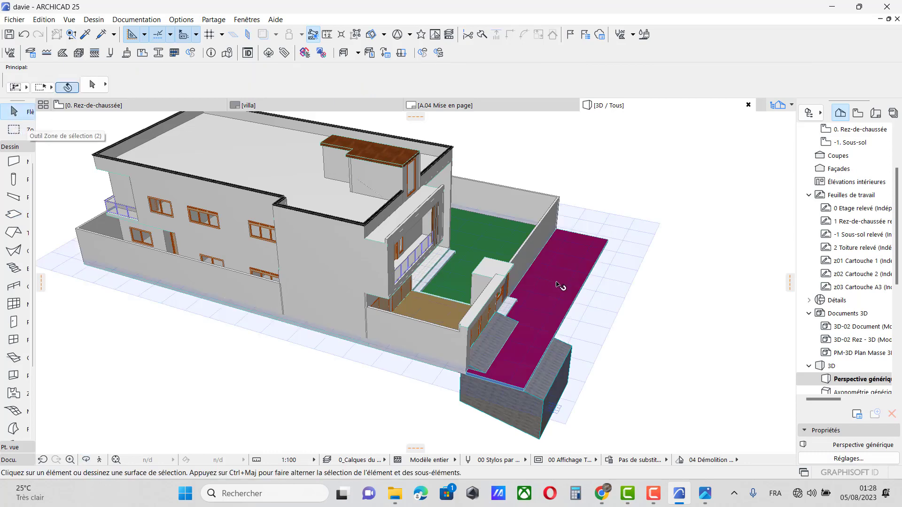
{"action": "scroll", "coordinate": [560, 286], "scroll_direction": "up", "scroll_amount": 5}
{"action": "left_click", "coordinate": [559, 326]}
{"action": "left_click", "coordinate": [567, 334]}
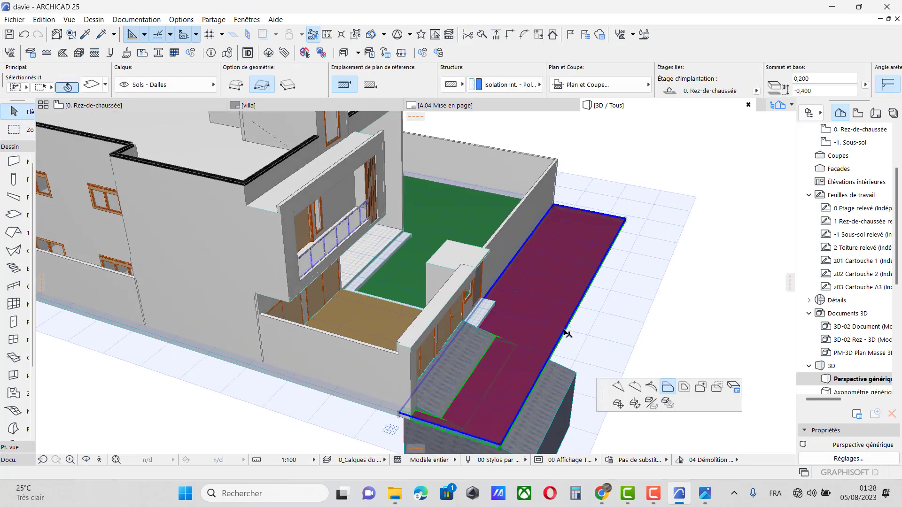
{"action": "left_click", "coordinate": [545, 331]}
{"action": "left_click", "coordinate": [449, 387]}
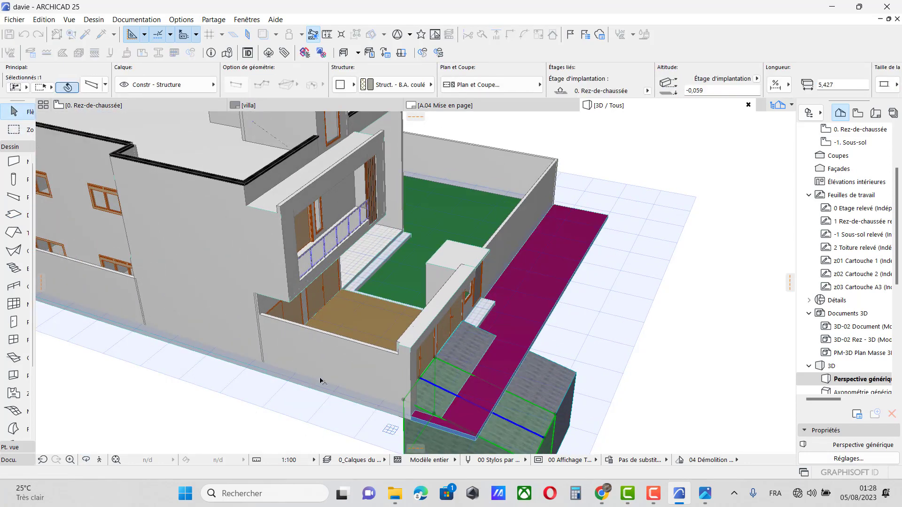
{"action": "left_click", "coordinate": [622, 358]}
{"action": "scroll", "coordinate": [503, 342], "scroll_direction": "down", "scroll_amount": 2}
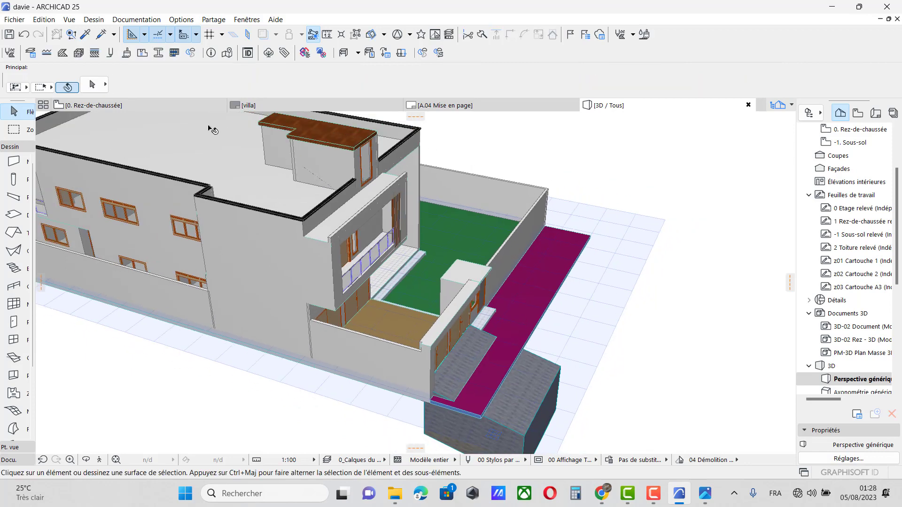
Return to the Rez-de-chaussée plan, clear the selection and open a new custom profile for editing in the Profile Manager
{"action": "left_click", "coordinate": [91, 106]}
{"action": "left_click", "coordinate": [244, 314]}
{"action": "scroll", "coordinate": [269, 301], "scroll_direction": "down", "scroll_amount": 4}
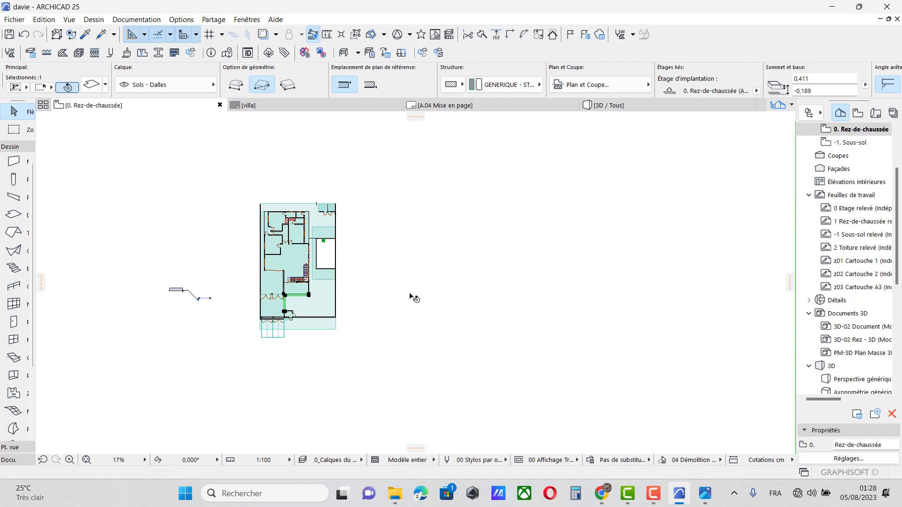
{"action": "left_click", "coordinate": [480, 269]}
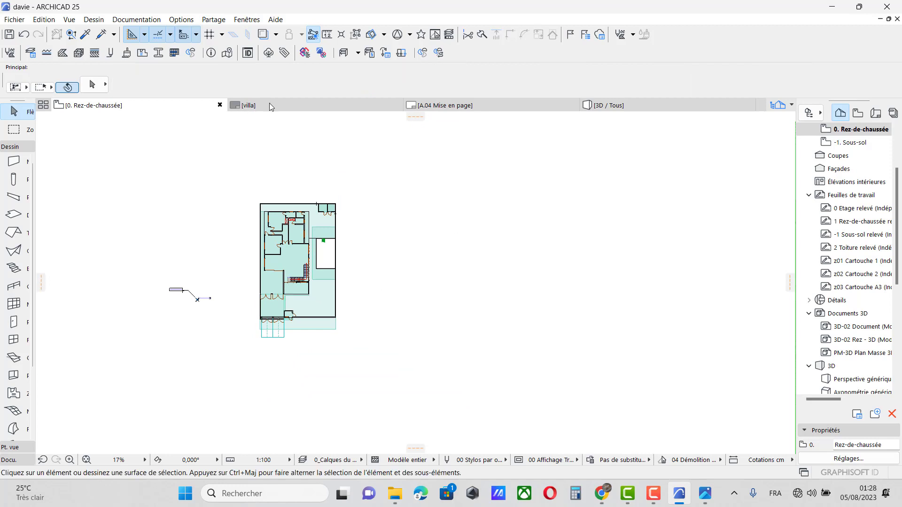
{"action": "left_click", "coordinate": [158, 56]}
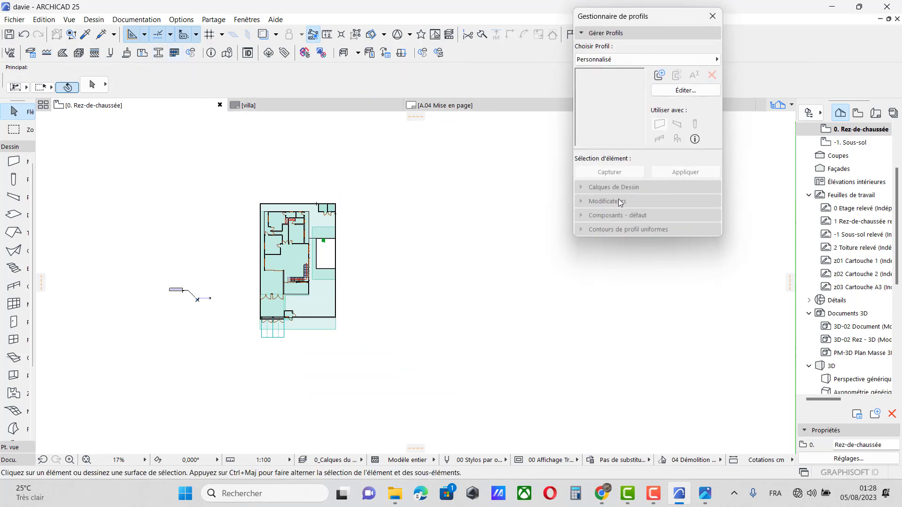
{"action": "left_click", "coordinate": [687, 94]}
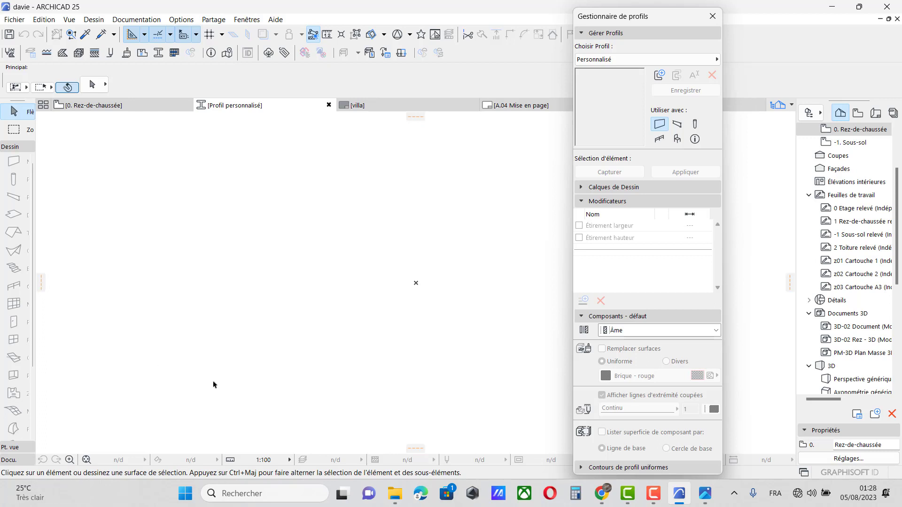
Draw a polyline in the profile from the origin vertically upward, ending in a horizontal branch about 1.75 m long
{"action": "left_click", "coordinate": [10, 460]}
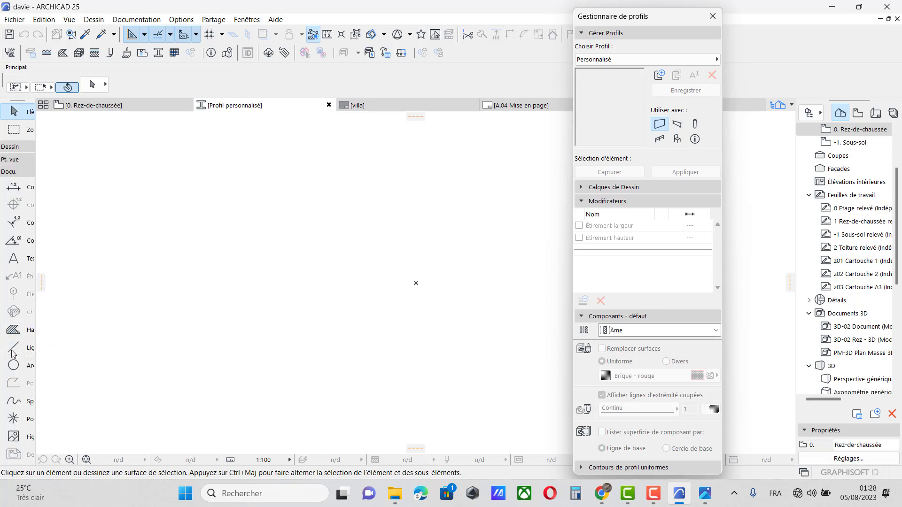
{"action": "left_click", "coordinate": [13, 348]}
{"action": "left_click", "coordinate": [415, 283]}
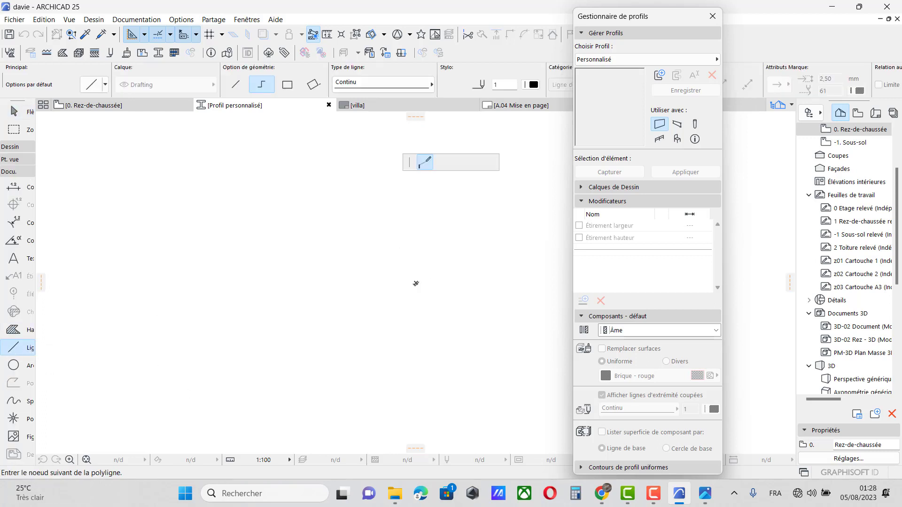
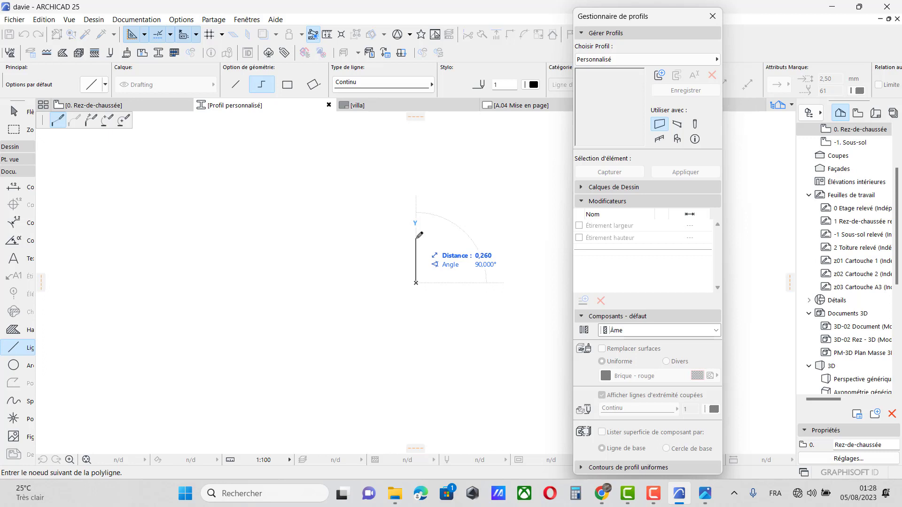
{"action": "double_click", "coordinate": [417, 239]}
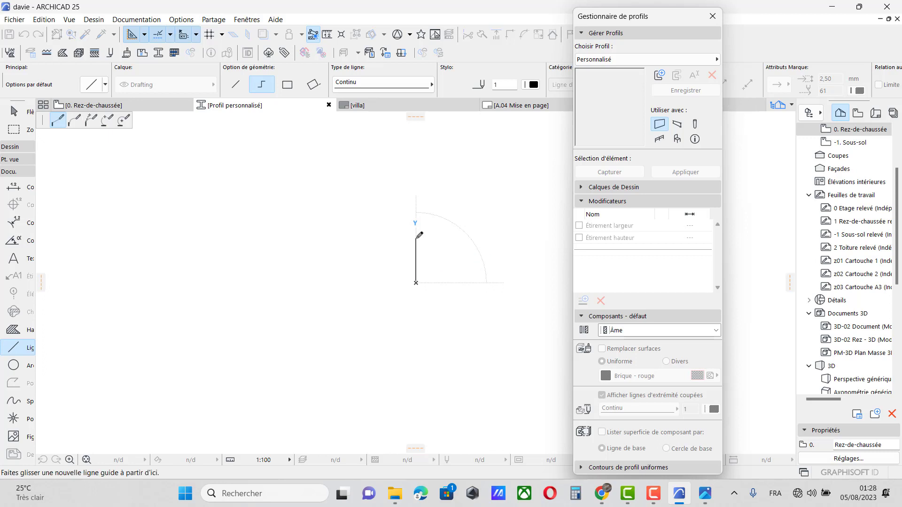
{"action": "left_click", "coordinate": [421, 117]}
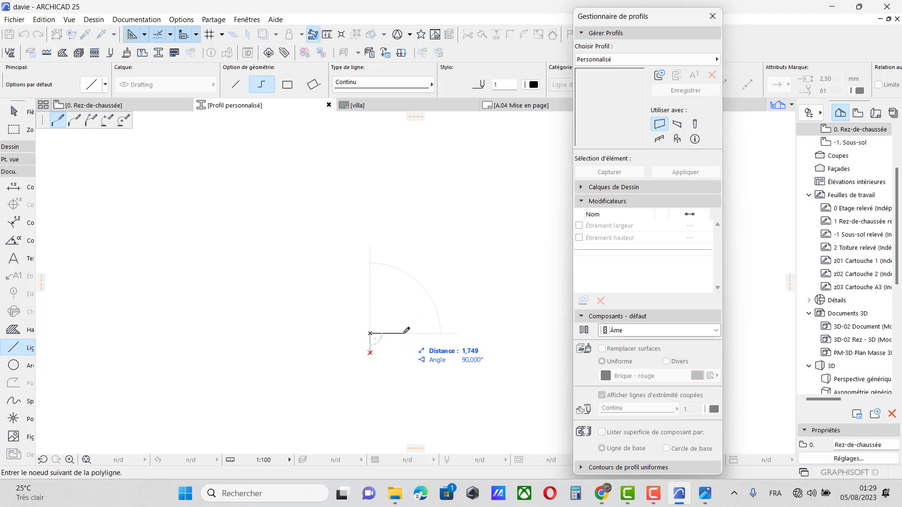
{"action": "double_click", "coordinate": [403, 333]}
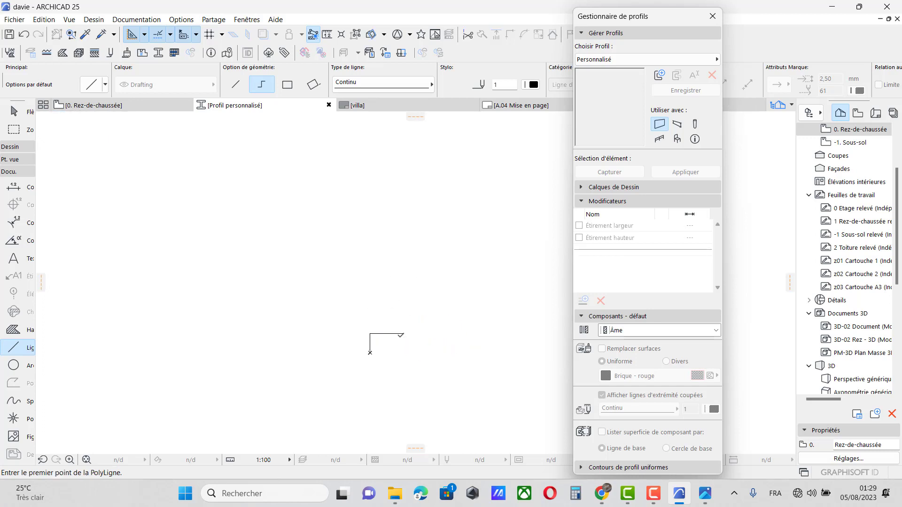
Draw a polyline continuing vertically above the lower branch, with a horizontal slab underside of about 1.26 m and a short upturn
{"action": "left_click", "coordinate": [370, 352]}
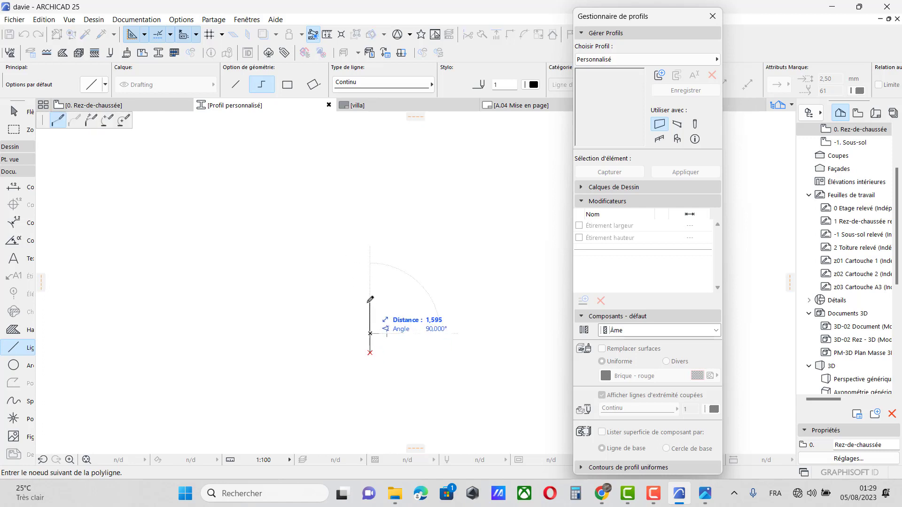
{"action": "left_click", "coordinate": [370, 299]}
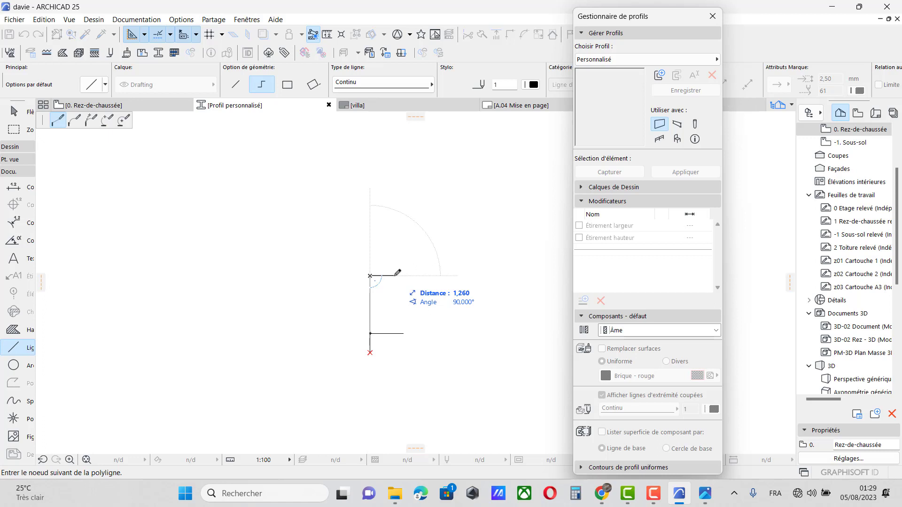
{"action": "left_click", "coordinate": [394, 276]}
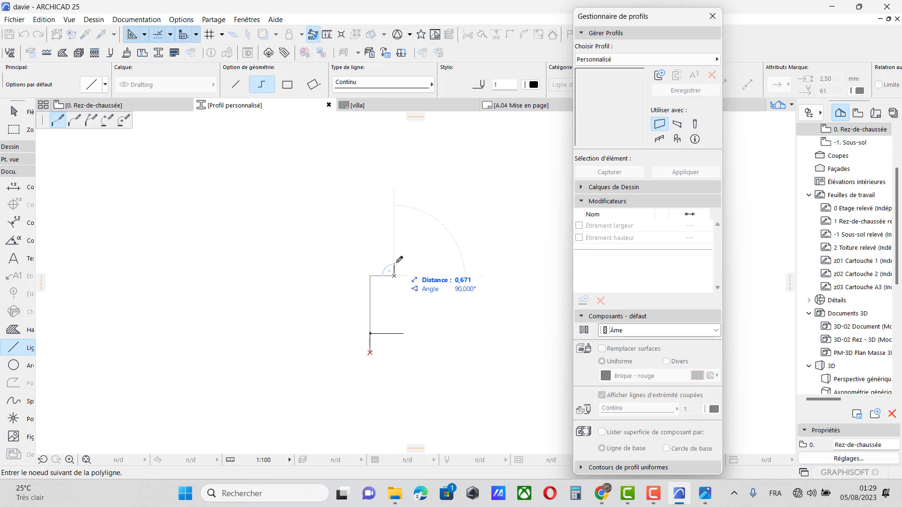
{"action": "type", "text": "0,"}
{"action": "key", "text": "Return"}
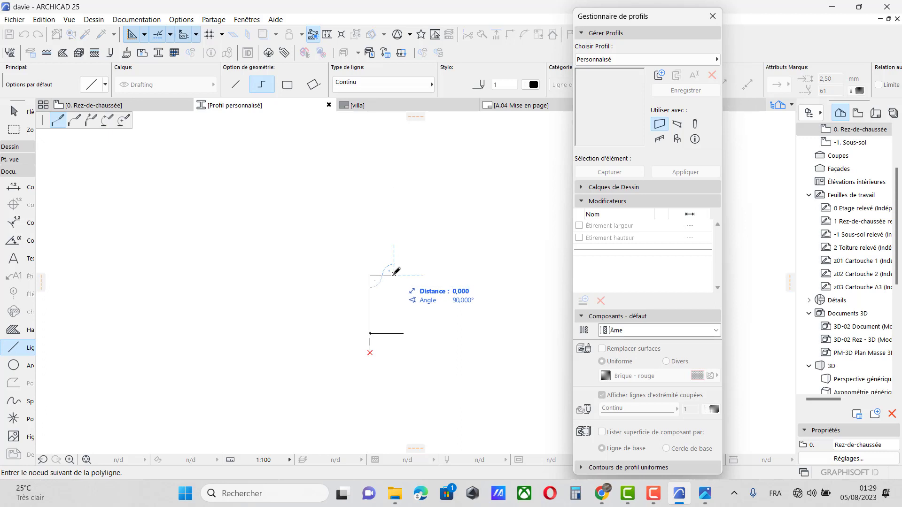
{"action": "scroll", "coordinate": [376, 264], "scroll_direction": "up", "scroll_amount": 2}
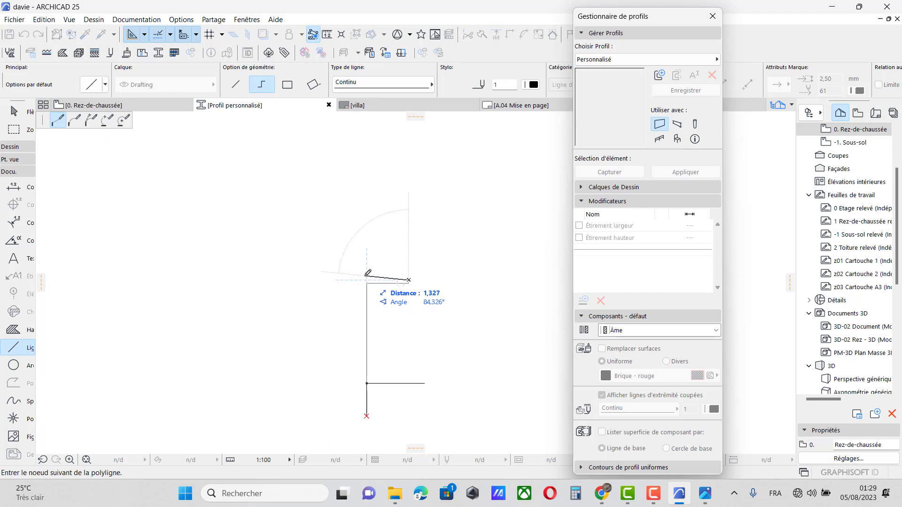
{"action": "scroll", "coordinate": [369, 272], "scroll_direction": "up", "scroll_amount": 2}
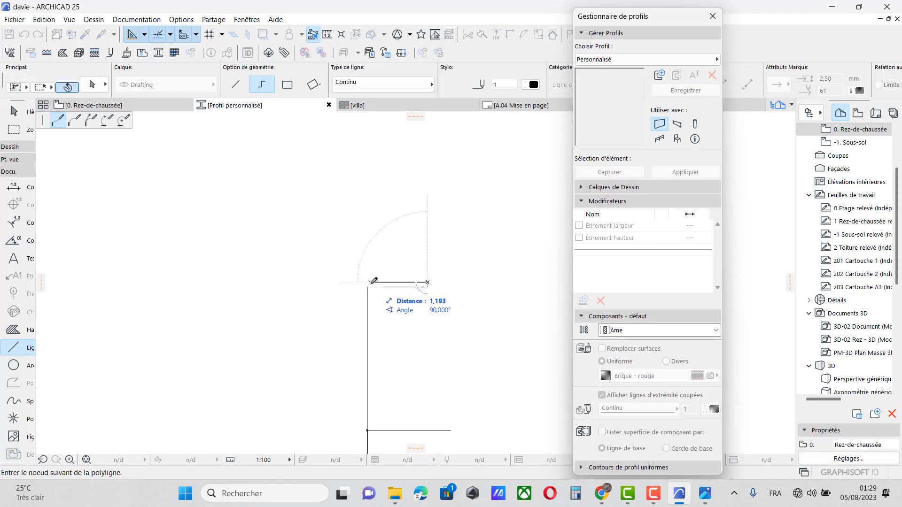
Extend the slab's end edge upward by 0.1 m and run its top line back to the vertical, finishing the polyline
{"action": "left_click", "coordinate": [368, 285]}
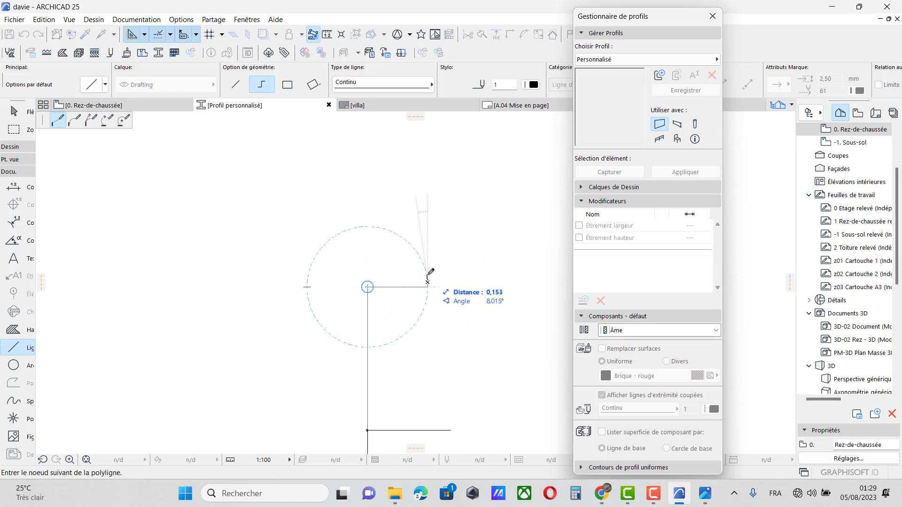
{"action": "type", "text": "0,1"}
{"action": "key", "text": "Return"}
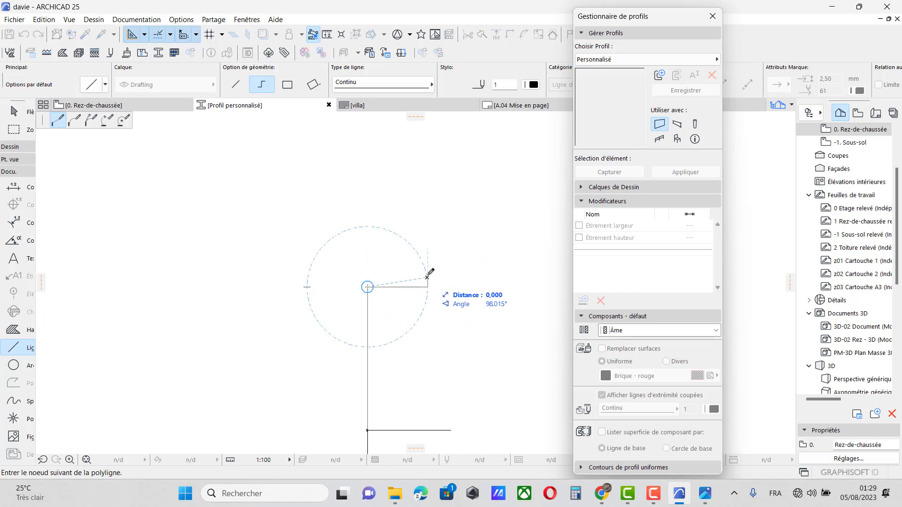
{"action": "left_click", "coordinate": [427, 277]}
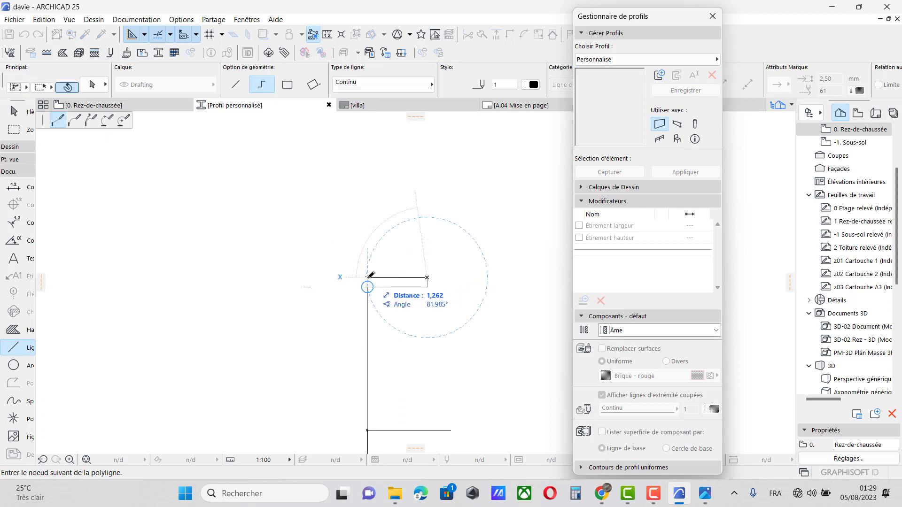
{"action": "left_click", "coordinate": [368, 278]}
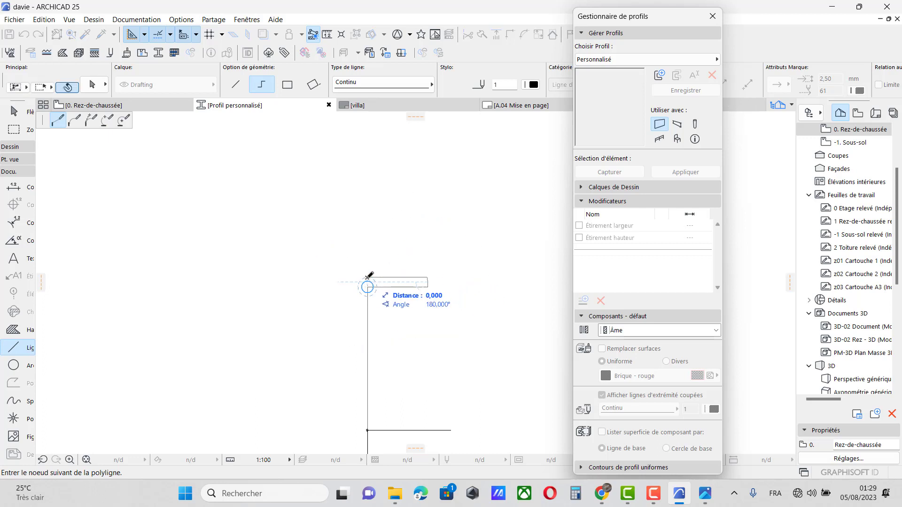
{"action": "left_click", "coordinate": [368, 277]}
{"action": "scroll", "coordinate": [259, 308], "scroll_direction": "down", "scroll_amount": 3}
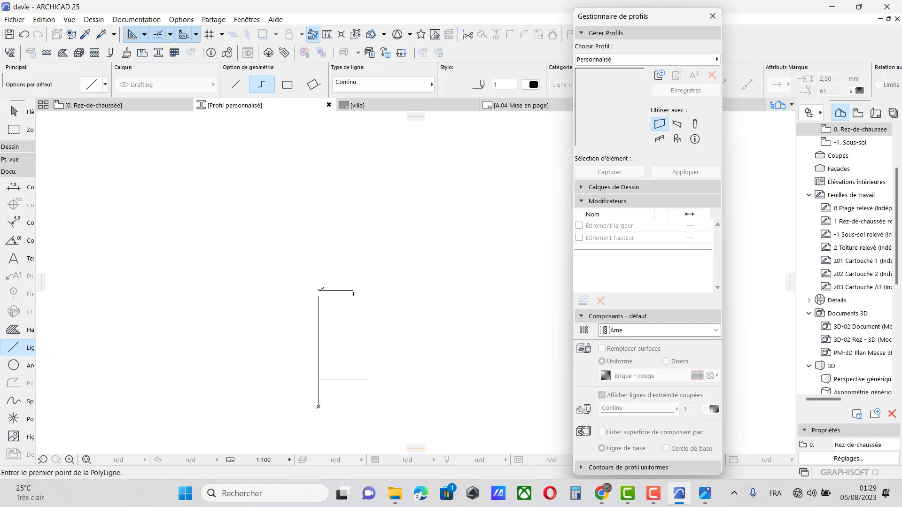
Draw a 3 m vertical polyline upward from the slab's inner top corner, ending in a horizontal branch
{"action": "left_click", "coordinate": [319, 291]}
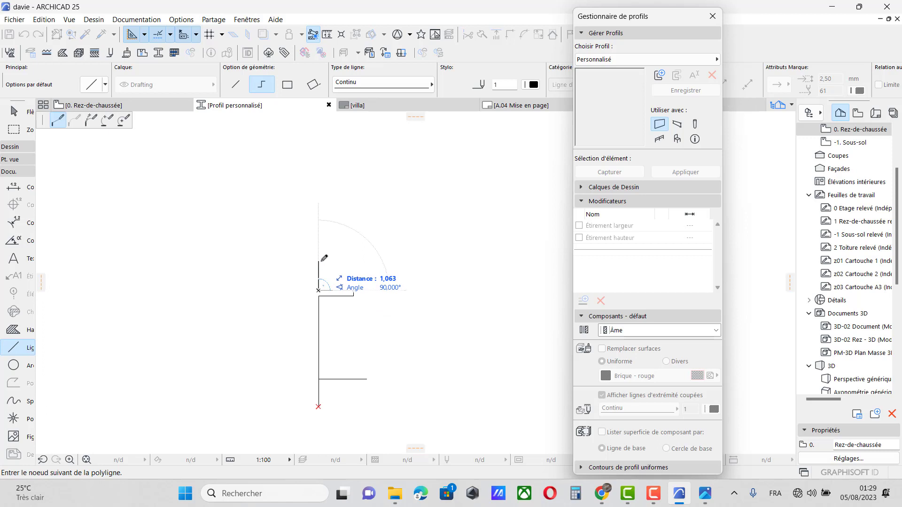
{"action": "type", "text": "3"}
{"action": "key", "text": "Return"}
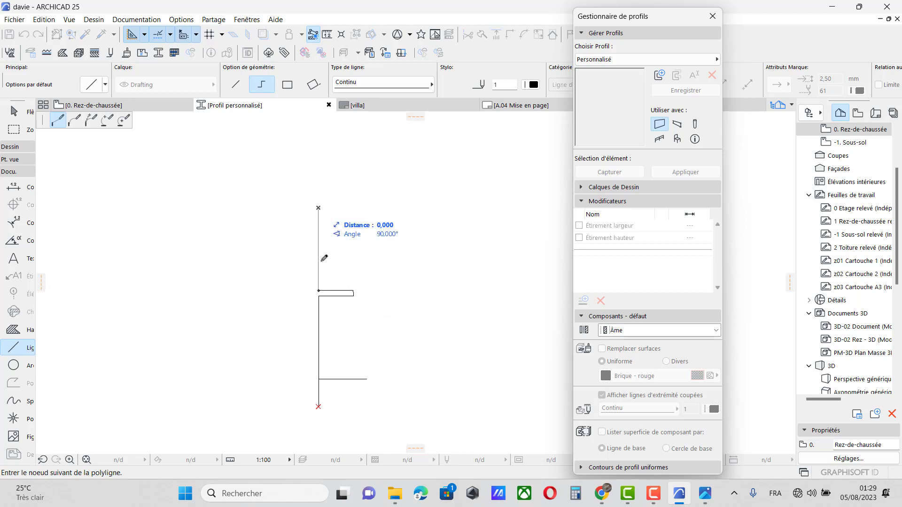
{"action": "double_click", "coordinate": [375, 207]}
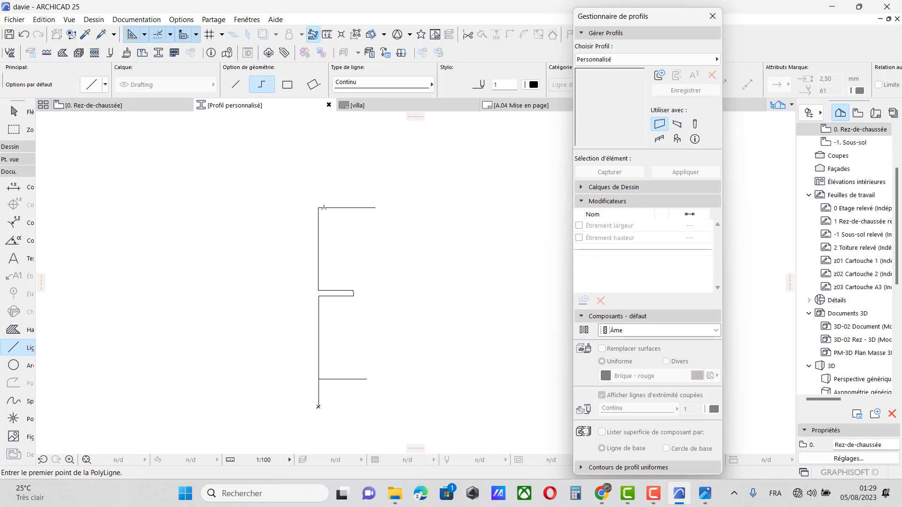
Draw a 1 m vertical from the upper branch's inner corner, capped with a short horizontal line
{"action": "left_click", "coordinate": [319, 206]}
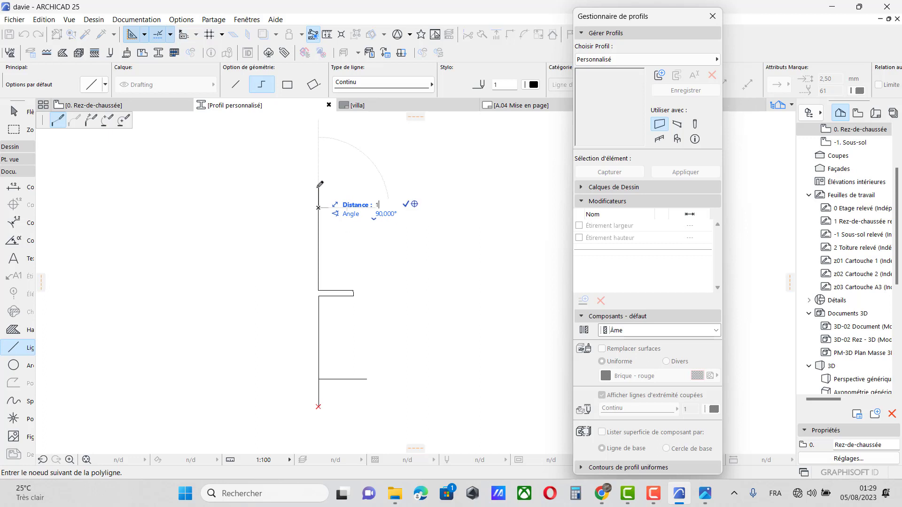
{"action": "left_click", "coordinate": [318, 180]}
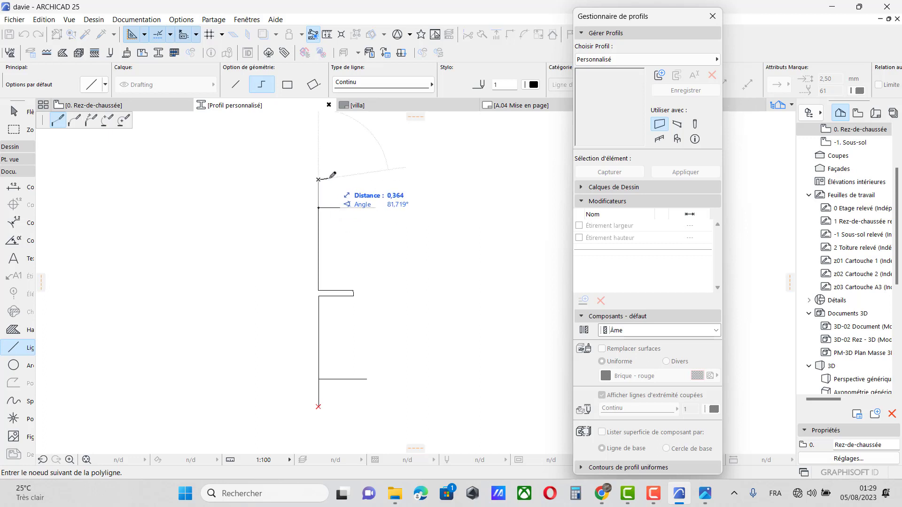
{"action": "left_click", "coordinate": [338, 179]}
{"action": "left_click", "coordinate": [338, 179]}
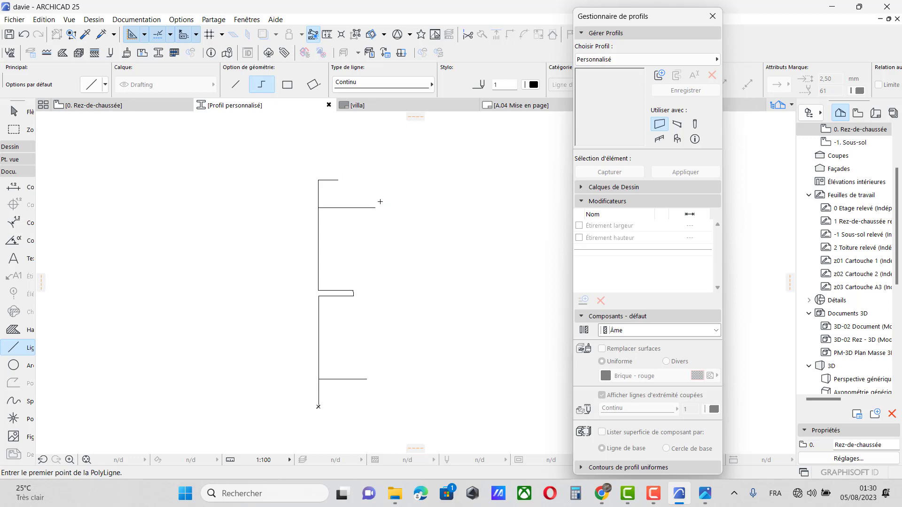
Draw a polyline from the profile's lowest point, 1 m horizontally, then straight up past both branches to close at the top cap line
{"action": "scroll", "coordinate": [399, 259], "scroll_direction": "down", "scroll_amount": 2}
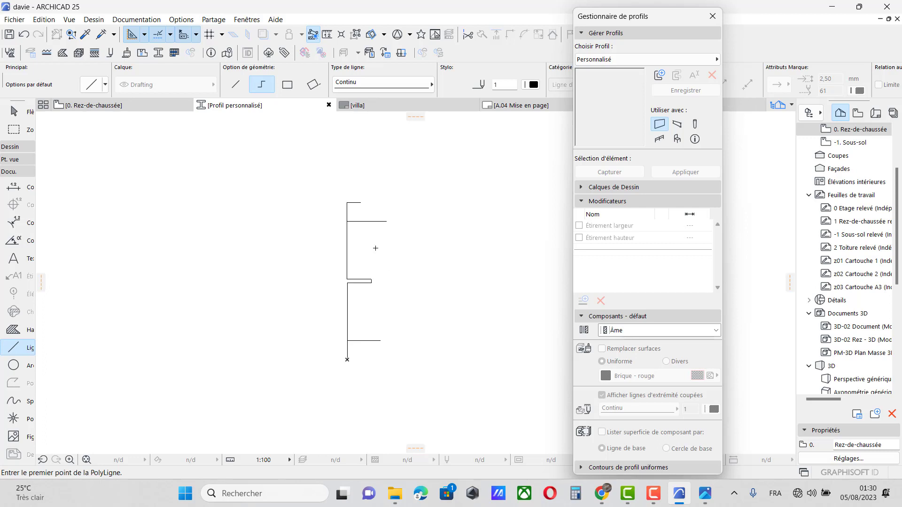
{"action": "scroll", "coordinate": [361, 225], "scroll_direction": "up", "scroll_amount": 1}
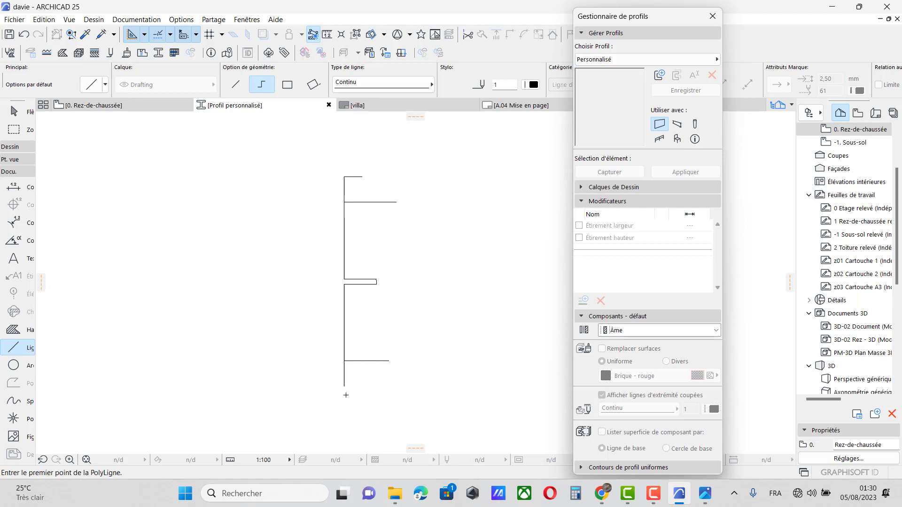
{"action": "scroll", "coordinate": [348, 390], "scroll_direction": "up", "scroll_amount": 3}
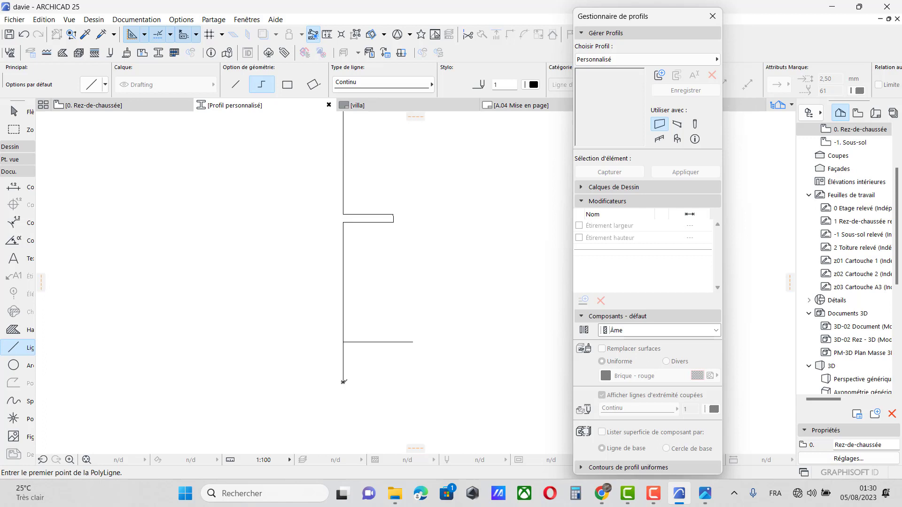
{"action": "left_click", "coordinate": [344, 382]}
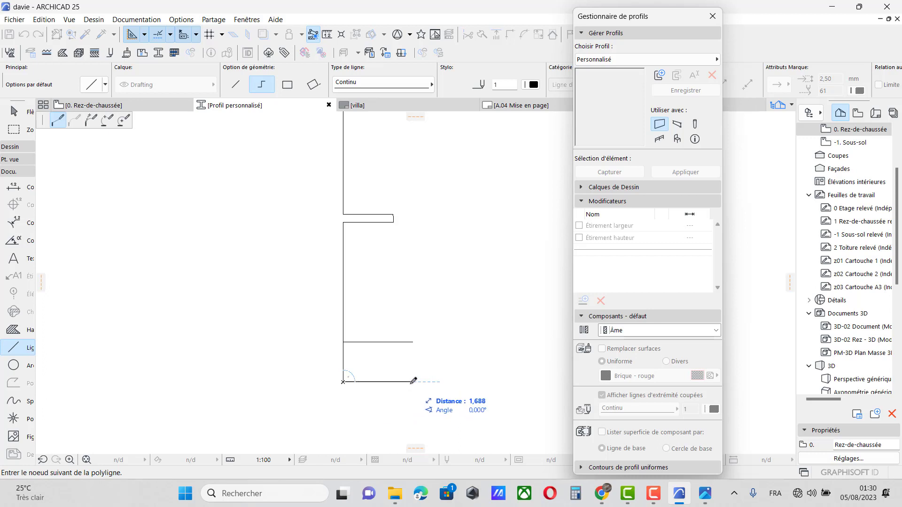
{"action": "type", "text": "1"}
{"action": "key", "text": "Return"}
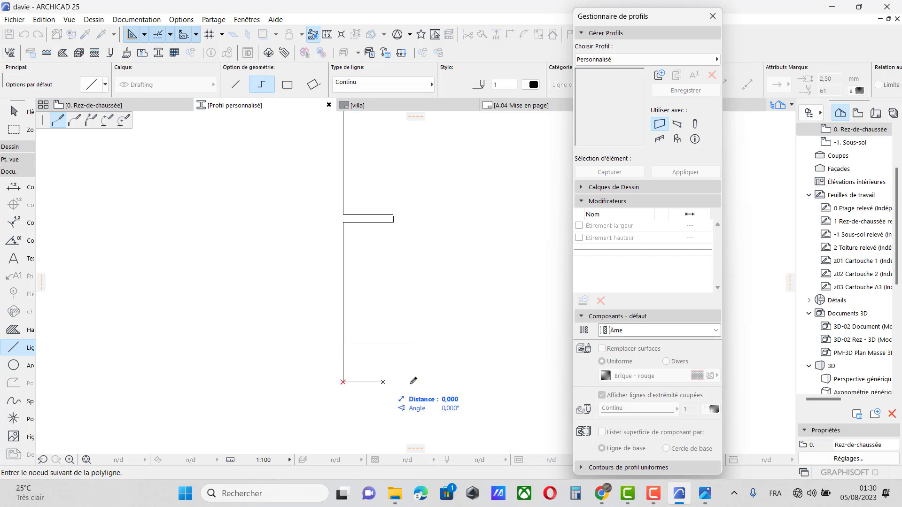
{"action": "scroll", "coordinate": [383, 339], "scroll_direction": "up", "scroll_amount": 1}
{"action": "left_click", "coordinate": [383, 340]}
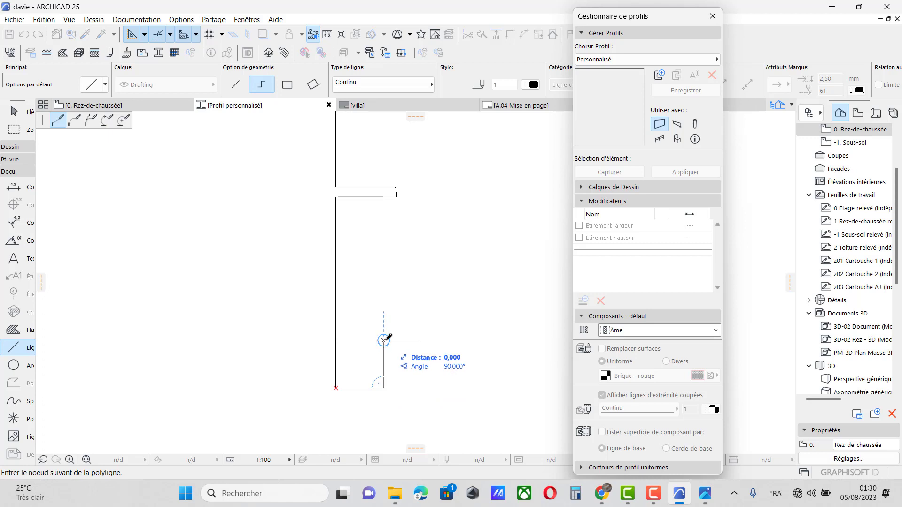
{"action": "scroll", "coordinate": [384, 339], "scroll_direction": "down", "scroll_amount": 2}
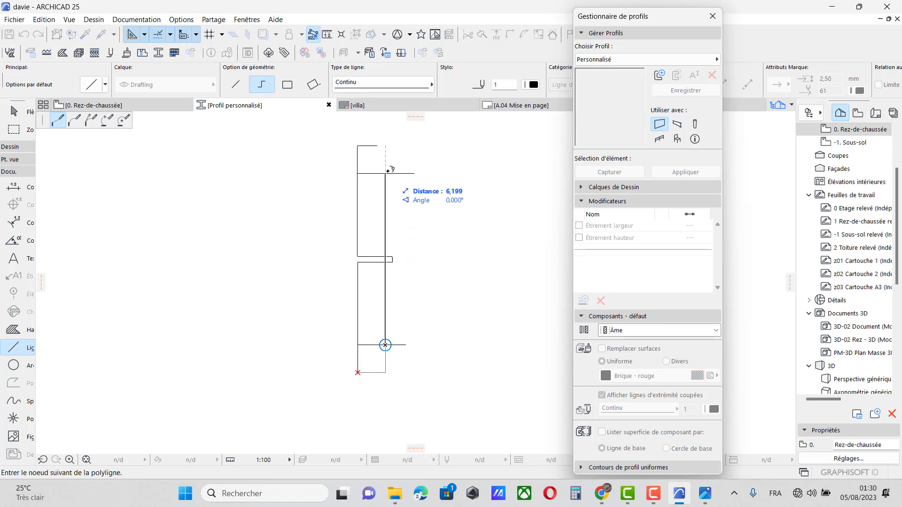
{"action": "scroll", "coordinate": [387, 155], "scroll_direction": "up", "scroll_amount": 2}
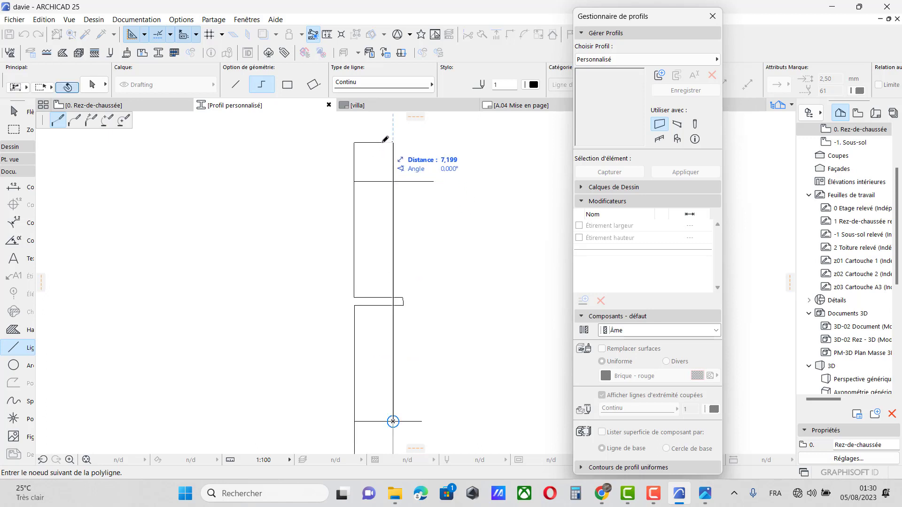
{"action": "double_click", "coordinate": [383, 141]}
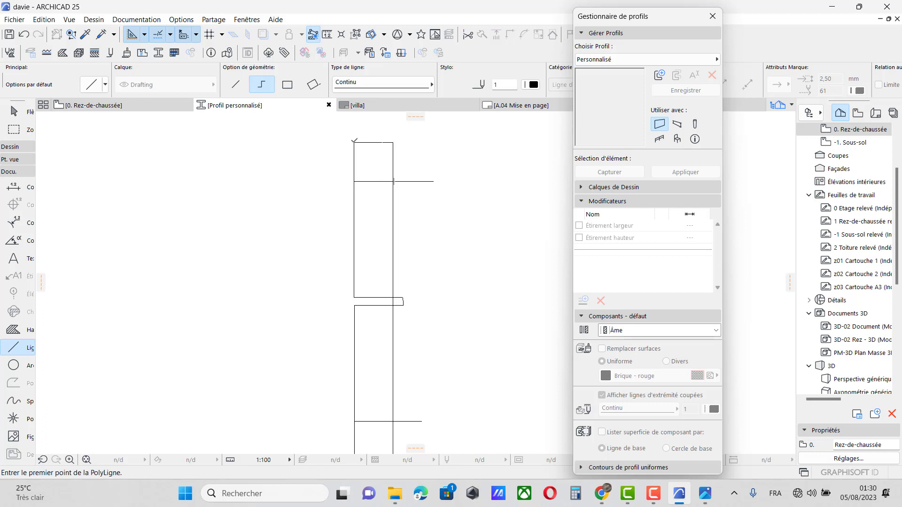
Trace rectangular outlines over the top cell and the upper wall cell between the upper branch and the slab
{"action": "left_click", "coordinate": [288, 88]}
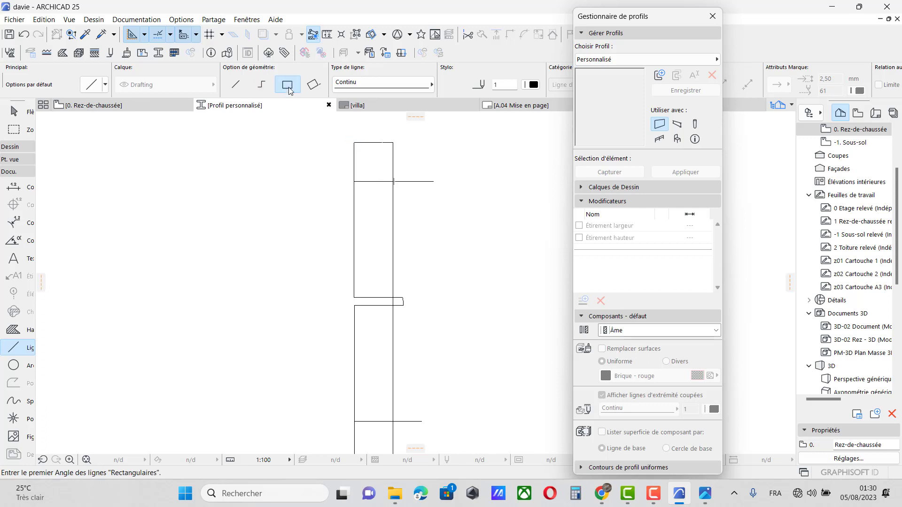
{"action": "scroll", "coordinate": [420, 155], "scroll_direction": "up", "scroll_amount": 2}
{"action": "left_click", "coordinate": [354, 142]}
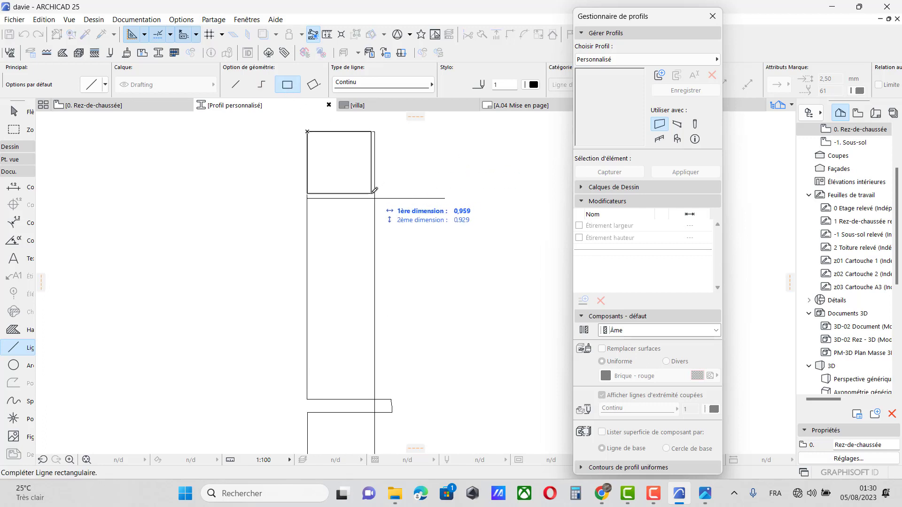
{"action": "left_click", "coordinate": [374, 198]}
{"action": "left_click", "coordinate": [374, 198]}
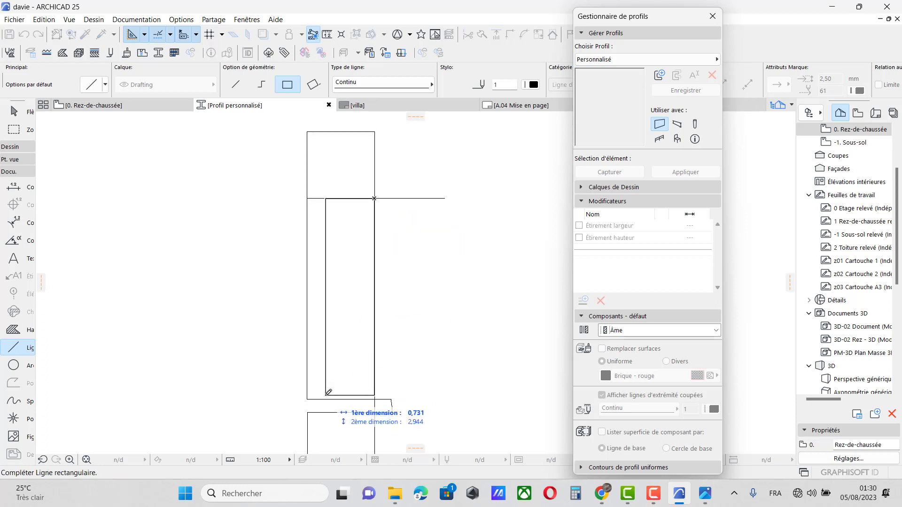
{"action": "left_click", "coordinate": [308, 398]}
{"action": "scroll", "coordinate": [384, 150], "scroll_direction": "down", "scroll_amount": 1}
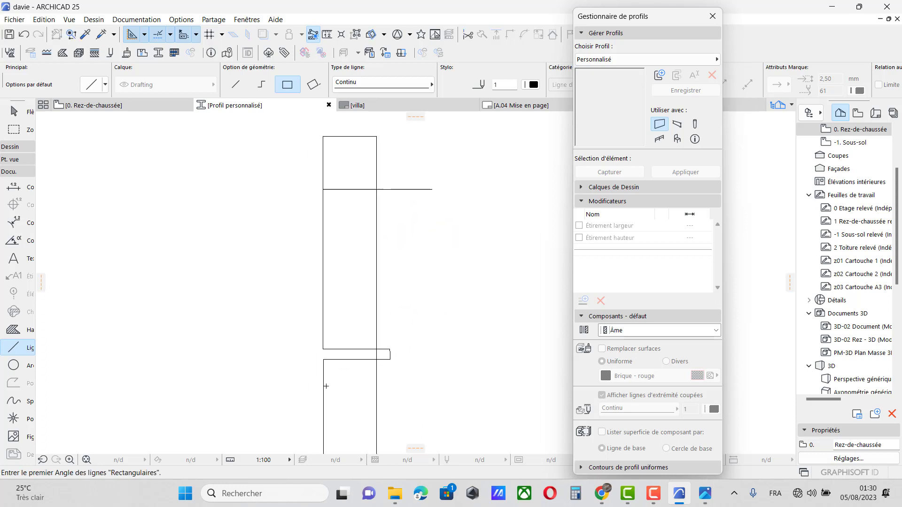
Trace rectangular outlines over the thin slab strip and the lower wall cell between the slab and the lower branch
{"action": "scroll", "coordinate": [327, 383], "scroll_direction": "up", "scroll_amount": 1}
{"action": "left_click", "coordinate": [323, 352]}
{"action": "left_click", "coordinate": [388, 338]}
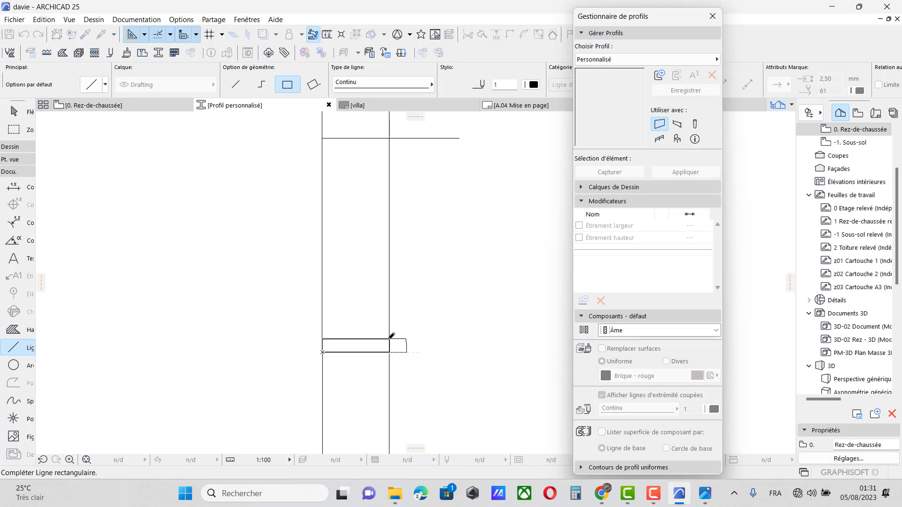
{"action": "scroll", "coordinate": [386, 247], "scroll_direction": "down", "scroll_amount": 3}
{"action": "scroll", "coordinate": [385, 403], "scroll_direction": "up", "scroll_amount": 2}
{"action": "left_click", "coordinate": [389, 388]}
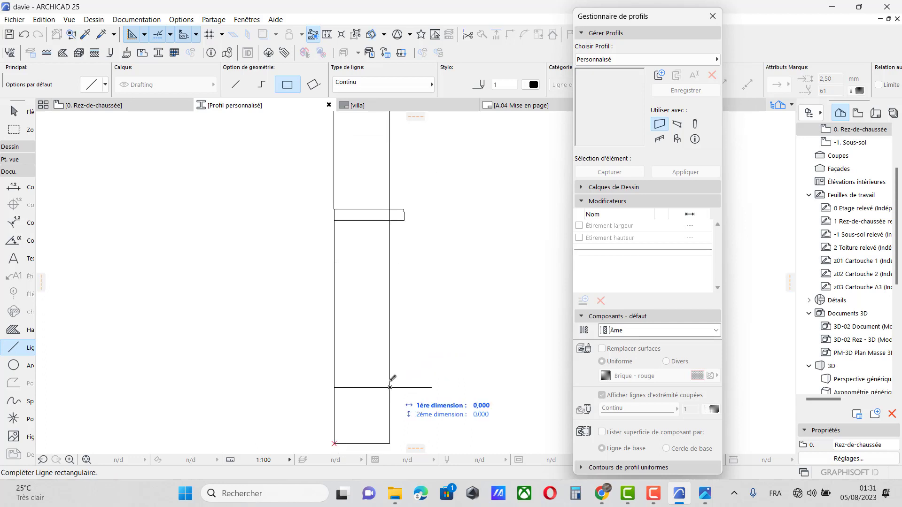
{"action": "left_click", "coordinate": [334, 221]}
Trace a 1 × 1 m rectangular outline over the bottom cell below the lower branch
{"action": "scroll", "coordinate": [402, 359], "scroll_direction": "down", "scroll_amount": 3}
{"action": "scroll", "coordinate": [396, 410], "scroll_direction": "up", "scroll_amount": 2}
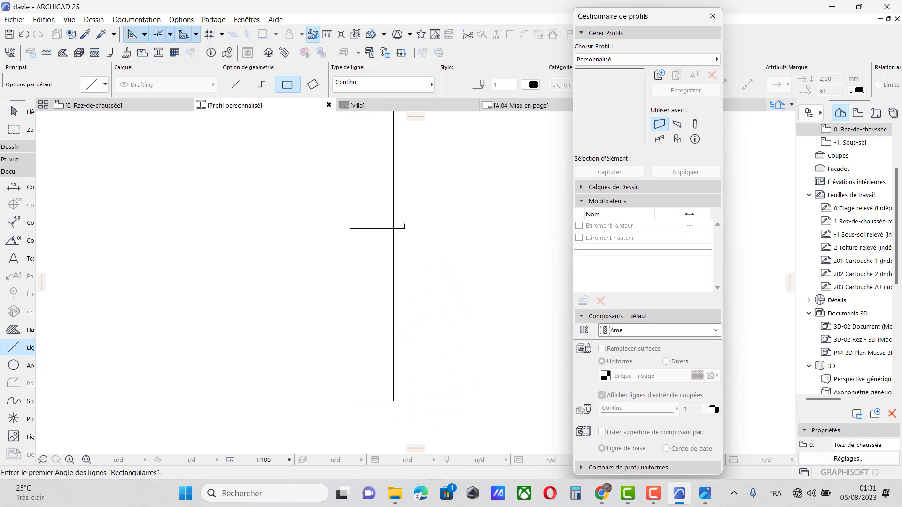
{"action": "left_click", "coordinate": [393, 400]}
{"action": "right_click", "coordinate": [395, 399]}
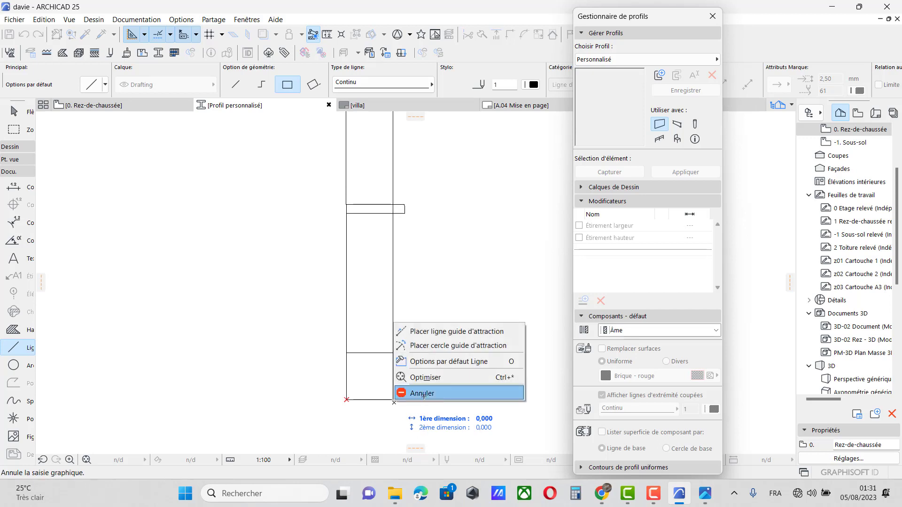
{"action": "left_click", "coordinate": [408, 394]}
{"action": "left_click", "coordinate": [393, 400]}
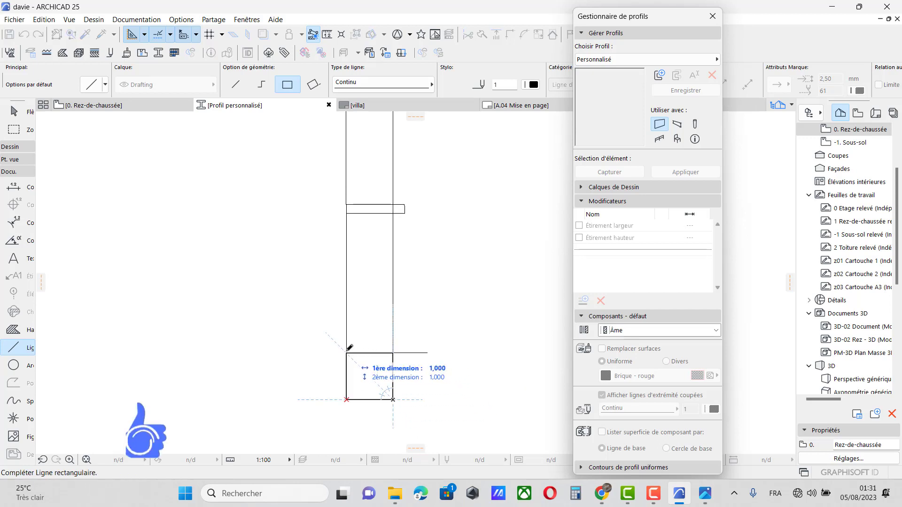
{"action": "left_click", "coordinate": [346, 352]}
Delete the original polylines whose lower branch, slab end and upper branch project beyond the traced rectangles
{"action": "left_click", "coordinate": [436, 375], "text": "shift"}
{"action": "left_click", "coordinate": [414, 343], "text": "shift"}
{"action": "left_click", "coordinate": [413, 240], "text": "shift"}
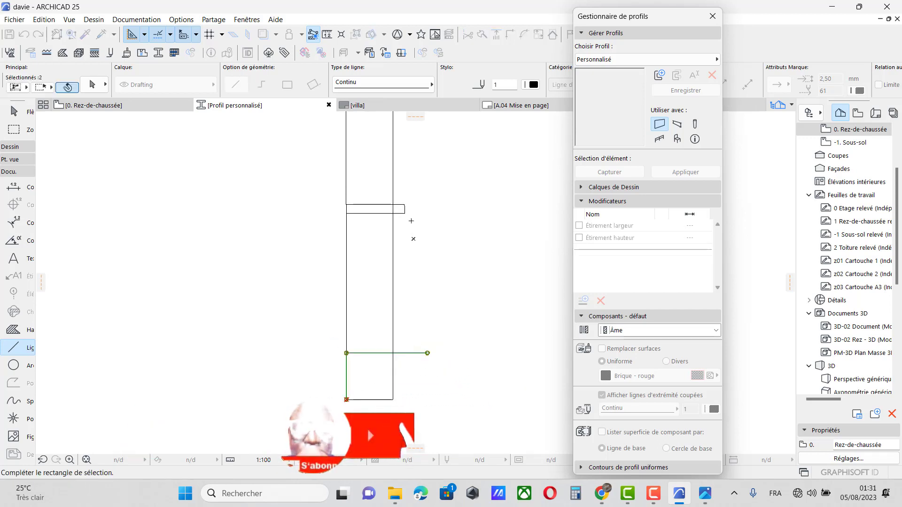
{"action": "left_click", "coordinate": [401, 187], "text": "shift"}
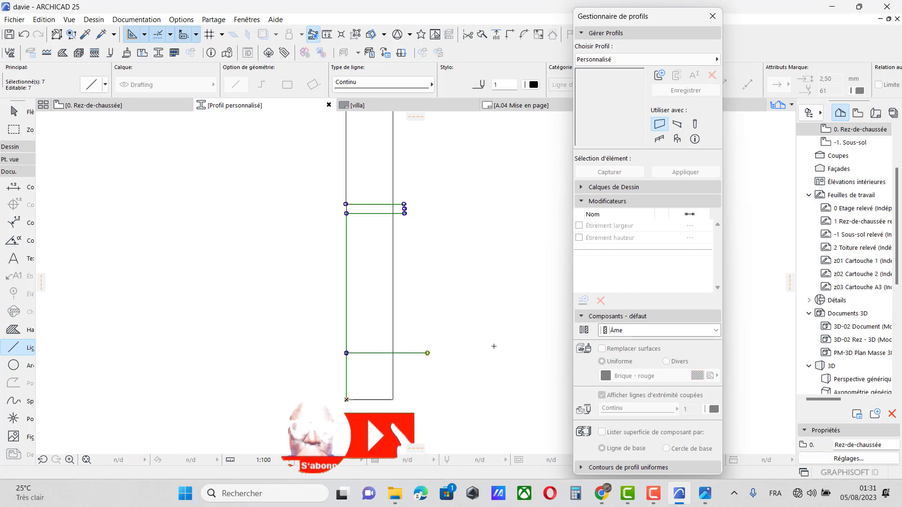
{"action": "key", "text": "Delete"}
{"action": "scroll", "coordinate": [464, 388], "scroll_direction": "down", "scroll_amount": 3}
{"action": "scroll", "coordinate": [453, 217], "scroll_direction": "up", "scroll_amount": 3}
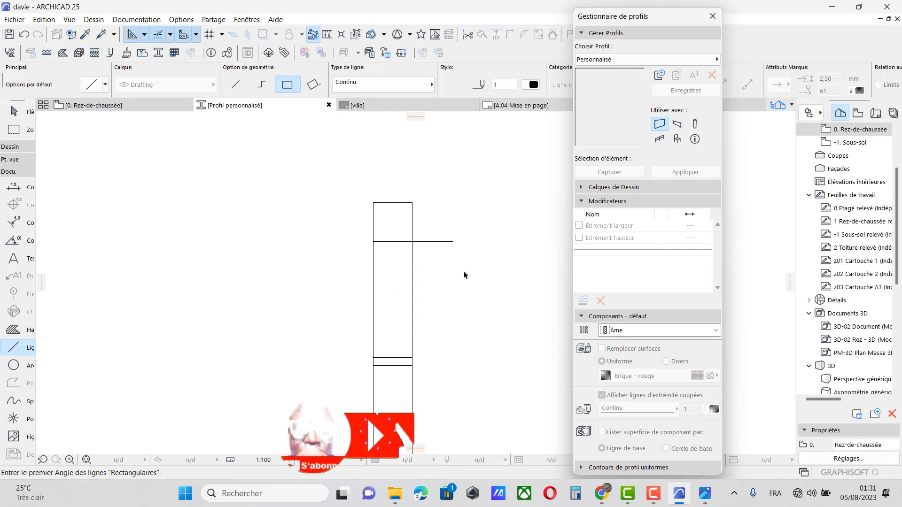
{"action": "left_click", "coordinate": [464, 275], "text": "shift"}
{"action": "left_click", "coordinate": [435, 219], "text": "shift"}
{"action": "key", "text": "Delete"}
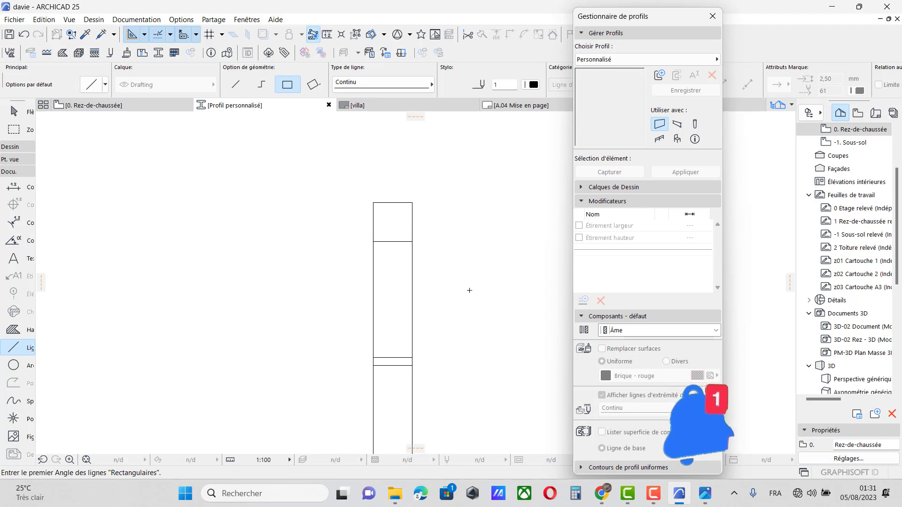
Fill the bottom, top, upper wall and lower wall cells with the Cloison brick hatch
{"action": "scroll", "coordinate": [370, 292], "scroll_direction": "down", "scroll_amount": 2}
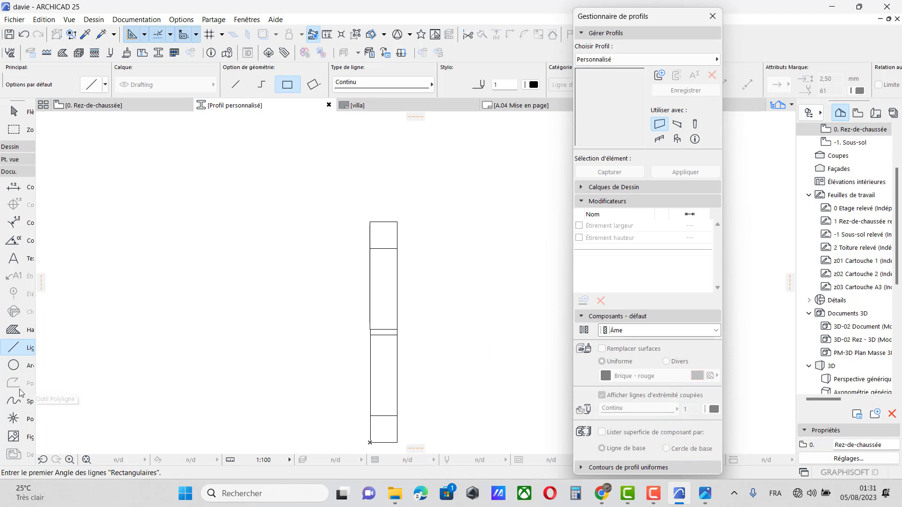
{"action": "left_click", "coordinate": [14, 330]}
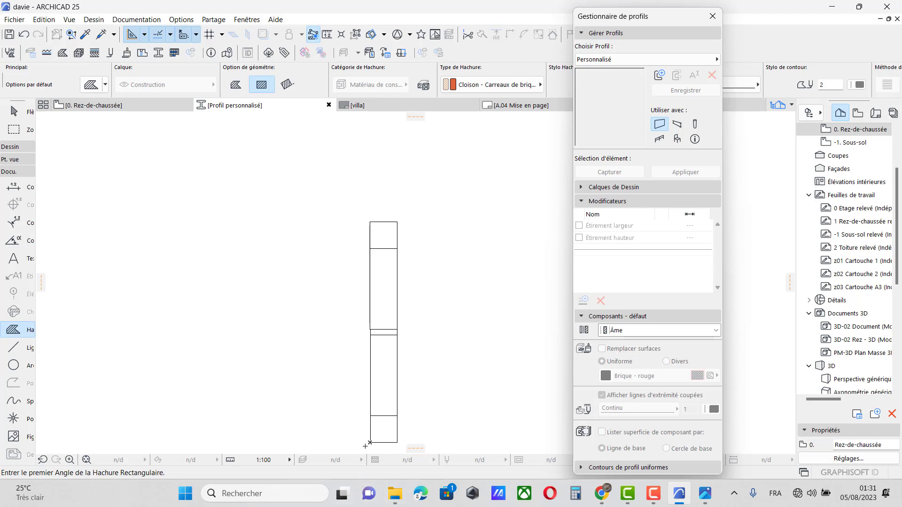
{"action": "left_click", "coordinate": [385, 435]}
{"action": "left_click", "coordinate": [386, 238]}
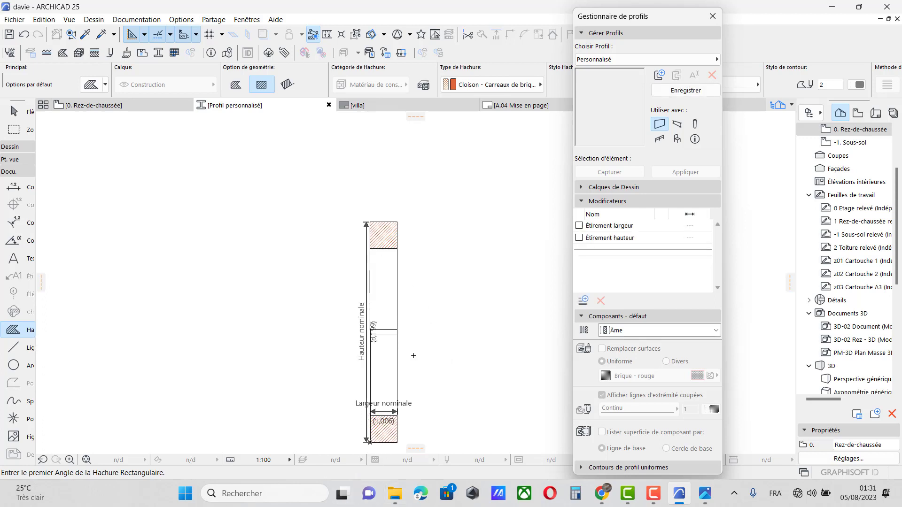
{"action": "scroll", "coordinate": [377, 322], "scroll_direction": "up", "scroll_amount": 2}
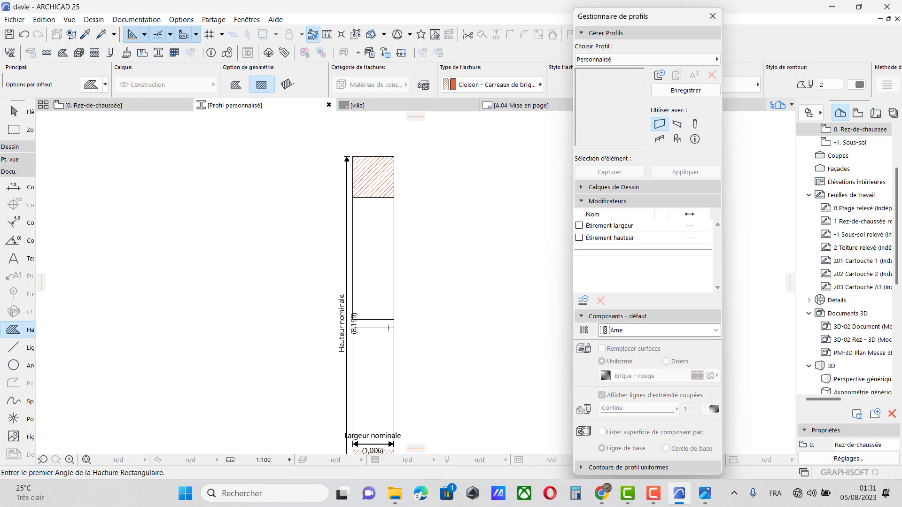
{"action": "left_click", "coordinate": [372, 276]}
{"action": "left_click", "coordinate": [370, 391]}
{"action": "scroll", "coordinate": [394, 376], "scroll_direction": "down", "scroll_amount": 2}
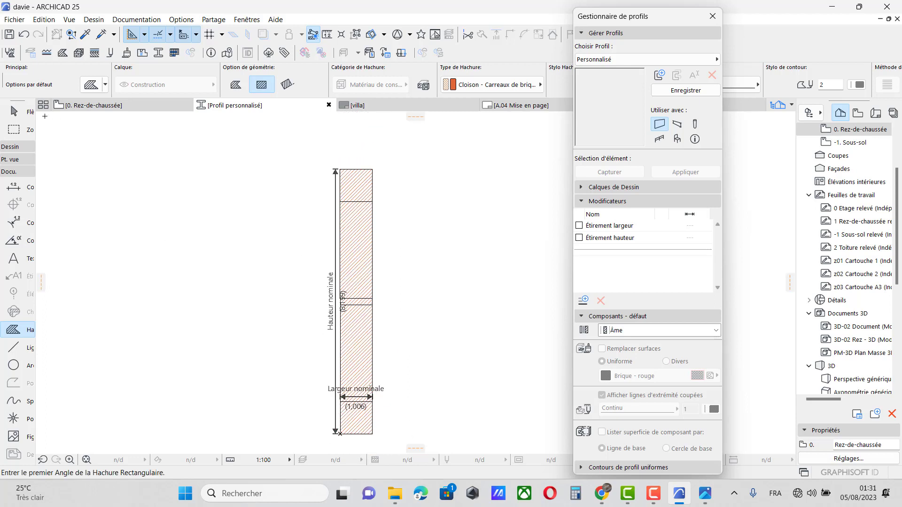
Delete the hatches in the bottom and top cells, keeping their outlines
{"action": "left_click", "coordinate": [13, 112]}
{"action": "scroll", "coordinate": [362, 425], "scroll_direction": "up", "scroll_amount": 1}
{"action": "left_click", "coordinate": [359, 420]}
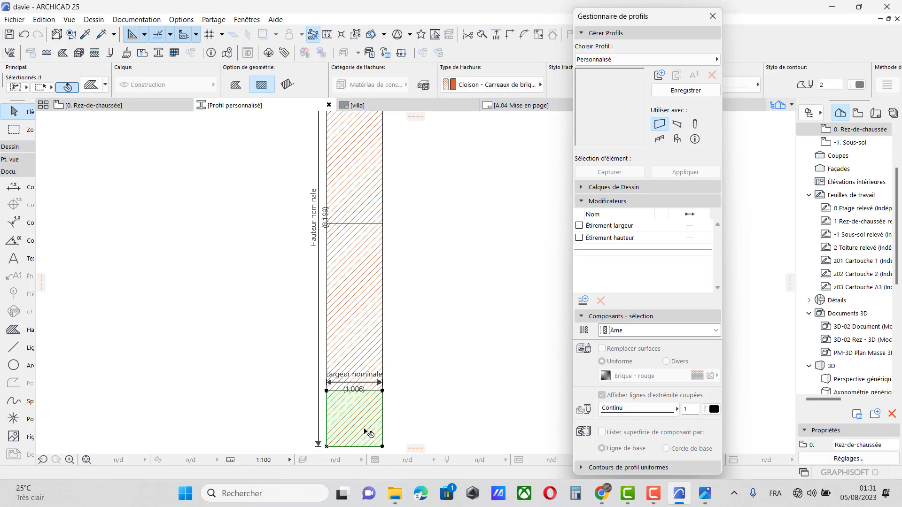
{"action": "left_click", "coordinate": [356, 156], "text": "shift"}
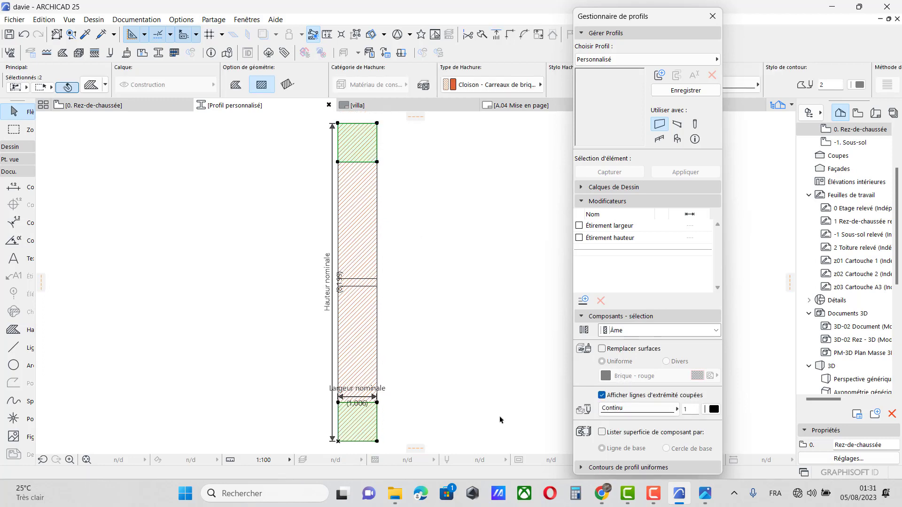
{"action": "left_click", "coordinate": [484, 421]}
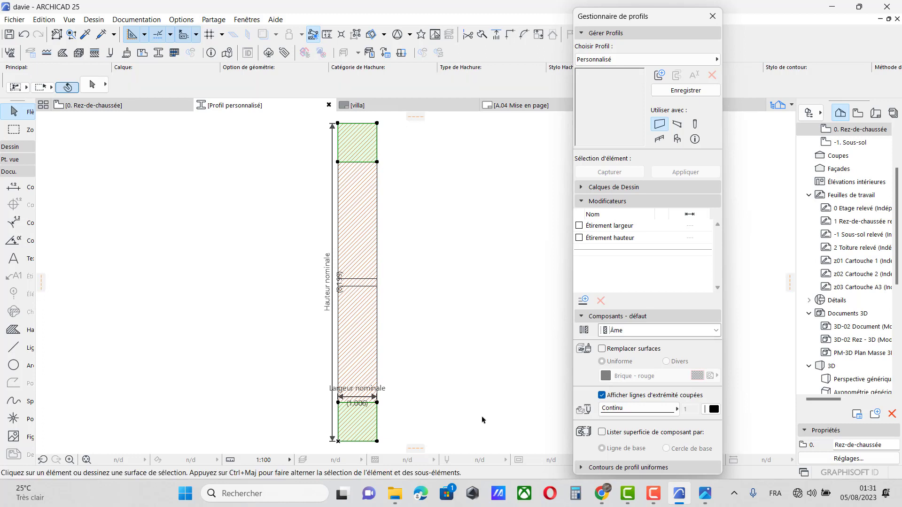
{"action": "scroll", "coordinate": [348, 446], "scroll_direction": "up", "scroll_amount": 2}
{"action": "left_click", "coordinate": [366, 420]}
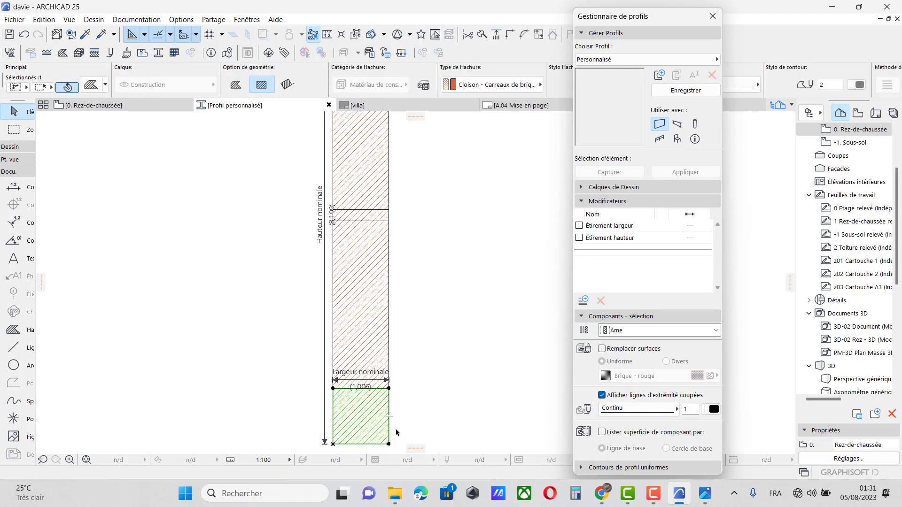
{"action": "key", "text": "Delete"}
{"action": "scroll", "coordinate": [336, 398], "scroll_direction": "down", "scroll_amount": 2}
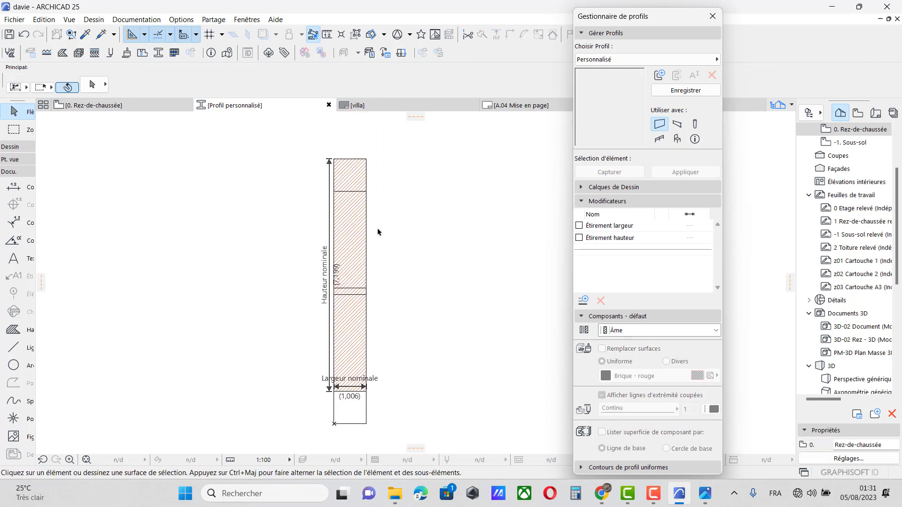
{"action": "left_click", "coordinate": [357, 183]}
{"action": "key", "text": "Delete"}
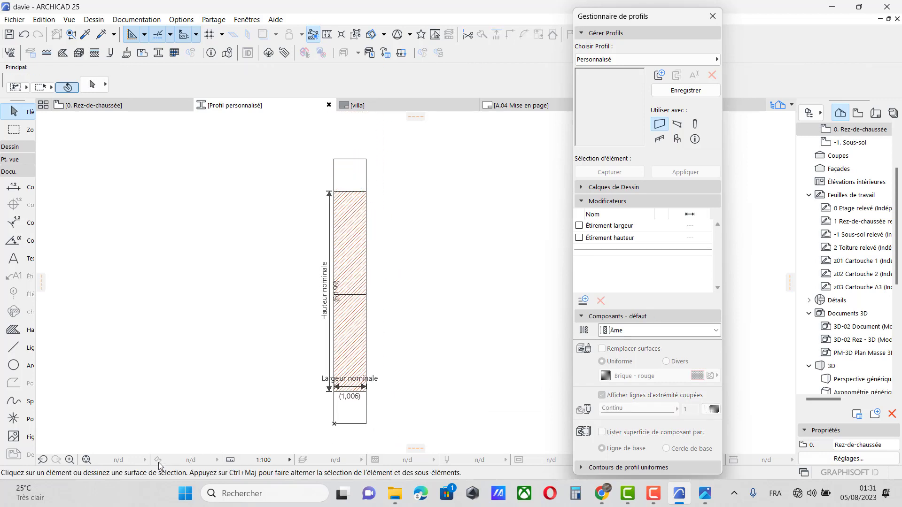
Draw a polyline from the bottom cell's upper-left corner, going 0.2 m down and straight across to the right edge
{"action": "left_click", "coordinate": [13, 348]}
{"action": "scroll", "coordinate": [306, 422], "scroll_direction": "up", "scroll_amount": 2}
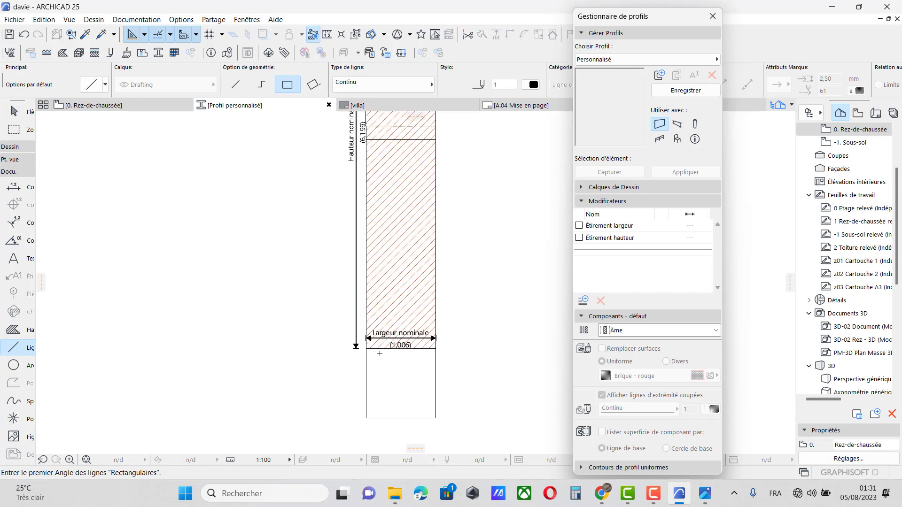
{"action": "scroll", "coordinate": [380, 353], "scroll_direction": "up", "scroll_amount": 2}
{"action": "left_click", "coordinate": [379, 356]}
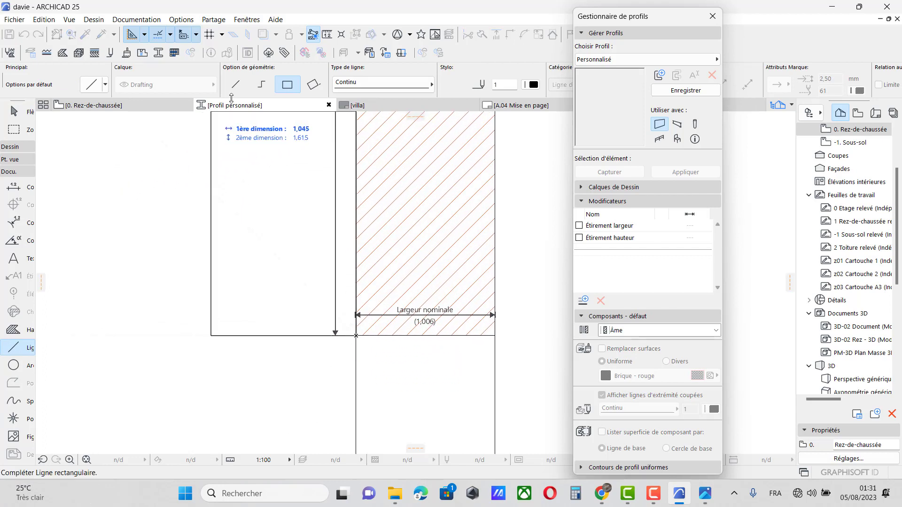
{"action": "left_click", "coordinate": [262, 85]}
{"action": "scroll", "coordinate": [402, 368], "scroll_direction": "up", "scroll_amount": 2}
{"action": "left_click", "coordinate": [308, 295]}
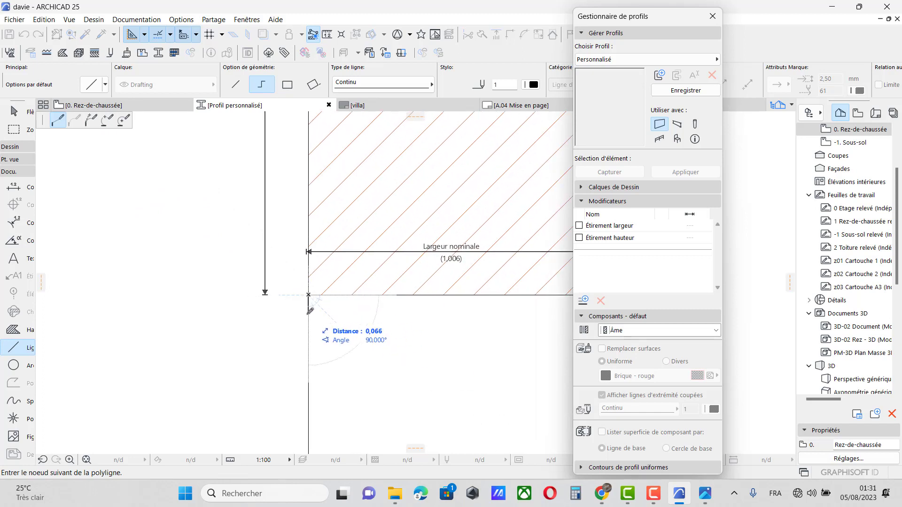
{"action": "type", "text": "0,"}
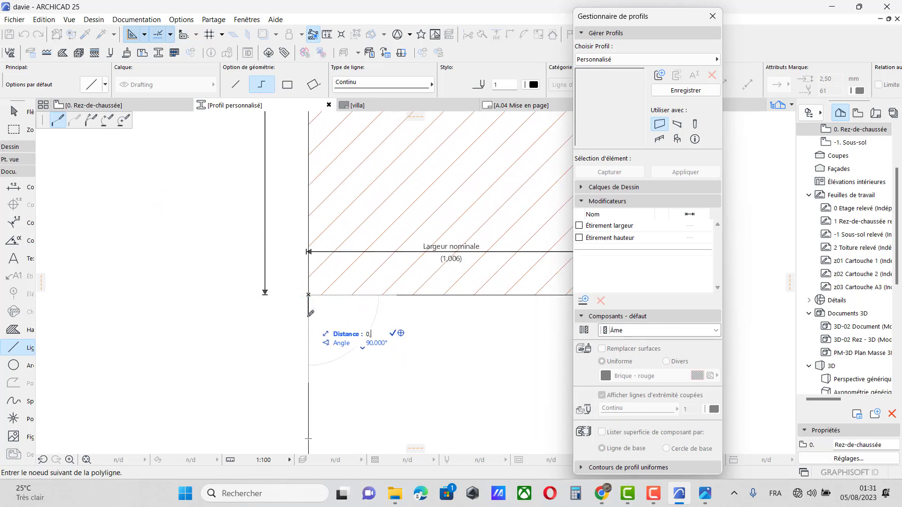
{"action": "type", "text": "2"}
{"action": "key", "text": "Return"}
{"action": "scroll", "coordinate": [230, 231], "scroll_direction": "down", "scroll_amount": 3}
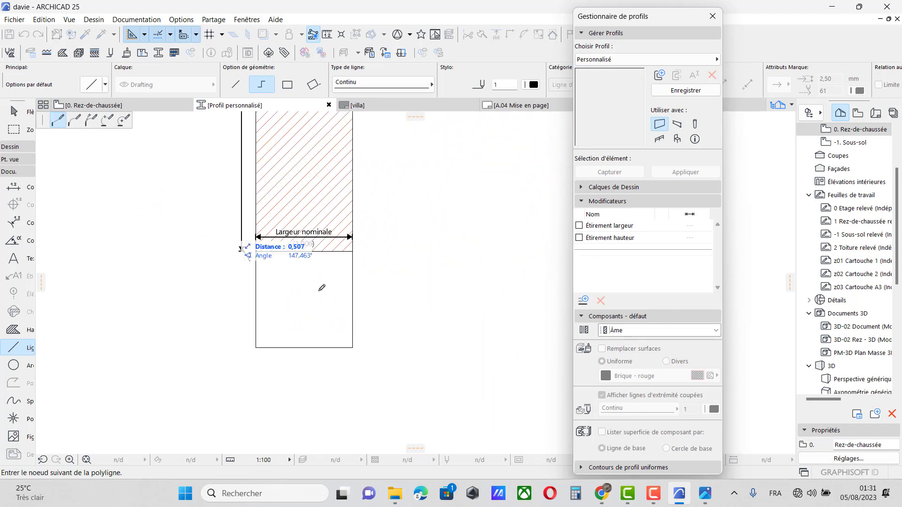
{"action": "scroll", "coordinate": [339, 281], "scroll_direction": "up", "scroll_amount": 2}
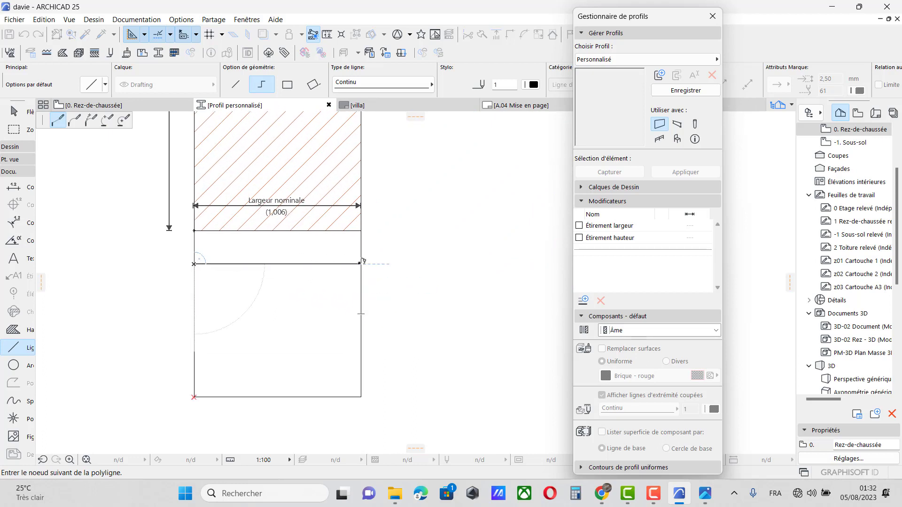
{"action": "left_click", "coordinate": [360, 264]}
Continue the polyline 0.2 m back from the right edge, down to the base, 0.2 m up and across to the left edge
{"action": "type", "text": "0,"}
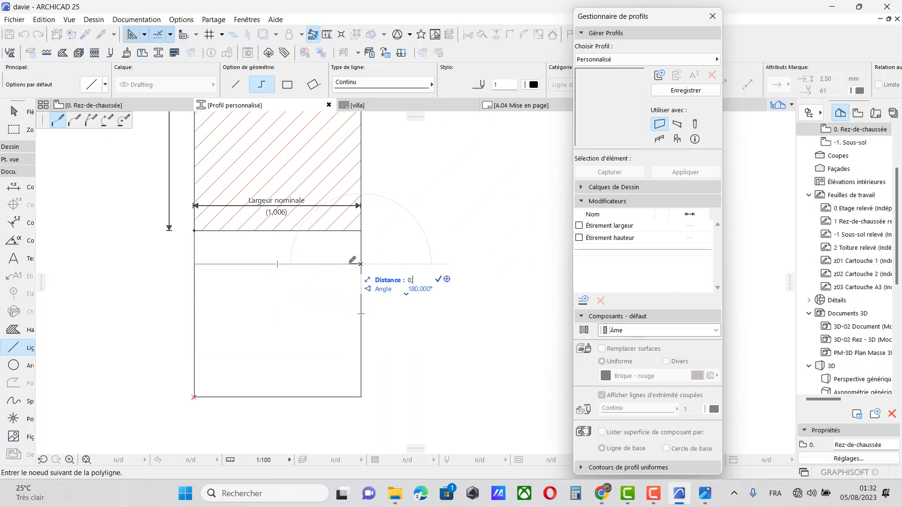
{"action": "key", "text": "Return"}
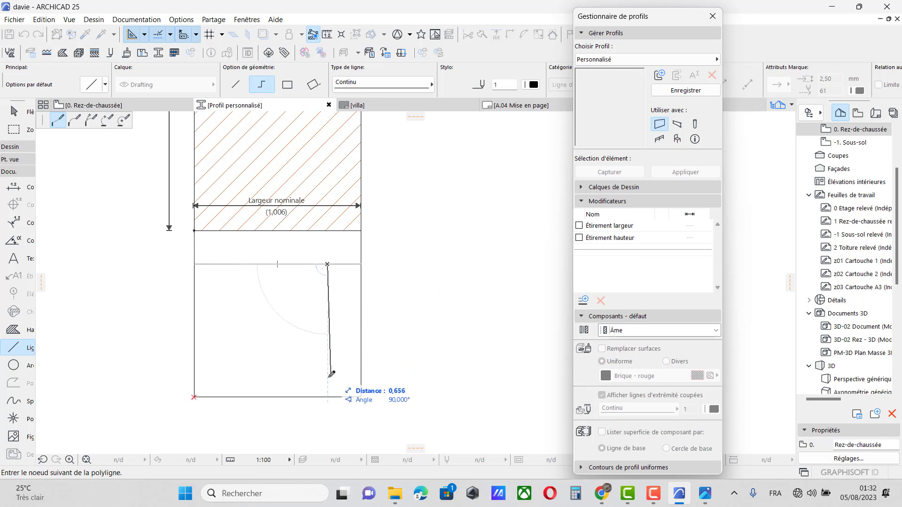
{"action": "left_click", "coordinate": [329, 395]}
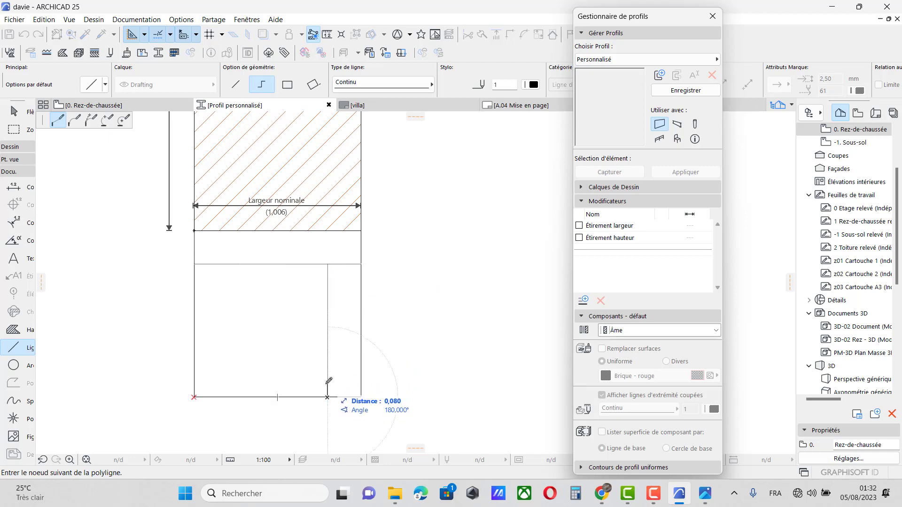
{"action": "type", "text": "0,2"}
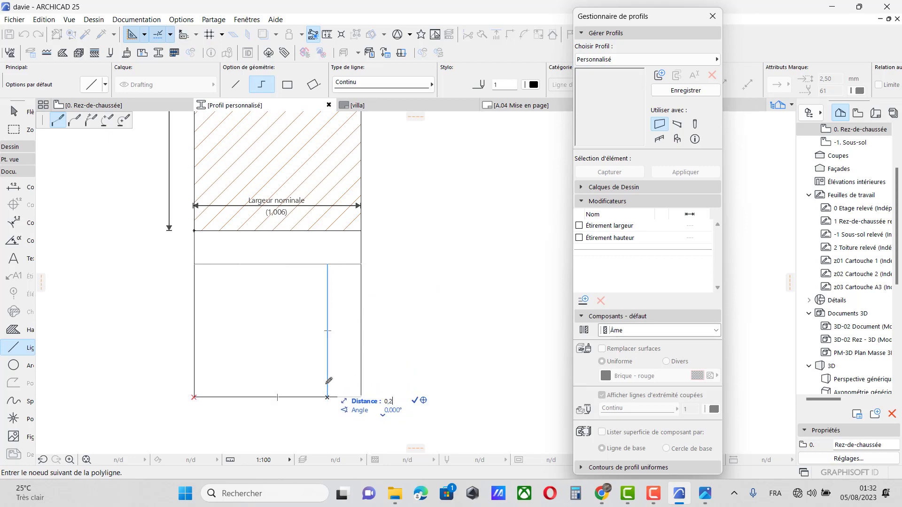
{"action": "key", "text": "Return"}
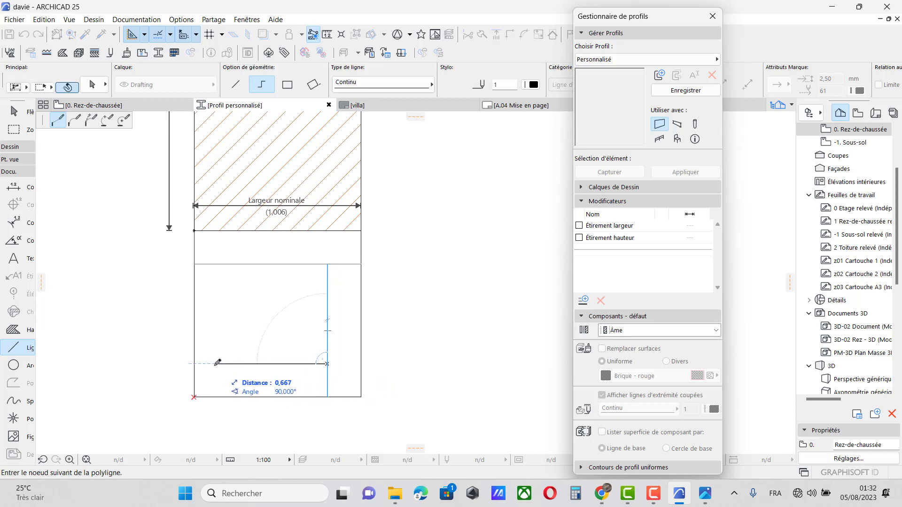
{"action": "double_click", "coordinate": [194, 364]}
Copy the six new lines from the bottom cell into the top cell, placing the upper line's right end near the top-right corner
{"action": "left_click_drag", "start_coordinate": [341, 379], "coordinate": [274, 248], "text": "shift"}
{"action": "right_click", "coordinate": [274, 249]}
{"action": "mouse_move", "coordinate": [364, 346]}
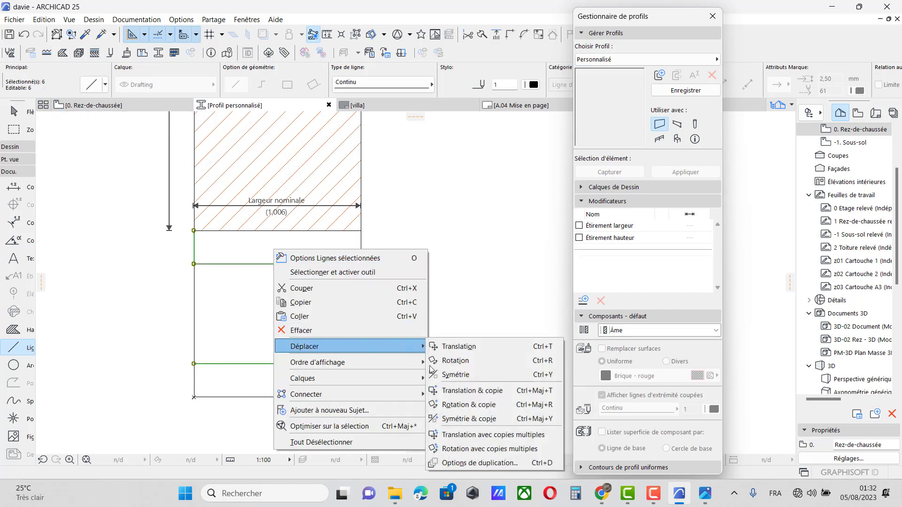
{"action": "left_click", "coordinate": [474, 394]}
{"action": "left_click", "coordinate": [361, 264]}
{"action": "scroll", "coordinate": [358, 431], "scroll_direction": "down", "scroll_amount": 6}
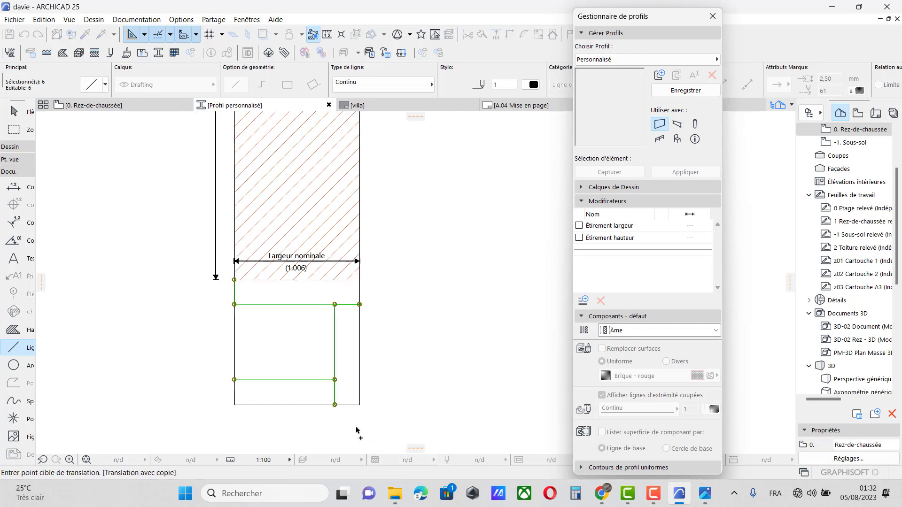
{"action": "scroll", "coordinate": [369, 196], "scroll_direction": "up", "scroll_amount": 3}
{"action": "scroll", "coordinate": [357, 195], "scroll_direction": "up", "scroll_amount": 2}
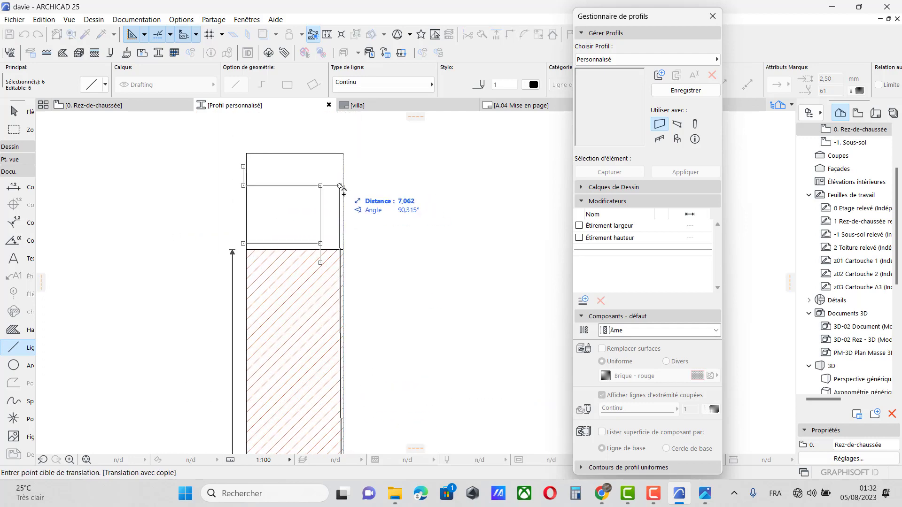
{"action": "scroll", "coordinate": [344, 156], "scroll_direction": "up", "scroll_amount": 4}
{"action": "left_click", "coordinate": [347, 153]}
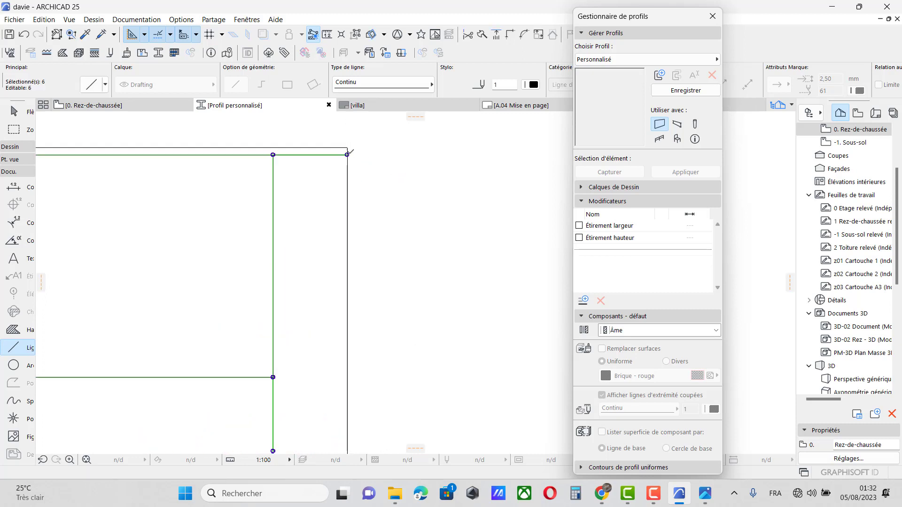
Align the copied lines with the top cell's upper-right corner and shift them 0.2 m downward
{"action": "key", "text": "ctrl+d"}
{"action": "left_click", "coordinate": [347, 154]}
{"action": "left_click", "coordinate": [347, 147]}
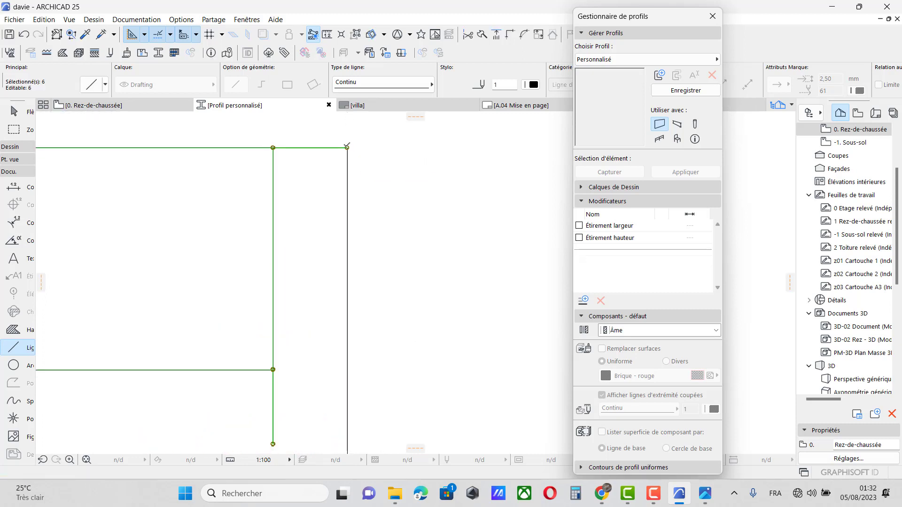
{"action": "left_click", "coordinate": [347, 147]}
{"action": "type", "text": "0"}
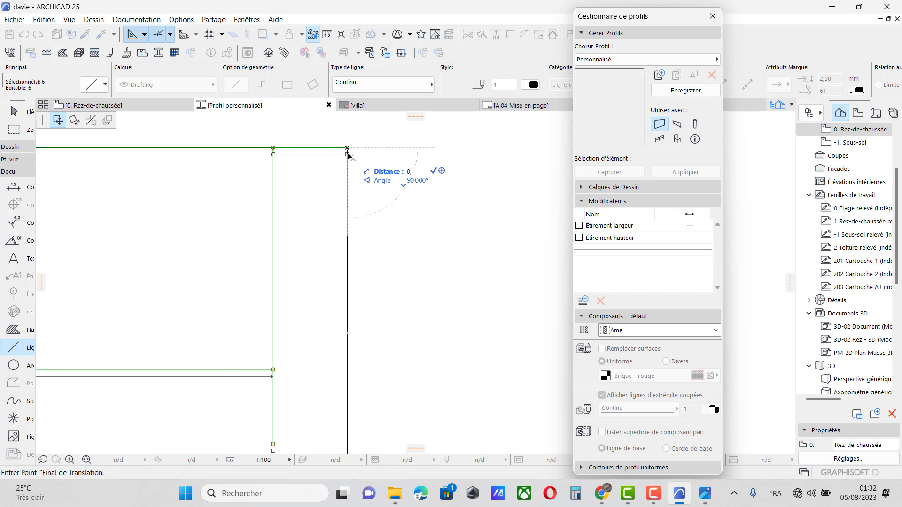
{"action": "type", "text": ",200"}
{"action": "key", "text": "Return"}
{"action": "scroll", "coordinate": [354, 218], "scroll_direction": "down", "scroll_amount": 7}
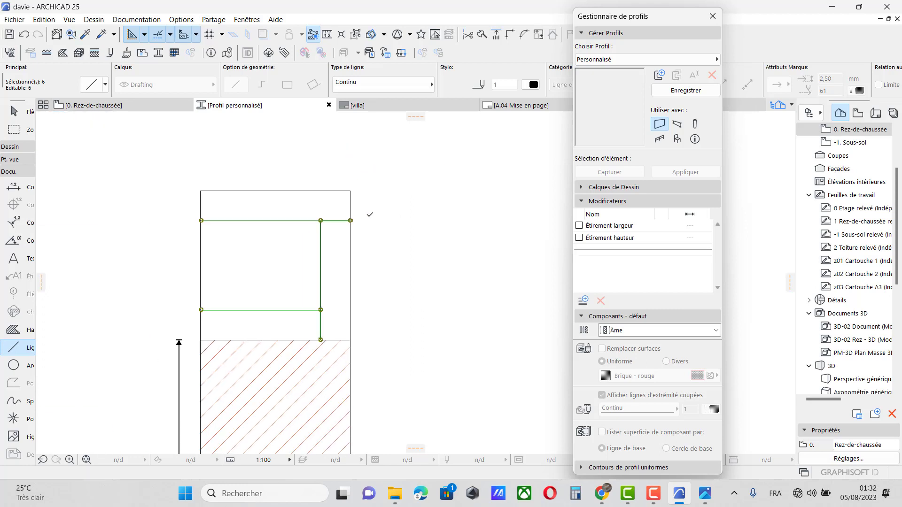
{"action": "key", "text": "Escape"}
Trace the top cell's recess with a polyline along the copied lines, from the lower-left end around and up to the top-left corner
{"action": "scroll", "coordinate": [279, 301], "scroll_direction": "up", "scroll_amount": 2}
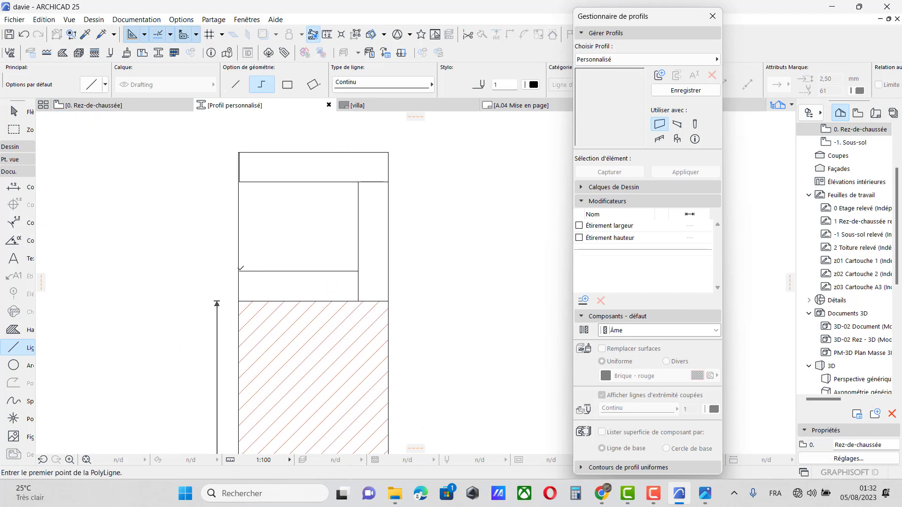
{"action": "left_click", "coordinate": [239, 271]}
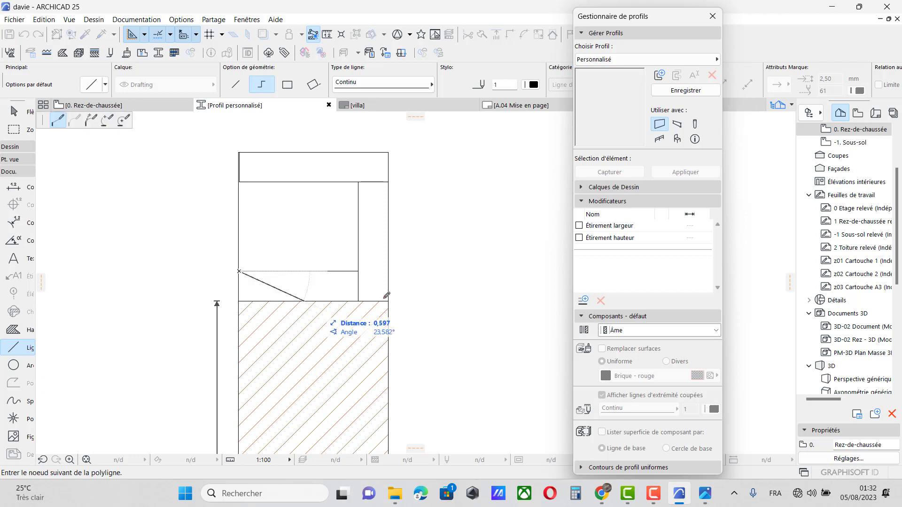
{"action": "left_click", "coordinate": [359, 271]}
{"action": "left_click", "coordinate": [358, 182]}
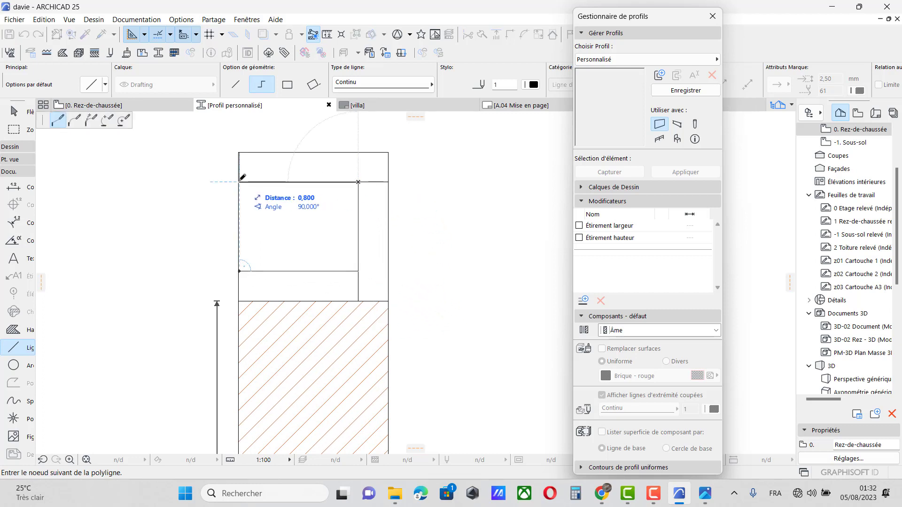
{"action": "scroll", "coordinate": [246, 178], "scroll_direction": "up", "scroll_amount": 3}
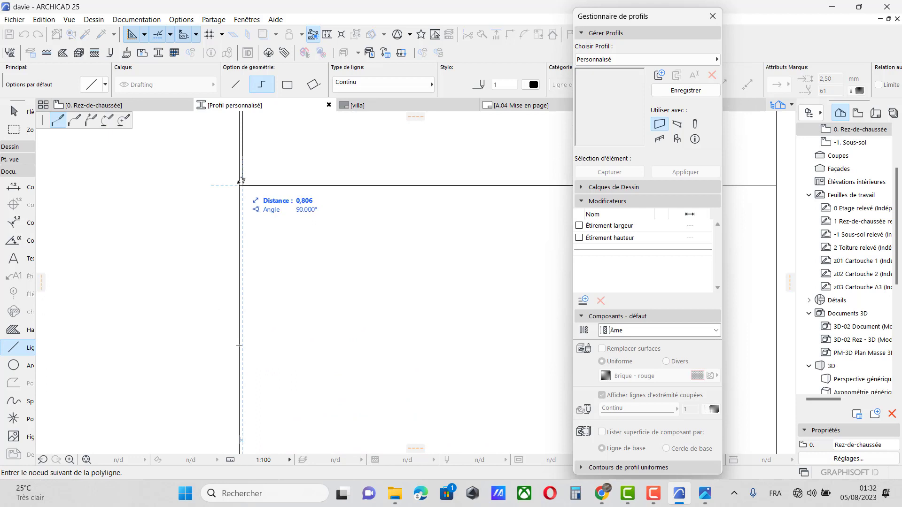
{"action": "scroll", "coordinate": [243, 180], "scroll_direction": "up", "scroll_amount": 2}
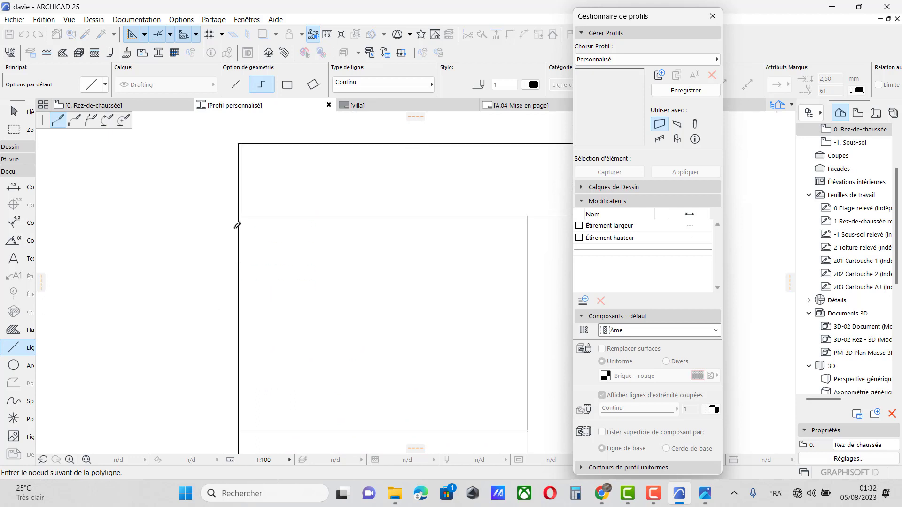
{"action": "double_click", "coordinate": [241, 158]}
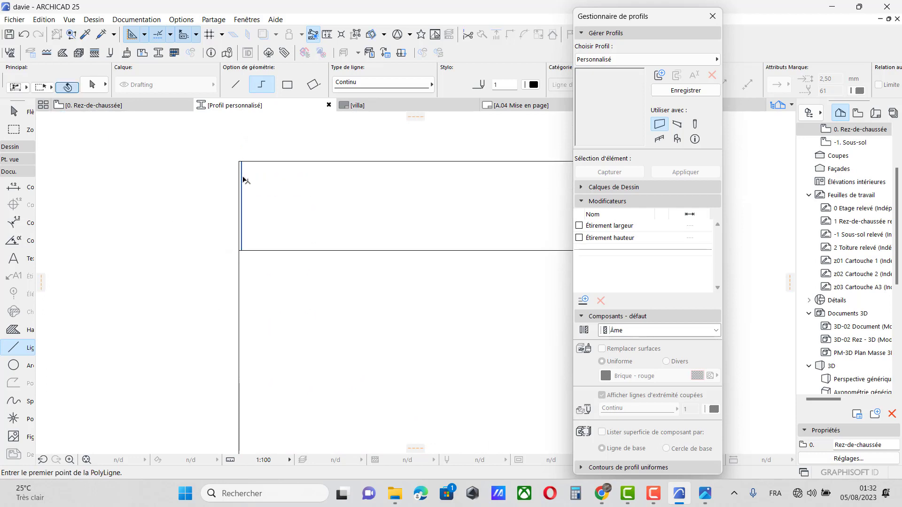
Delete the copied guide lines in the top cell, keeping the traced recess outline
{"action": "left_click", "coordinate": [242, 180], "text": "shift"}
{"action": "key", "text": "Escape"}
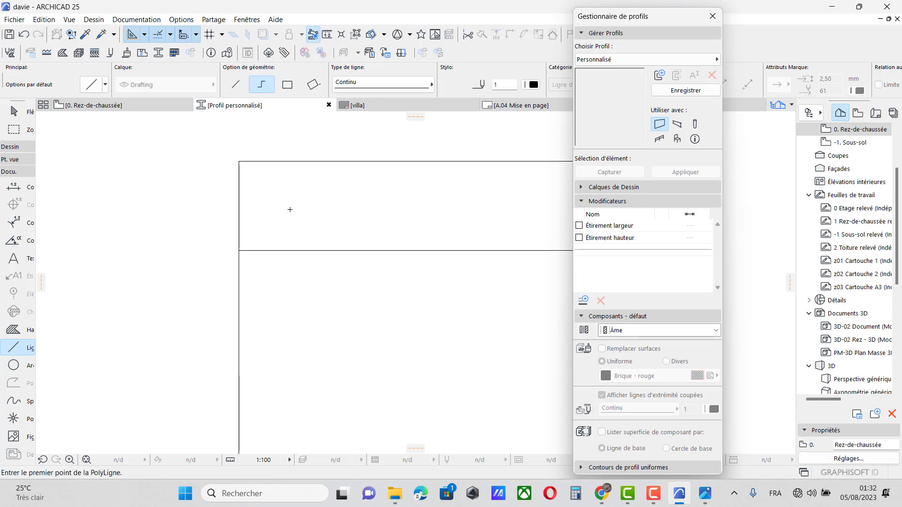
{"action": "scroll", "coordinate": [334, 250], "scroll_direction": "down", "scroll_amount": 5}
{"action": "scroll", "coordinate": [323, 282], "scroll_direction": "up", "scroll_amount": 1}
{"action": "scroll", "coordinate": [324, 214], "scroll_direction": "down", "scroll_amount": 3}
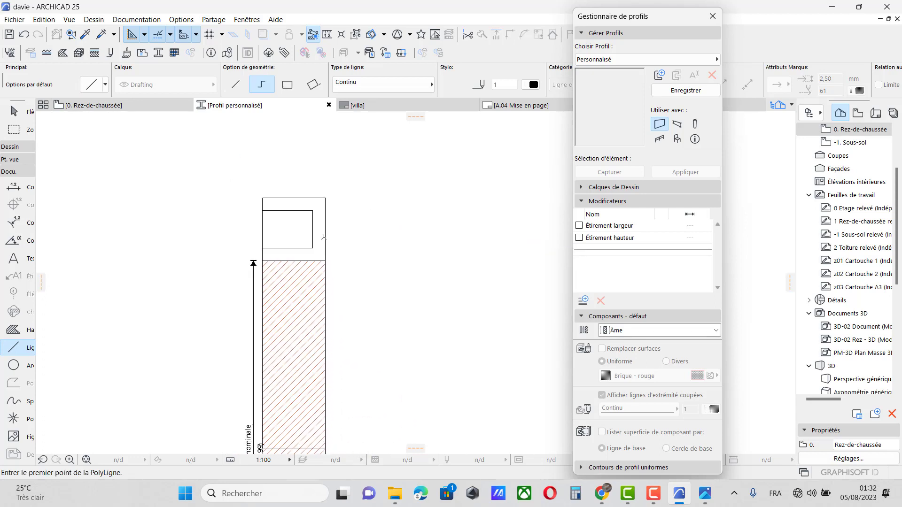
Delete the original outline lines closing the top cell's left side and top edge
{"action": "scroll", "coordinate": [284, 230], "scroll_direction": "up", "scroll_amount": 3}
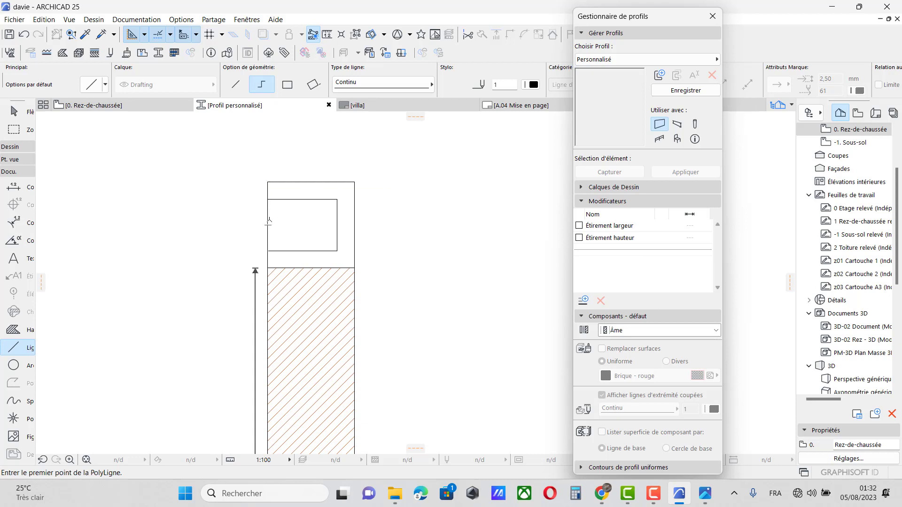
{"action": "left_click", "coordinate": [269, 225], "text": "shift"}
{"action": "key", "text": "Escape"}
{"action": "key", "text": "shift"}
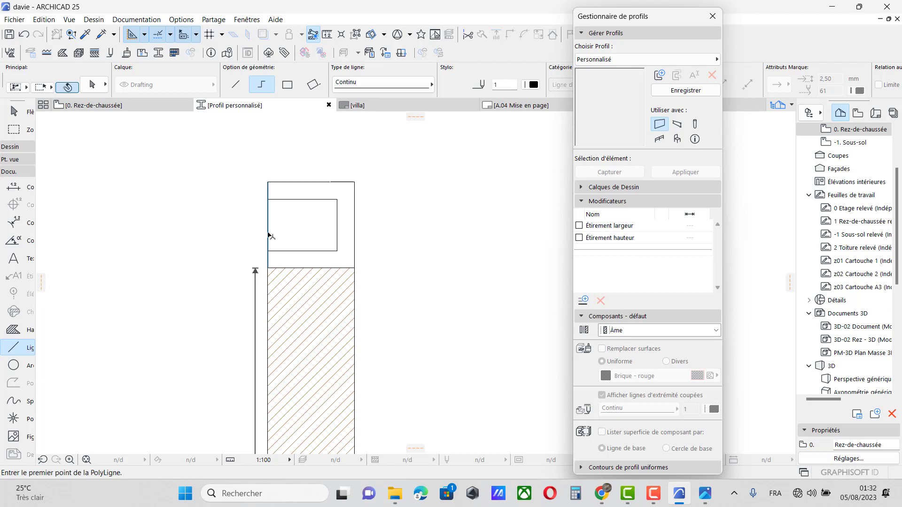
{"action": "left_click", "coordinate": [268, 235], "text": "shift"}
{"action": "key", "text": "Delete"}
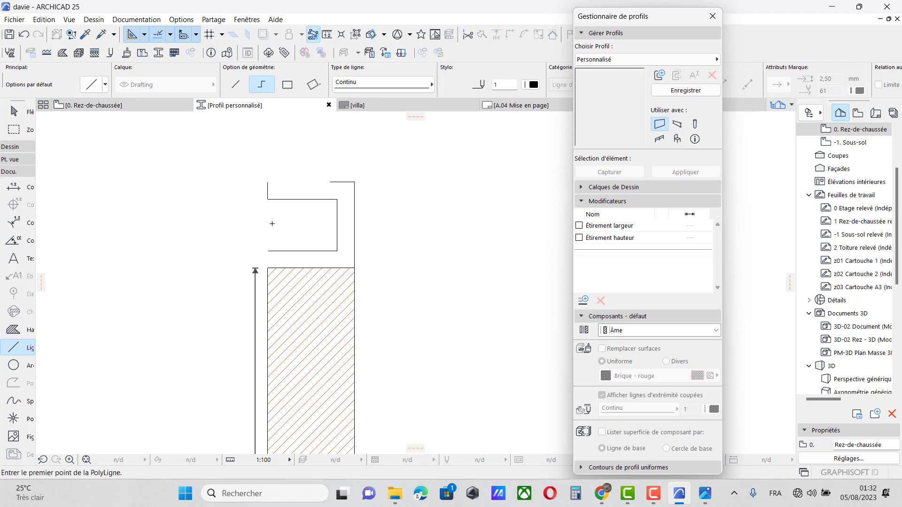
Close the top cell's C-shaped outline by drawing the short lower-left edge and the missing part of the top edge
{"action": "scroll", "coordinate": [277, 270], "scroll_direction": "up", "scroll_amount": 2}
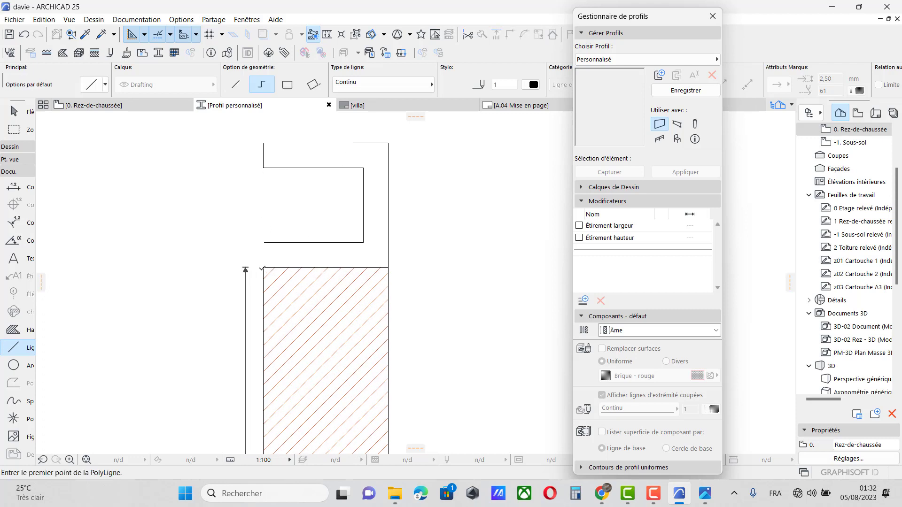
{"action": "left_click", "coordinate": [262, 268]}
{"action": "scroll", "coordinate": [262, 268], "scroll_direction": "up", "scroll_amount": 3}
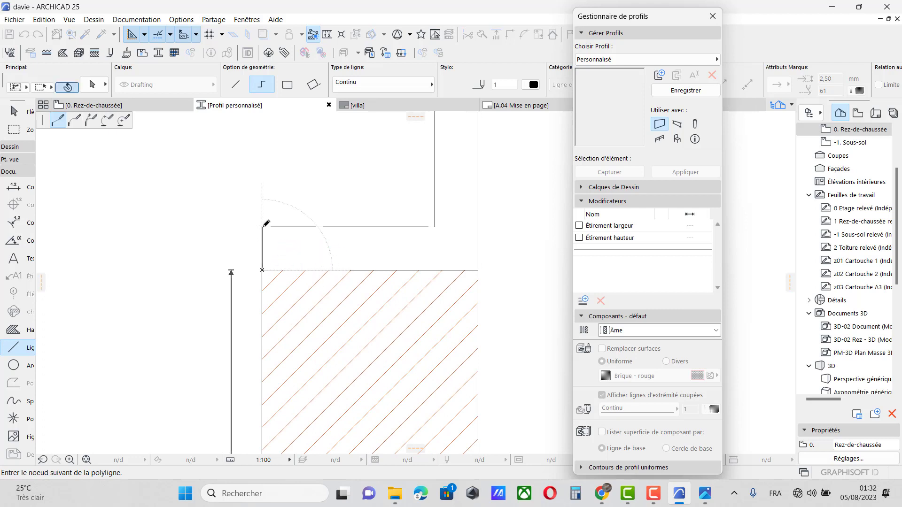
{"action": "key", "text": "Escape"}
{"action": "scroll", "coordinate": [223, 248], "scroll_direction": "down", "scroll_amount": 3}
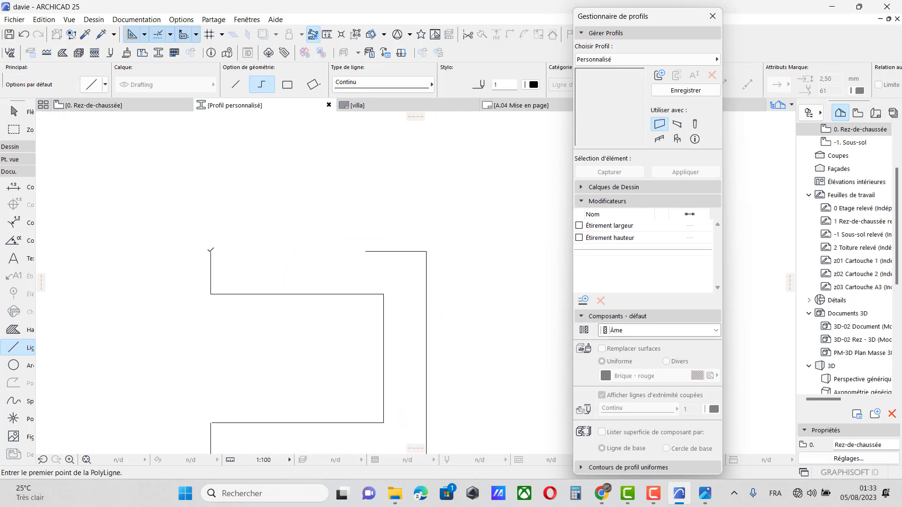
{"action": "left_click", "coordinate": [210, 250]}
{"action": "double_click", "coordinate": [366, 251]}
{"action": "scroll", "coordinate": [350, 212], "scroll_direction": "down", "scroll_amount": 1}
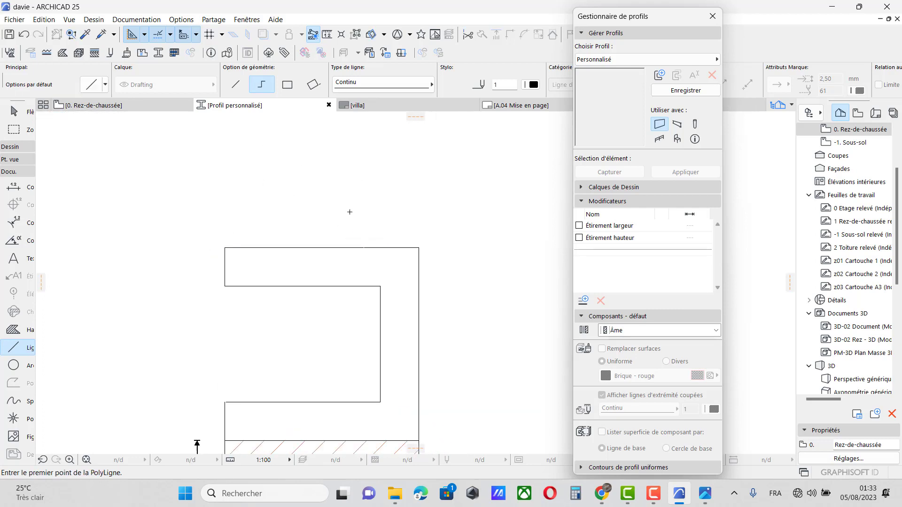
Delete the bottom cell's left outline edge and its inner guide lines, leaving the outer right and bottom edges
{"action": "scroll", "coordinate": [349, 212], "scroll_direction": "down", "scroll_amount": 3}
{"action": "scroll", "coordinate": [339, 309], "scroll_direction": "up", "scroll_amount": 3}
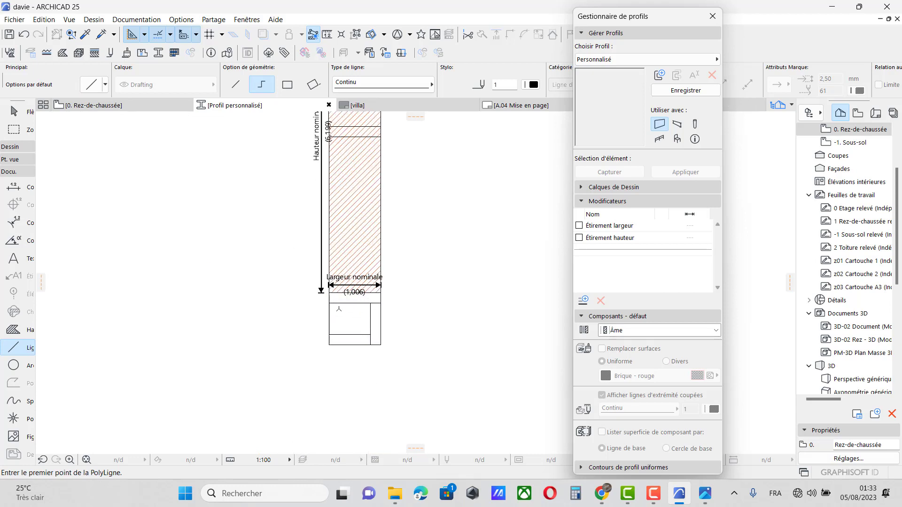
{"action": "scroll", "coordinate": [339, 309], "scroll_direction": "up", "scroll_amount": 3}
{"action": "left_click", "coordinate": [317, 270]}
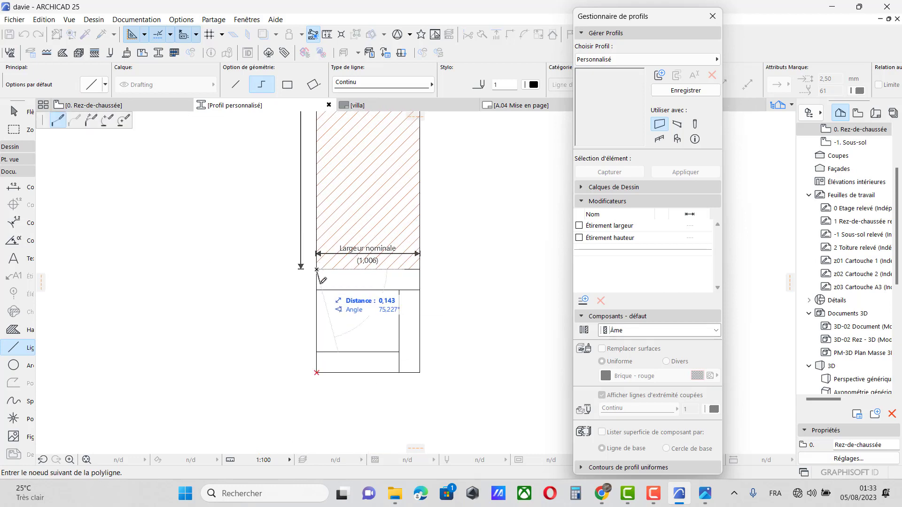
{"action": "right_click", "coordinate": [316, 273]}
{"action": "left_click", "coordinate": [346, 387]}
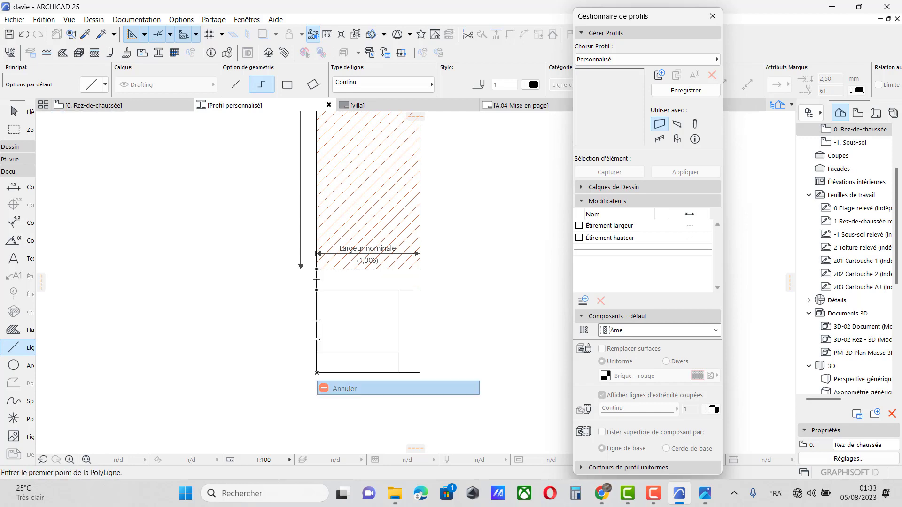
{"action": "key", "text": "Escape"}
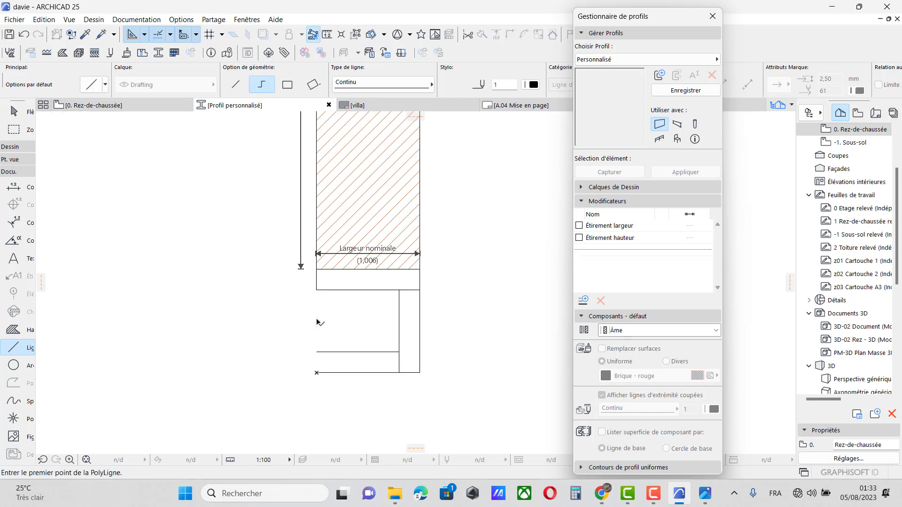
{"action": "left_click", "coordinate": [410, 294], "text": "shift"}
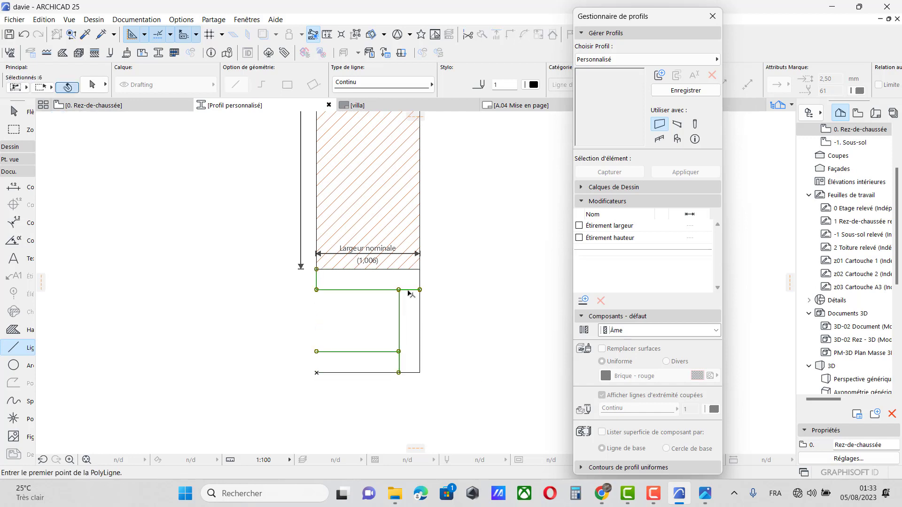
{"action": "key", "text": "Delete"}
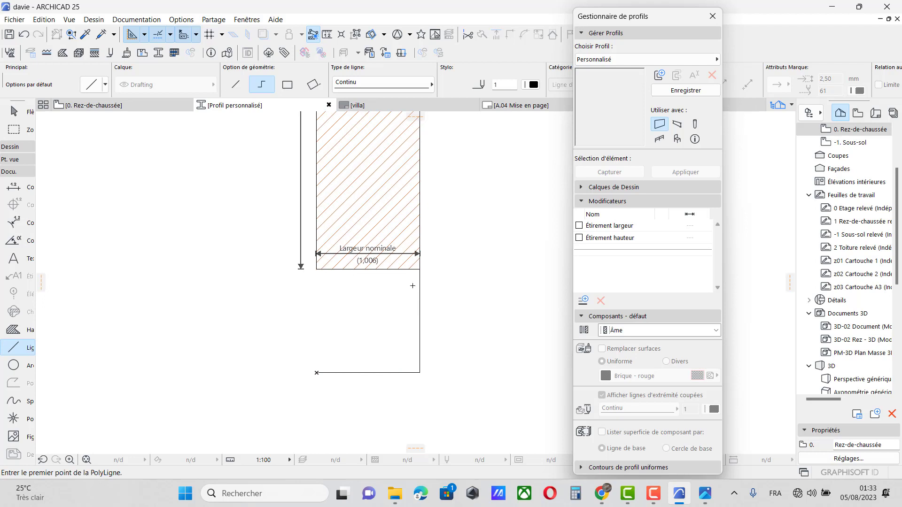
Draw the bottom cell's C-shaped recess with a polyline from the hatched wall's lower-left corner to the cell's lower-left corner, 0.800 deep
{"action": "left_click", "coordinate": [316, 270]}
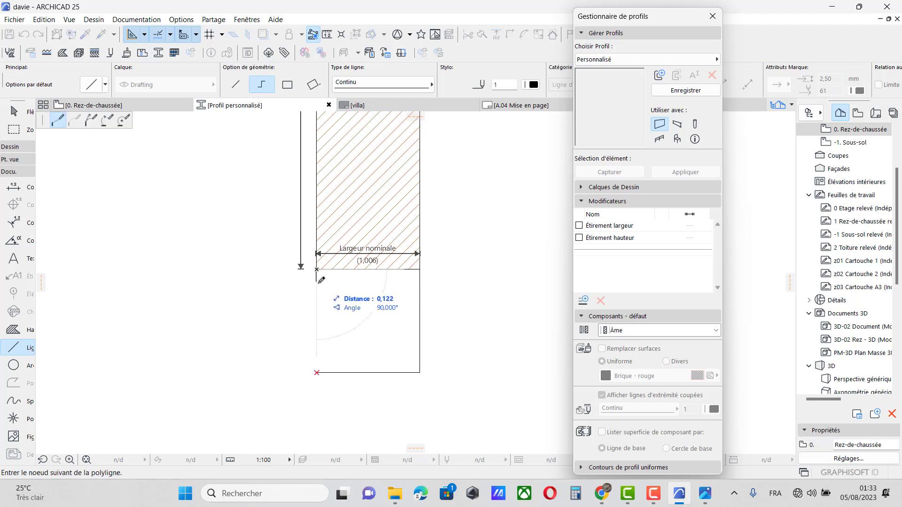
{"action": "left_click", "coordinate": [319, 284]}
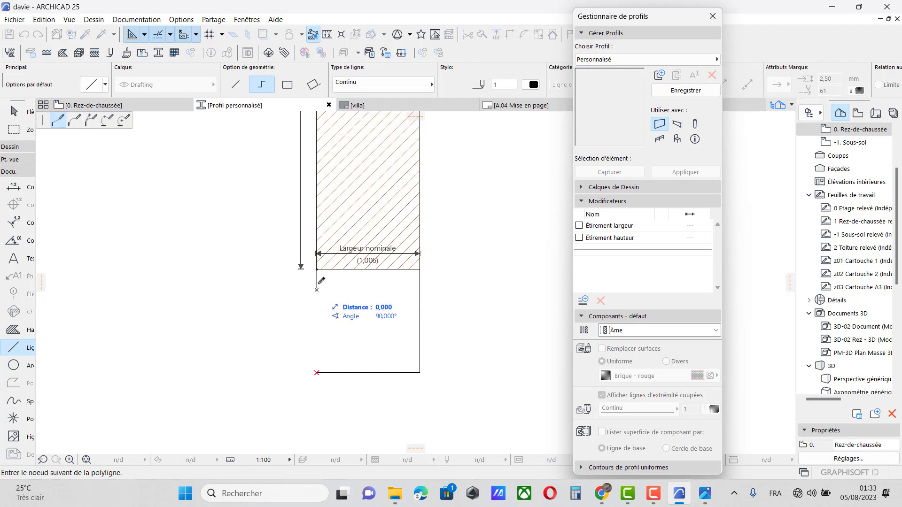
{"action": "scroll", "coordinate": [382, 295], "scroll_direction": "down", "scroll_amount": 5}
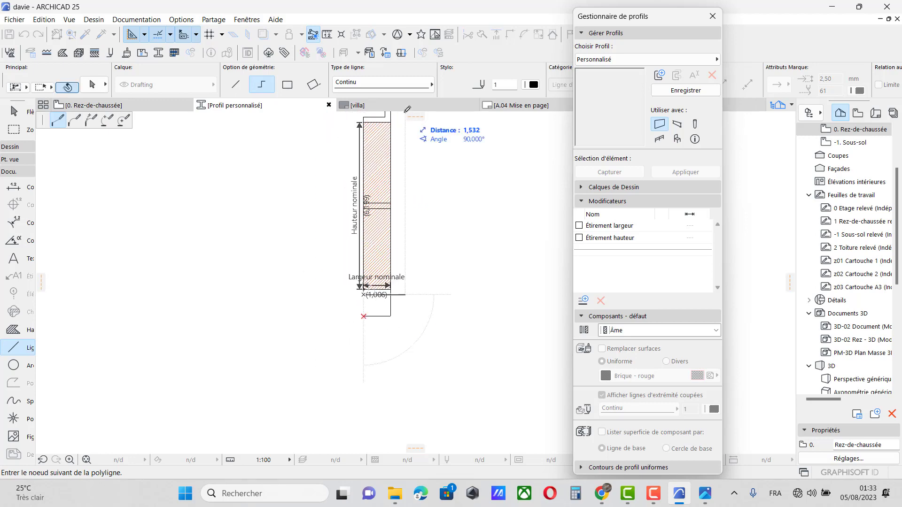
{"action": "scroll", "coordinate": [391, 115], "scroll_direction": "up", "scroll_amount": 3}
{"action": "scroll", "coordinate": [385, 133], "scroll_direction": "down", "scroll_amount": 2}
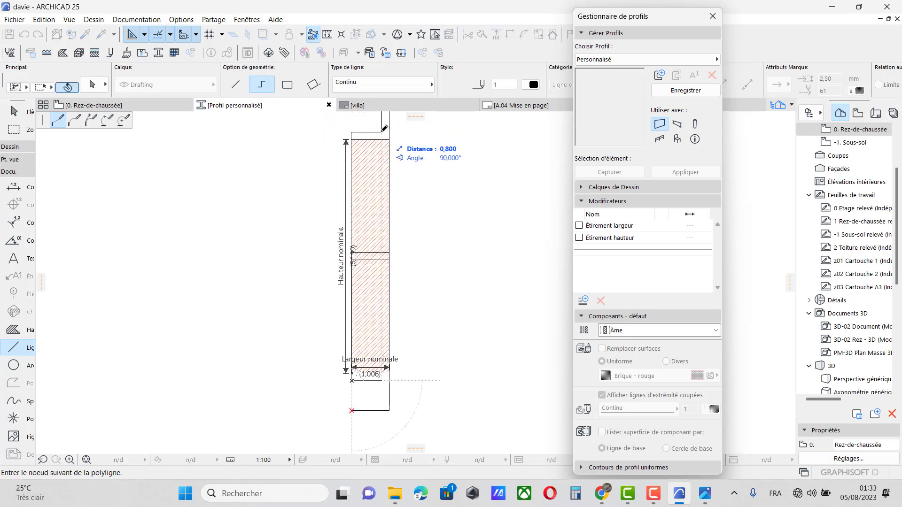
{"action": "scroll", "coordinate": [364, 421], "scroll_direction": "up", "scroll_amount": 3}
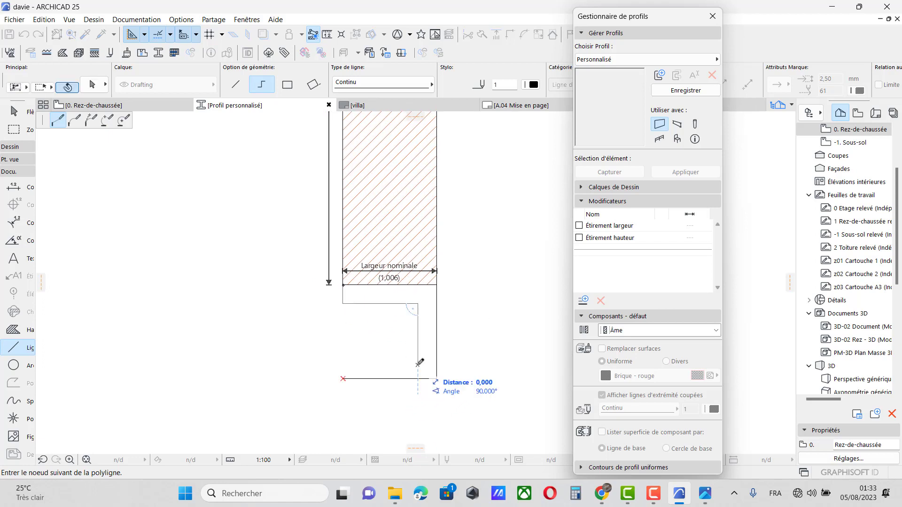
{"action": "left_click", "coordinate": [344, 365]}
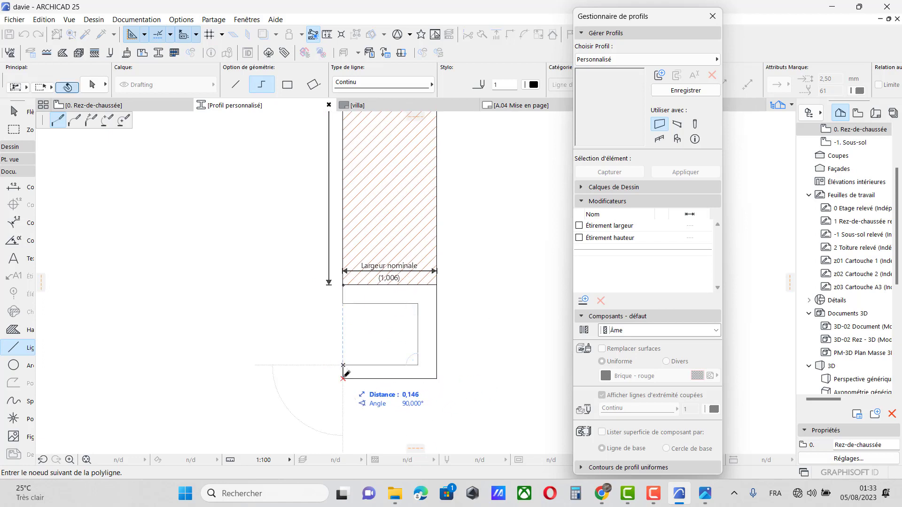
{"action": "double_click", "coordinate": [346, 375]}
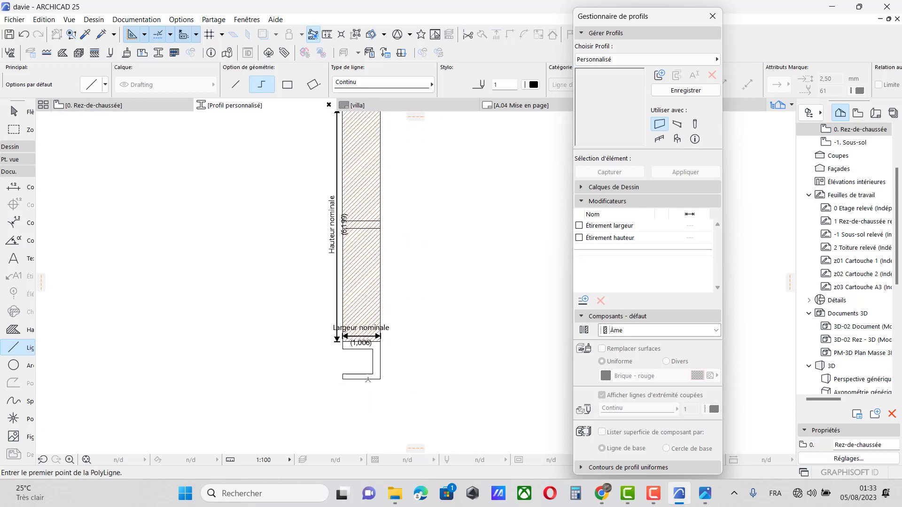
Fill the top and bottom C-shaped outlines with the Cloison - Carreaux de briques hatch
{"action": "scroll", "coordinate": [405, 394], "scroll_direction": "down", "scroll_amount": 5}
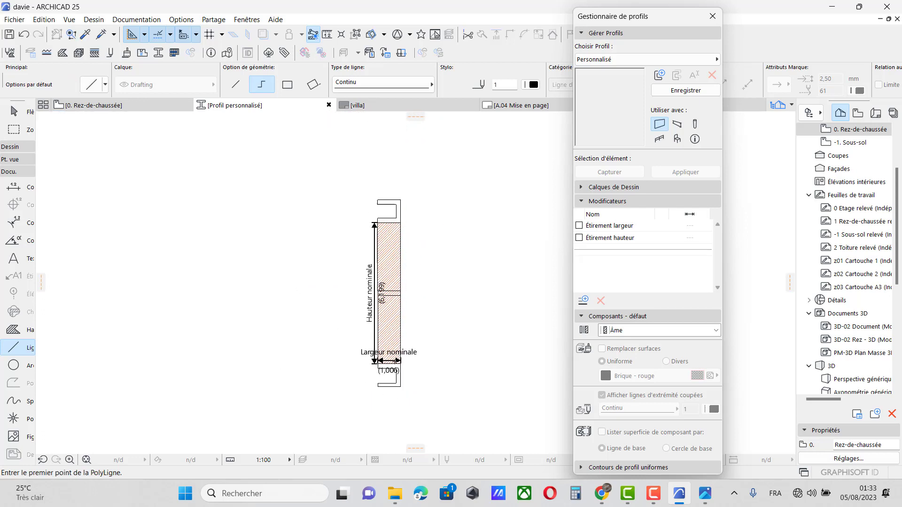
{"action": "scroll", "coordinate": [395, 207], "scroll_direction": "up", "scroll_amount": 2}
{"action": "scroll", "coordinate": [322, 202], "scroll_direction": "down", "scroll_amount": 2}
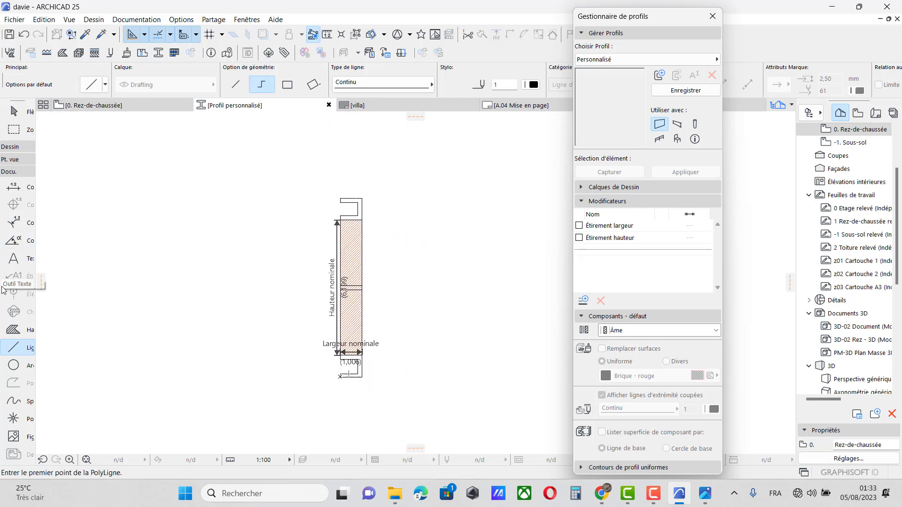
{"action": "left_click", "coordinate": [13, 330]}
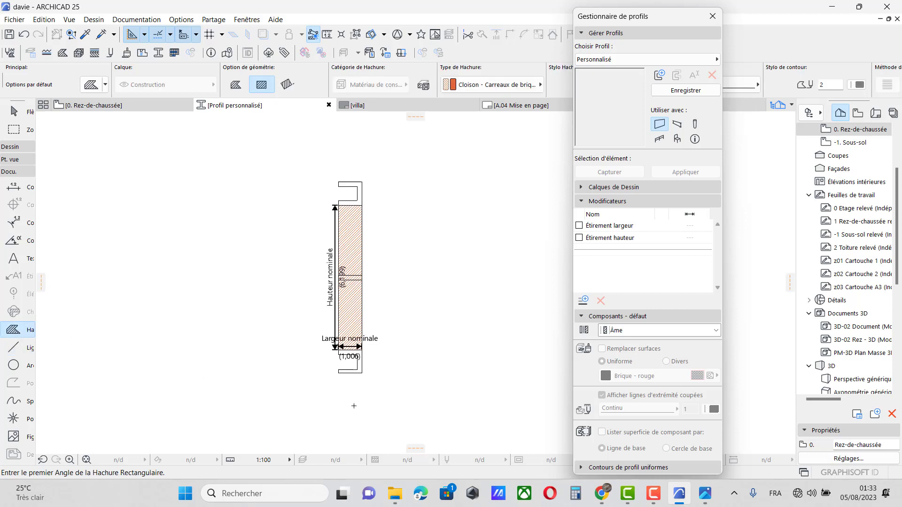
{"action": "scroll", "coordinate": [356, 404], "scroll_direction": "up", "scroll_amount": 4}
{"action": "scroll", "coordinate": [350, 324], "scroll_direction": "down", "scroll_amount": 3}
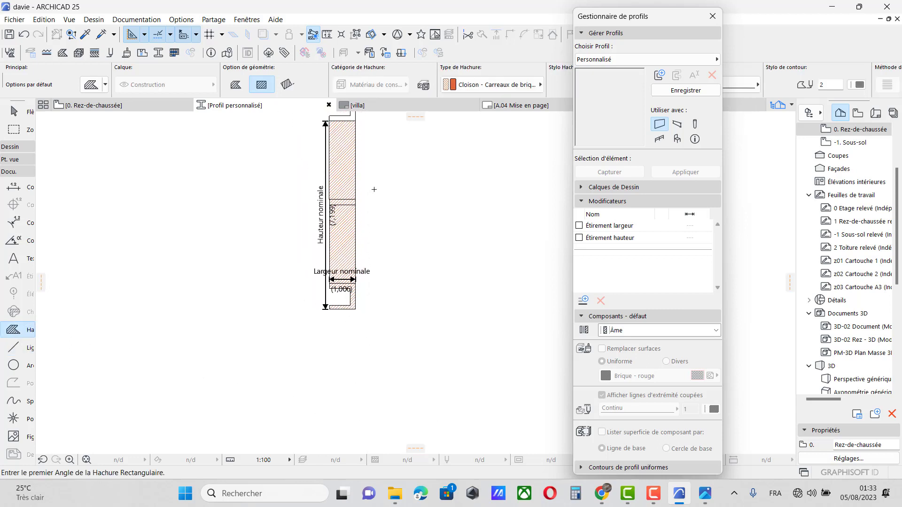
{"action": "scroll", "coordinate": [348, 182], "scroll_direction": "up", "scroll_amount": 3}
{"action": "left_click", "coordinate": [348, 182]}
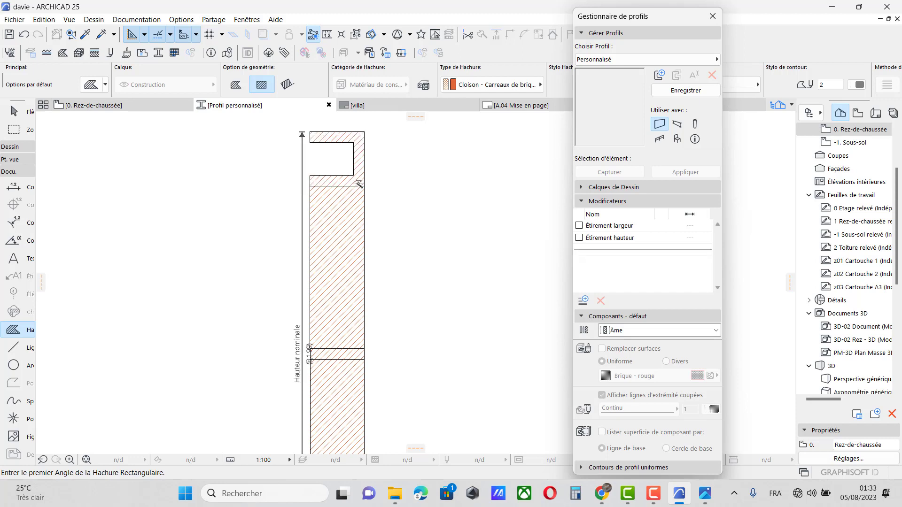
Override the surfaces of both C-shaped hatches uniformly with Pierre - Granite gris, then clear the selection
{"action": "left_click", "coordinate": [362, 165], "text": "shift"}
{"action": "scroll", "coordinate": [364, 188], "scroll_direction": "down", "scroll_amount": 3}
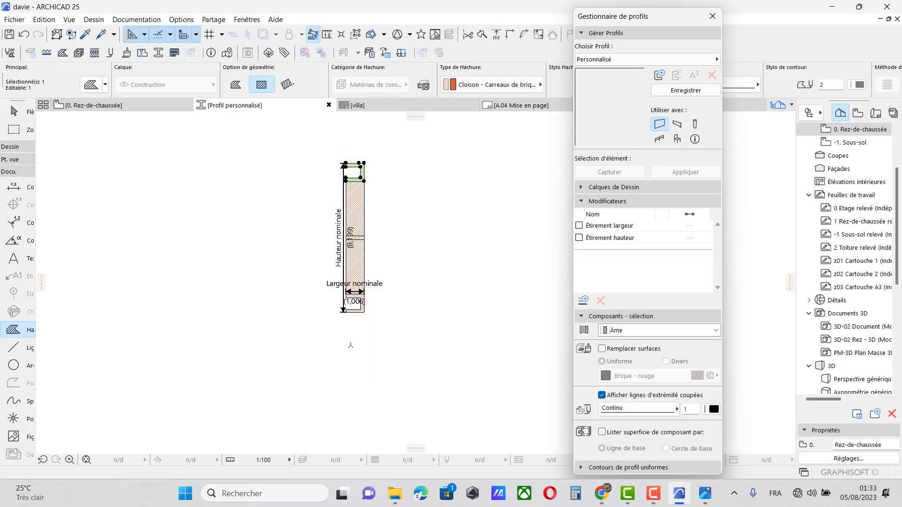
{"action": "scroll", "coordinate": [352, 332], "scroll_direction": "up", "scroll_amount": 3}
{"action": "scroll", "coordinate": [372, 267], "scroll_direction": "up", "scroll_amount": 2}
{"action": "left_click", "coordinate": [372, 267], "text": "shift"}
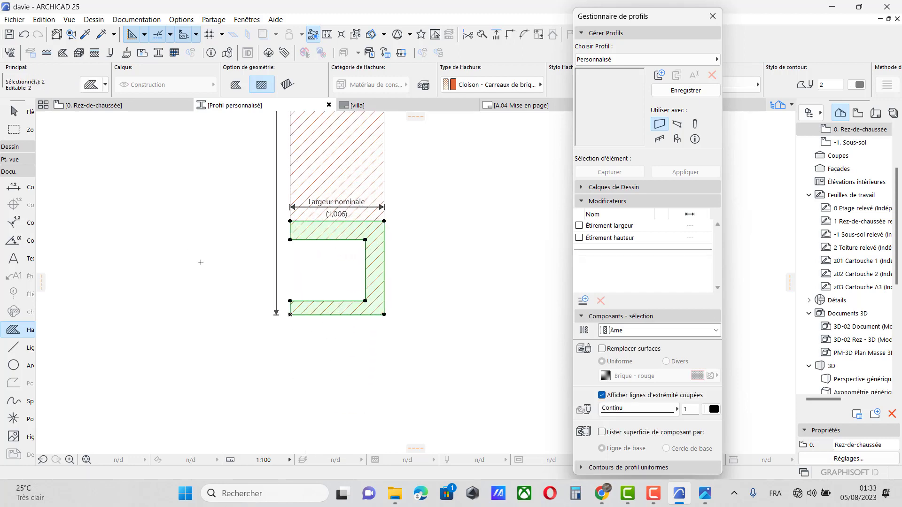
{"action": "left_click", "coordinate": [603, 349]}
{"action": "left_click", "coordinate": [658, 376]}
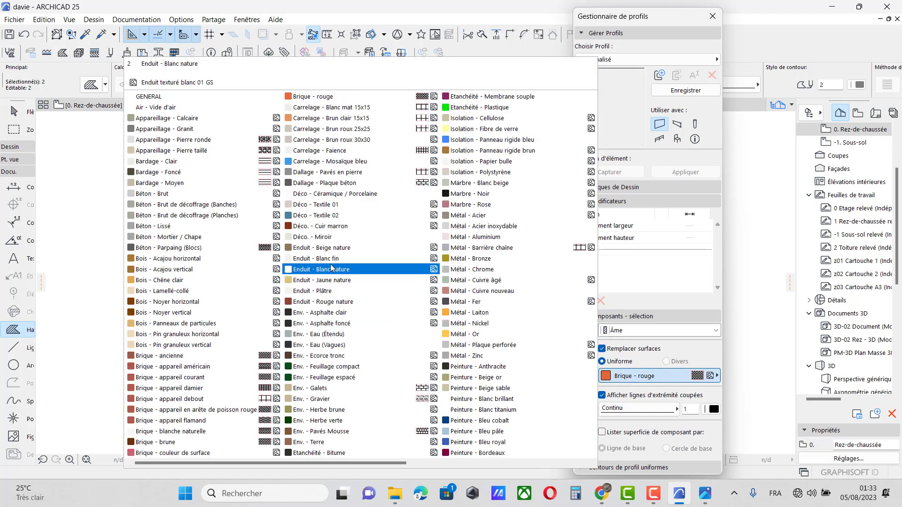
{"action": "scroll", "coordinate": [324, 256], "scroll_direction": "down", "scroll_amount": 2}
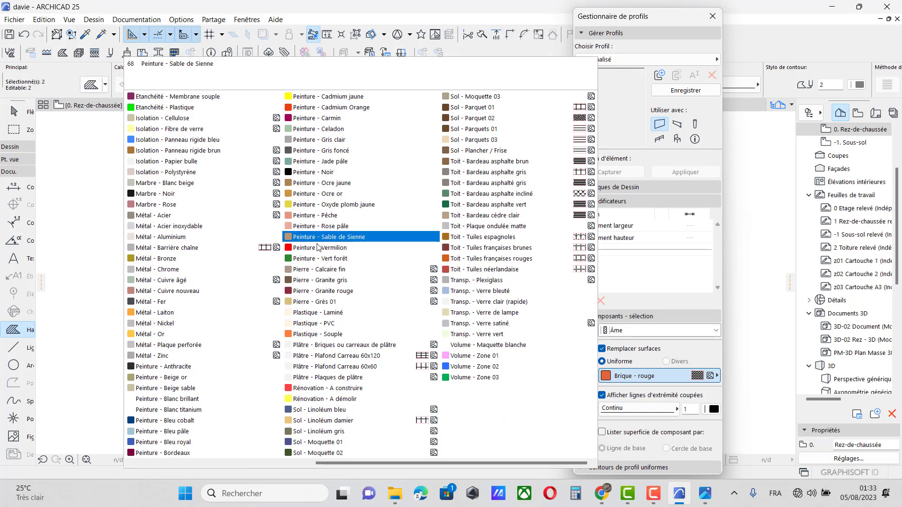
{"action": "left_click", "coordinate": [344, 282]}
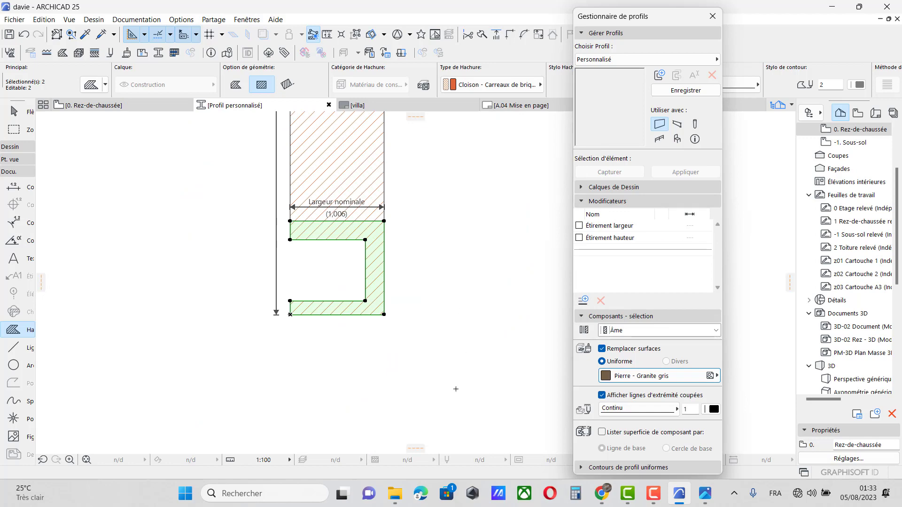
{"action": "scroll", "coordinate": [426, 393], "scroll_direction": "down", "scroll_amount": 4}
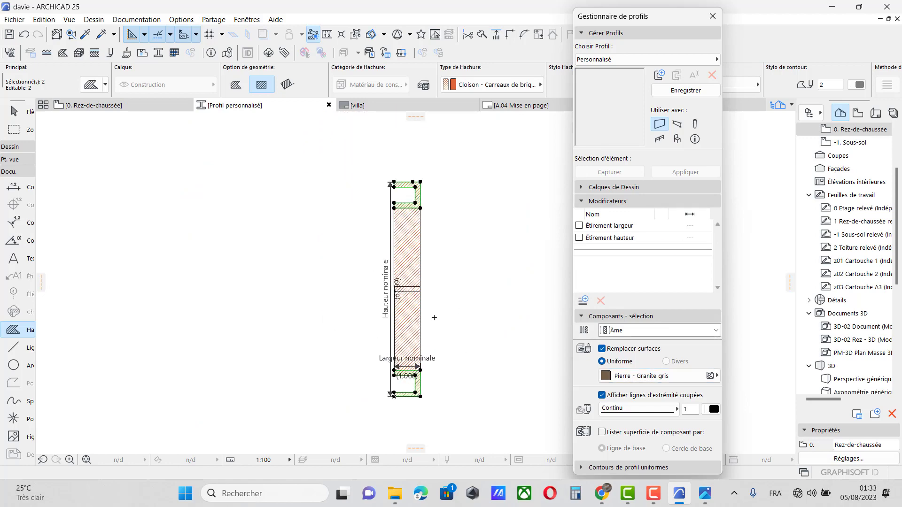
{"action": "key", "text": "Escape"}
Change the building material of the thin middle band in the wall profile to GENERIQUE - STRUCTURE
{"action": "scroll", "coordinate": [407, 320], "scroll_direction": "up", "scroll_amount": 3}
{"action": "scroll", "coordinate": [406, 290], "scroll_direction": "up", "scroll_amount": 3}
{"action": "left_click", "coordinate": [406, 290]}
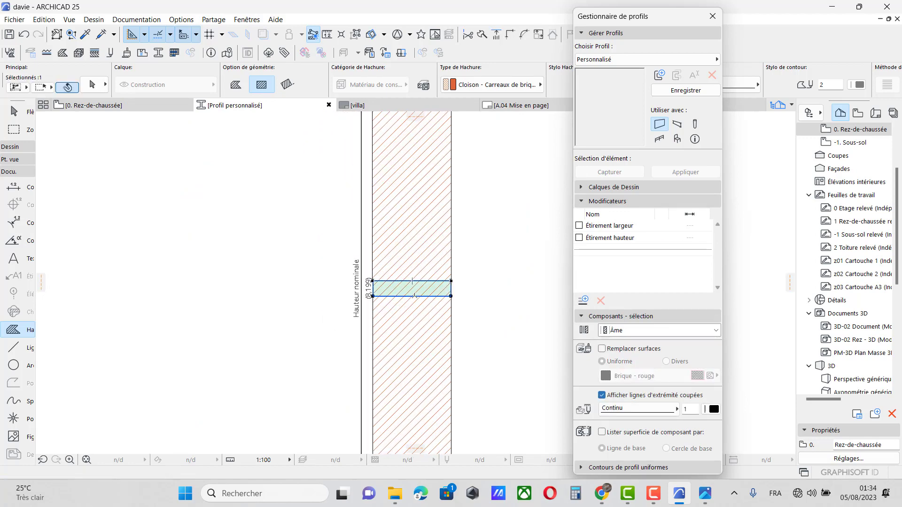
{"action": "double_click", "coordinate": [12, 330]}
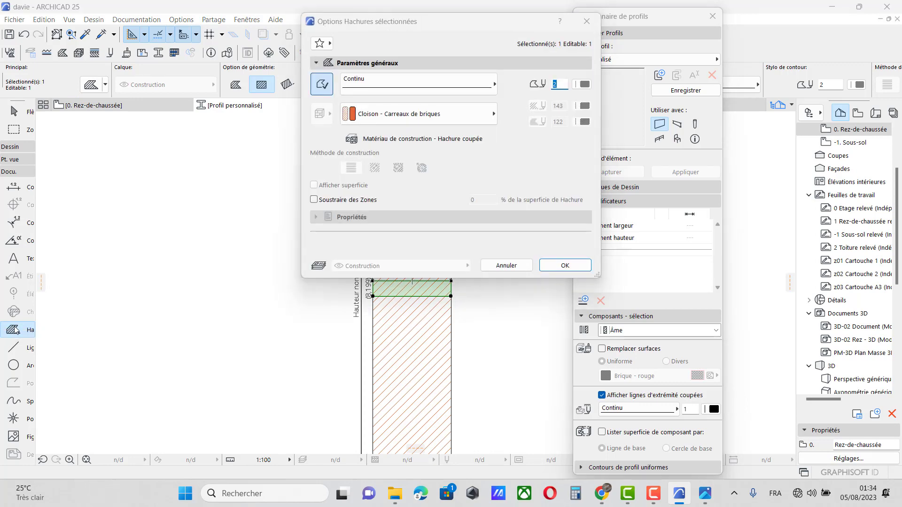
{"action": "left_click", "coordinate": [391, 115]}
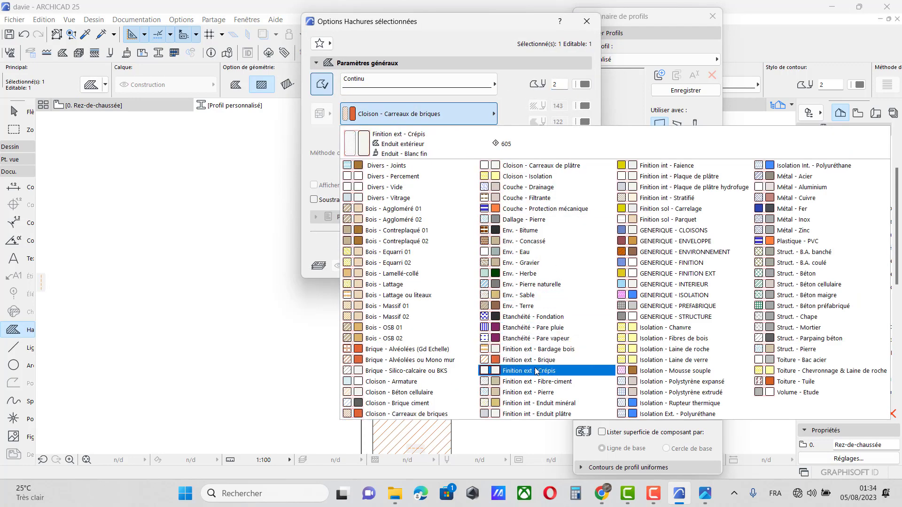
{"action": "left_click", "coordinate": [663, 317]}
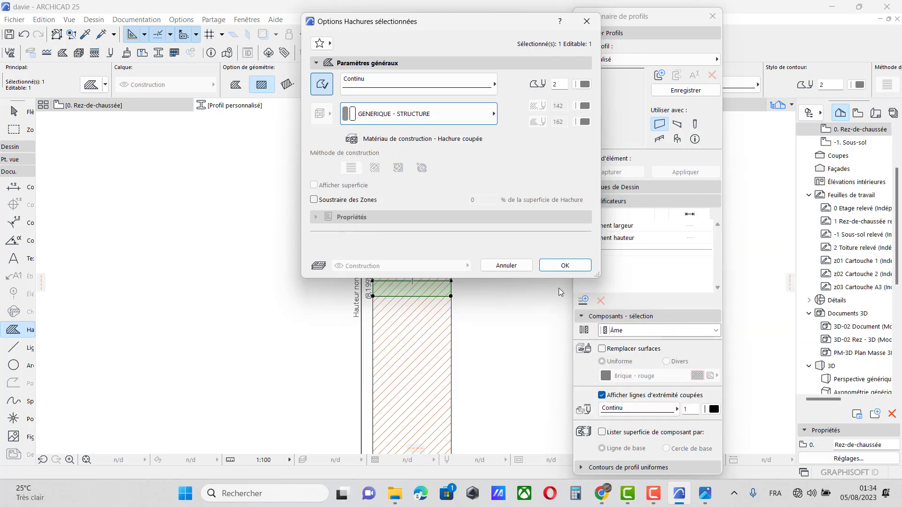
{"action": "left_click", "coordinate": [565, 266]}
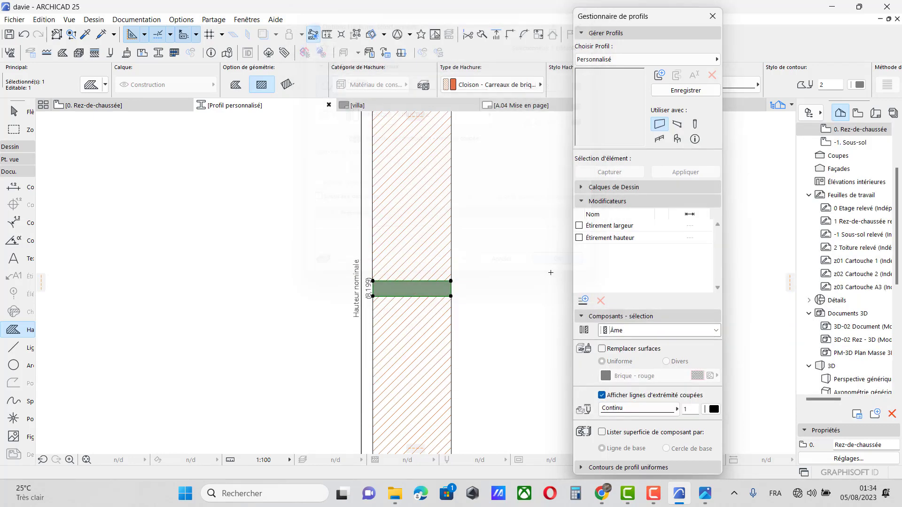
Change the building material of the two large wall hatches above and below the middle band to Struct. - Parpaing béton
{"action": "left_click", "coordinate": [433, 237], "text": "shift"}
{"action": "scroll", "coordinate": [371, 273], "scroll_direction": "down", "scroll_amount": 3}
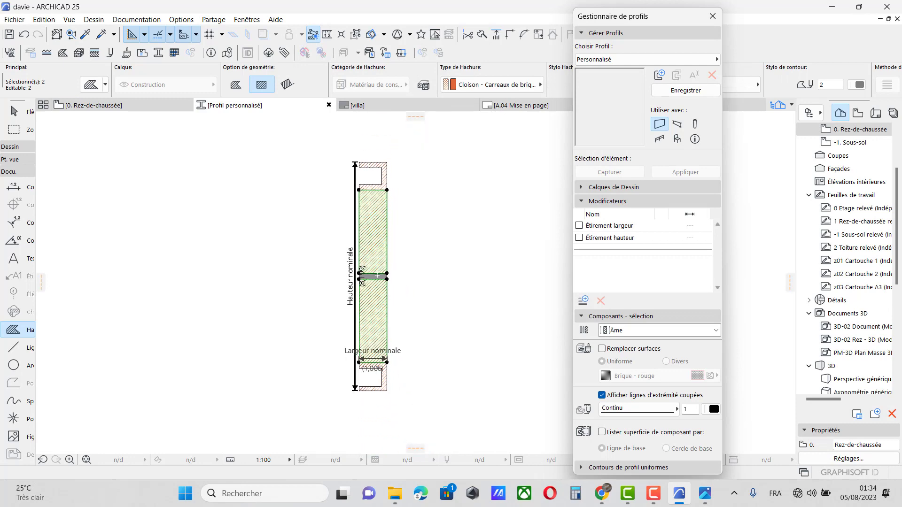
{"action": "double_click", "coordinate": [12, 332]}
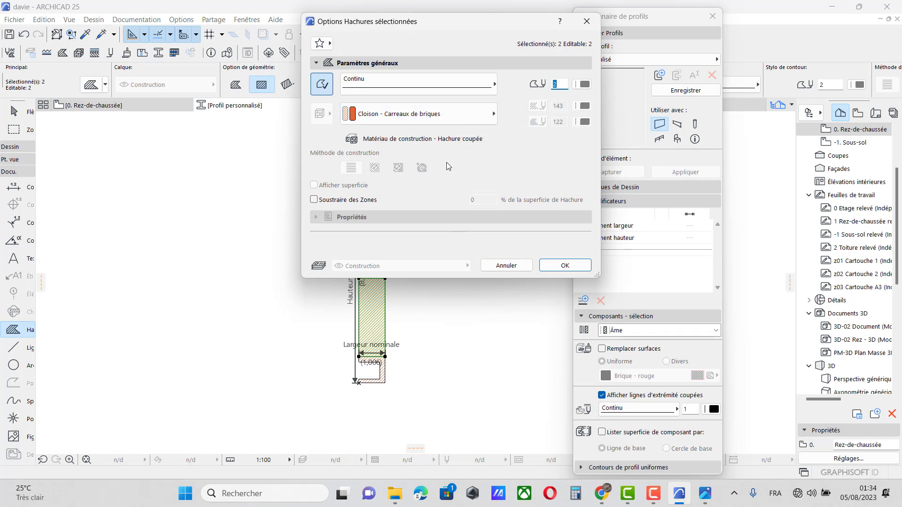
{"action": "left_click", "coordinate": [401, 115]}
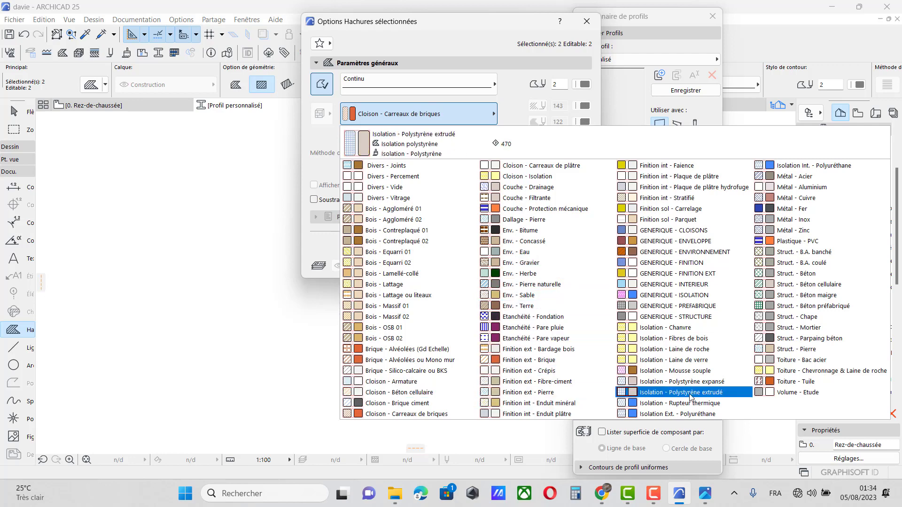
{"action": "left_click", "coordinate": [783, 338]}
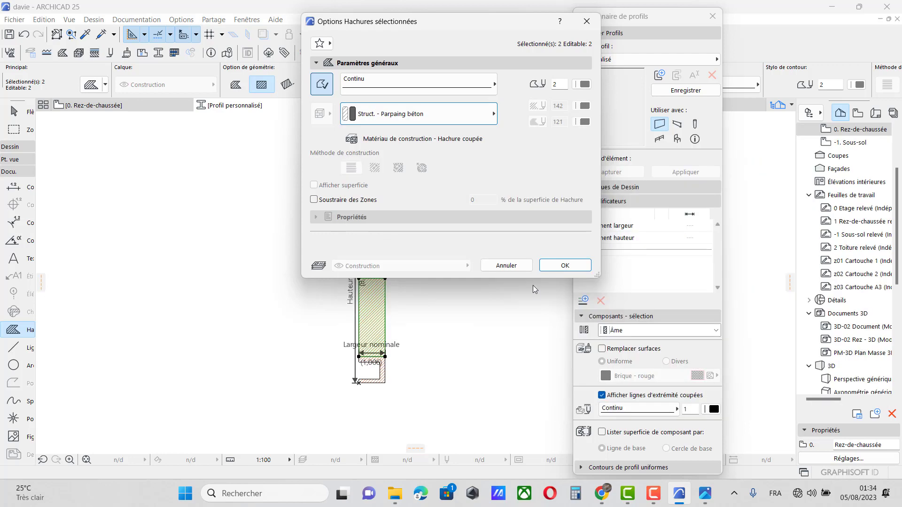
{"action": "left_click", "coordinate": [566, 266]}
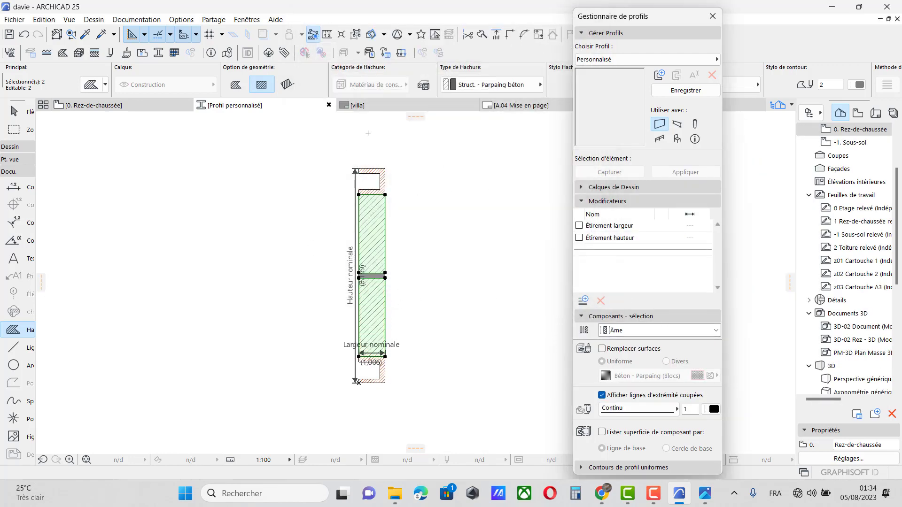
Save the custom profile under the name route and clear the selection
{"action": "left_click", "coordinate": [685, 91]}
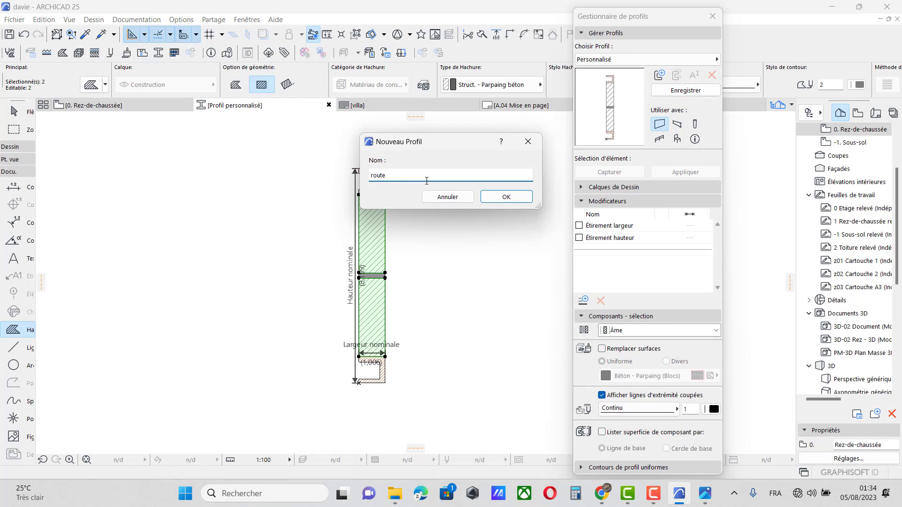
{"action": "left_click", "coordinate": [482, 197]}
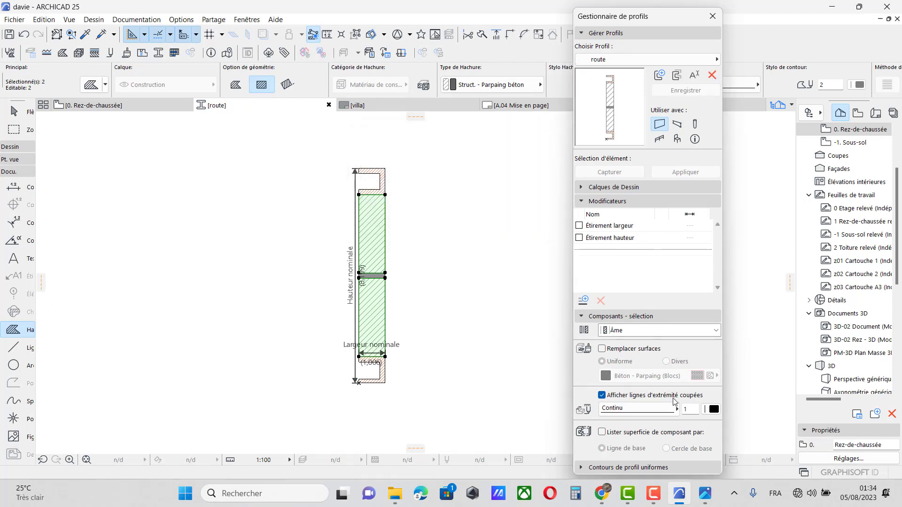
{"action": "key", "text": "Escape"}
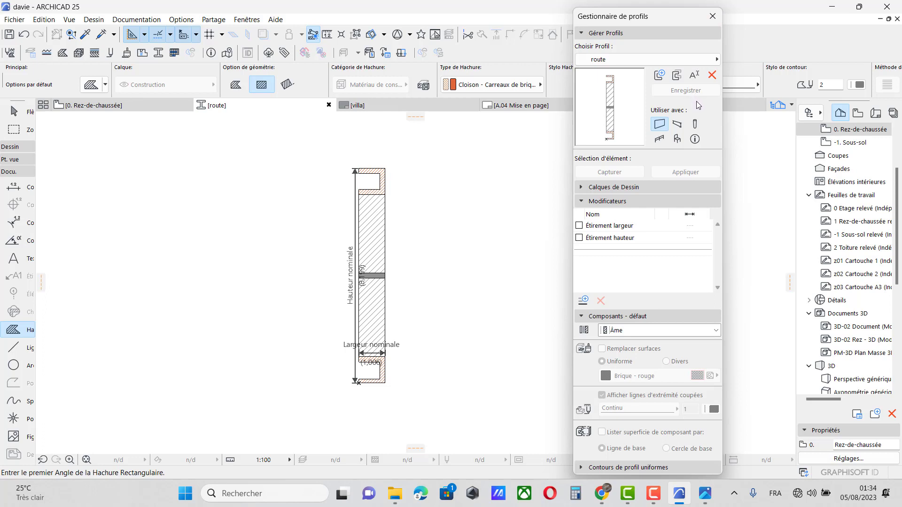
Undo the last building material change on the two large wall hatches, save the route profile again and close the profile editor
{"action": "key", "text": "ctrl+z"}
{"action": "key", "text": "Escape"}
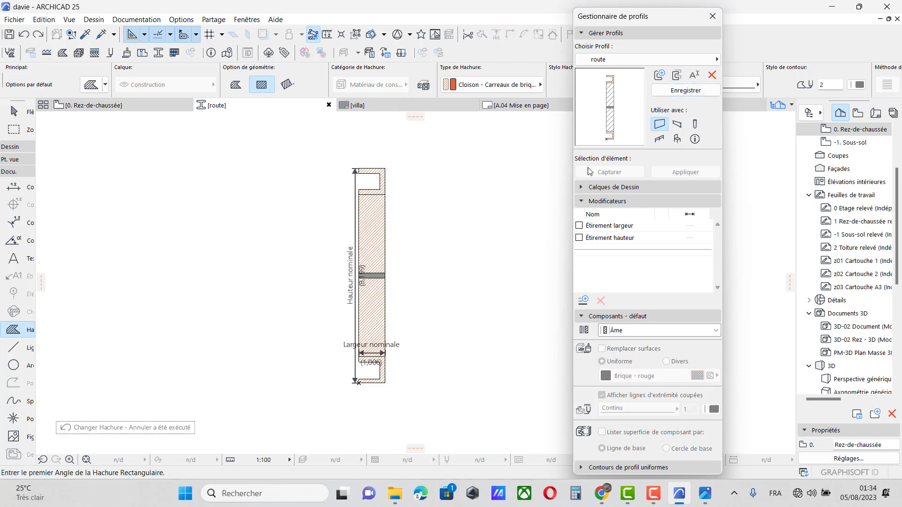
{"action": "left_click", "coordinate": [683, 92]}
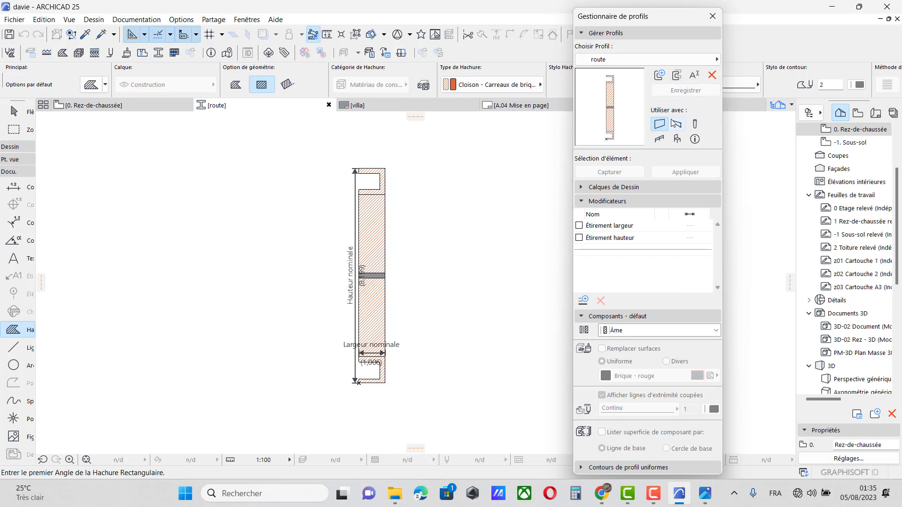
{"action": "left_click", "coordinate": [712, 17]}
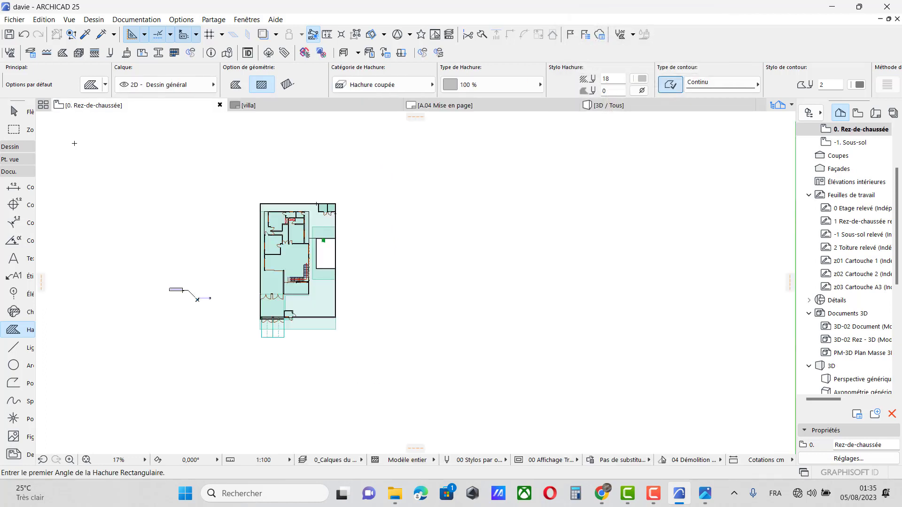
Set the Wall tool's default structure to the complex profile route
{"action": "left_click", "coordinate": [16, 148]}
{"action": "double_click", "coordinate": [19, 167]}
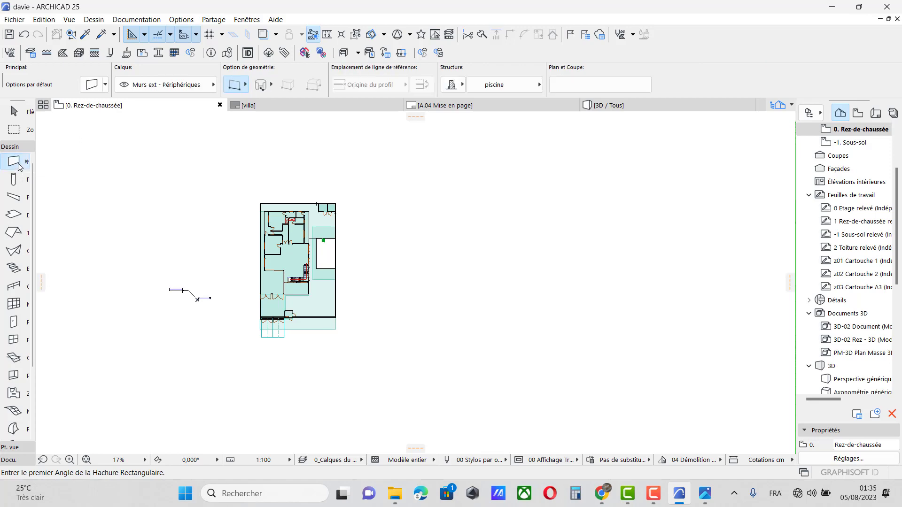
{"action": "left_click", "coordinate": [447, 104]}
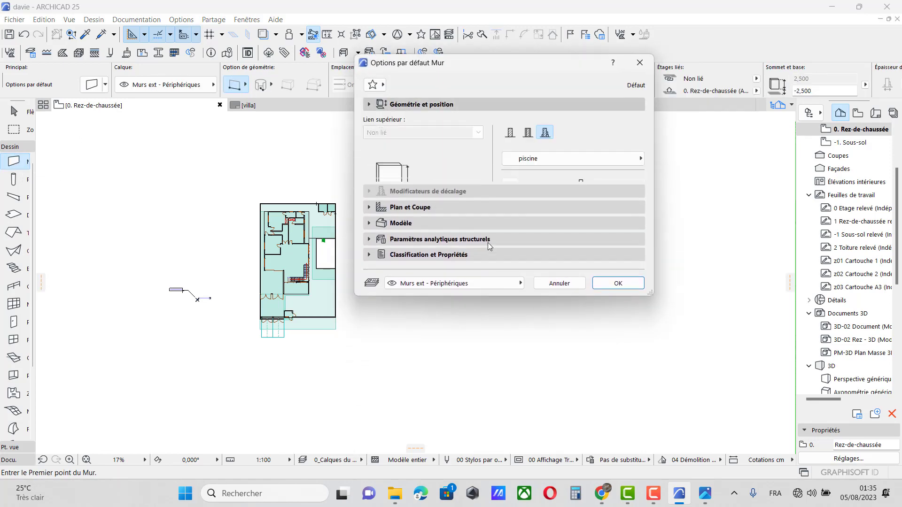
{"action": "left_click", "coordinate": [635, 162]}
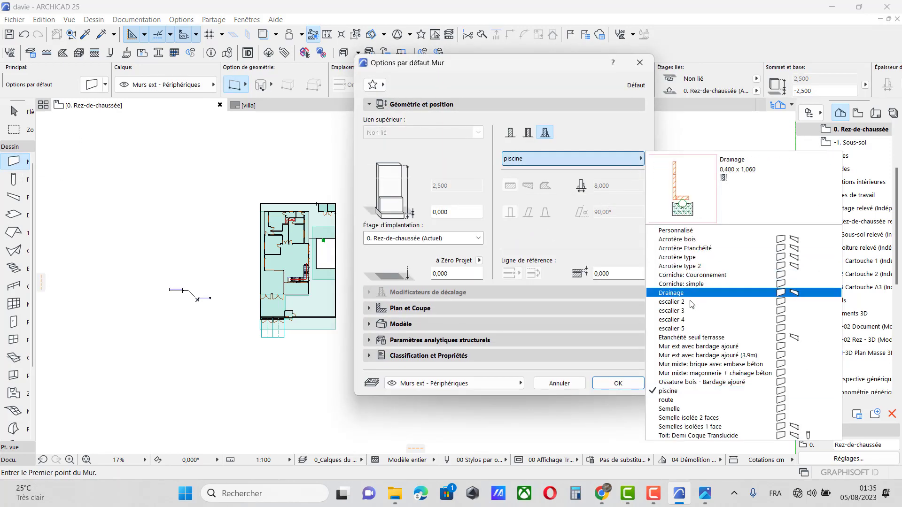
{"action": "left_click", "coordinate": [690, 401]}
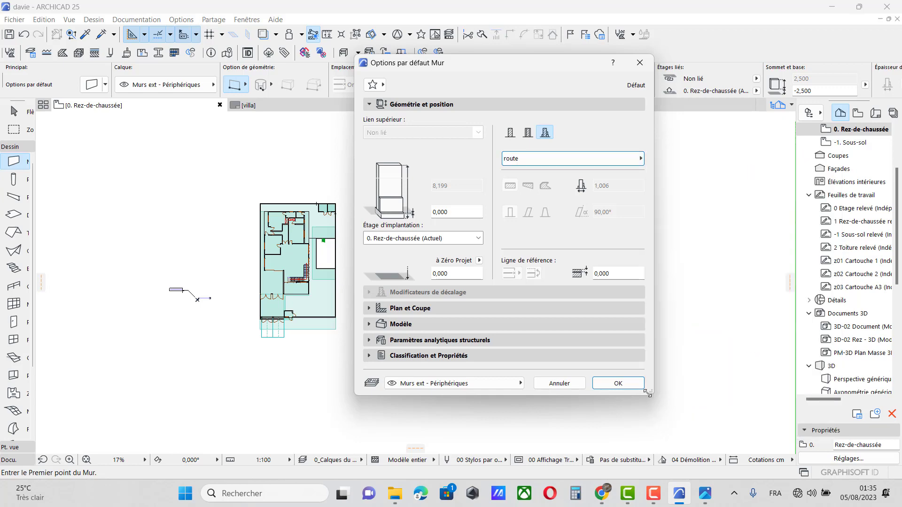
{"action": "left_click", "coordinate": [618, 383]}
{"action": "scroll", "coordinate": [456, 229], "scroll_direction": "down", "scroll_amount": 3}
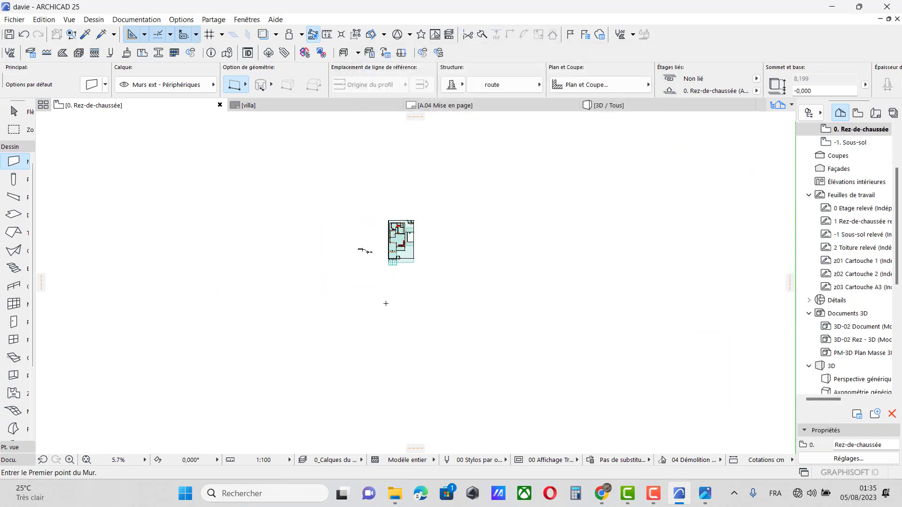
{"action": "scroll", "coordinate": [392, 276], "scroll_direction": "up", "scroll_amount": 3}
{"action": "left_click", "coordinate": [381, 274]}
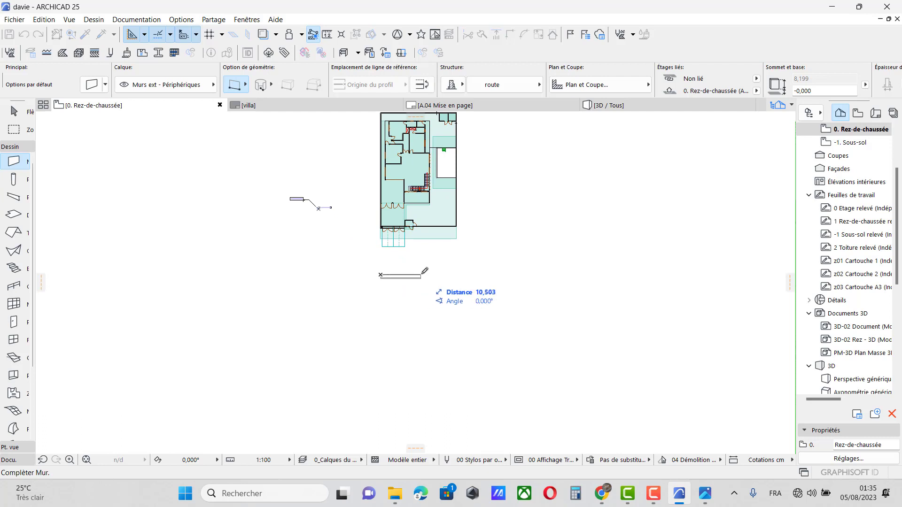
{"action": "scroll", "coordinate": [423, 271], "scroll_direction": "up", "scroll_amount": 3}
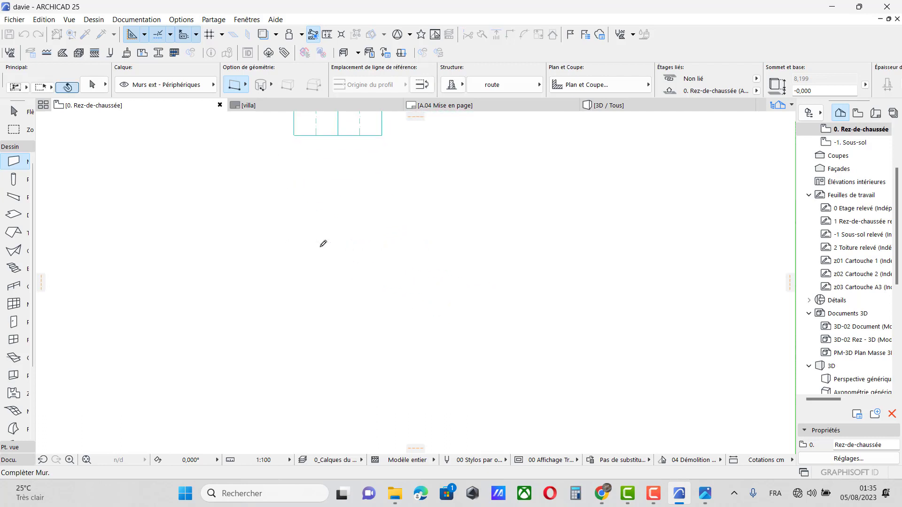
{"action": "scroll", "coordinate": [323, 243], "scroll_direction": "down", "scroll_amount": 5}
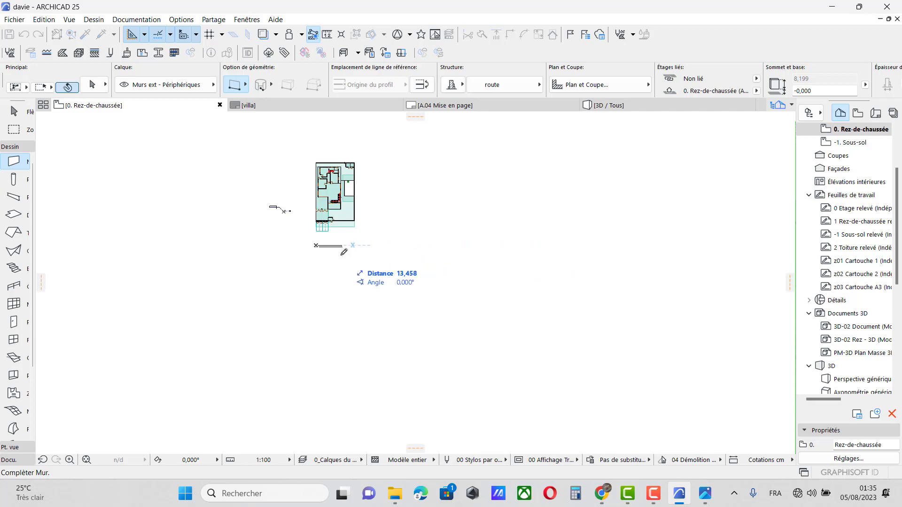
Open the saved route profile for editing in the profile manager
{"action": "scroll", "coordinate": [338, 244], "scroll_direction": "up", "scroll_amount": 3}
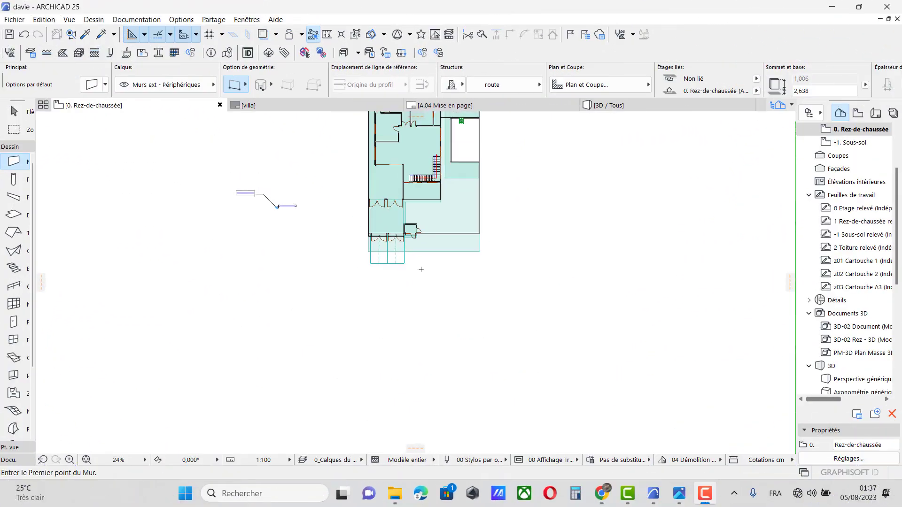
{"action": "scroll", "coordinate": [421, 269], "scroll_direction": "up", "scroll_amount": 2}
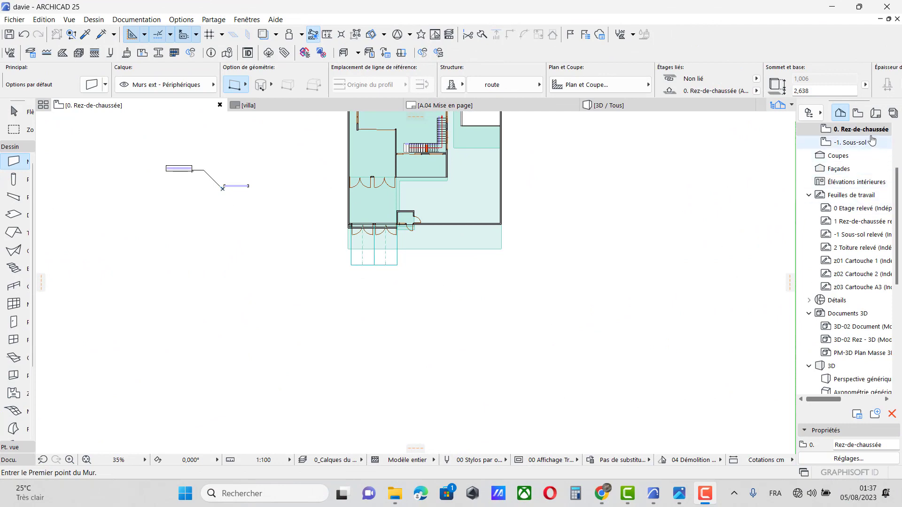
{"action": "scroll", "coordinate": [539, 252], "scroll_direction": "down", "scroll_amount": 2}
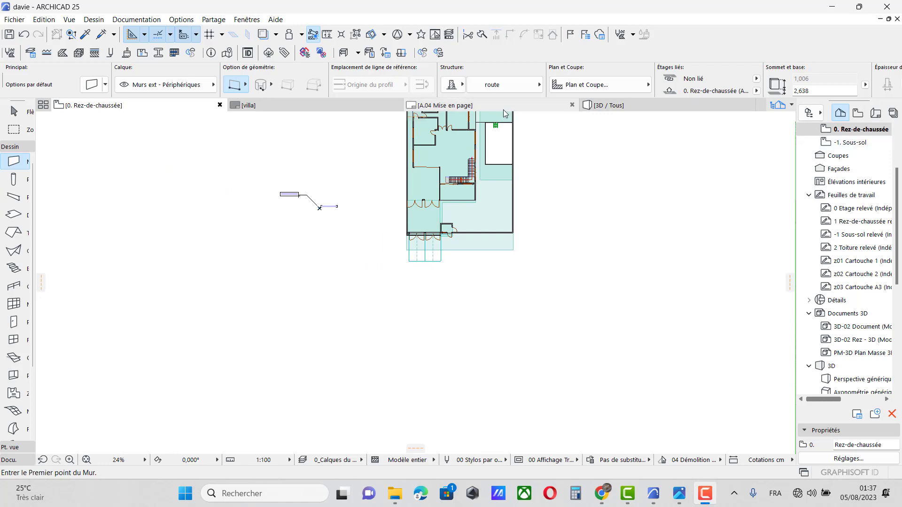
{"action": "left_click", "coordinate": [158, 53]}
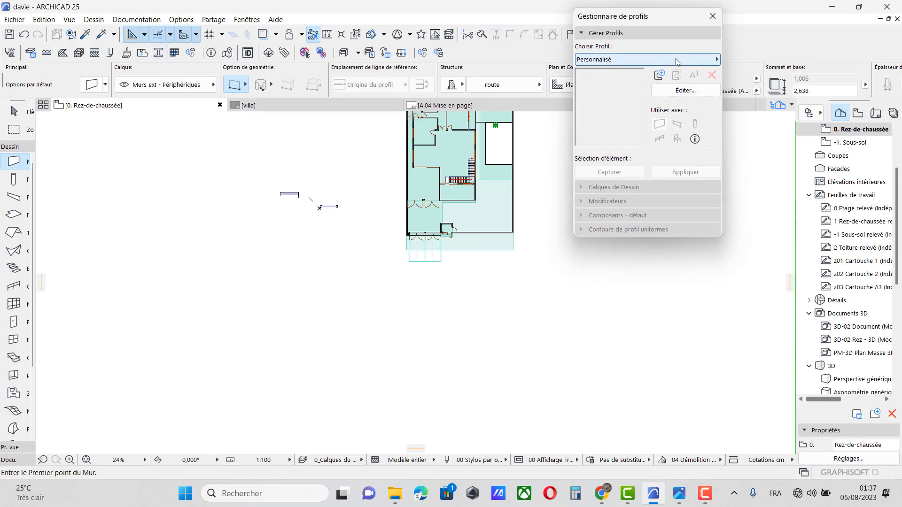
{"action": "left_click", "coordinate": [674, 59]}
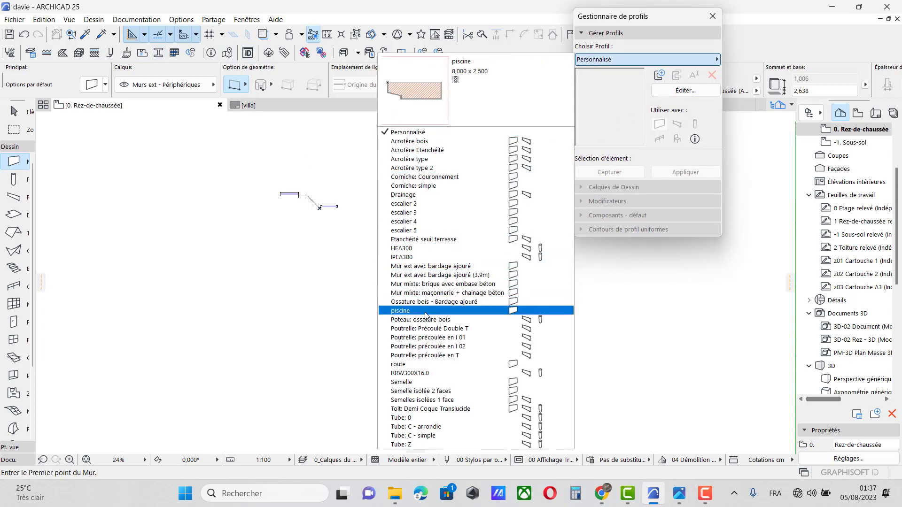
{"action": "left_click", "coordinate": [402, 364]}
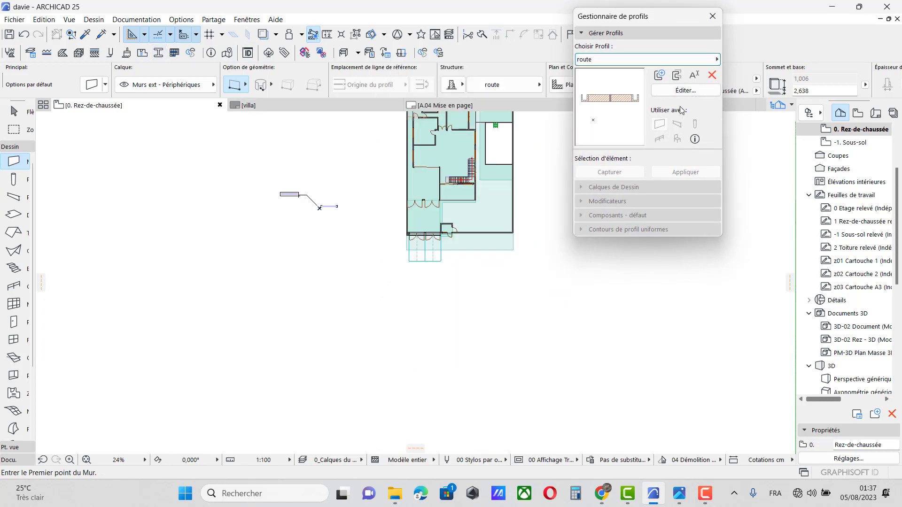
{"action": "left_click", "coordinate": [685, 90]}
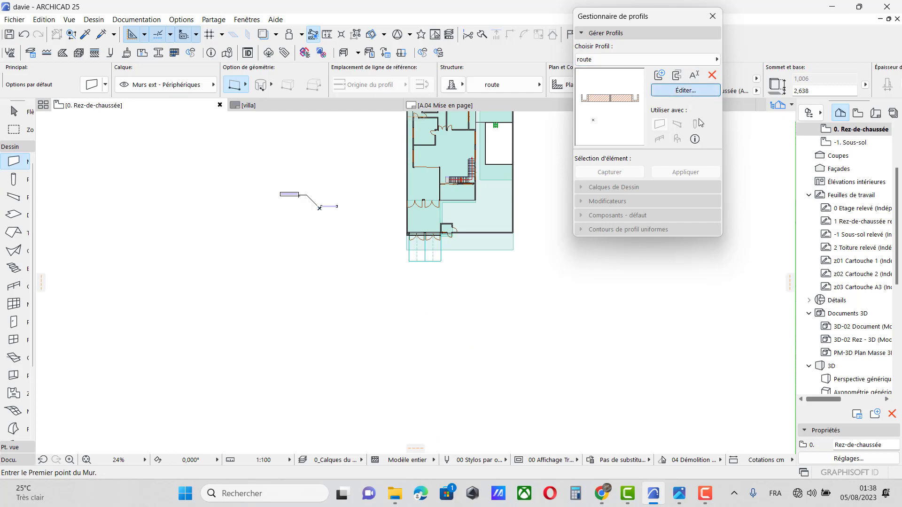
{"action": "scroll", "coordinate": [358, 324], "scroll_direction": "down", "scroll_amount": 3}
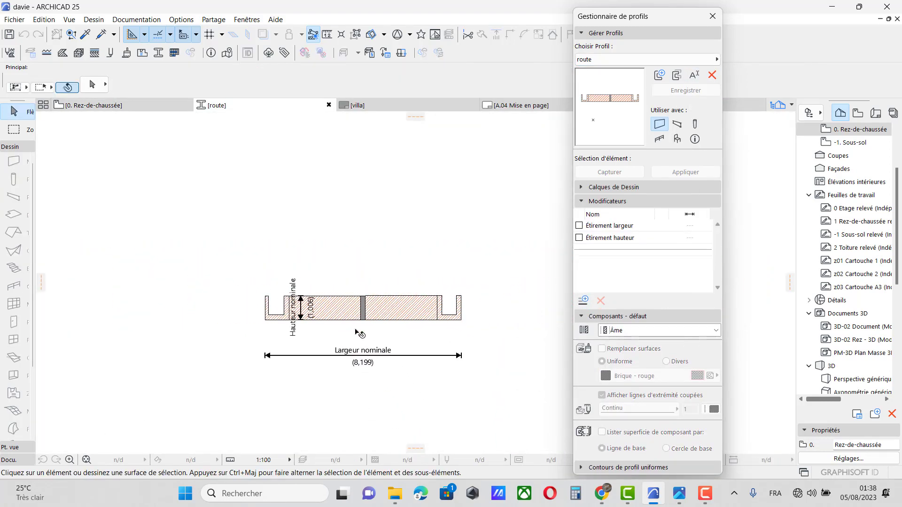
Select all the elements of the route profile
{"action": "left_click", "coordinate": [504, 395]}
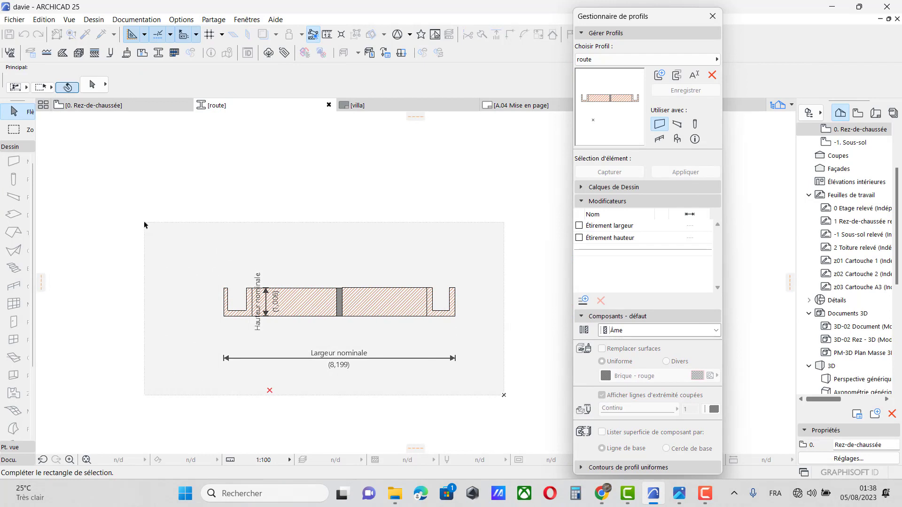
{"action": "left_click", "coordinate": [145, 222]}
Try to rotate the selected profile elements about a point near the middle band
{"action": "key", "text": "ctrl+e"}
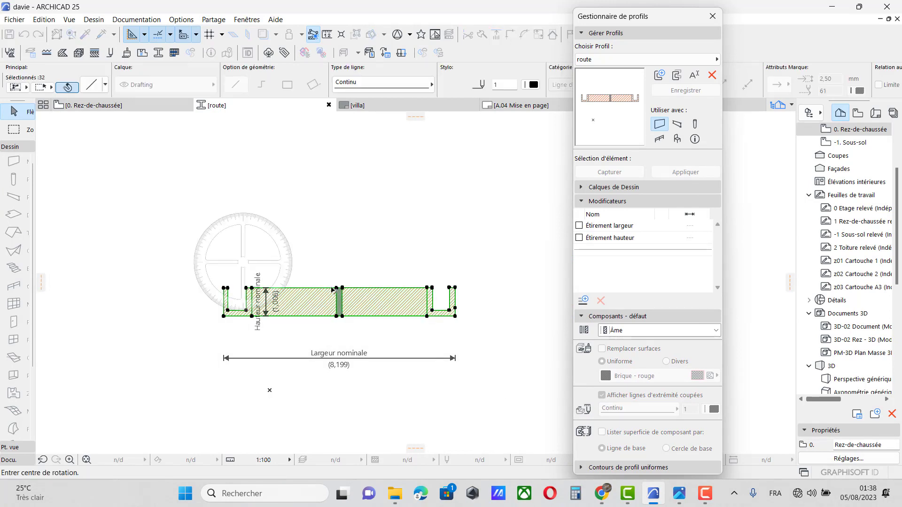
{"action": "left_click", "coordinate": [347, 303]}
{"action": "left_click", "coordinate": [404, 308]}
{"action": "left_click", "coordinate": [413, 310]}
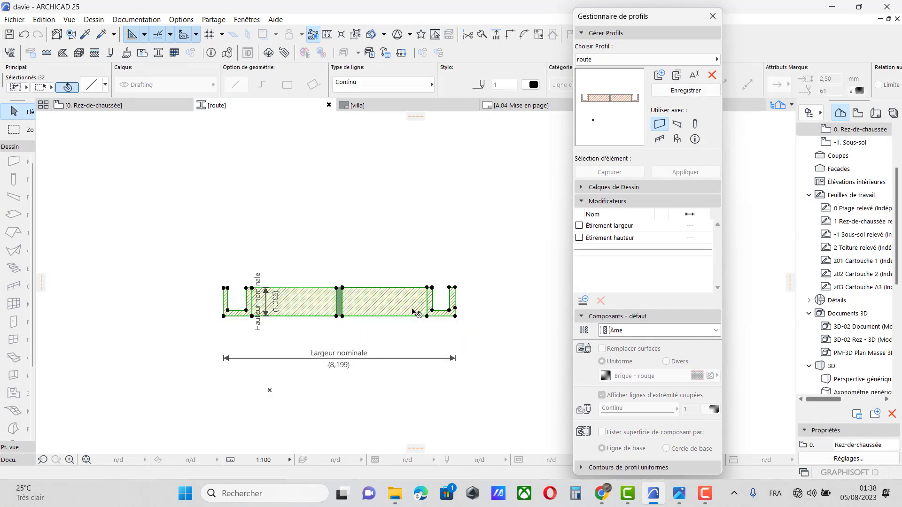
{"action": "key", "text": "ctrl+e"}
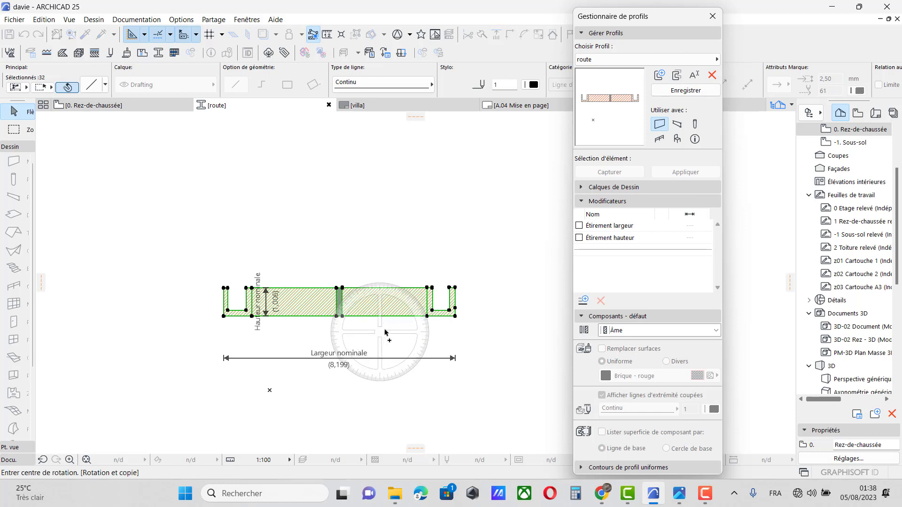
{"action": "key", "text": "Escape"}
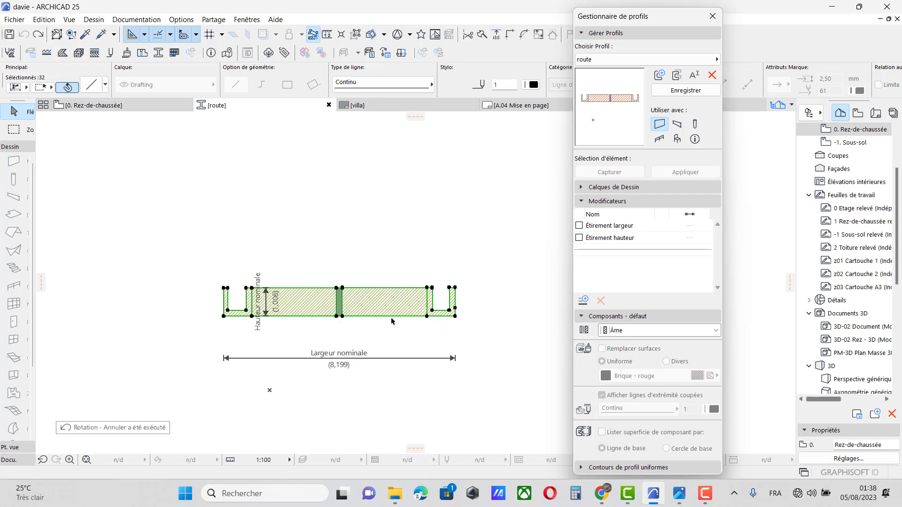
Rotate the selected profile elements upright about a point inside the wall hatch beside the middle band
{"action": "key", "text": "ctrl+e"}
{"action": "left_click", "coordinate": [381, 303]}
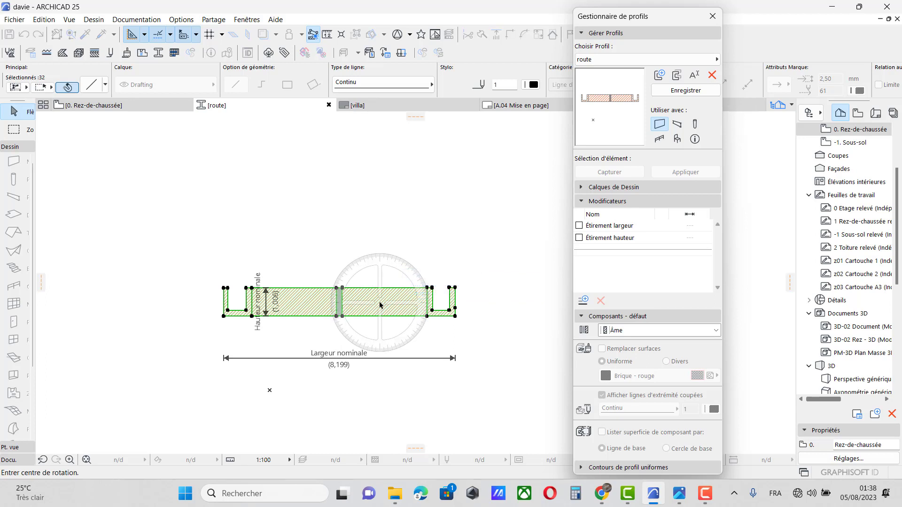
{"action": "left_click", "coordinate": [424, 304]}
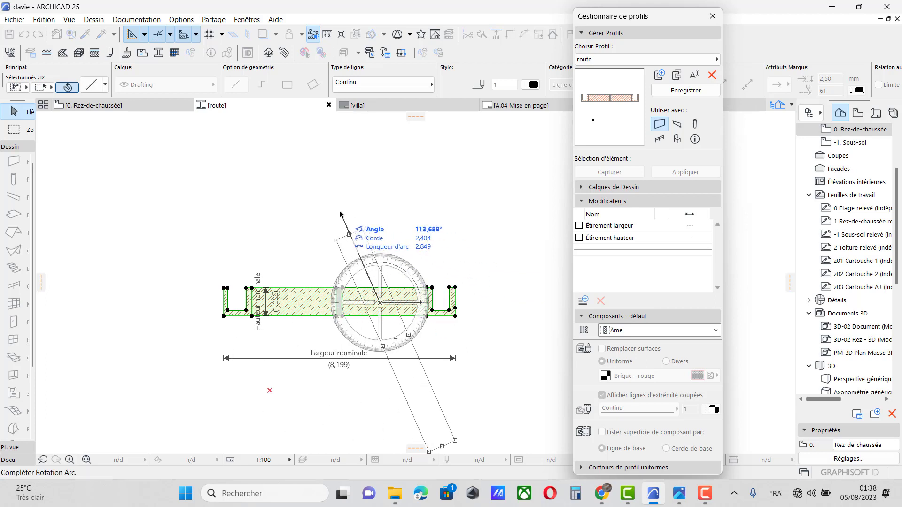
{"action": "left_click", "coordinate": [371, 216]}
{"action": "scroll", "coordinate": [307, 260], "scroll_direction": "down", "scroll_amount": 2}
{"action": "scroll", "coordinate": [399, 370], "scroll_direction": "up", "scroll_amount": 2}
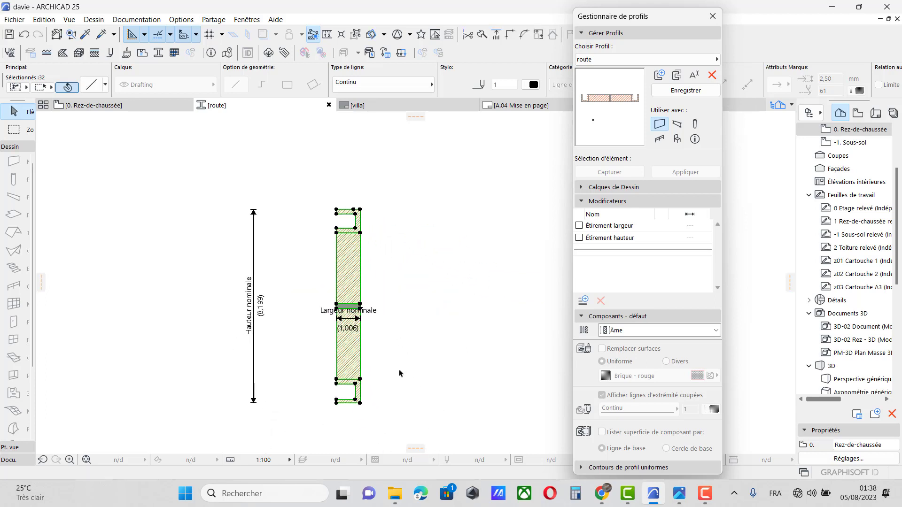
{"action": "scroll", "coordinate": [342, 310], "scroll_direction": "down", "scroll_amount": 2}
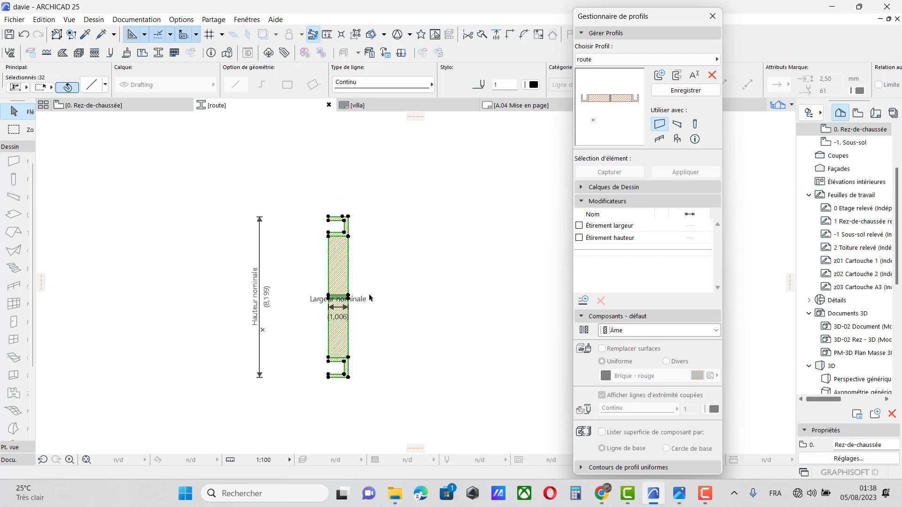
Rotate the selected profile by -90° about the middle band to lie horizontally, and save the route profile
{"action": "key", "text": "ctrl+e"}
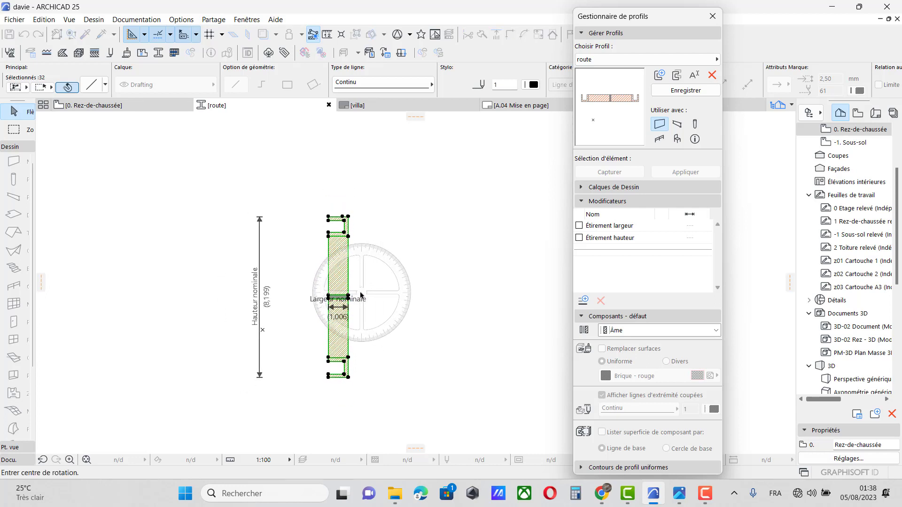
{"action": "left_click", "coordinate": [338, 296]}
{"action": "left_click", "coordinate": [341, 257]}
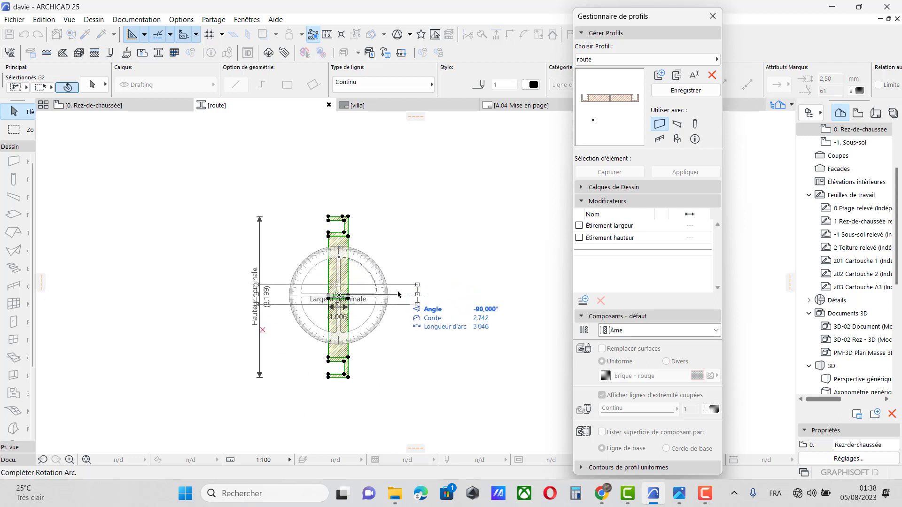
{"action": "left_click", "coordinate": [413, 312]}
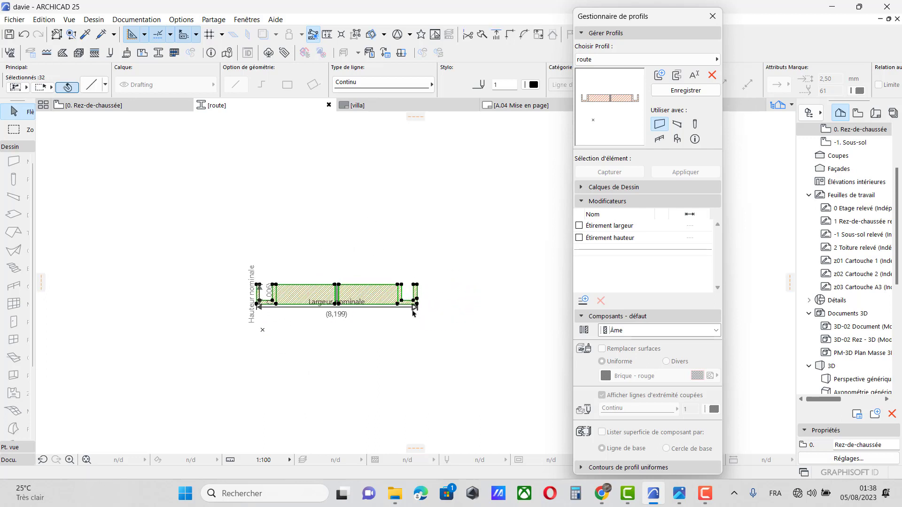
{"action": "left_click", "coordinate": [682, 91]}
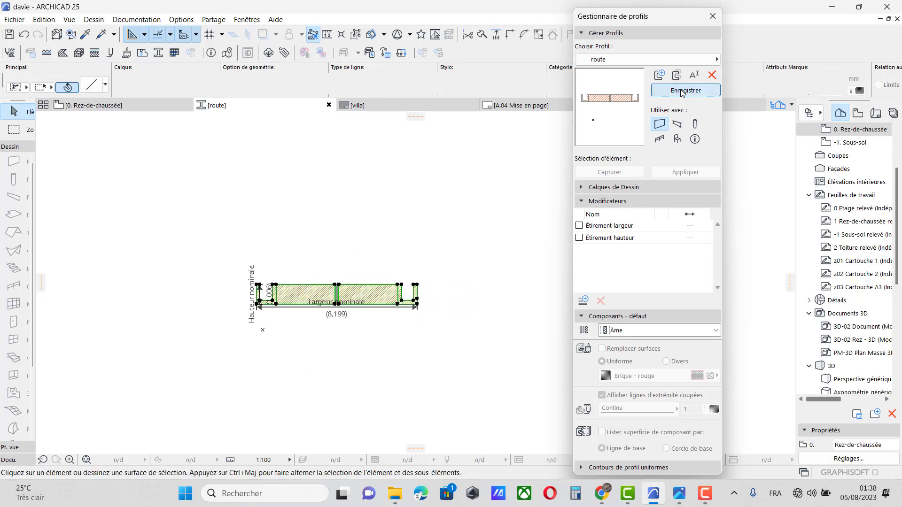
Close the profile manager and set the Wall tool on the ground floor plan to use the route profile
{"action": "left_click", "coordinate": [713, 18]}
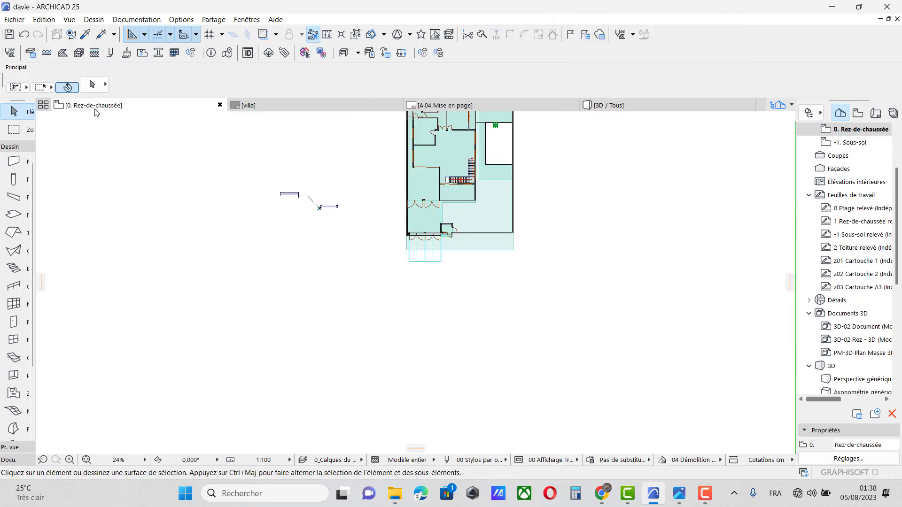
{"action": "left_click", "coordinate": [19, 161]}
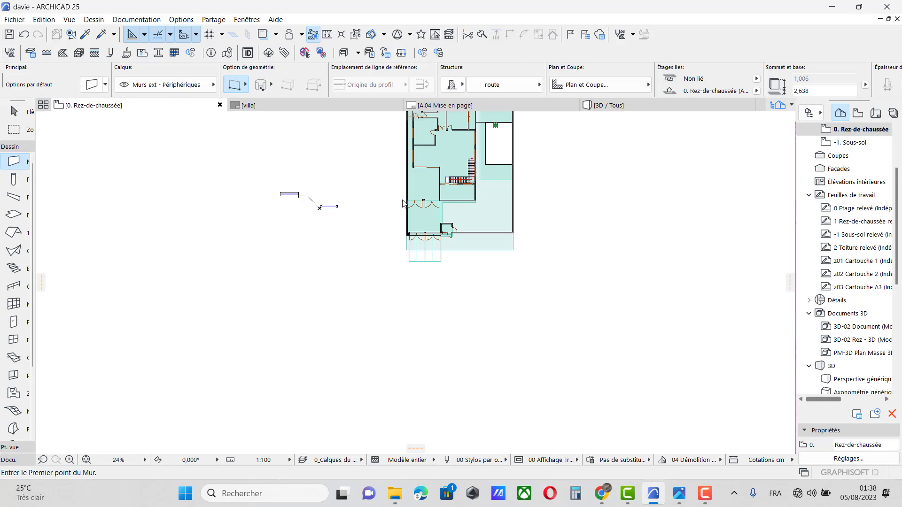
{"action": "key", "text": "ctrl+t"}
{"action": "left_click", "coordinate": [559, 160]}
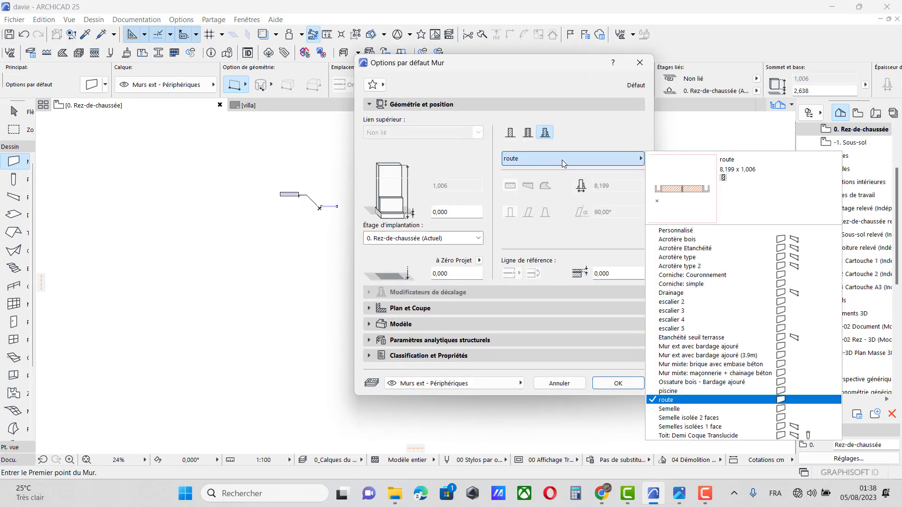
{"action": "left_click", "coordinate": [562, 163]}
{"action": "left_click", "coordinate": [618, 384]}
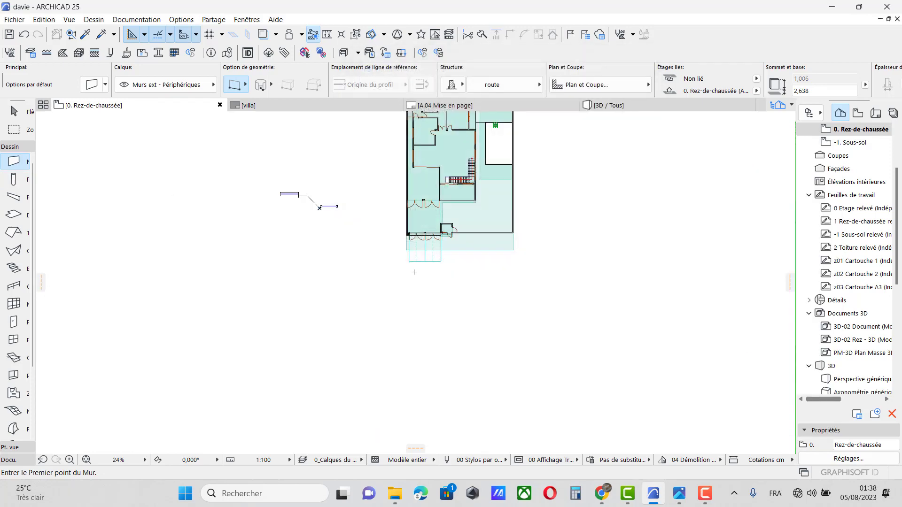
Draw a horizontal route-profile wall about 232 m long as a road below the villa's front
{"action": "scroll", "coordinate": [376, 270], "scroll_direction": "down", "scroll_amount": 2}
{"action": "left_click", "coordinate": [328, 277]}
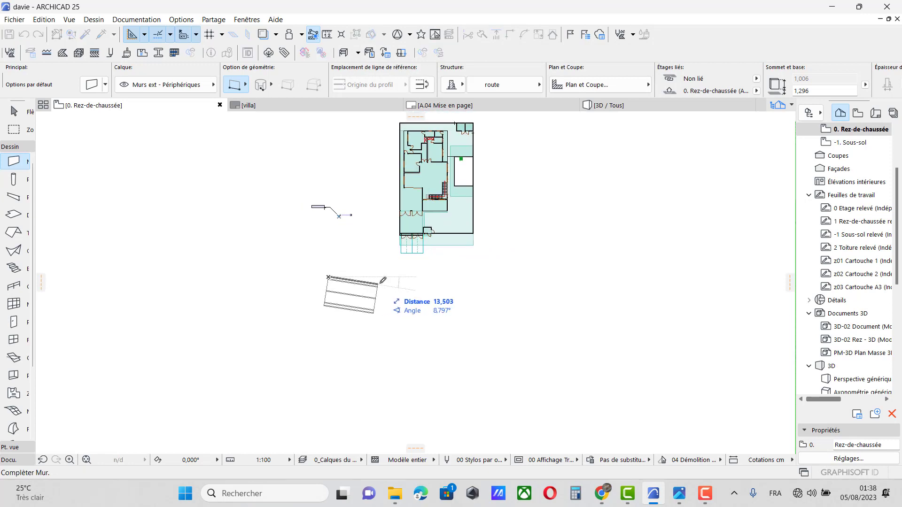
{"action": "scroll", "coordinate": [394, 274], "scroll_direction": "down", "scroll_amount": 5}
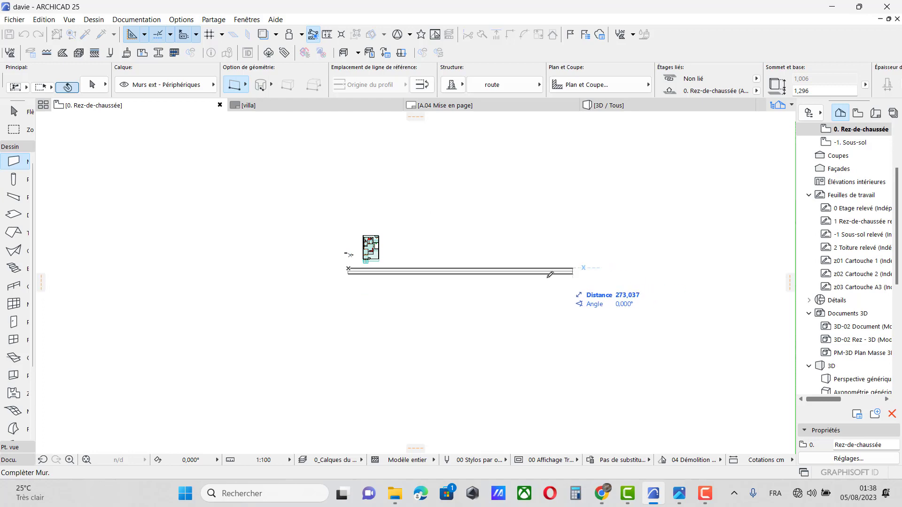
{"action": "left_click", "coordinate": [532, 272]}
Select the road and move its upper starting corner to the outer corner of the villa's front sidewalk slab
{"action": "scroll", "coordinate": [370, 269], "scroll_direction": "up", "scroll_amount": 7}
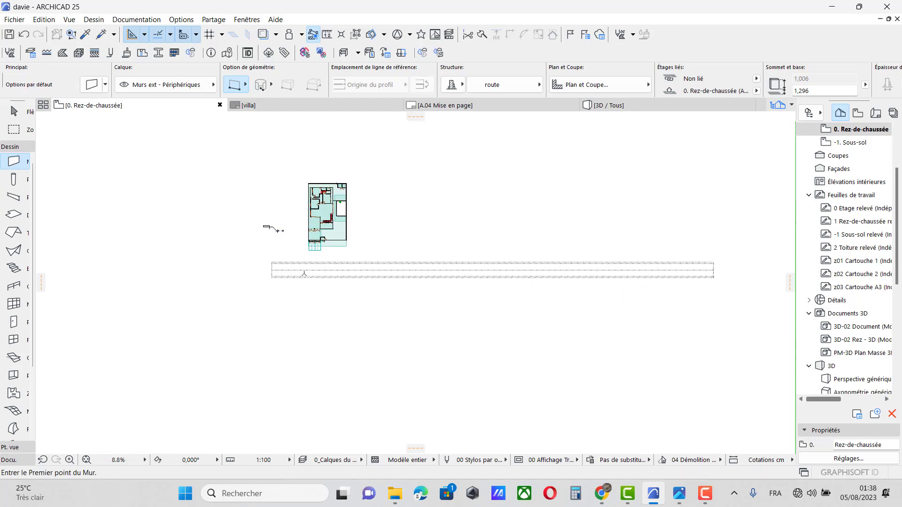
{"action": "left_click", "coordinate": [321, 259], "text": "shift"}
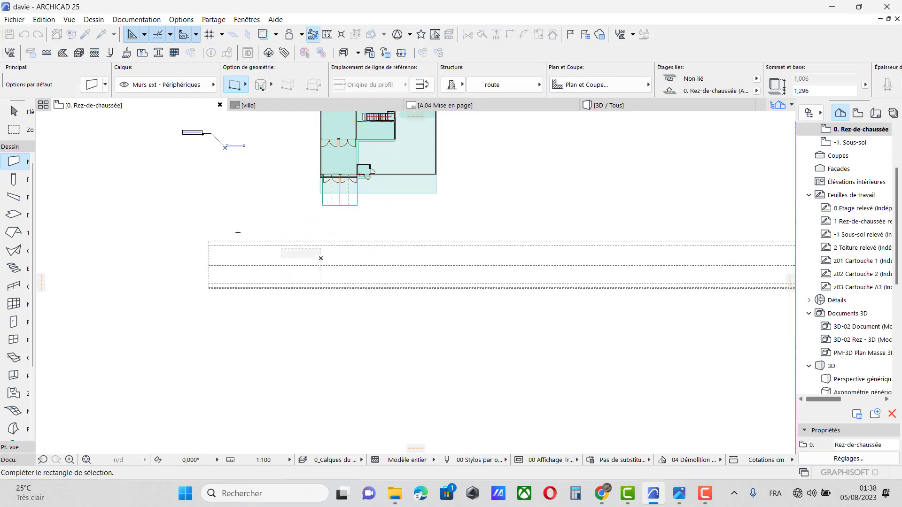
{"action": "left_click", "coordinate": [215, 258]}
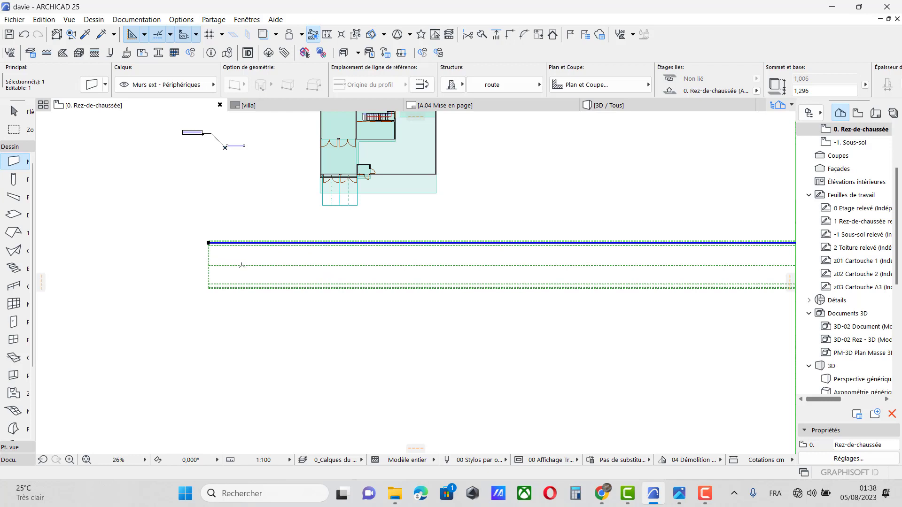
{"action": "key", "text": "ctrl+d"}
{"action": "left_click", "coordinate": [209, 244]}
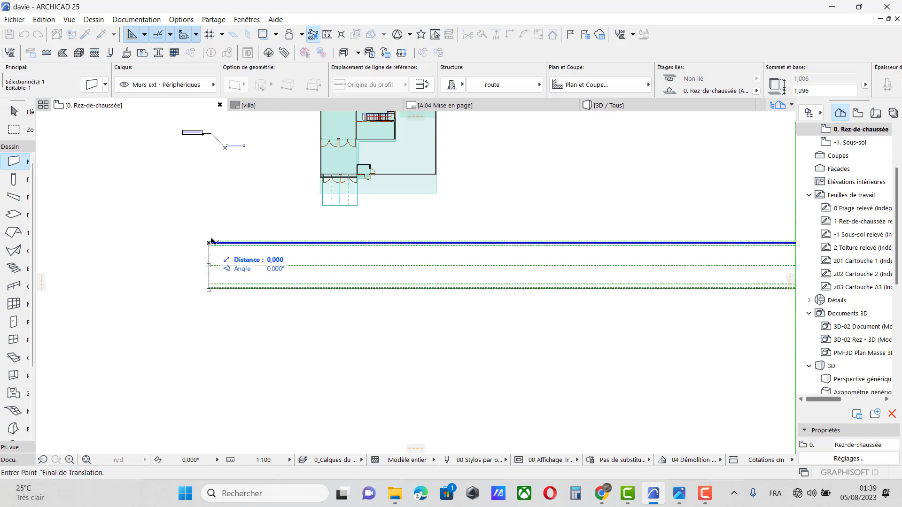
{"action": "left_click", "coordinate": [318, 196]}
Shift the road about 100 m horizontally at 180° so it runs past both sides of the villa
{"action": "left_click", "coordinate": [318, 196]}
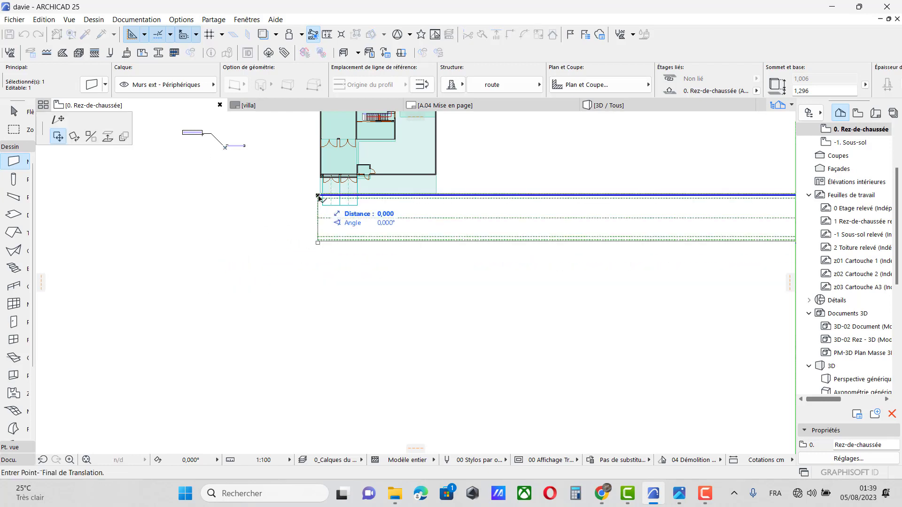
{"action": "scroll", "coordinate": [297, 200], "scroll_direction": "down", "scroll_amount": 3}
{"action": "scroll", "coordinate": [297, 201], "scroll_direction": "down", "scroll_amount": 2}
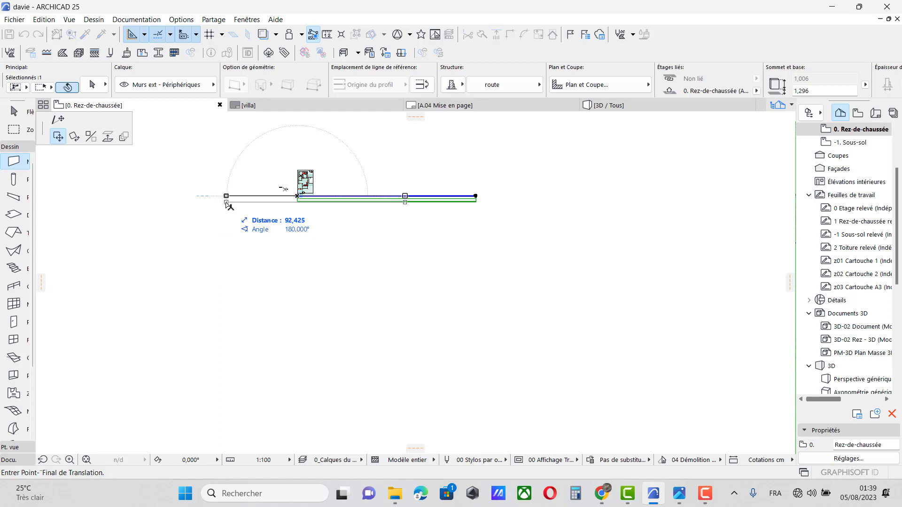
{"action": "left_click", "coordinate": [219, 202]}
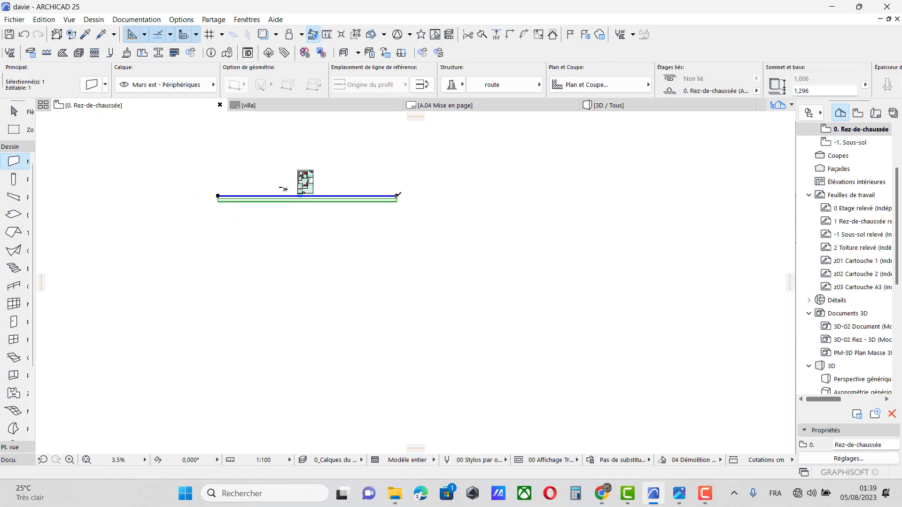
Stretch both ends of the road outwards along its axis and deselect it
{"action": "left_click", "coordinate": [397, 196]}
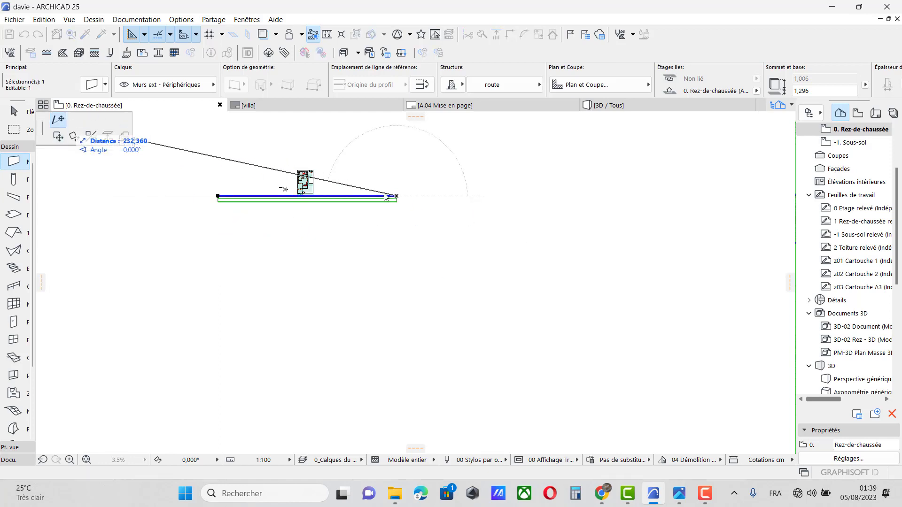
{"action": "left_click", "coordinate": [492, 195]}
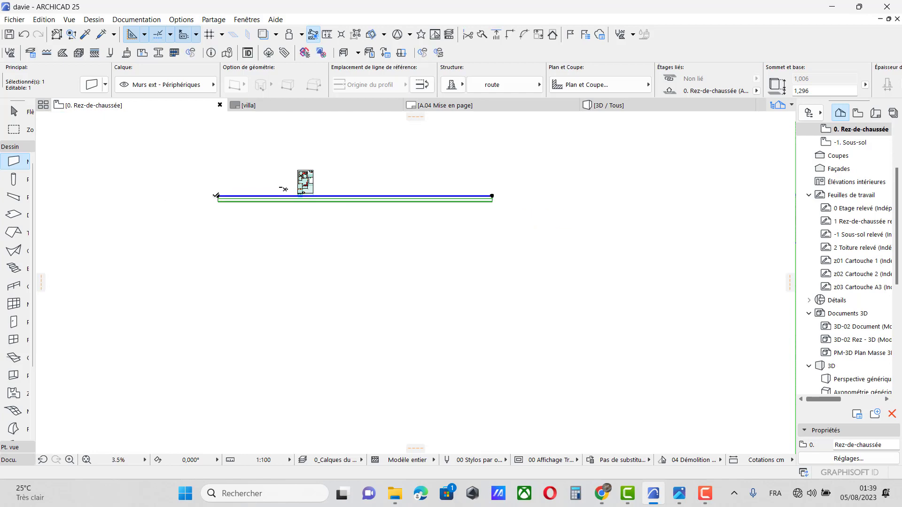
{"action": "left_click", "coordinate": [216, 196]}
{"action": "left_click", "coordinate": [129, 194]}
{"action": "key", "text": "Escape"}
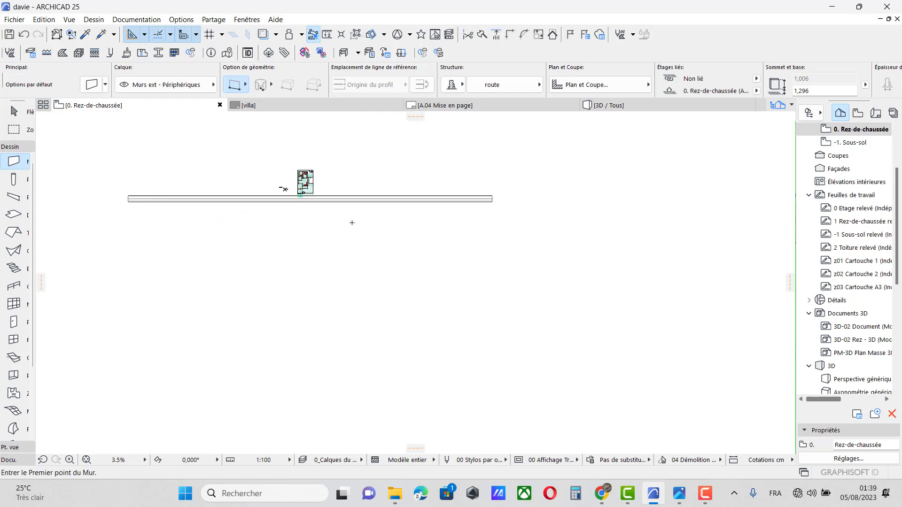
{"action": "scroll", "coordinate": [365, 229], "scroll_direction": "up", "scroll_amount": 5}
{"action": "scroll", "coordinate": [365, 229], "scroll_direction": "up", "scroll_amount": 3}
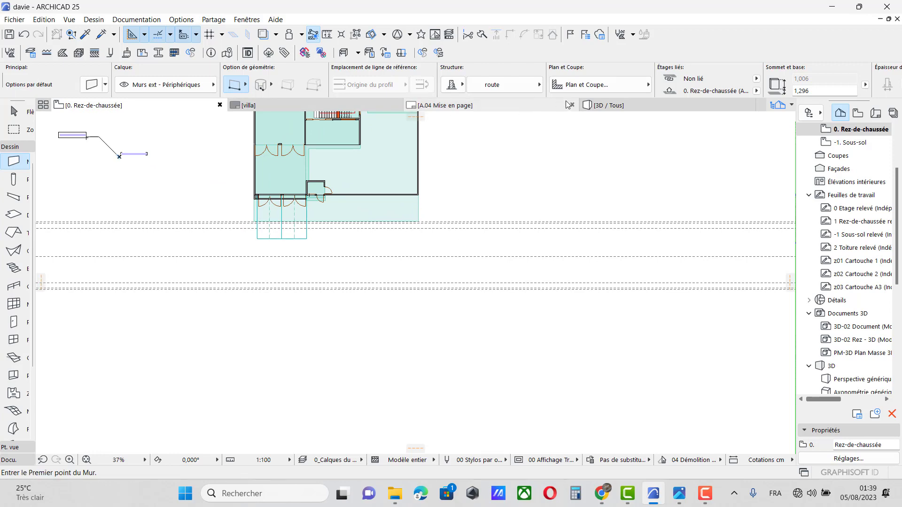
Move the road down in the 3D view from its villa-side edge to the front sidewalk slab's corner, with its base at -1.400
{"action": "left_click", "coordinate": [606, 105]}
{"action": "scroll", "coordinate": [420, 278], "scroll_direction": "down", "scroll_amount": 3}
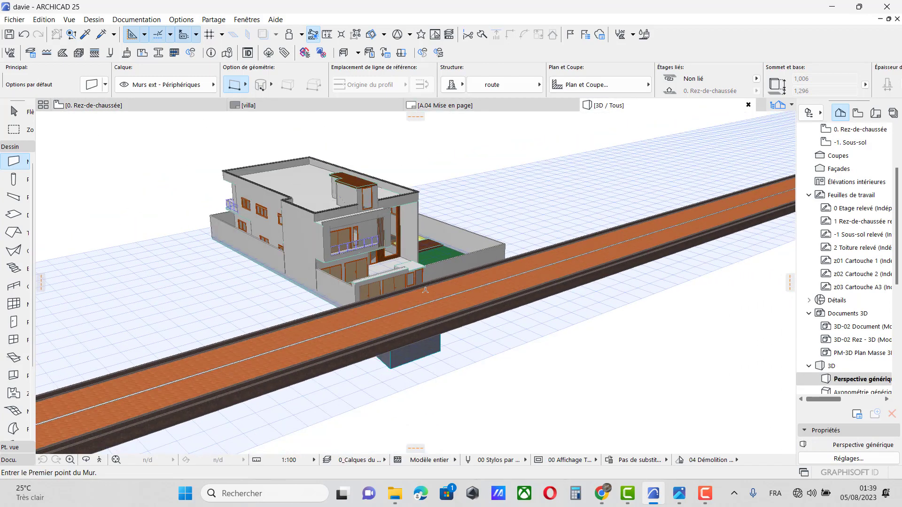
{"action": "left_click", "coordinate": [86, 459]}
{"action": "left_click_drag", "start_coordinate": [101, 418], "coordinate": [413, 373]}
{"action": "scroll", "coordinate": [414, 372], "scroll_direction": "up", "scroll_amount": 4}
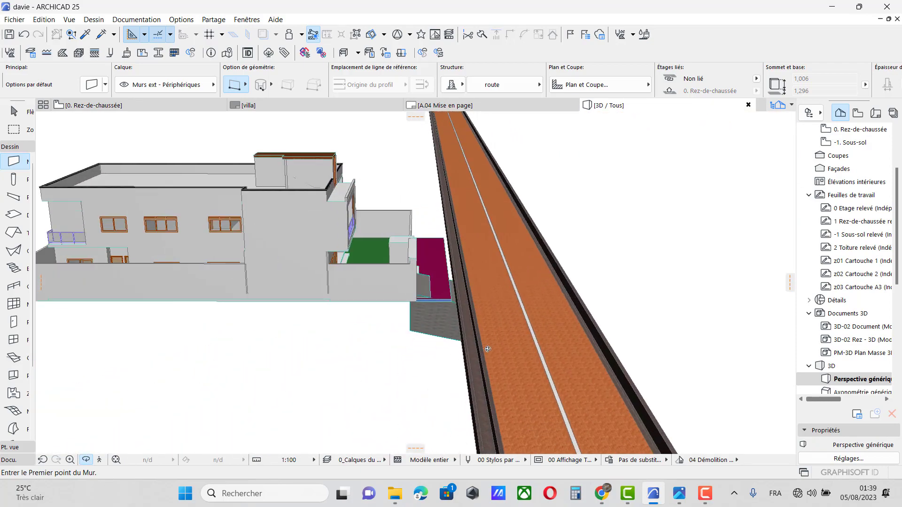
{"action": "left_click_drag", "start_coordinate": [479, 344], "coordinate": [57, 169]}
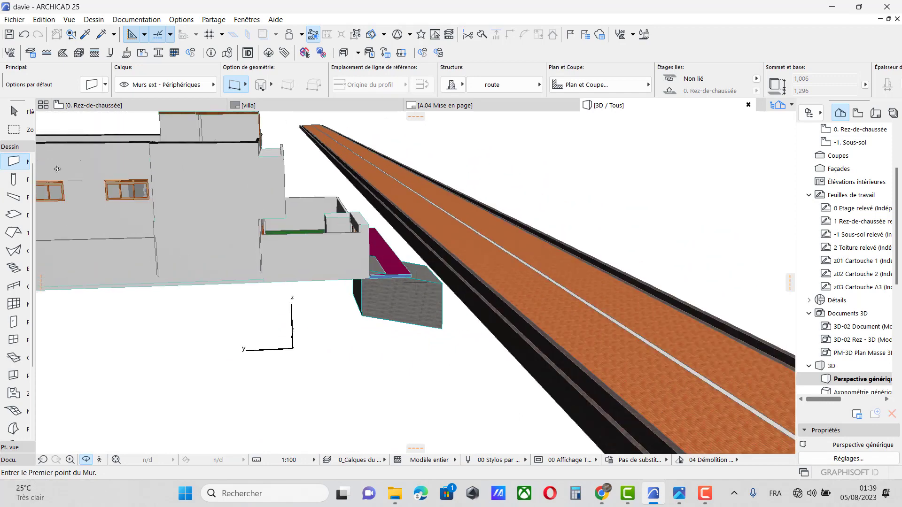
{"action": "left_click", "coordinate": [18, 107]}
{"action": "scroll", "coordinate": [471, 303], "scroll_direction": "up", "scroll_amount": 3}
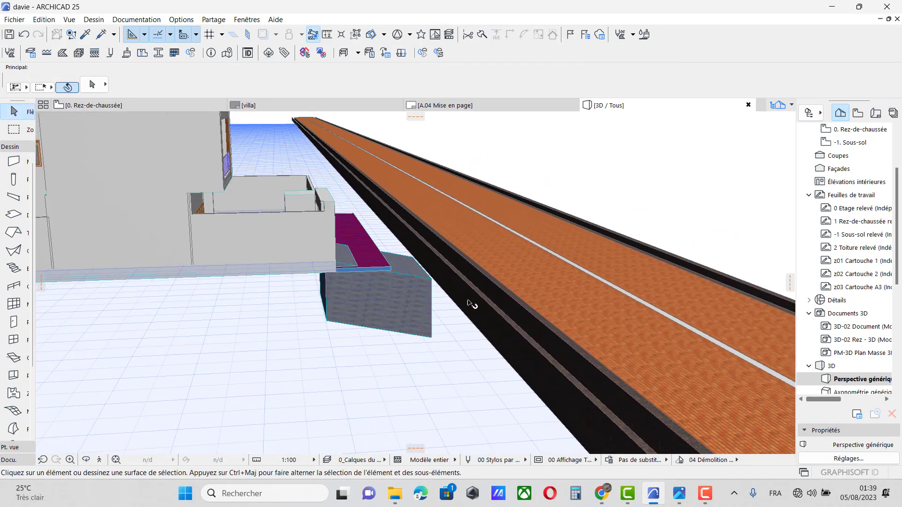
{"action": "left_click", "coordinate": [475, 313]}
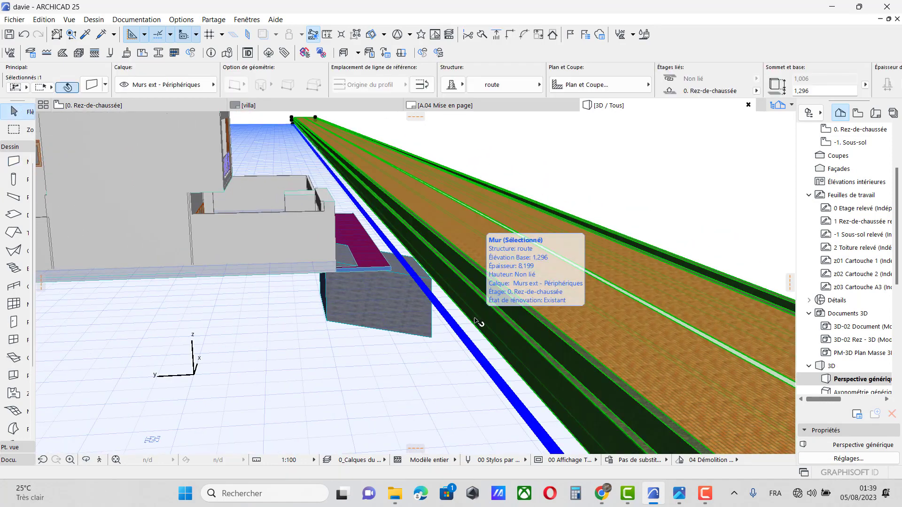
{"action": "key", "text": "ctrl+d"}
{"action": "scroll", "coordinate": [429, 261], "scroll_direction": "up", "scroll_amount": 2}
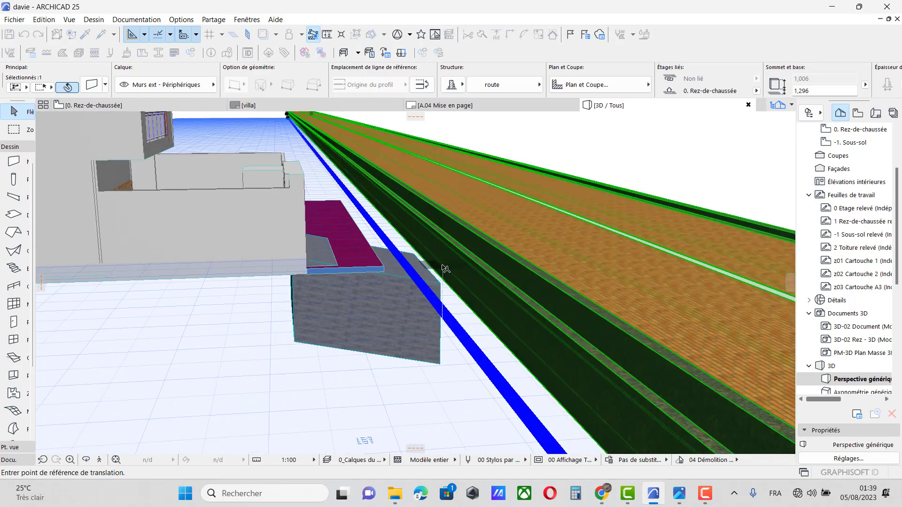
{"action": "left_click", "coordinate": [457, 245]}
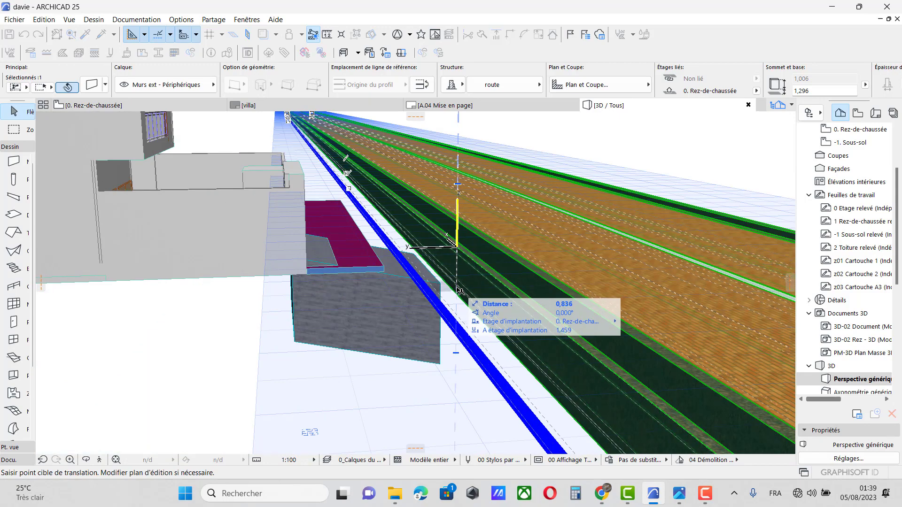
{"action": "left_click", "coordinate": [386, 269]}
Offset the road-side edge of the front sidewalk slab outwards over the gutter to the edge of the road surface
{"action": "scroll", "coordinate": [426, 245], "scroll_direction": "down", "scroll_amount": 10}
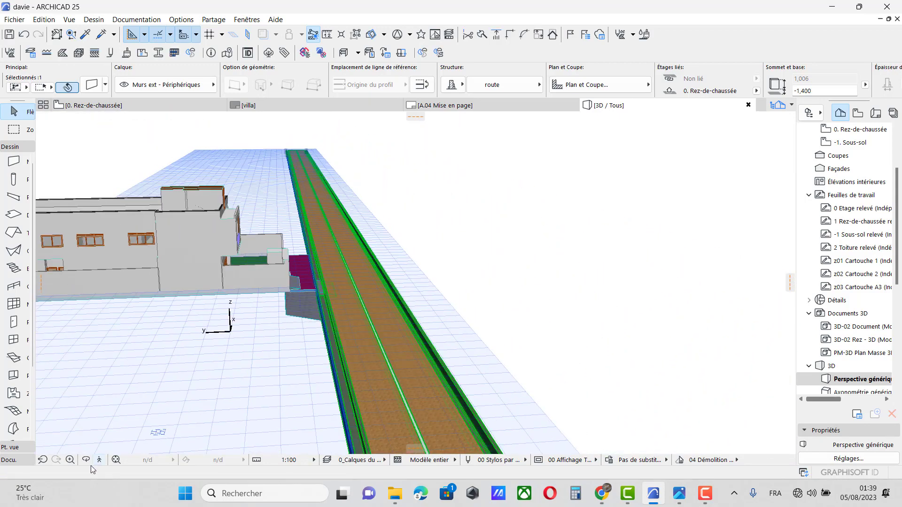
{"action": "left_click", "coordinate": [86, 460]}
{"action": "left_click_drag", "start_coordinate": [263, 368], "coordinate": [338, 358]}
{"action": "scroll", "coordinate": [339, 358], "scroll_direction": "up", "scroll_amount": 5}
{"action": "left_click_drag", "start_coordinate": [334, 242], "coordinate": [167, 199]}
{"action": "scroll", "coordinate": [342, 259], "scroll_direction": "up", "scroll_amount": 4}
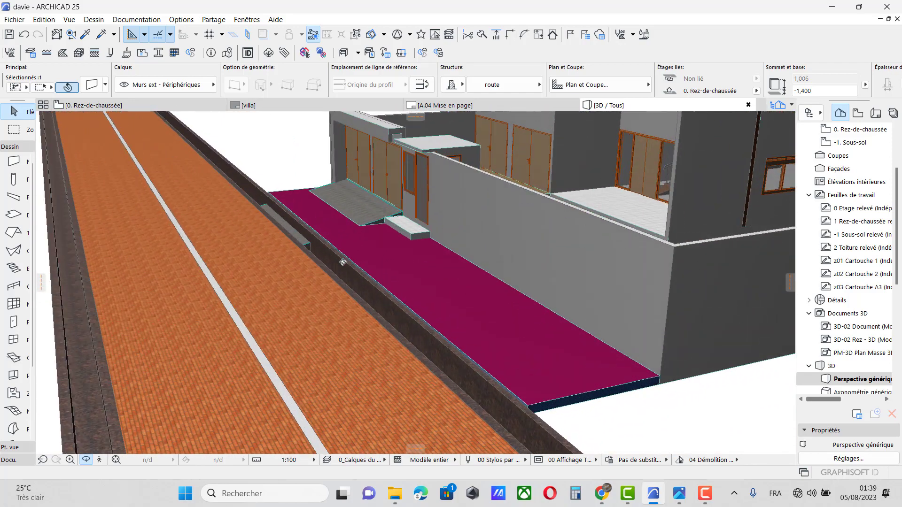
{"action": "scroll", "coordinate": [342, 259], "scroll_direction": "up", "scroll_amount": 4}
{"action": "left_click_drag", "start_coordinate": [374, 261], "coordinate": [396, 247]}
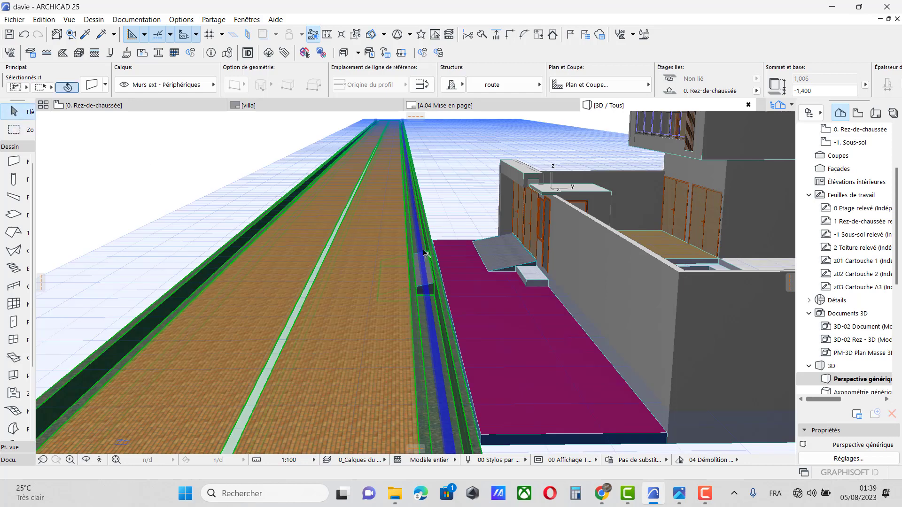
{"action": "left_click", "coordinate": [452, 306]}
{"action": "left_click", "coordinate": [450, 305]}
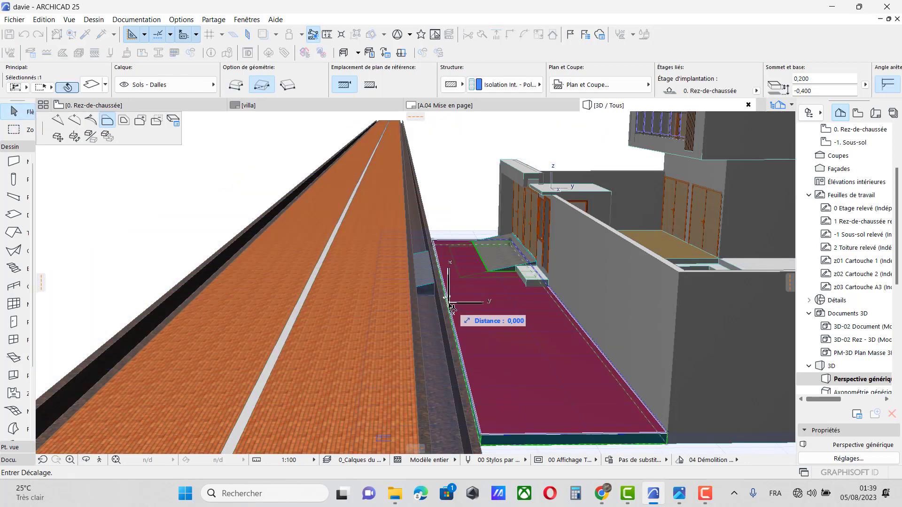
{"action": "left_click", "coordinate": [421, 295]}
Thicken the front sidewalk slab to 0.250 by raising its top to -0.350 so it covers the gutter's curb
{"action": "scroll", "coordinate": [383, 258], "scroll_direction": "down", "scroll_amount": 3}
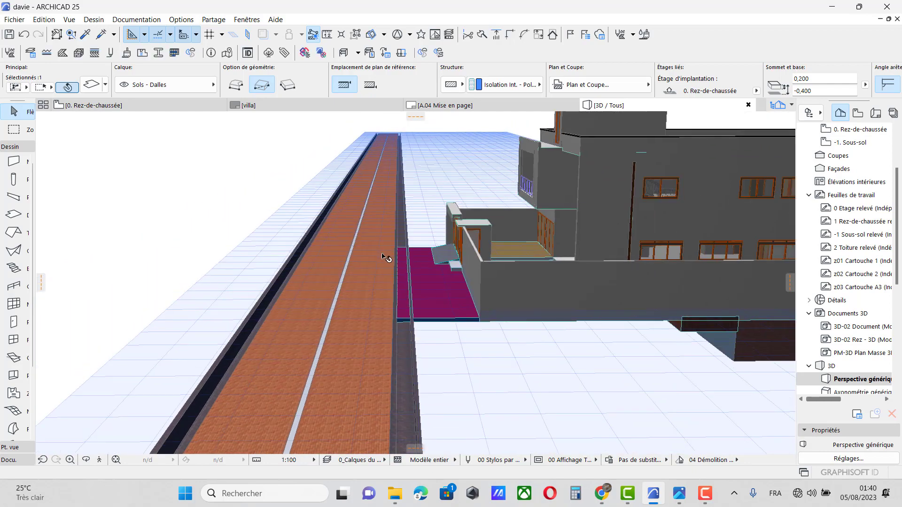
{"action": "scroll", "coordinate": [419, 316], "scroll_direction": "up", "scroll_amount": 5}
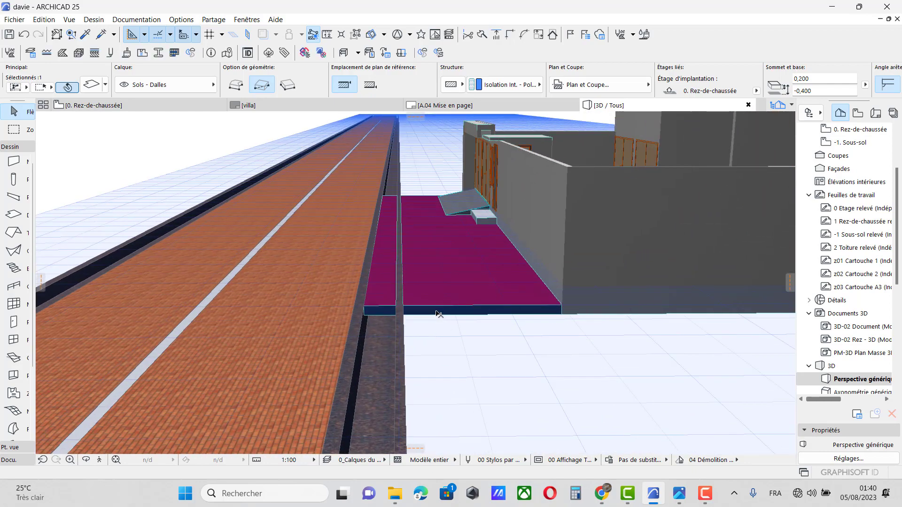
{"action": "scroll", "coordinate": [434, 311], "scroll_direction": "down", "scroll_amount": 4}
{"action": "scroll", "coordinate": [434, 310], "scroll_direction": "up", "scroll_amount": 4}
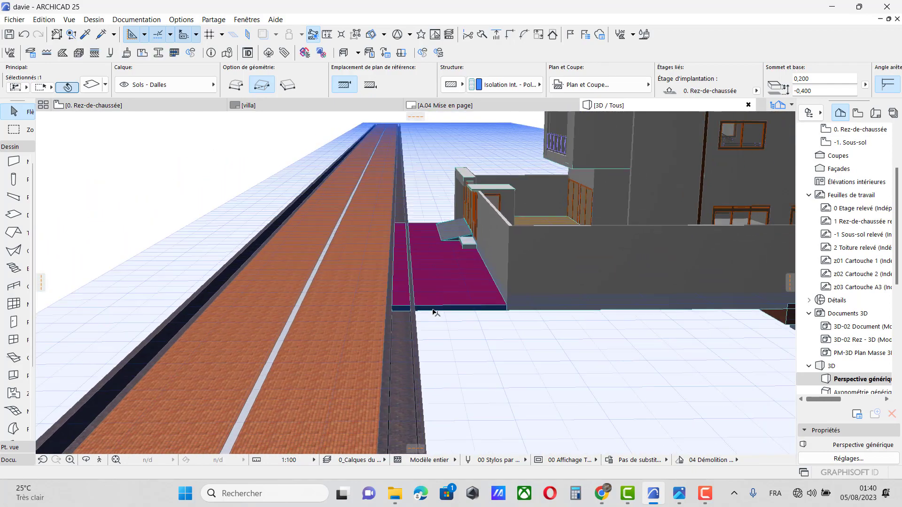
{"action": "scroll", "coordinate": [516, 305], "scroll_direction": "up", "scroll_amount": 5}
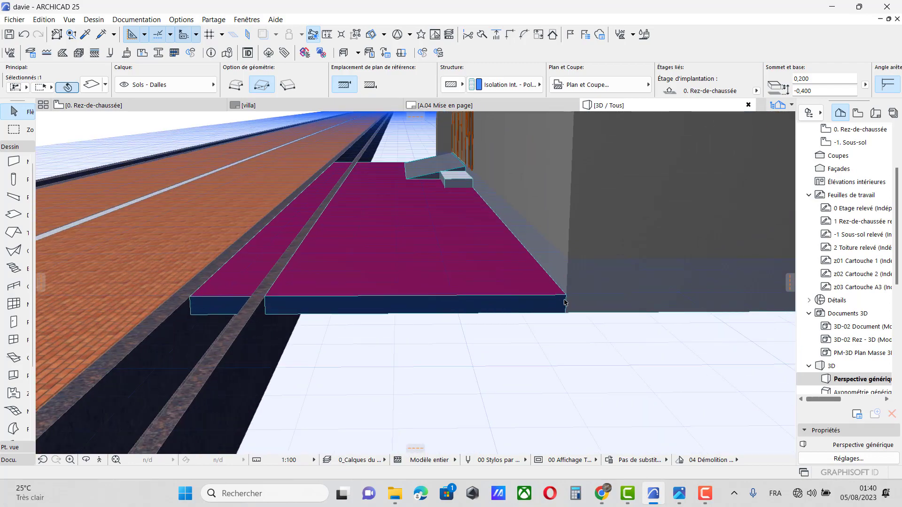
{"action": "left_click", "coordinate": [567, 296]}
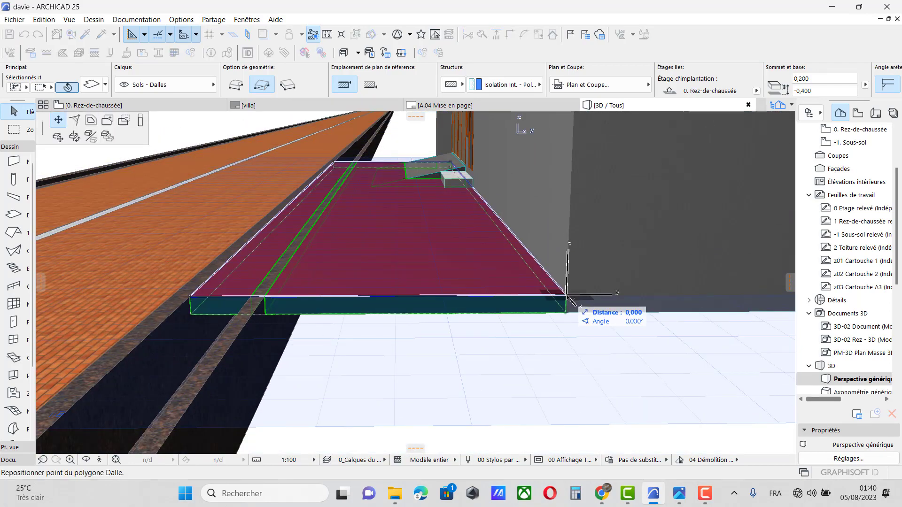
{"action": "left_click", "coordinate": [140, 121]}
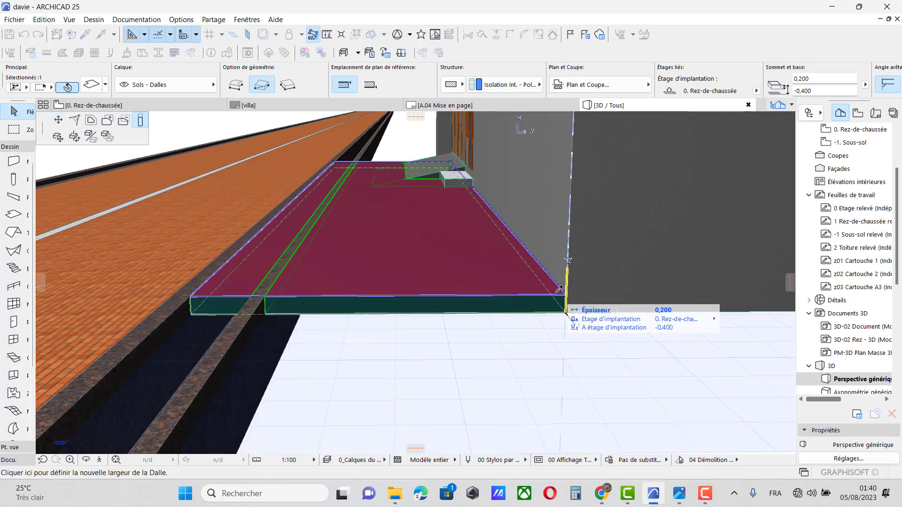
{"action": "left_click", "coordinate": [557, 290]}
{"action": "scroll", "coordinate": [400, 258], "scroll_direction": "down", "scroll_amount": 3}
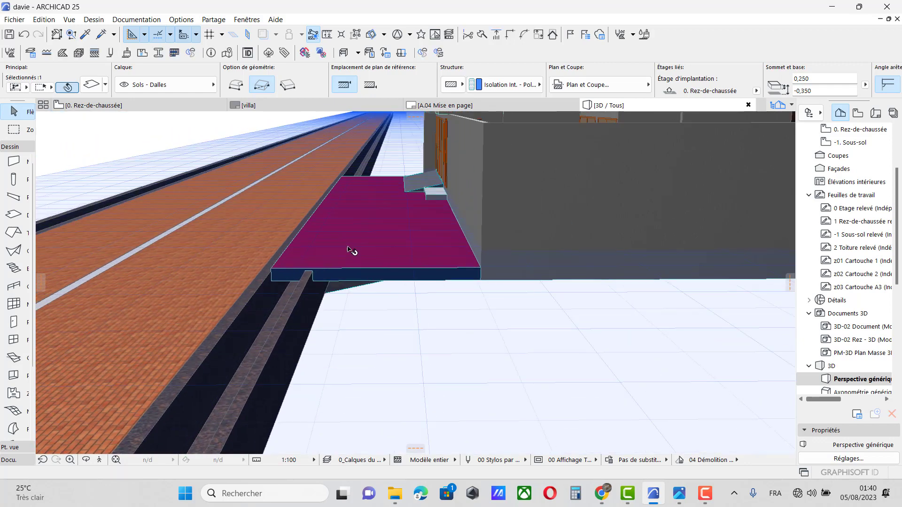
Offset the front sidewalk slab's road-side edge slightly further outwards to close the remaining gap to the road surface
{"action": "scroll", "coordinate": [310, 254], "scroll_direction": "up", "scroll_amount": 2}
{"action": "left_click", "coordinate": [323, 195]}
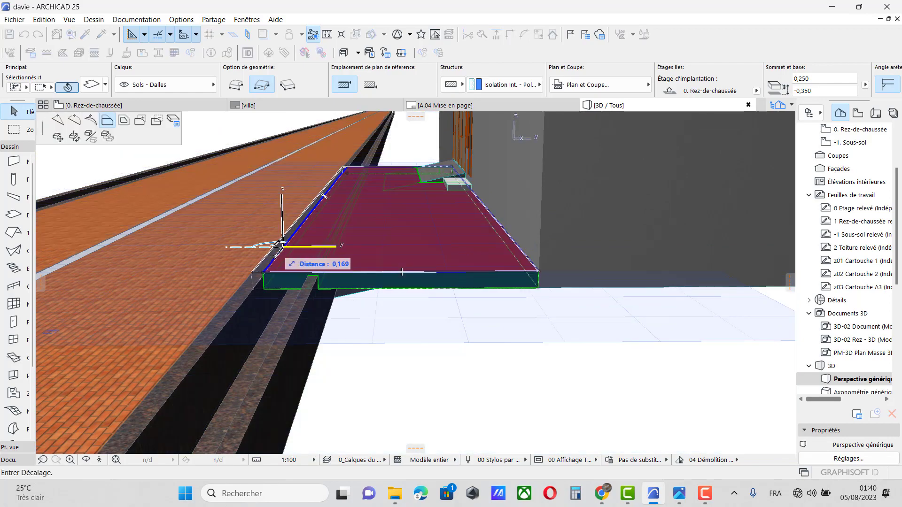
{"action": "left_click", "coordinate": [271, 245]}
{"action": "scroll", "coordinate": [307, 245], "scroll_direction": "down", "scroll_amount": 5}
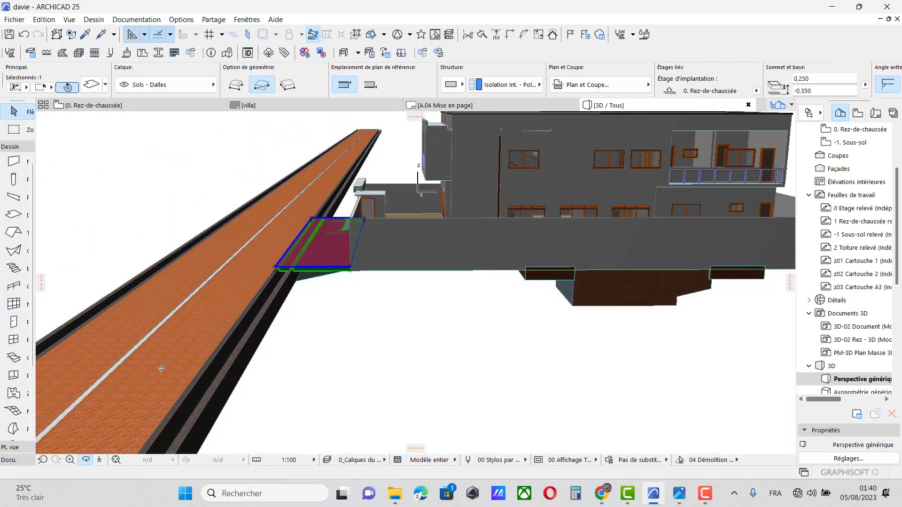
{"action": "left_click", "coordinate": [5, 238]}
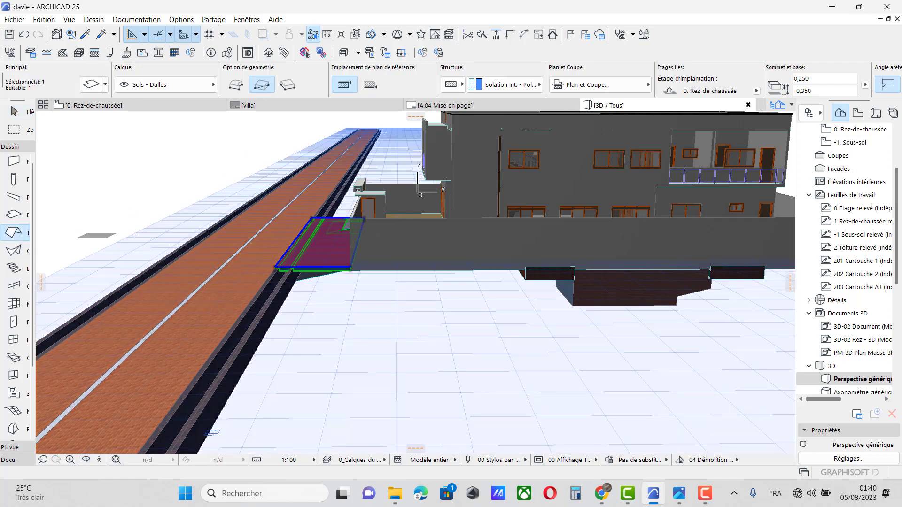
Examine the villa, sidewalk slab and road from all sides in the 3D view
{"action": "left_click", "coordinate": [88, 460]}
{"action": "left_click_drag", "start_coordinate": [101, 365], "coordinate": [554, 372]}
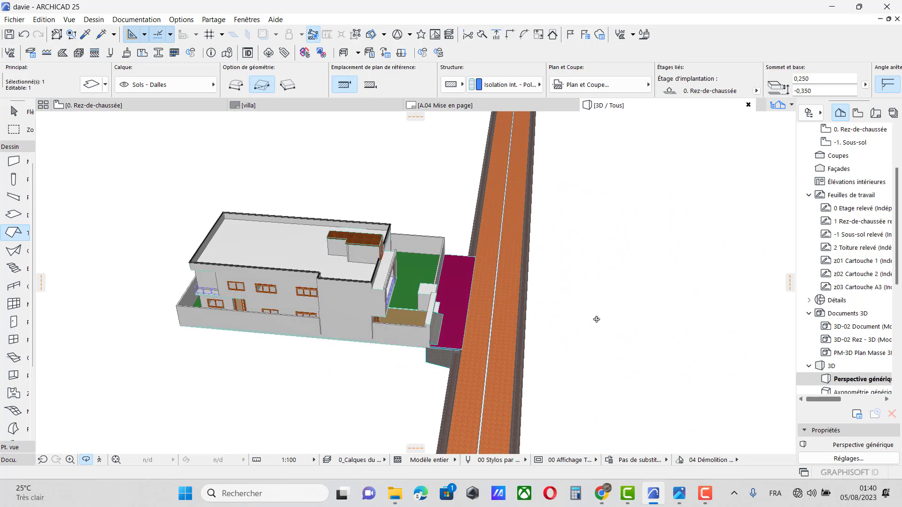
{"action": "left_click_drag", "start_coordinate": [596, 320], "coordinate": [493, 381]}
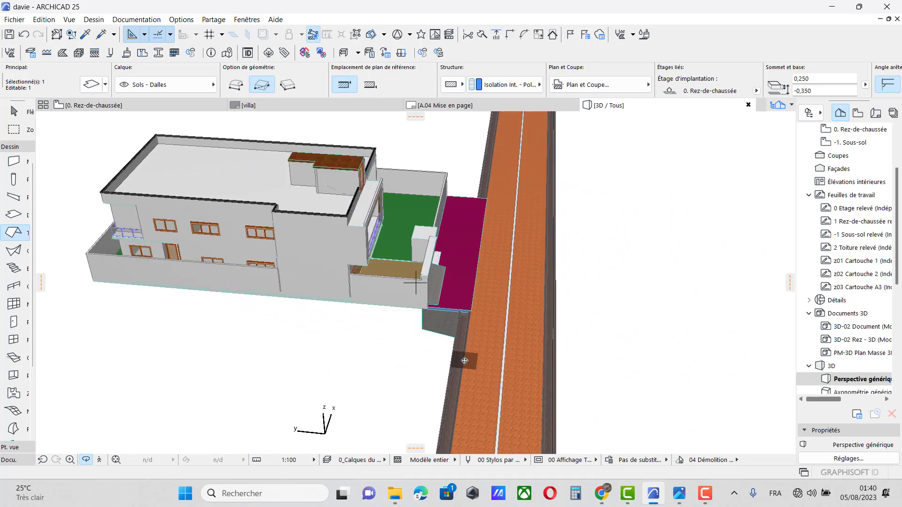
{"action": "left_click_drag", "start_coordinate": [451, 361], "coordinate": [263, 304]}
{"action": "scroll", "coordinate": [461, 277], "scroll_direction": "up", "scroll_amount": 6}
{"action": "scroll", "coordinate": [263, 304], "scroll_direction": "down", "scroll_amount": 4}
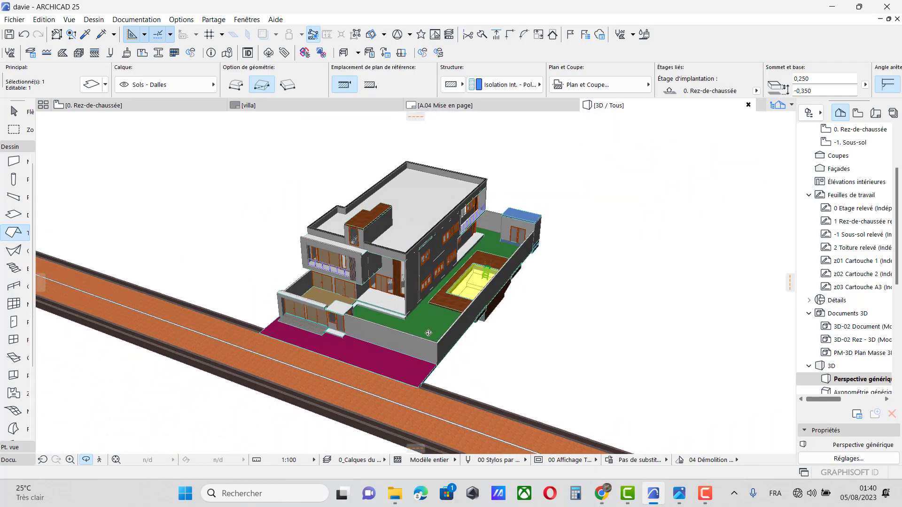
{"action": "left_click_drag", "start_coordinate": [451, 329], "coordinate": [507, 352]}
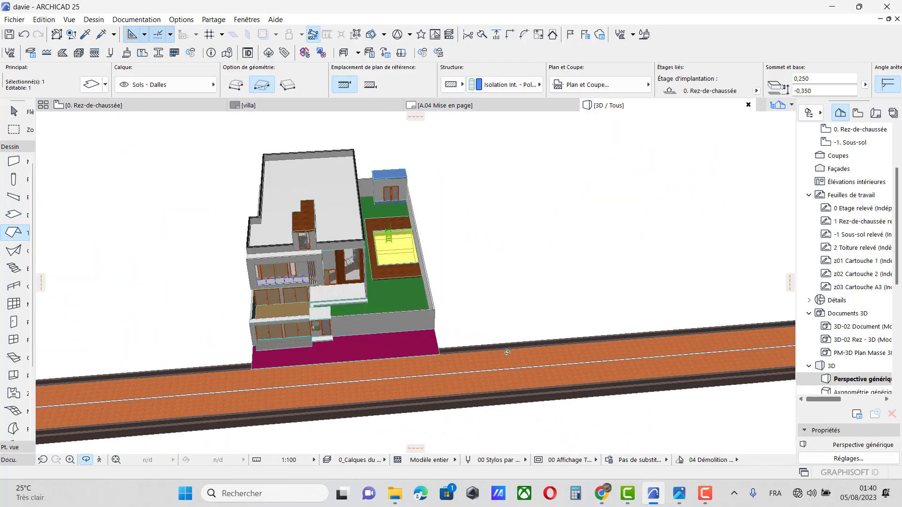
{"action": "scroll", "coordinate": [373, 287], "scroll_direction": "up", "scroll_amount": 5}
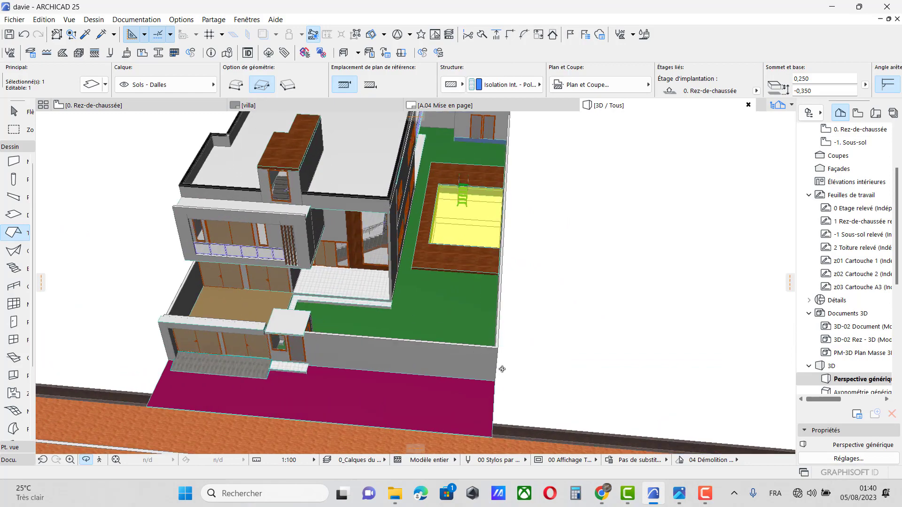
Compare the villa's front and enclosure wall in 3D with the reference render MOUB2_4 in the photo viewer
{"action": "left_click", "coordinate": [681, 499]}
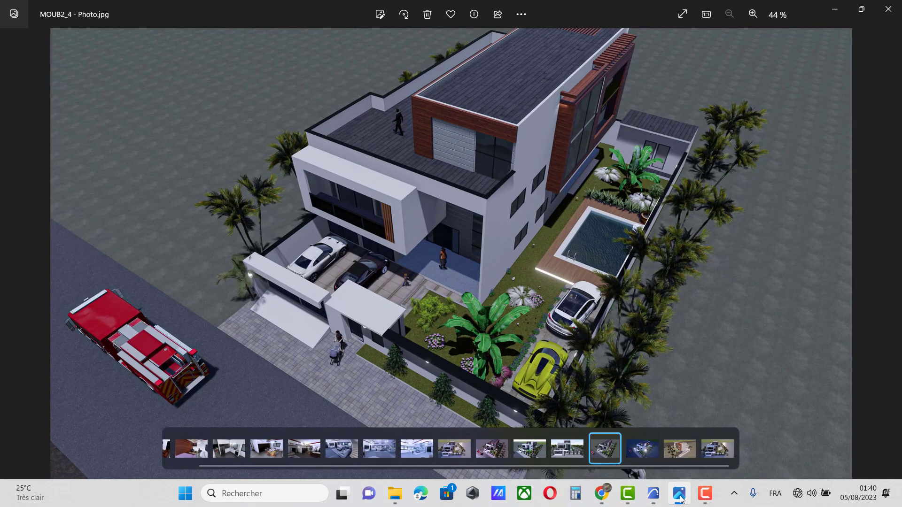
{"action": "left_click", "coordinate": [679, 499]}
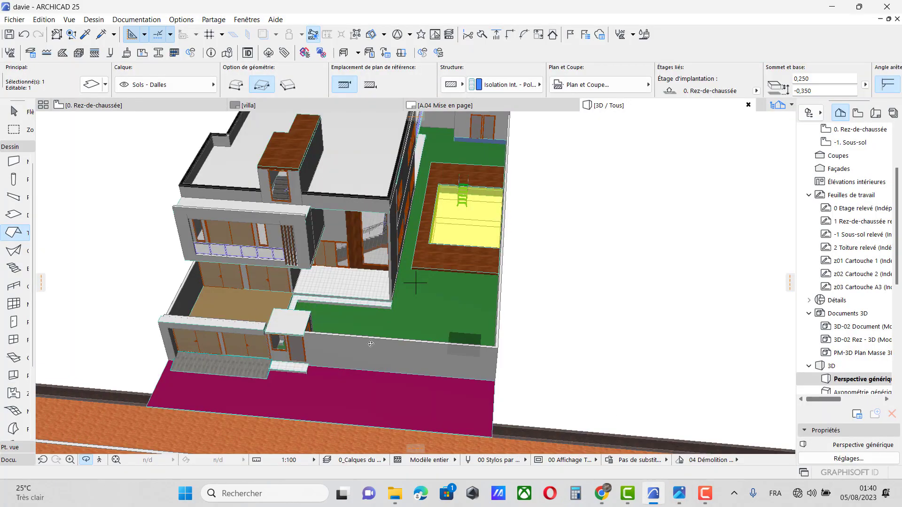
{"action": "left_click_drag", "start_coordinate": [415, 281], "coordinate": [465, 253]}
{"action": "scroll", "coordinate": [367, 316], "scroll_direction": "up", "scroll_amount": 3}
{"action": "scroll", "coordinate": [504, 368], "scroll_direction": "down", "scroll_amount": 6}
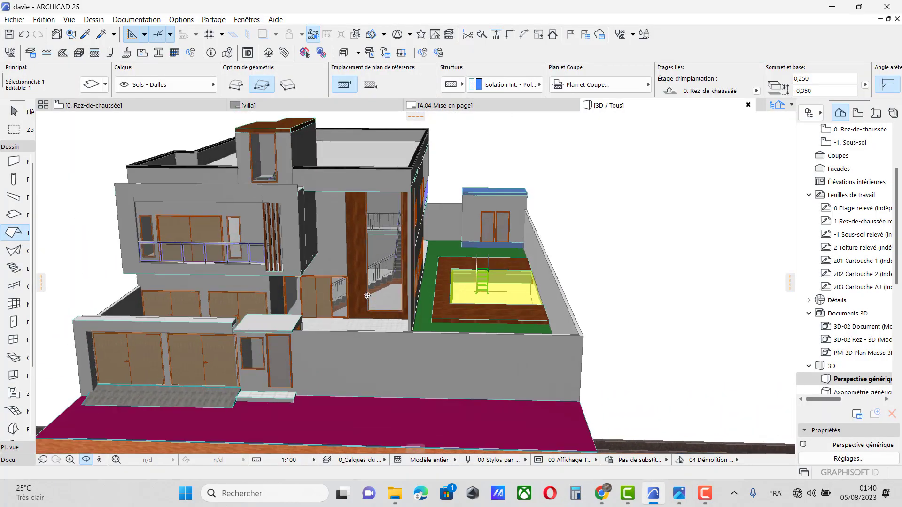
{"action": "scroll", "coordinate": [438, 302], "scroll_direction": "up", "scroll_amount": 6}
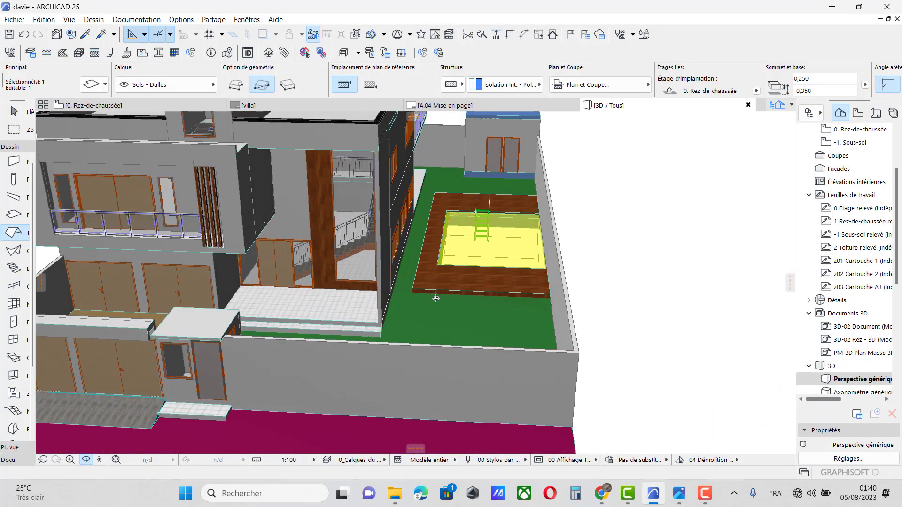
{"action": "scroll", "coordinate": [450, 307], "scroll_direction": "down", "scroll_amount": 6}
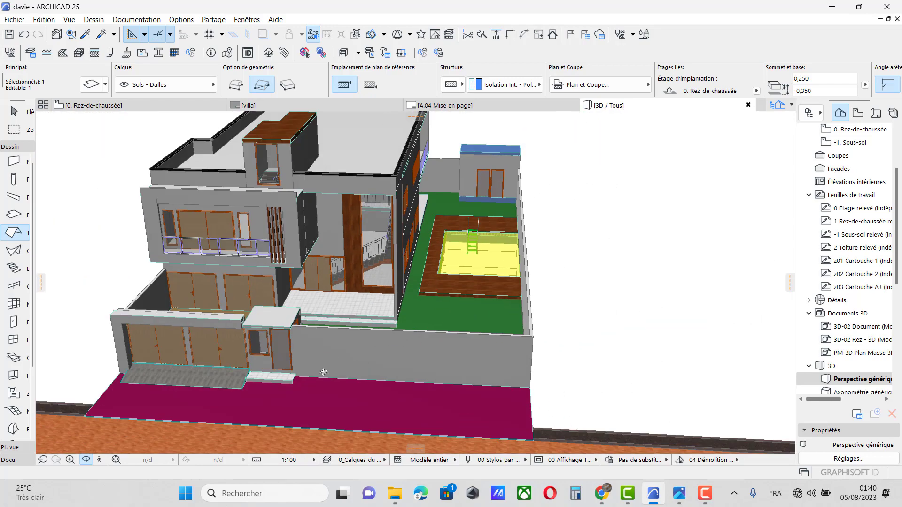
{"action": "left_click_drag", "start_coordinate": [311, 388], "coordinate": [321, 394]}
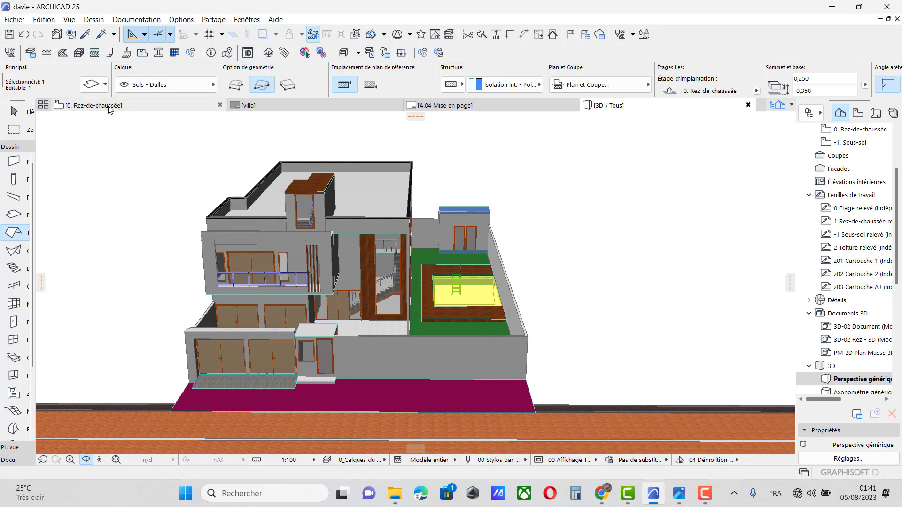
{"action": "left_click", "coordinate": [680, 496]}
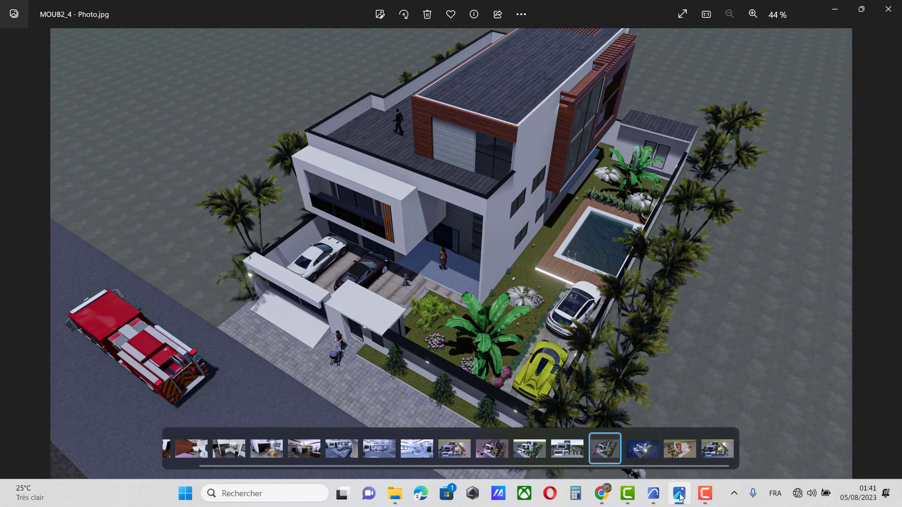
{"action": "left_click", "coordinate": [680, 496]}
In the Rez-de-chaussée plan, deselect the slab and set the default lamp to Applique murale 25 with style Type 12
{"action": "left_click", "coordinate": [111, 105]}
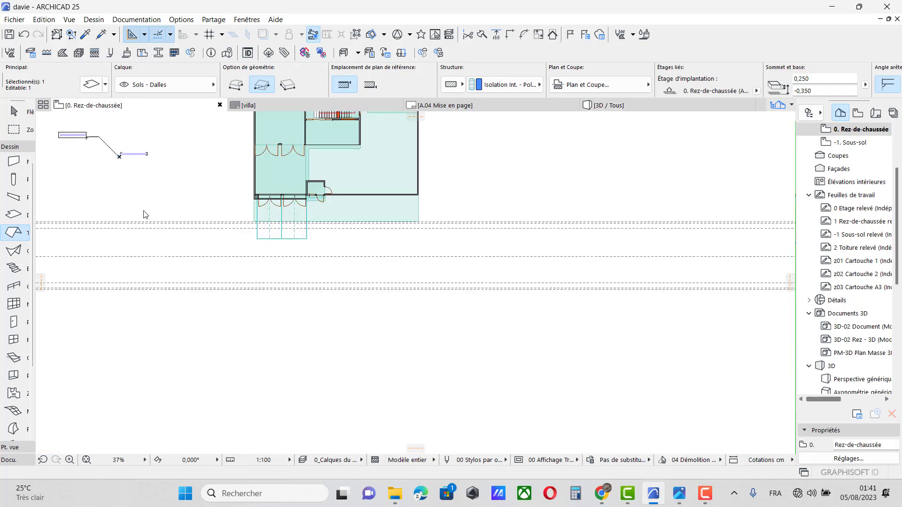
{"action": "key", "text": "Escape"}
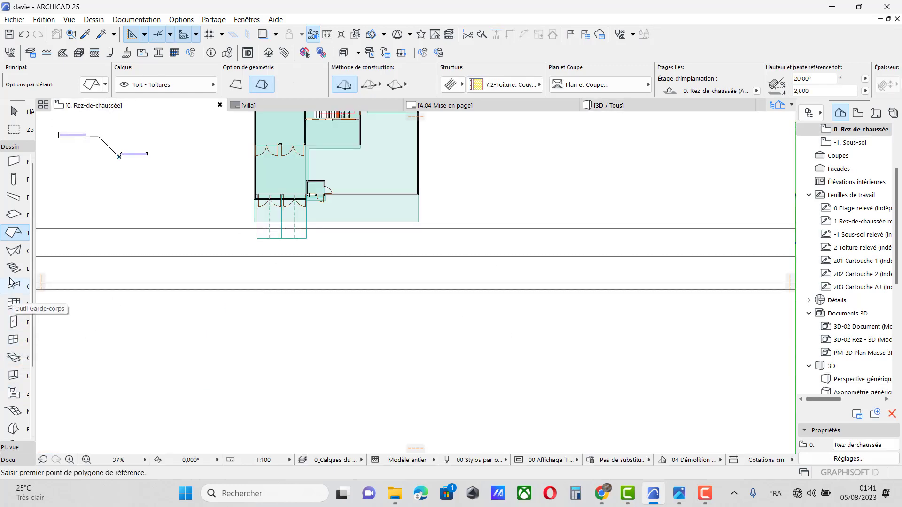
{"action": "scroll", "coordinate": [10, 305], "scroll_direction": "down", "scroll_amount": 3}
{"action": "left_click", "coordinate": [13, 377]}
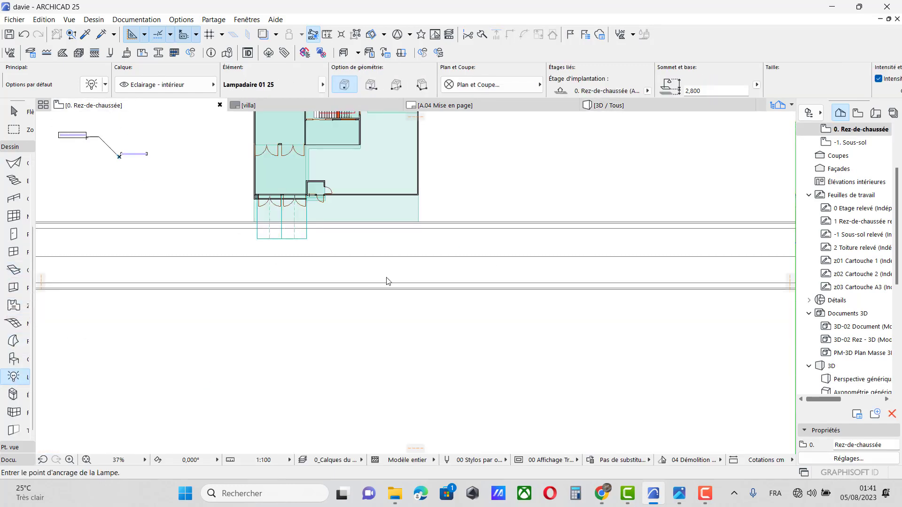
{"action": "key", "text": "ctrl+t"}
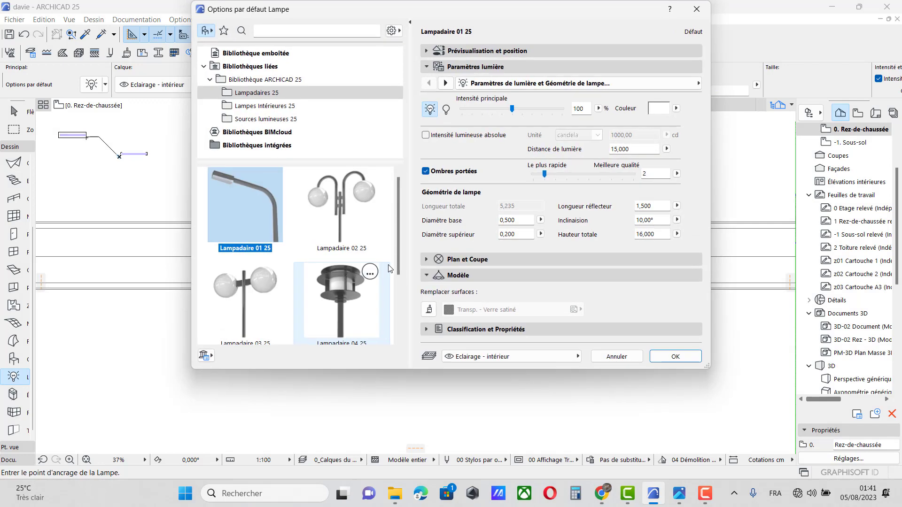
{"action": "left_click", "coordinate": [256, 107]}
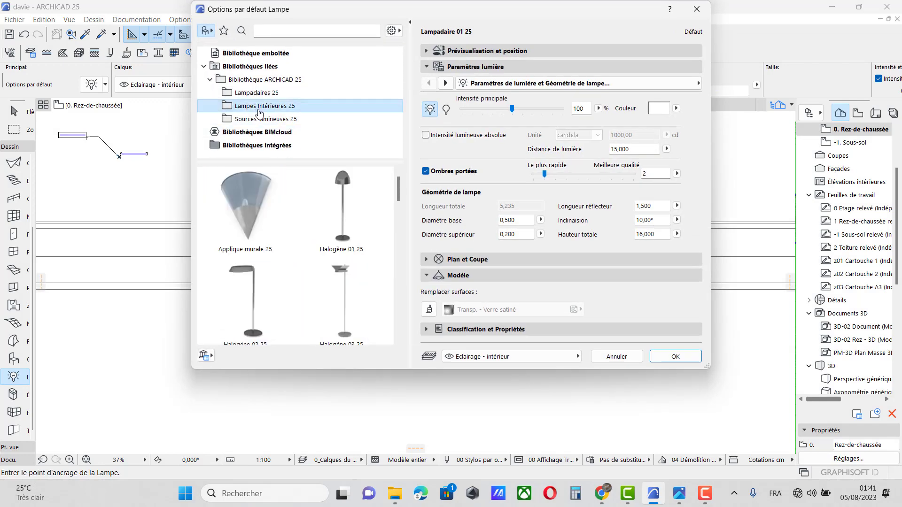
{"action": "left_click", "coordinate": [258, 208]}
{"action": "left_click", "coordinate": [638, 136]}
{"action": "scroll", "coordinate": [677, 187], "scroll_direction": "up", "scroll_amount": 2}
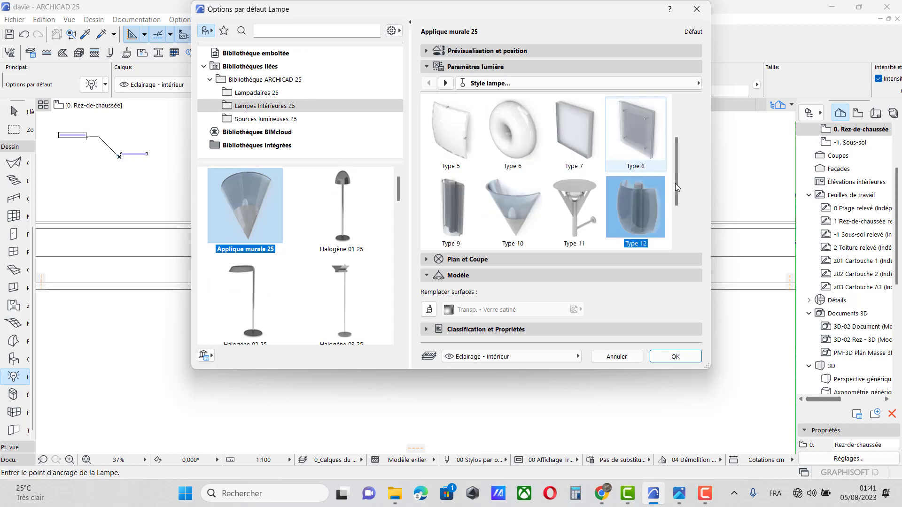
{"action": "left_click", "coordinate": [692, 356]}
Place the wall lamp at the outer corner of the garage gate wall in plan and move it along the wall onto the pillar
{"action": "scroll", "coordinate": [413, 260], "scroll_direction": "up", "scroll_amount": 3}
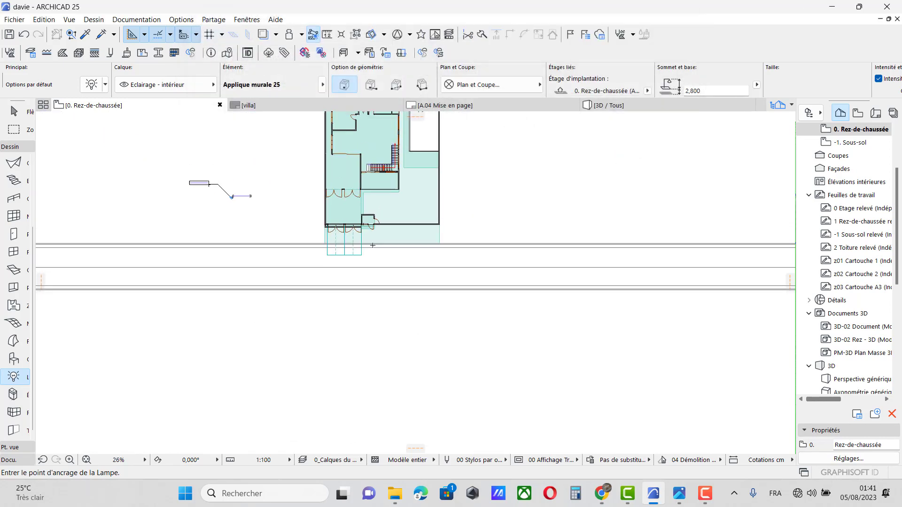
{"action": "scroll", "coordinate": [413, 262], "scroll_direction": "up", "scroll_amount": 3}
{"action": "scroll", "coordinate": [409, 282], "scroll_direction": "down", "scroll_amount": 6}
{"action": "scroll", "coordinate": [407, 286], "scroll_direction": "up", "scroll_amount": 6}
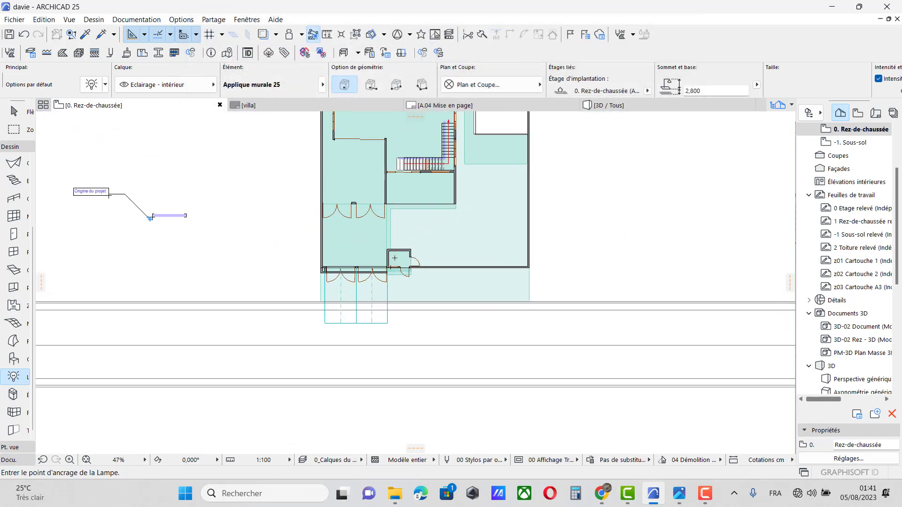
{"action": "scroll", "coordinate": [284, 259], "scroll_direction": "up", "scroll_amount": 7}
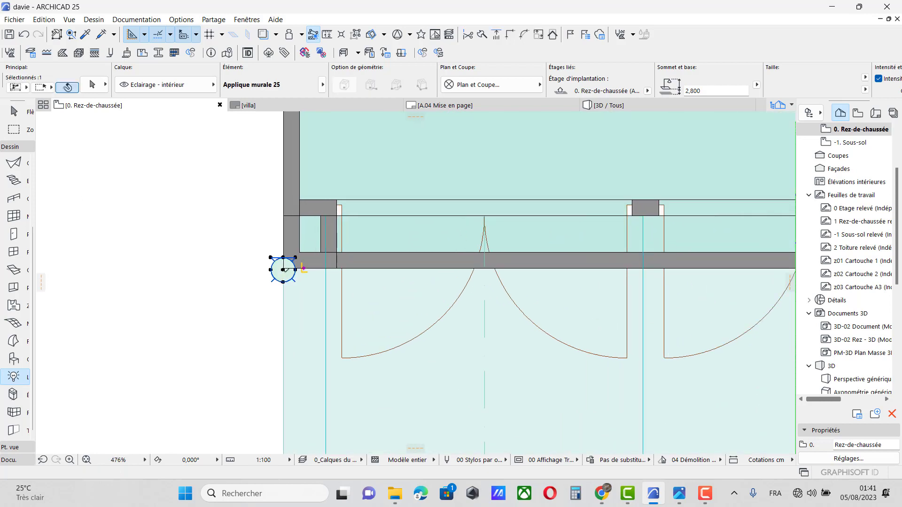
{"action": "scroll", "coordinate": [284, 270], "scroll_direction": "up", "scroll_amount": 5}
{"action": "left_click", "coordinate": [271, 242]}
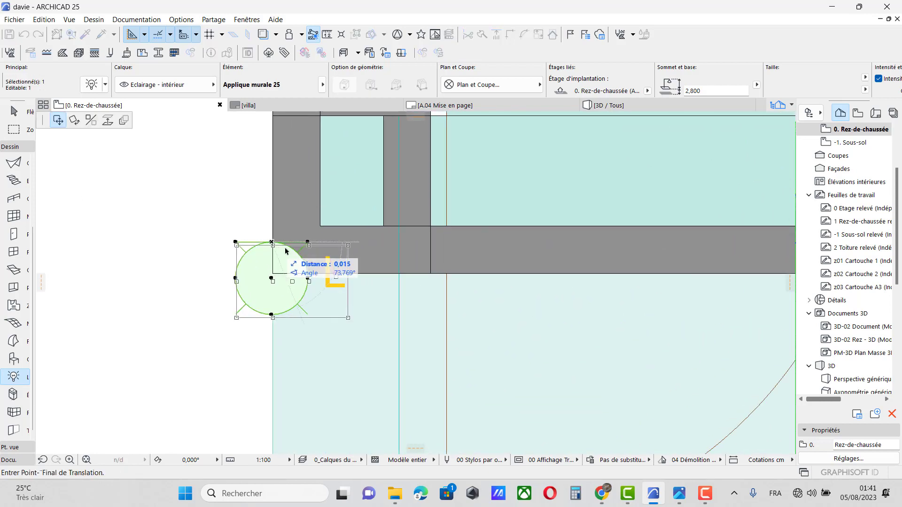
{"action": "left_click", "coordinate": [331, 245]}
{"action": "scroll", "coordinate": [268, 268], "scroll_direction": "down", "scroll_amount": 6}
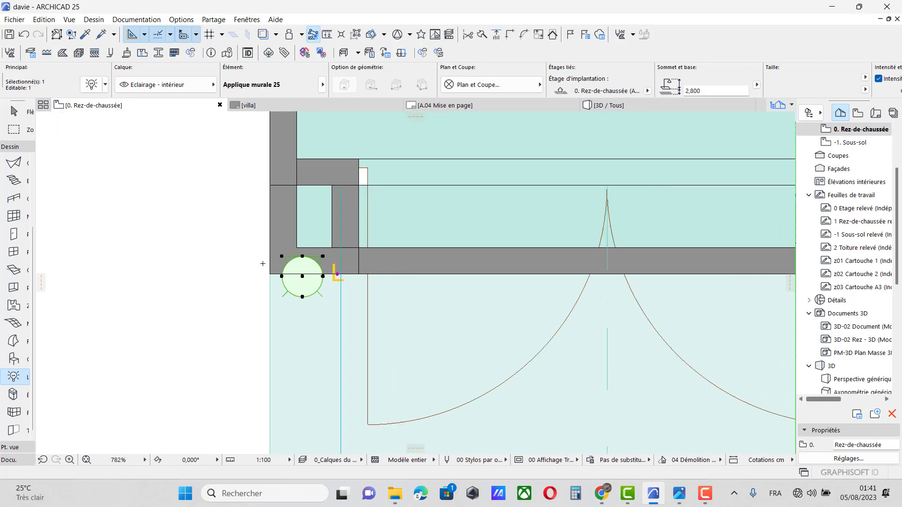
In the 3D view, lower the wall lamp vertically on the gate pillar's front face to a height of about 1.82 and deselect it
{"action": "left_click", "coordinate": [642, 102]}
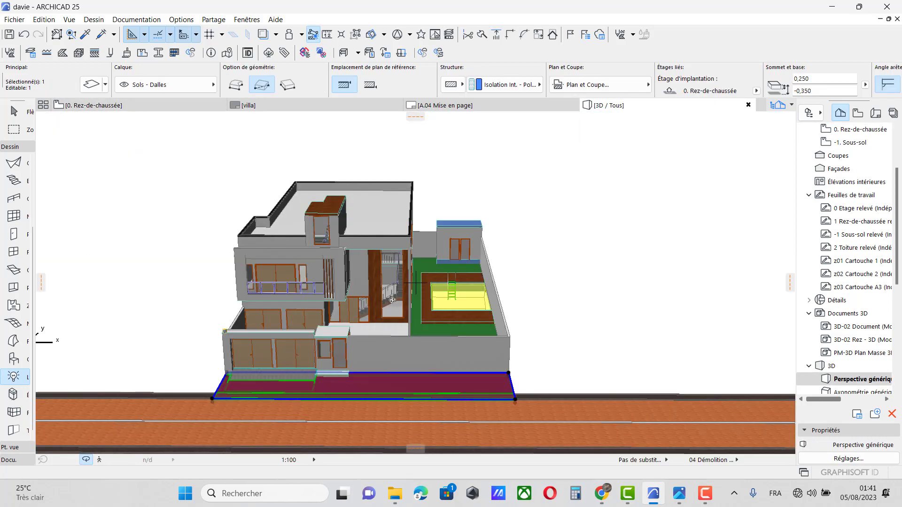
{"action": "scroll", "coordinate": [263, 359], "scroll_direction": "up", "scroll_amount": 4}
{"action": "scroll", "coordinate": [218, 349], "scroll_direction": "up", "scroll_amount": 3}
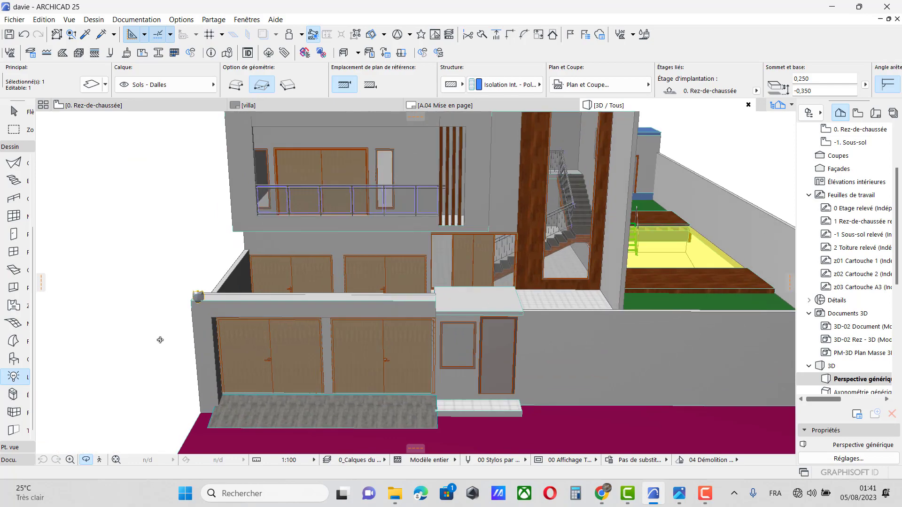
{"action": "middle_click_drag", "start_coordinate": [161, 340], "coordinate": [495, 279], "text": "shift"}
{"action": "scroll", "coordinate": [495, 279], "scroll_direction": "down", "scroll_amount": 5}
{"action": "scroll", "coordinate": [148, 191], "scroll_direction": "up", "scroll_amount": 3}
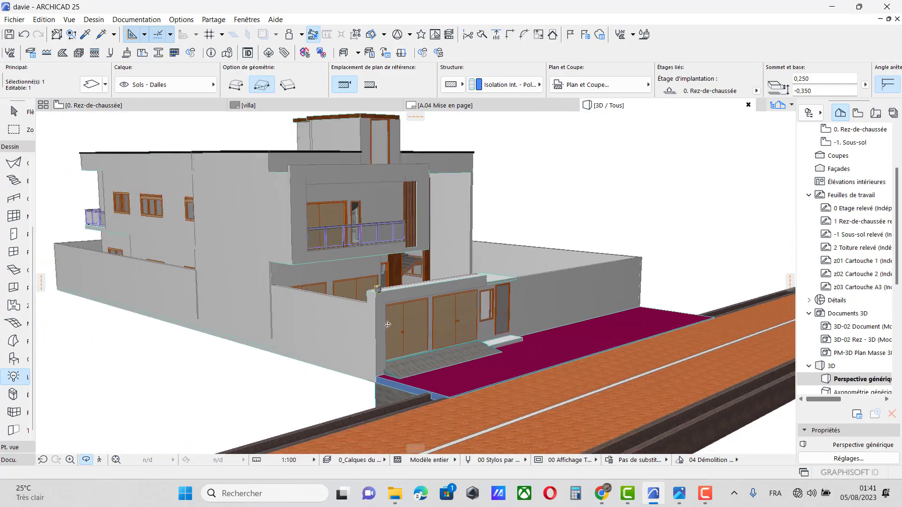
{"action": "left_click", "coordinate": [13, 111]}
{"action": "scroll", "coordinate": [357, 294], "scroll_direction": "up", "scroll_amount": 6}
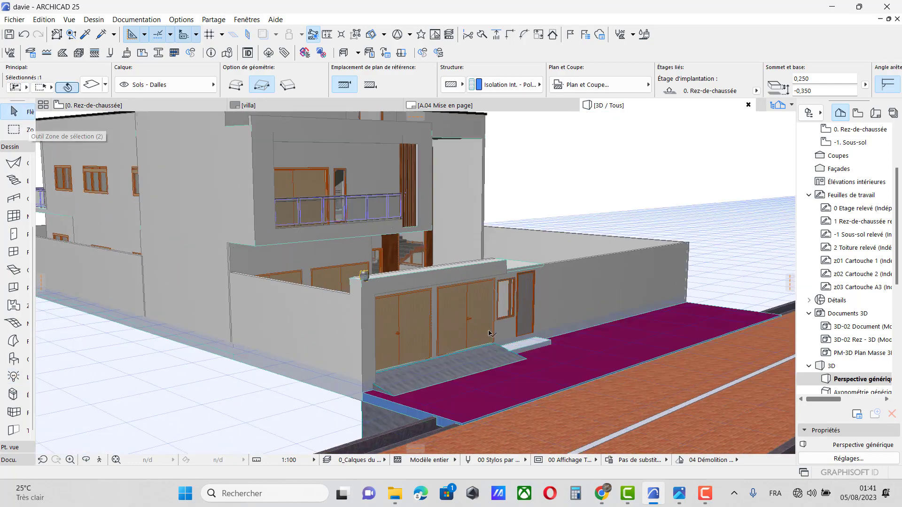
{"action": "scroll", "coordinate": [357, 294], "scroll_direction": "up", "scroll_amount": 2}
{"action": "left_click", "coordinate": [343, 261]}
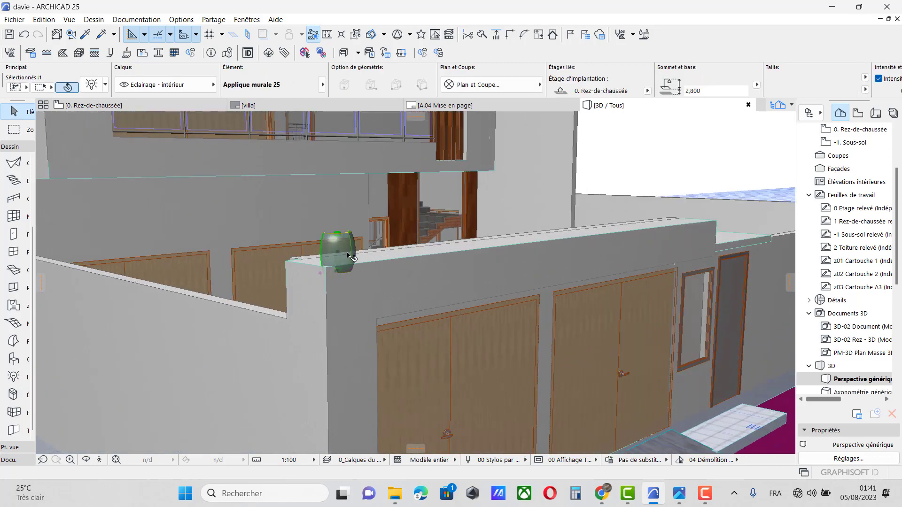
{"action": "left_click", "coordinate": [348, 262]}
{"action": "scroll", "coordinate": [348, 295], "scroll_direction": "down", "scroll_amount": 2}
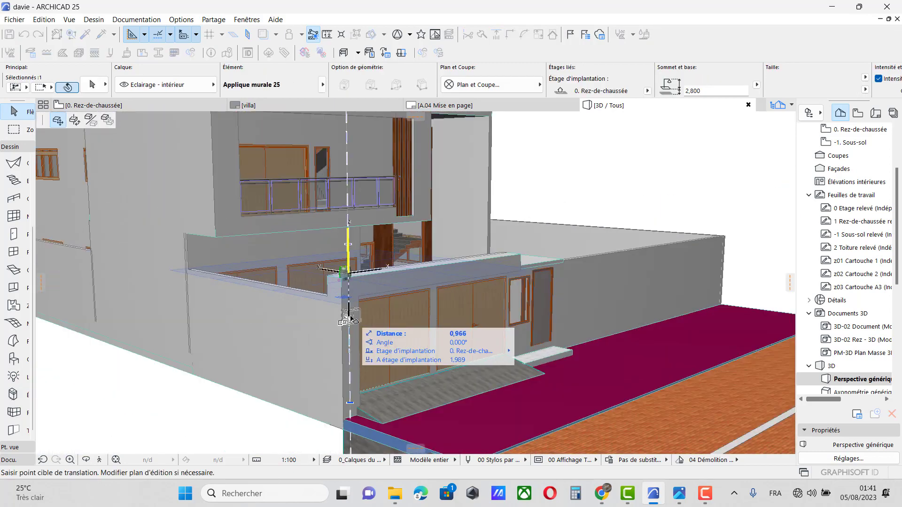
{"action": "left_click", "coordinate": [350, 319]}
{"action": "right_click", "coordinate": [352, 321]}
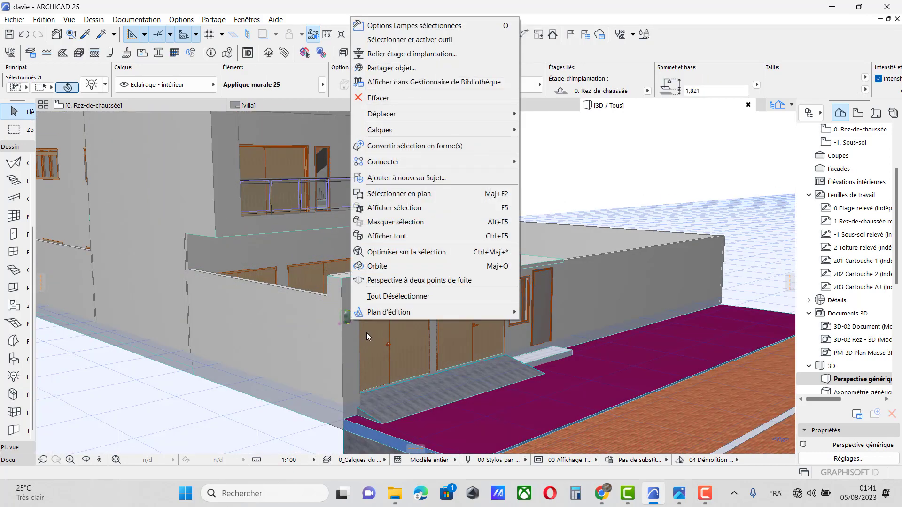
{"action": "left_click", "coordinate": [346, 229]}
{"action": "scroll", "coordinate": [280, 339], "scroll_direction": "up", "scroll_amount": 5}
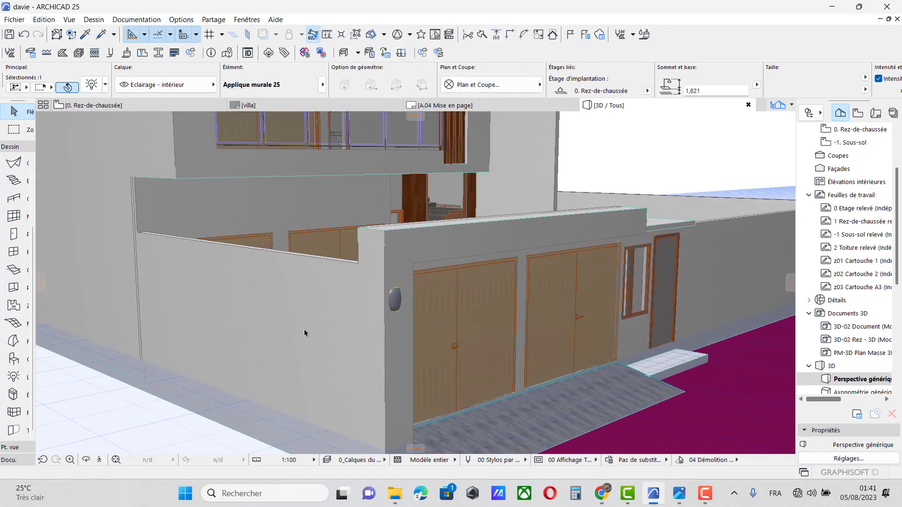
{"action": "scroll", "coordinate": [446, 286], "scroll_direction": "up", "scroll_amount": 4}
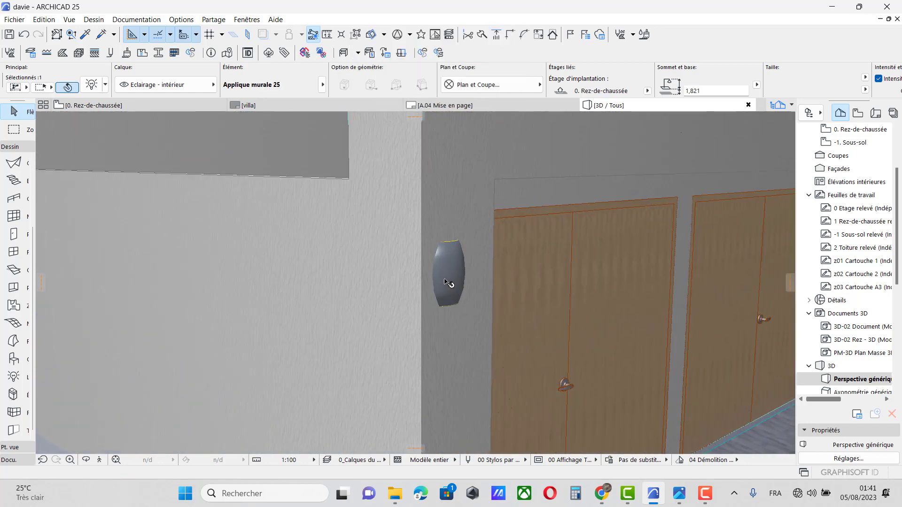
Move the gate pillar's wall lamp about 0.10 out from the wall face and copy it about 8.43 along the wall beside the pedestrian door
{"action": "left_click", "coordinate": [441, 276]}
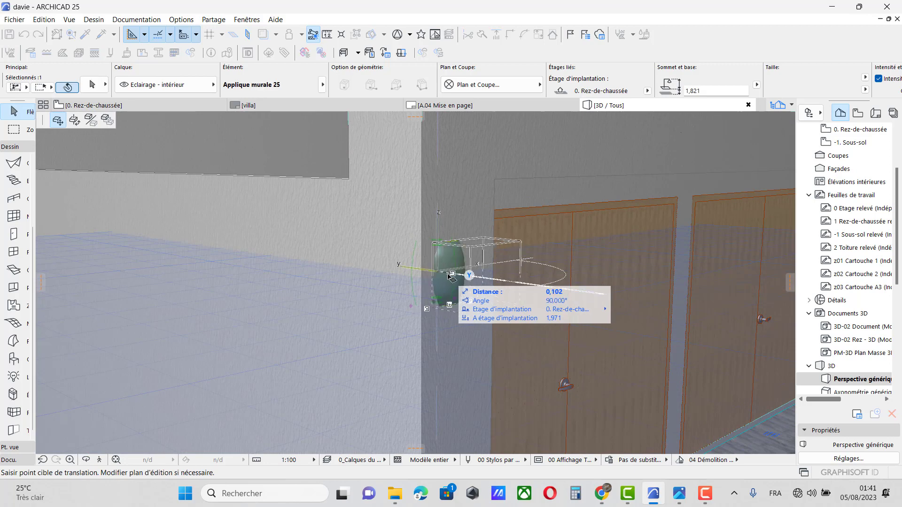
{"action": "left_click", "coordinate": [447, 276]}
{"action": "right_click", "coordinate": [455, 281]}
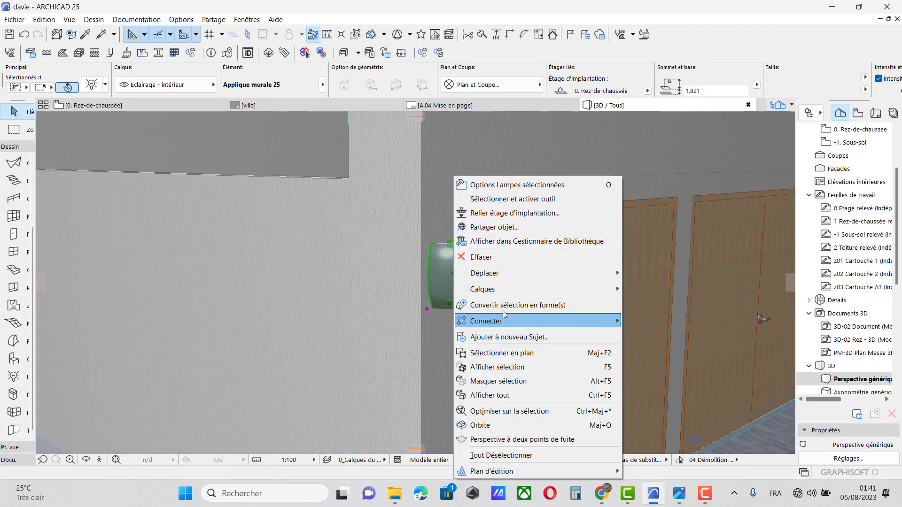
{"action": "mouse_move", "coordinate": [529, 273]}
{"action": "left_click", "coordinate": [653, 330]}
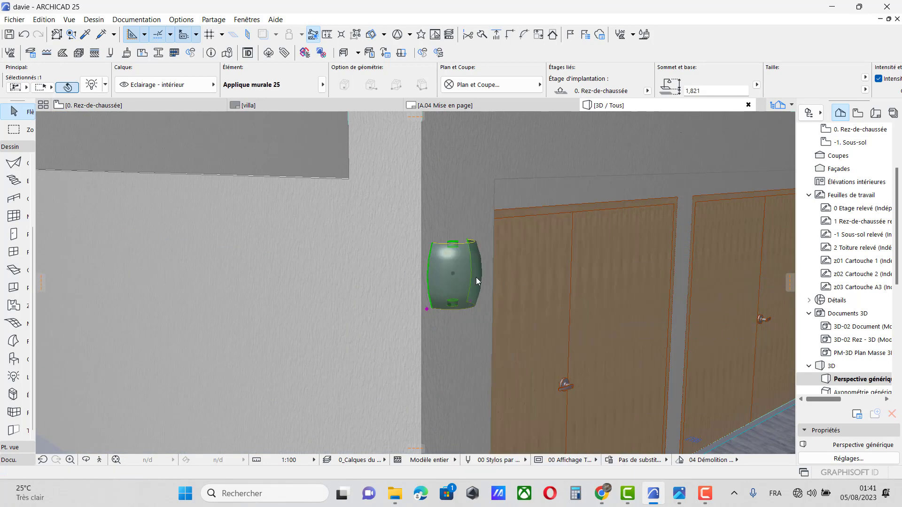
{"action": "scroll", "coordinate": [282, 324], "scroll_direction": "down", "scroll_amount": 10}
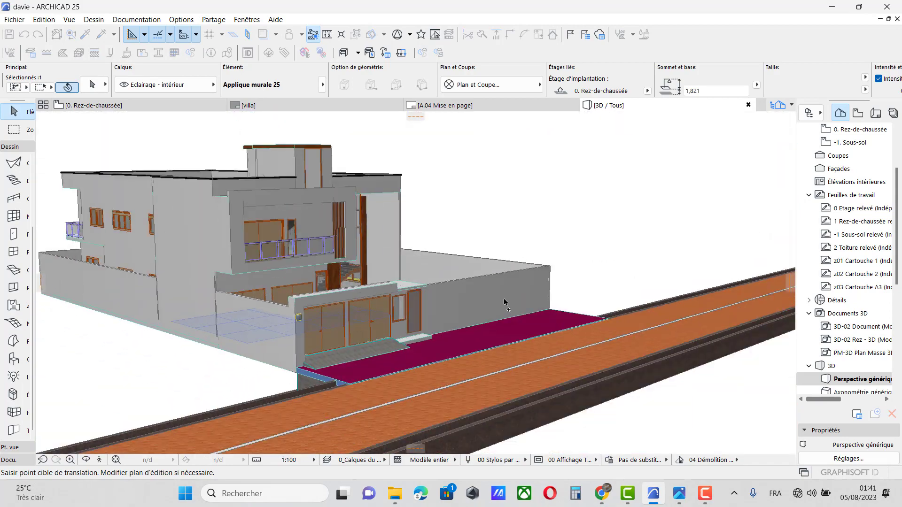
{"action": "scroll", "coordinate": [432, 302], "scroll_direction": "up", "scroll_amount": 8}
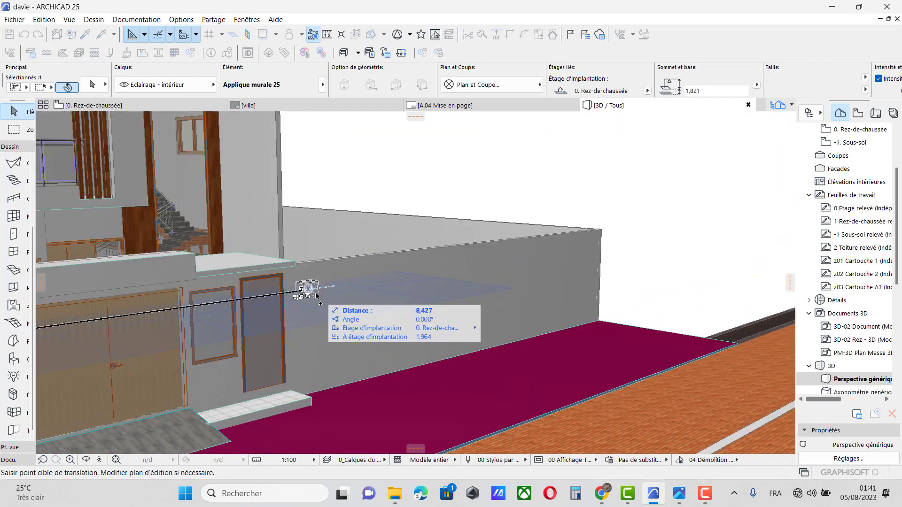
{"action": "left_click", "coordinate": [316, 295]}
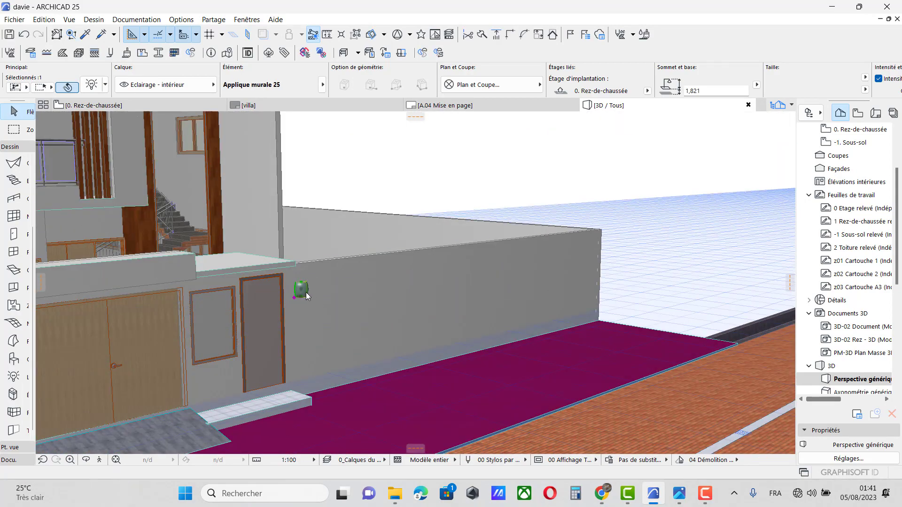
Copy the lamp beside the pedestrian door along the front enclosure wall to about the middle of the garden section
{"action": "right_click", "coordinate": [306, 295]}
{"action": "mouse_move", "coordinate": [418, 274]}
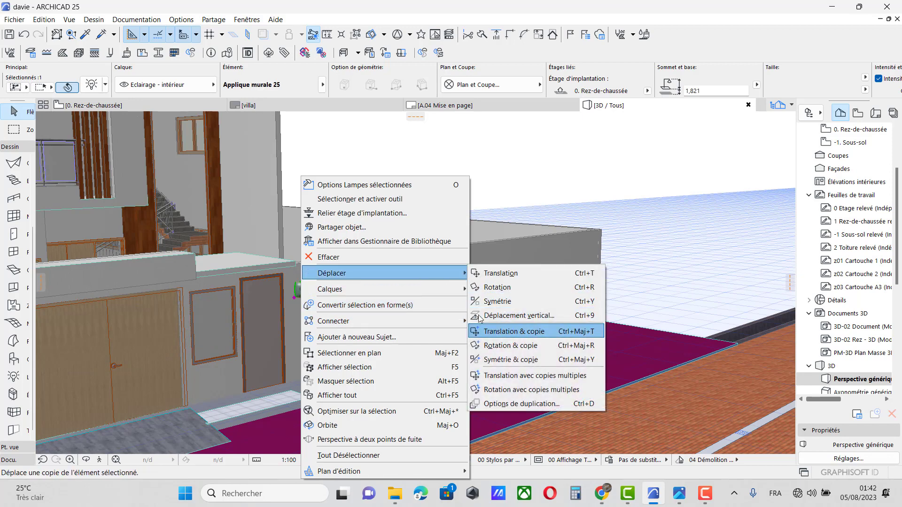
{"action": "left_click", "coordinate": [498, 331]}
{"action": "left_click", "coordinate": [300, 287]}
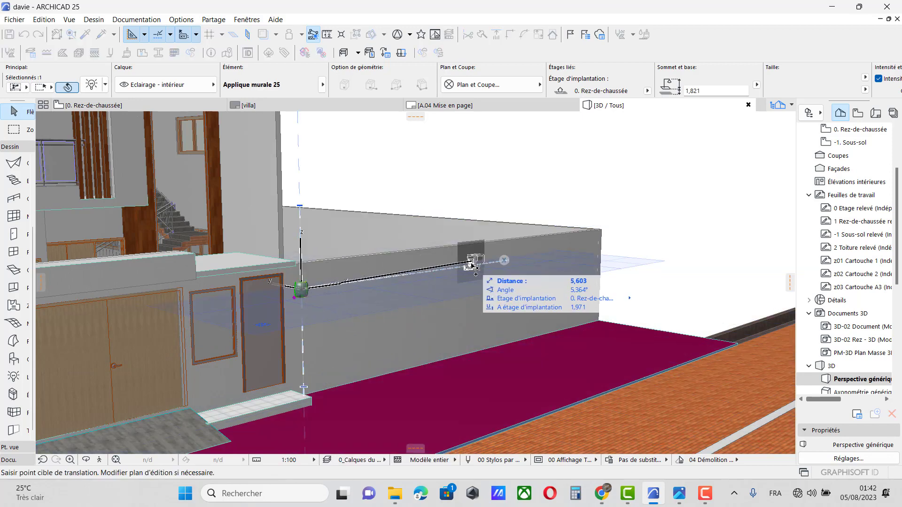
{"action": "left_click", "coordinate": [480, 267]}
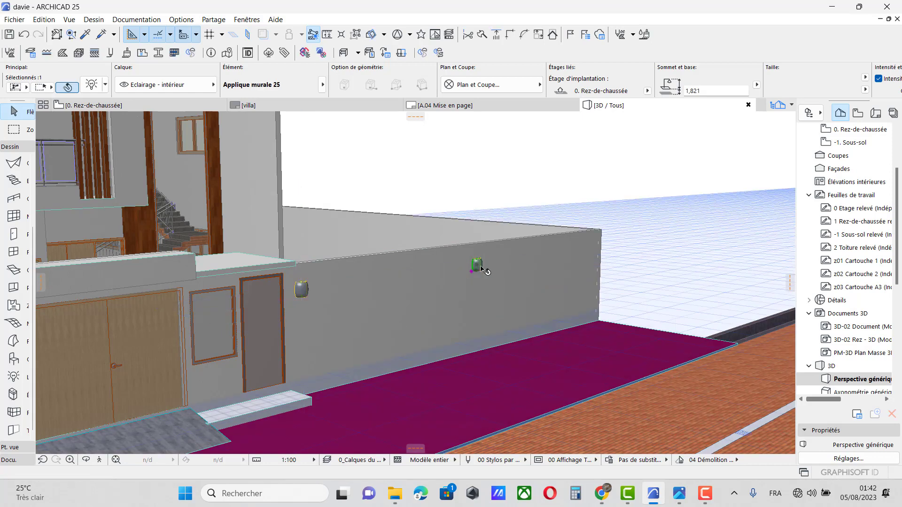
Copy the middle garden wall lamp along the front enclosure wall to just before its far corner
{"action": "right_click", "coordinate": [486, 277]}
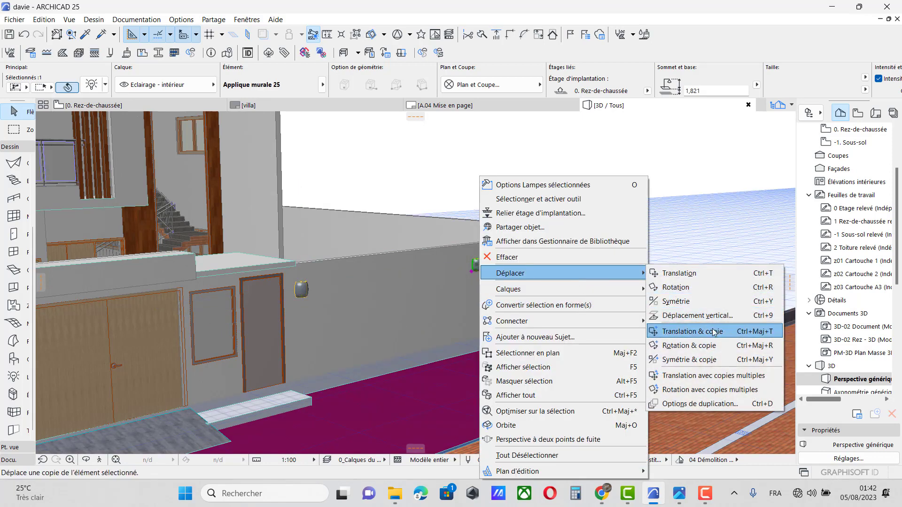
{"action": "left_click", "coordinate": [690, 281]}
{"action": "left_click", "coordinate": [475, 266]}
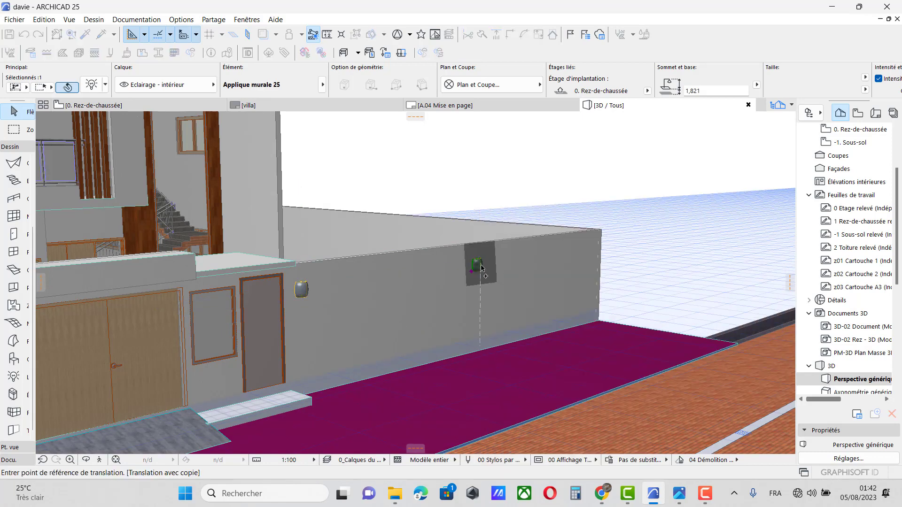
{"action": "left_click", "coordinate": [598, 252]}
{"action": "scroll", "coordinate": [650, 252], "scroll_direction": "down", "scroll_amount": 10}
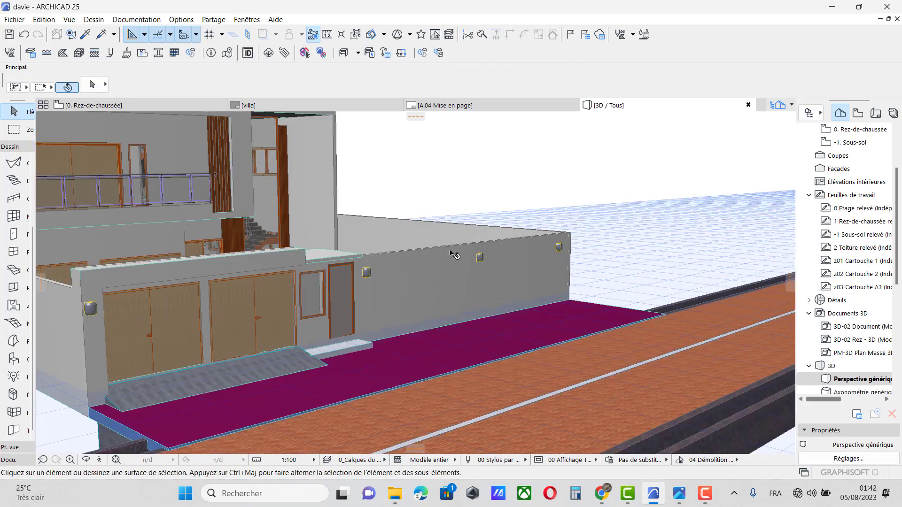
Compare the front wall and its lamps in 3D with the reference render MOUB2_4 in the photo viewer
{"action": "left_click", "coordinate": [85, 460]}
{"action": "left_click_drag", "start_coordinate": [141, 310], "coordinate": [457, 405]}
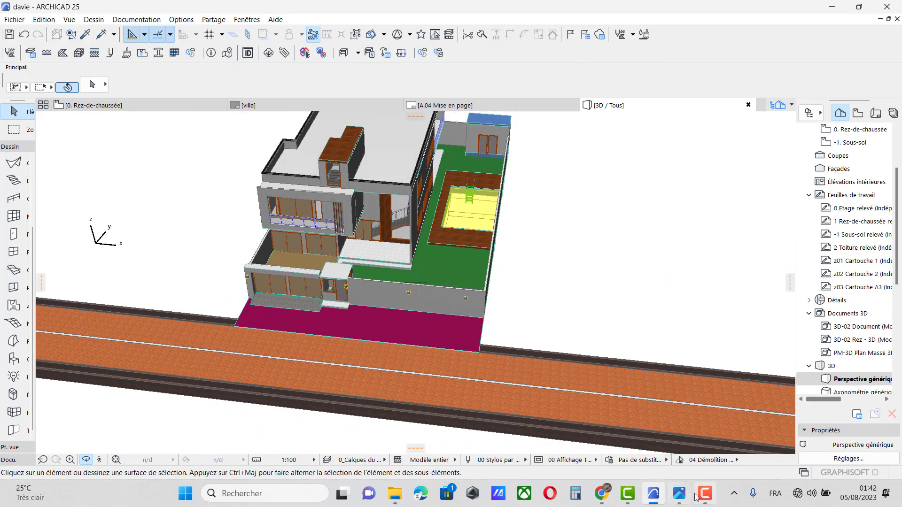
{"action": "left_click", "coordinate": [680, 496]}
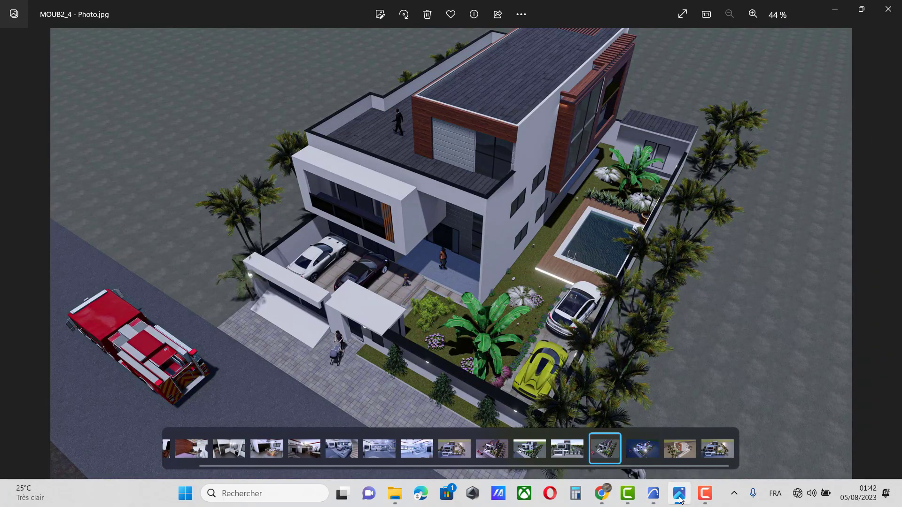
{"action": "left_click", "coordinate": [679, 499]}
Copy the front sidewalk slab along the road so the copy starts at the original's end by the enclosure wall corner
{"action": "left_click_drag", "start_coordinate": [444, 343], "coordinate": [433, 391]}
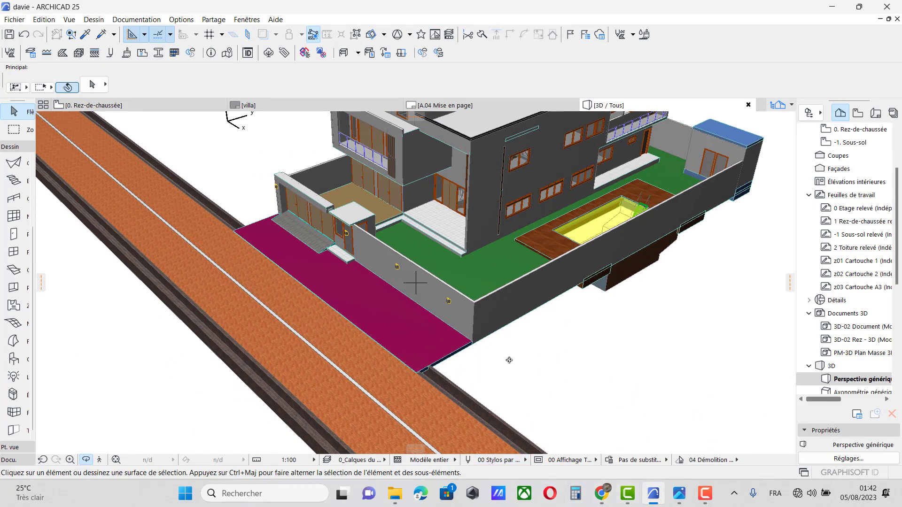
{"action": "scroll", "coordinate": [416, 284], "scroll_direction": "down", "scroll_amount": 5}
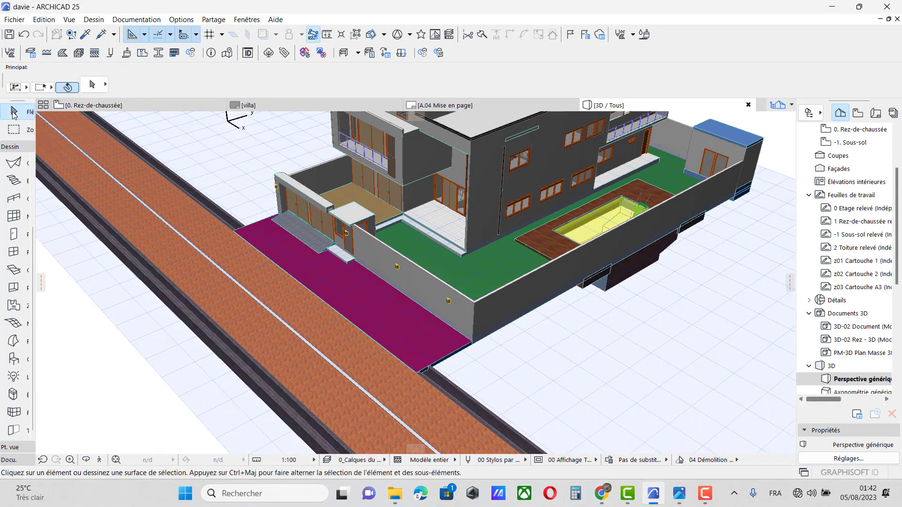
{"action": "left_click", "coordinate": [358, 283]}
{"action": "right_click", "coordinate": [358, 283]}
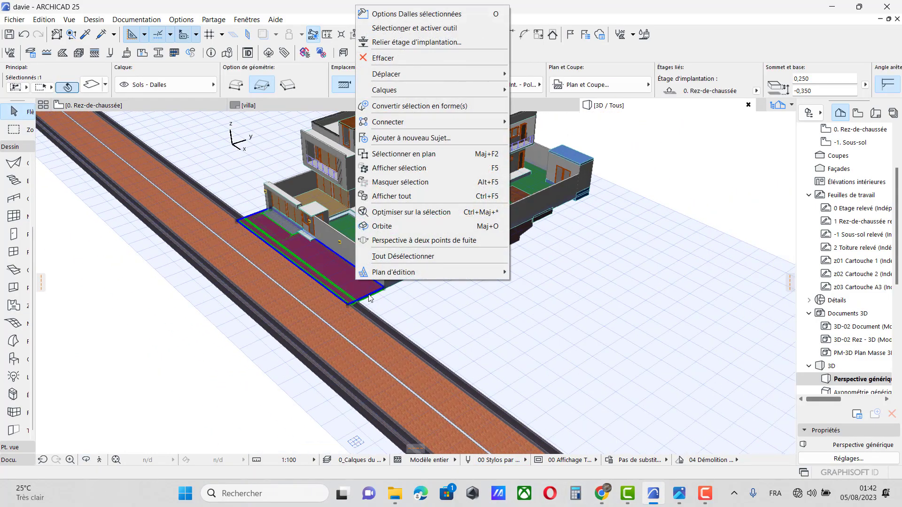
{"action": "mouse_move", "coordinate": [446, 73]}
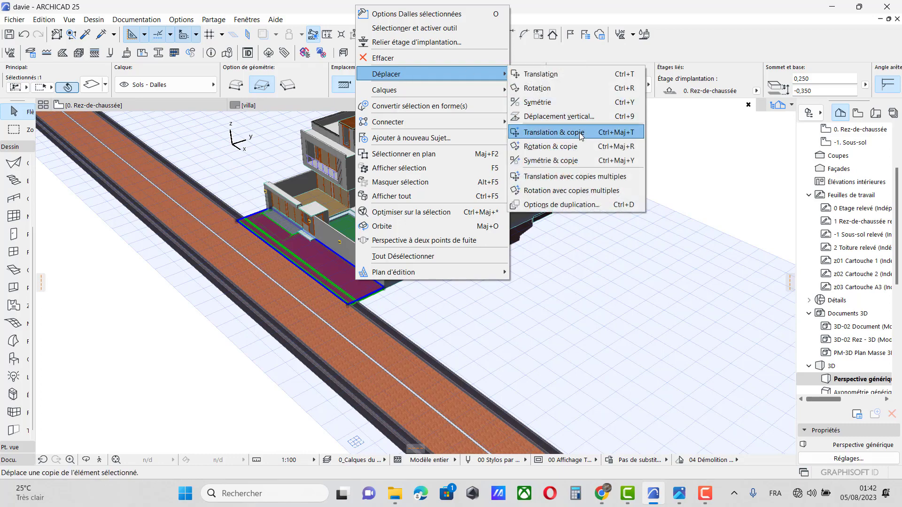
{"action": "left_click", "coordinate": [540, 127]}
{"action": "scroll", "coordinate": [363, 291], "scroll_direction": "up", "scroll_amount": 1}
{"action": "left_click", "coordinate": [233, 217]}
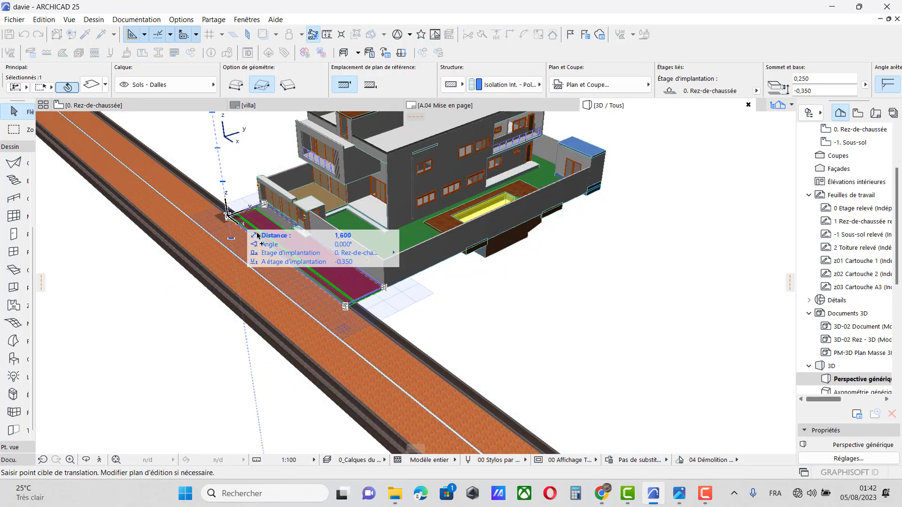
{"action": "scroll", "coordinate": [355, 312], "scroll_direction": "up", "scroll_amount": 4}
{"action": "scroll", "coordinate": [354, 311], "scroll_direction": "up", "scroll_amount": 2}
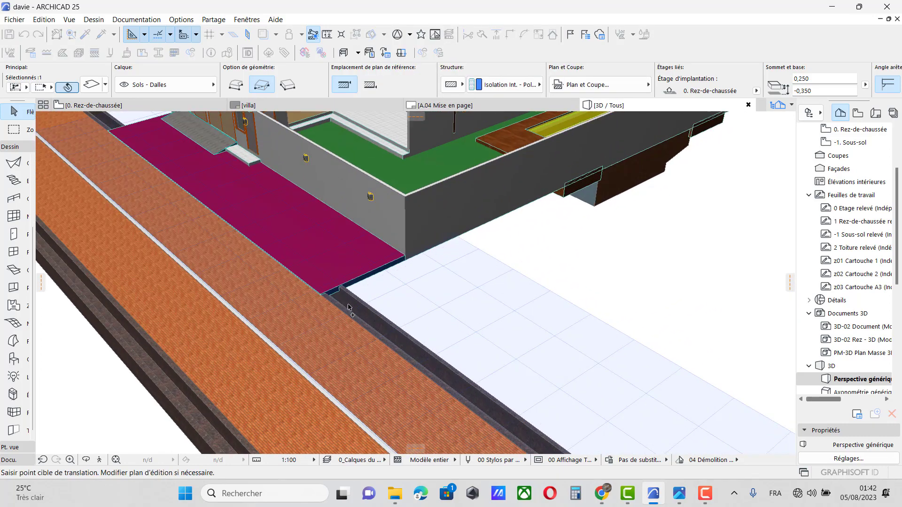
{"action": "left_click", "coordinate": [321, 297]}
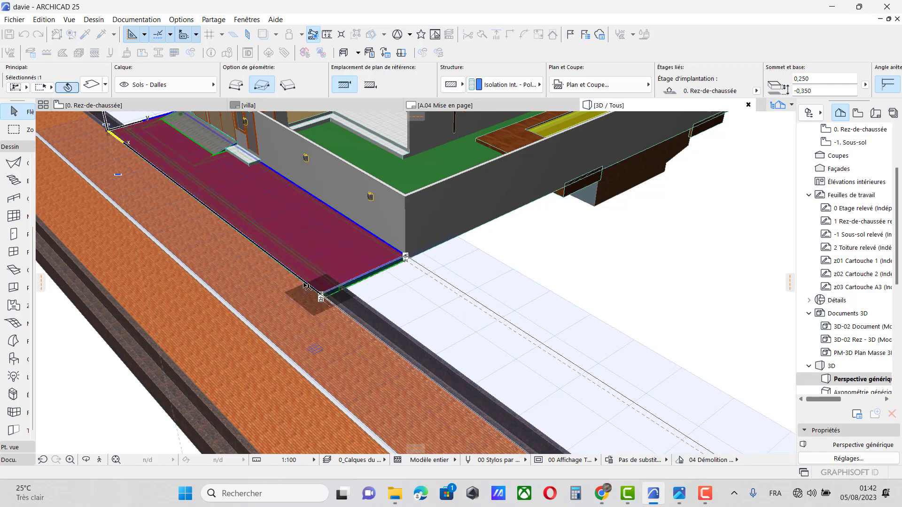
{"action": "scroll", "coordinate": [318, 295], "scroll_direction": "down", "scroll_amount": 4}
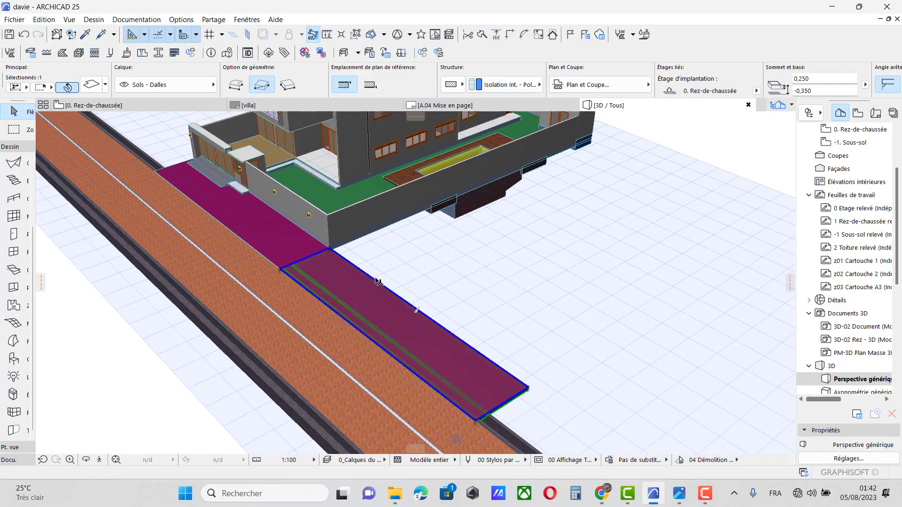
Offset the copied slab's long edge away from the road by about 52.6 to cover the ground beside the villa
{"action": "left_click", "coordinate": [378, 282]}
{"action": "scroll", "coordinate": [378, 282], "scroll_direction": "down", "scroll_amount": 5}
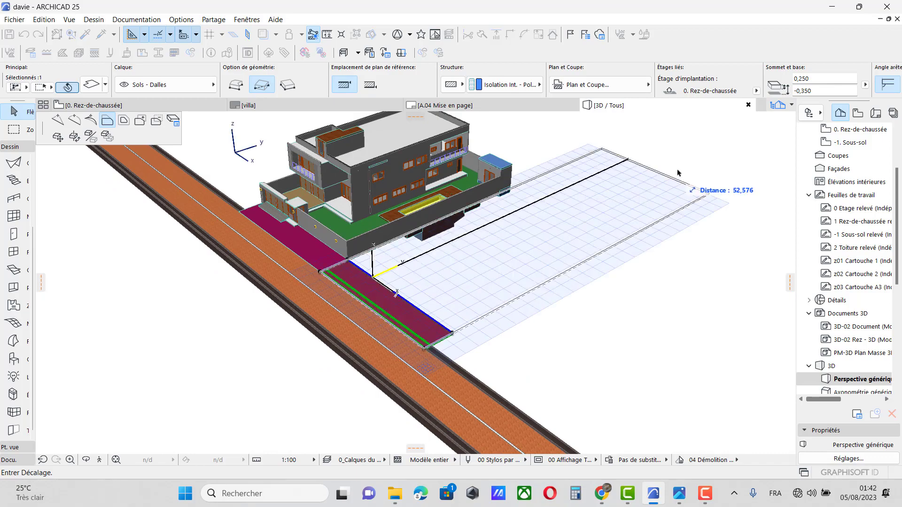
{"action": "left_click", "coordinate": [677, 173]}
{"action": "scroll", "coordinate": [650, 288], "scroll_direction": "down", "scroll_amount": 3}
{"action": "scroll", "coordinate": [718, 203], "scroll_direction": "up", "scroll_amount": 2}
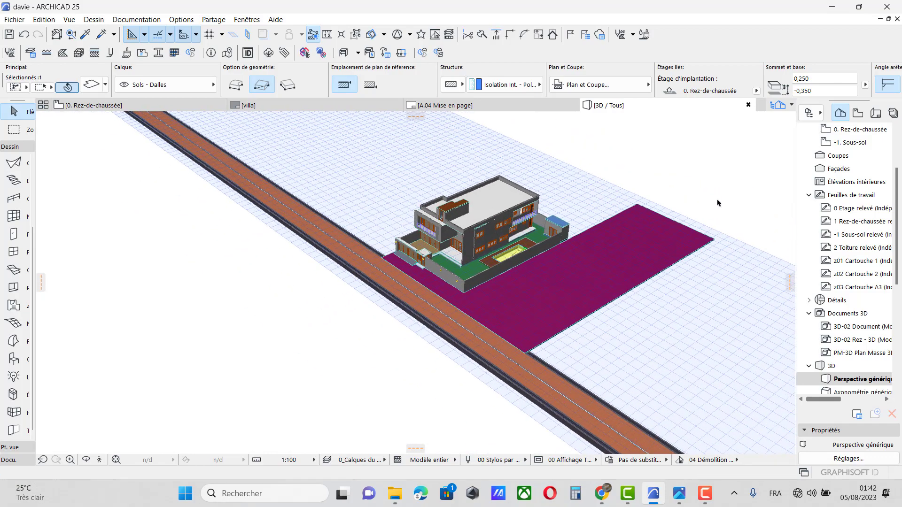
Select the base slab of the small annex at the rear enclosure wall corner and change its material to GENERIQUE - STRUCTURE
{"action": "scroll", "coordinate": [587, 245], "scroll_direction": "up", "scroll_amount": 8}
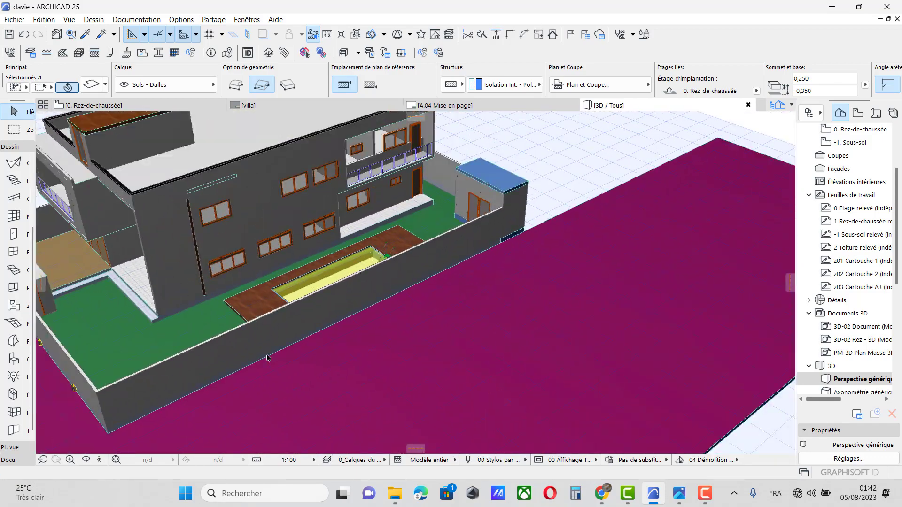
{"action": "scroll", "coordinate": [390, 235], "scroll_direction": "down", "scroll_amount": 3}
{"action": "scroll", "coordinate": [396, 279], "scroll_direction": "up", "scroll_amount": 7}
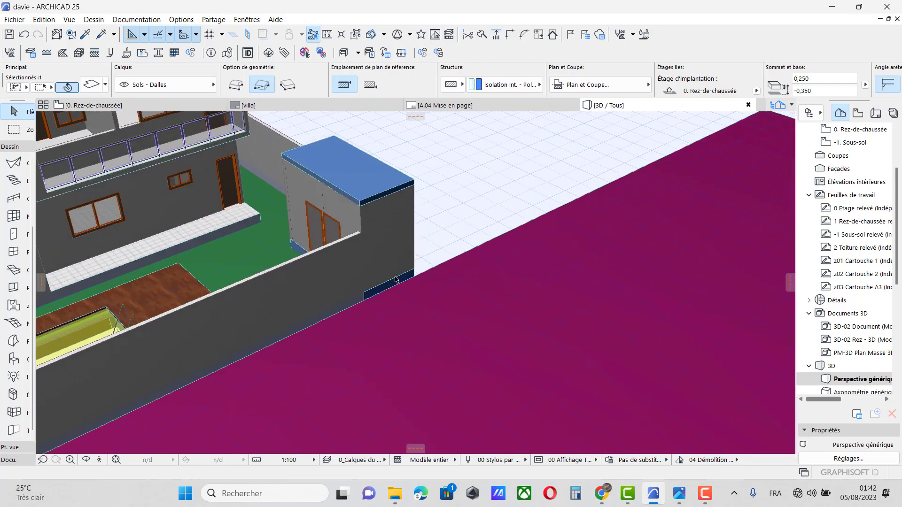
{"action": "scroll", "coordinate": [395, 279], "scroll_direction": "up", "scroll_amount": 1}
{"action": "left_click", "coordinate": [392, 289]}
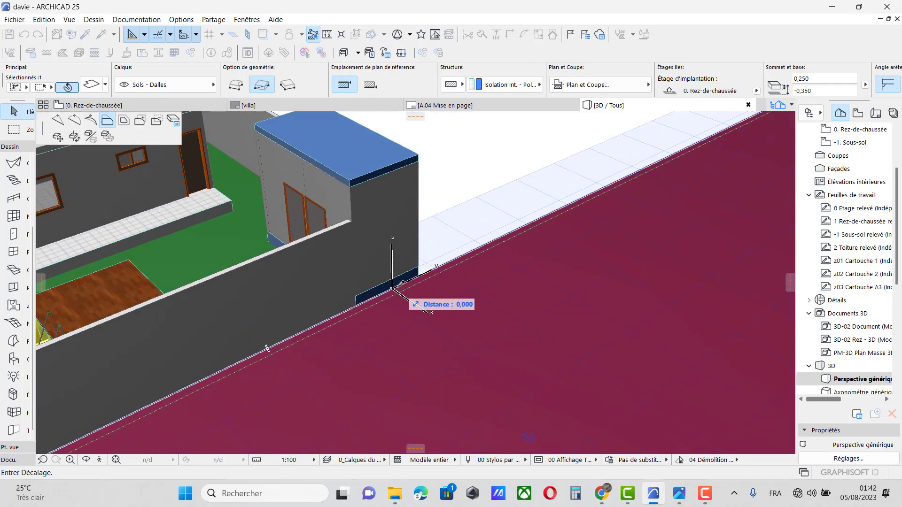
{"action": "left_click", "coordinate": [401, 283]}
{"action": "left_click", "coordinate": [329, 282]}
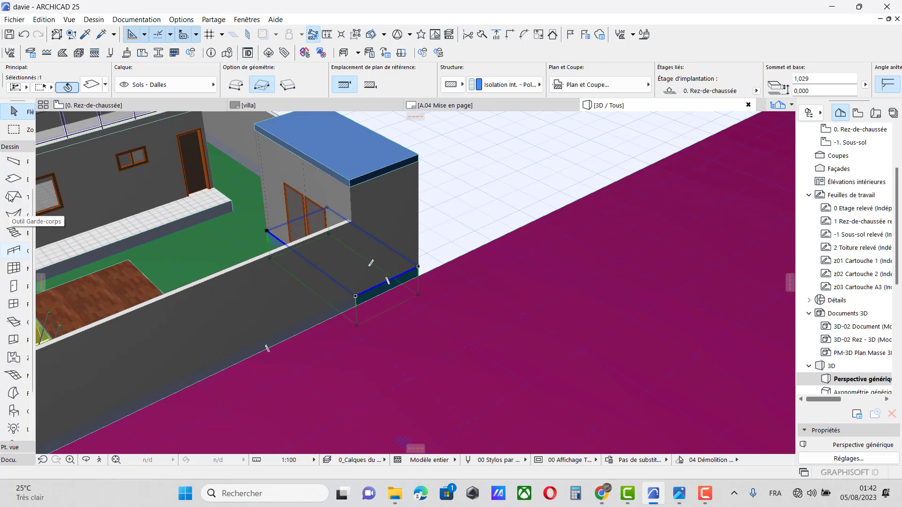
{"action": "double_click", "coordinate": [13, 216]}
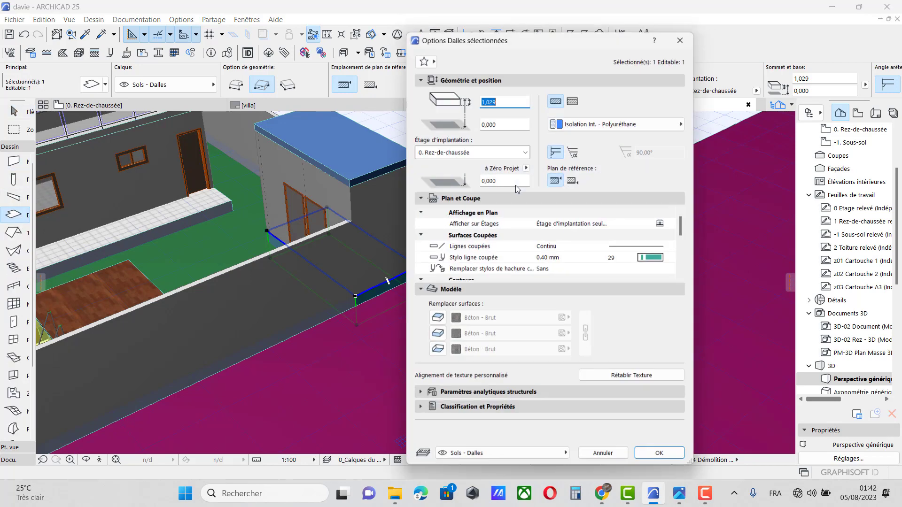
{"action": "left_click", "coordinate": [620, 120]}
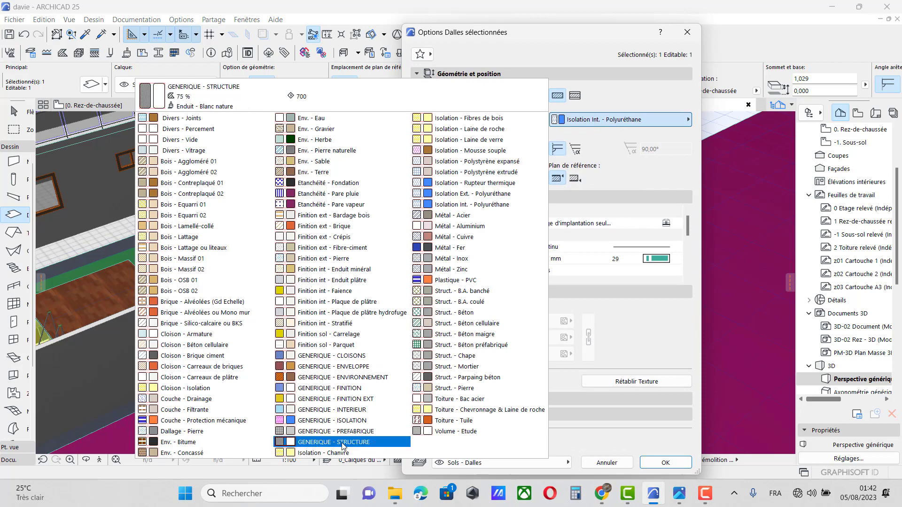
{"action": "left_click", "coordinate": [329, 442]}
{"action": "left_click", "coordinate": [682, 466]}
{"action": "scroll", "coordinate": [235, 391], "scroll_direction": "down", "scroll_amount": 3}
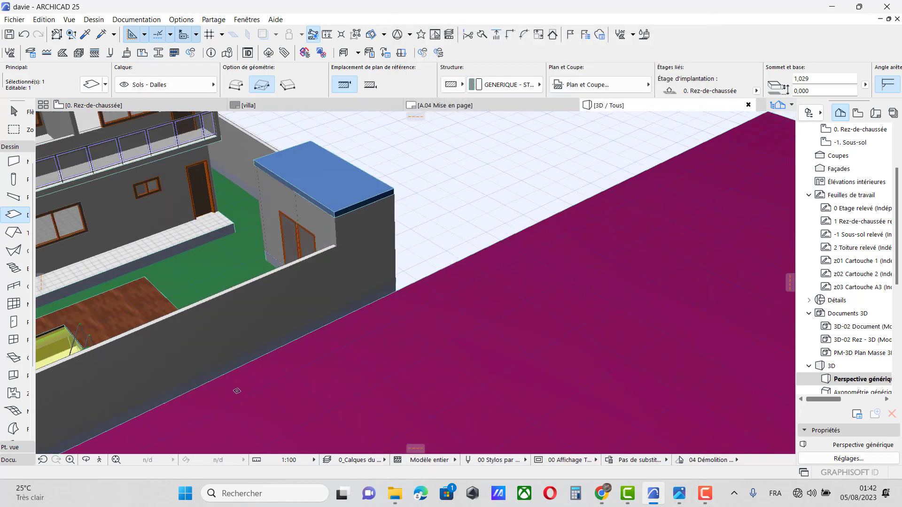
Select the ground slab beside the villa and add a node to its inner edge at the rear enclosure wall corner
{"action": "scroll", "coordinate": [404, 293], "scroll_direction": "up", "scroll_amount": 3}
{"action": "scroll", "coordinate": [400, 295], "scroll_direction": "up", "scroll_amount": 2}
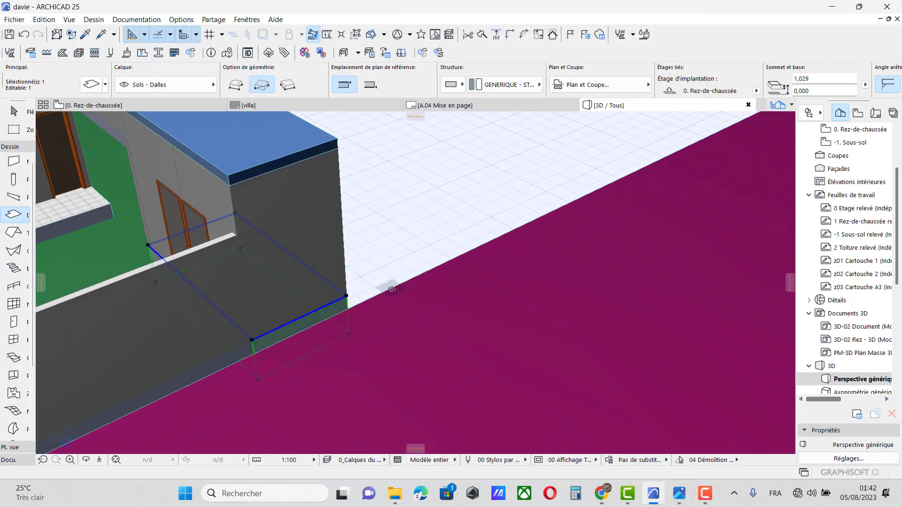
{"action": "left_click", "coordinate": [422, 309]}
{"action": "left_click", "coordinate": [405, 283]}
{"action": "left_click", "coordinate": [504, 338]}
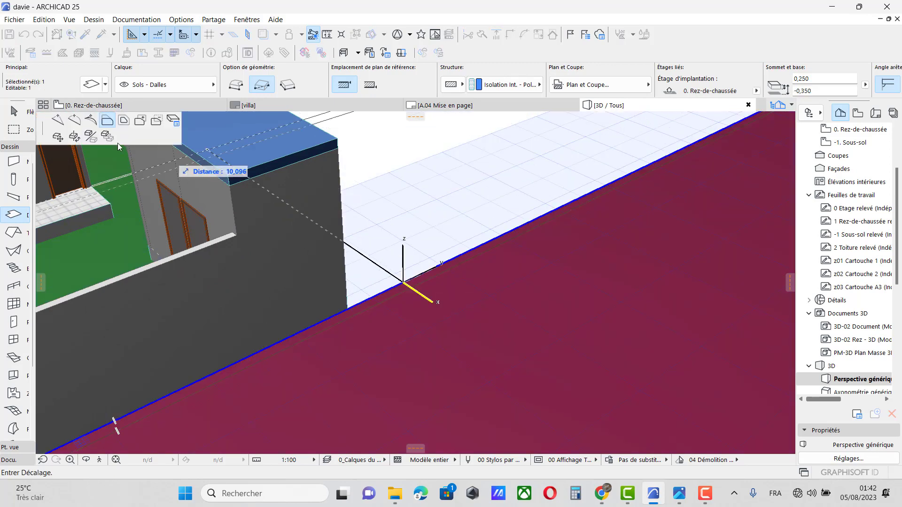
{"action": "left_click", "coordinate": [57, 119]}
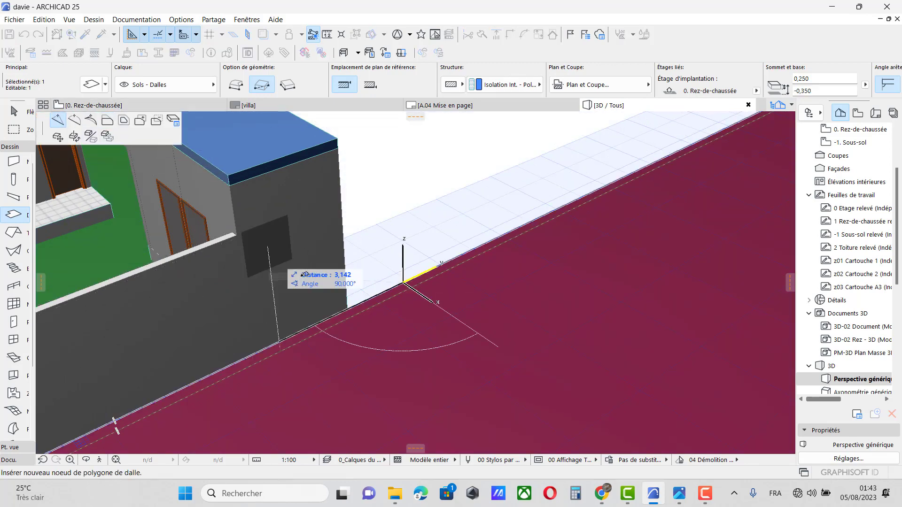
{"action": "left_click", "coordinate": [349, 308]}
{"action": "left_click", "coordinate": [368, 300]}
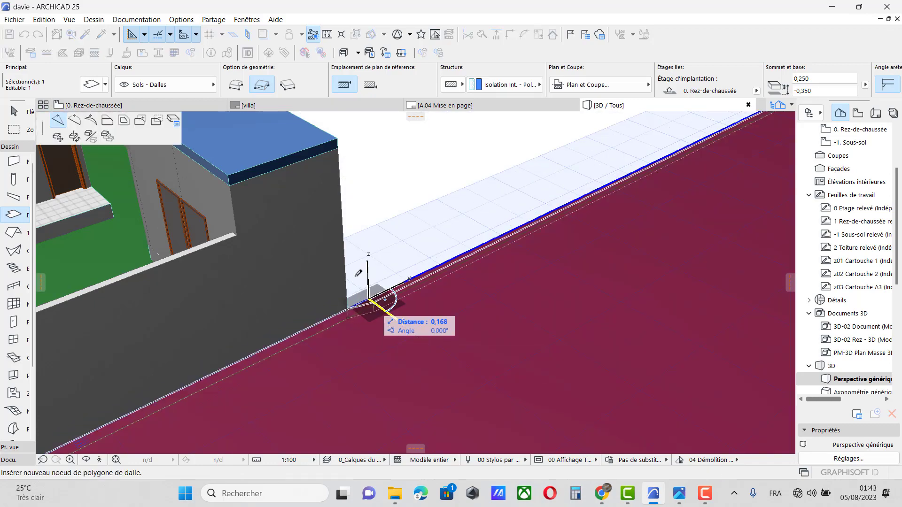
Offset the slab edge segment beyond the rear wall corner by about 39.9 to extend the ground behind the villa
{"action": "left_click", "coordinate": [108, 122]}
{"action": "scroll", "coordinate": [613, 383], "scroll_direction": "down", "scroll_amount": 10}
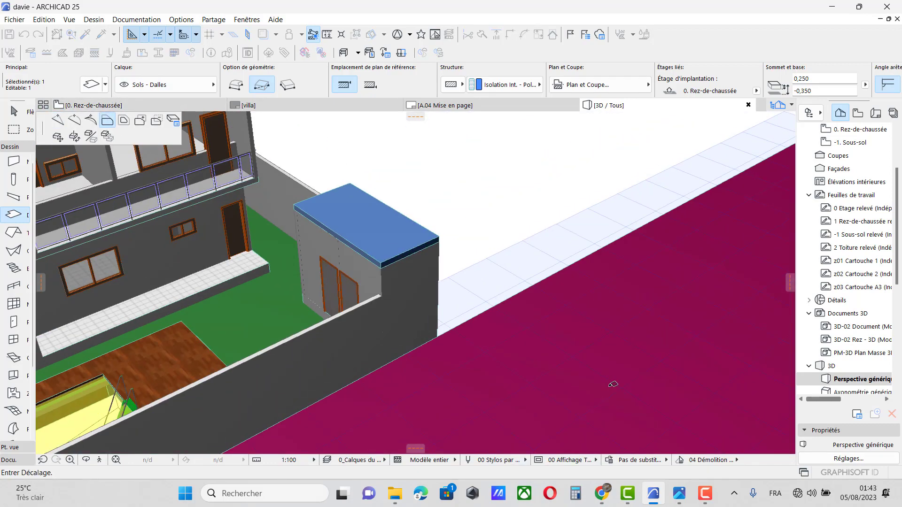
{"action": "scroll", "coordinate": [616, 366], "scroll_direction": "down", "scroll_amount": 10}
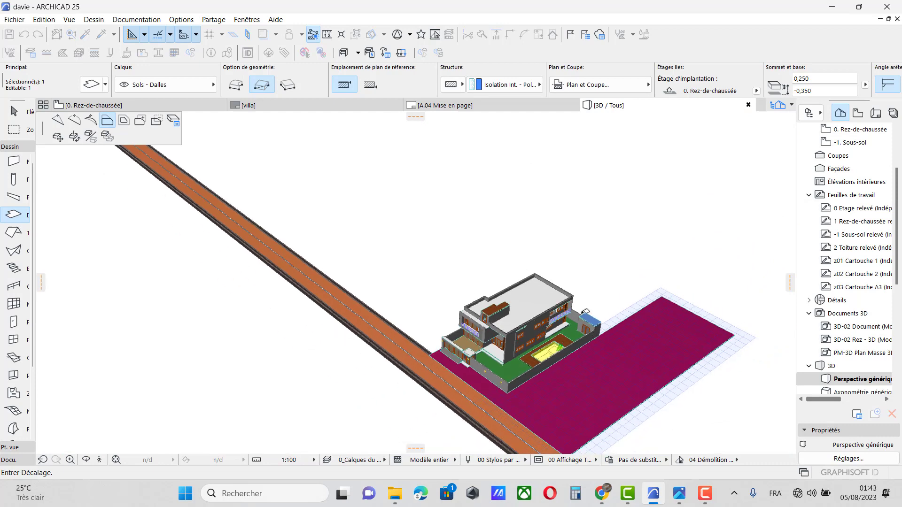
{"action": "scroll", "coordinate": [444, 281], "scroll_direction": "up", "scroll_amount": 2}
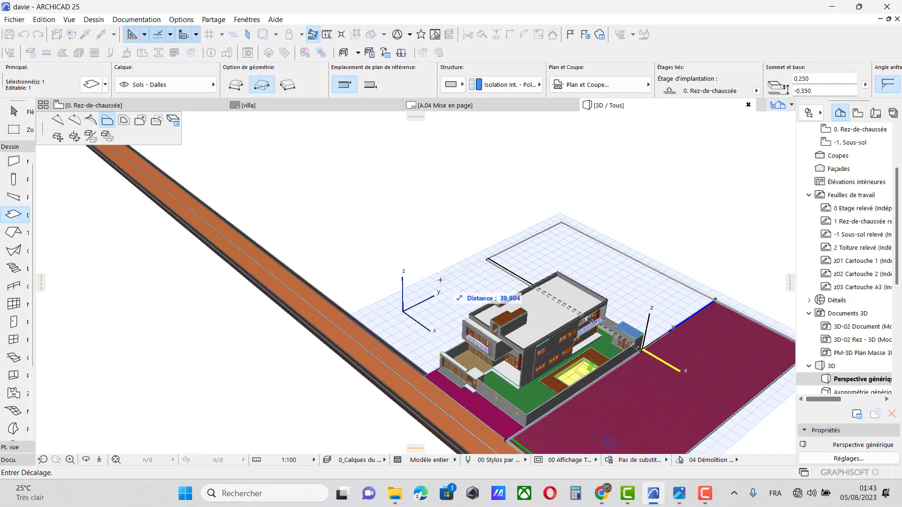
{"action": "left_click", "coordinate": [438, 276]}
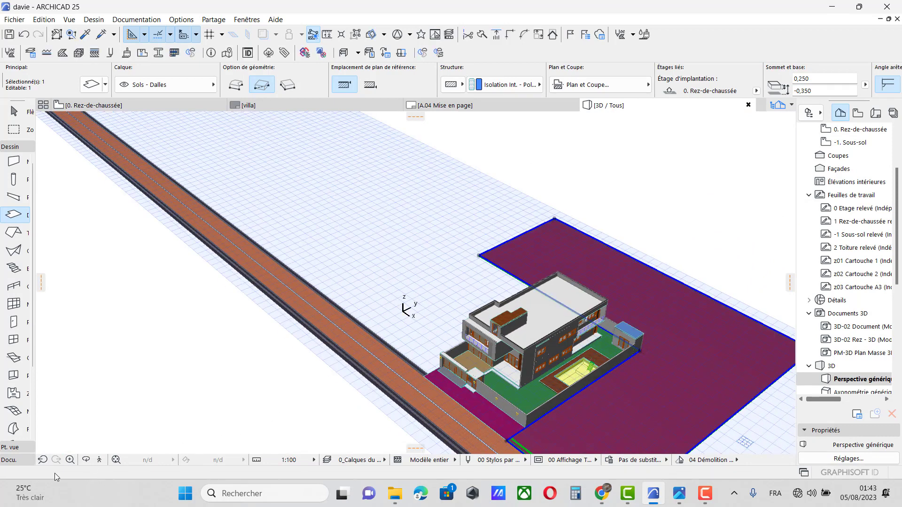
Add a node on the rear ground extension's inner edge at the enclosure wall's other rear corner
{"action": "left_click_drag", "start_coordinate": [91, 450], "coordinate": [245, 243]}
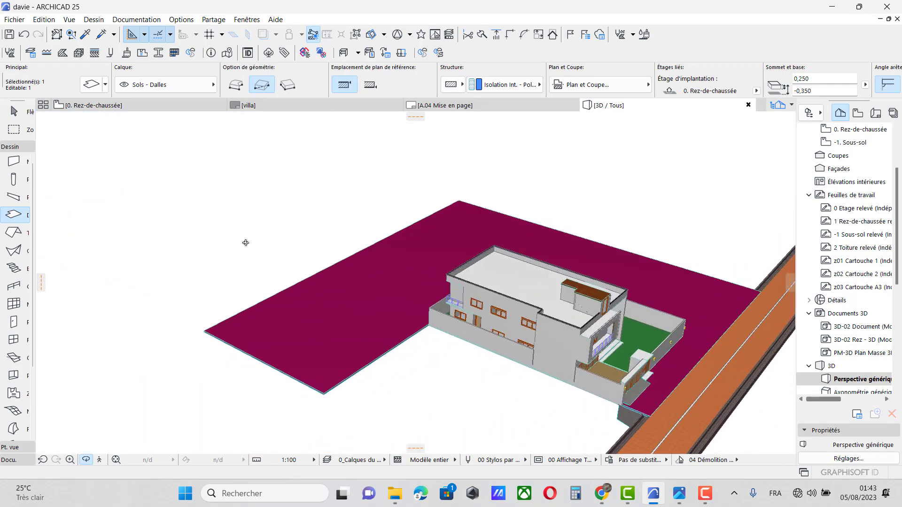
{"action": "left_click", "coordinate": [14, 111]}
{"action": "scroll", "coordinate": [397, 338], "scroll_direction": "up", "scroll_amount": 5}
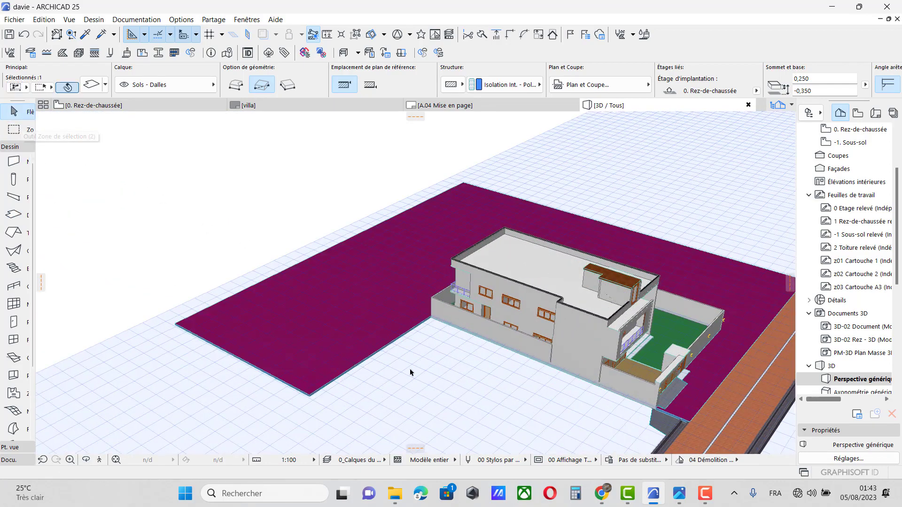
{"action": "left_click", "coordinate": [391, 328]}
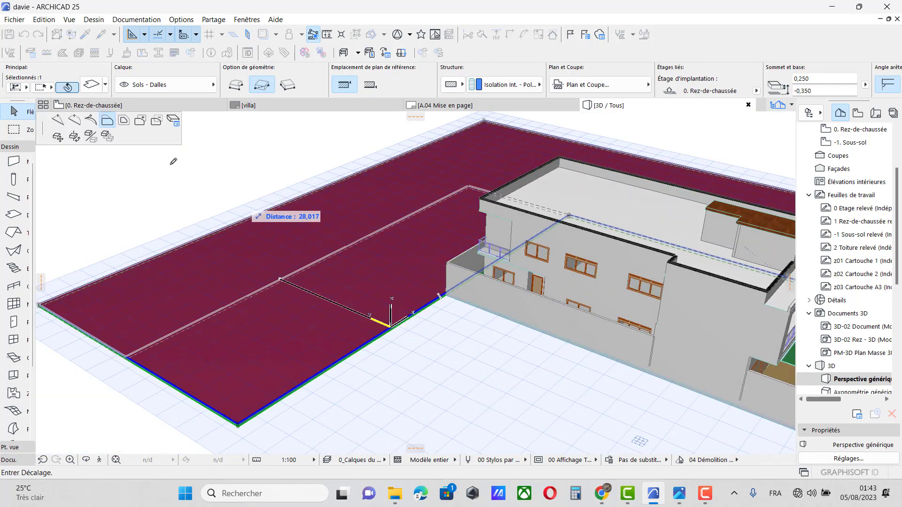
{"action": "scroll", "coordinate": [470, 322], "scroll_direction": "up", "scroll_amount": 3}
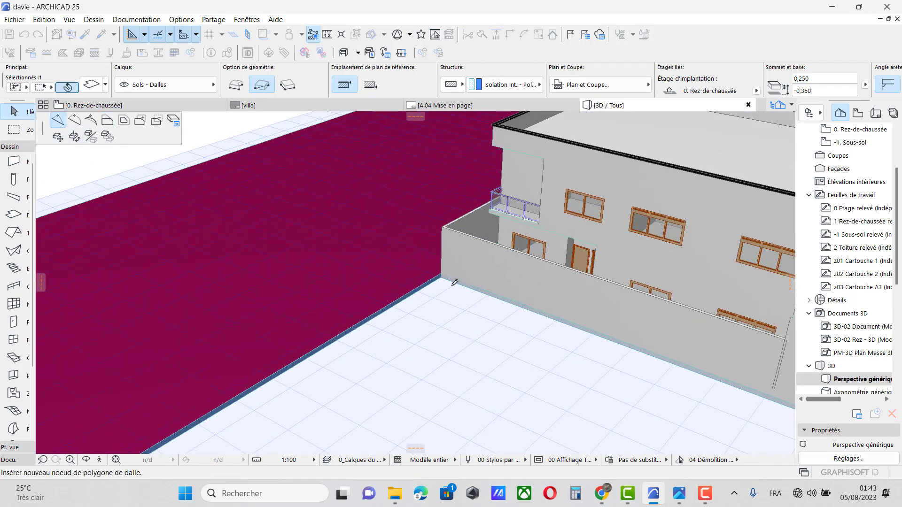
{"action": "left_click", "coordinate": [441, 277]}
{"action": "left_click", "coordinate": [398, 301]}
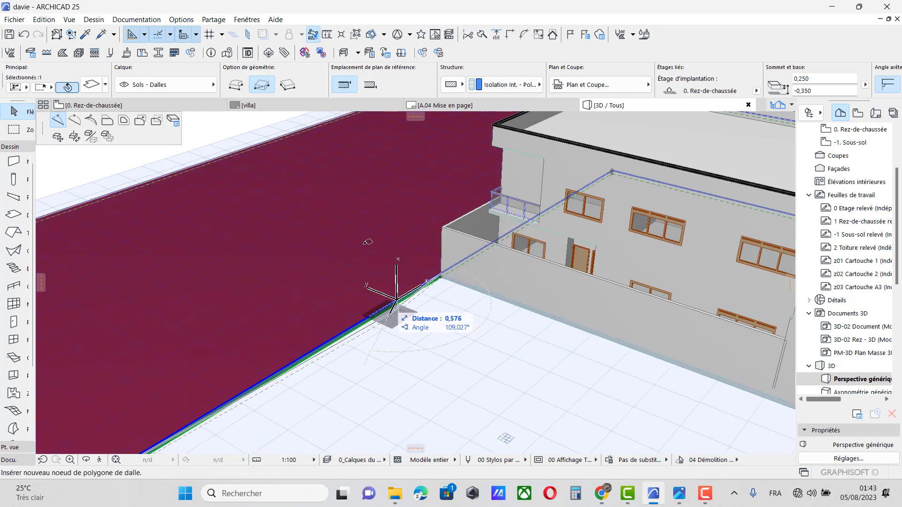
Offset the edge segment beyond that corner by about 34.3 to the sidewalk's road-side corner, covering the villa's other side
{"action": "scroll", "coordinate": [602, 368], "scroll_direction": "down", "scroll_amount": 5}
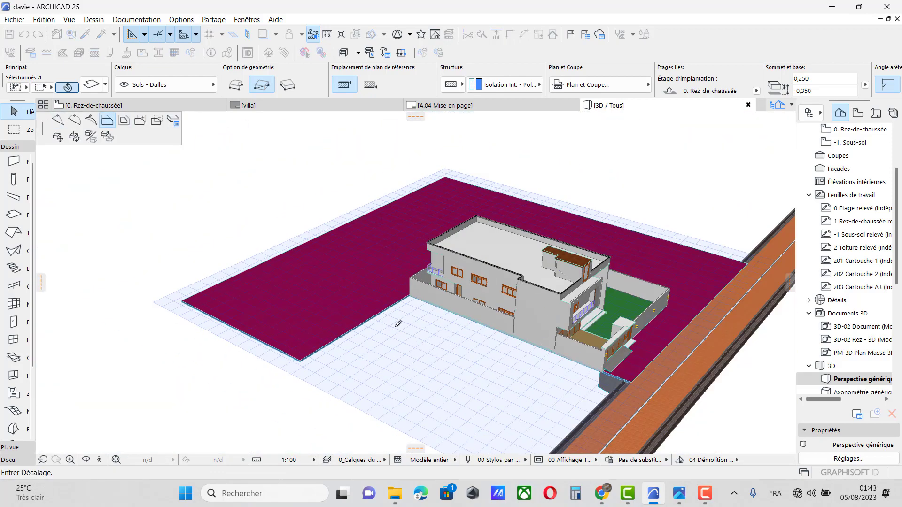
{"action": "scroll", "coordinate": [602, 368], "scroll_direction": "up", "scroll_amount": 5}
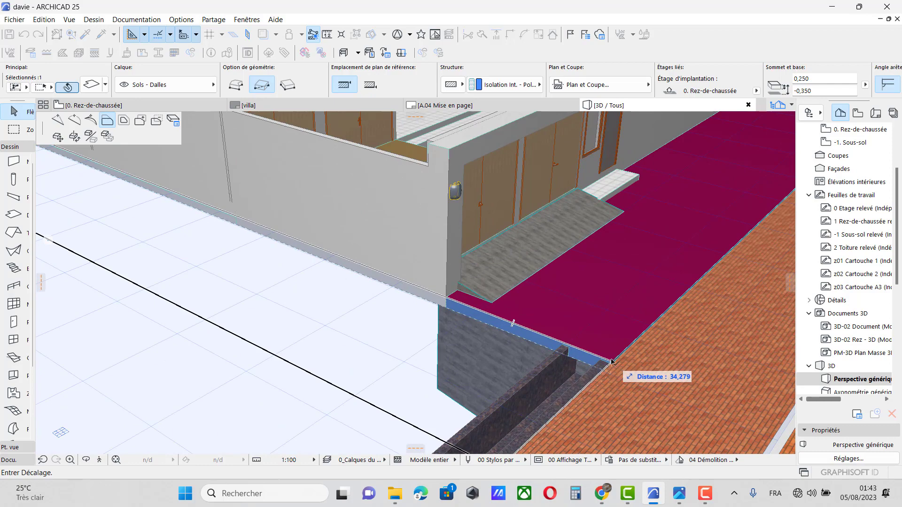
{"action": "left_click", "coordinate": [611, 360]}
Change the top surface of the extended ground slab to Peinture - Gris foncé
{"action": "middle_click_drag", "start_coordinate": [604, 446], "coordinate": [395, 389], "text": "shift"}
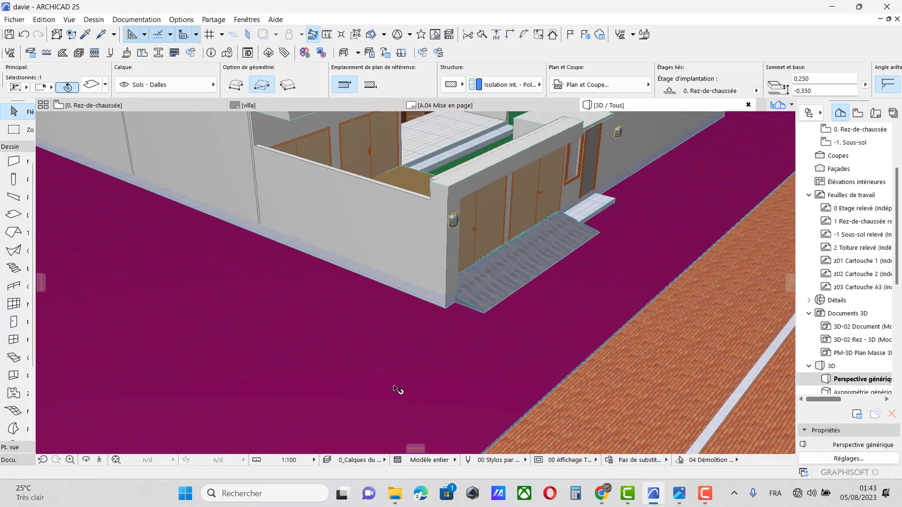
{"action": "scroll", "coordinate": [394, 389], "scroll_direction": "down", "scroll_amount": 8}
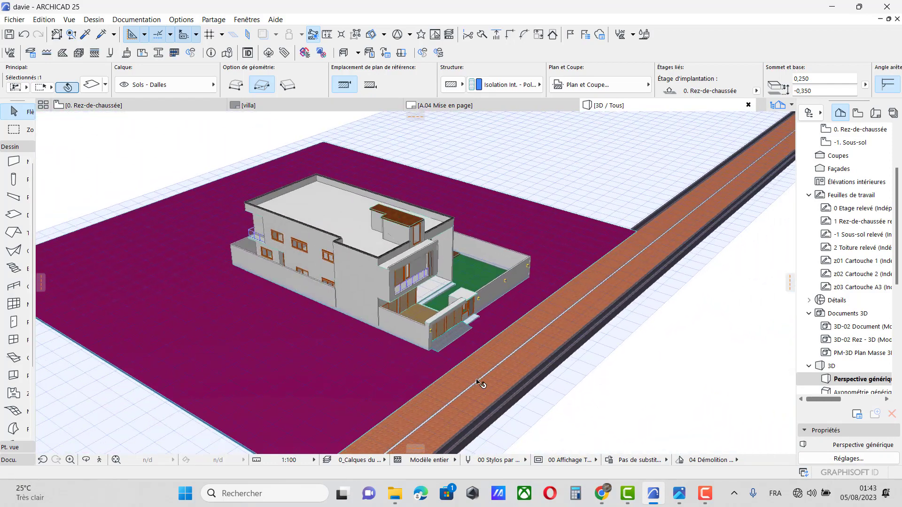
{"action": "middle_click_drag", "start_coordinate": [449, 385], "coordinate": [196, 277], "text": "shift"}
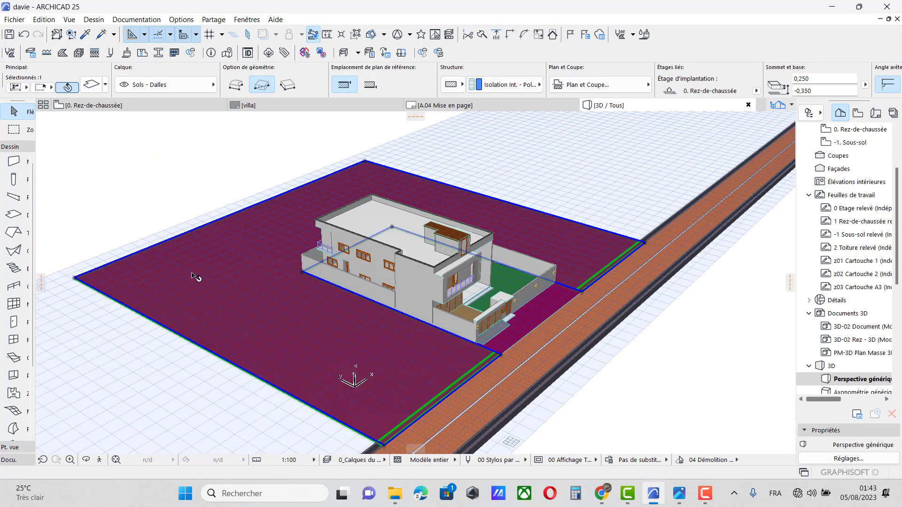
{"action": "double_click", "coordinate": [13, 216]}
{"action": "left_click", "coordinate": [469, 321]}
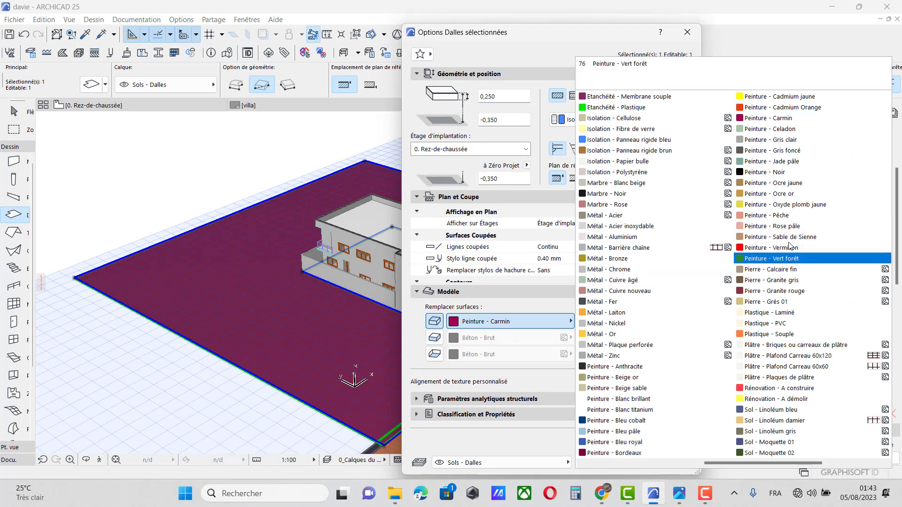
{"action": "left_click", "coordinate": [775, 151]}
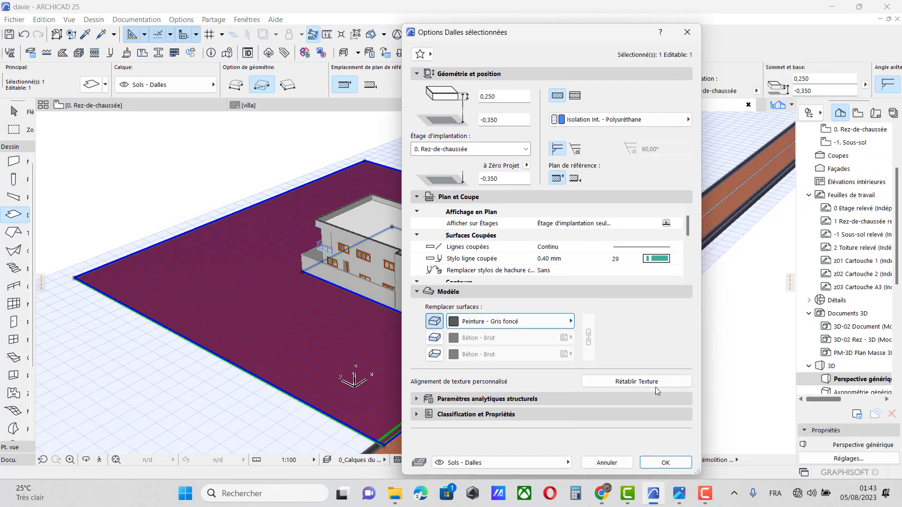
{"action": "left_click", "coordinate": [665, 462]}
{"action": "key", "text": "Escape"}
Override the top surface of the villa's roof slab with Bois - Acajou horizontal
{"action": "scroll", "coordinate": [400, 243], "scroll_direction": "up", "scroll_amount": 3}
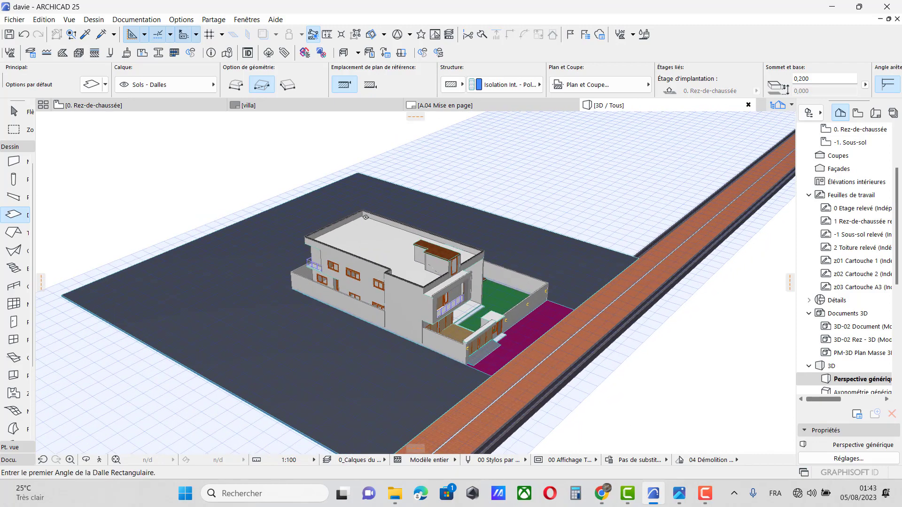
{"action": "scroll", "coordinate": [400, 243], "scroll_direction": "up", "scroll_amount": 2}
{"action": "left_click", "coordinate": [407, 268], "text": "shift"}
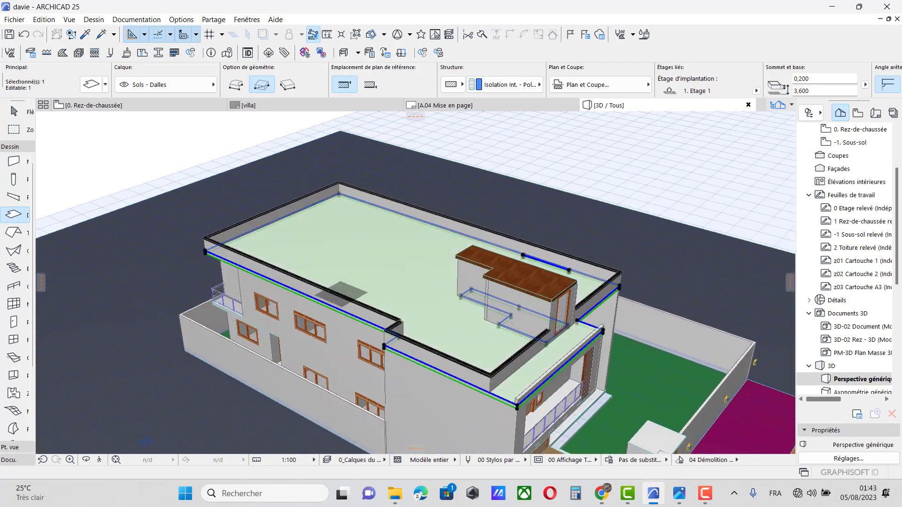
{"action": "double_click", "coordinate": [11, 214]}
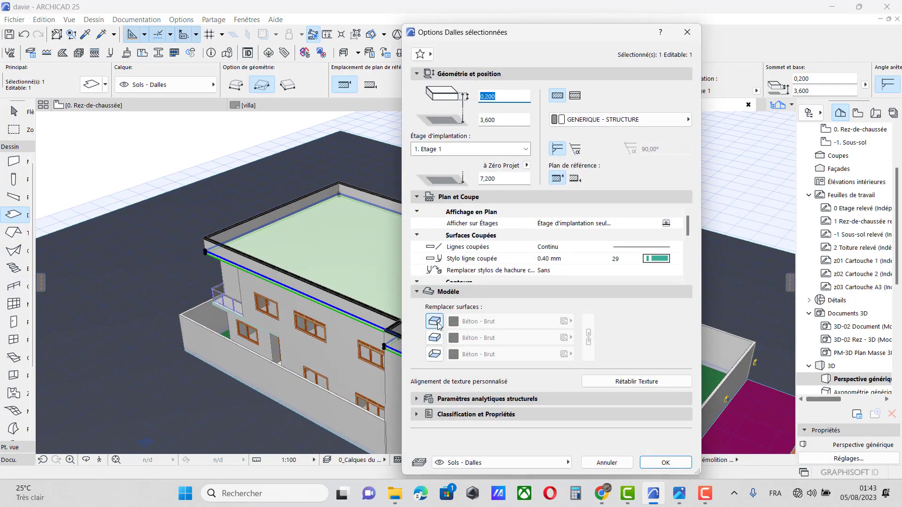
{"action": "left_click", "coordinate": [479, 323]}
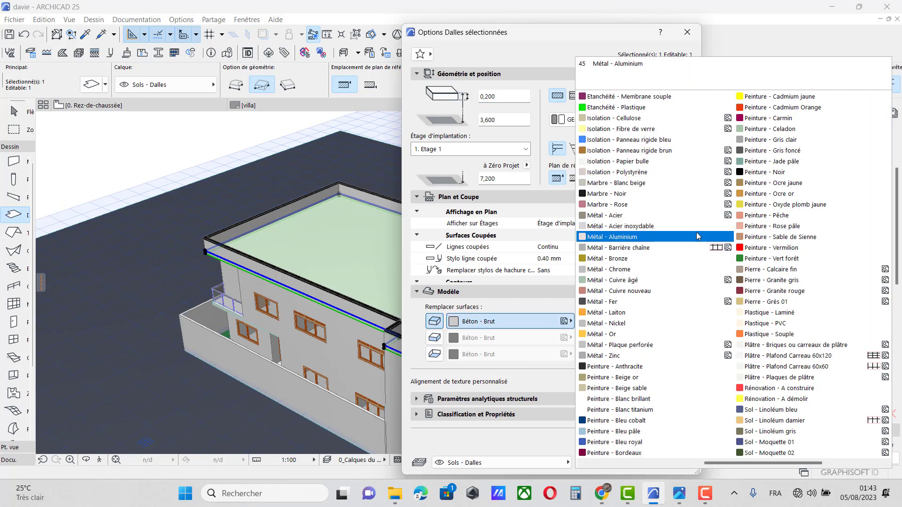
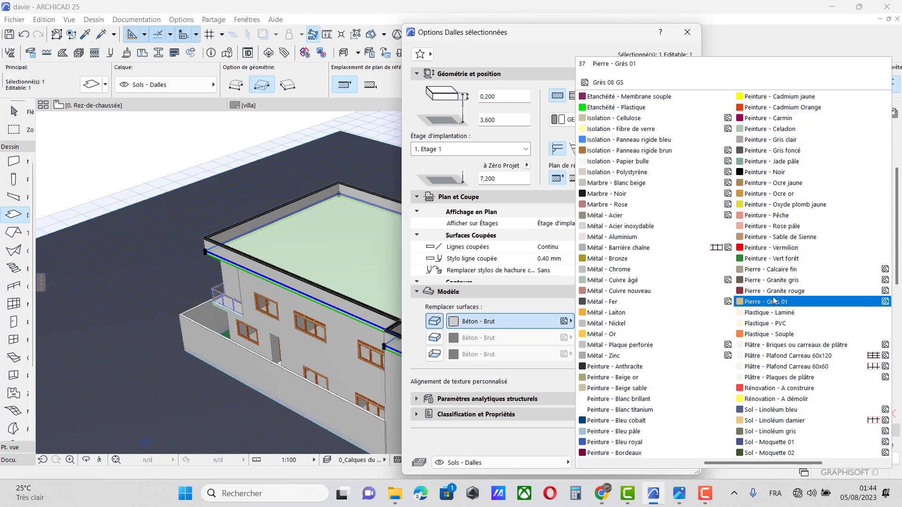
{"action": "scroll", "coordinate": [775, 301], "scroll_direction": "up", "scroll_amount": 2}
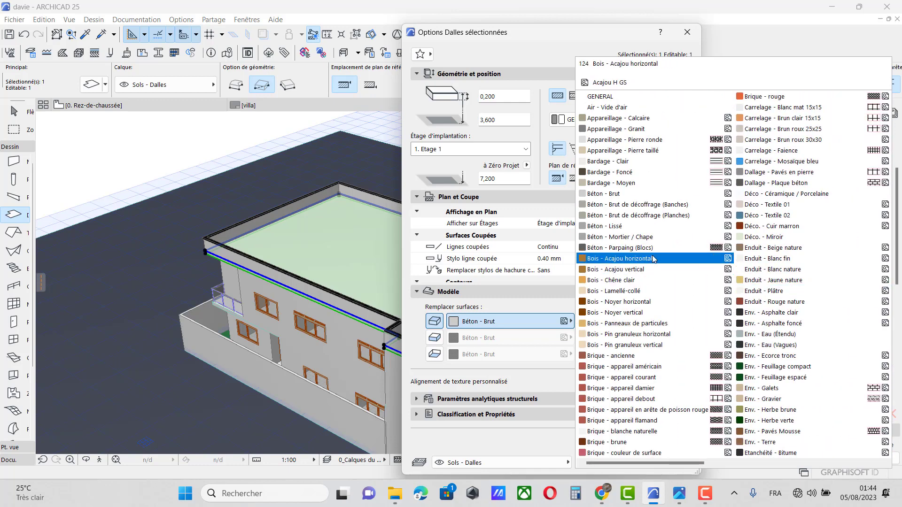
{"action": "left_click", "coordinate": [636, 259]}
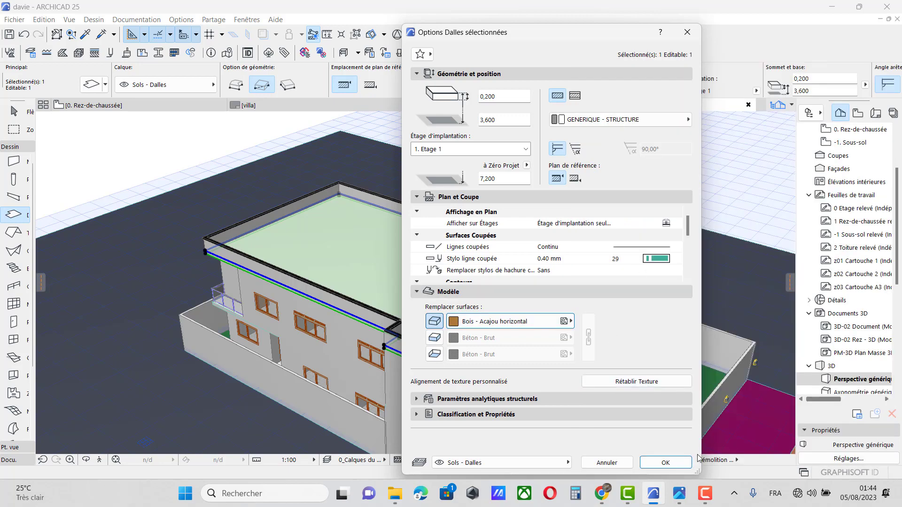
{"action": "left_click", "coordinate": [677, 462]}
{"action": "key", "text": "Escape"}
Change the rear annex's roof slab material to GENERIQUE - STRUCTURE and override its top surface with Béton - Brut
{"action": "scroll", "coordinate": [211, 249], "scroll_direction": "down", "scroll_amount": 2}
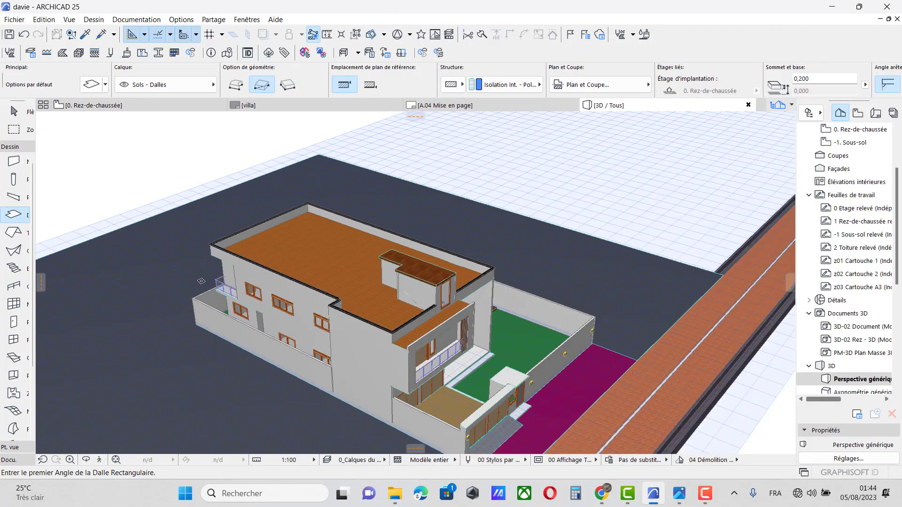
{"action": "scroll", "coordinate": [201, 281], "scroll_direction": "down", "scroll_amount": 2}
{"action": "left_click", "coordinate": [86, 460]}
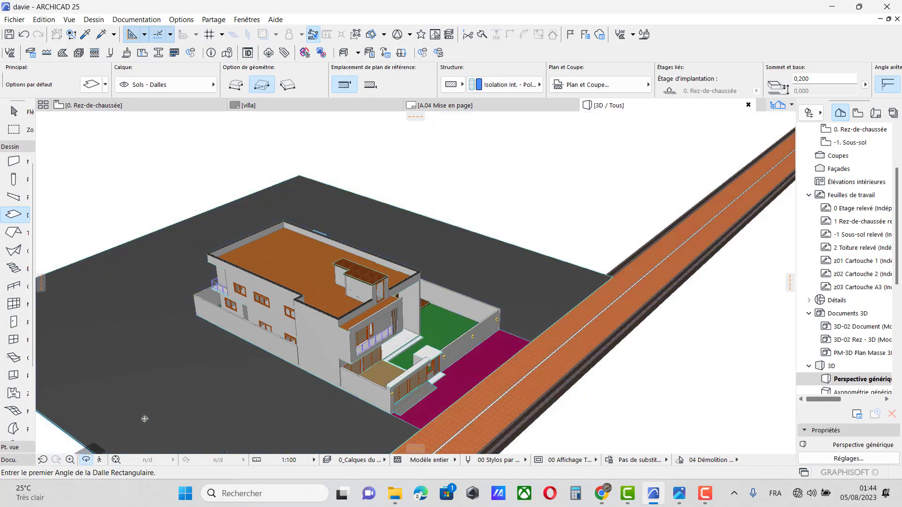
{"action": "left_click_drag", "start_coordinate": [142, 419], "coordinate": [467, 232]}
{"action": "scroll", "coordinate": [504, 249], "scroll_direction": "up", "scroll_amount": 4}
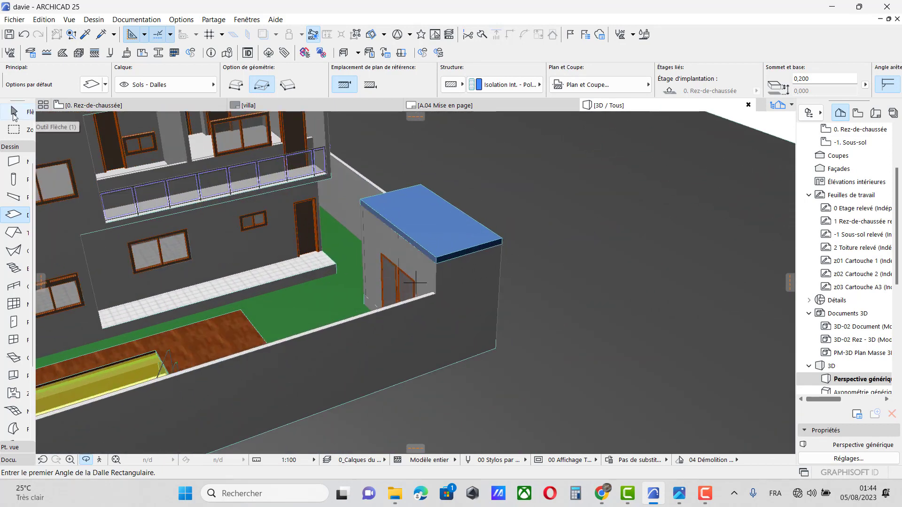
{"action": "key", "text": "Escape"}
{"action": "left_click", "coordinate": [475, 245]}
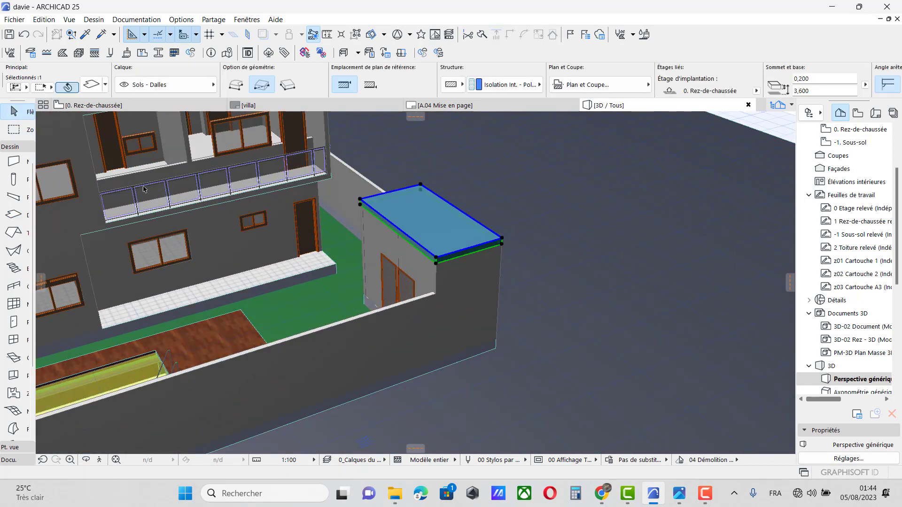
{"action": "double_click", "coordinate": [15, 215]}
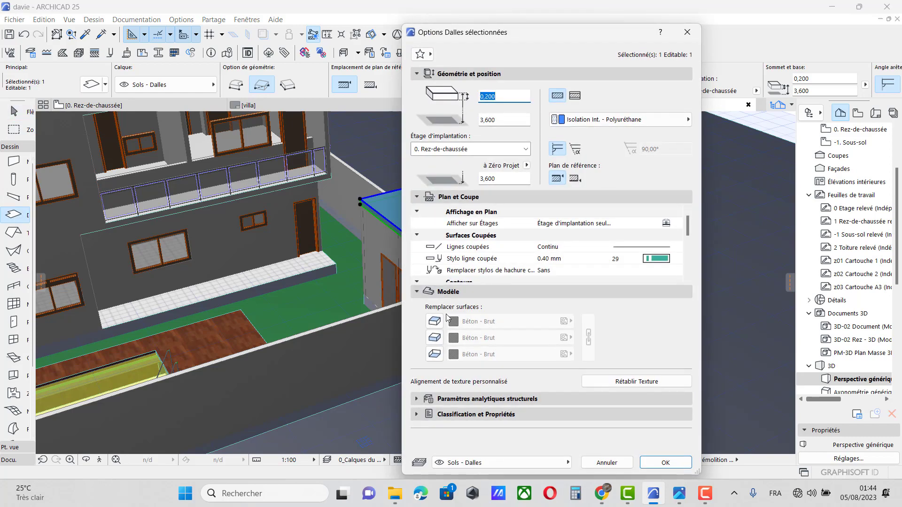
{"action": "left_click", "coordinate": [429, 339]}
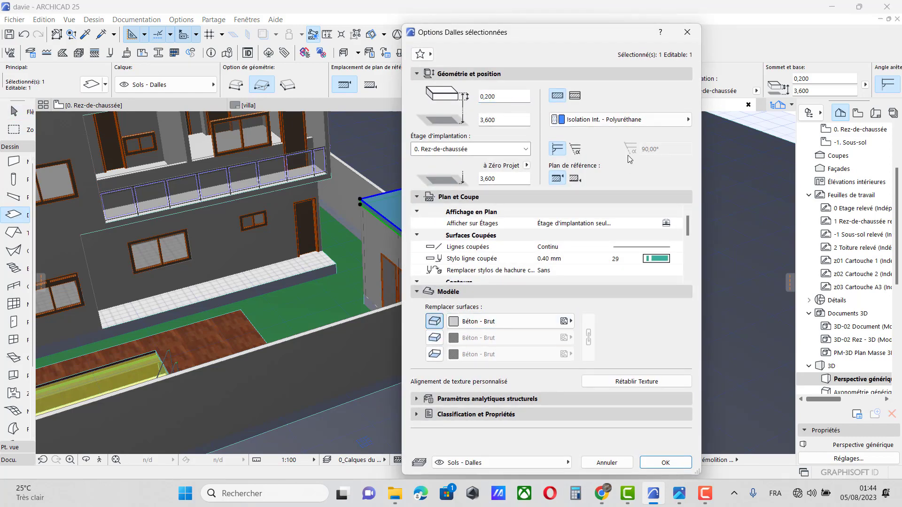
{"action": "left_click", "coordinate": [631, 121]}
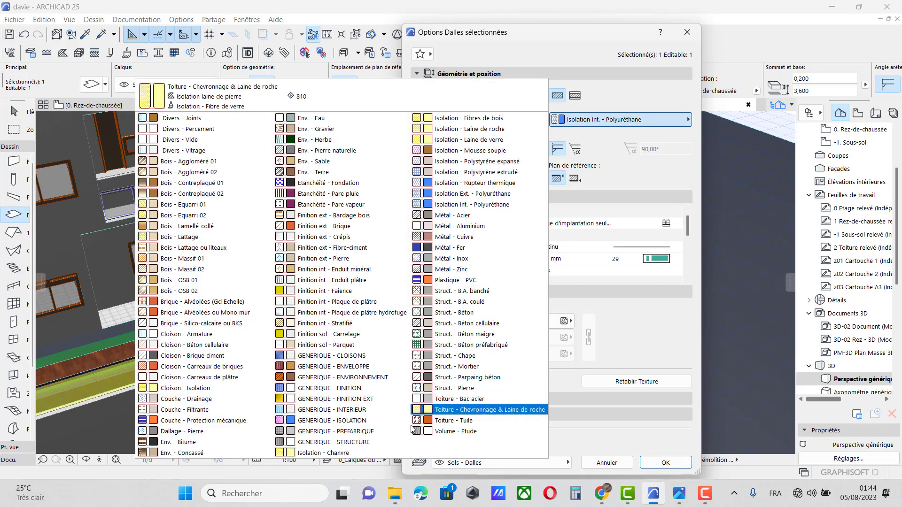
{"action": "left_click", "coordinate": [369, 442]}
{"action": "left_click", "coordinate": [665, 463]}
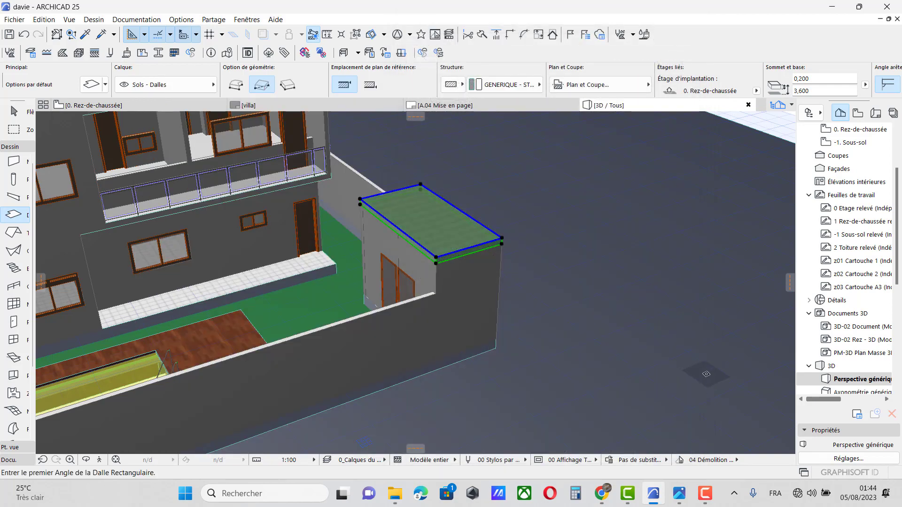
Raise the wood-clad wall around the tall staircase opening on the front facade to a height of 7.000
{"action": "scroll", "coordinate": [536, 301], "scroll_direction": "down", "scroll_amount": 5}
{"action": "scroll", "coordinate": [537, 301], "scroll_direction": "down", "scroll_amount": 1}
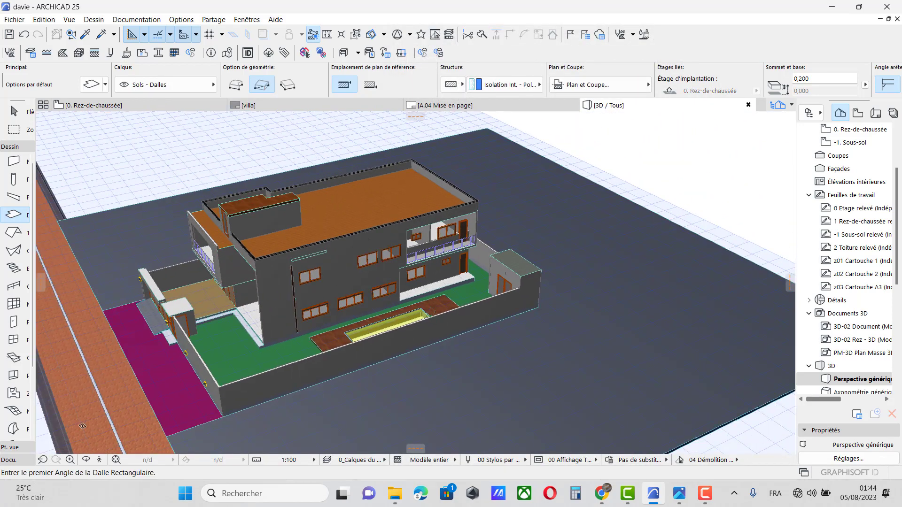
{"action": "left_click", "coordinate": [86, 460]}
{"action": "left_click_drag", "start_coordinate": [145, 340], "coordinate": [496, 201]}
{"action": "scroll", "coordinate": [499, 193], "scroll_direction": "up", "scroll_amount": 3}
{"action": "scroll", "coordinate": [371, 221], "scroll_direction": "up", "scroll_amount": 6}
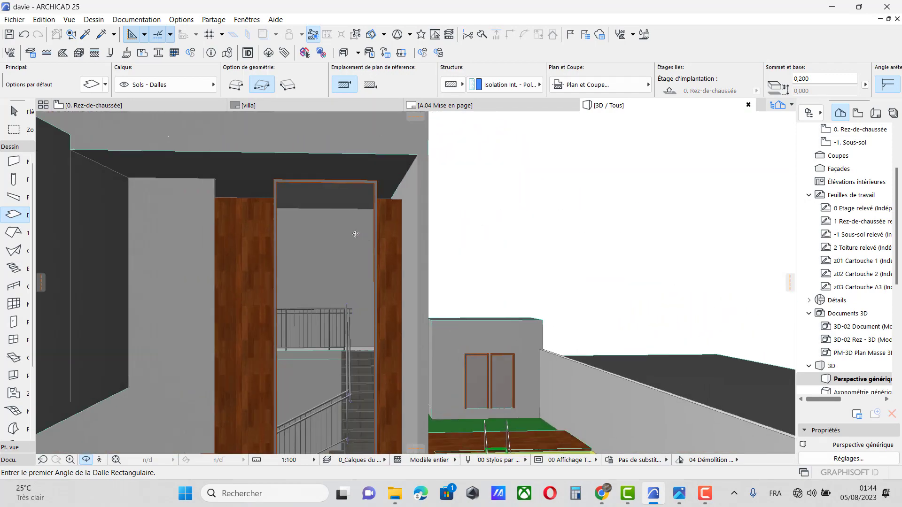
{"action": "left_click_drag", "start_coordinate": [353, 226], "coordinate": [367, 231]}
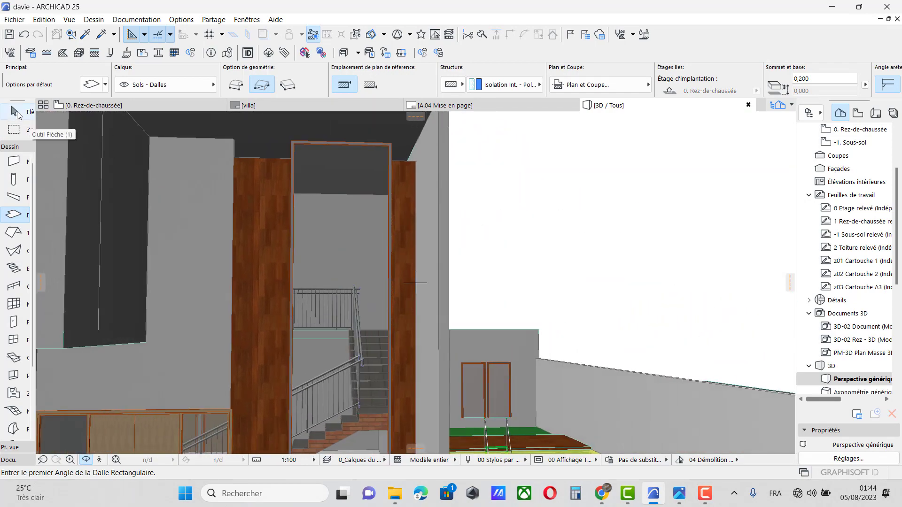
{"action": "left_click", "coordinate": [14, 111]}
{"action": "scroll", "coordinate": [272, 212], "scroll_direction": "up", "scroll_amount": 2}
{"action": "left_click", "coordinate": [269, 237]}
{"action": "scroll", "coordinate": [298, 203], "scroll_direction": "down", "scroll_amount": 1}
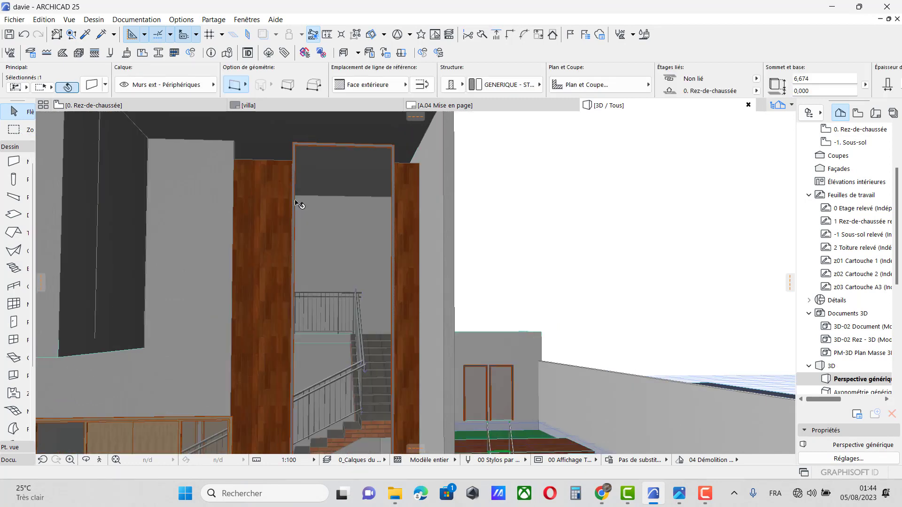
{"action": "scroll", "coordinate": [244, 184], "scroll_direction": "up", "scroll_amount": 2}
{"action": "left_click", "coordinate": [237, 163]}
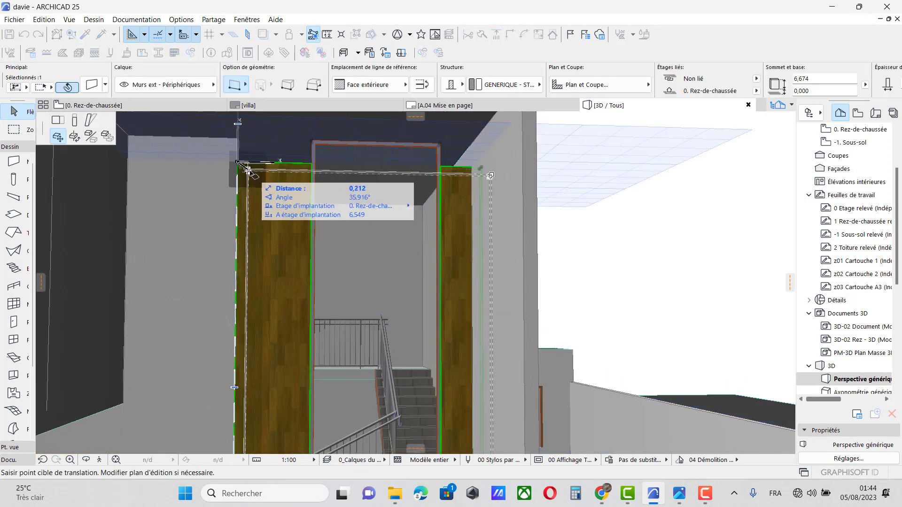
{"action": "left_click", "coordinate": [73, 121]}
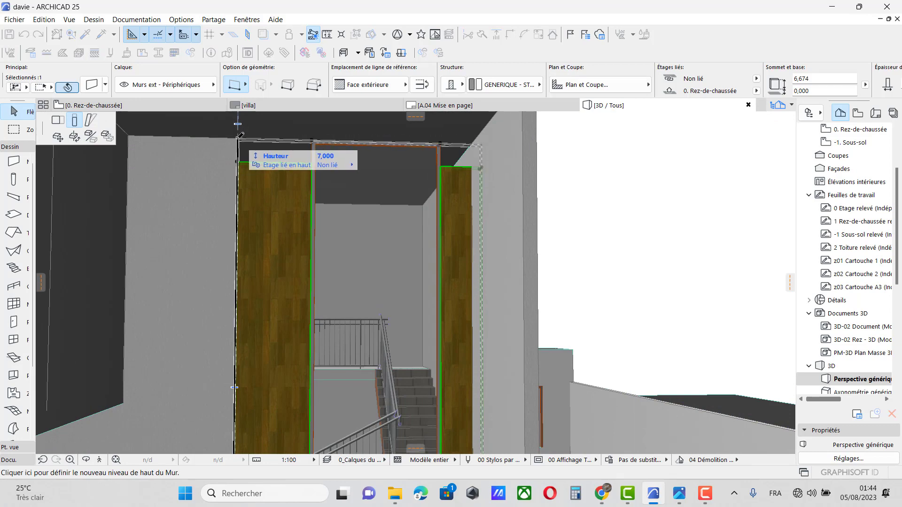
{"action": "left_click", "coordinate": [239, 138]}
Adjust the wood-clad wall's height to 7.094 from its other upper corner and deselect it
{"action": "scroll", "coordinate": [486, 140], "scroll_direction": "up", "scroll_amount": 1}
{"action": "scroll", "coordinate": [479, 188], "scroll_direction": "up", "scroll_amount": 1}
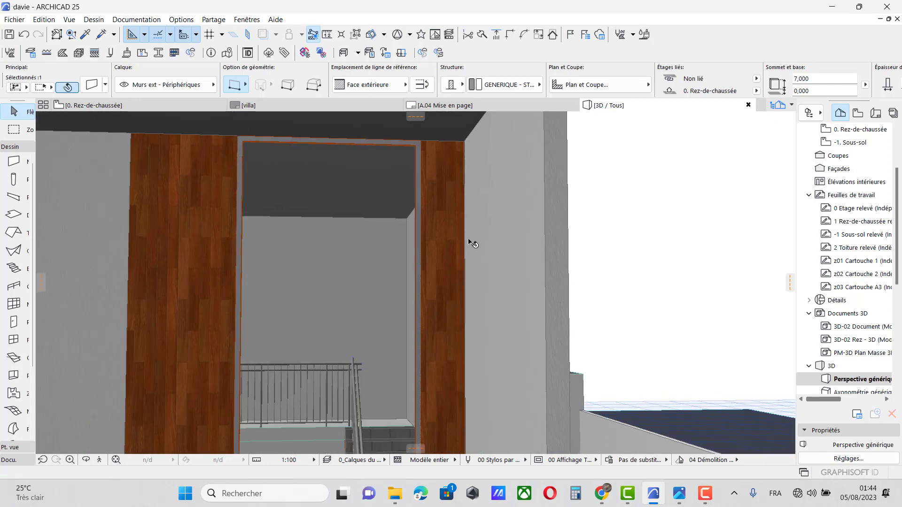
{"action": "scroll", "coordinate": [471, 241], "scroll_direction": "down", "scroll_amount": 2}
{"action": "scroll", "coordinate": [450, 160], "scroll_direction": "up", "scroll_amount": 4}
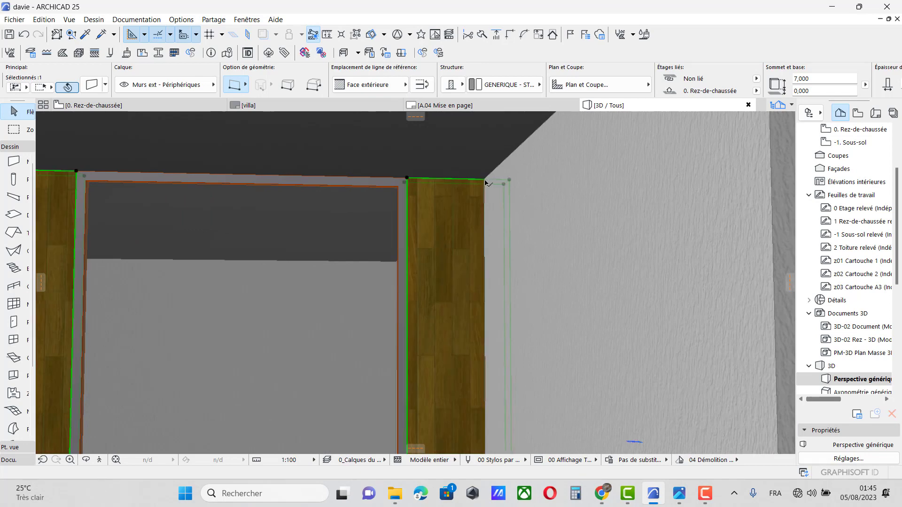
{"action": "left_click", "coordinate": [510, 179]}
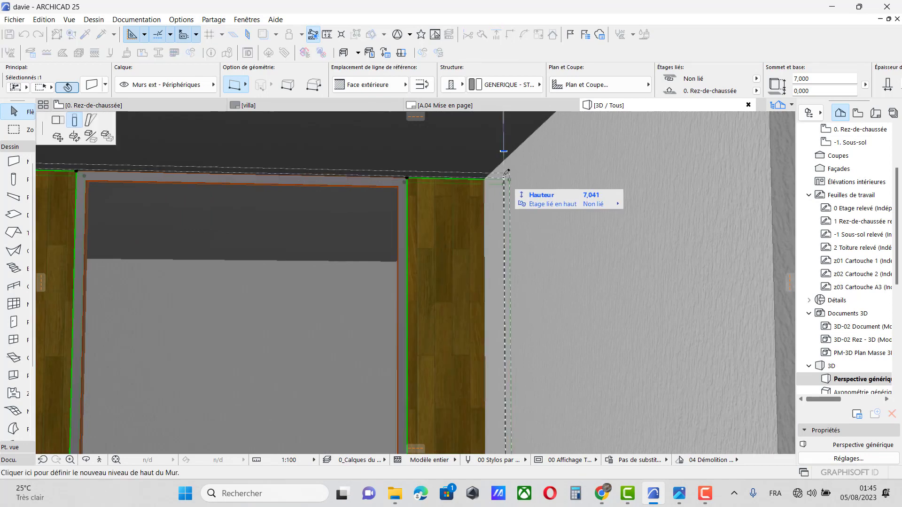
{"action": "left_click", "coordinate": [507, 184]}
{"action": "scroll", "coordinate": [465, 214], "scroll_direction": "down", "scroll_amount": 6}
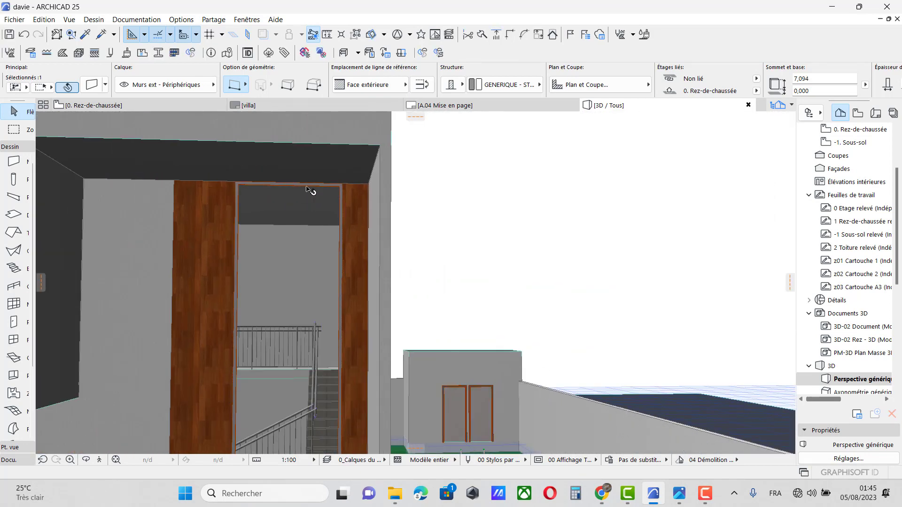
{"action": "left_click", "coordinate": [529, 216]}
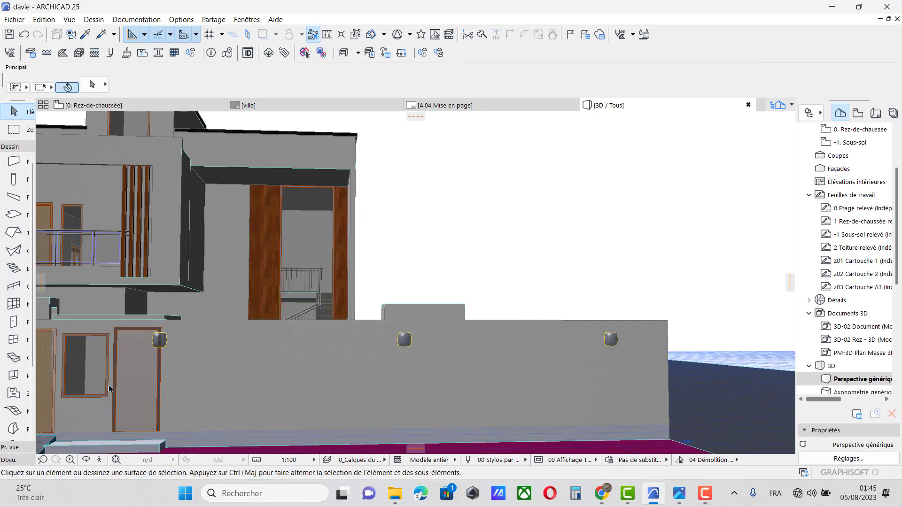
Examine the villa's street-side exterior and compare it with the reference render MOUB2_4 - Photo.jpg
{"action": "left_click", "coordinate": [86, 460]}
{"action": "left_click_drag", "start_coordinate": [329, 301], "coordinate": [490, 325]}
{"action": "scroll", "coordinate": [350, 399], "scroll_direction": "down", "scroll_amount": 4}
{"action": "scroll", "coordinate": [487, 367], "scroll_direction": "up", "scroll_amount": 4}
{"action": "scroll", "coordinate": [634, 397], "scroll_direction": "up", "scroll_amount": 3}
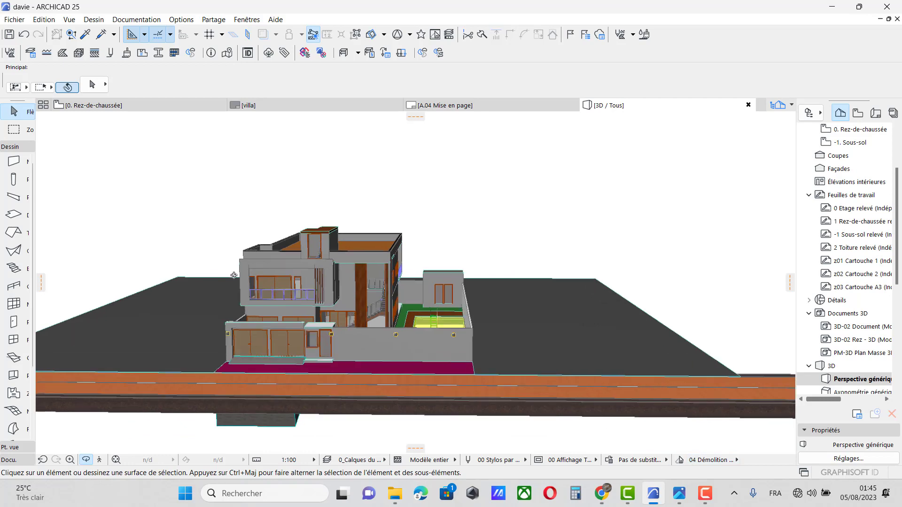
{"action": "left_click", "coordinate": [679, 494]}
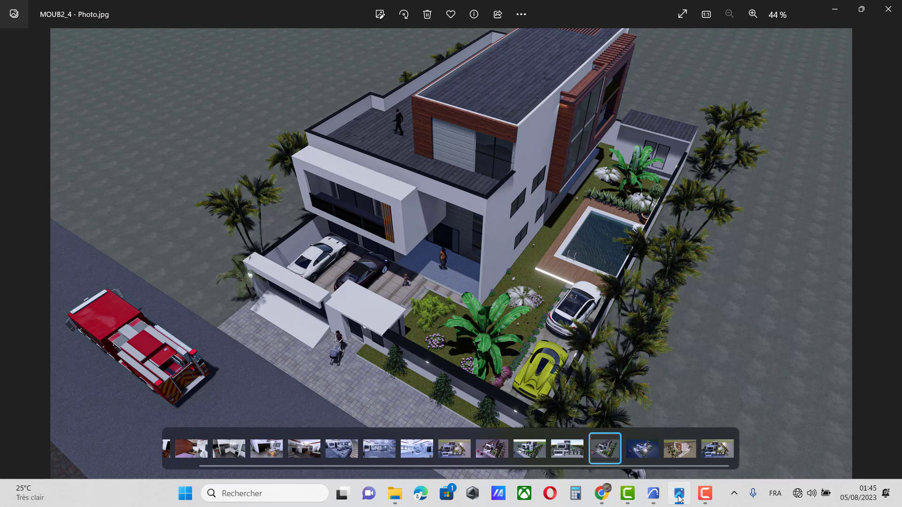
{"action": "left_click", "coordinate": [680, 498]}
{"action": "middle_click_drag", "start_coordinate": [520, 346], "coordinate": [353, 367], "text": "shift"}
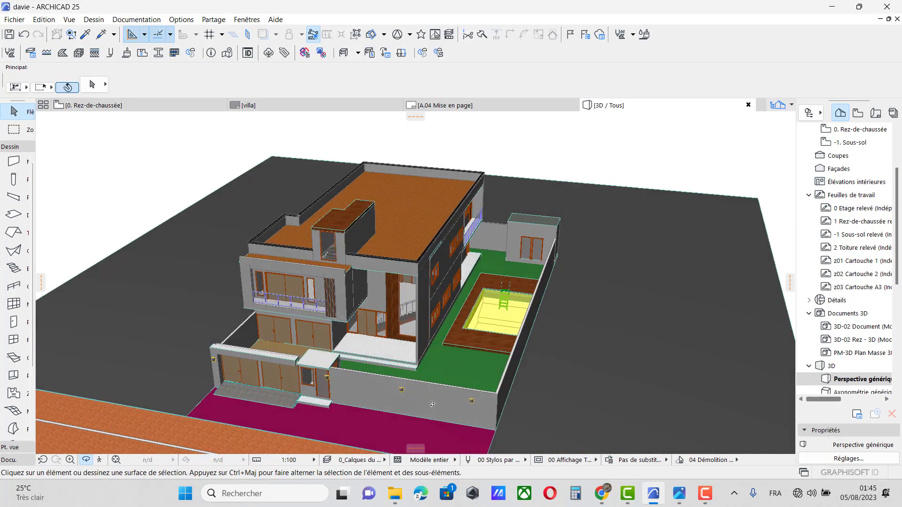
Draw a small rectangular slab from the entrance canopy's outer corner, extending over the start of the front boundary wall
{"action": "scroll", "coordinate": [338, 357], "scroll_direction": "up", "scroll_amount": 5}
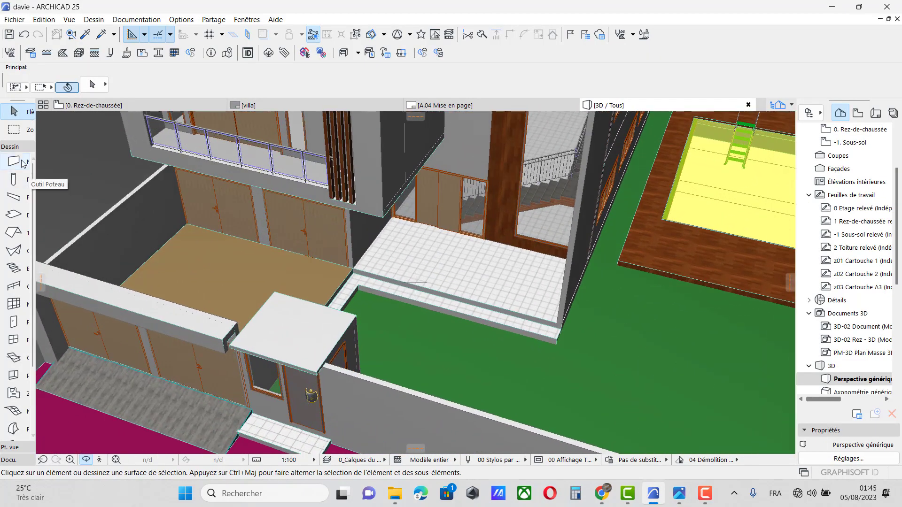
{"action": "left_click", "coordinate": [13, 215]}
{"action": "scroll", "coordinate": [452, 429], "scroll_direction": "up", "scroll_amount": 5}
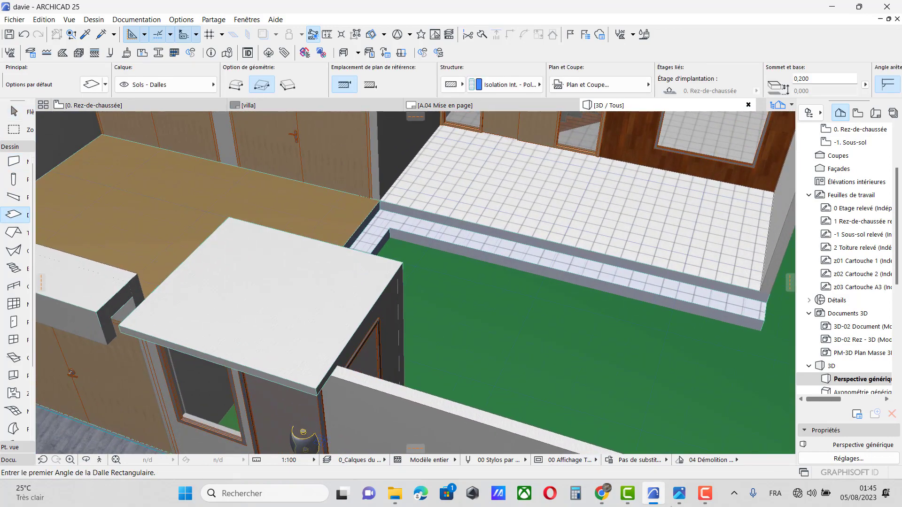
{"action": "left_click", "coordinate": [682, 497]}
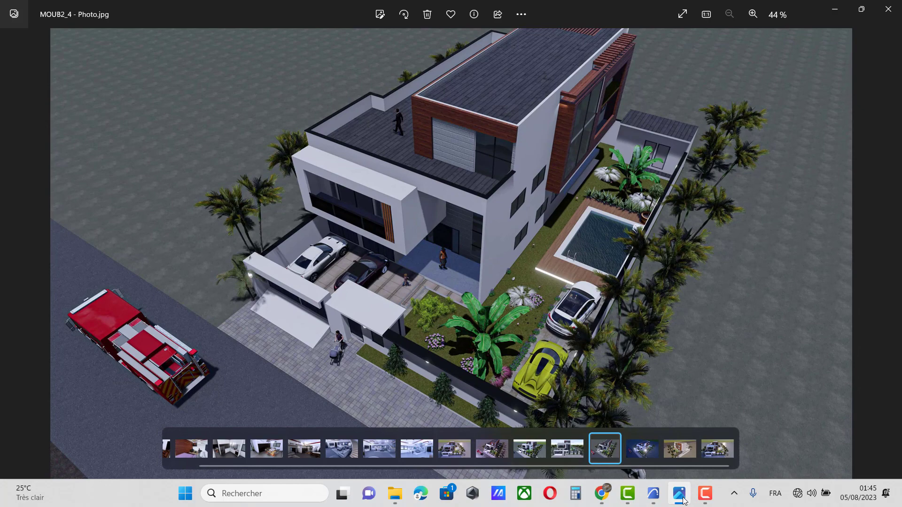
{"action": "left_click", "coordinate": [682, 498]}
{"action": "scroll", "coordinate": [286, 387], "scroll_direction": "up", "scroll_amount": 5}
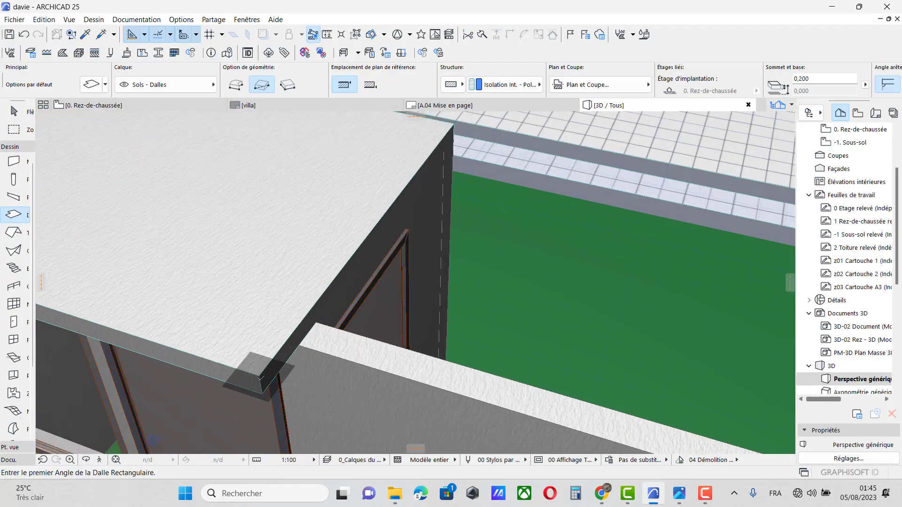
{"action": "left_click", "coordinate": [257, 375]}
{"action": "left_click", "coordinate": [382, 311]}
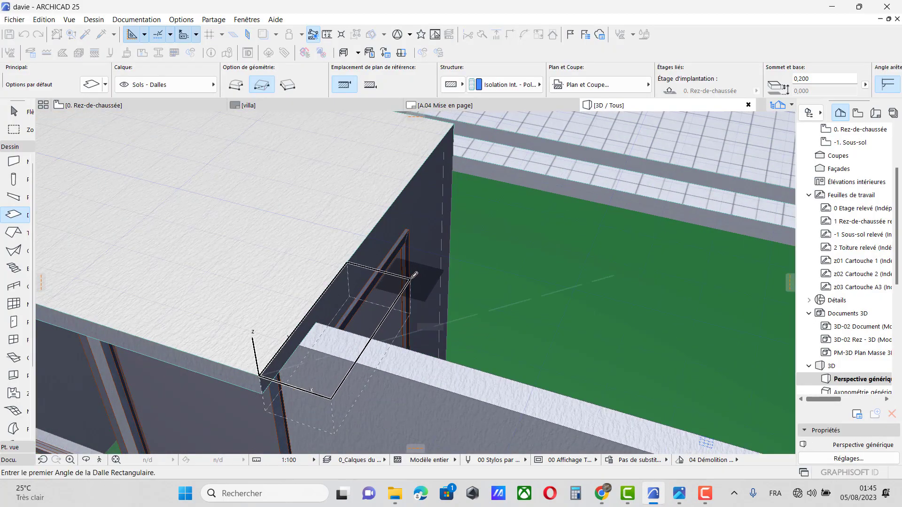
{"action": "left_click", "coordinate": [382, 313], "text": "shift"}
Set the new boundary-wall slab's thickness to 0.1
{"action": "double_click", "coordinate": [31, 216]}
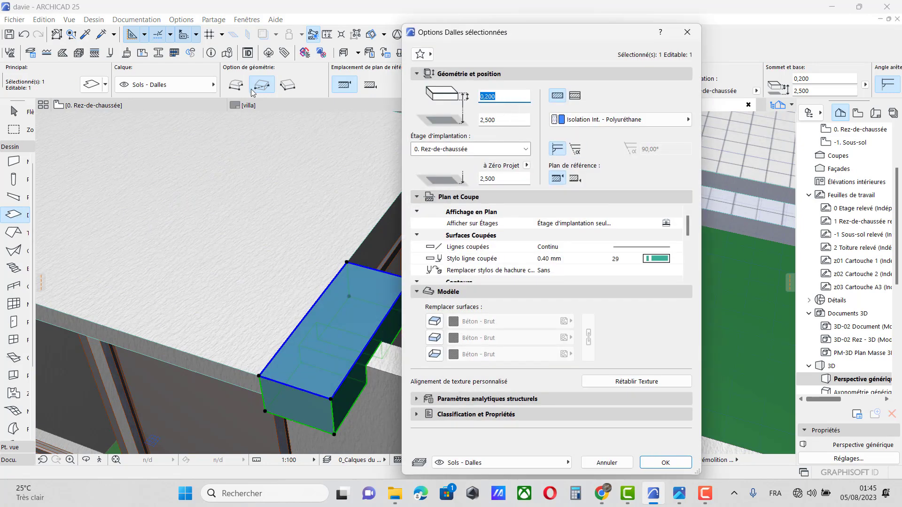
{"action": "type", "text": "0,1"}
{"action": "key", "text": "Return"}
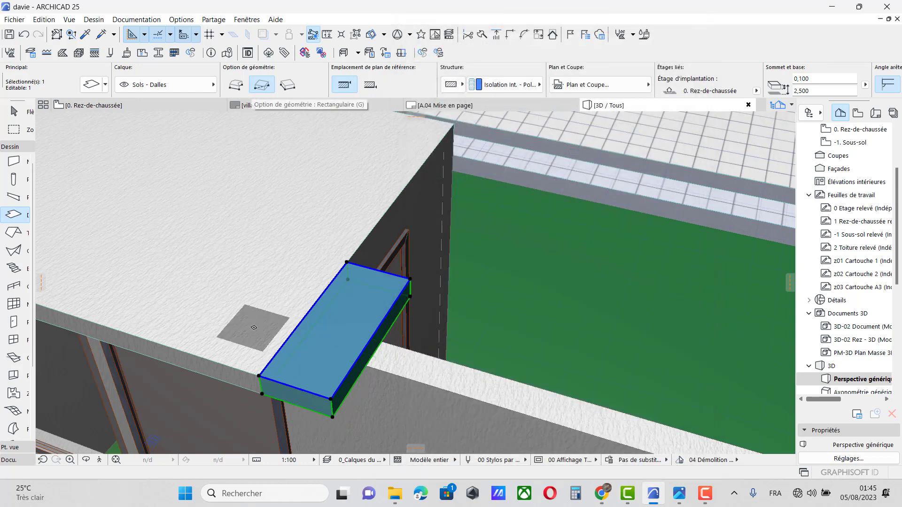
Offset the slab's free short edge by about 11.2 along the front boundary wall to its far corner
{"action": "left_click", "coordinate": [360, 350]}
{"action": "scroll", "coordinate": [251, 277], "scroll_direction": "down", "scroll_amount": 5}
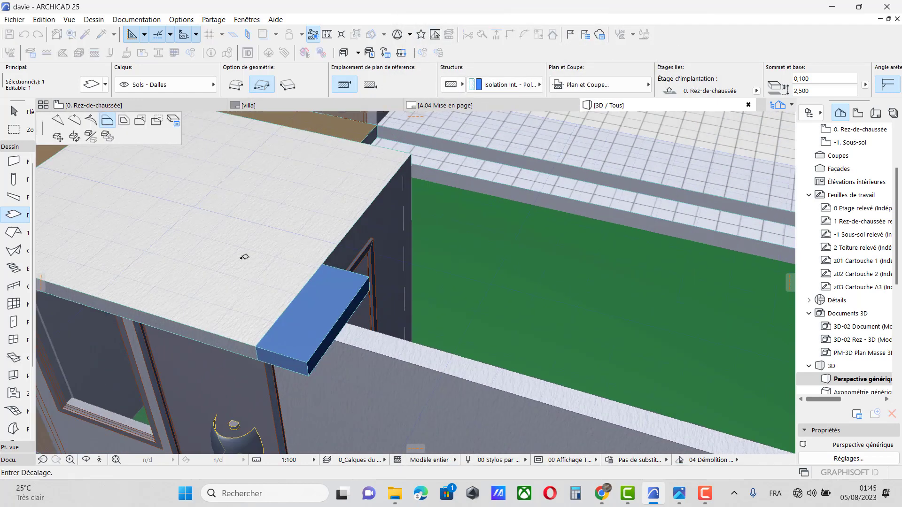
{"action": "scroll", "coordinate": [123, 196], "scroll_direction": "down", "scroll_amount": 5}
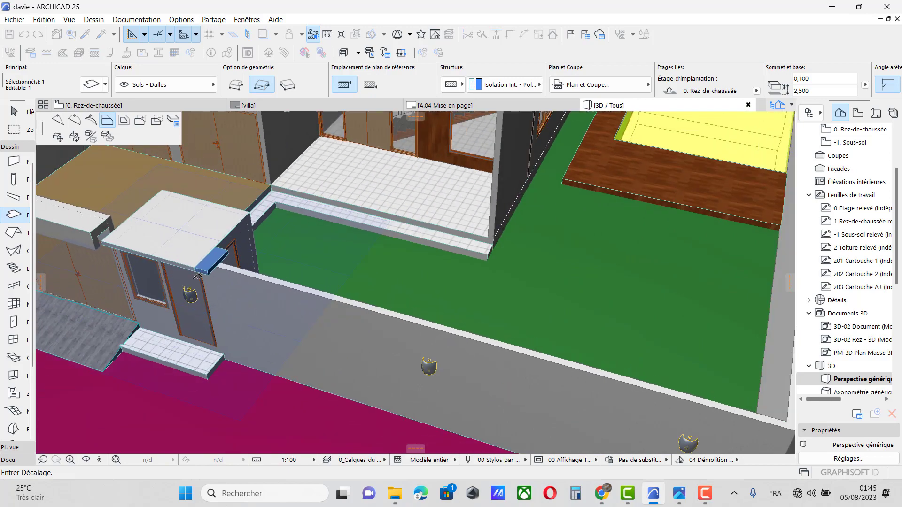
{"action": "scroll", "coordinate": [531, 371], "scroll_direction": "up", "scroll_amount": 2}
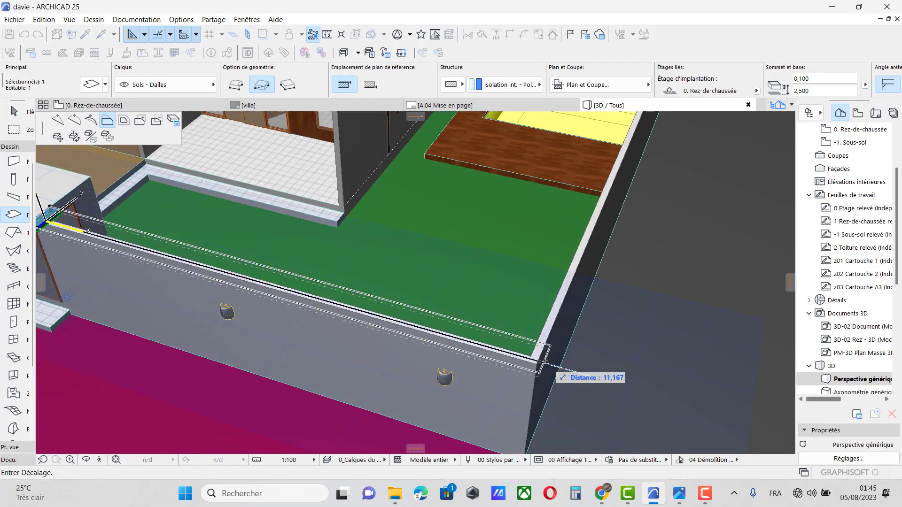
{"action": "left_click", "coordinate": [541, 363]}
{"action": "scroll", "coordinate": [542, 364], "scroll_direction": "down", "scroll_amount": 3}
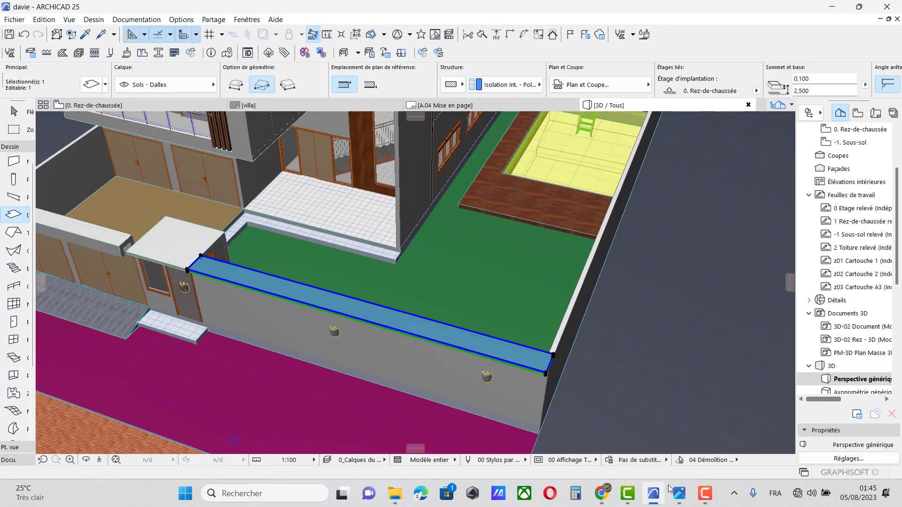
Check the wall coping in the reference render and offset the slab's end edge slightly beyond the wall's outer corner
{"action": "left_click", "coordinate": [680, 502]}
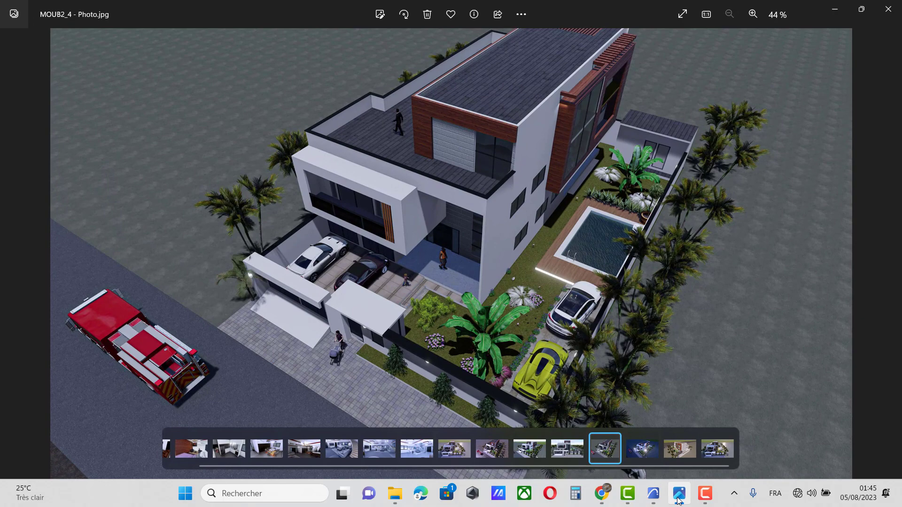
{"action": "left_click", "coordinate": [679, 502]}
{"action": "scroll", "coordinate": [566, 366], "scroll_direction": "up", "scroll_amount": 3}
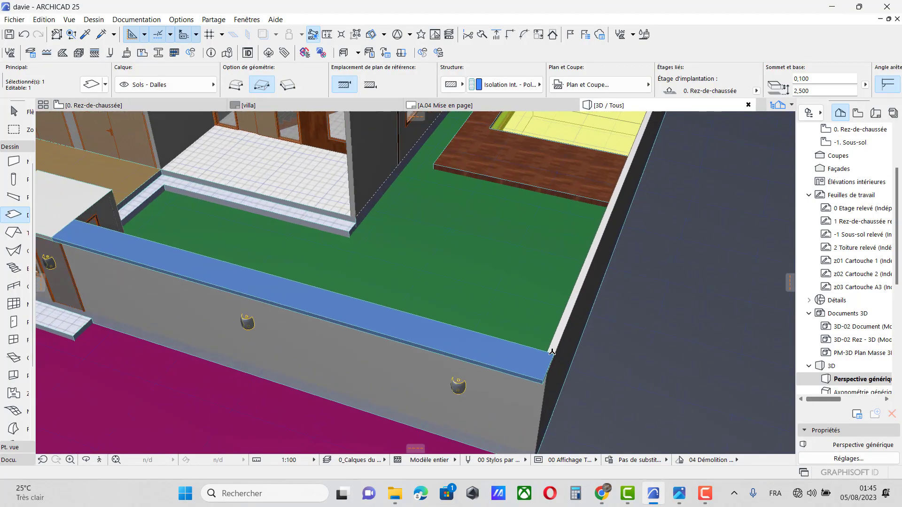
{"action": "scroll", "coordinate": [578, 368], "scroll_direction": "down", "scroll_amount": 6}
{"action": "scroll", "coordinate": [587, 369], "scroll_direction": "up", "scroll_amount": 6}
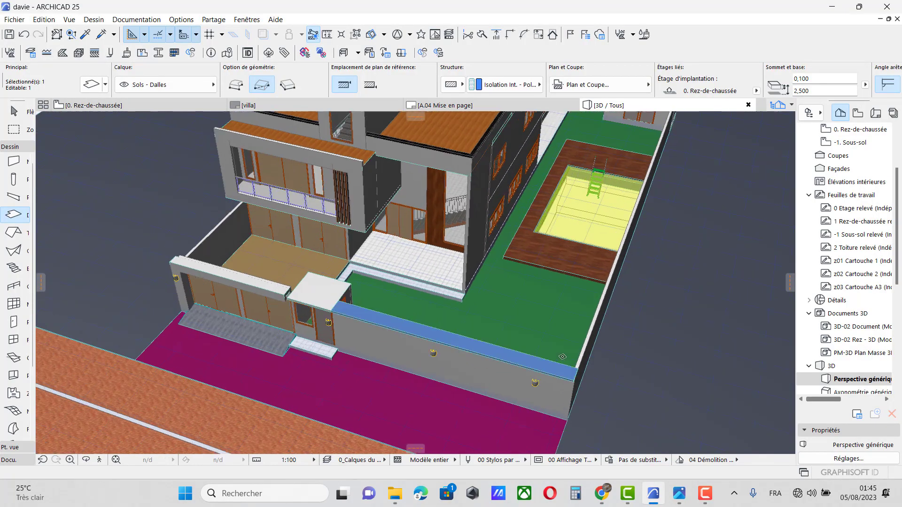
{"action": "scroll", "coordinate": [579, 379], "scroll_direction": "up", "scroll_amount": 1}
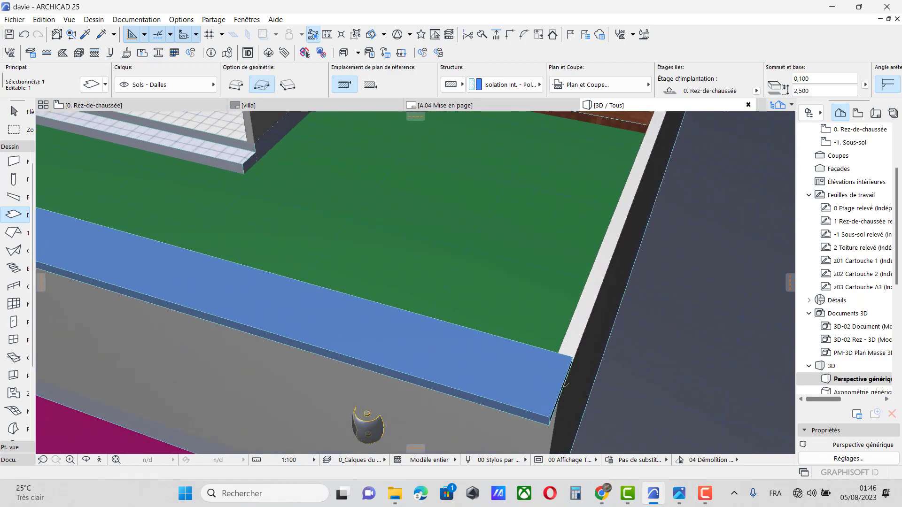
{"action": "left_click", "coordinate": [565, 385]}
{"action": "left_click", "coordinate": [573, 385]}
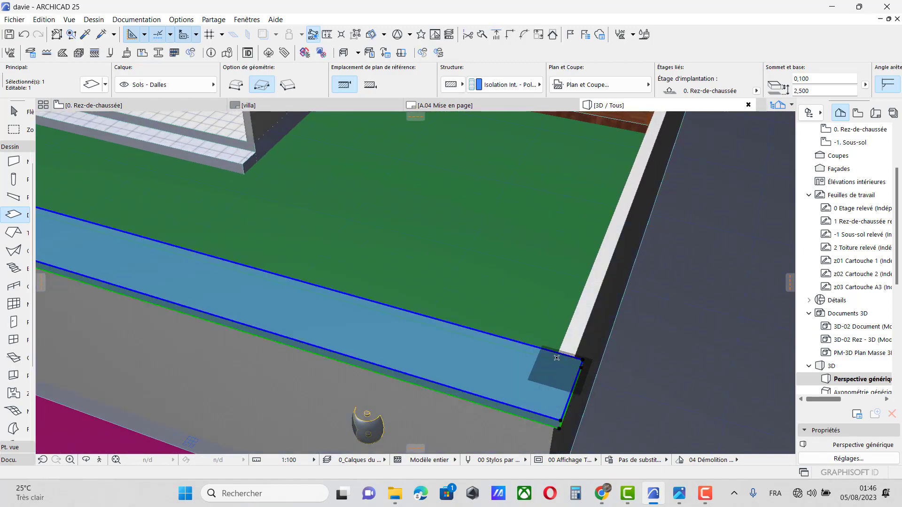
Insert a node on the coping slab at the side wall's inner edge and offset the resulting end segment along that wall to the rear annex
{"action": "left_click", "coordinate": [556, 356]}
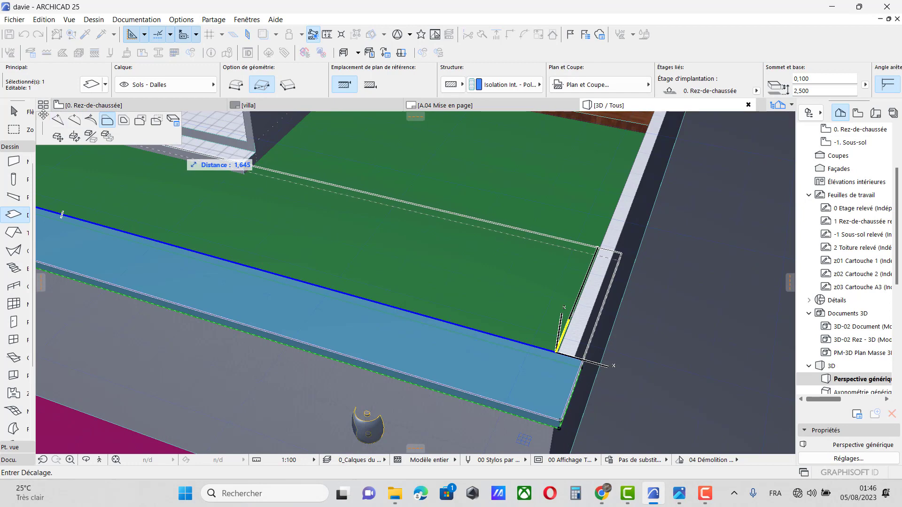
{"action": "left_click", "coordinate": [568, 355]}
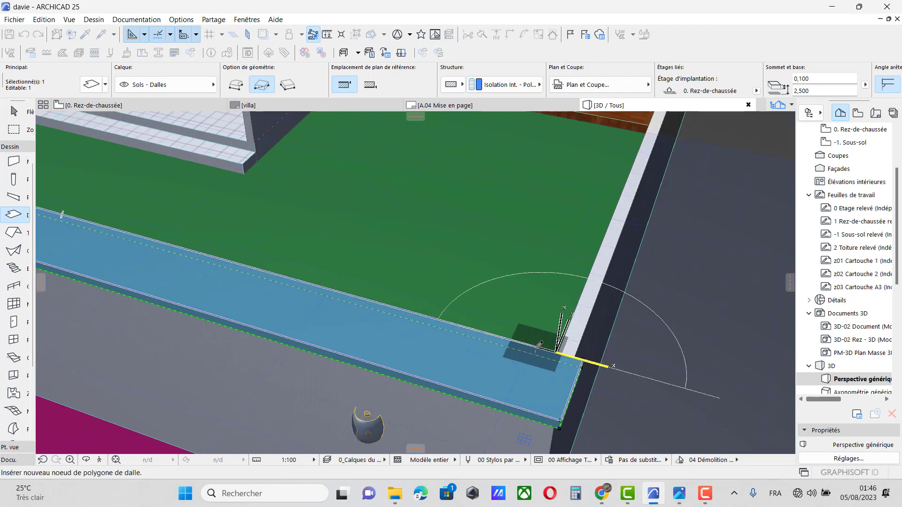
{"action": "left_click", "coordinate": [569, 355]}
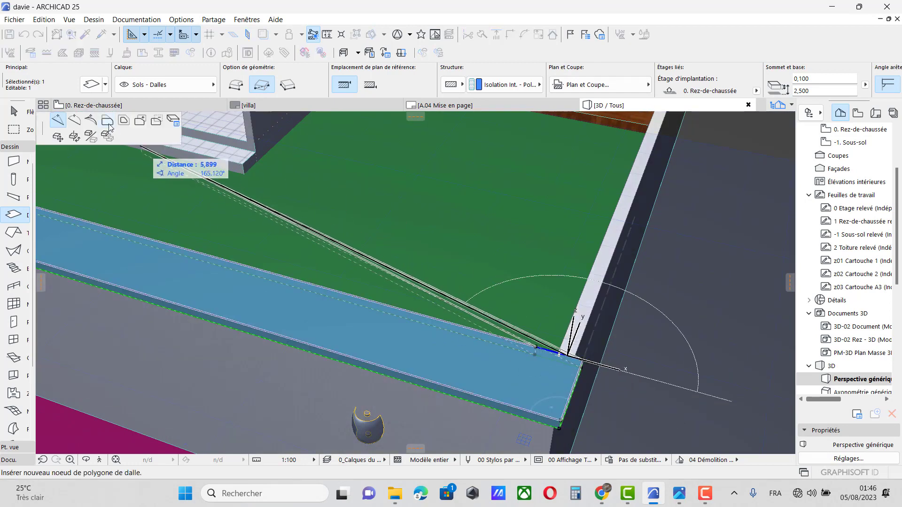
{"action": "scroll", "coordinate": [308, 371], "scroll_direction": "down", "scroll_amount": 2}
{"action": "scroll", "coordinate": [309, 371], "scroll_direction": "down", "scroll_amount": 6}
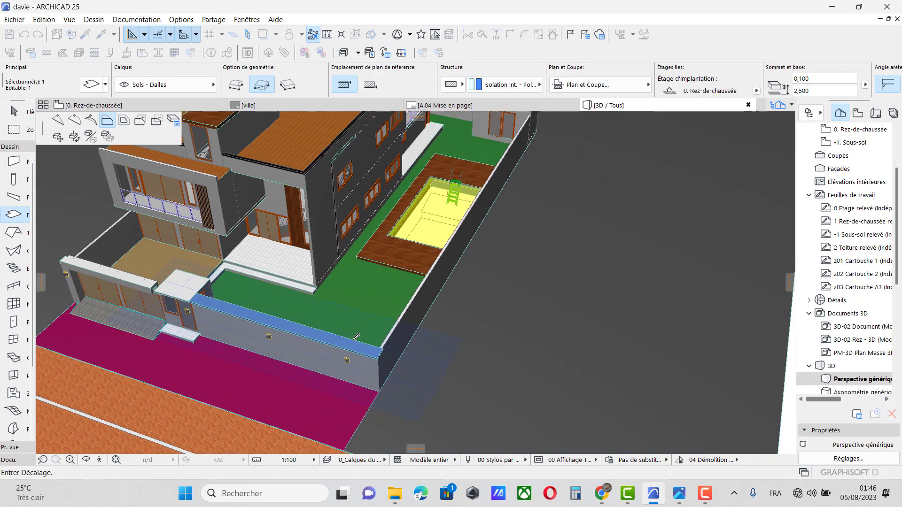
{"action": "scroll", "coordinate": [472, 162], "scroll_direction": "up", "scroll_amount": 8}
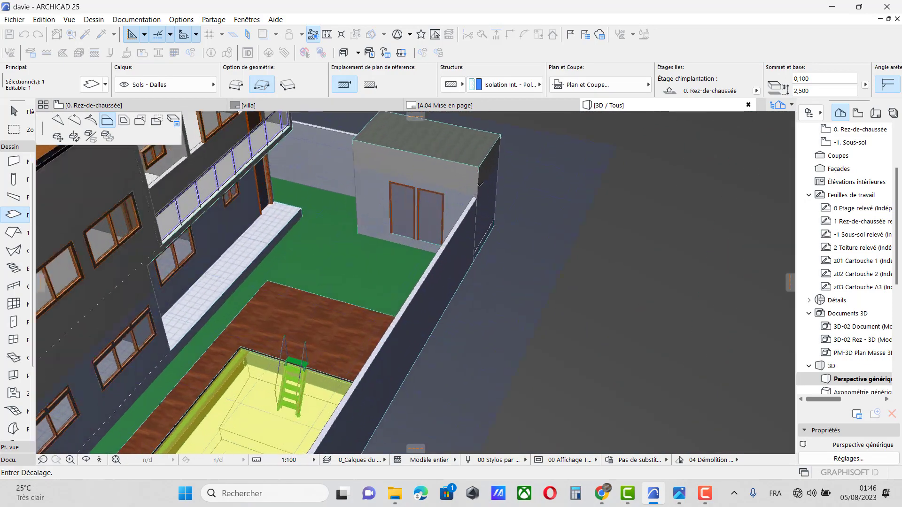
{"action": "left_click", "coordinate": [476, 198]}
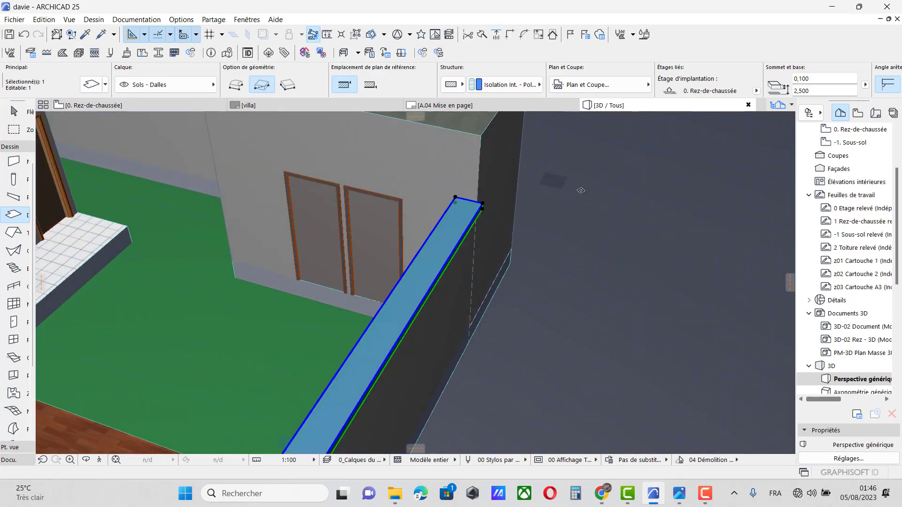
Set all surfaces of the boundary-wall coping slab to Marbre - Noir
{"action": "scroll", "coordinate": [637, 186], "scroll_direction": "down", "scroll_amount": 5}
{"action": "scroll", "coordinate": [637, 186], "scroll_direction": "down", "scroll_amount": 3}
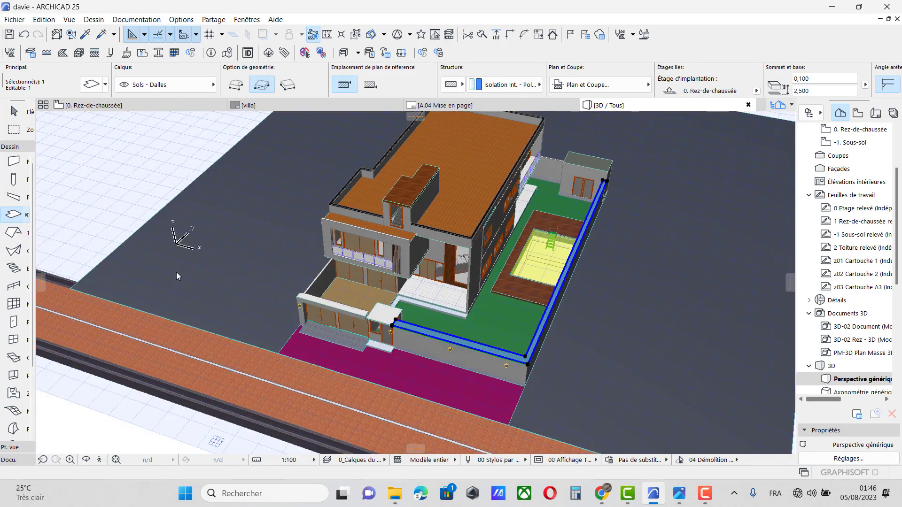
{"action": "key", "text": "ctrl+t"}
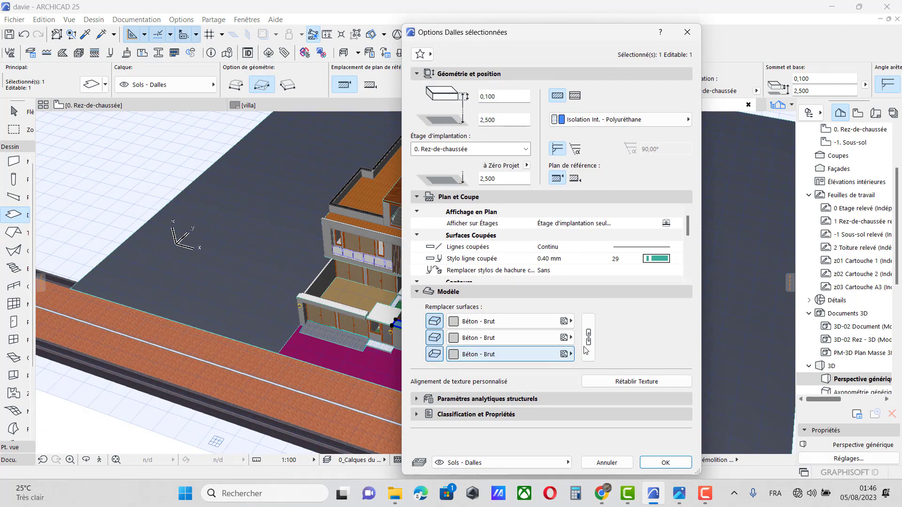
{"action": "left_click", "coordinate": [569, 338]}
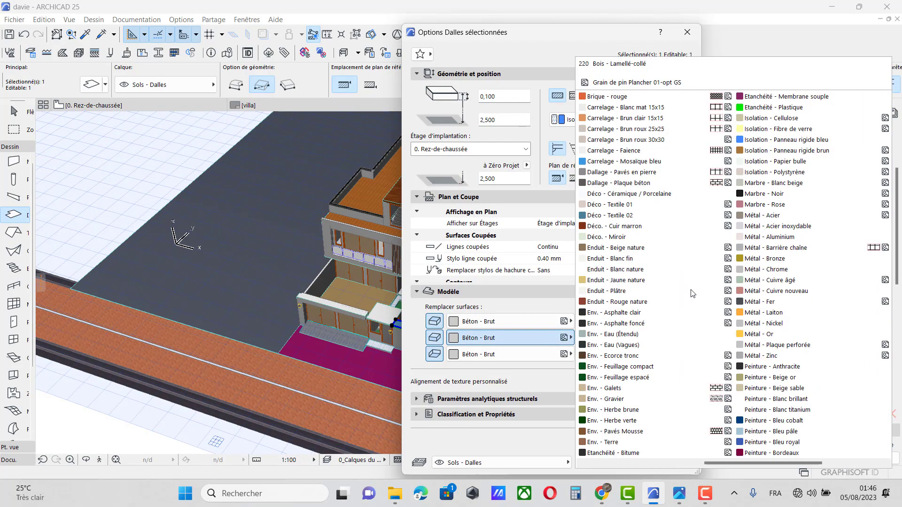
{"action": "scroll", "coordinate": [692, 294], "scroll_direction": "down", "scroll_amount": 1}
{"action": "left_click", "coordinate": [686, 194]}
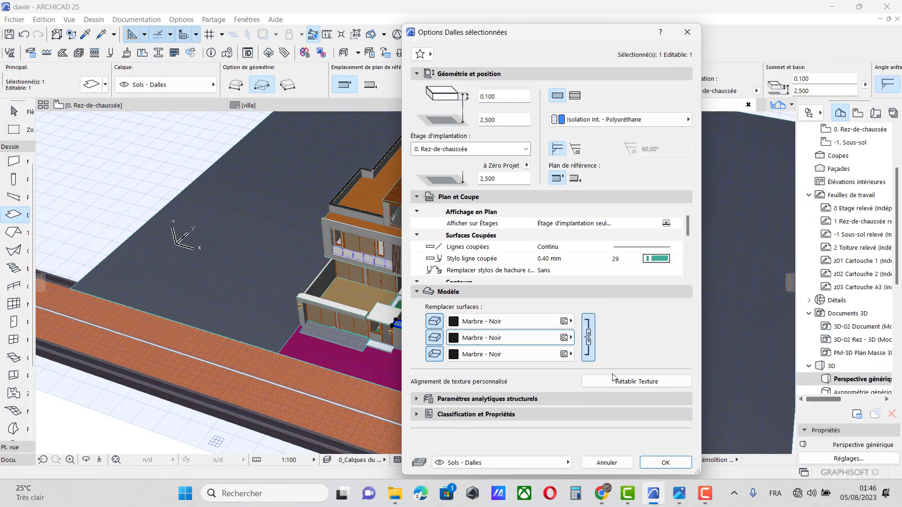
{"action": "left_click", "coordinate": [664, 463]}
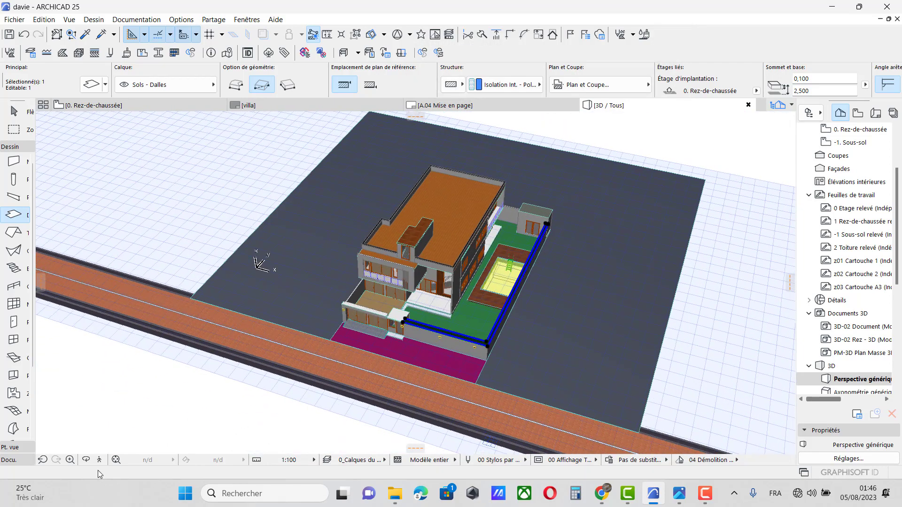
Orbit the 3D view to face the villa's front and start saving the model as a Collada file (*.dae)
{"action": "left_click", "coordinate": [88, 462]}
{"action": "left_click_drag", "start_coordinate": [339, 356], "coordinate": [597, 306]}
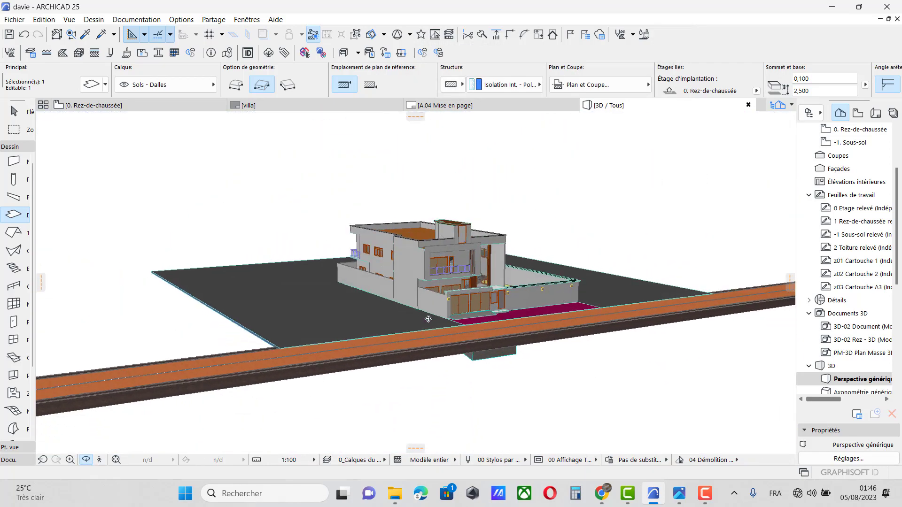
{"action": "left_click_drag", "start_coordinate": [427, 320], "coordinate": [405, 366]}
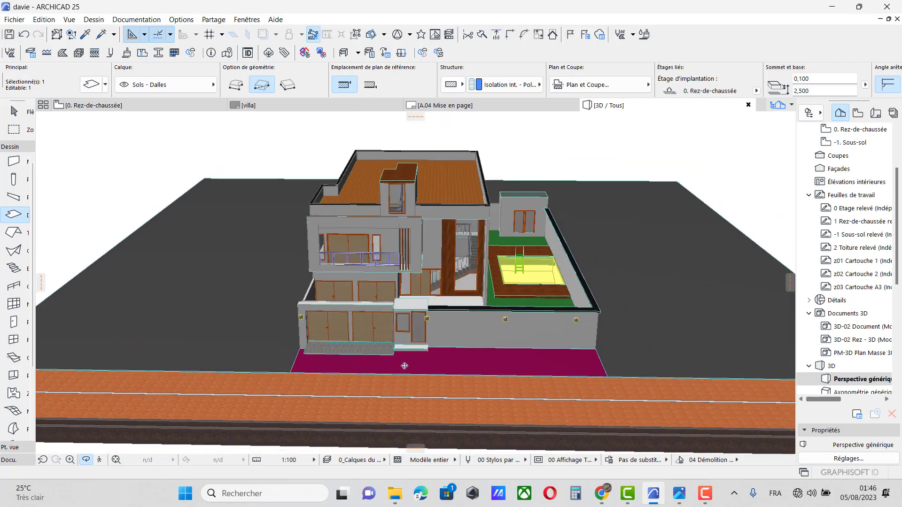
{"action": "left_click", "coordinate": [16, 21]}
{"action": "left_click", "coordinate": [44, 109]}
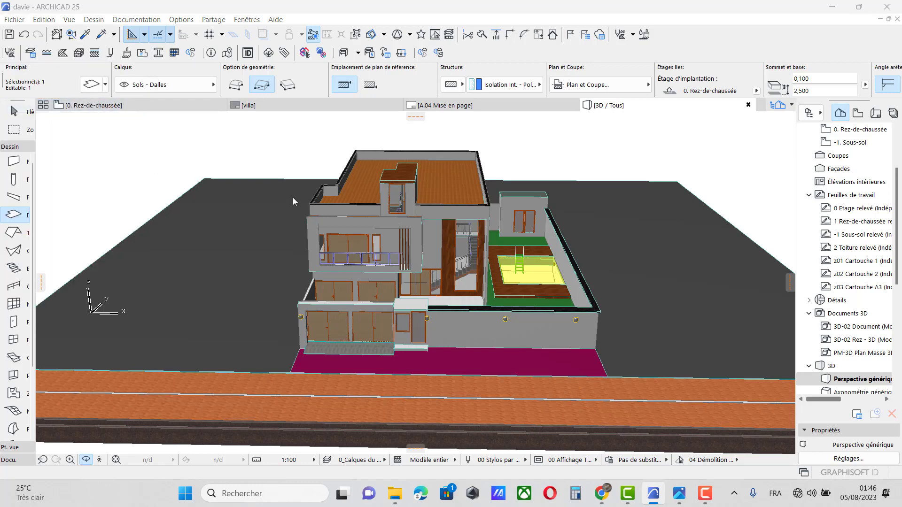
{"action": "left_click", "coordinate": [486, 314]}
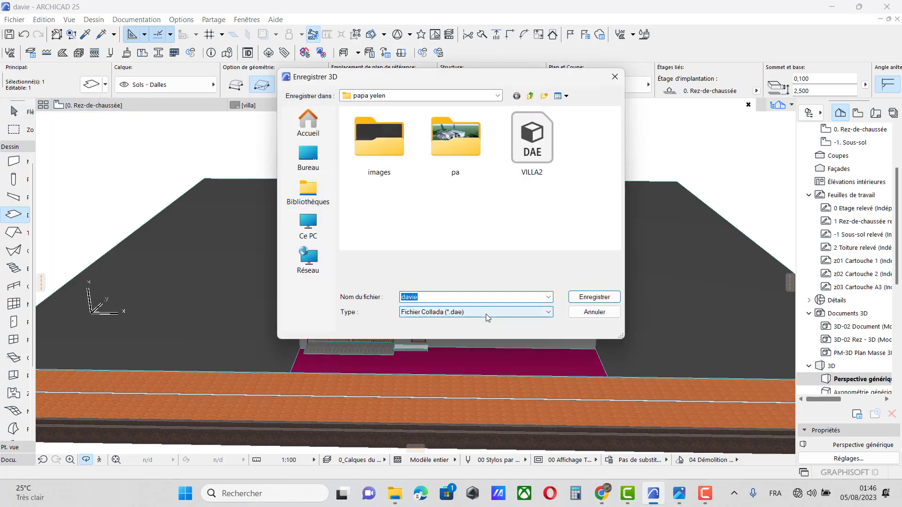
{"action": "left_click", "coordinate": [455, 221]}
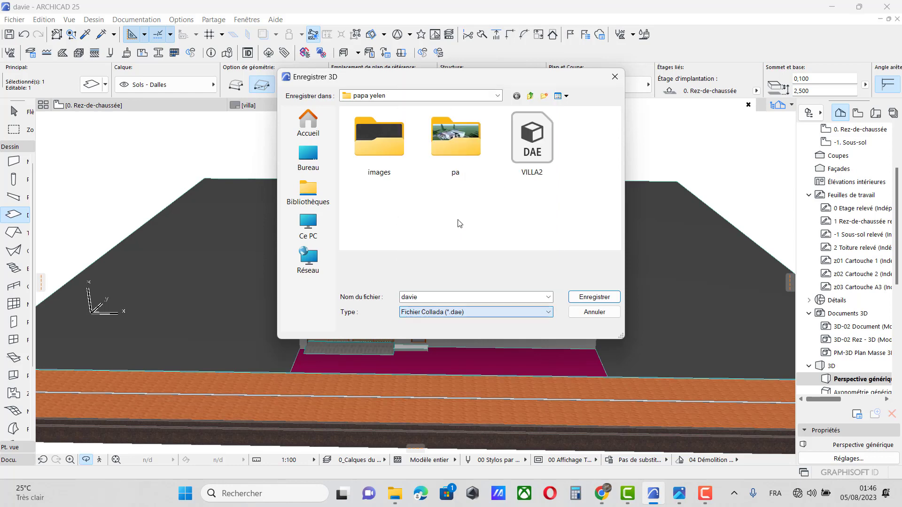
Save the Collada file as davie in the yout2 folder, inside en cours and adewi titre on the desktop
{"action": "left_click", "coordinate": [309, 160]}
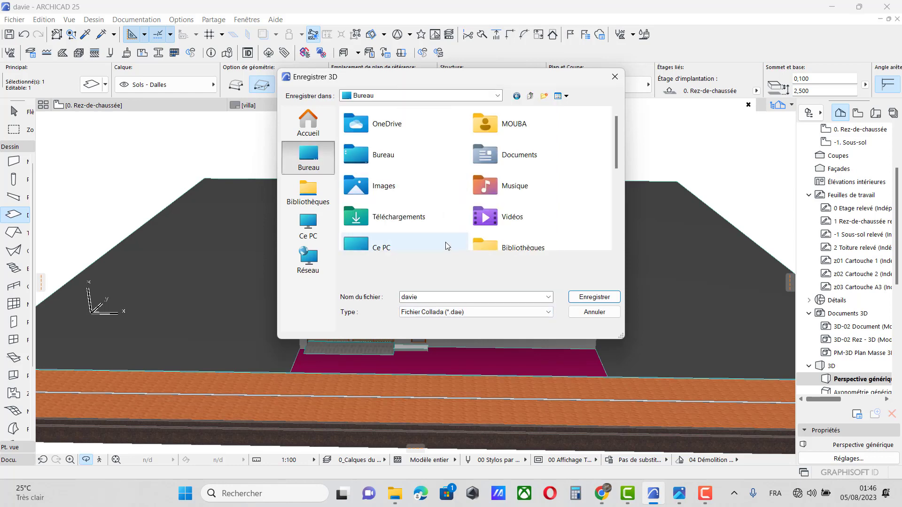
{"action": "scroll", "coordinate": [518, 207], "scroll_direction": "down", "scroll_amount": 6}
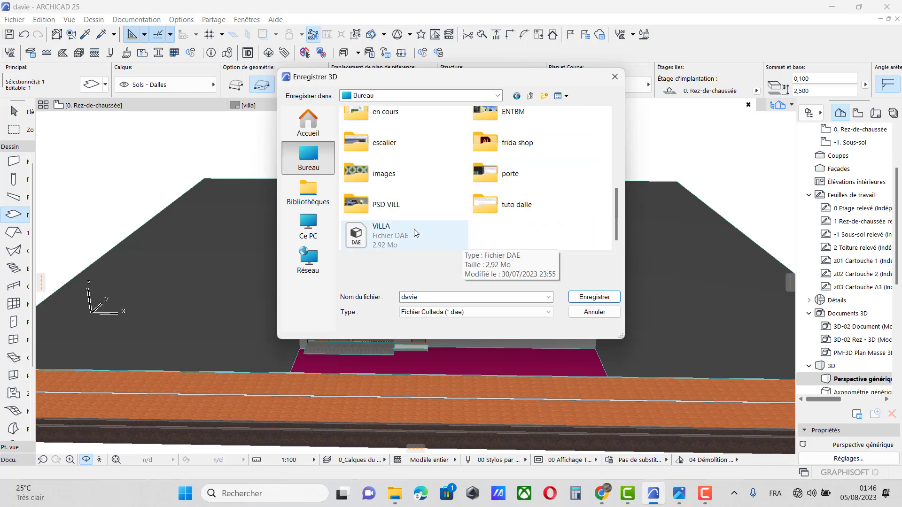
{"action": "scroll", "coordinate": [391, 197], "scroll_direction": "up", "scroll_amount": 6}
{"action": "scroll", "coordinate": [397, 199], "scroll_direction": "down", "scroll_amount": 3}
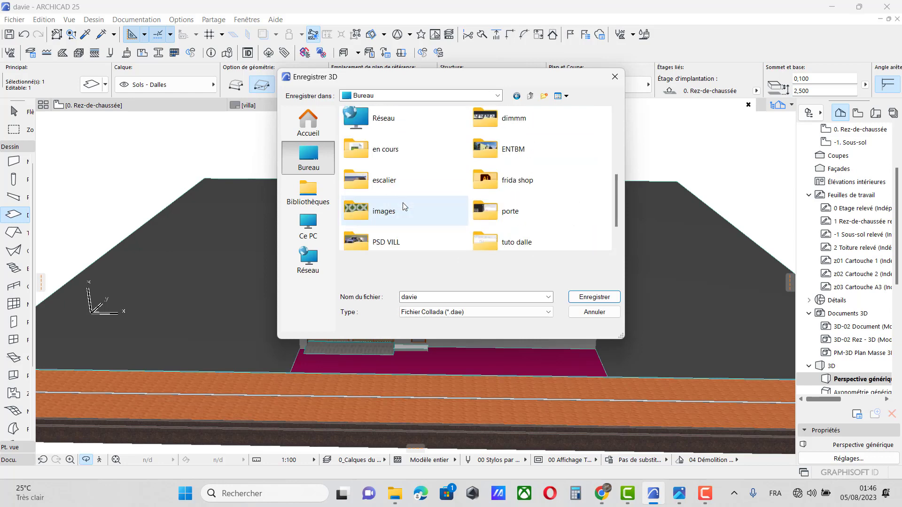
{"action": "double_click", "coordinate": [398, 174]}
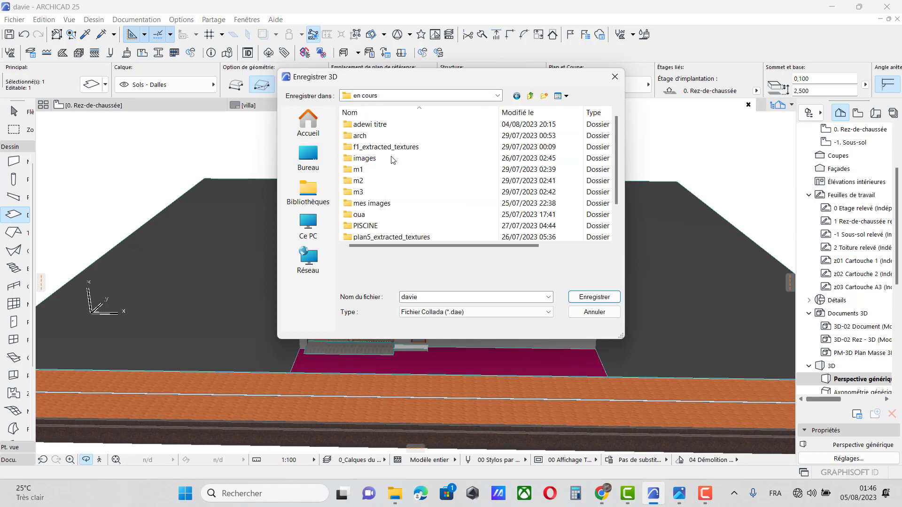
{"action": "double_click", "coordinate": [368, 125]}
{"action": "scroll", "coordinate": [405, 210], "scroll_direction": "down", "scroll_amount": 10}
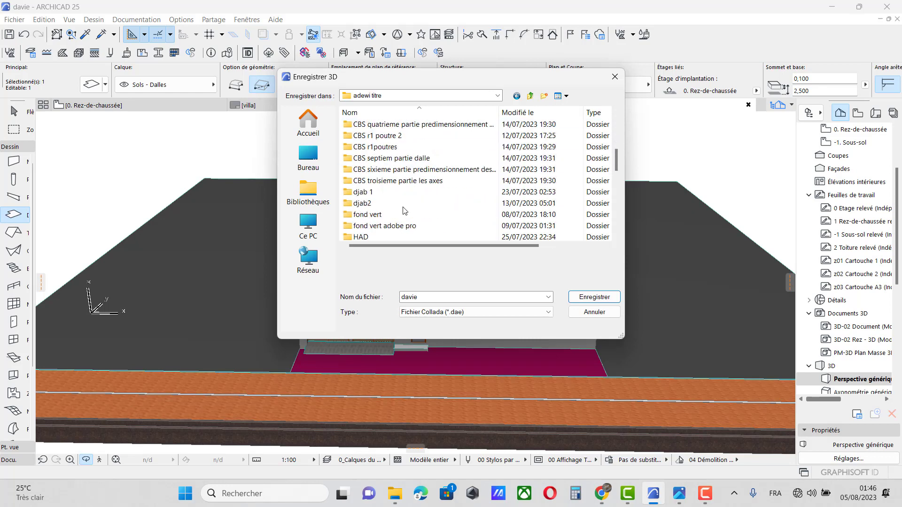
{"action": "scroll", "coordinate": [404, 210], "scroll_direction": "down", "scroll_amount": 2}
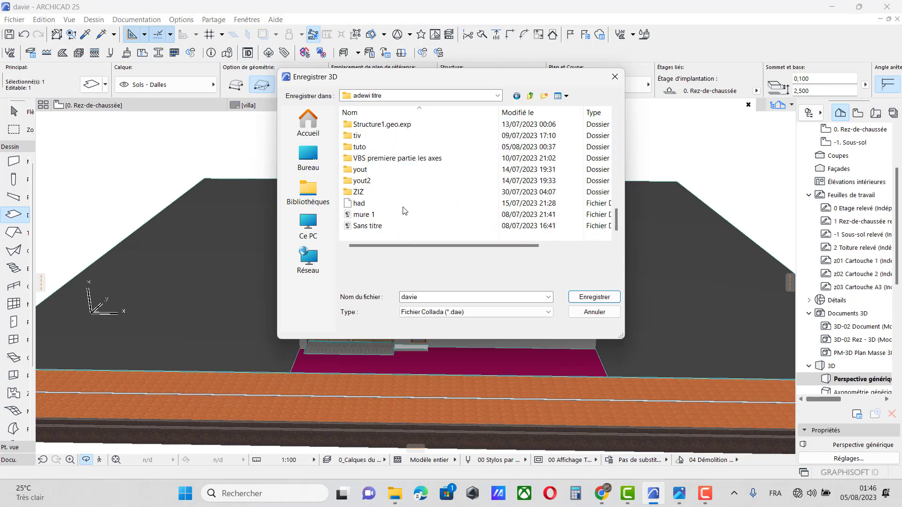
{"action": "double_click", "coordinate": [379, 181]}
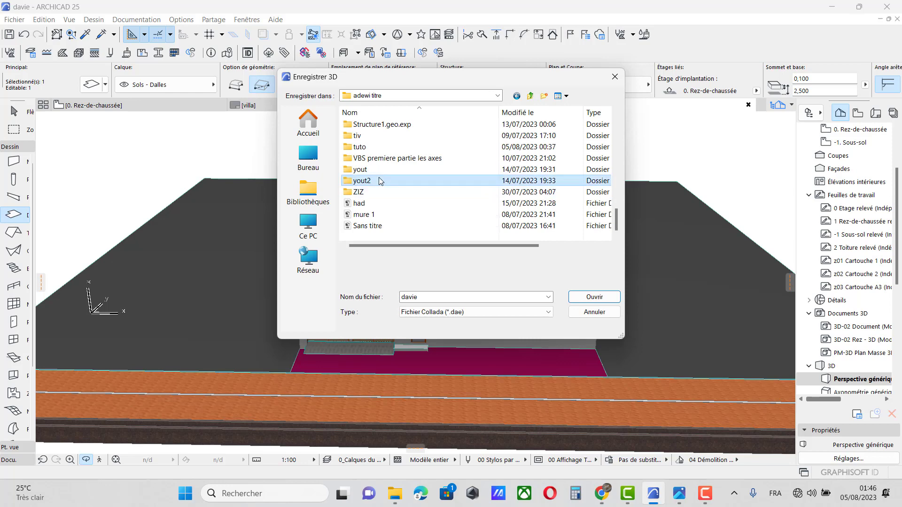
{"action": "left_click", "coordinate": [516, 97]}
{"action": "double_click", "coordinate": [376, 214]}
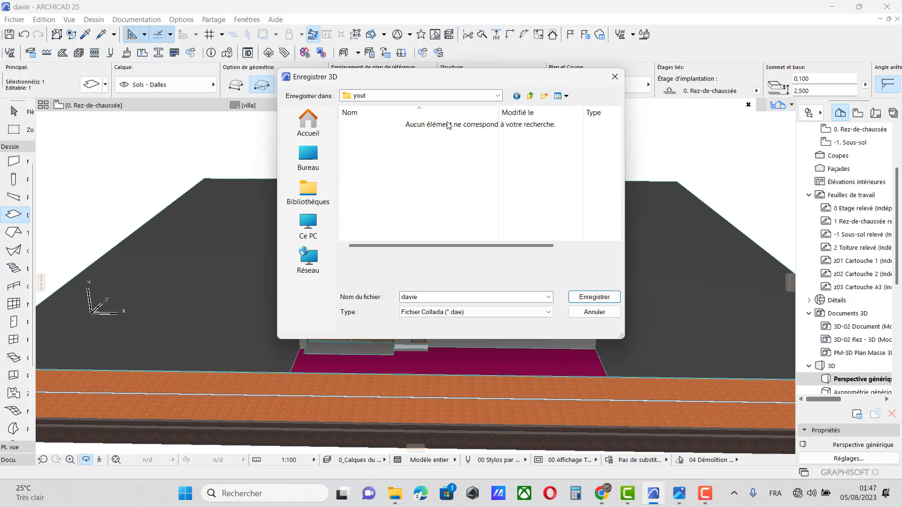
{"action": "left_click", "coordinate": [516, 96]}
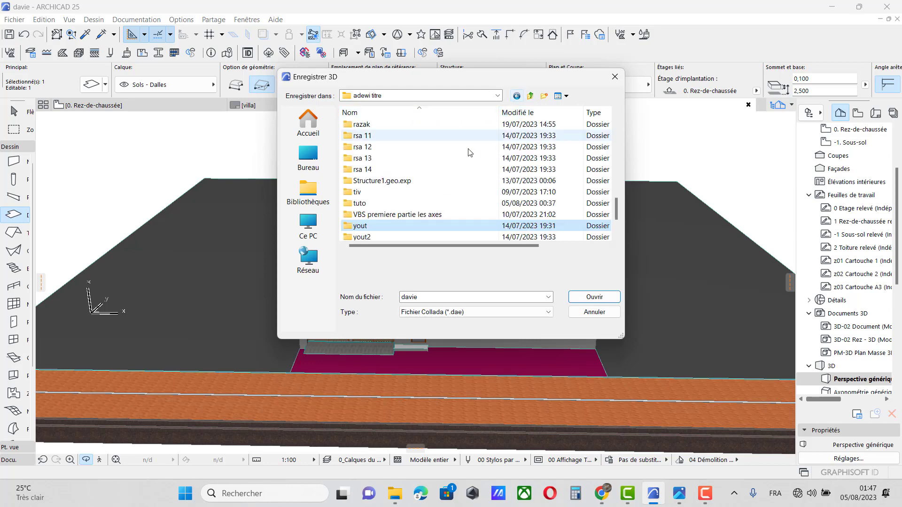
{"action": "double_click", "coordinate": [368, 239]}
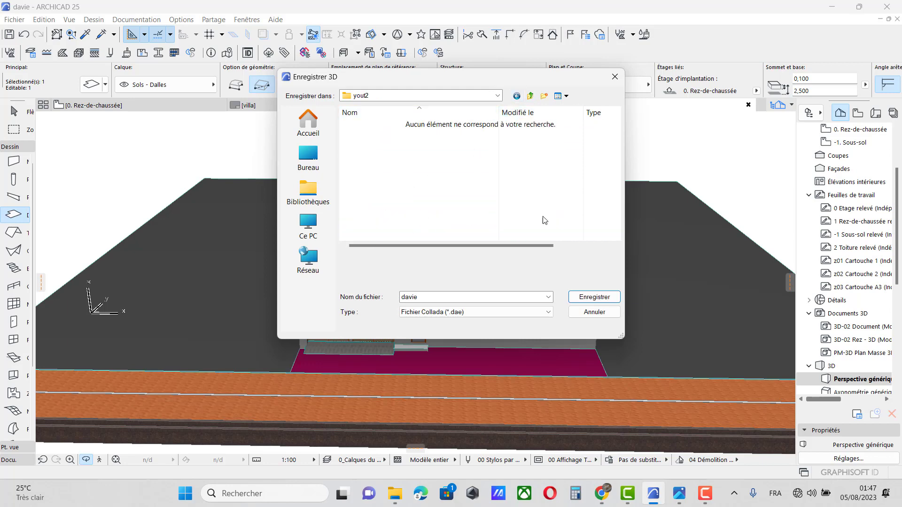
{"action": "left_click", "coordinate": [594, 297]}
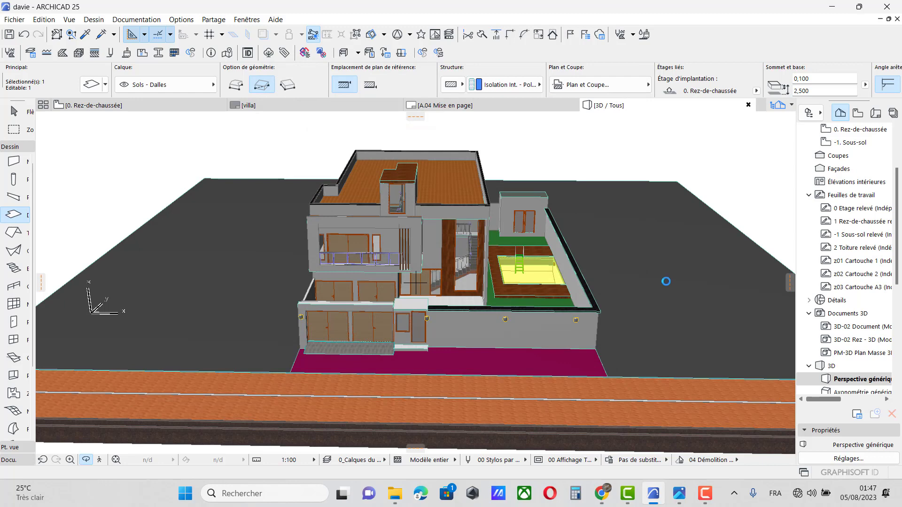